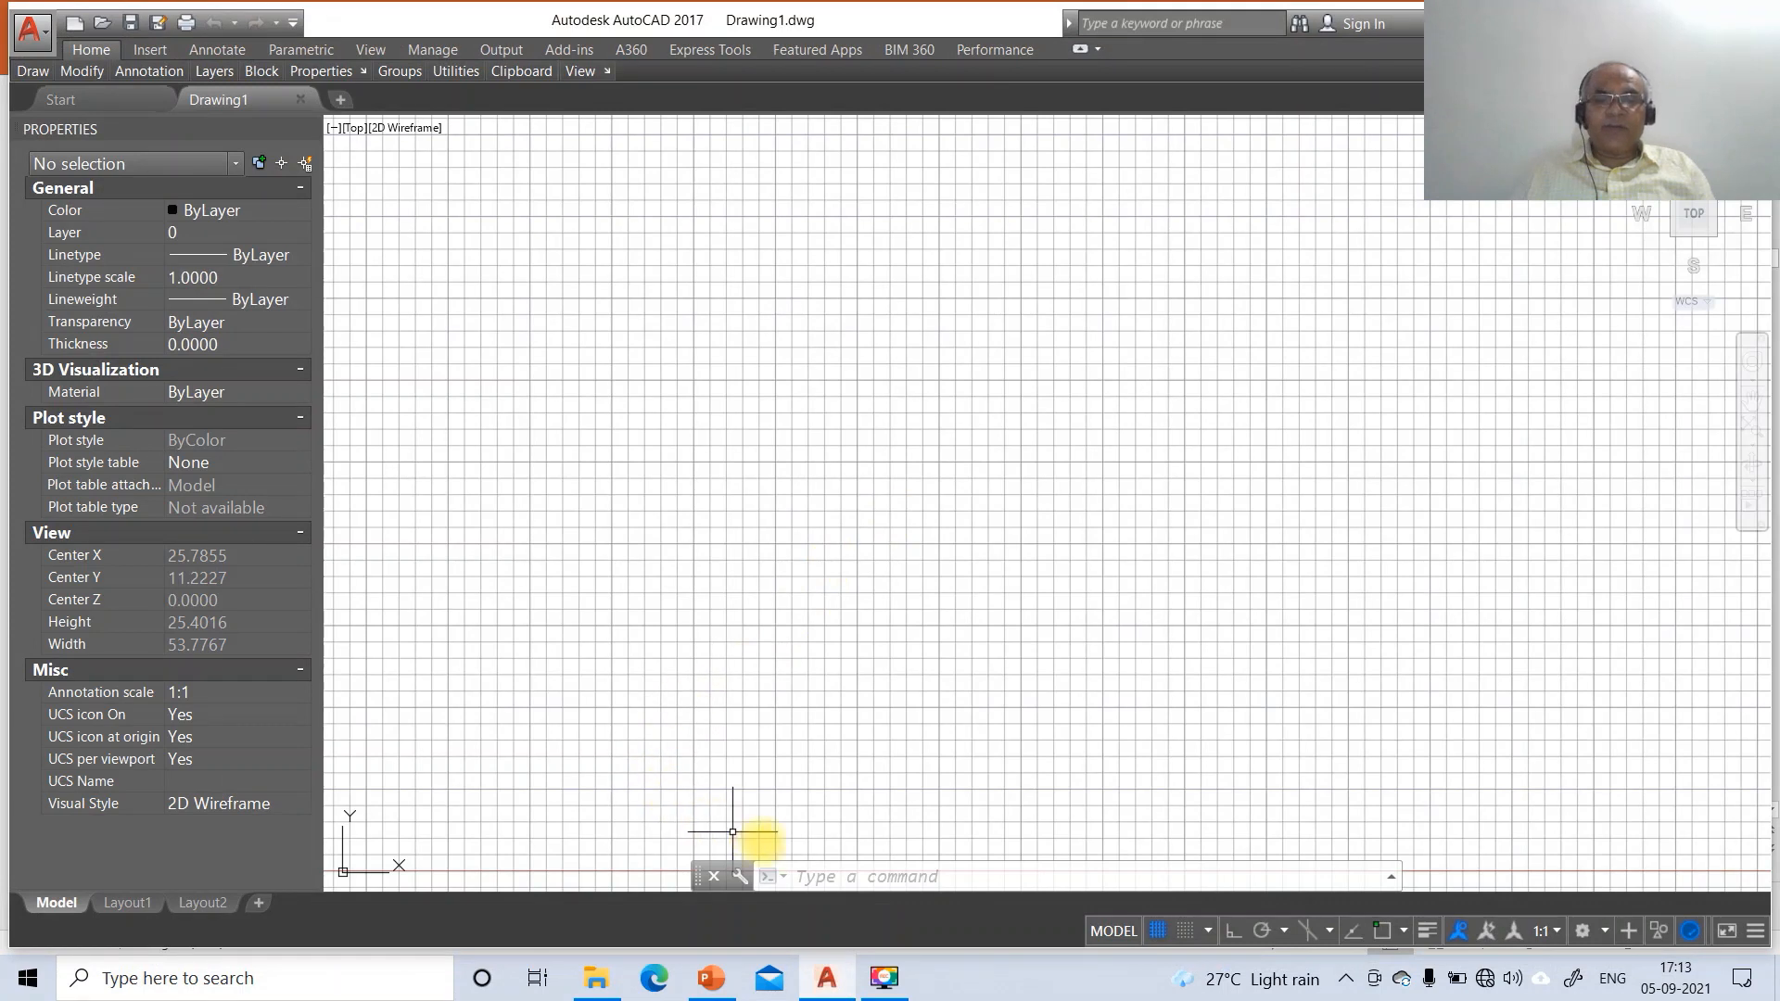
Turn off the grid display and turn on Ortho mode
click(1161, 929)
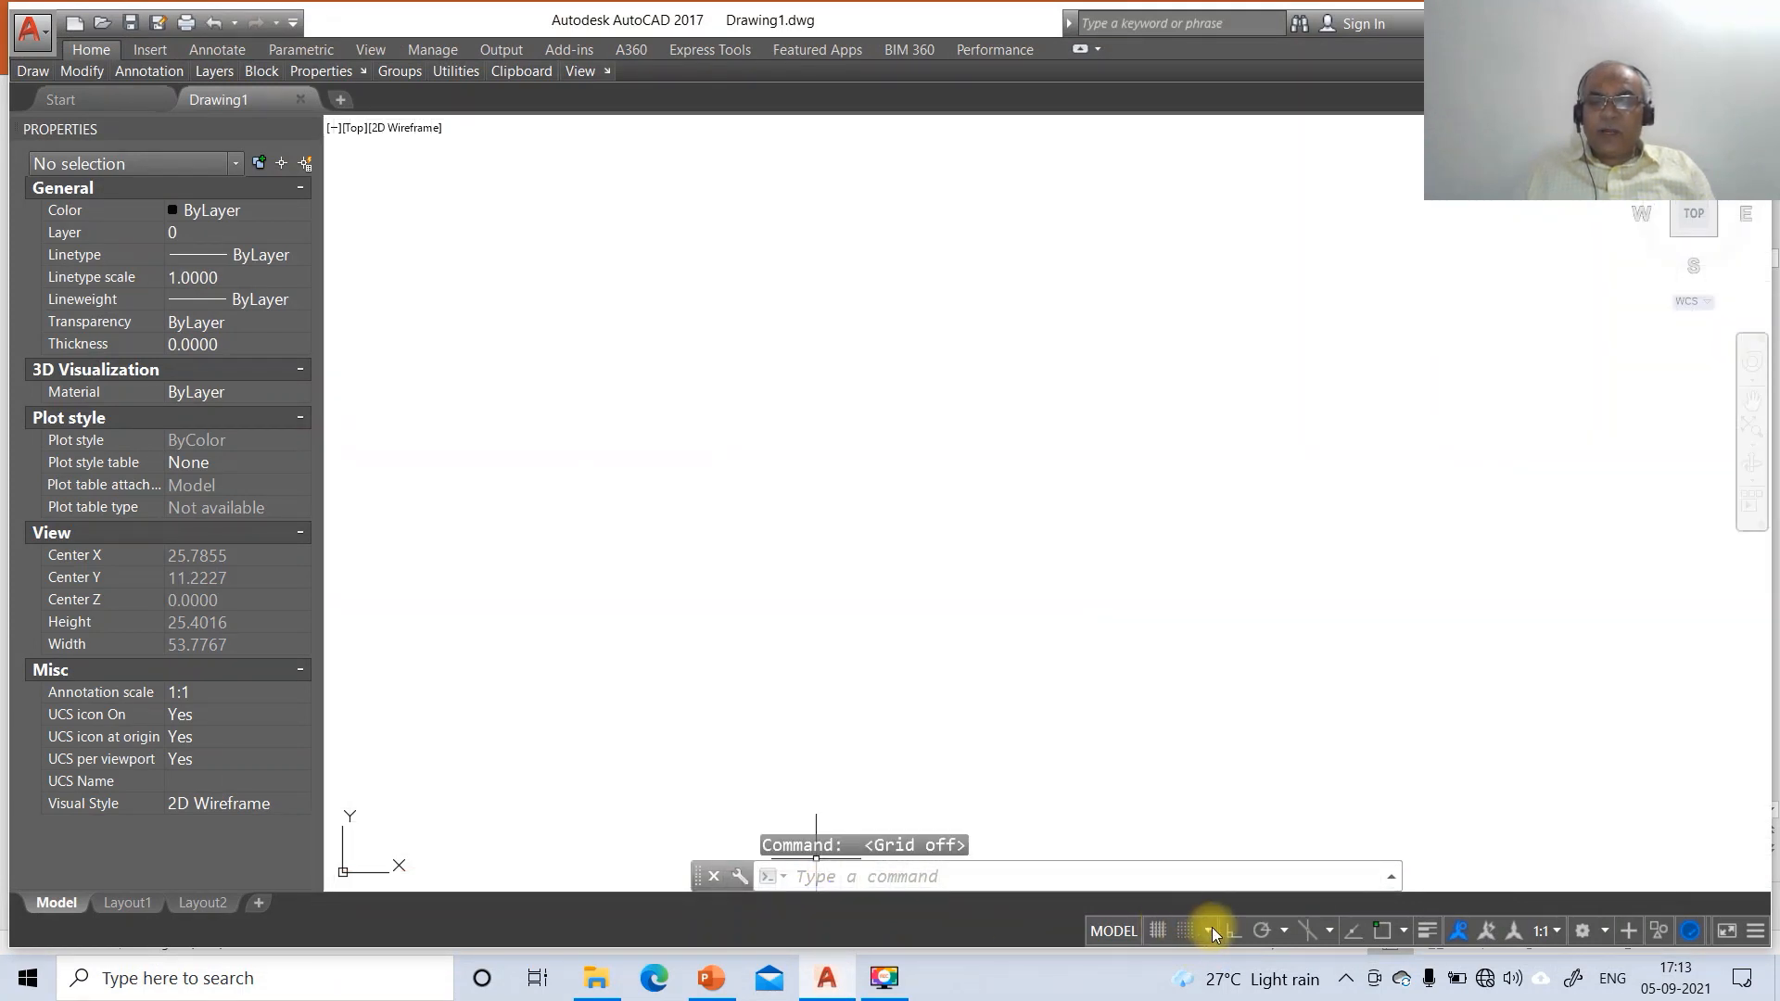
click(1232, 930)
click(848, 877)
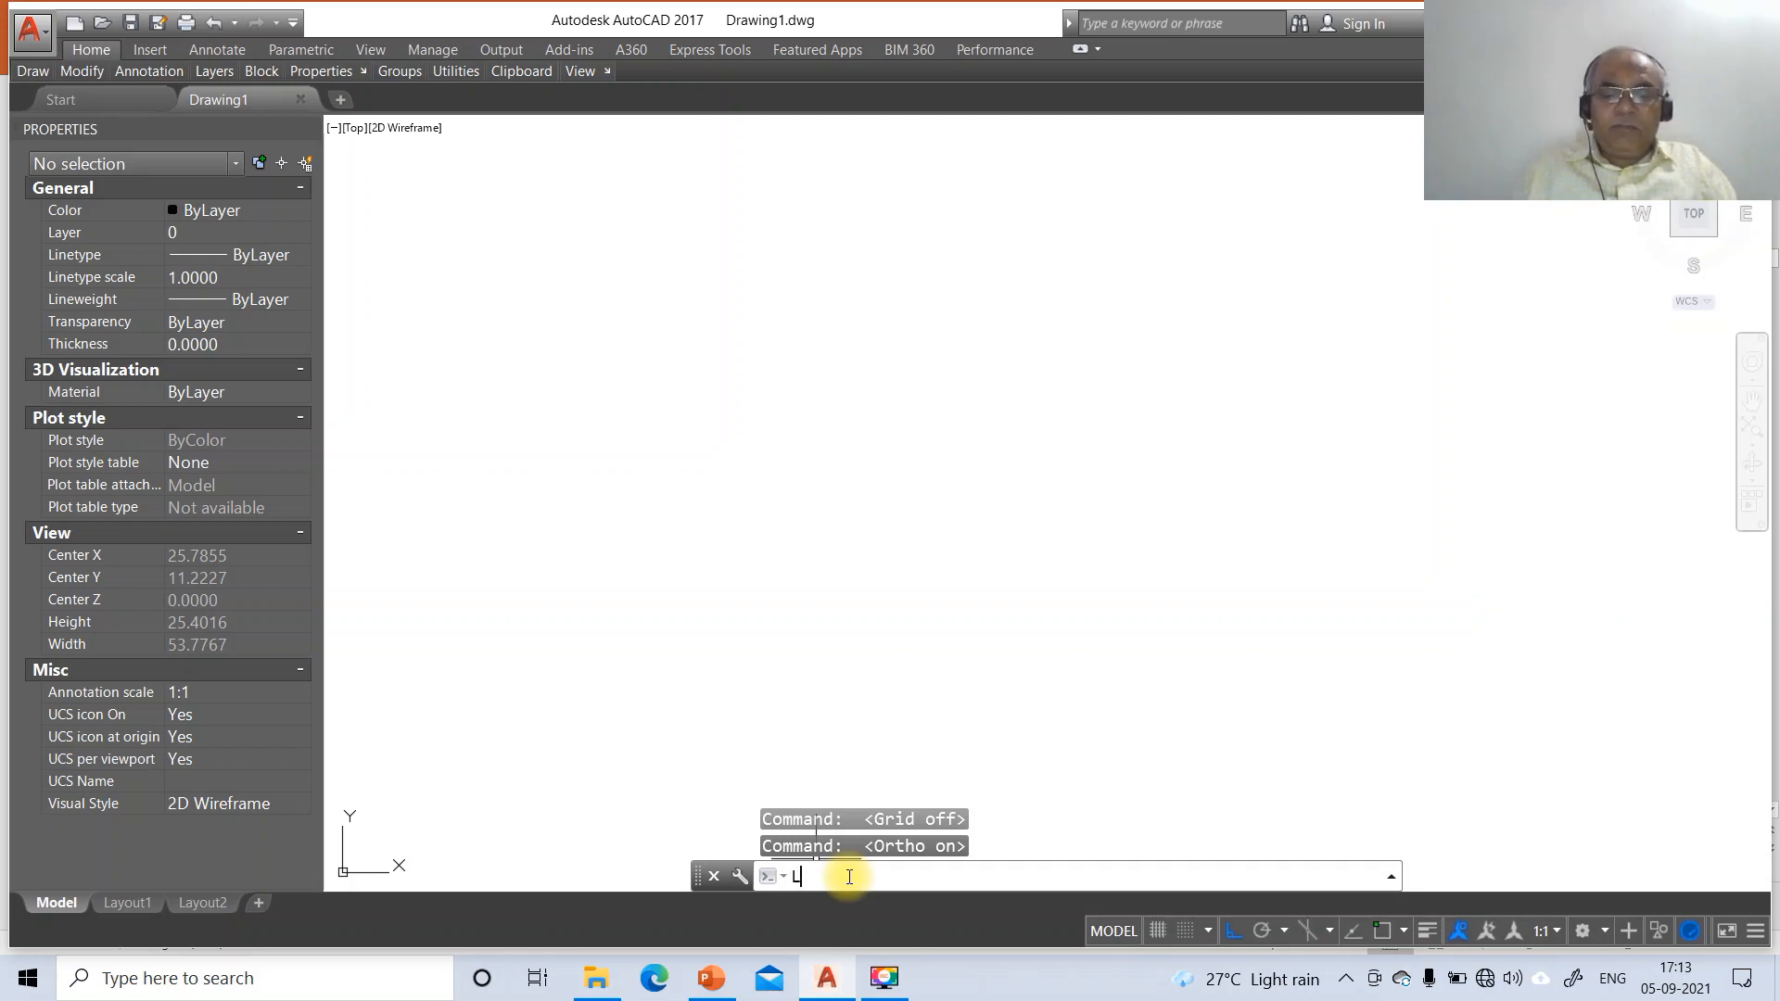
key(Return)
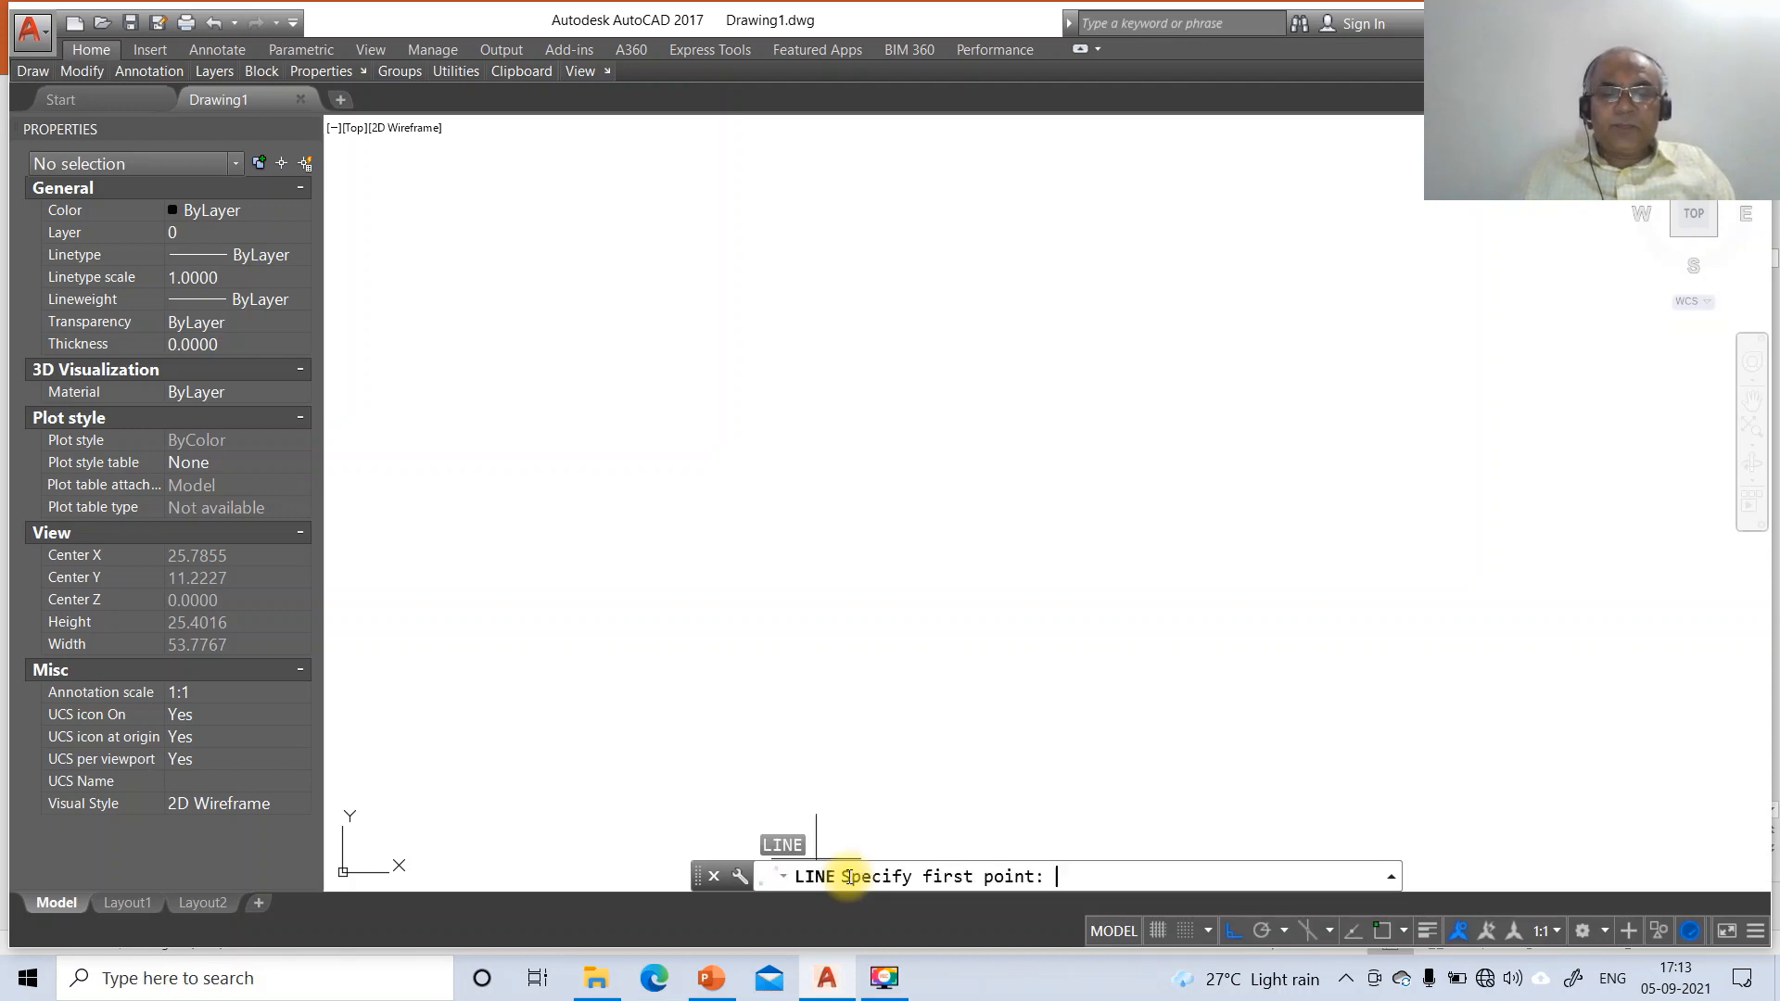
key(Escape)
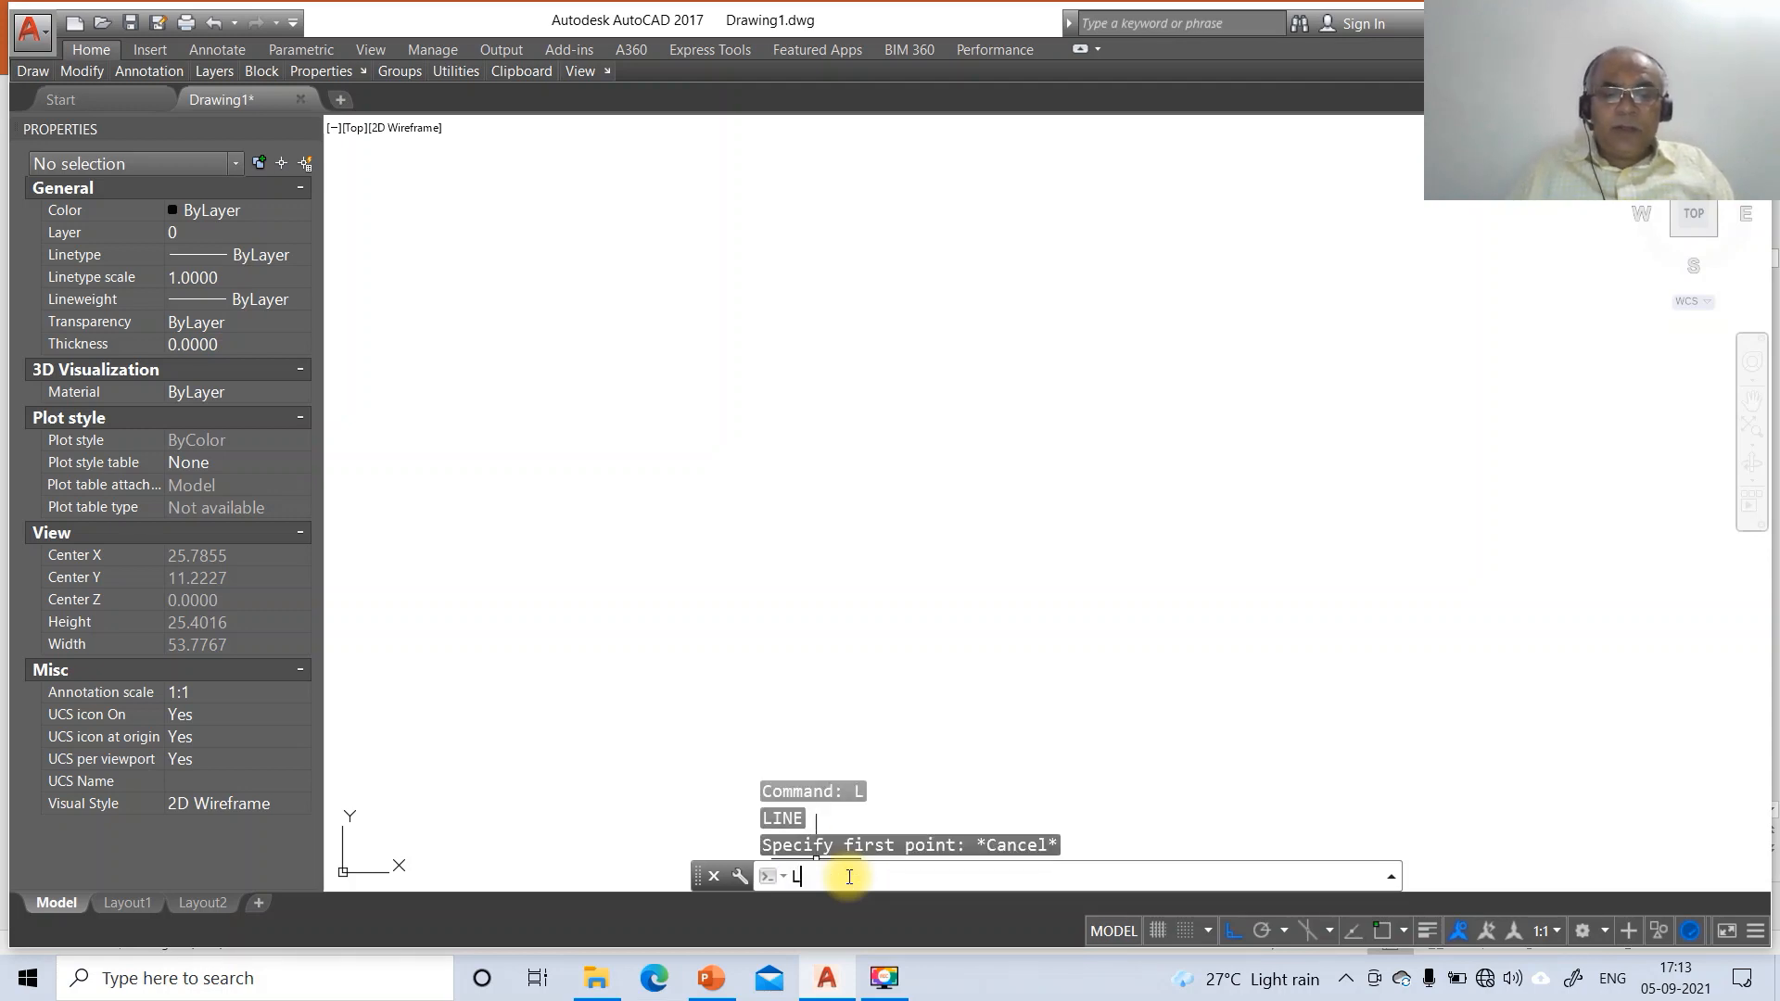
Set the model space limits from 0,0 to 297,210 and zoom to show the whole limits area
text(LIMITS)
key(Return)
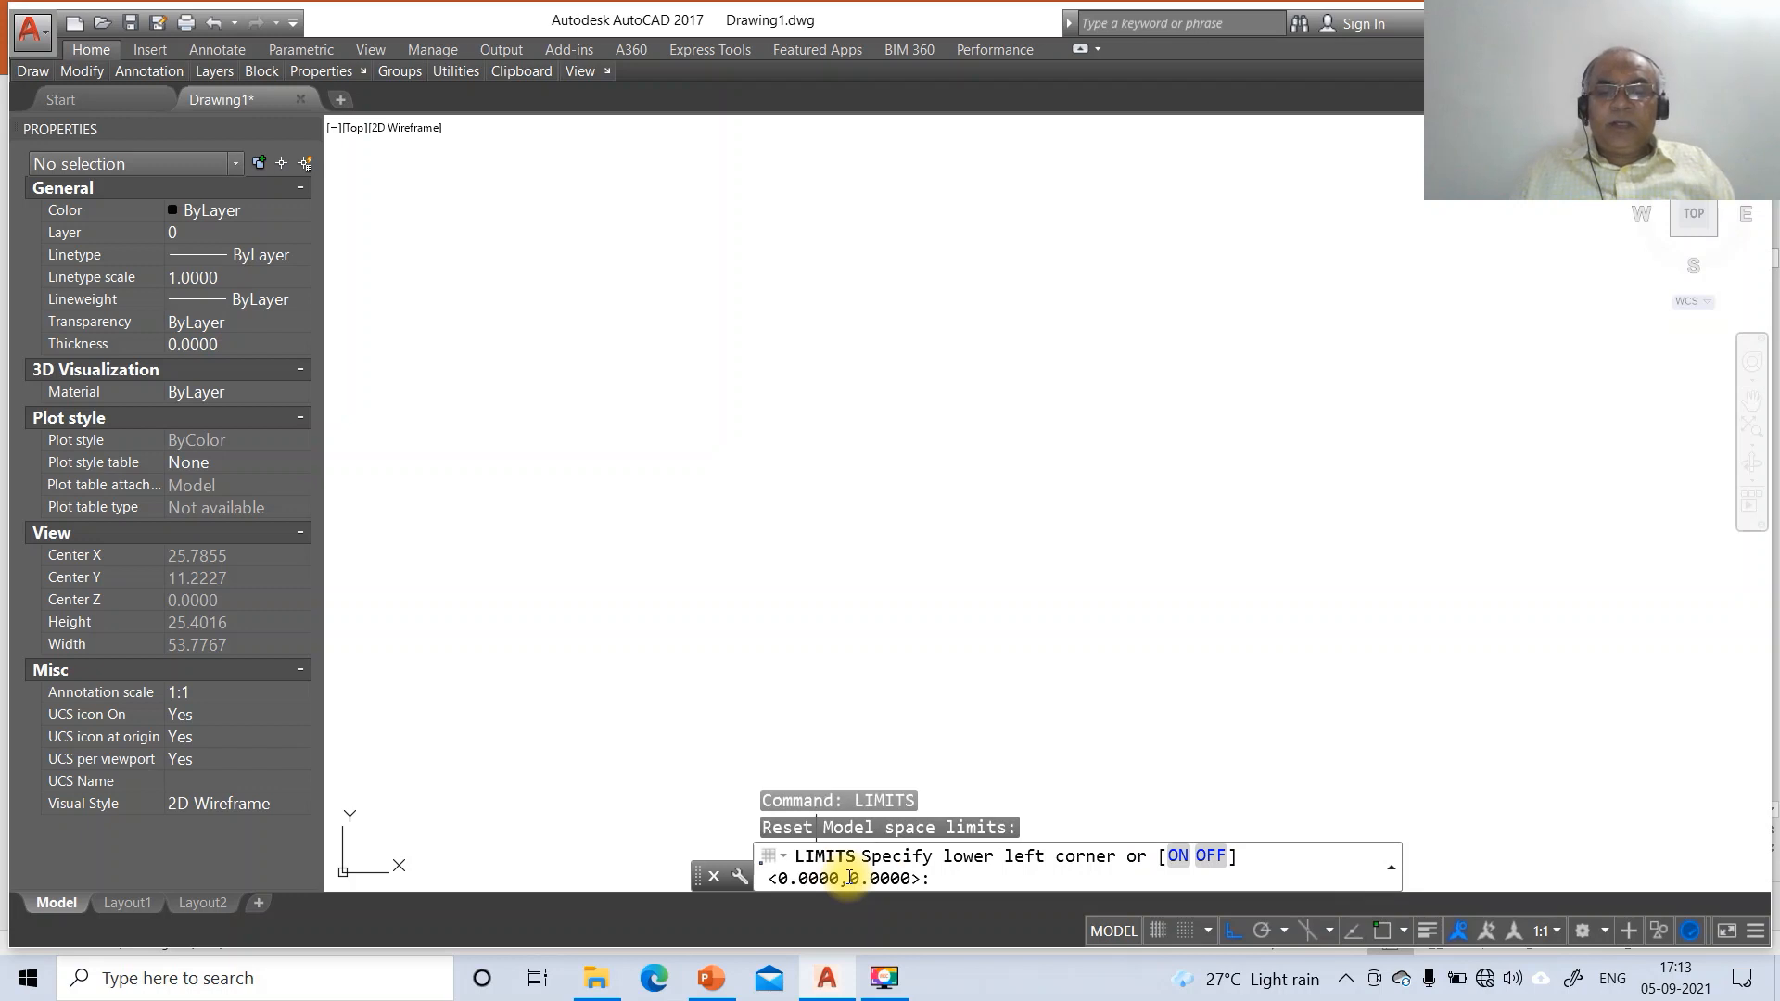
key(Return)
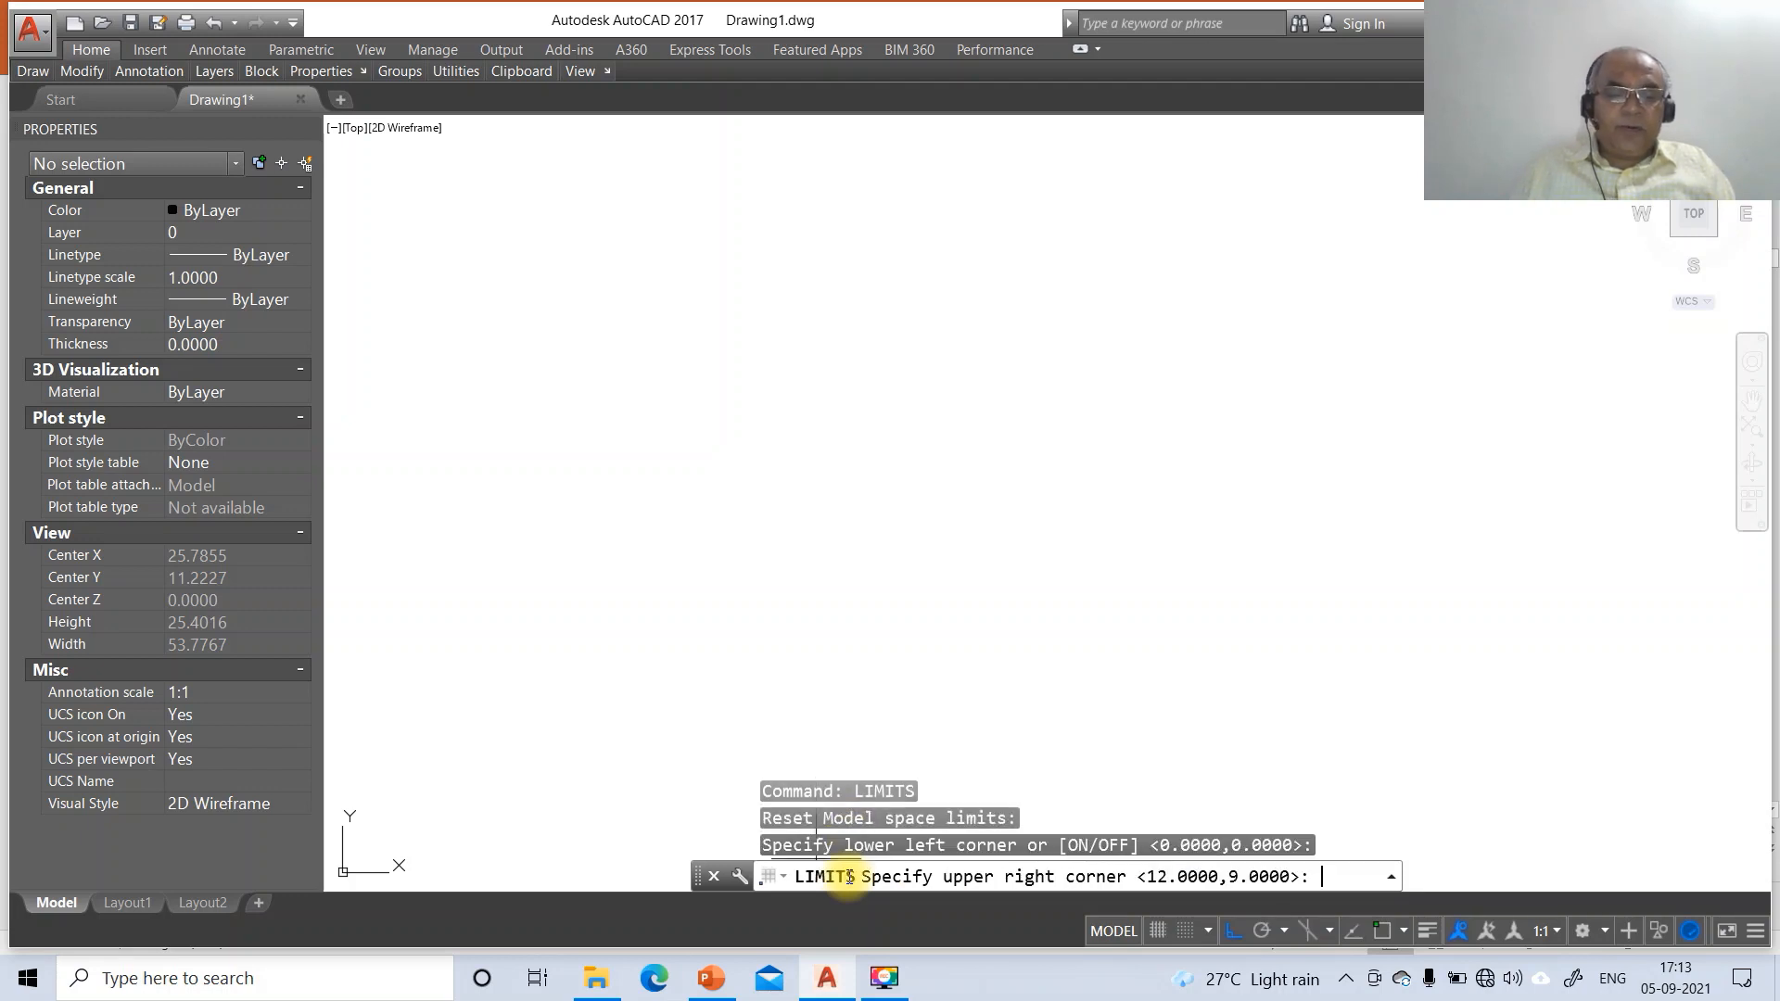
text(297,2)
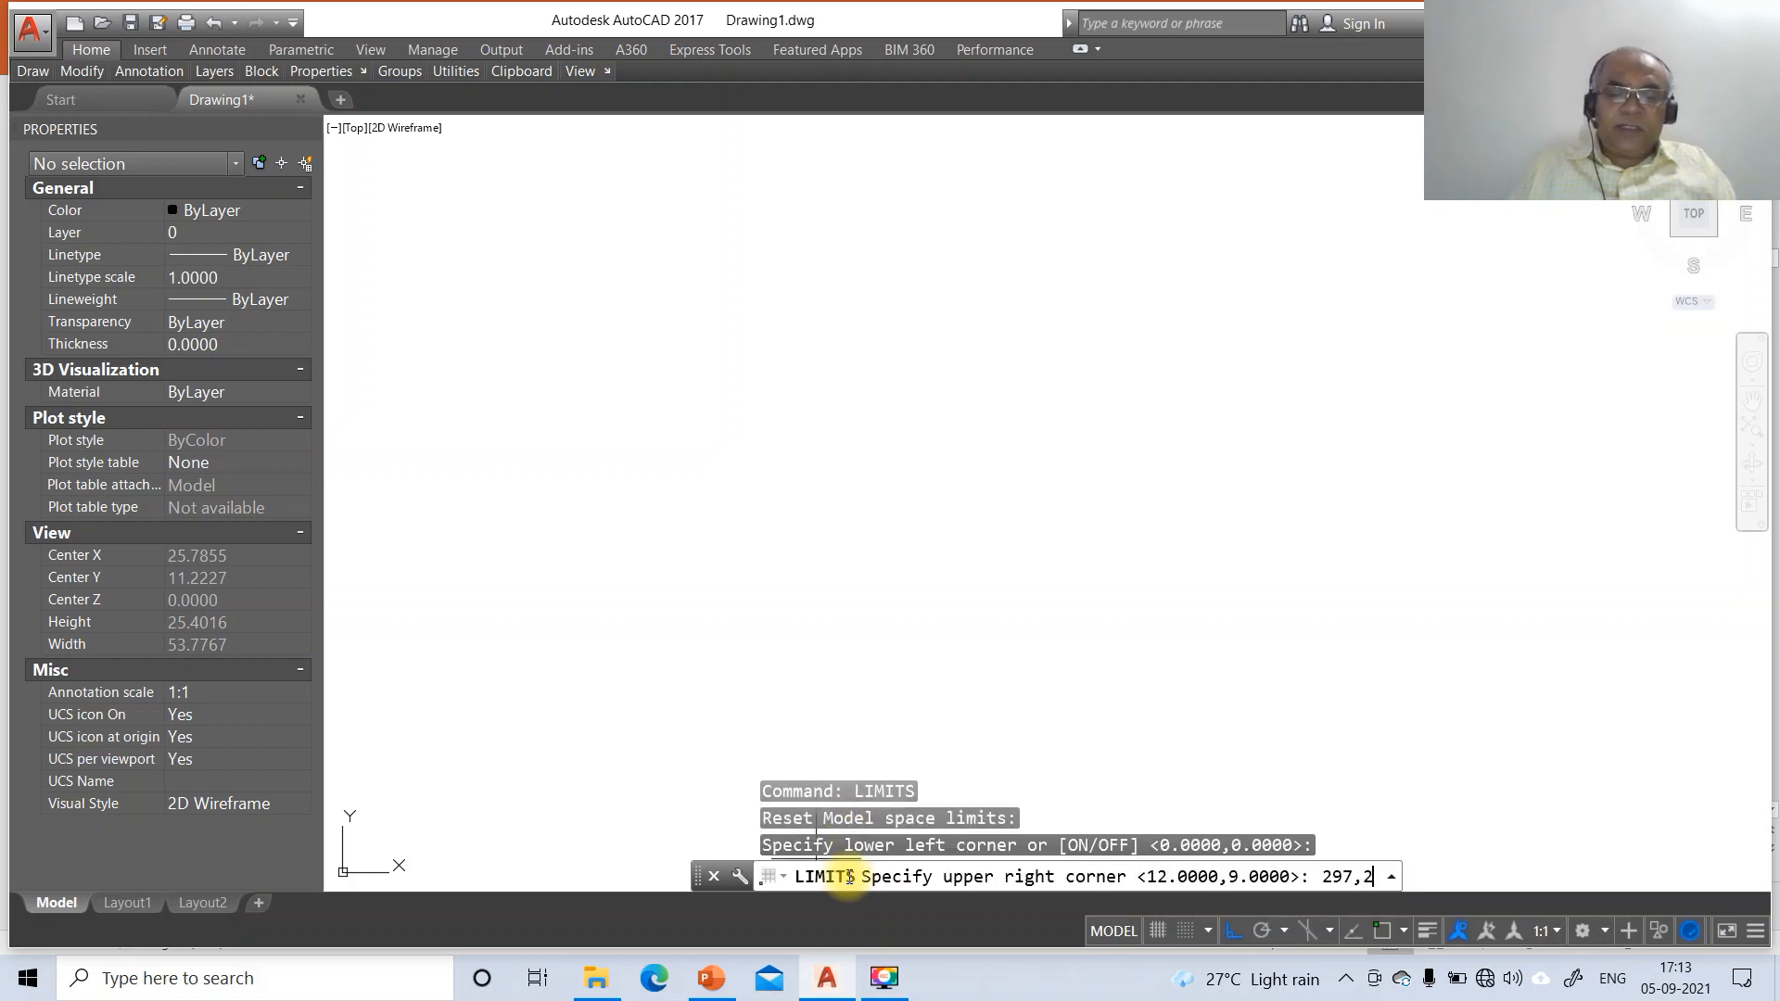
text(10)
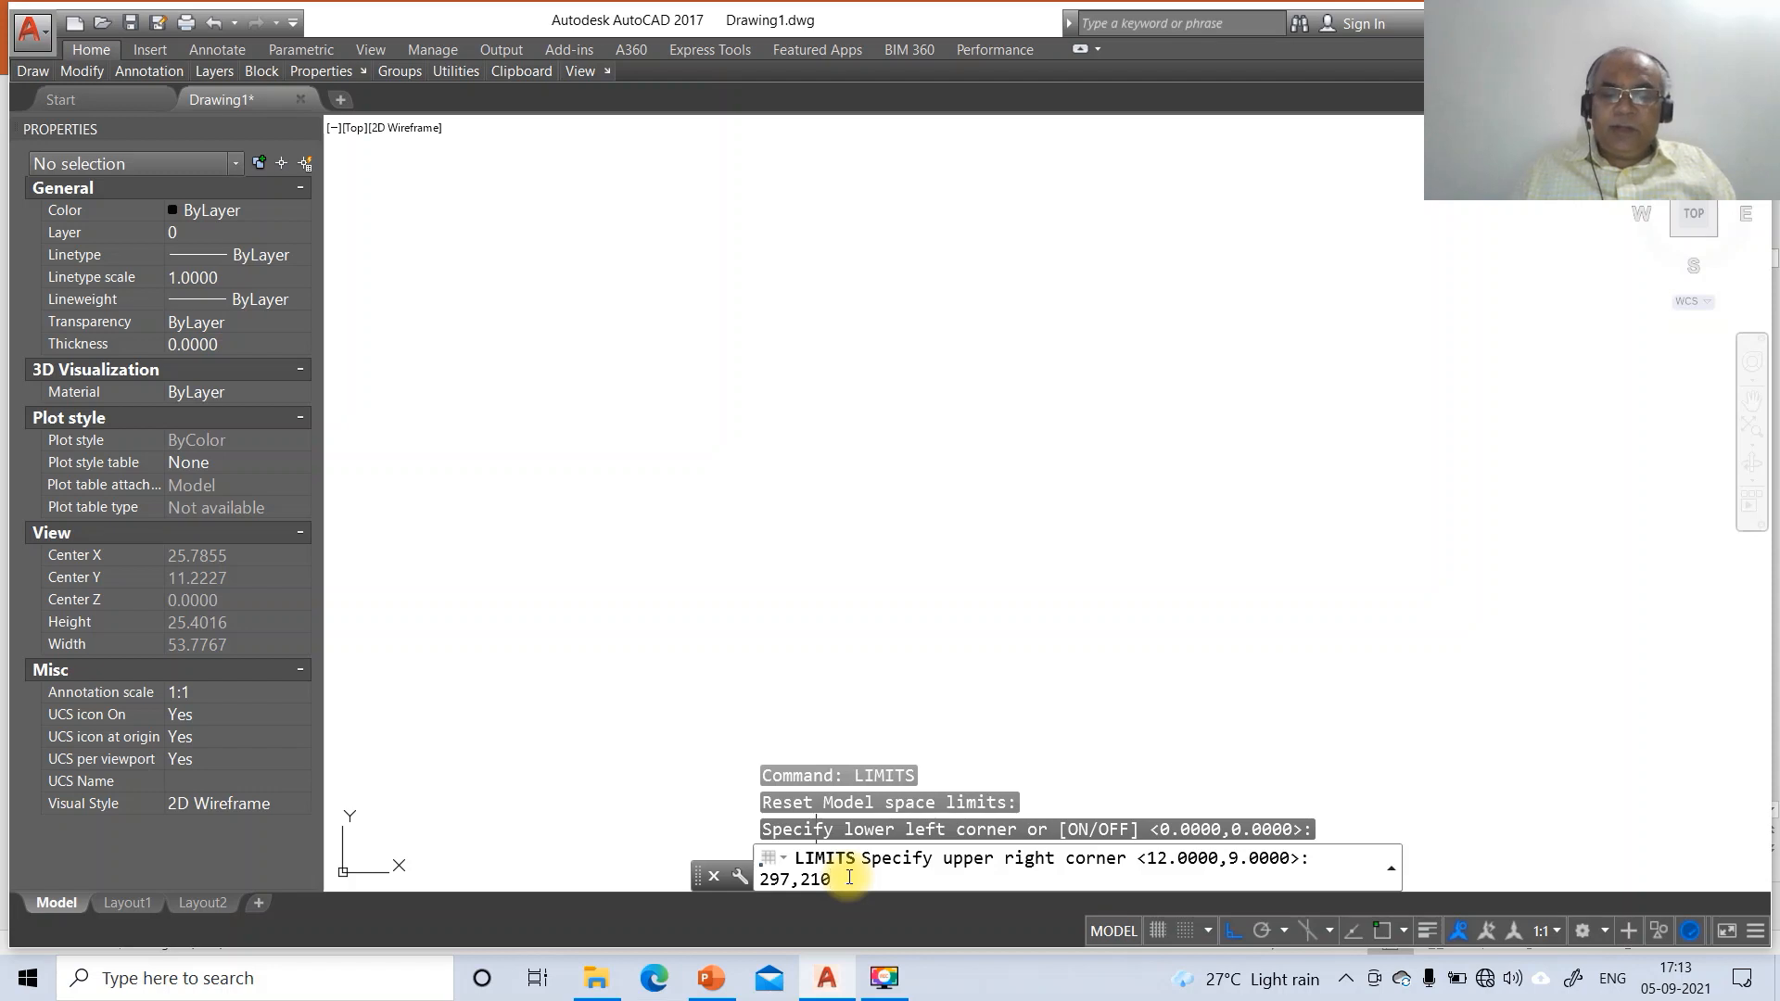
key(Return)
text(z)
key(Return)
text(A)
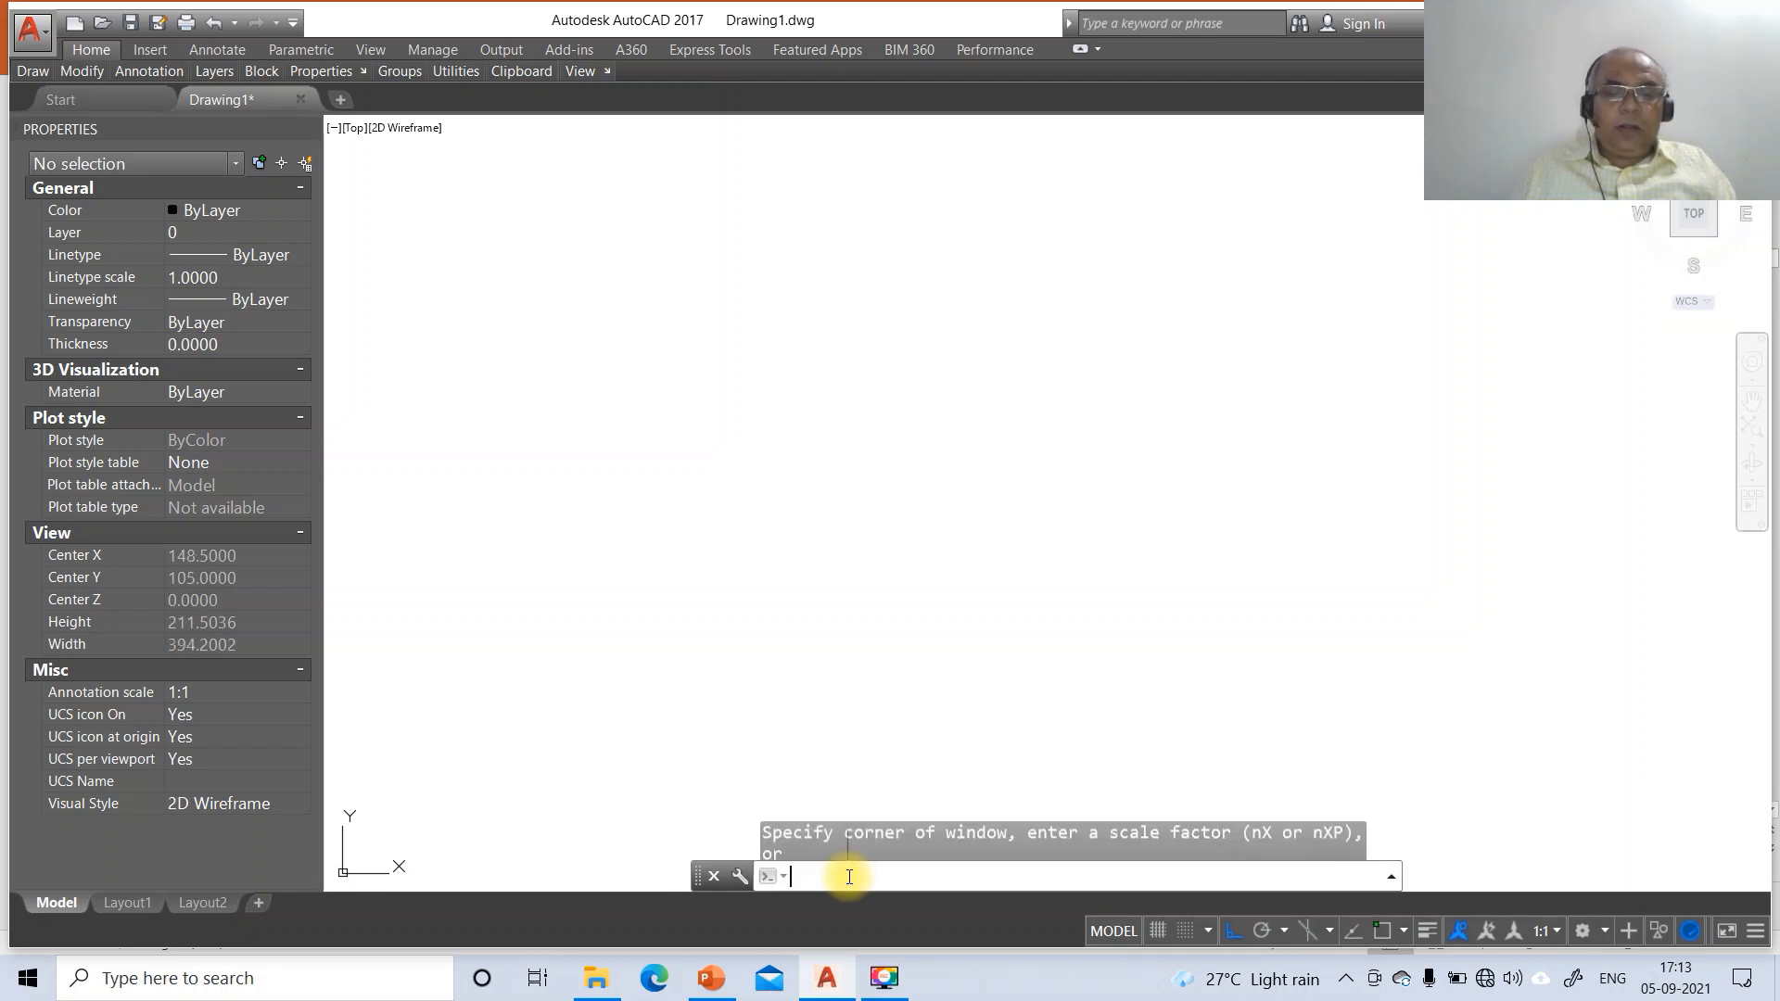
key(Return)
Draw a closed rectangular sheet border with lines, 297 units wide and 210 units high
text(L)
key(Return)
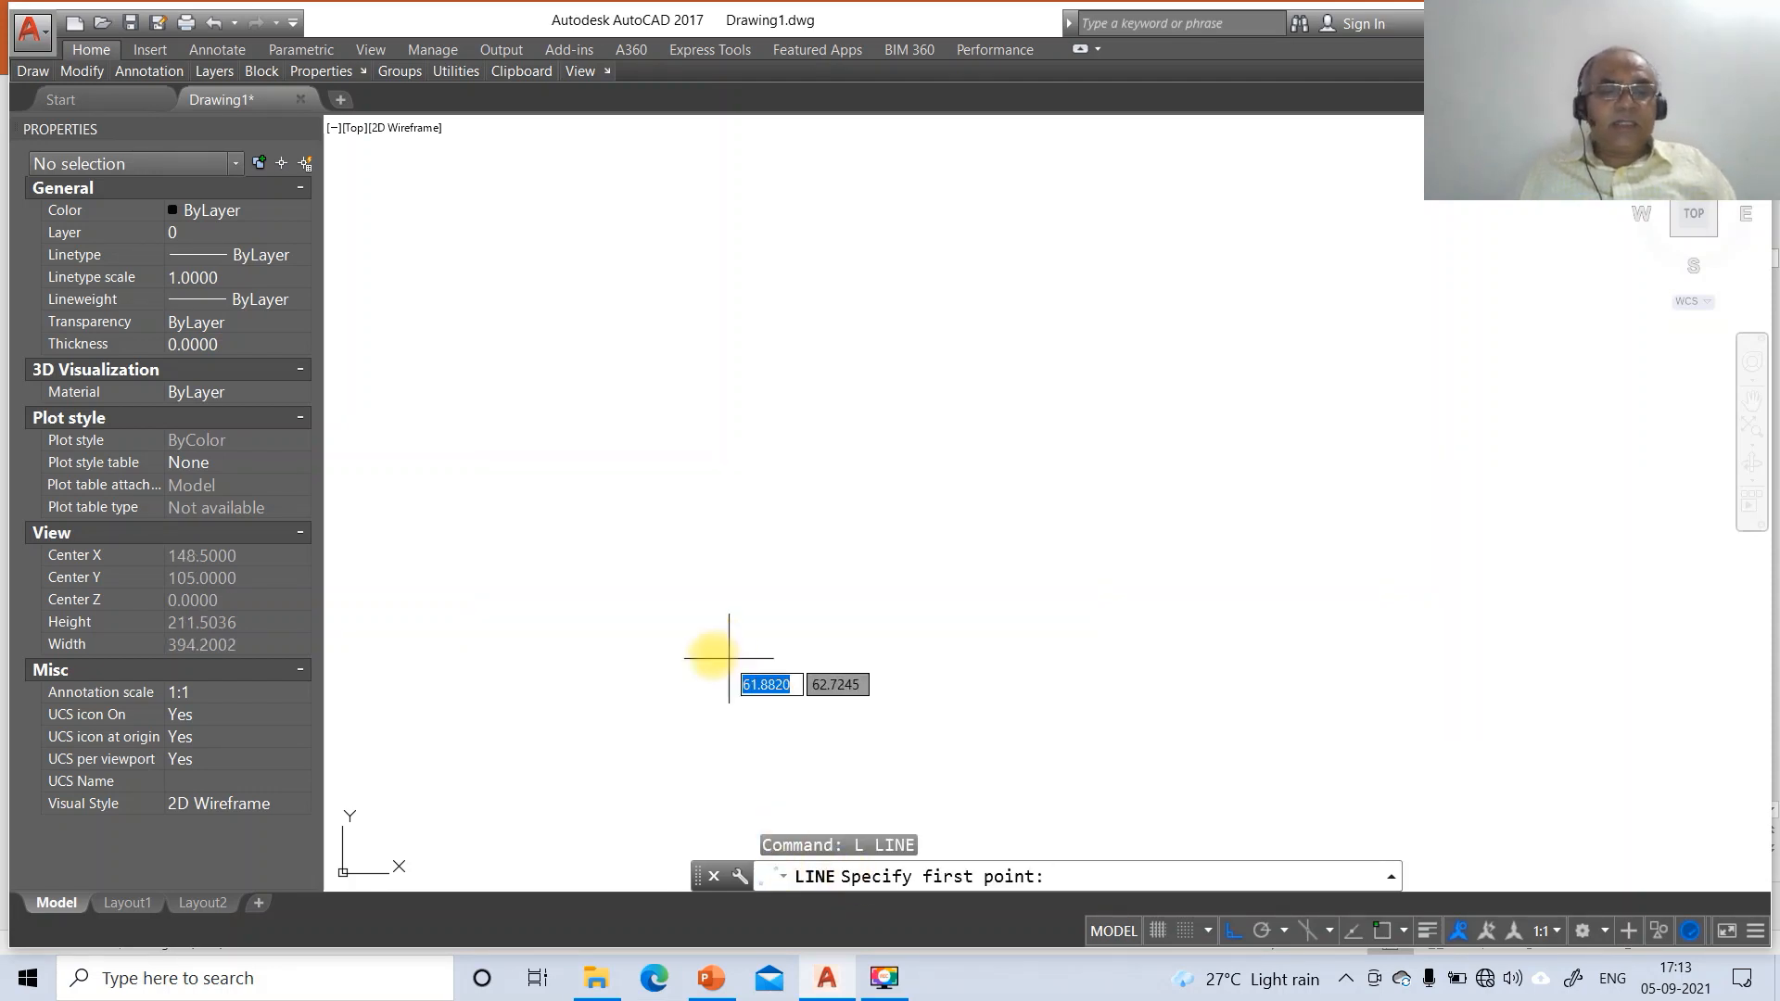
click(338, 749)
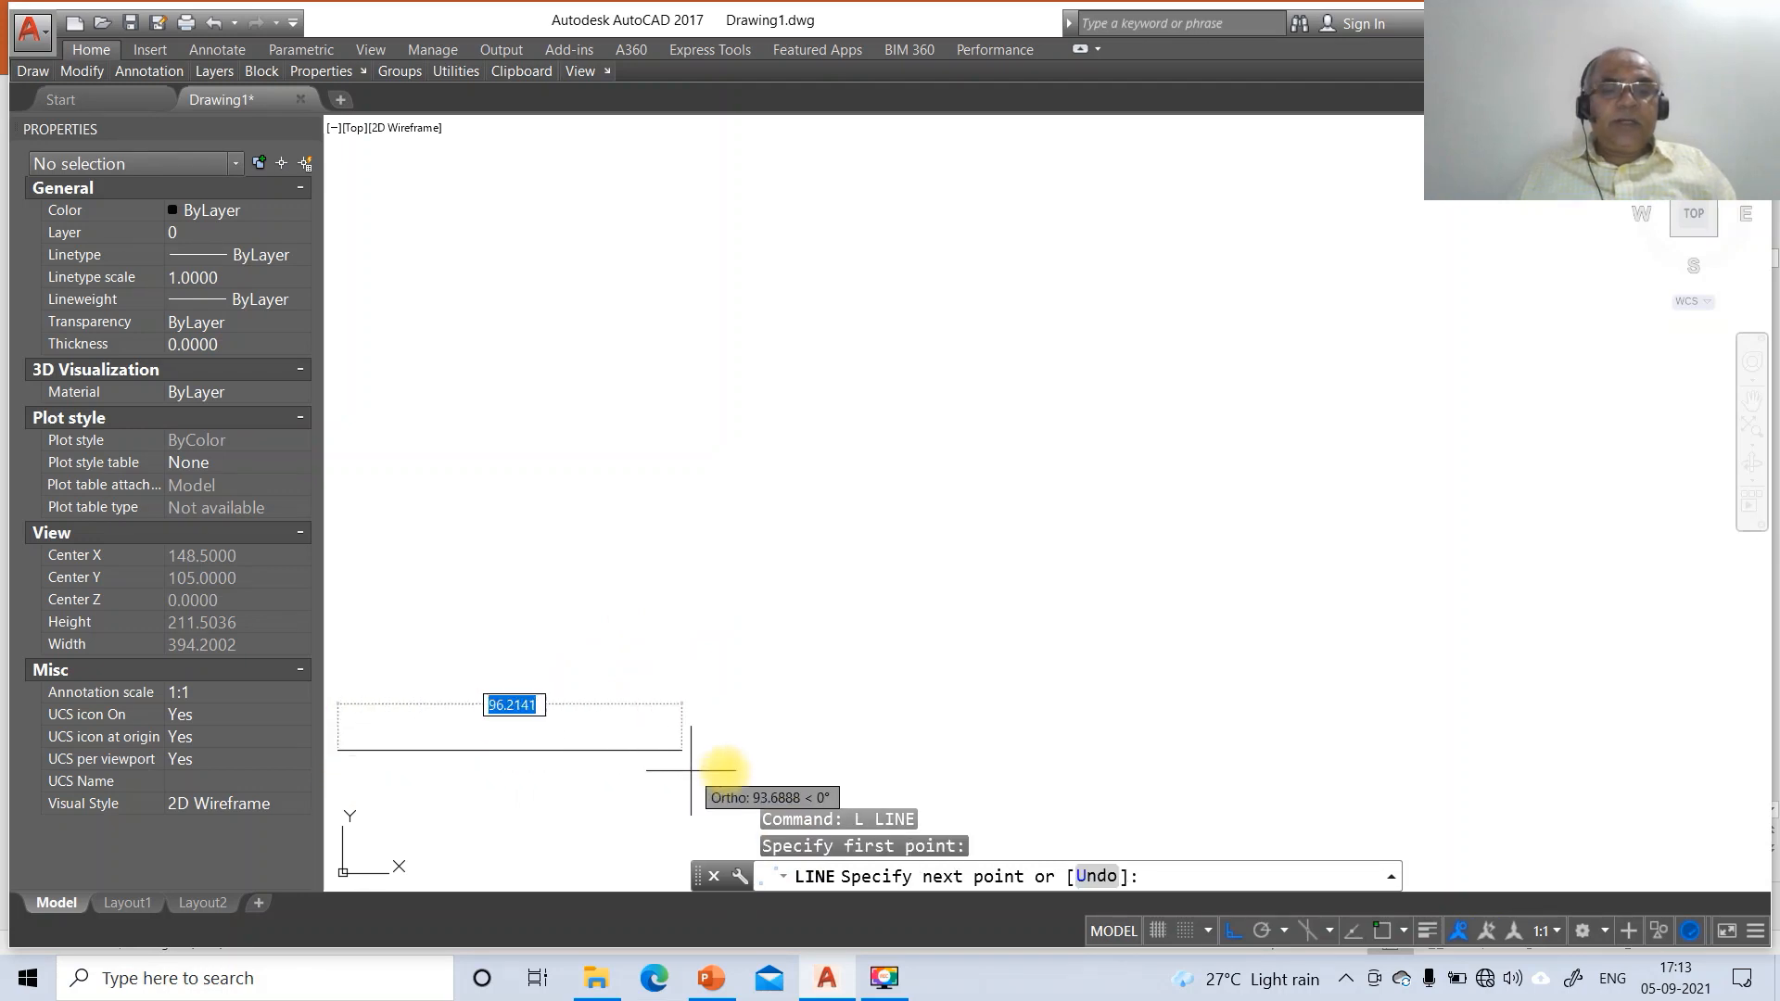
text(2)
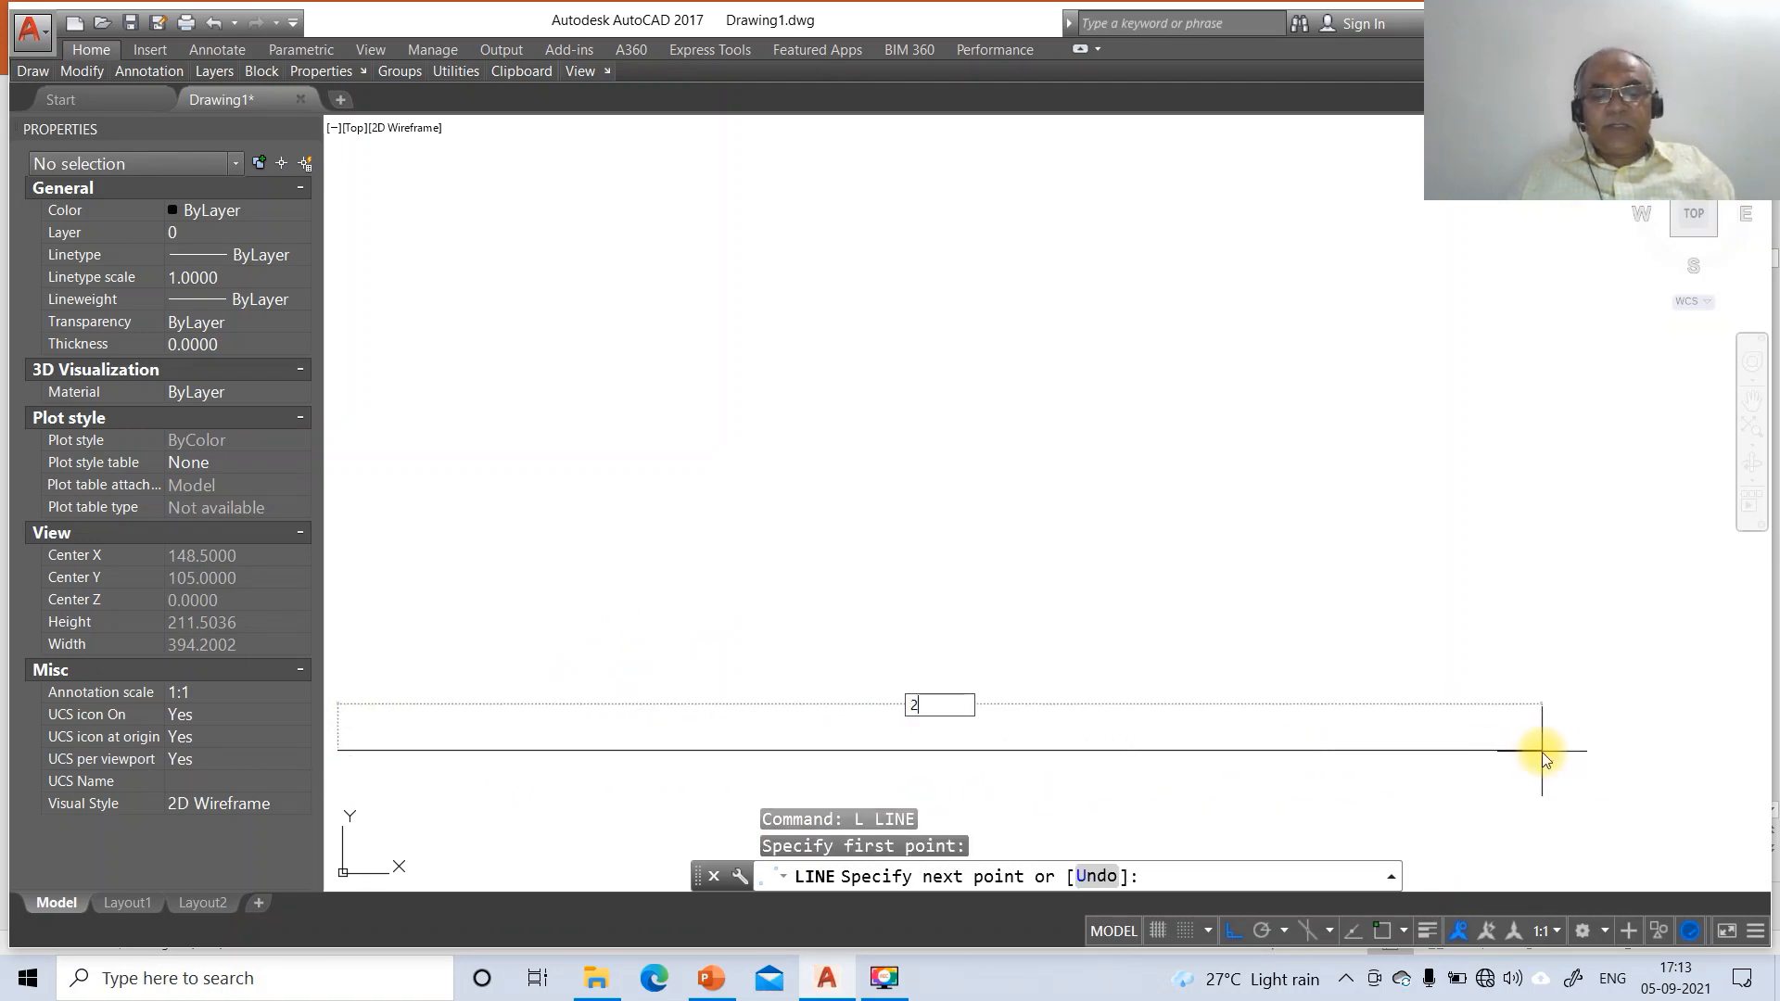
text(97)
key(Return)
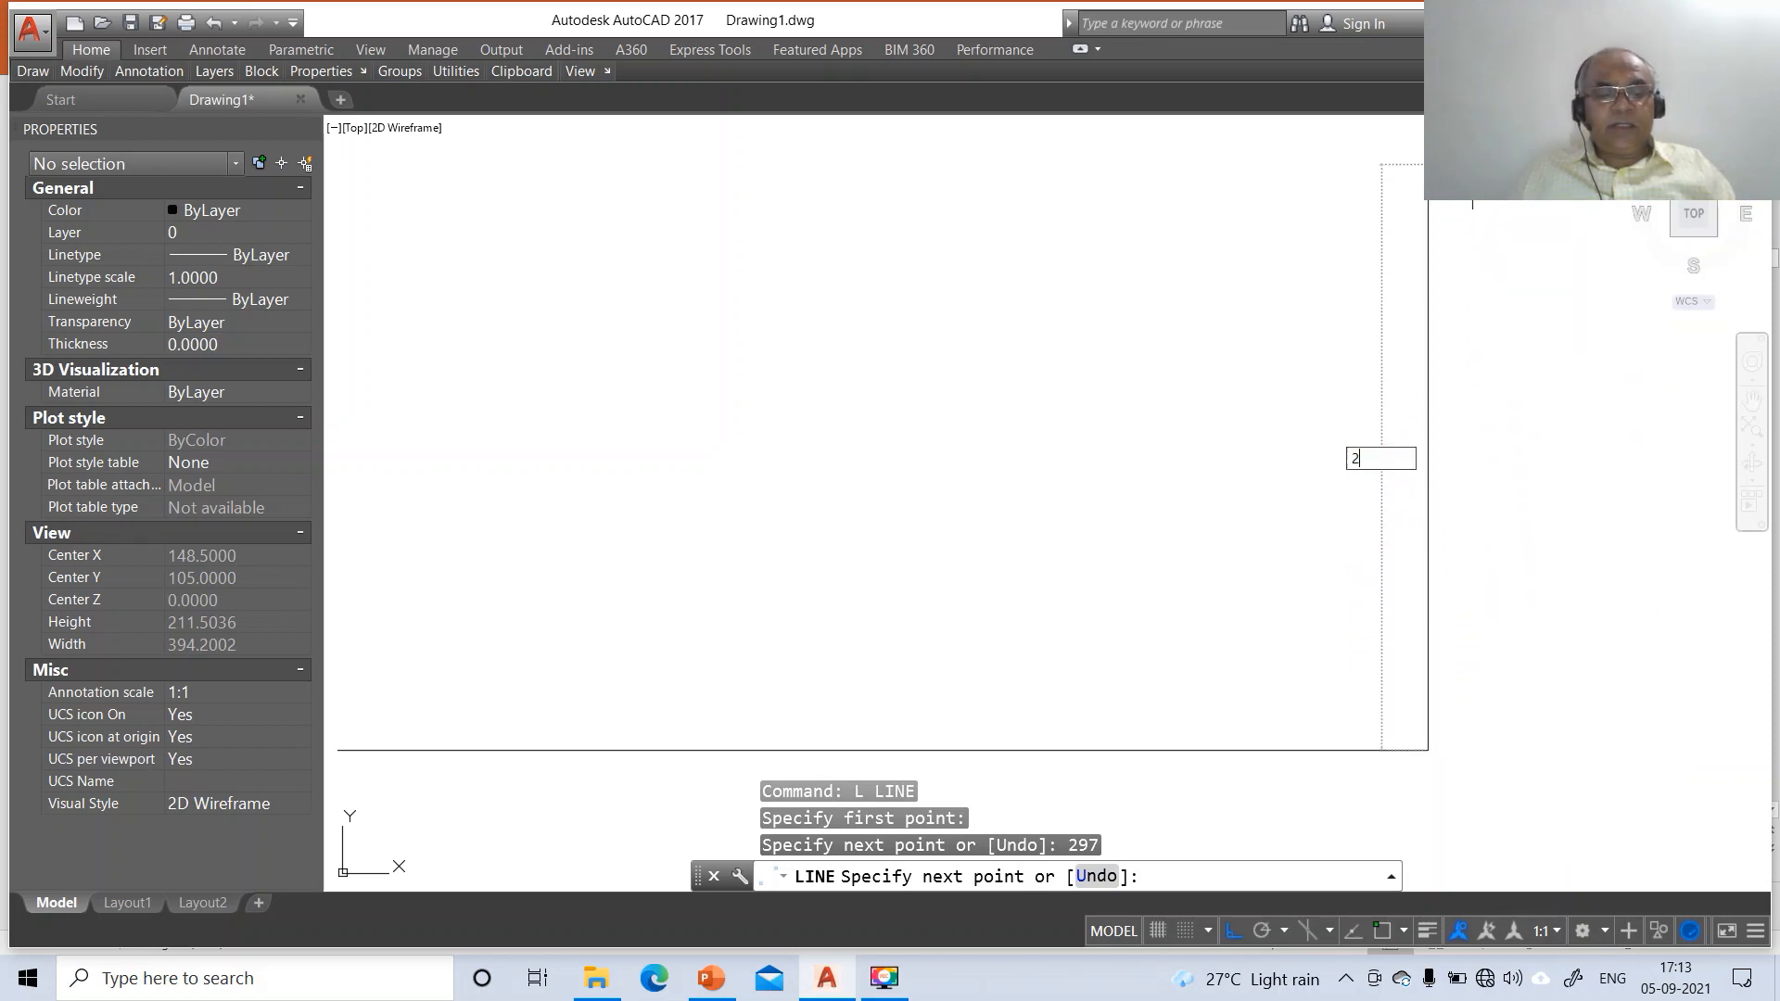
text(210)
key(Return)
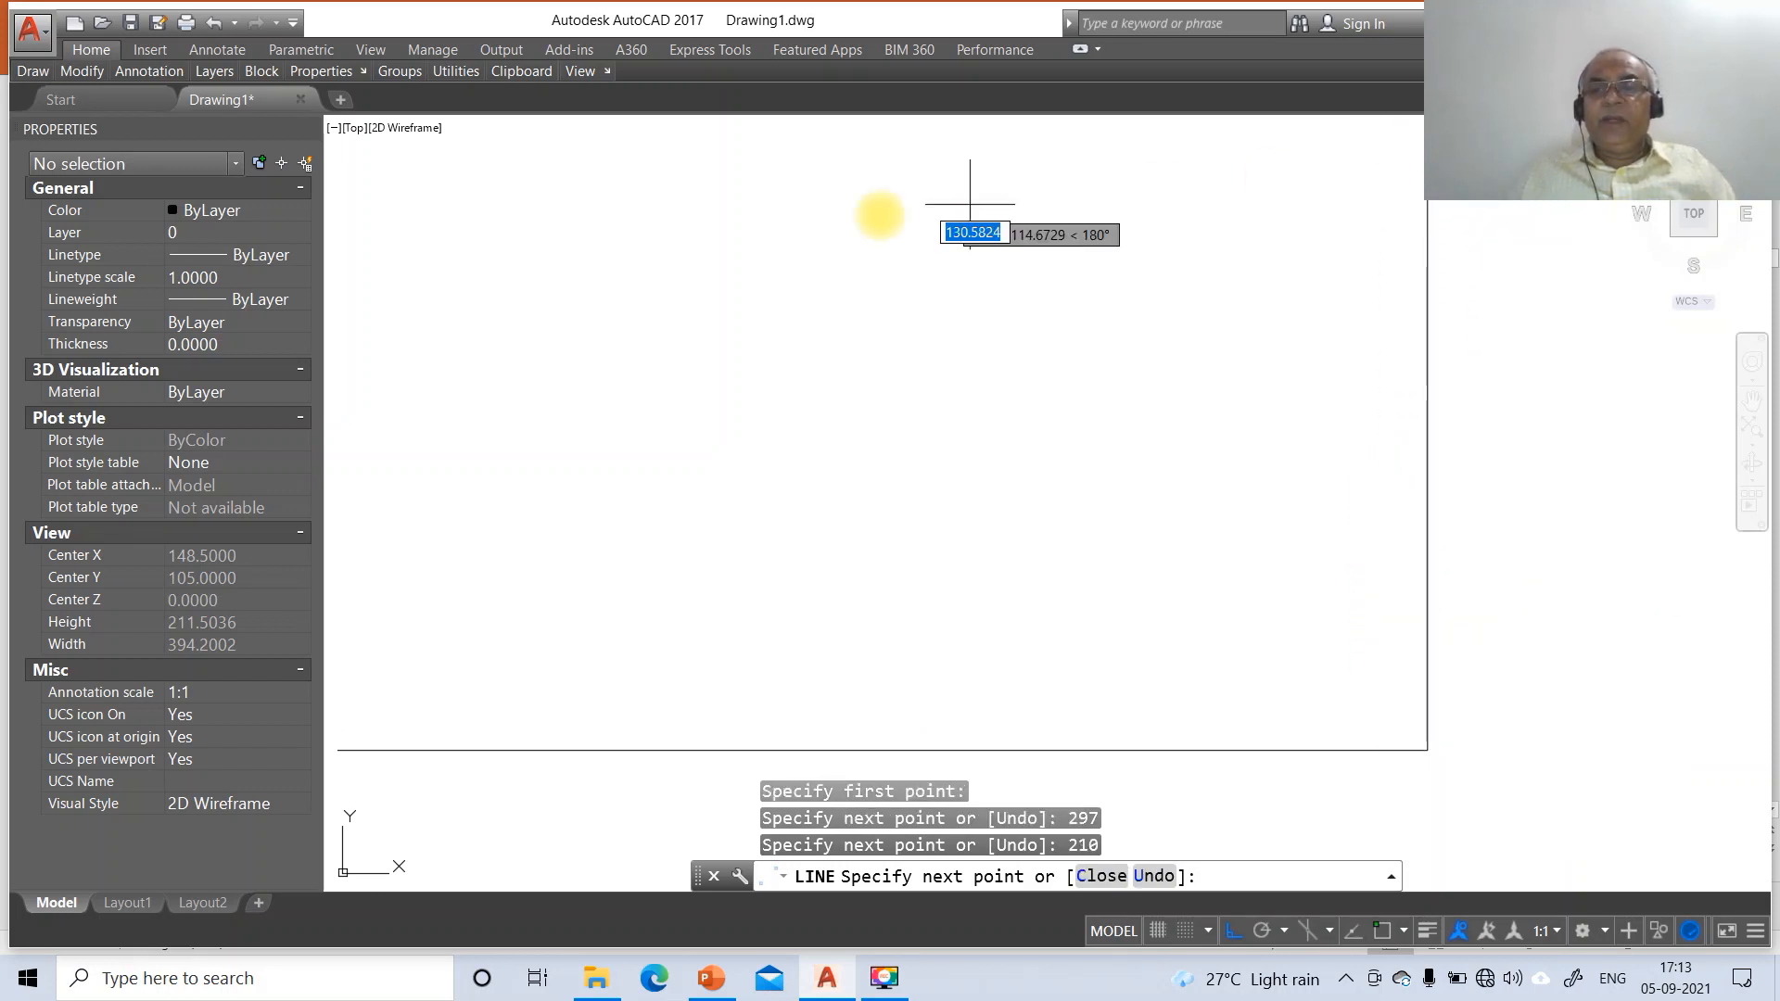
text(297)
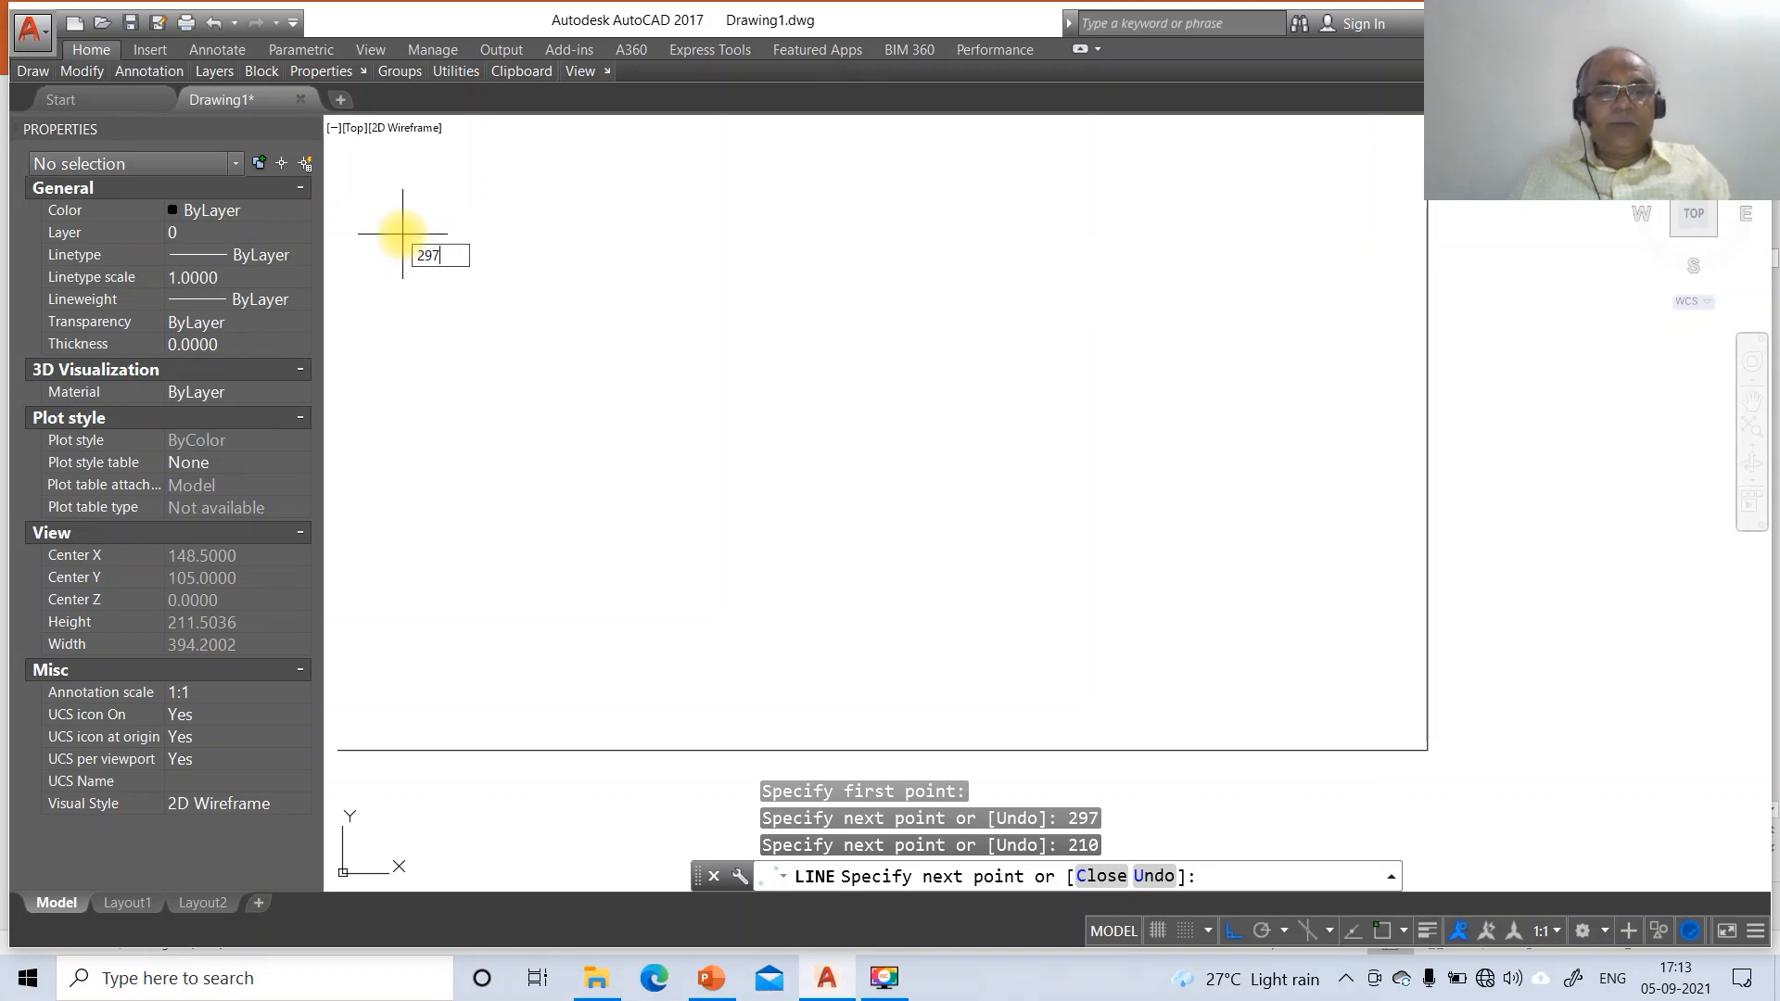
key(Return)
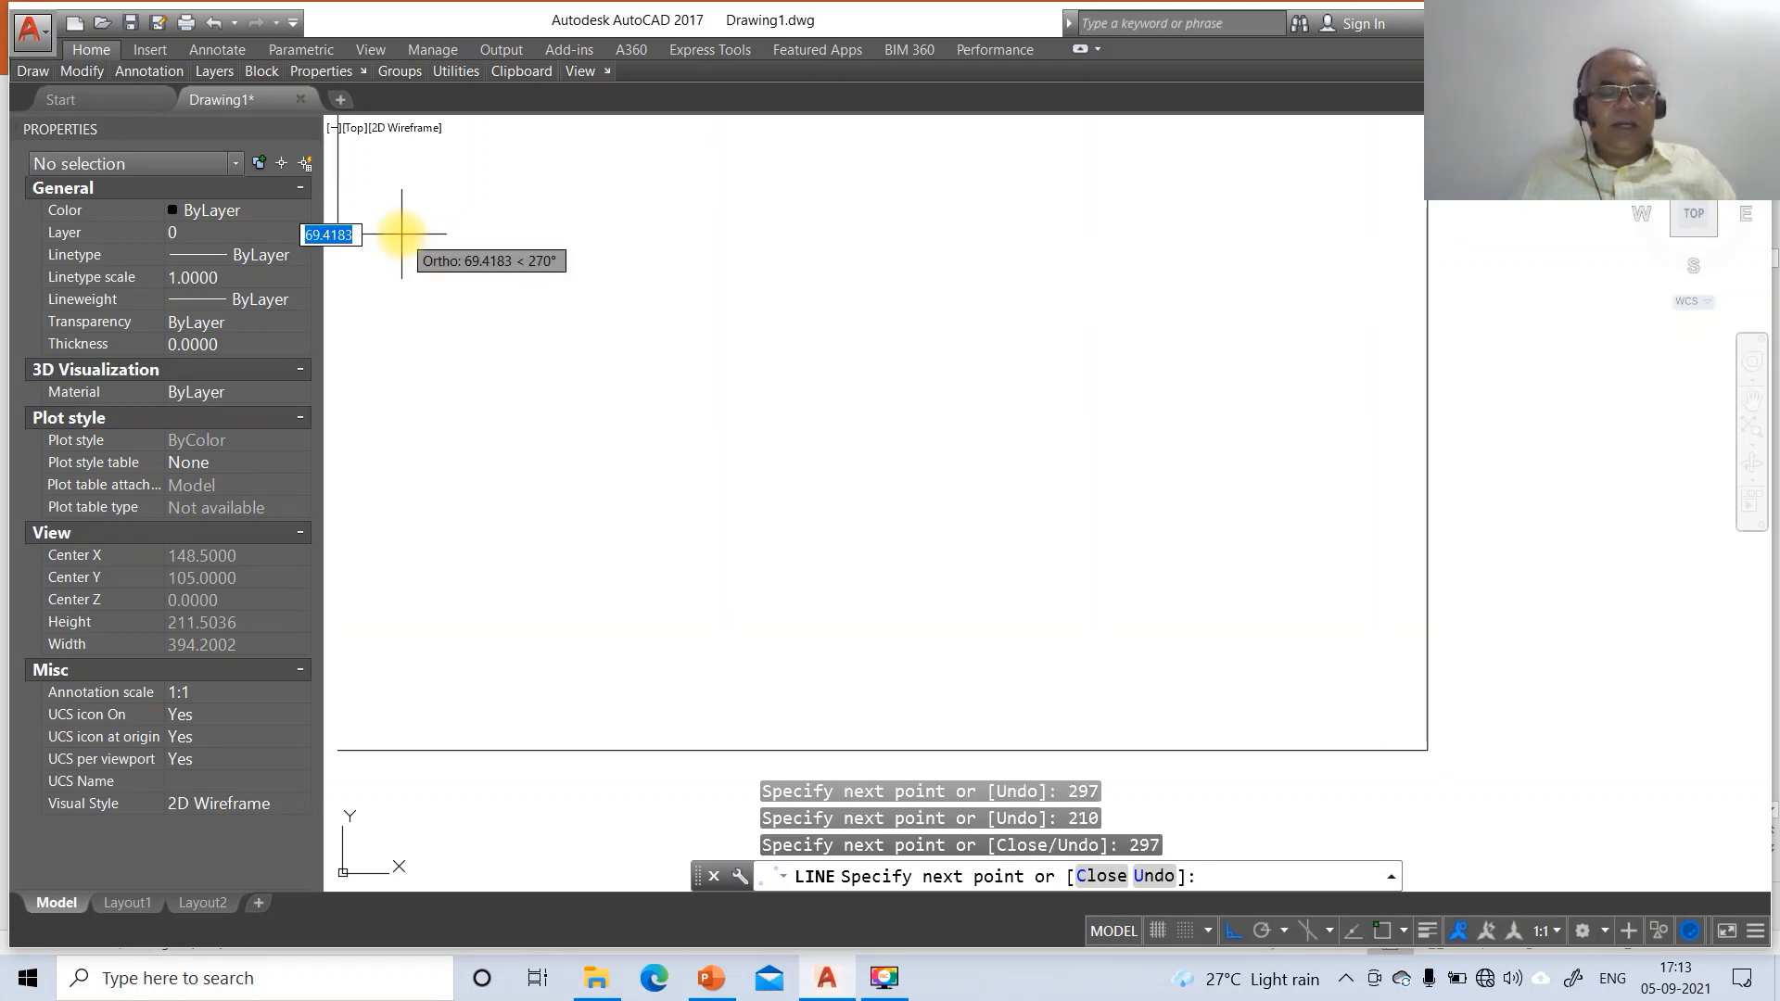
text(c)
key(Return)
key(Return)
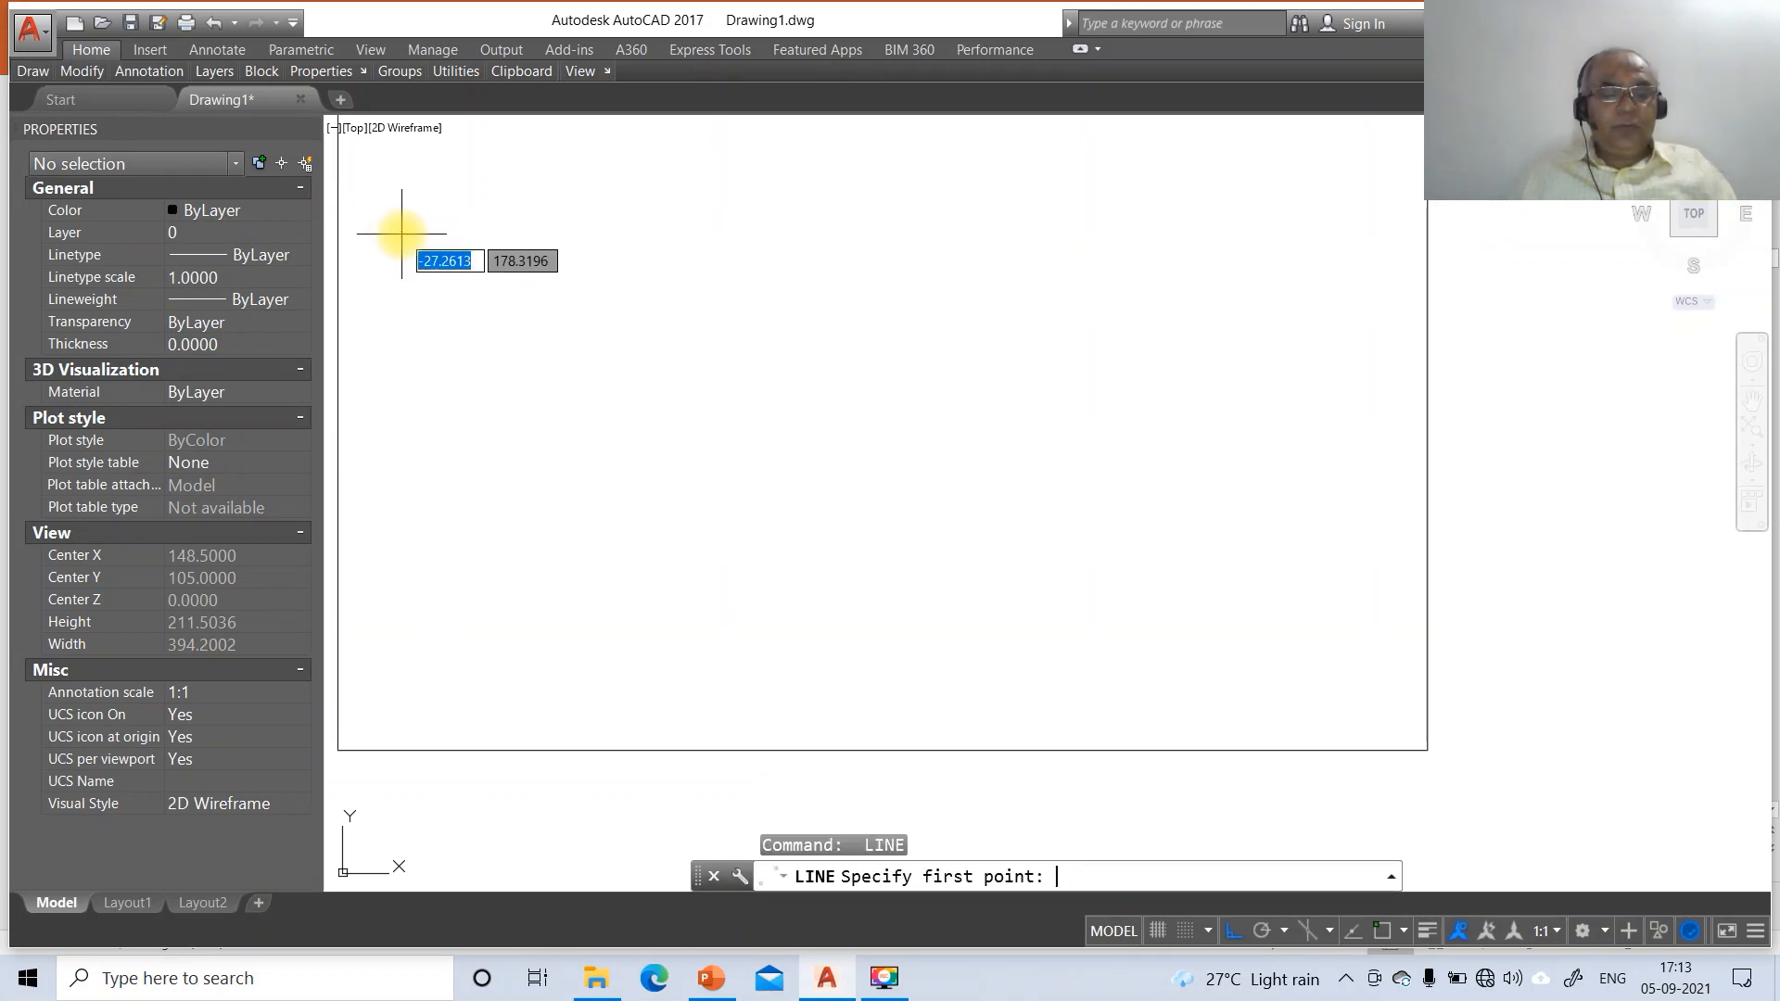
key(Return)
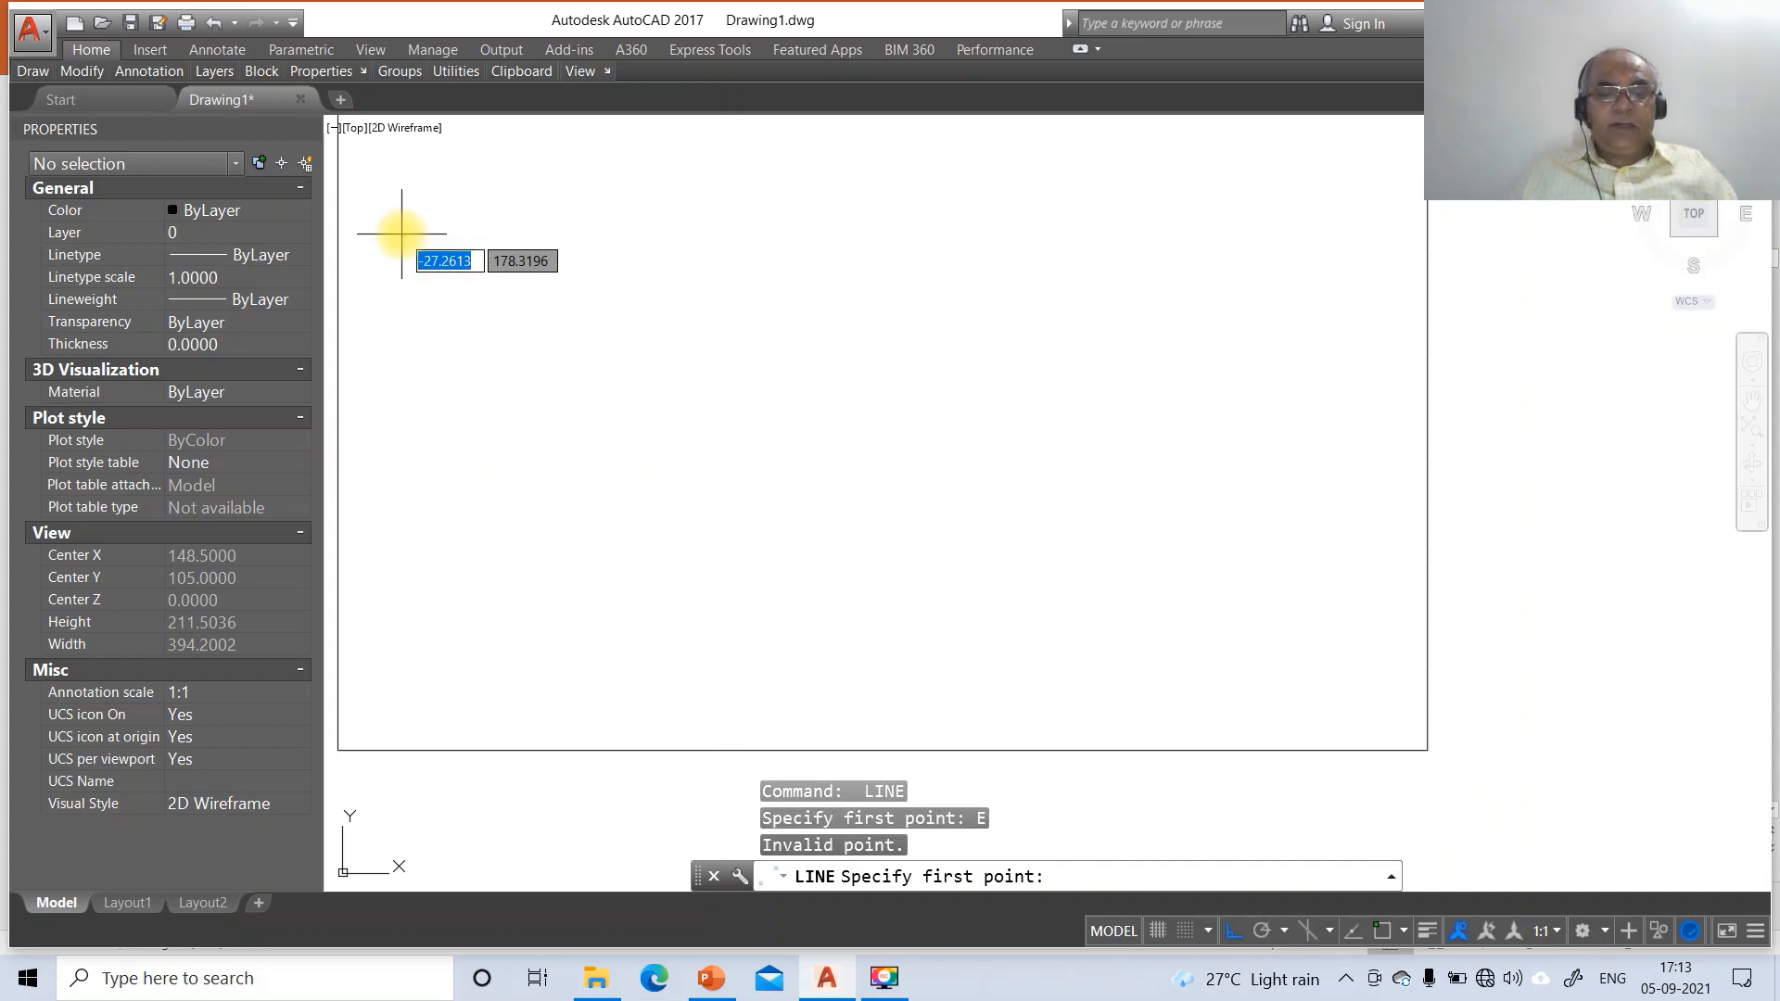
key(Escape)
key(Escape)
Zoom to the drawing extents and scale the view by .6X so the whole border has space around it
text(z)
key(Return)
text(e)
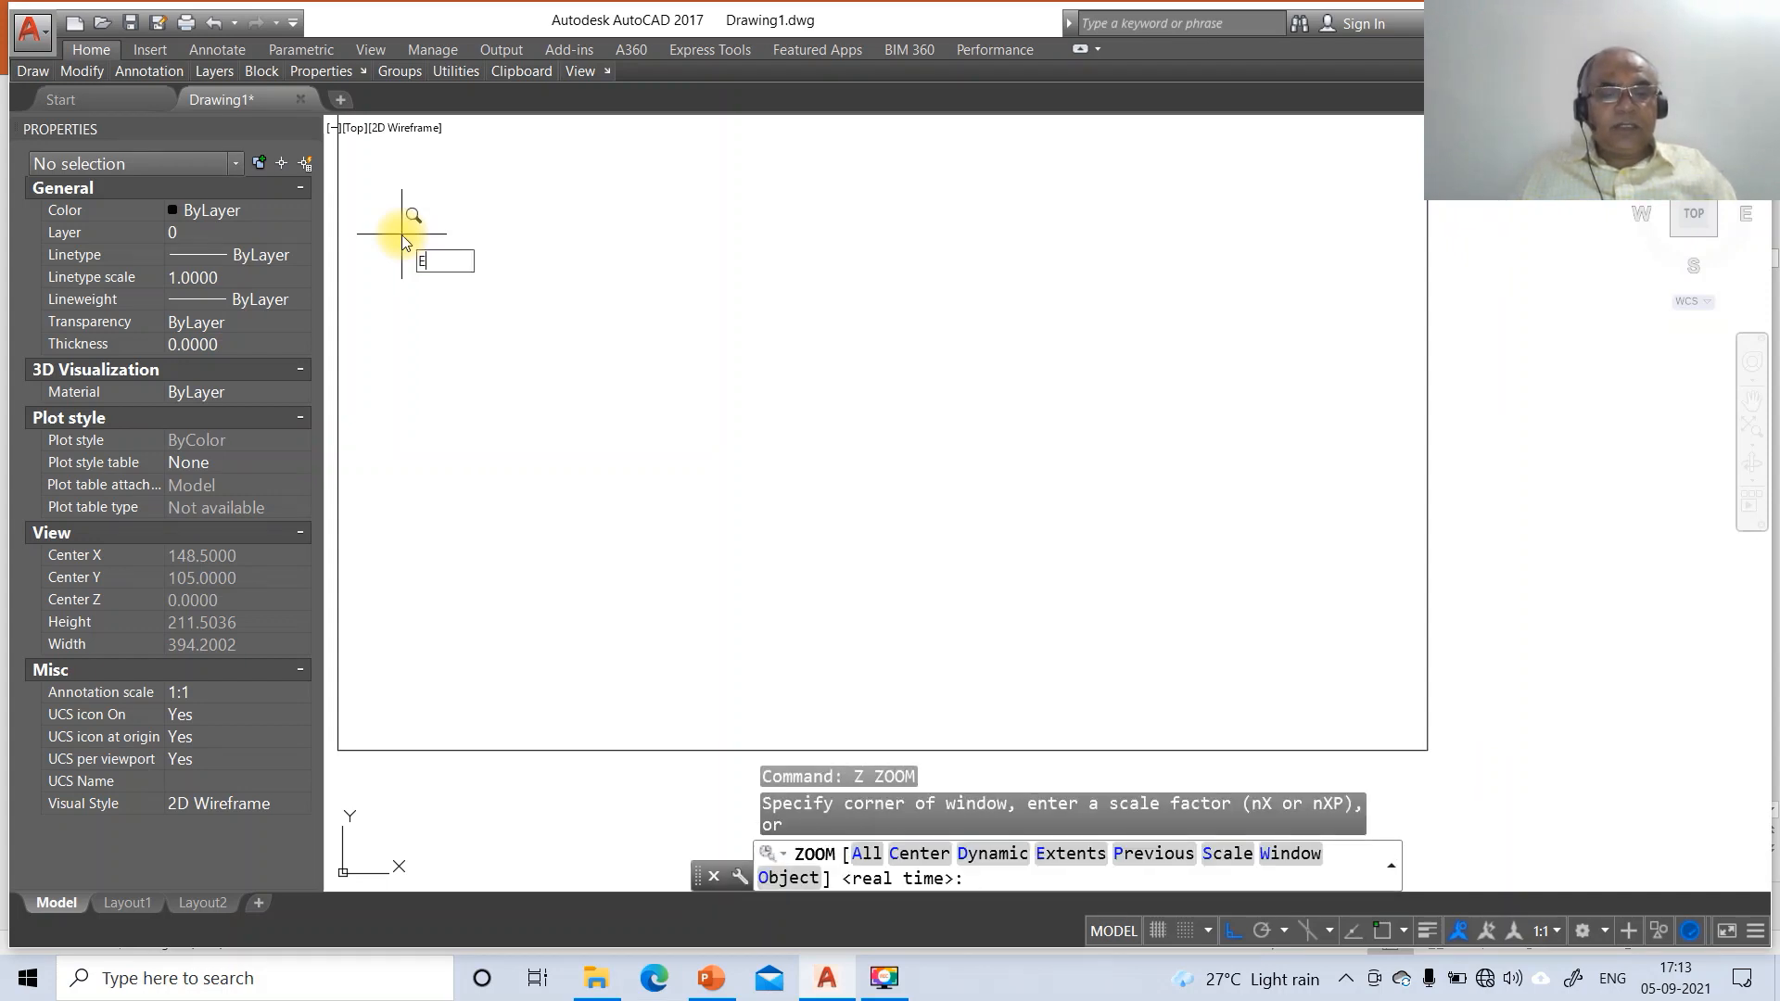
key(Return)
key(Return)
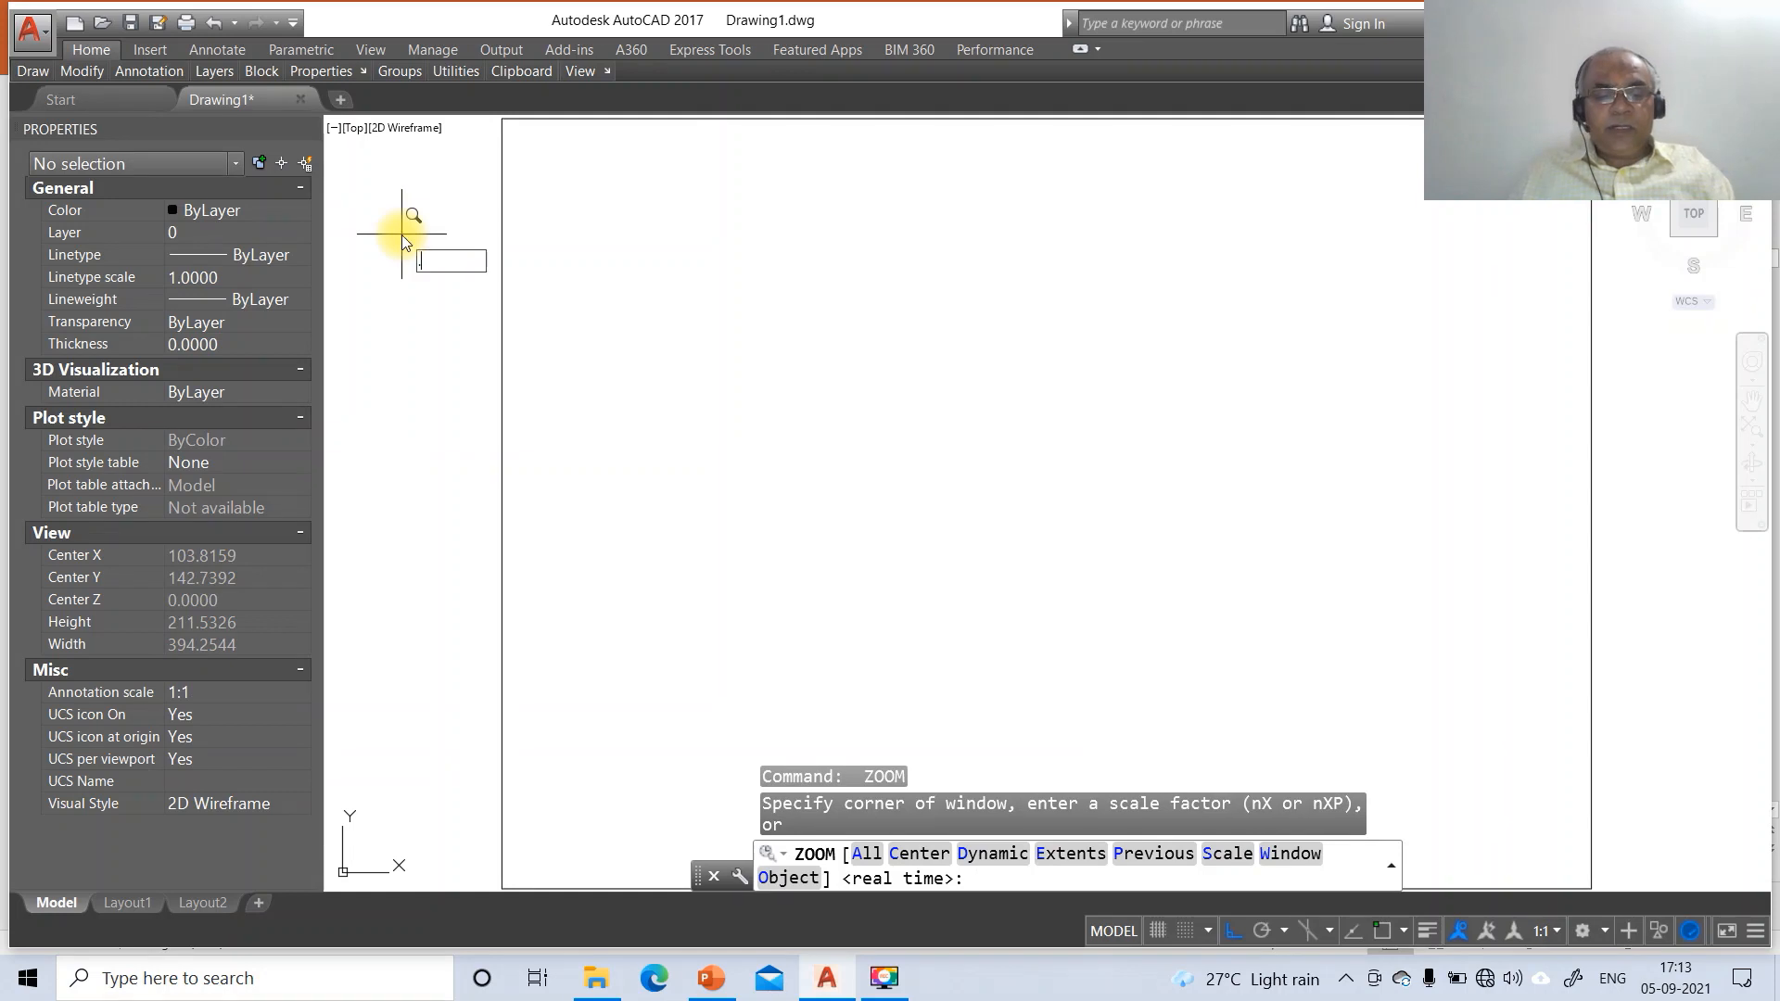
text(.6X)
key(Return)
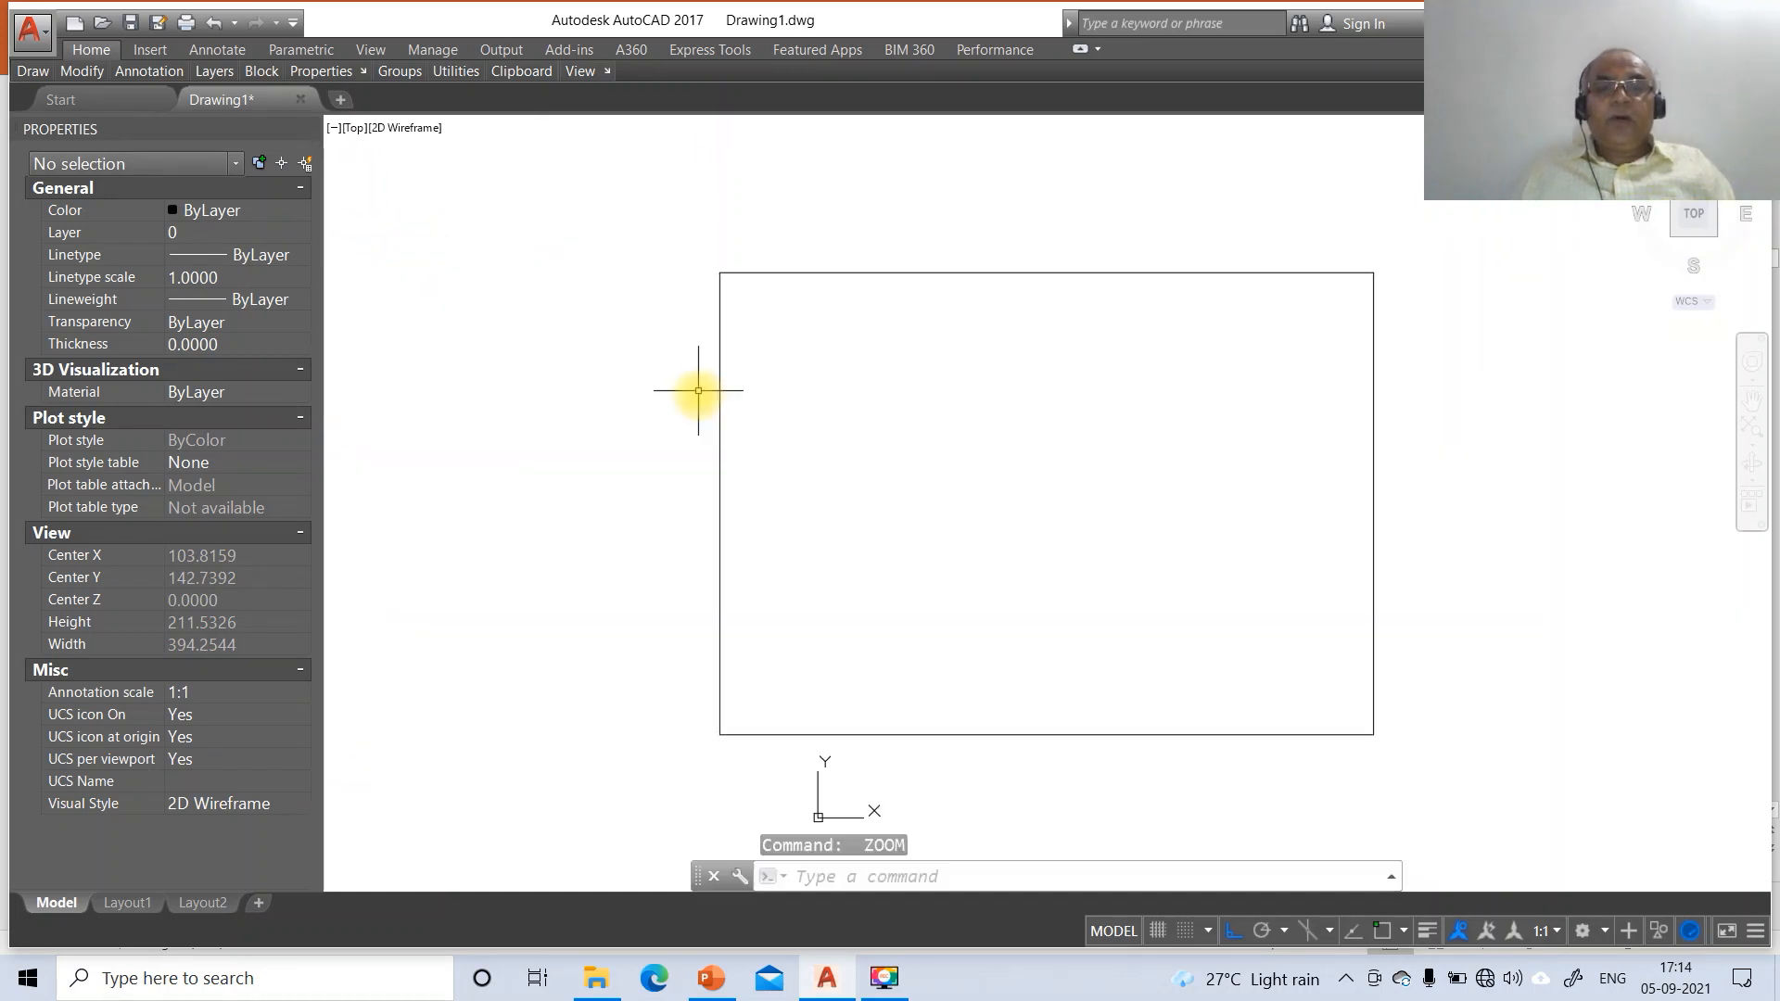
Create two new layers named XY and LOCUS in the layer properties
text(LA)
key(Return)
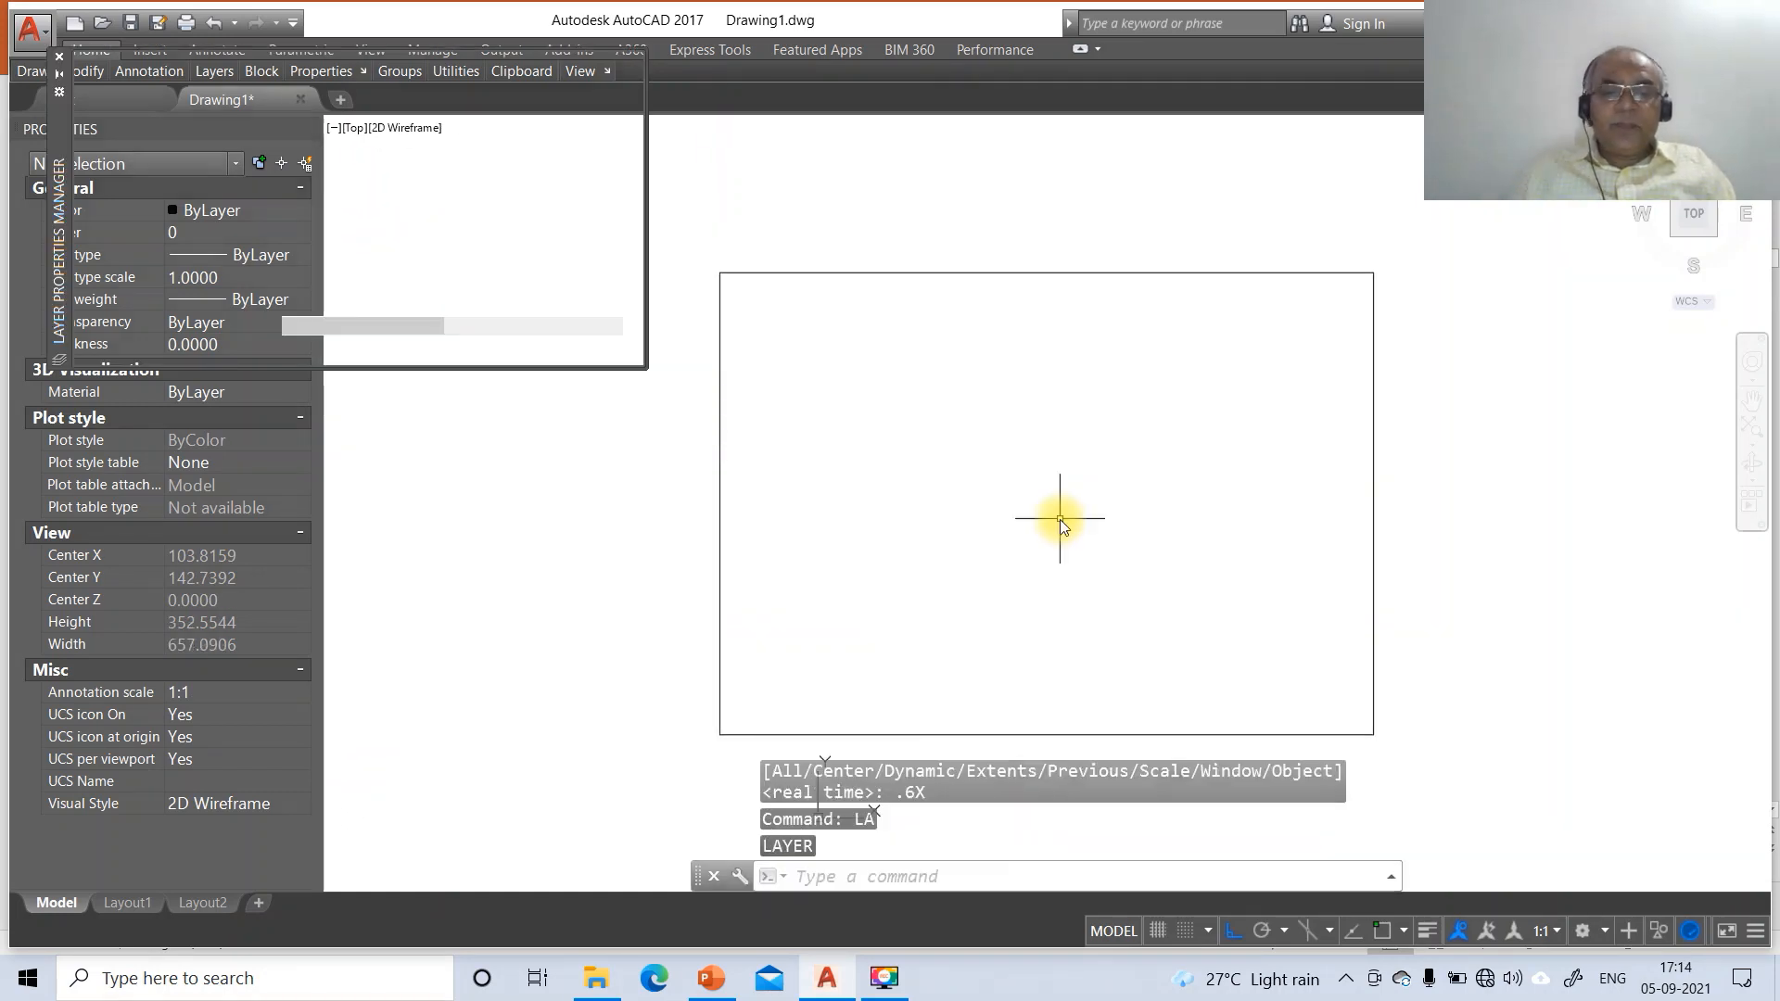
click(201, 89)
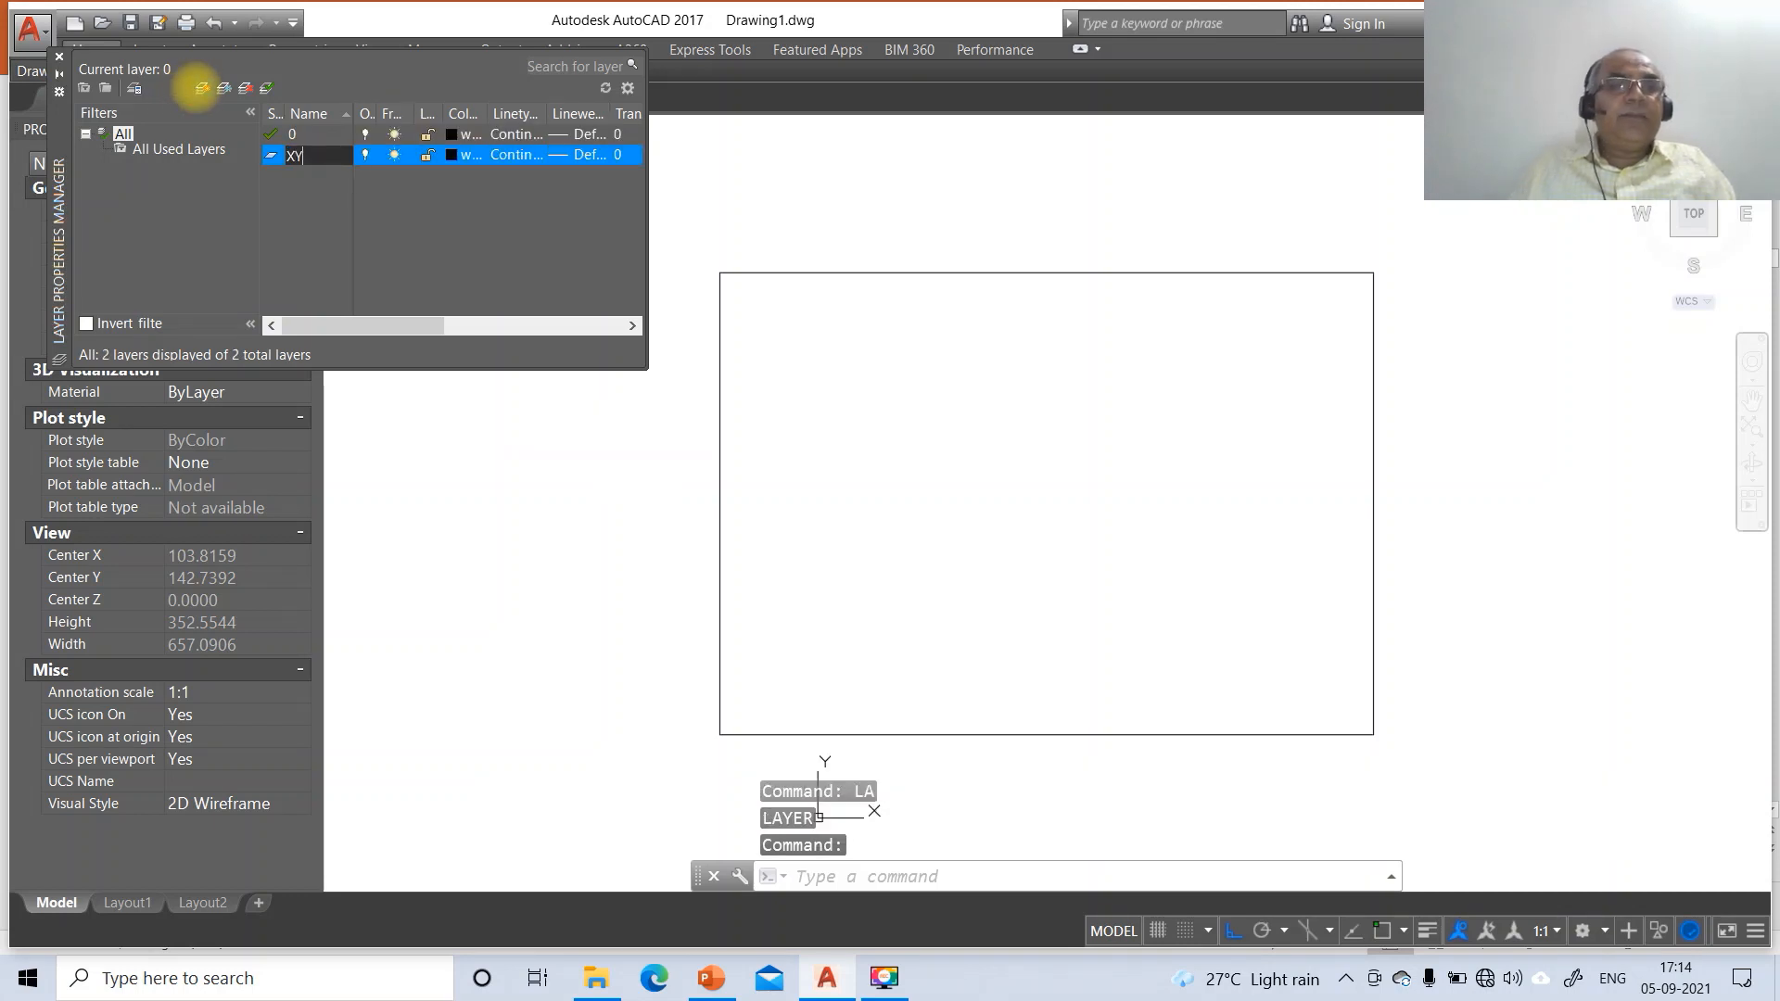
click(200, 89)
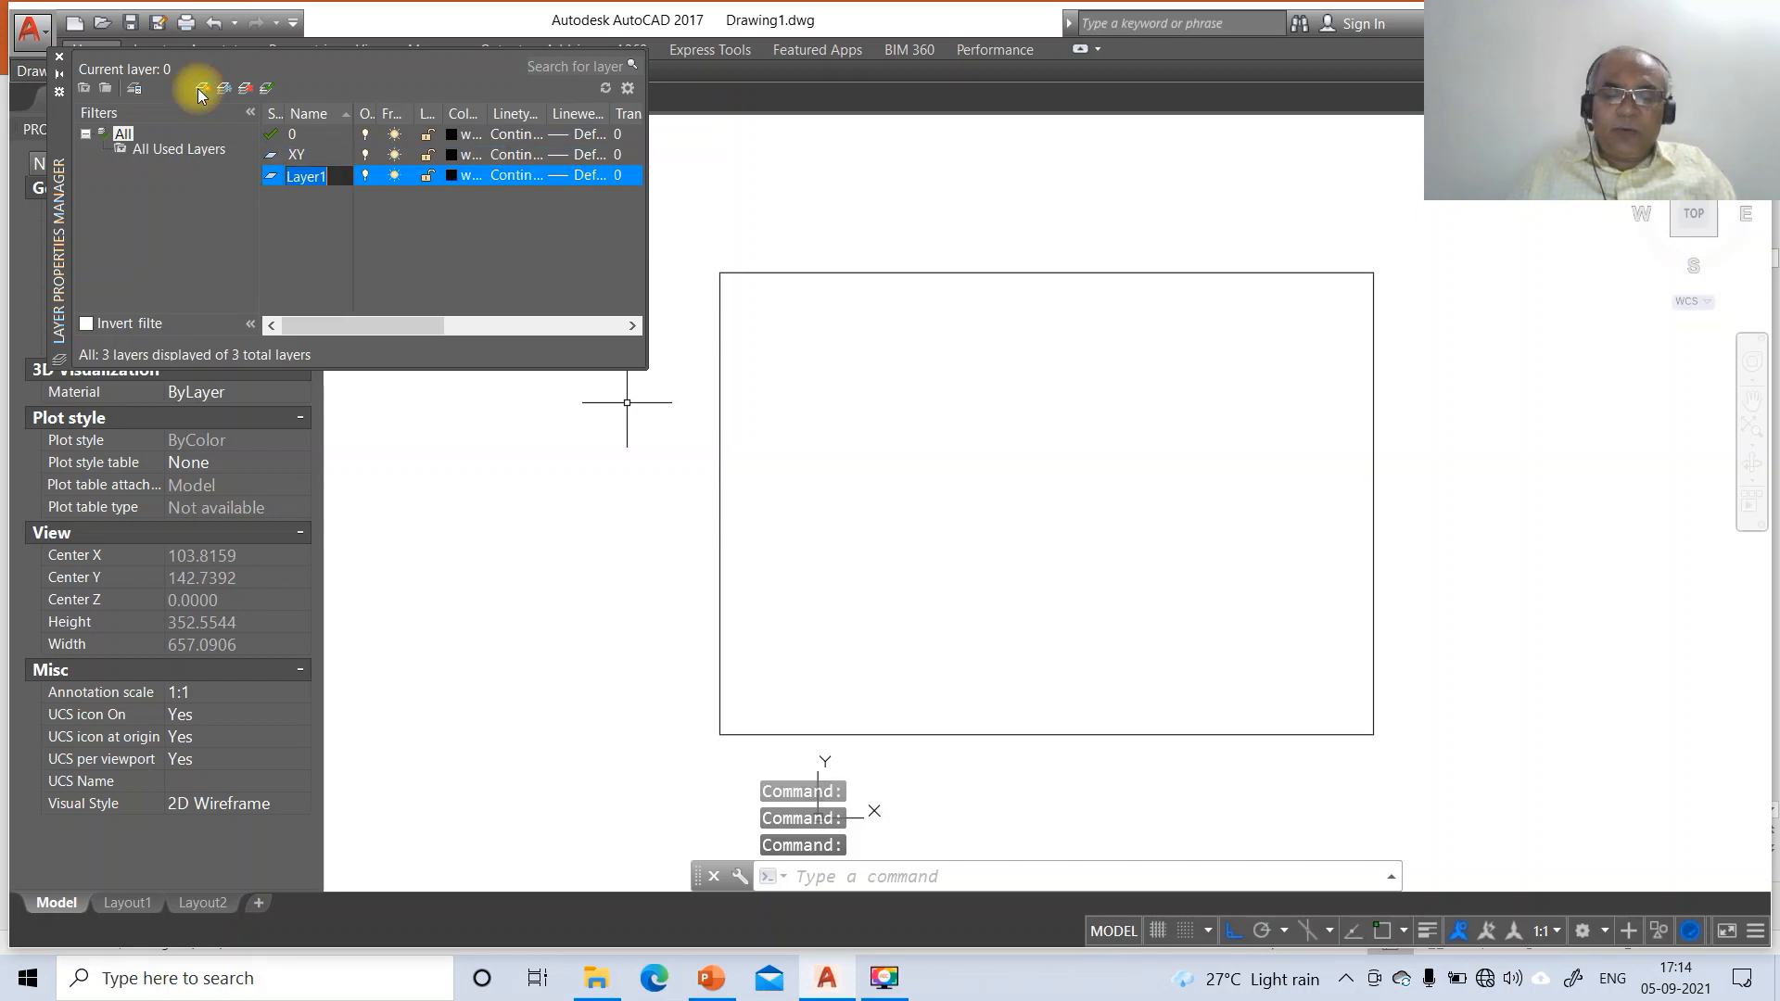
text(LOCUS)
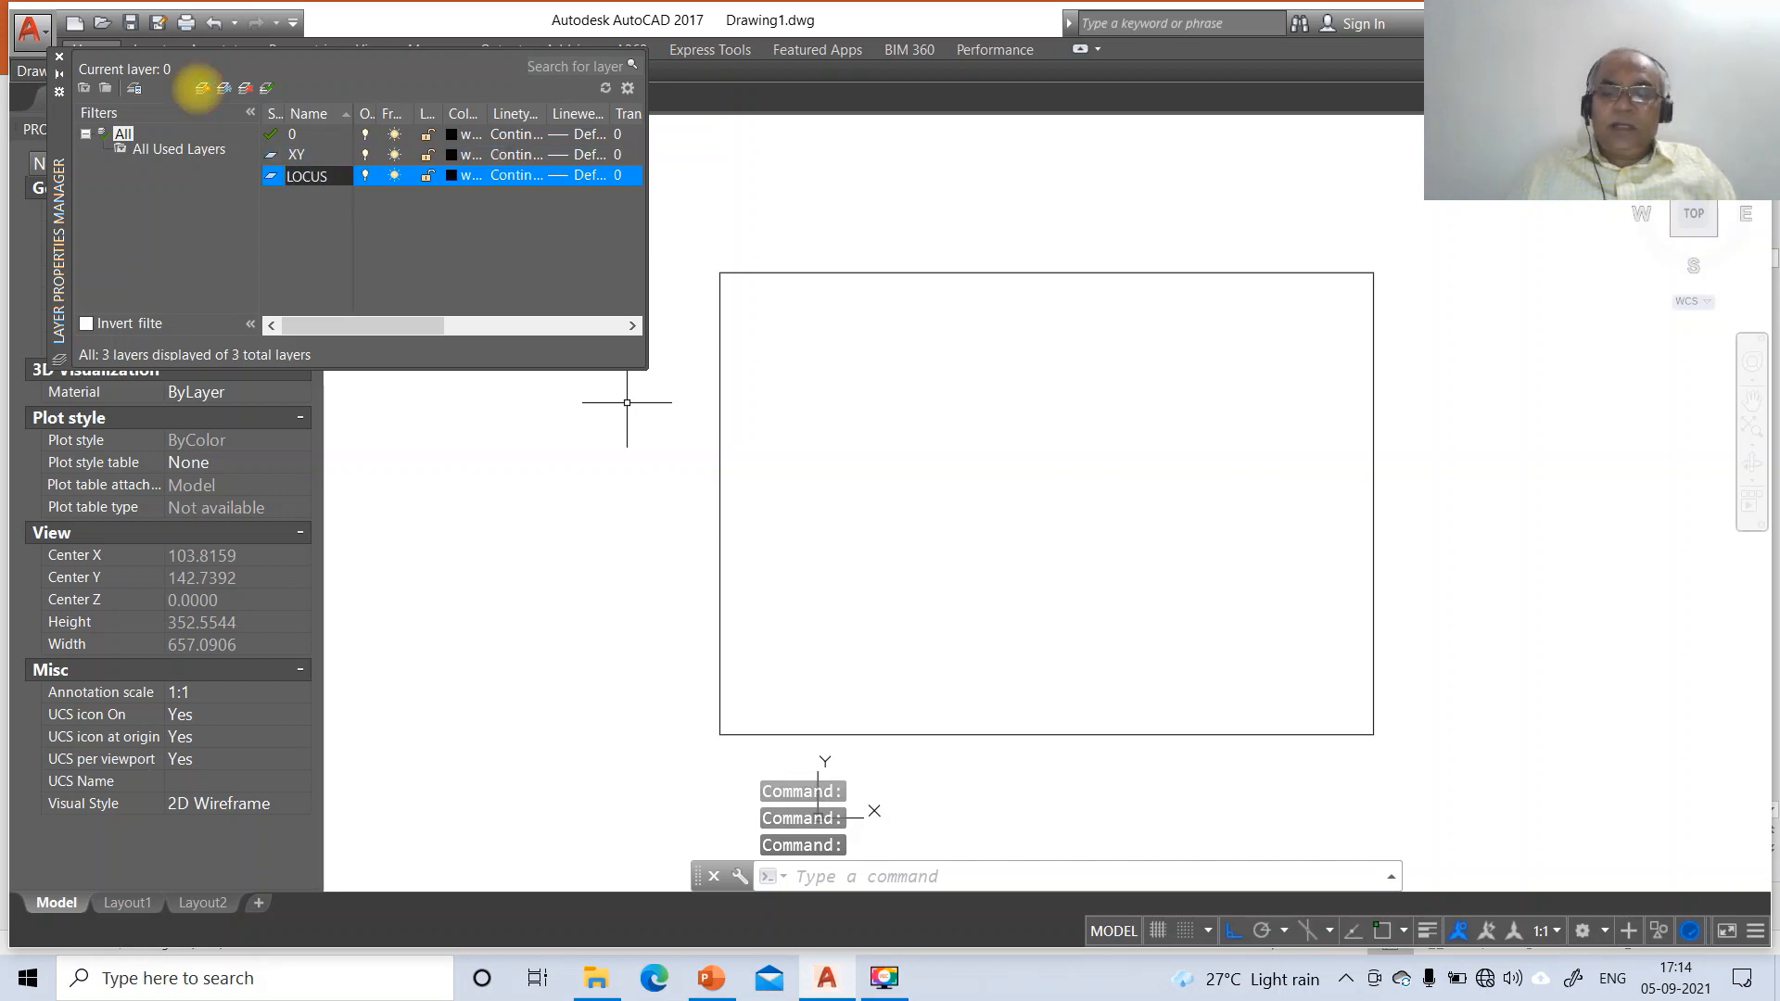
key(Return)
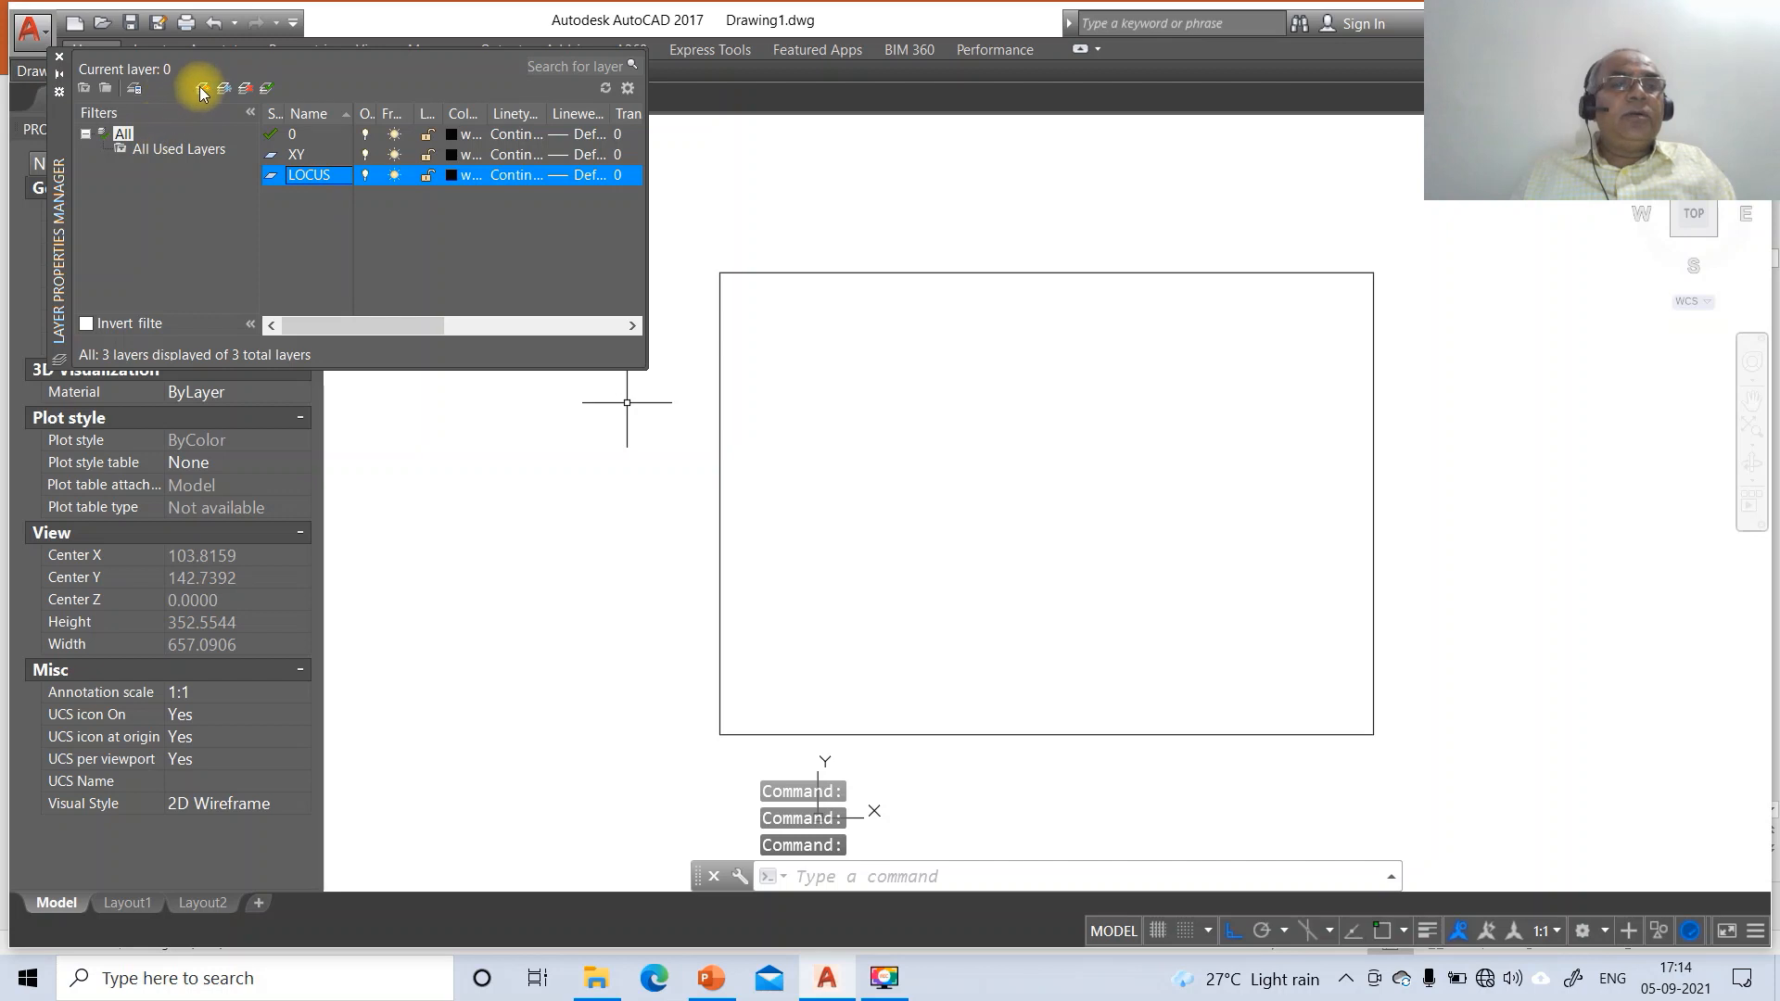
Add two more layers named FV and FV HIDDEN
click(203, 89)
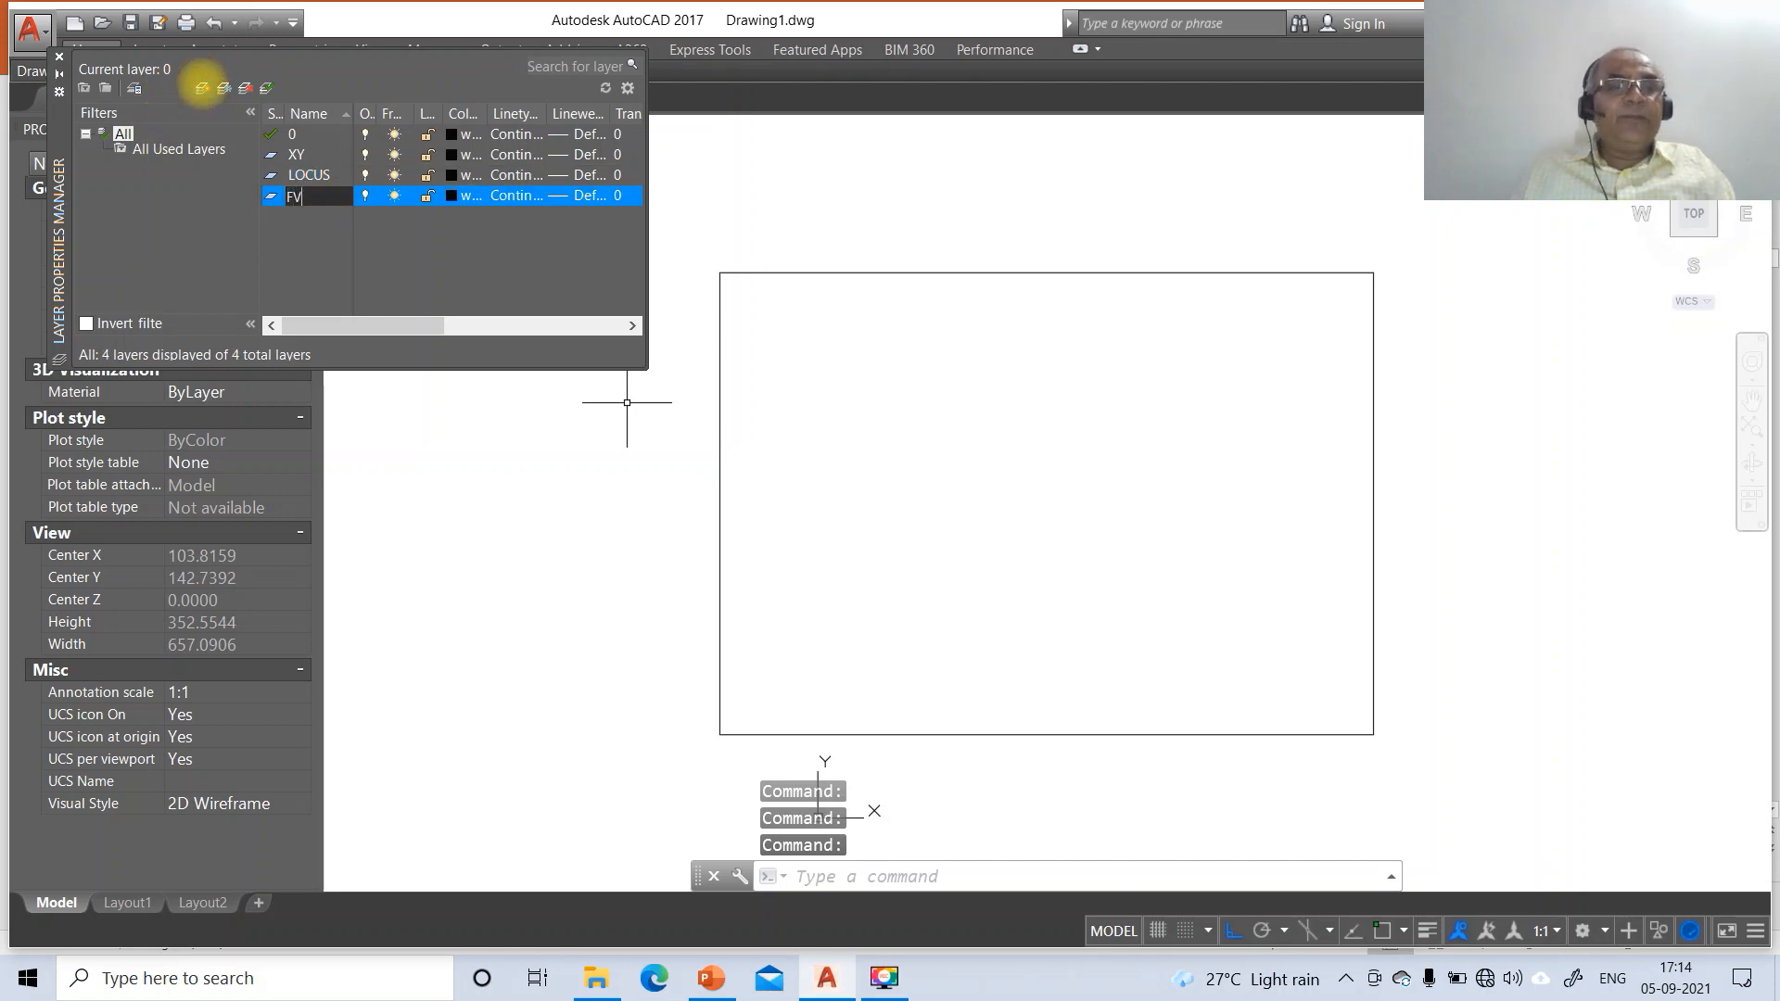
click(205, 90)
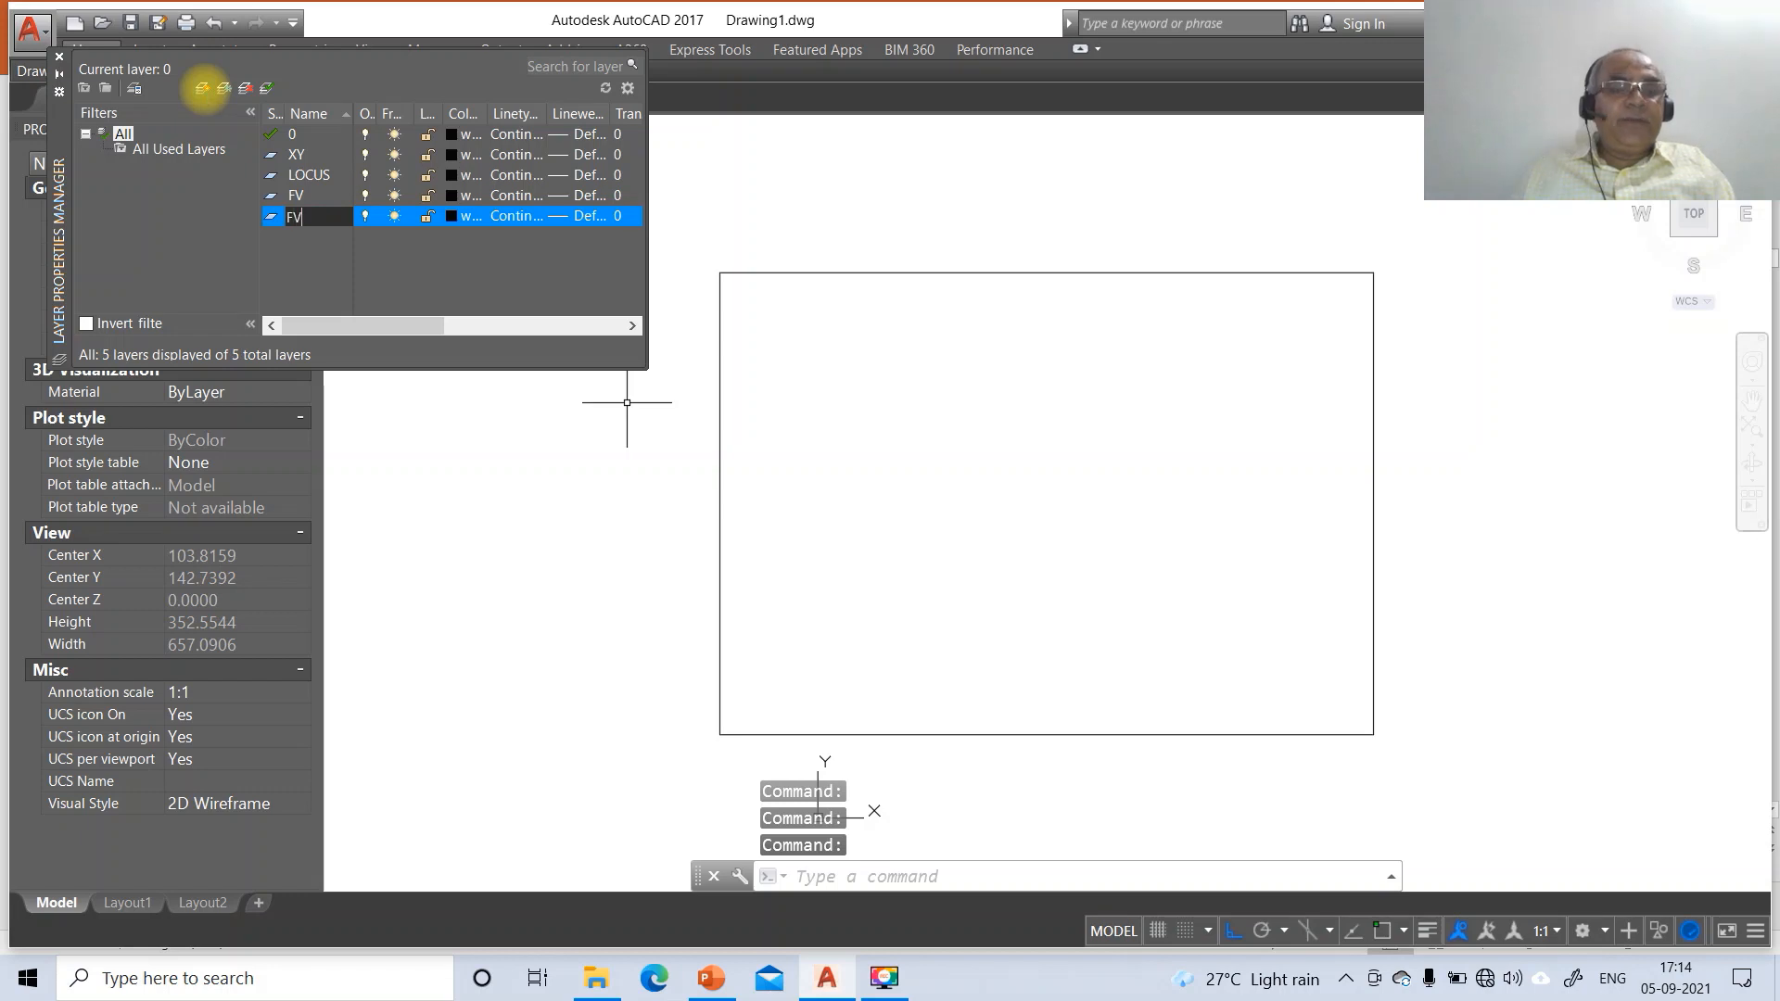
text(FV HIDD)
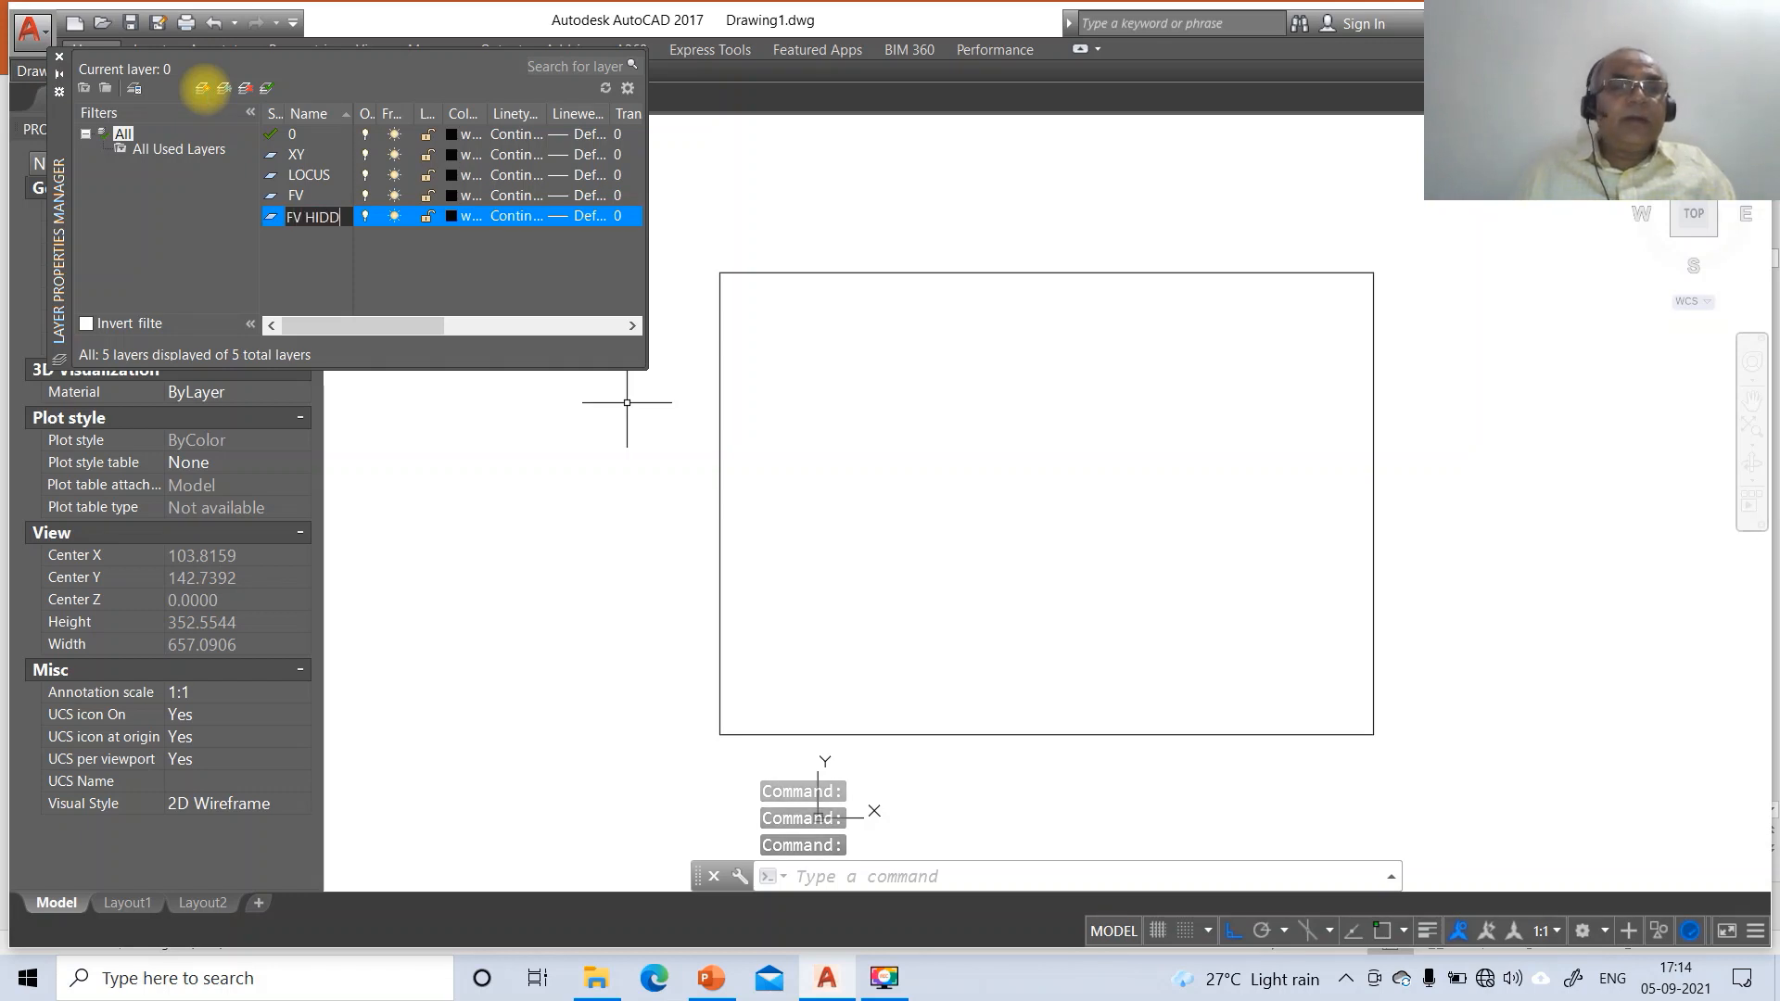
text(N)
key(BackSpace)
text(EN)
key(Return)
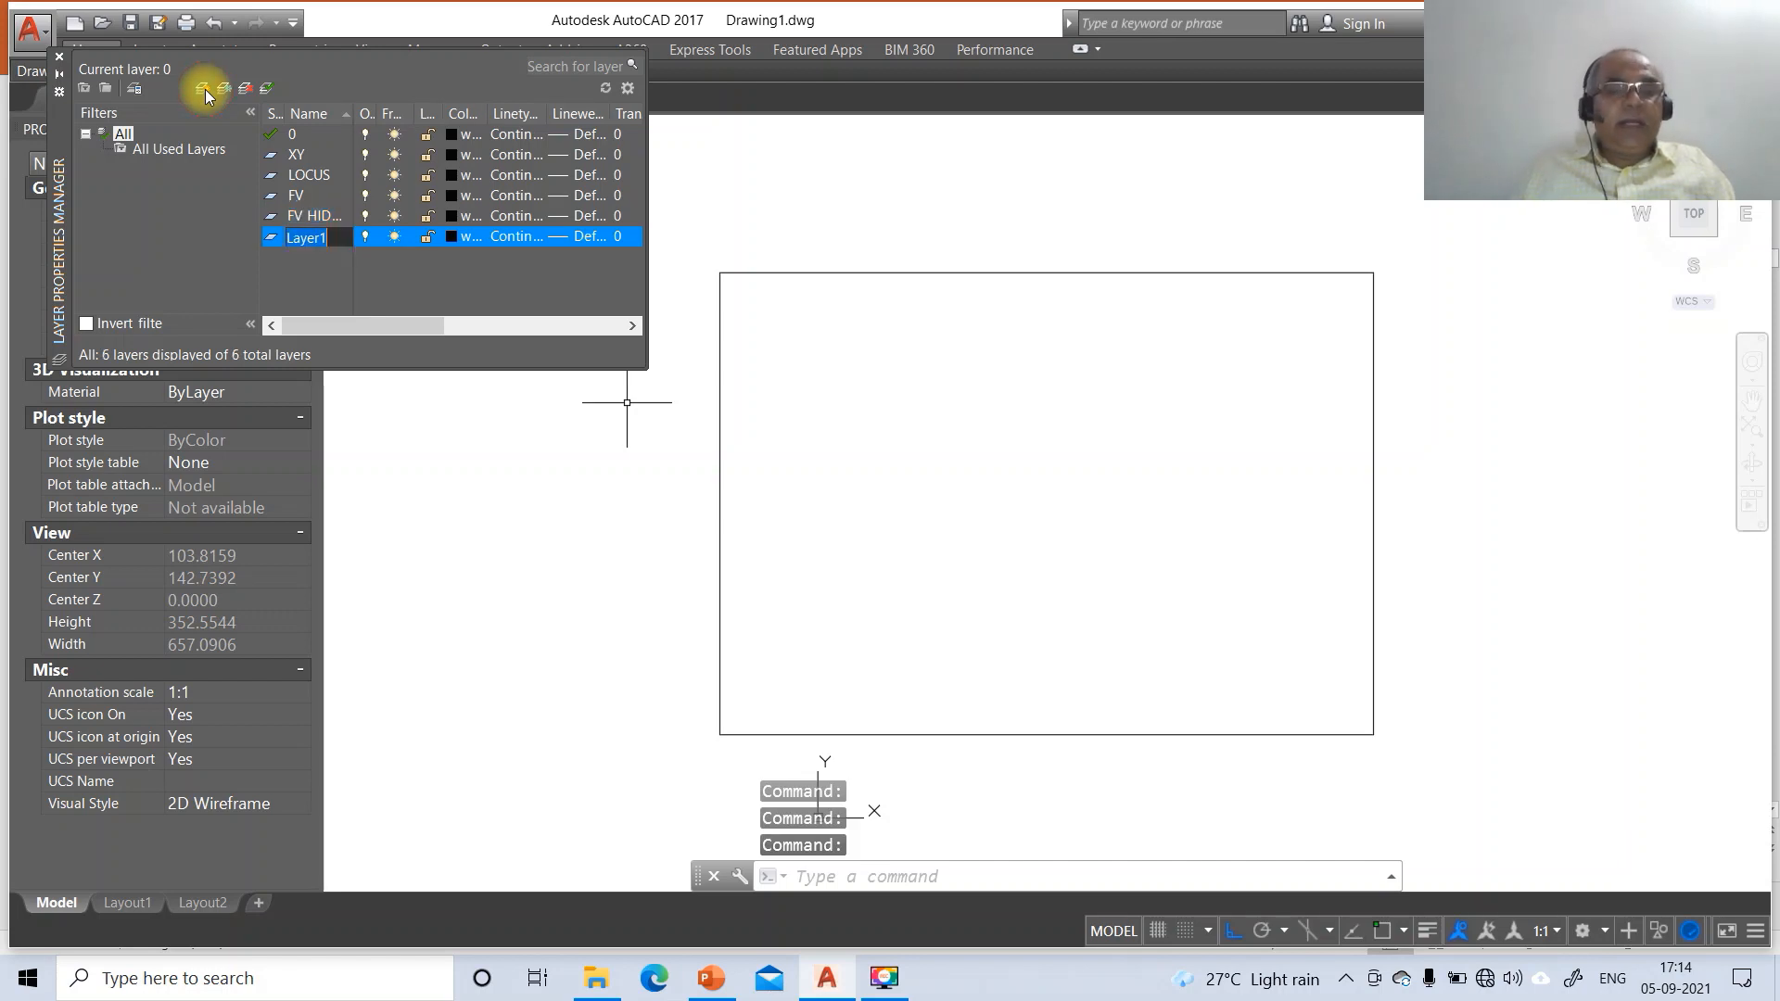
Add the layers TV and TV HIDDEN to the layer list
key(Return)
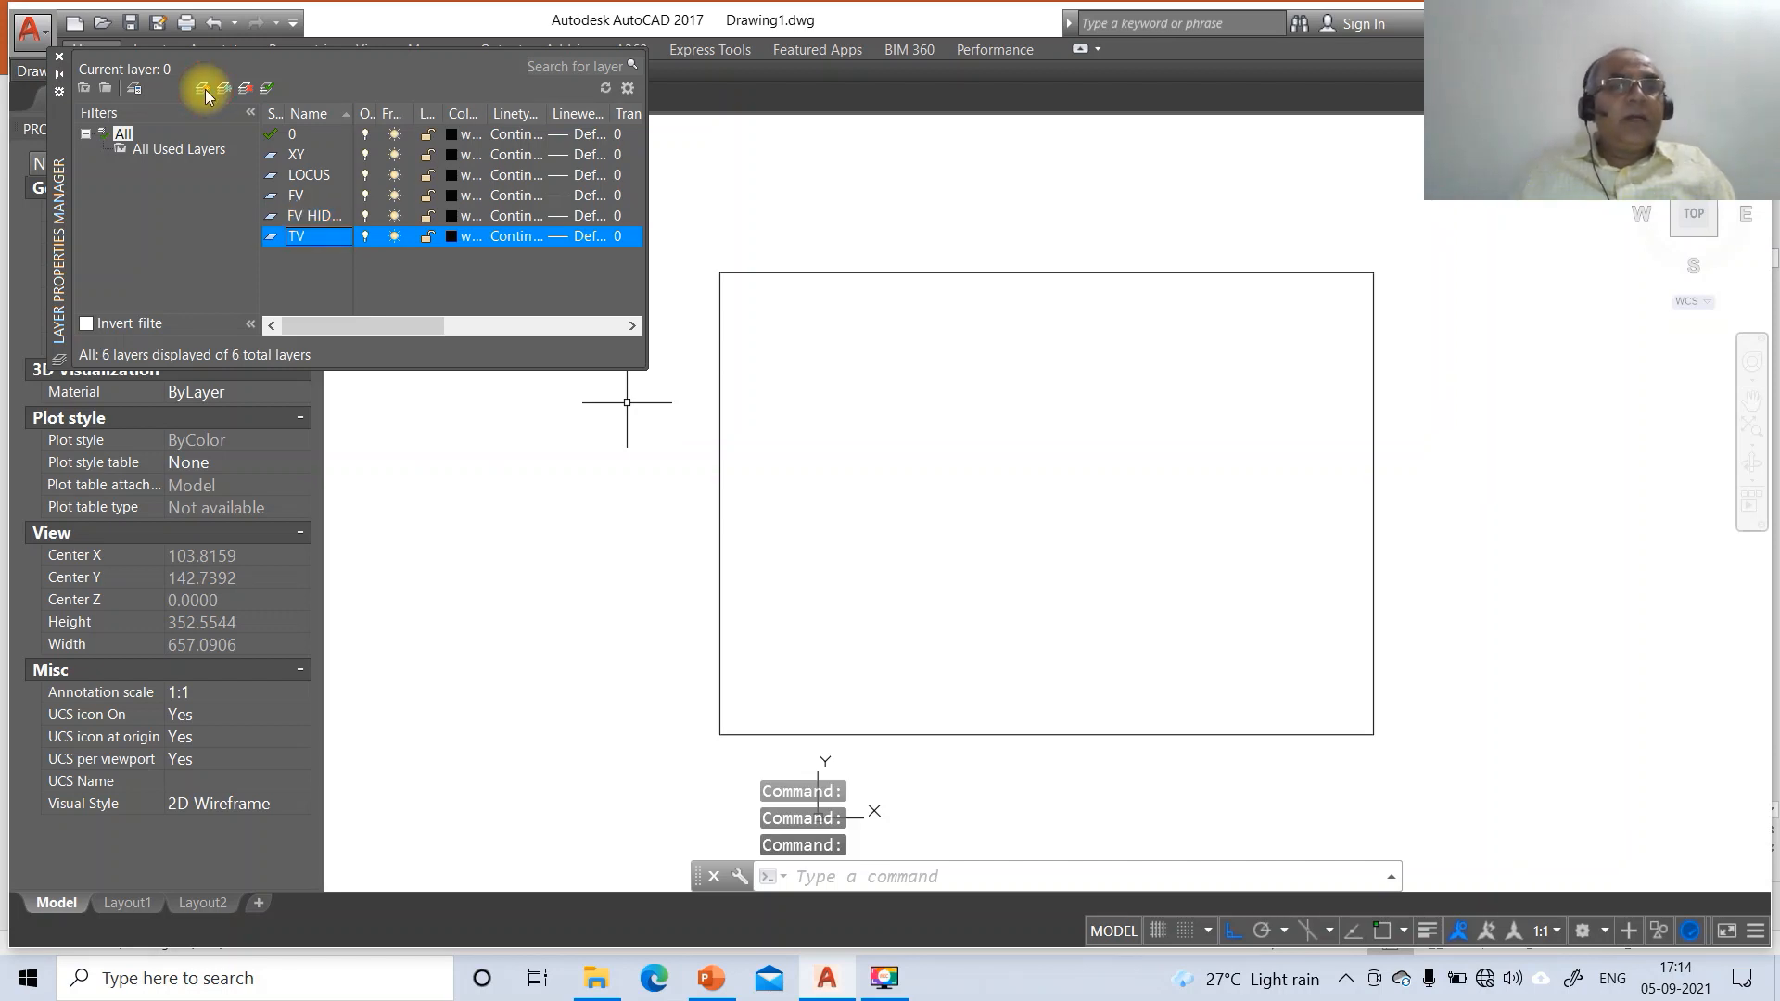
click(204, 89)
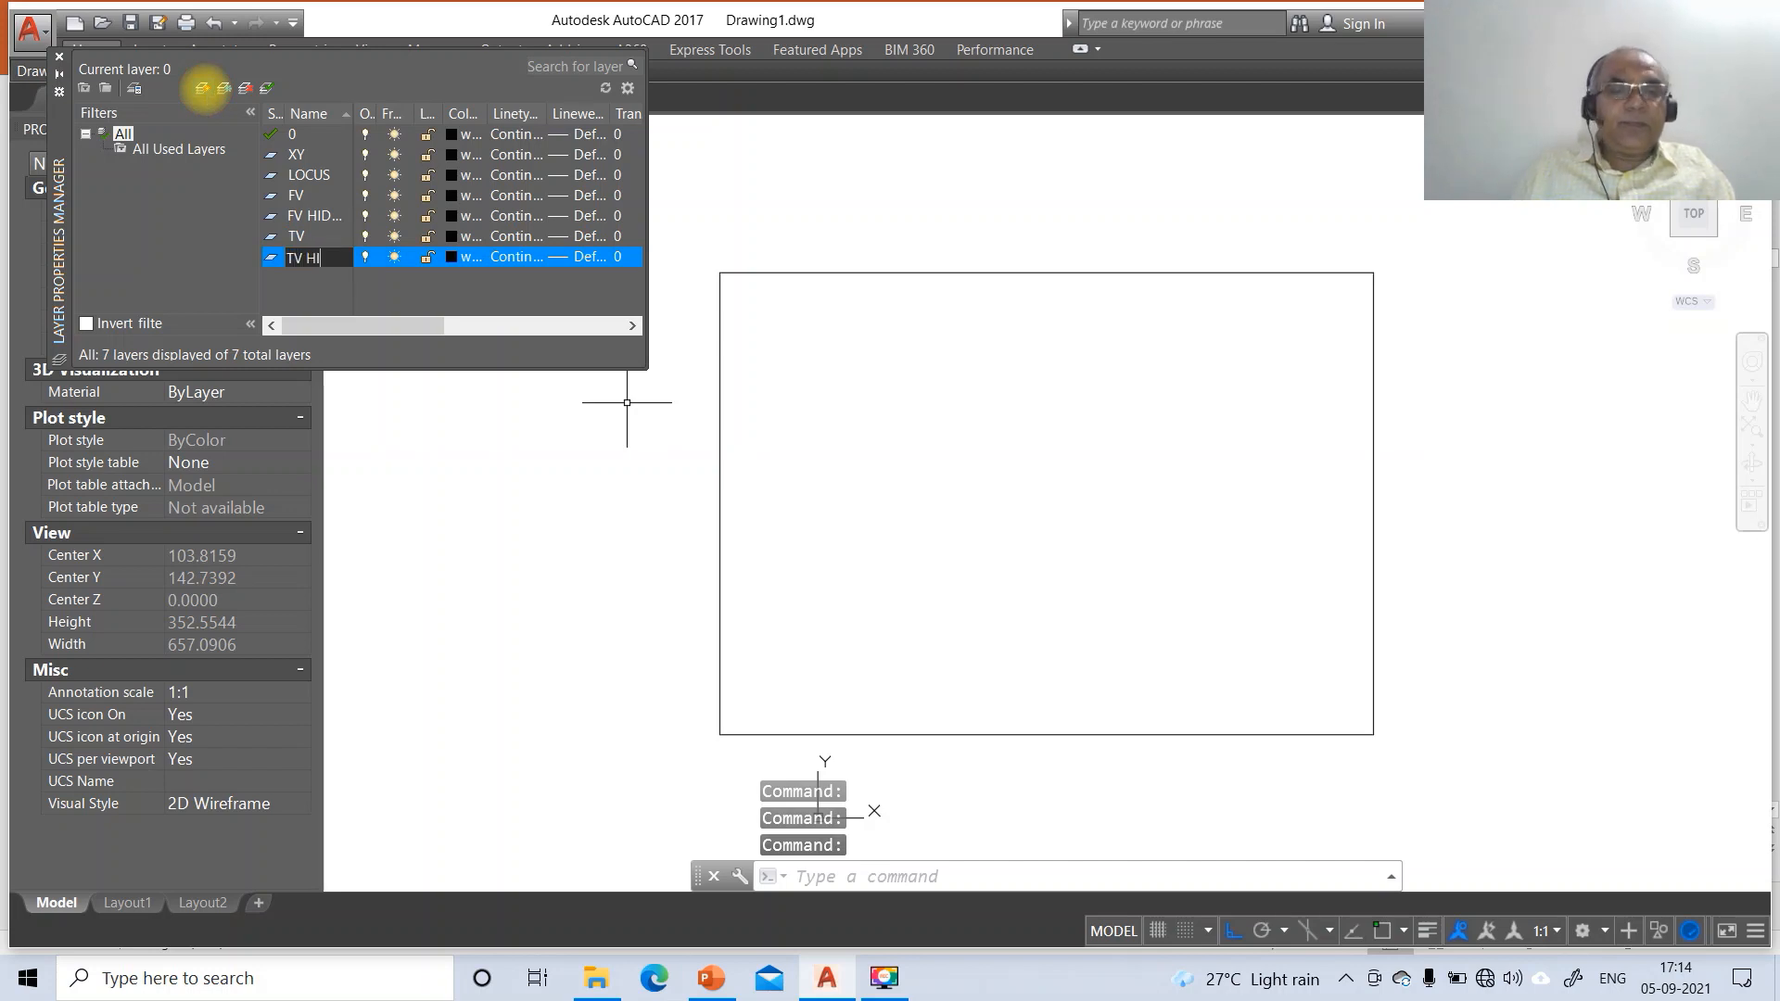
text(TV HIDDEN)
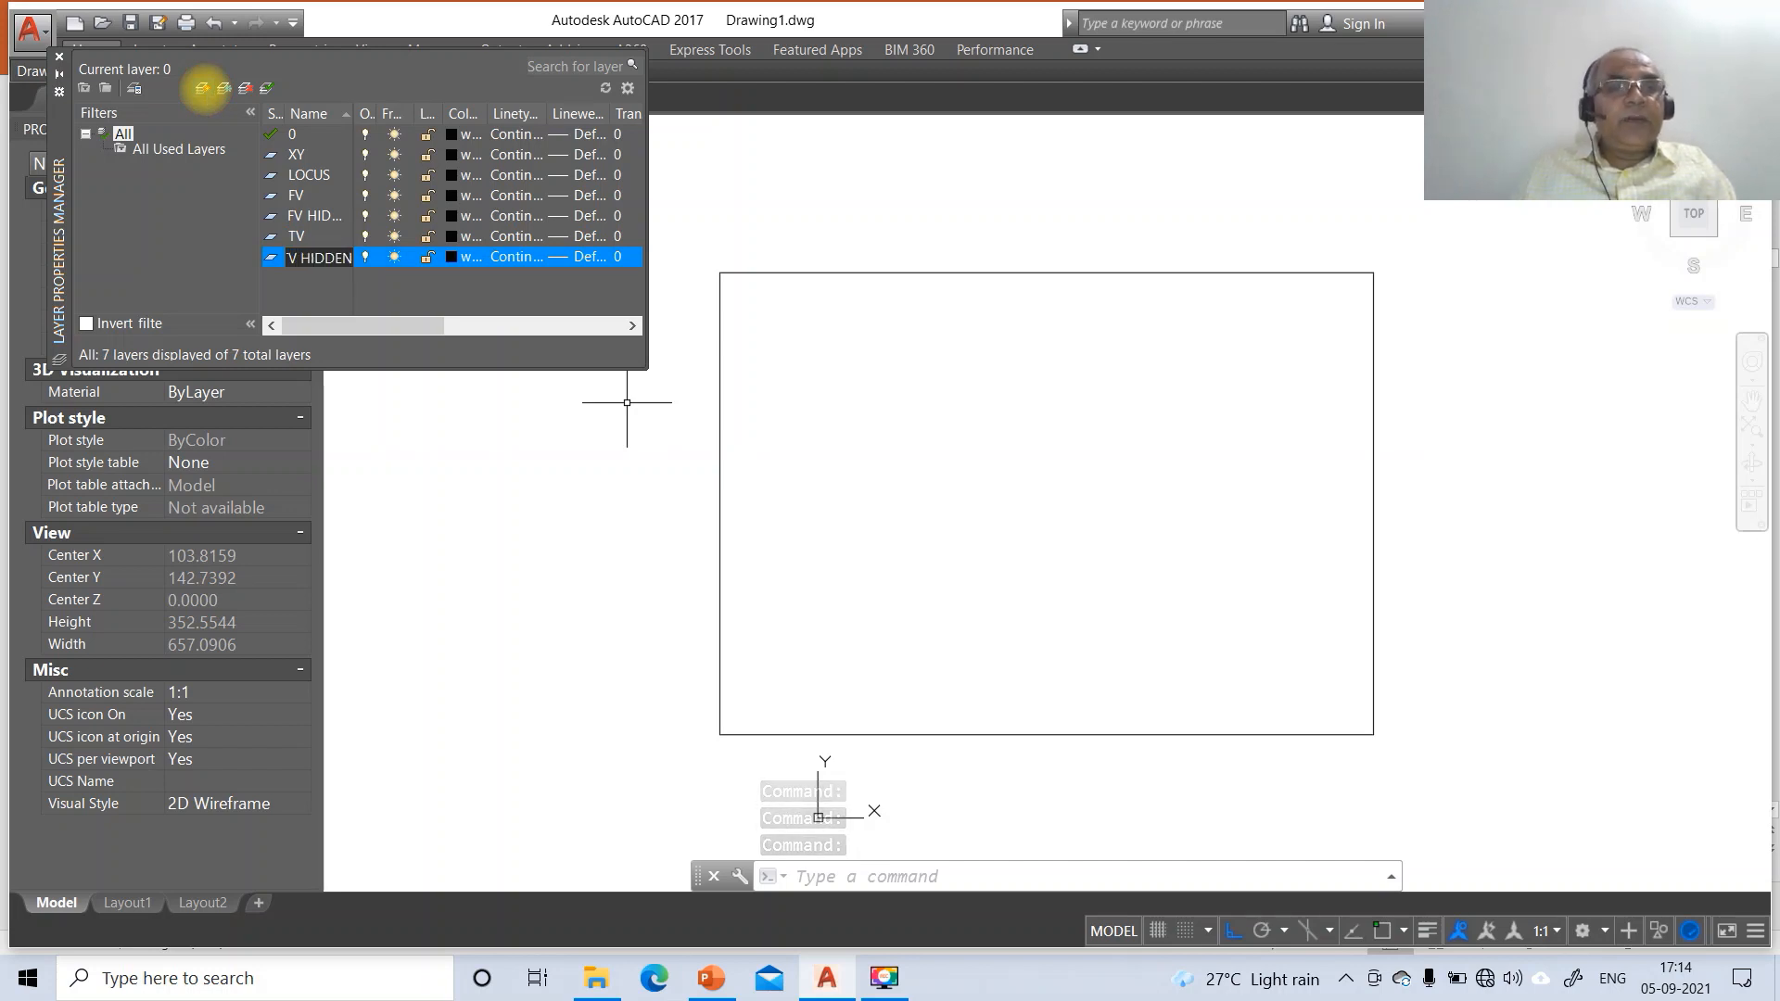
key(Return)
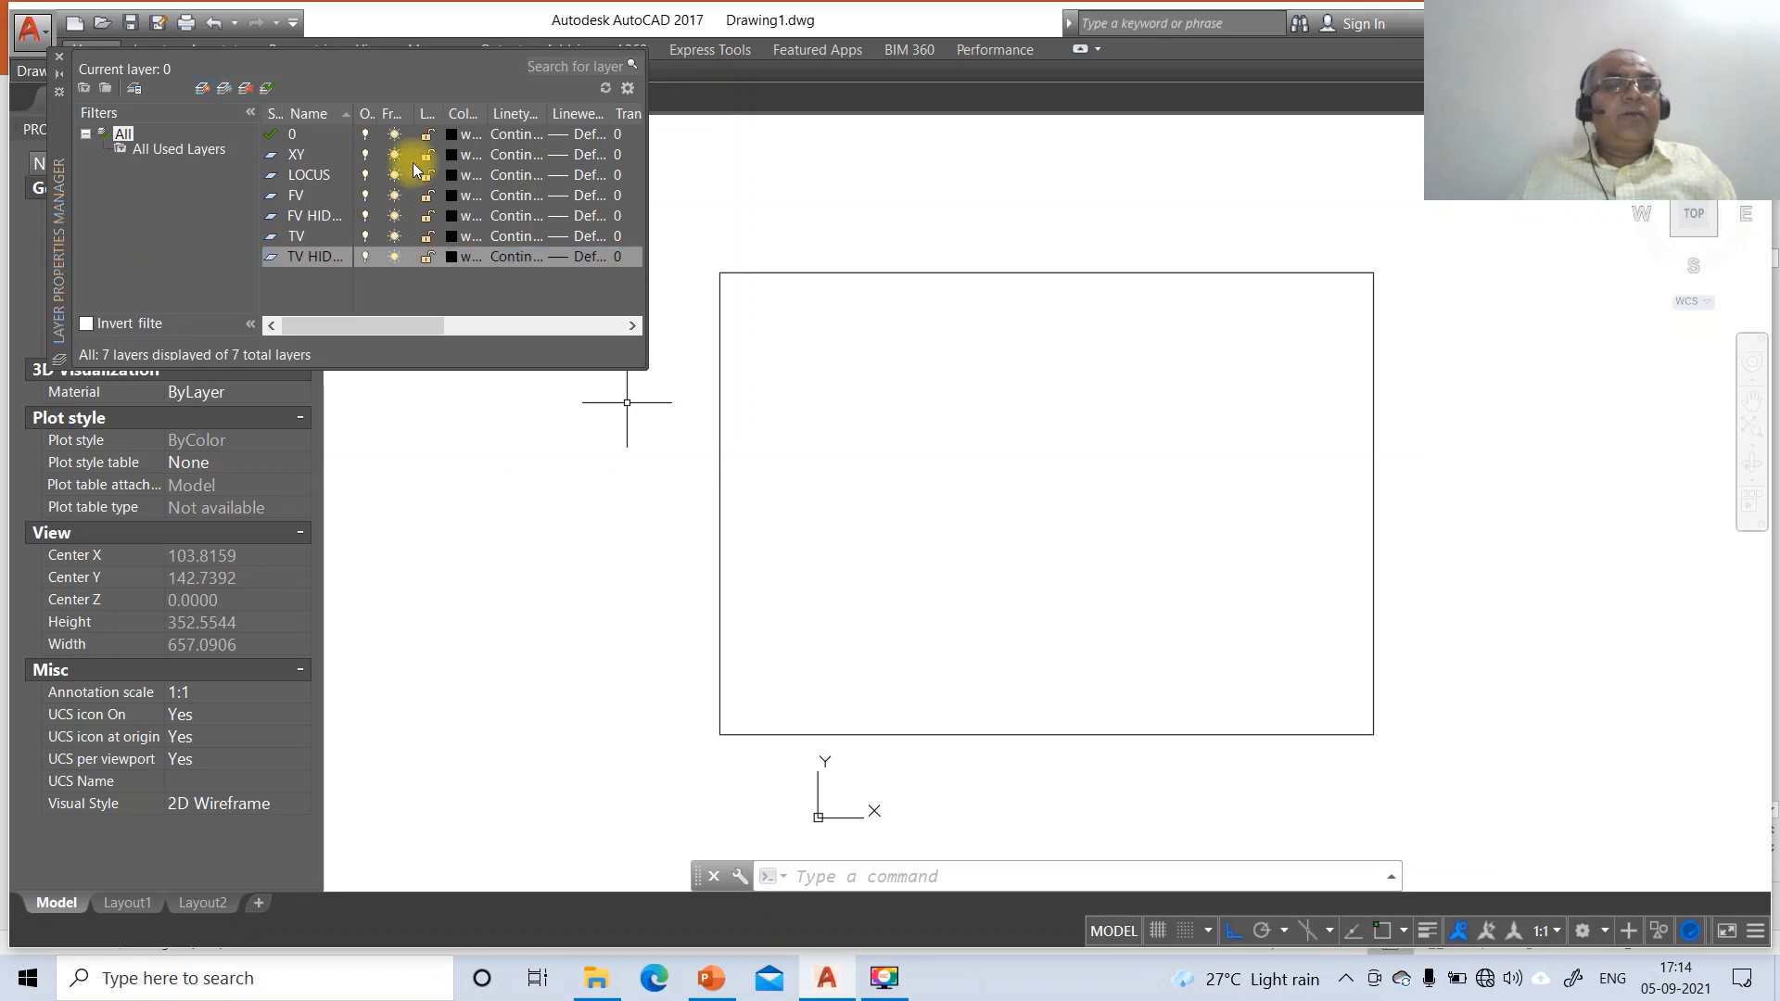
Set the lineweight of layer 0 to 0.05 mm and of layer XY to 0.13 mm
click(567, 135)
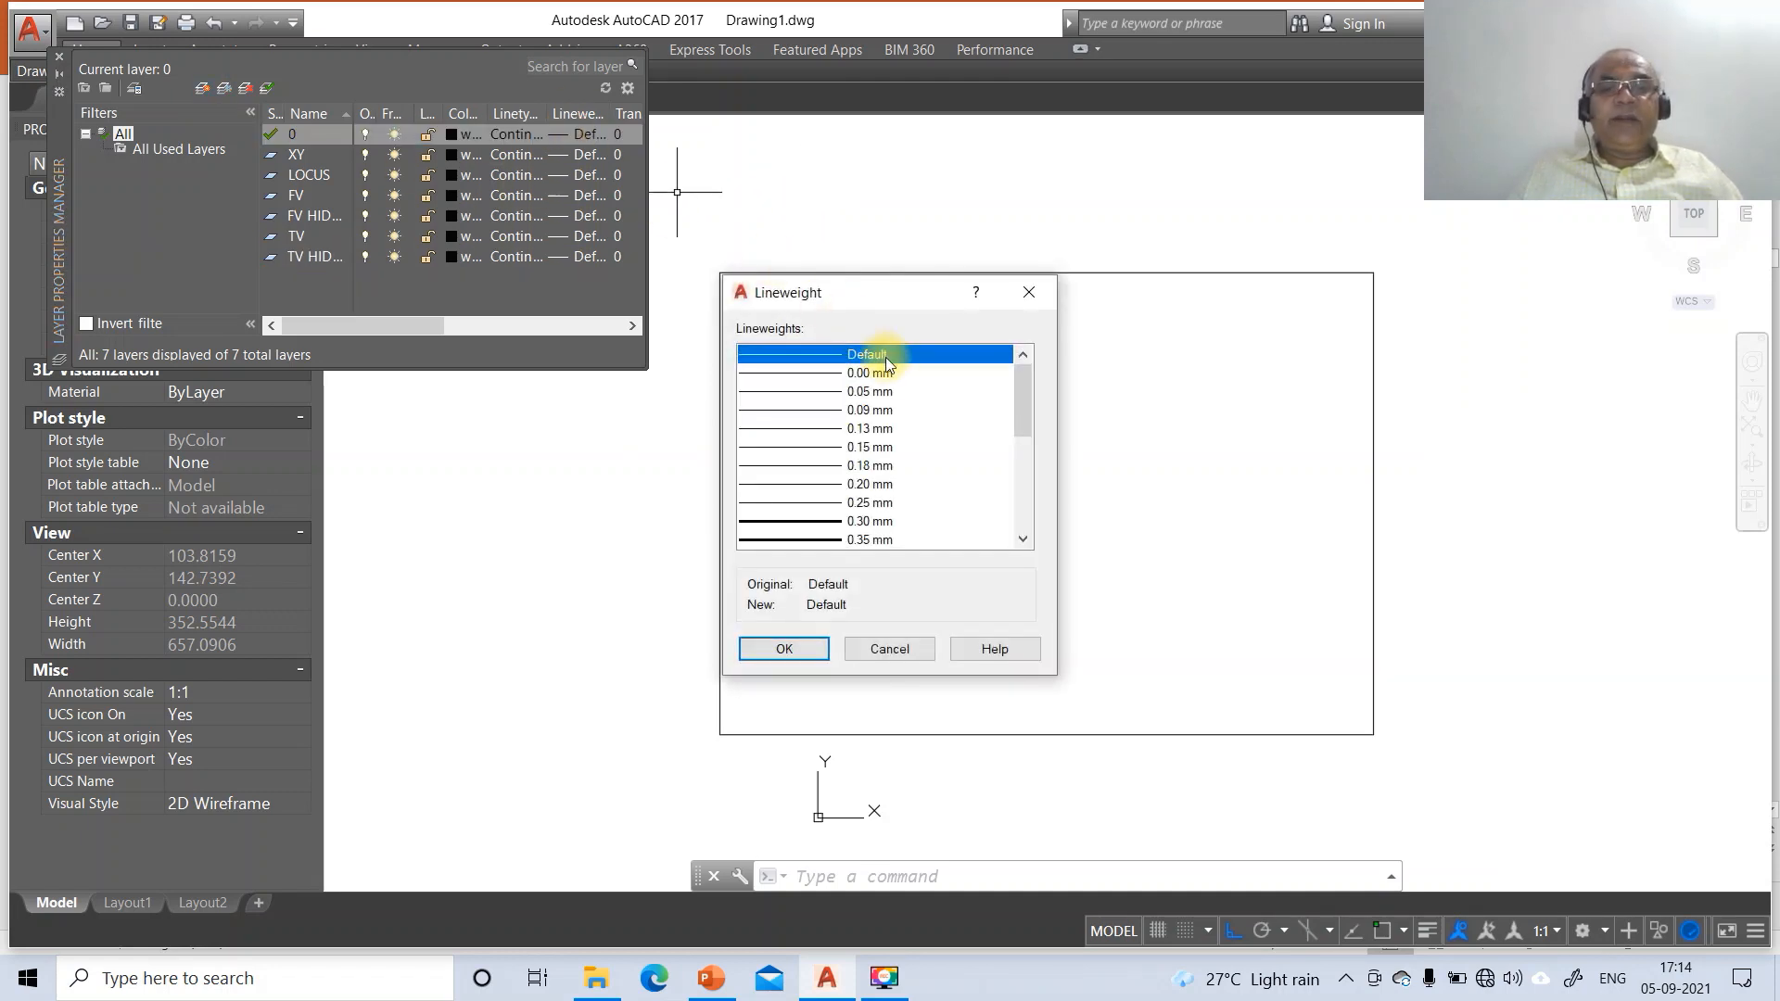
click(880, 392)
click(784, 649)
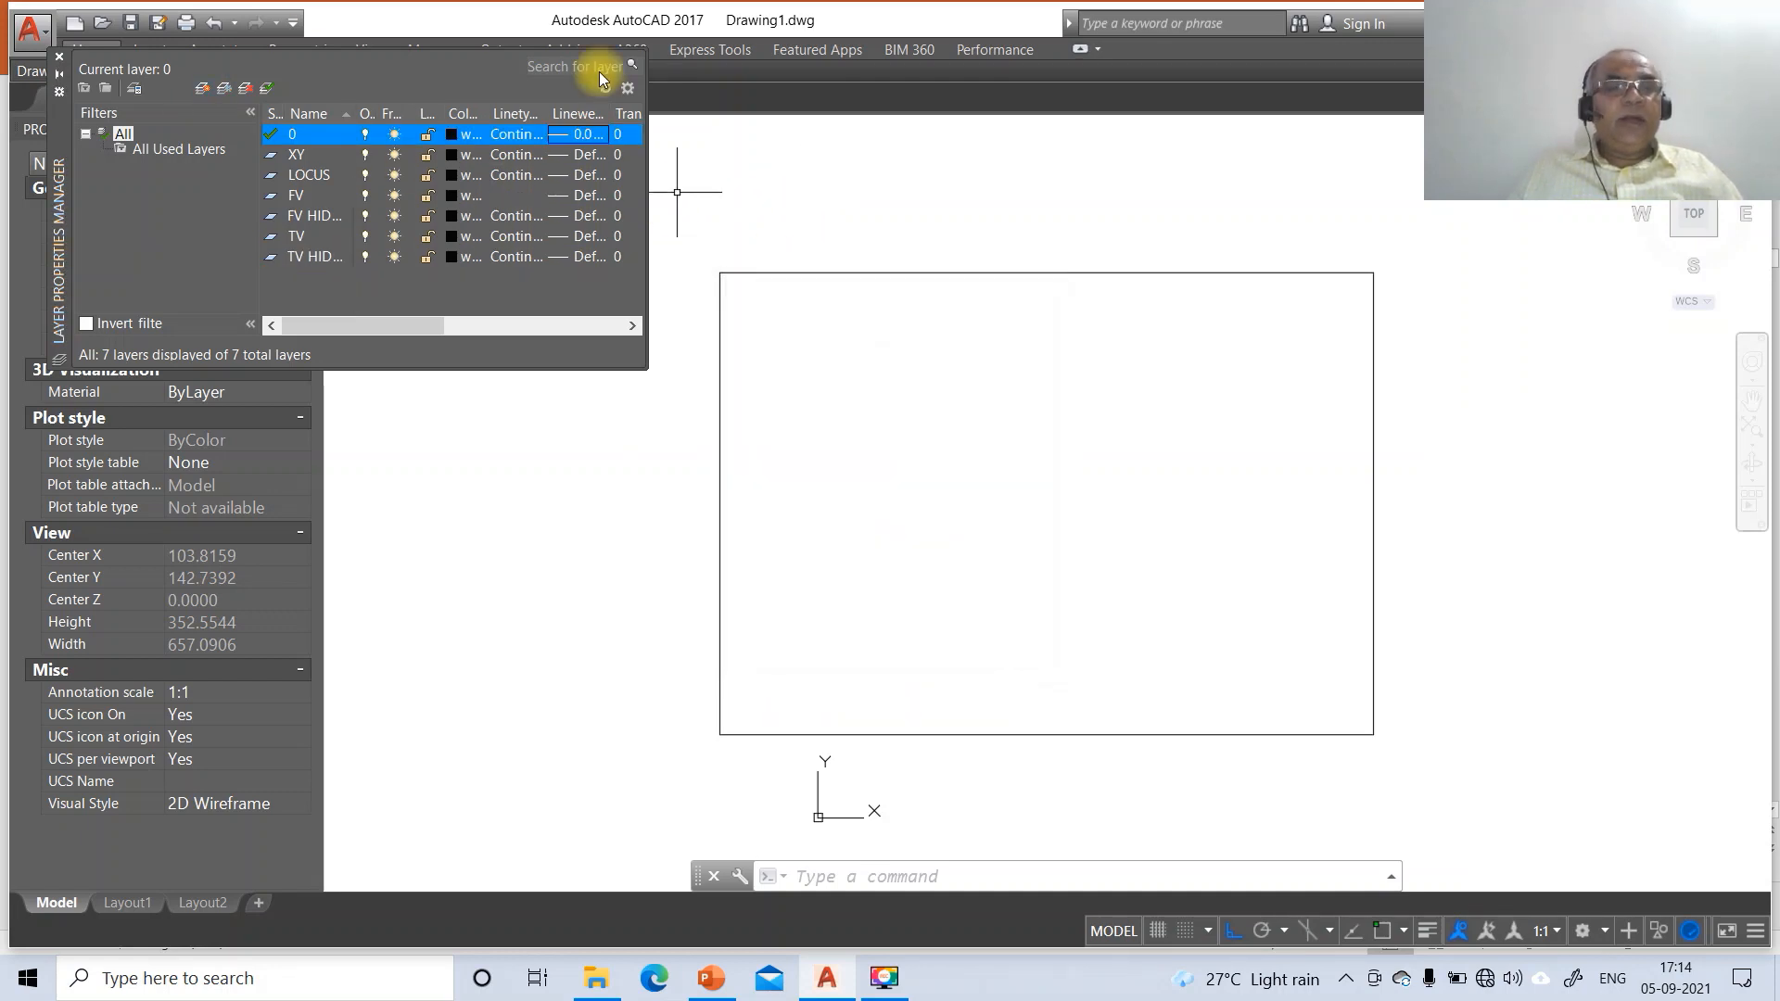
click(577, 154)
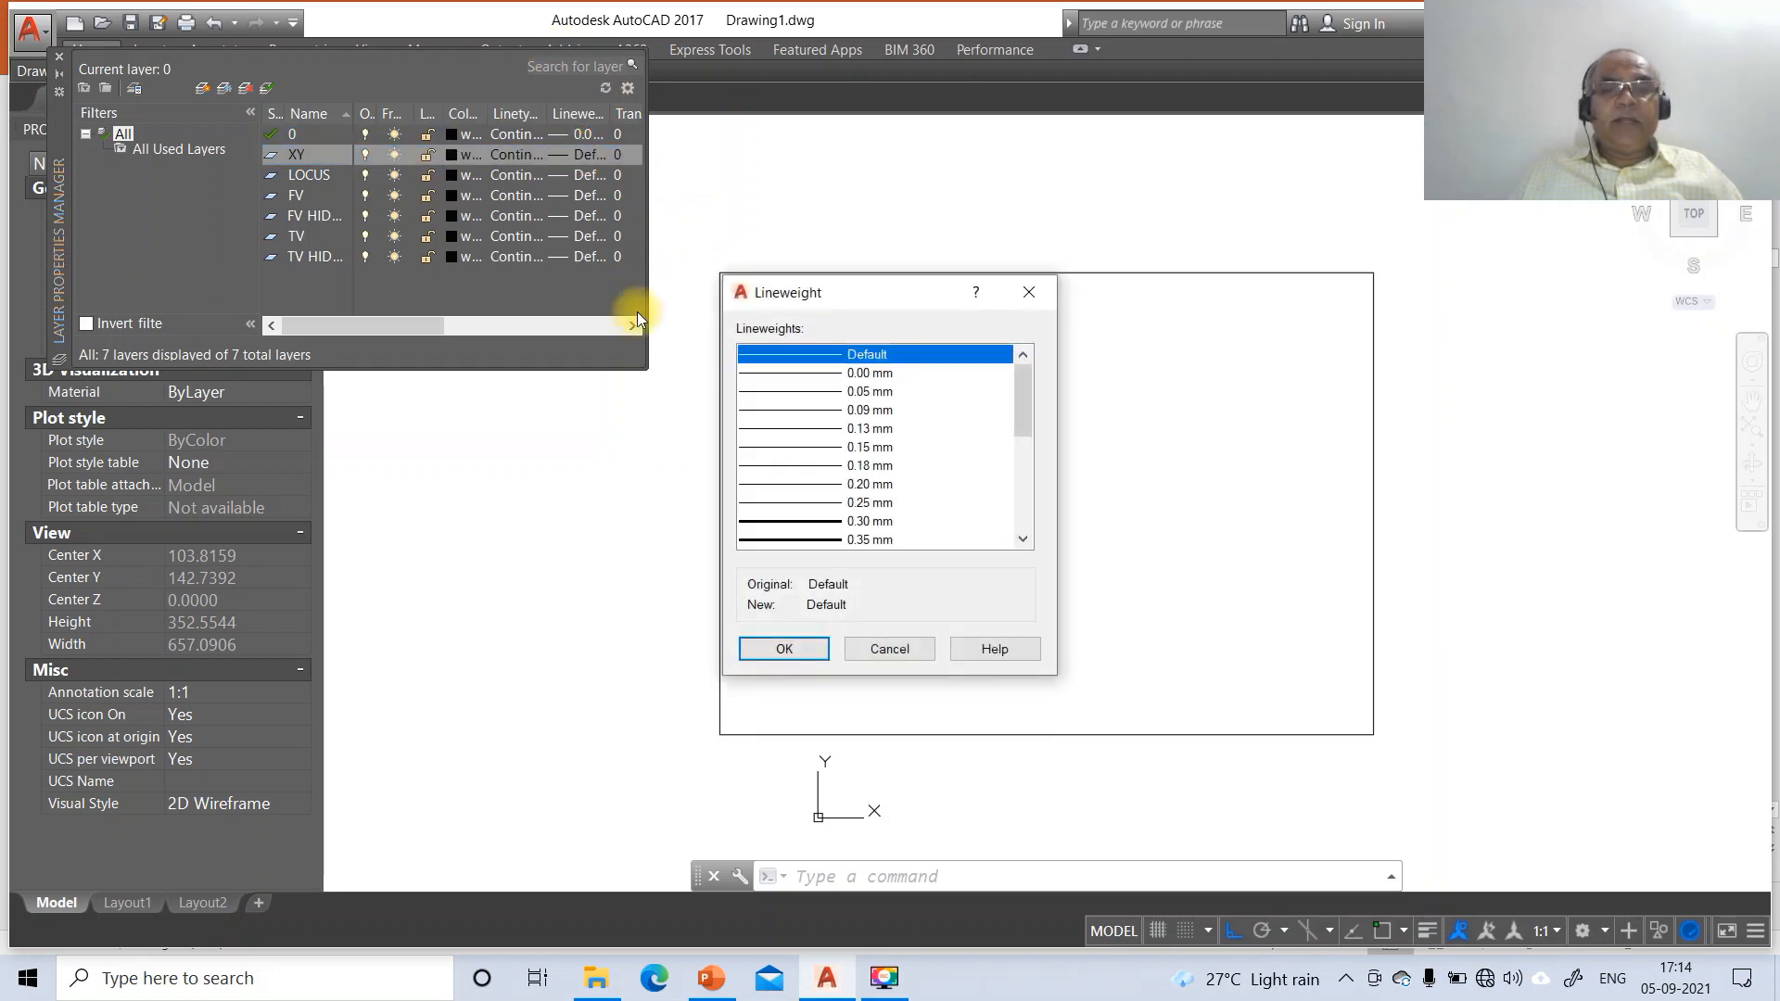
click(871, 429)
click(785, 648)
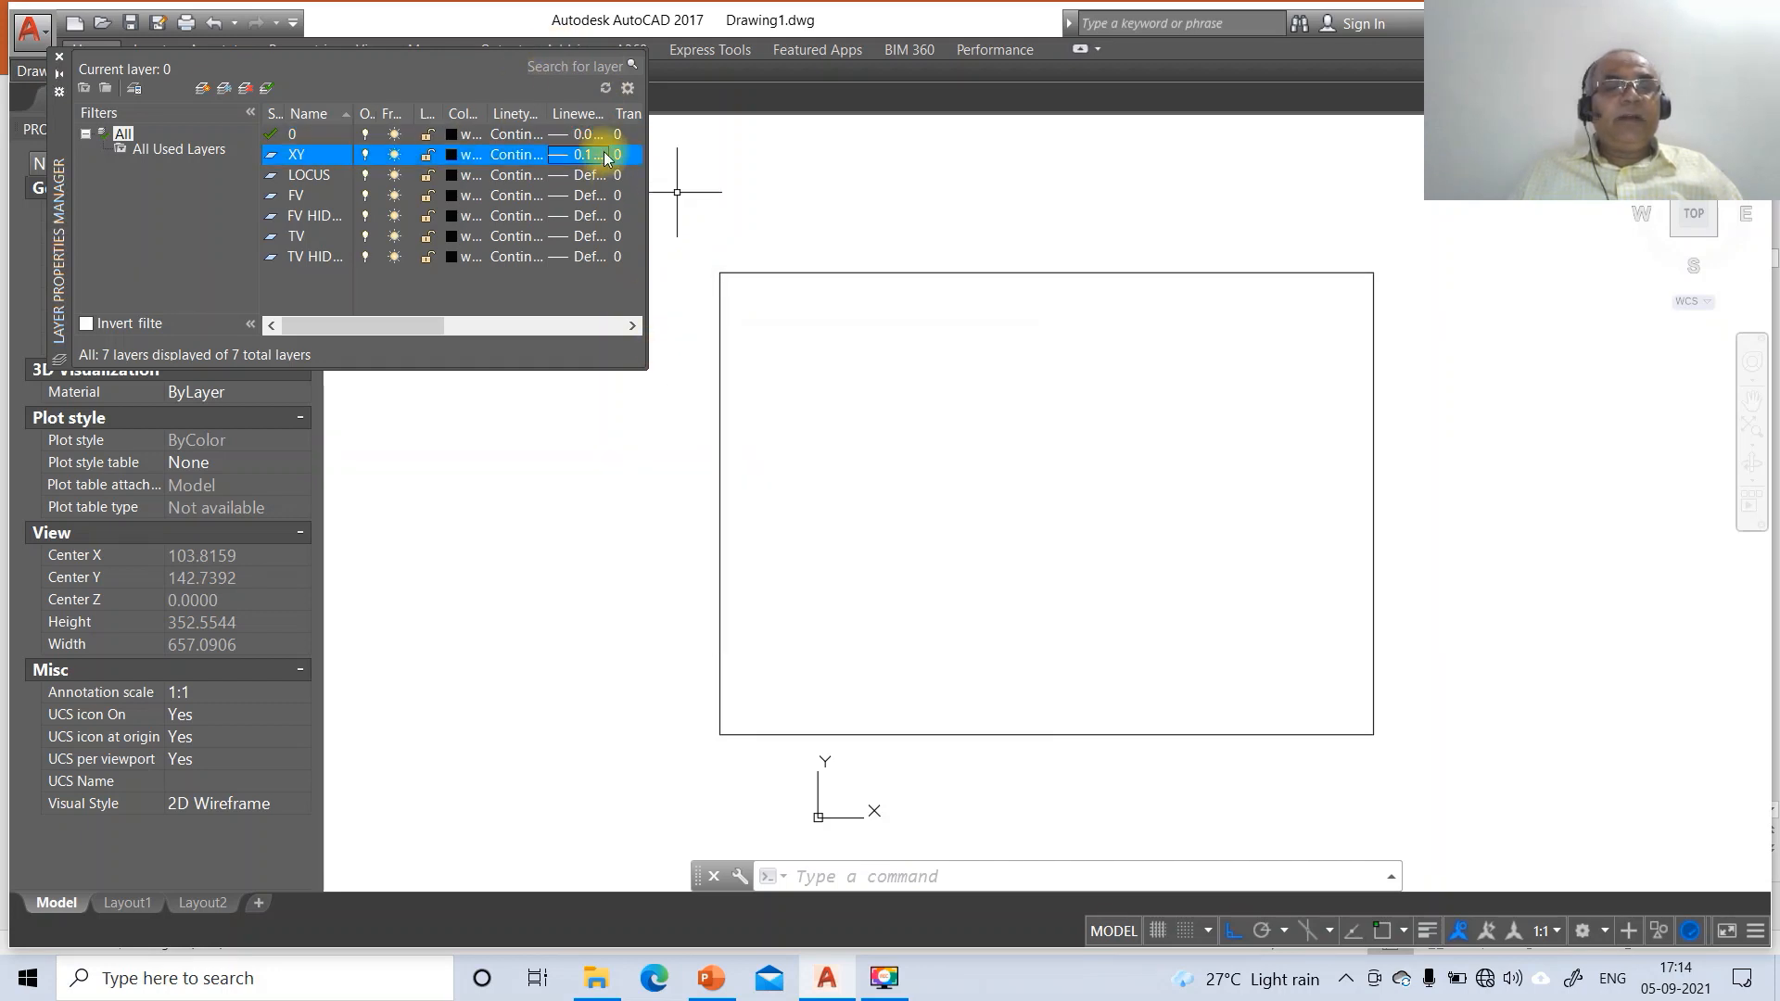
Set the lineweight of the LOCUS layer to 0.05 mm
click(577, 175)
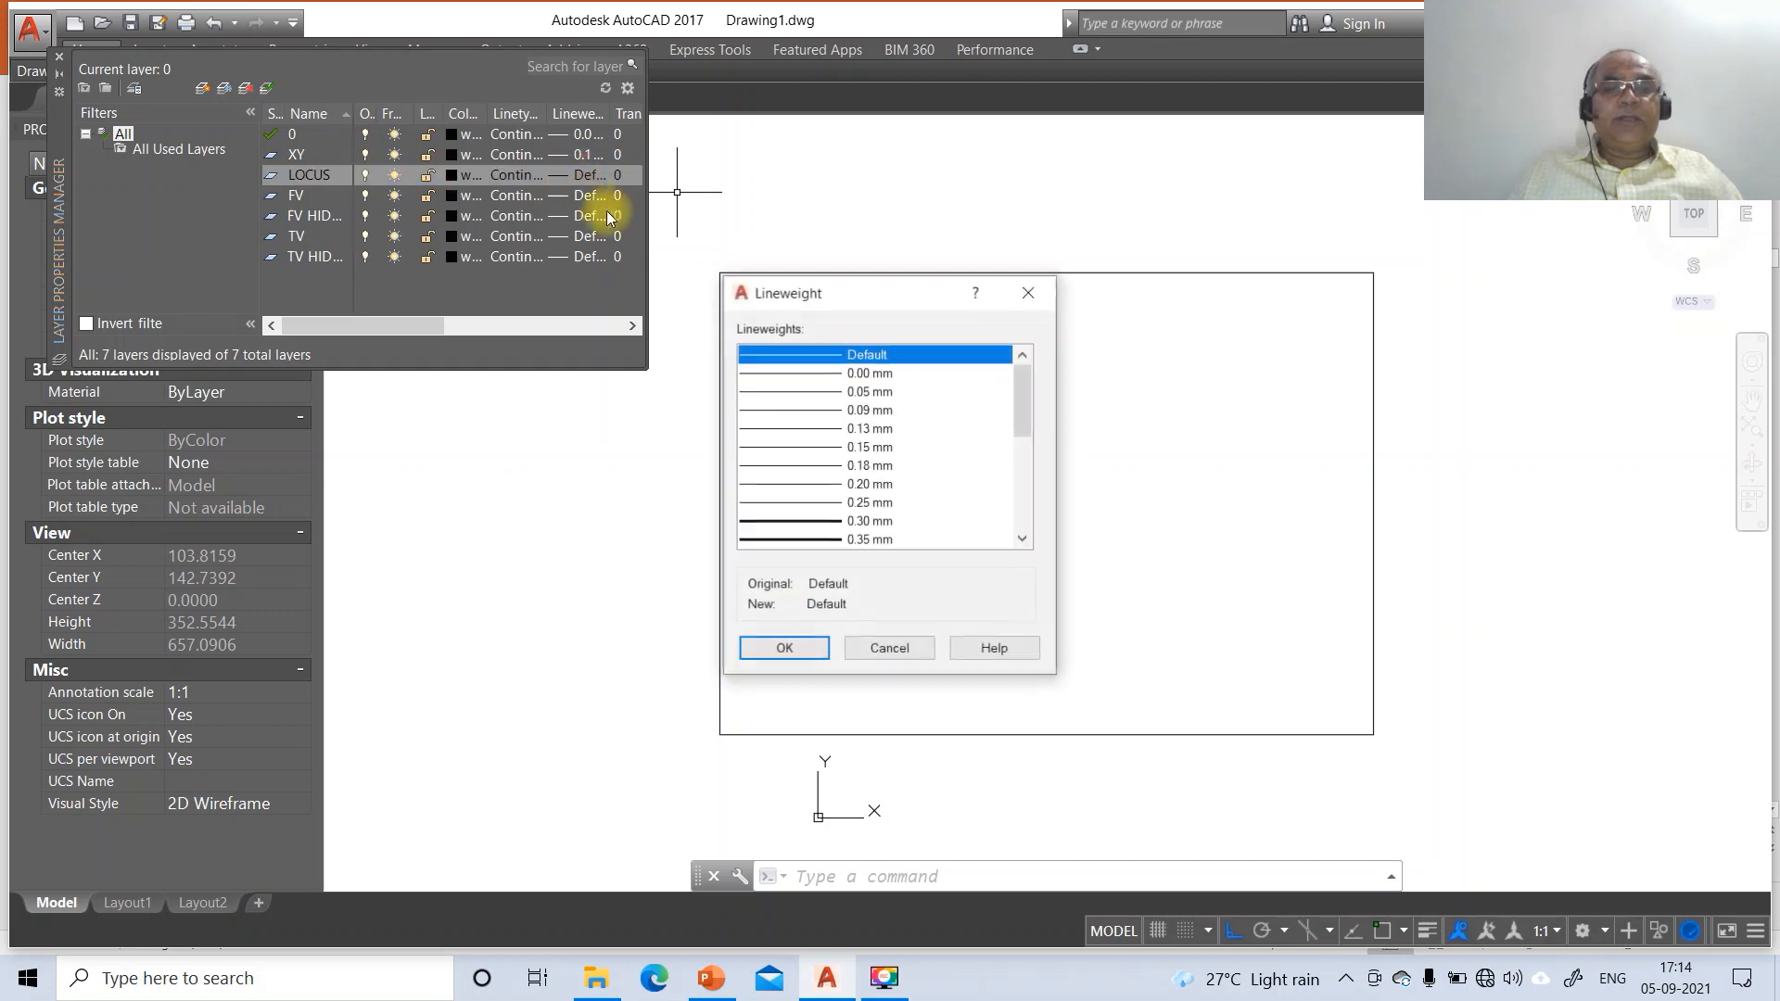
click(876, 391)
click(816, 648)
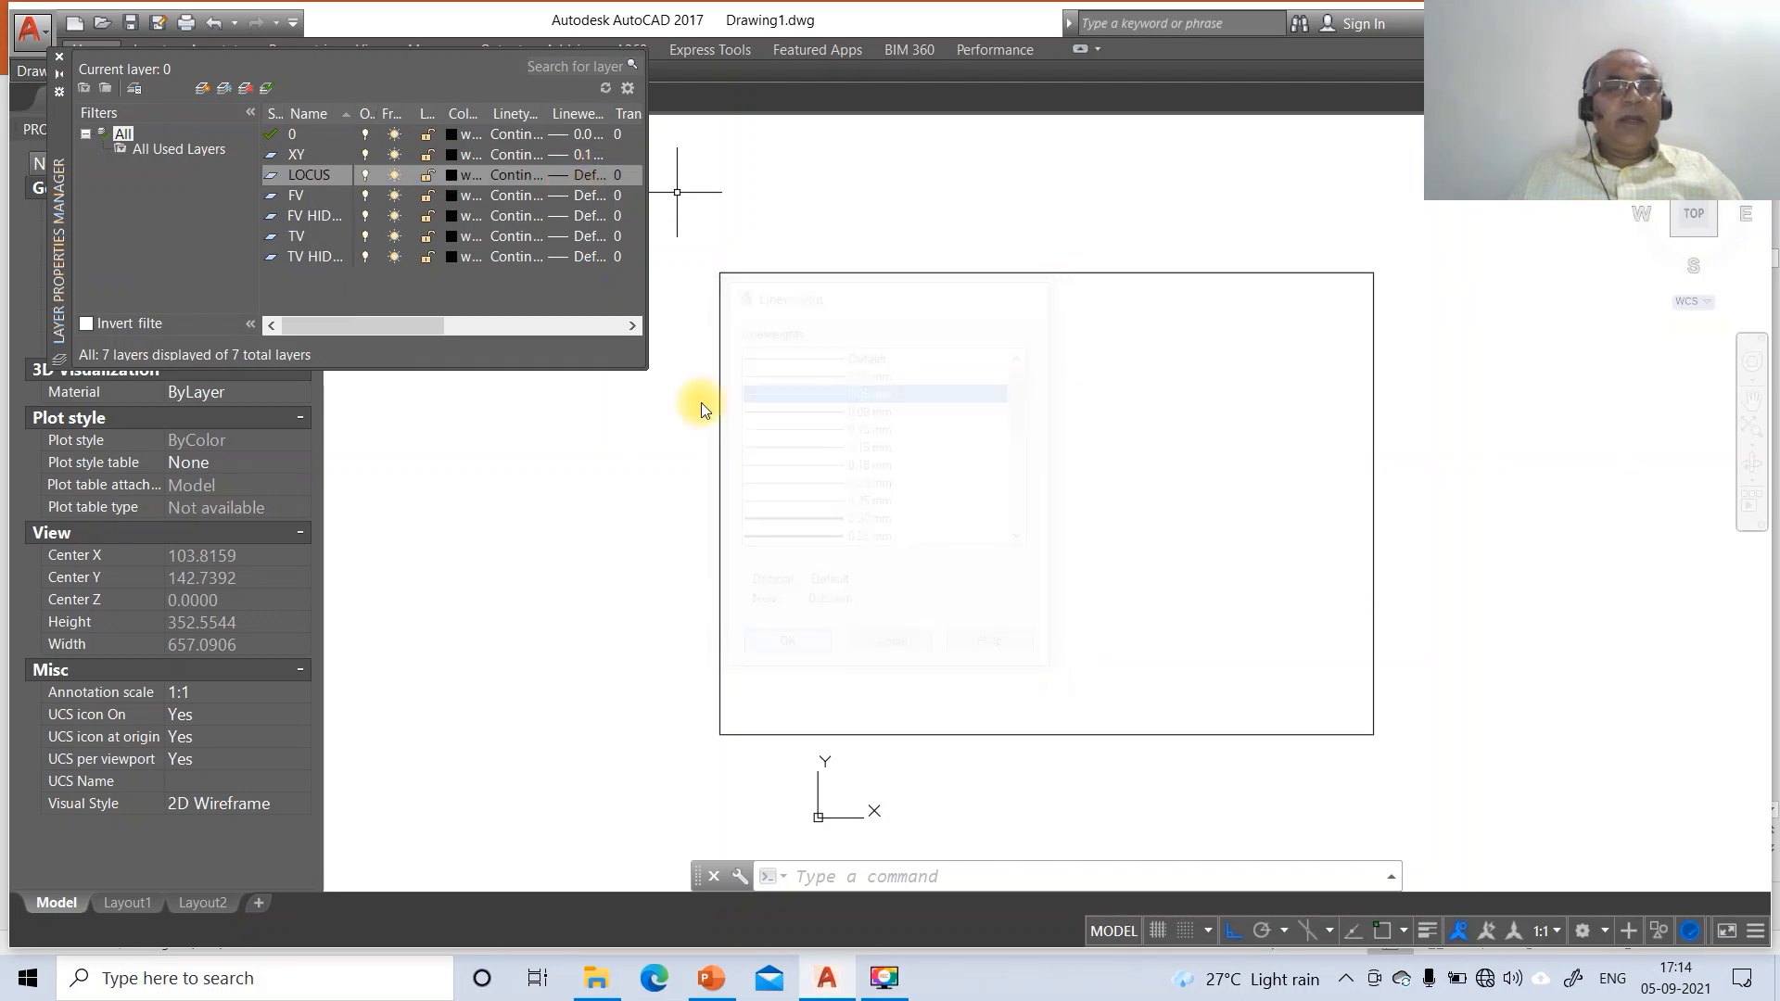
Set the lineweight of layer FV to 0.50 mm and of layer FV HIDDEN to 0.30 mm
click(577, 196)
scroll(944, 414, down, 2)
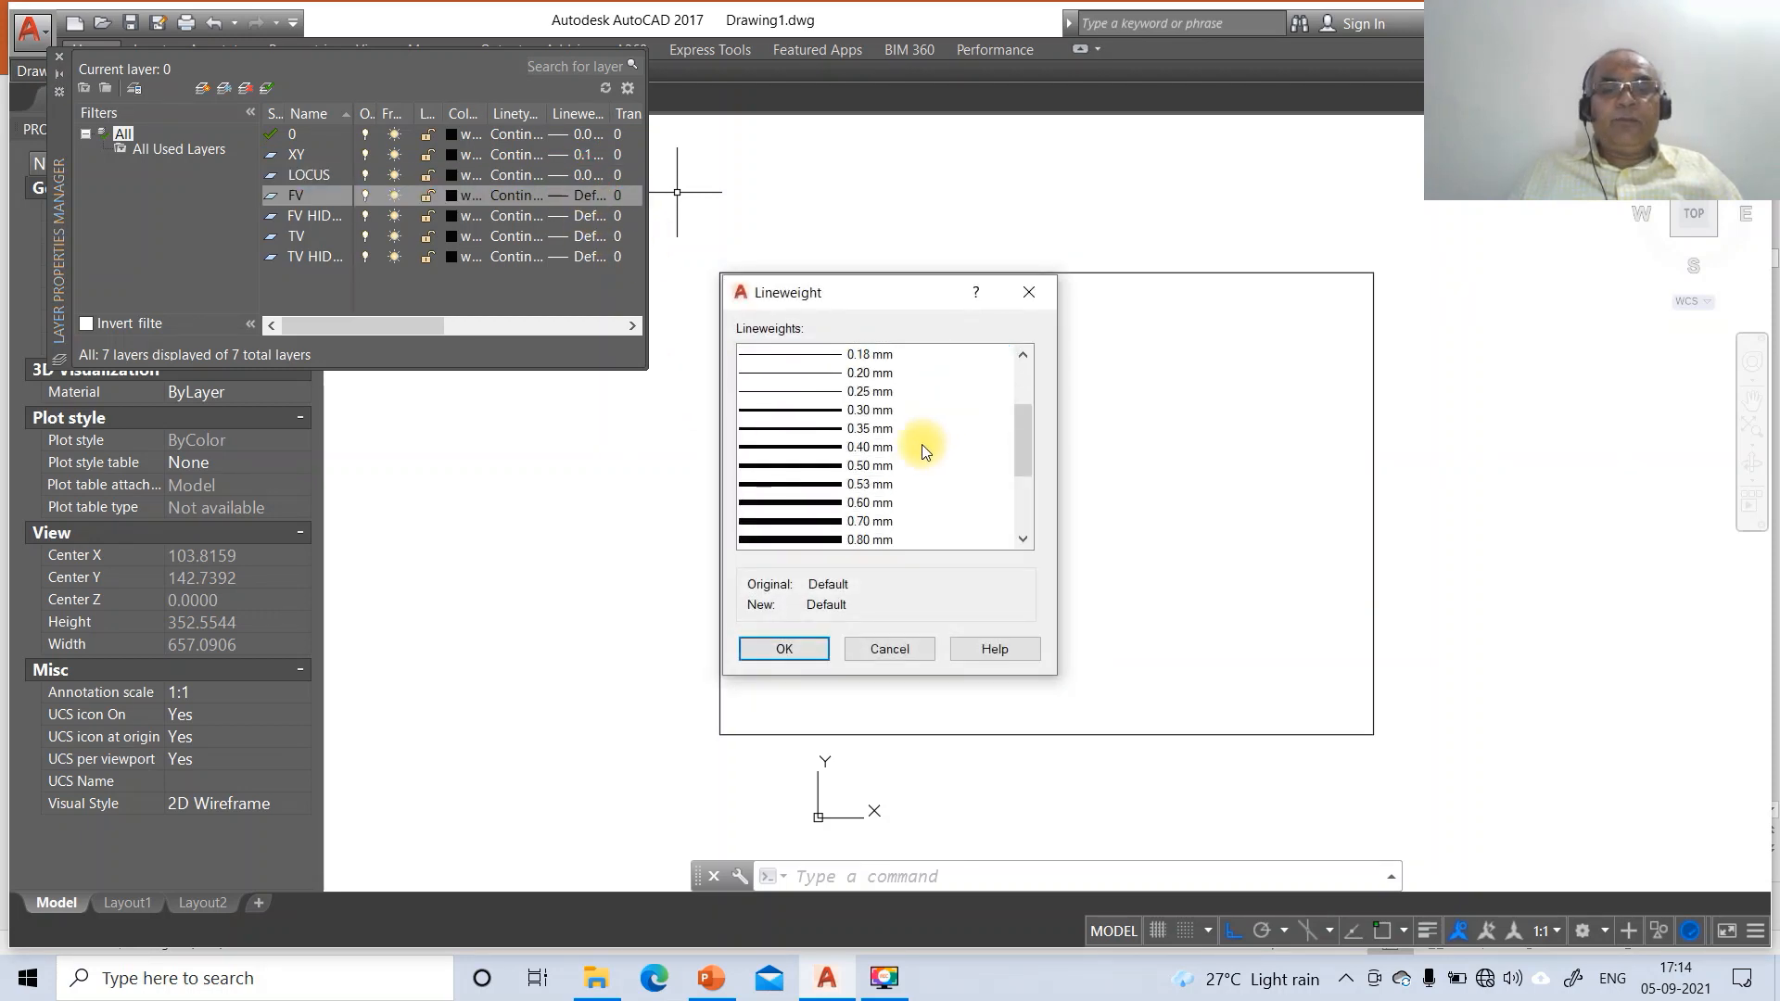
click(875, 482)
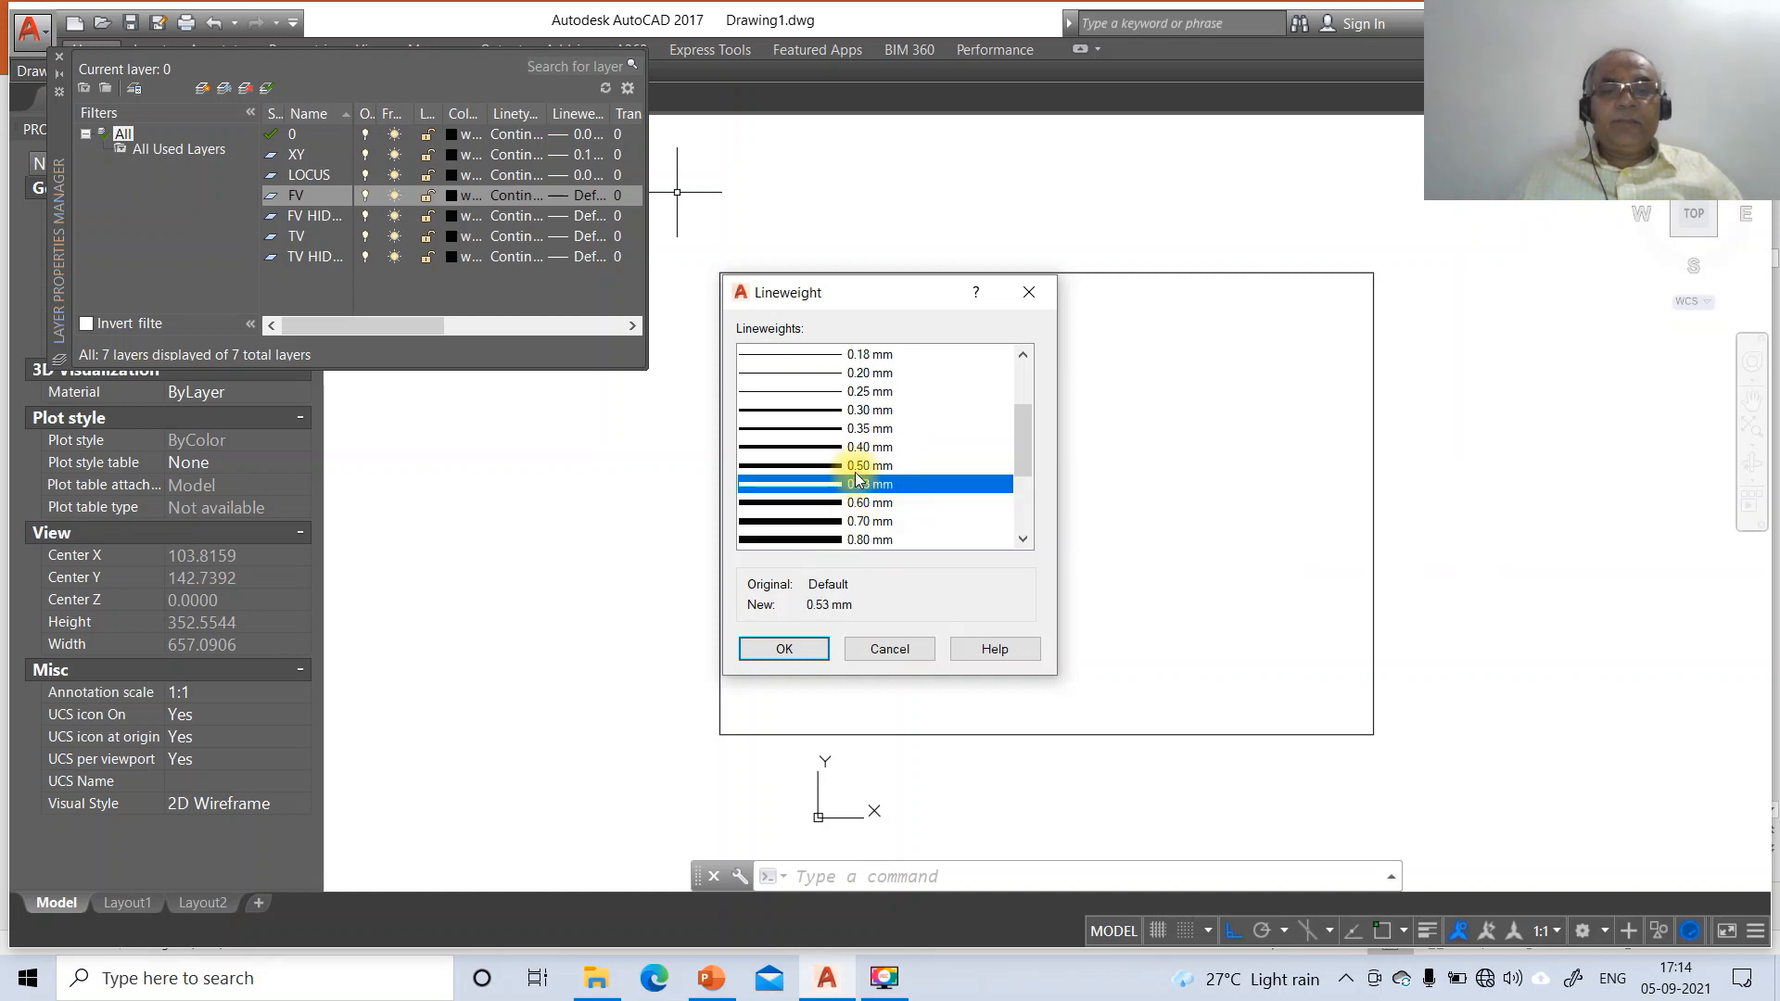
click(871, 465)
click(783, 649)
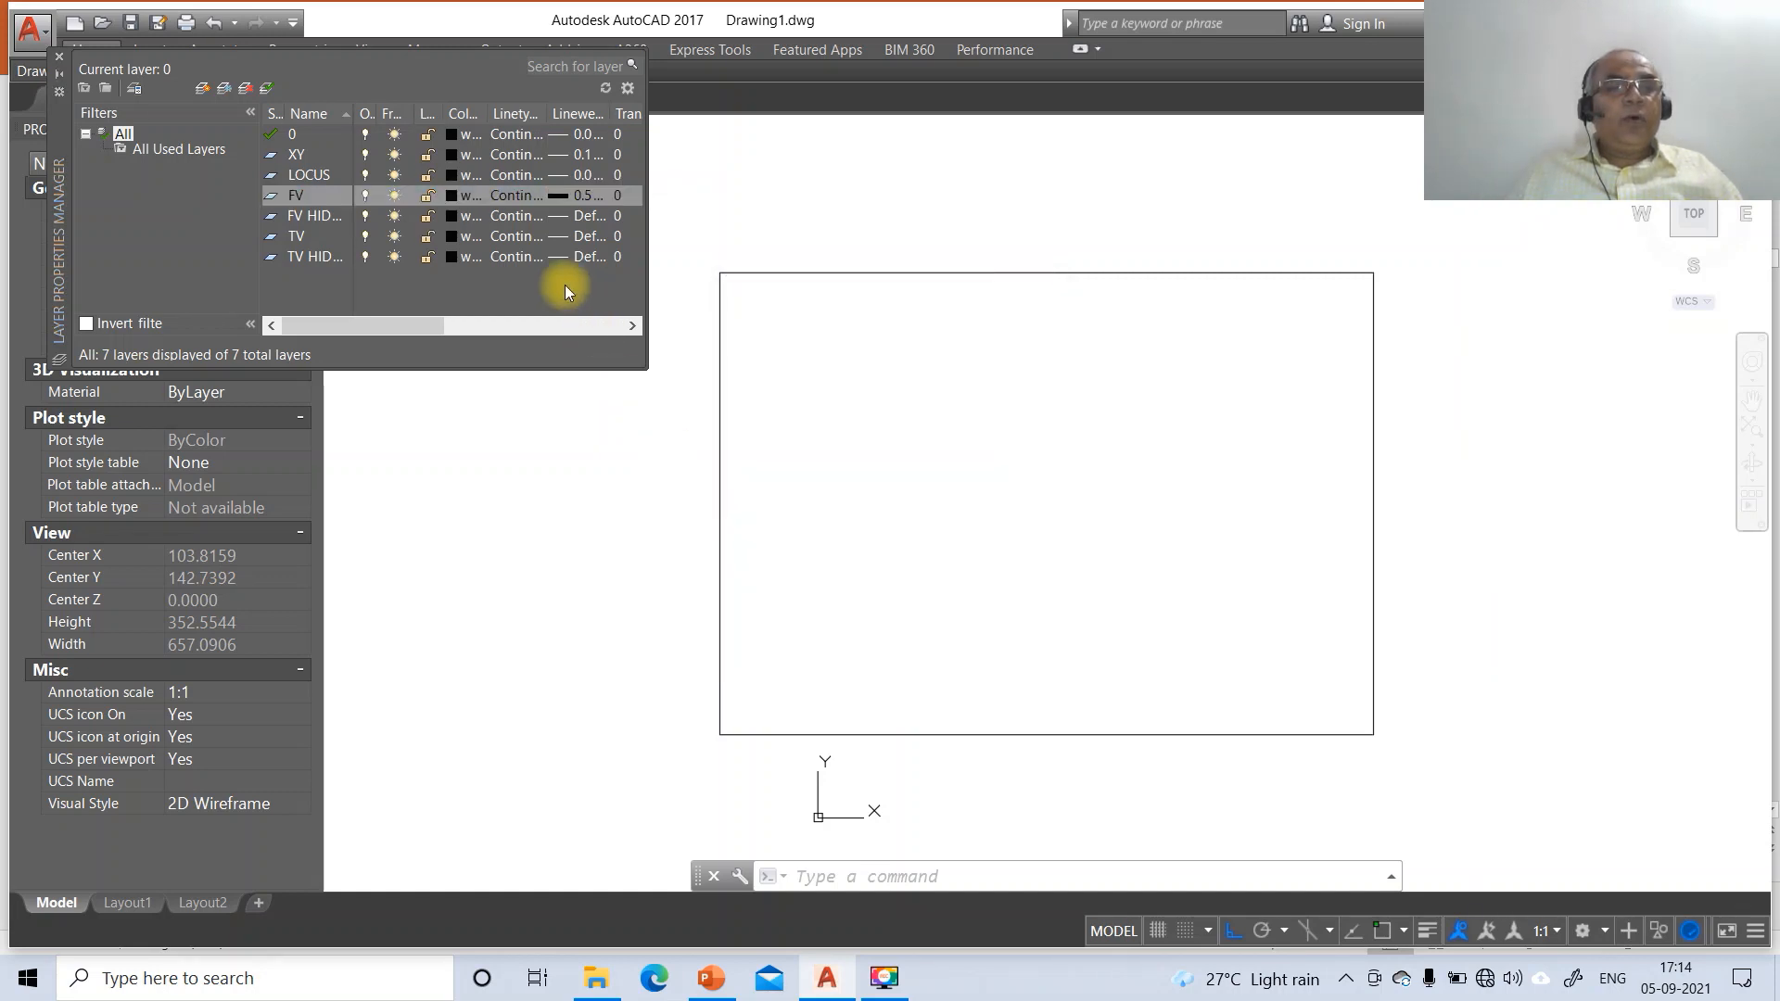
click(591, 216)
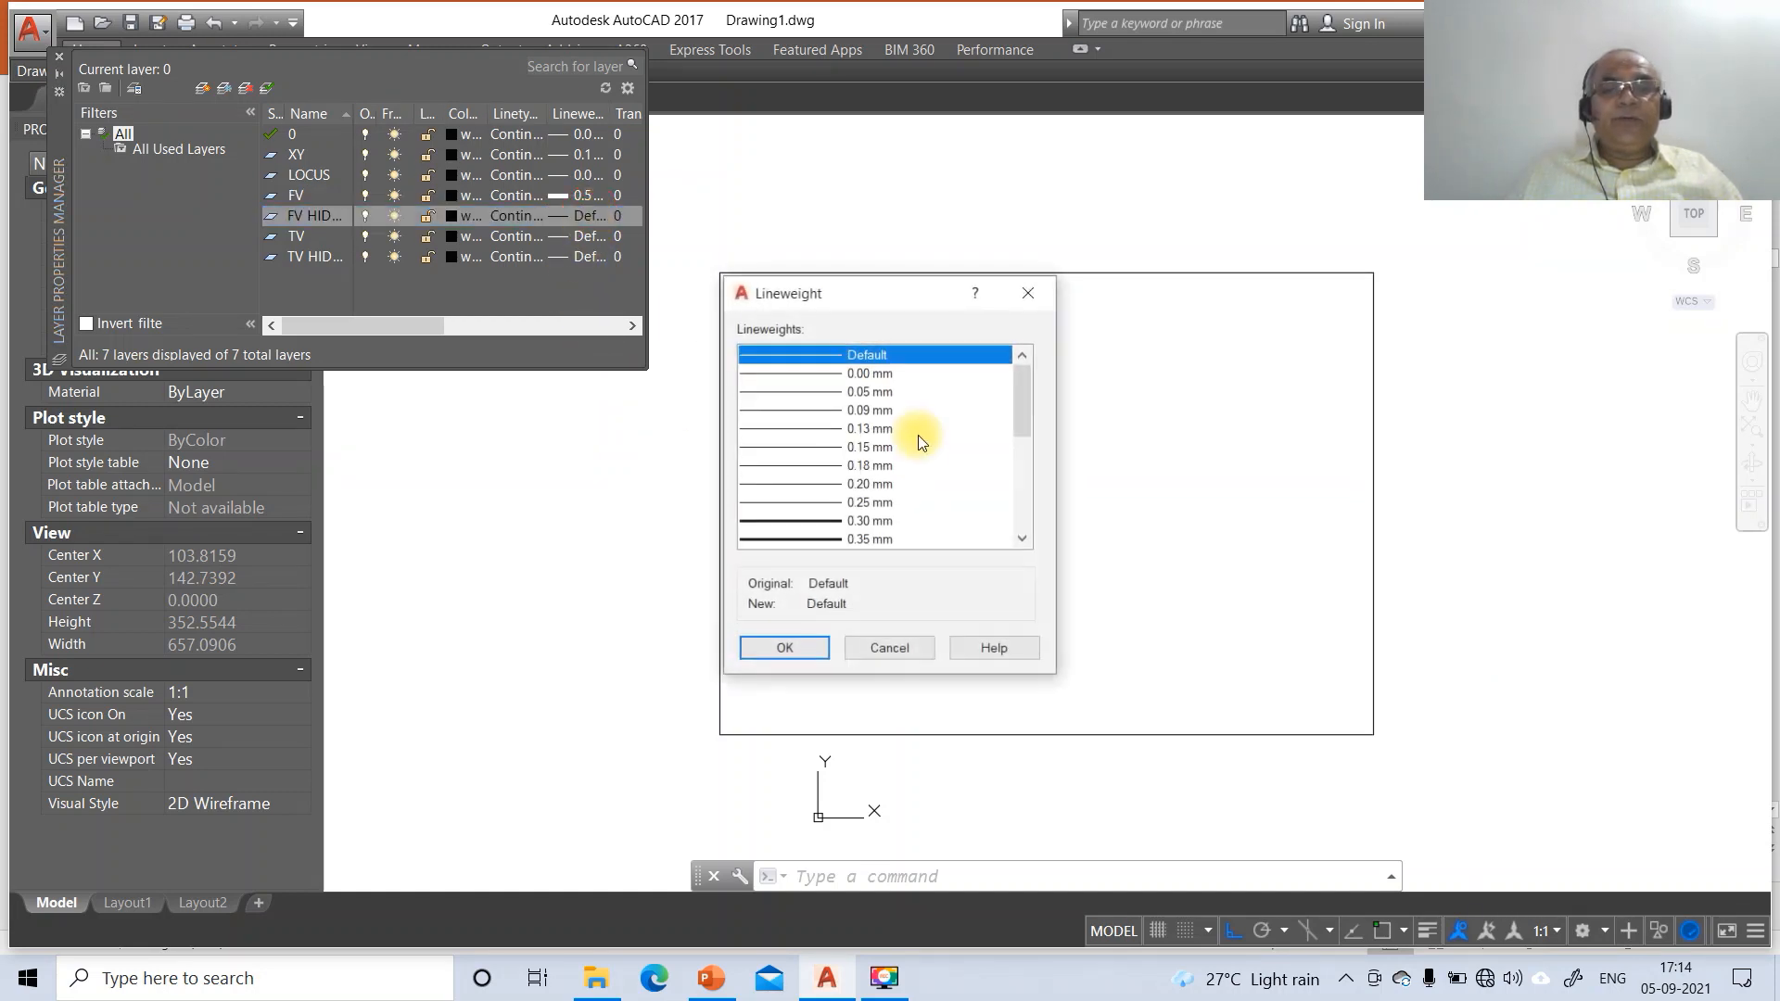
click(872, 521)
click(803, 649)
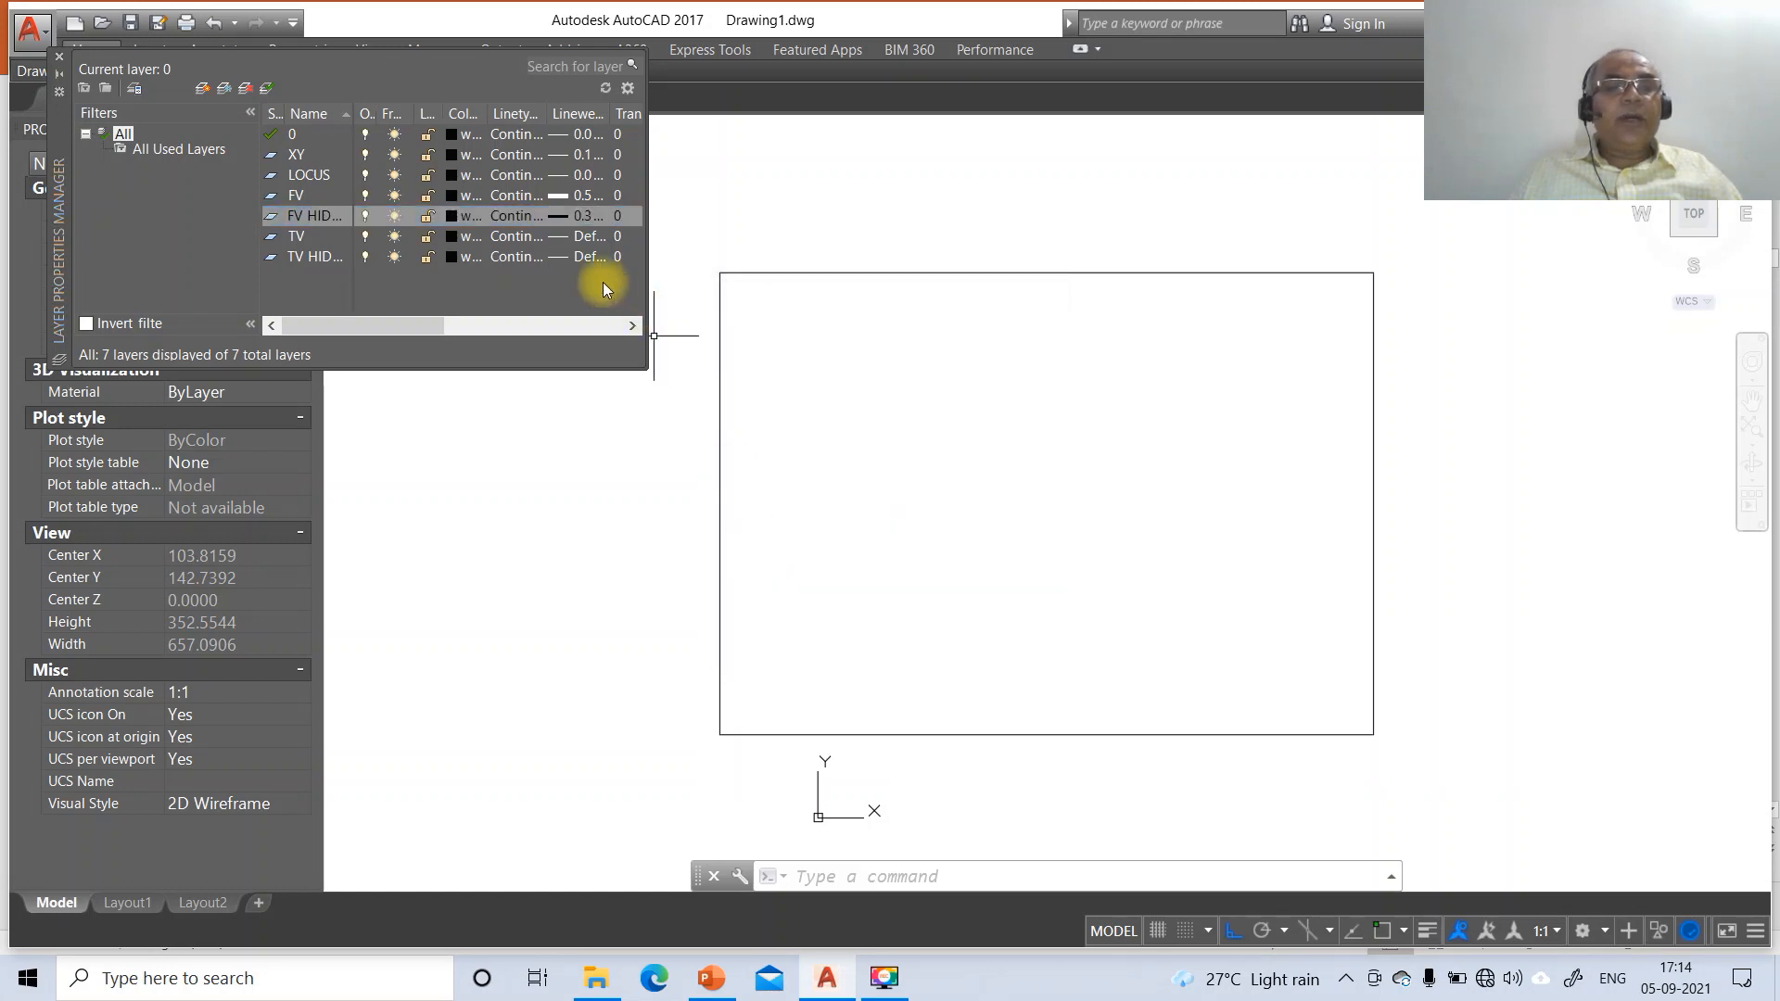
Set the lineweight of layer TV to 0.50 mm and of layer TV HIDDEN to 0.30 mm
click(589, 237)
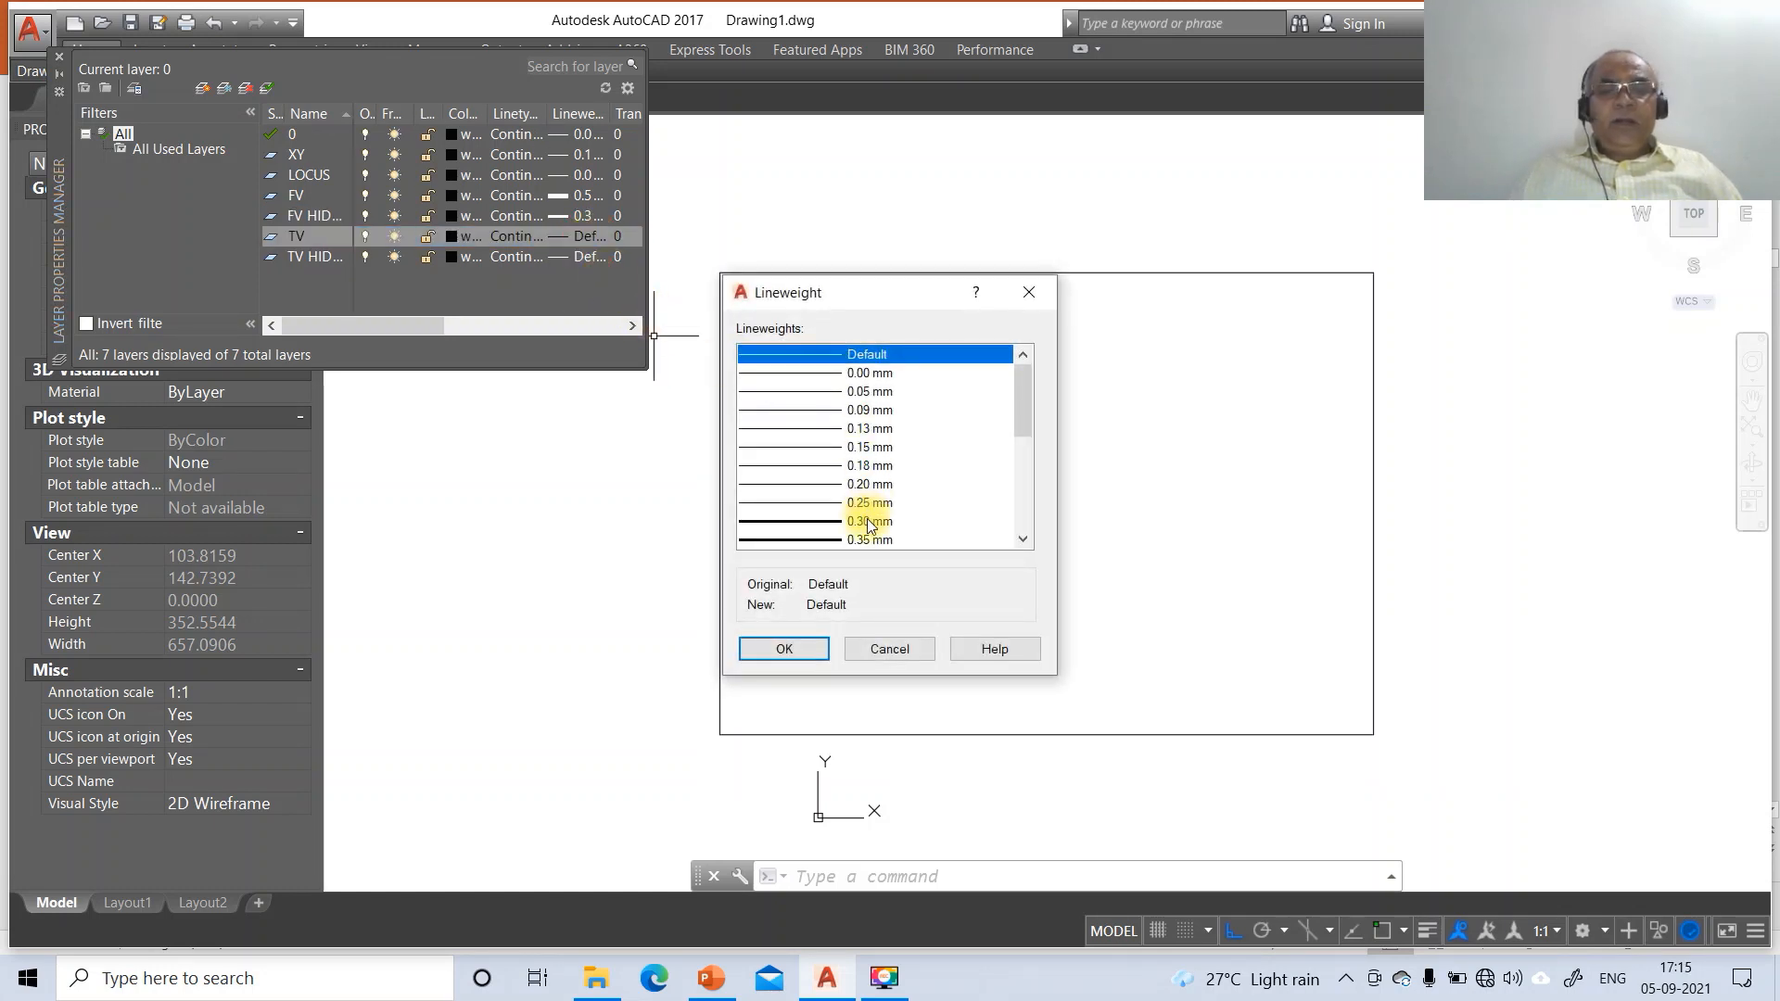
scroll(897, 498, down, 2)
click(896, 491)
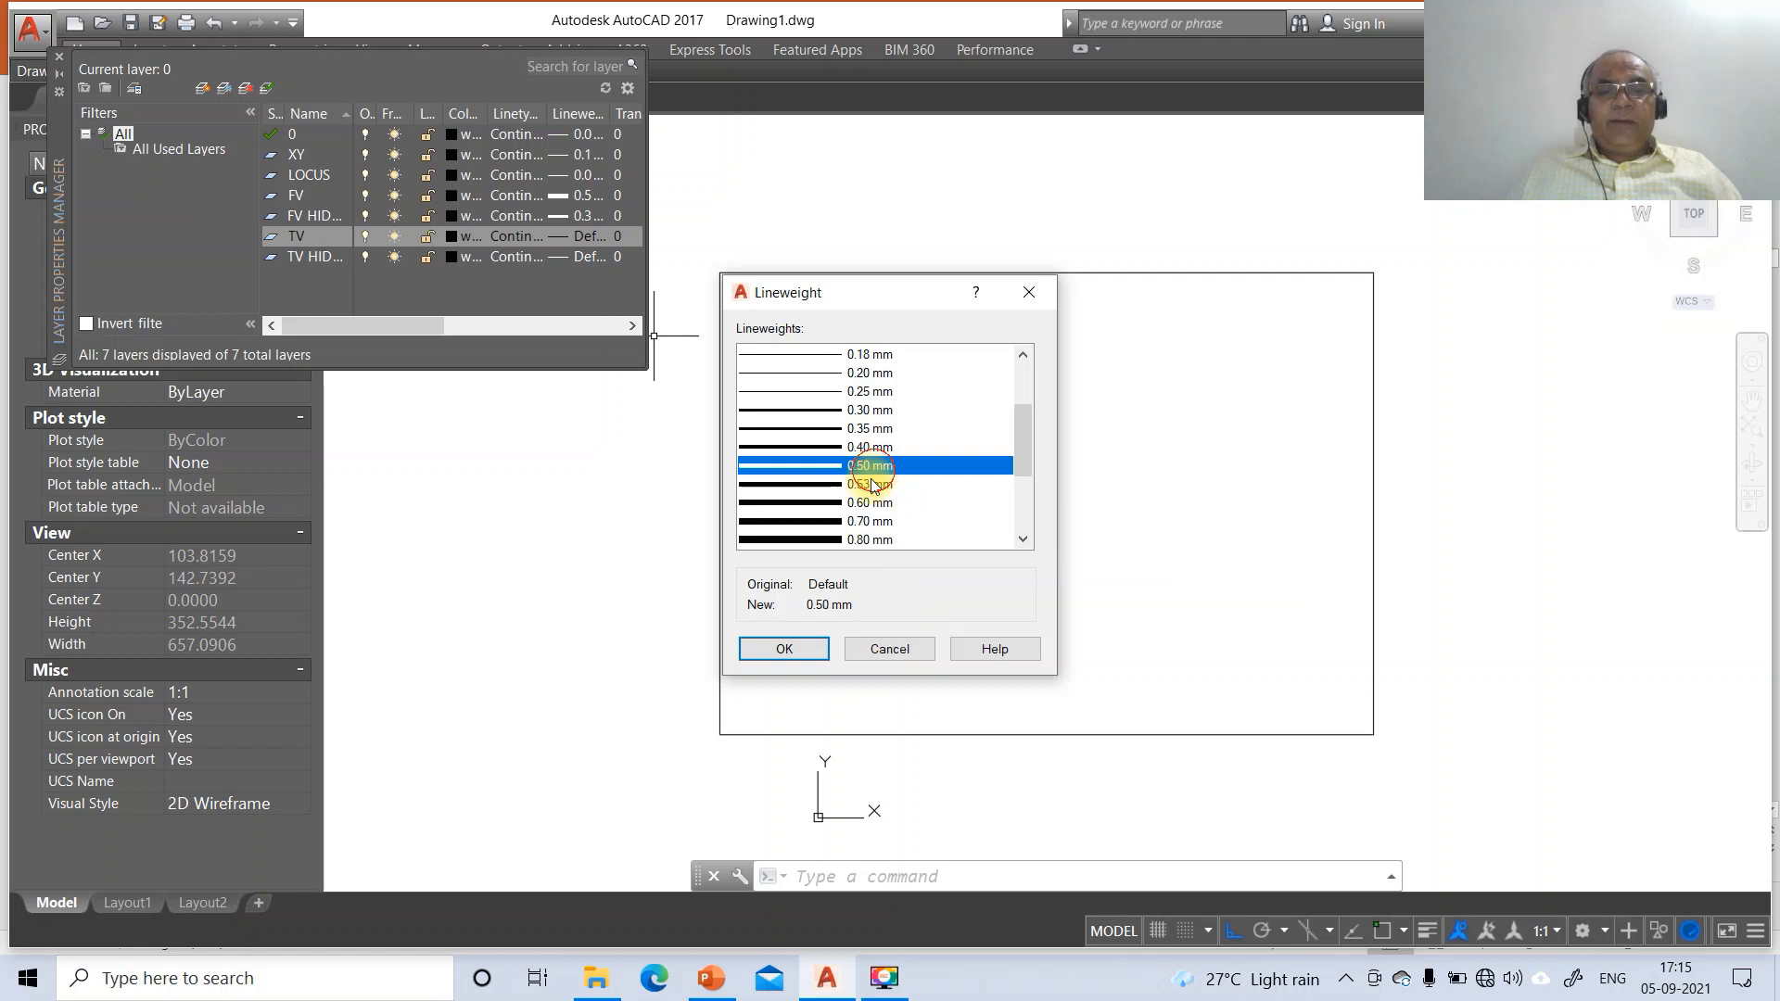
click(788, 649)
click(580, 257)
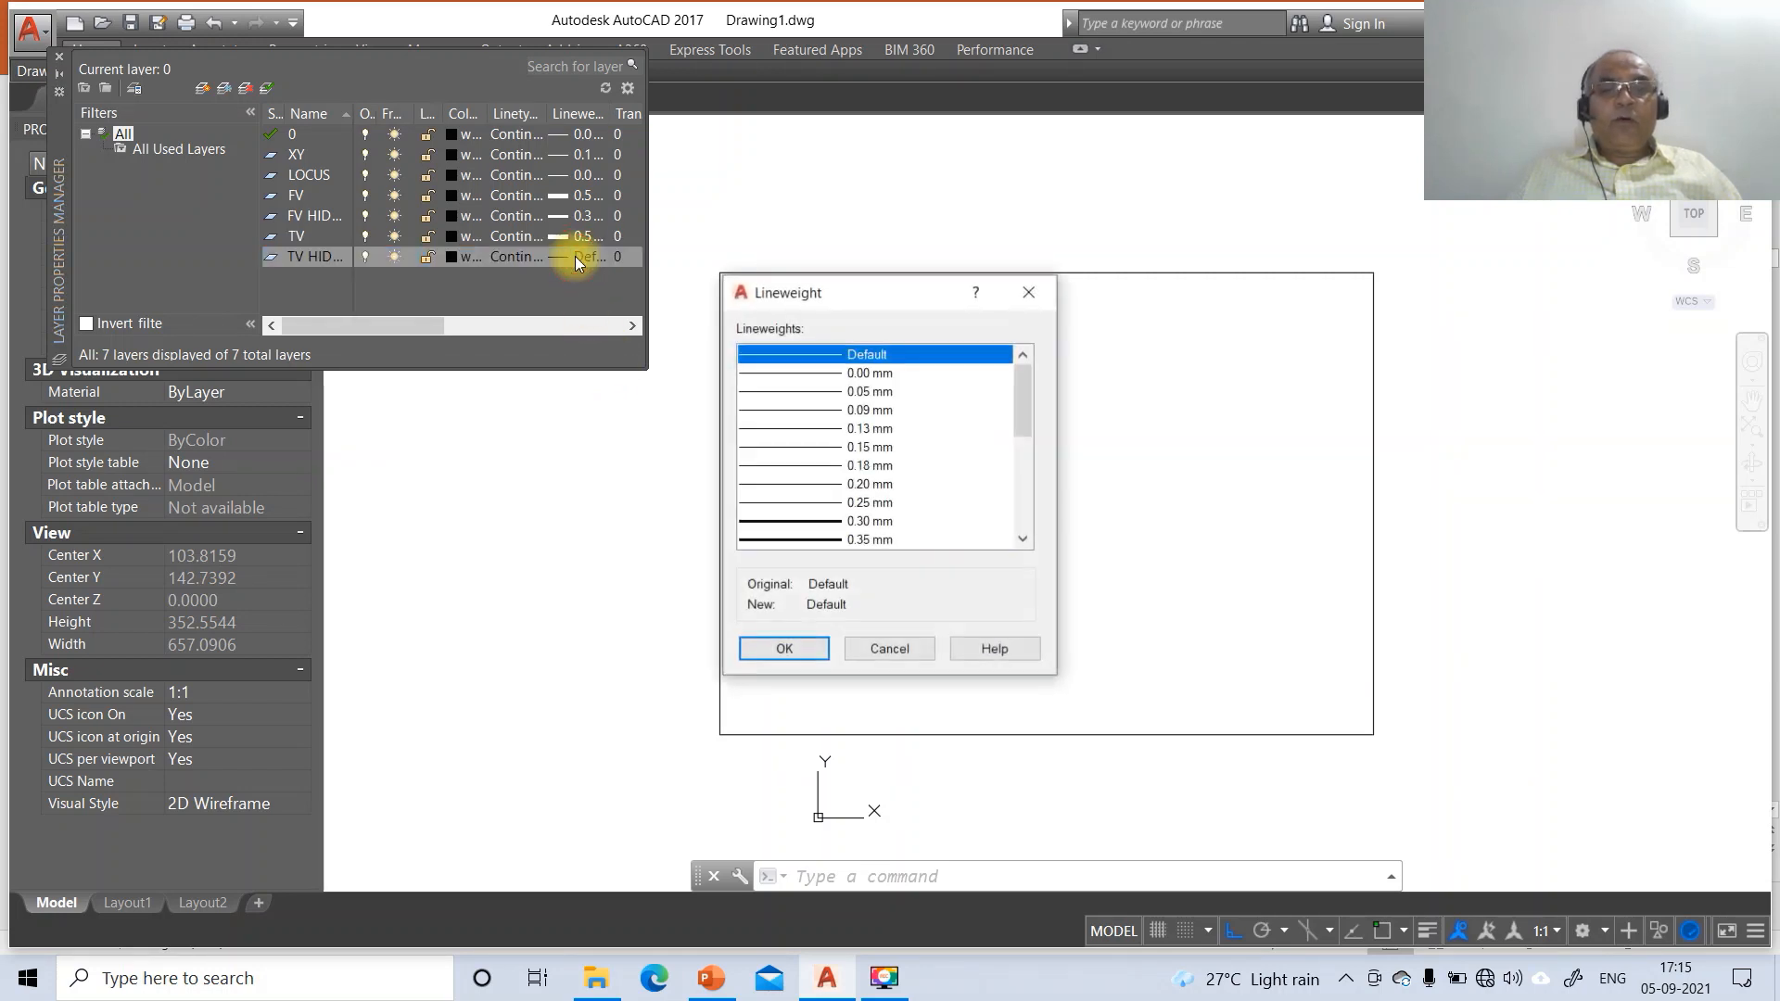
click(862, 521)
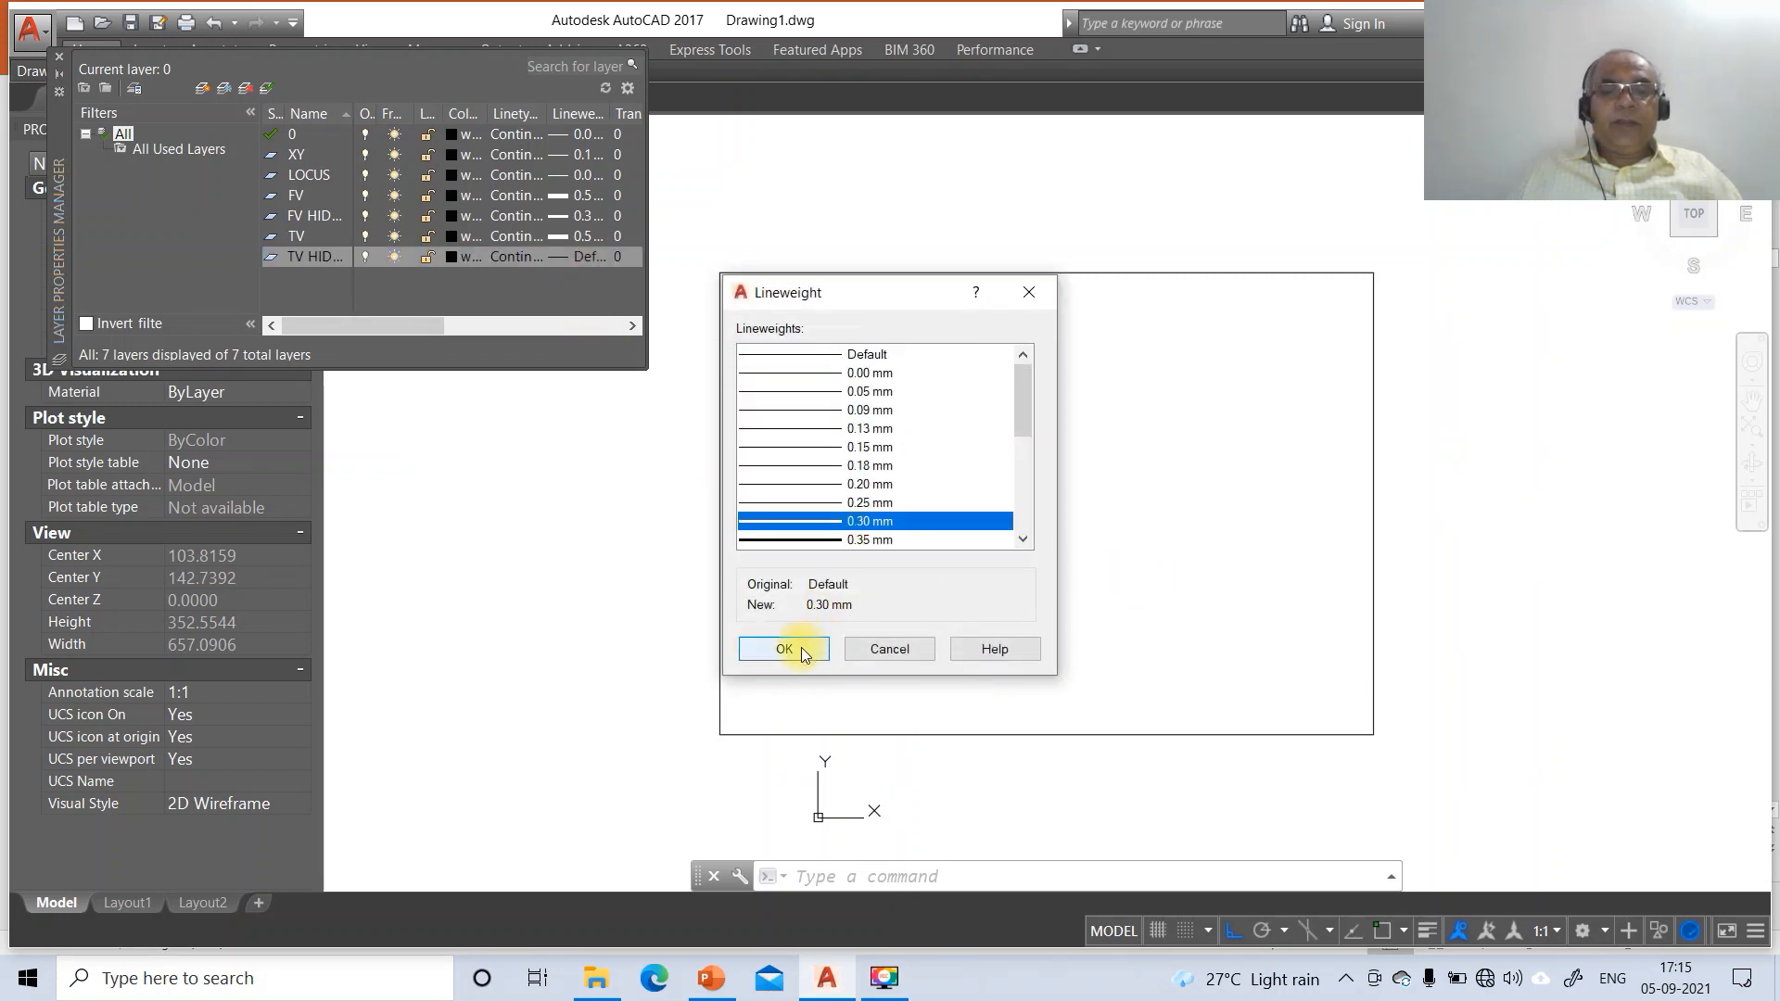
click(785, 650)
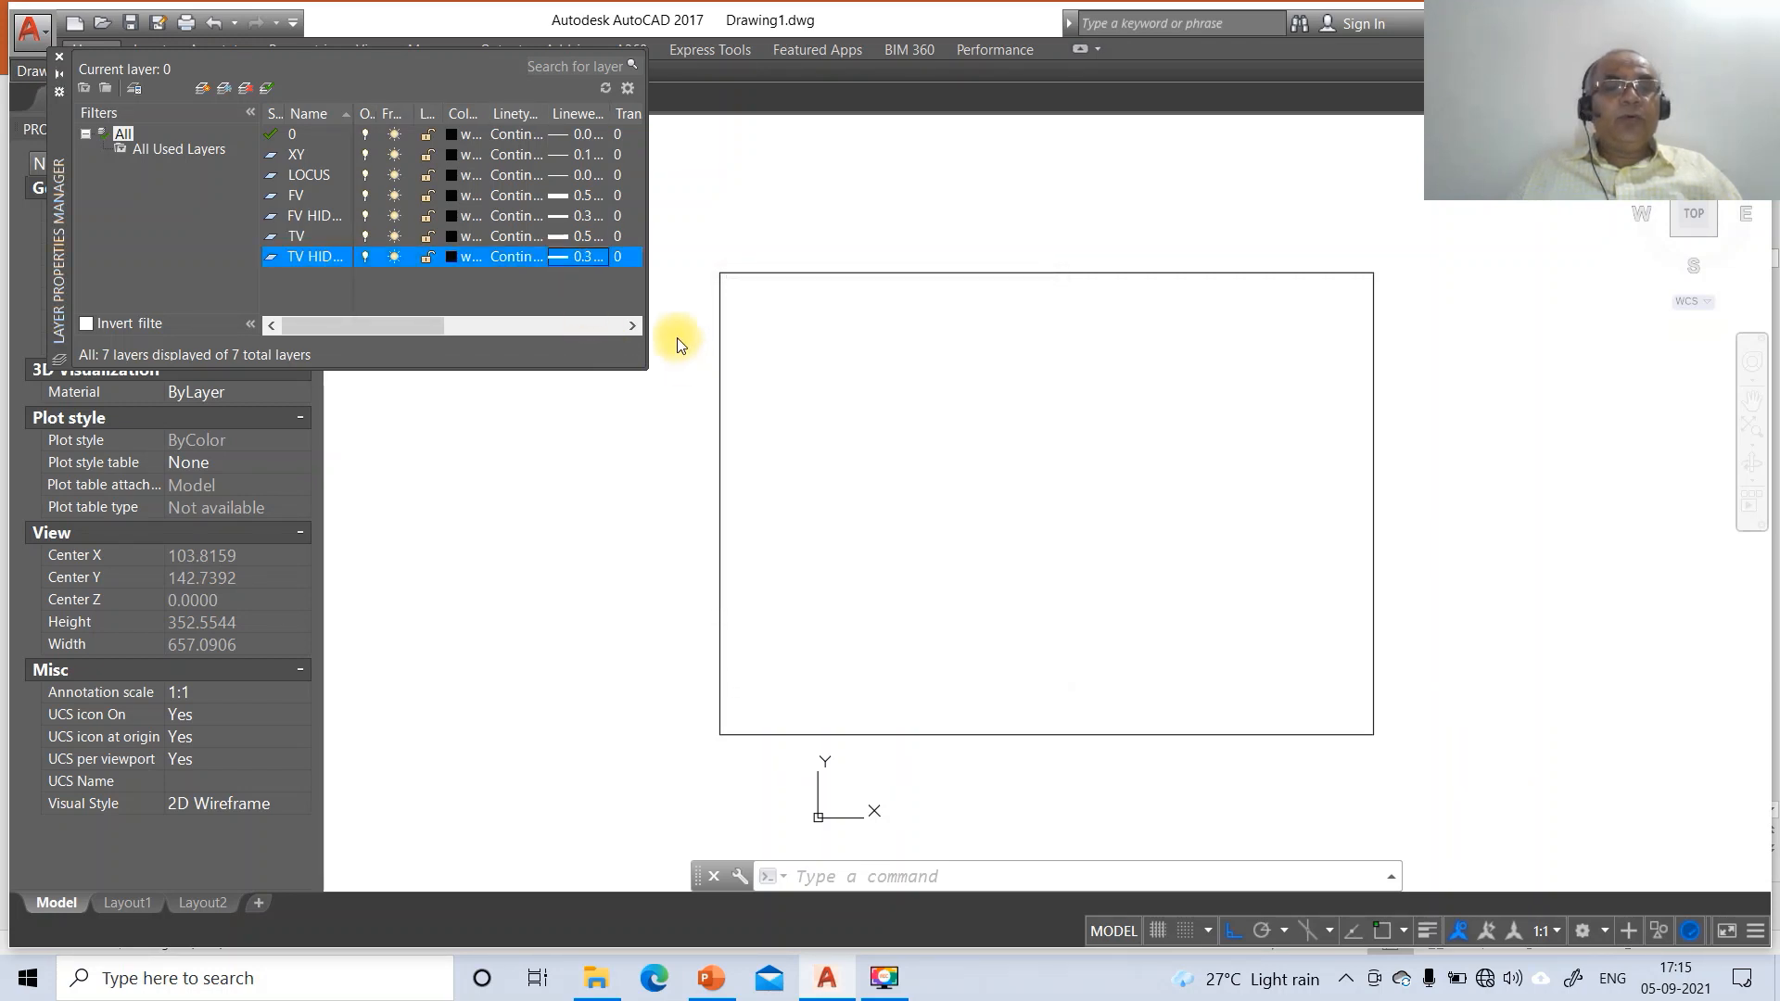
Open the linetype selection for the TV HIDDEN layer and load the HIDDEN linetype from acad.lin
click(514, 256)
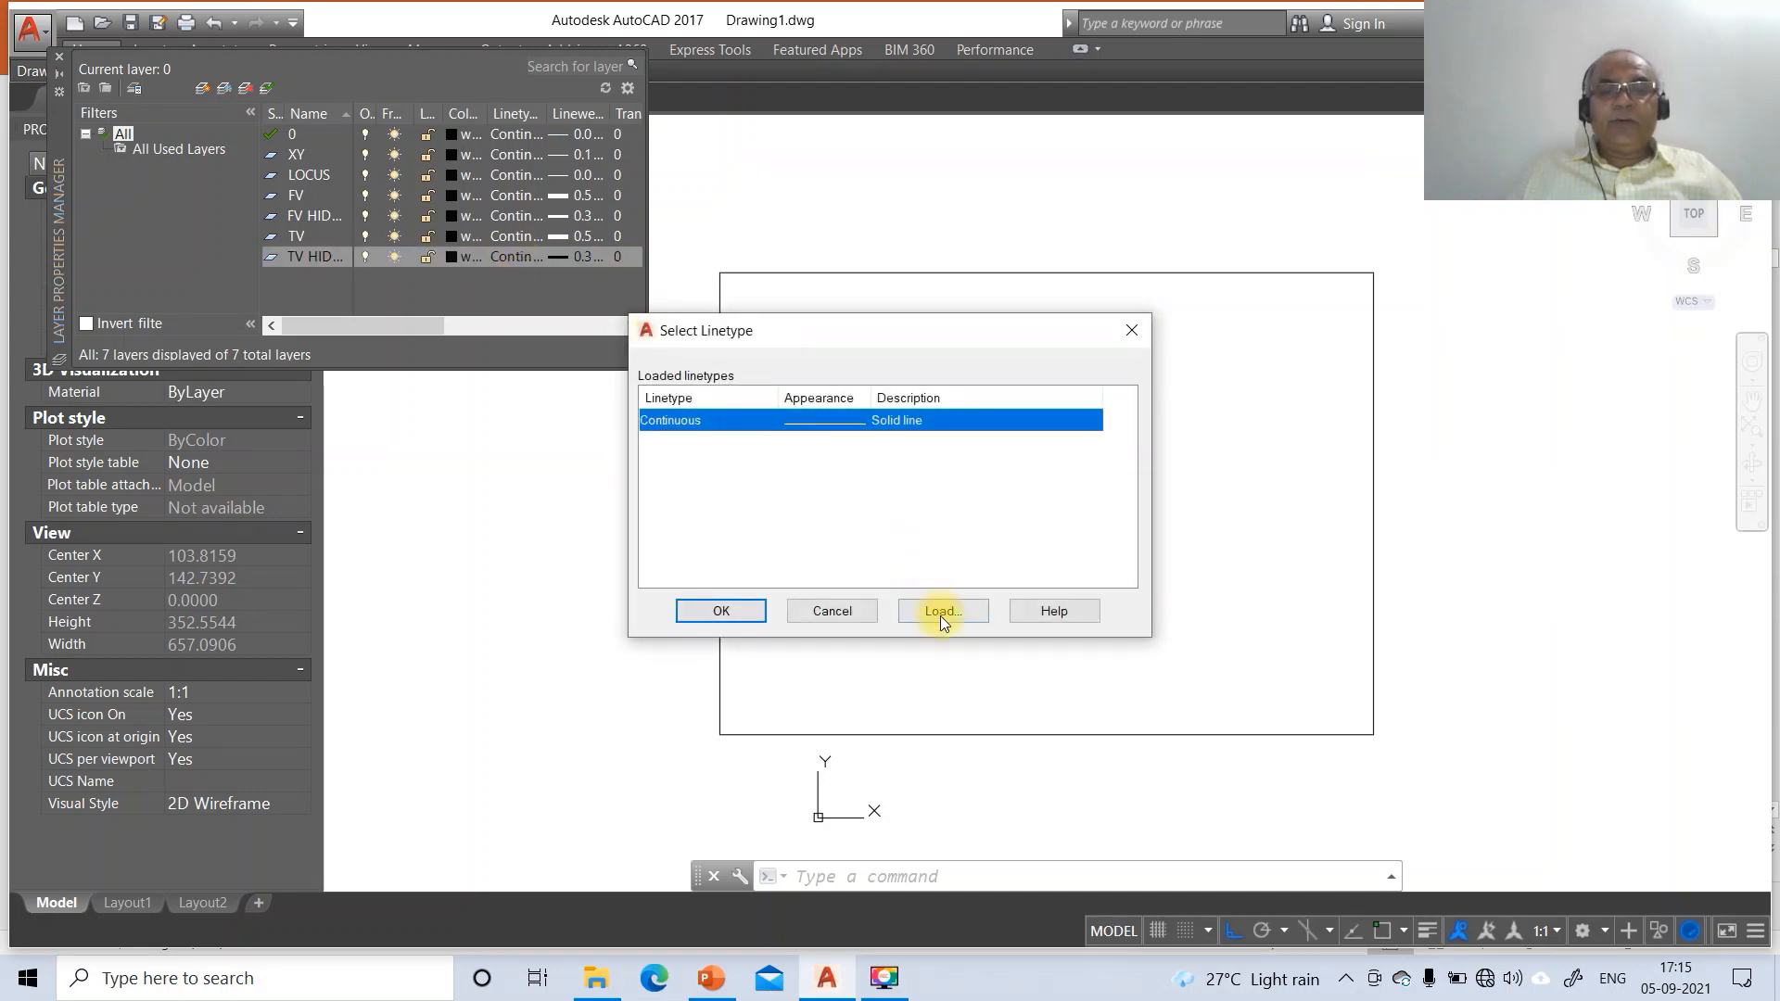
click(941, 612)
click(665, 482)
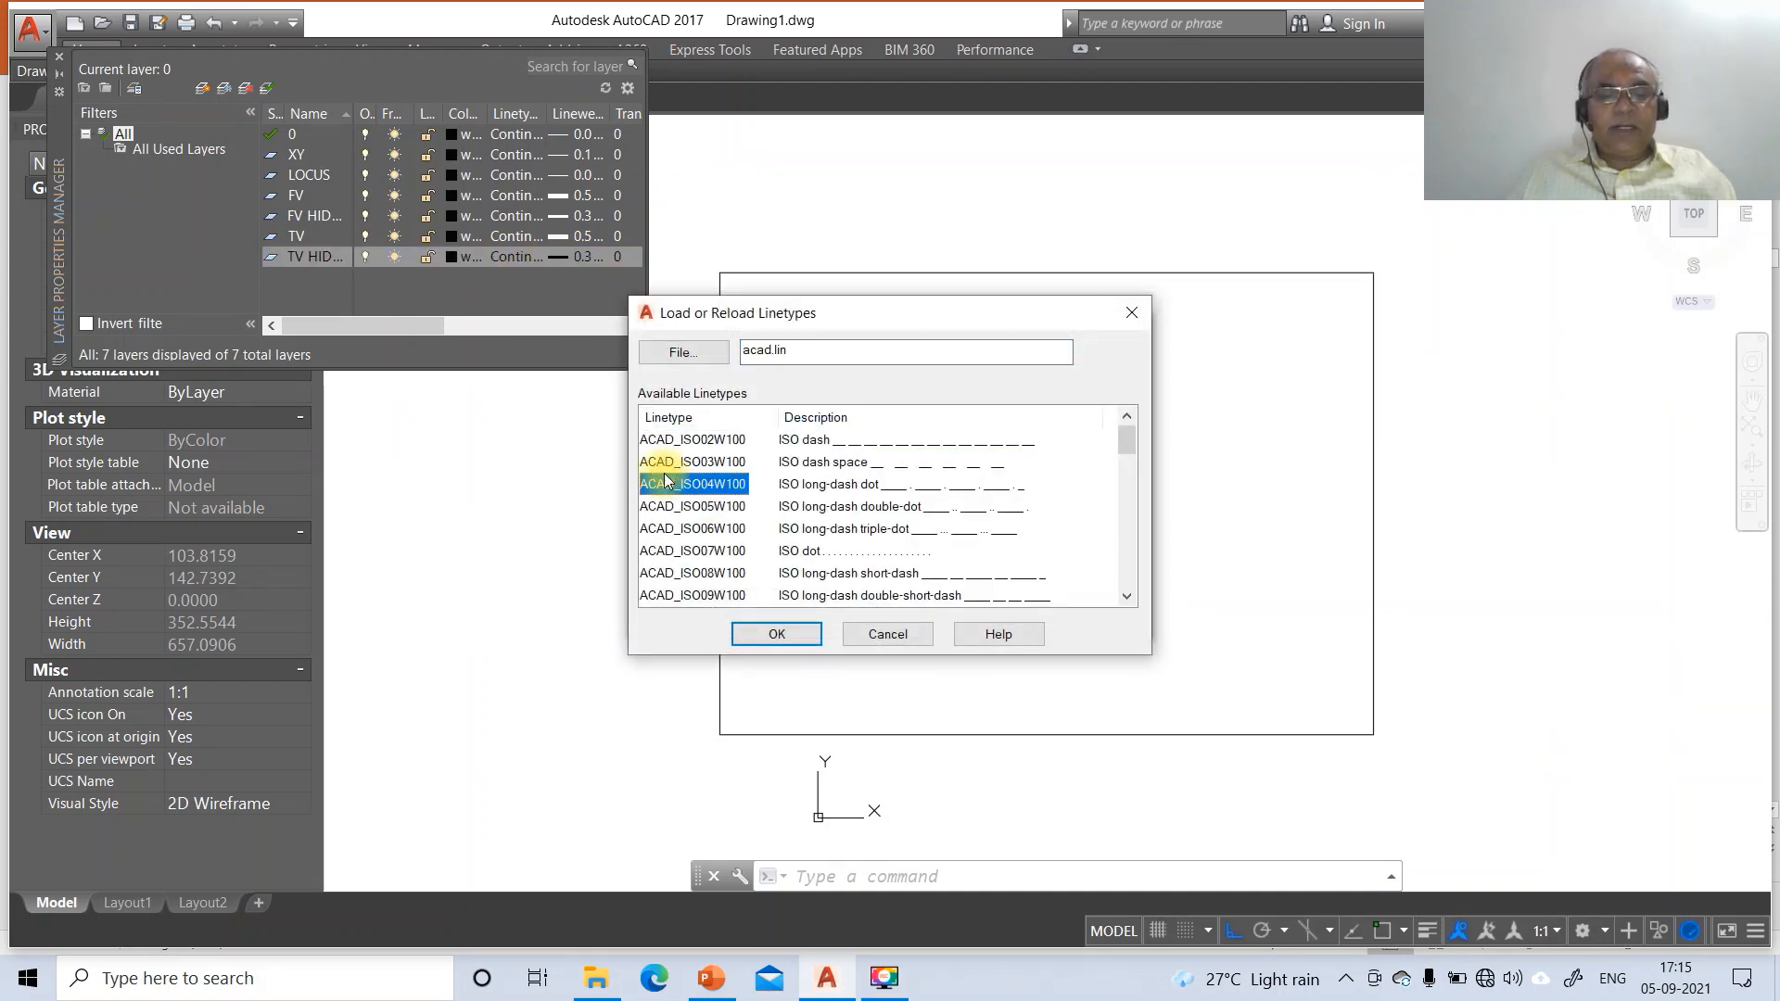
scroll(665, 480, down, 10)
click(666, 461)
click(776, 634)
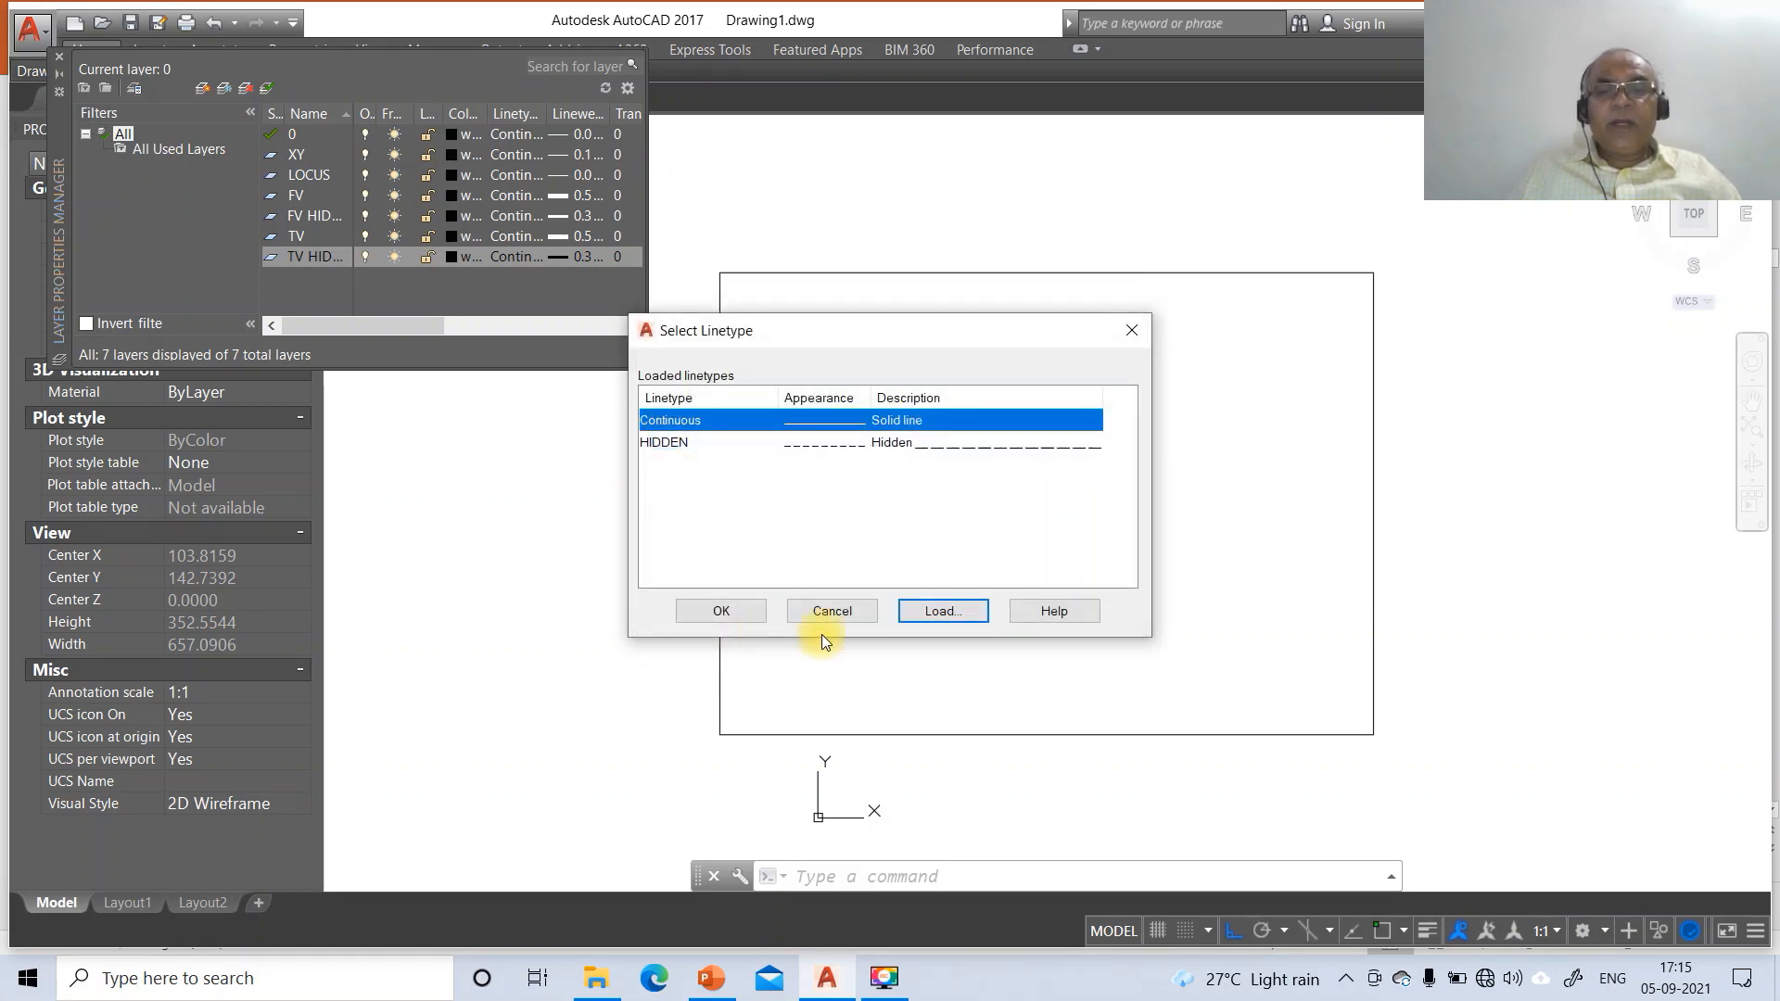
Load the CENTER and DASHDOT linetypes from acad.lin into the list of loaded linetypes
click(943, 611)
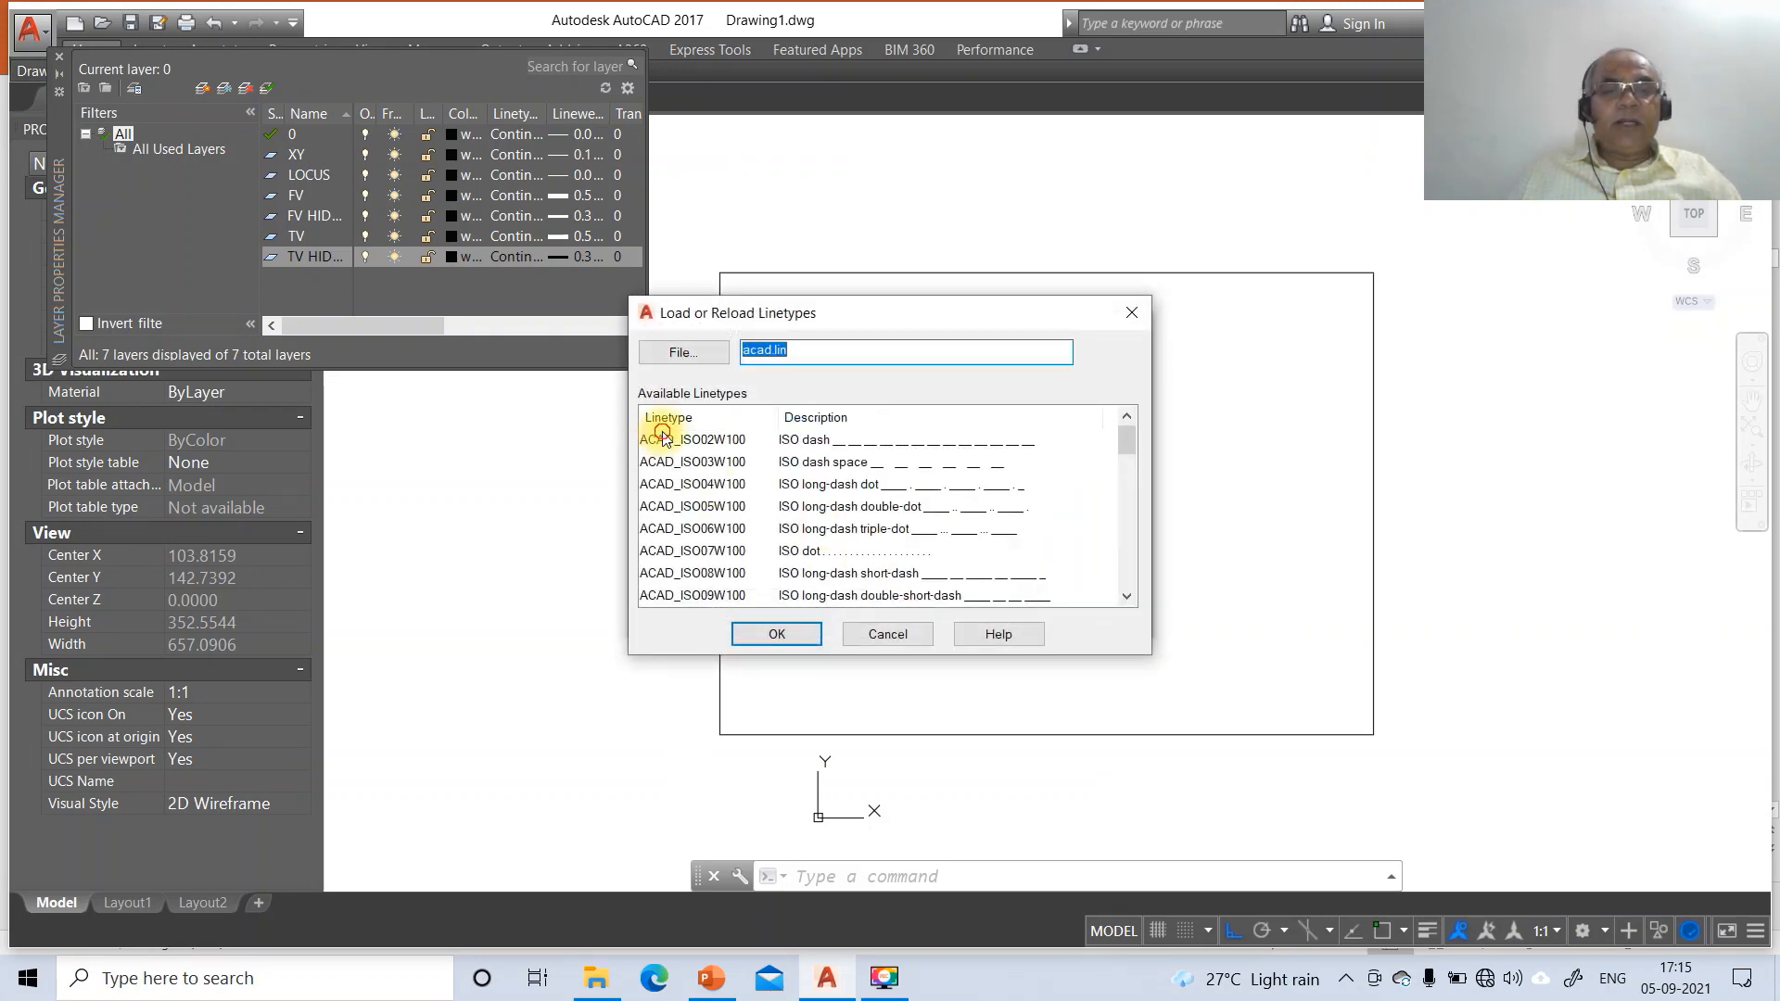
click(663, 437)
scroll(655, 433, down, 6)
click(666, 438)
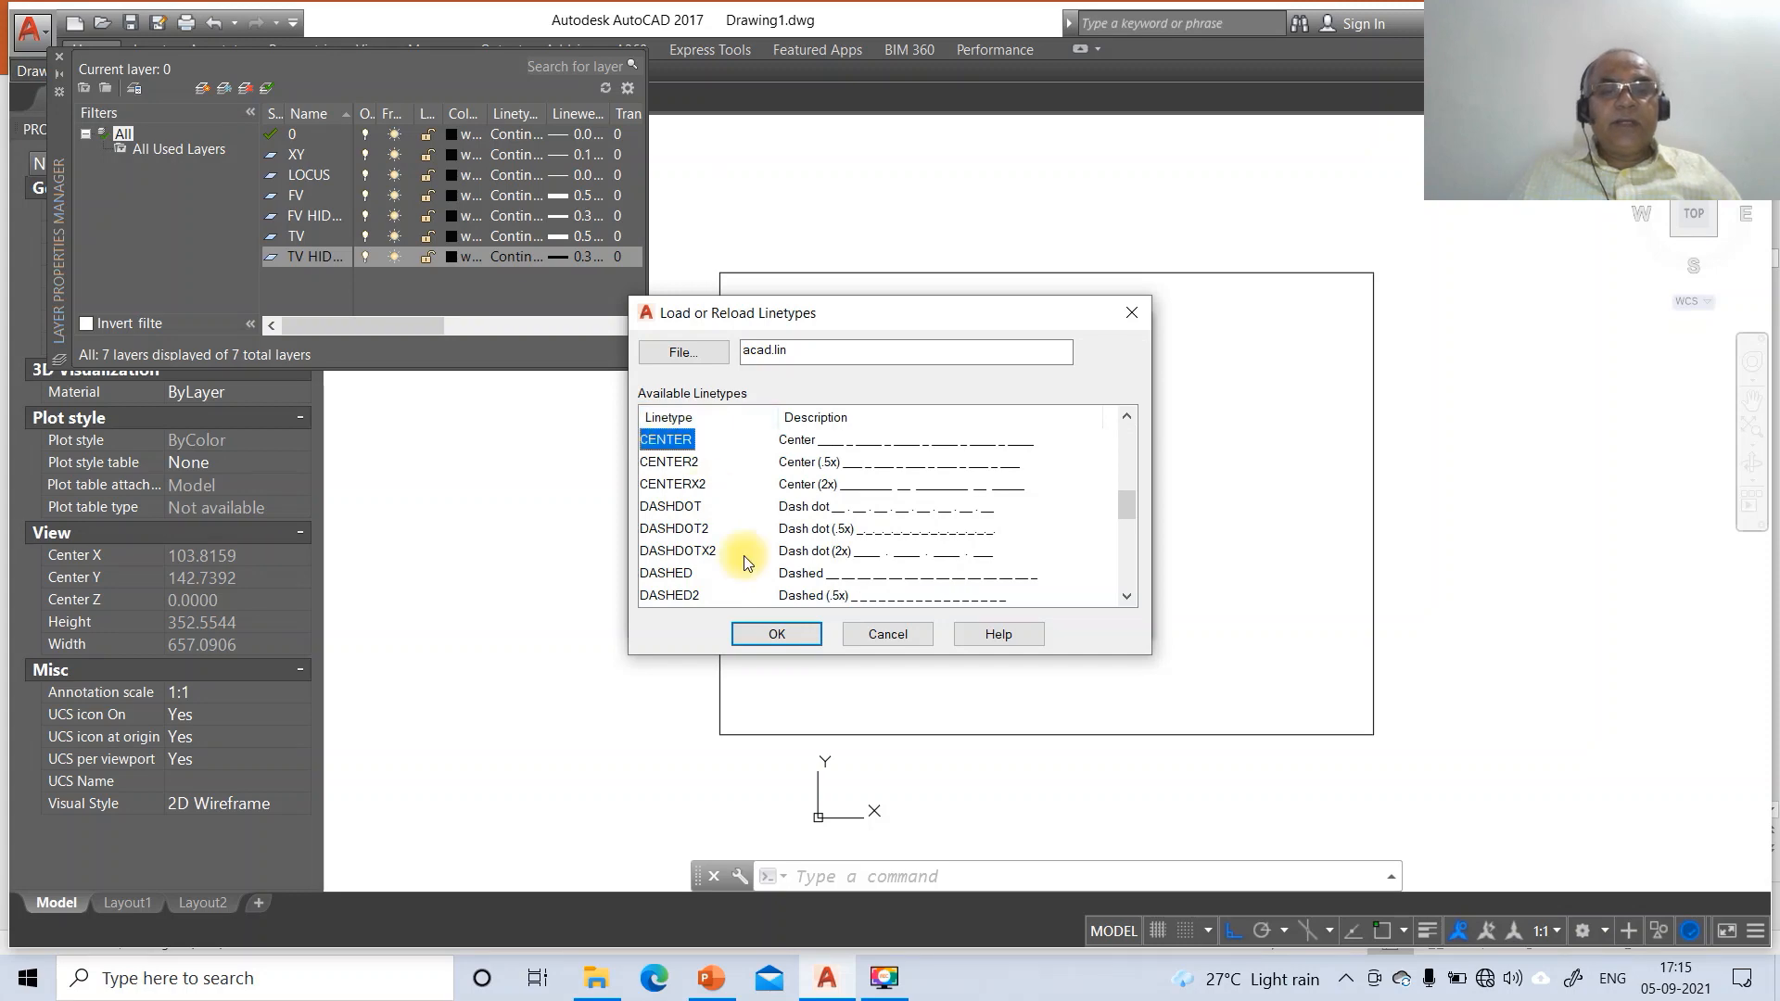
click(777, 634)
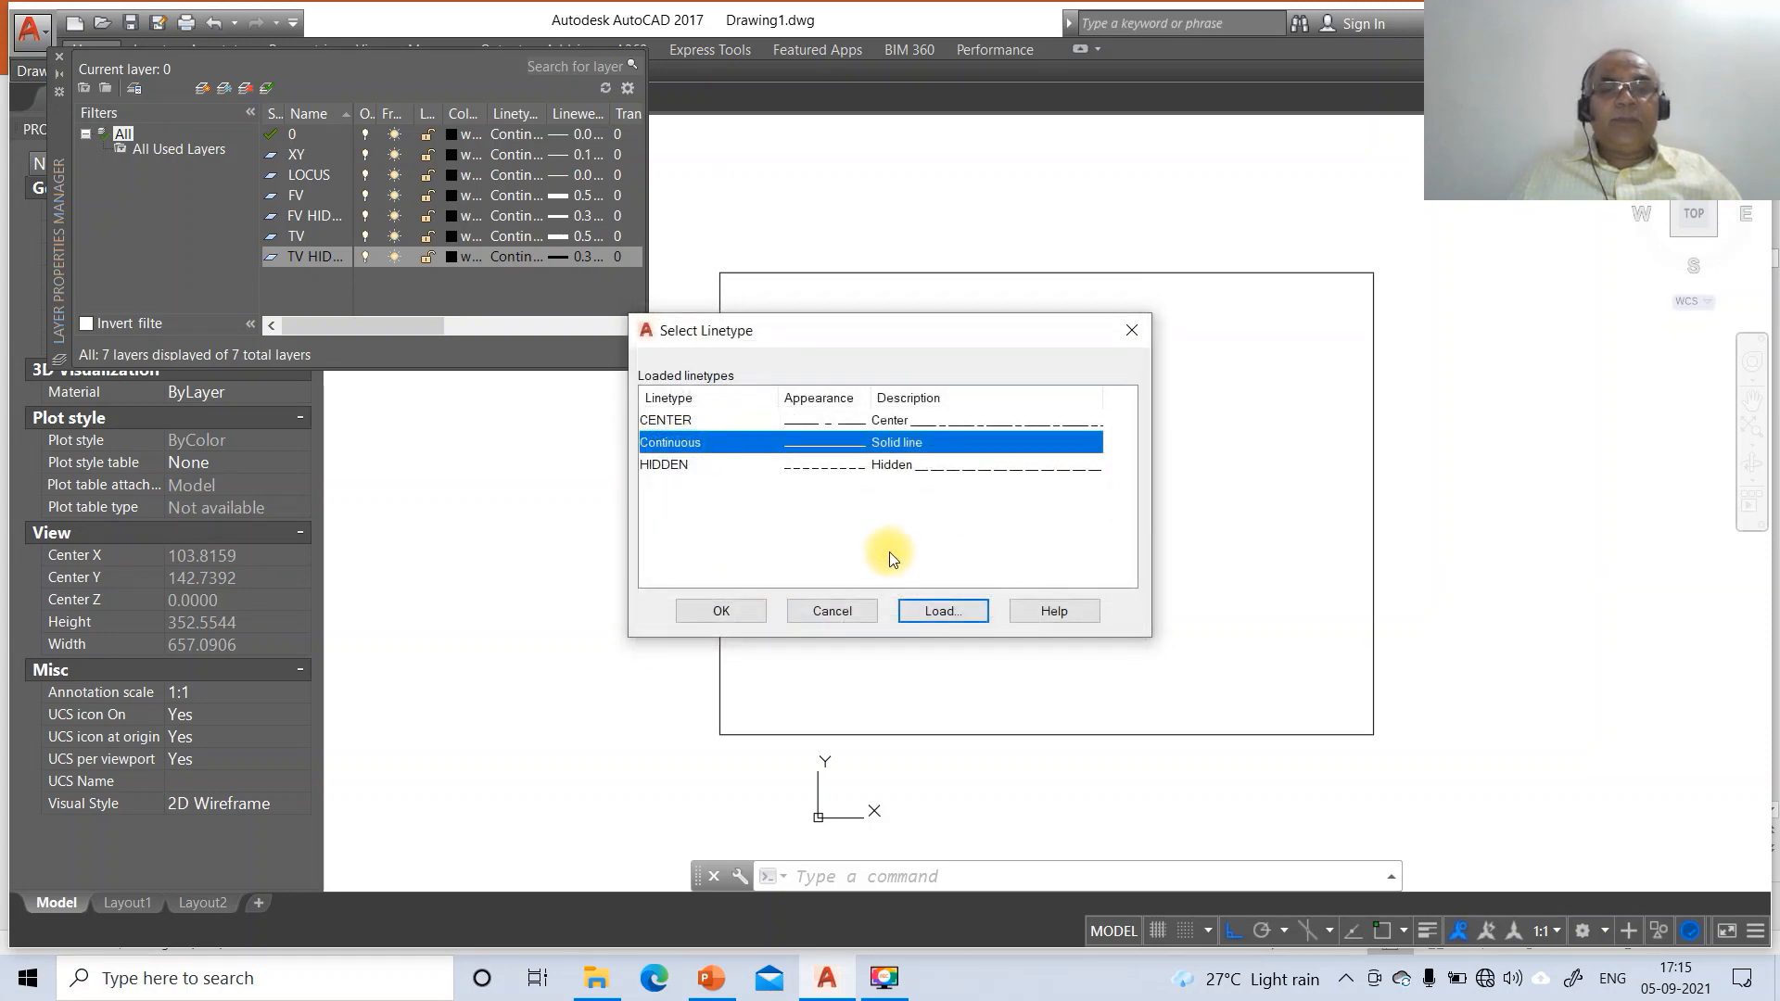
click(931, 614)
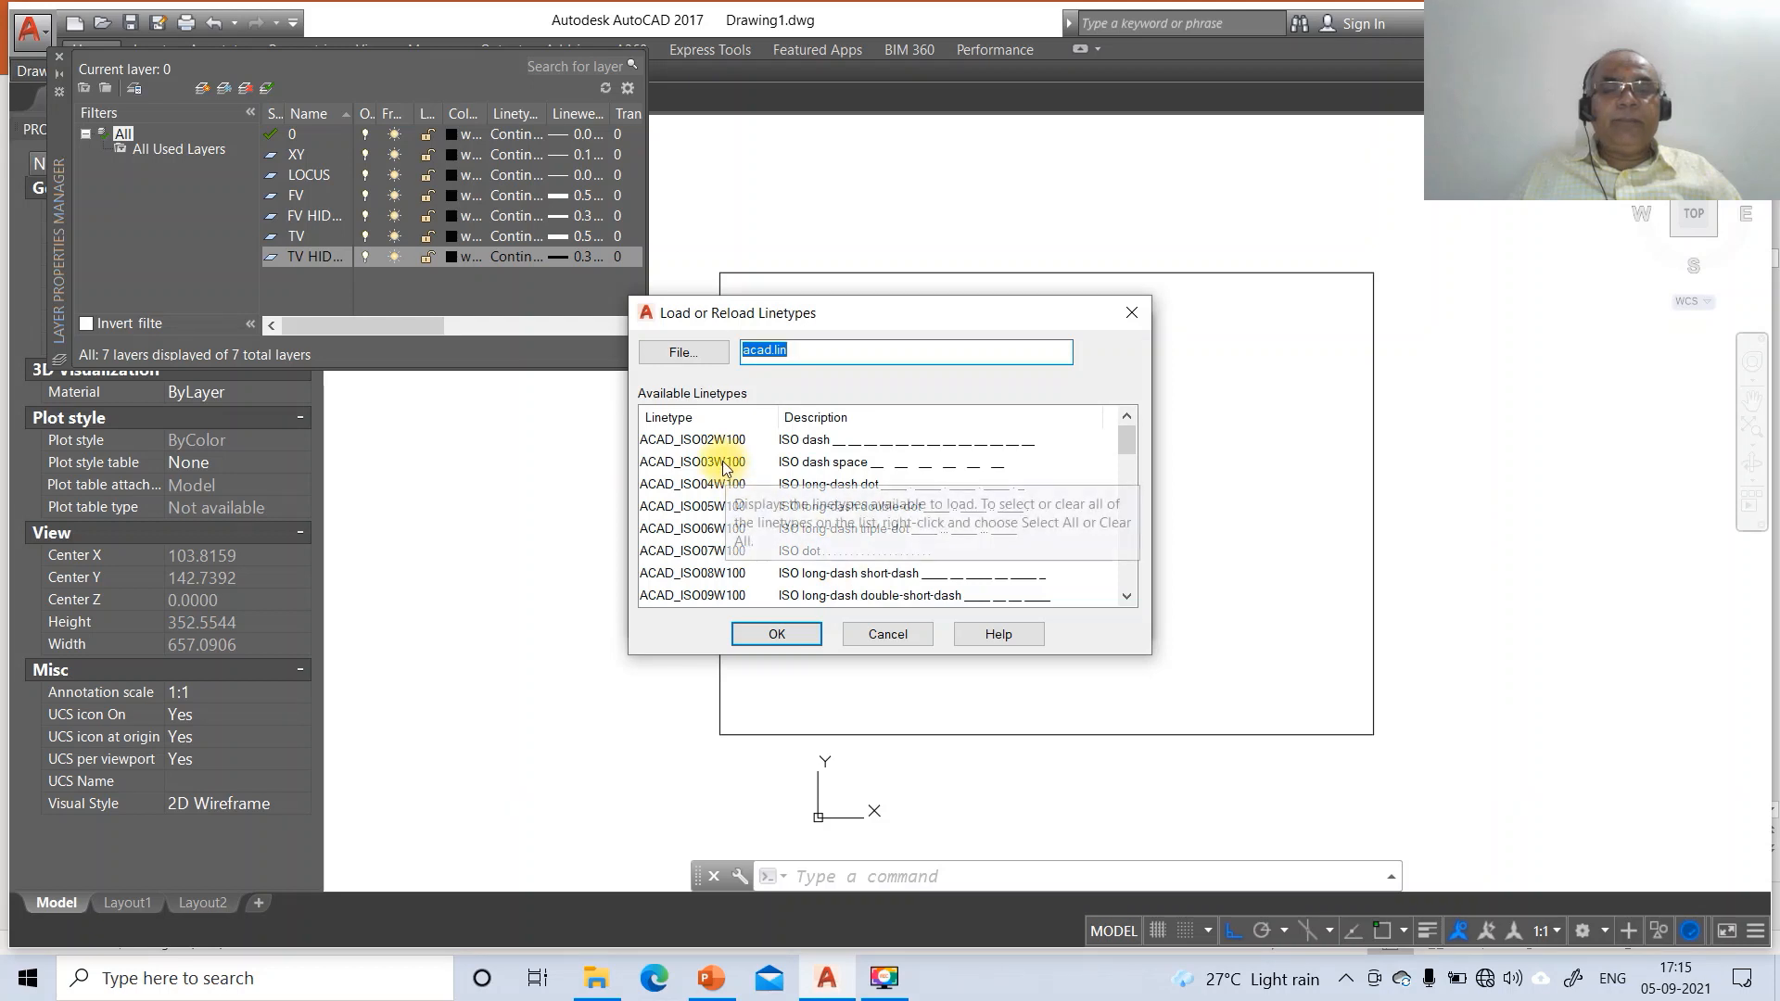
click(724, 463)
key(d)
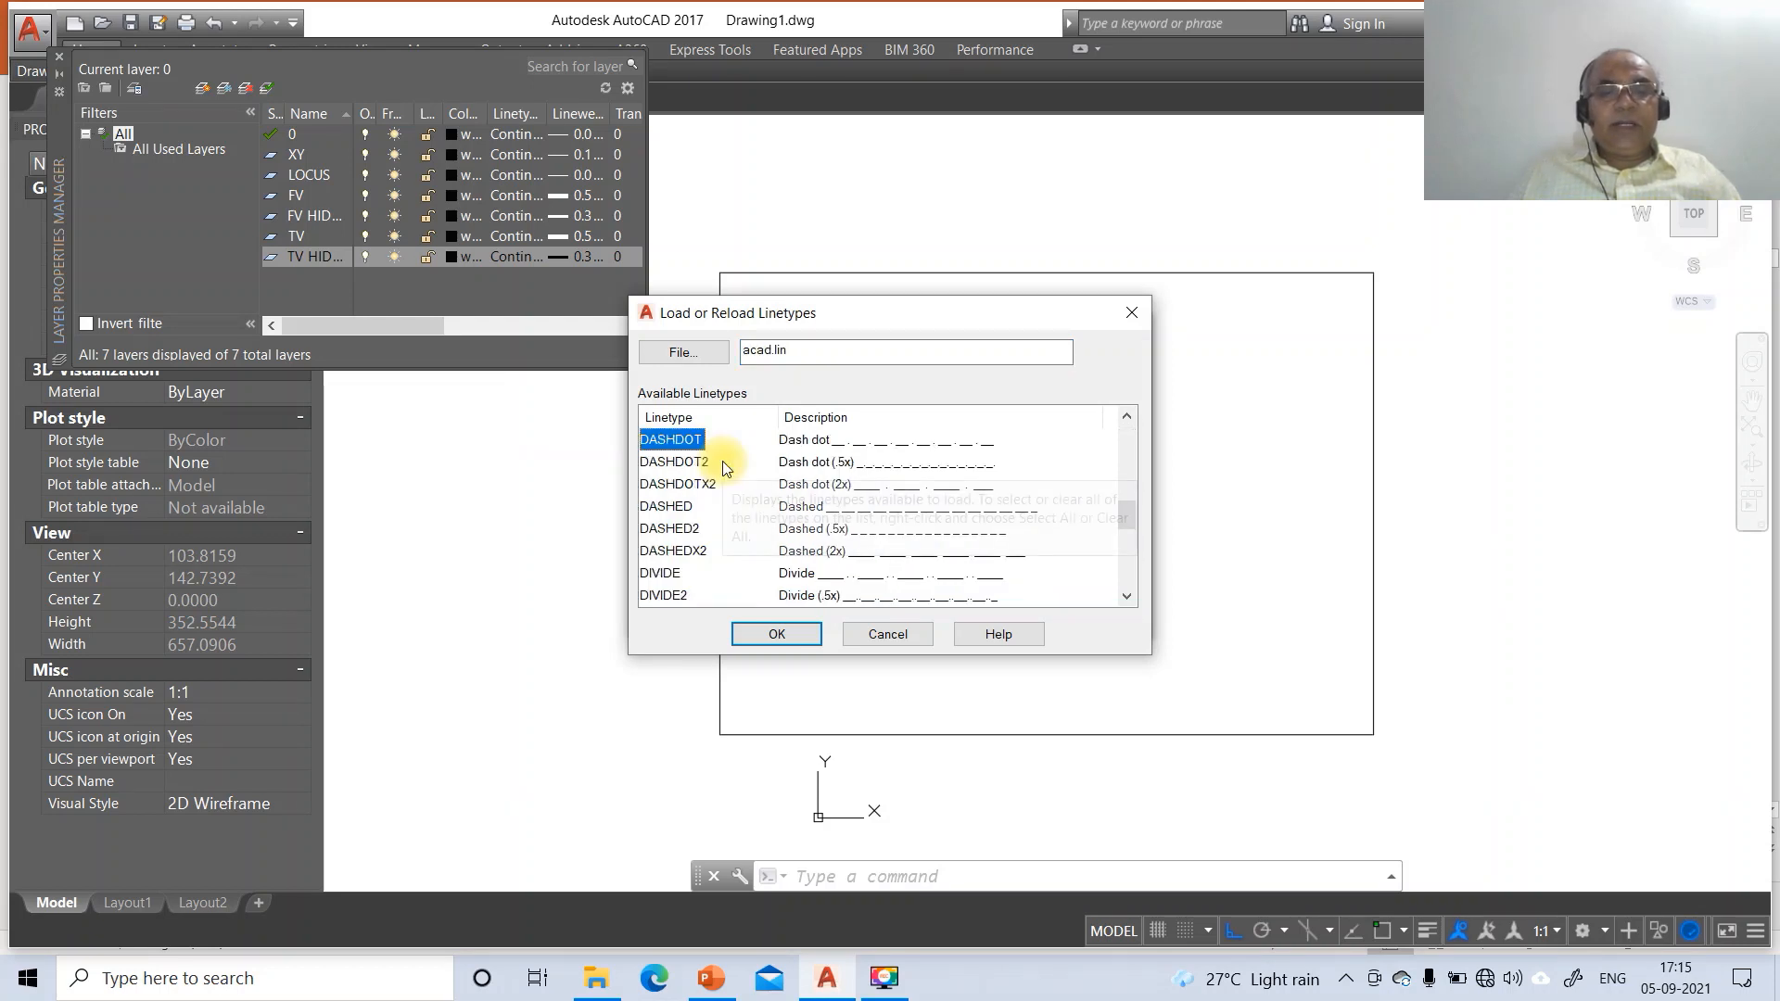
click(742, 632)
Assign the HIDDEN linetype to the TV HIDDEN and FV HIDDEN layers
click(676, 488)
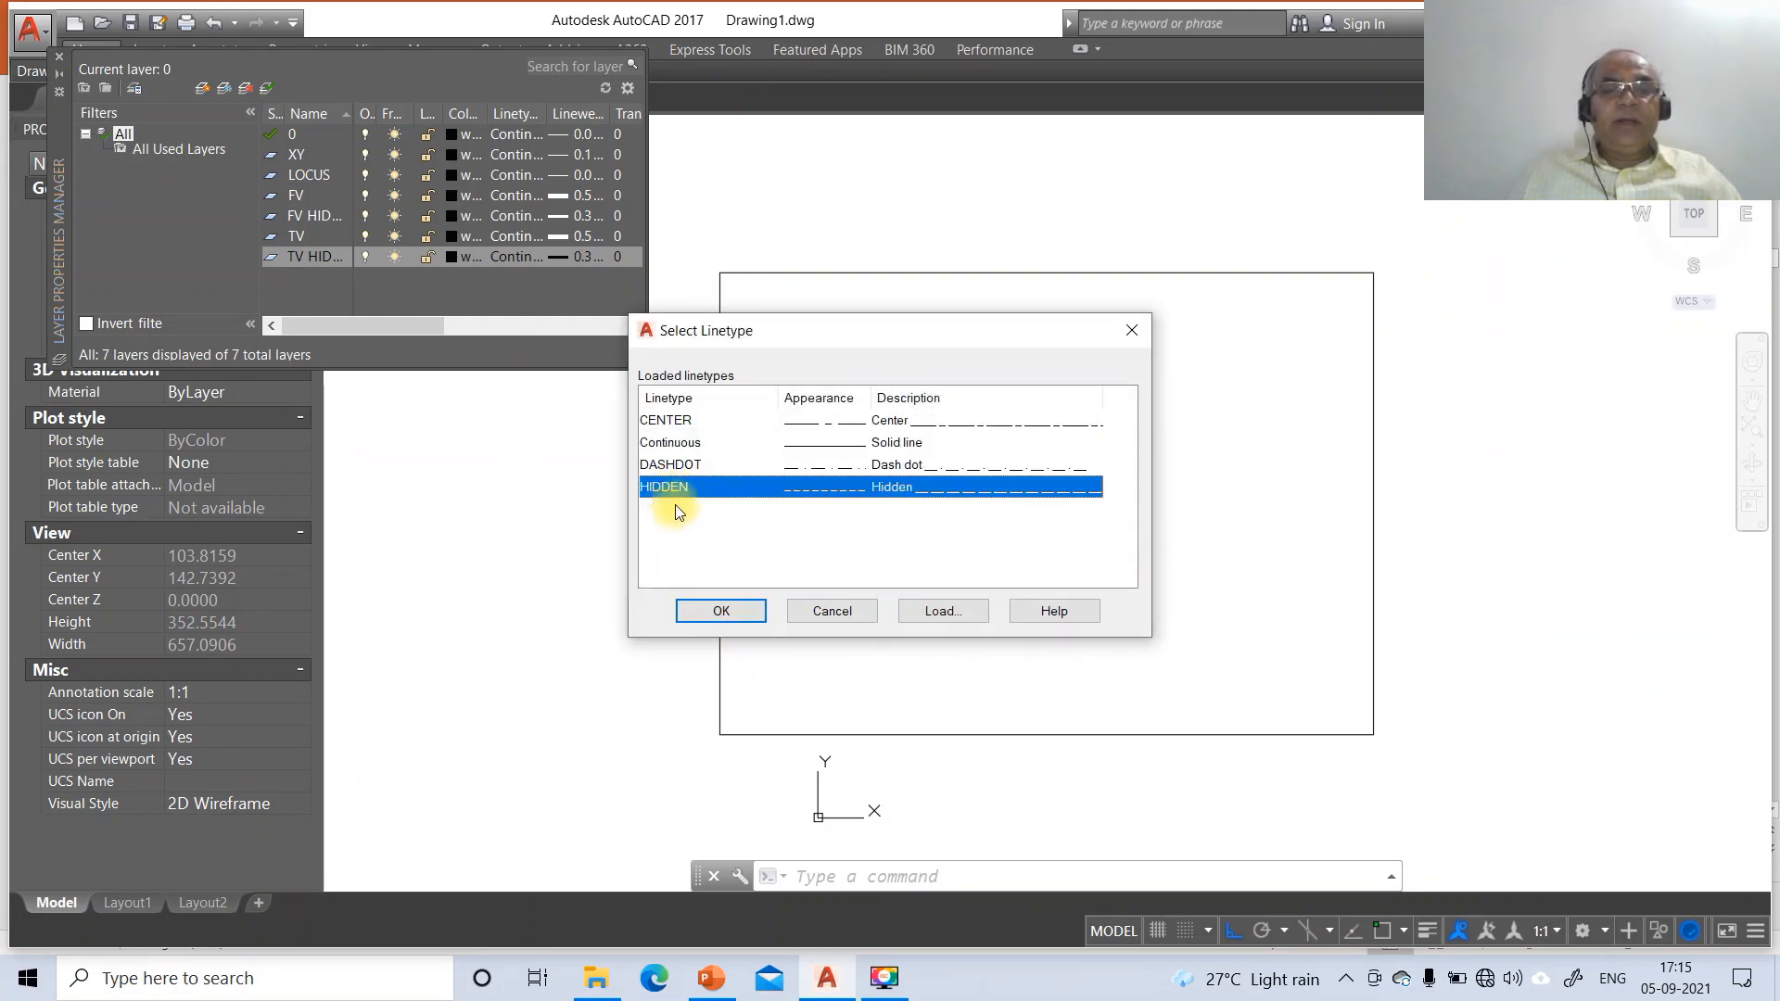
click(721, 611)
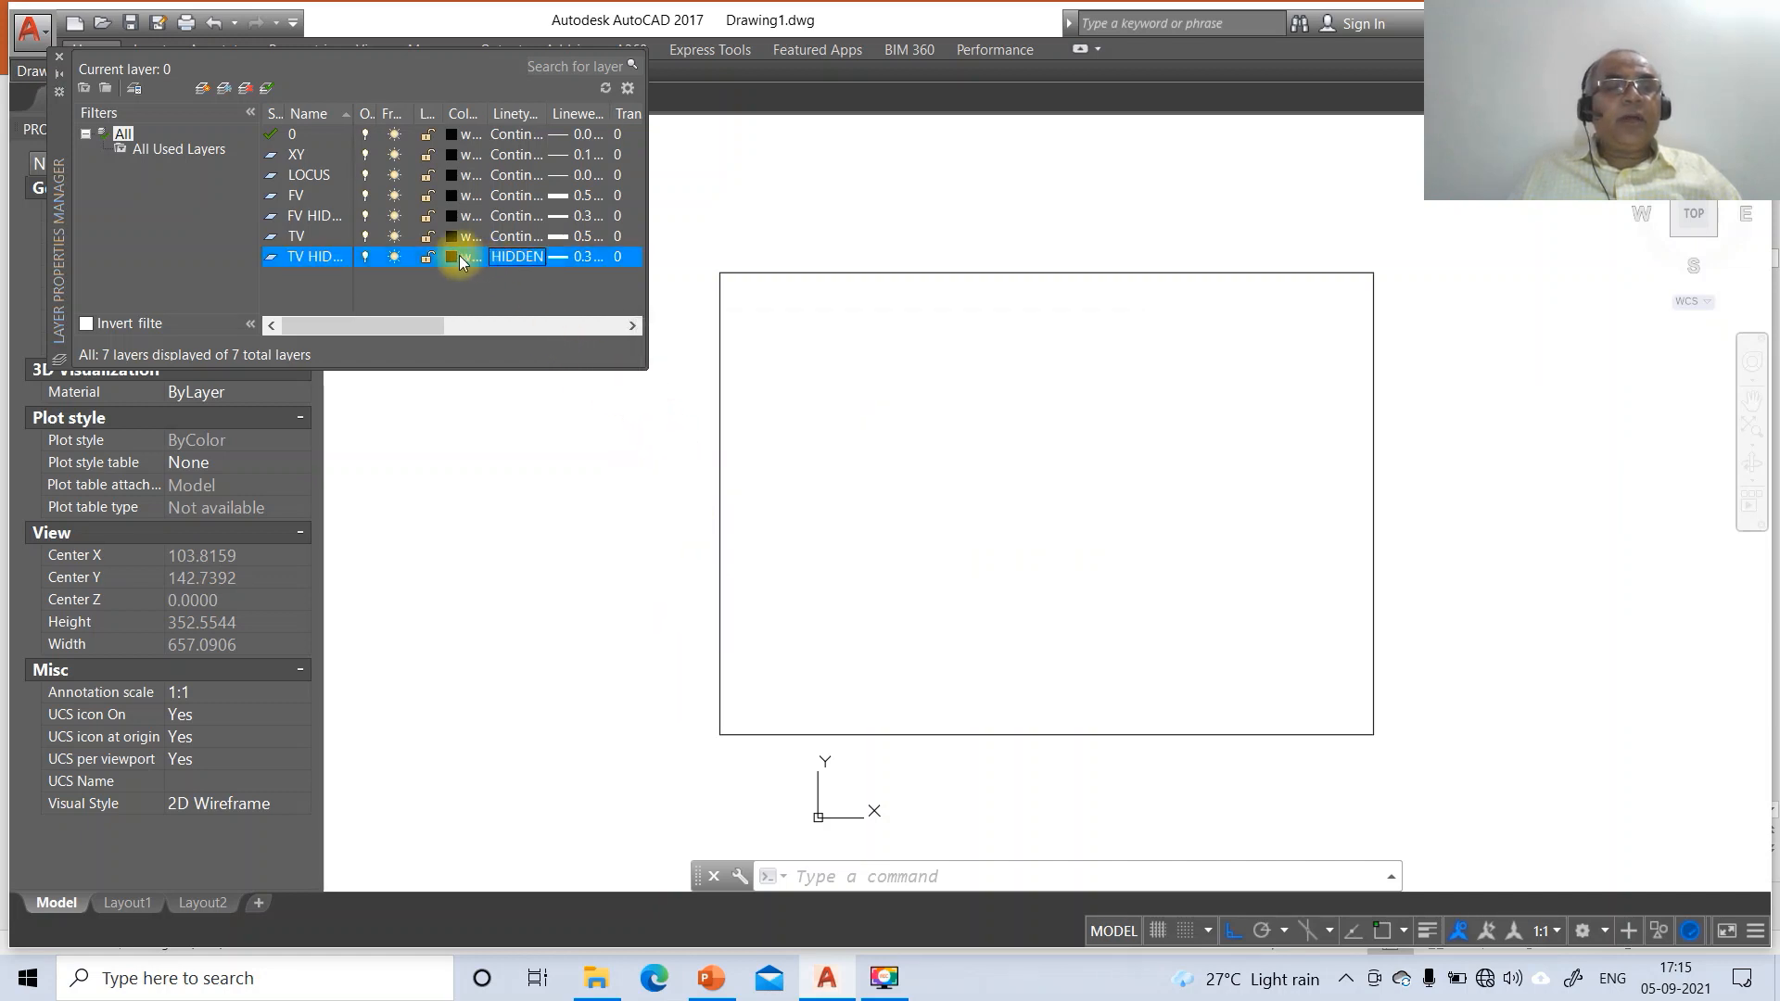
click(501, 220)
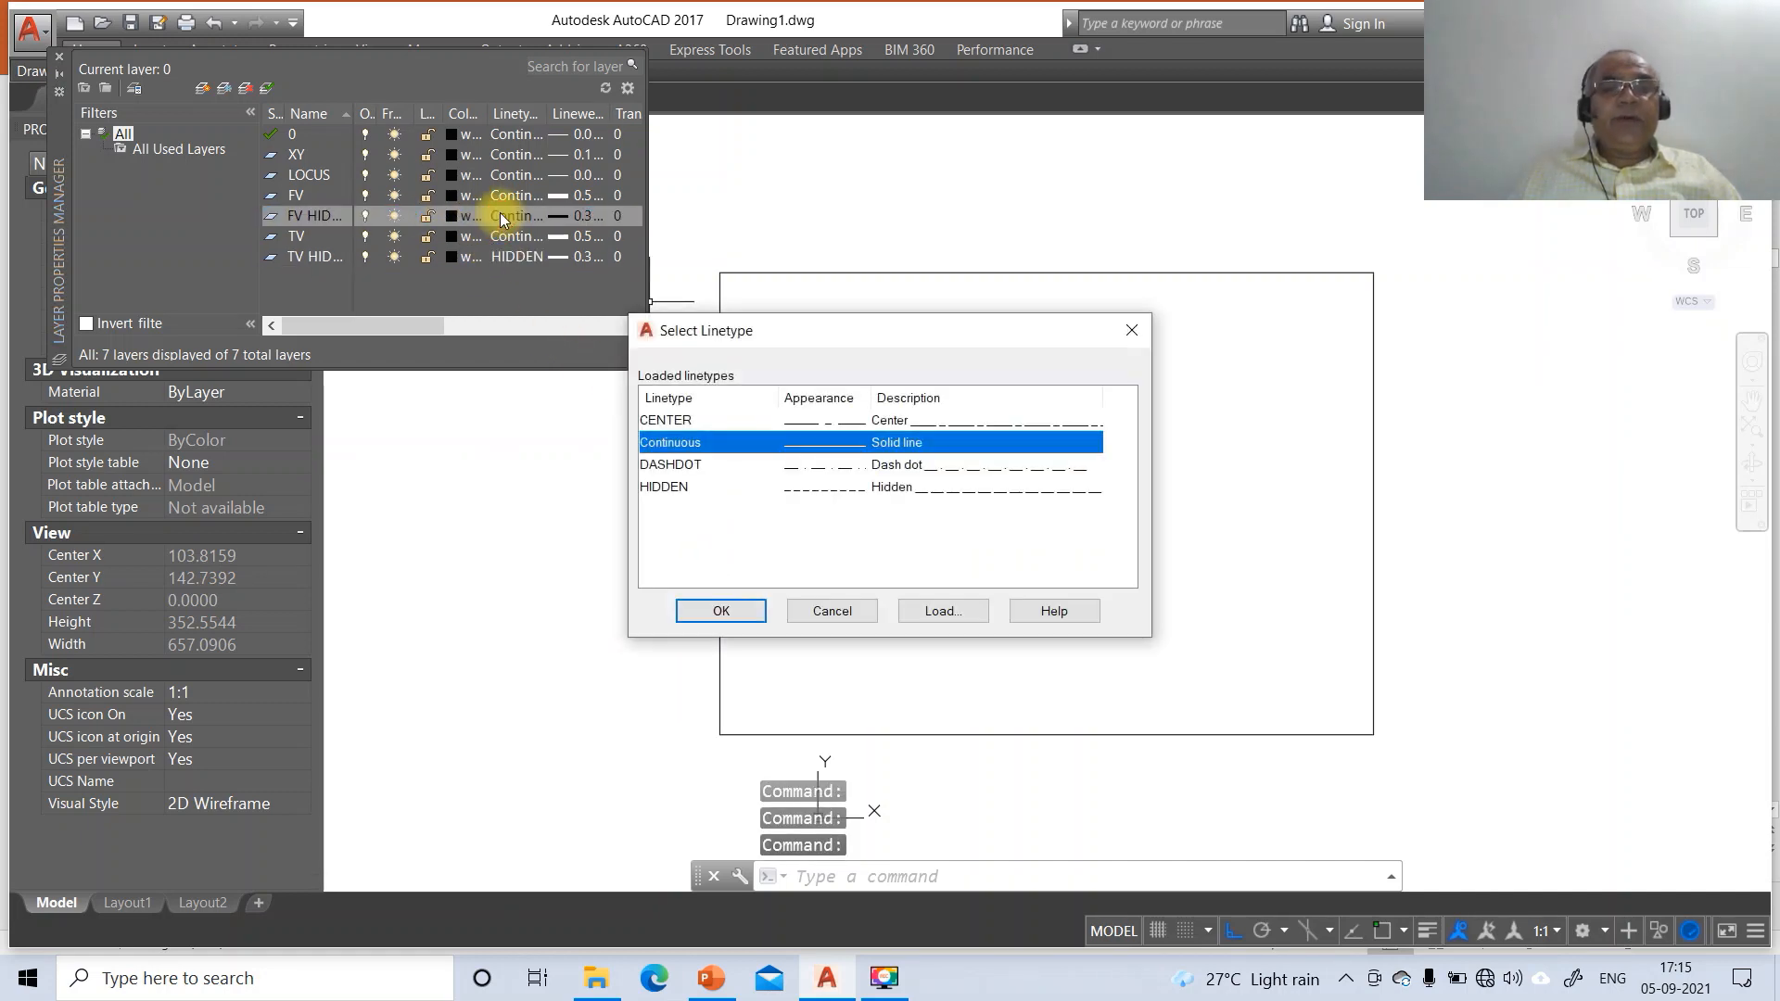
click(855, 488)
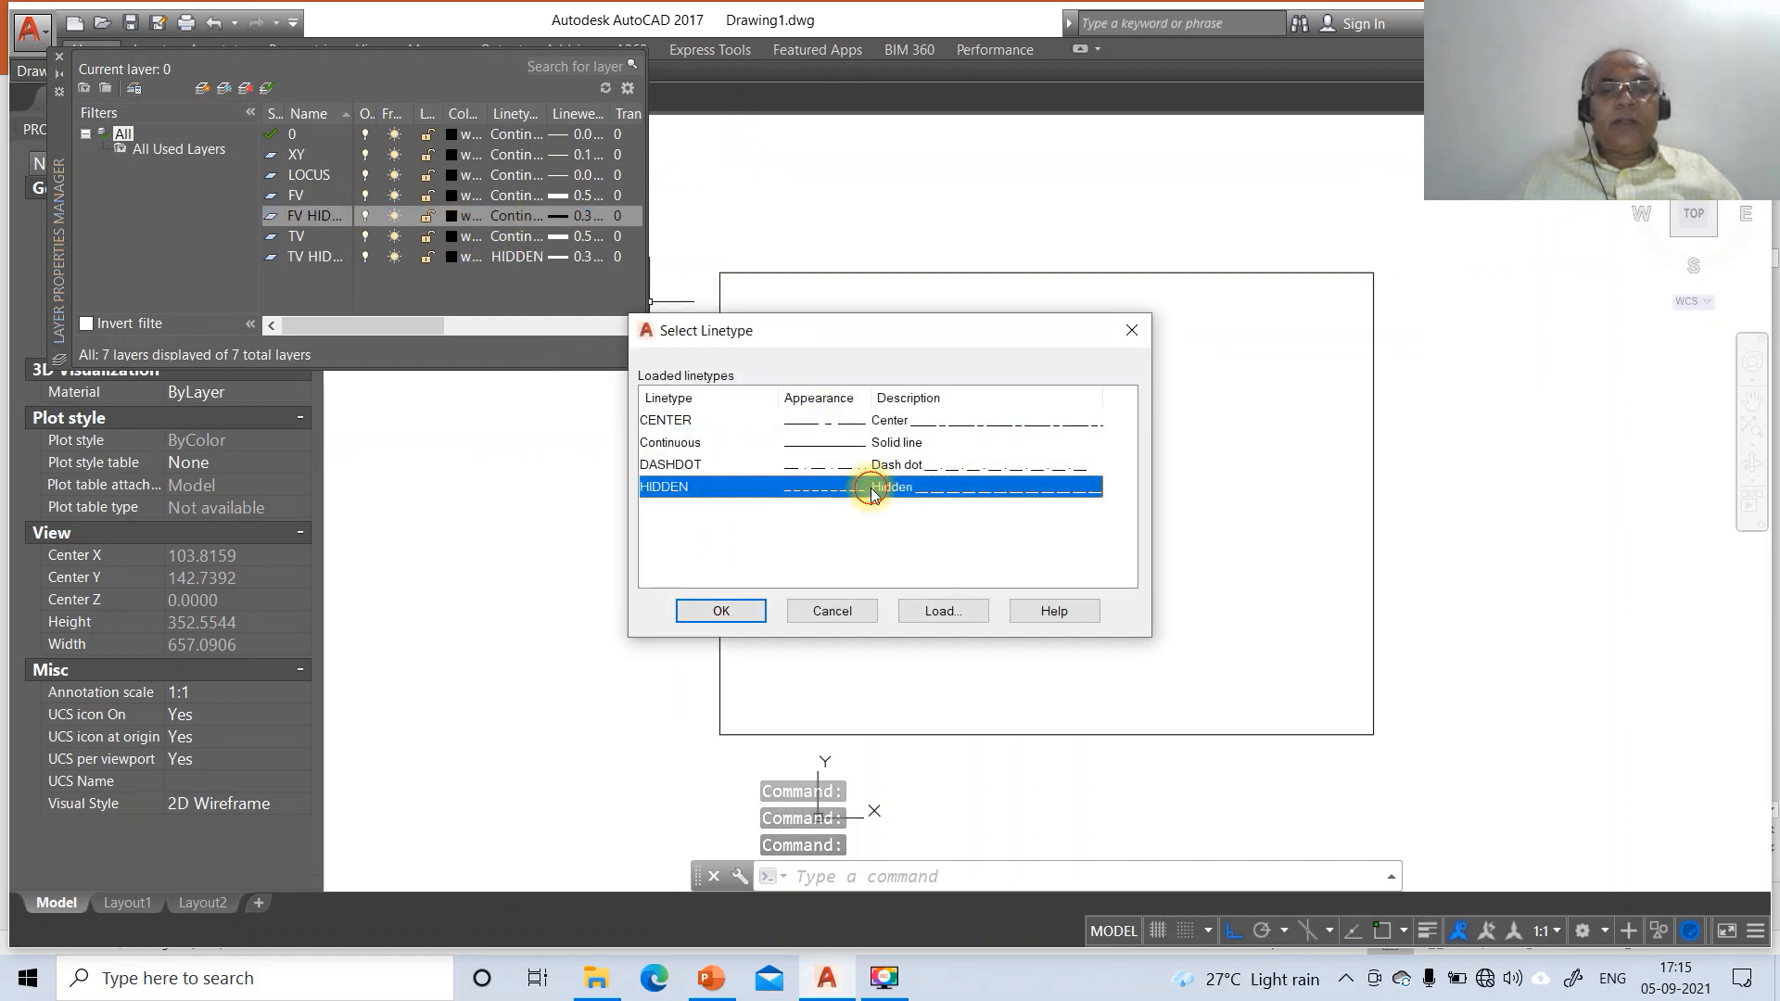
click(728, 611)
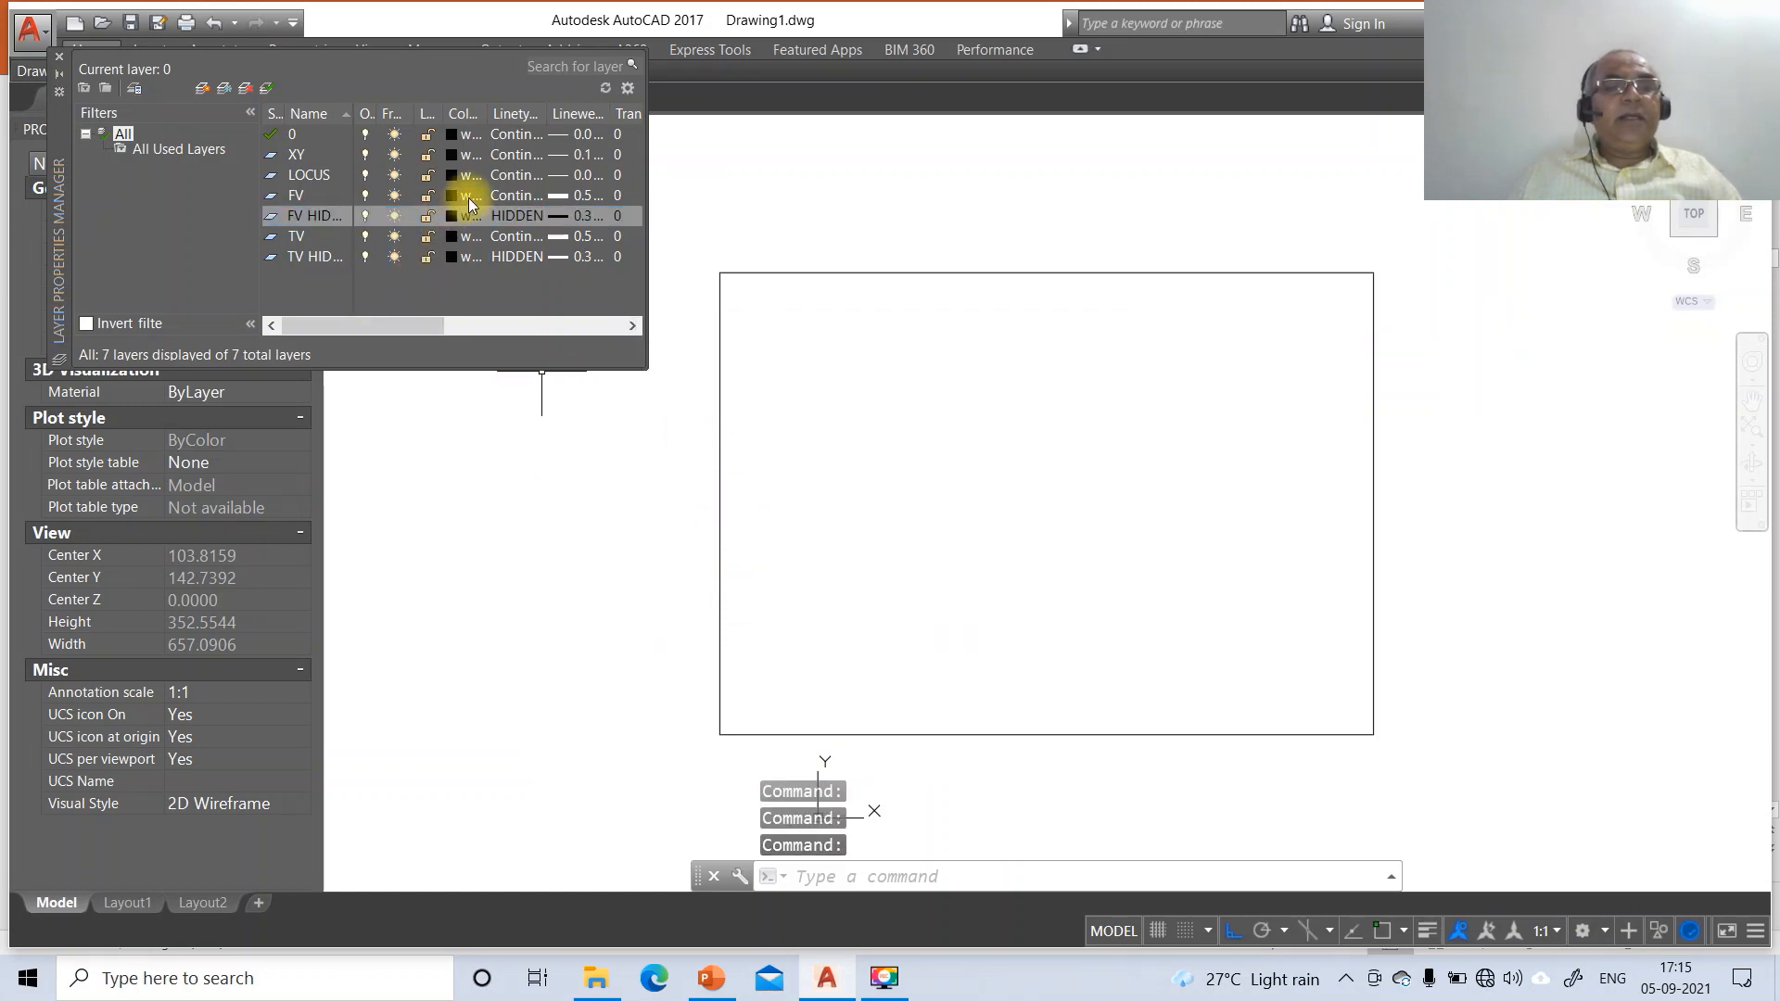
Assign the DASHDOT linetype to the LOCUS layer
click(502, 175)
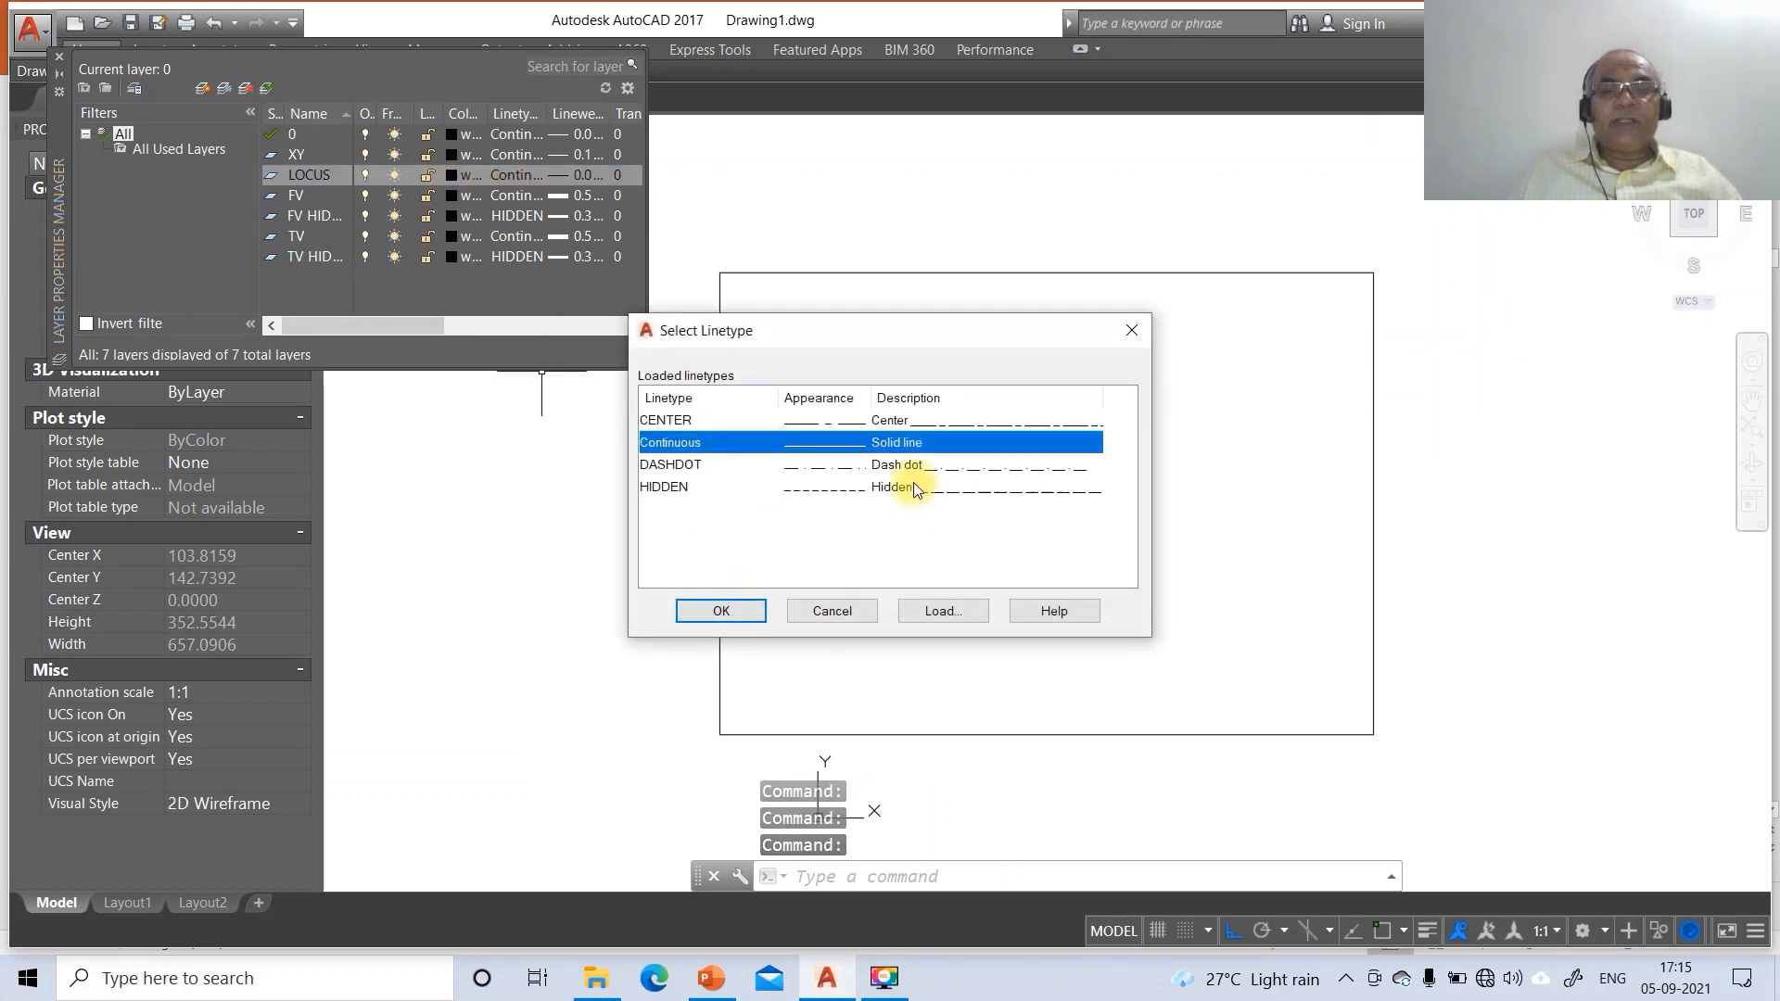
click(905, 466)
click(721, 611)
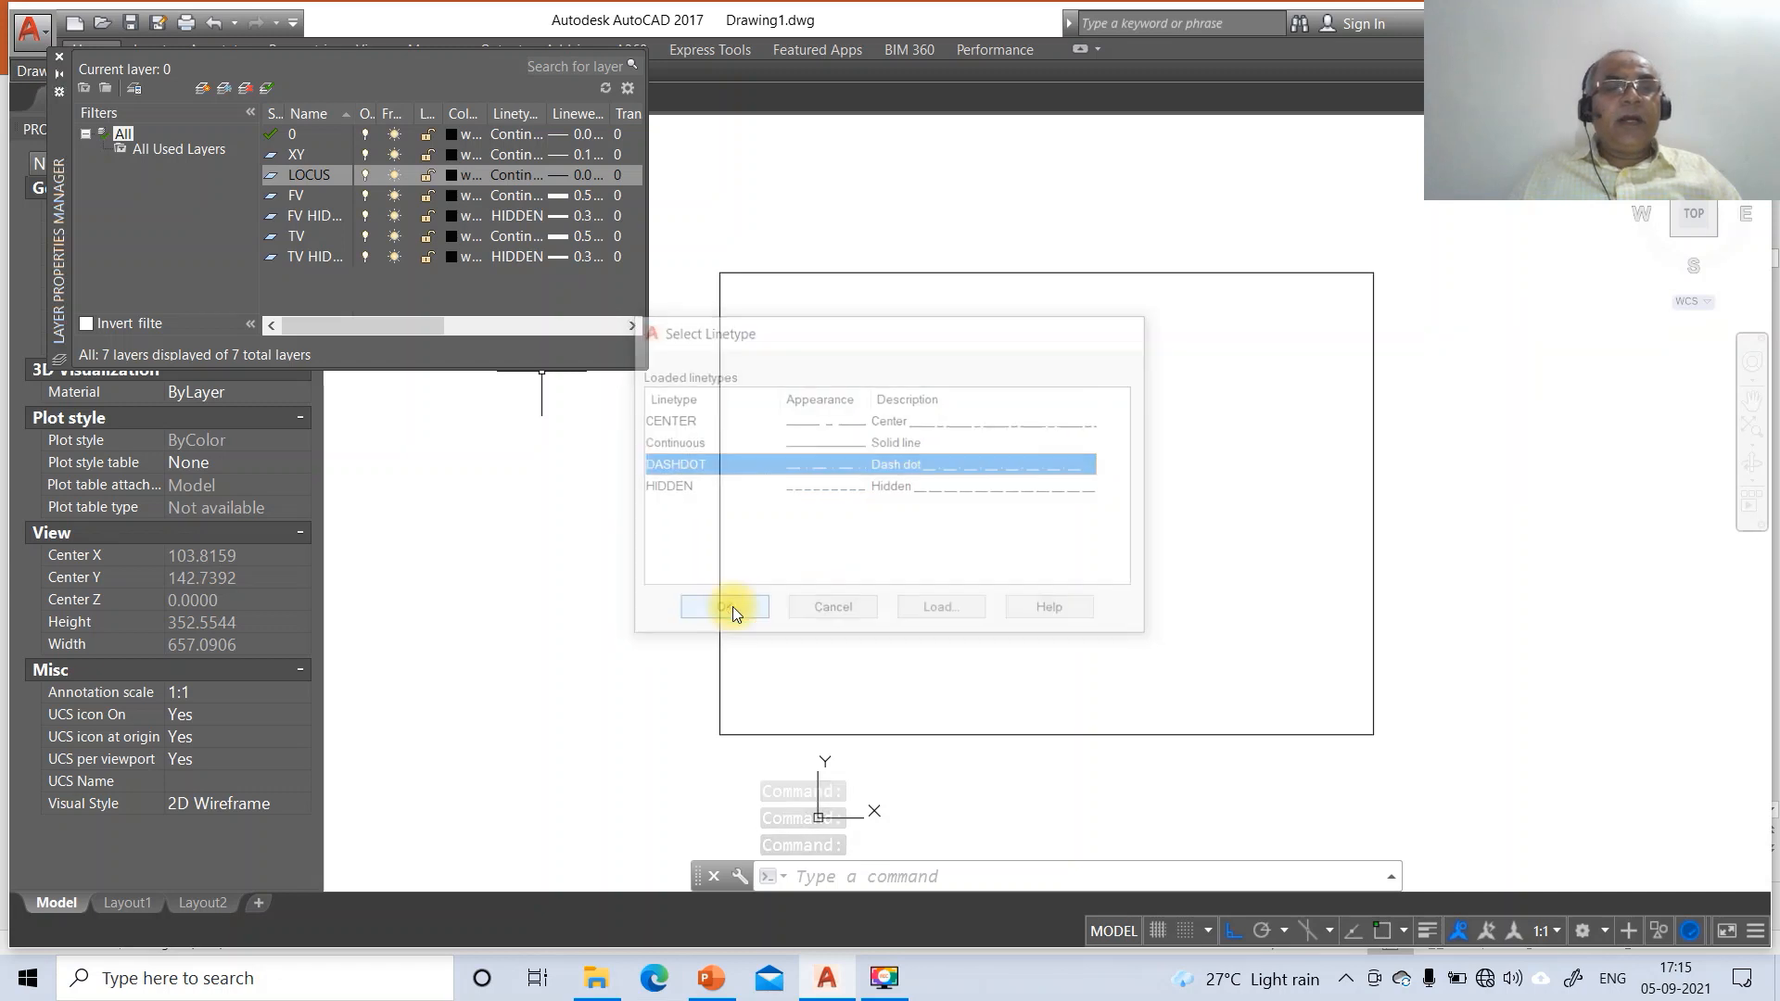
Create a new layer named AXIS and assign it the CENTER linetype
click(203, 89)
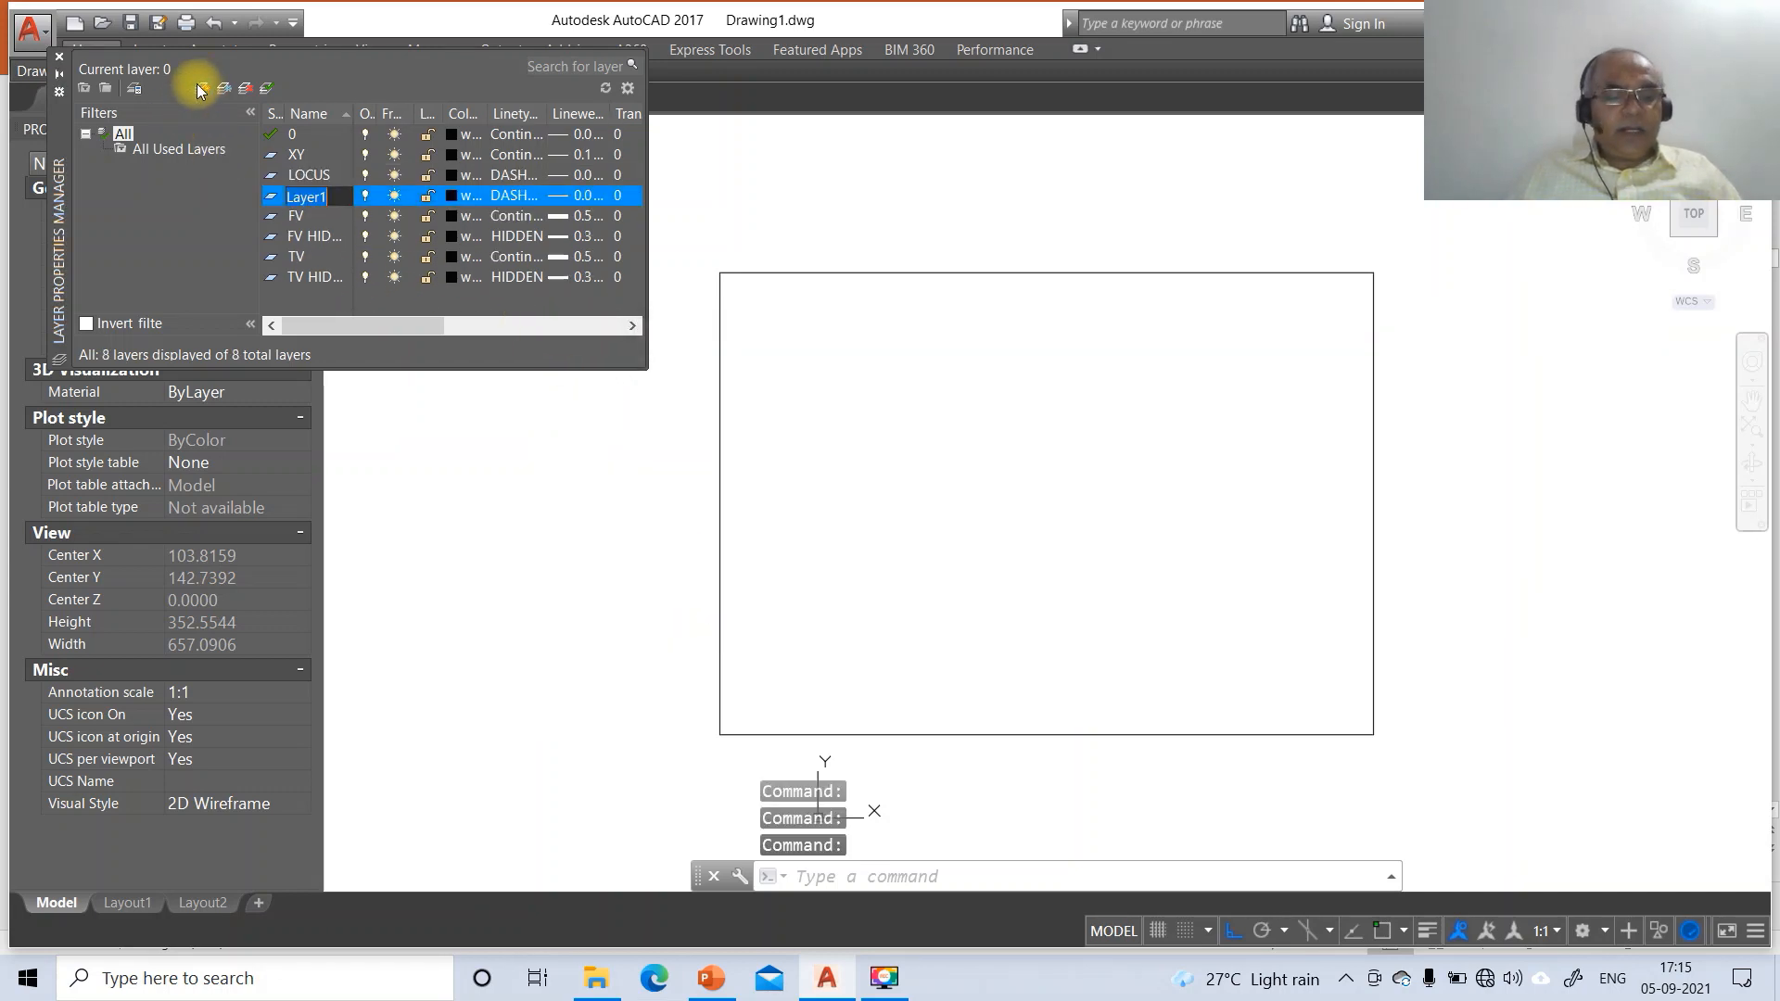
text(AXIS)
key(Return)
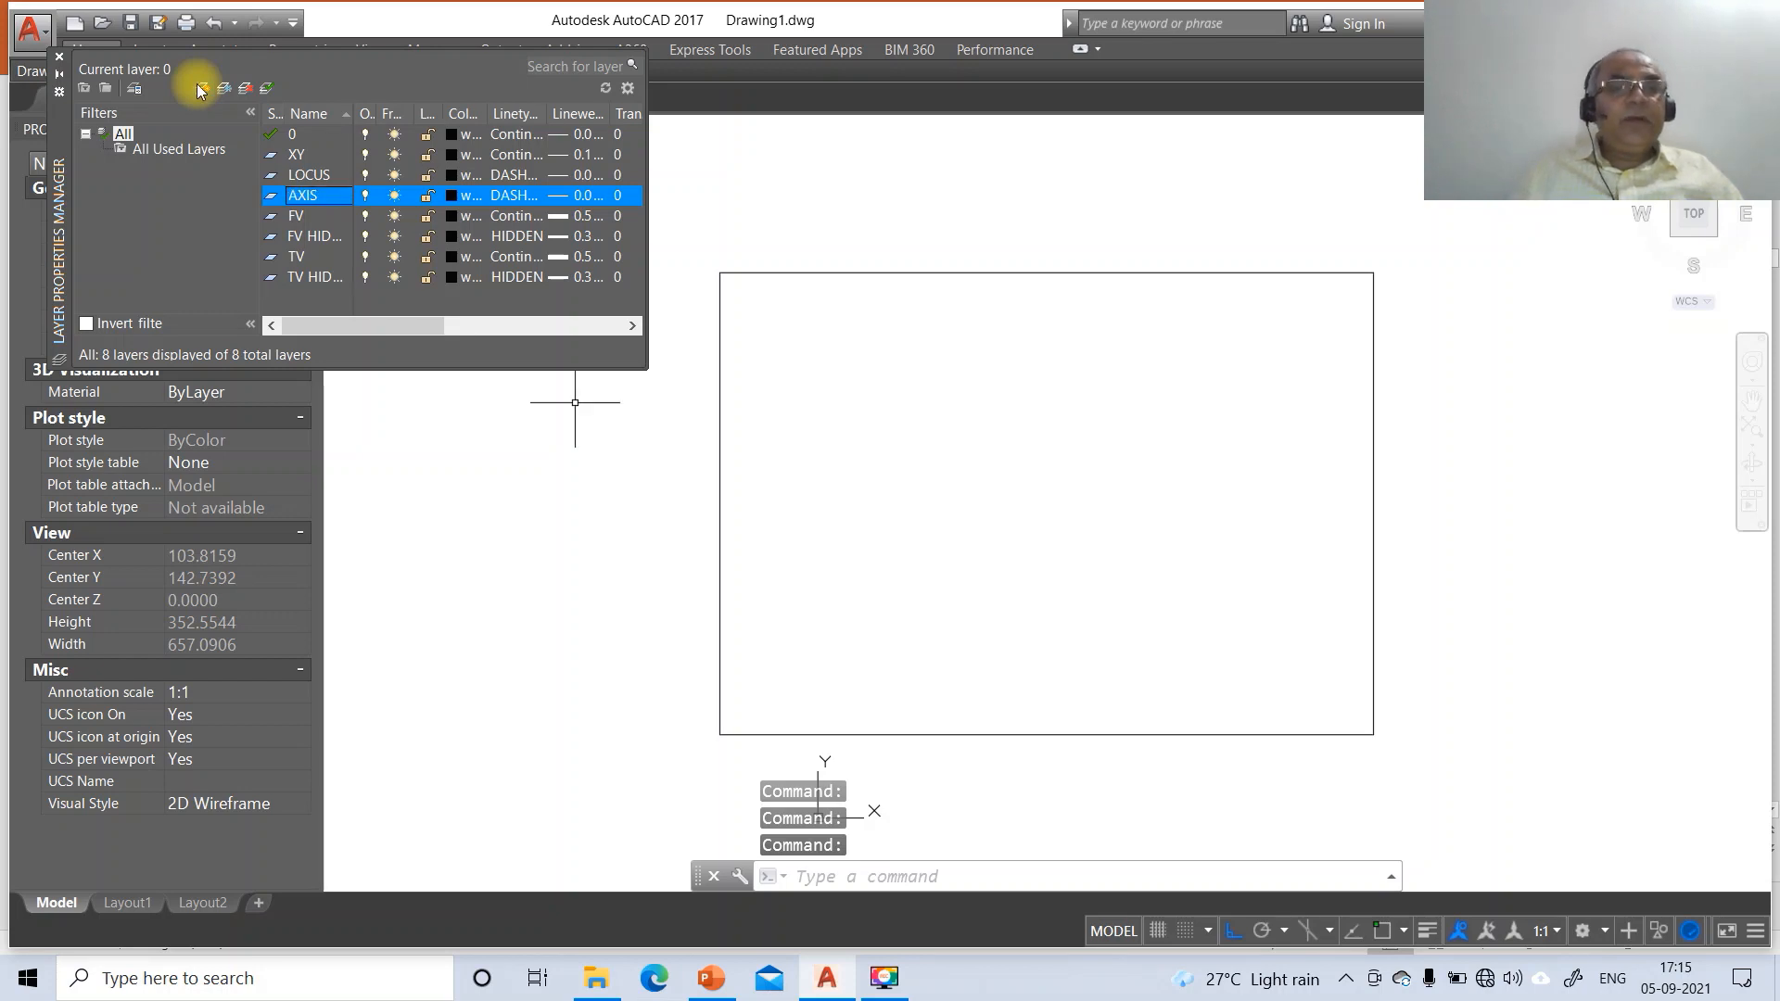
click(506, 196)
click(680, 420)
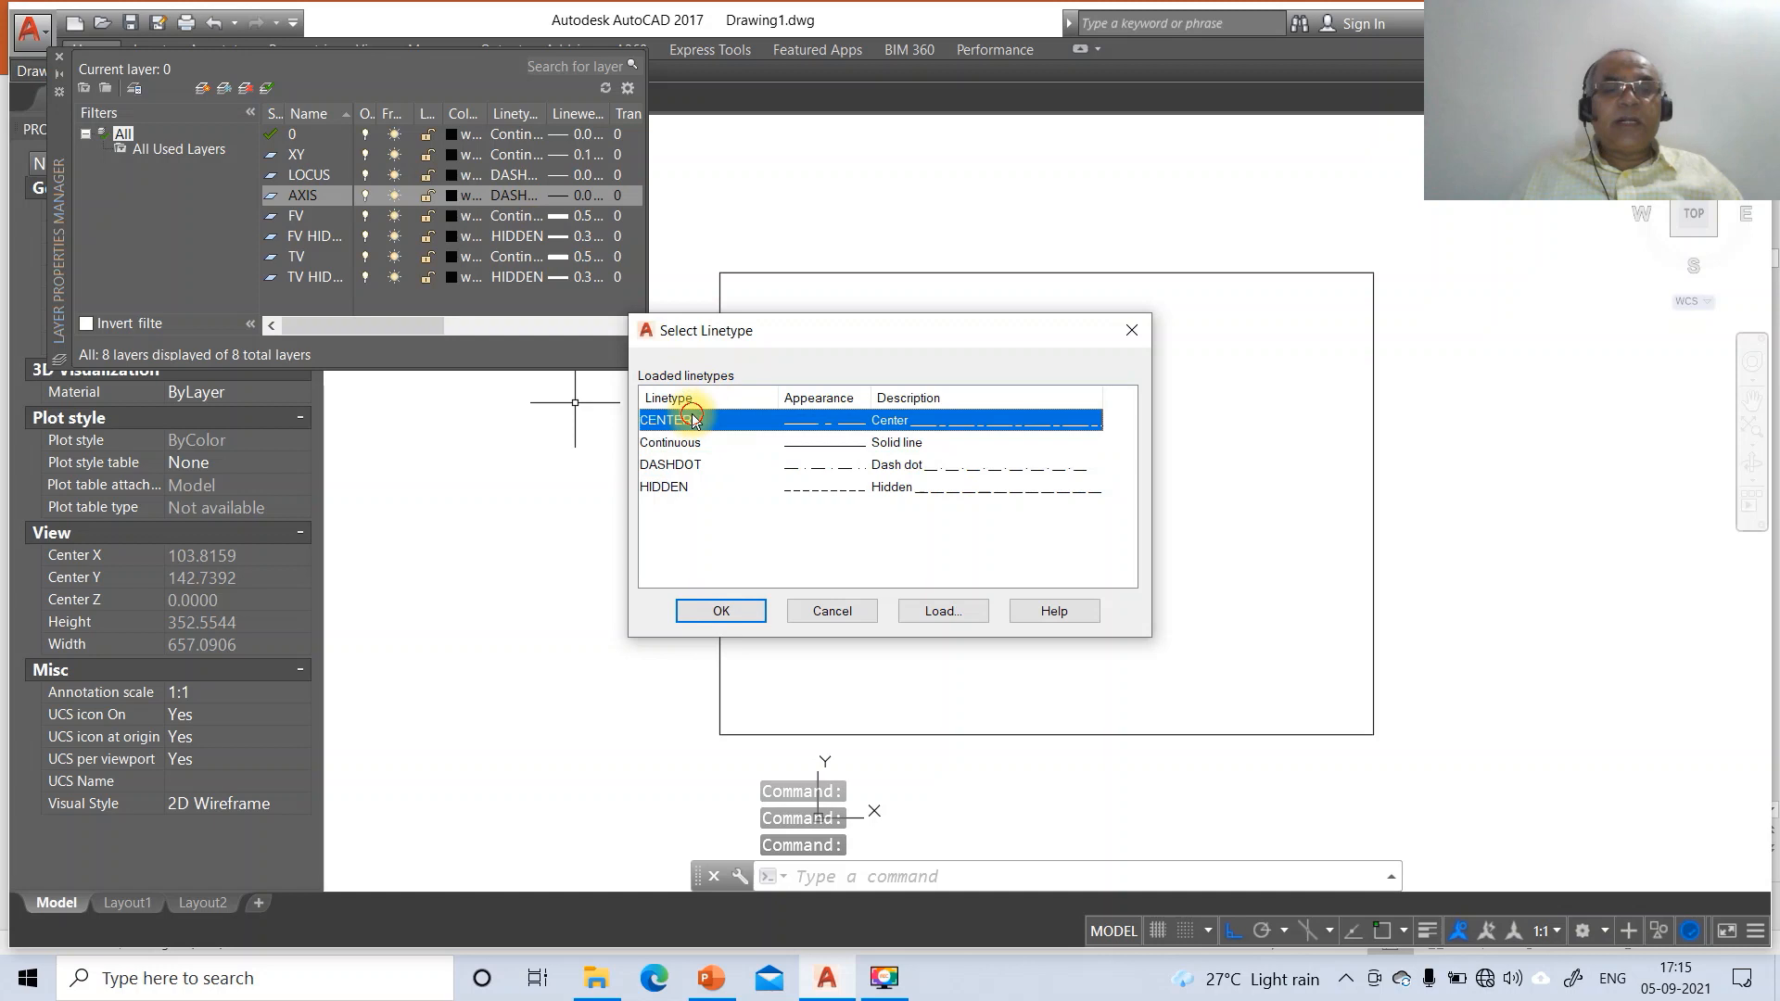
click(715, 610)
Confirm the 0.05 mm lineweight for the AXIS layer and consult the final solution slide in PowerPoint for the view colours
click(584, 195)
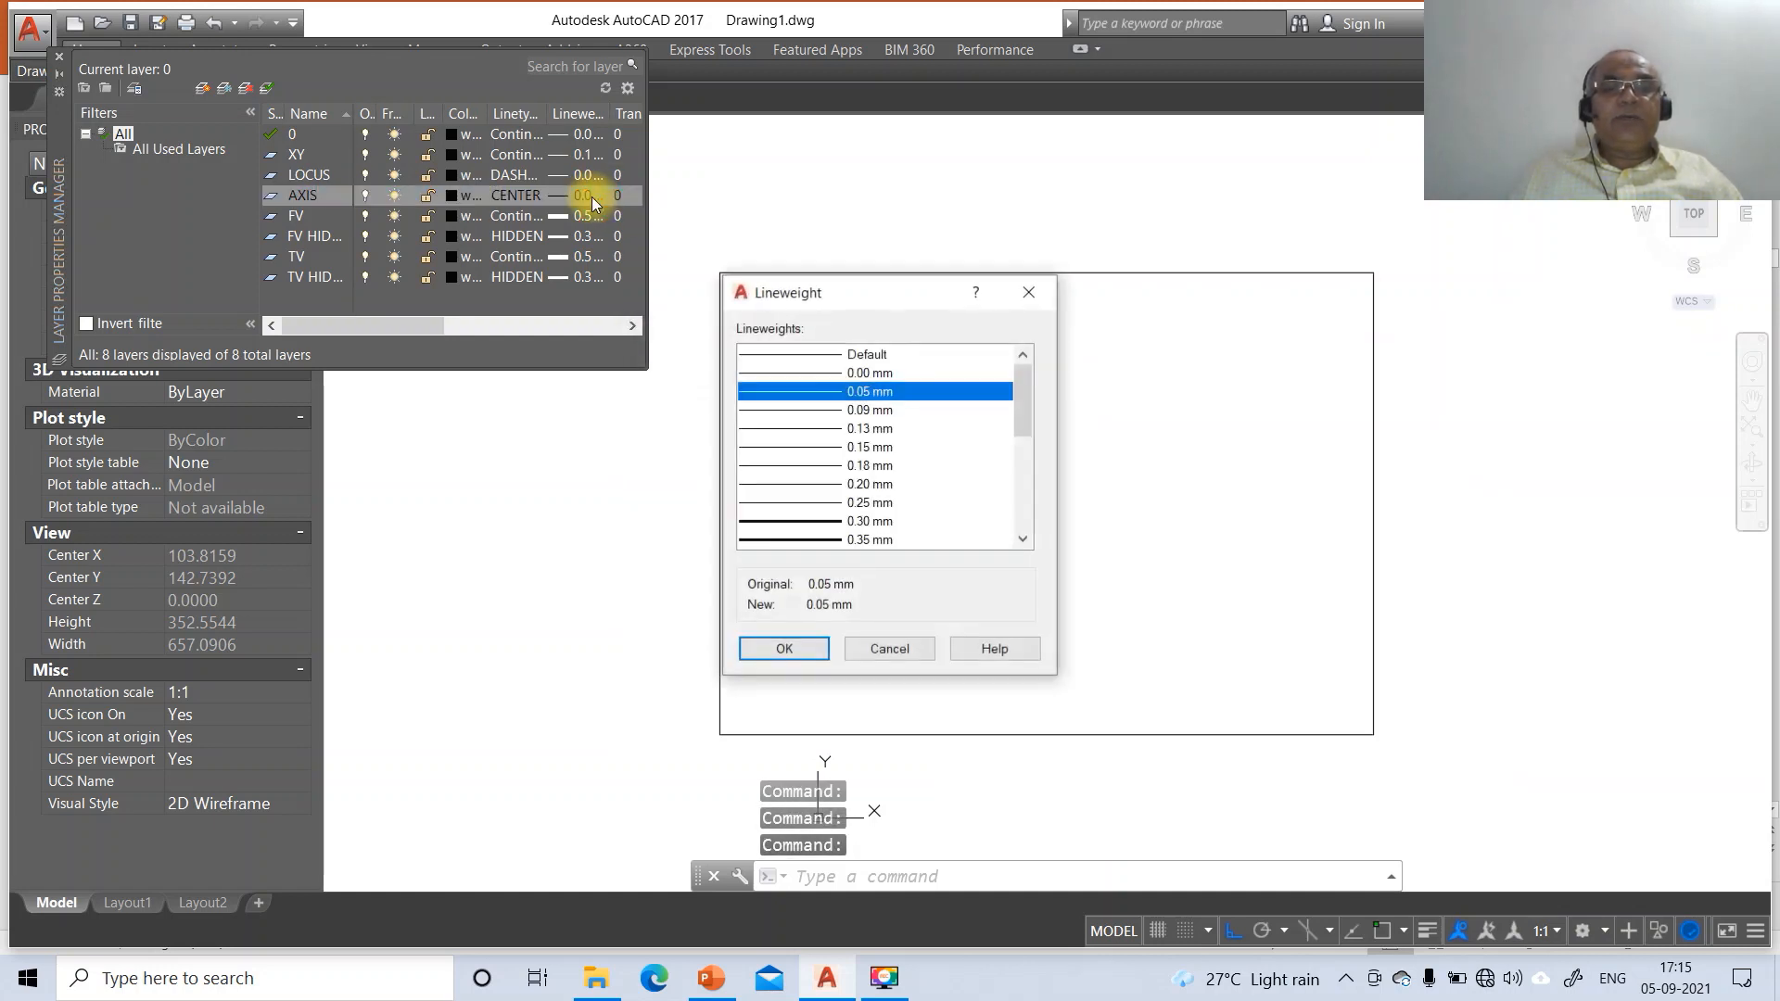
click(755, 649)
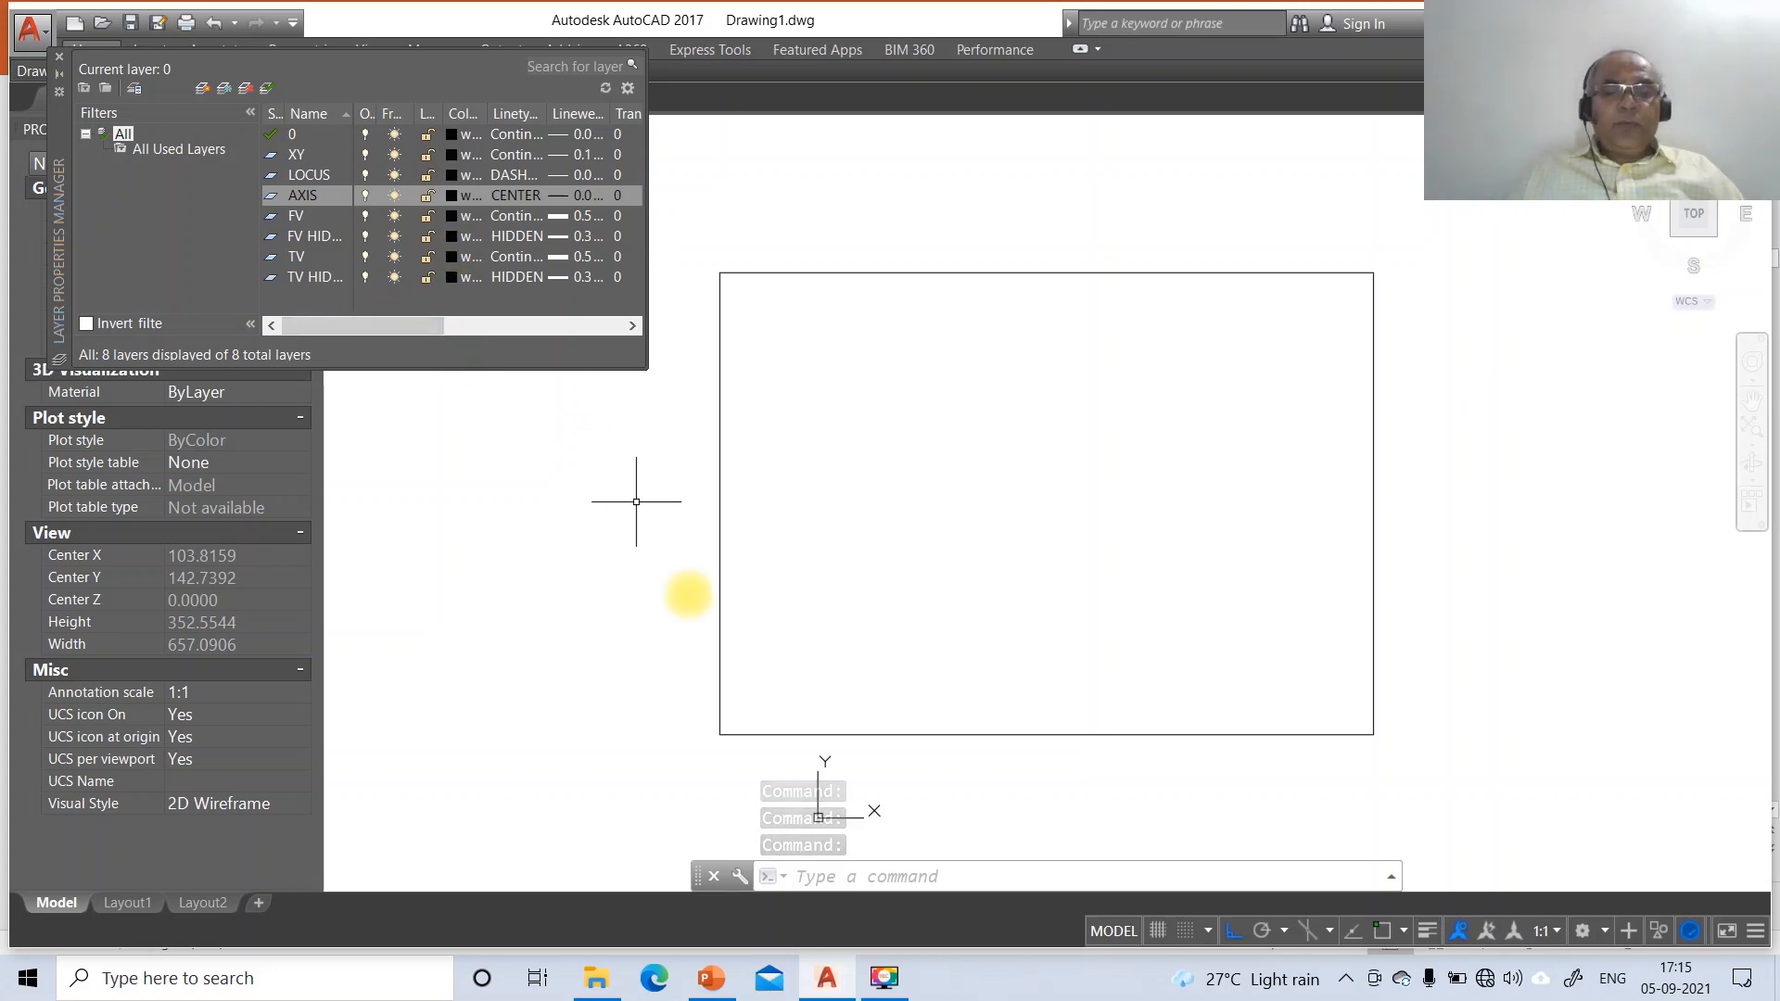
click(711, 981)
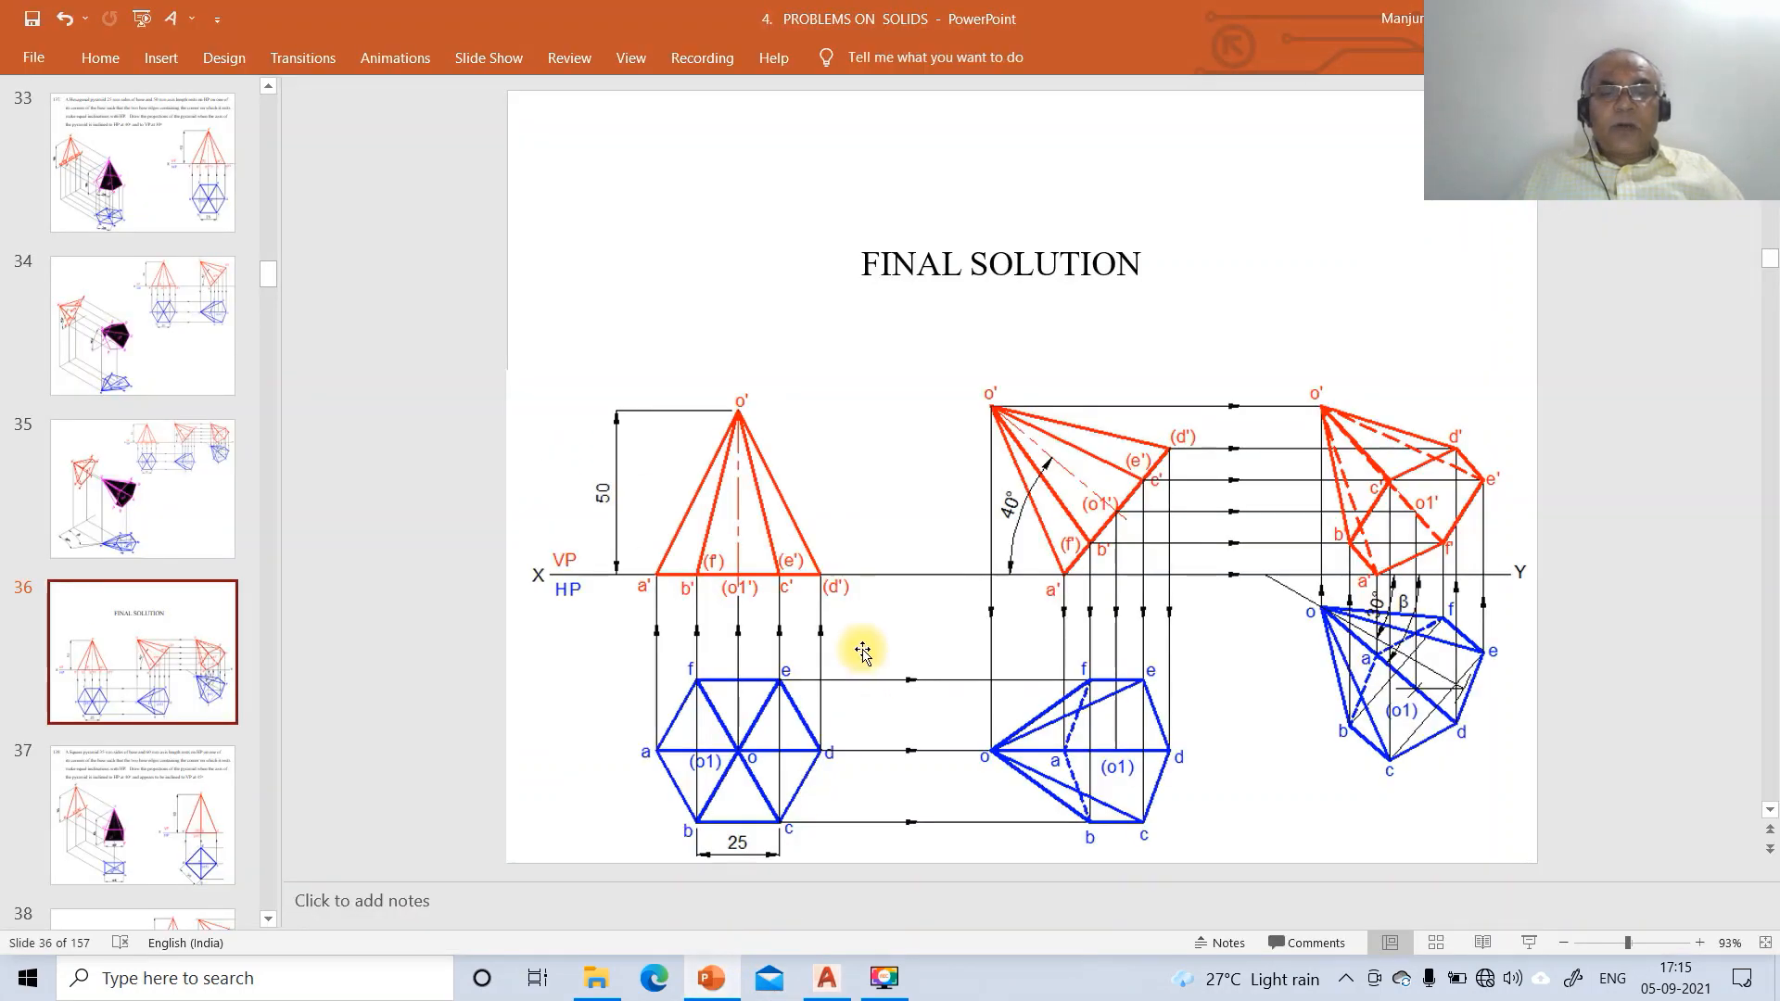
click(830, 979)
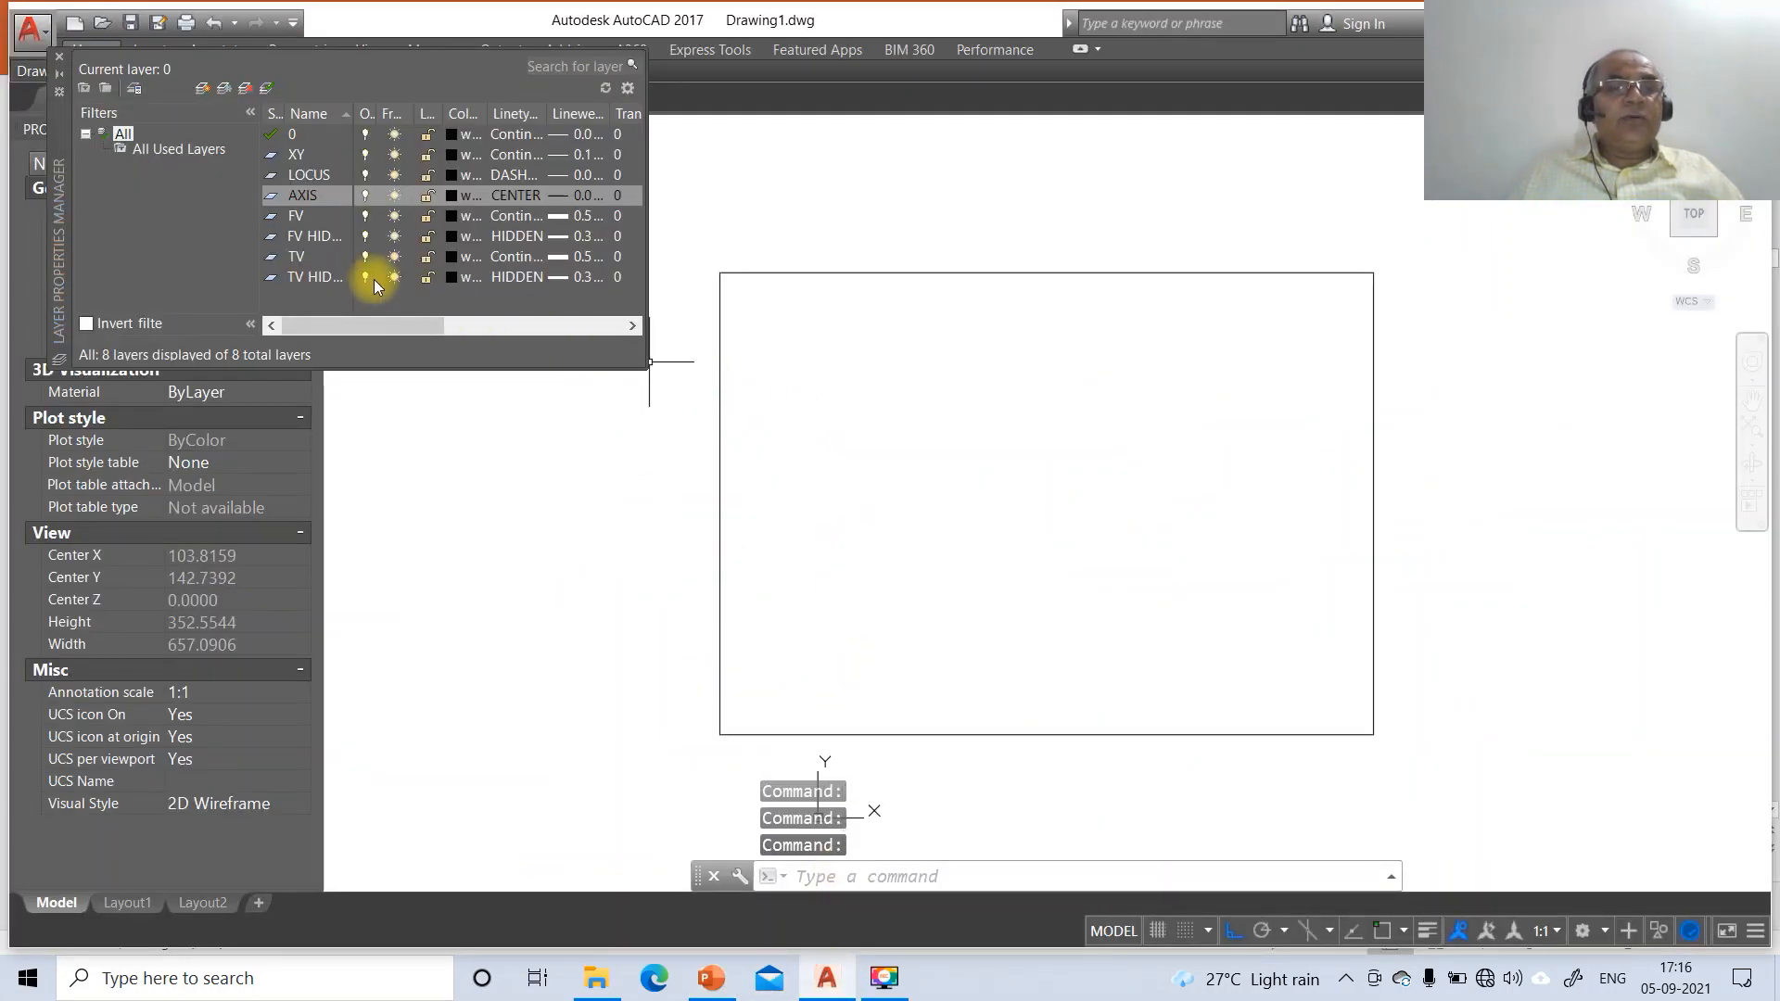
Set the colour of the TV HIDDEN and TV layers to blue
click(453, 277)
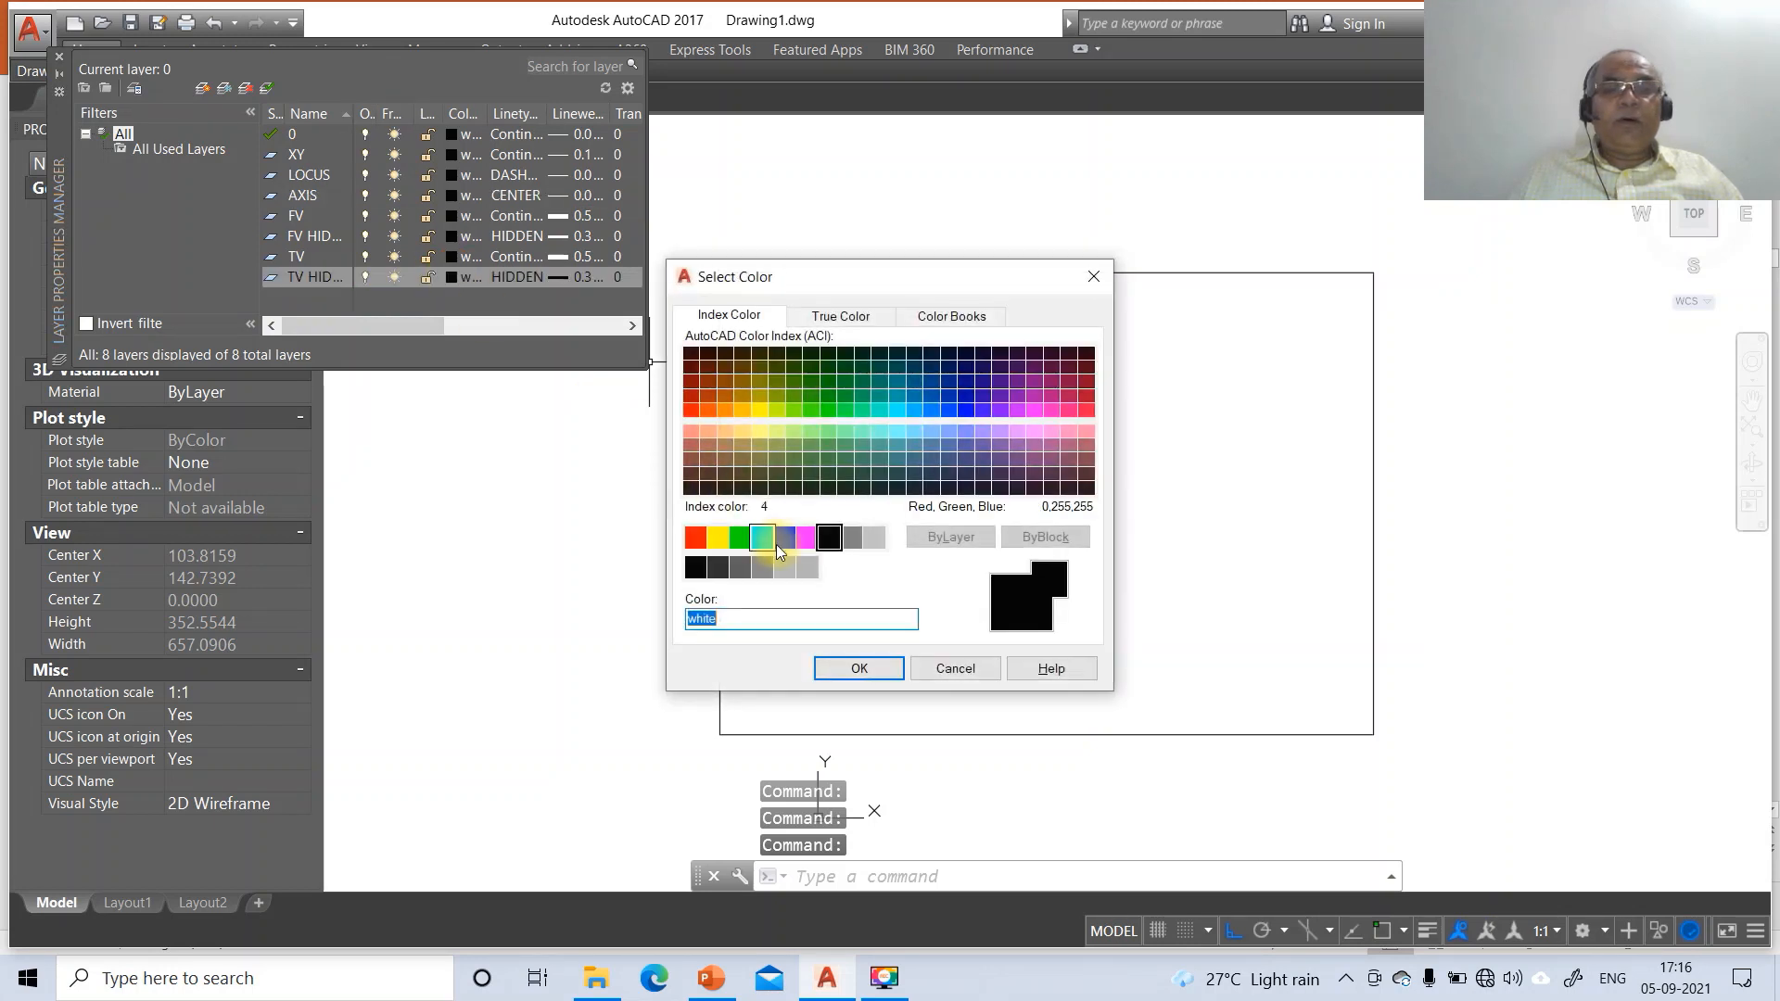
click(783, 540)
click(839, 668)
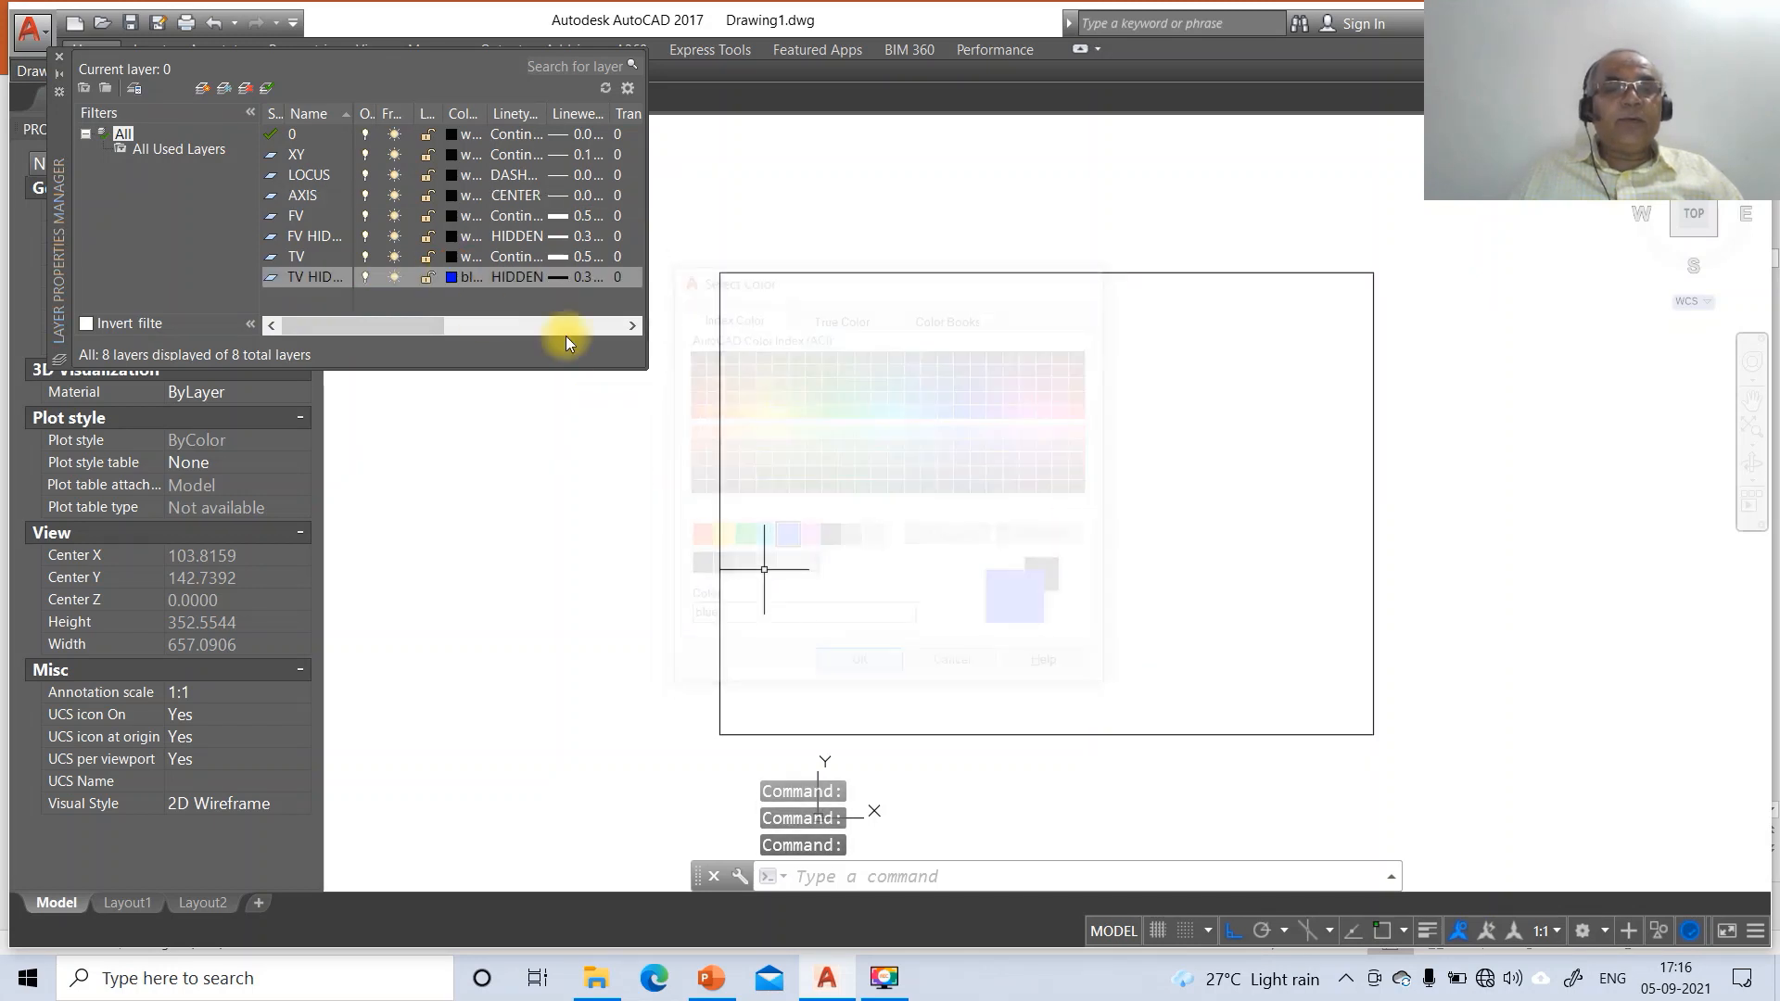
click(452, 257)
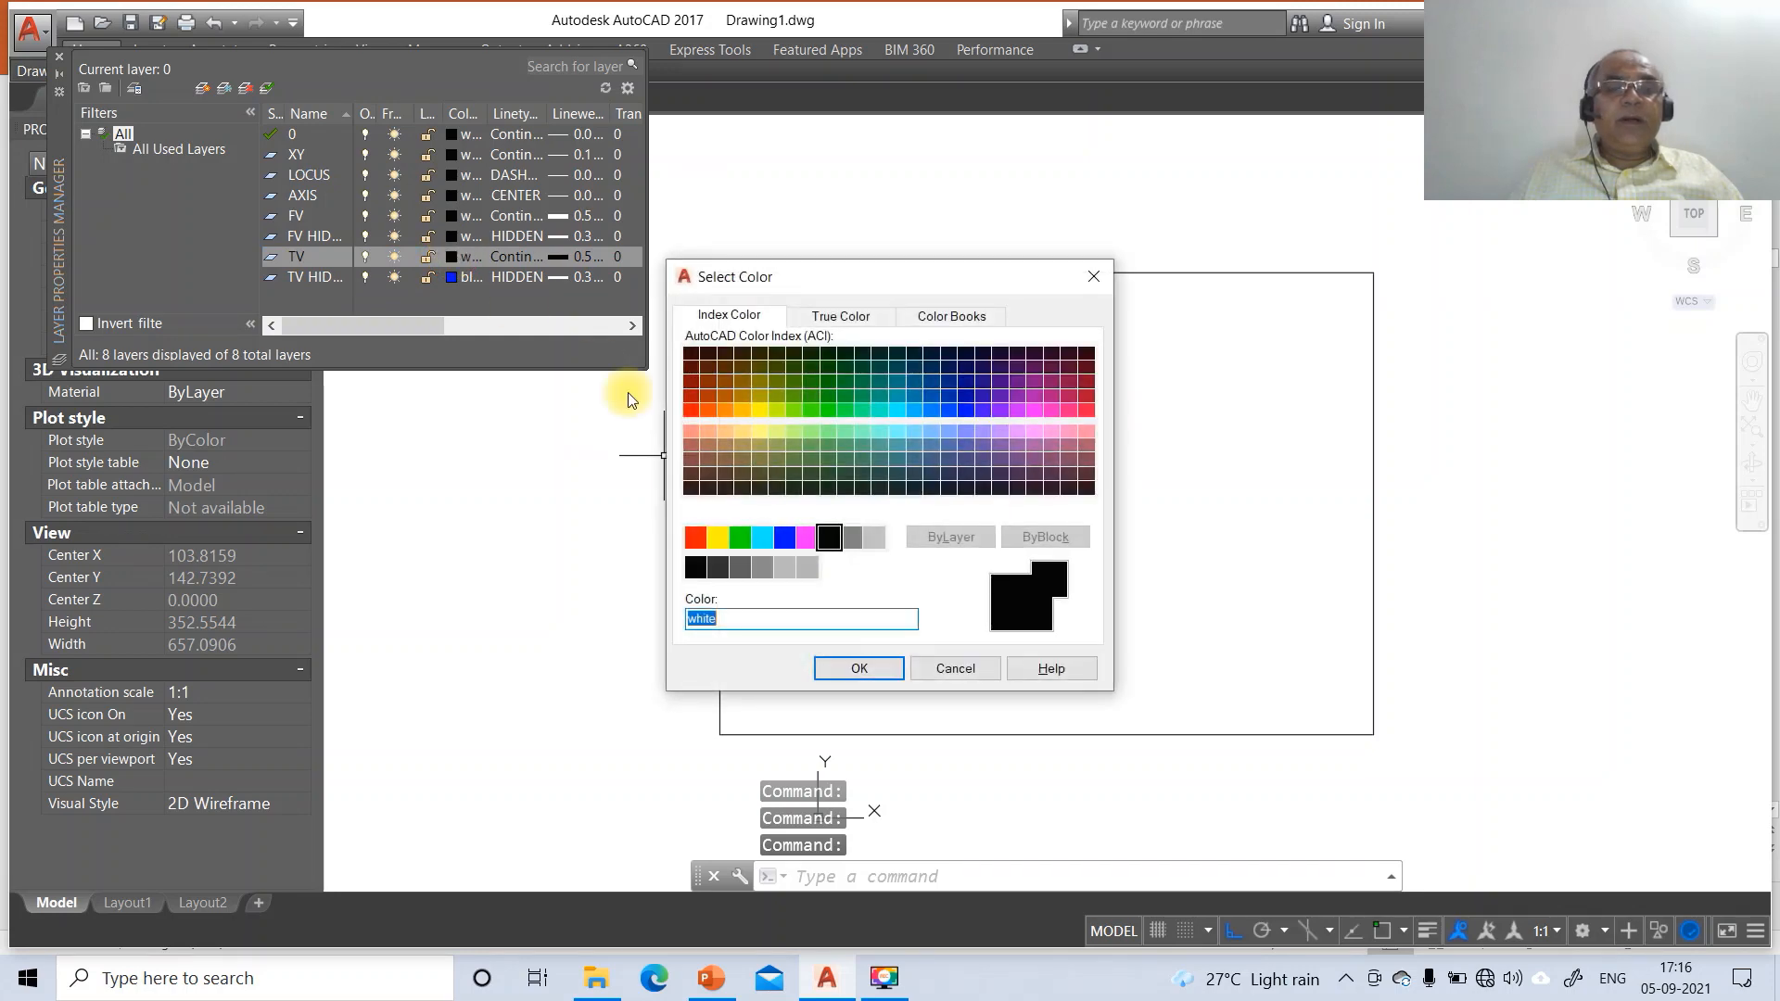
click(784, 537)
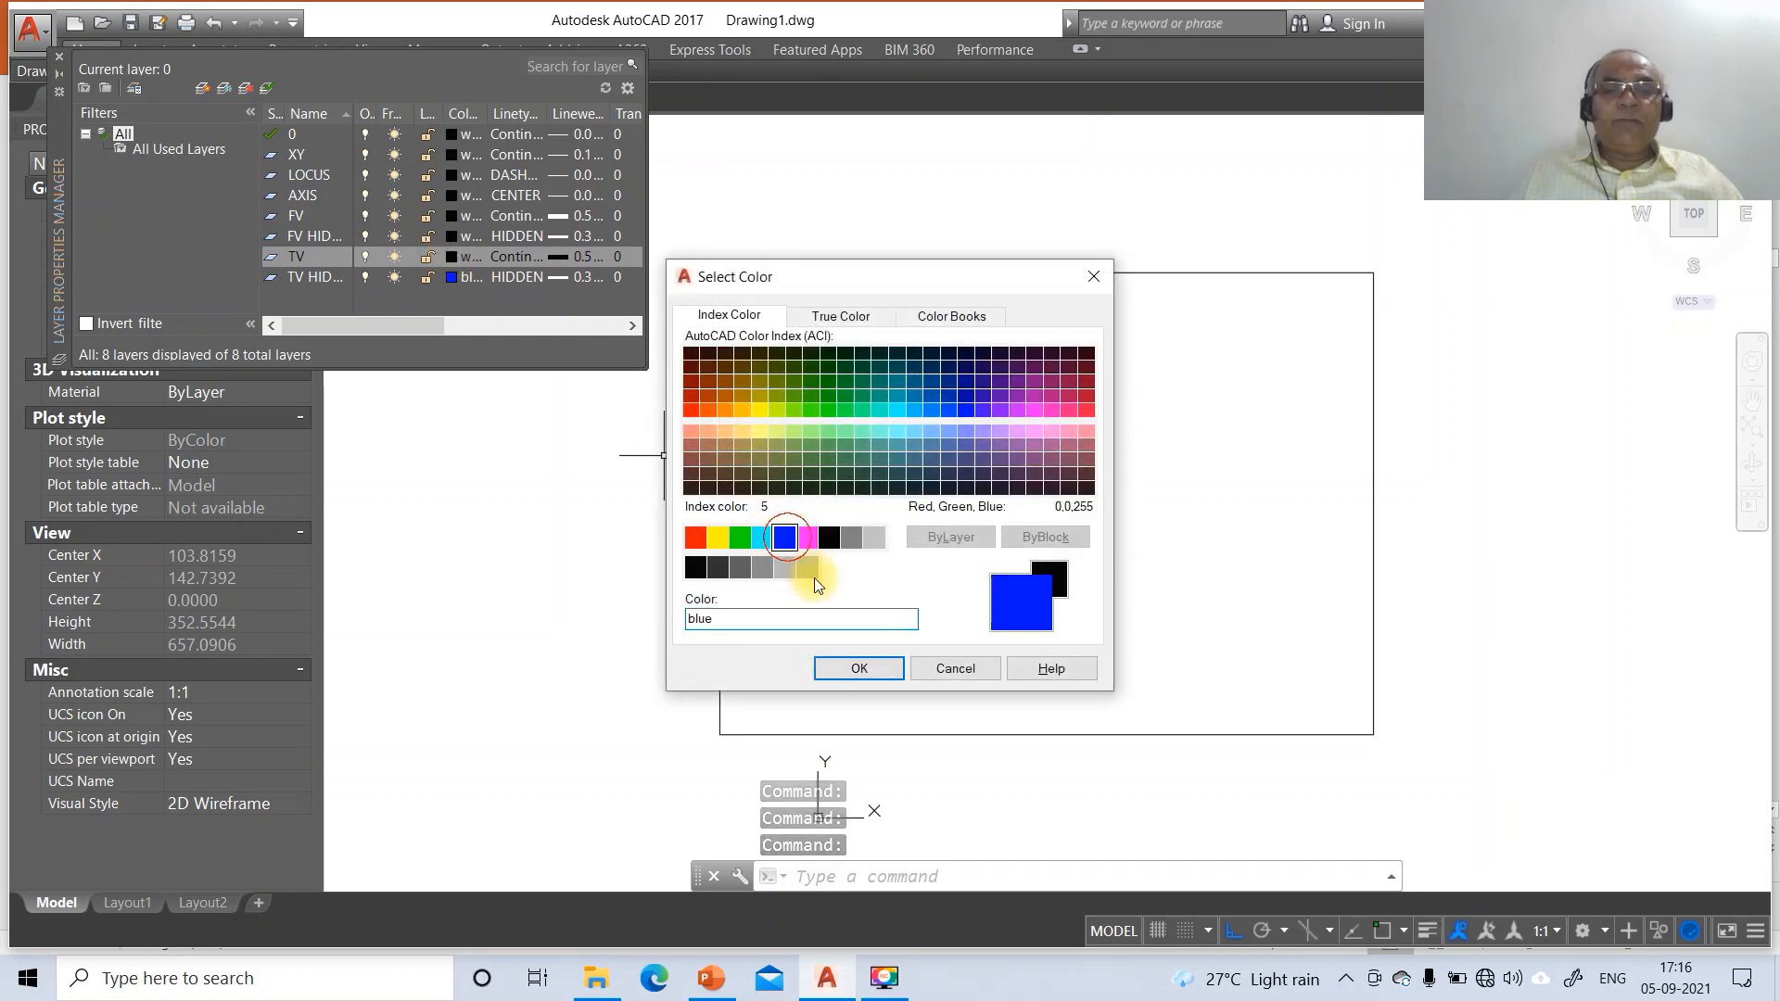
click(846, 668)
Set the colour of the FV HIDDEN and FV layers to red
click(470, 242)
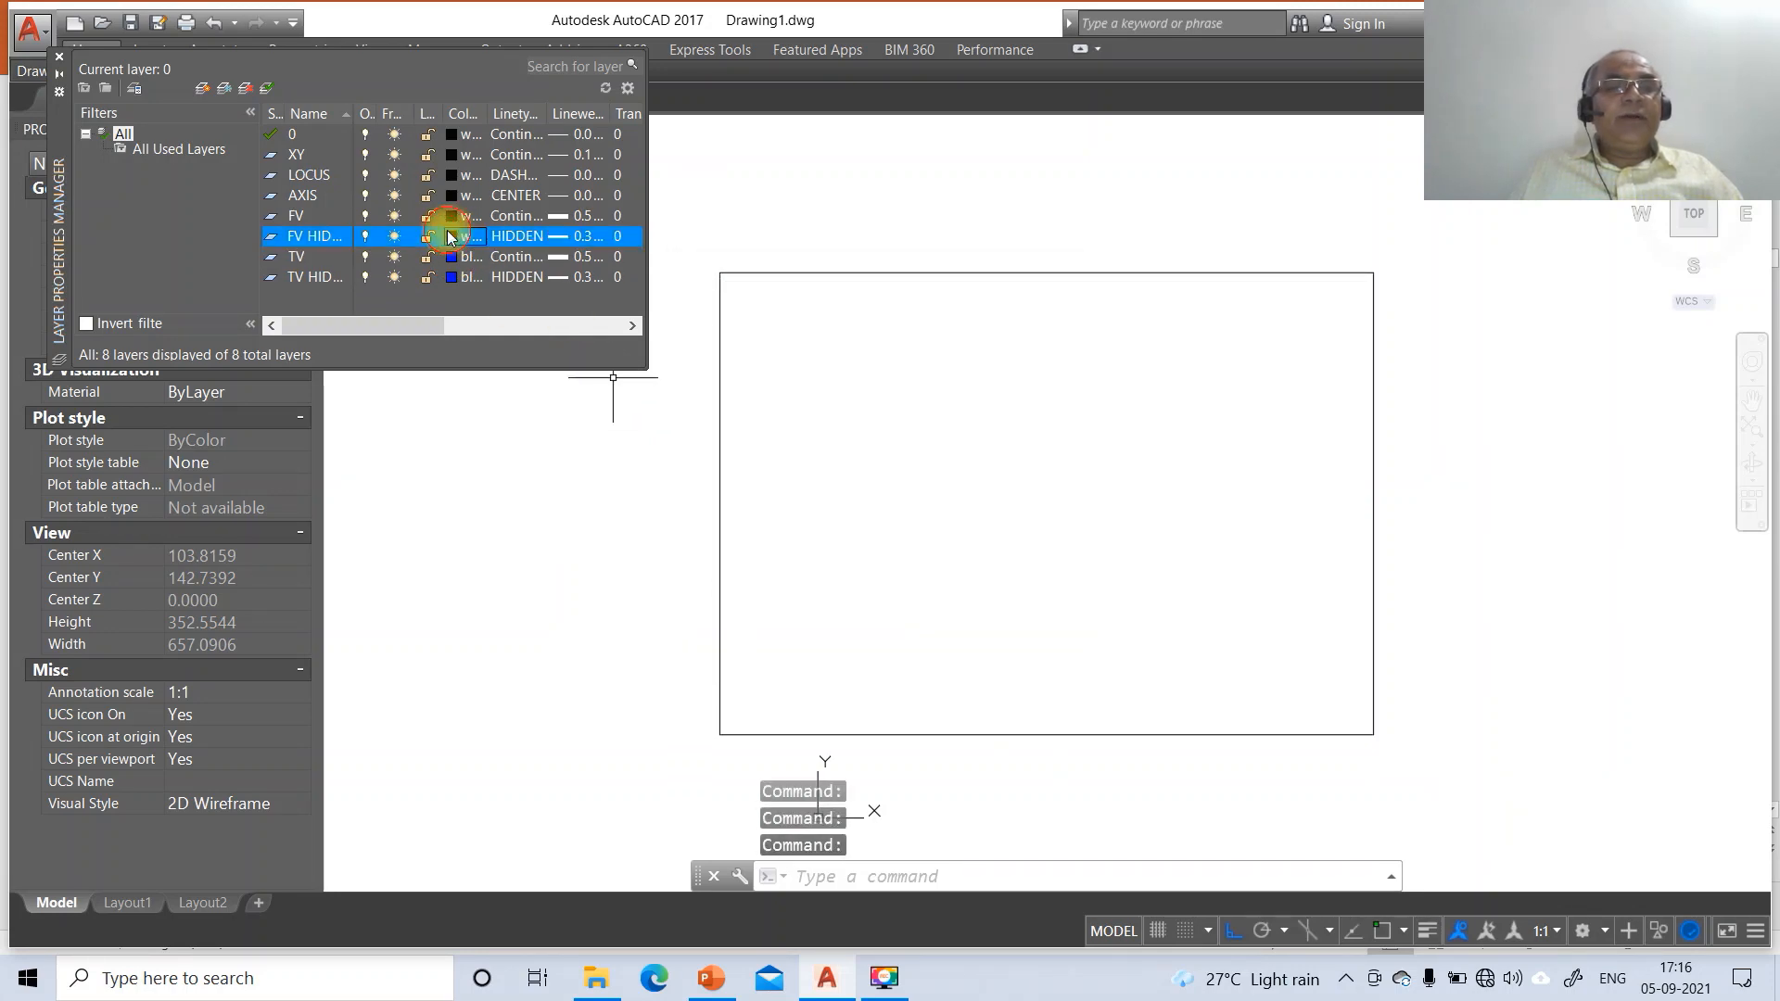
click(695, 538)
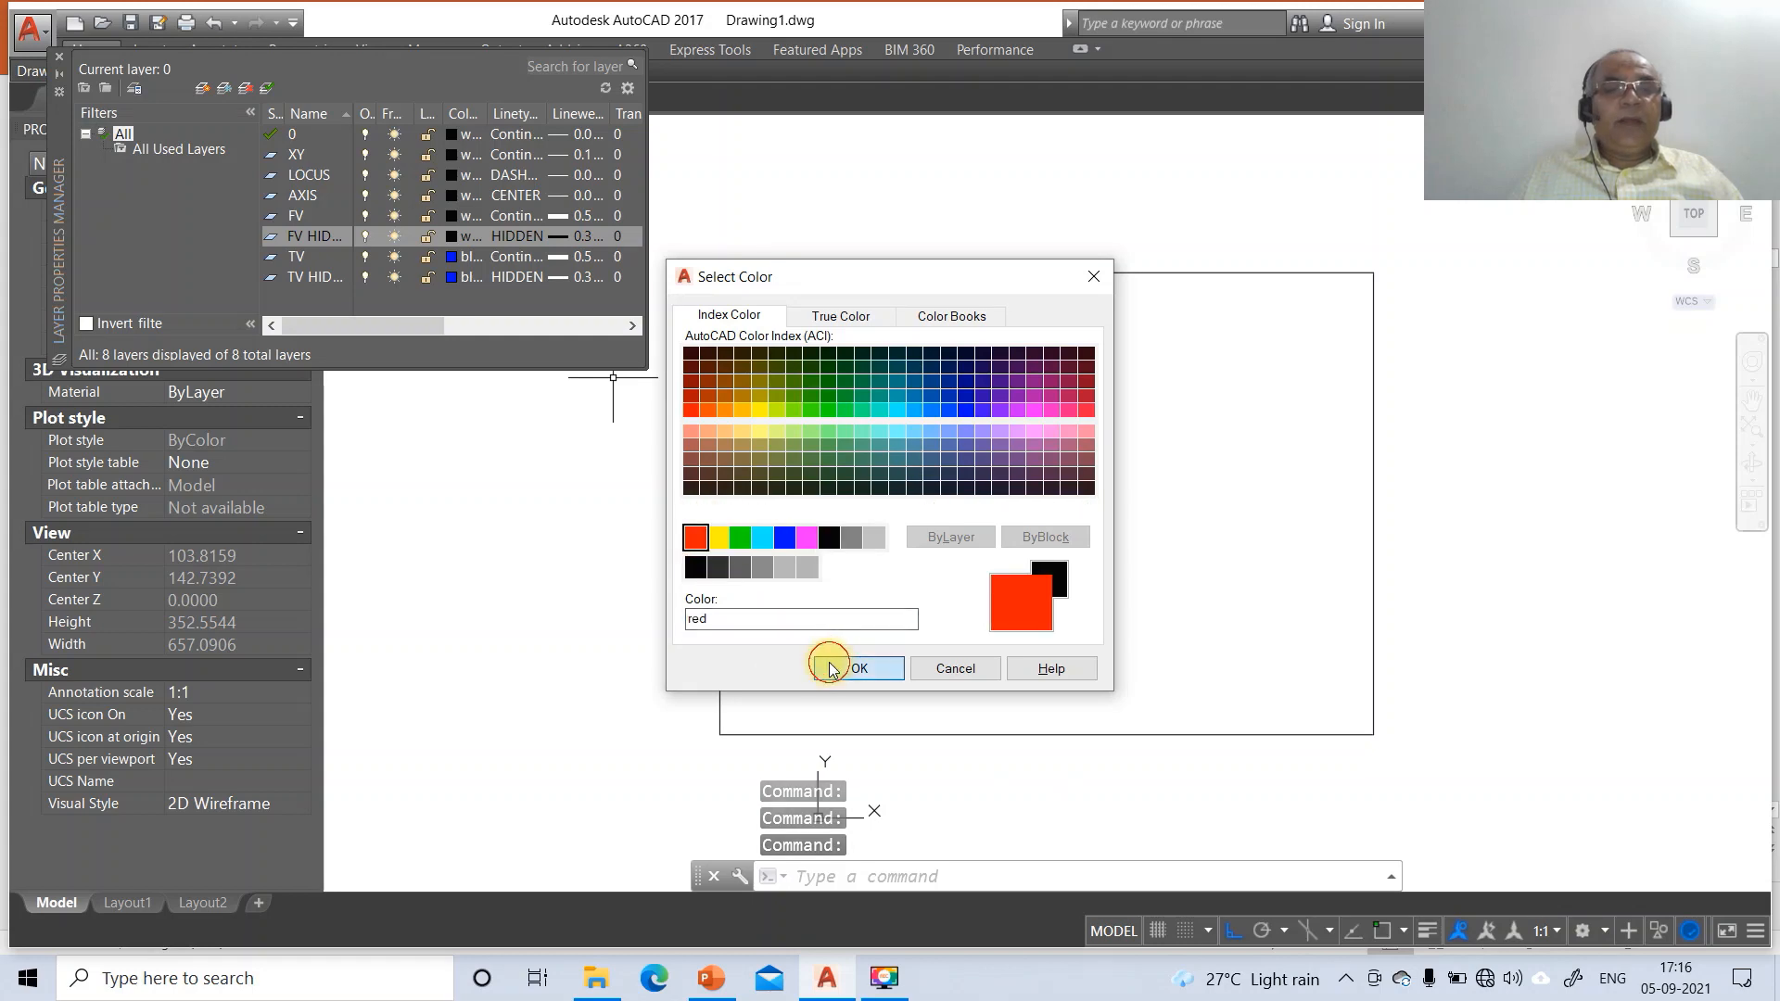
click(823, 668)
click(458, 214)
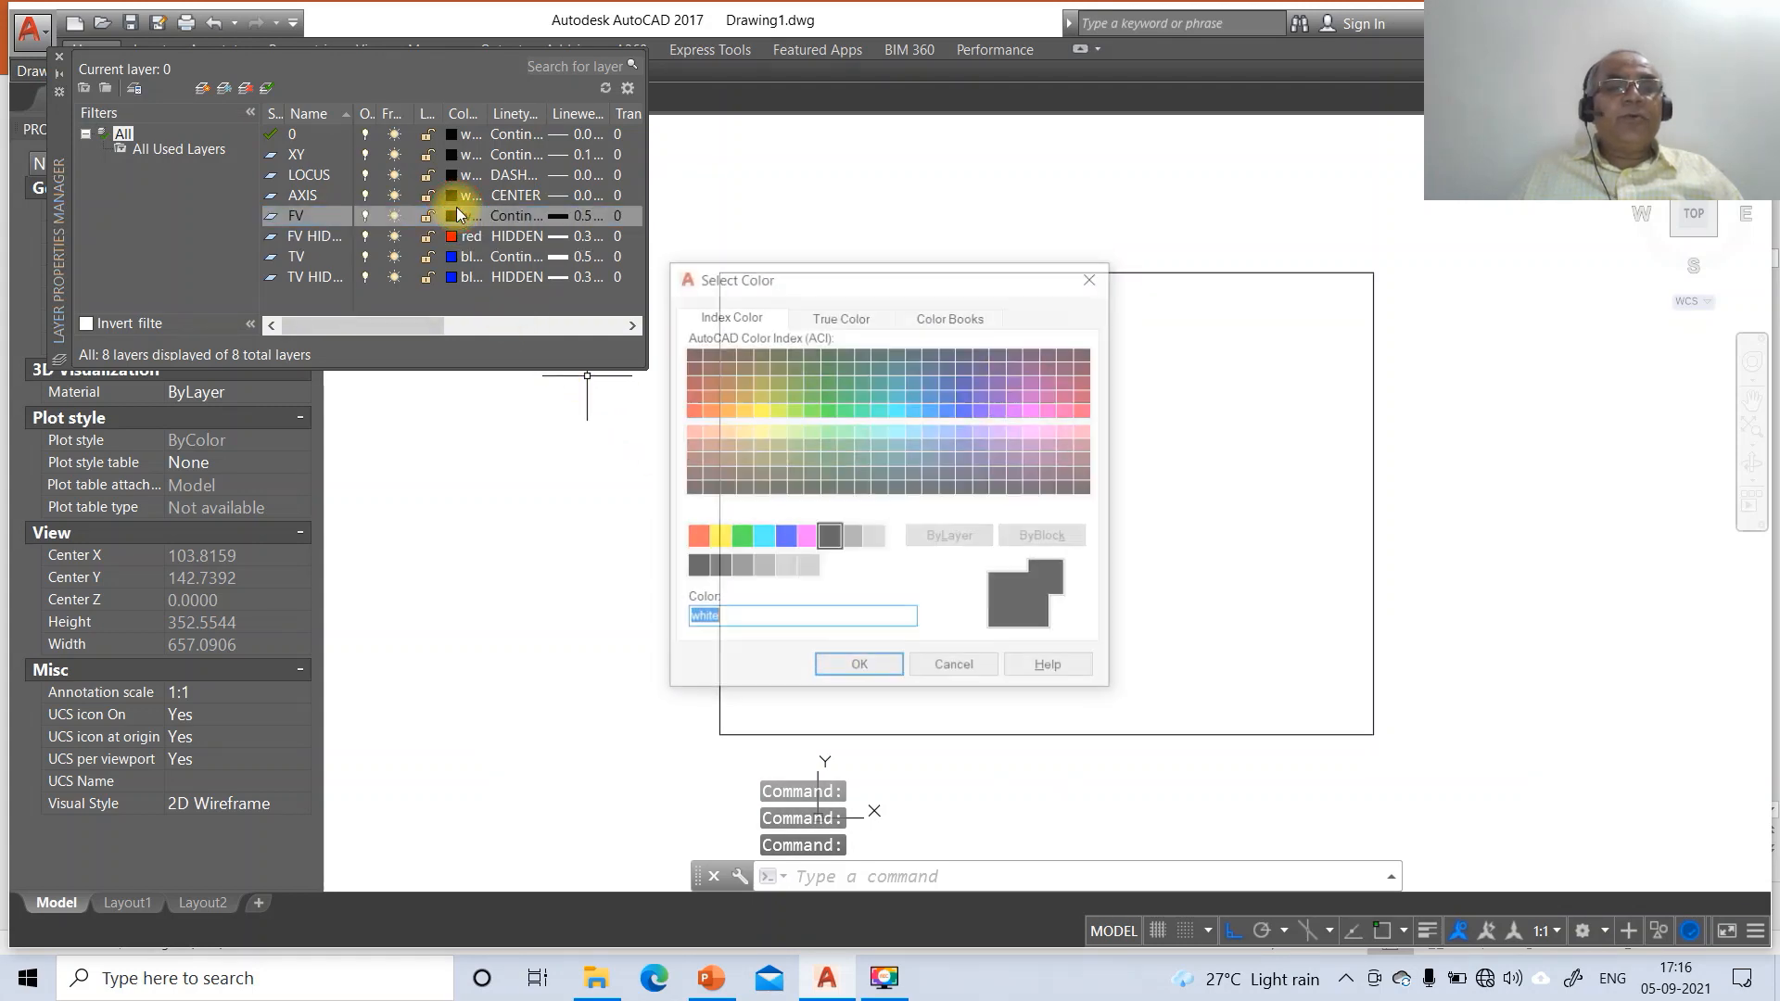
click(696, 537)
click(825, 667)
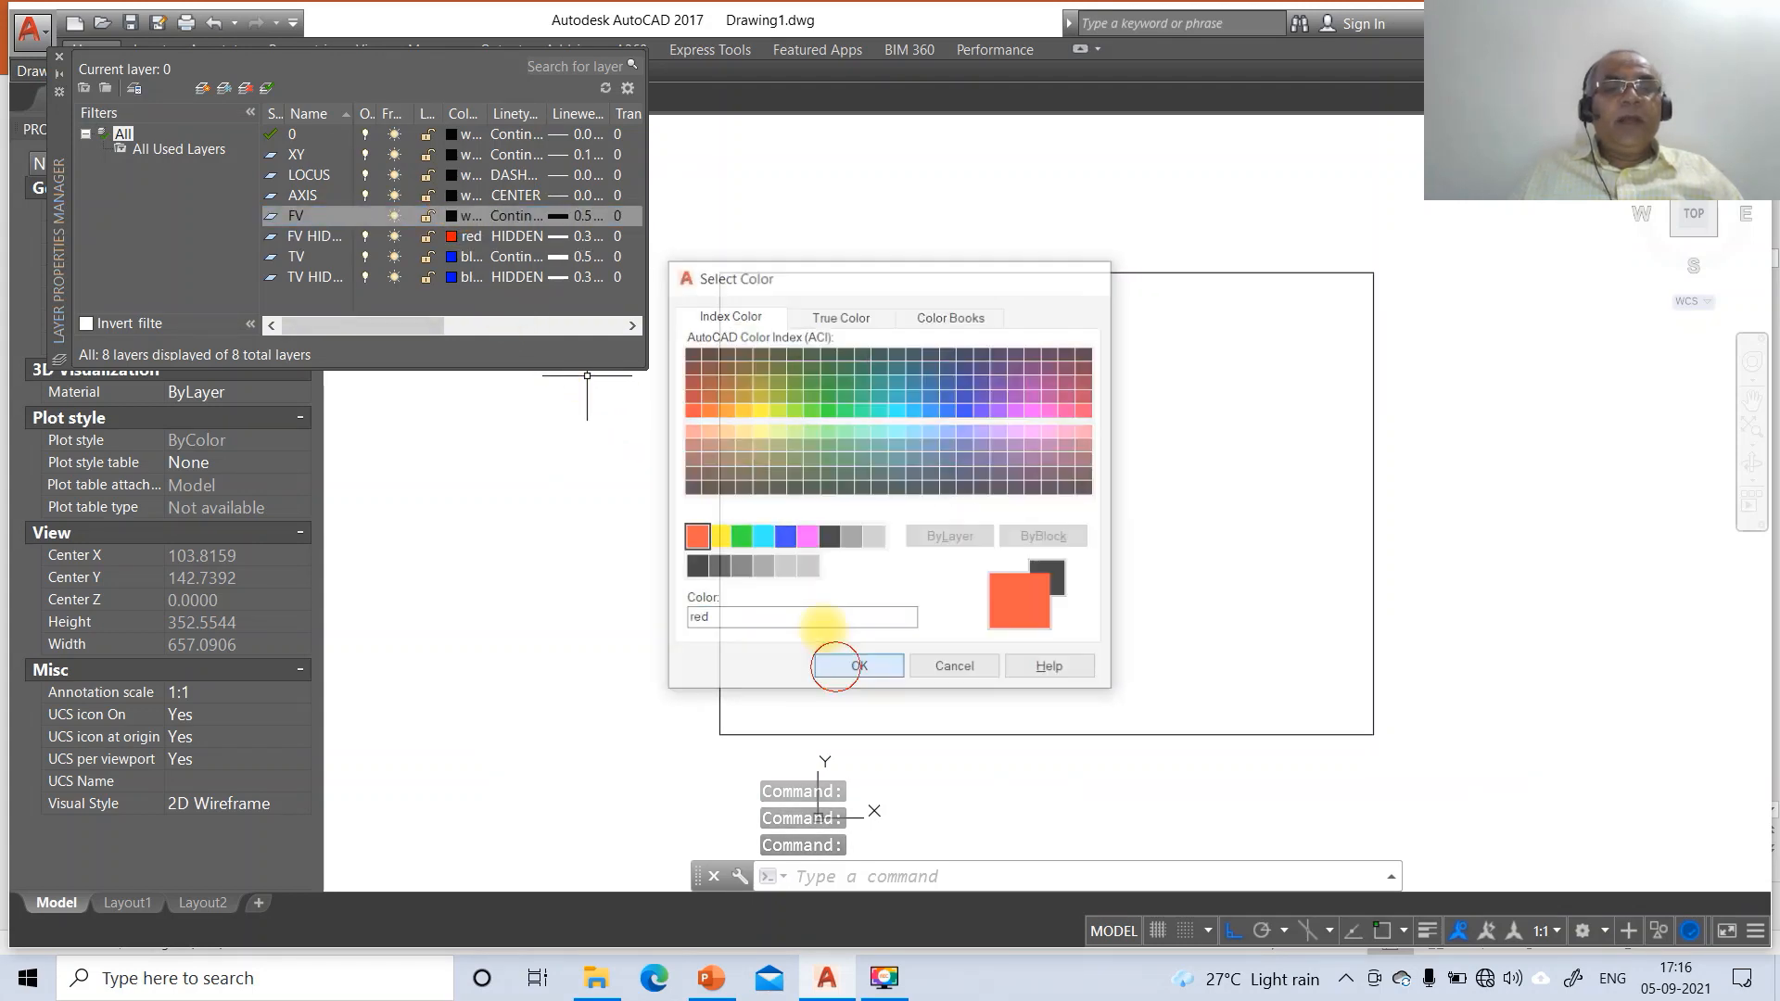
Set the colour of the AXIS layer to magenta and close the layer manager
click(453, 195)
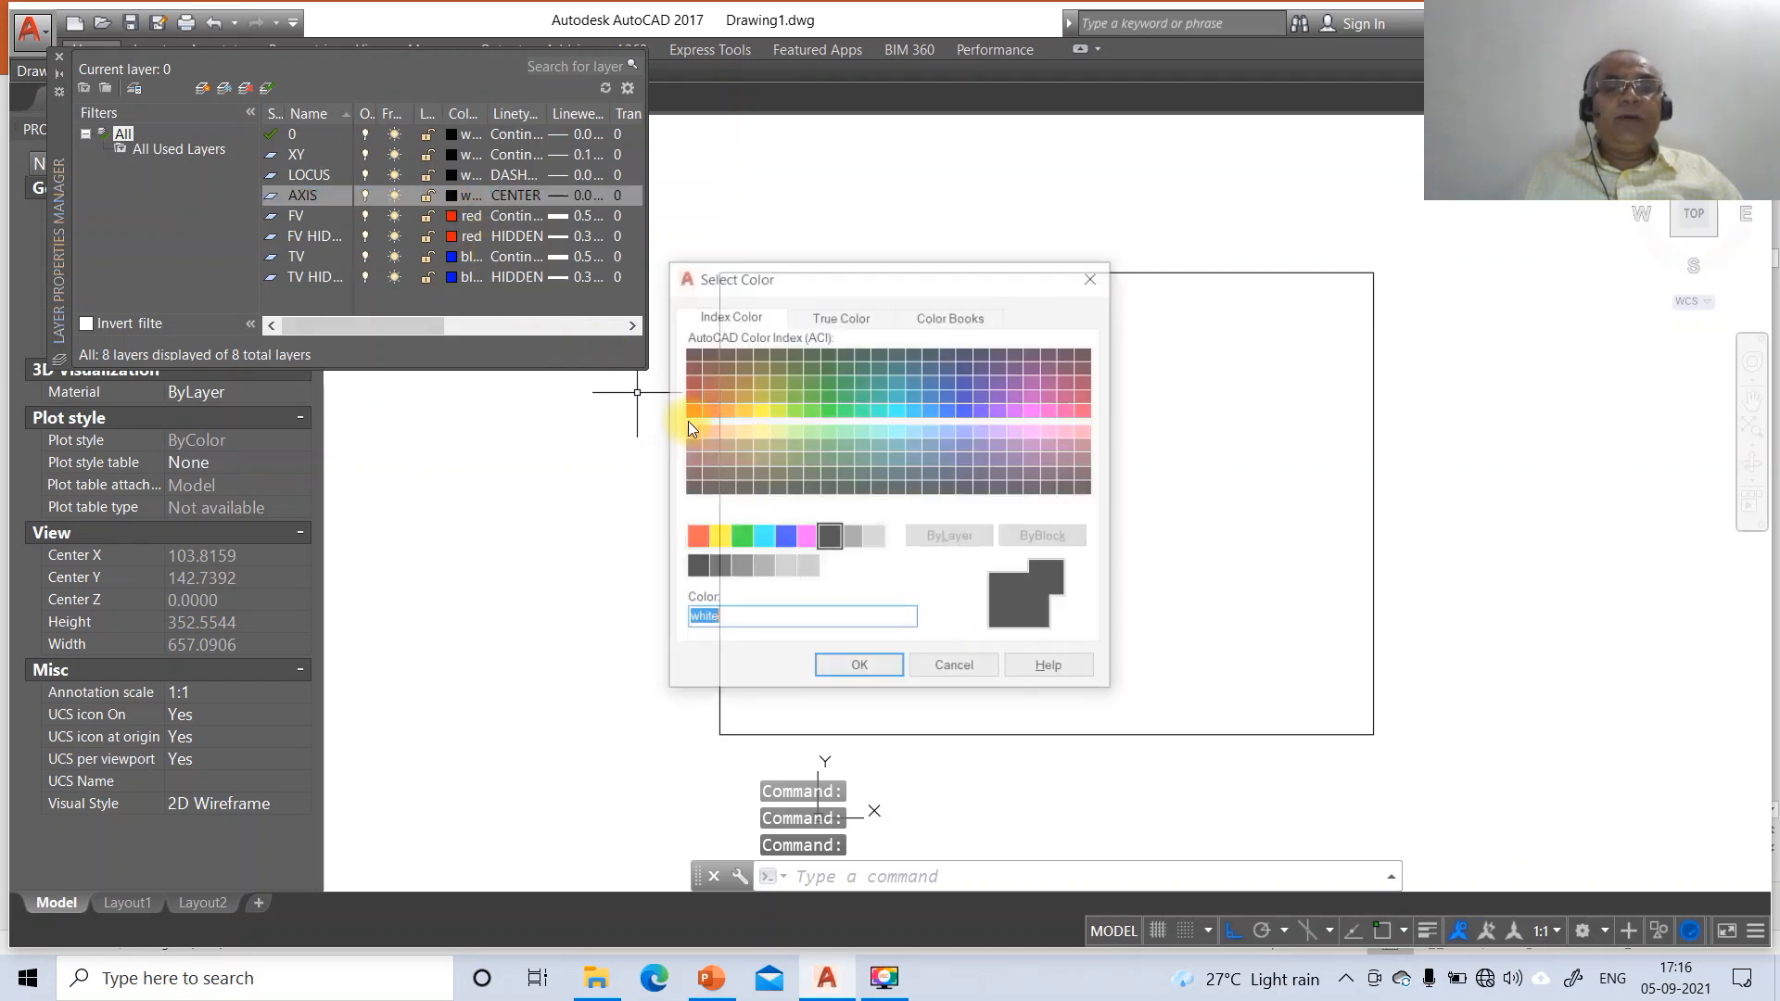
click(807, 537)
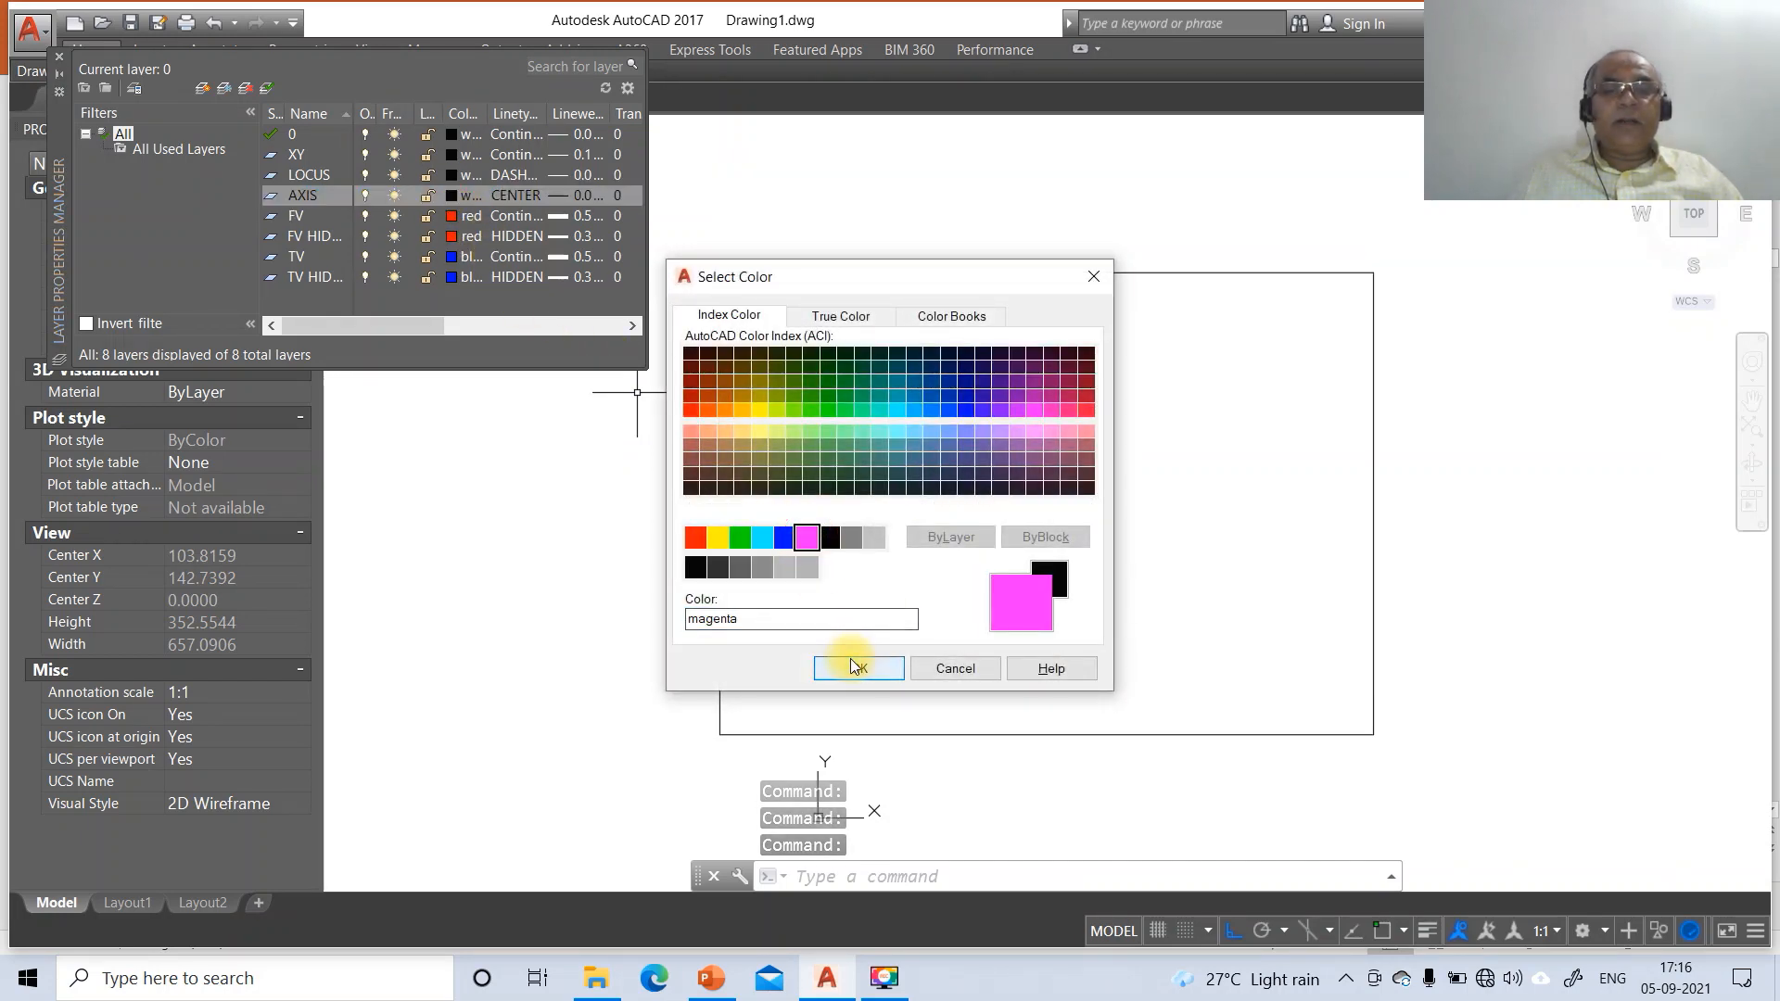
click(846, 660)
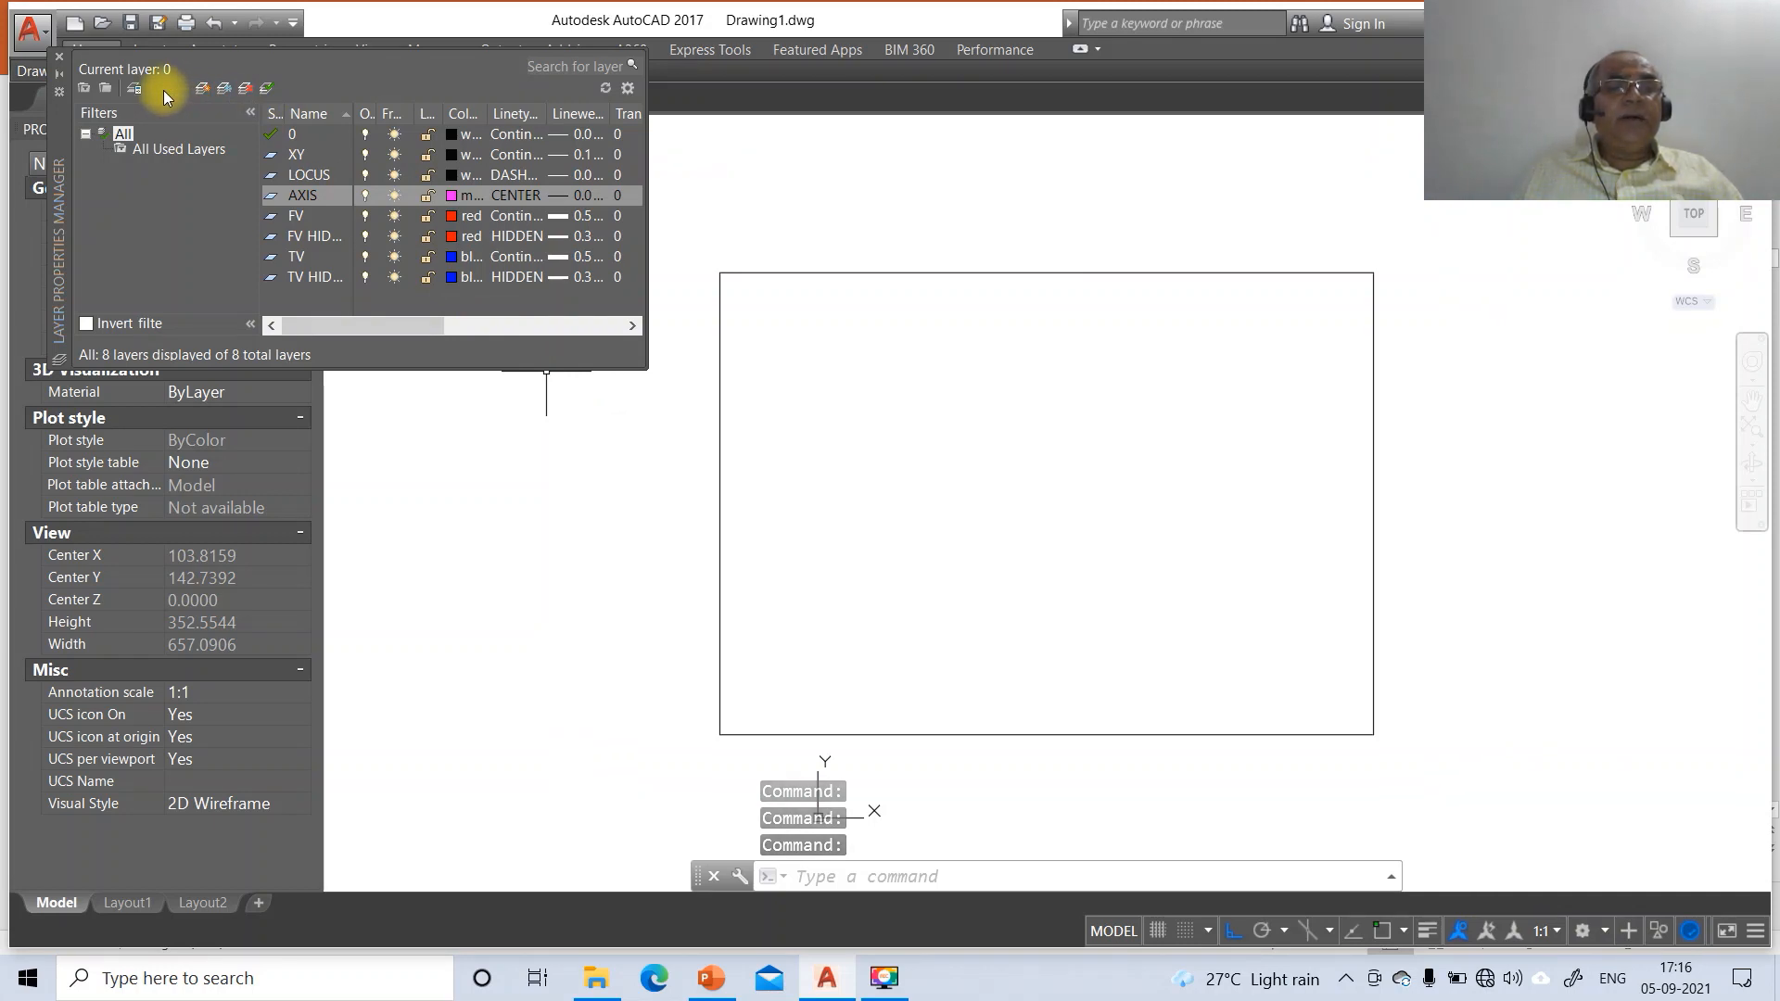
click(58, 62)
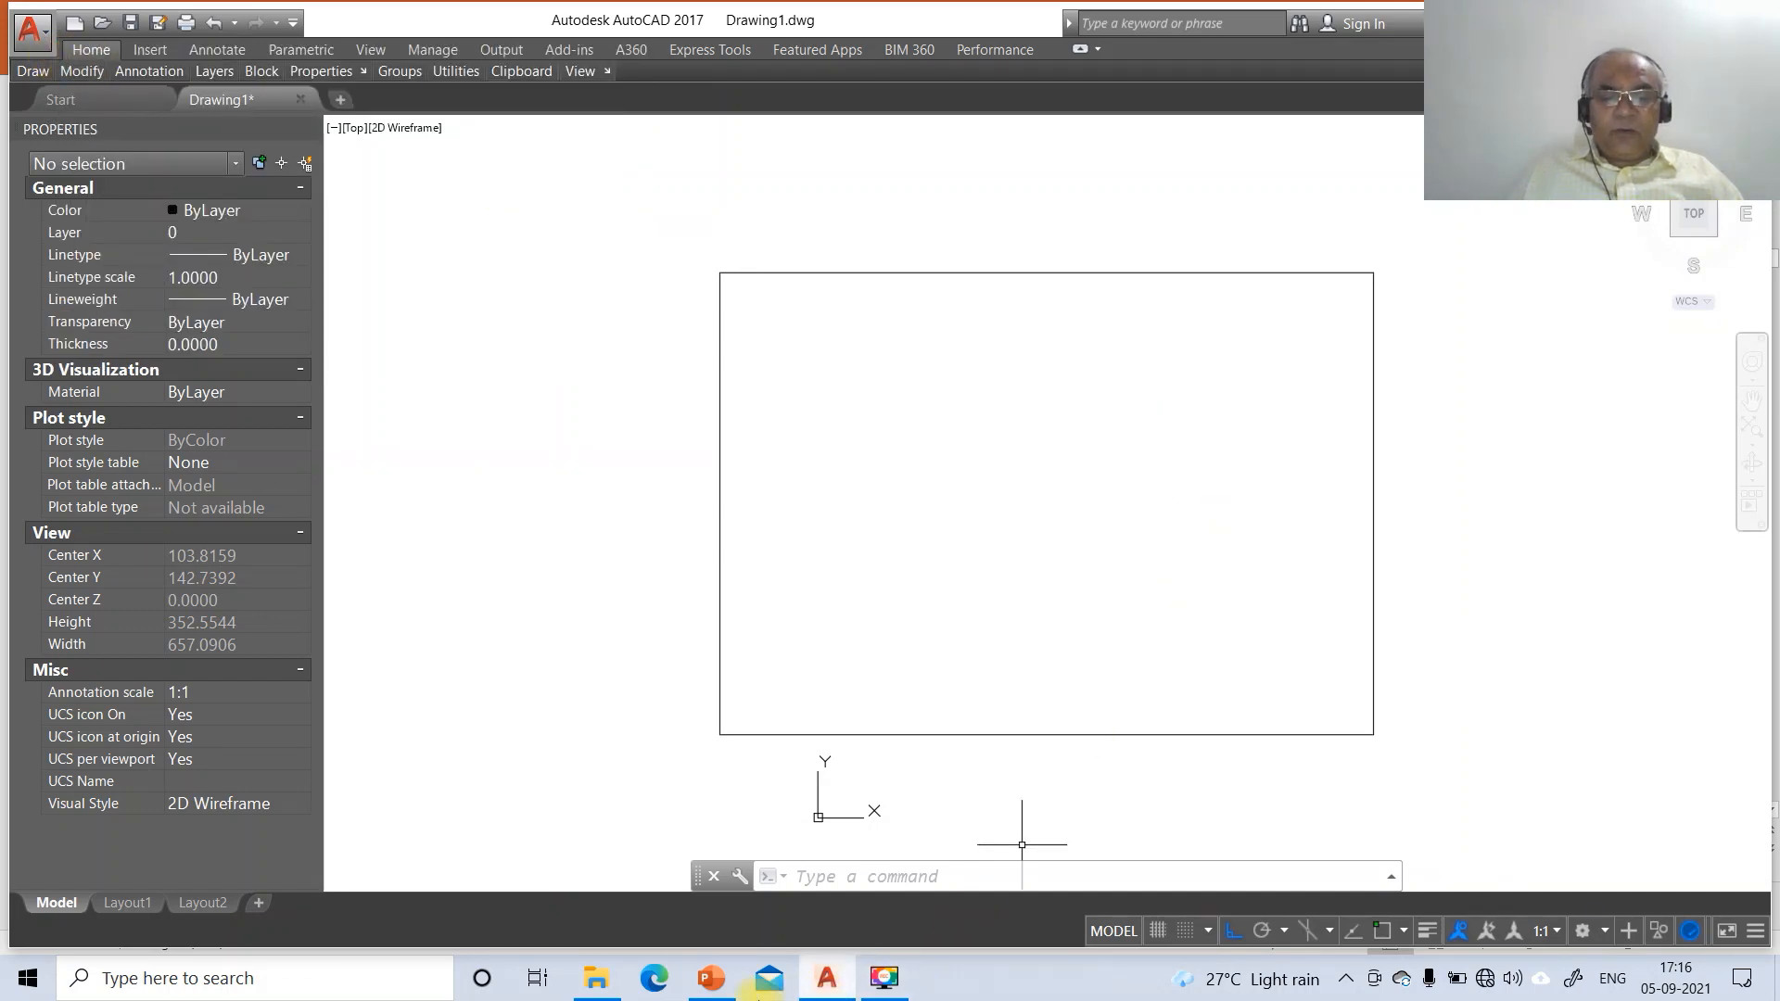
Draw a hexagon by its edge, 25 long and horizontal, inside the lower-left part of the border, checking the side length on the PowerPoint slide
click(706, 975)
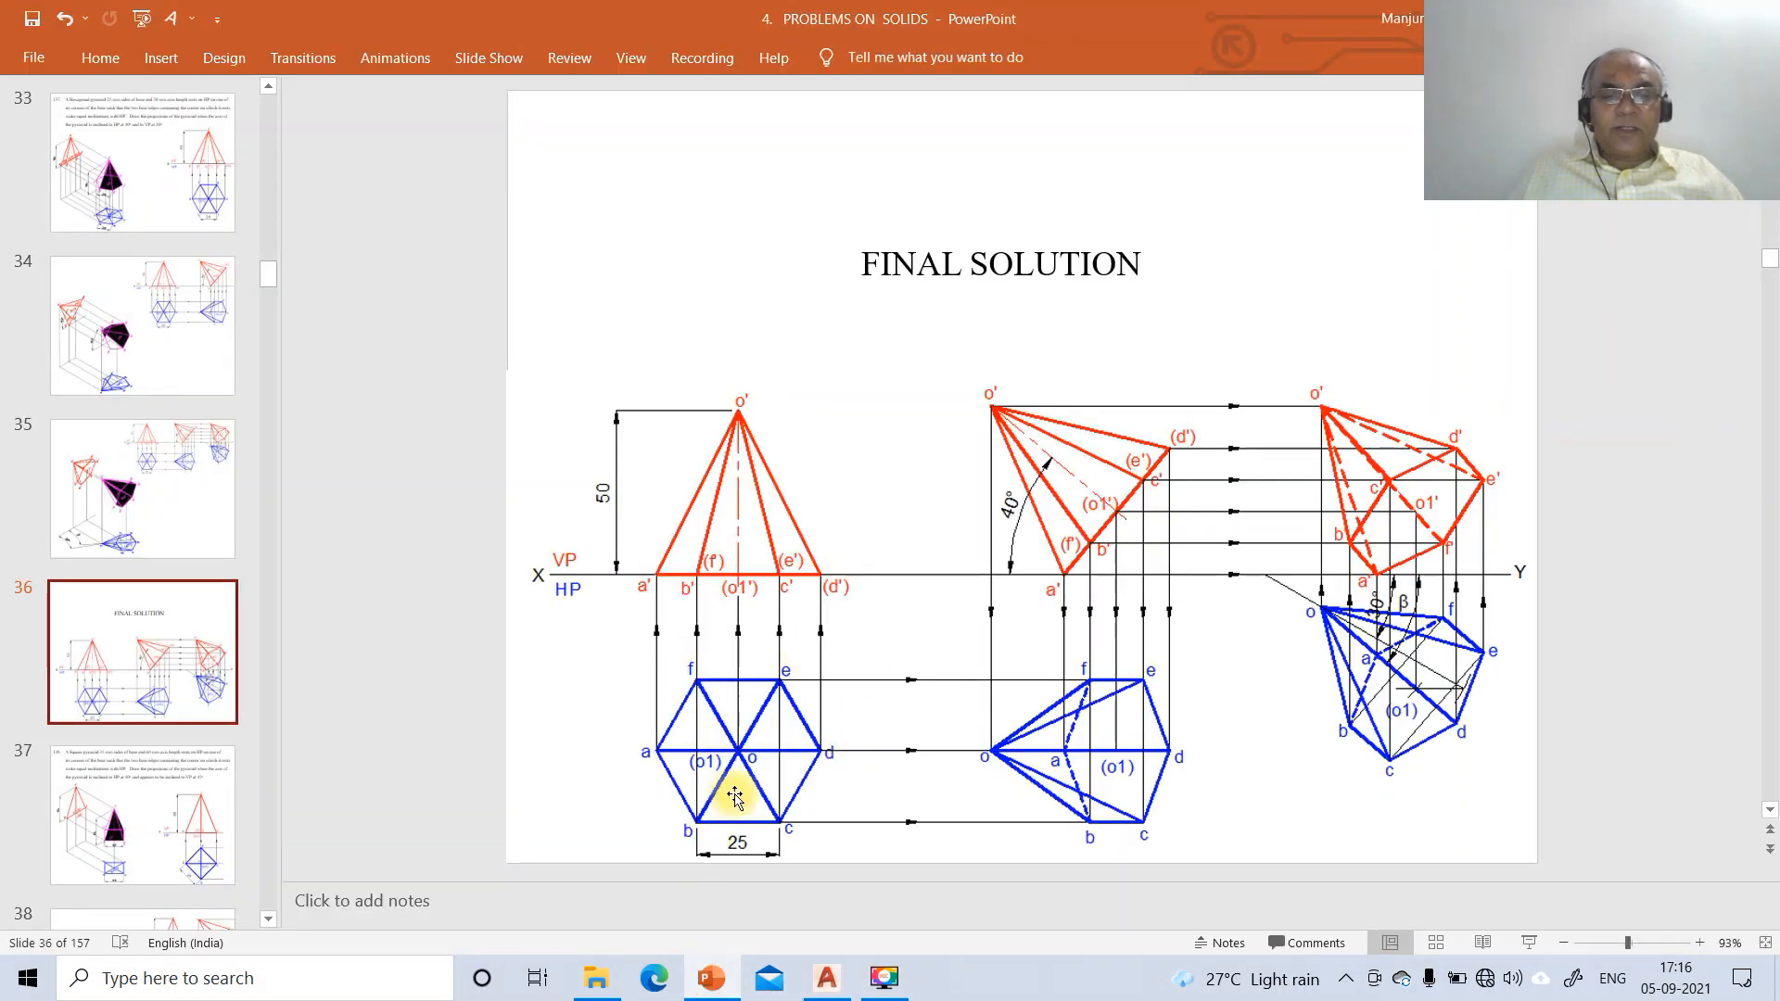
click(827, 981)
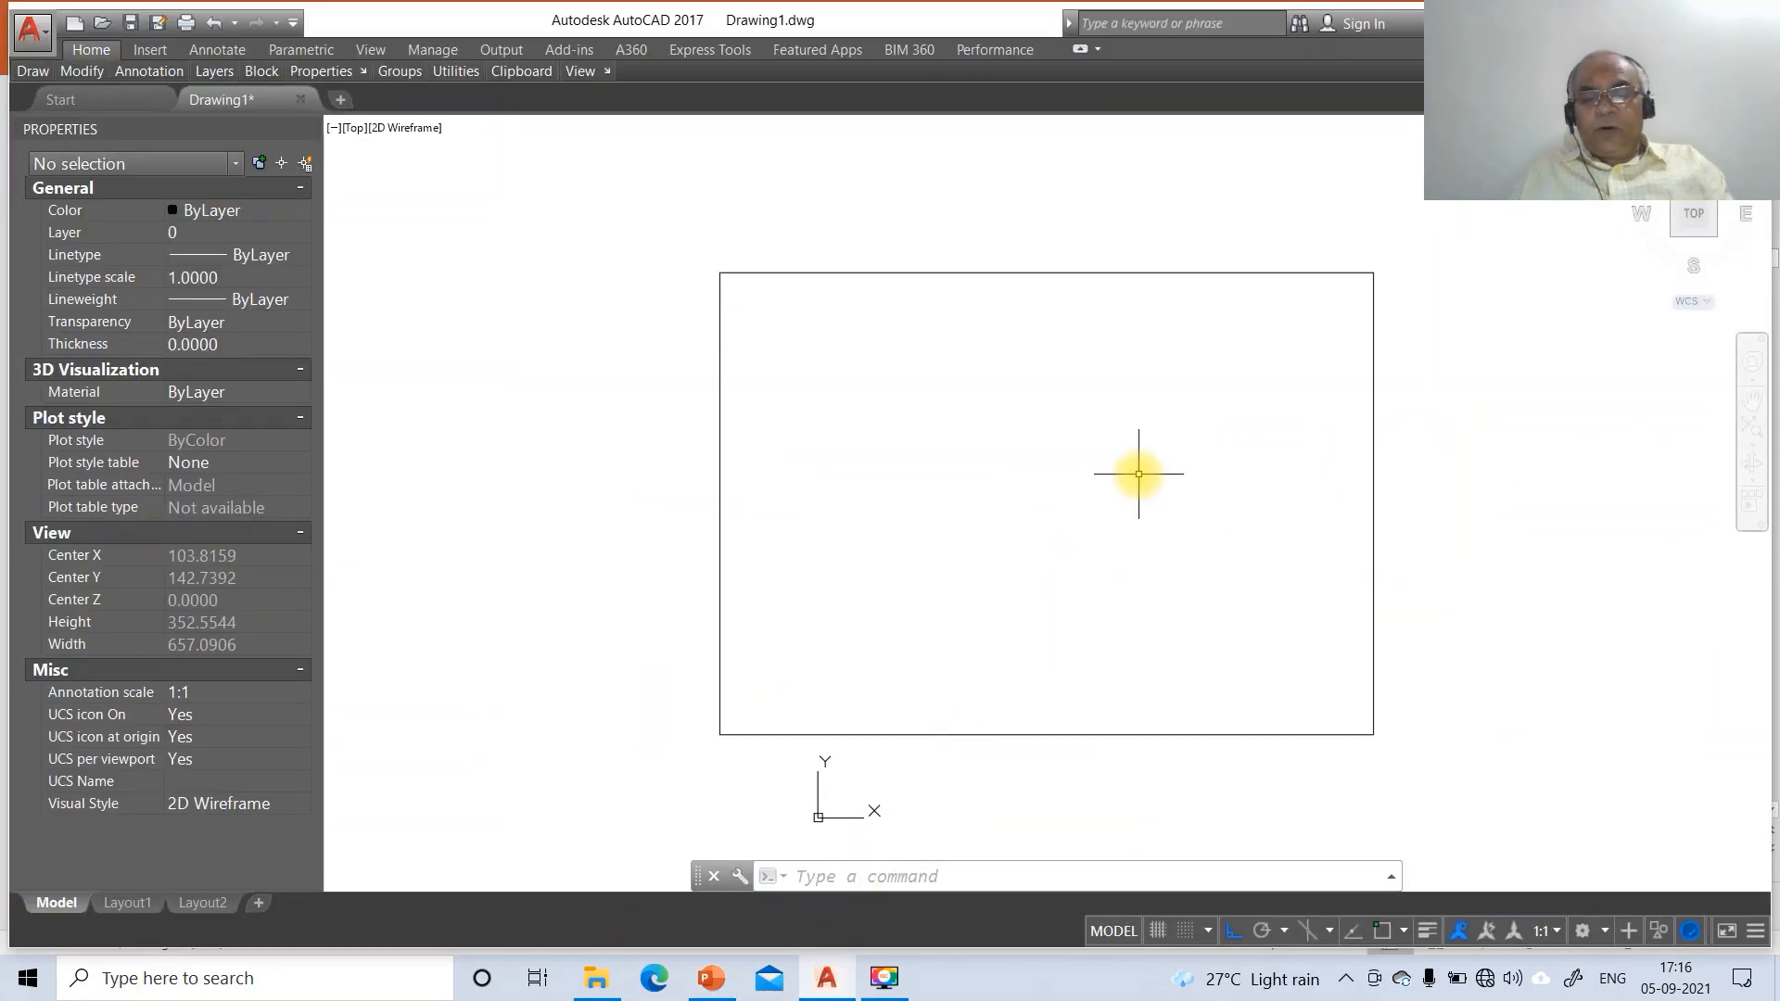
text(POL)
key(Return)
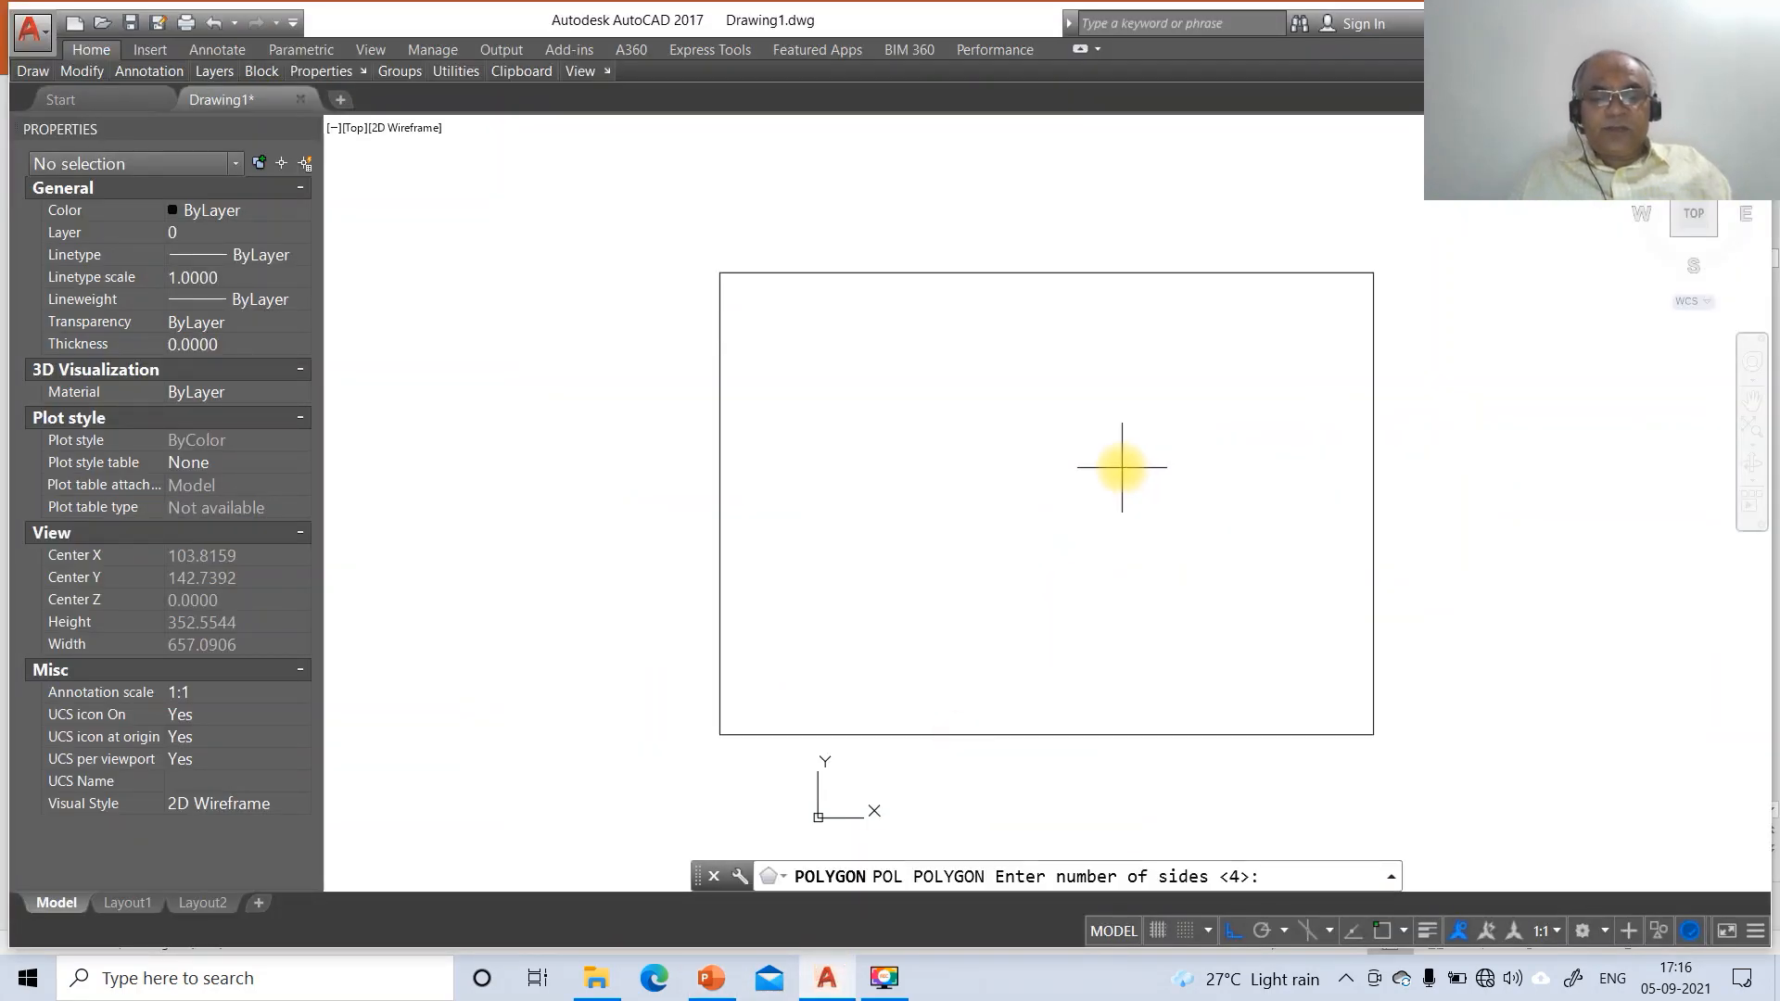
text(6)
key(Return)
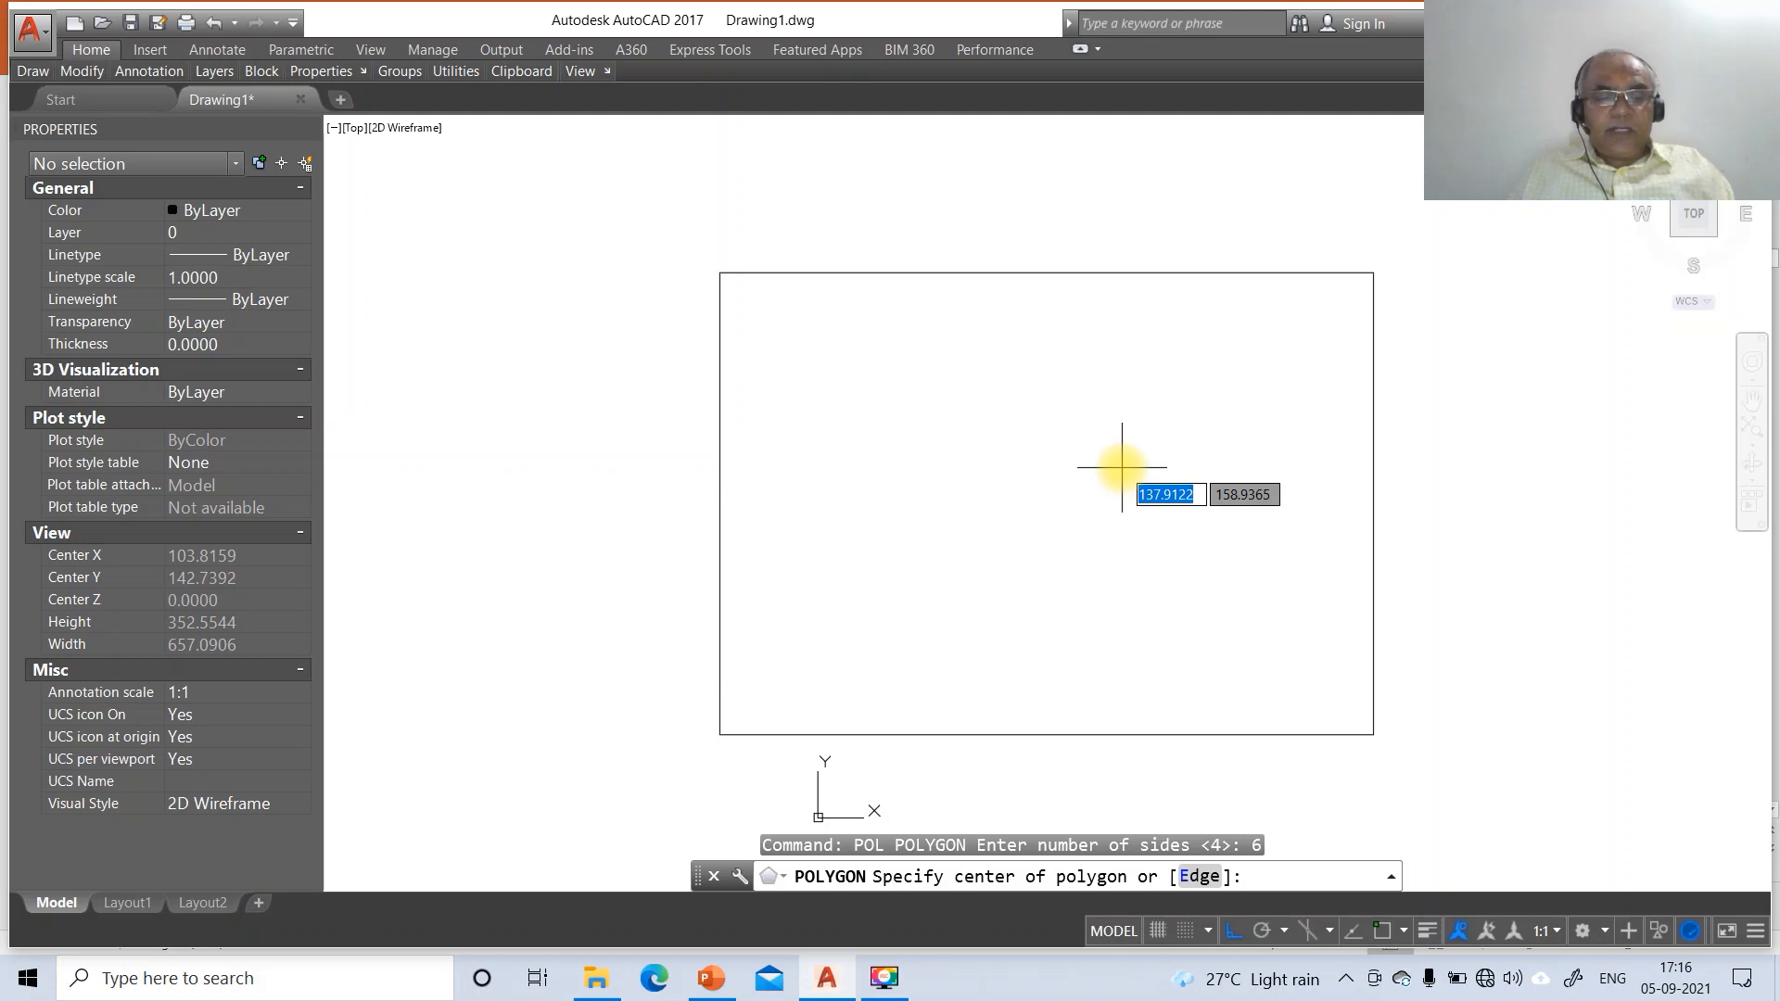
text(e)
key(Return)
click(711, 976)
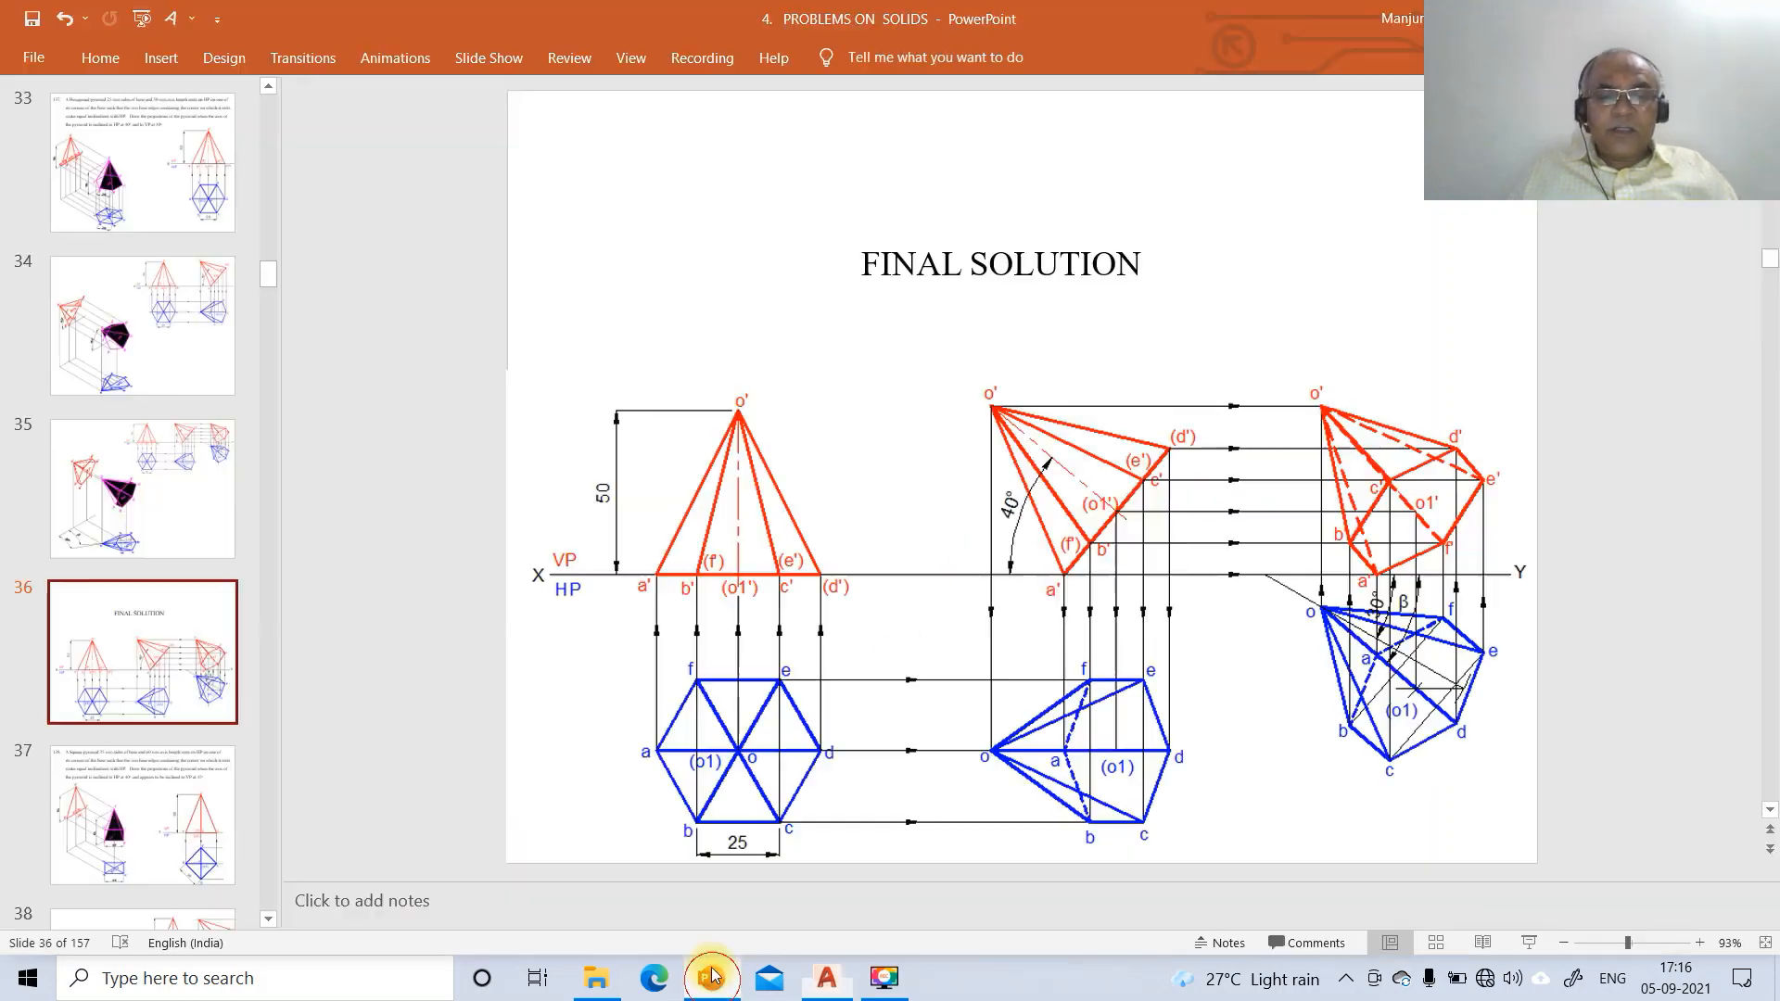
click(827, 977)
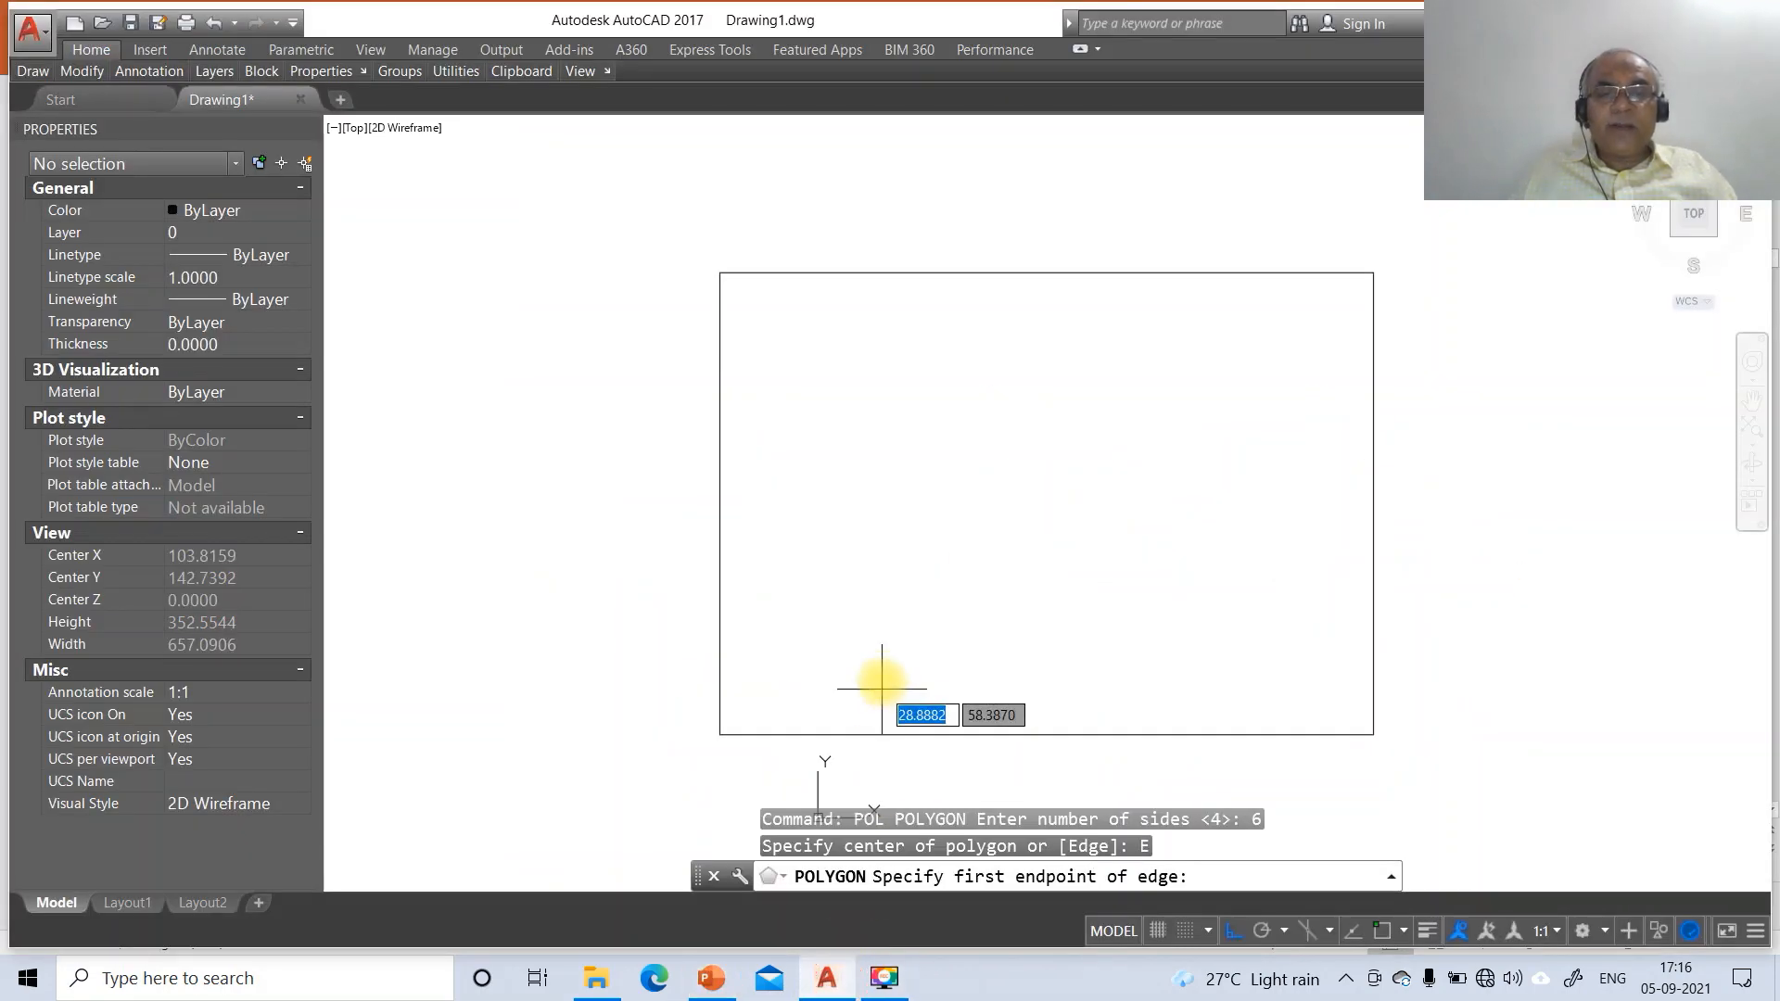
click(836, 610)
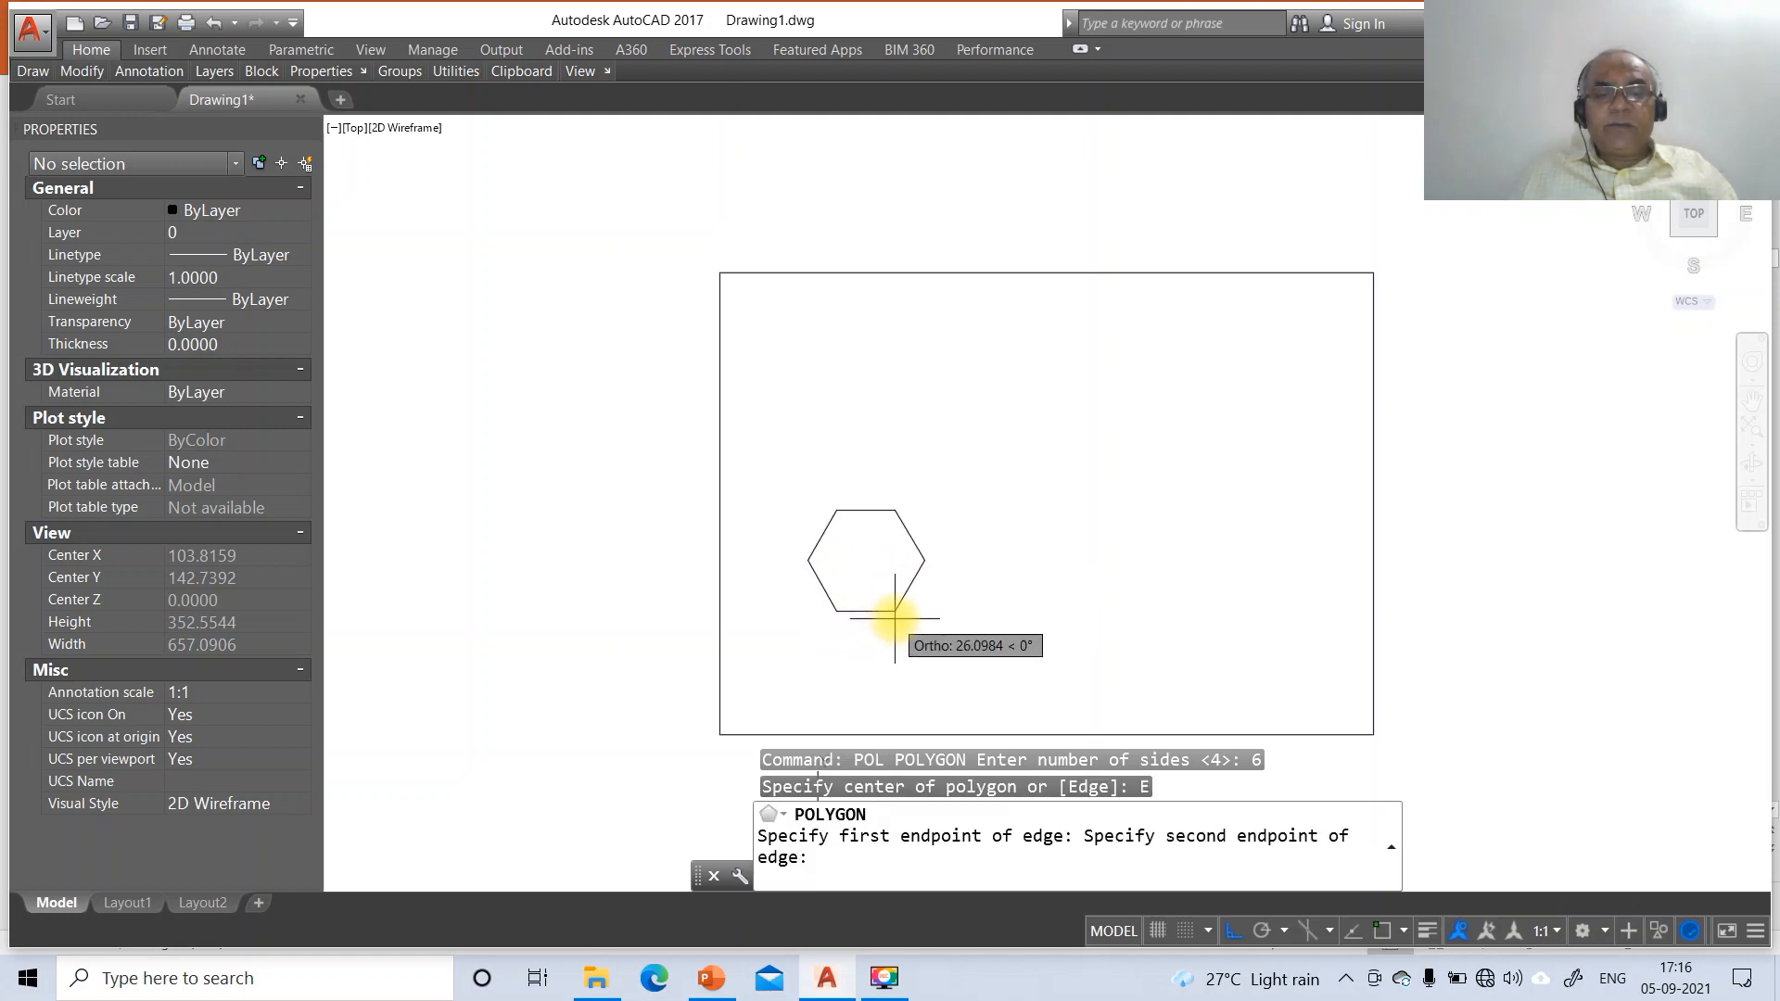
text(25)
key(Return)
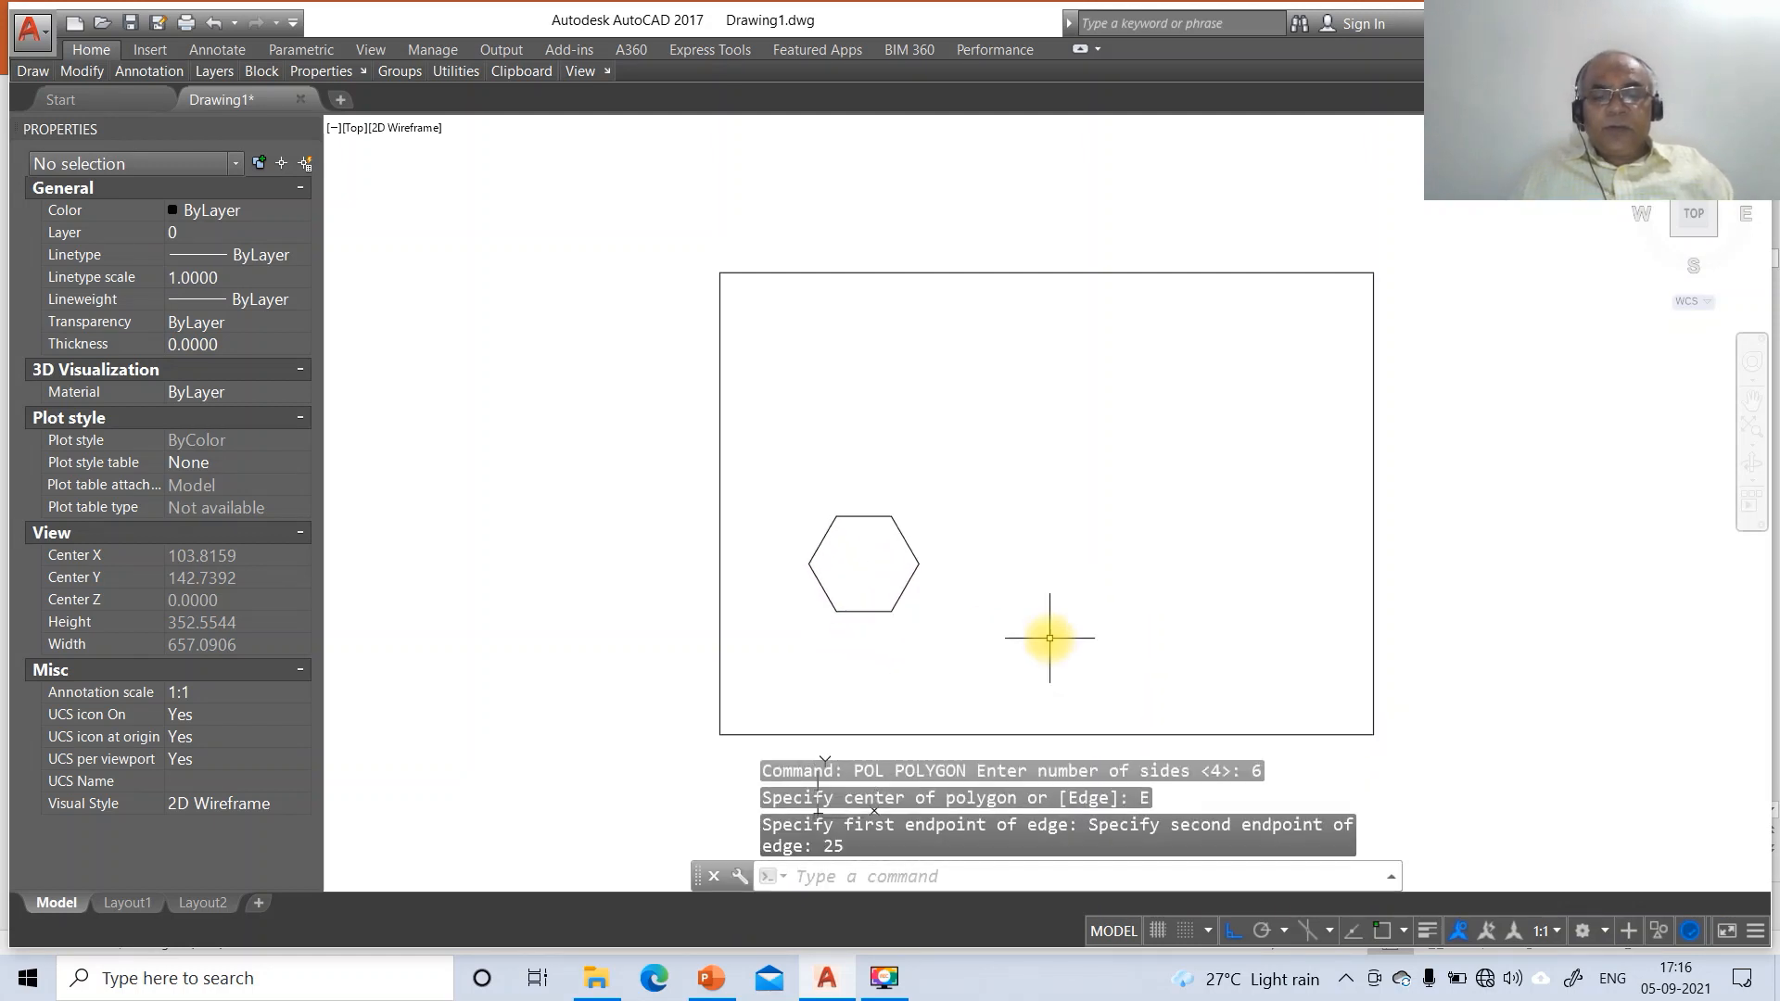
Draw a line across the hexagon from its upper-left vertex to its lower-right vertex using intersection snaps
text(L)
key(Return)
text(INT)
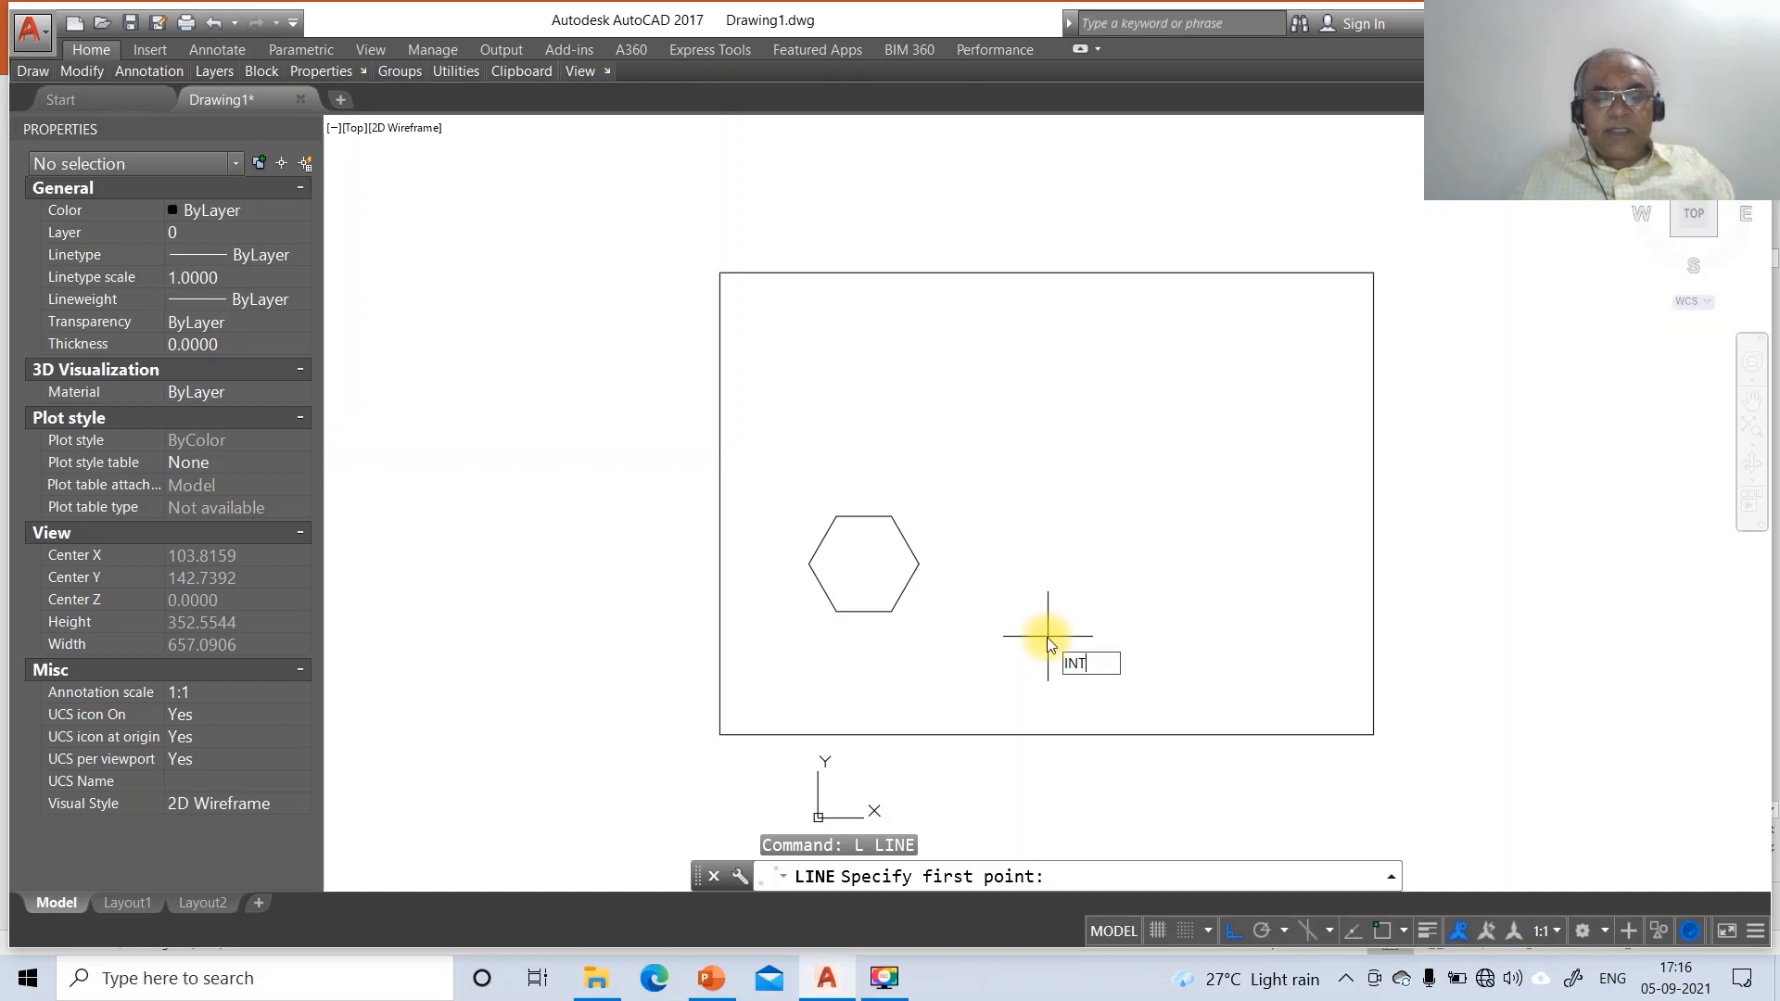
key(Return)
click(839, 521)
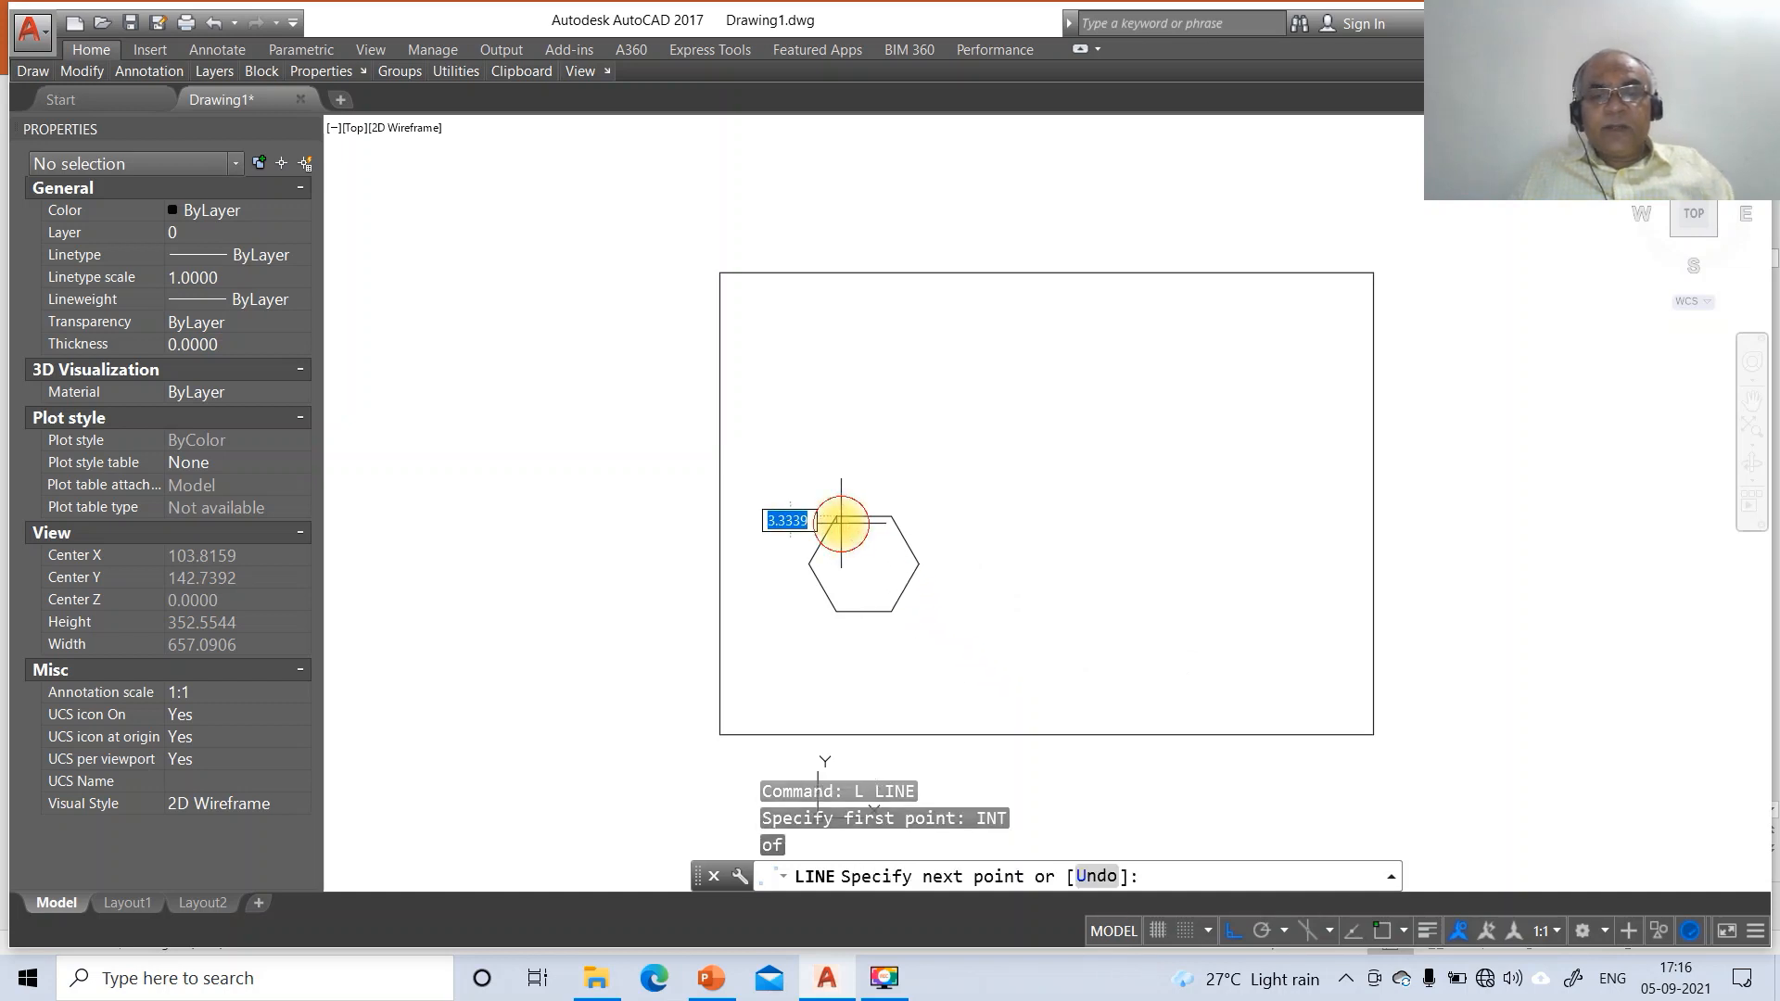
text(INT)
key(Return)
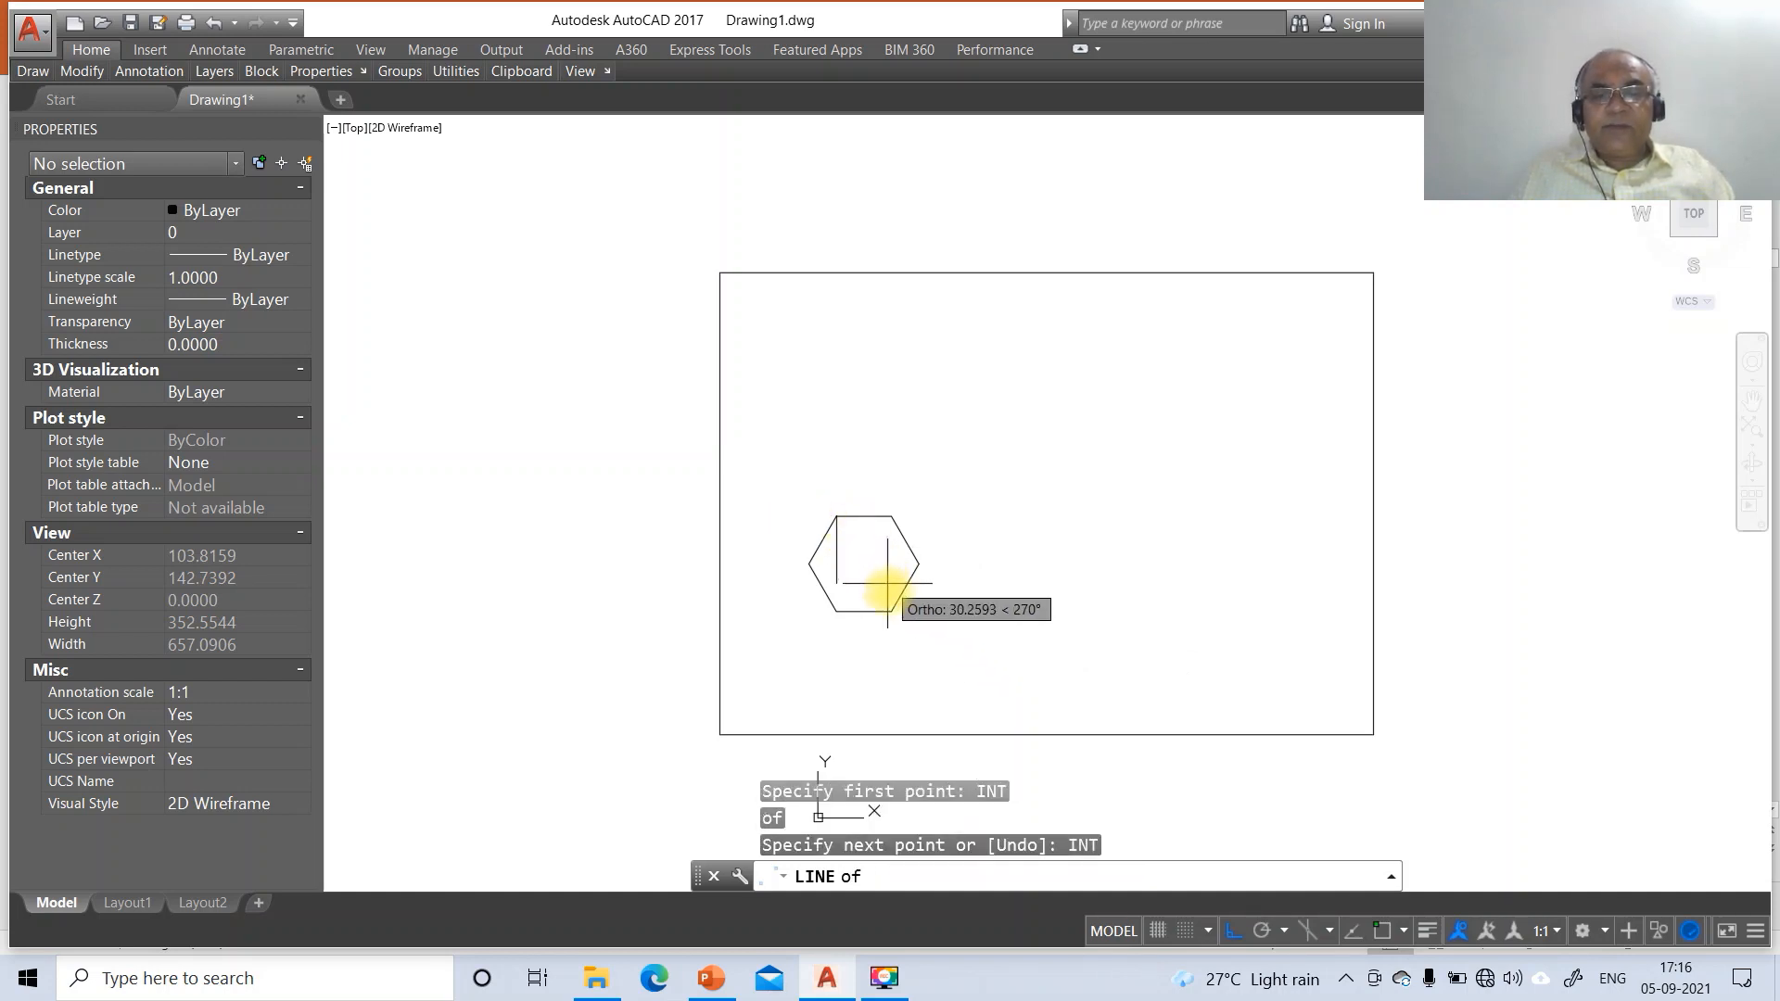
click(894, 610)
key(Return)
Draw the second diagonal from the hexagon's upper-right vertex to its lower-left vertex using intersection snaps
key(Return)
text(INT)
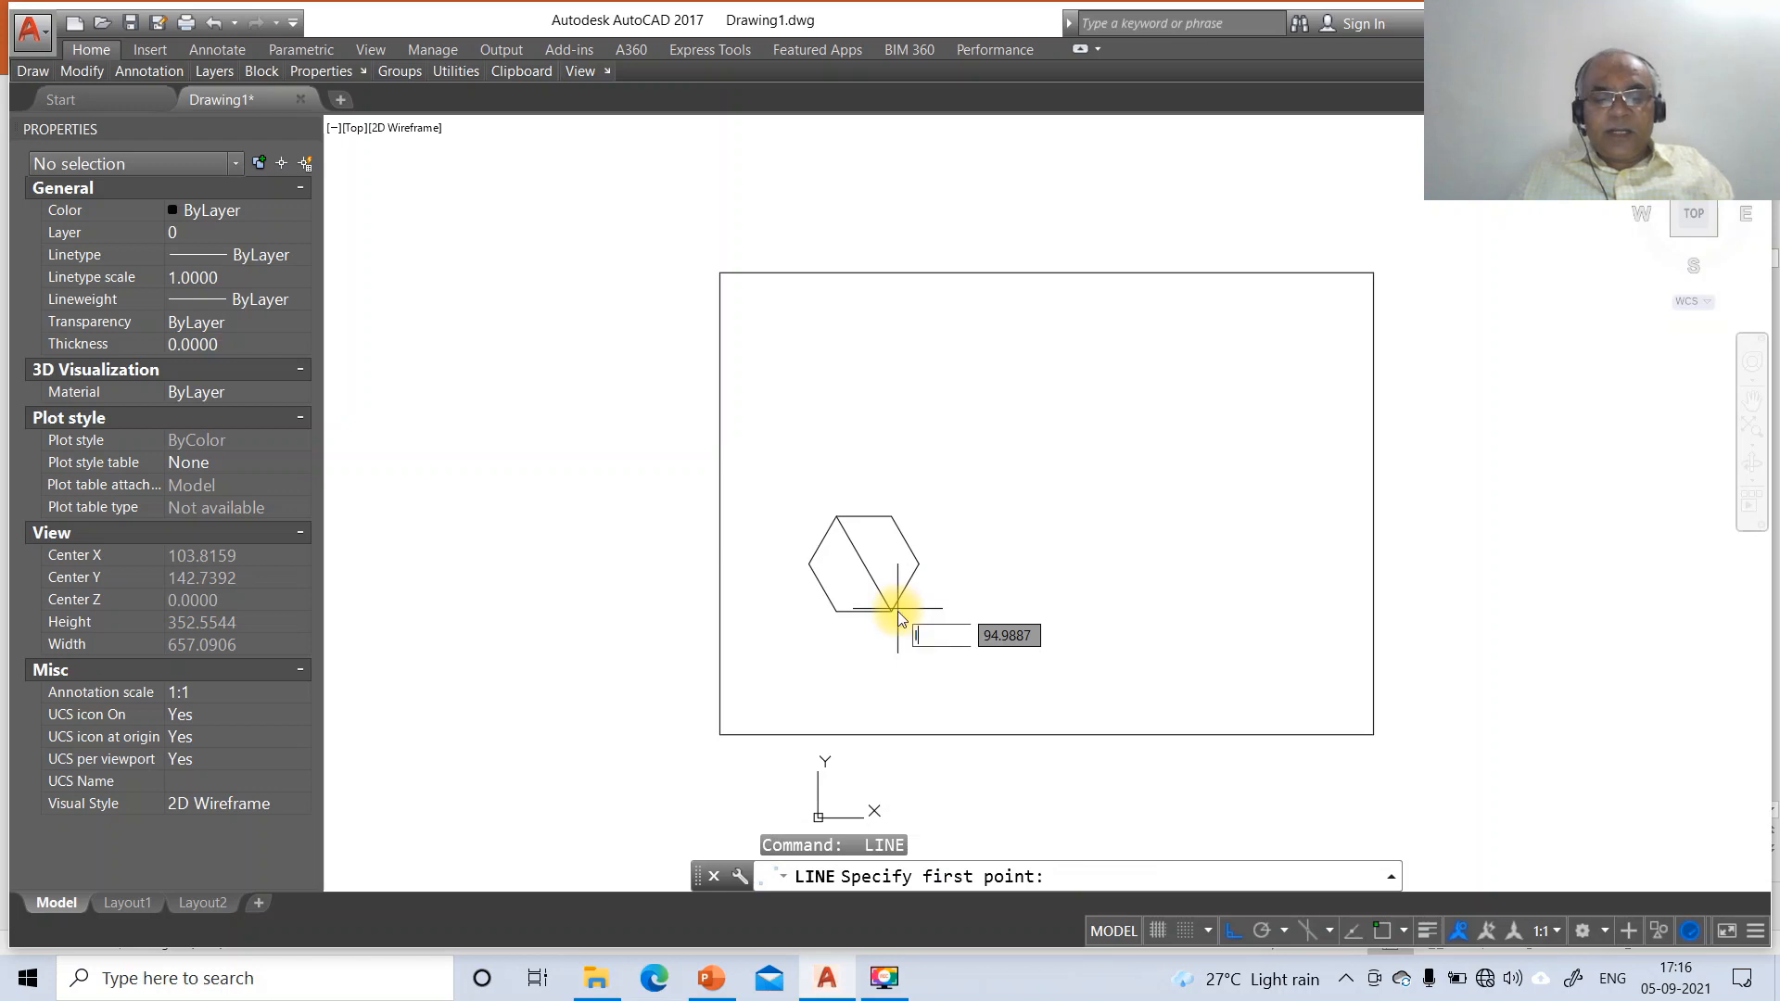
key(Return)
click(891, 516)
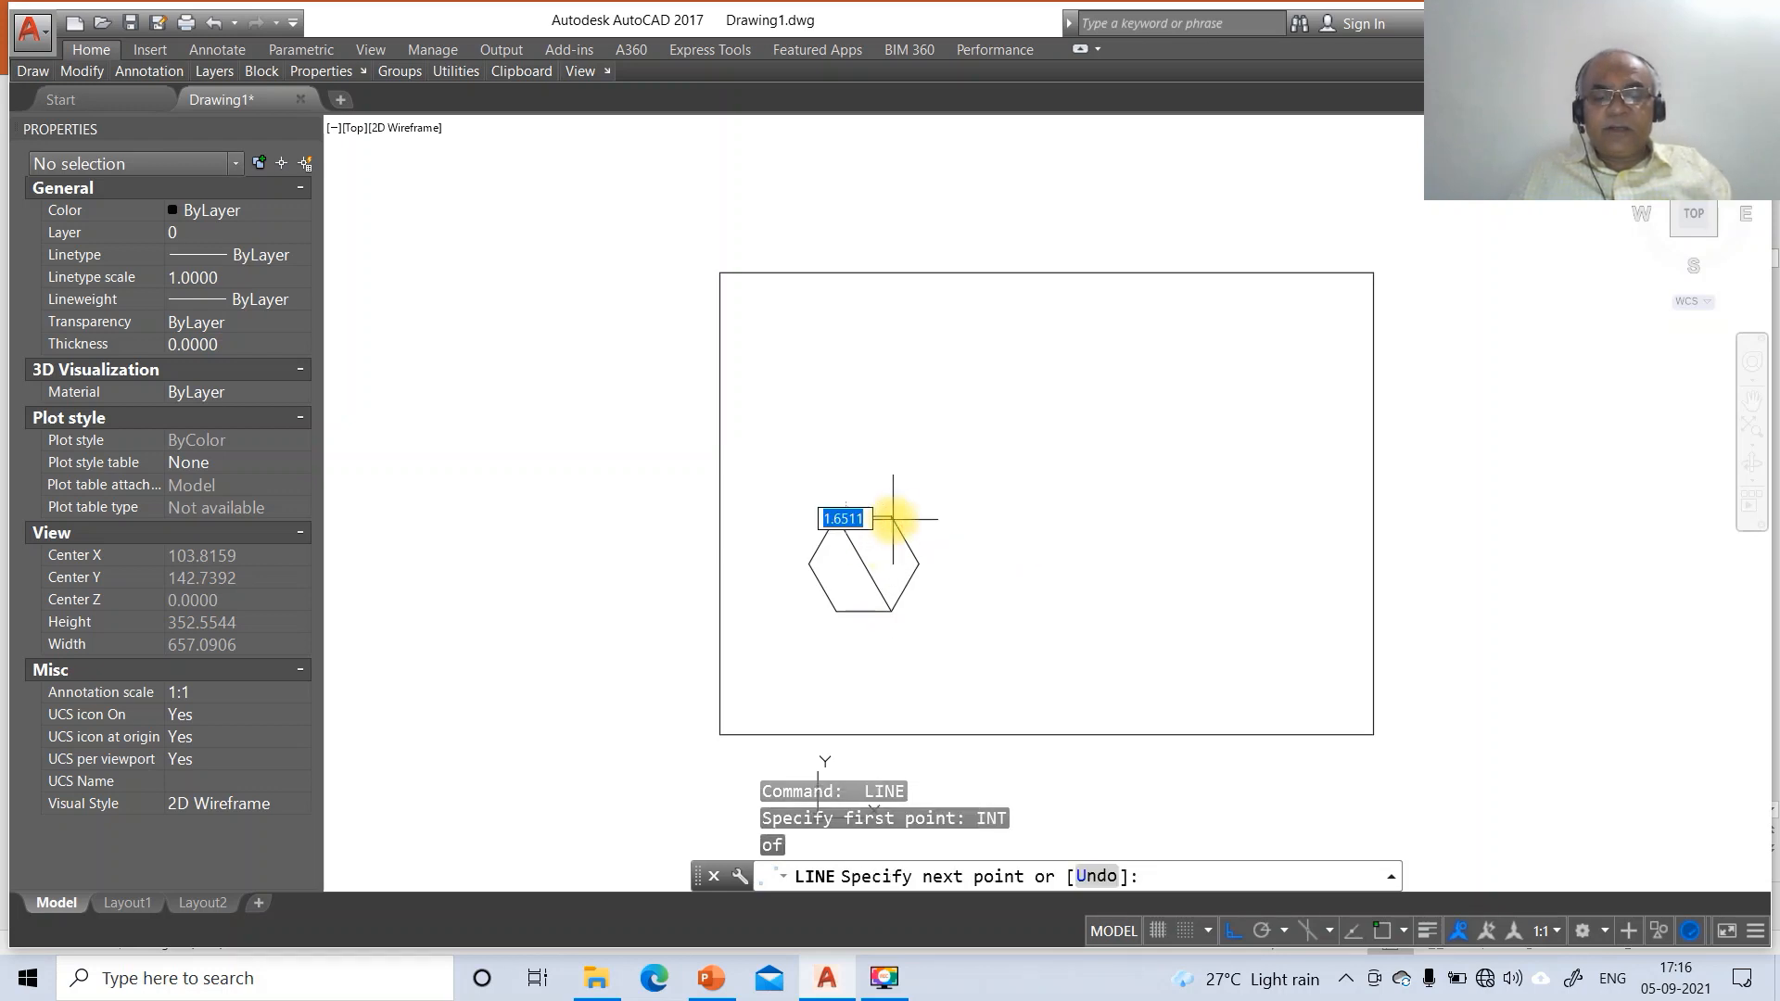
text(INT)
key(Return)
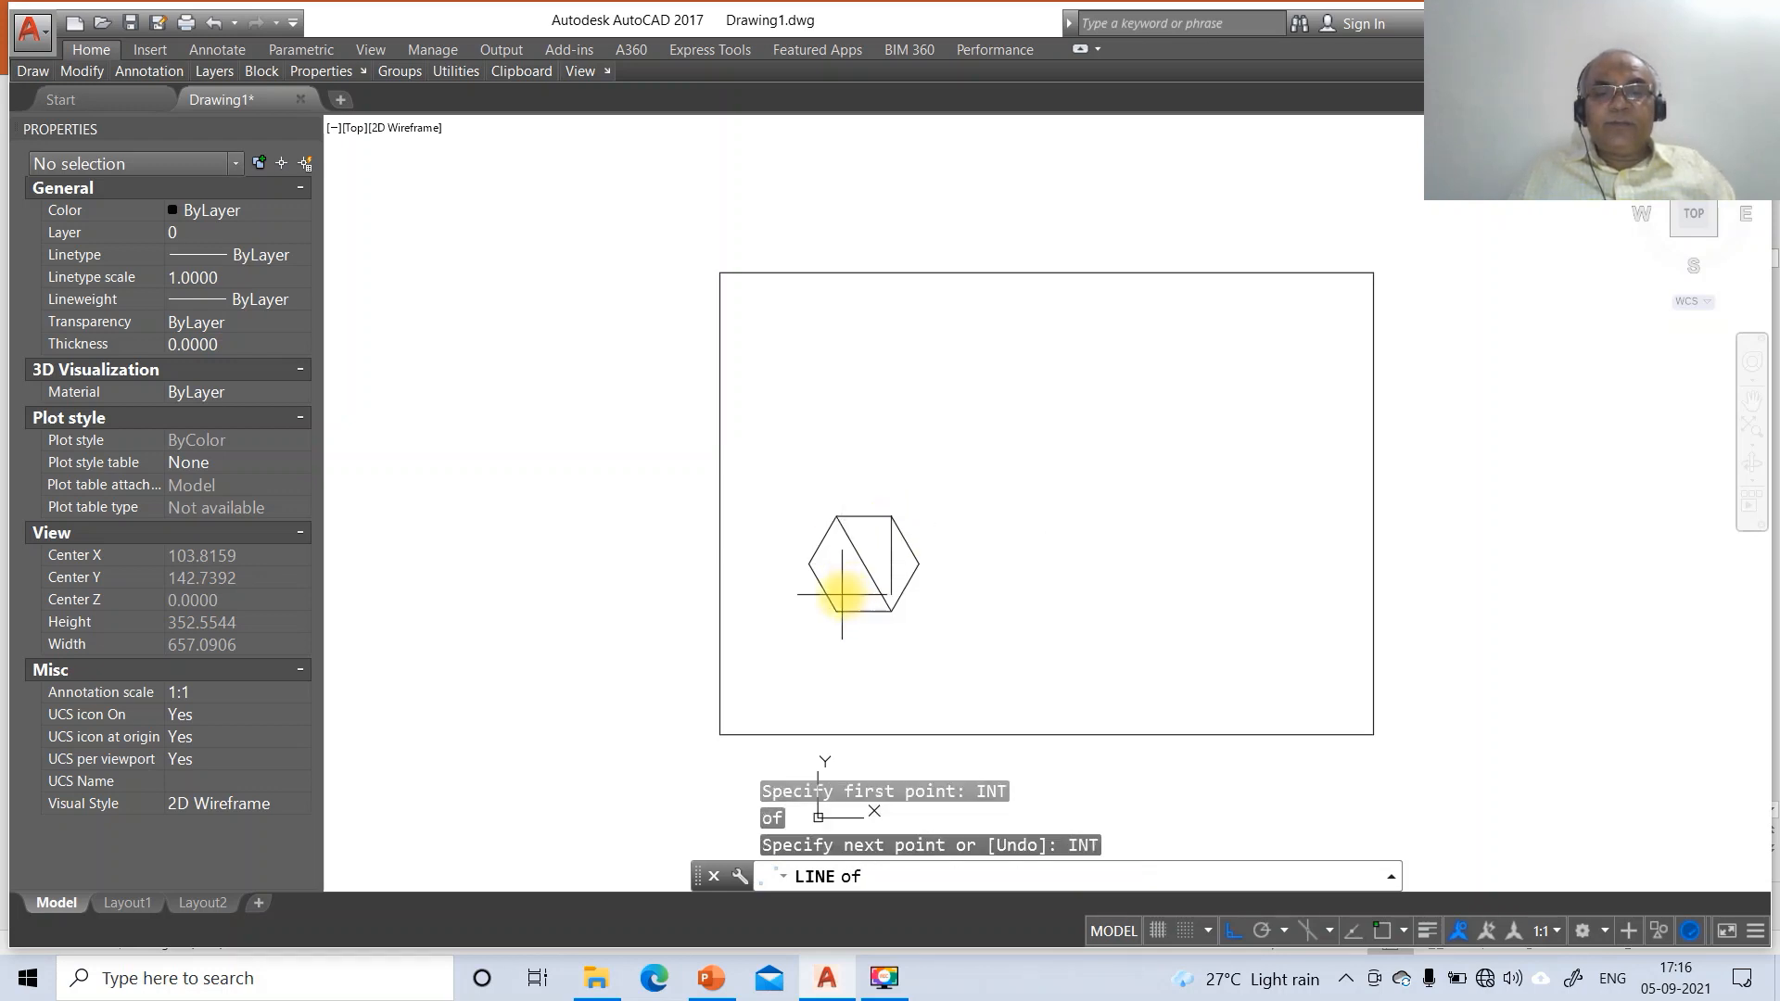
click(836, 604)
key(Return)
Draw the horizontal diagonal between the hexagon's leftmost and rightmost vertices using intersection snaps
key(Return)
text(INT)
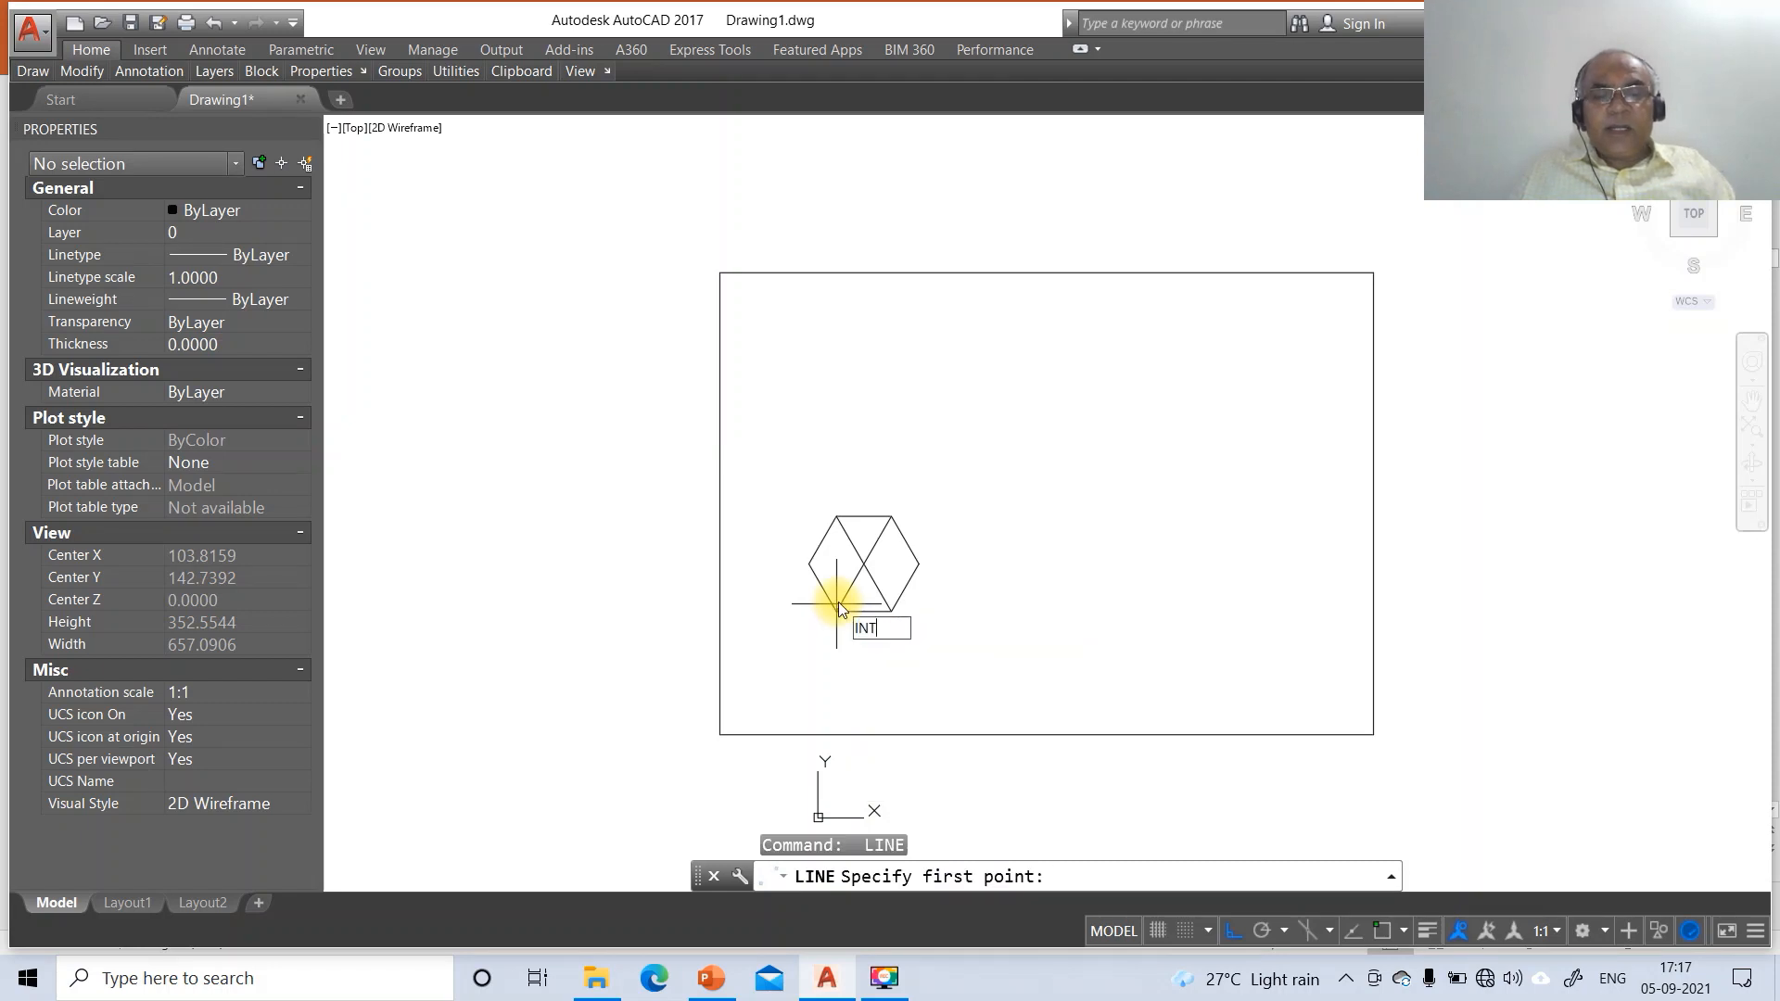
key(Return)
click(812, 562)
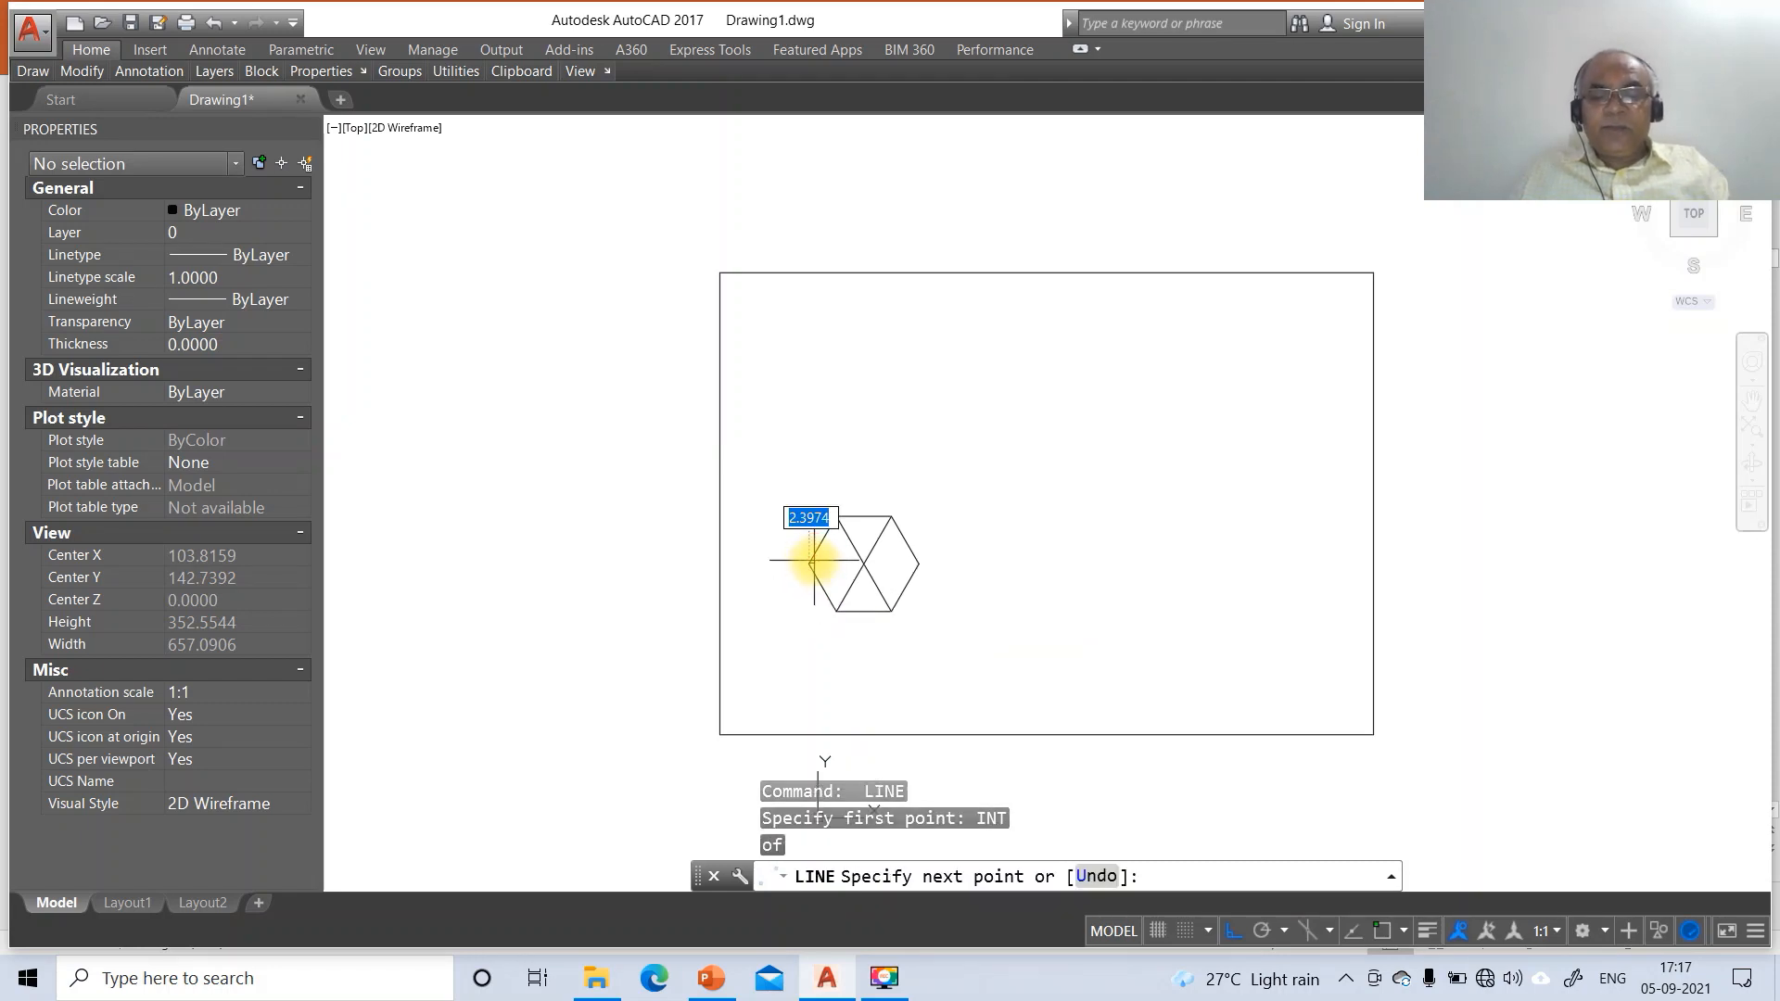
text(INT)
key(Return)
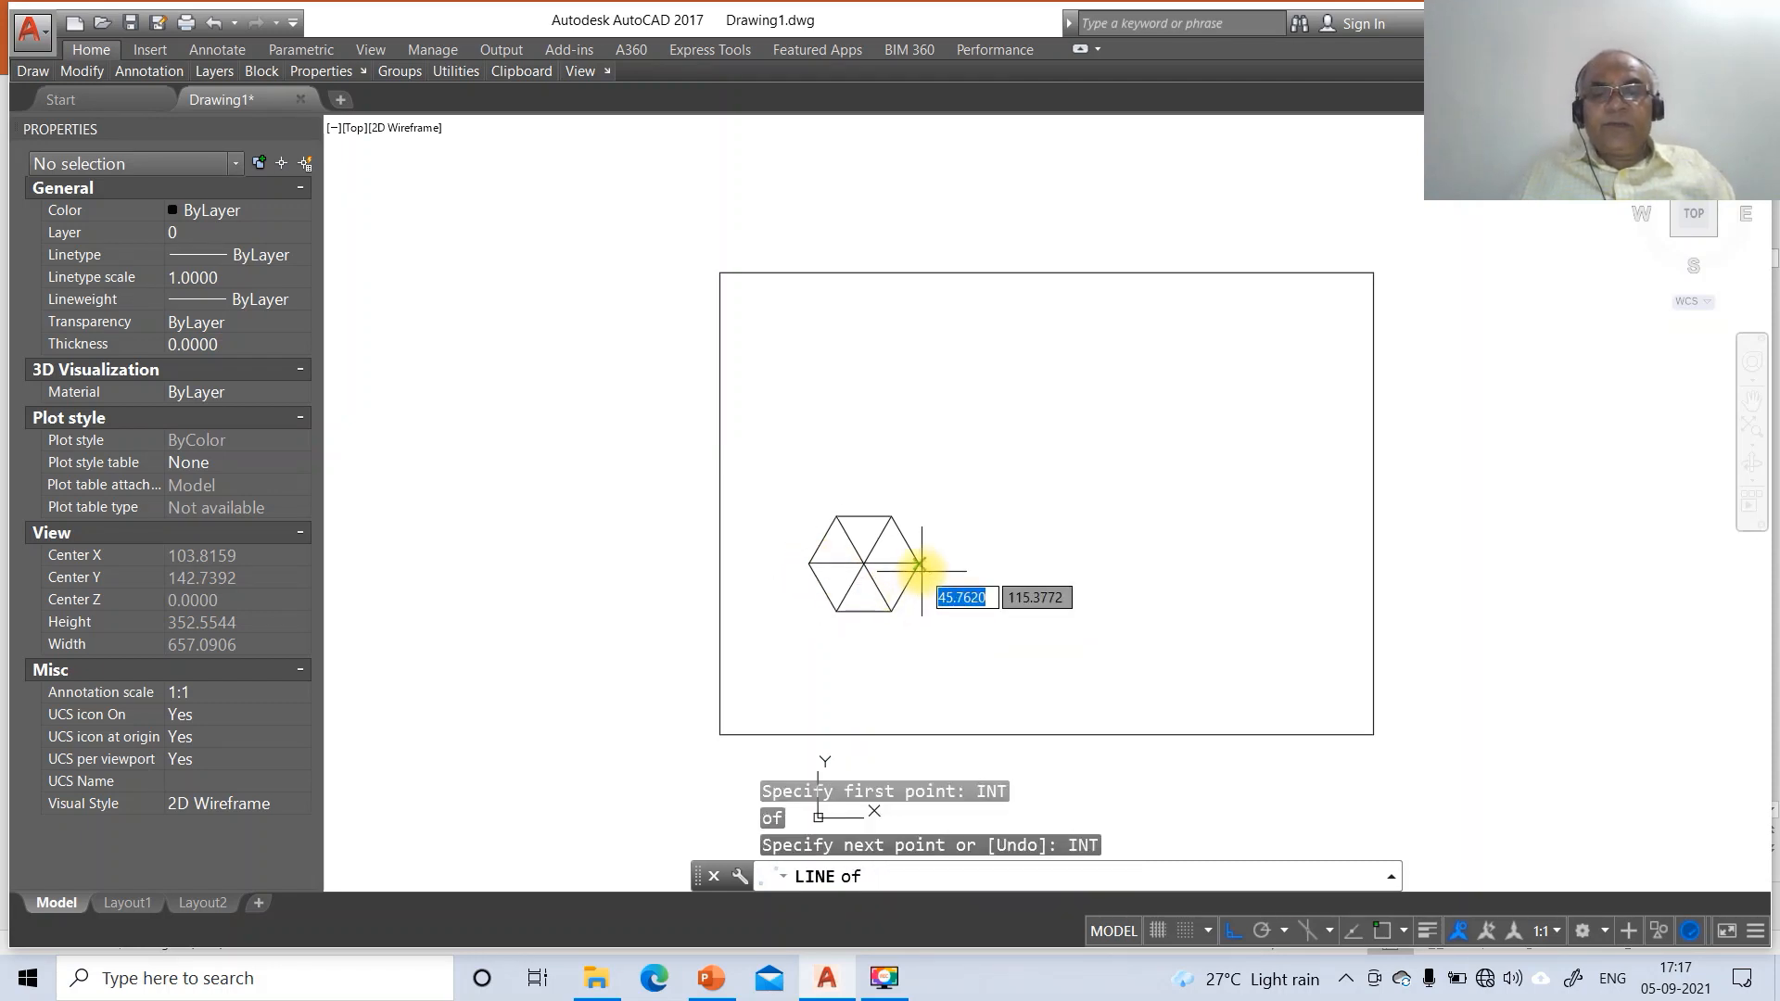
click(922, 570)
key(Return)
Draw a horizontal reference line just above the hexagon, extending past both of its sides
key(Return)
click(772, 483)
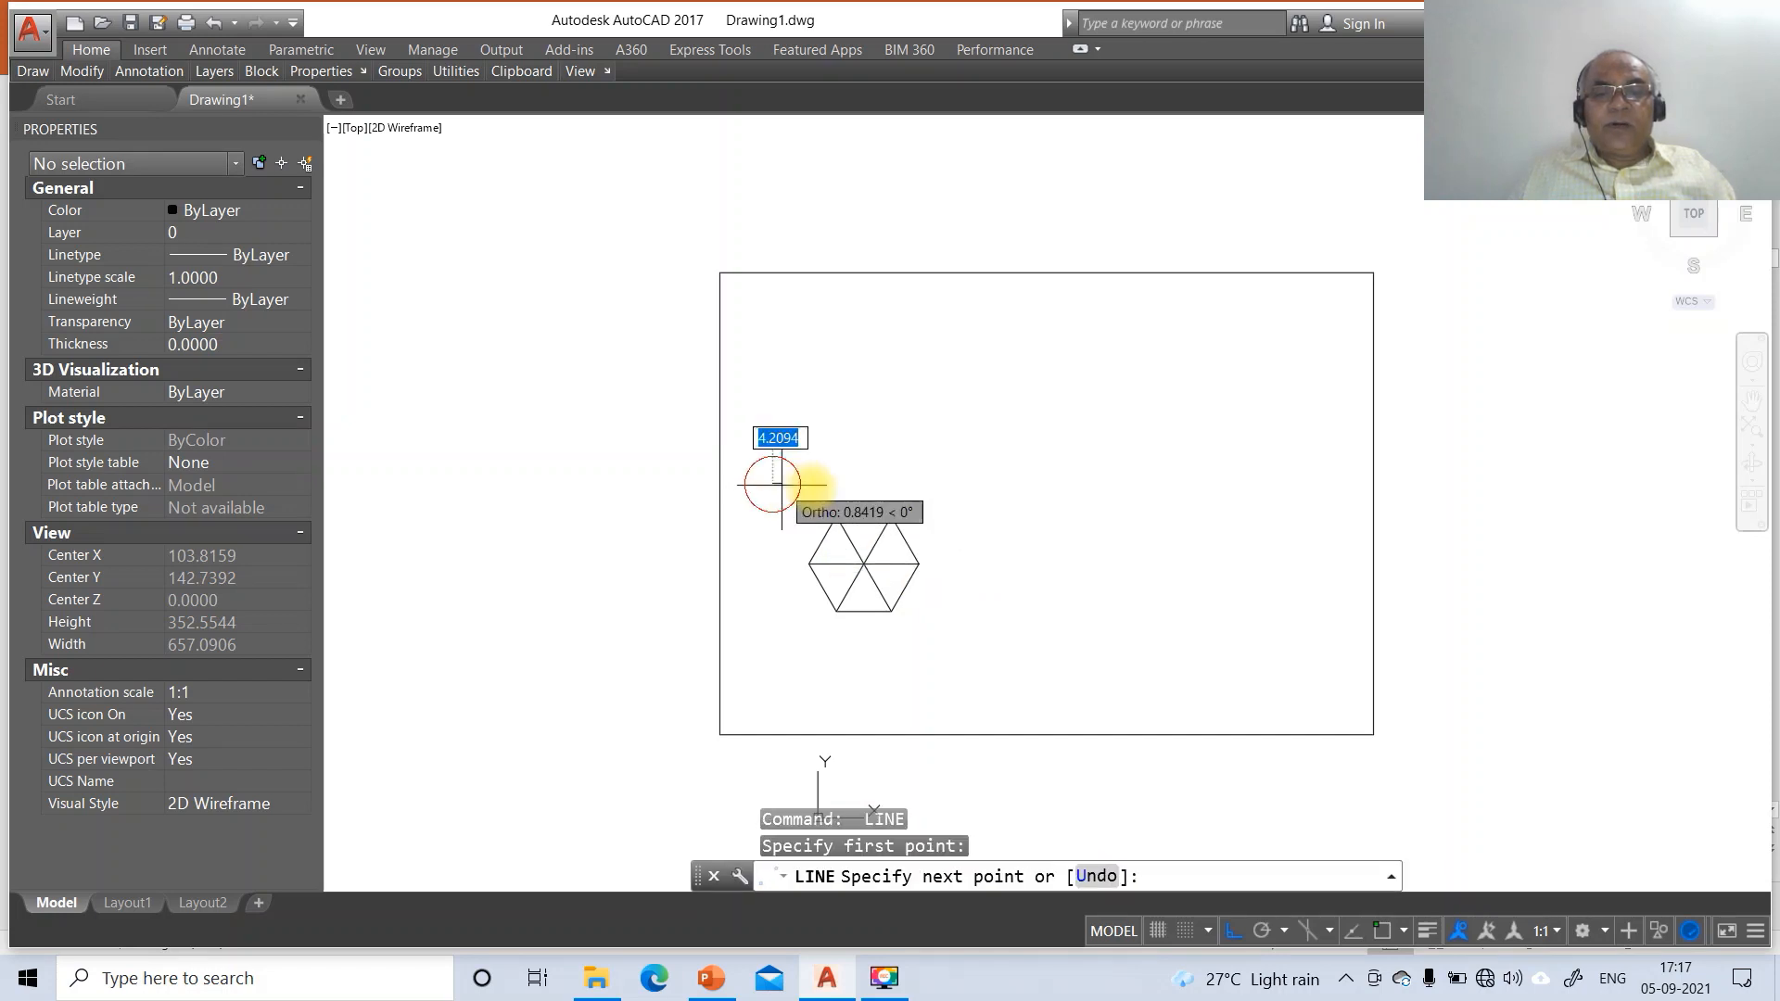
click(970, 501)
key(Return)
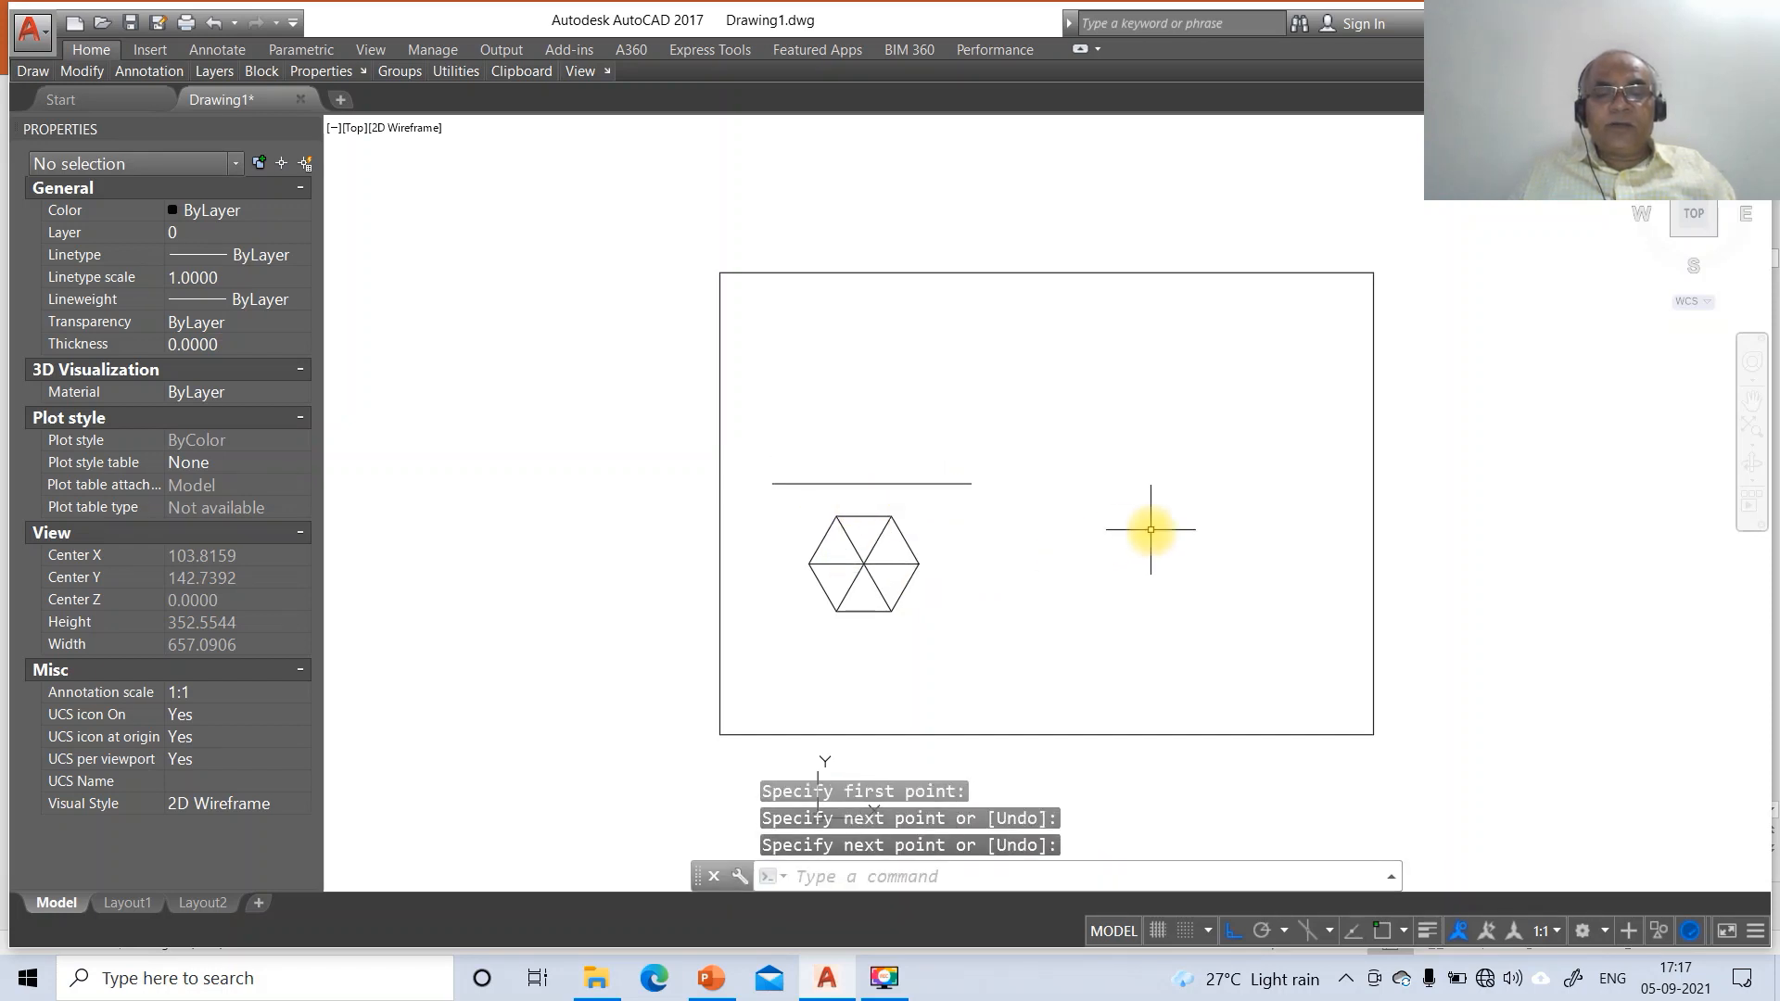
Offset the horizontal reference line above the hexagon upward by 50
text(o)
key(Return)
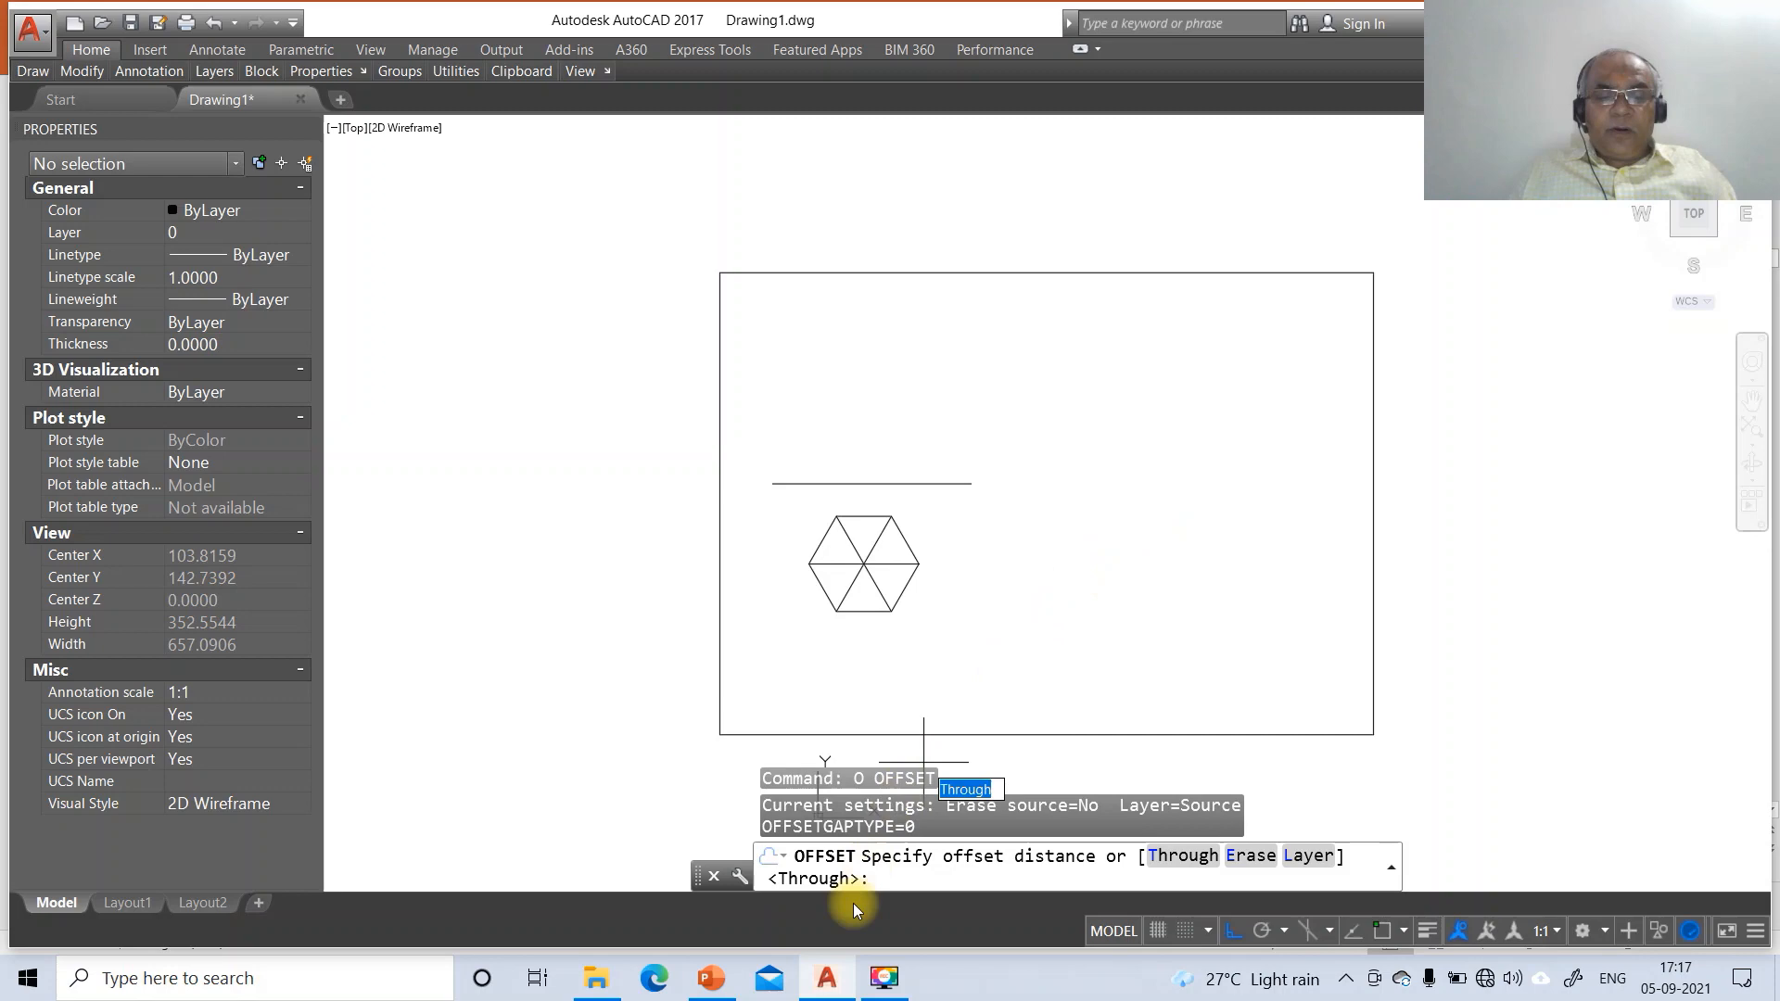
click(711, 978)
click(821, 969)
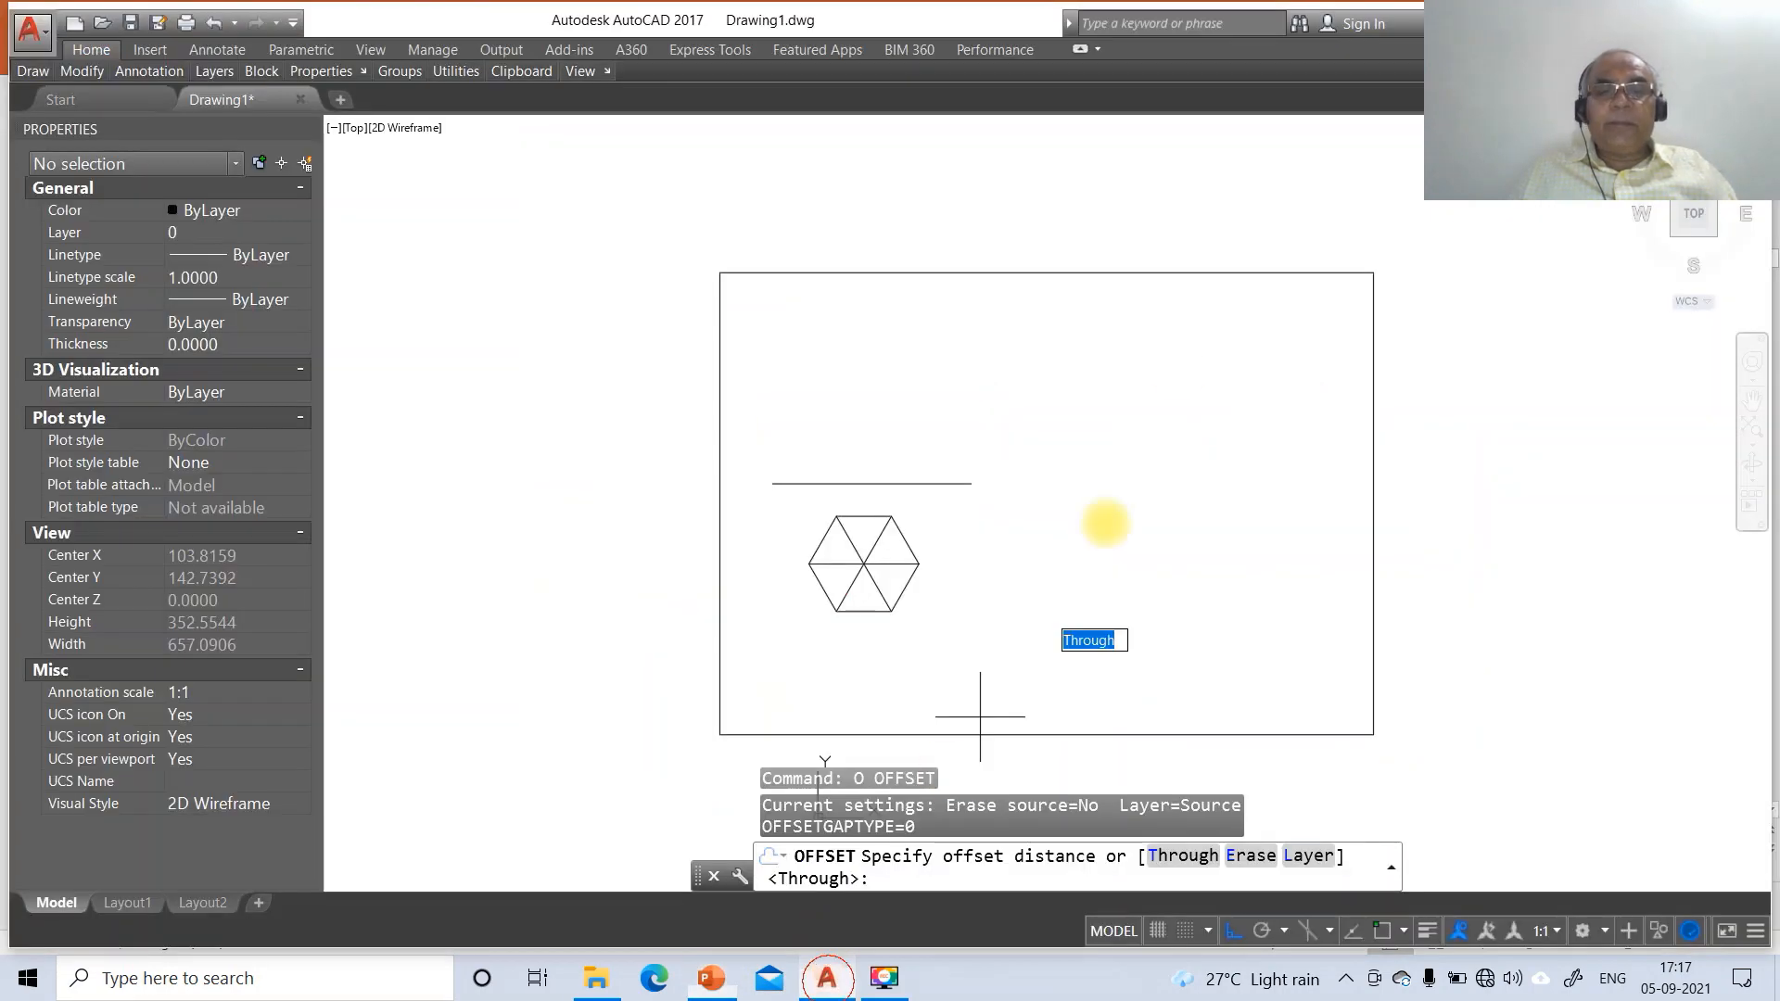
text(50)
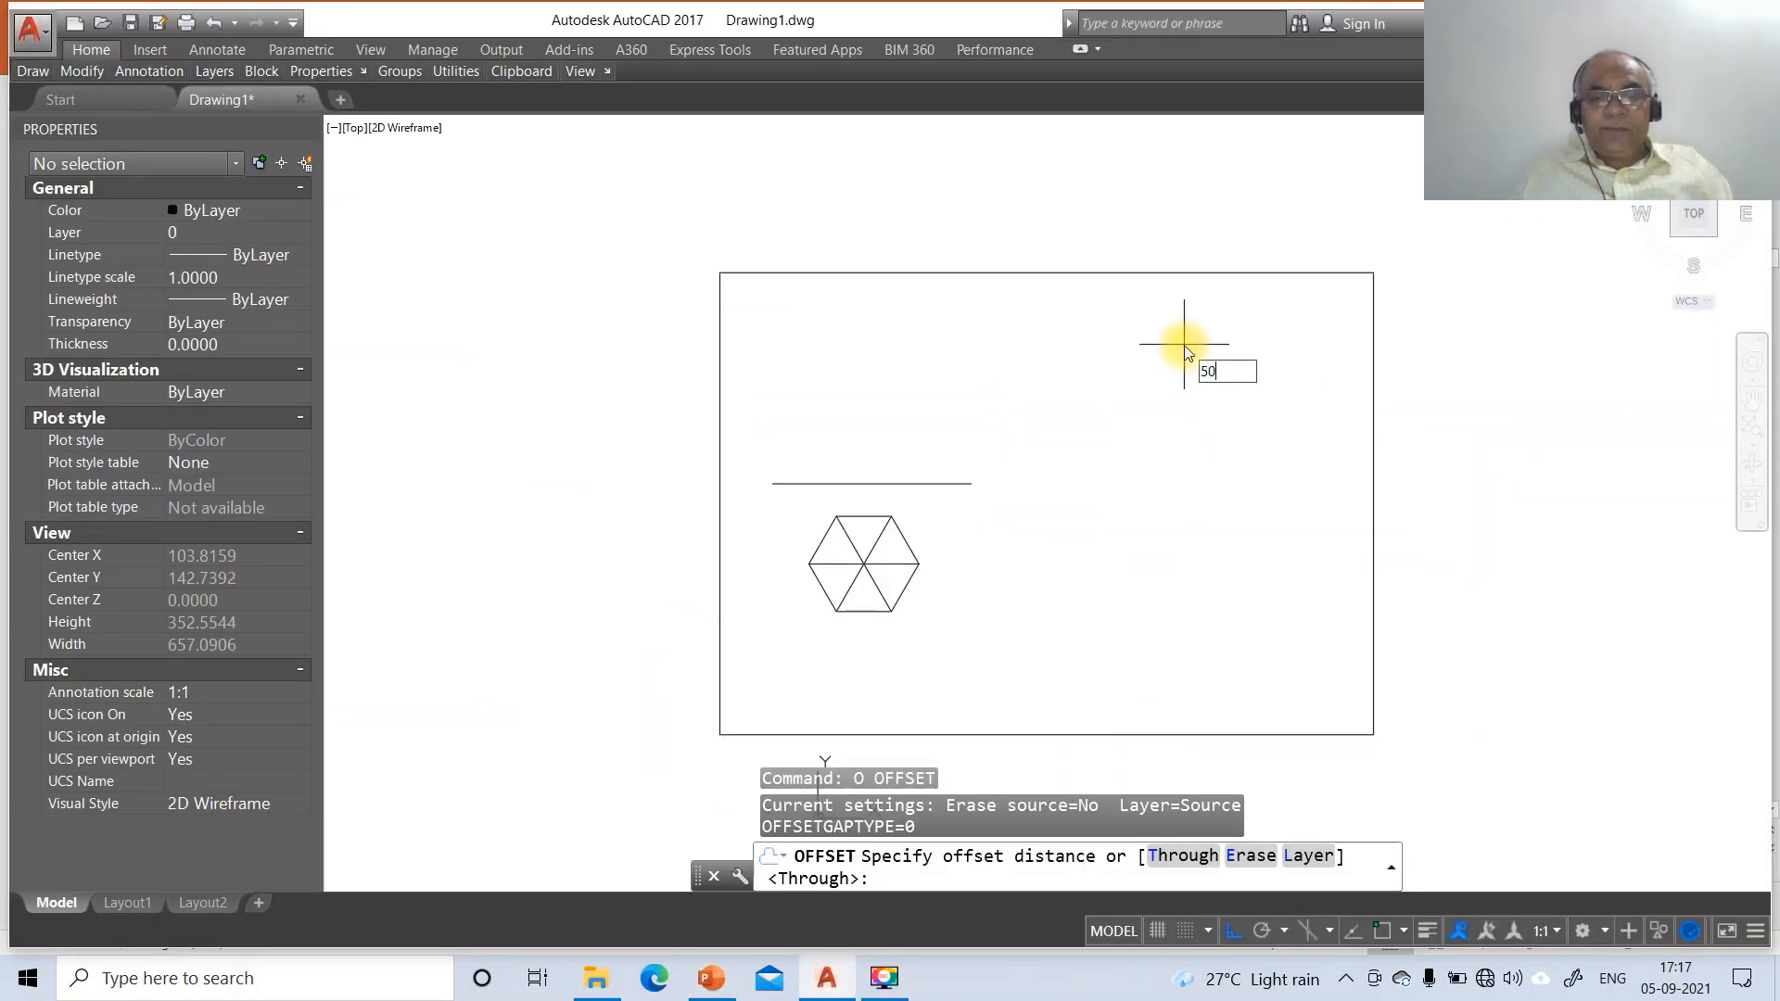
key(Return)
click(895, 483)
click(902, 426)
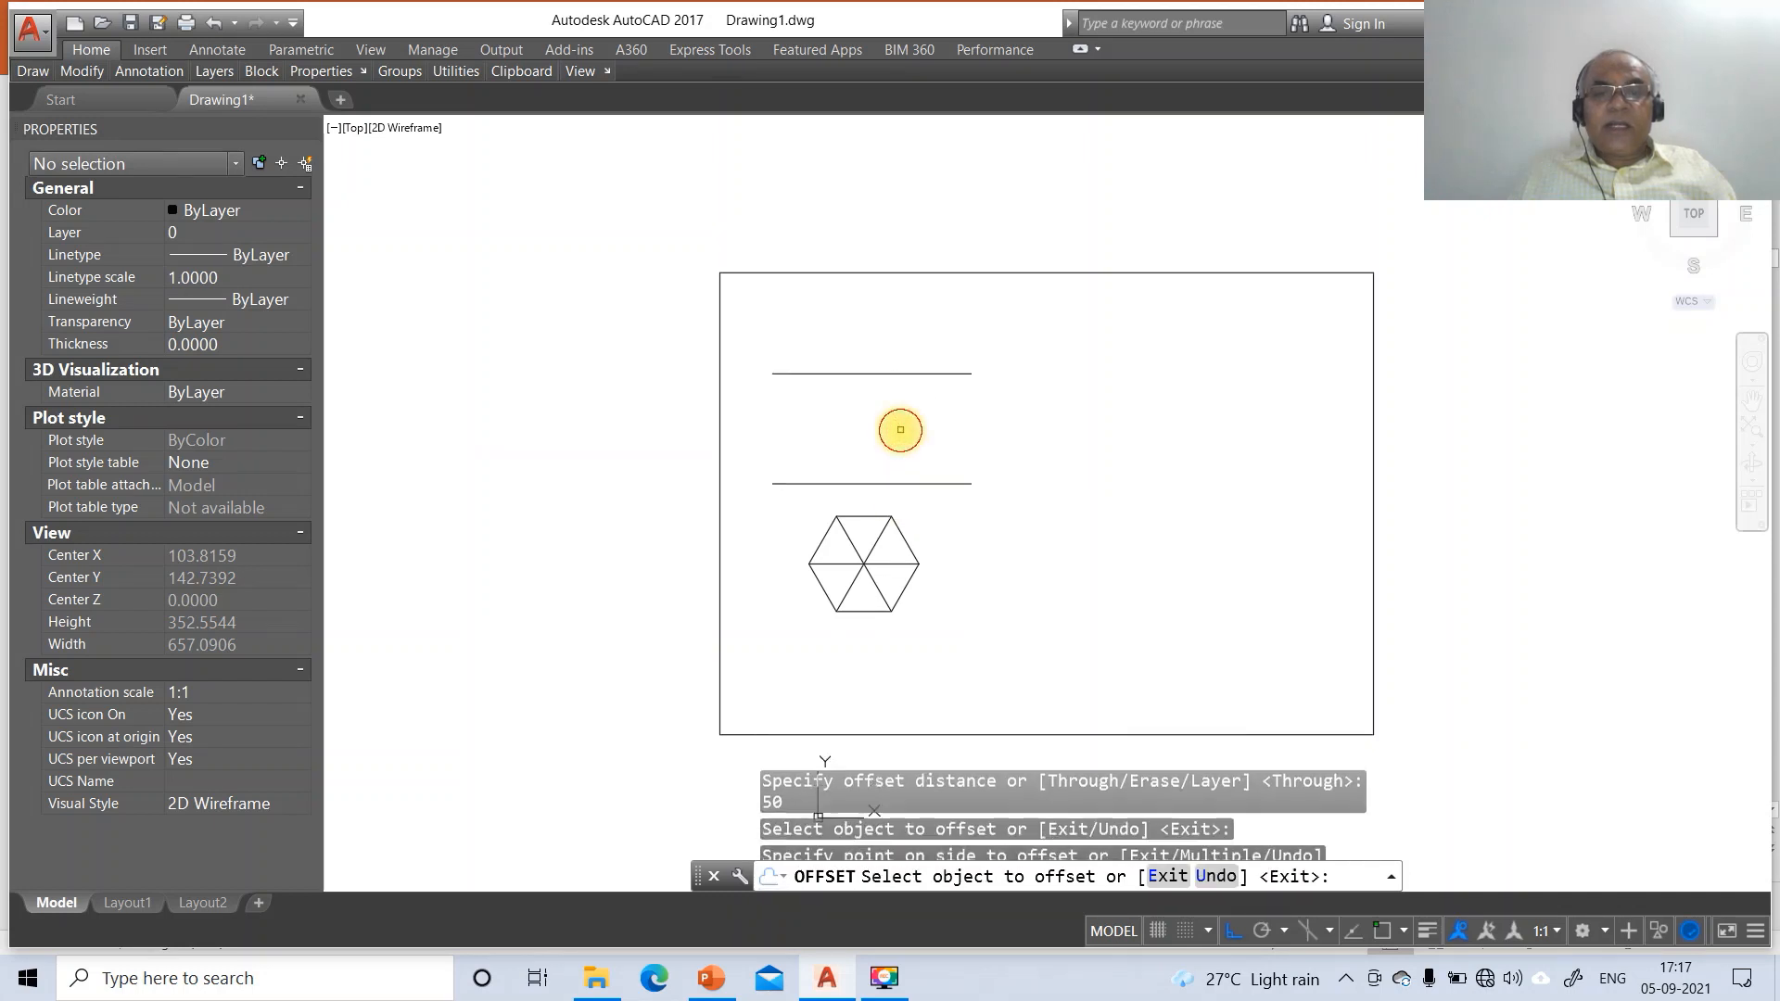
Draw a vertical line from the hexagon's centre perpendicular to the upper offset line
text(L)
key(Return)
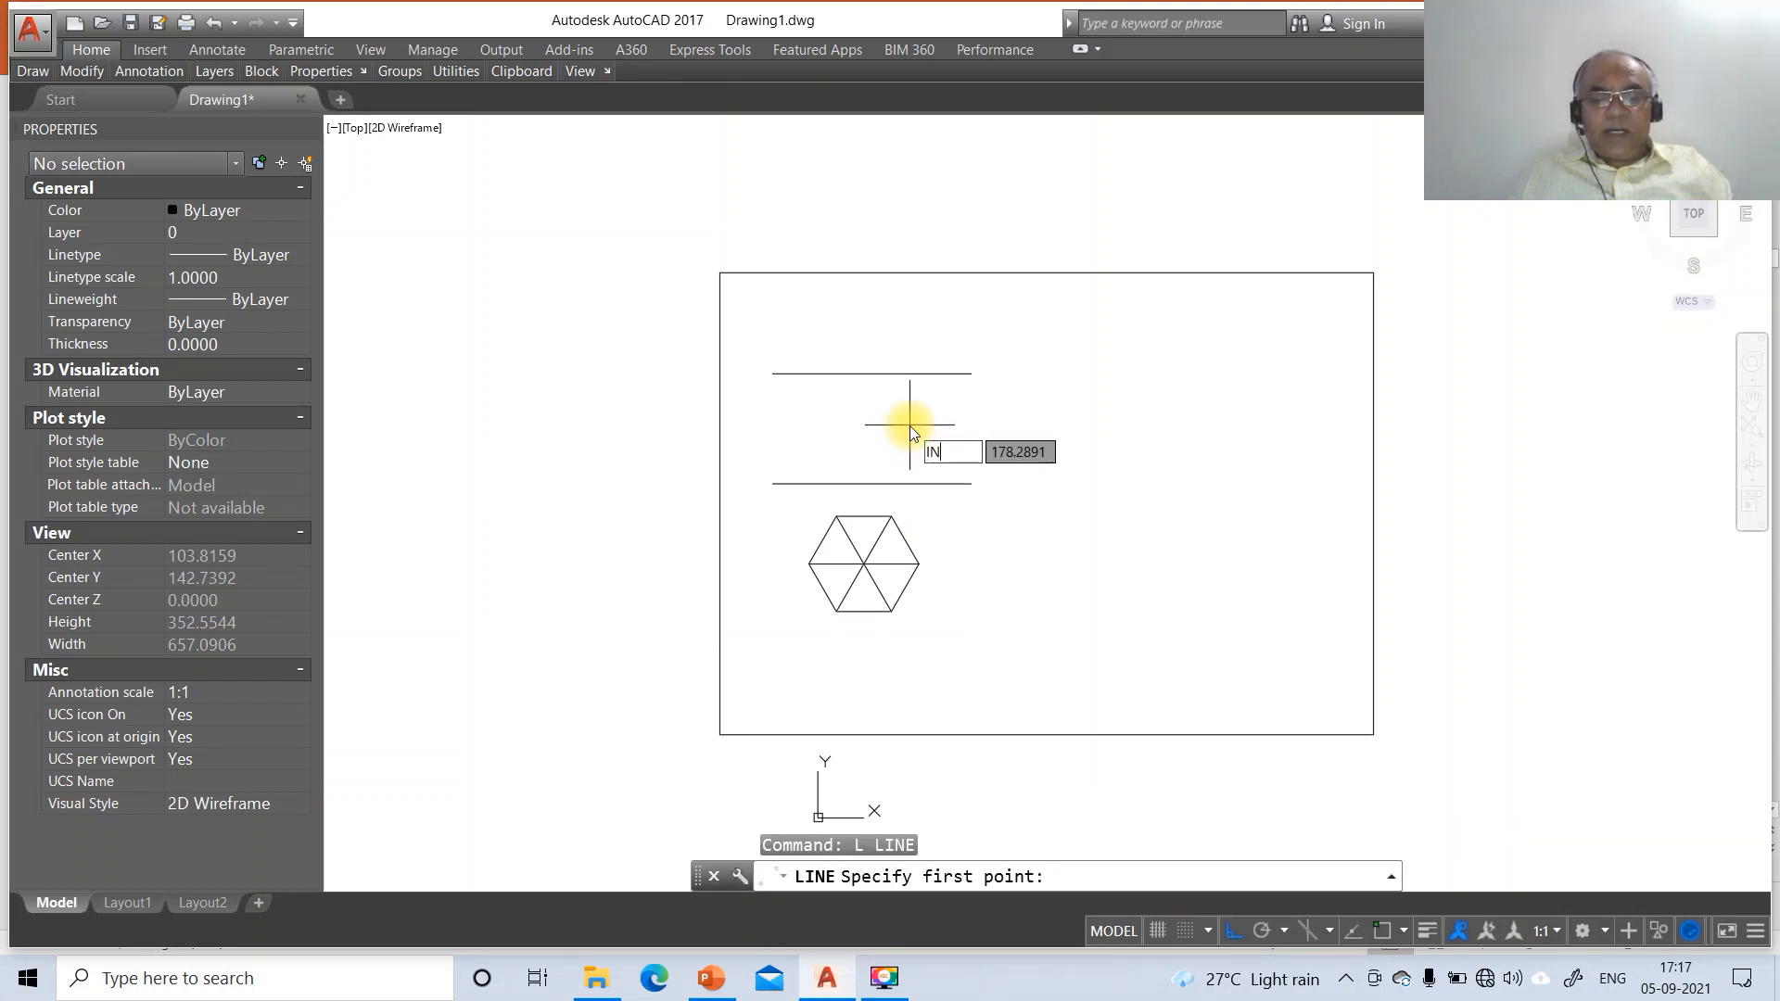
text(INT)
key(Return)
click(863, 564)
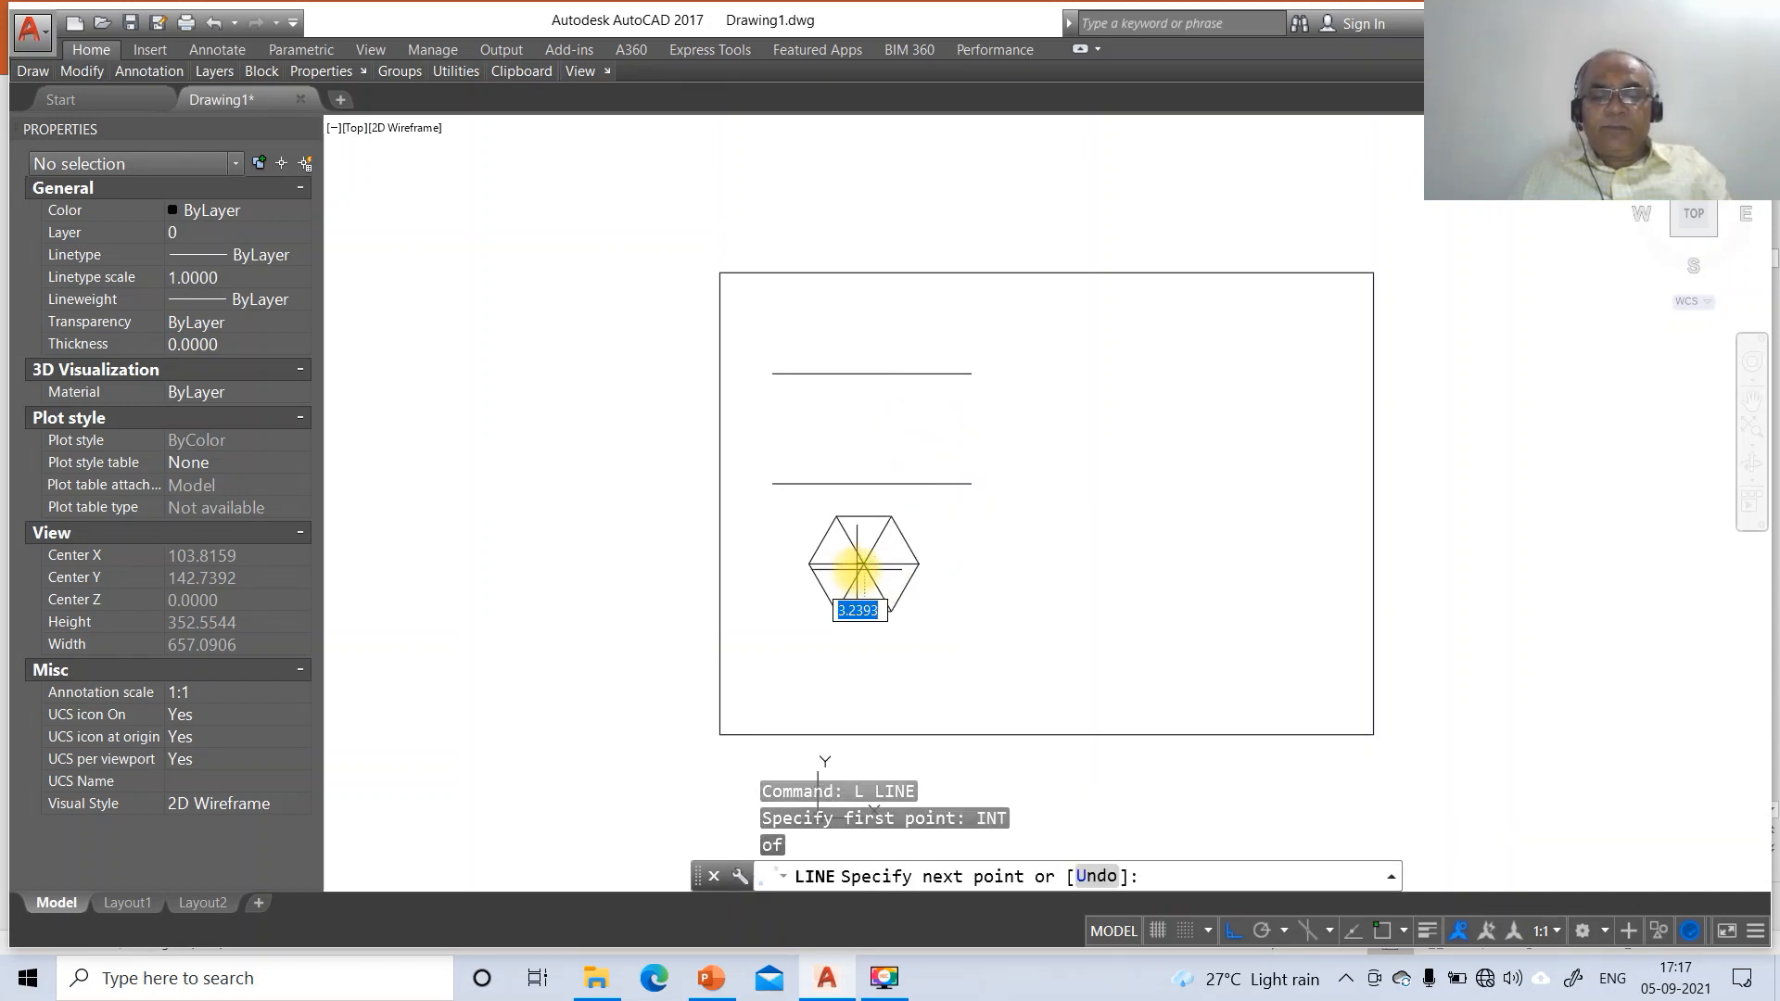
key(Return)
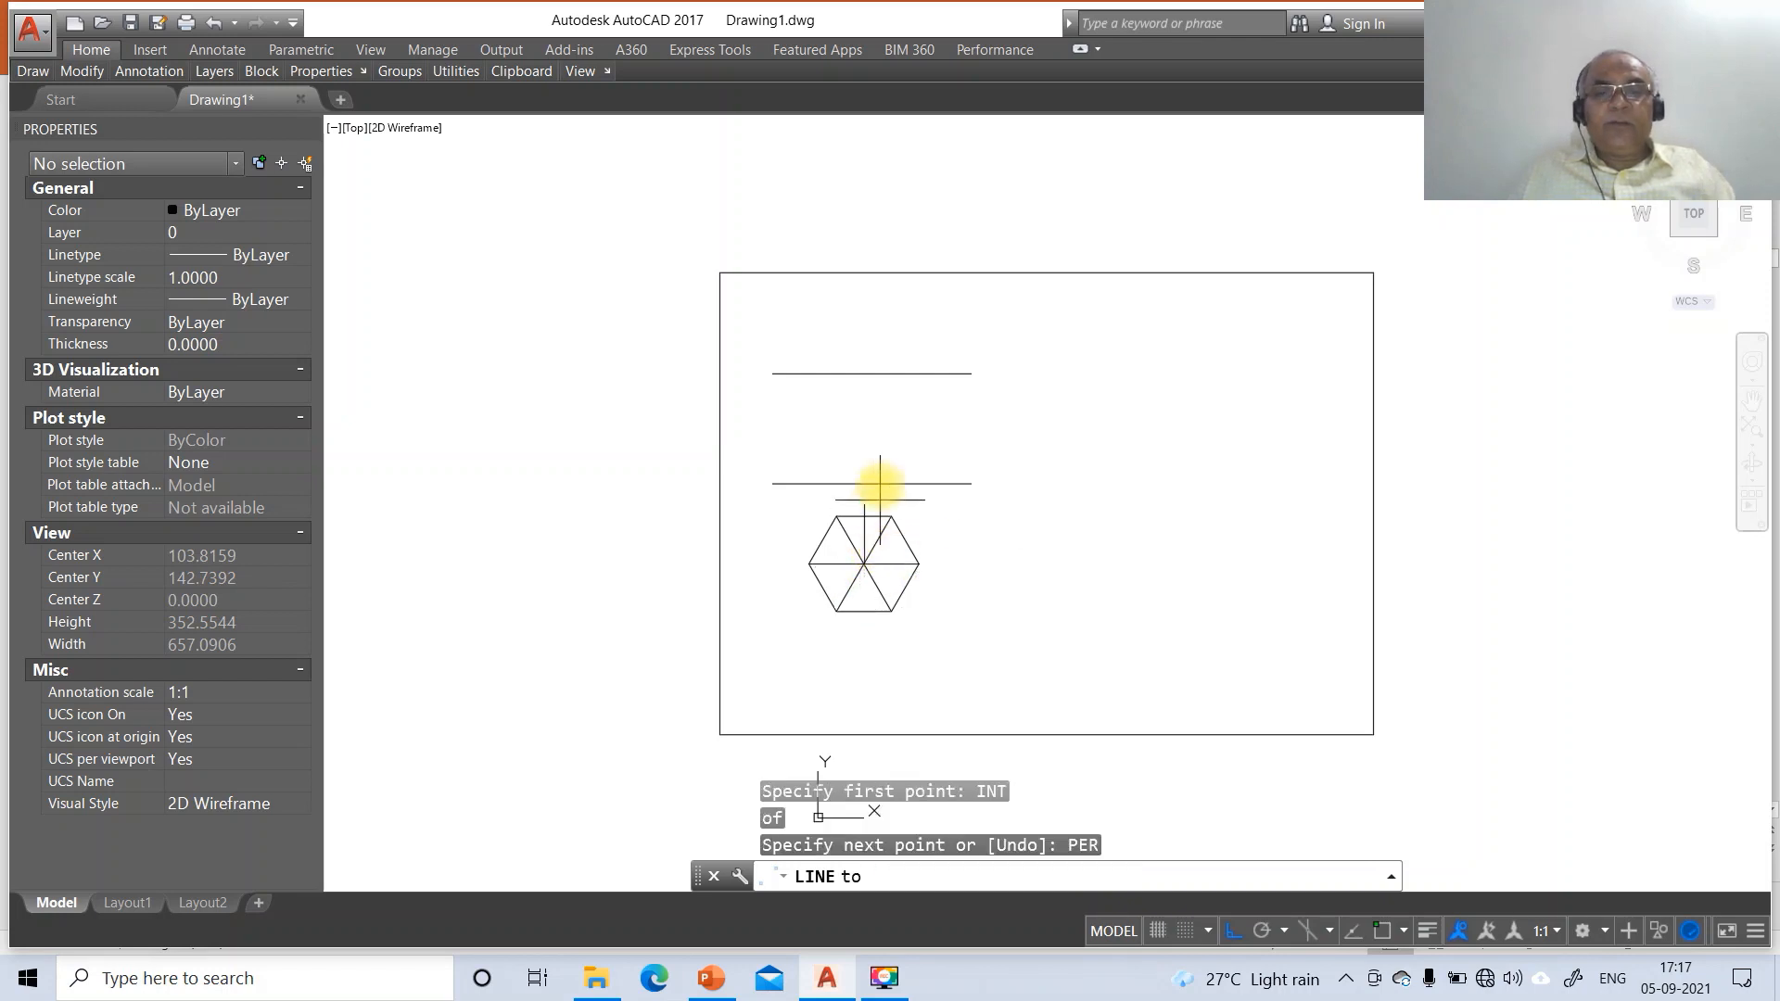
click(885, 378)
key(Return)
Draw a vertical projector from the hexagon's leftmost vertex perpendicular to the reference line just above it
key(Return)
text(INT)
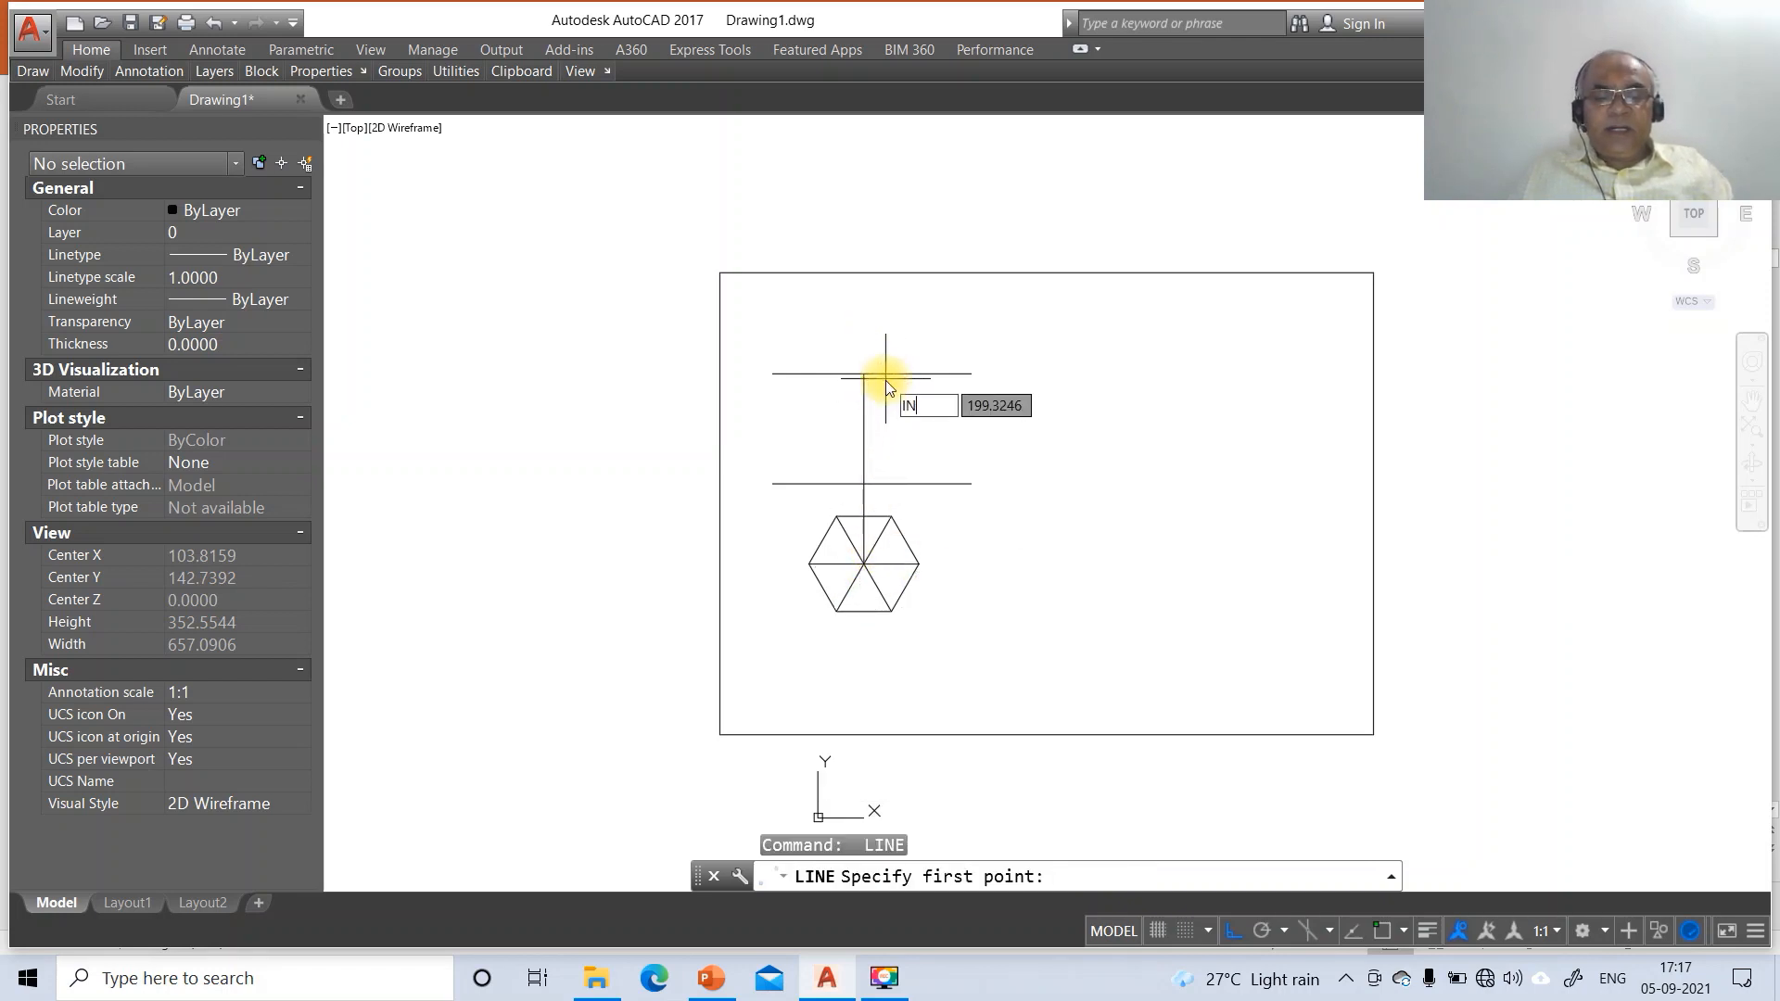
key(Return)
click(822, 563)
text(P)
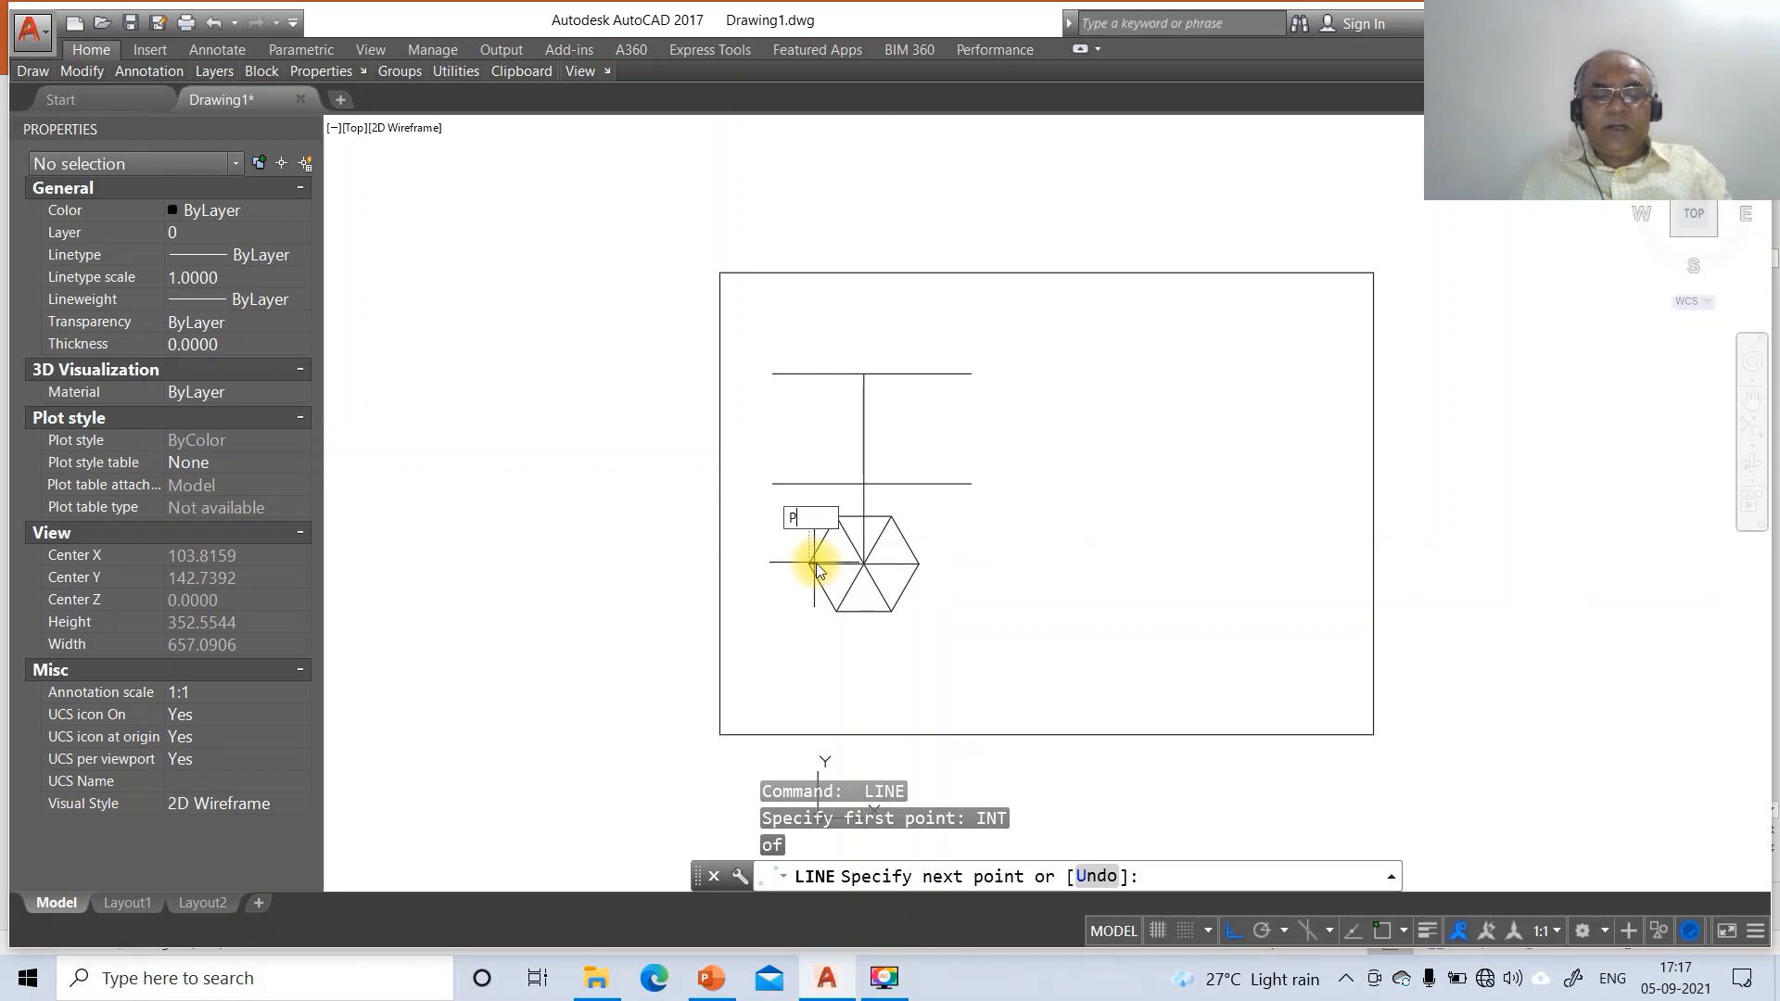
text(ER)
key(Return)
click(829, 484)
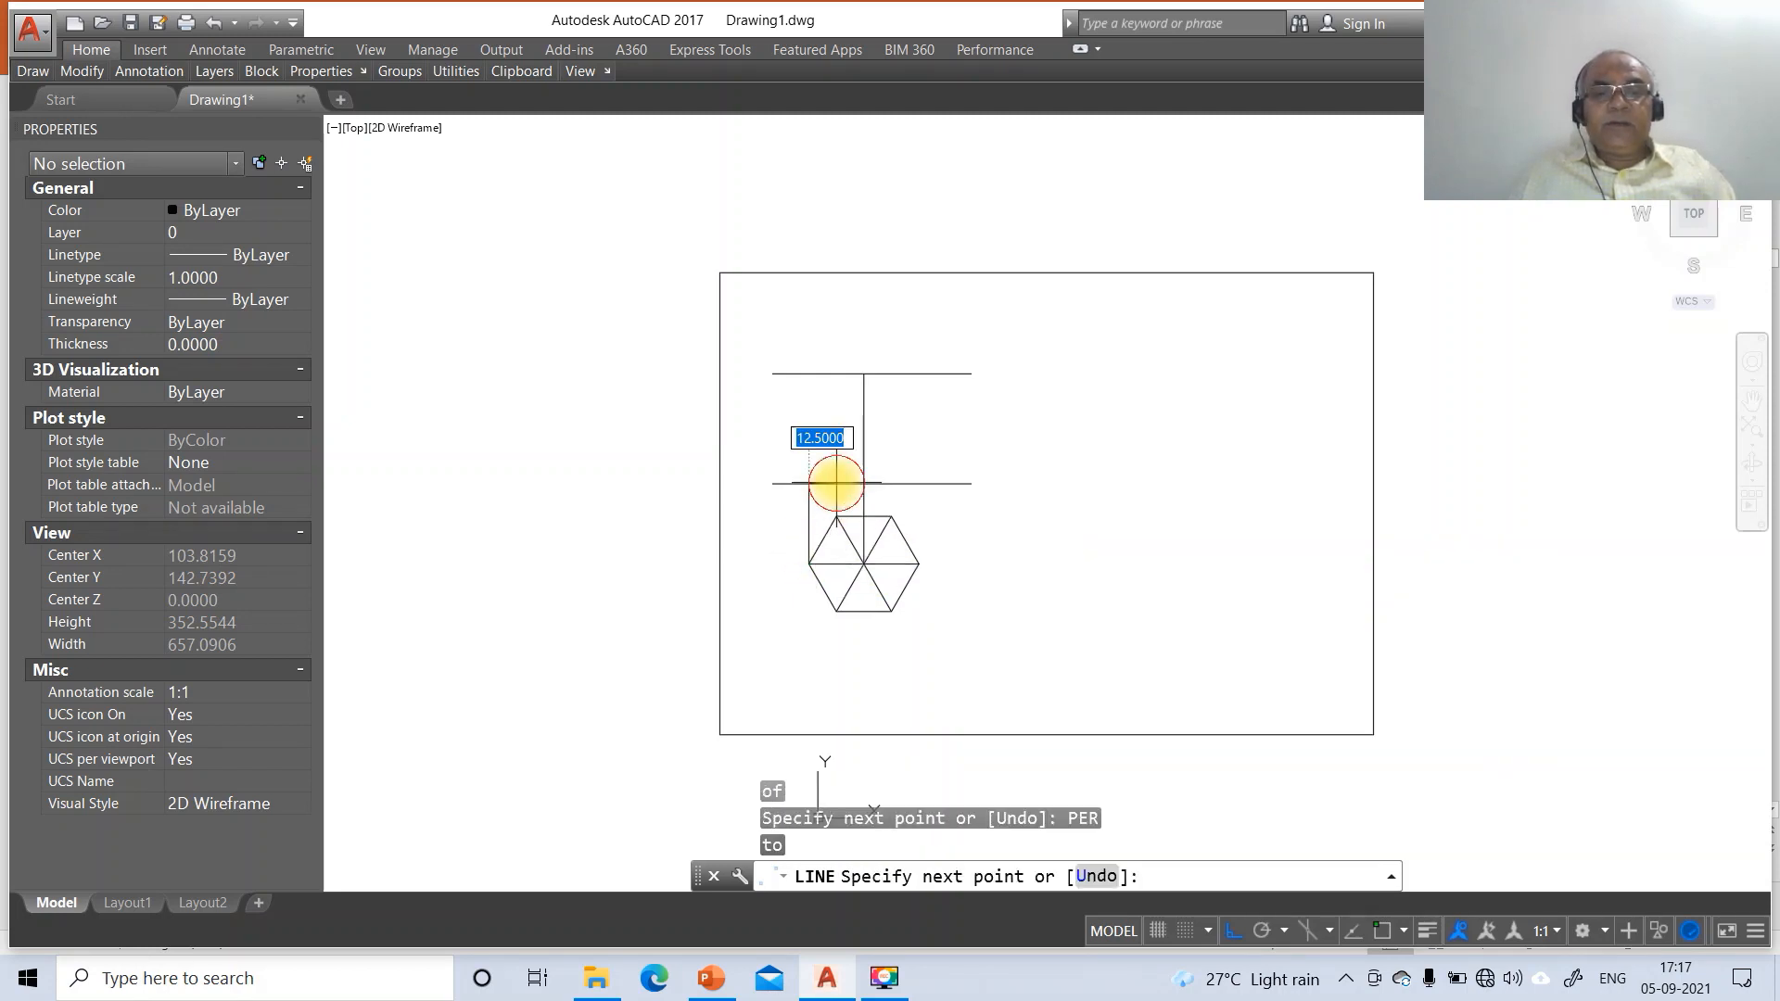
key(Return)
Draw a vertical projector from the hexagon's lower-left vertex perpendicular to the reference line above the hexagon
key(Return)
text(INT)
key(Return)
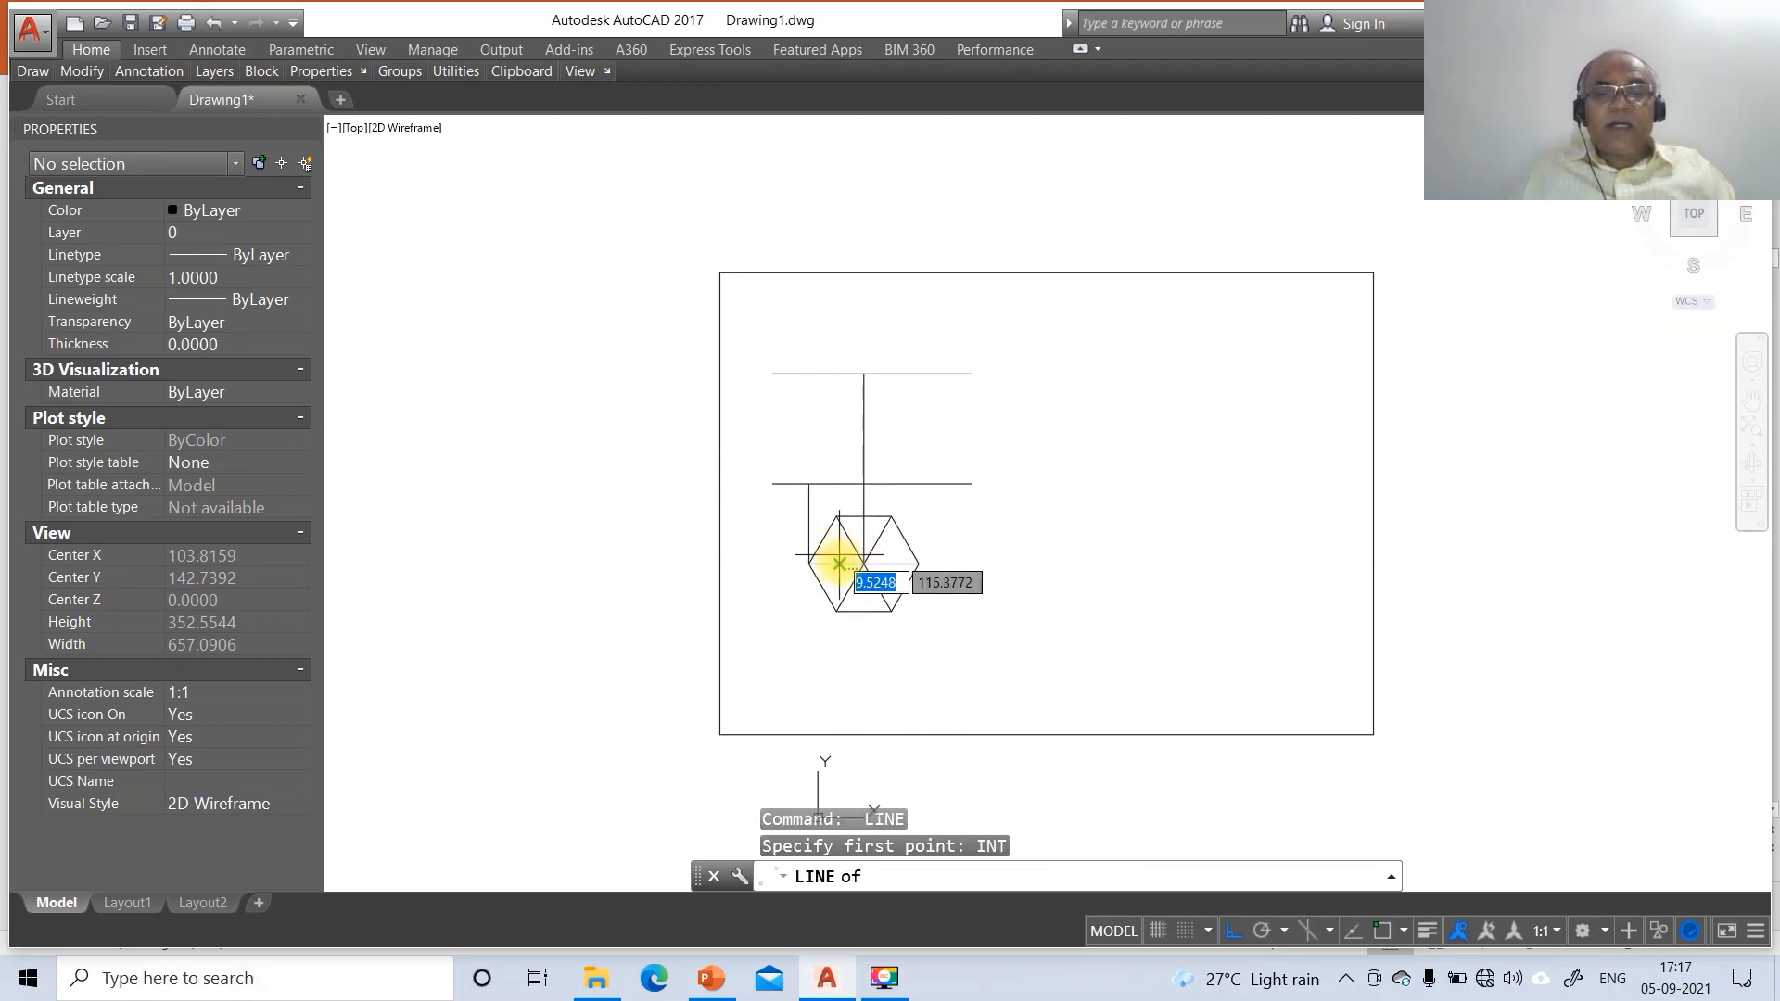
click(837, 610)
text(PER)
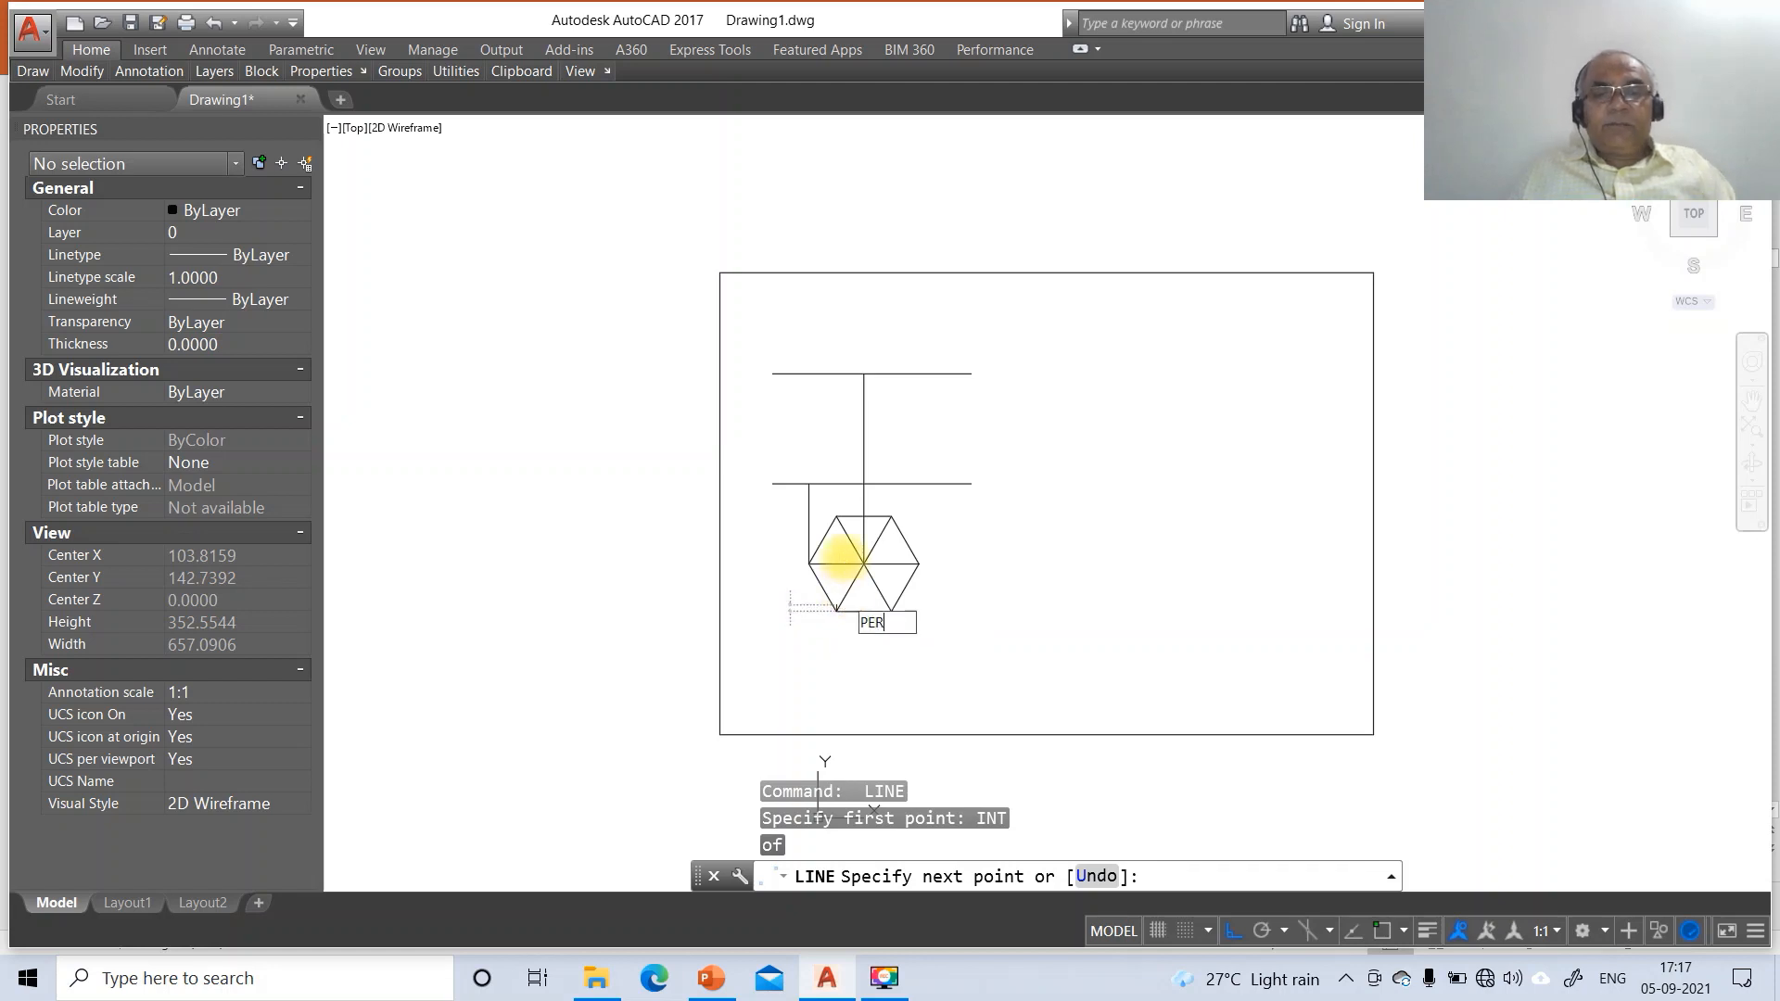
key(Return)
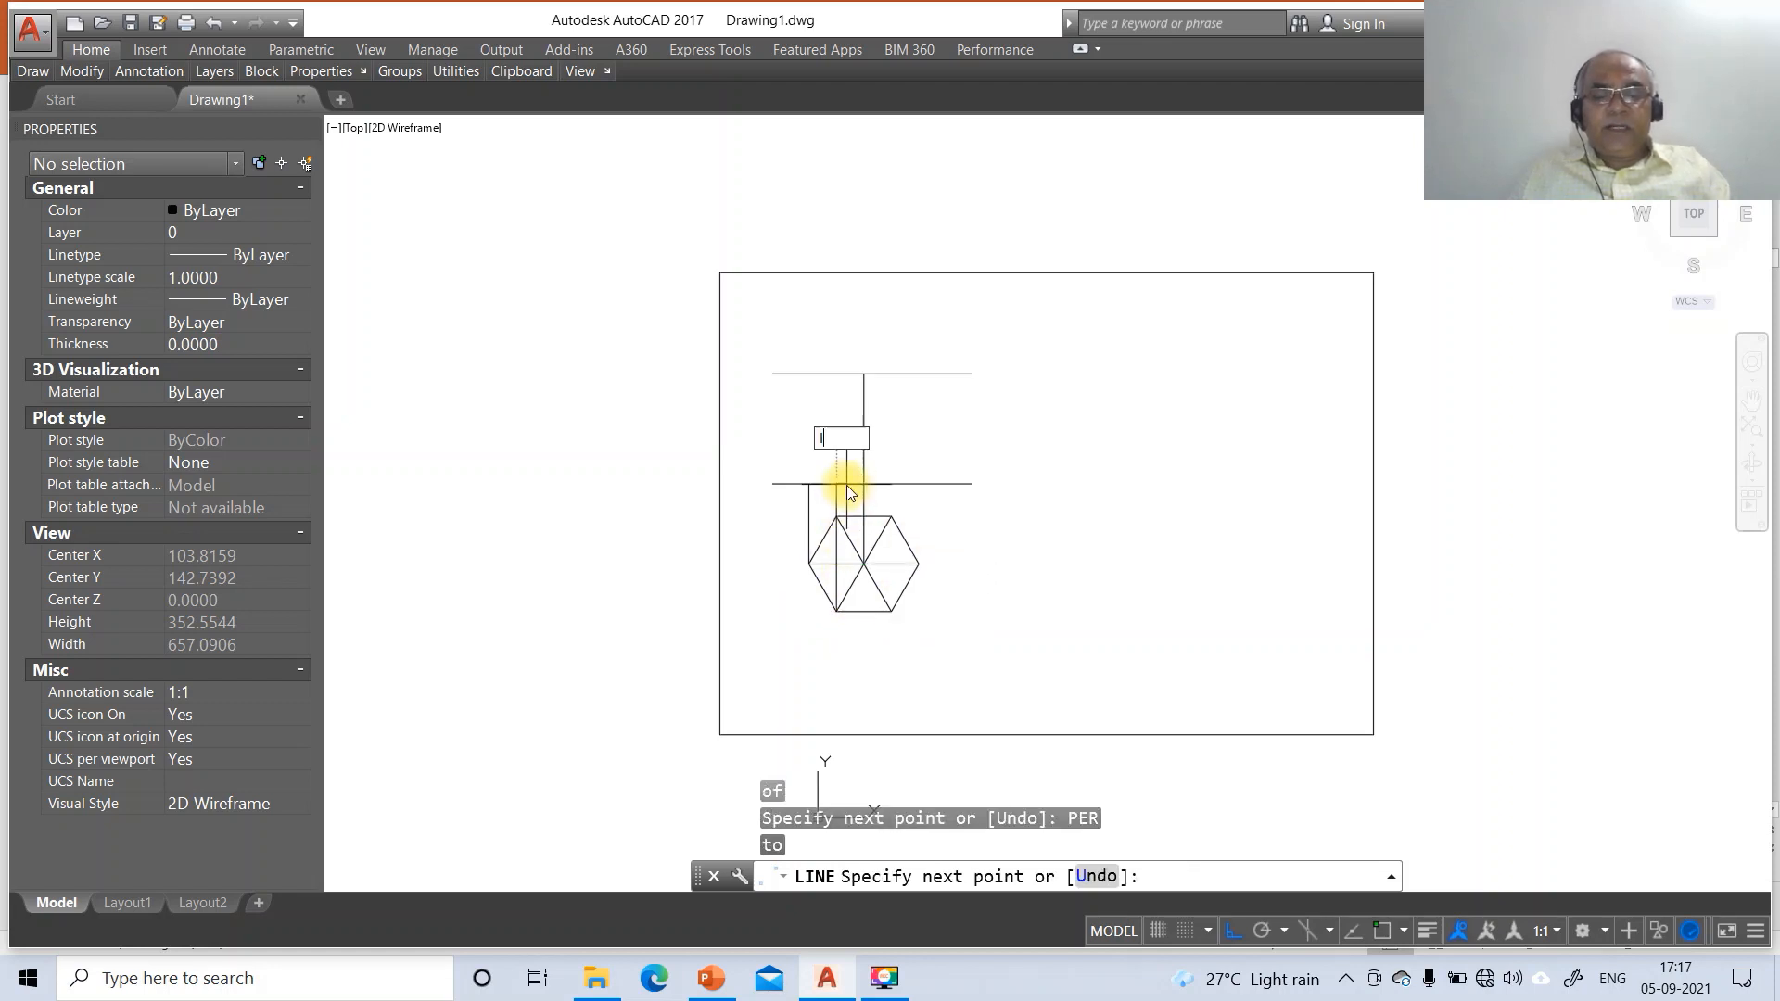
Continue the line with intersection snaps to the apex on the upper line and down to the top of the leftmost projector
text(INT)
key(Return)
click(863, 375)
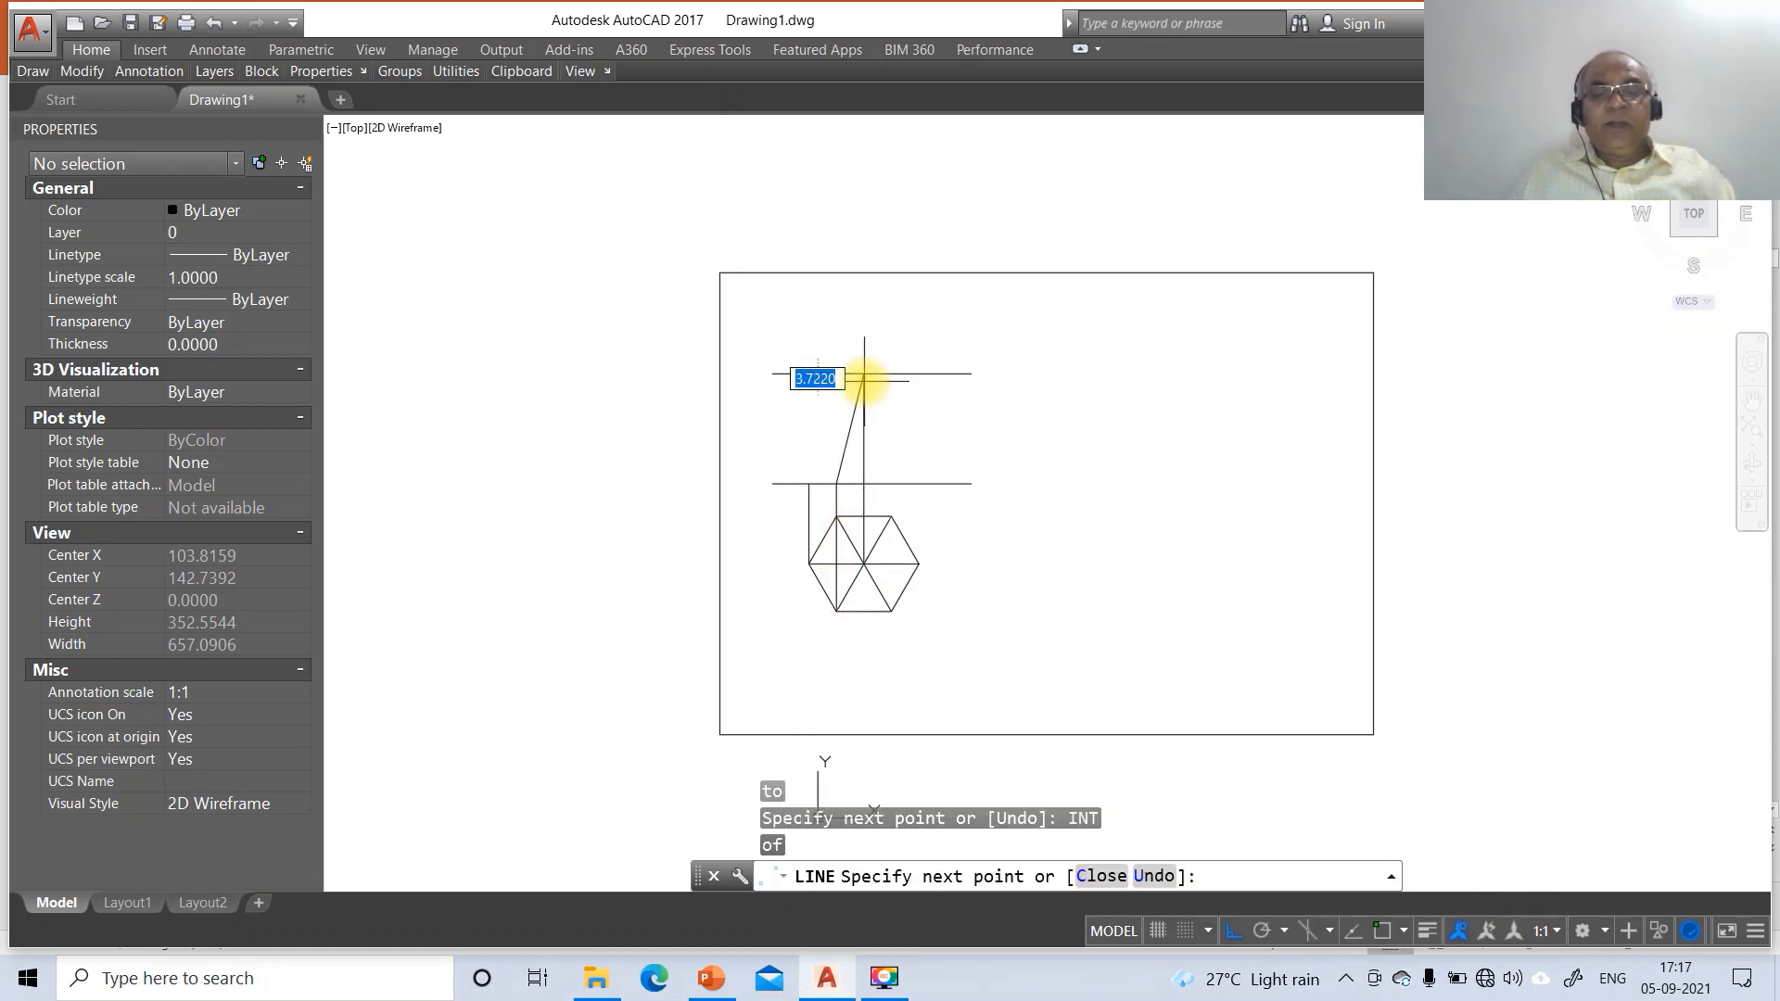
text(INT)
key(Return)
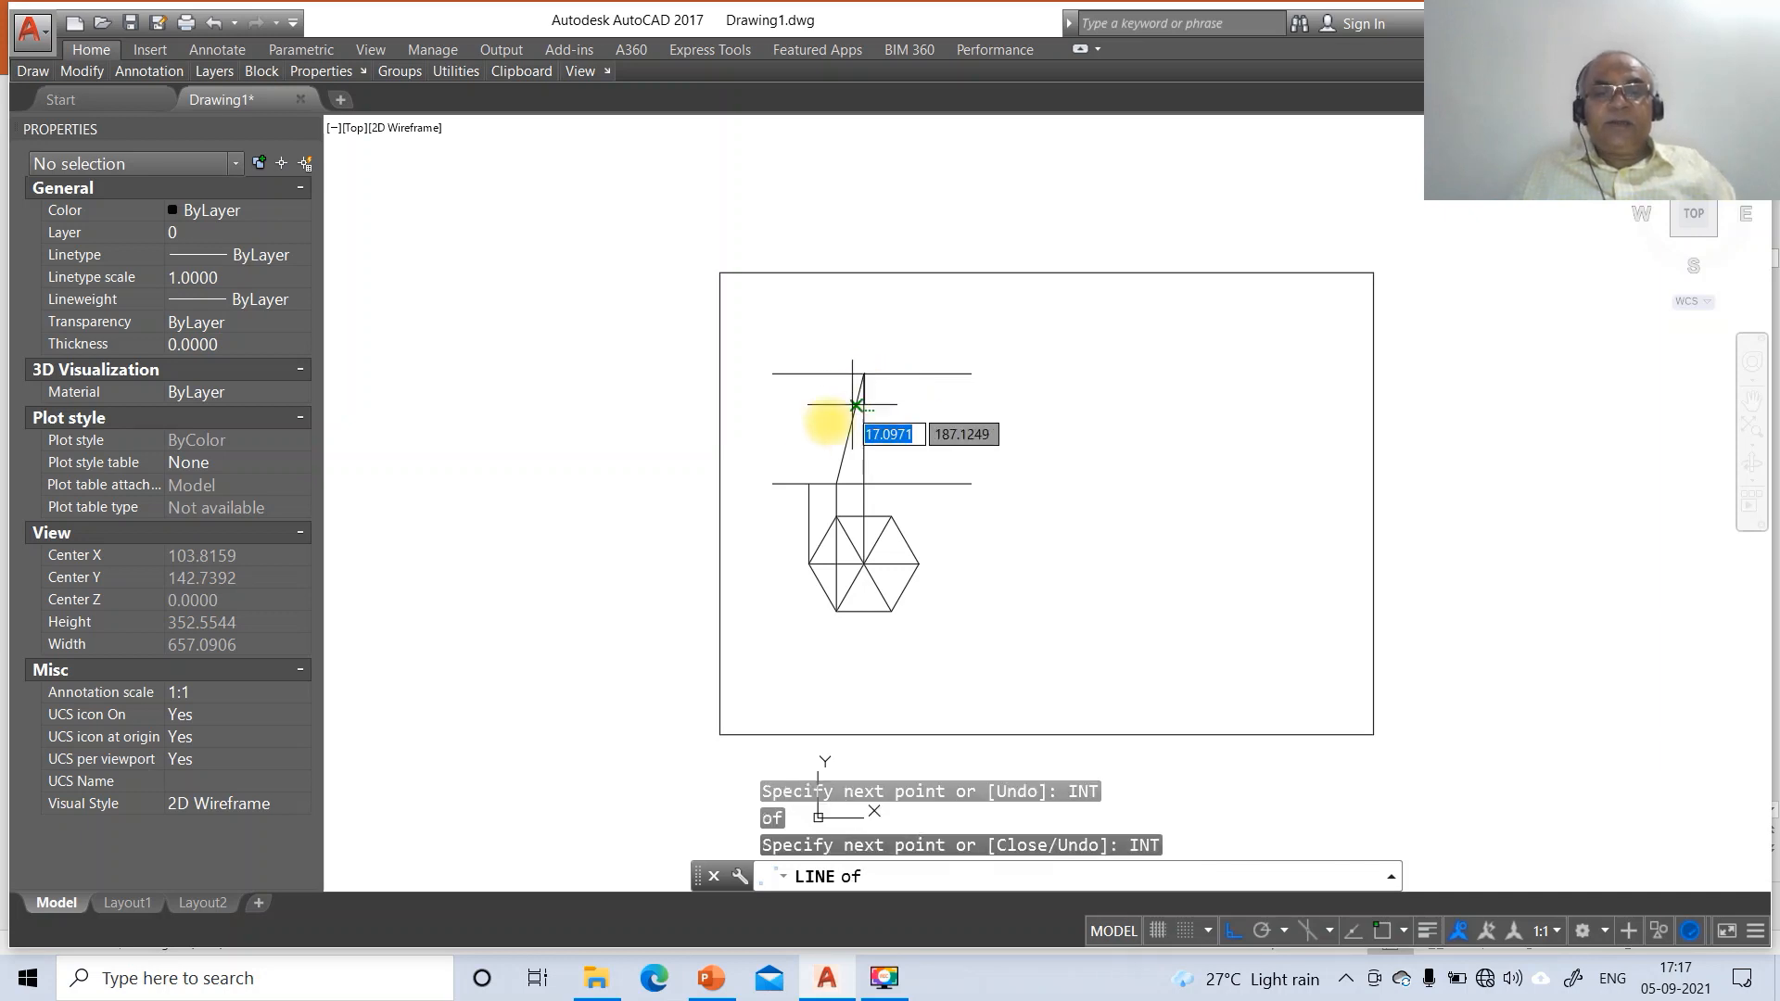
click(808, 483)
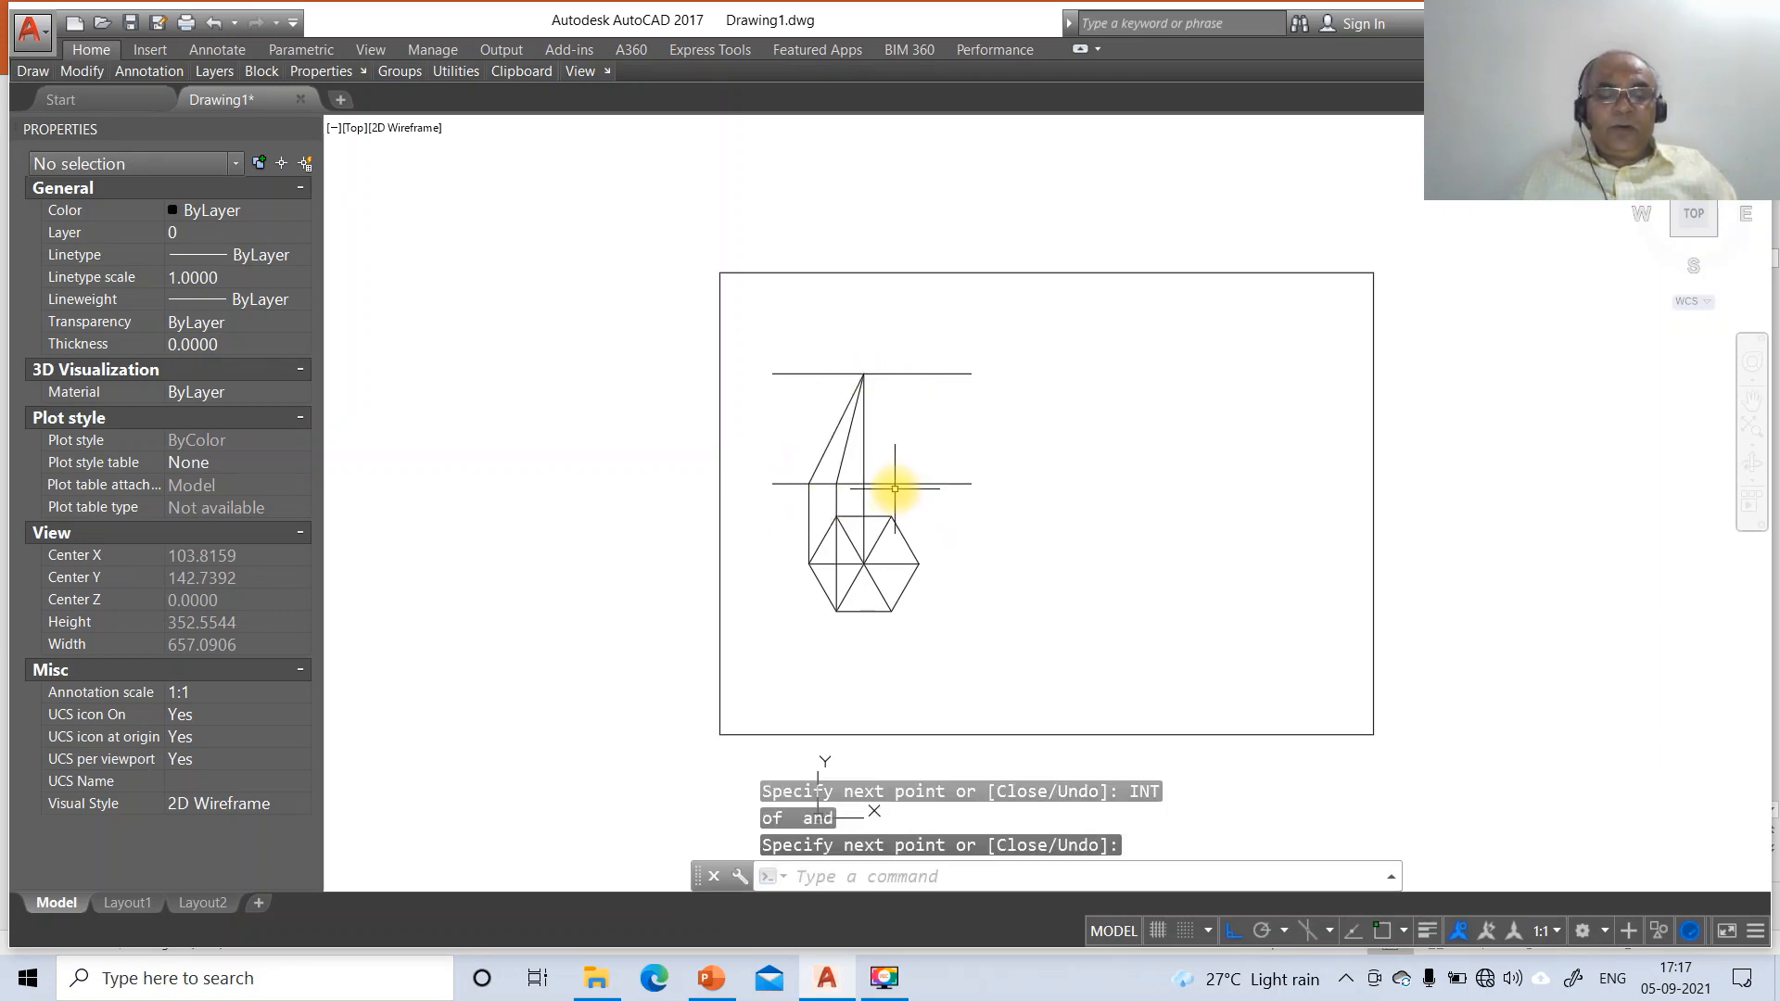
key(Return)
Trim the reference line's left overhang by filleting it to the leftmost projector with radius 0
text(f)
key(Return)
click(851, 484)
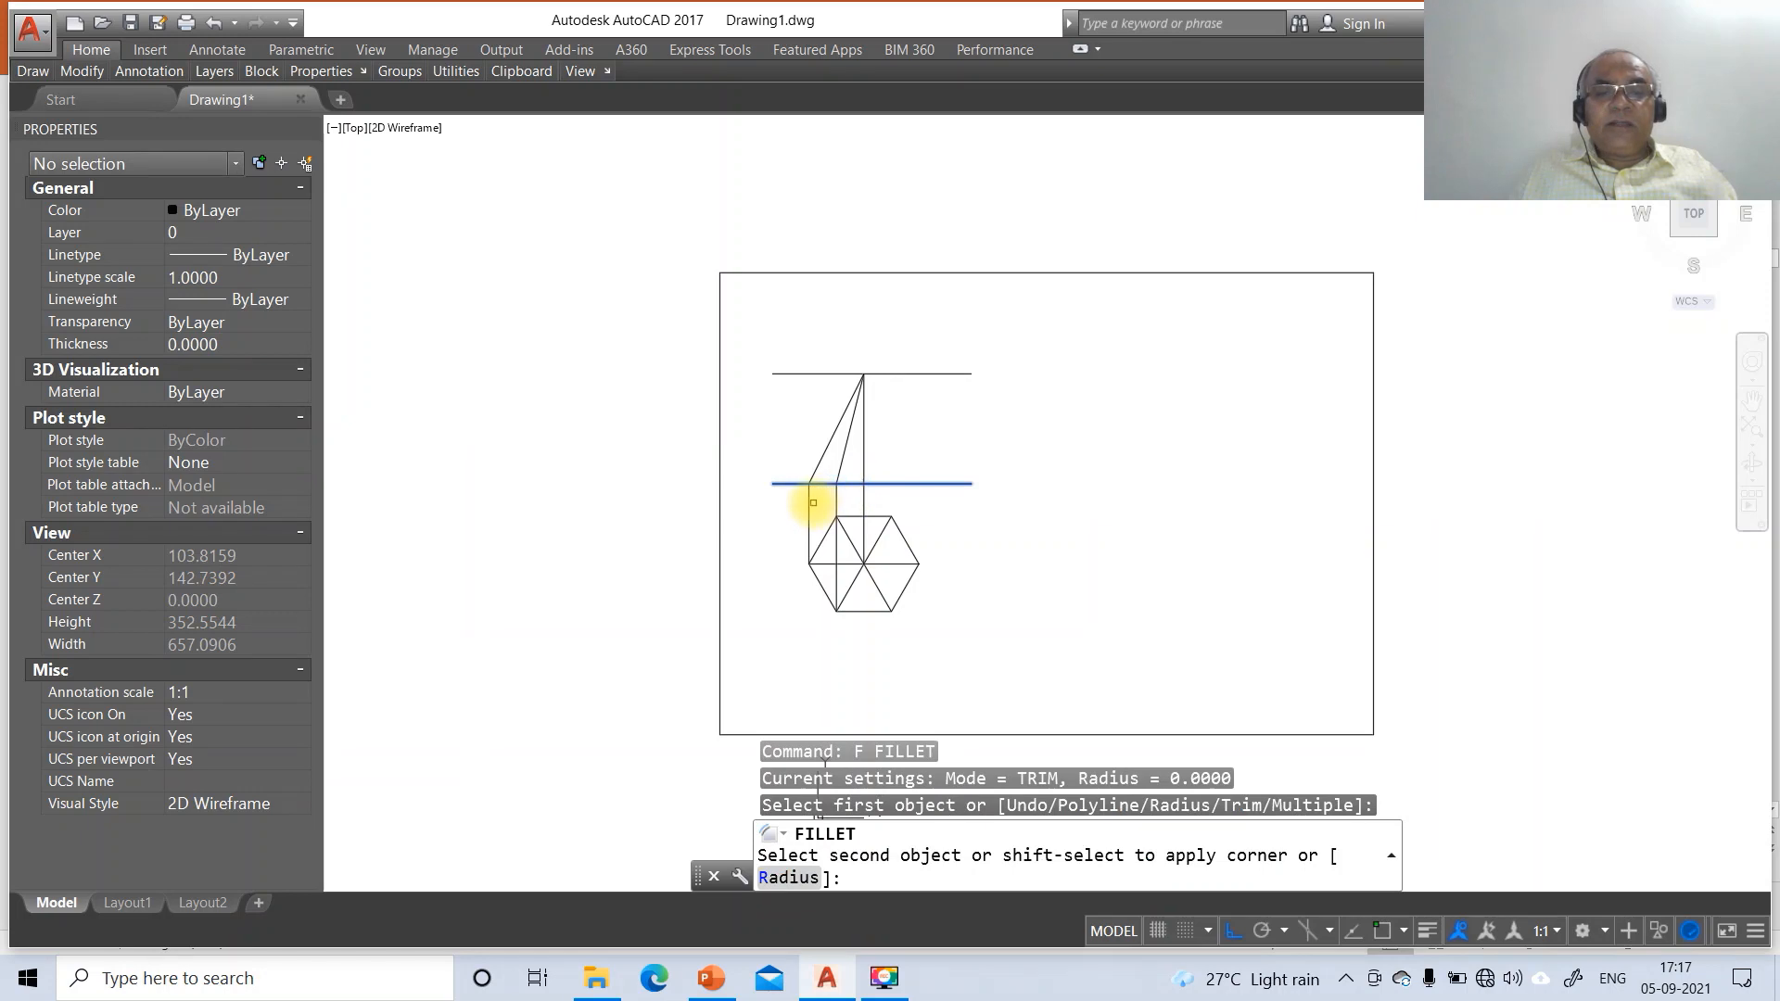
click(813, 503)
text(M)
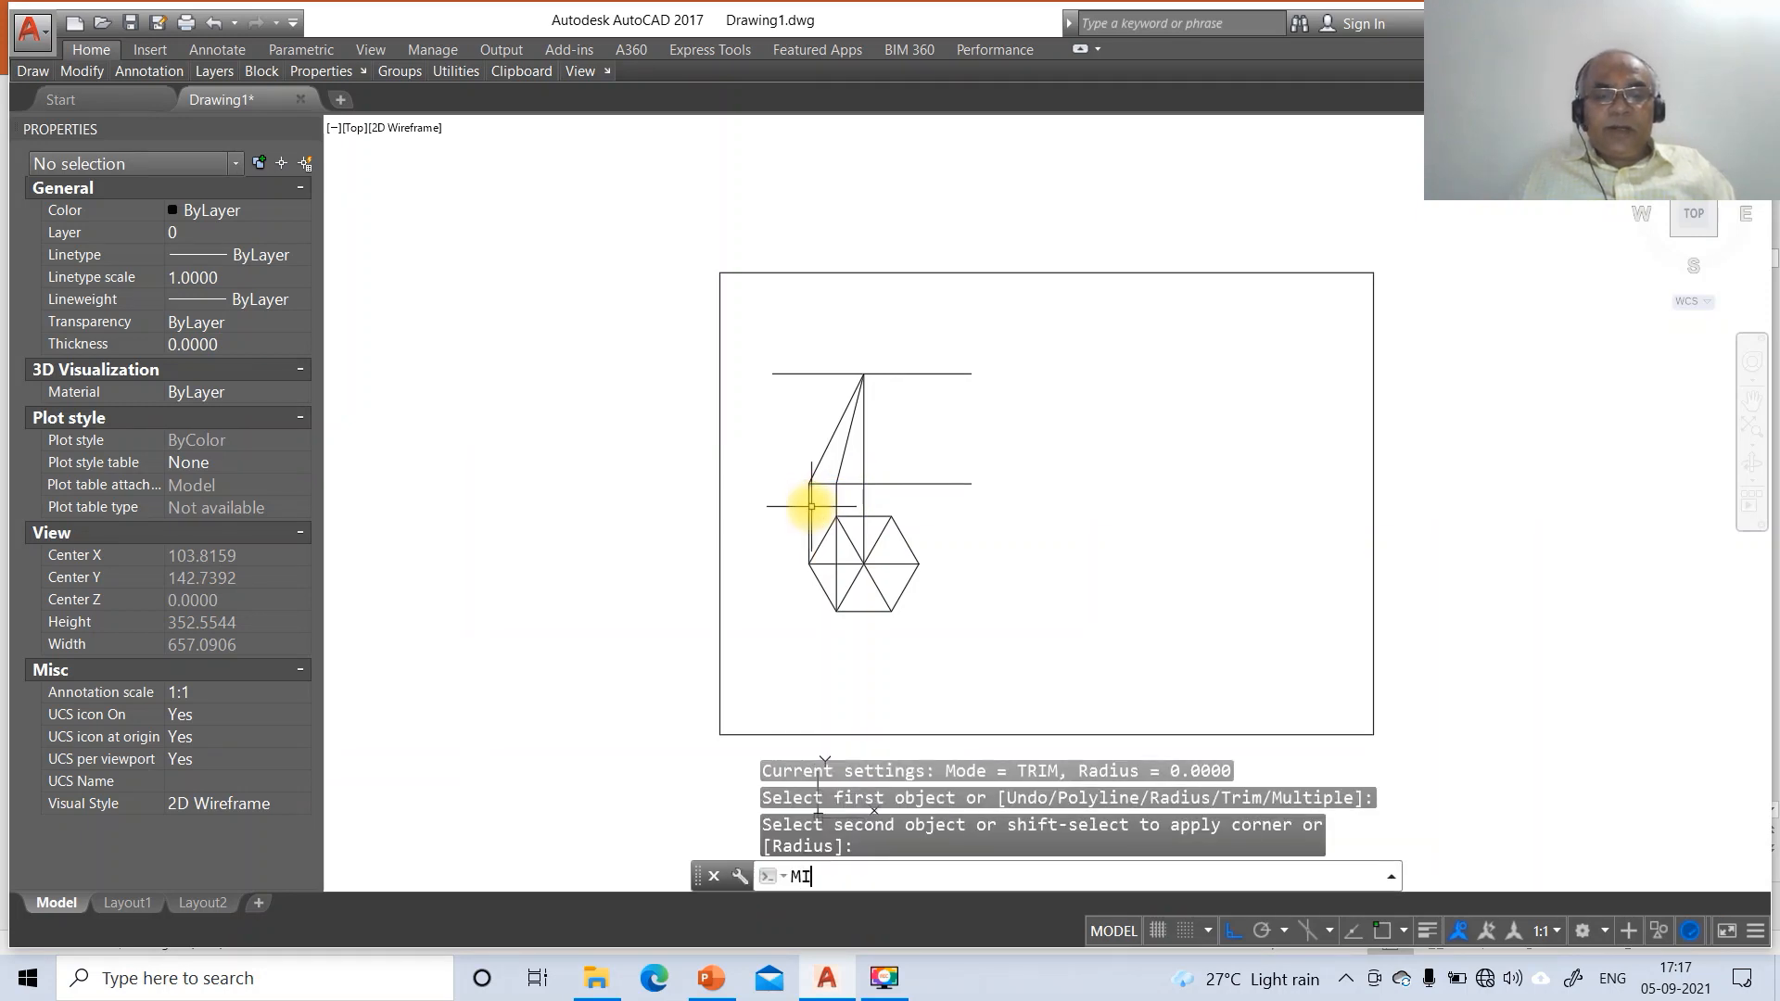
text(I)
key(Return)
click(862, 459)
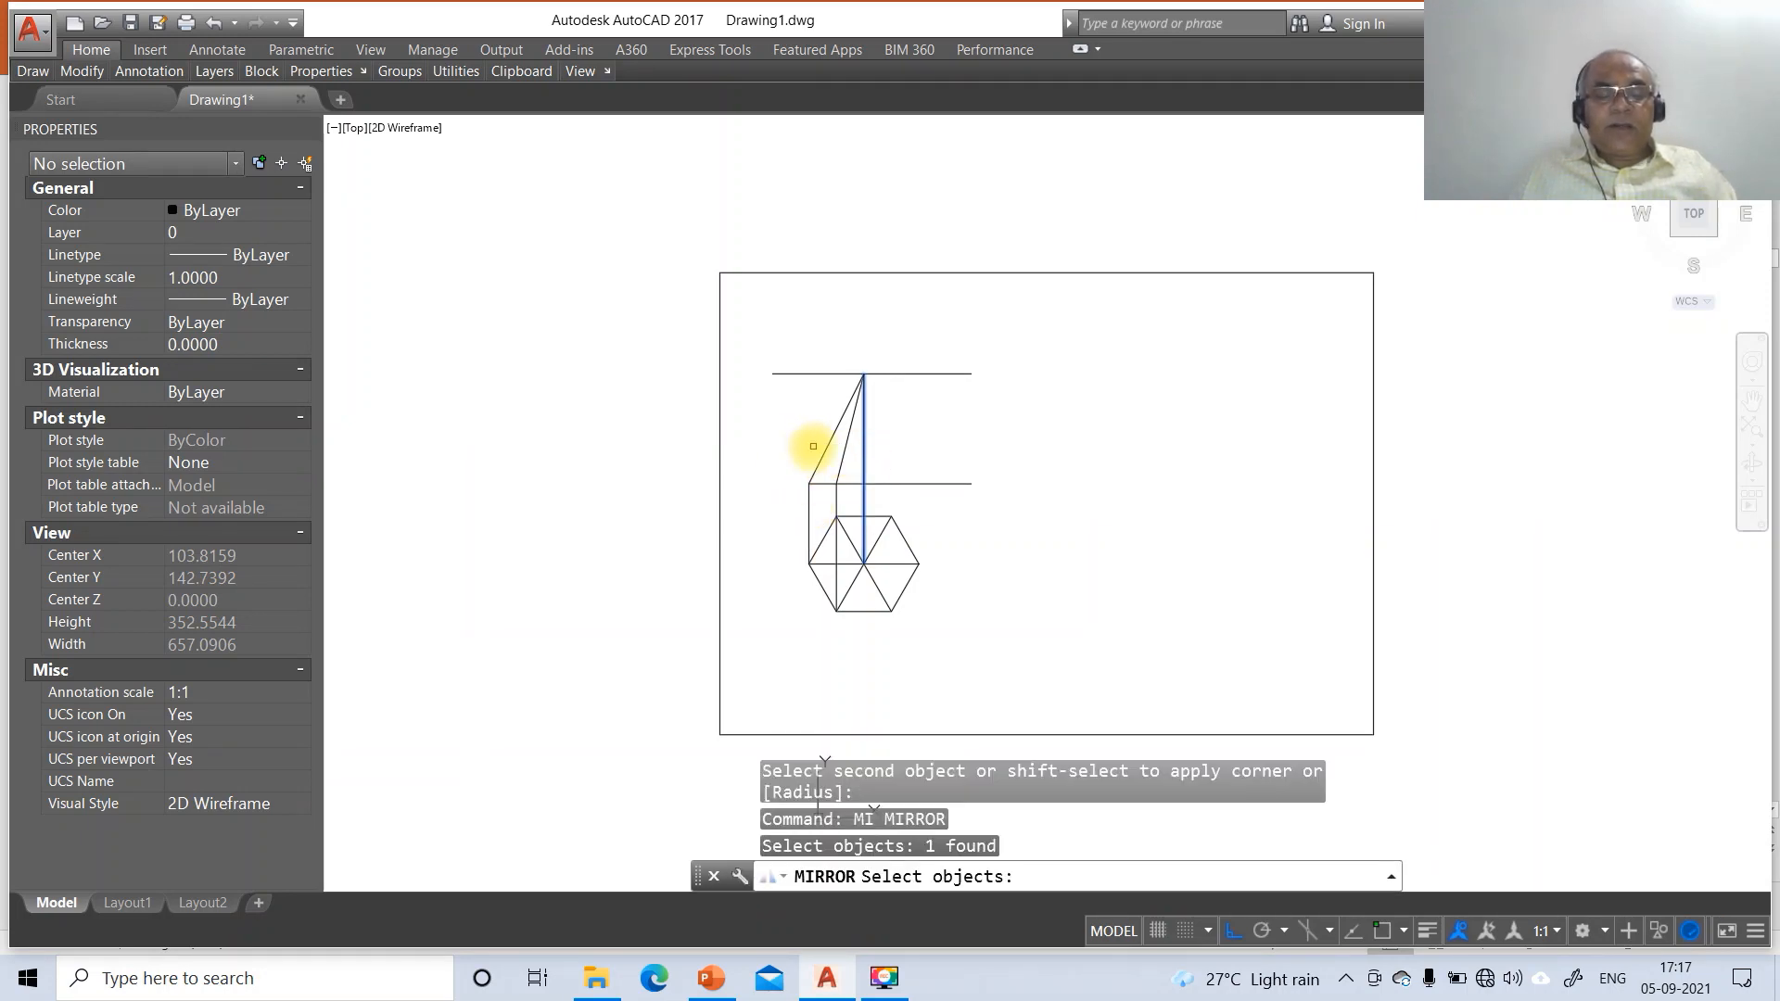
key(Escape)
key(Escape)
key(Return)
click(853, 468)
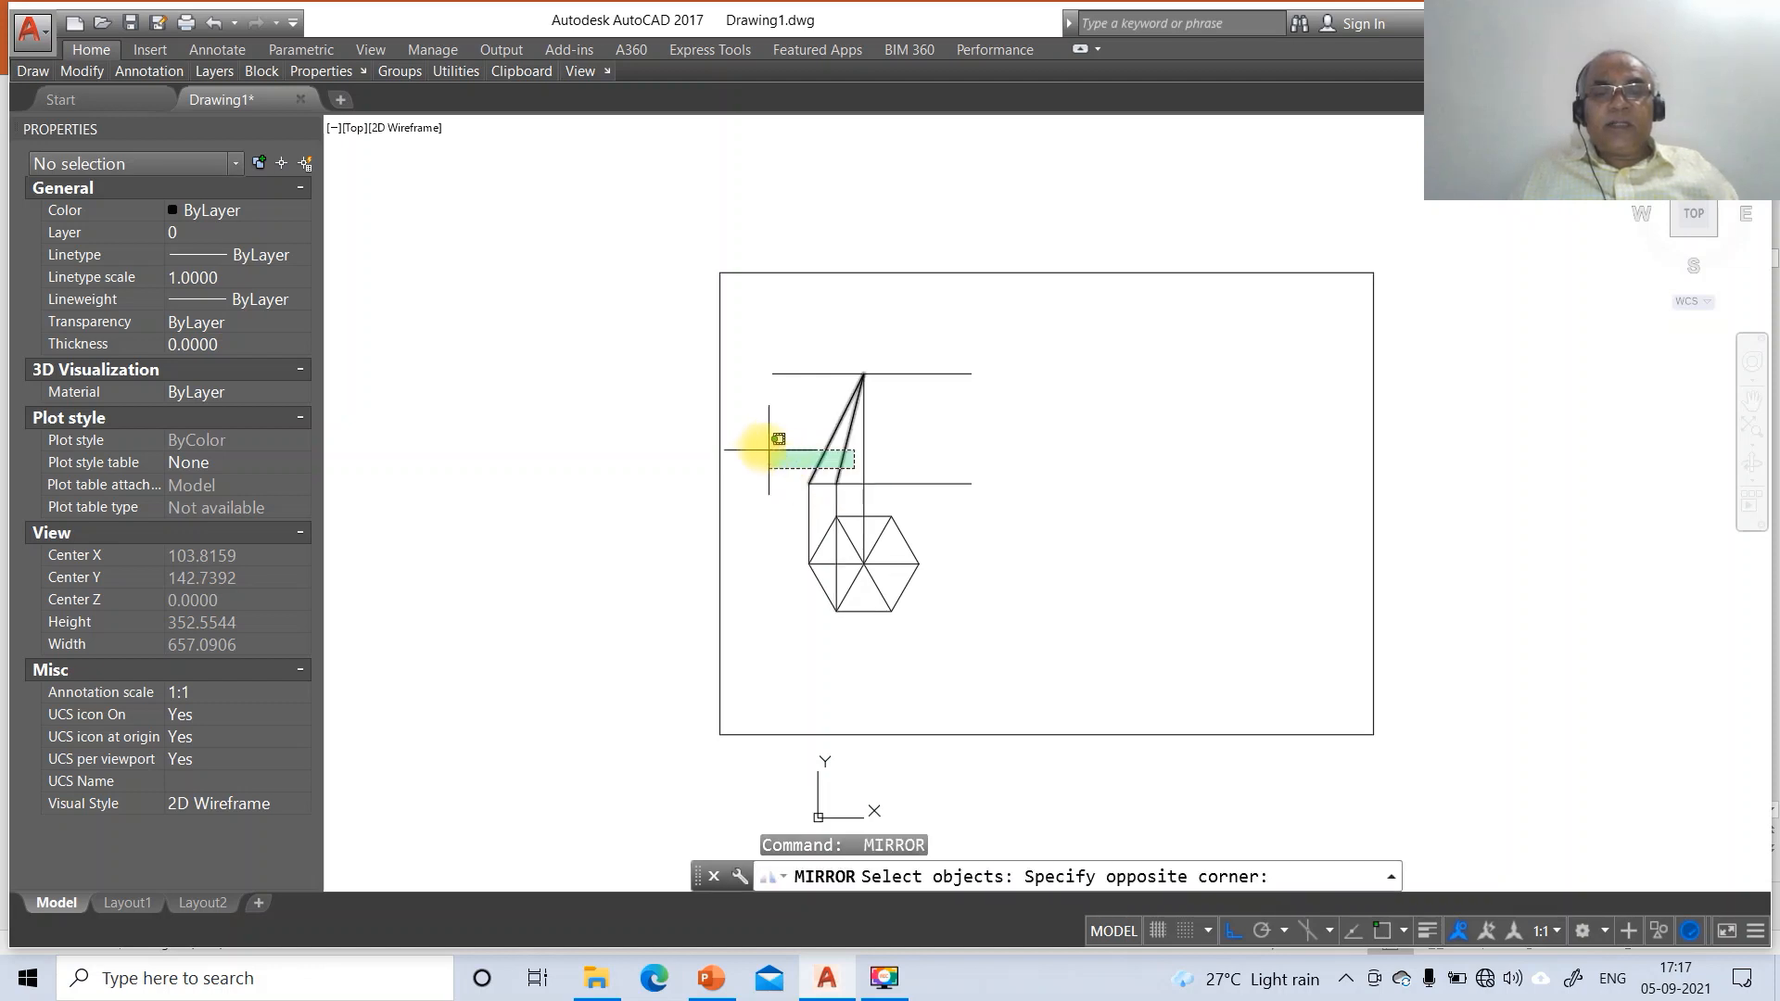
click(768, 450)
key(Return)
key(Escape)
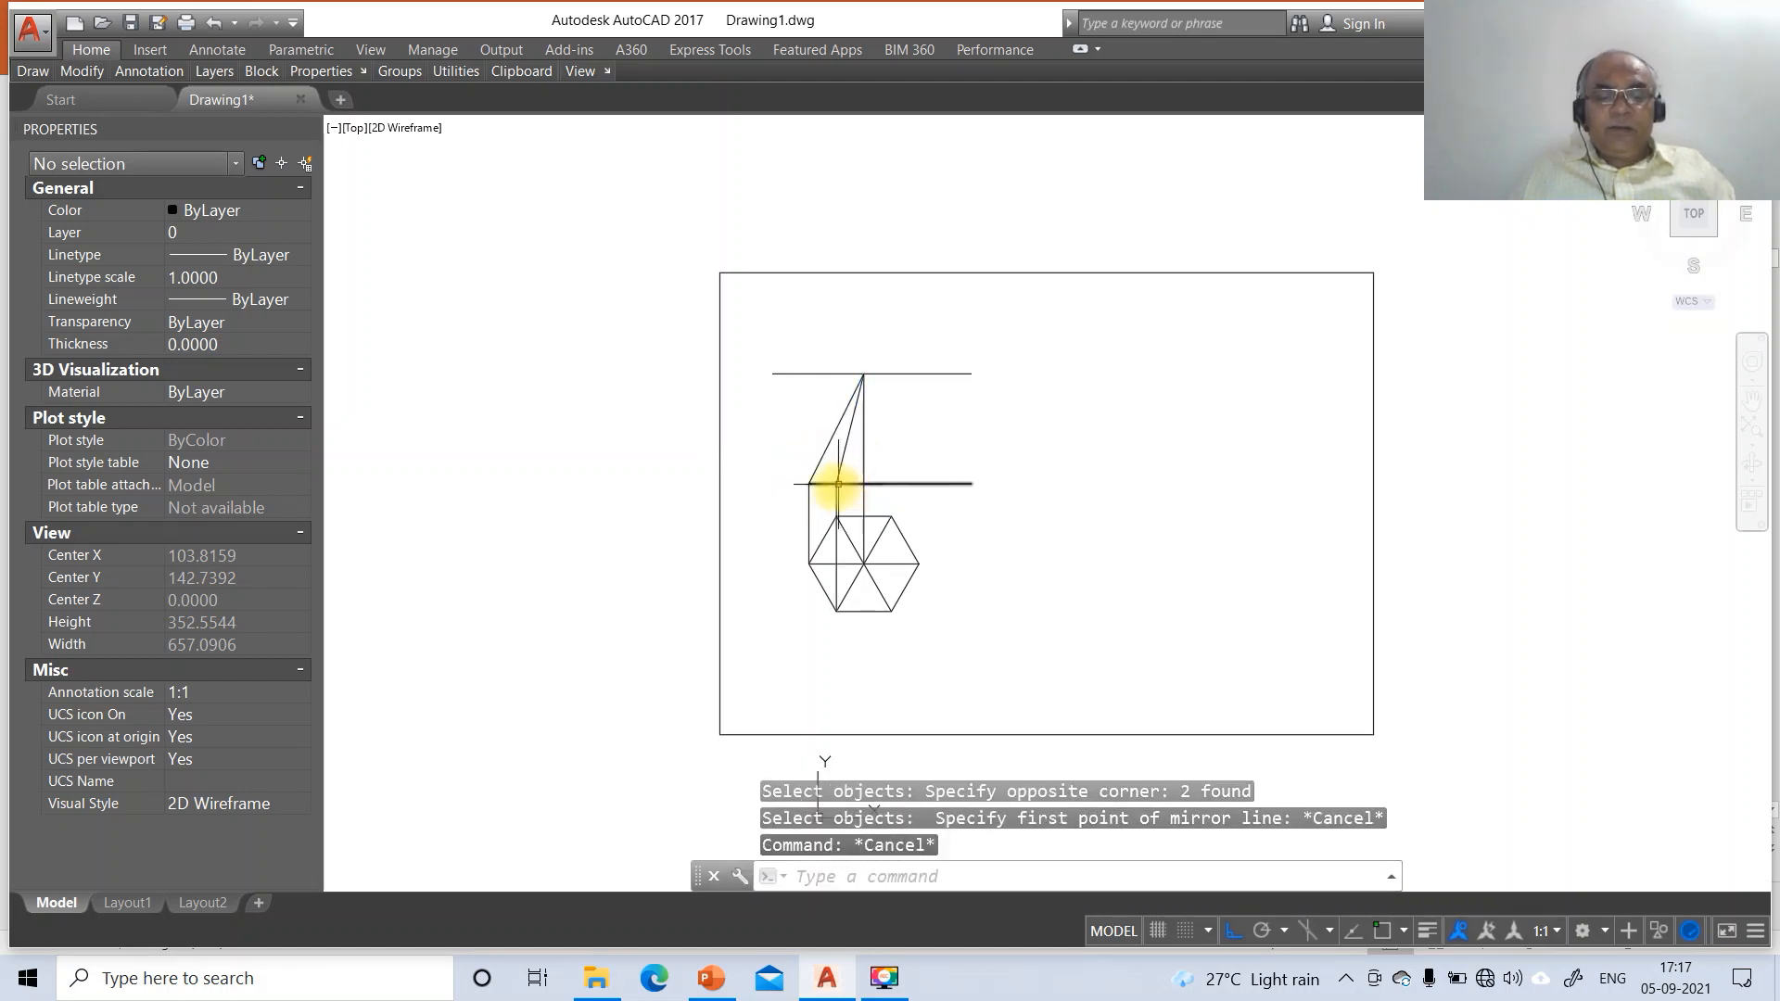
Mirror the two slant edges and two left projectors about the vertical centre line, keeping the source objects
text(mi)
key(Return)
click(848, 475)
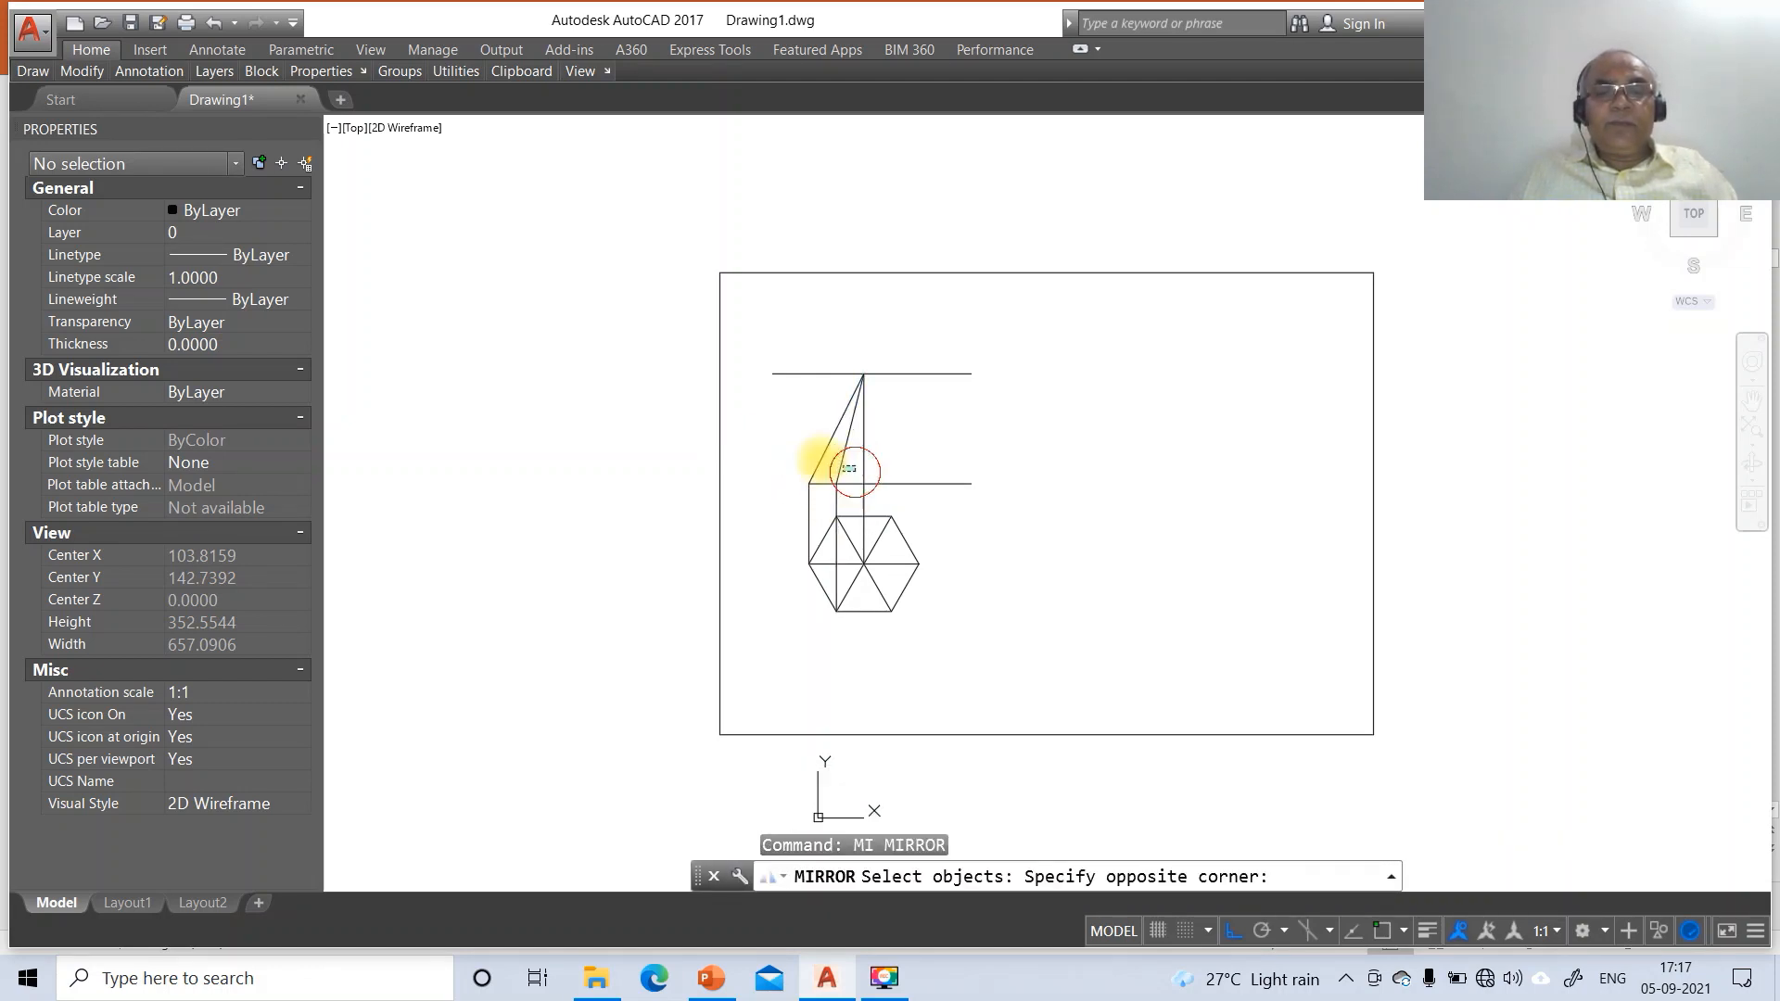
click(788, 460)
click(836, 500)
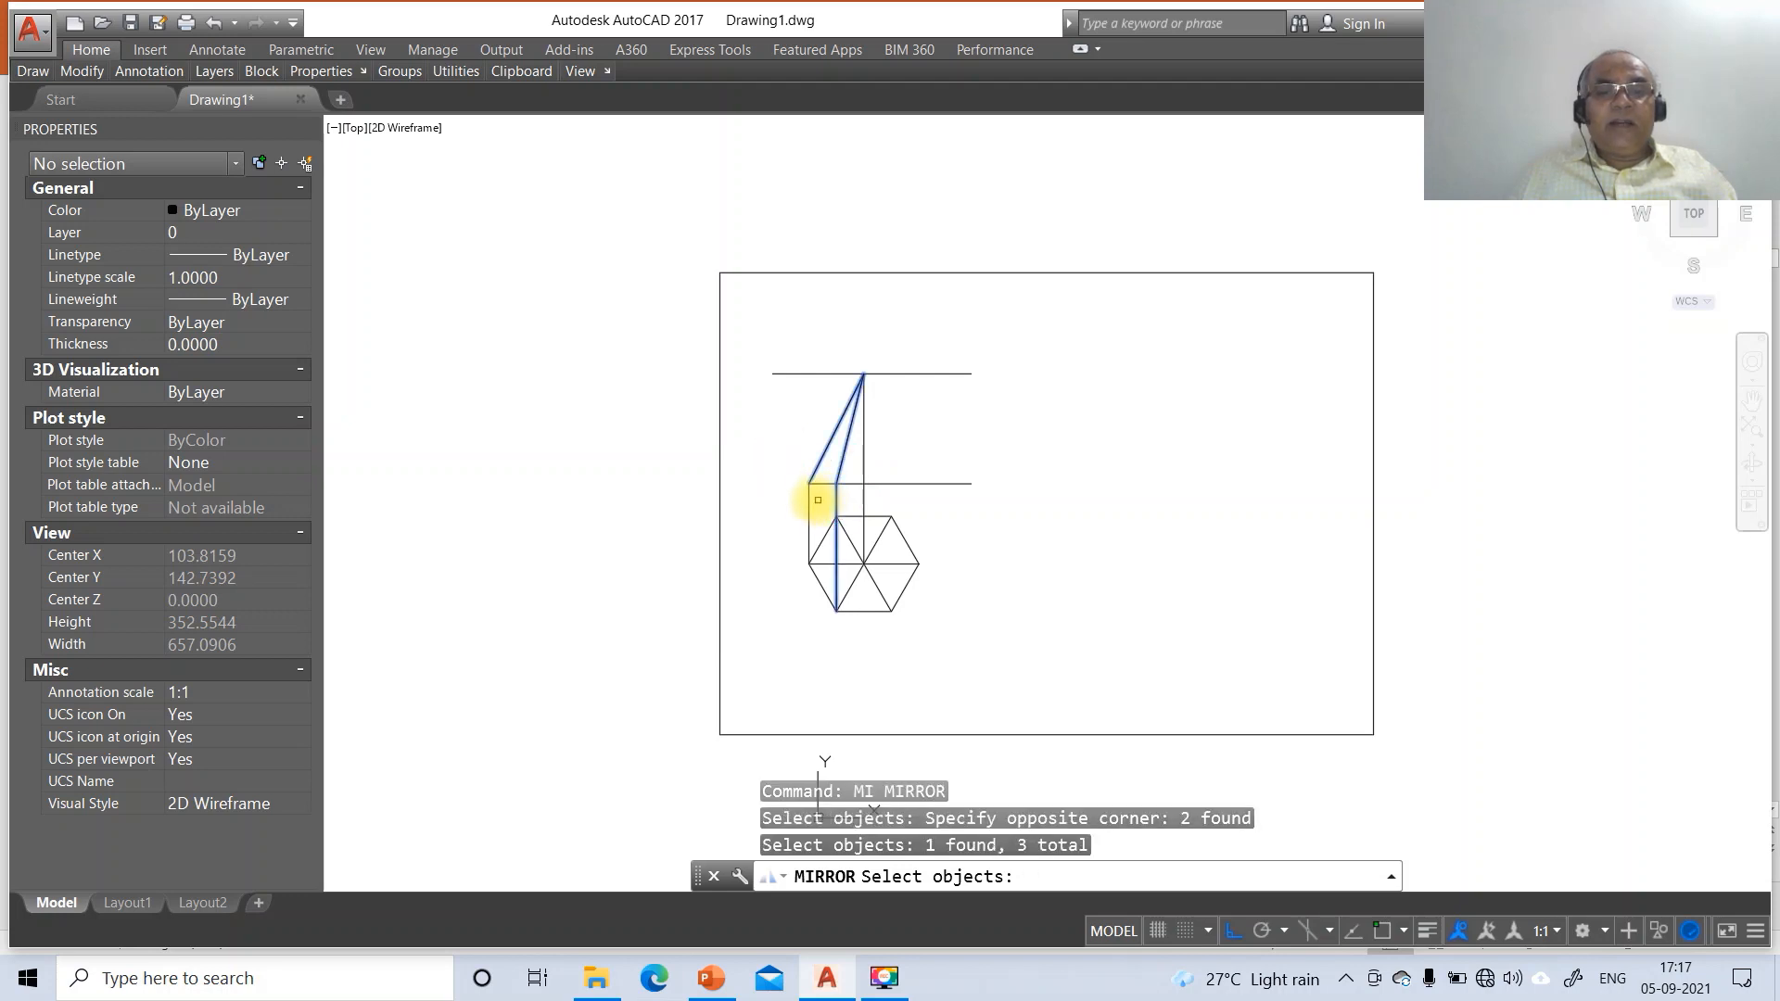
click(808, 500)
key(Return)
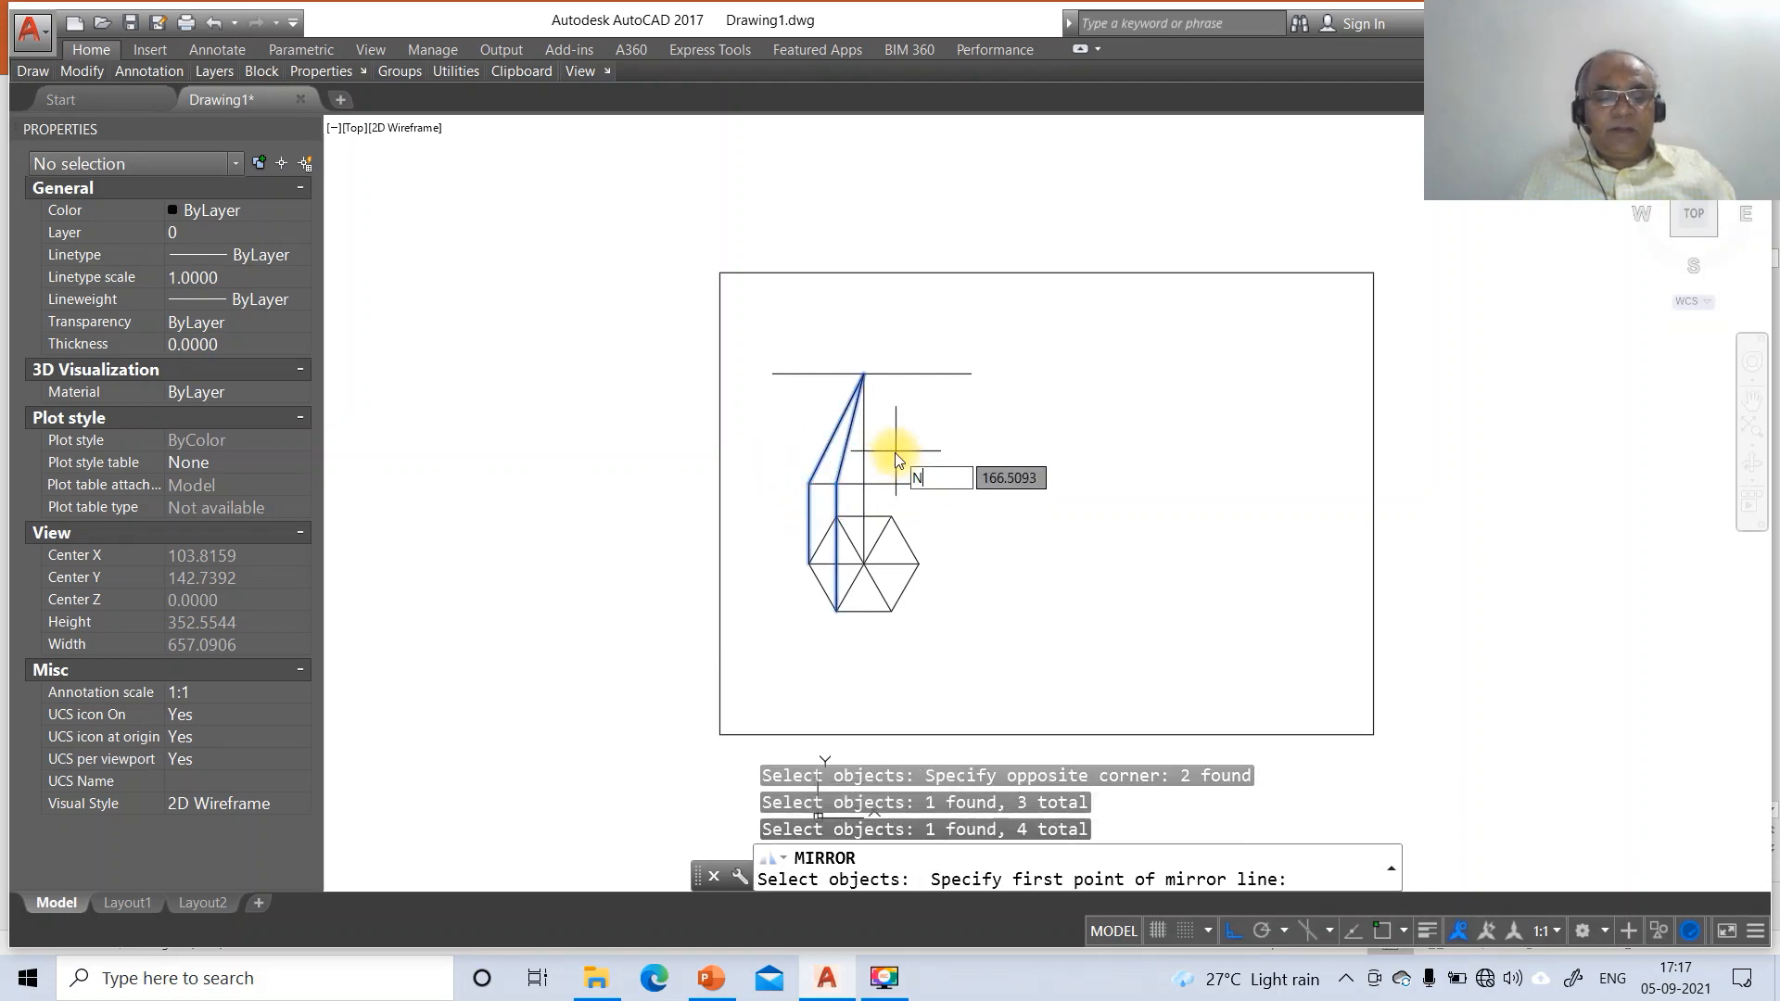
text(NE)
key(Return)
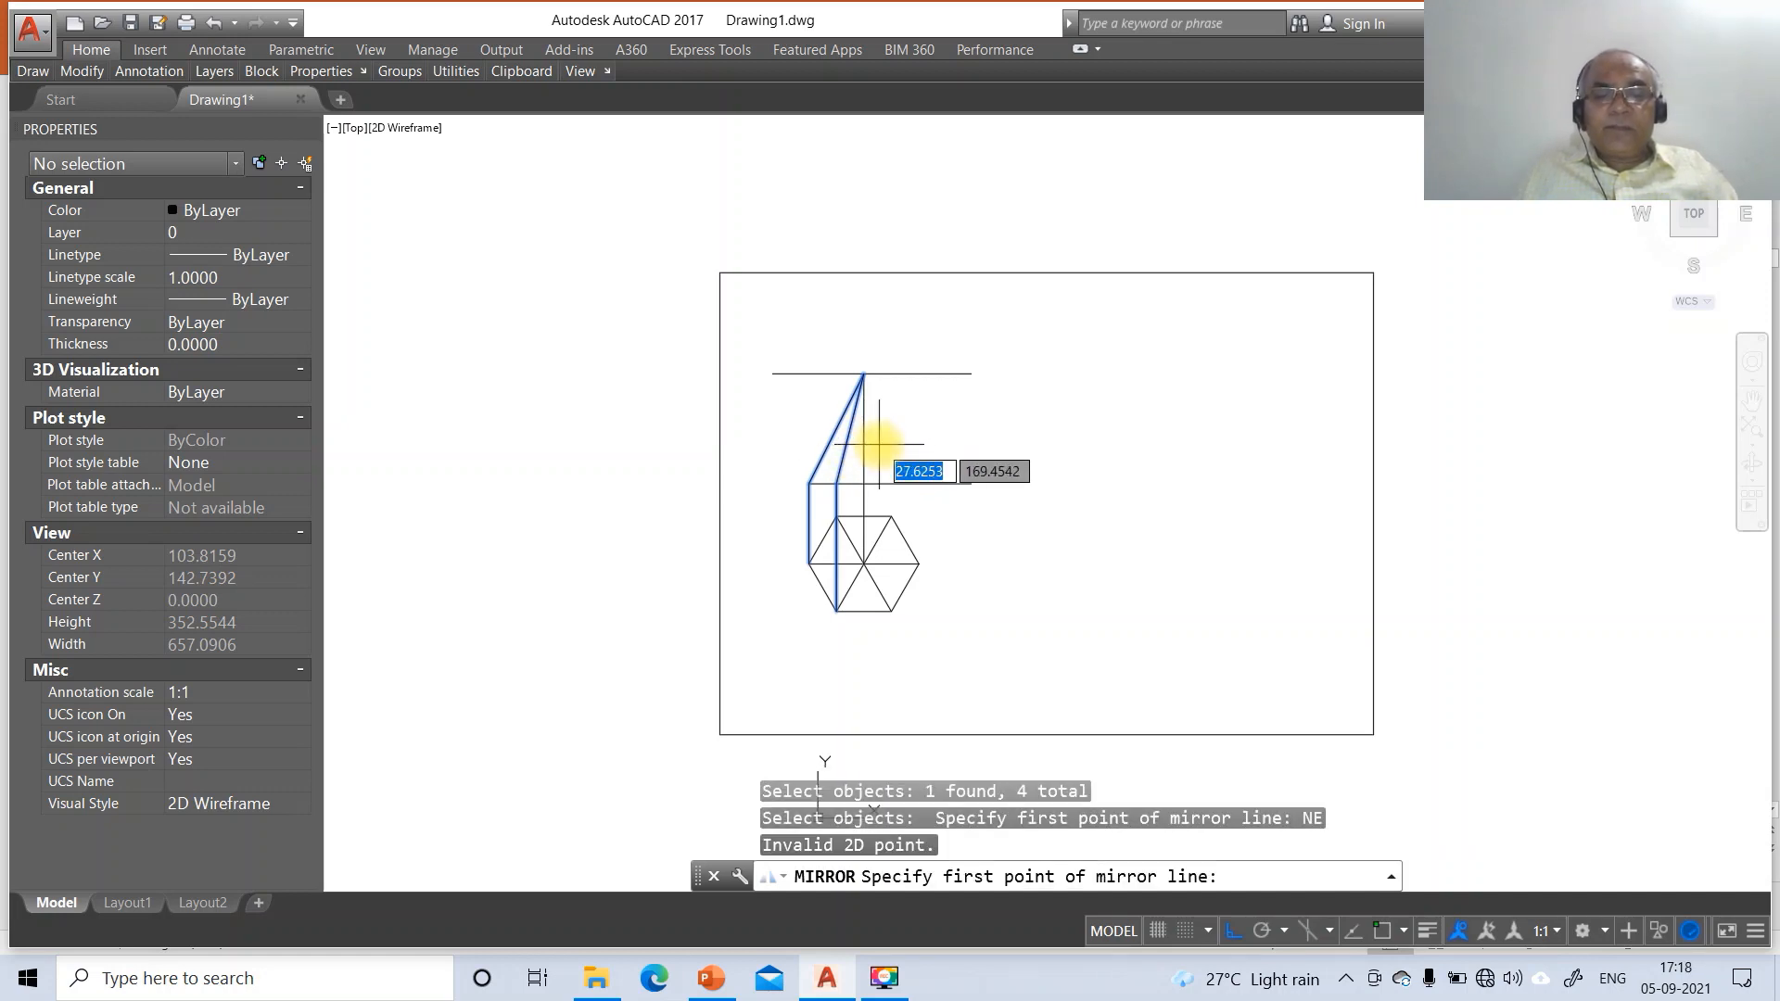
text(NEA)
key(Return)
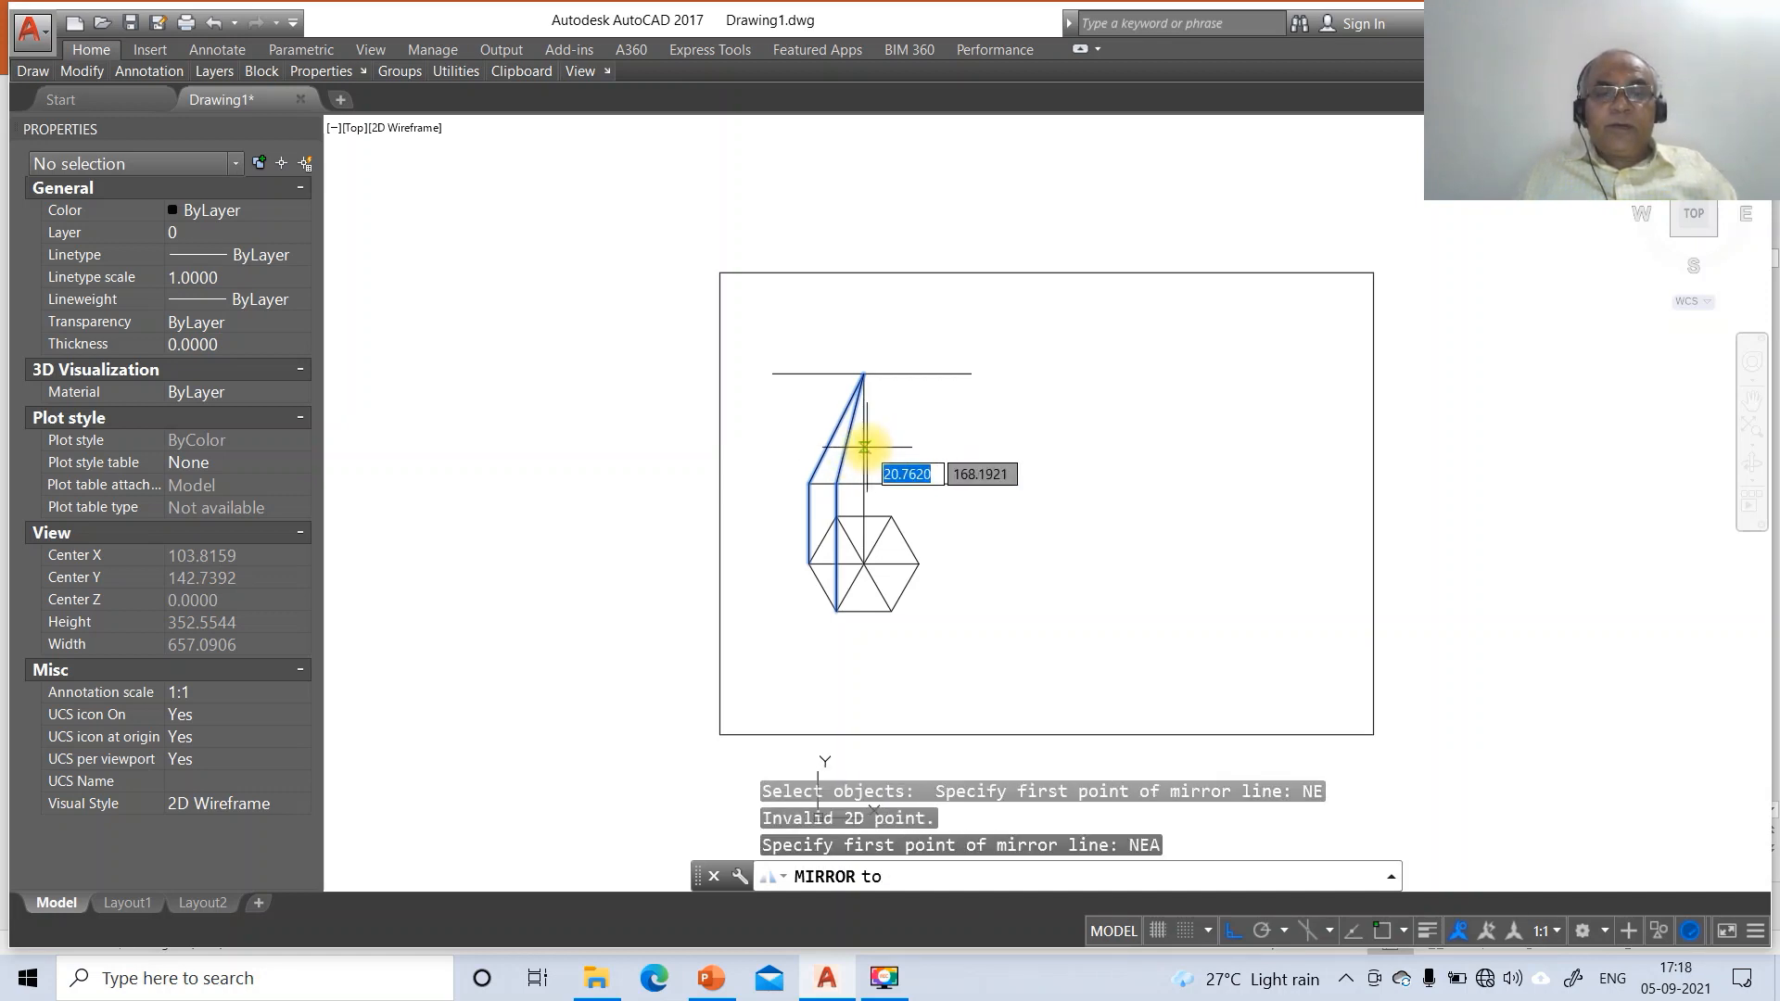
click(871, 447)
click(865, 545)
key(Return)
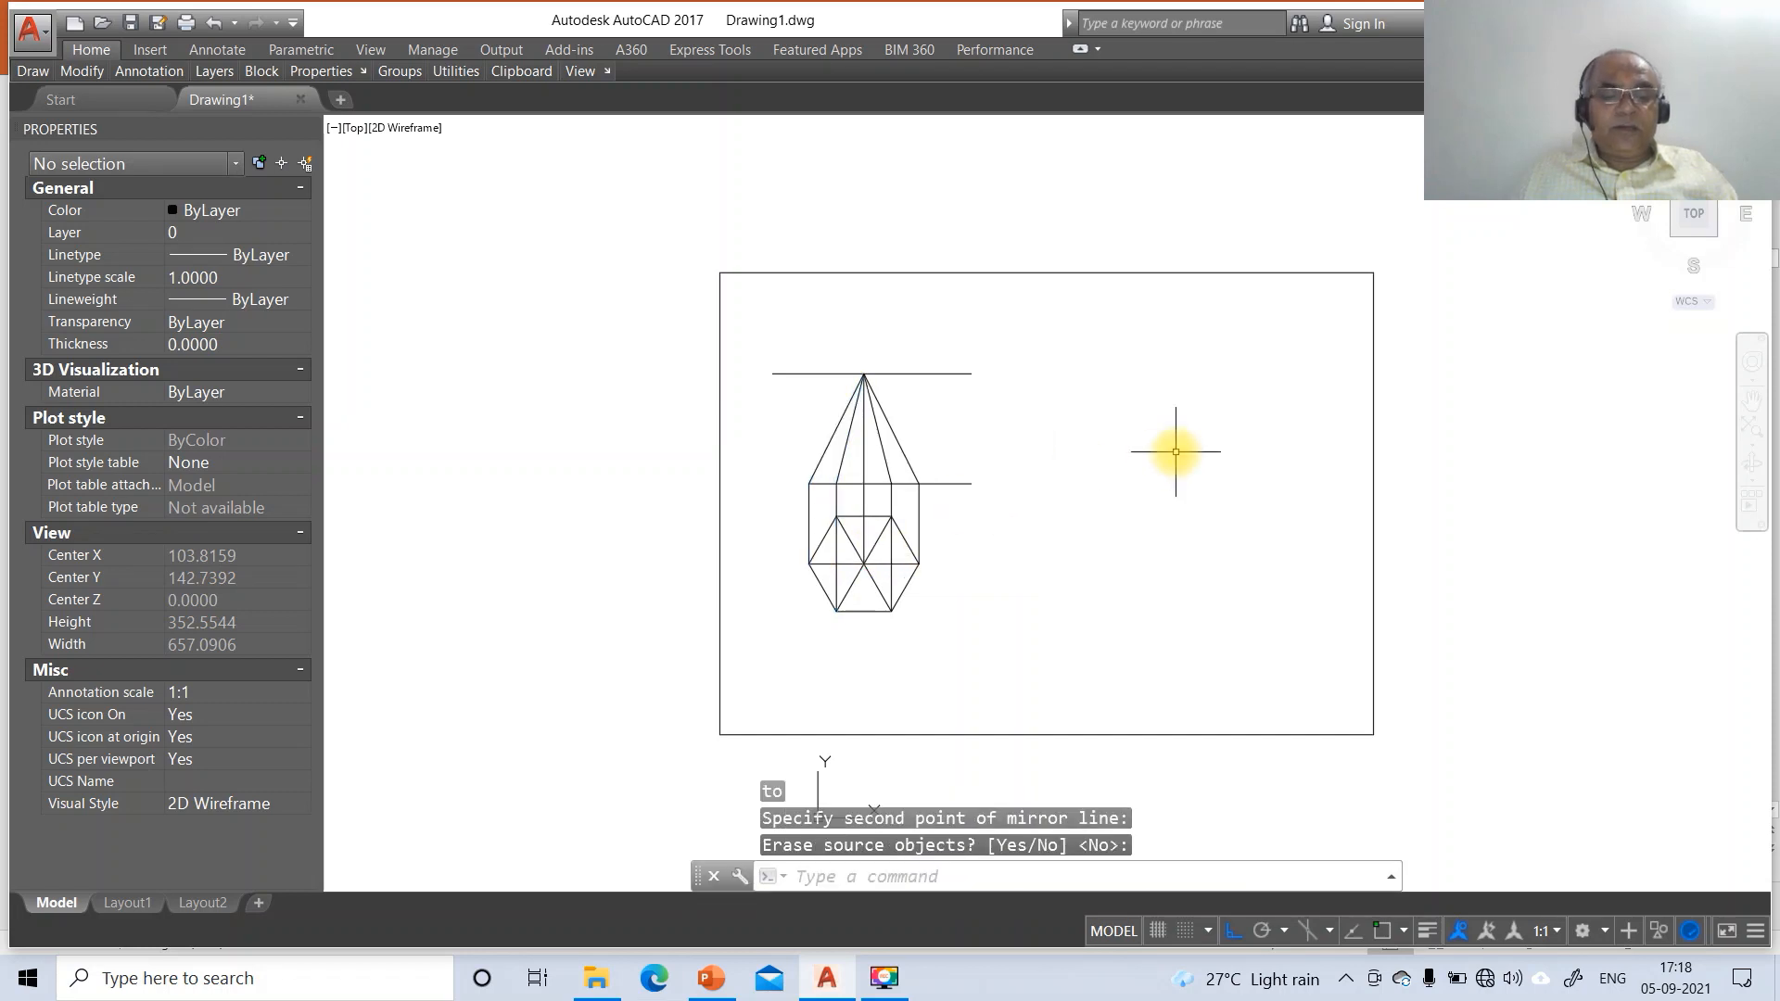
Trim the reference line's right overhang by filleting it to the rightmost projector with radius 0
text(f)
key(Return)
click(904, 483)
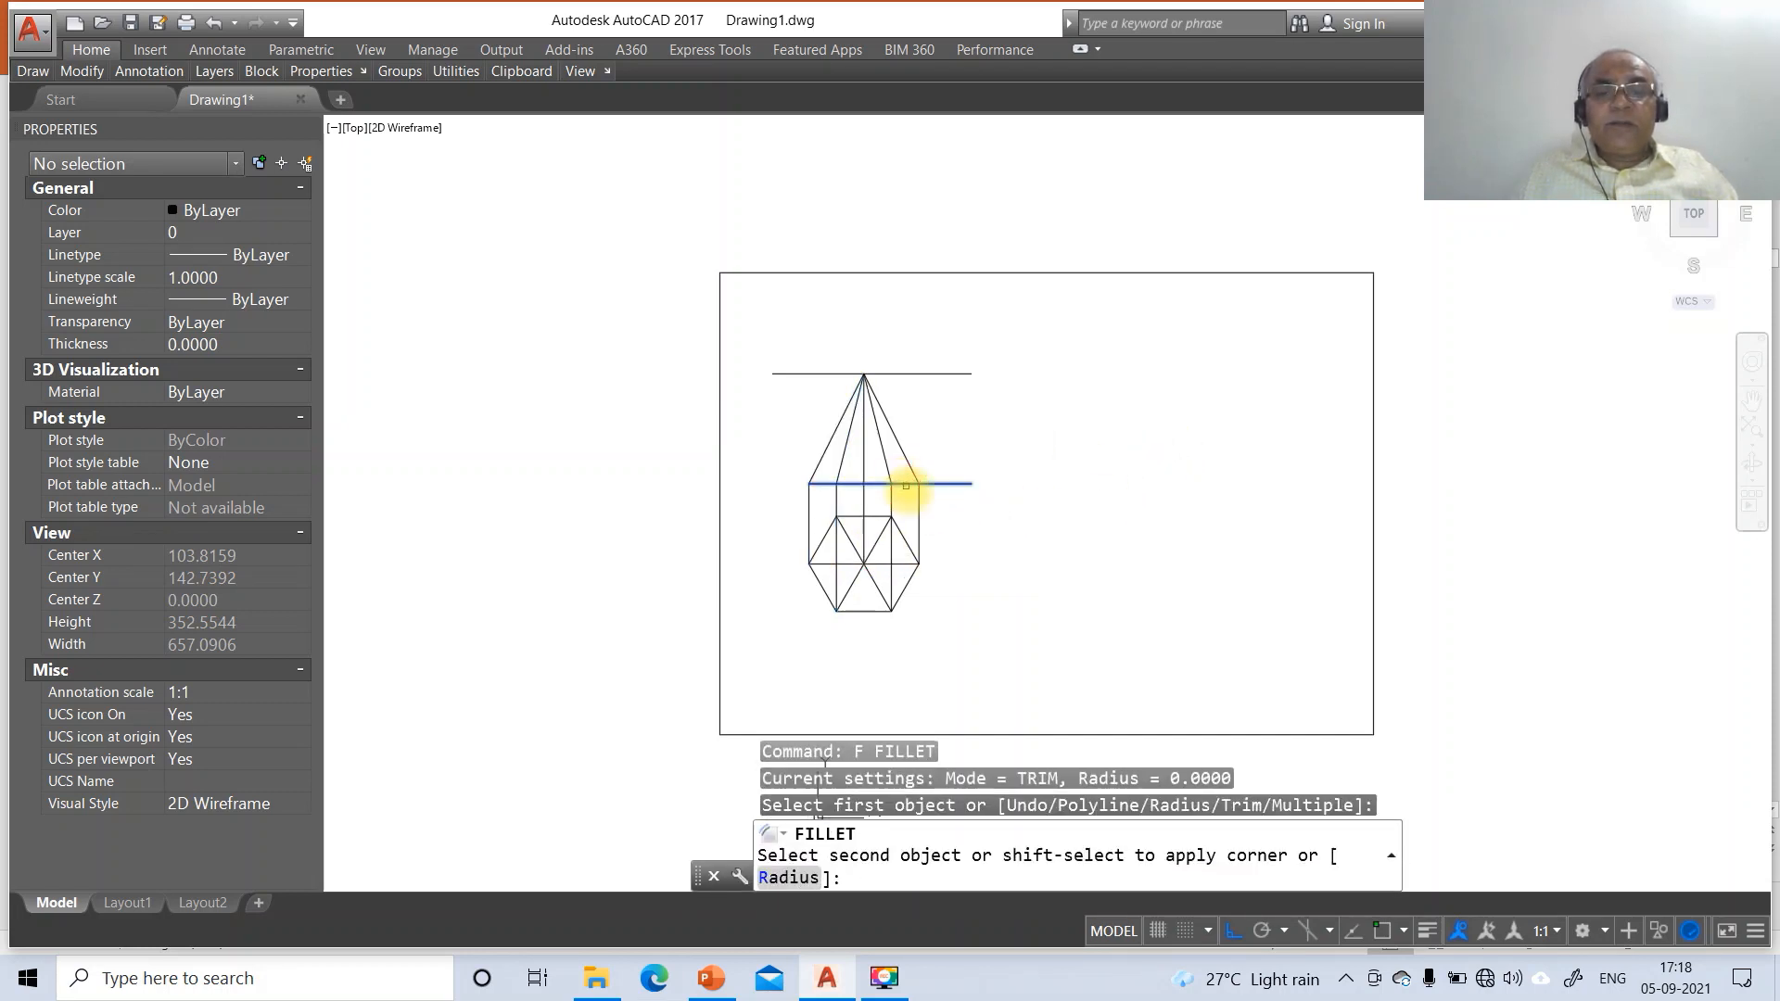
click(918, 504)
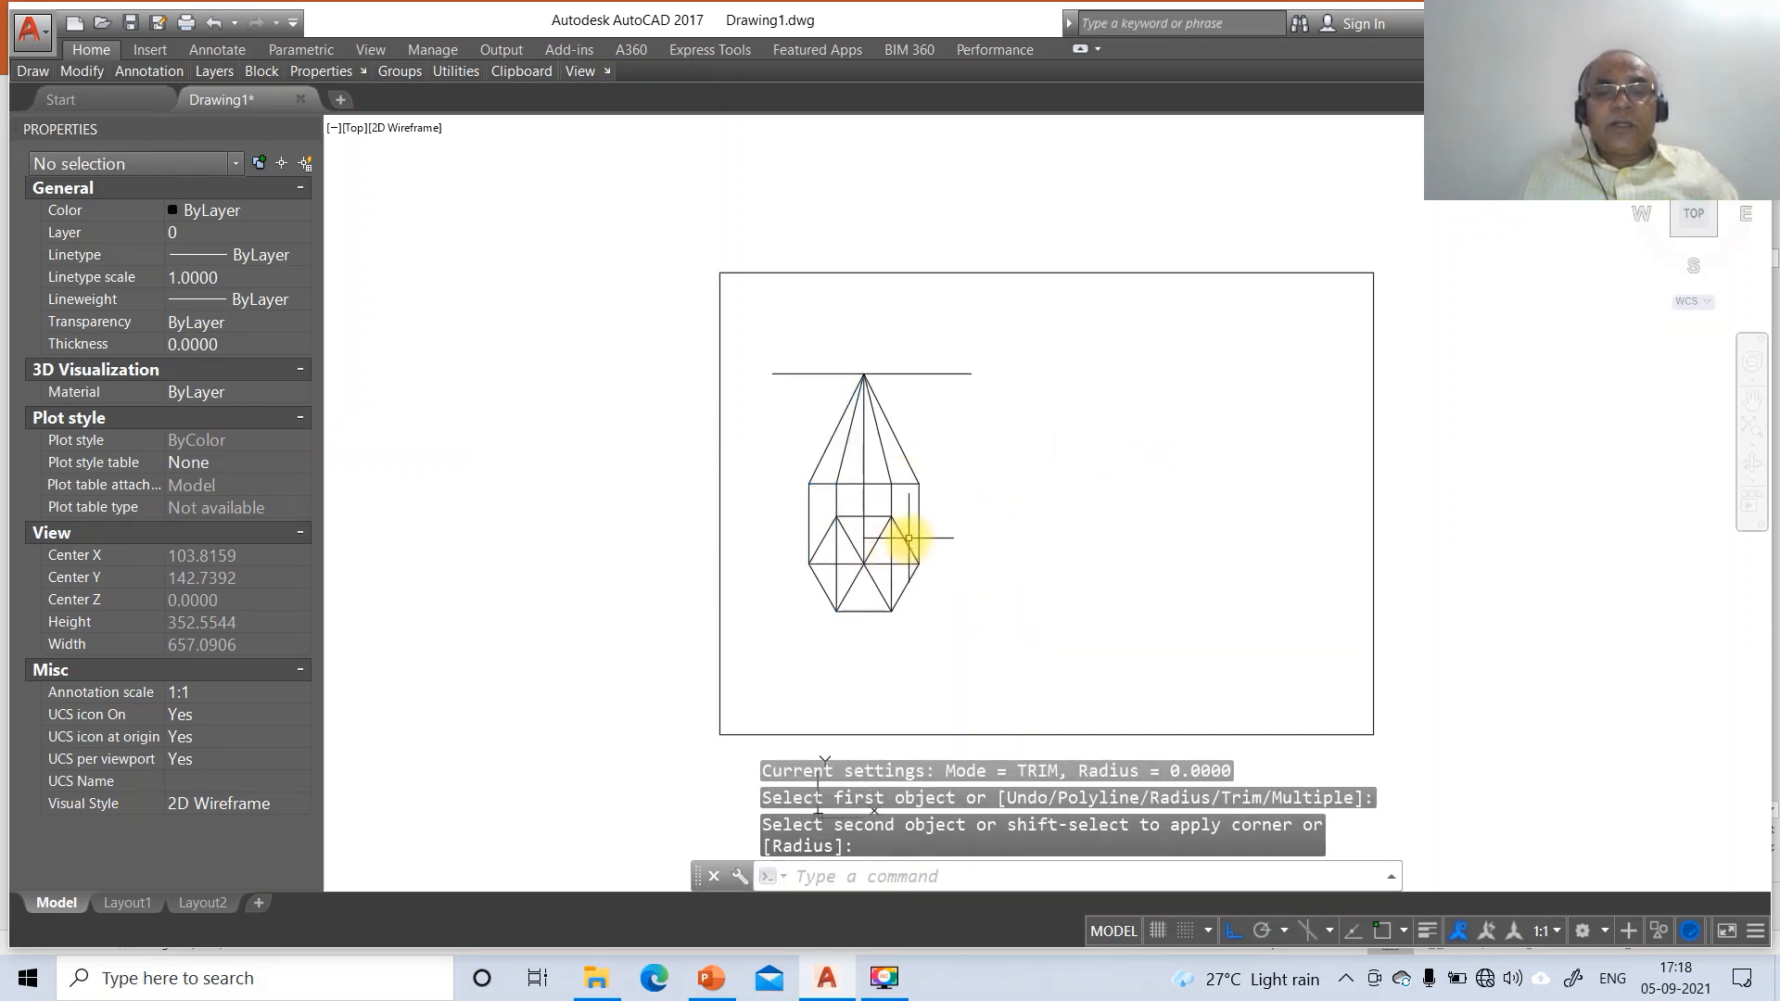
Move the hexagon and its three diagonals to the TV layer and clear the selection
click(909, 538)
click(883, 561)
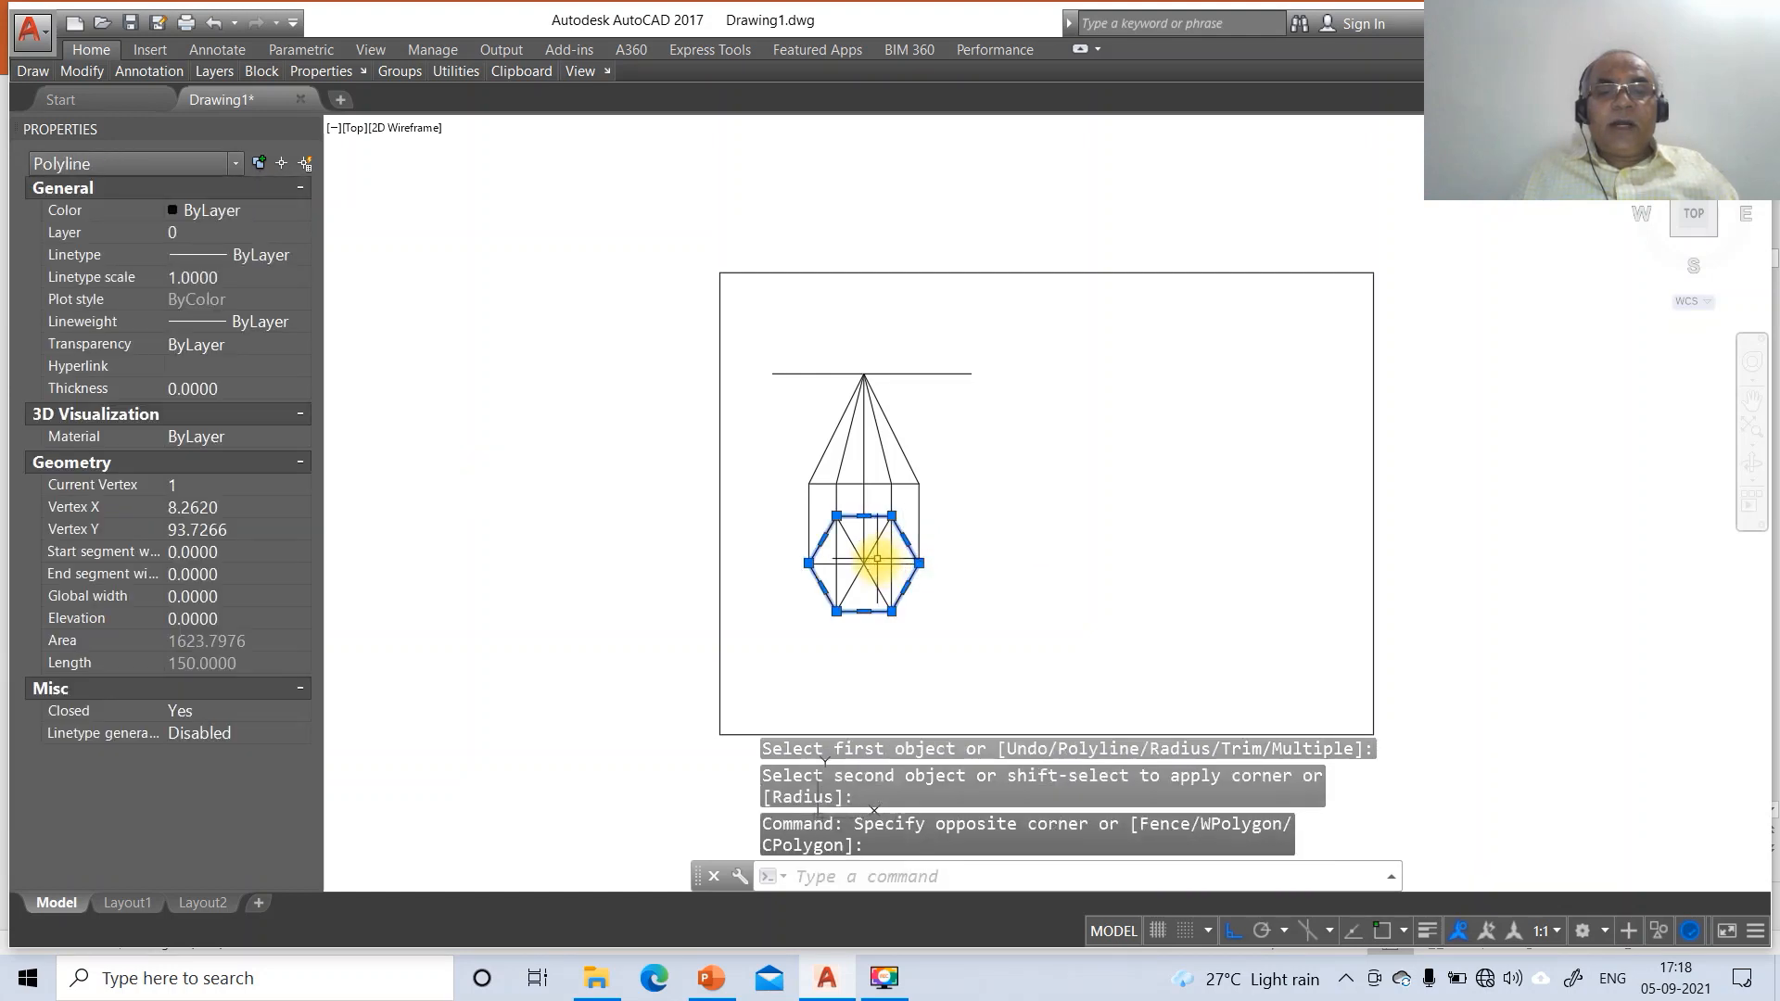
click(879, 563)
click(877, 584)
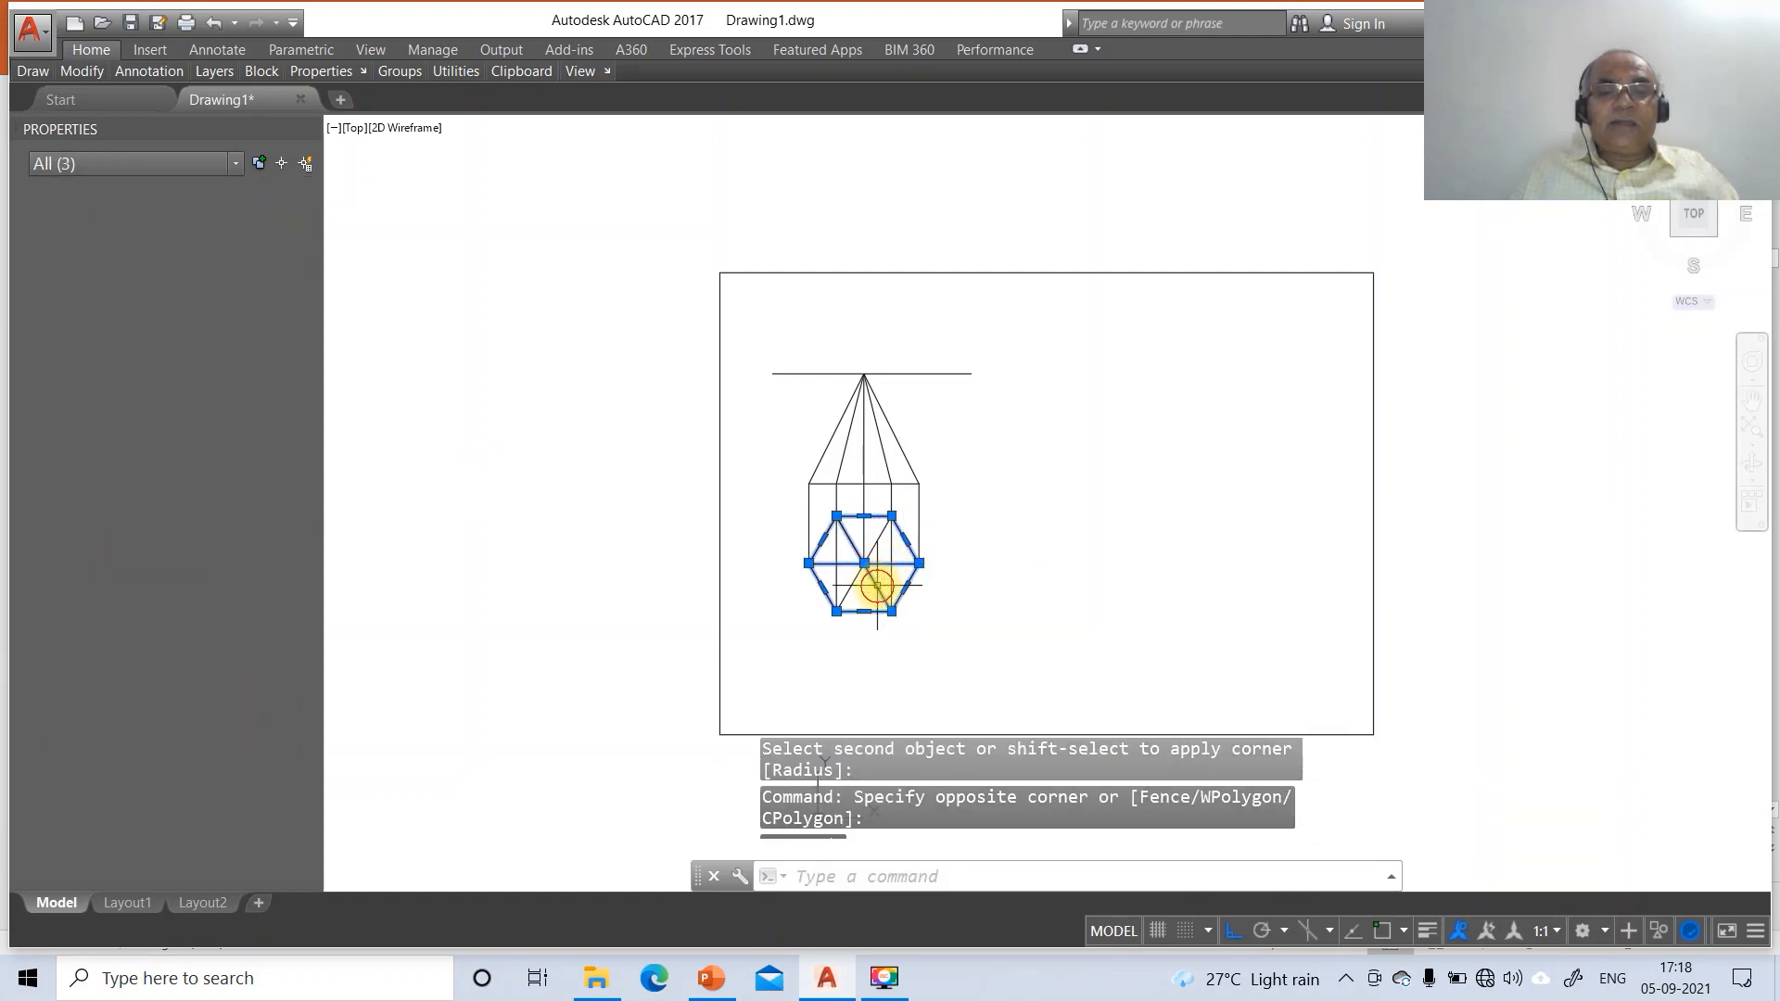
click(850, 590)
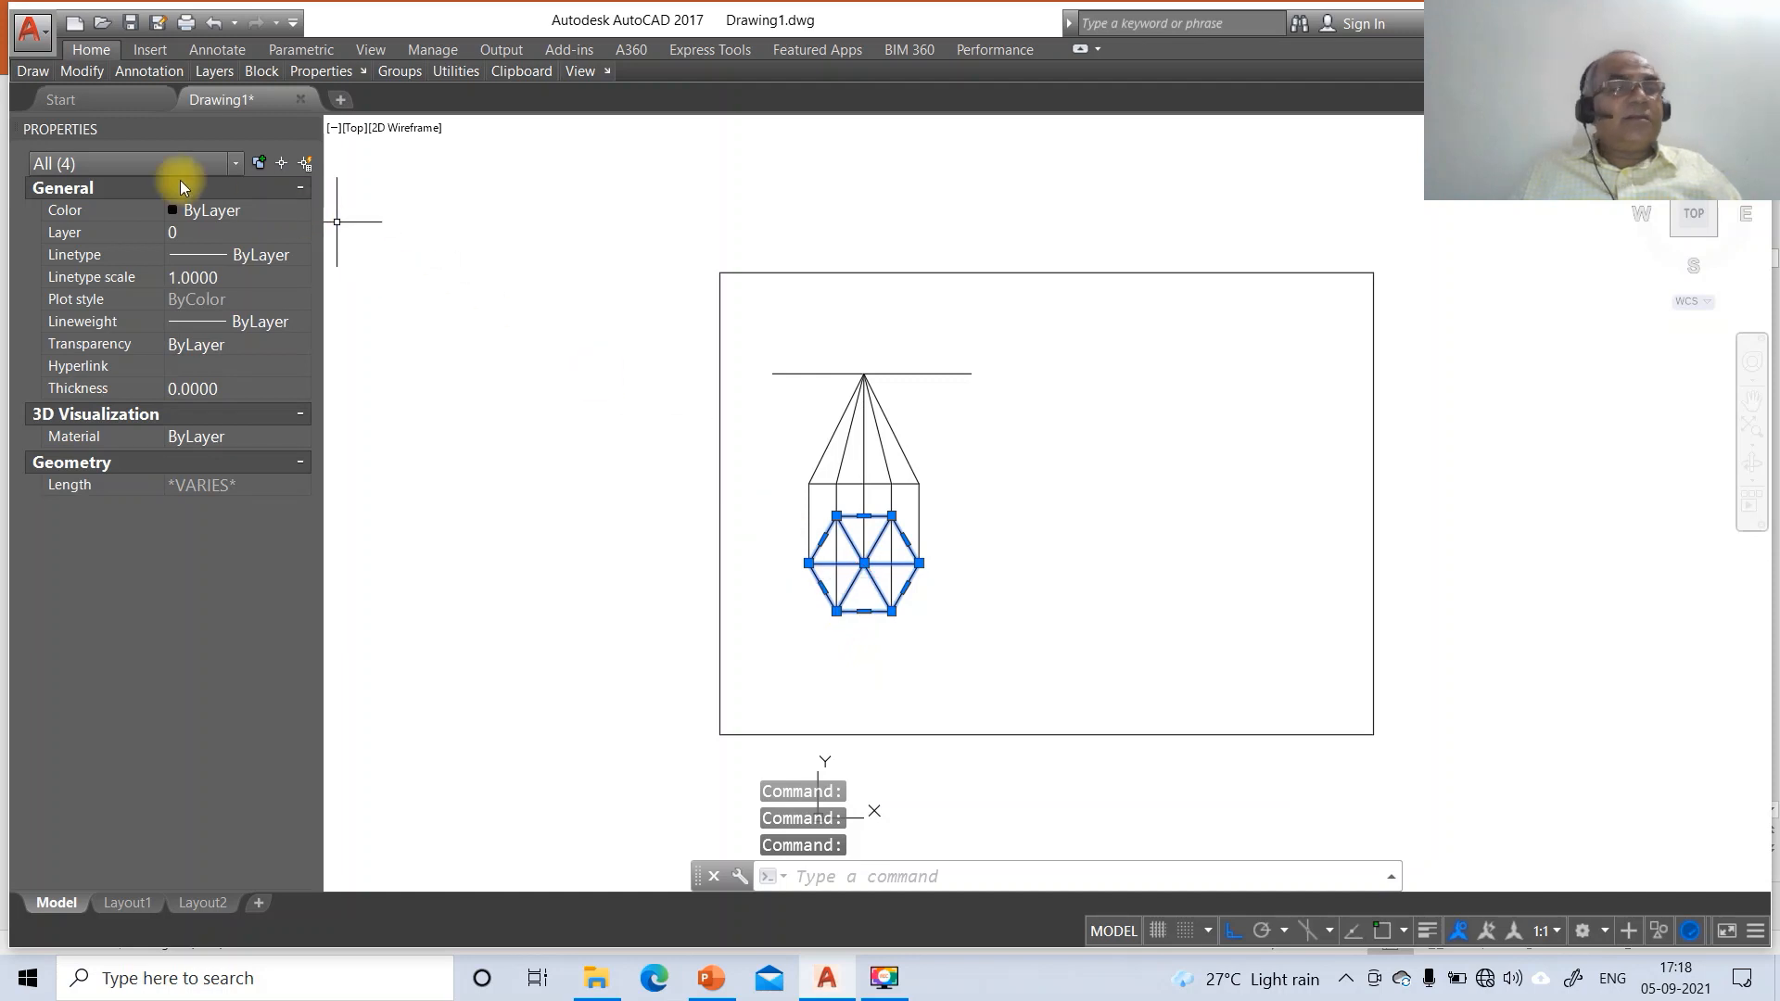
click(57, 237)
click(309, 231)
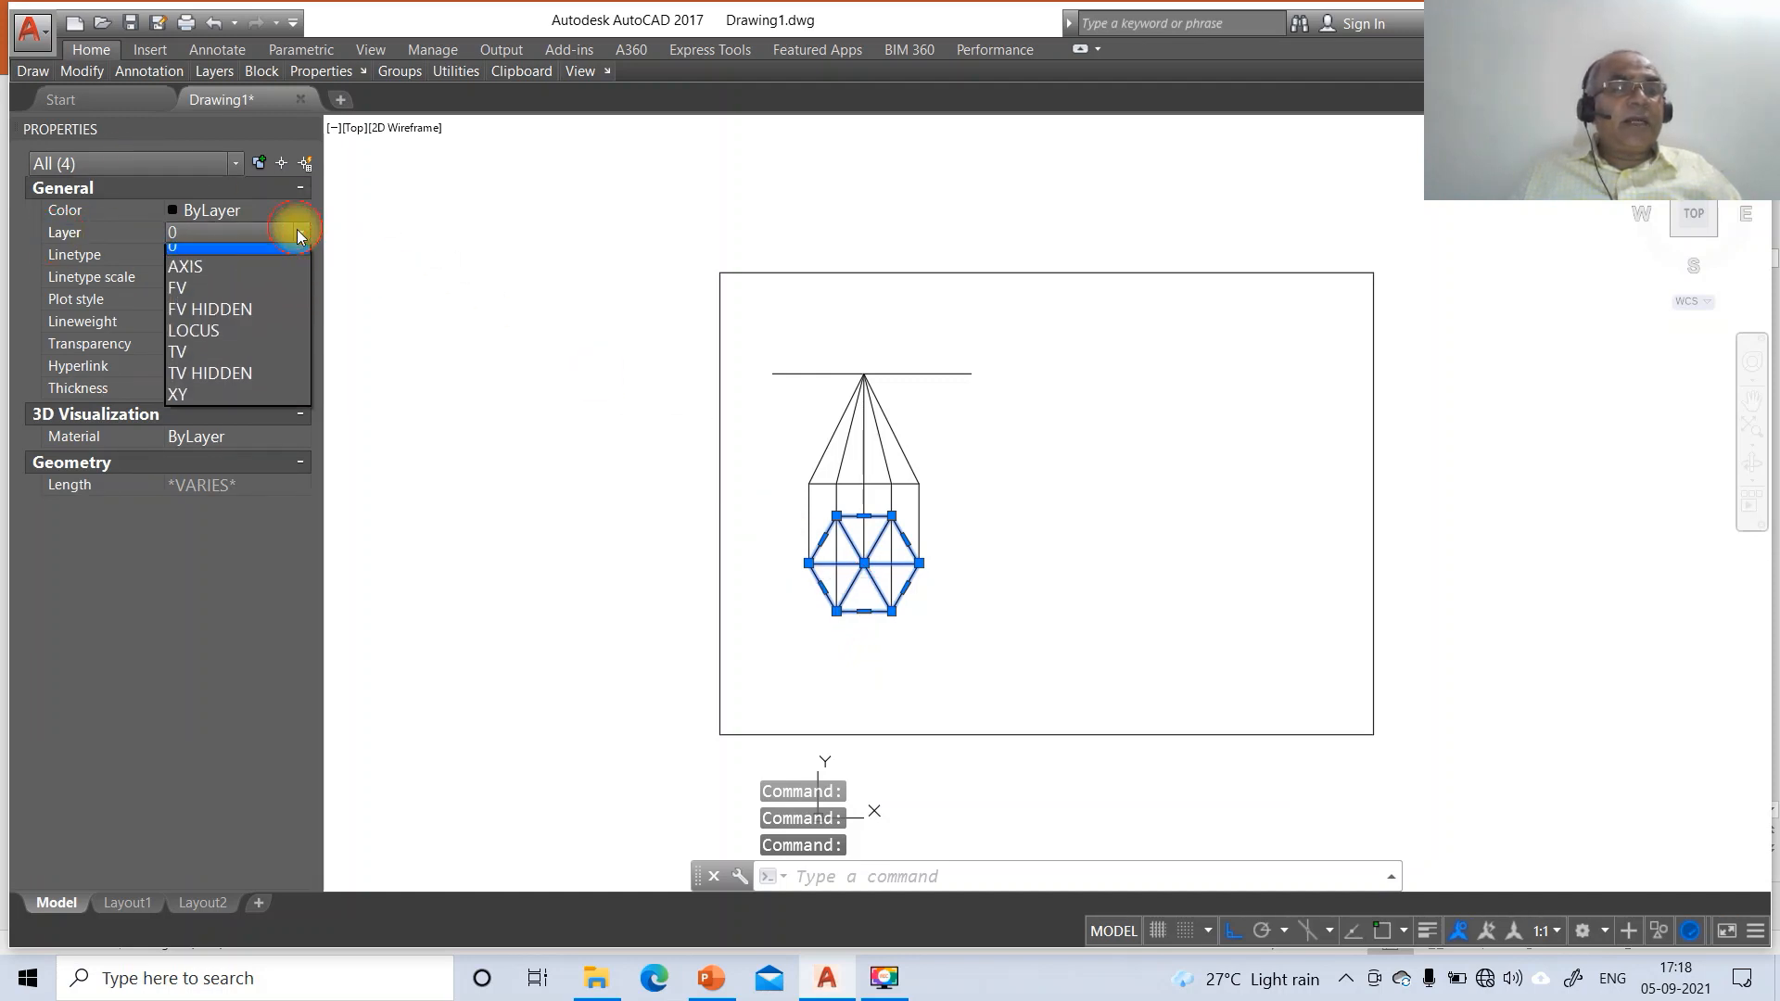
click(214, 351)
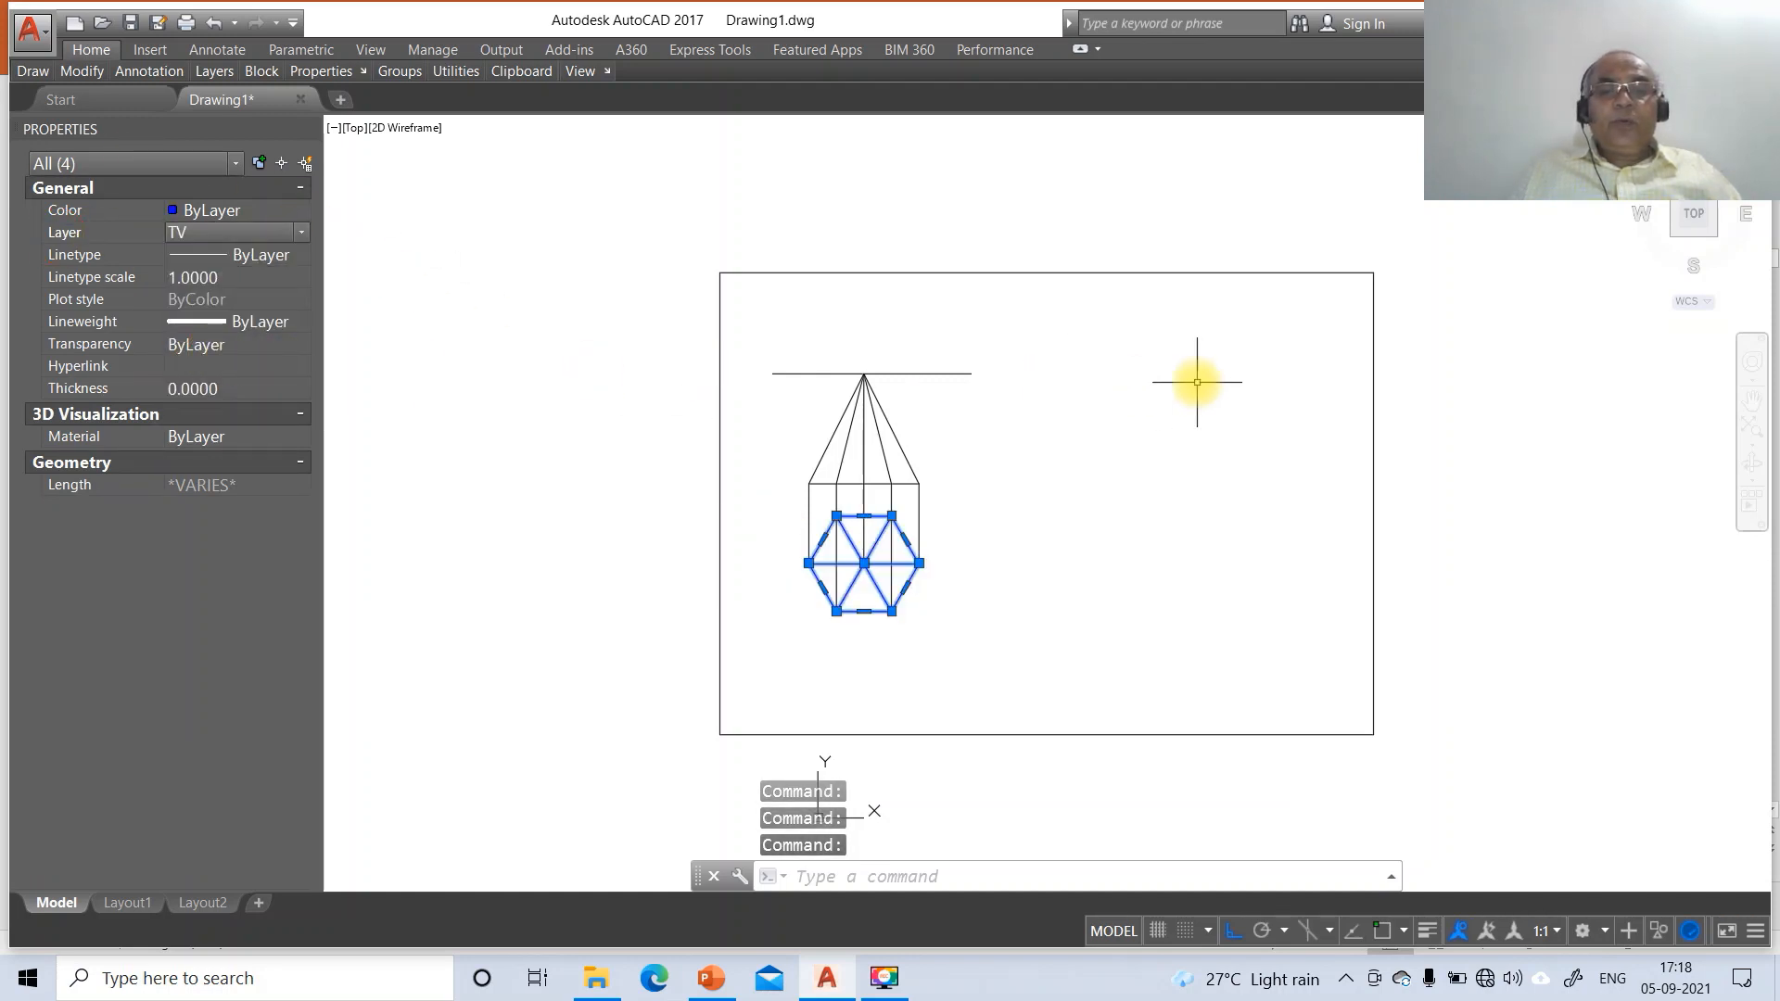
key(Escape)
key(Escape)
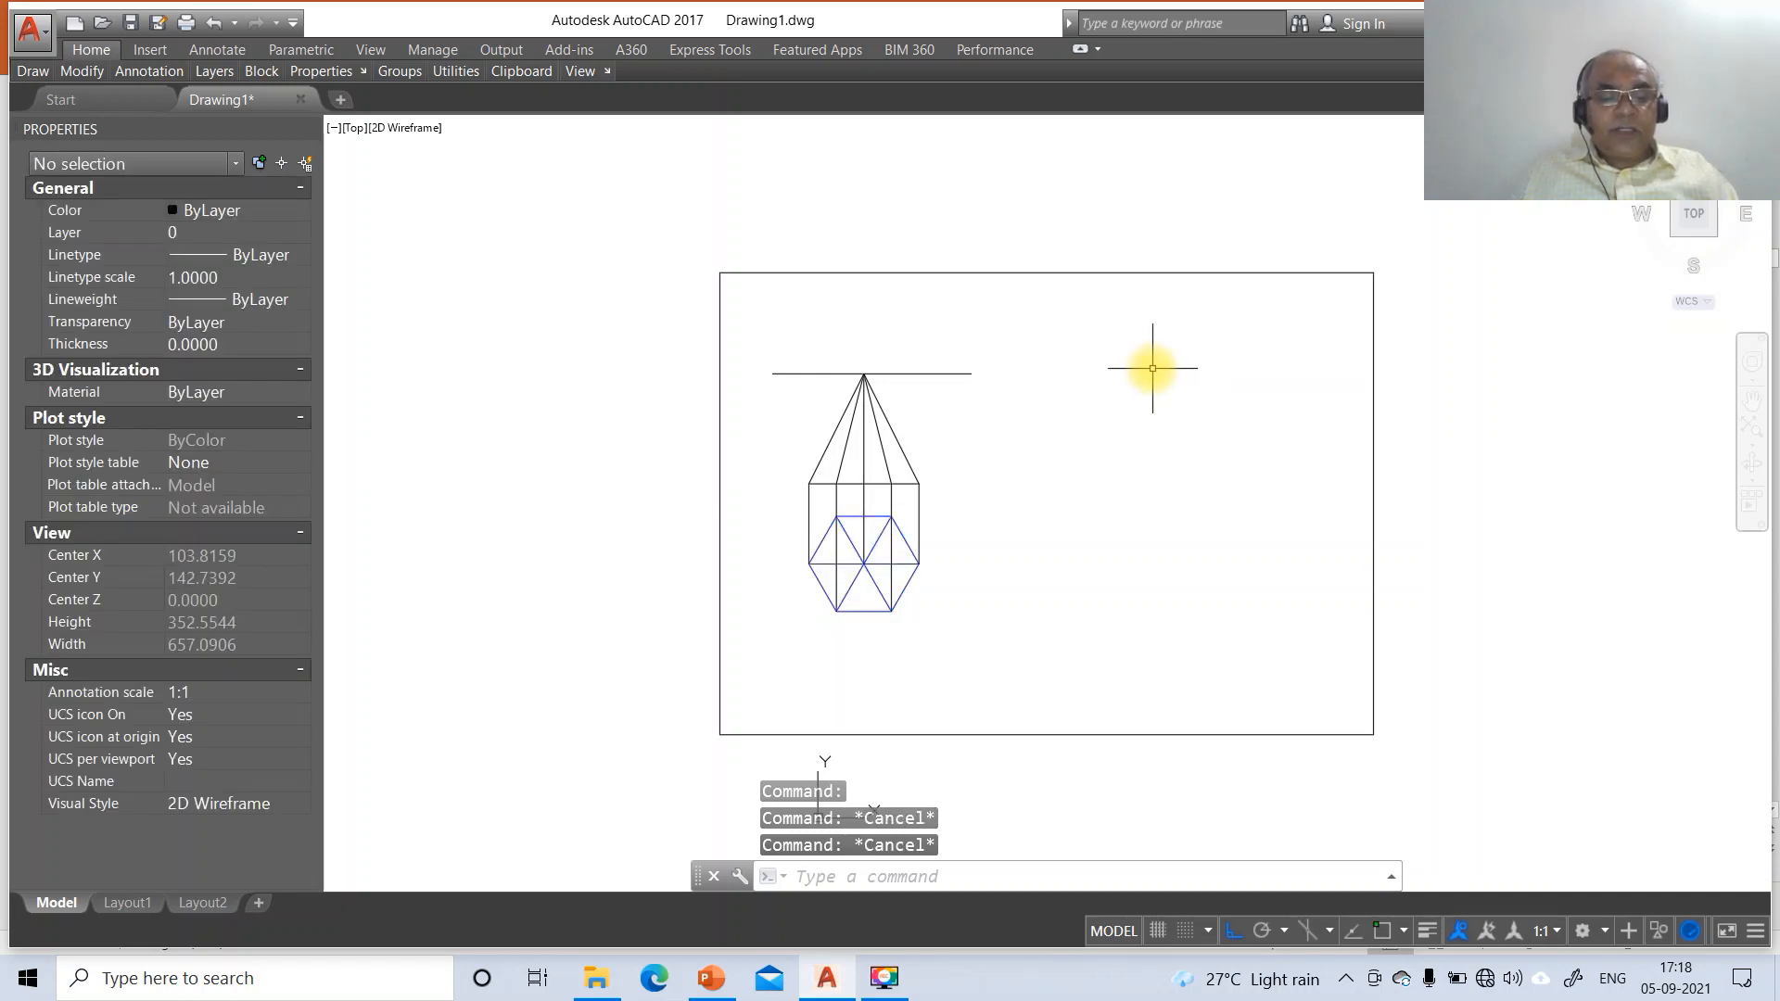
Erase the horizontal construction line passing through the front view's apex
text(E)
key(Return)
click(927, 373)
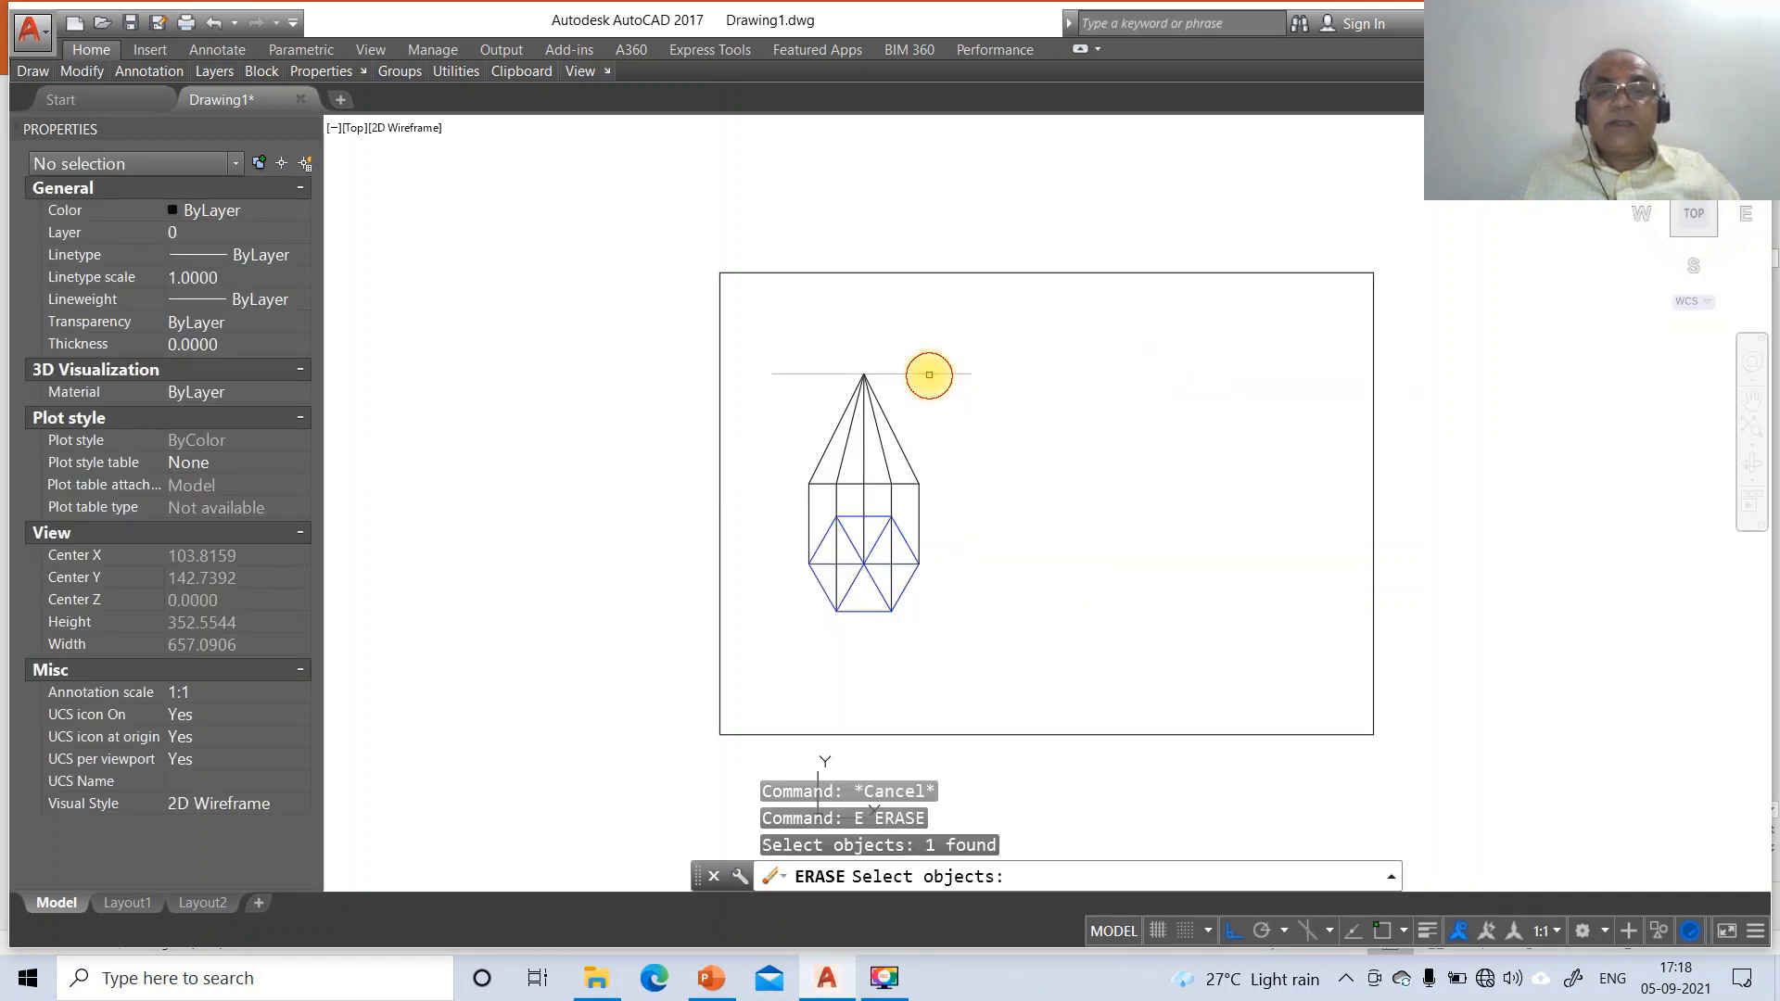
key(Return)
Break the vertical centre line just below the front view's base, separating the pyramid's axis from the lower projector
text(BR)
key(Return)
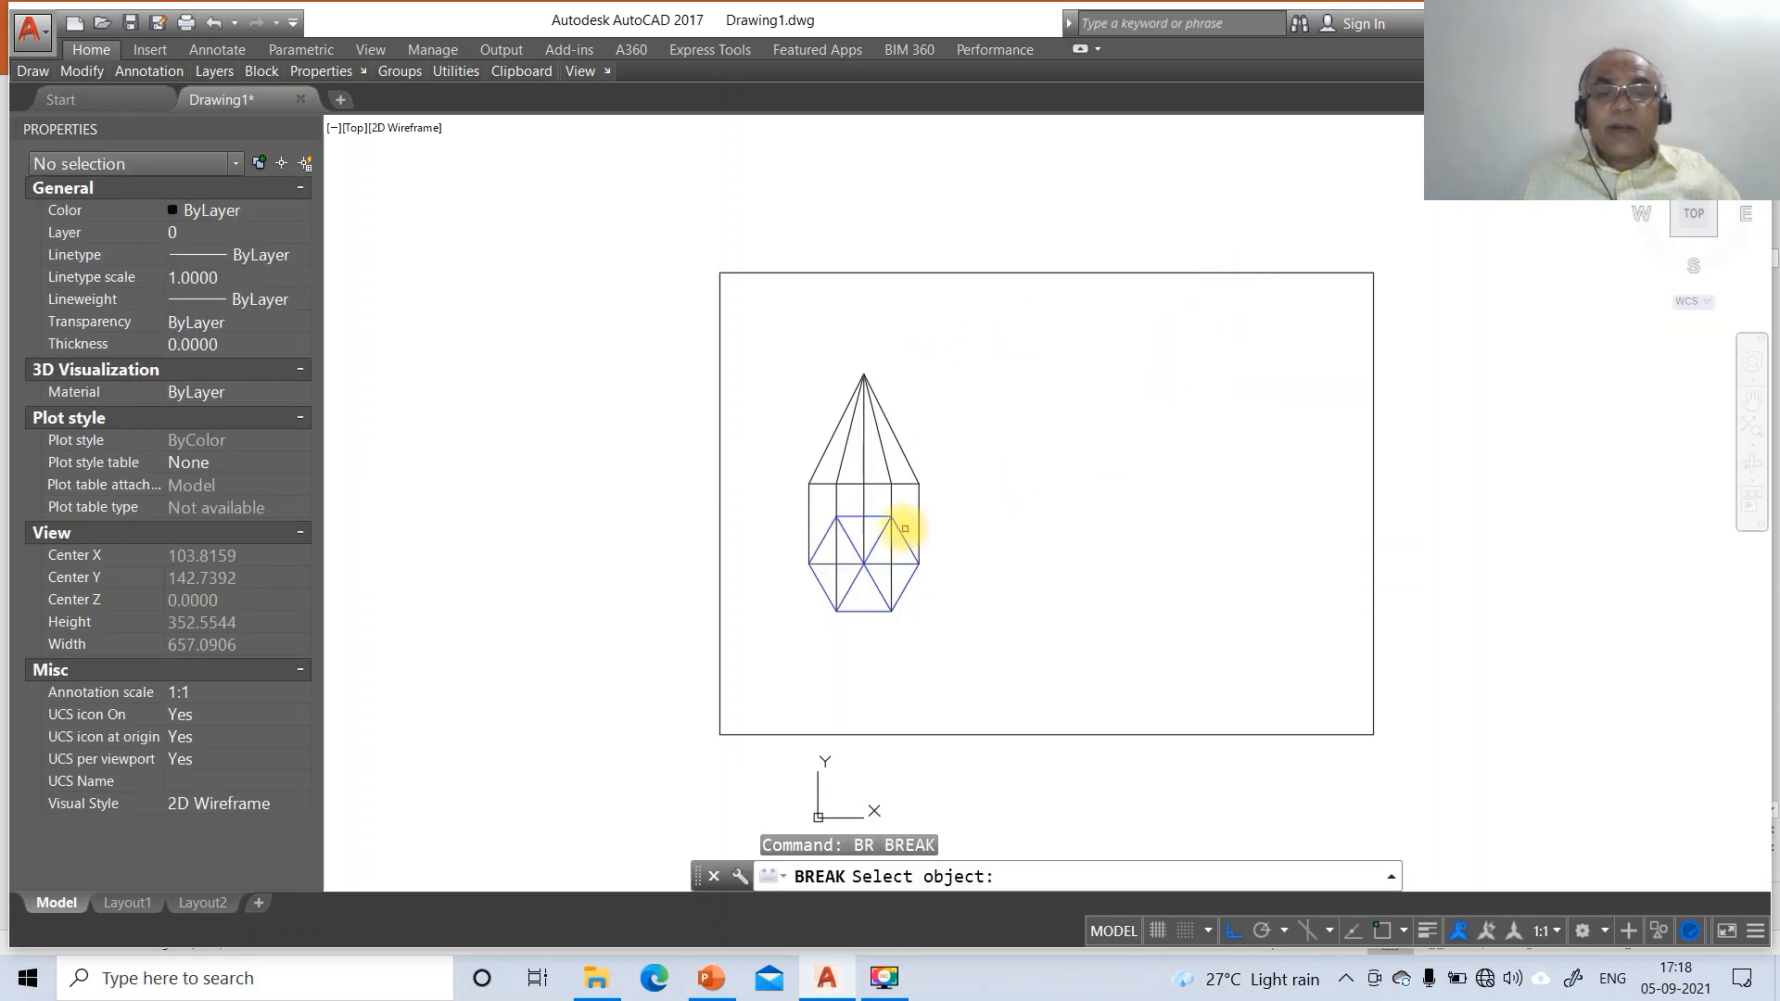
click(863, 502)
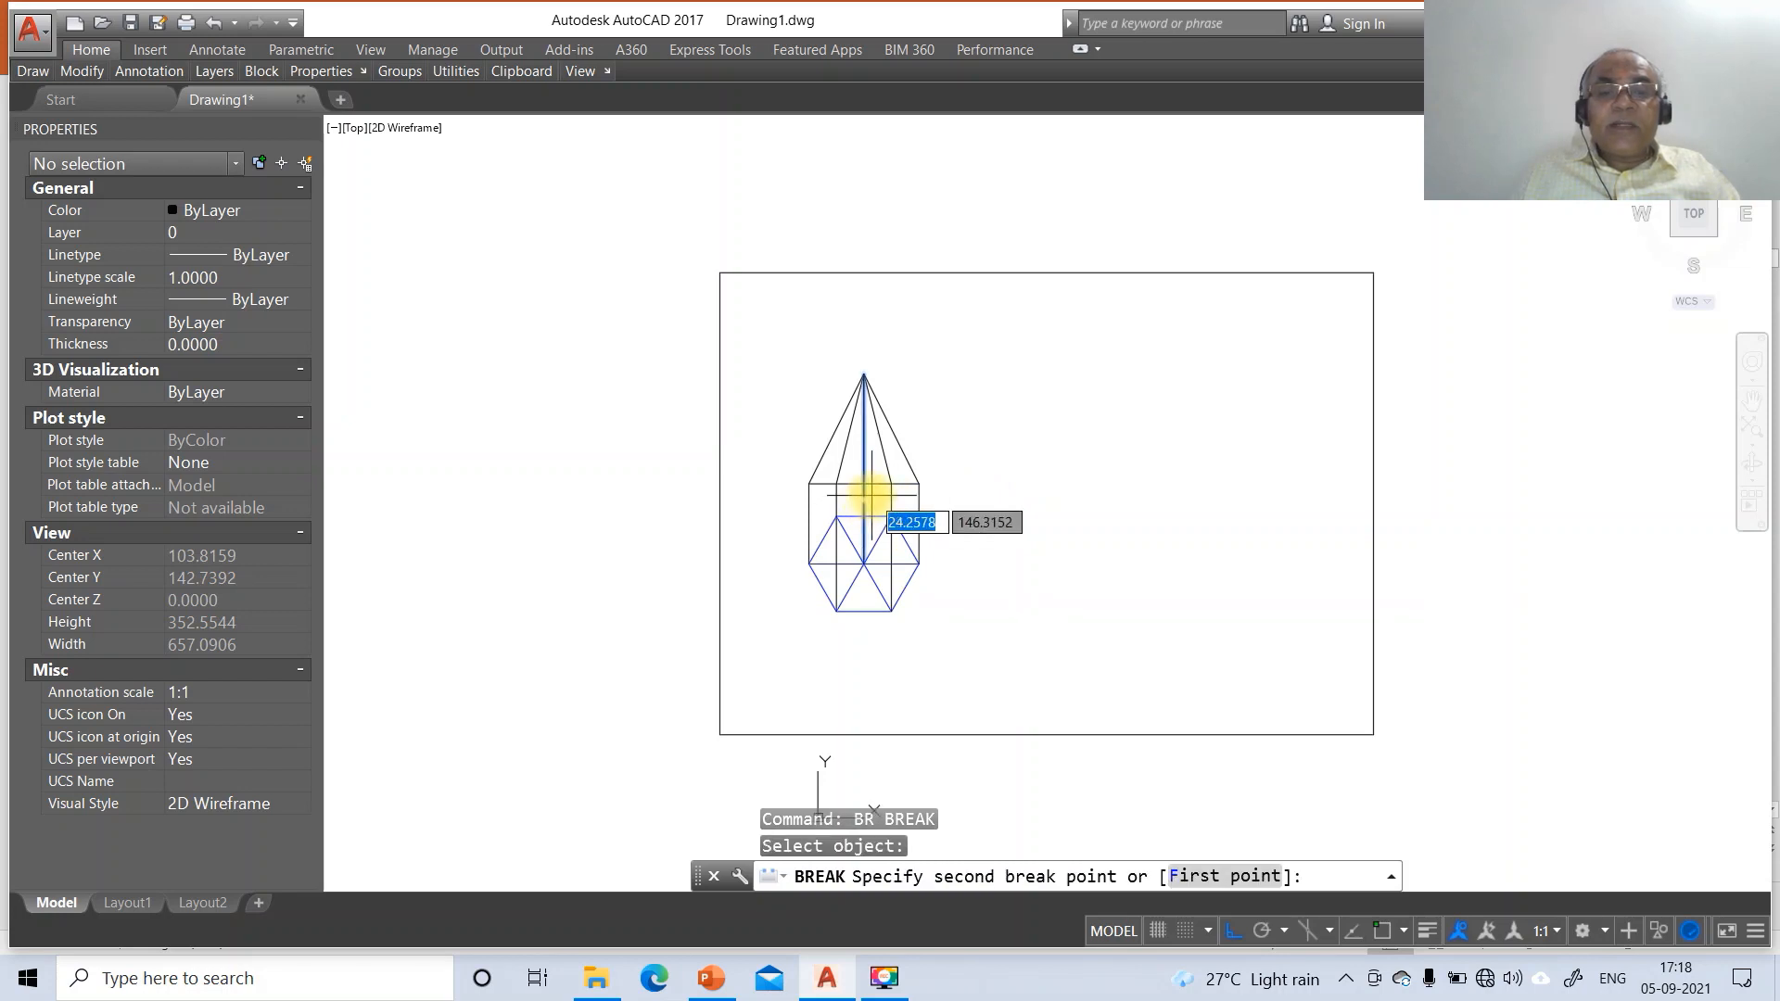
click(870, 494)
Move the front view's four slant edges and base line to the FV layer and clear the selection
click(934, 437)
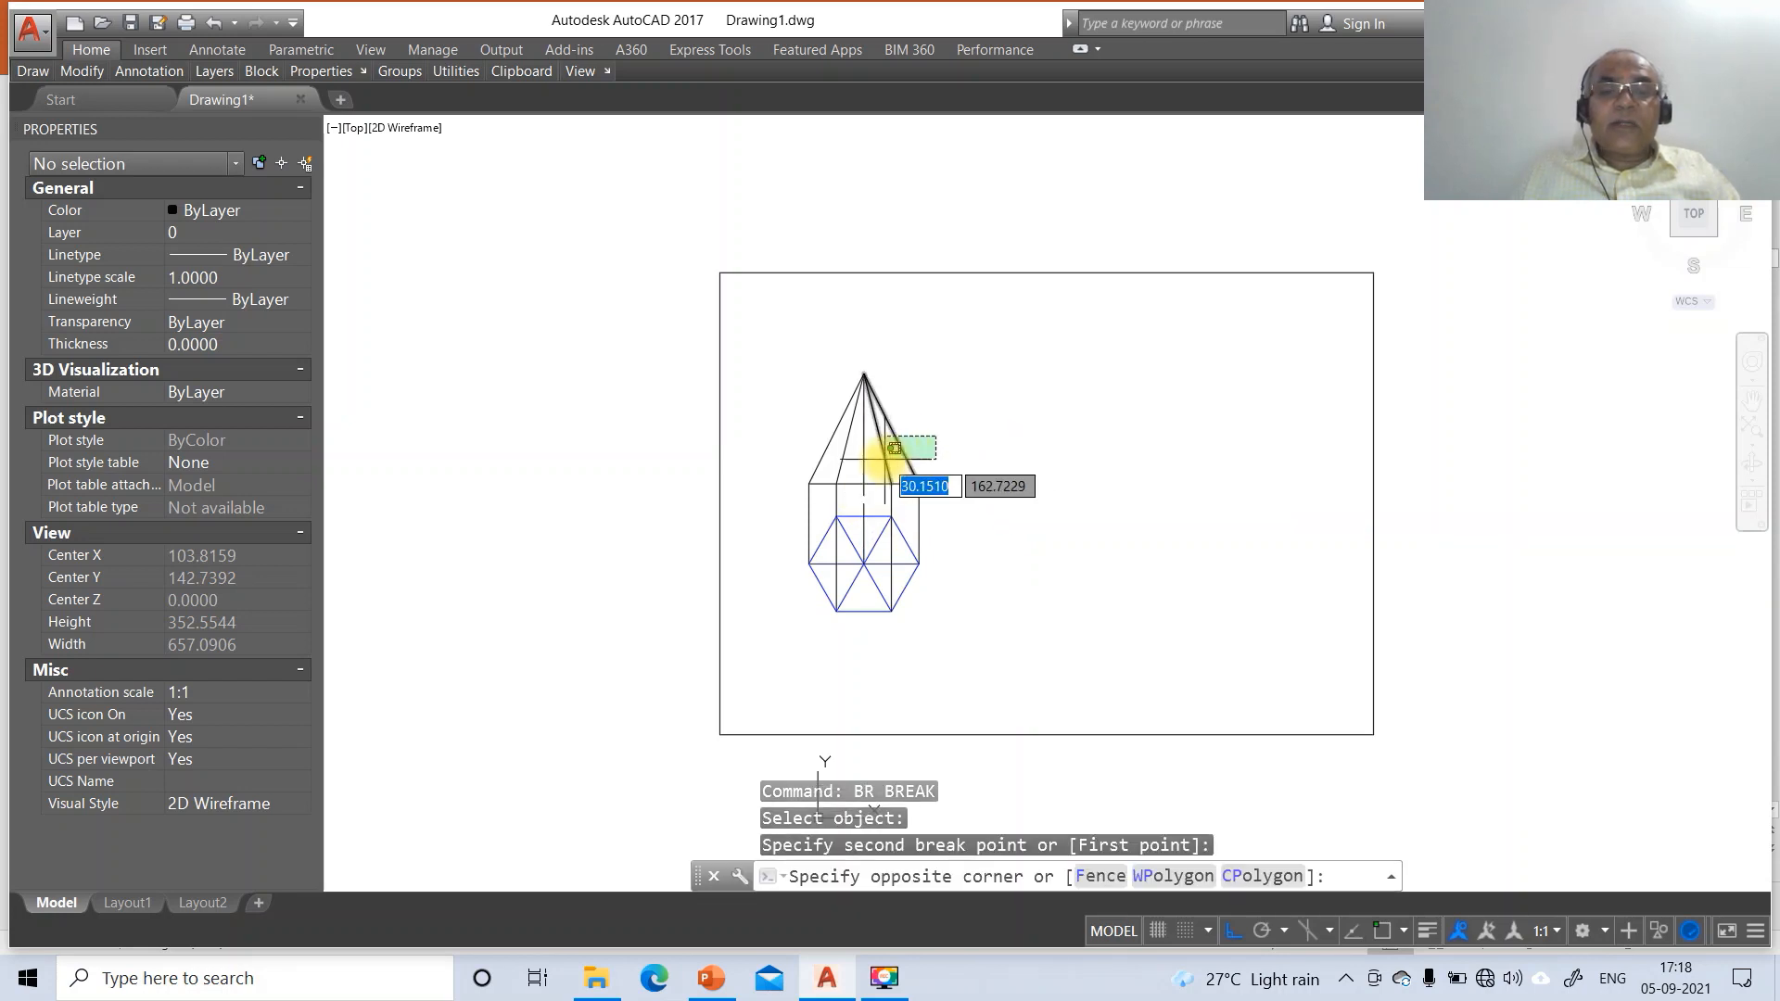
click(872, 463)
click(857, 474)
click(830, 478)
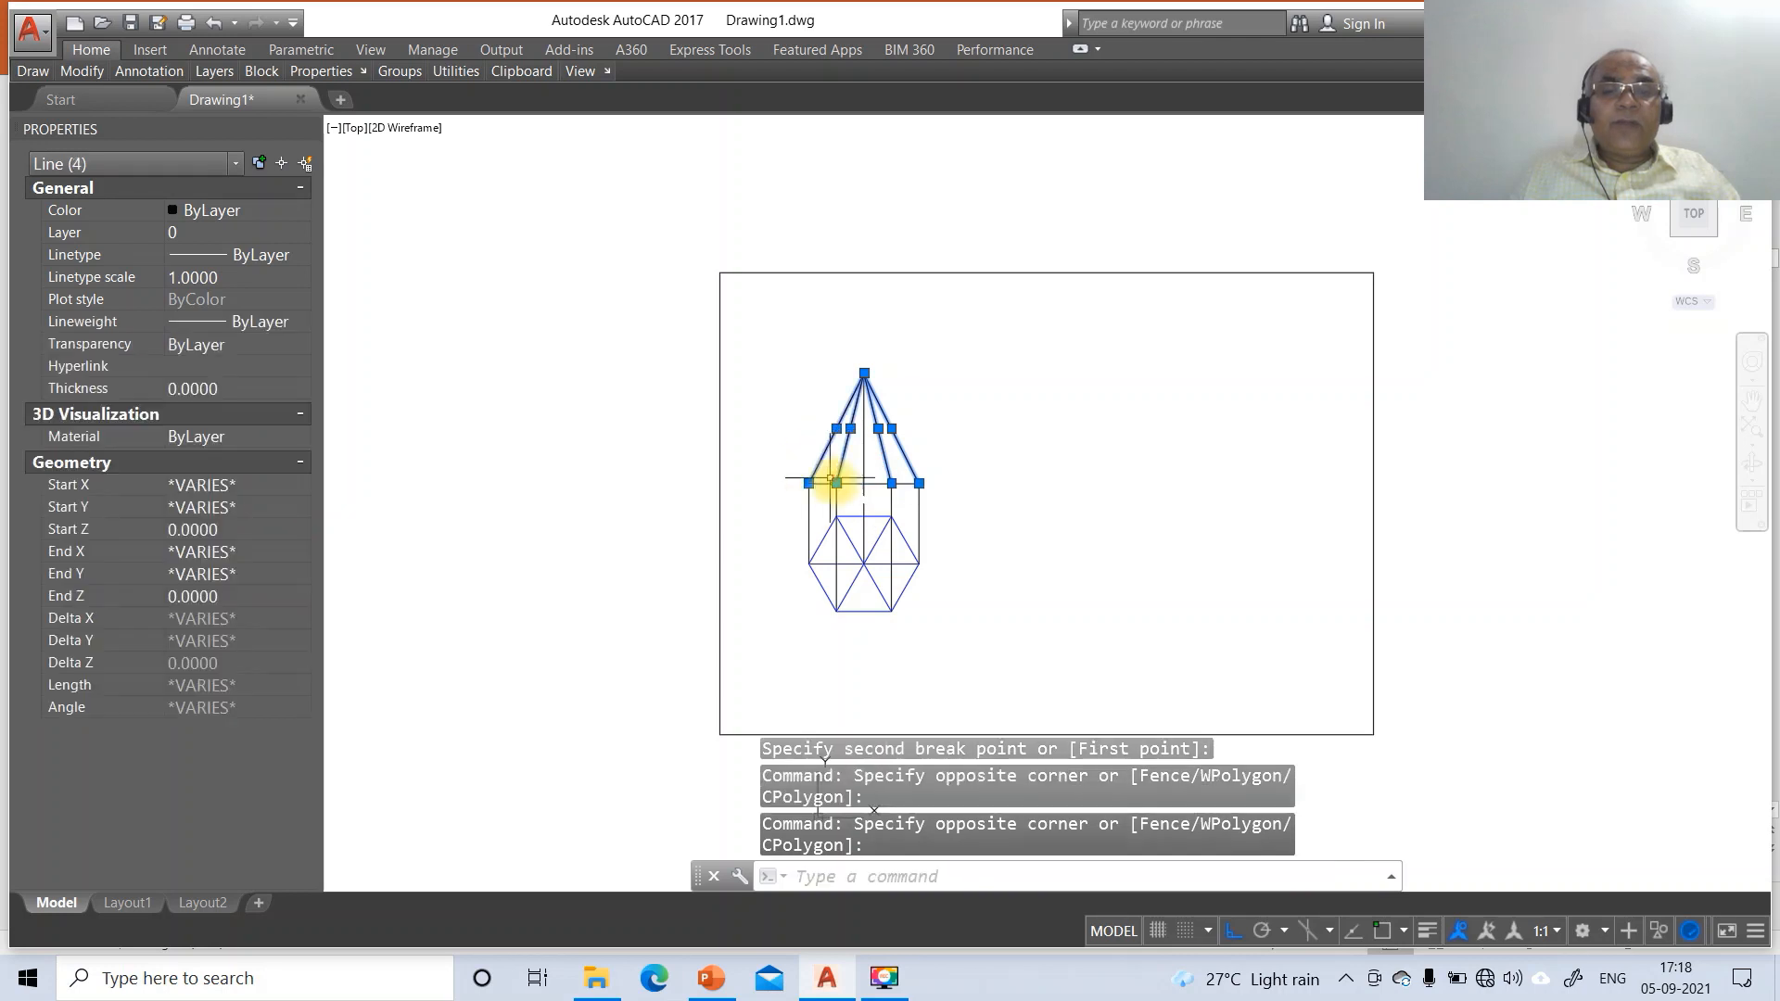
click(861, 480)
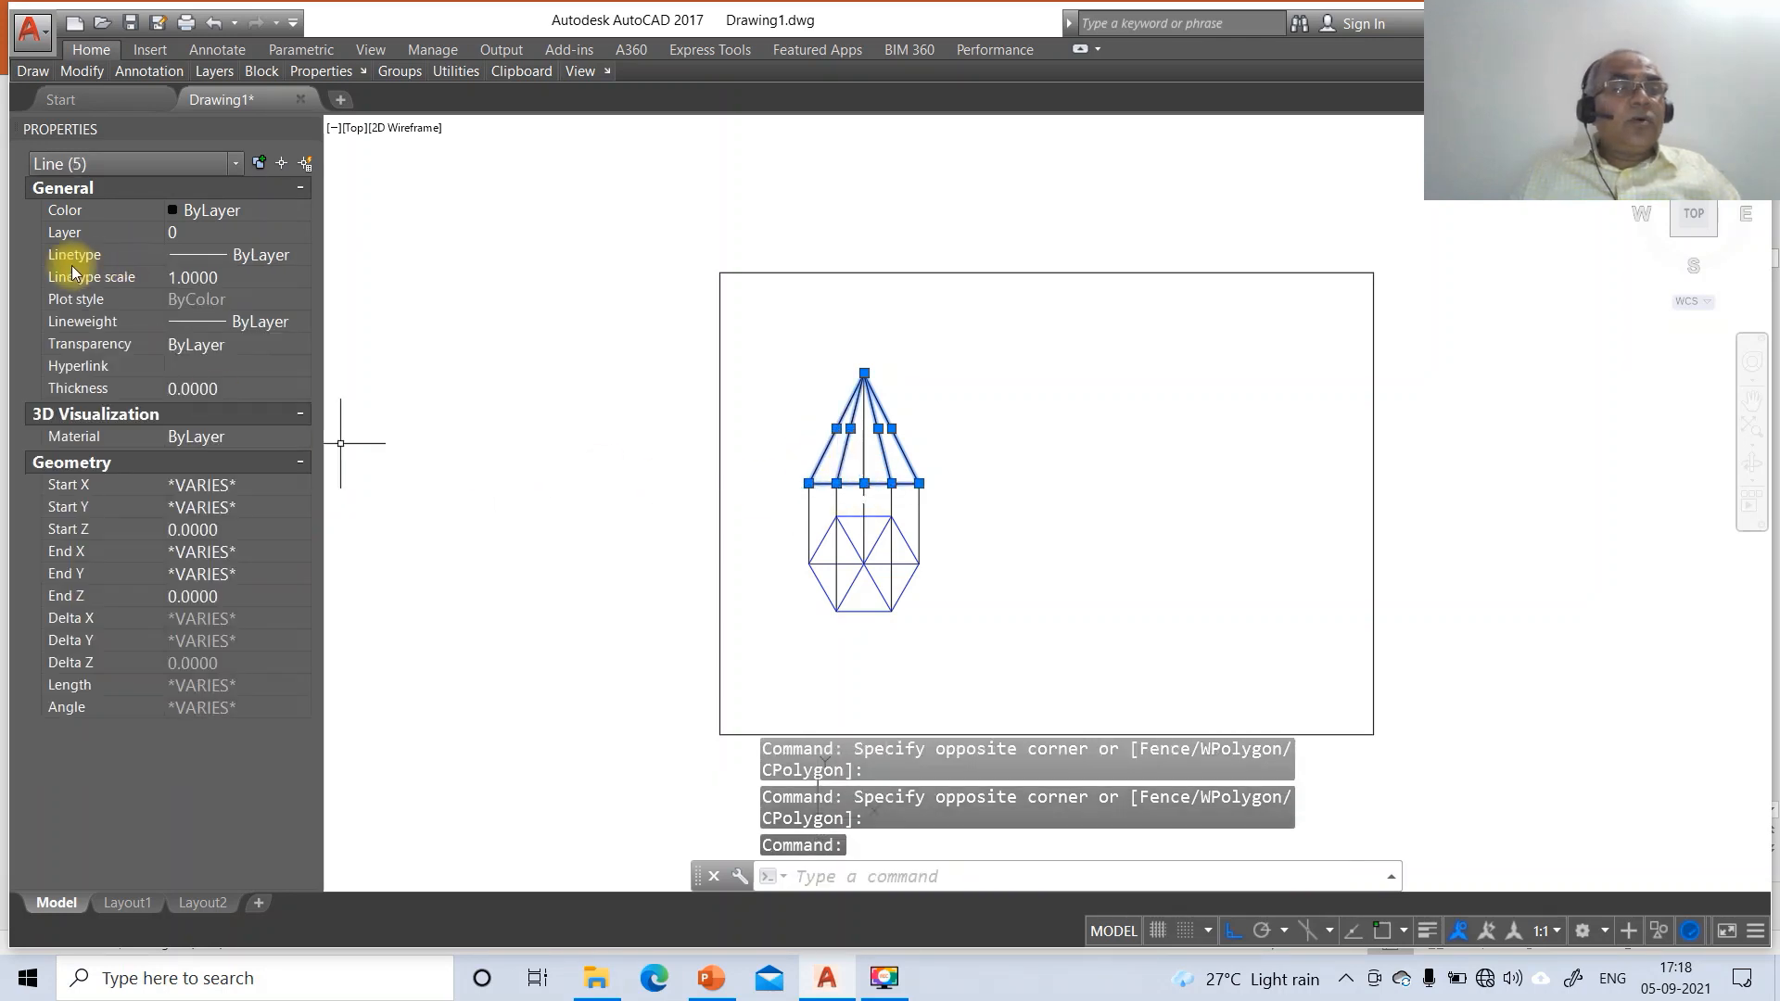
click(282, 234)
click(282, 237)
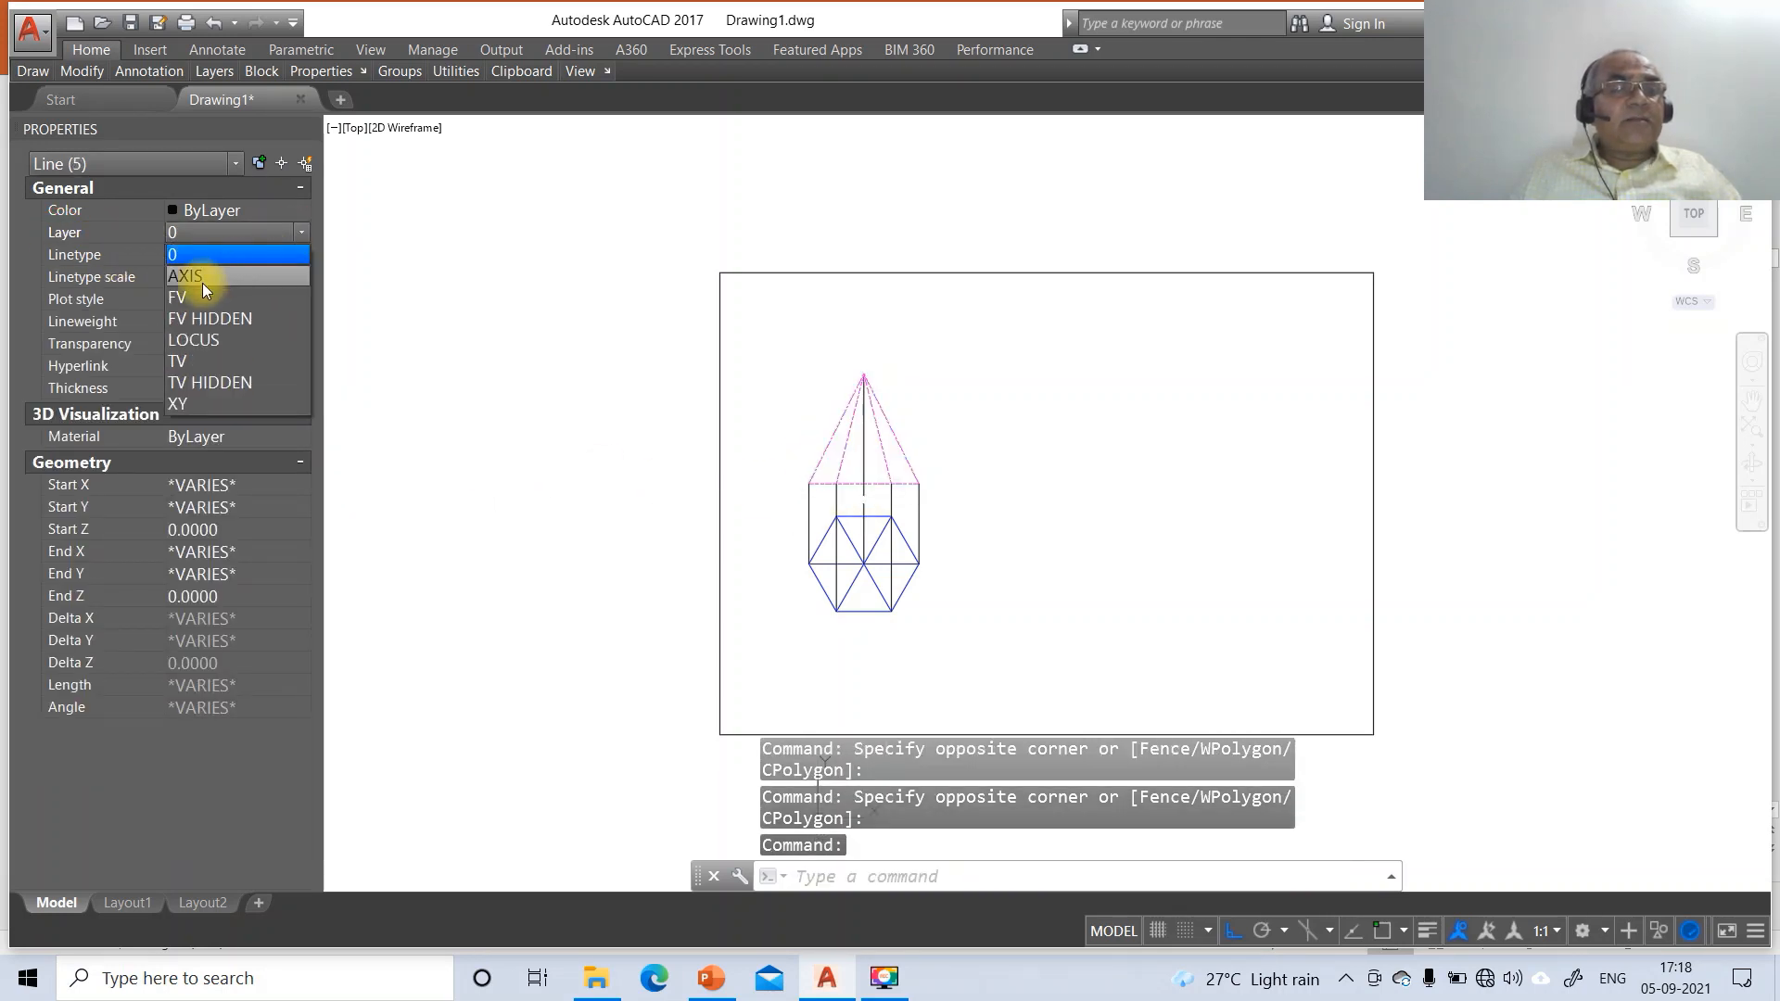
click(202, 282)
key(Escape)
key(Escape)
key(Escape)
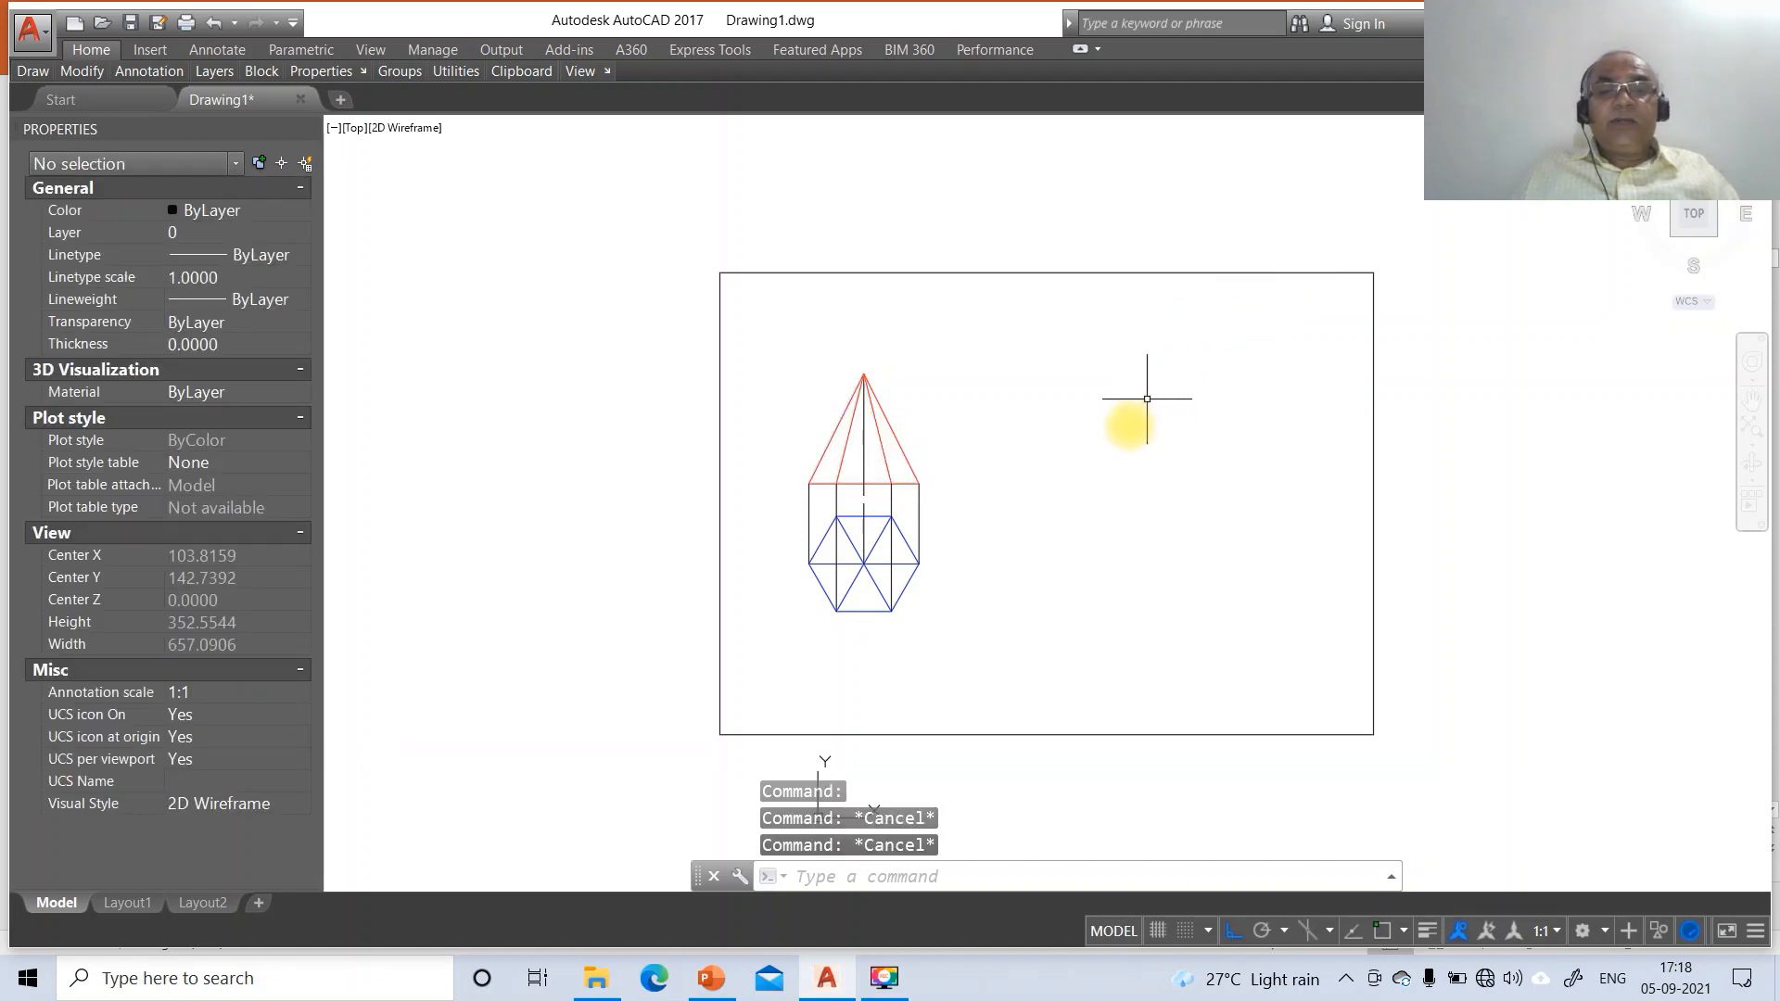
Move the front view's vertical axis line to the AXIS layer with a linetype scale of 10 and clear the selection
click(861, 449)
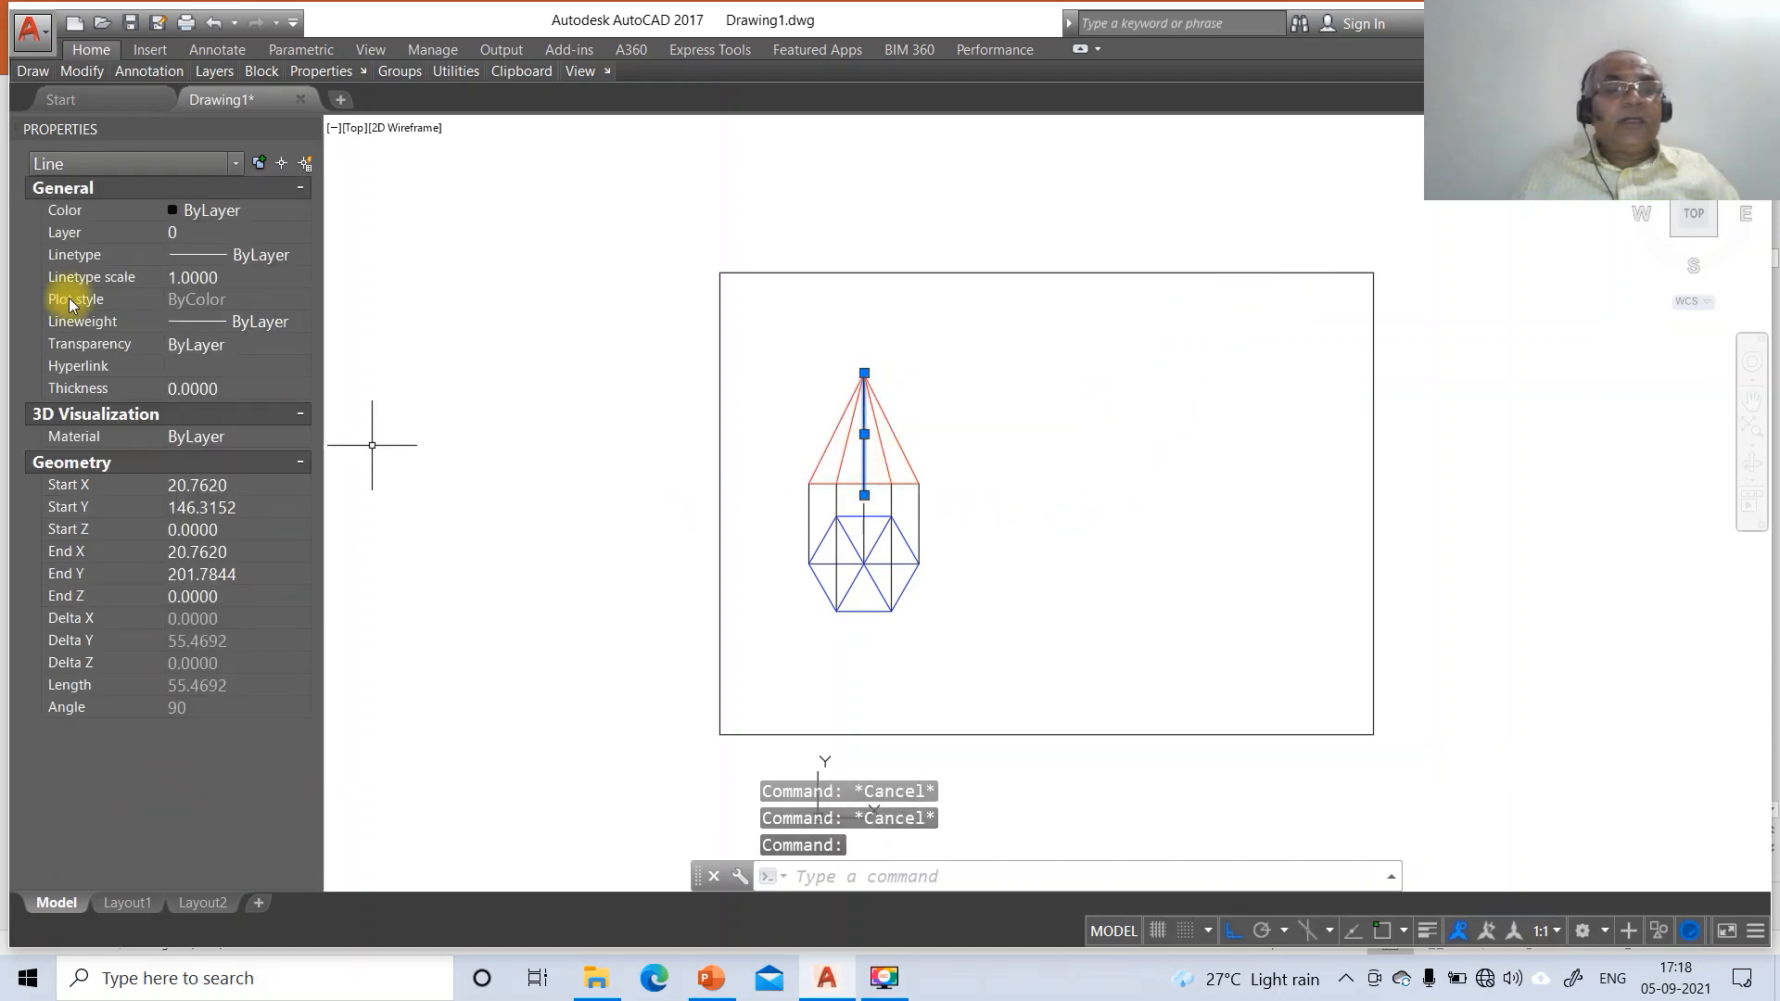
click(57, 235)
click(304, 235)
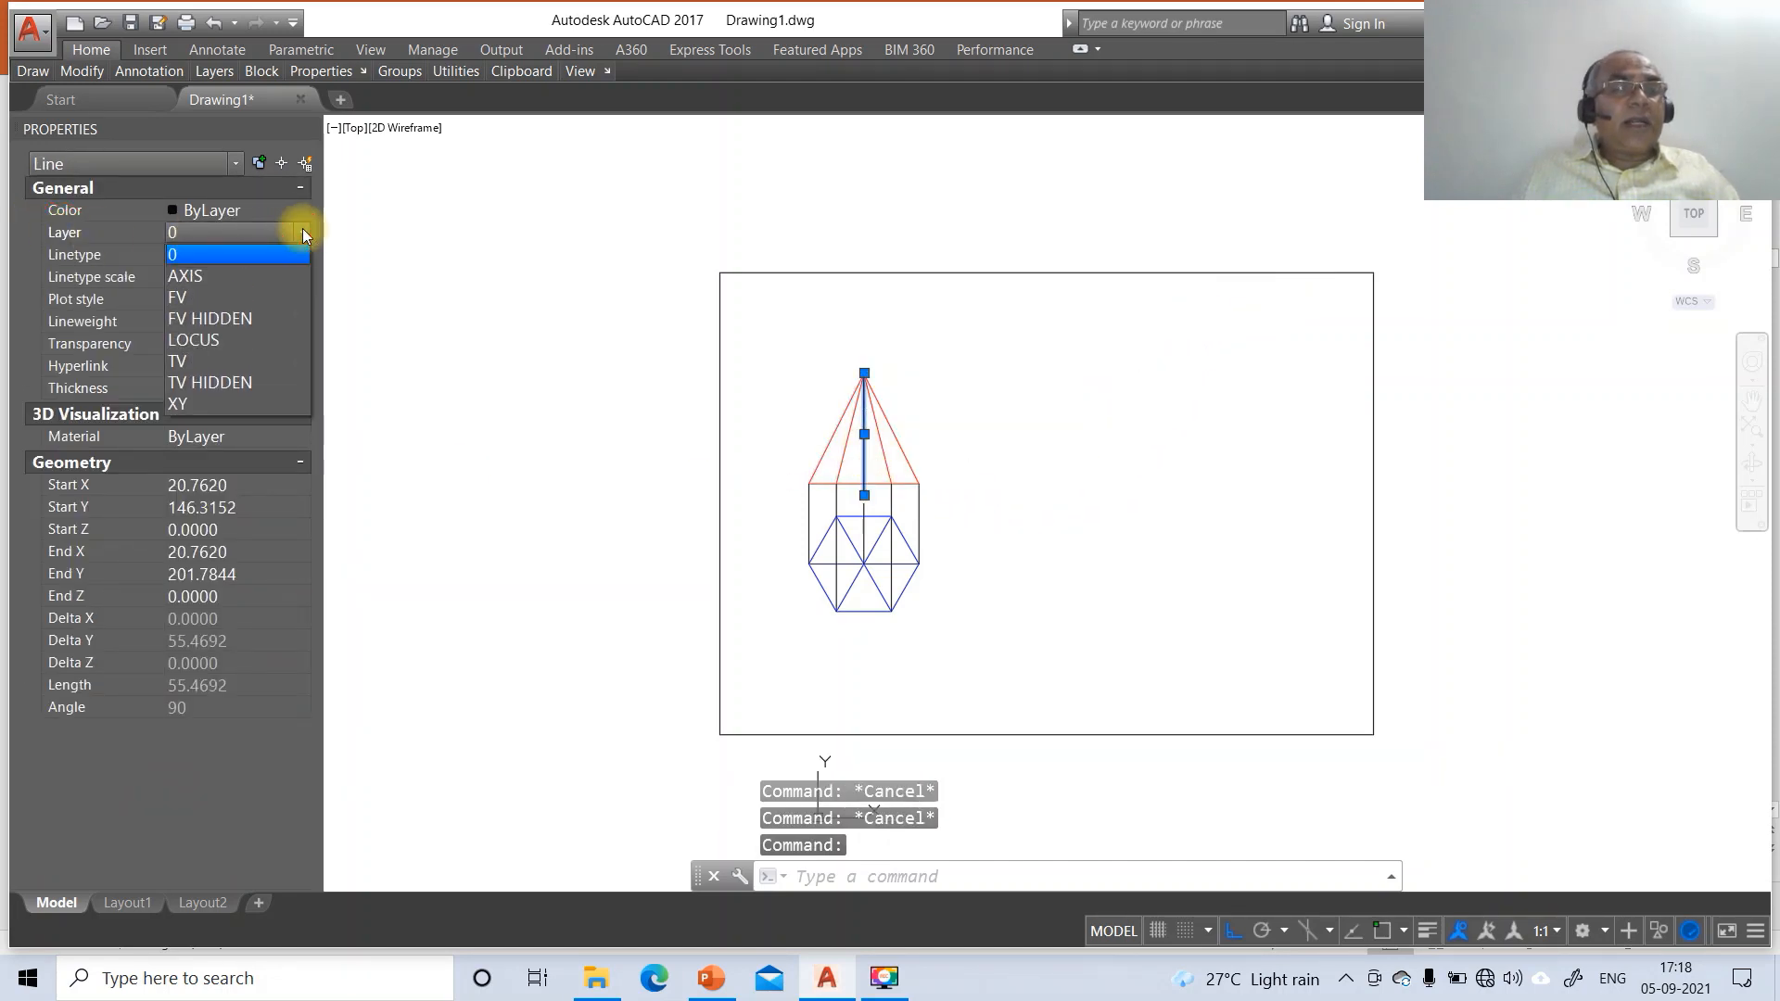
click(231, 275)
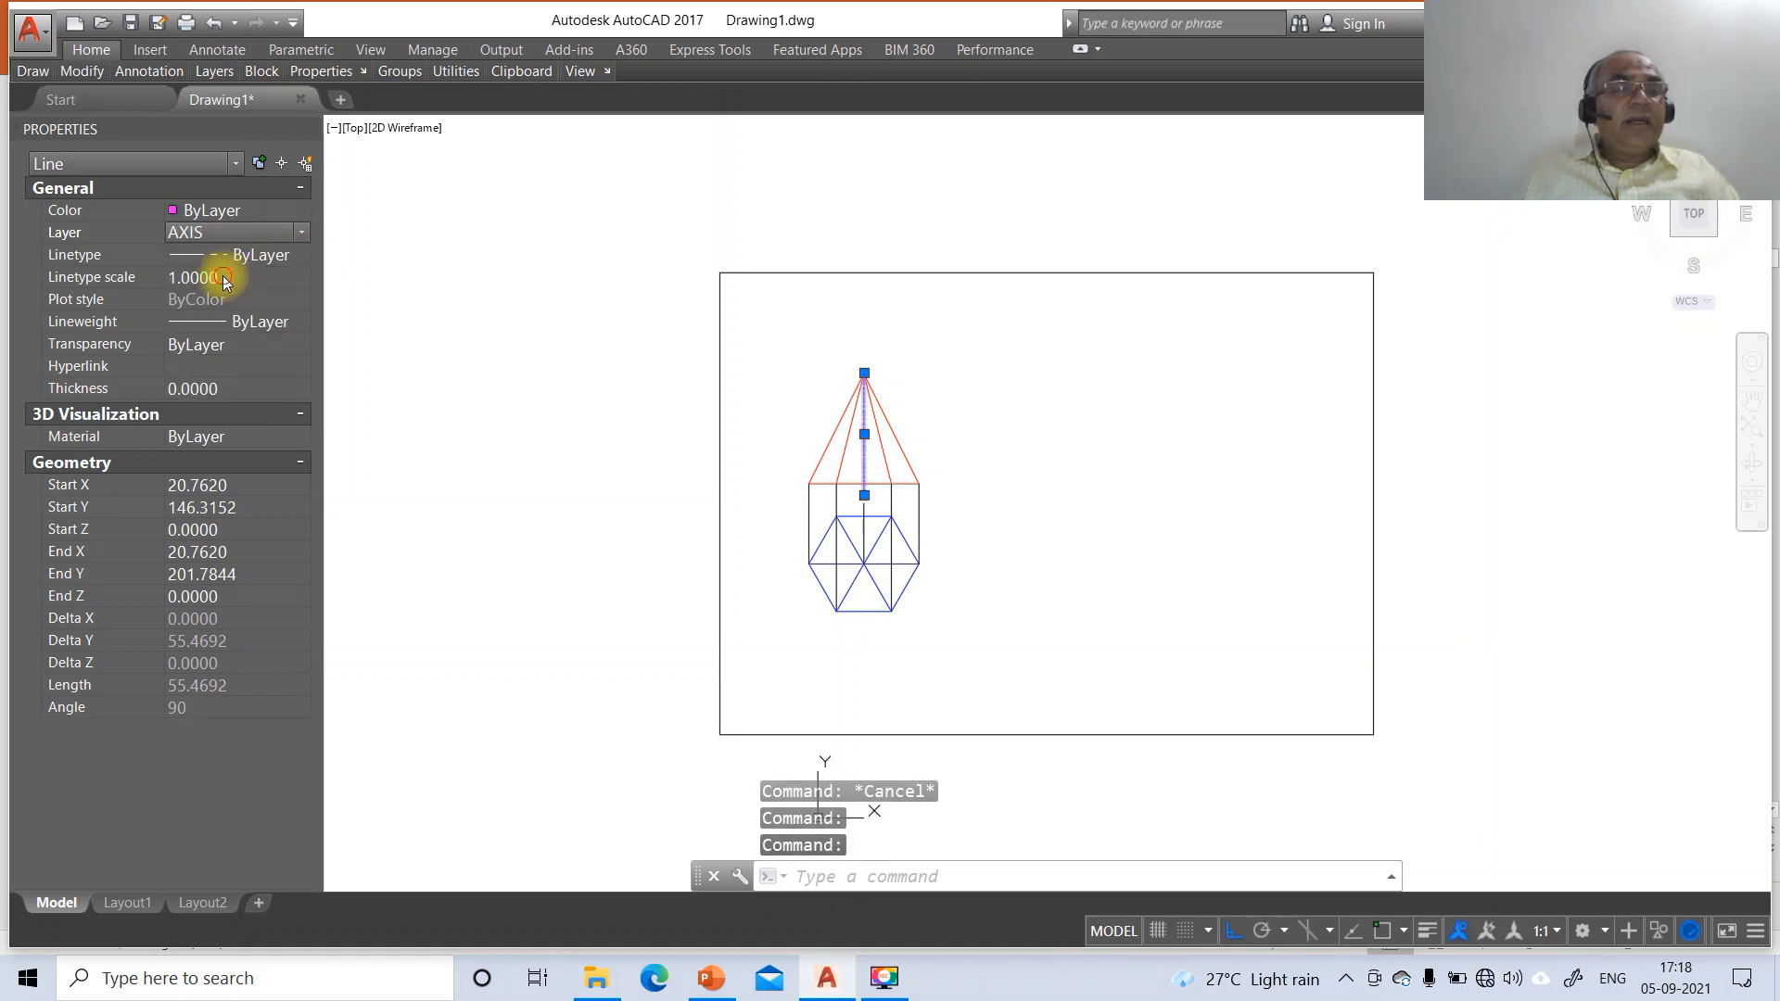
click(224, 279)
text(10)
key(Return)
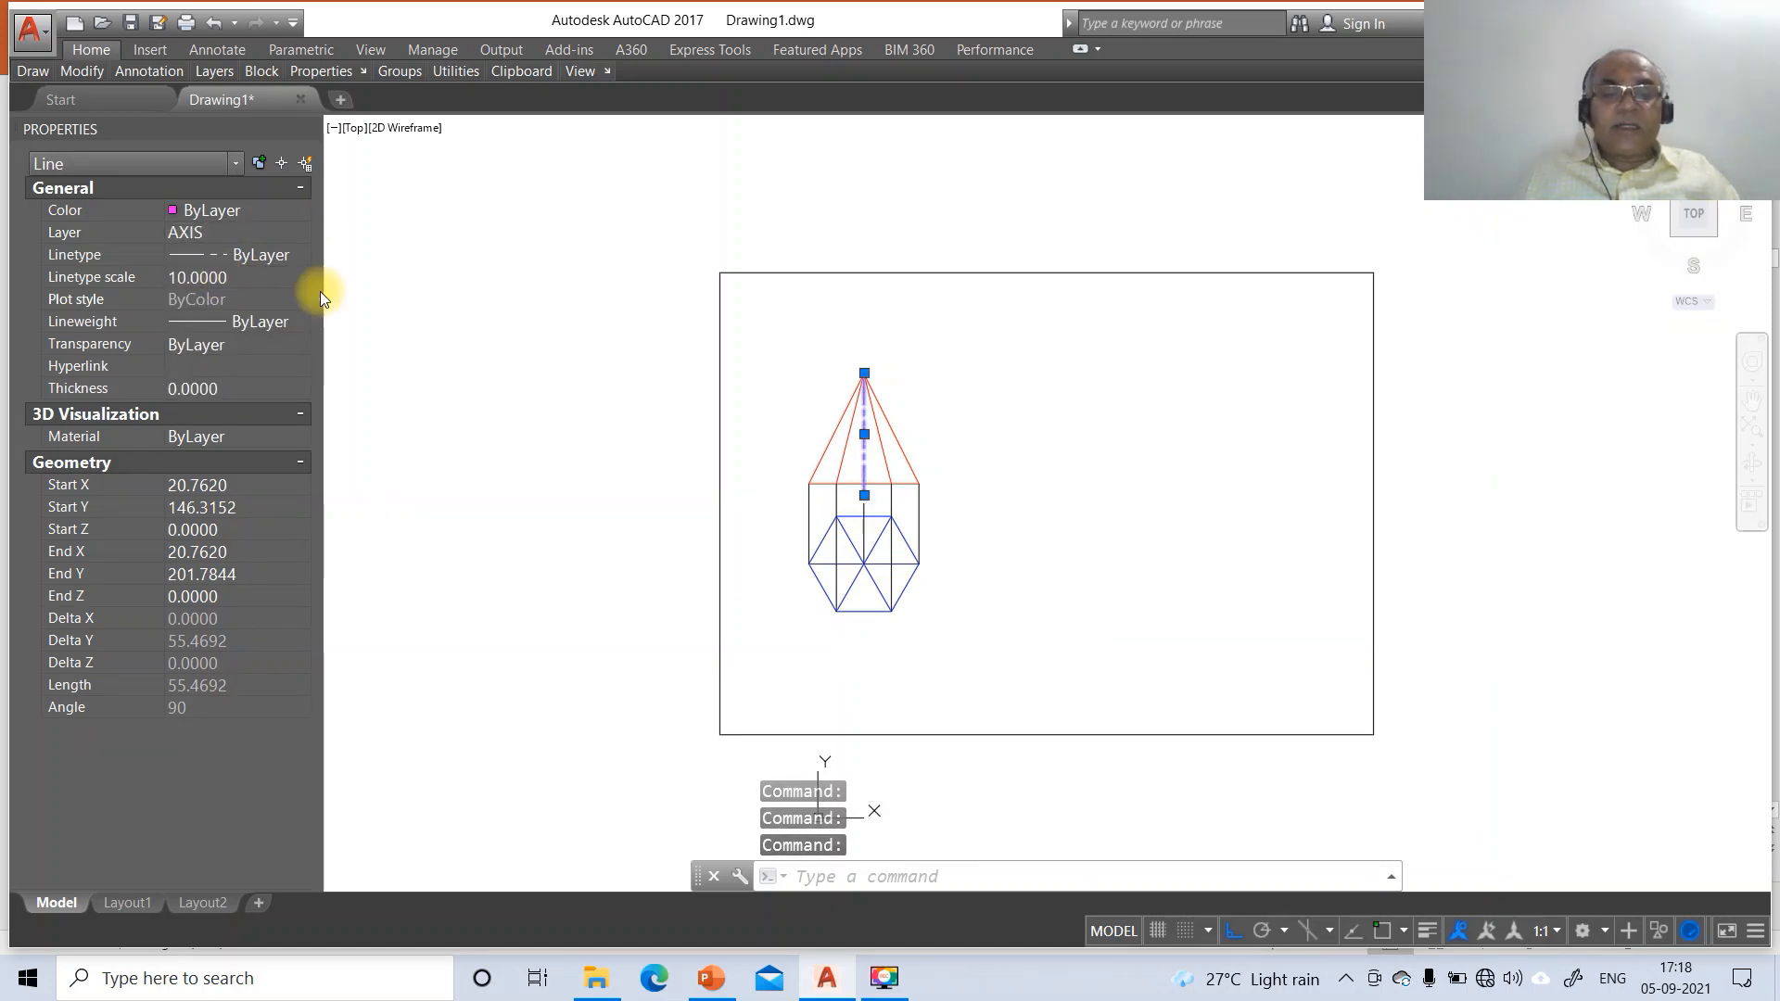
key(Escape)
key(Escape)
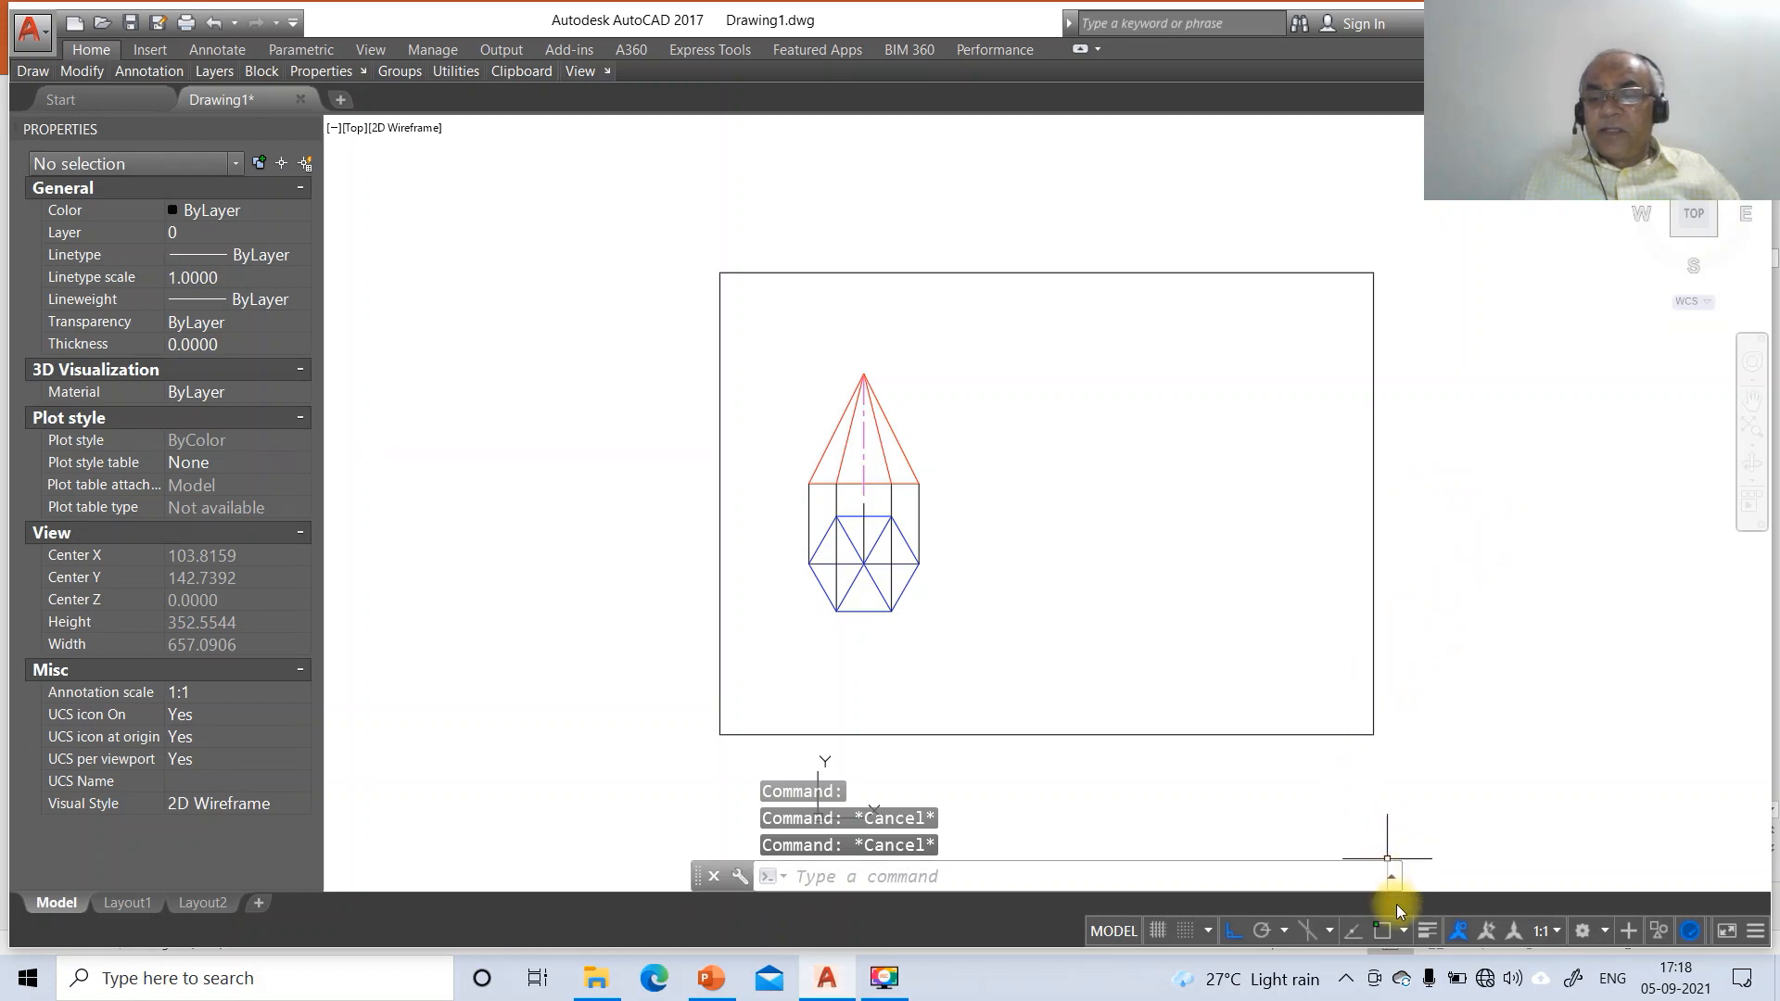
Turn on lineweight display, check the final solution slide in PowerPoint, and return to AutoCAD
click(1429, 931)
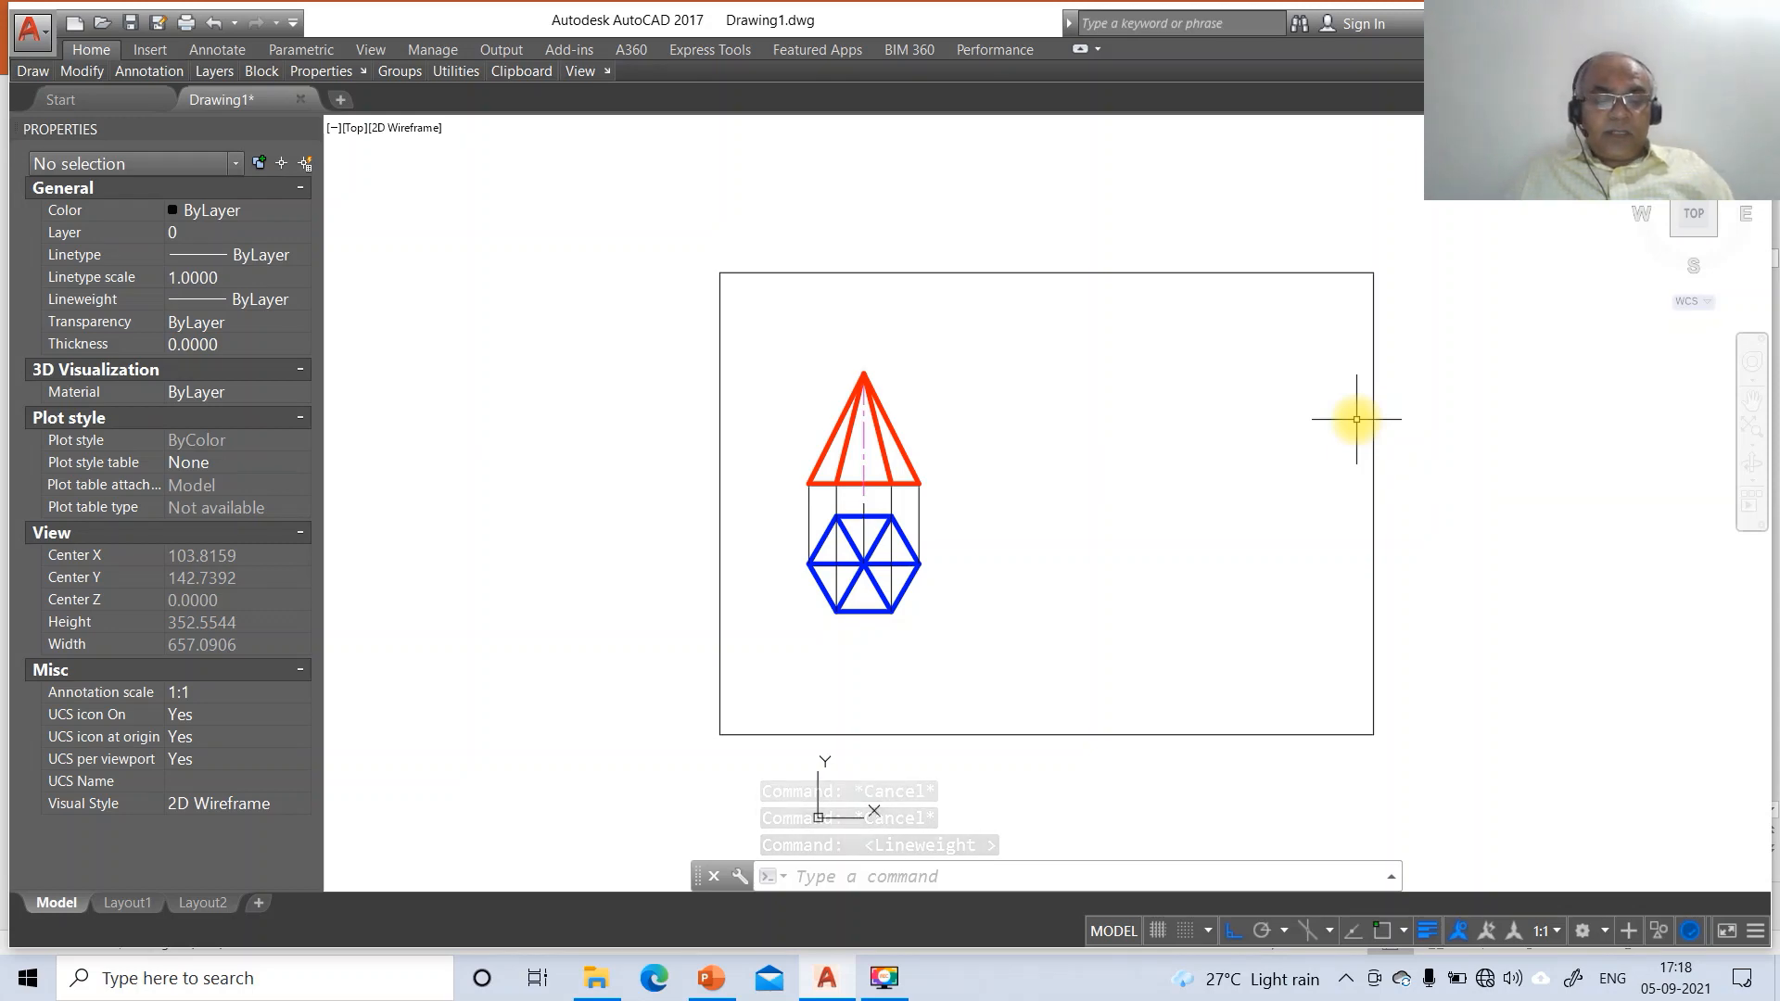
click(711, 978)
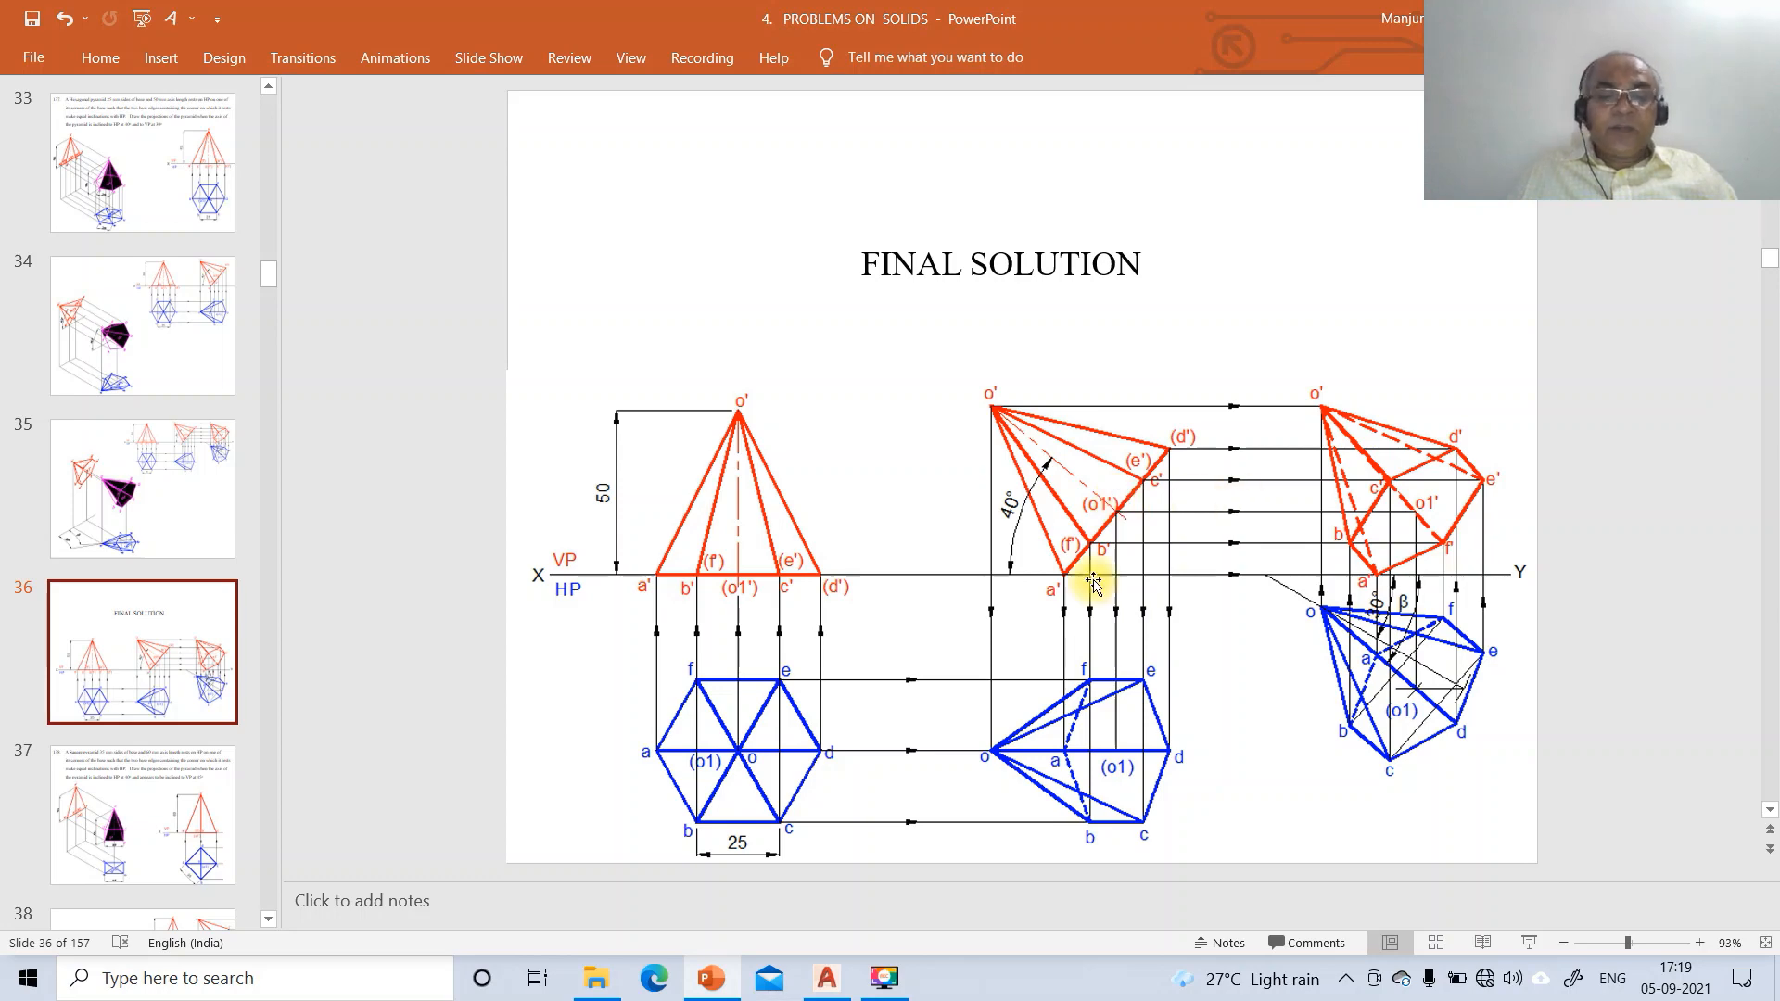
click(826, 979)
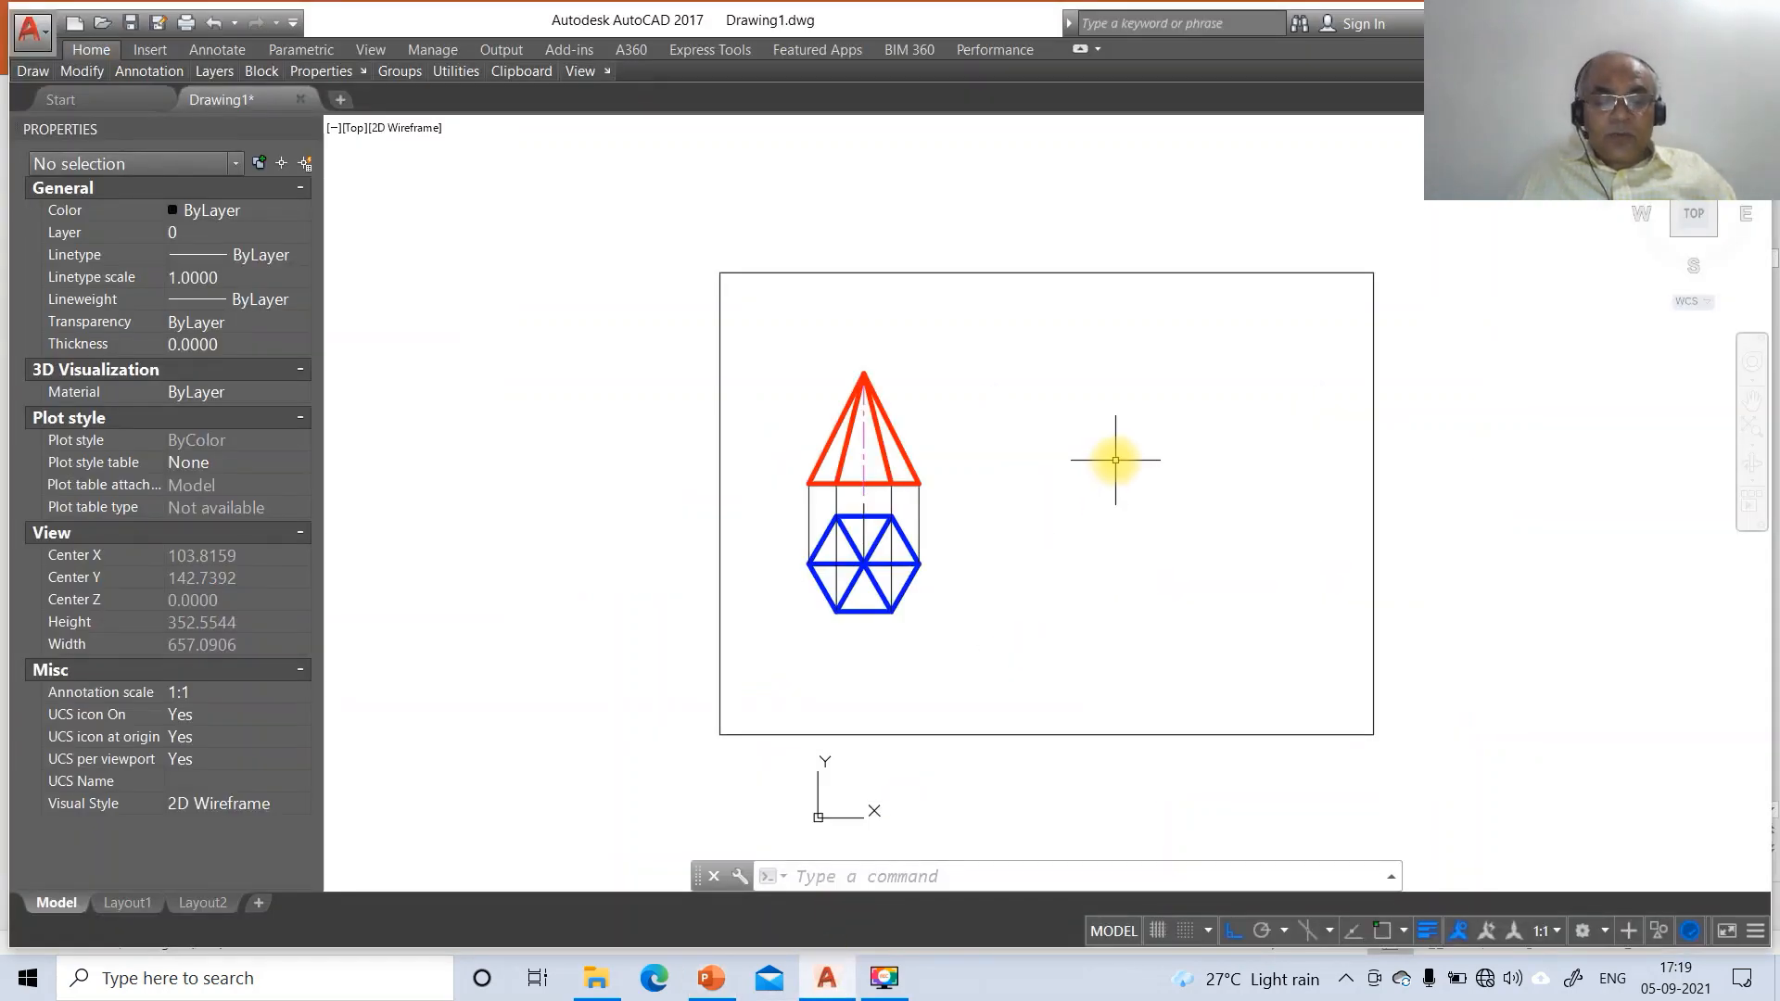
Copy the front view triangle with its axis horizontally into the free space to its right
text(ci)
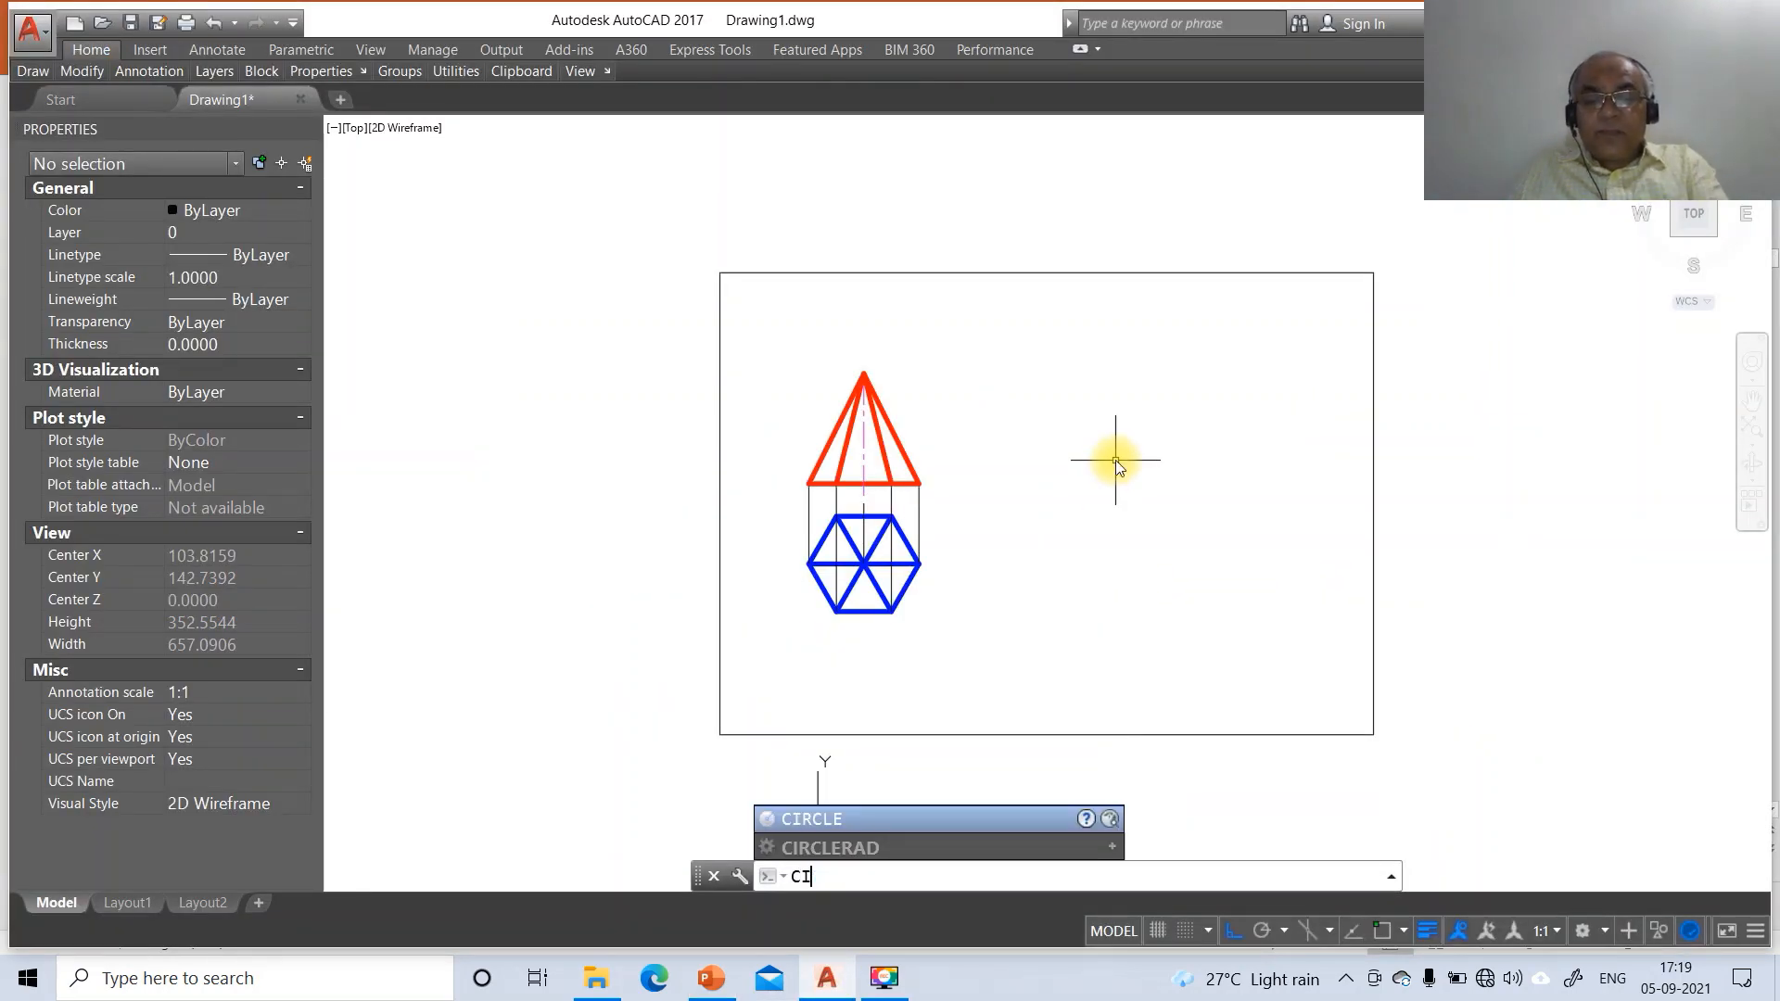
key(BackSpace)
text(o)
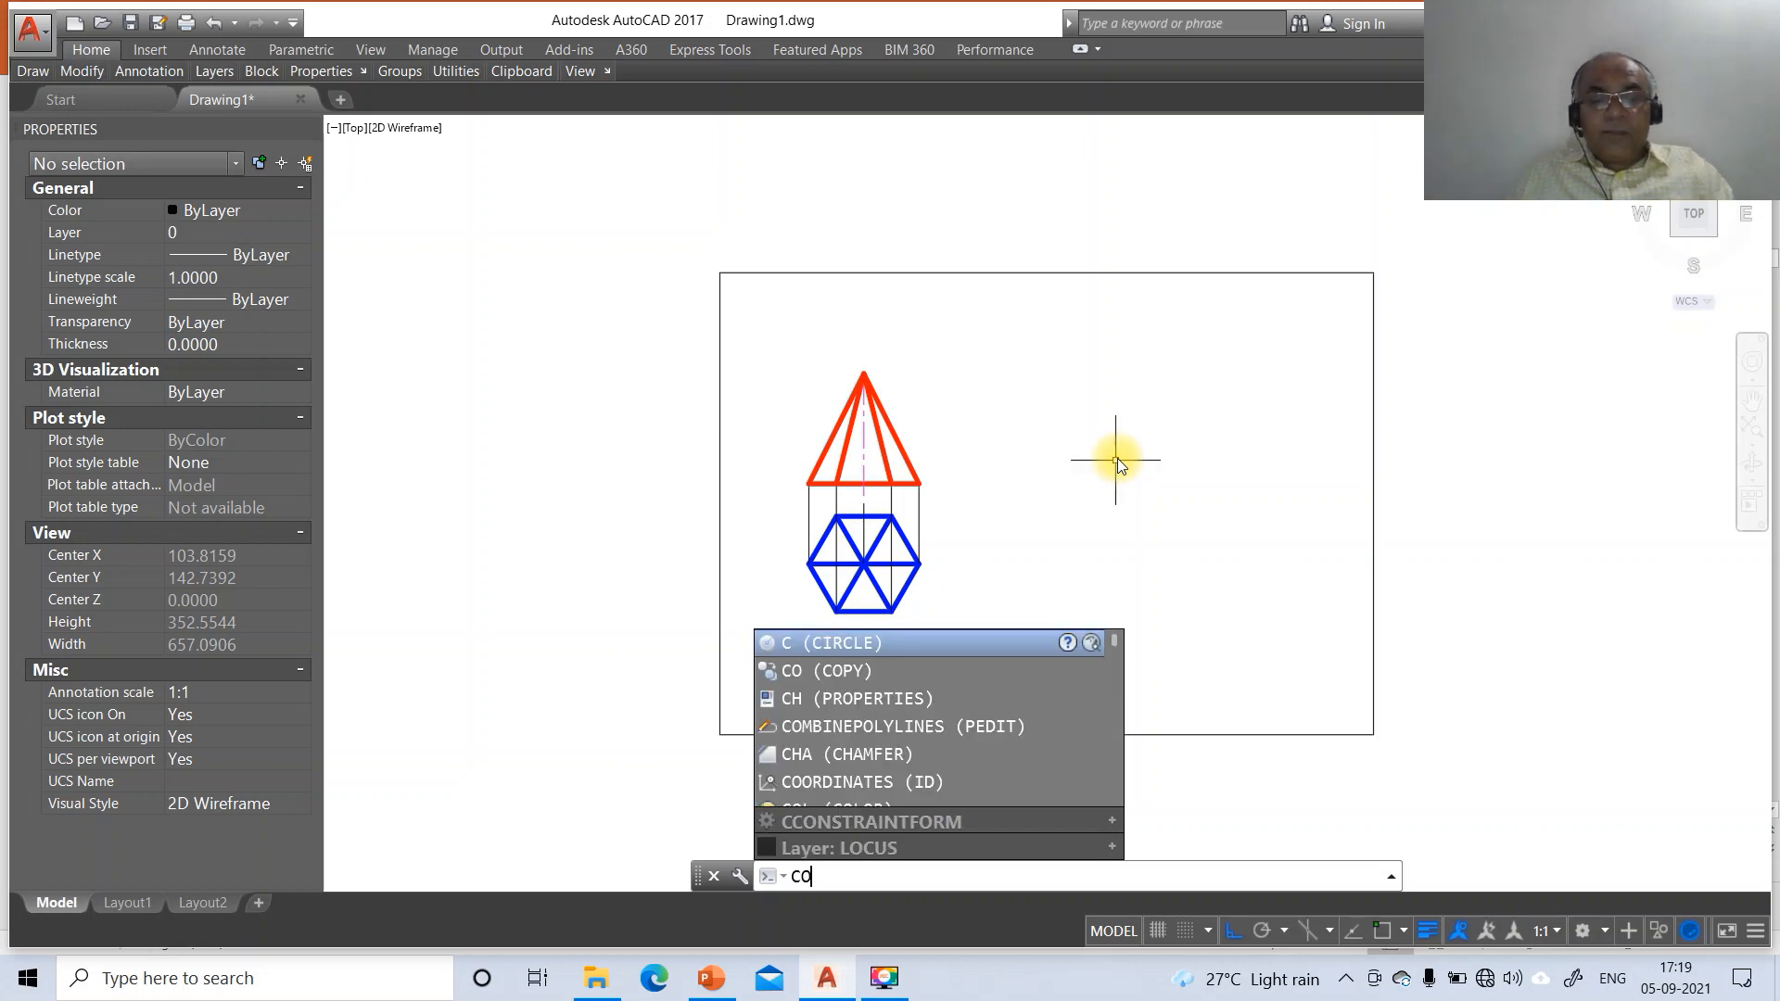
key(Return)
click(762, 348)
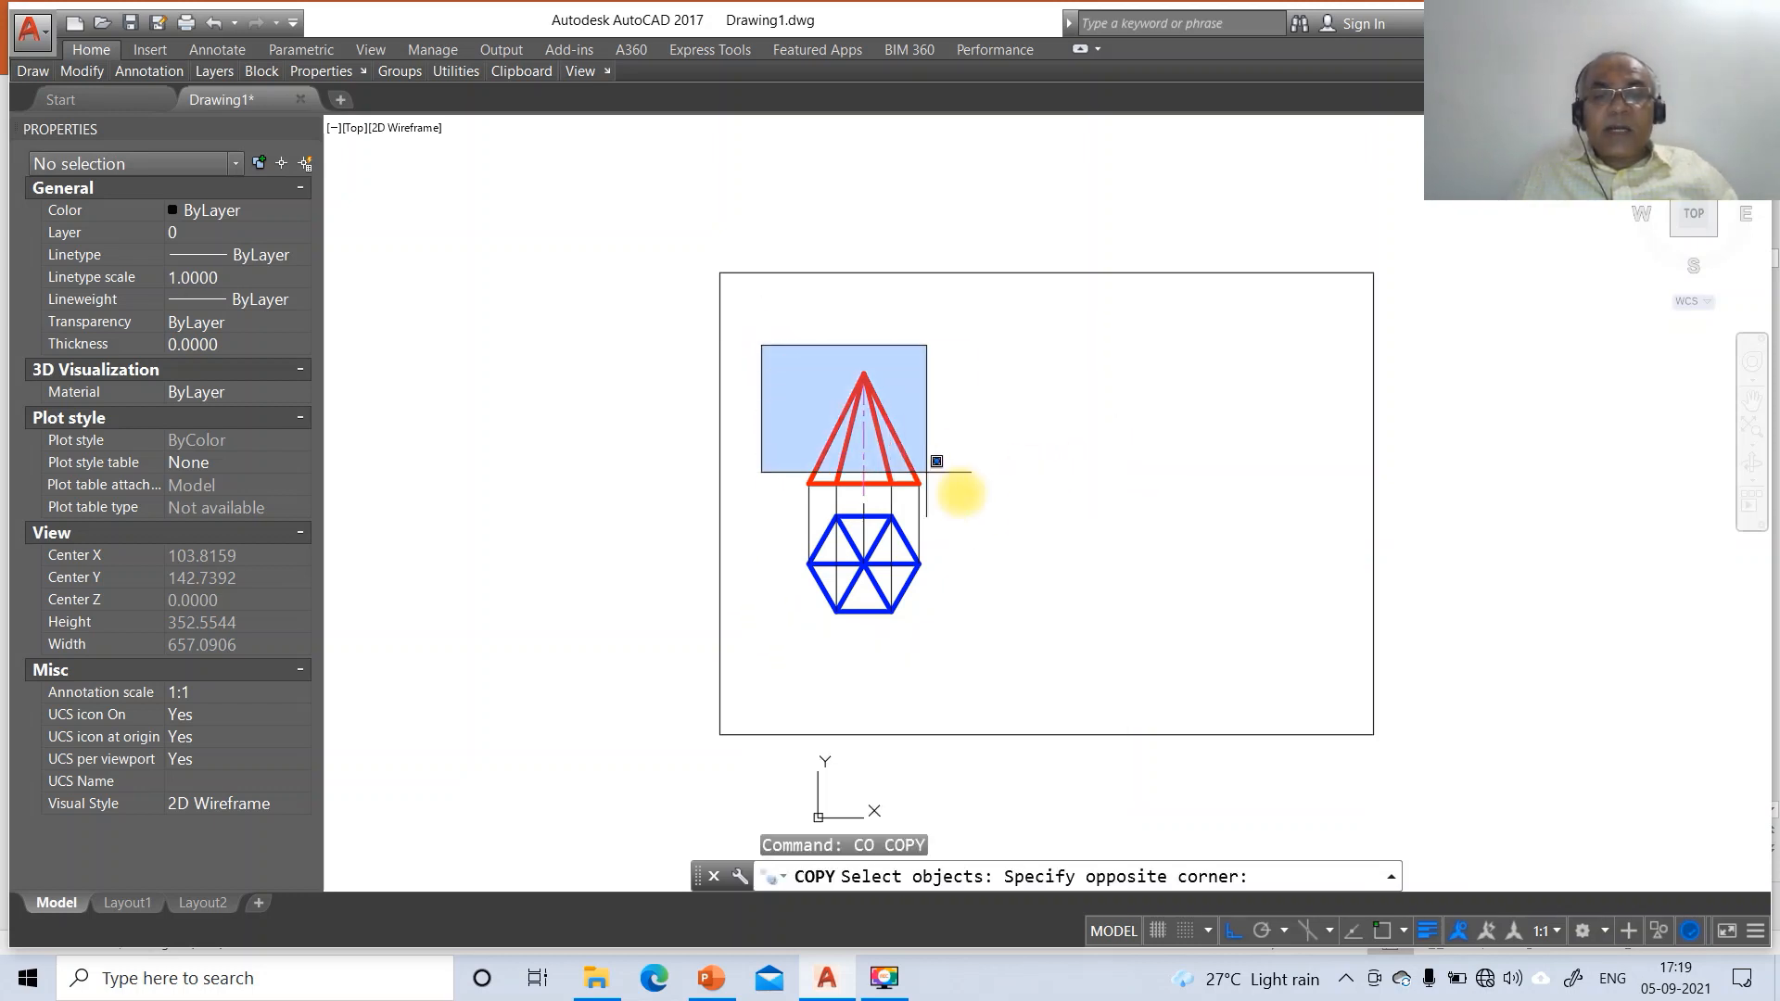
click(1005, 508)
key(Return)
click(991, 516)
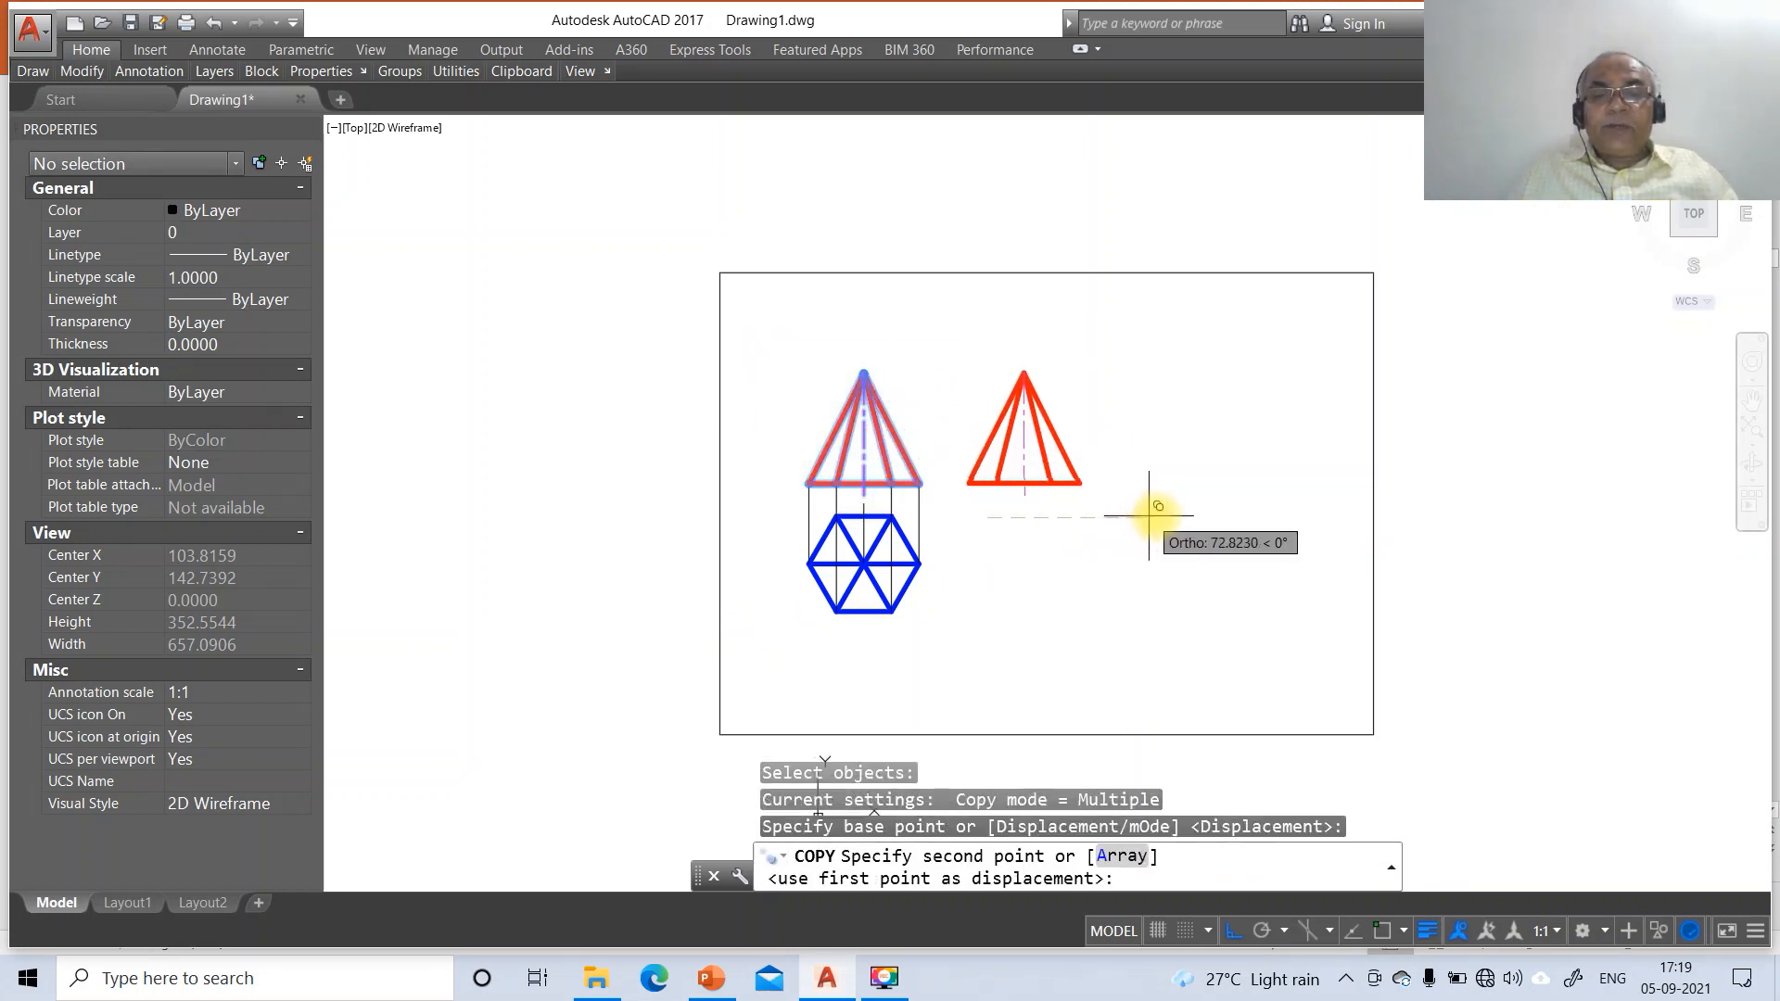
click(1219, 522)
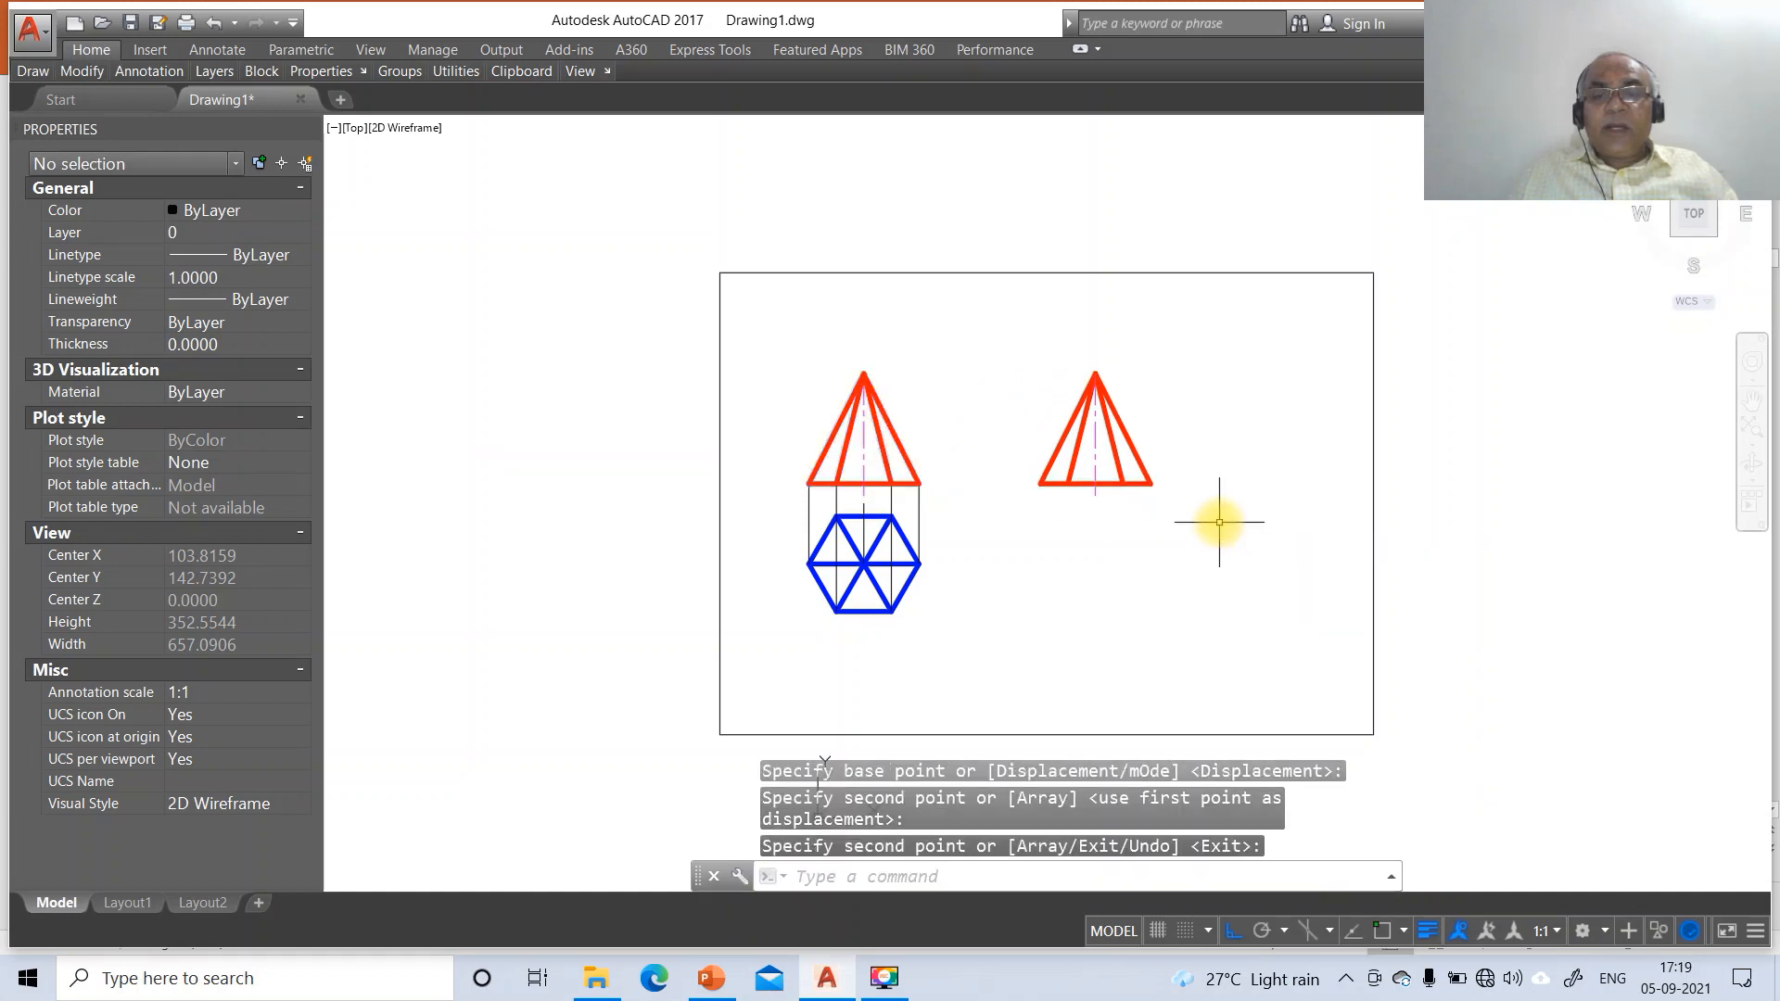
Rotate the copied front view by 50 degrees about the intersection at its left base corner
text(RO)
key(Return)
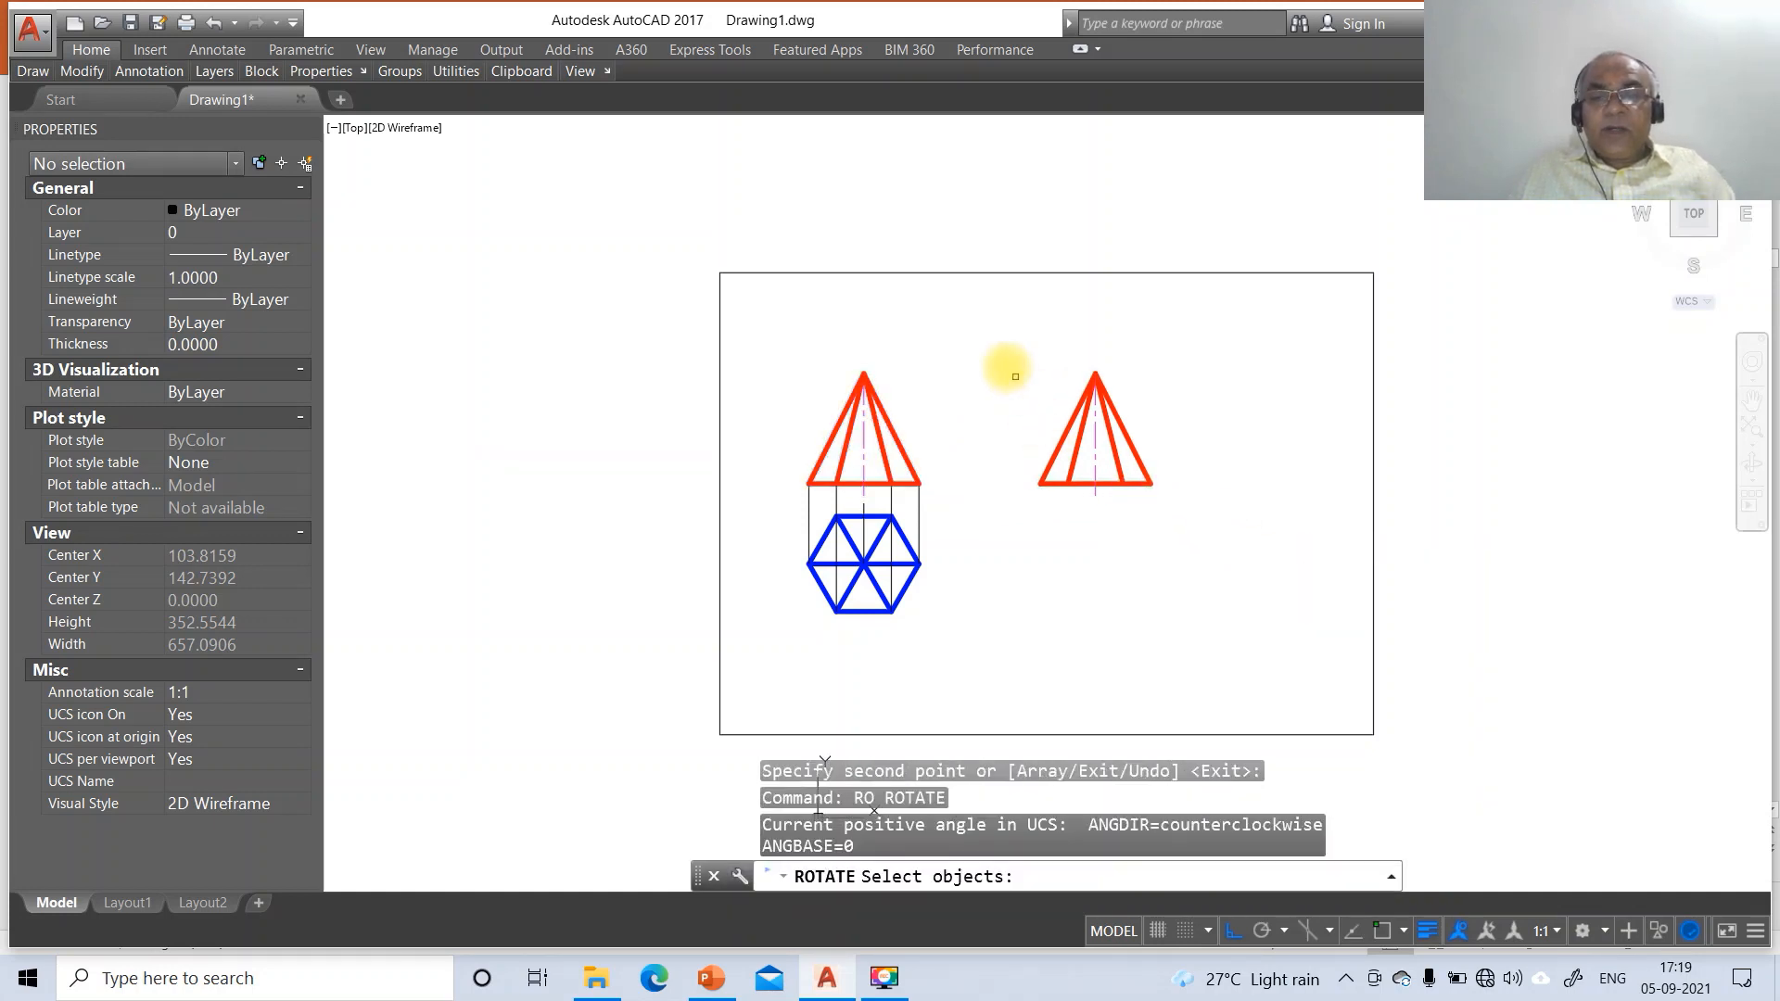
click(986, 320)
click(1245, 537)
key(Return)
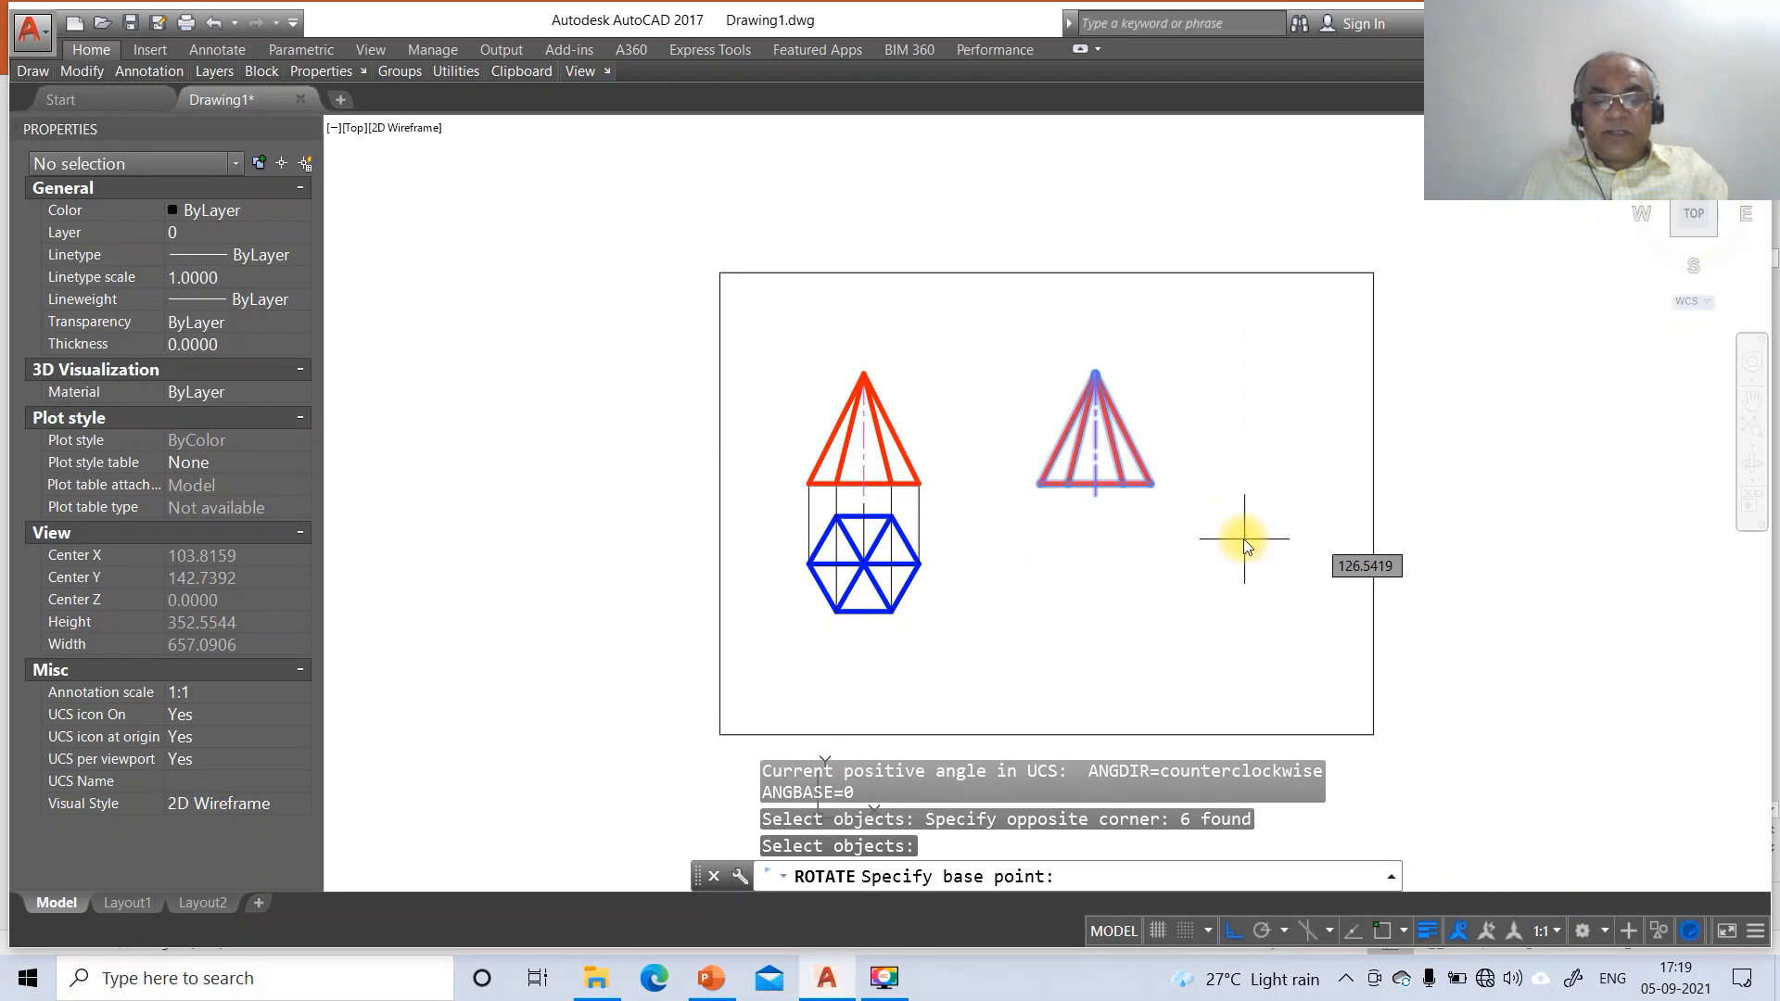
text(INT)
key(Return)
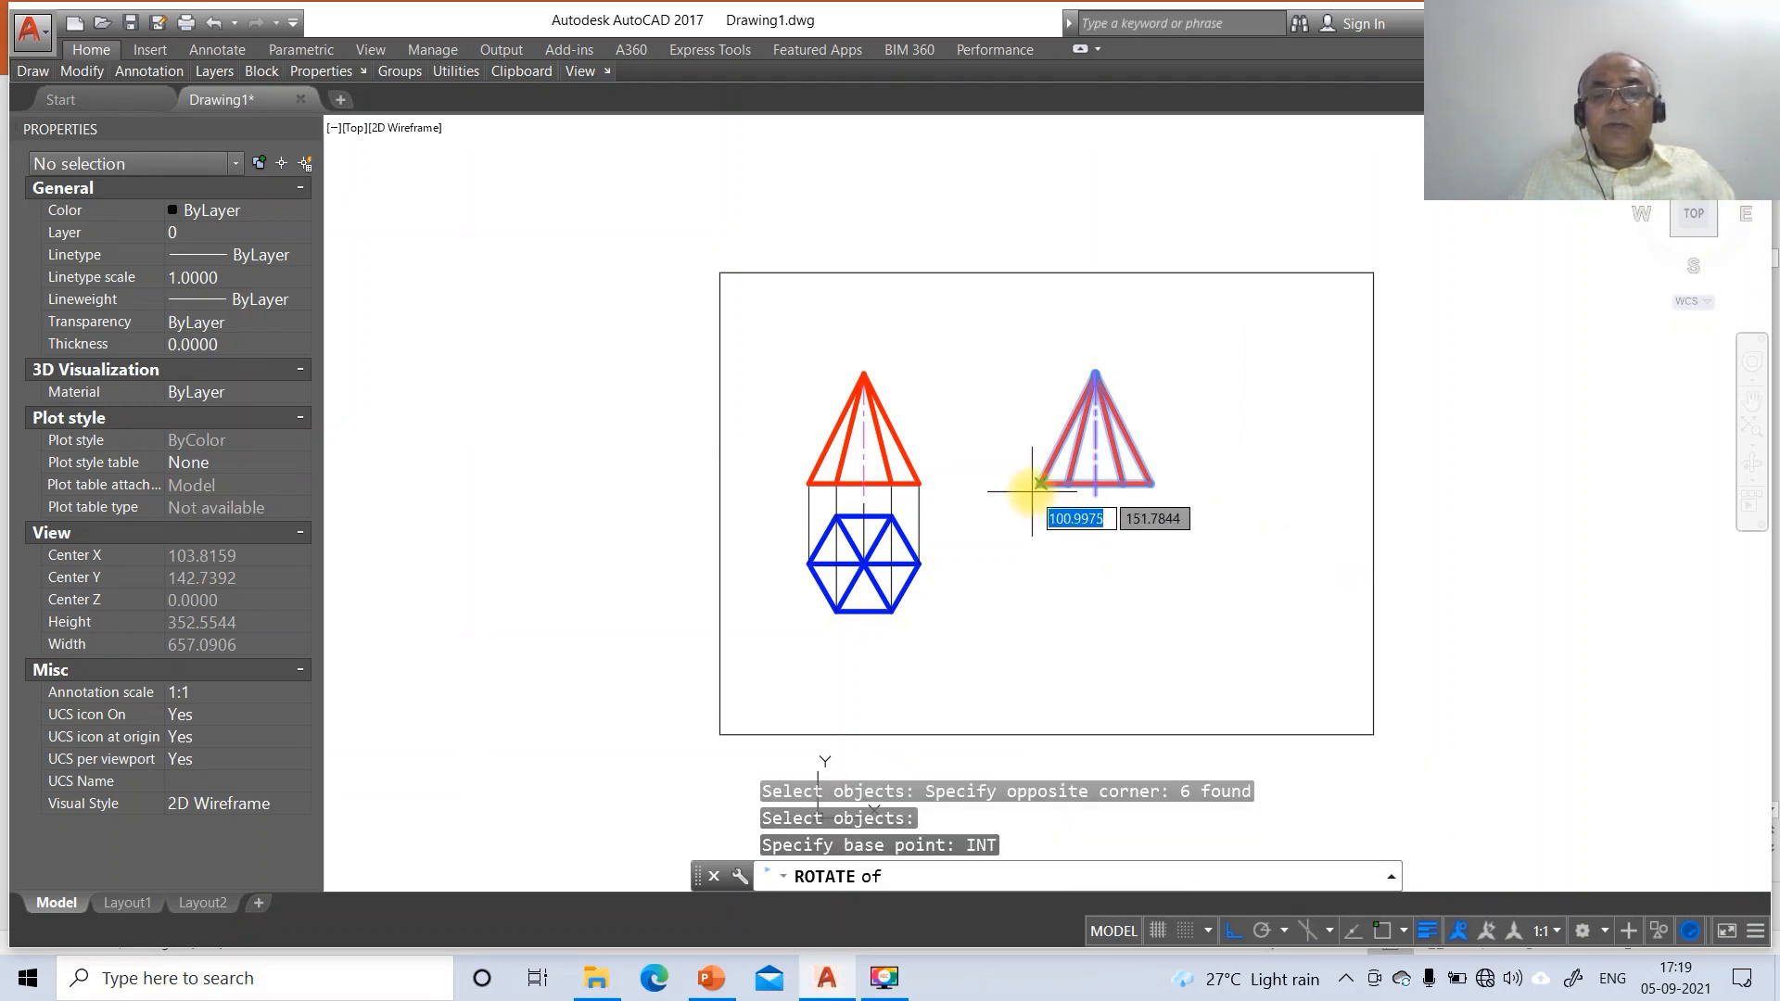
click(1038, 483)
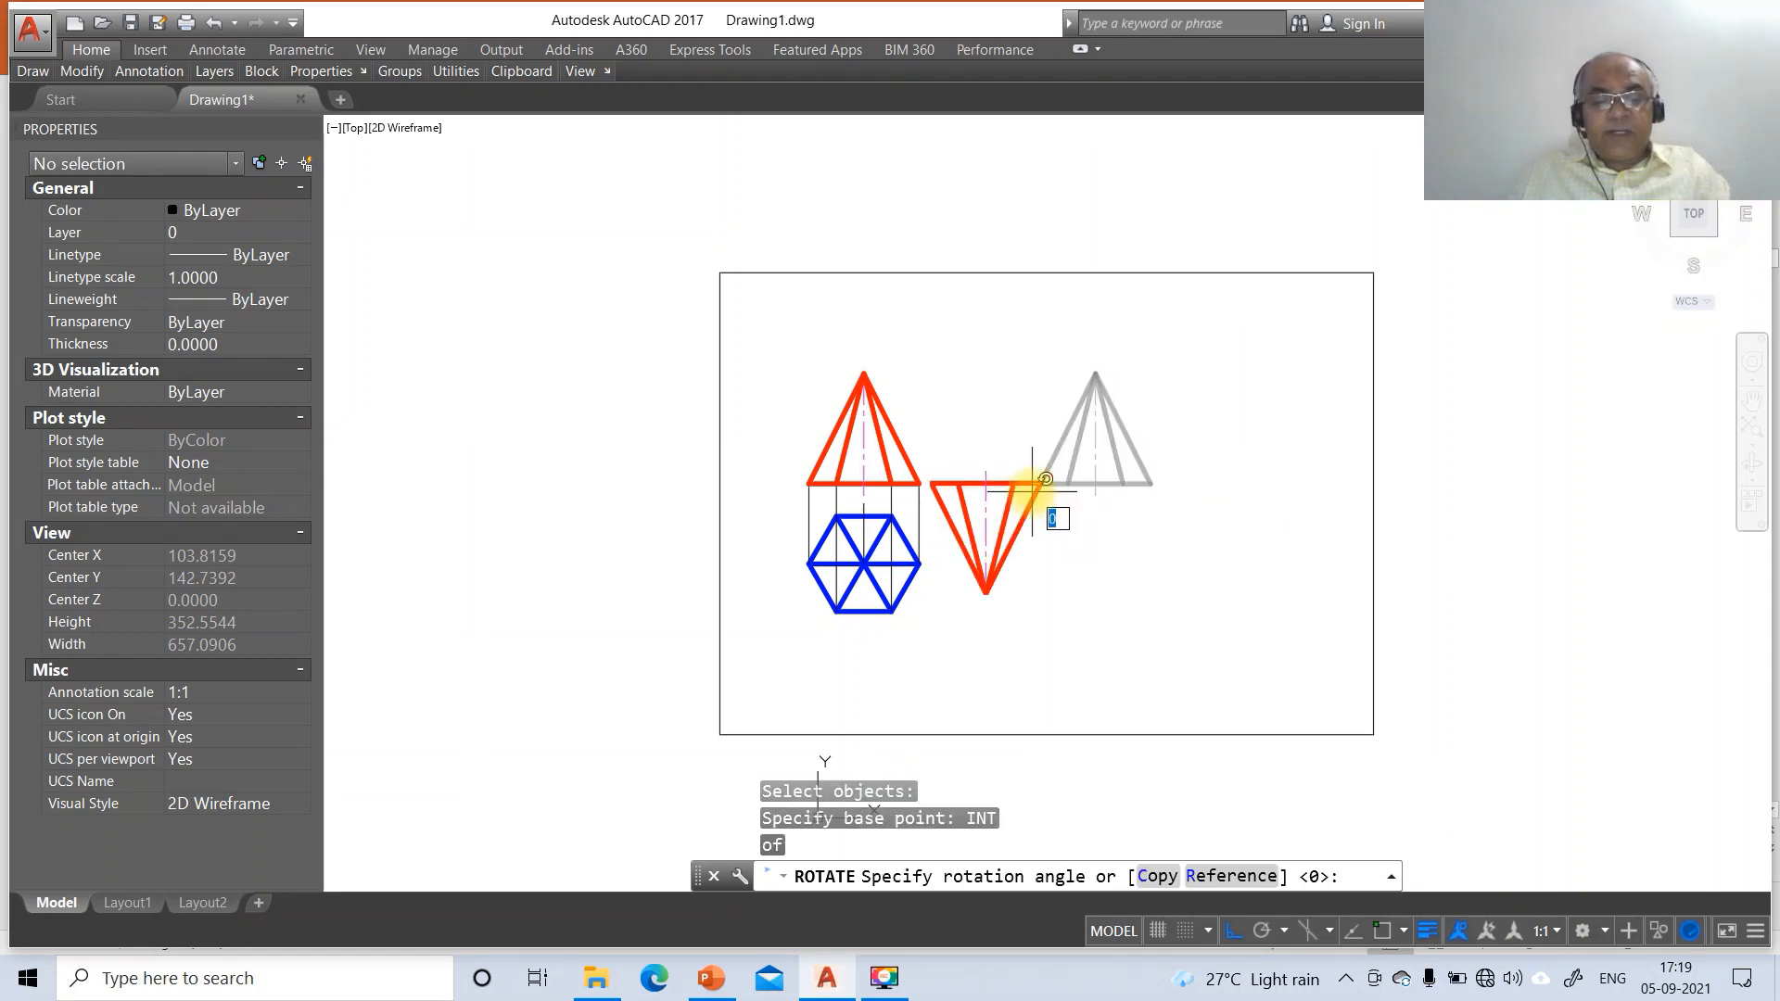
text(50)
key(Return)
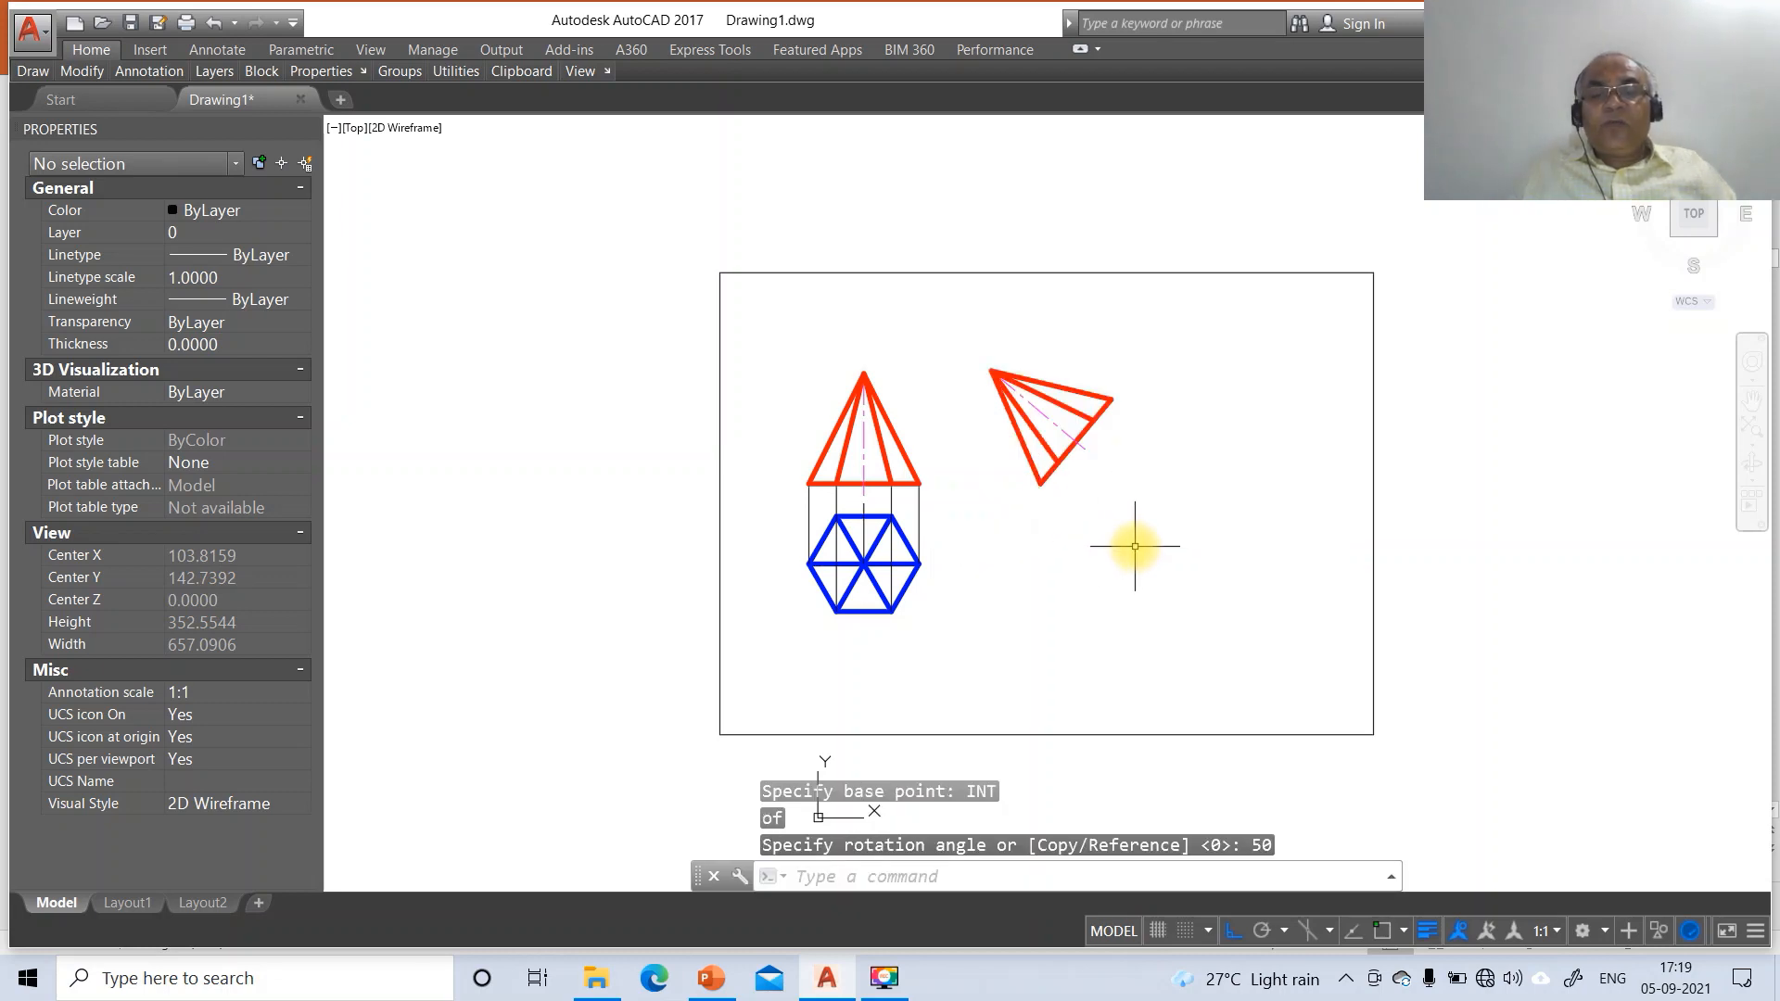
Draw a horizontal projector from the hexagon's right vertex to well past the rotated front view
text(L)
key(Return)
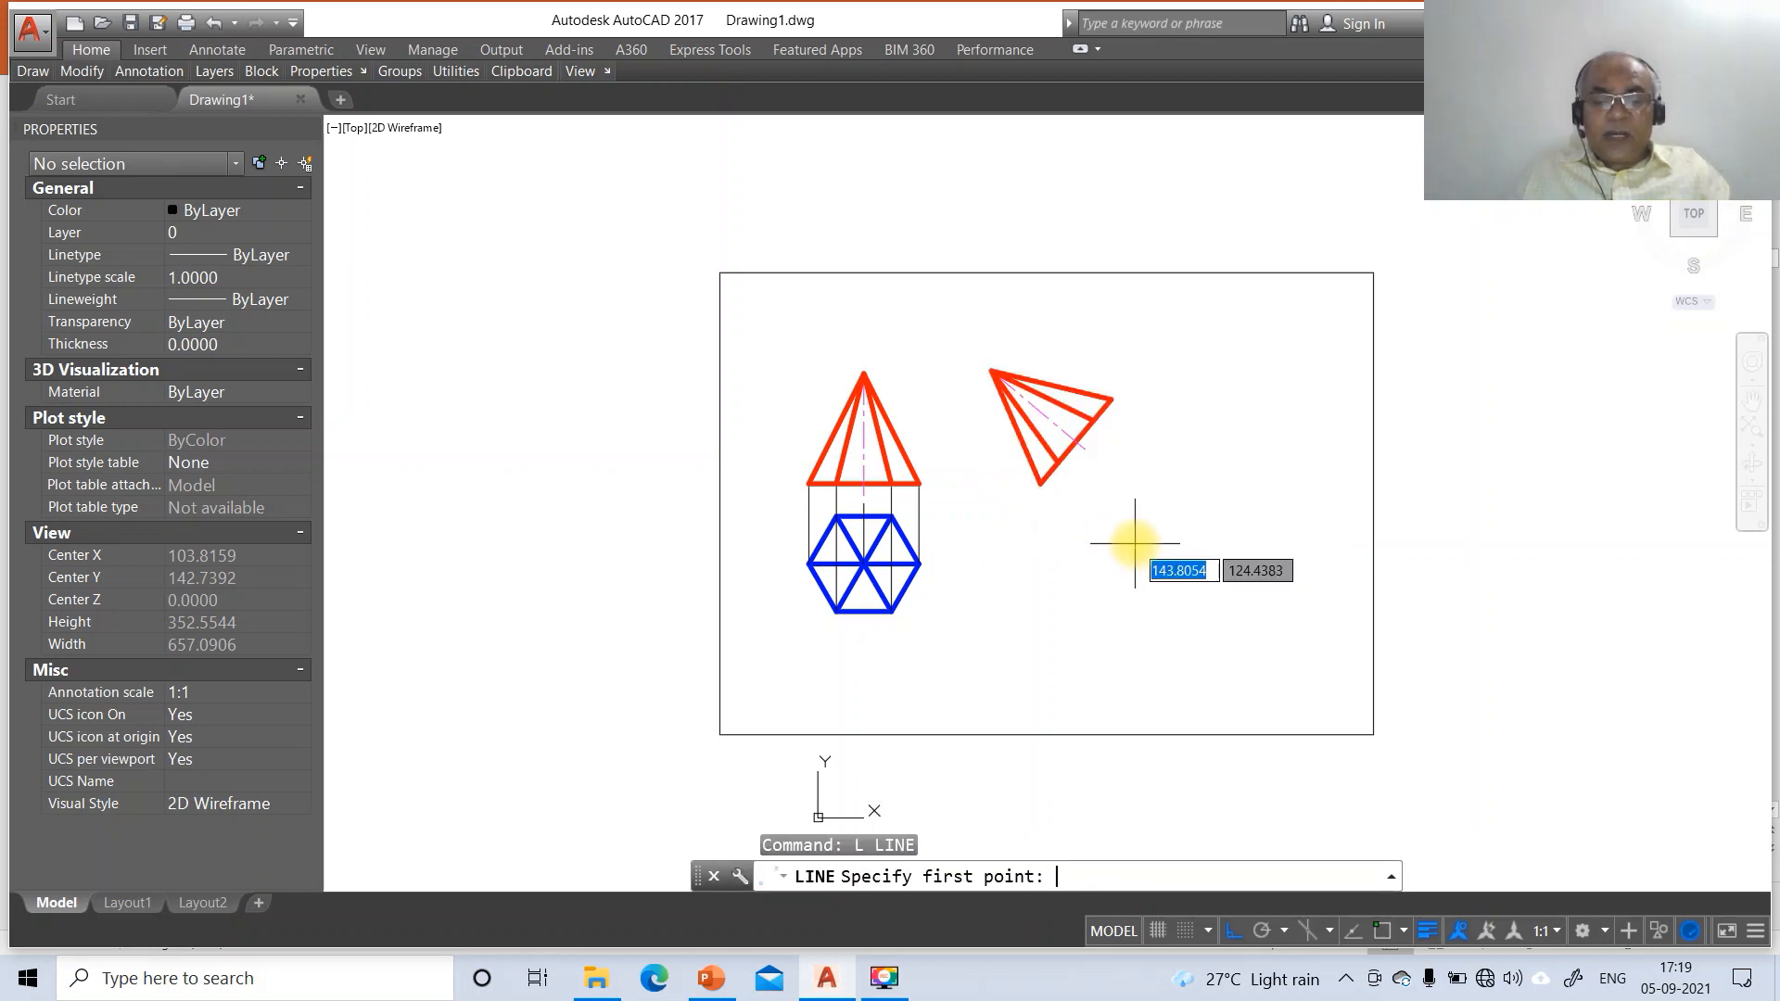
key(Return)
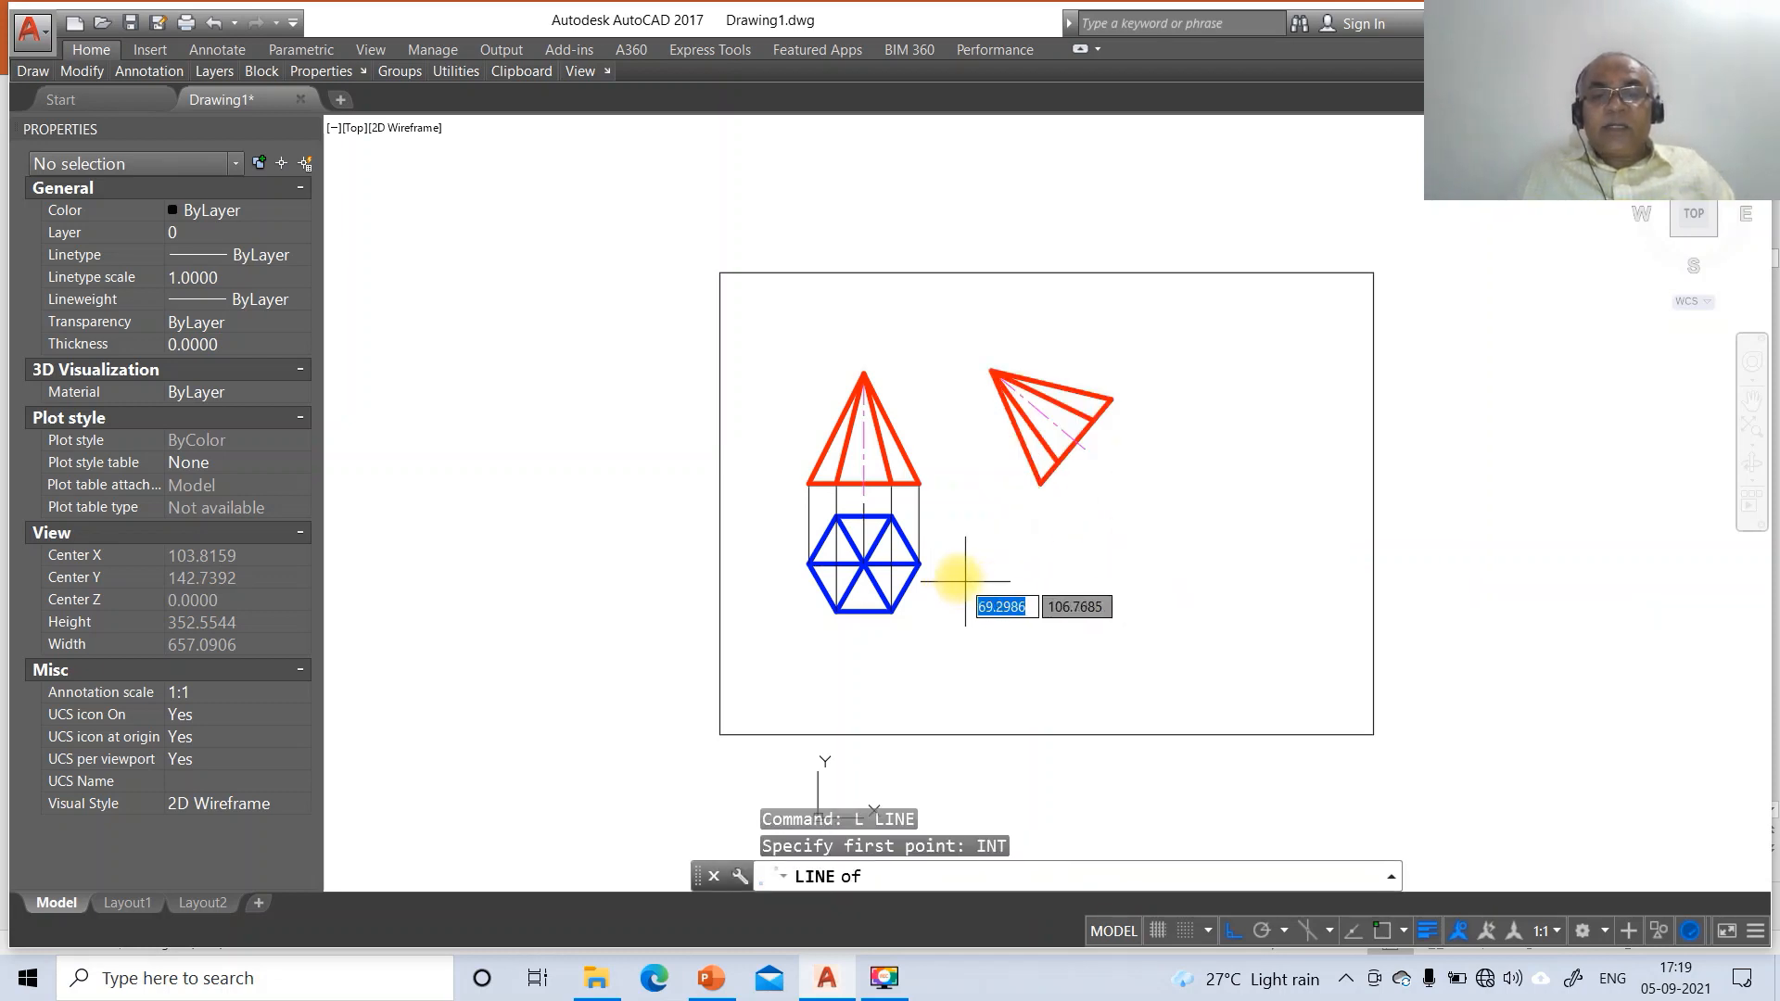
click(920, 563)
click(1227, 586)
key(Return)
Draw a vertical projector from the rotated front view's apex, perpendicular to the horizontal projector
key(Return)
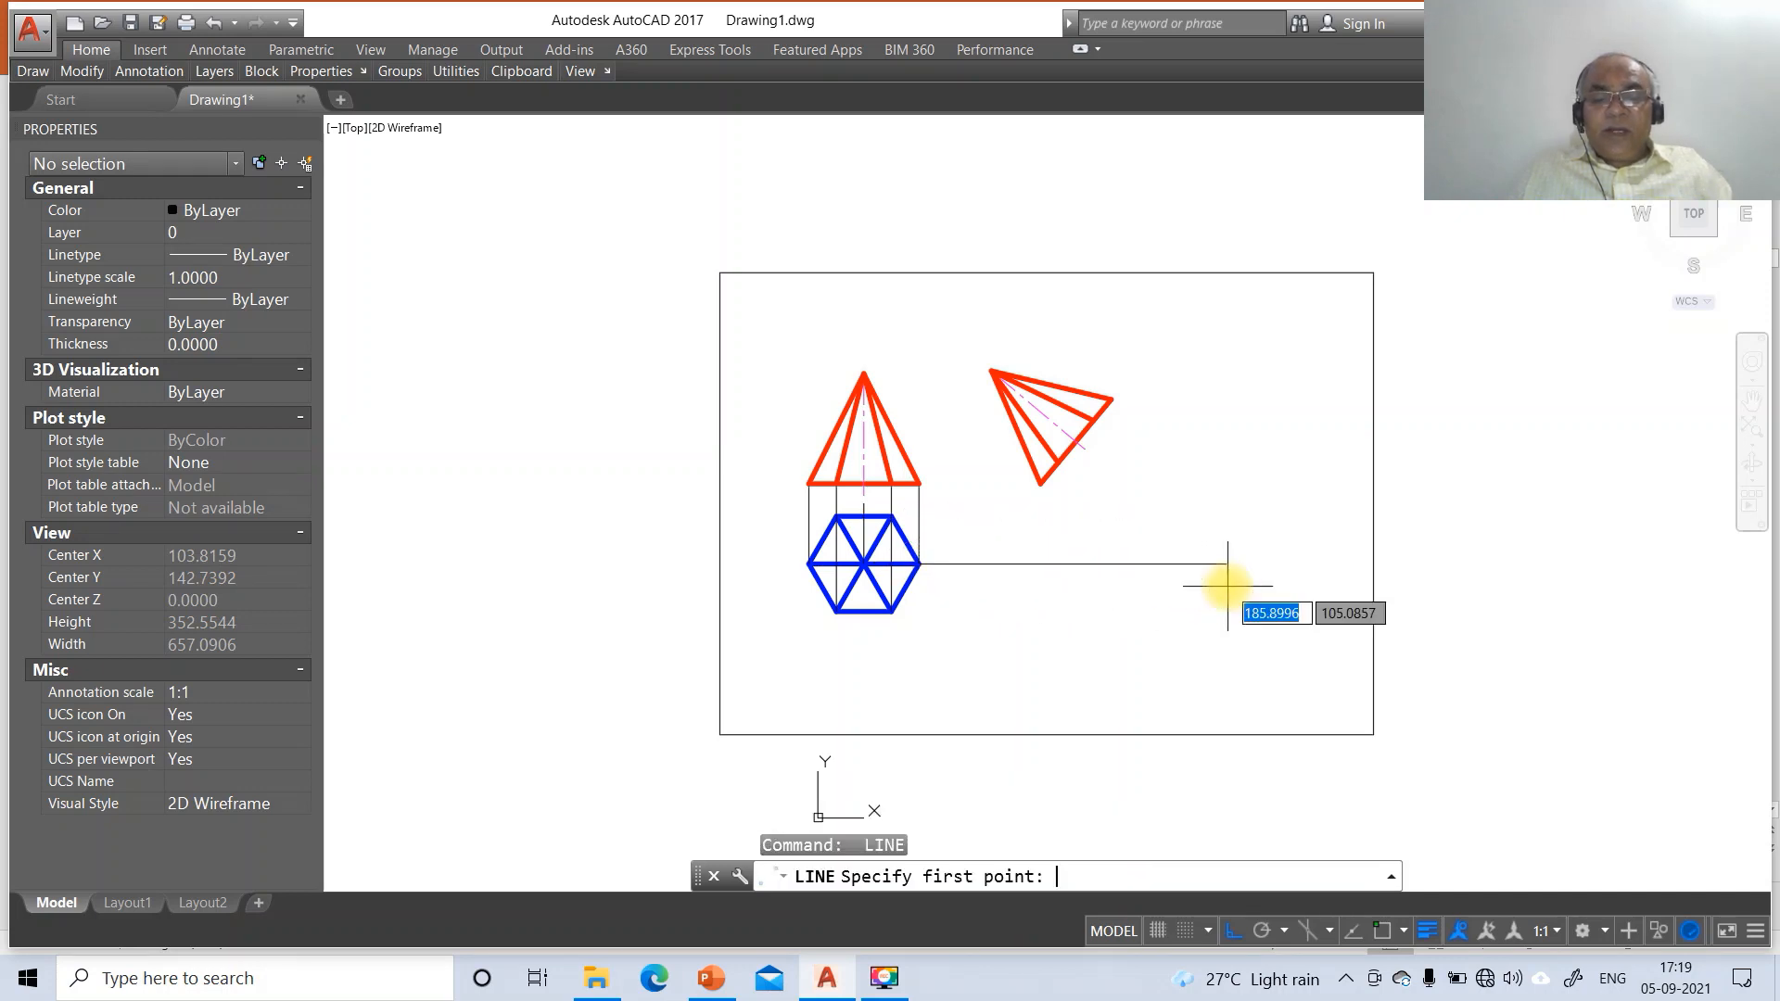
text(INT)
key(Return)
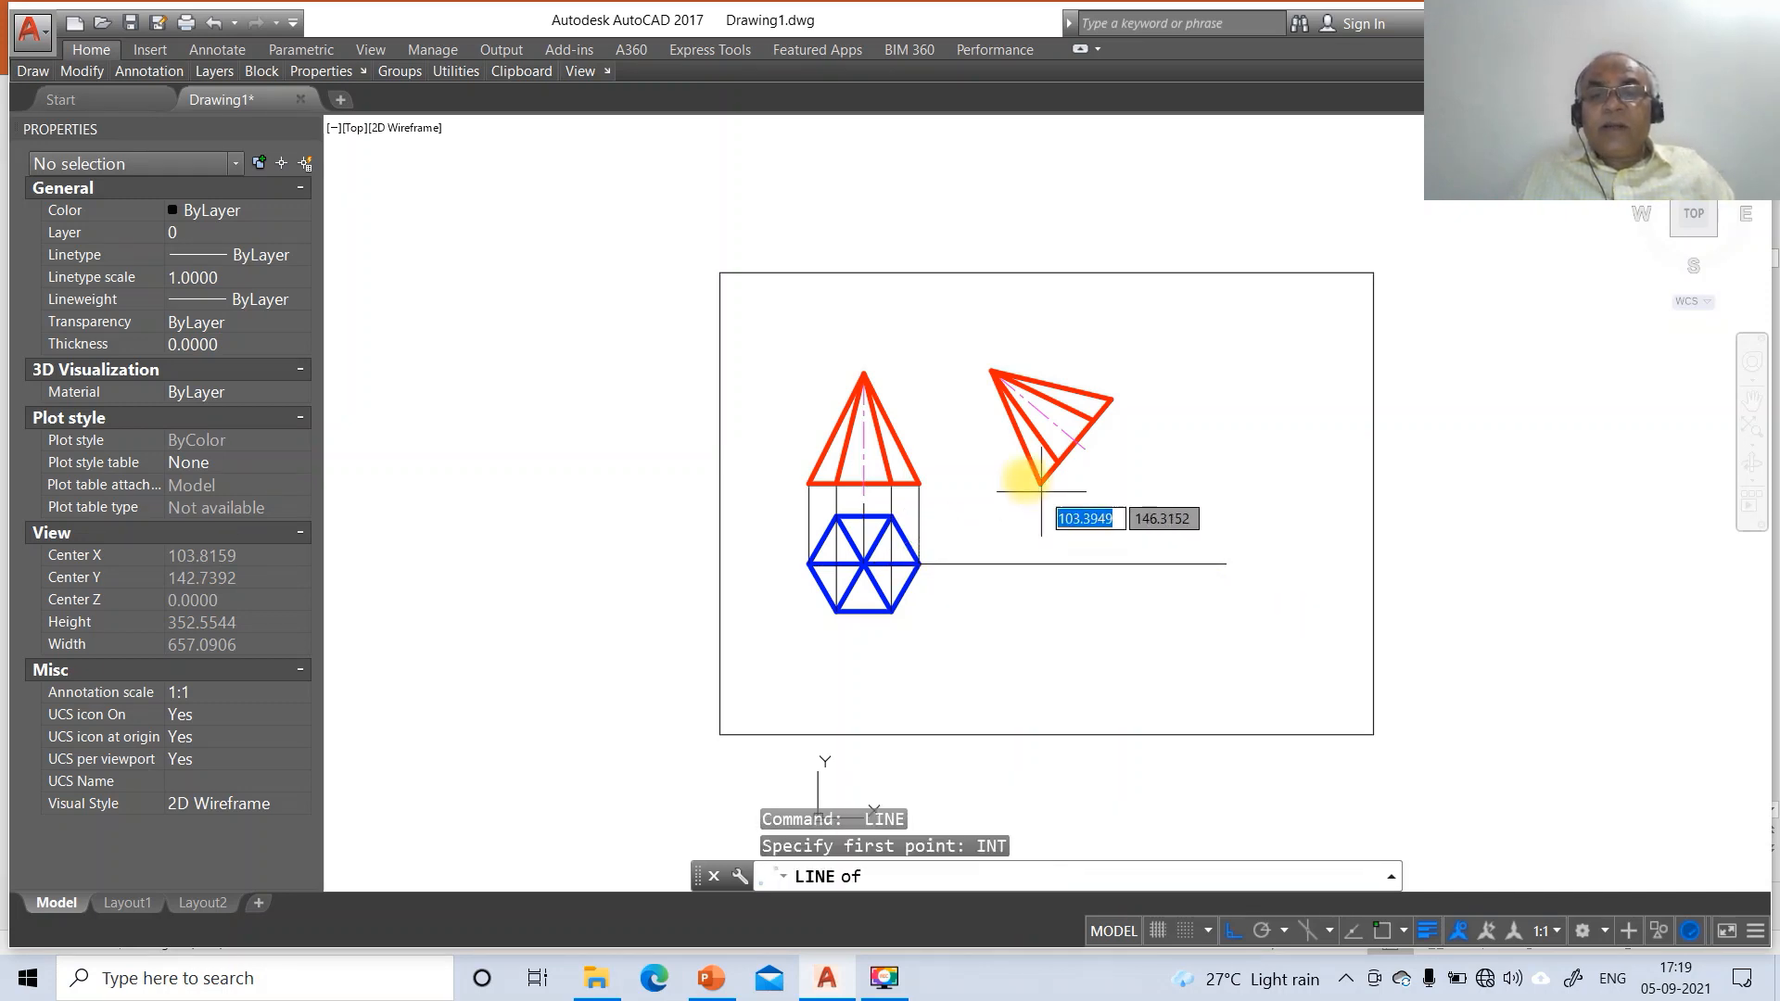
click(988, 375)
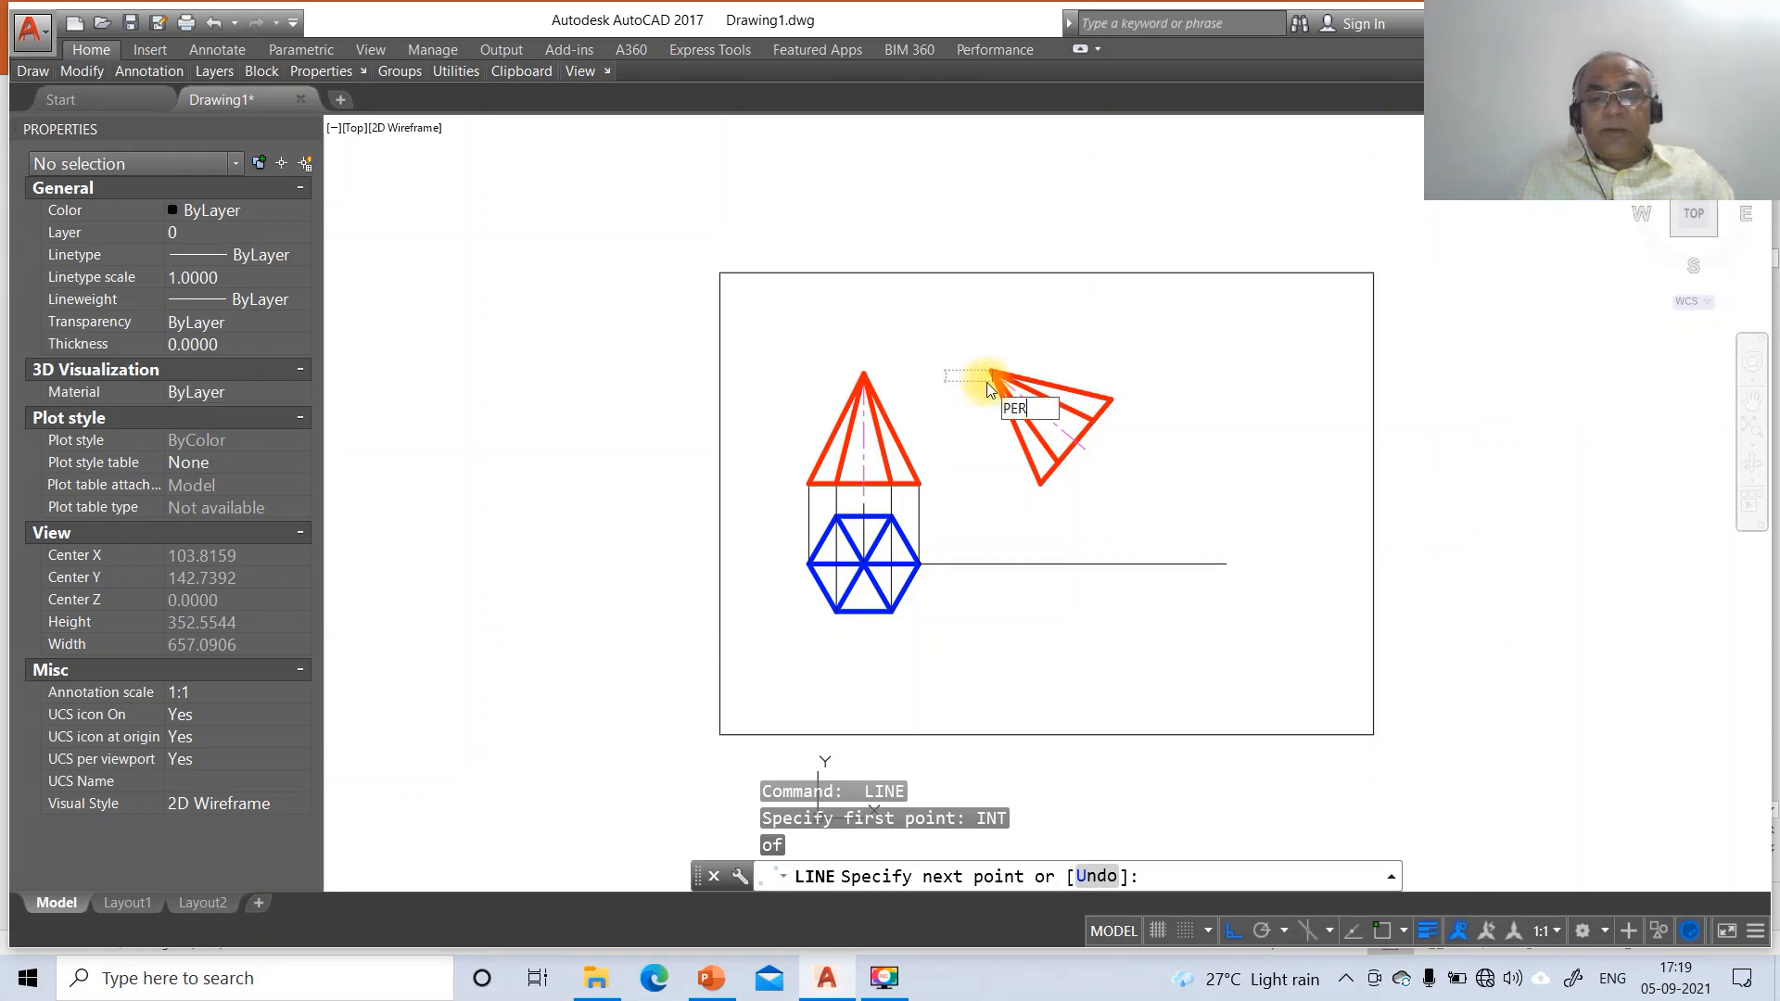
text(PER)
key(Return)
click(1010, 563)
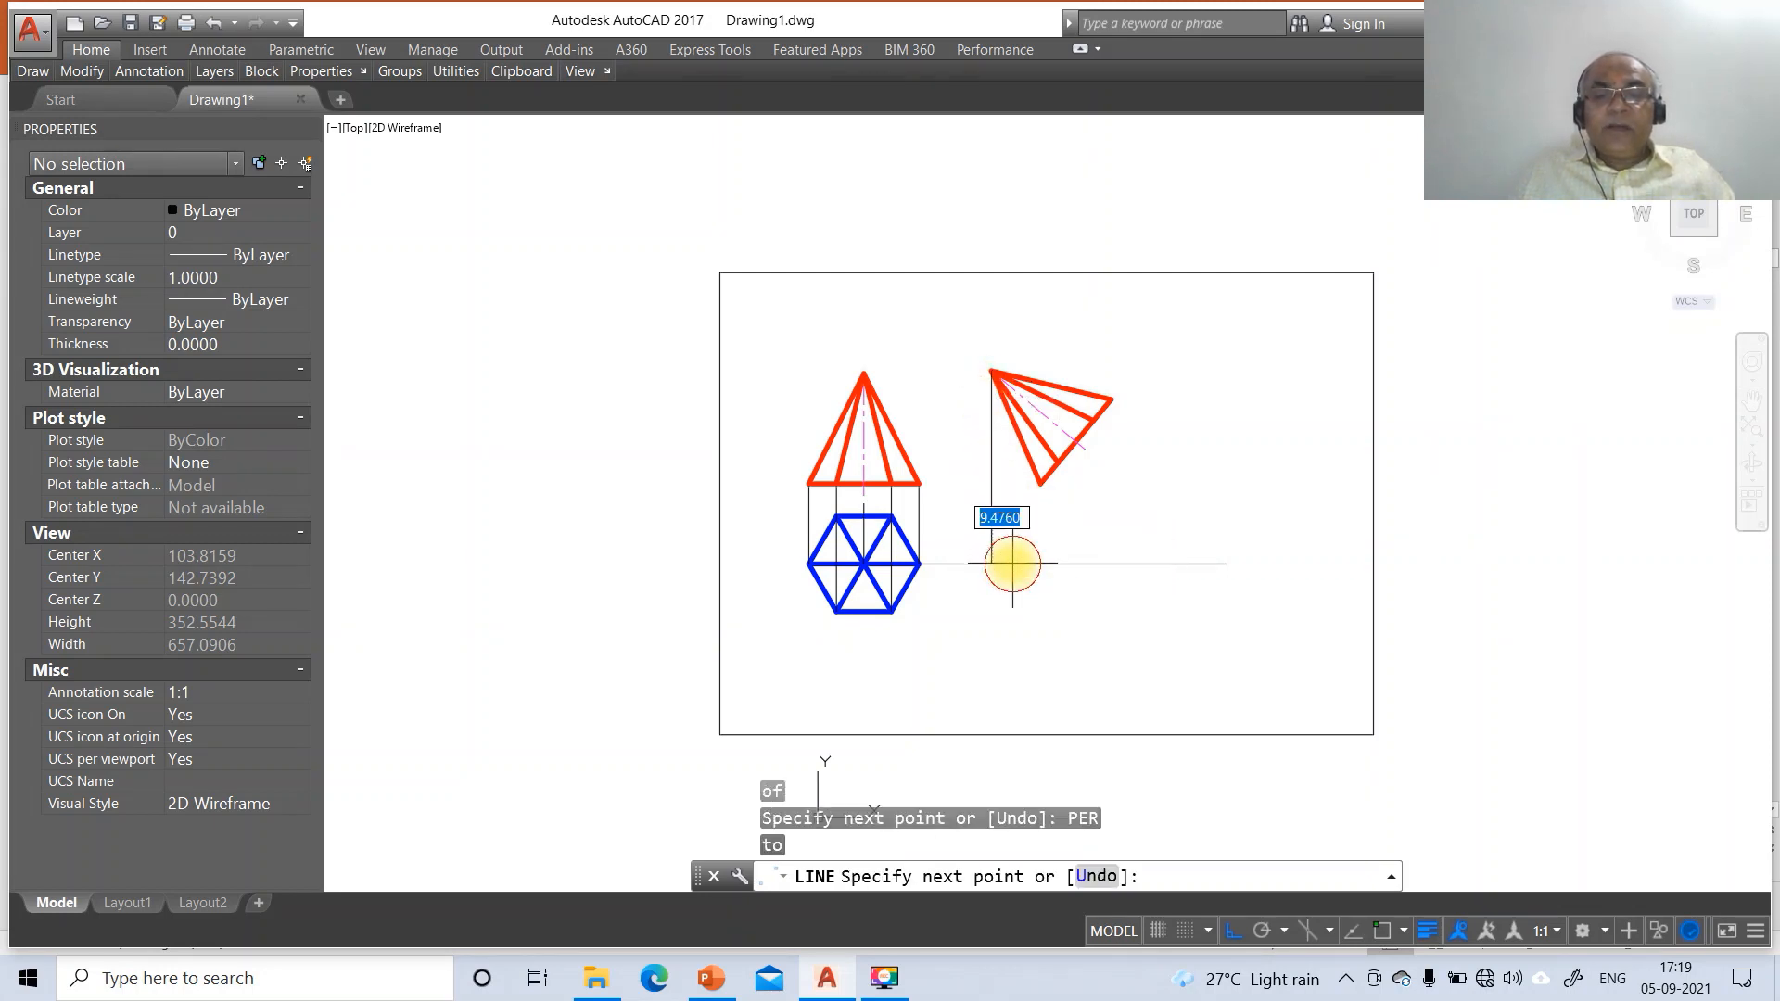
key(Return)
Draw a vertical projector from the rotated front view's lowest base corner, perpendicular to the horizontal projector
key(Return)
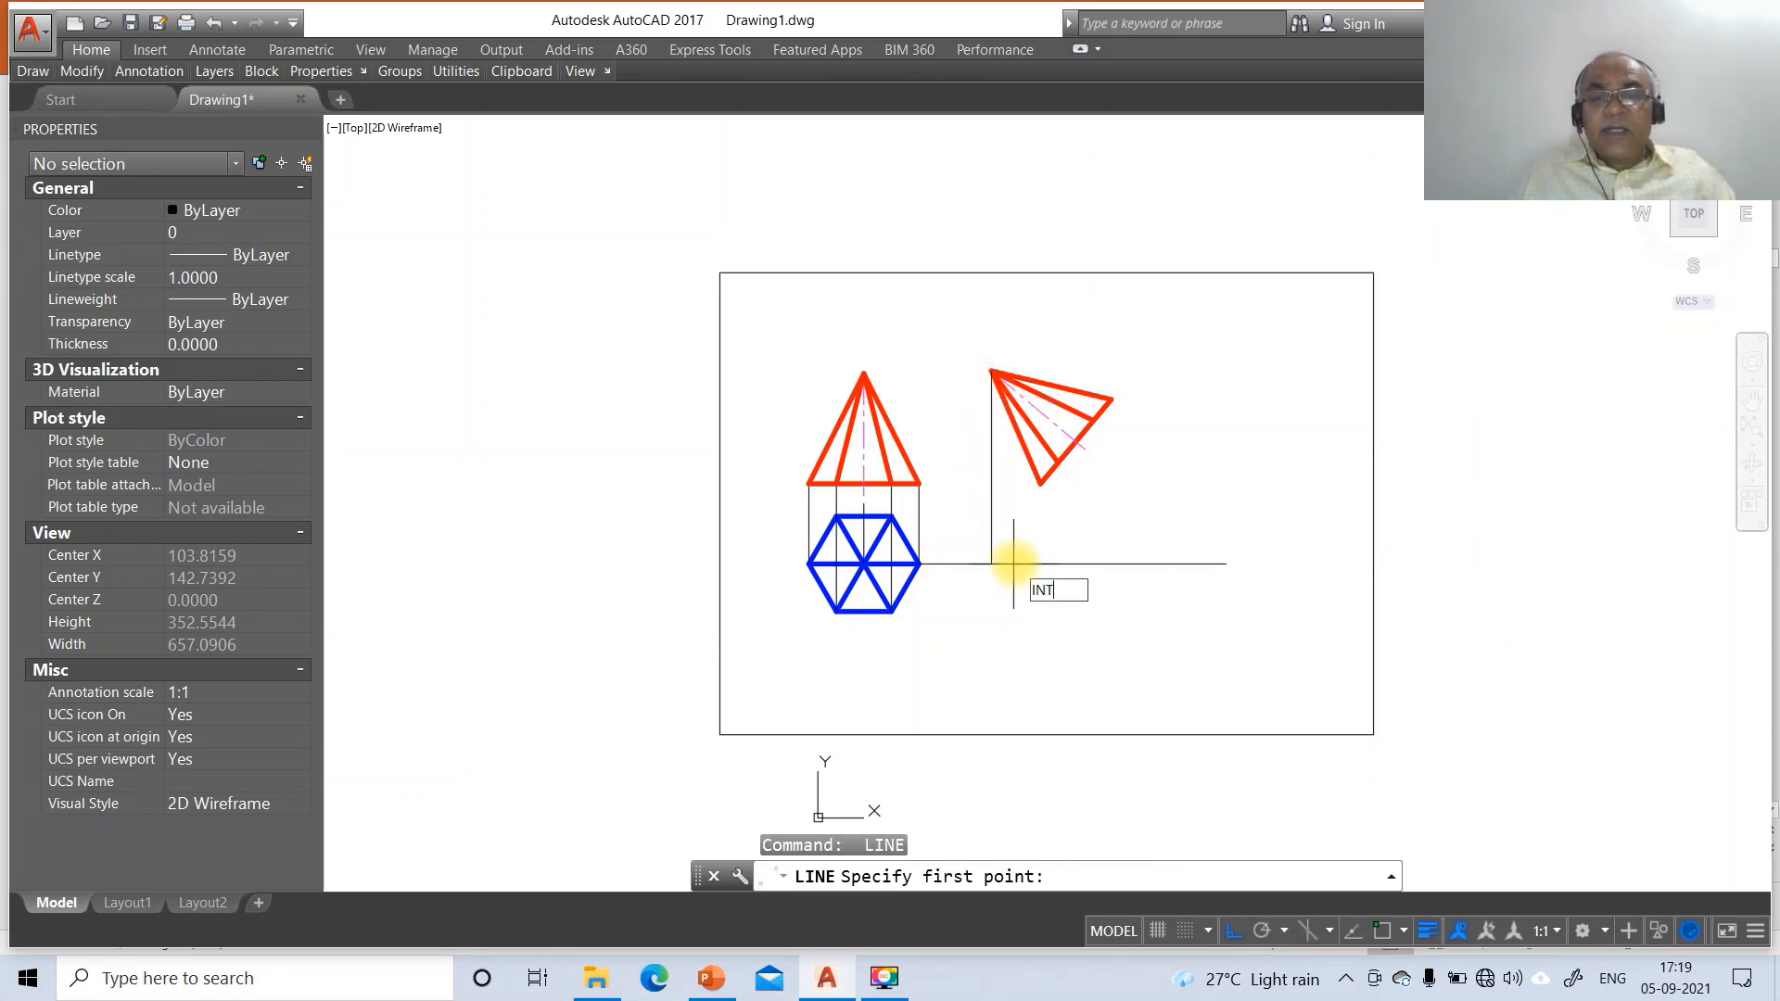
text(INT)
key(Return)
click(1036, 478)
text(PE)
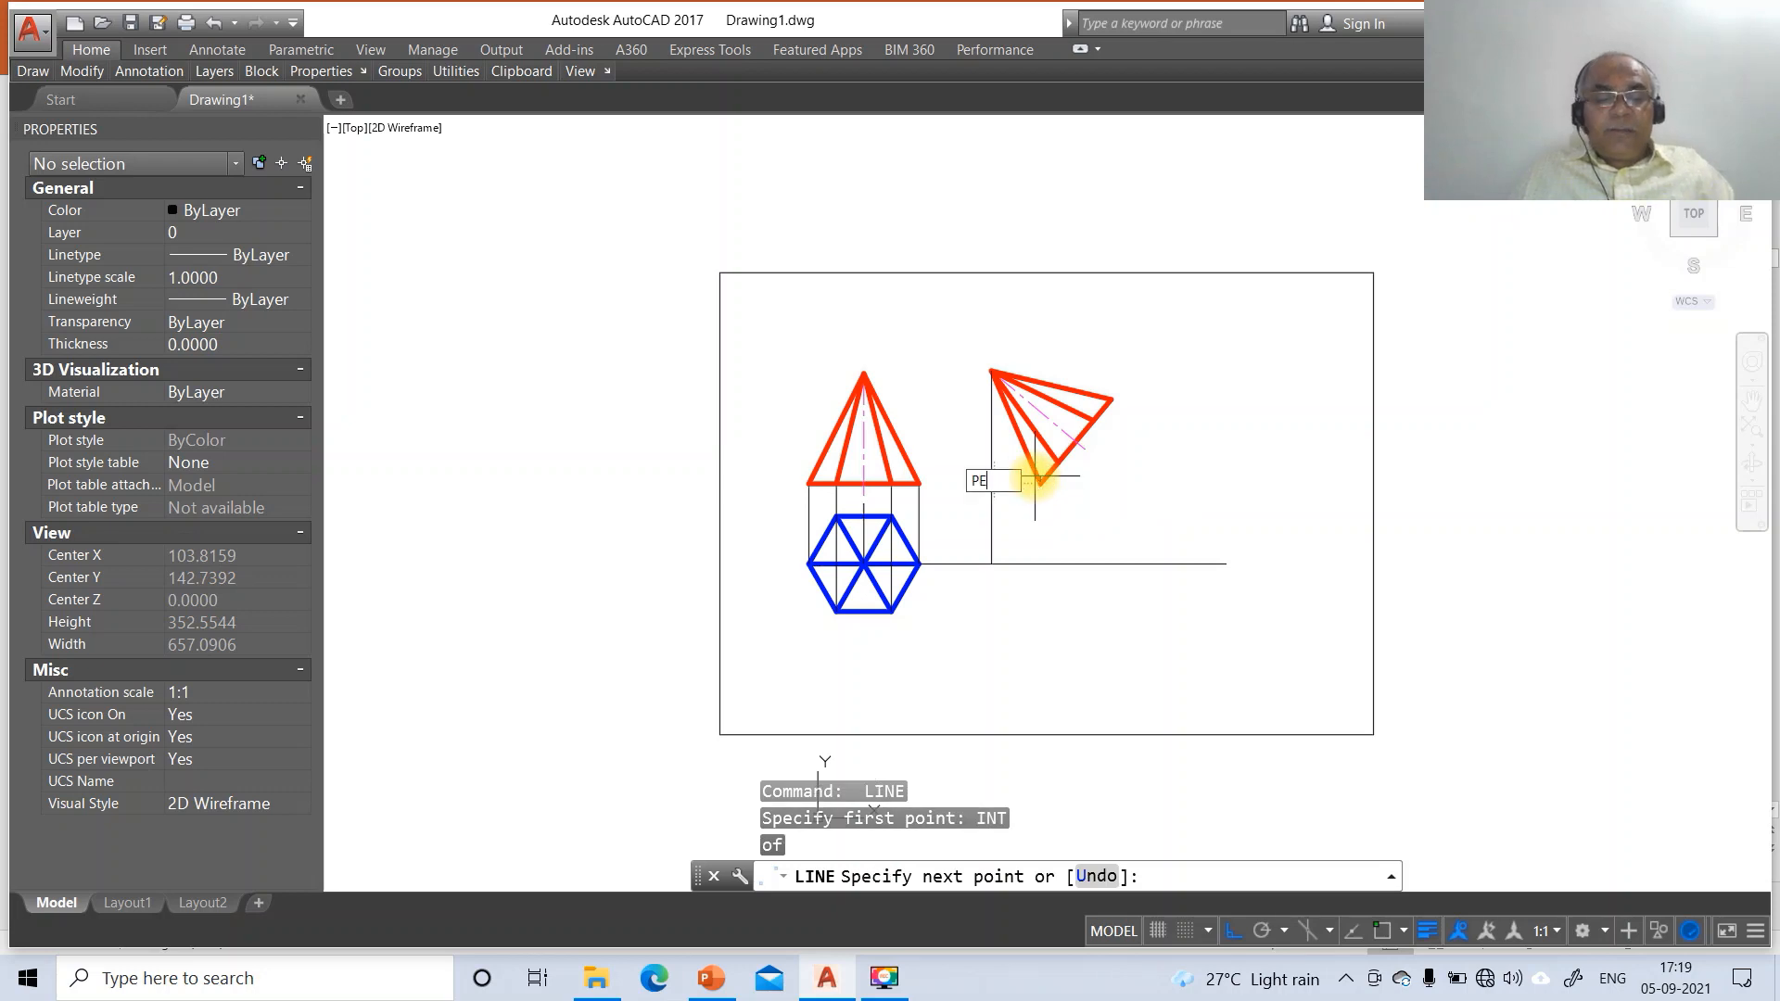
text(R)
key(Return)
click(1064, 565)
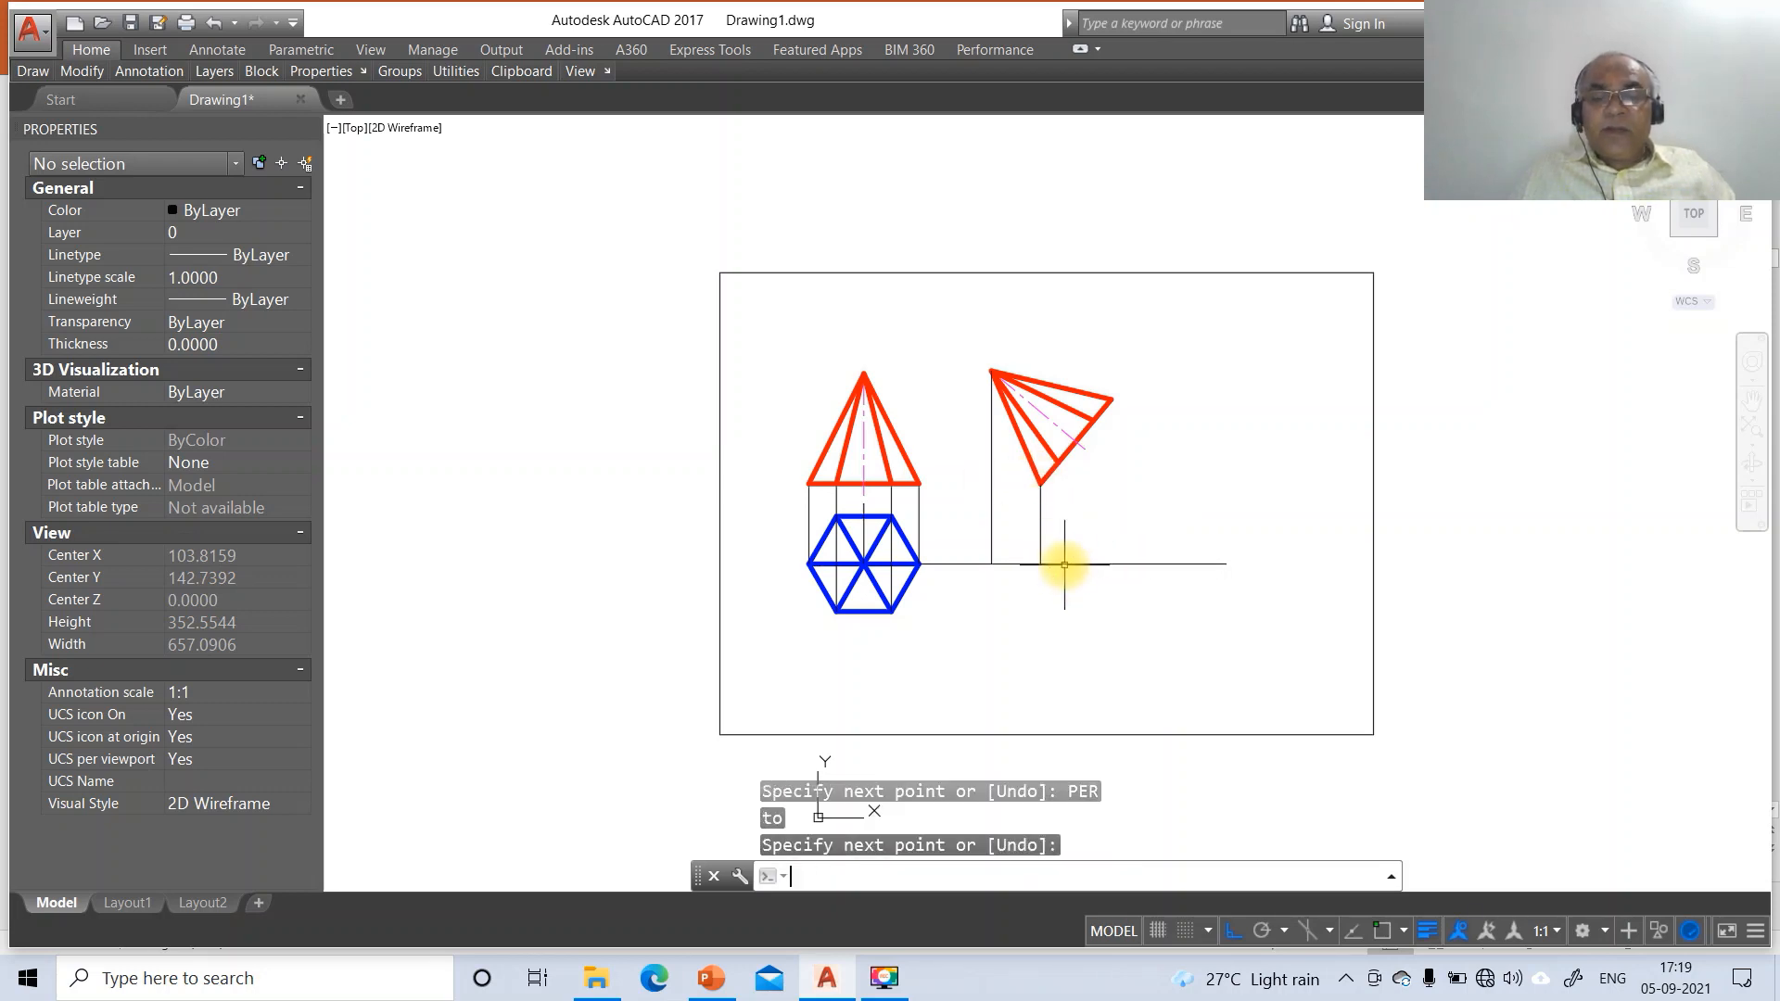
Draw a vertical projector from the midpoint of the rotated front view's base, where the axis crosses it, perpendicular to the horizontal projector
key(Return)
key(Return)
text(INT)
key(Return)
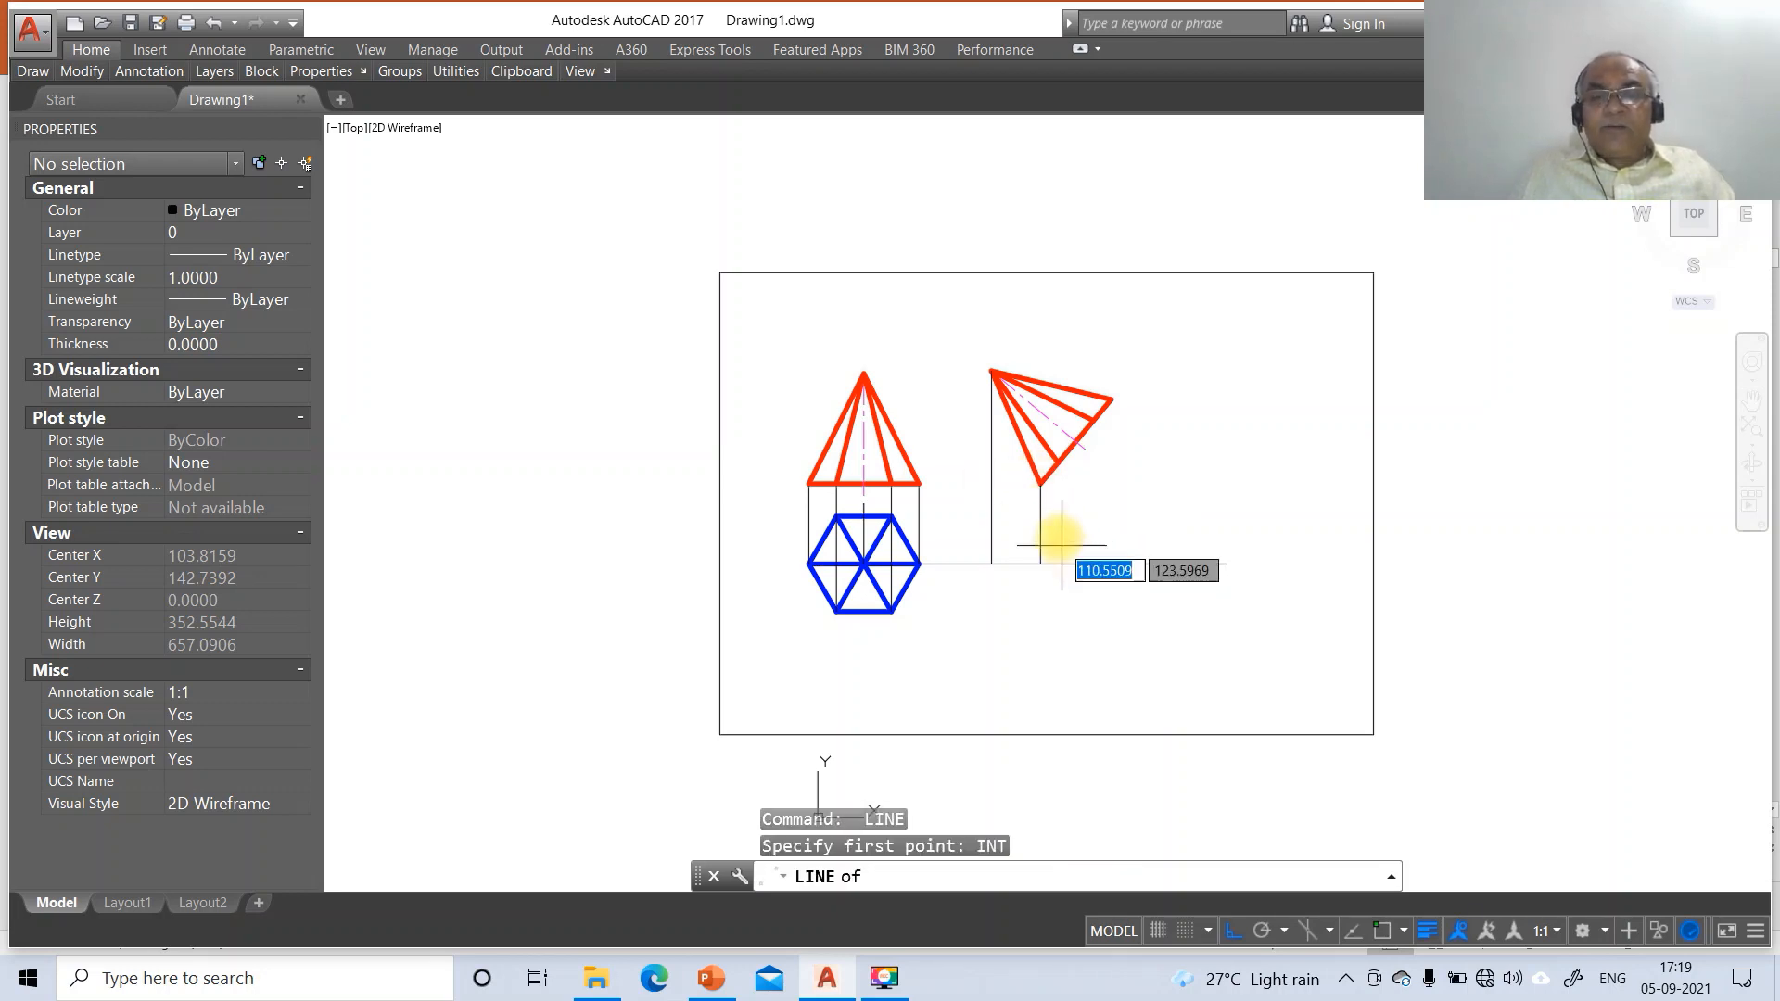
click(1073, 443)
text(PER)
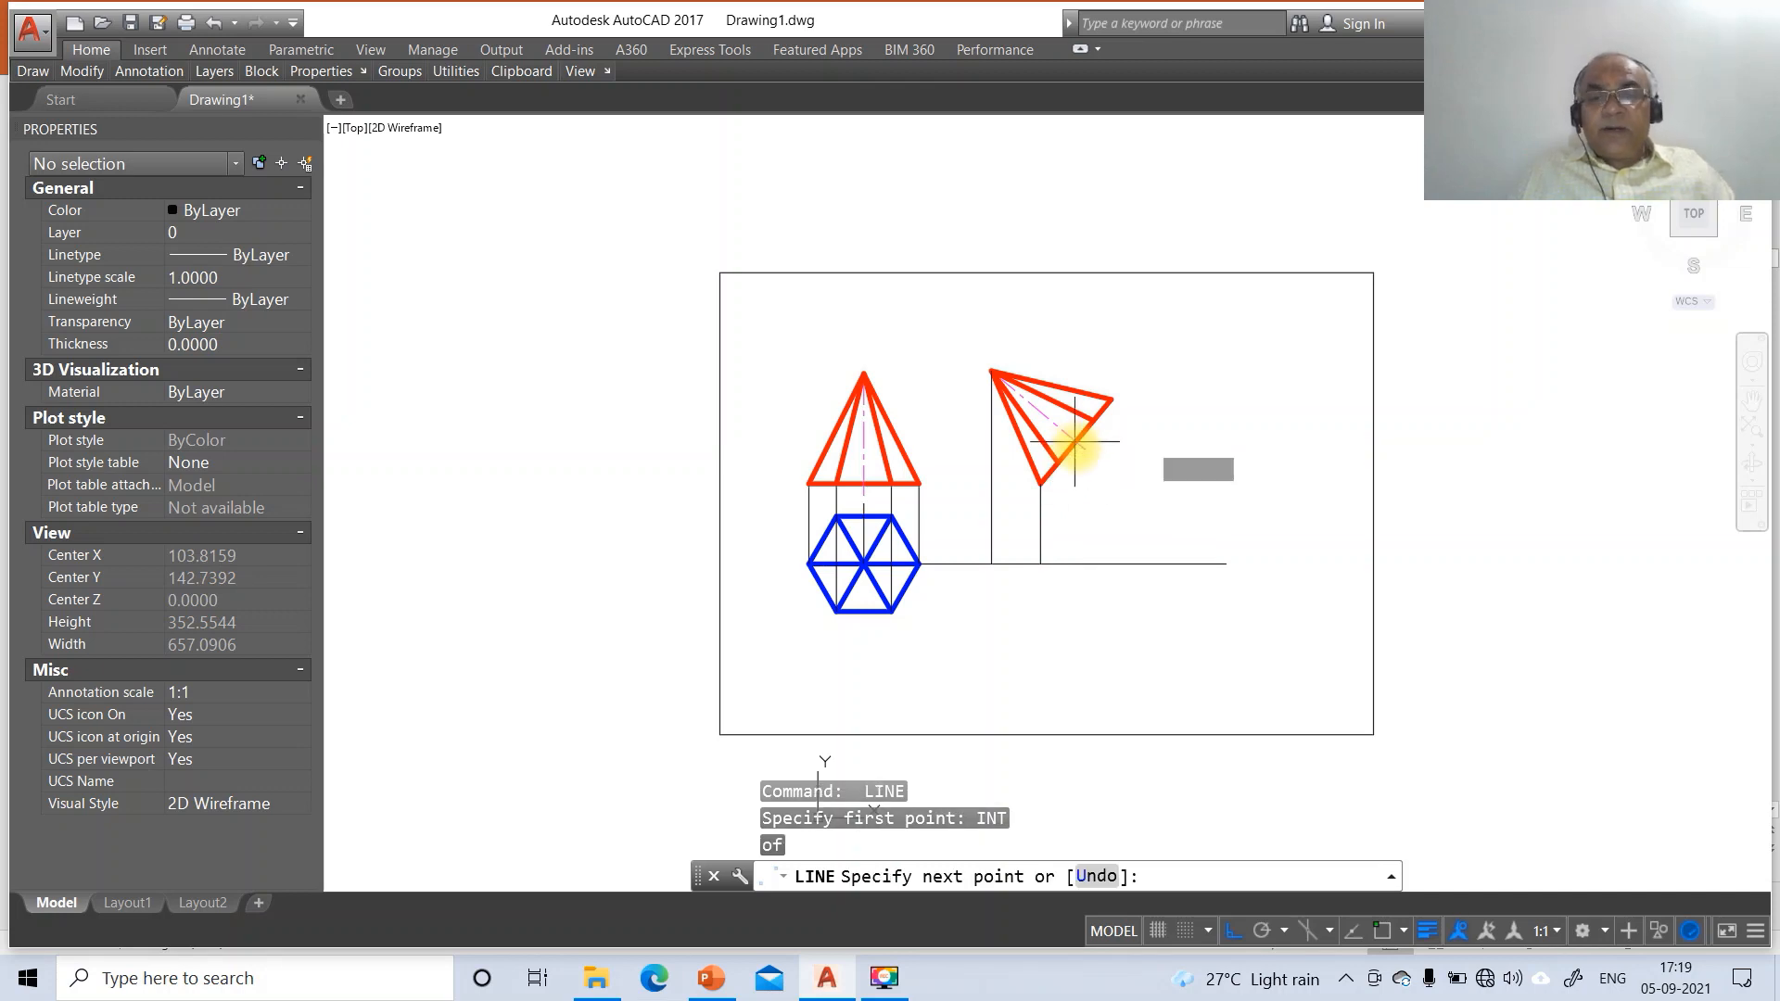
key(Return)
click(1083, 560)
key(Return)
Draw a vertical projector from the rotated front view's highest base corner, perpendicular to the horizontal projector
key(Return)
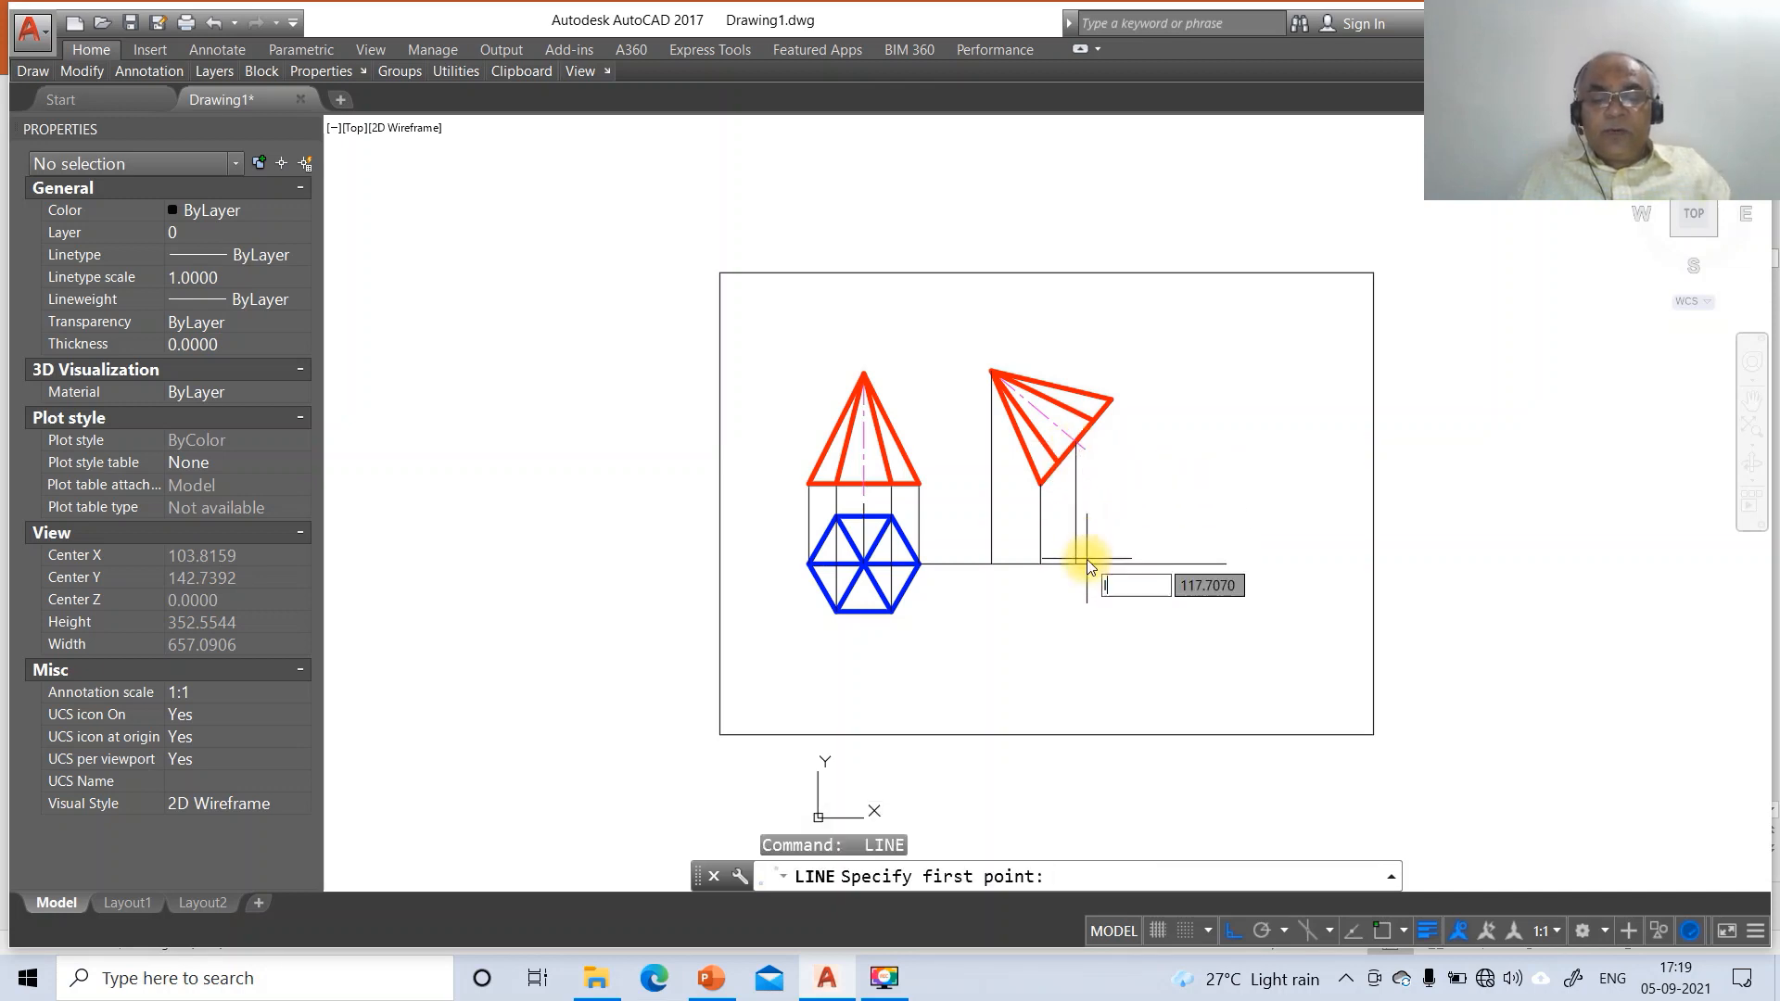
text(INT)
key(Return)
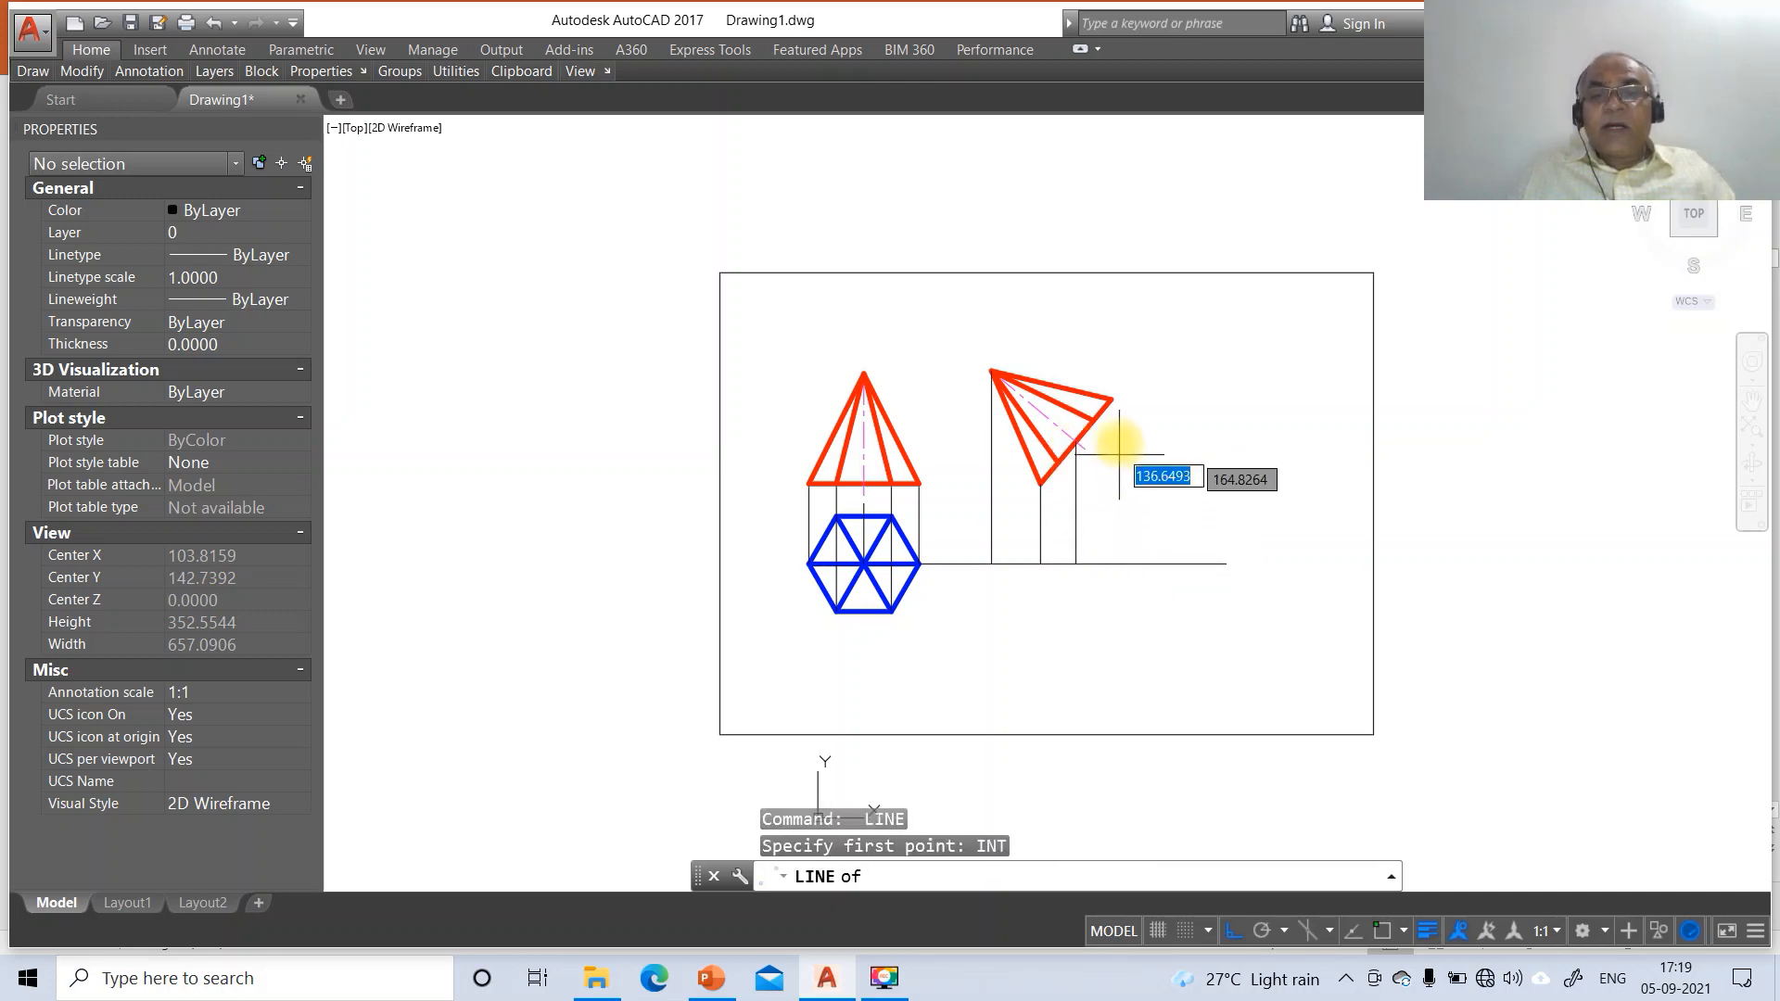
click(1108, 395)
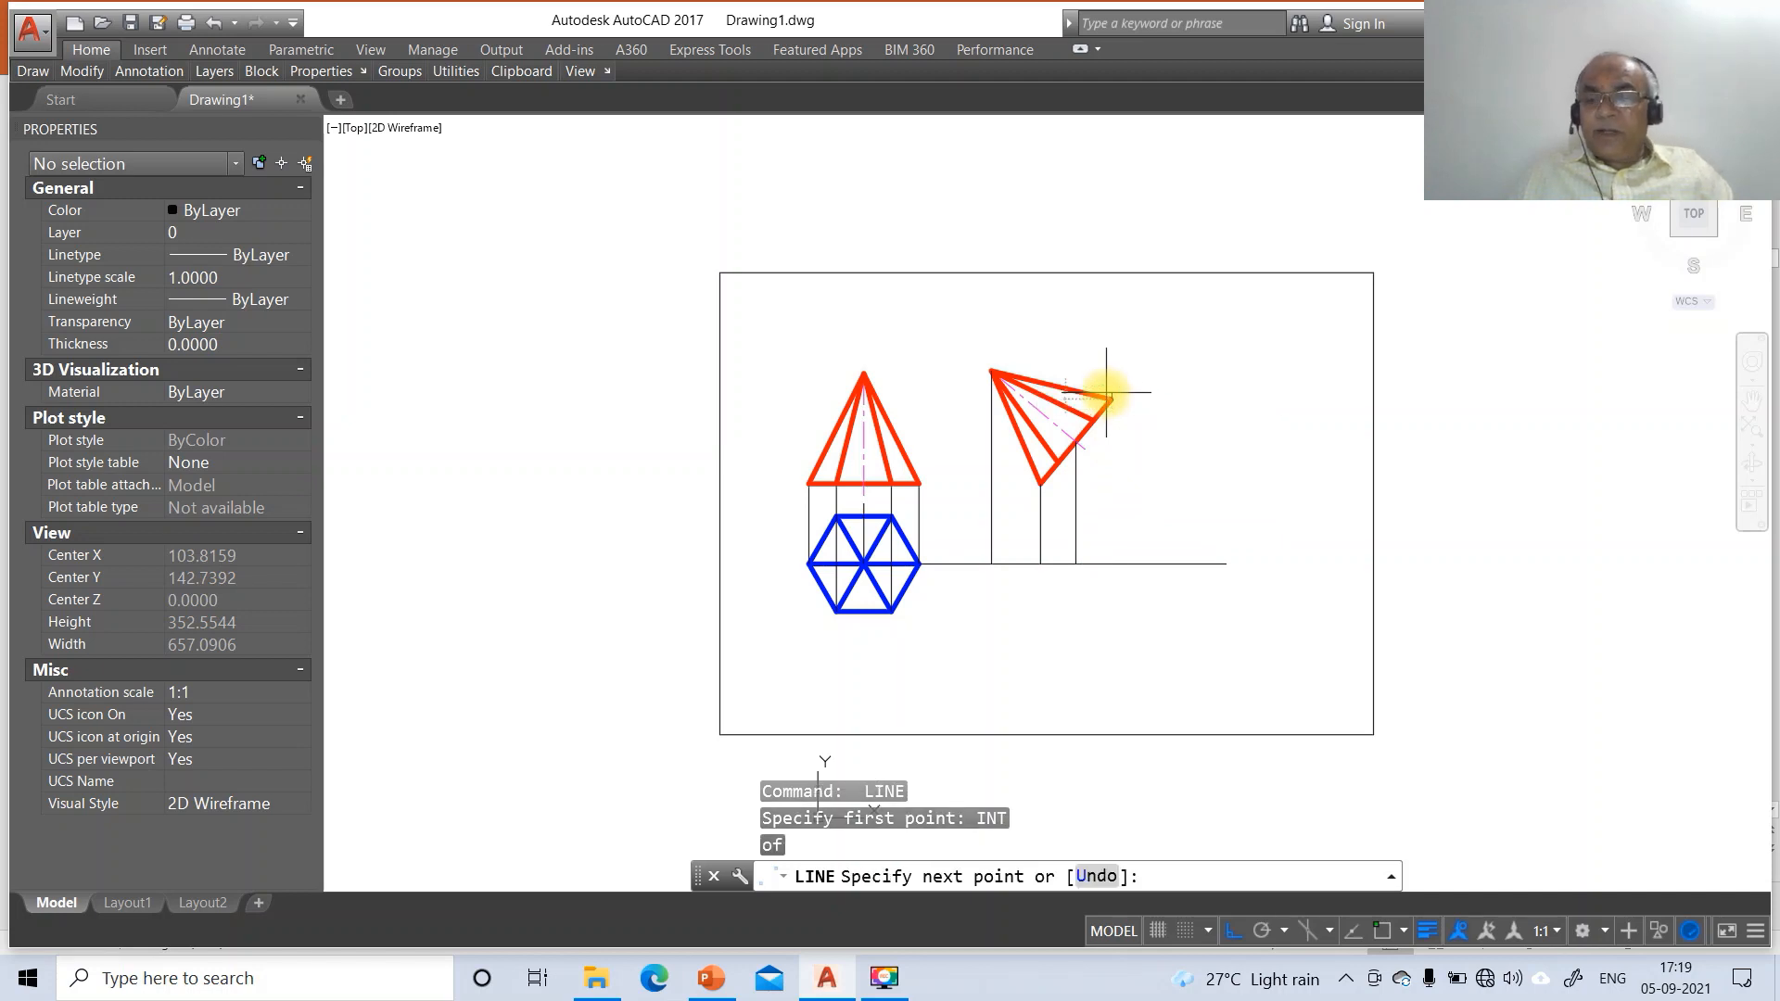
text(PER)
key(Return)
click(1164, 562)
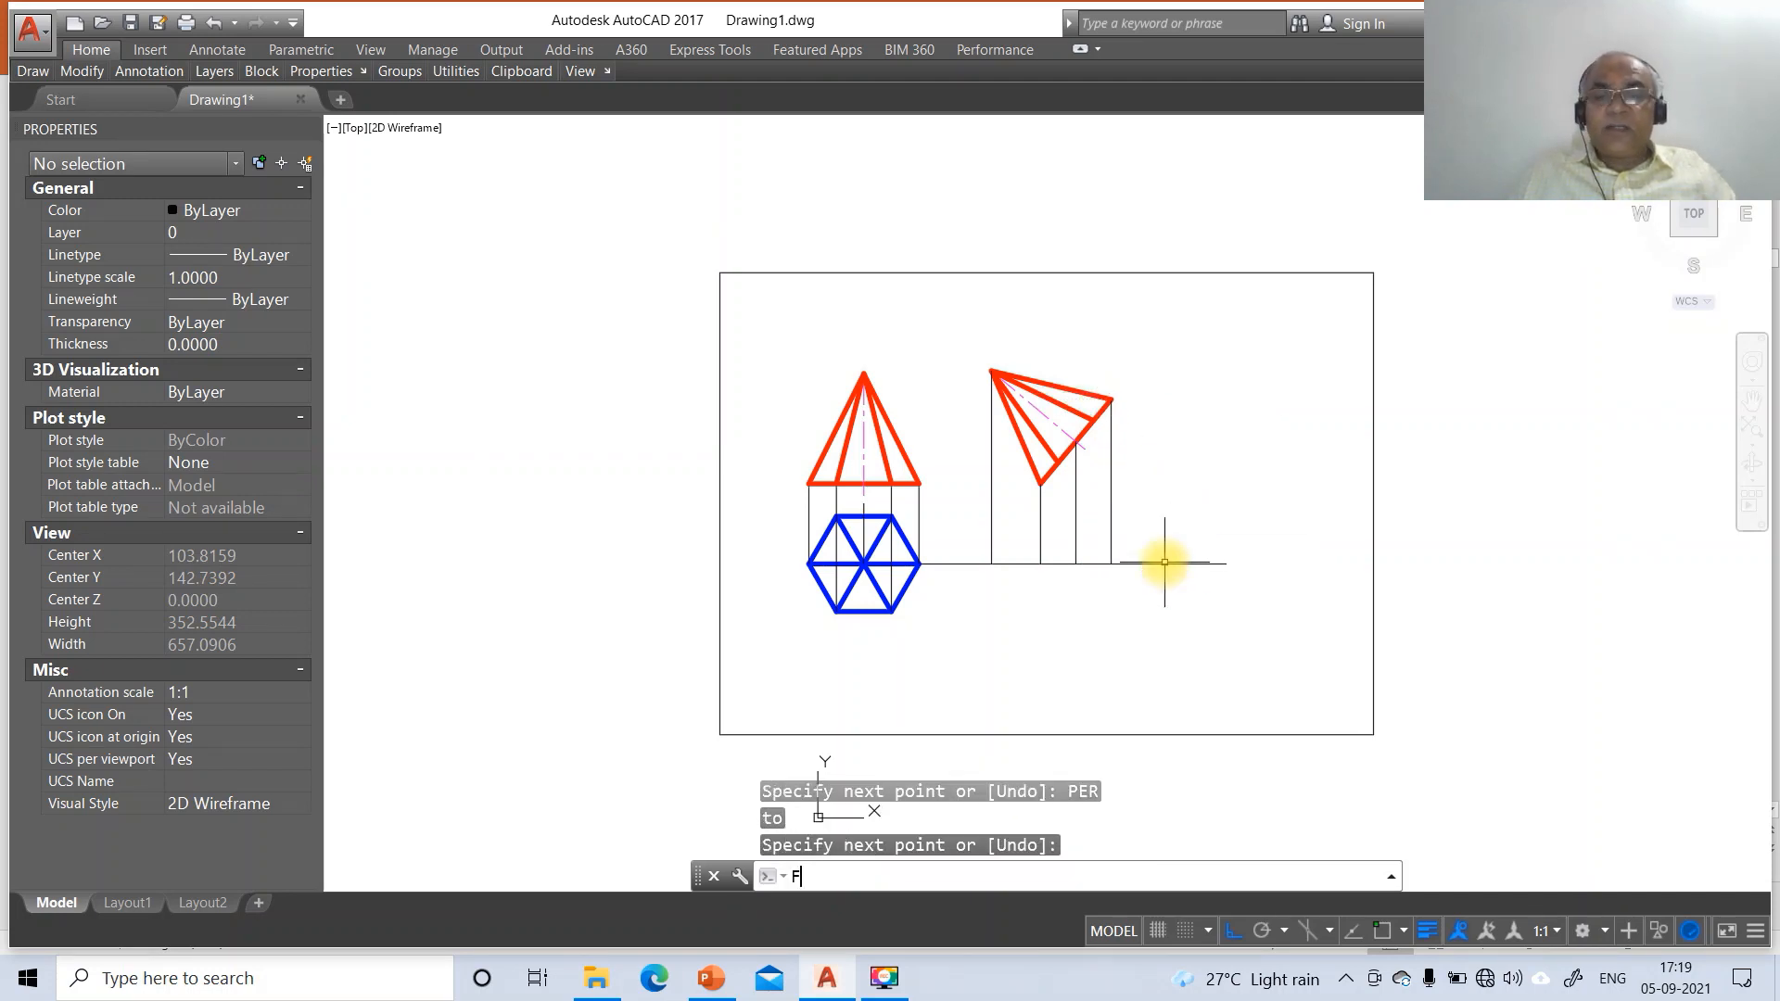
Fillet the horizontal projector with the rightmost vertical projector at radius 0 so they meet in a sharp corner
key(Return)
click(1099, 563)
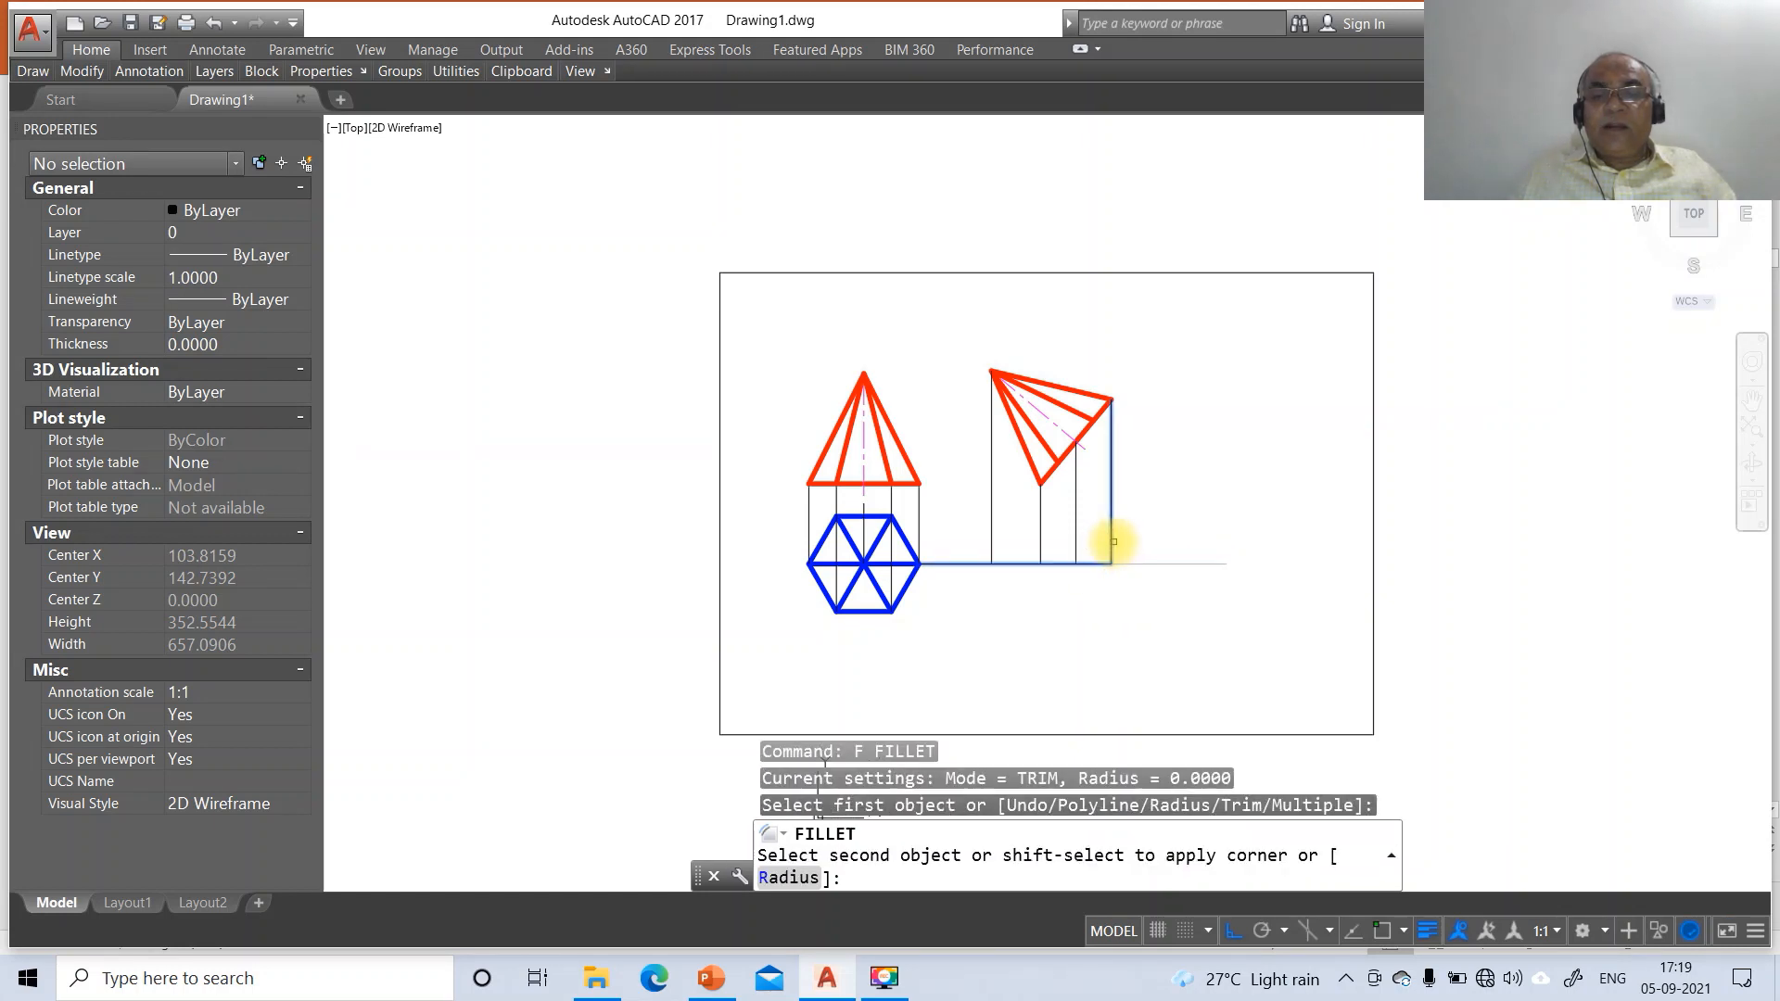
click(1115, 542)
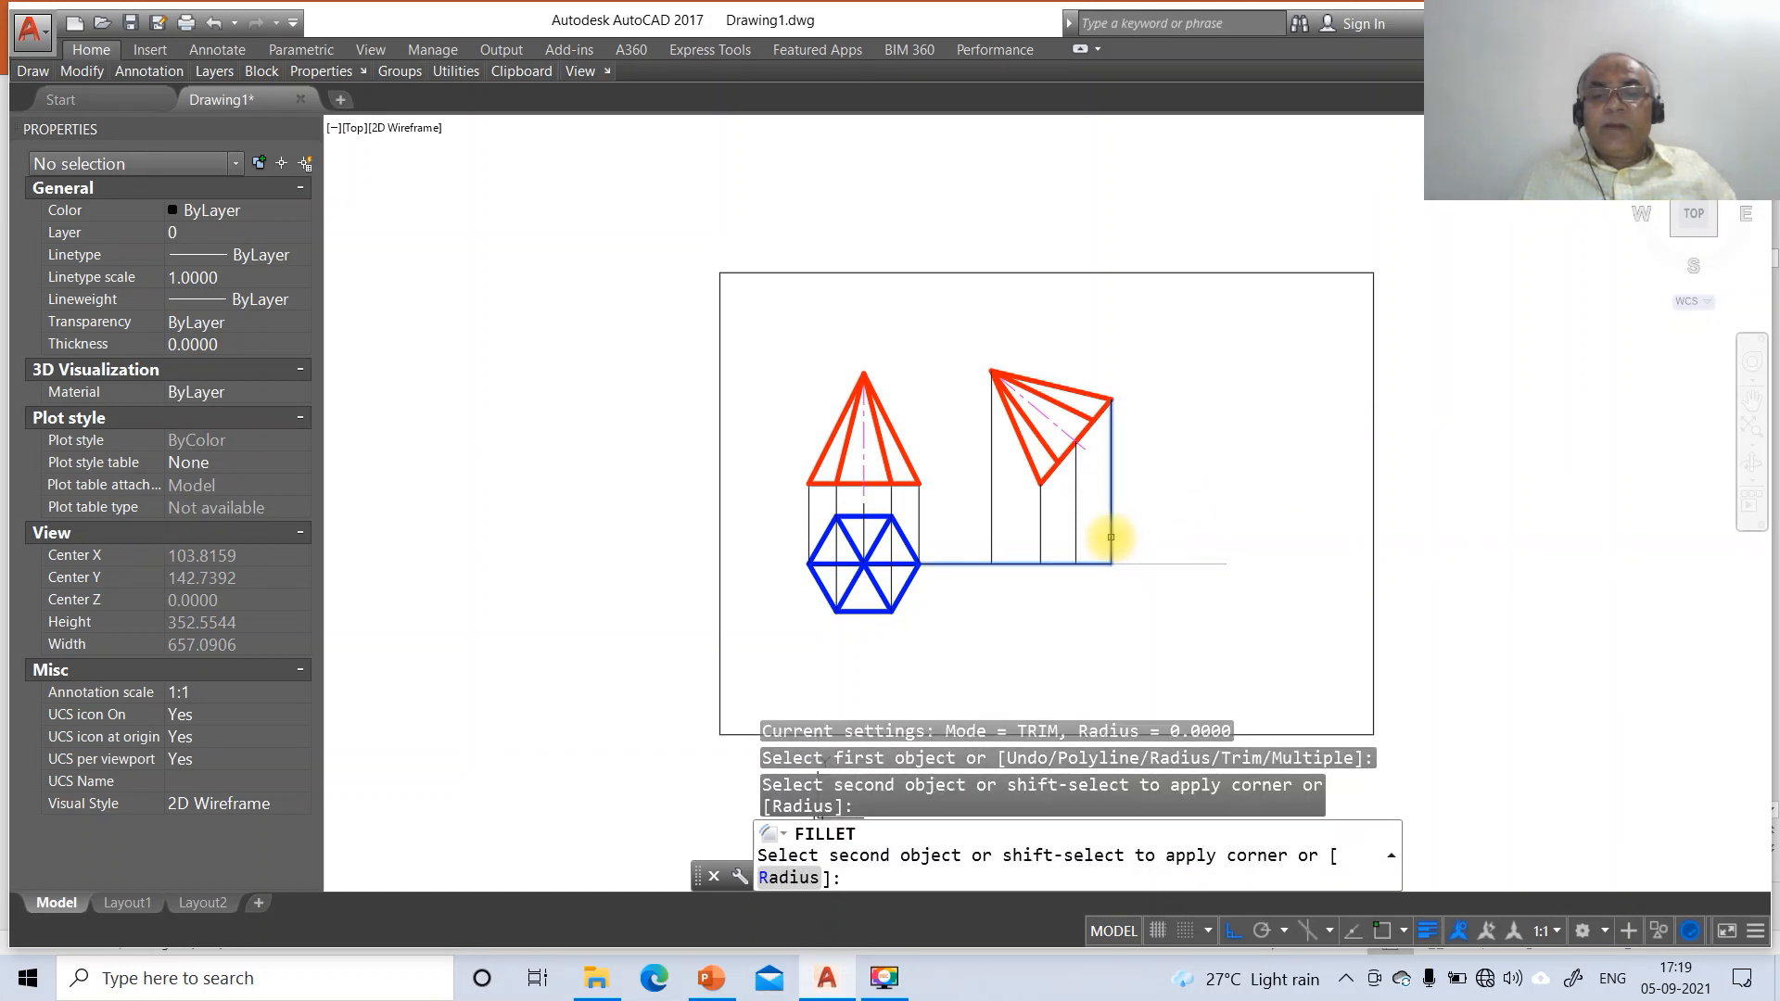
click(1110, 537)
Draw a vertical projector from the rotated base's lower intermediate point down past the level of the hexagon's bottom edge
text(l)
key(Return)
text(int)
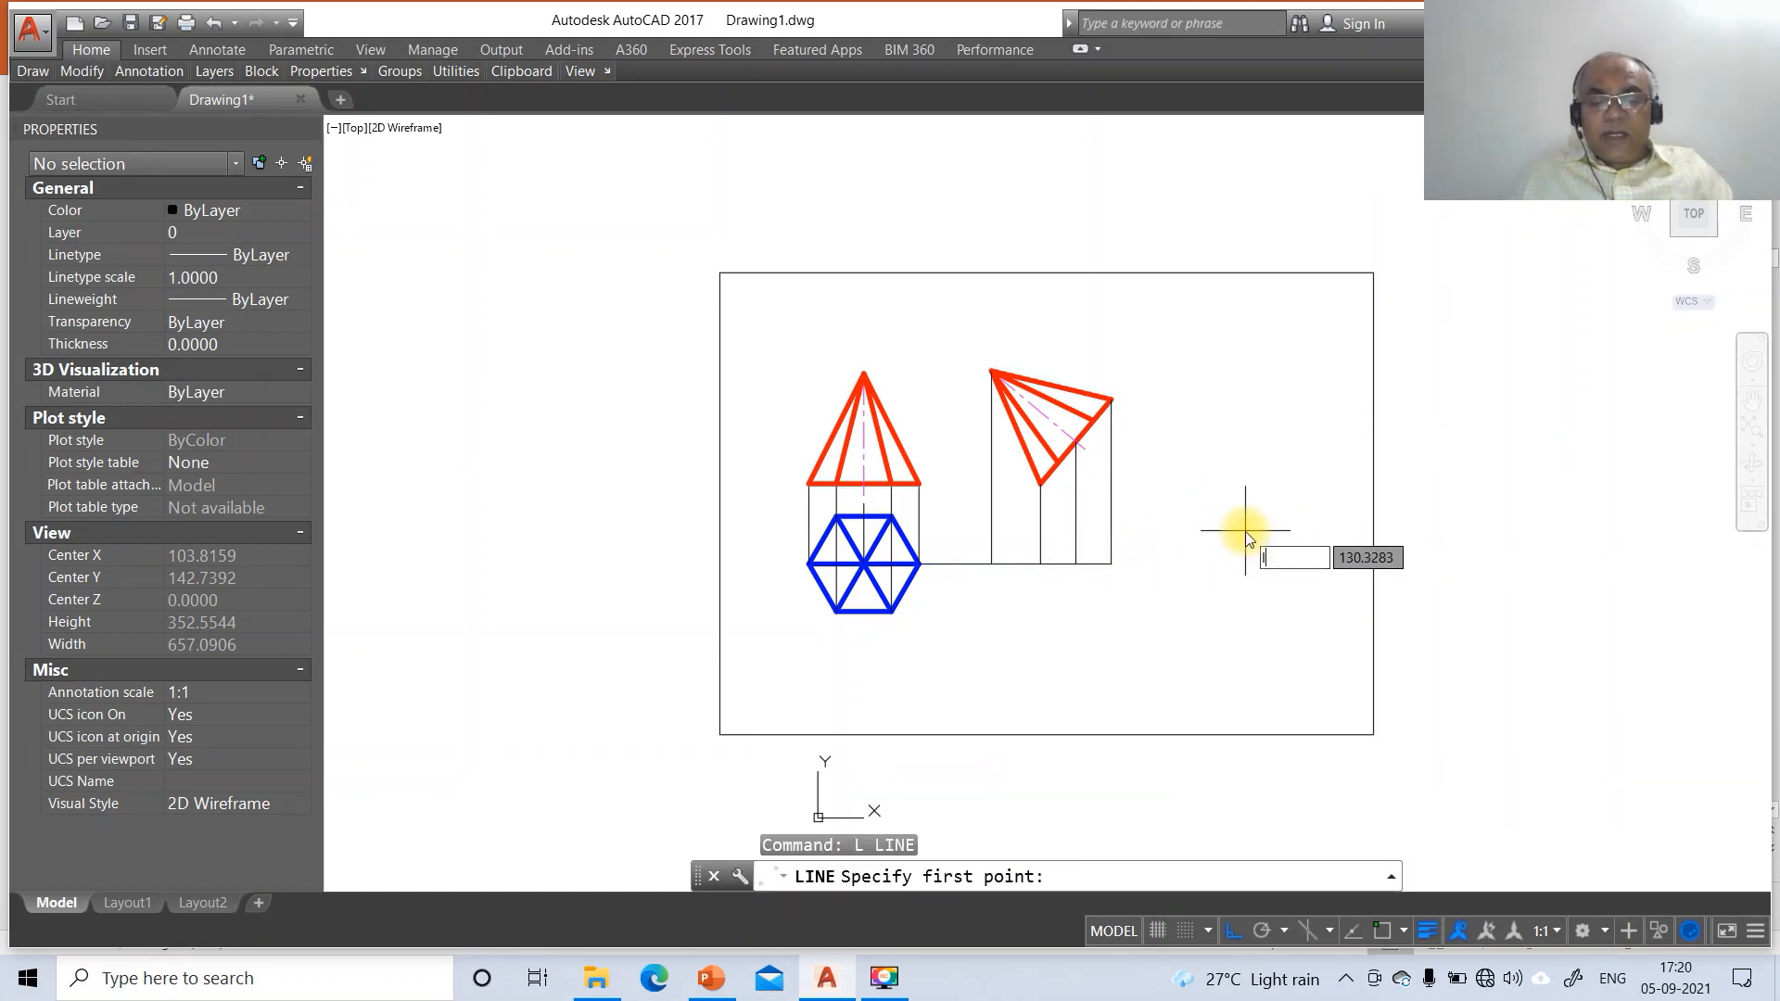
key(Return)
click(1058, 463)
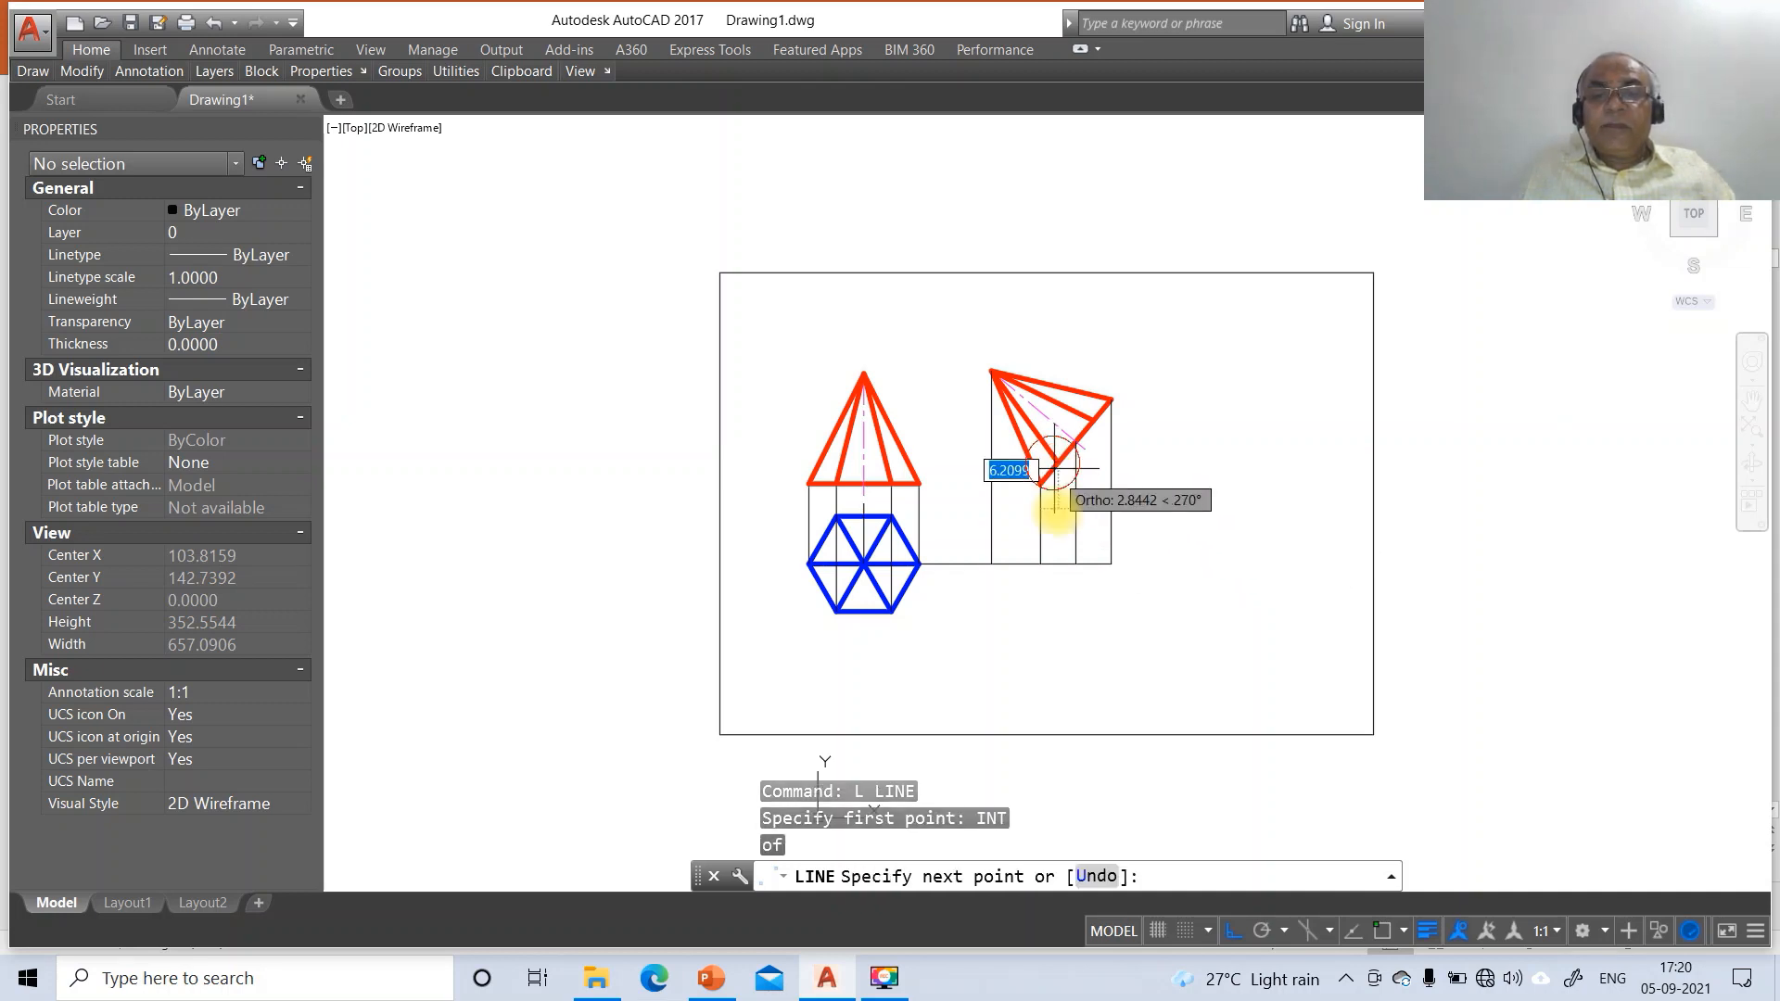
click(1089, 656)
key(Return)
Draw a vertical projector from the rotated base's upper intermediate point down past the level of the hexagon's bottom edge
key(Return)
text(IN)
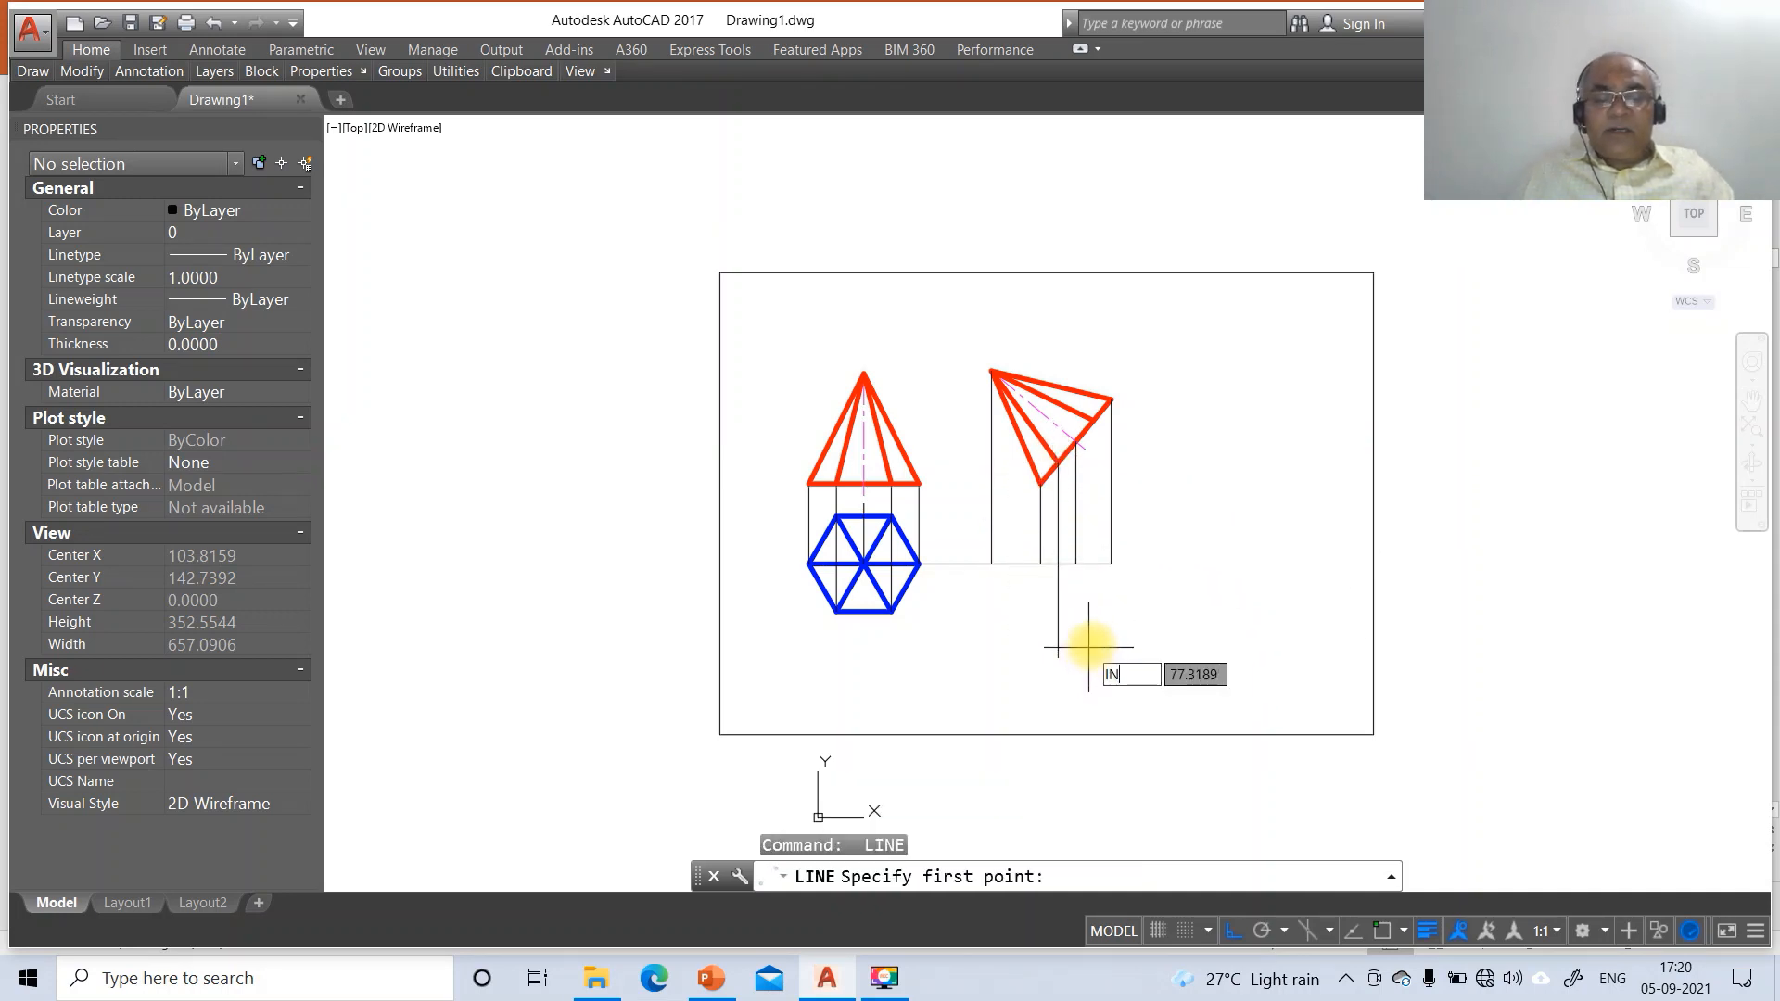
text(T)
key(Return)
click(1096, 419)
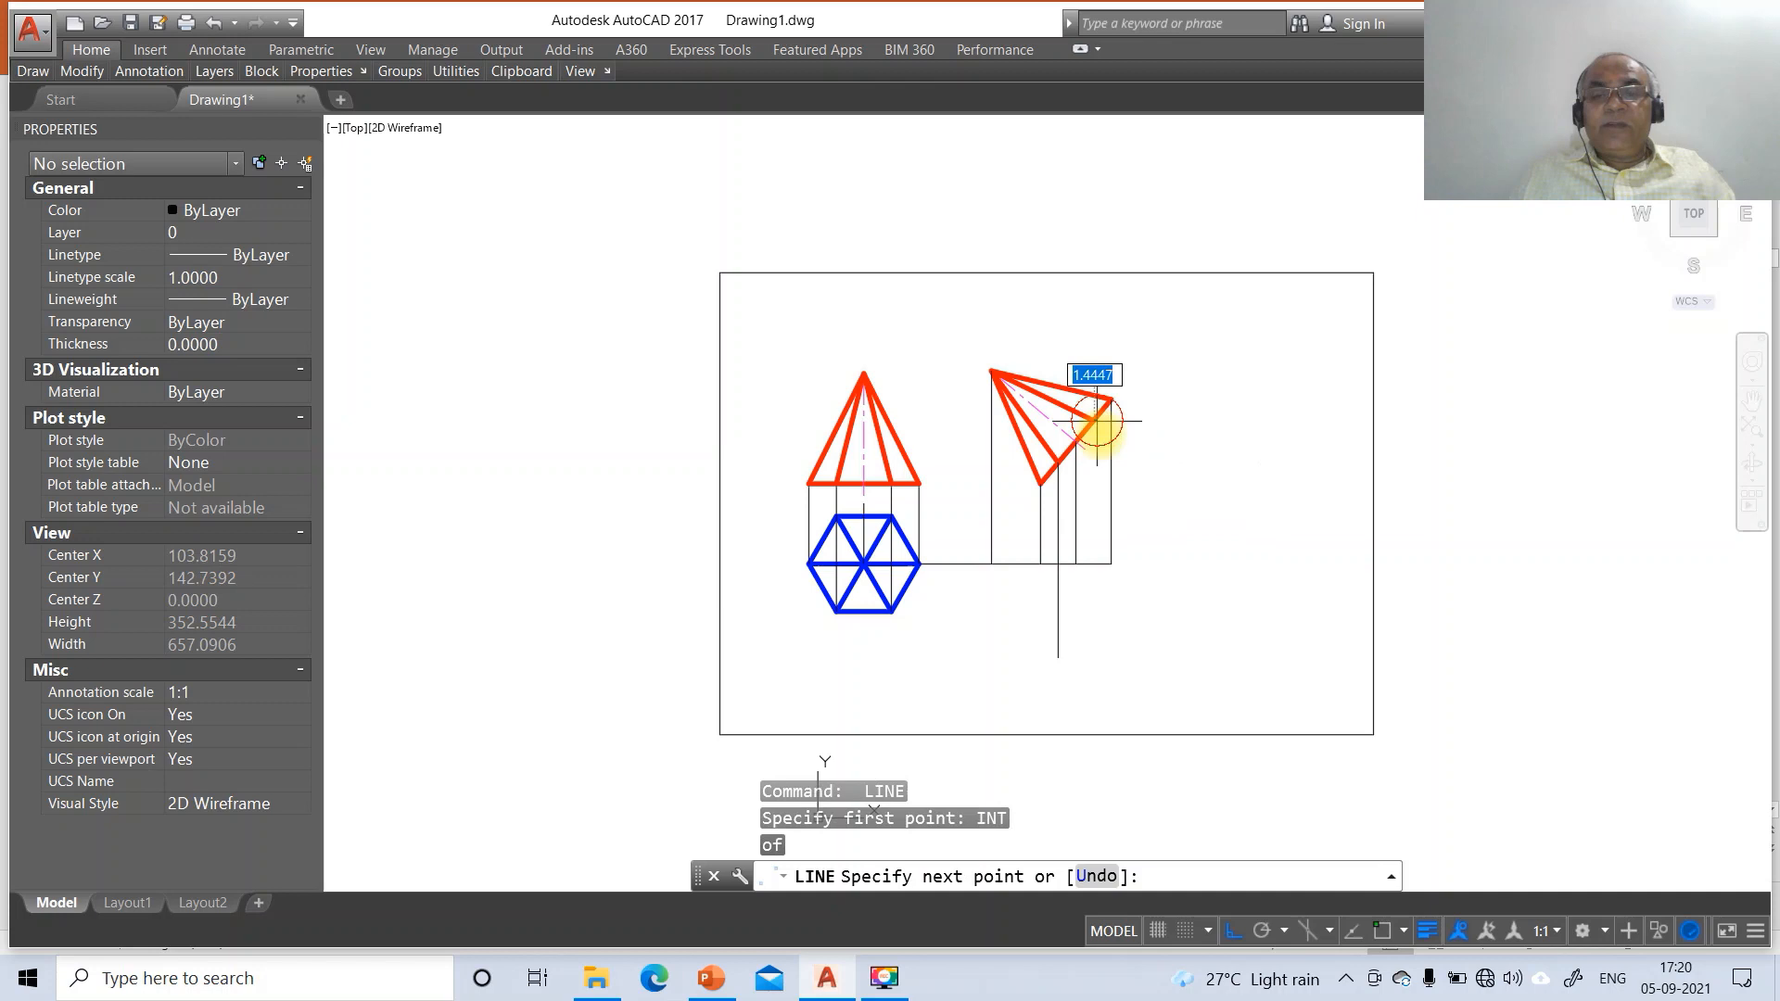
click(1133, 651)
key(Return)
Draw a horizontal projector from the hexagon's upper right vertex, perpendicular to the vertical projector of the base's upper intermediate point
key(Return)
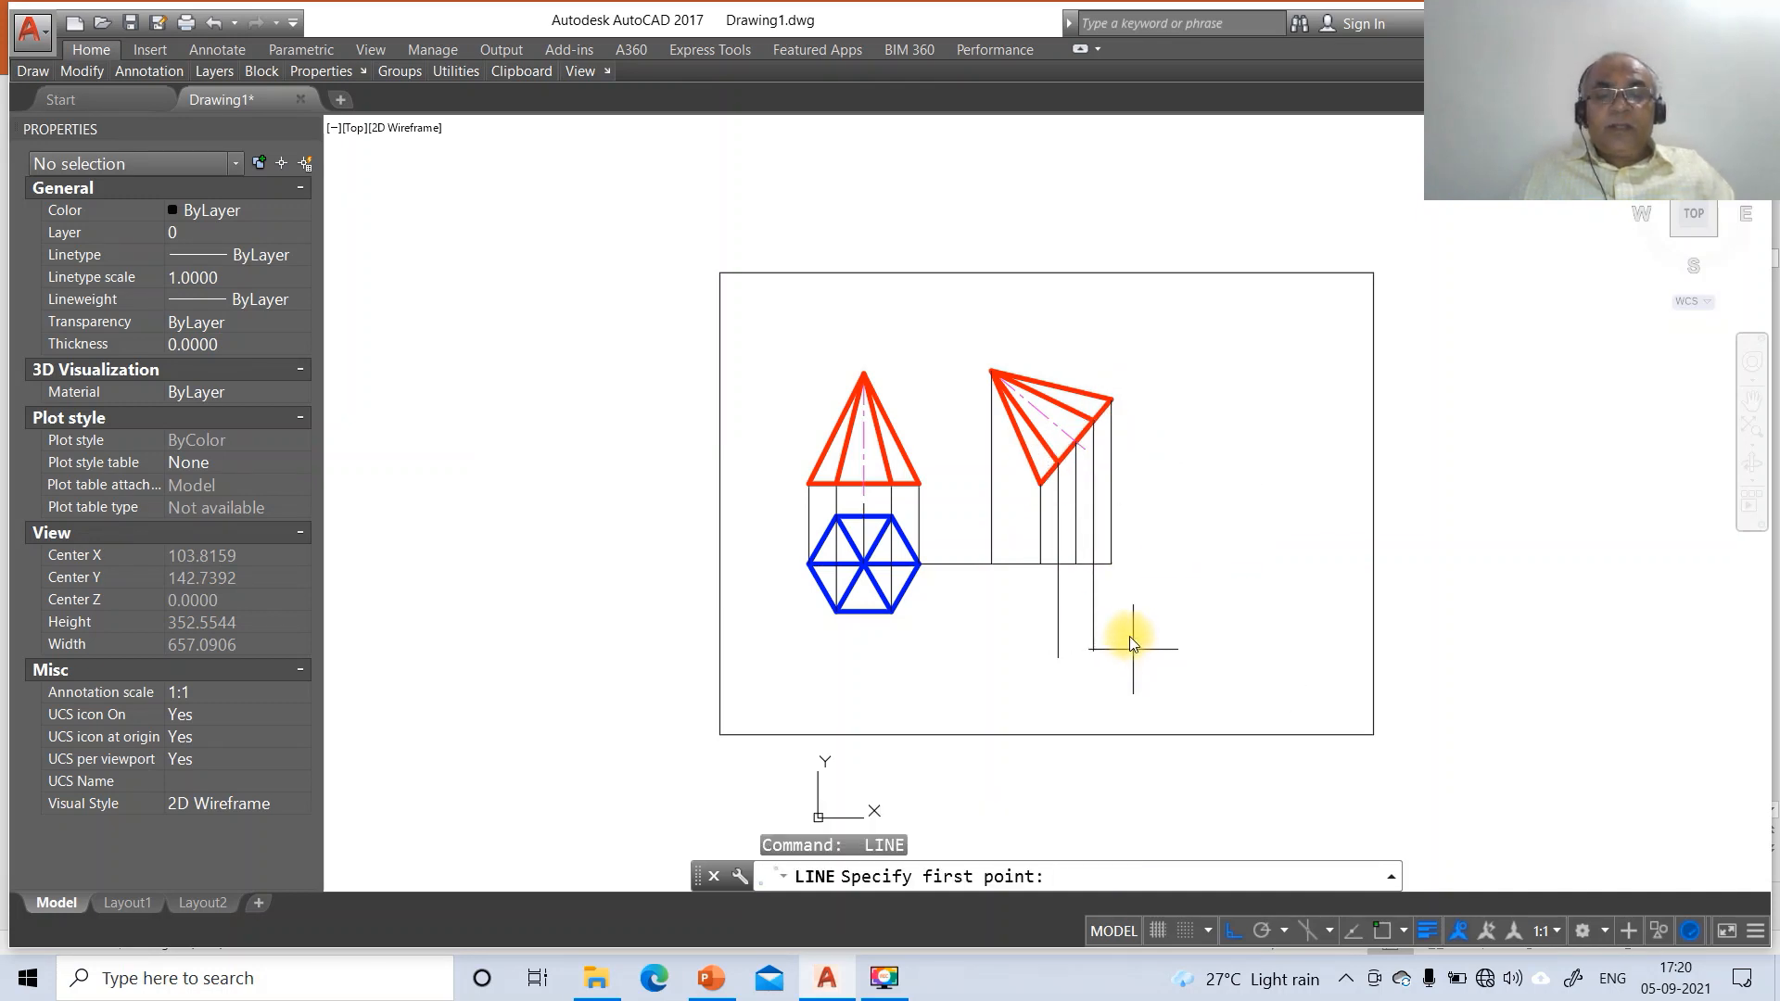
text(INT)
key(Return)
click(893, 521)
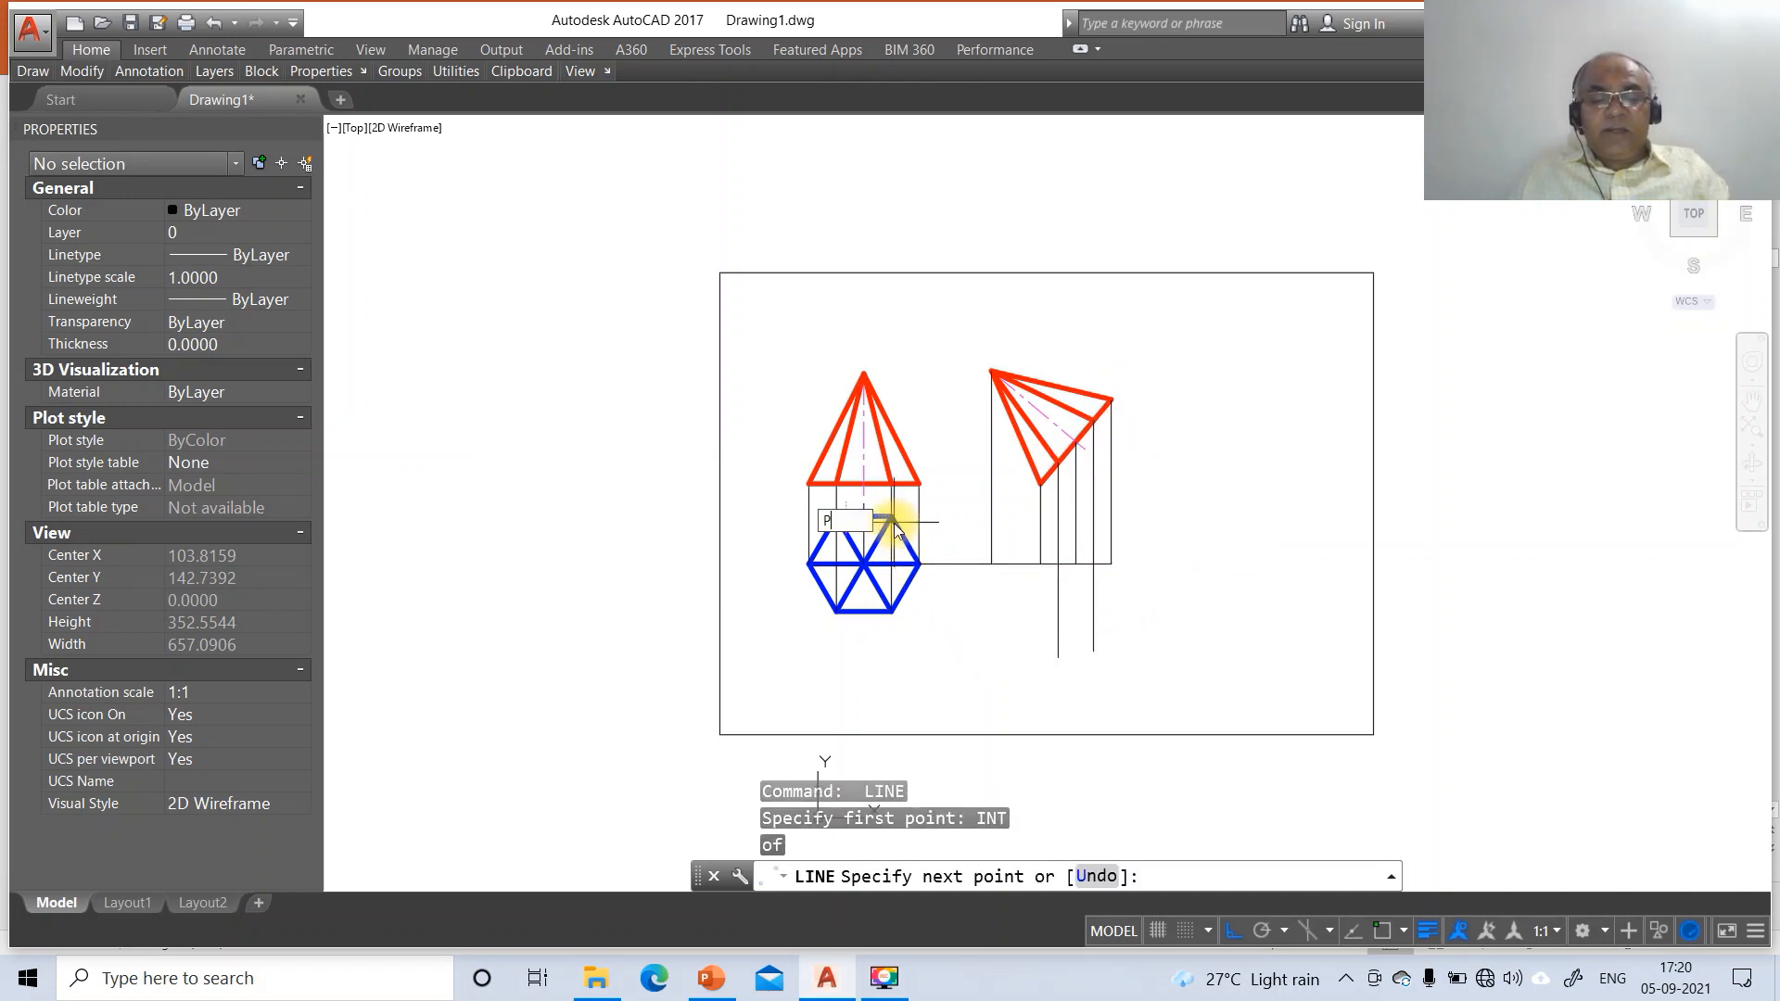
text(PER)
key(Return)
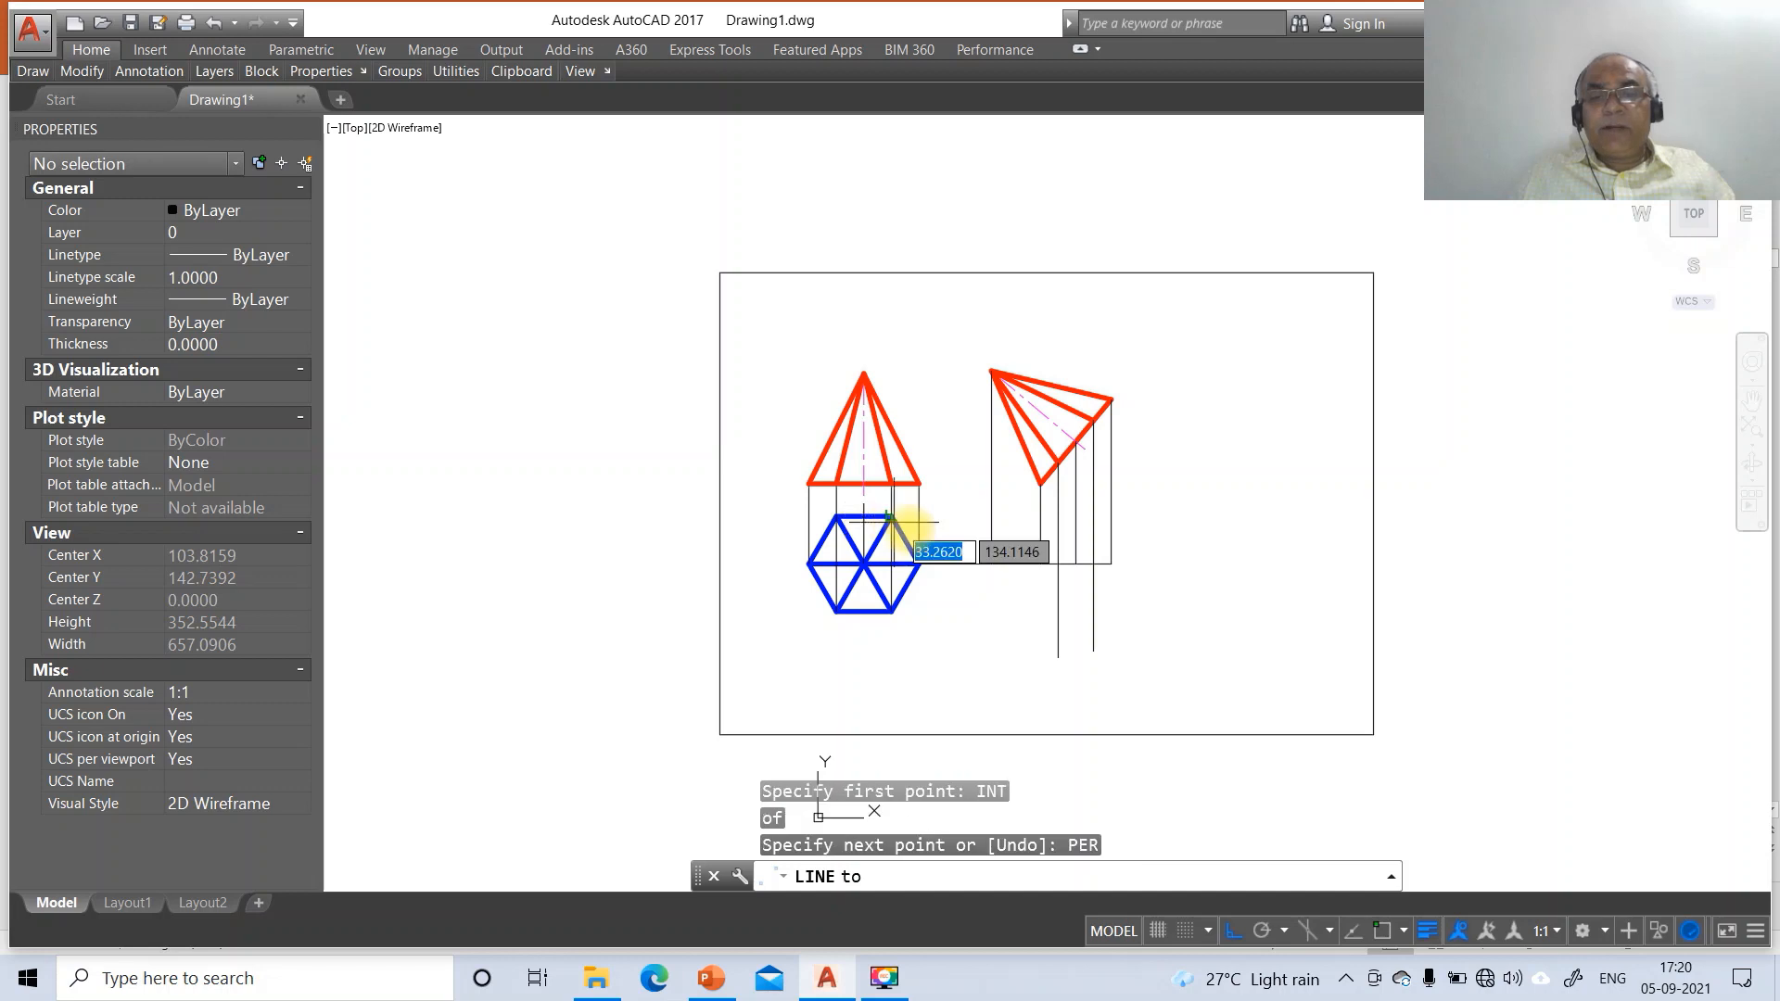
click(1093, 551)
key(Return)
Draw a horizontal projector from the hexagon's lower right vertex, perpendicular to the vertical projector of the base's upper intermediate point
key(Return)
text(INT)
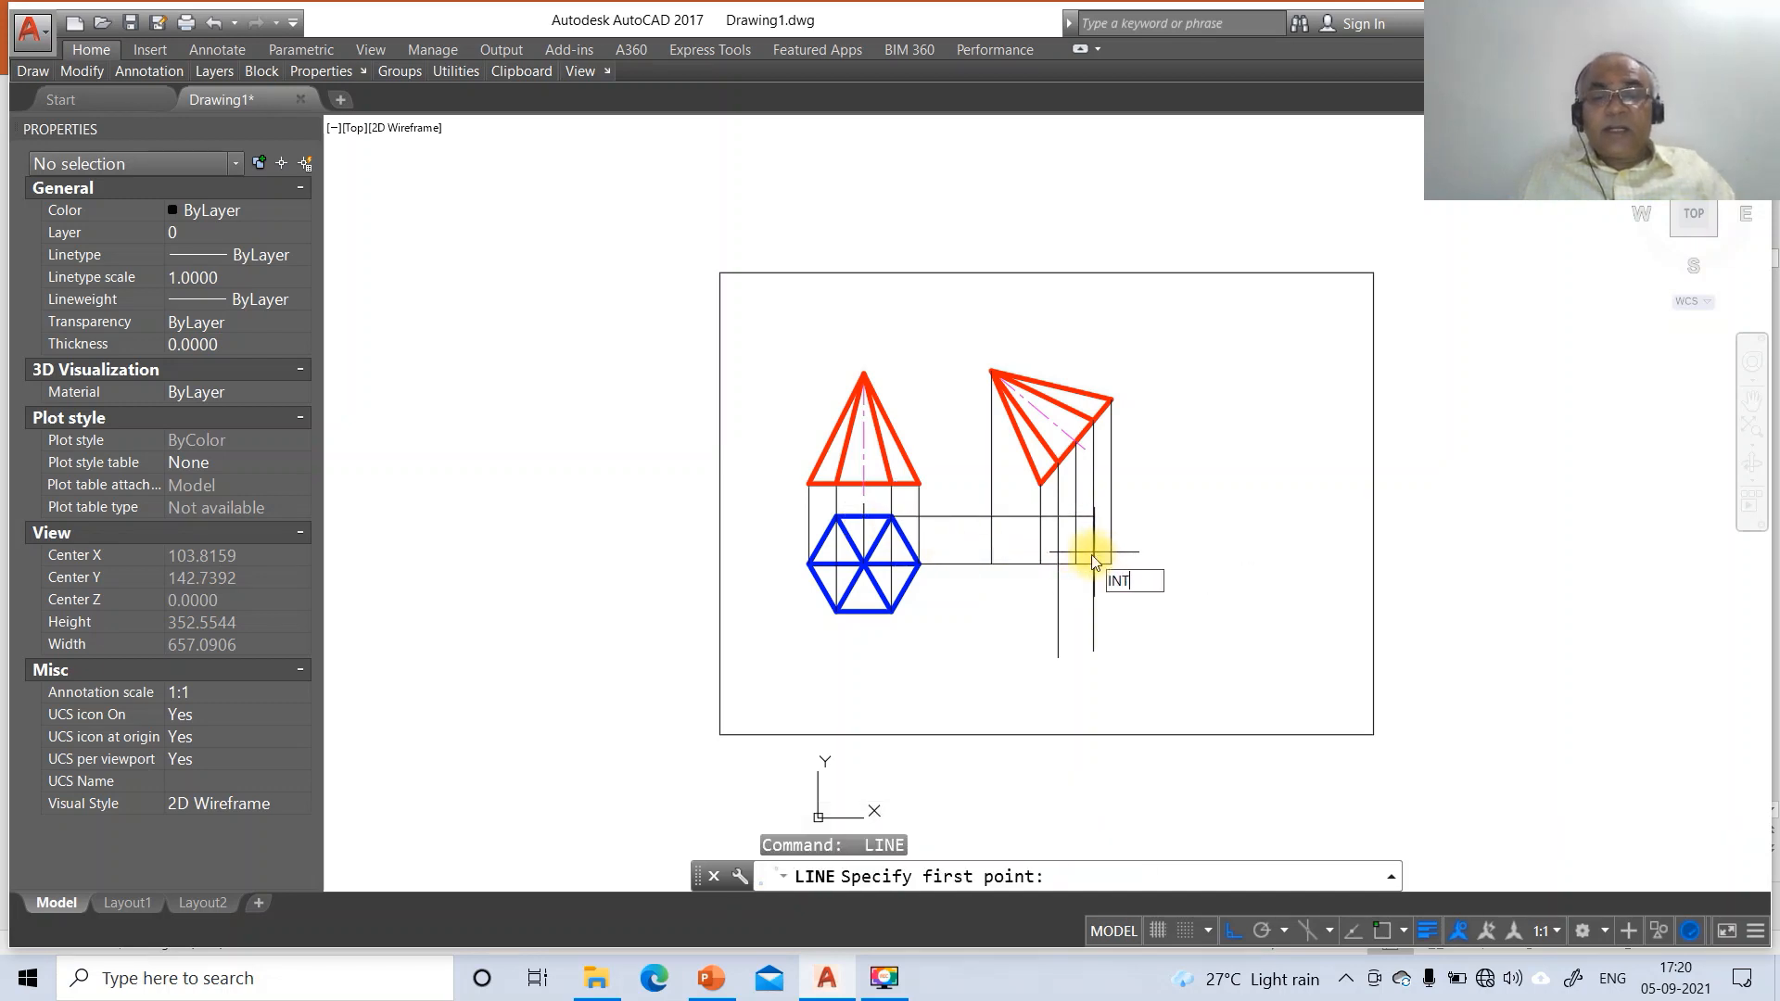
key(Return)
click(893, 613)
text(P)
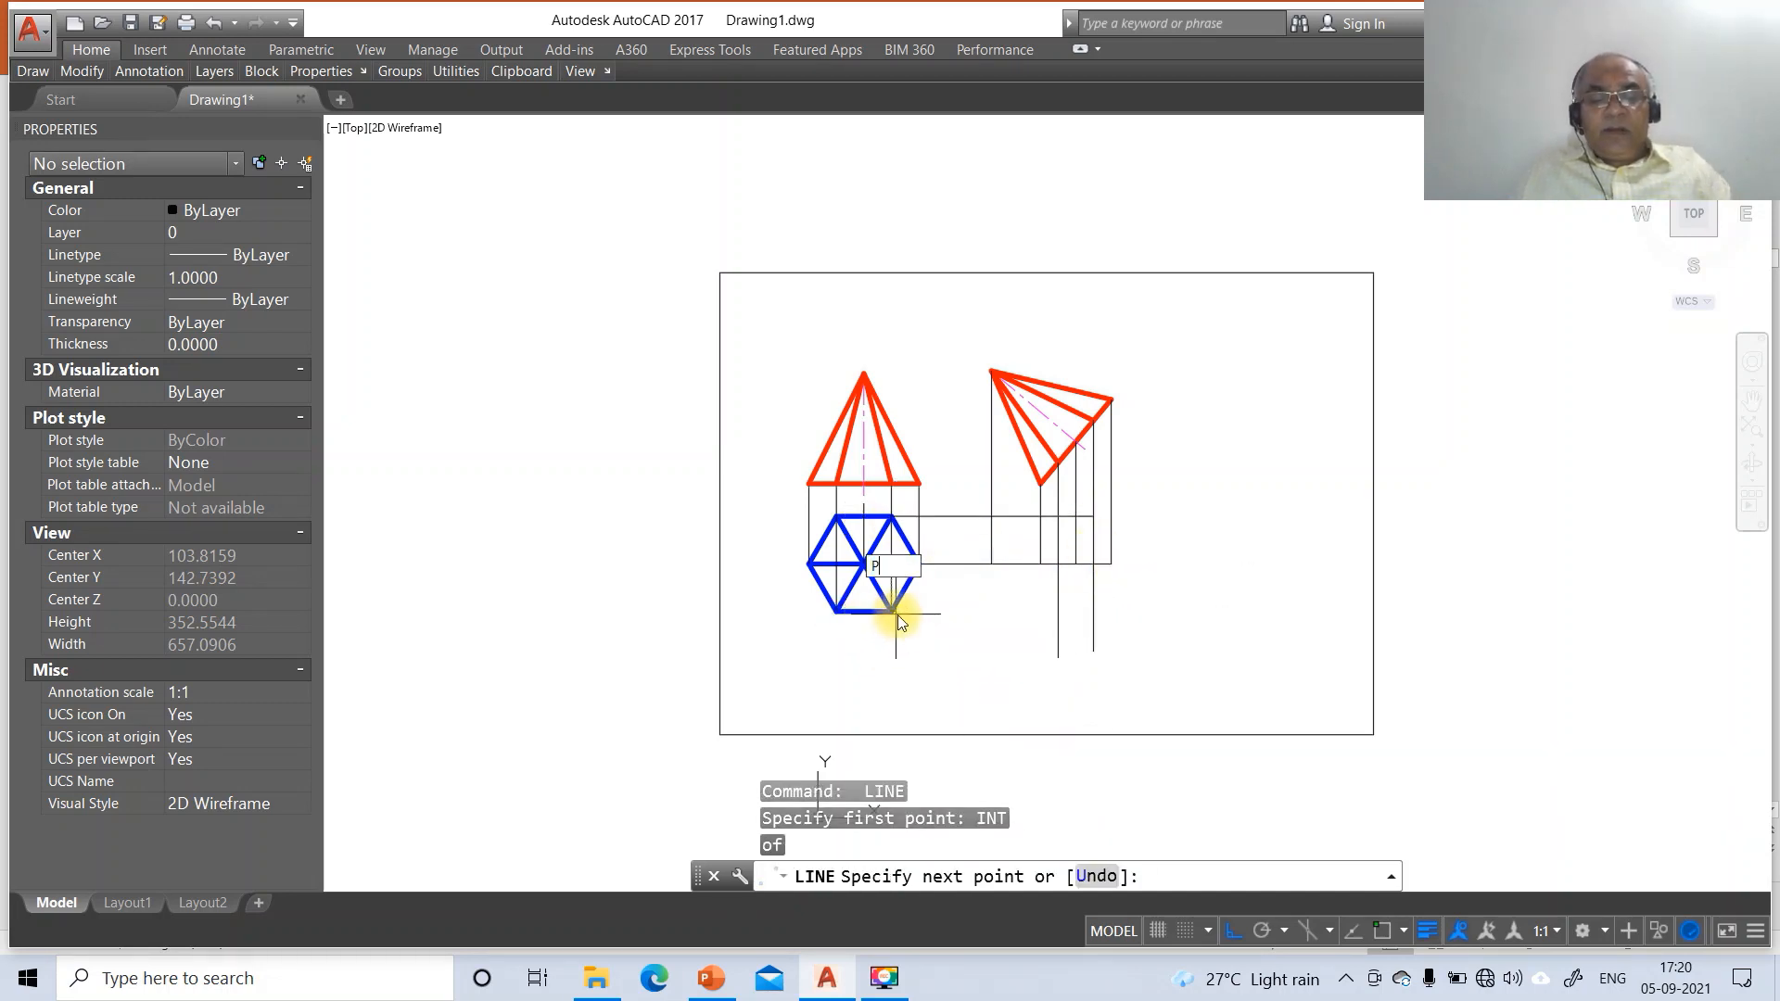
text(ER)
key(Return)
click(1086, 621)
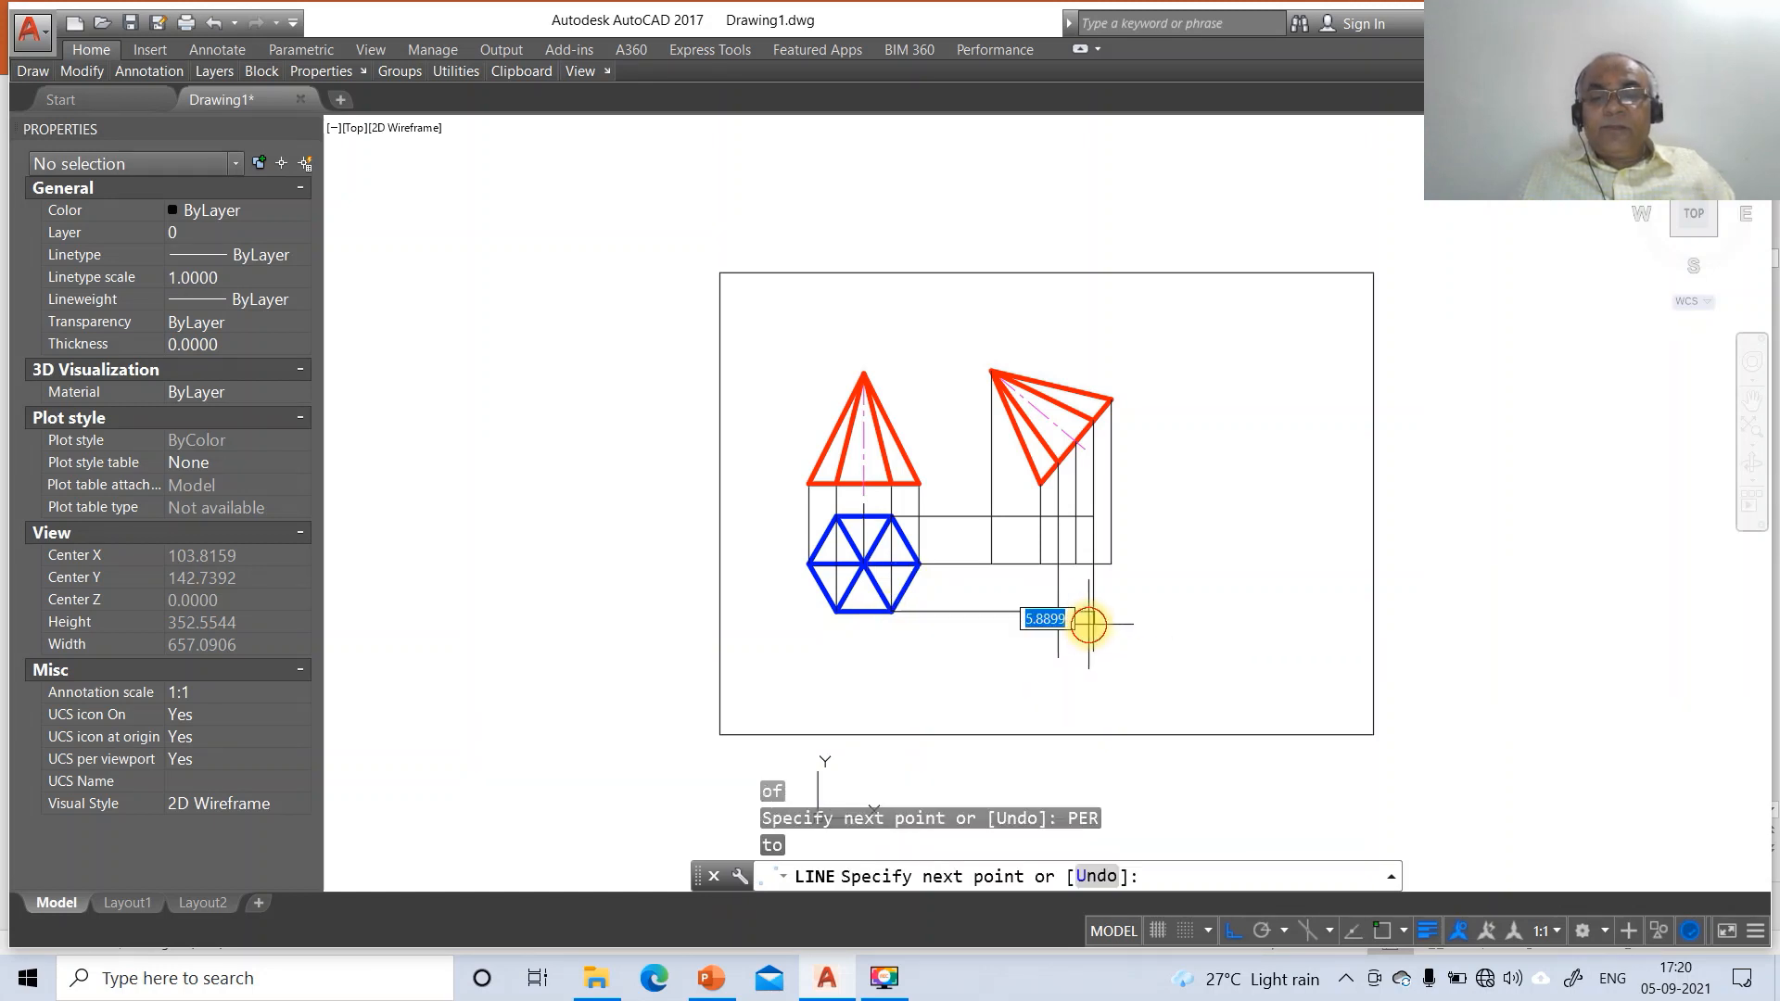
Trim the ends of the two long vertical projectors that extend below the lowest horizontal projector
text(TR)
key(Return)
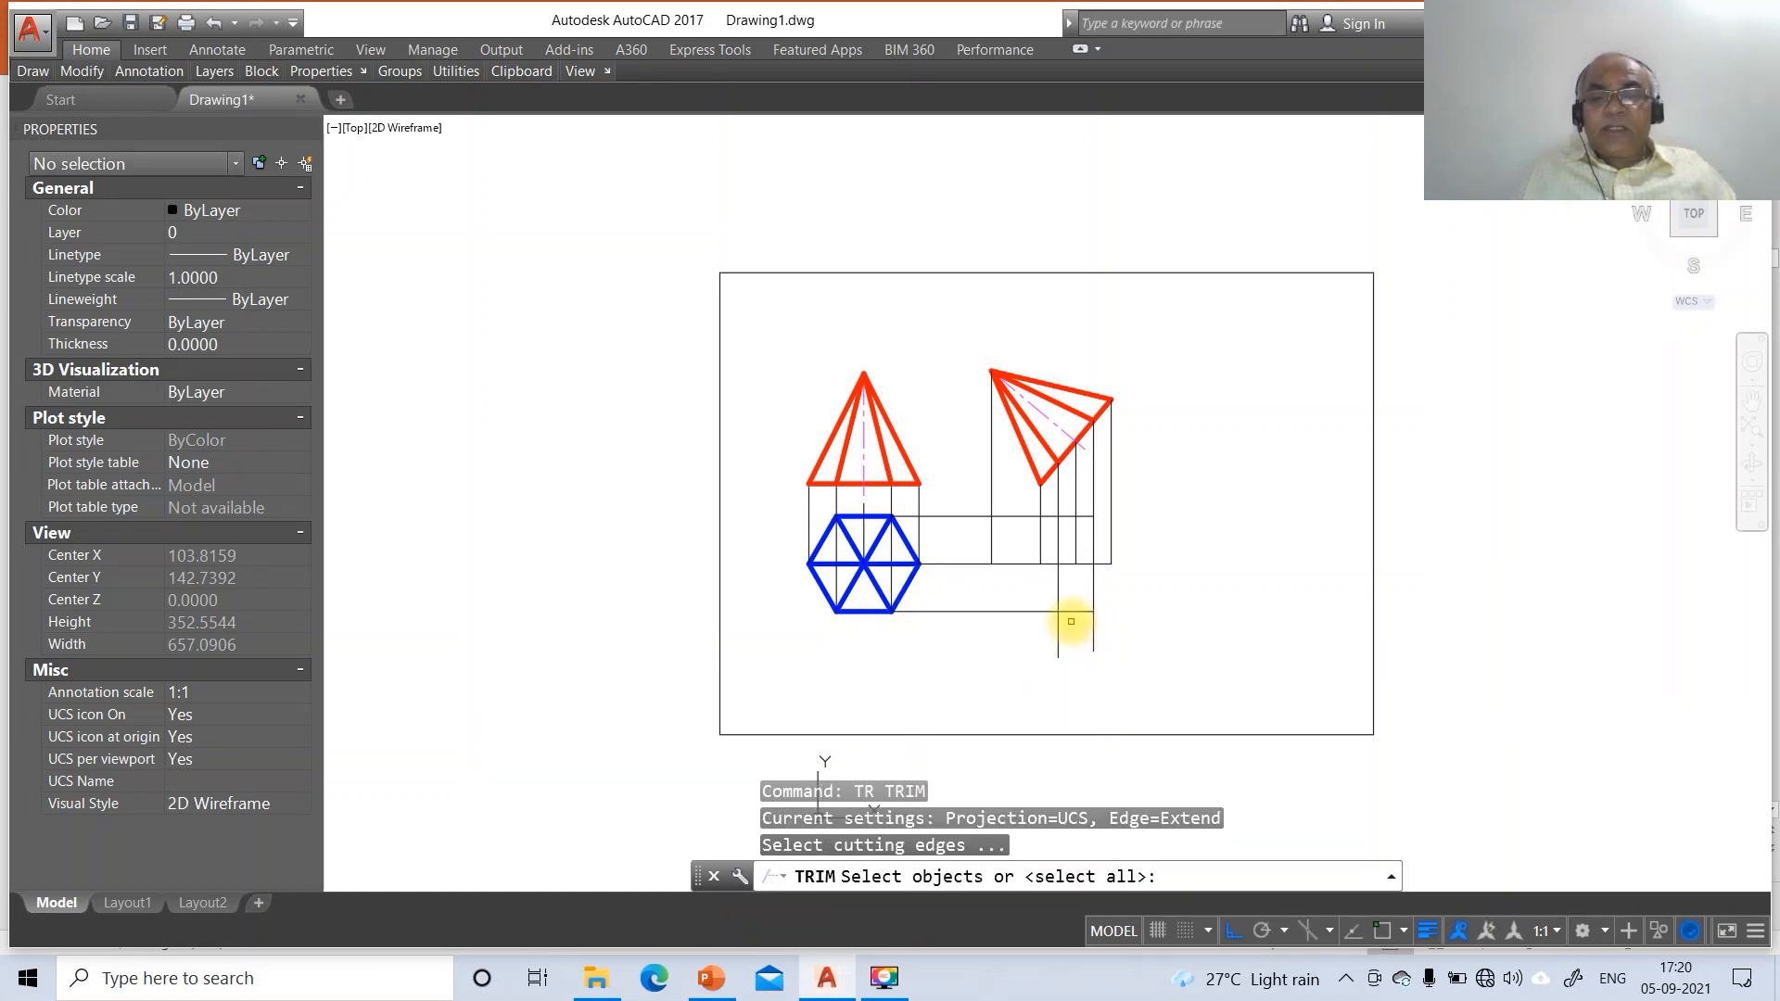
key(Return)
click(1154, 602)
click(1039, 653)
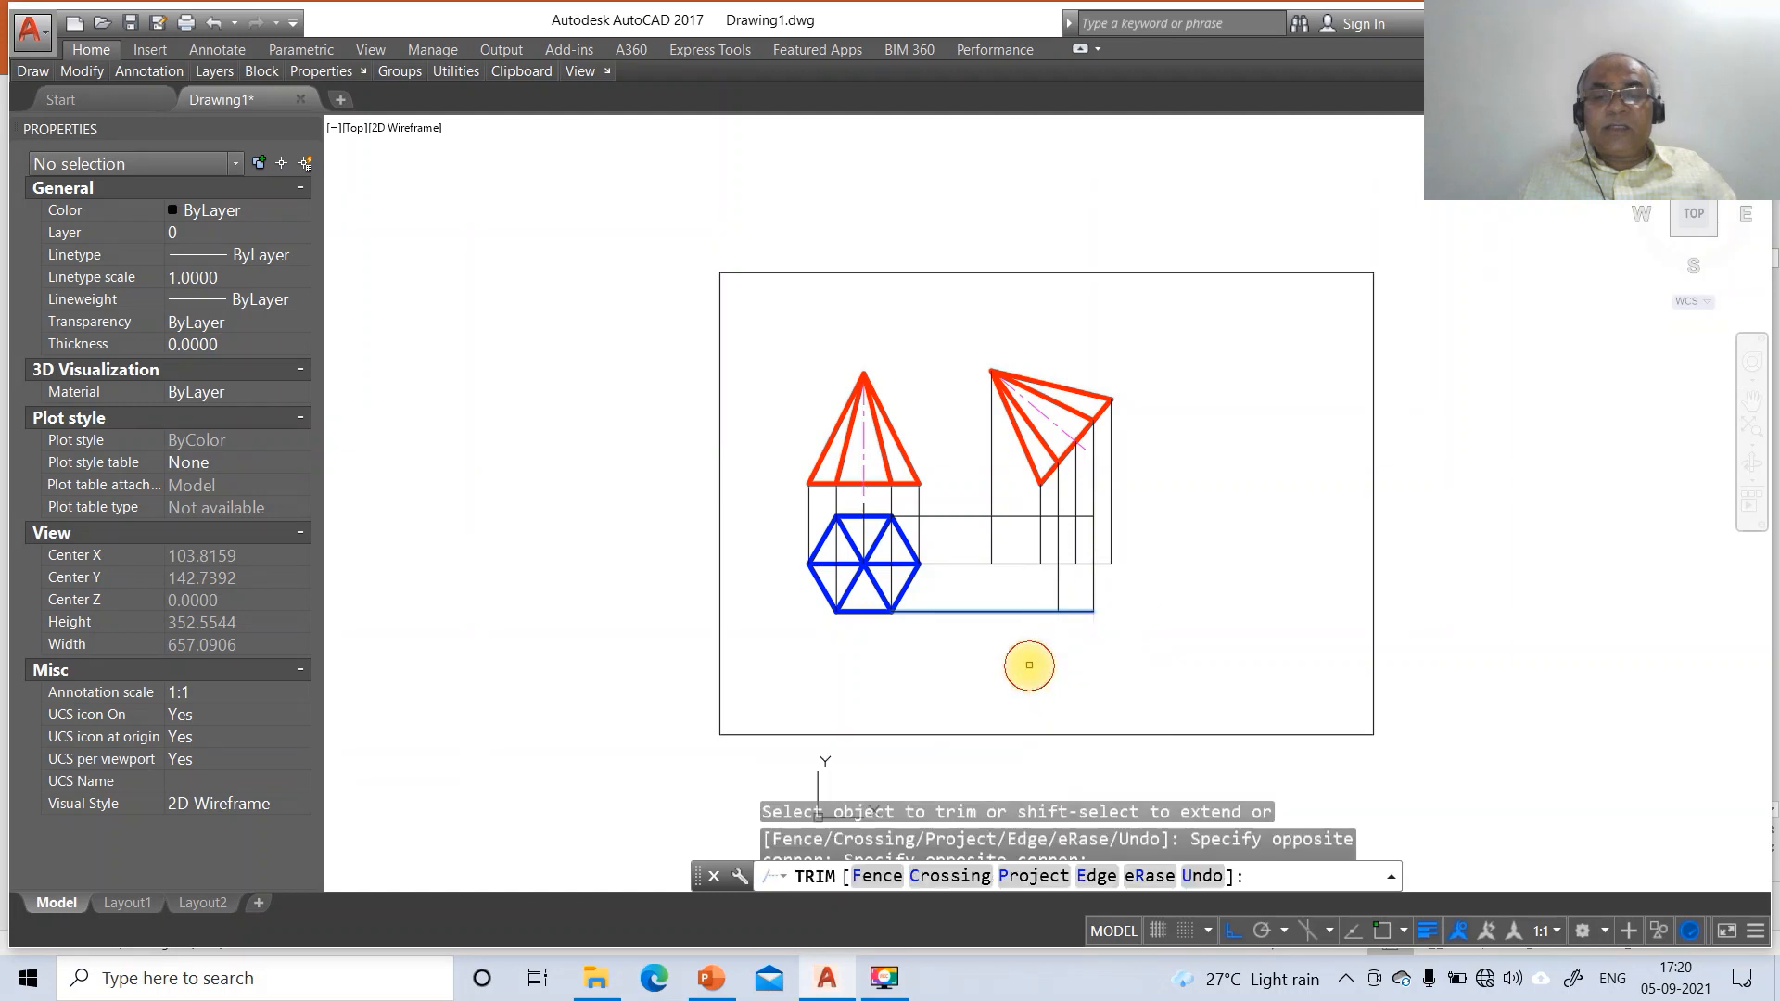
Draw the projected base's two left edges from its lower left corner through the left vertex to the upper left corner
text(Z)
key(Return)
text(W)
key(Return)
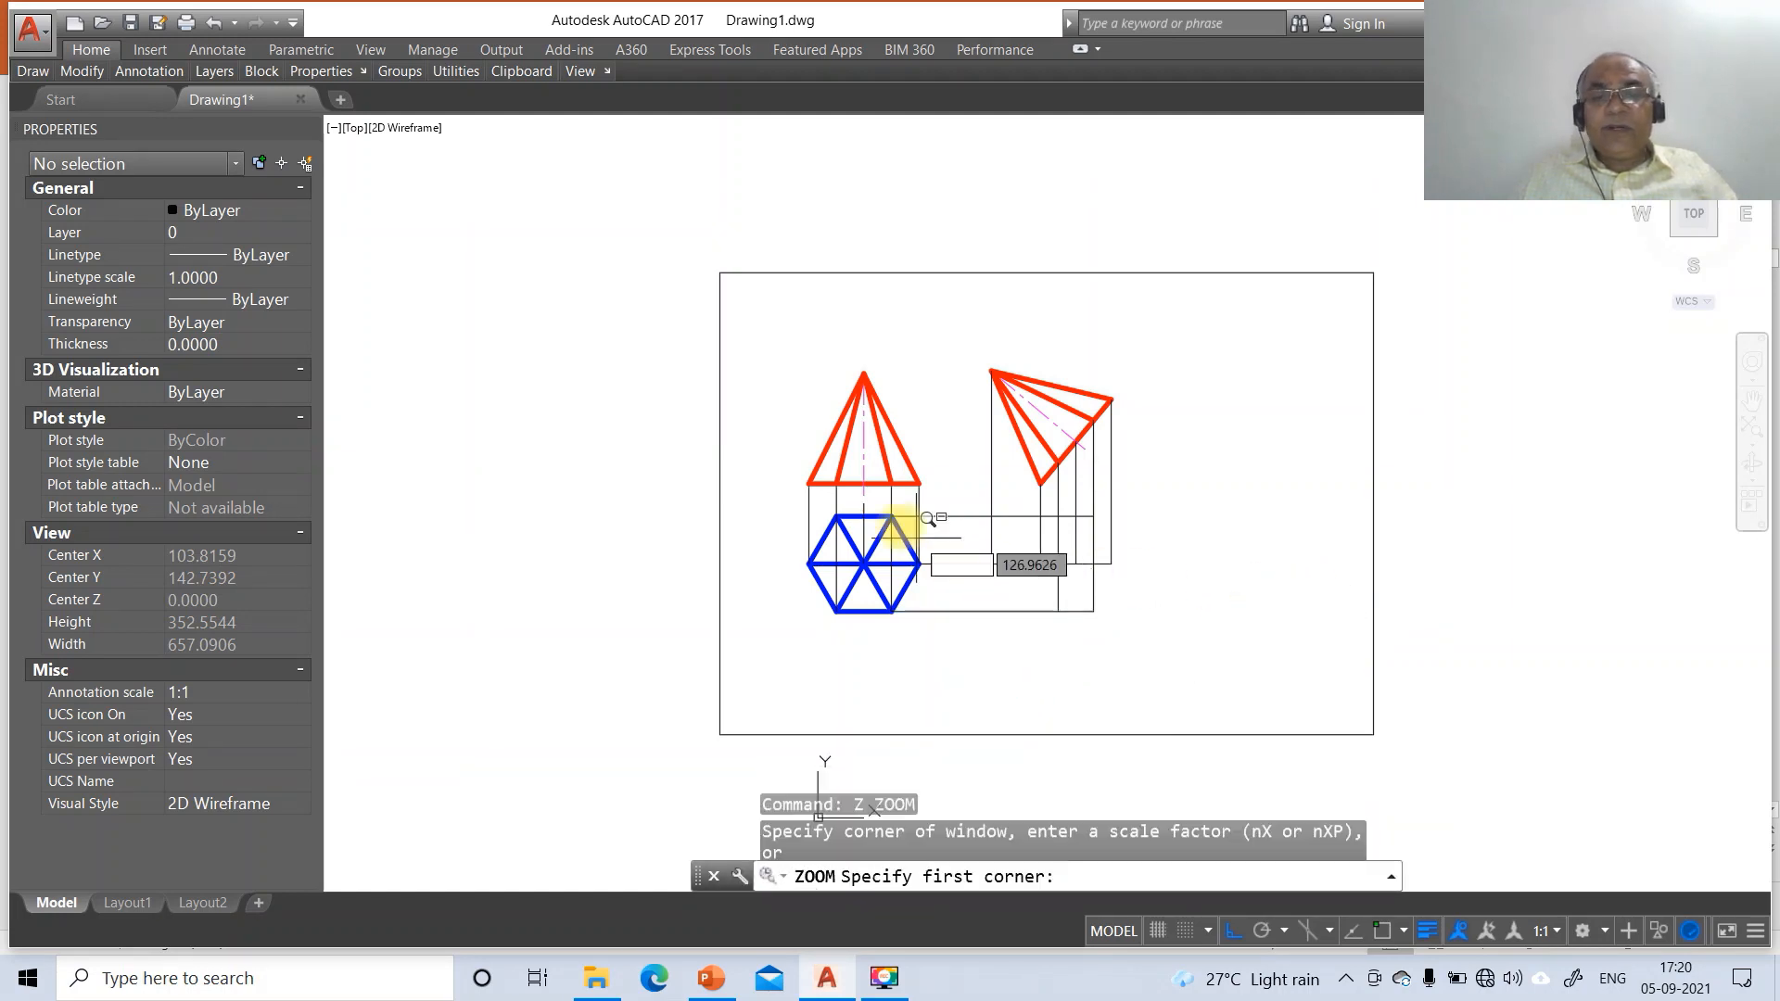
click(887, 449)
click(1191, 641)
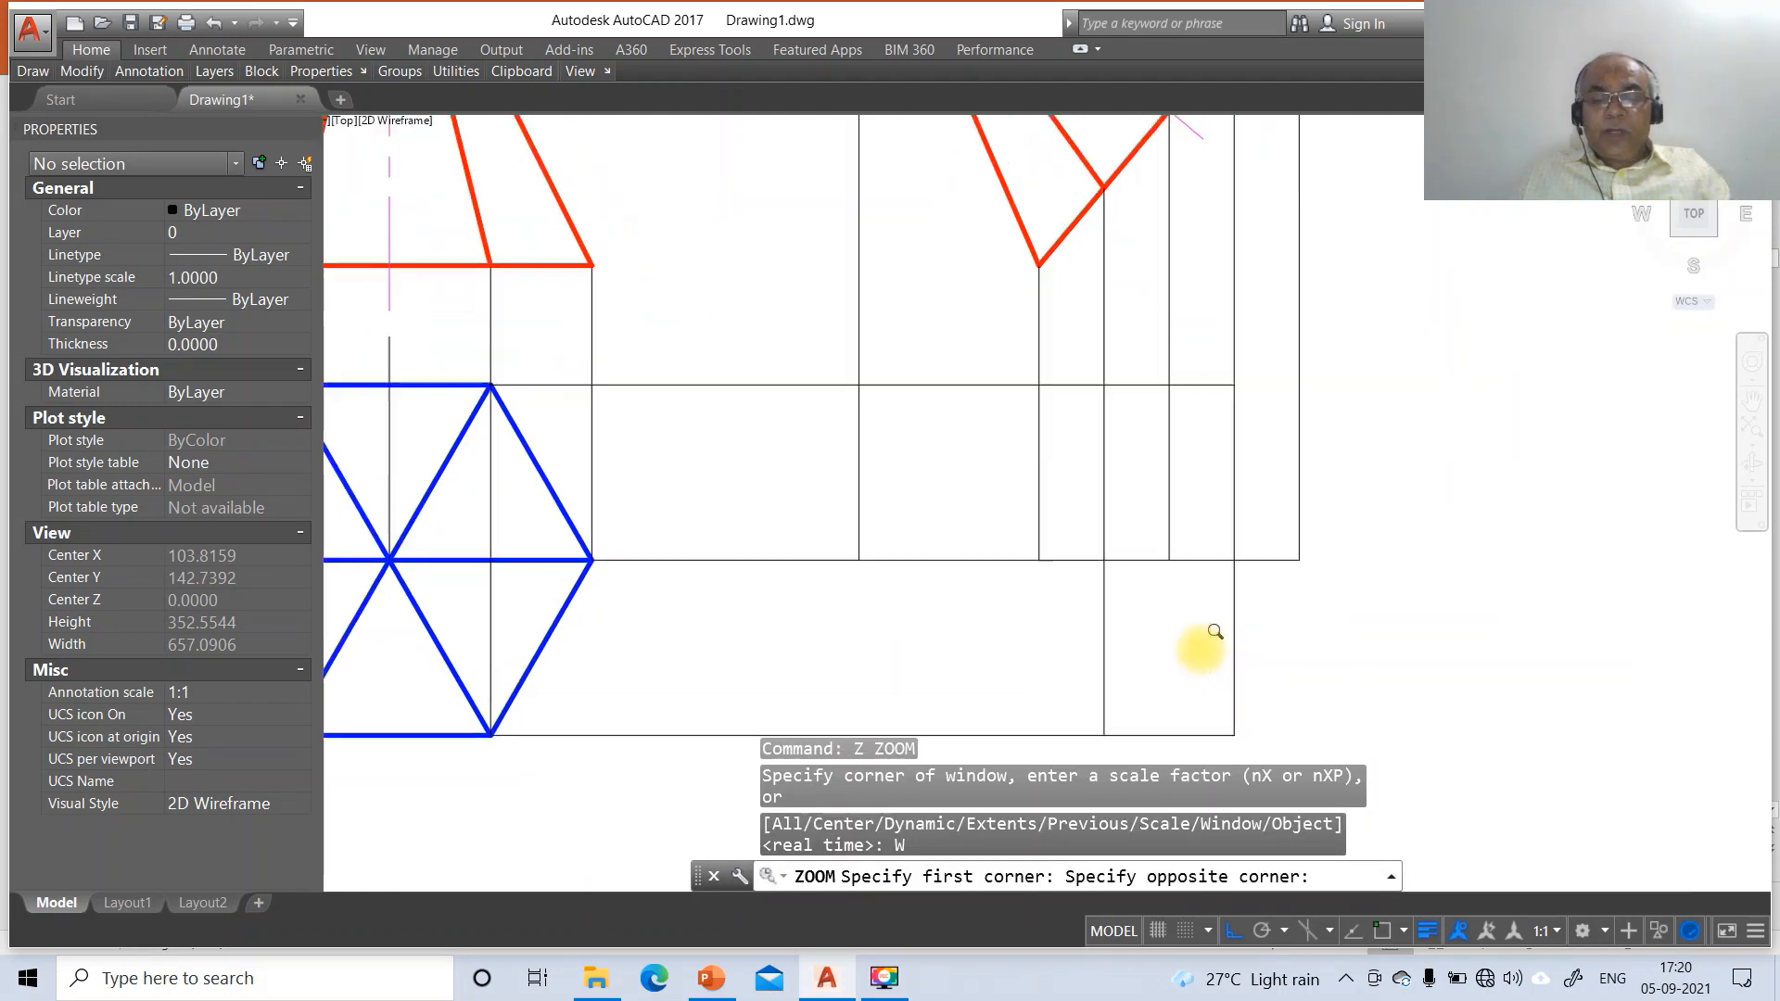
text(L)
key(Return)
text(INT)
key(Return)
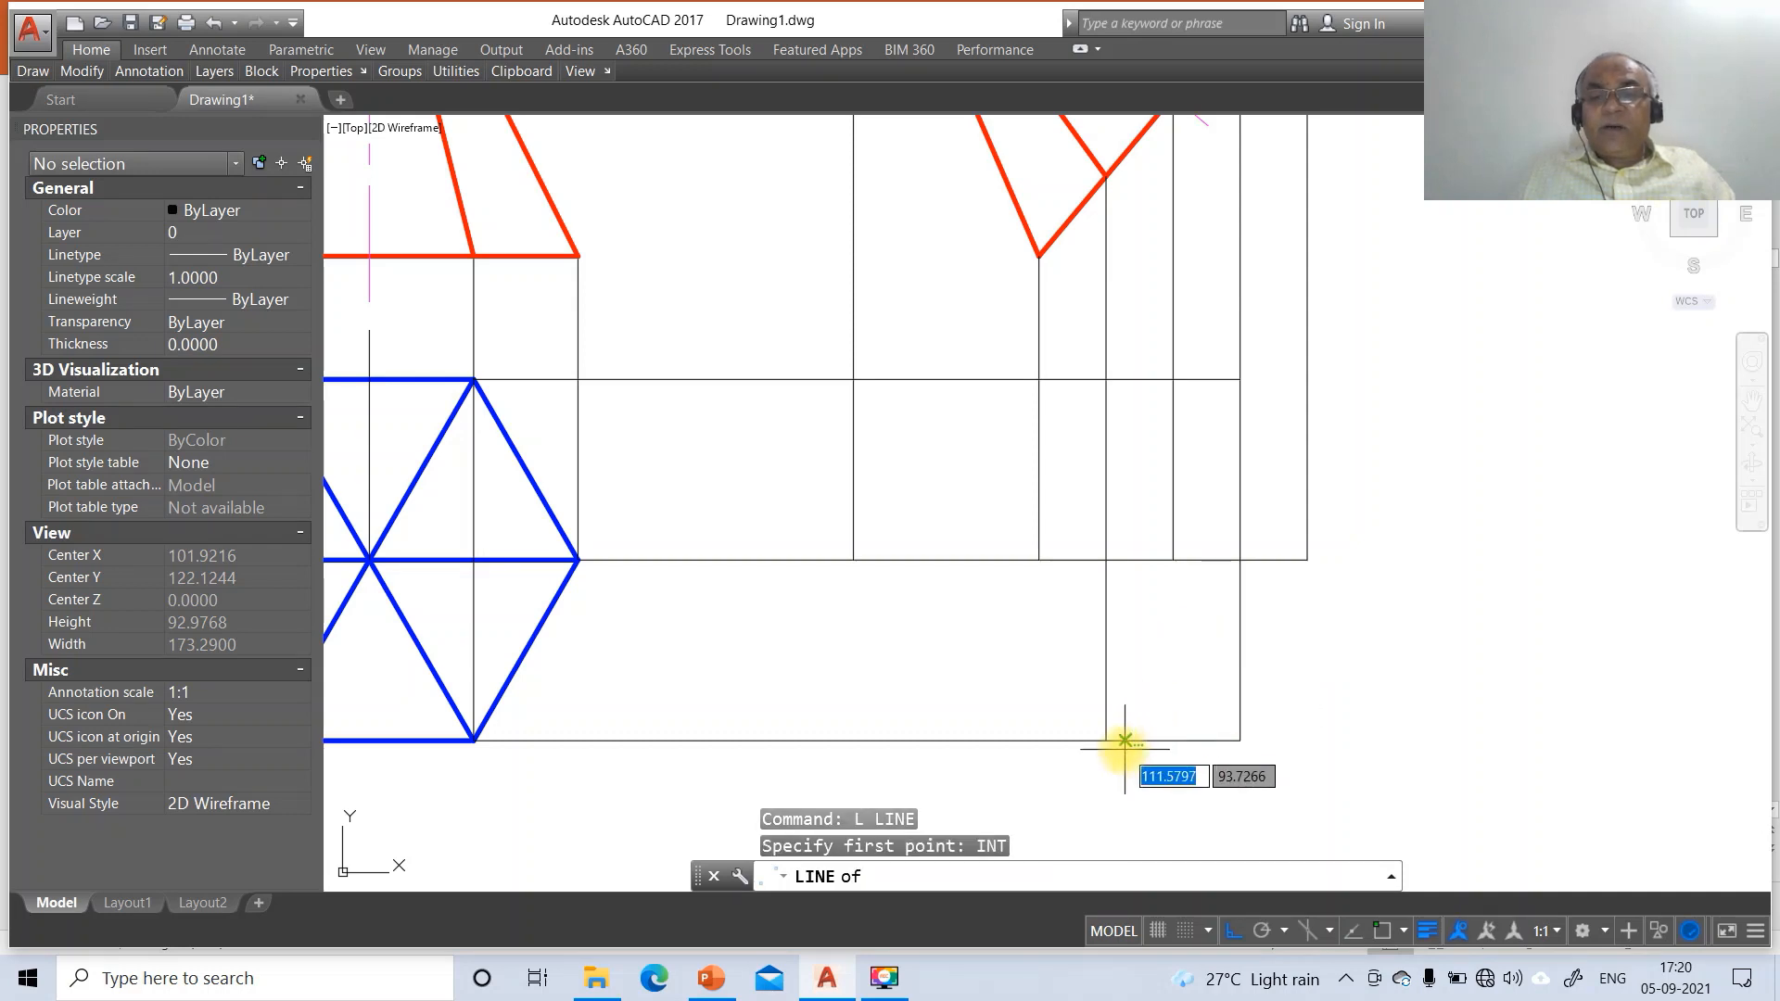
click(1107, 740)
text(INT)
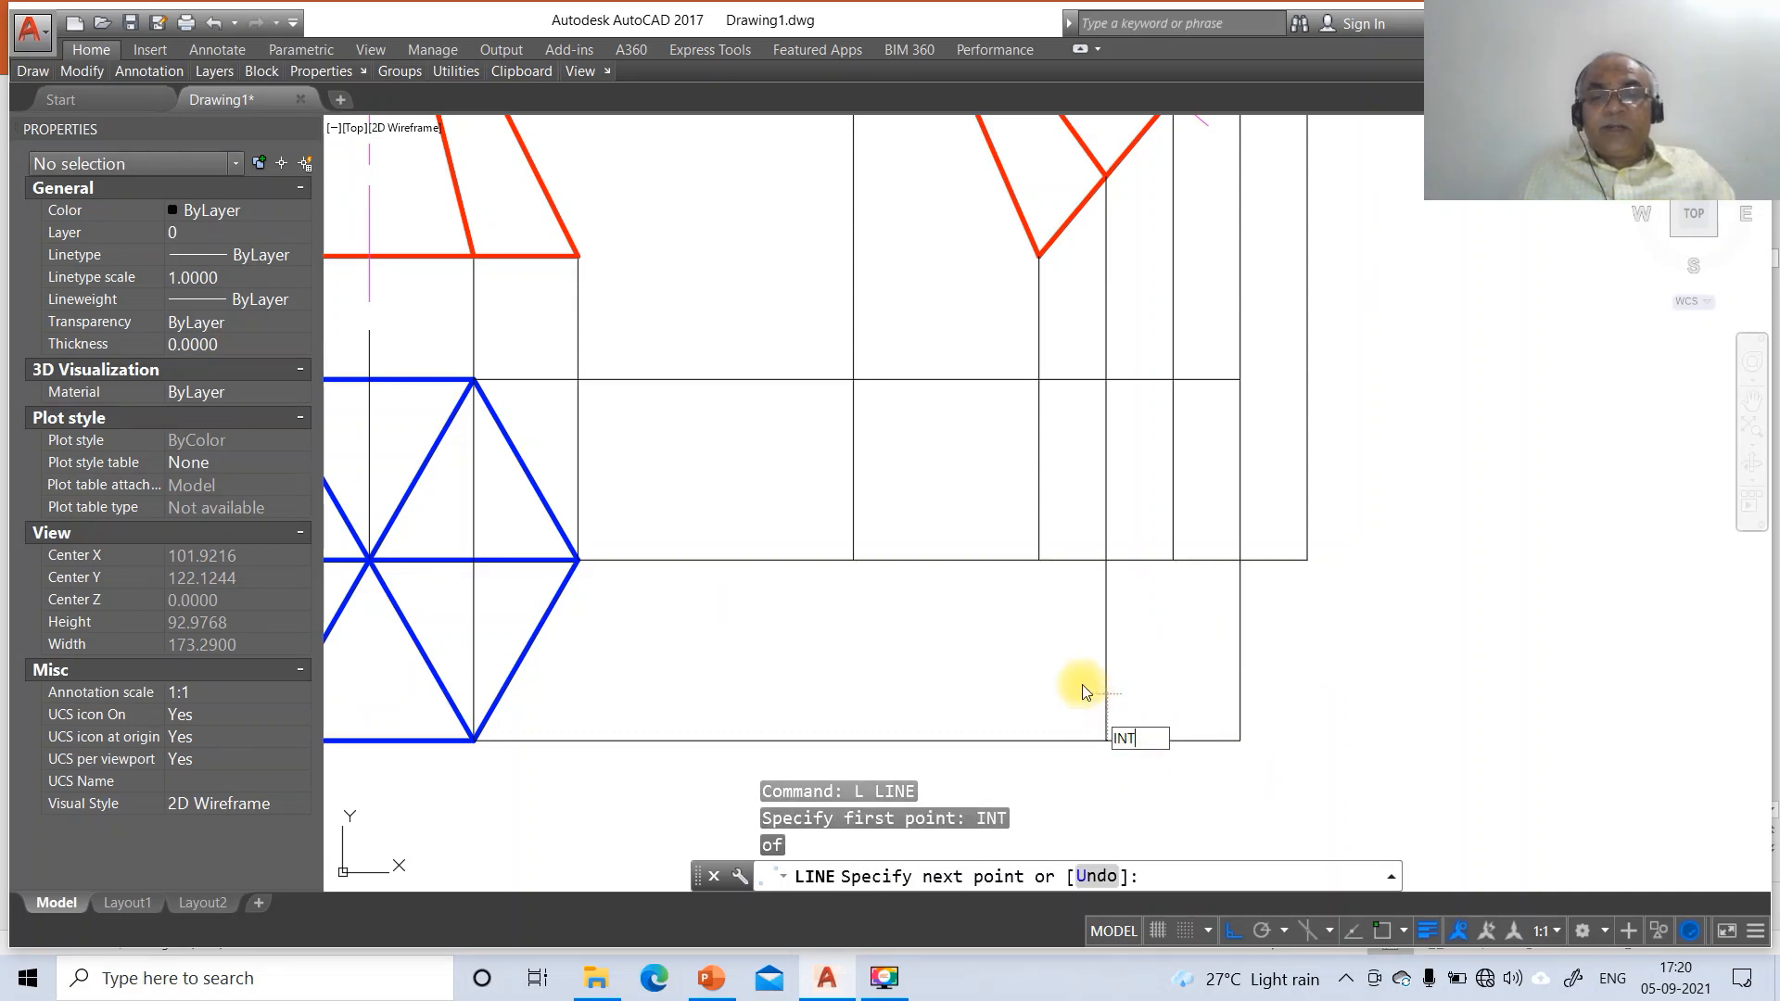
key(Return)
click(1039, 560)
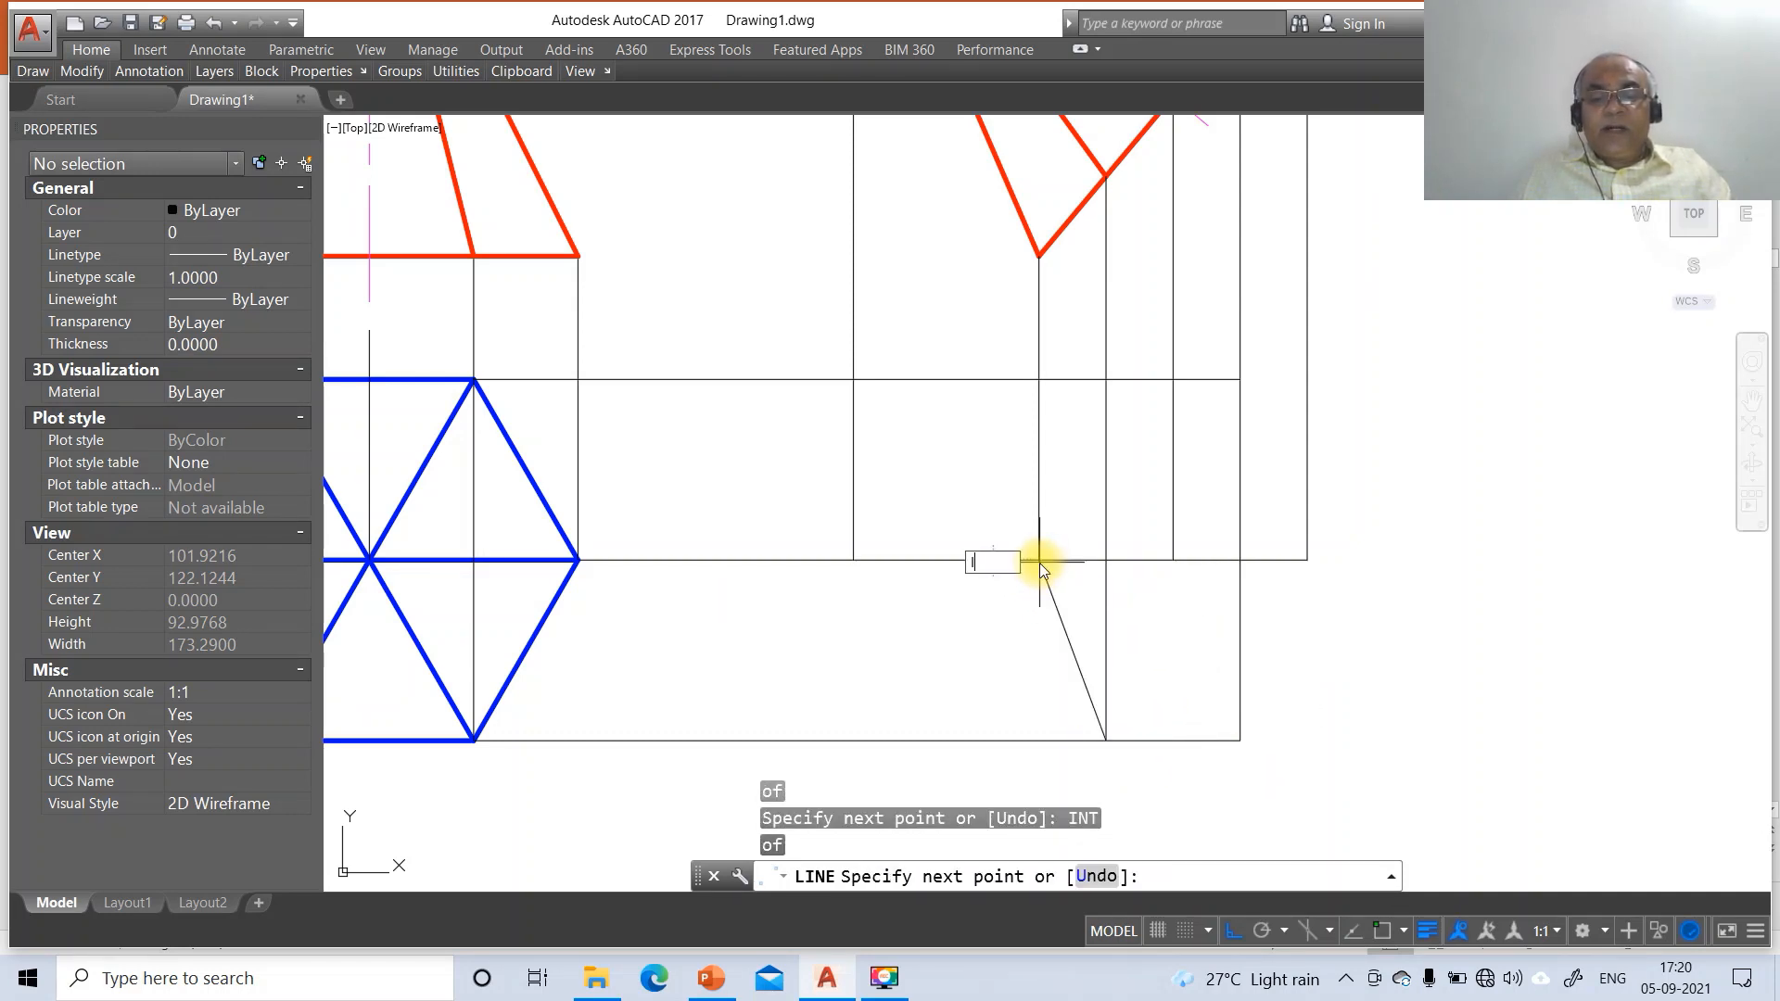
text(INT)
key(Return)
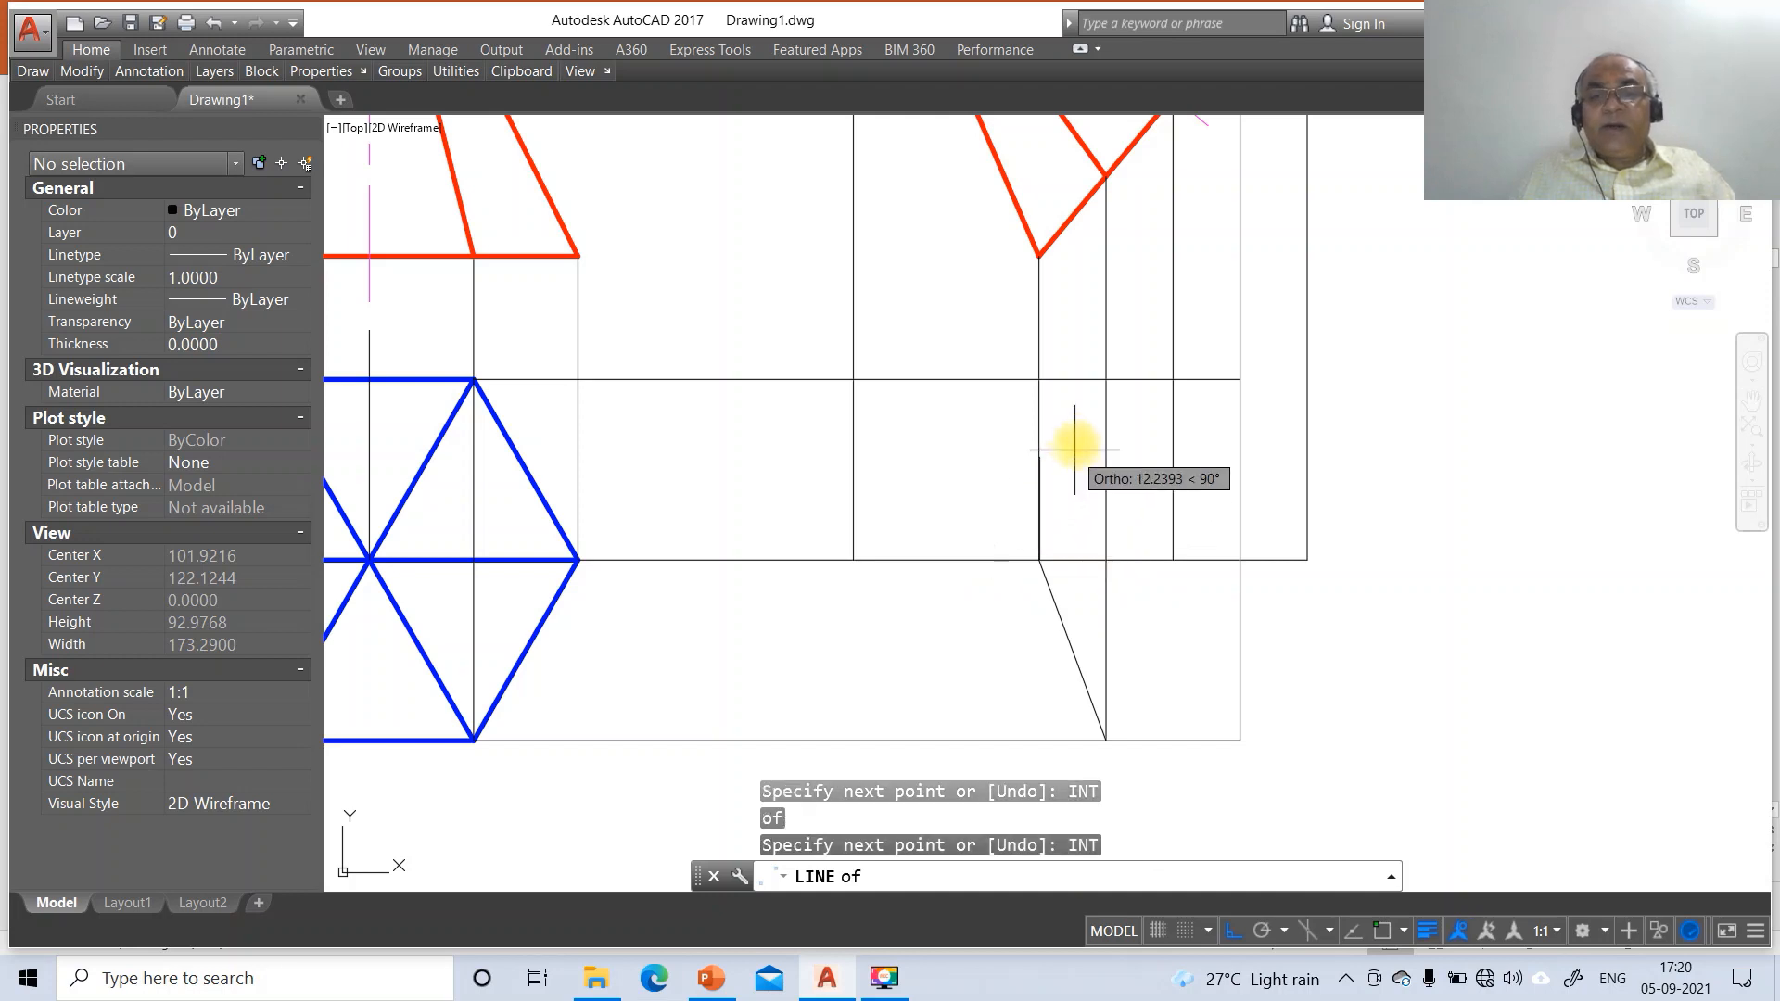
click(1106, 380)
Draw the pyramid's outer slant edges from the upper left base corner to the projected apex and back to the lower left base corner
text(INT)
key(Return)
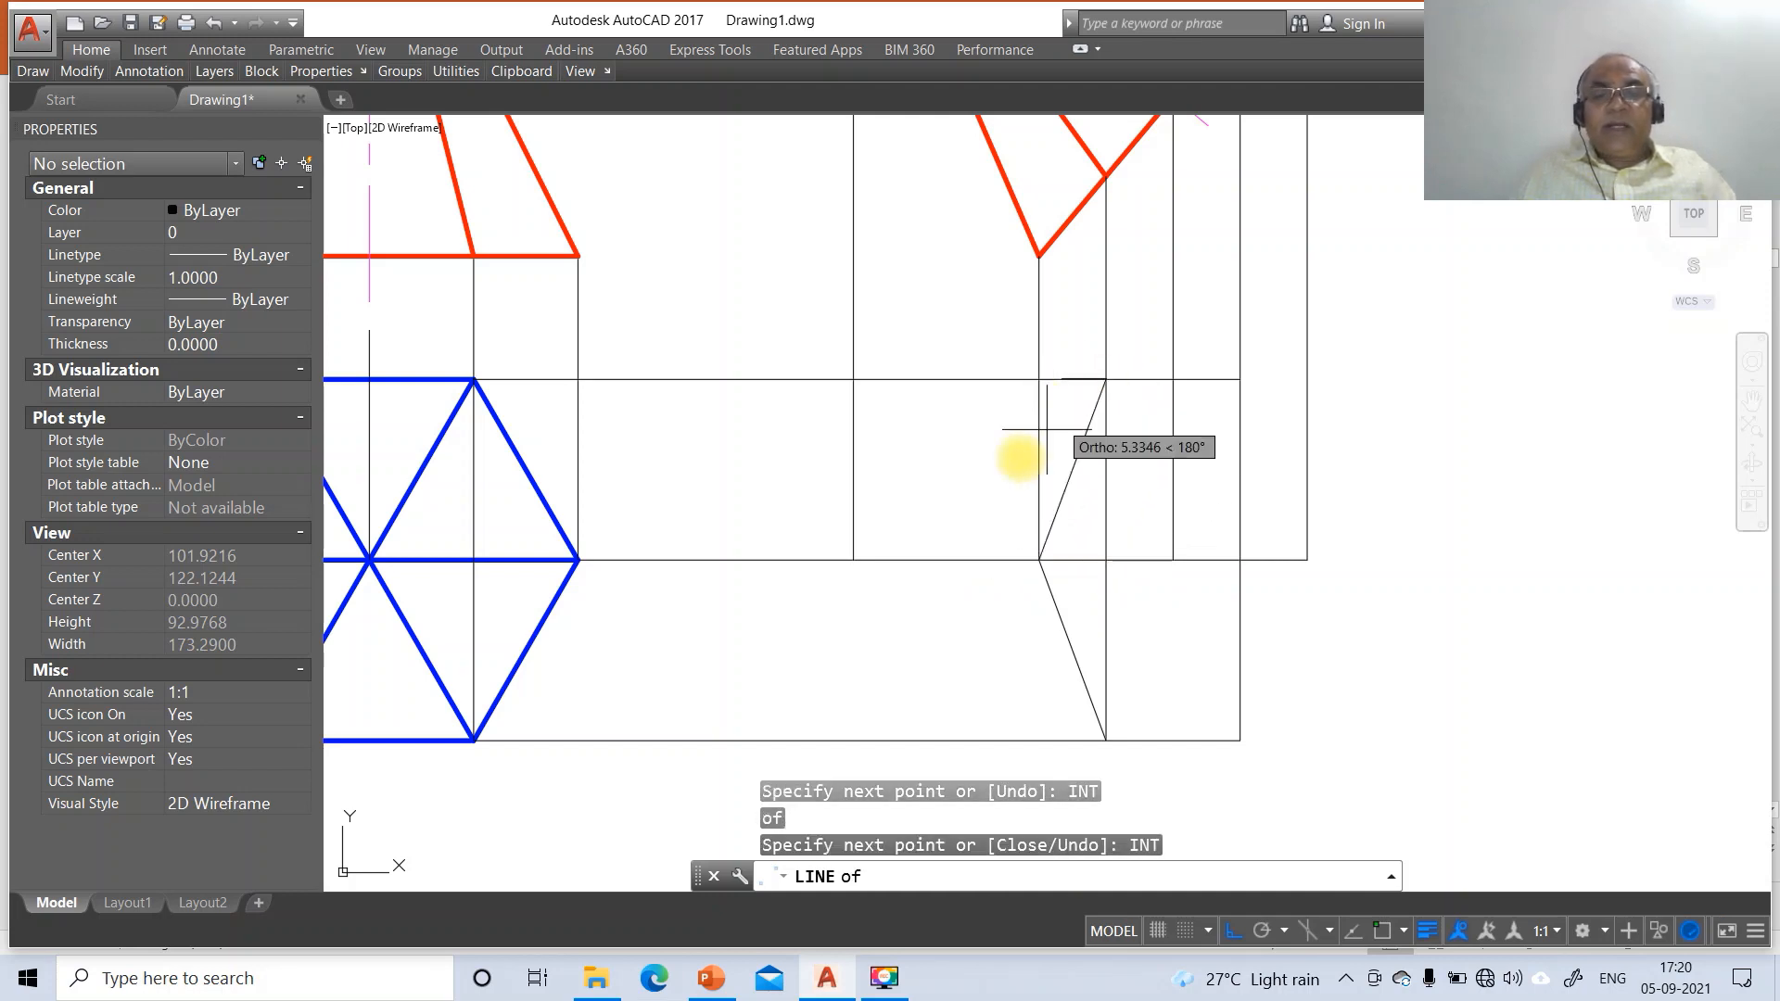
text(INT)
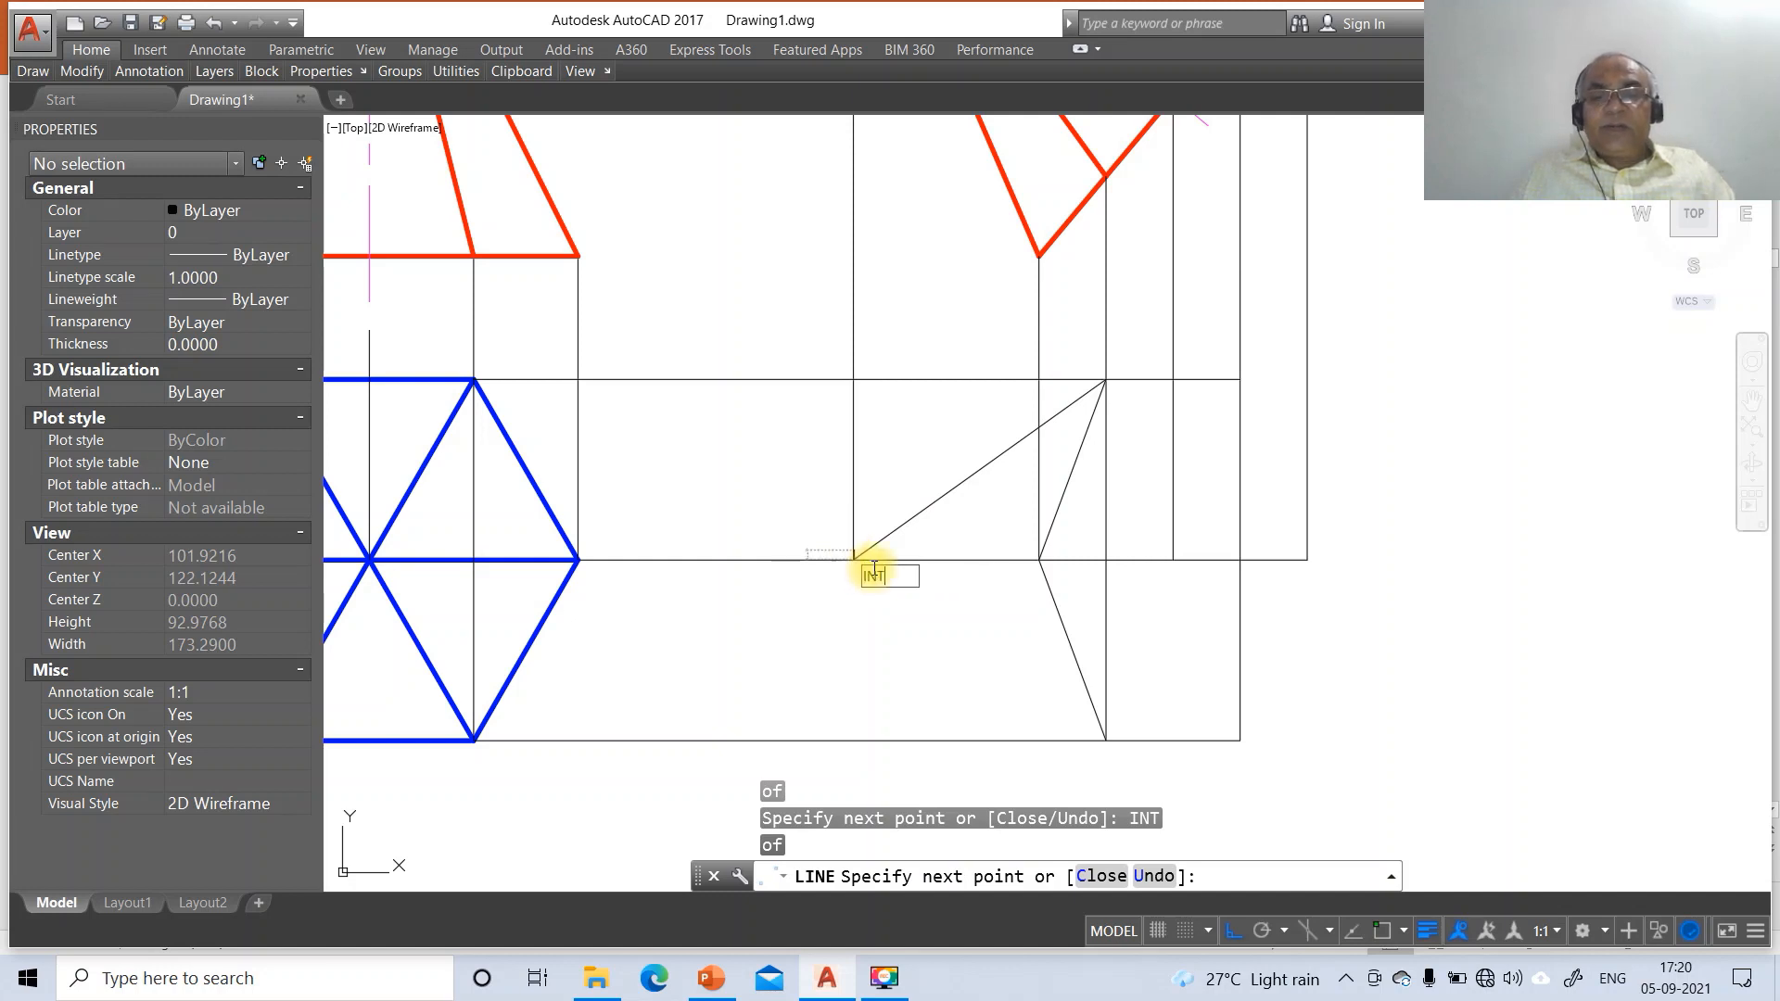
key(Return)
click(1105, 741)
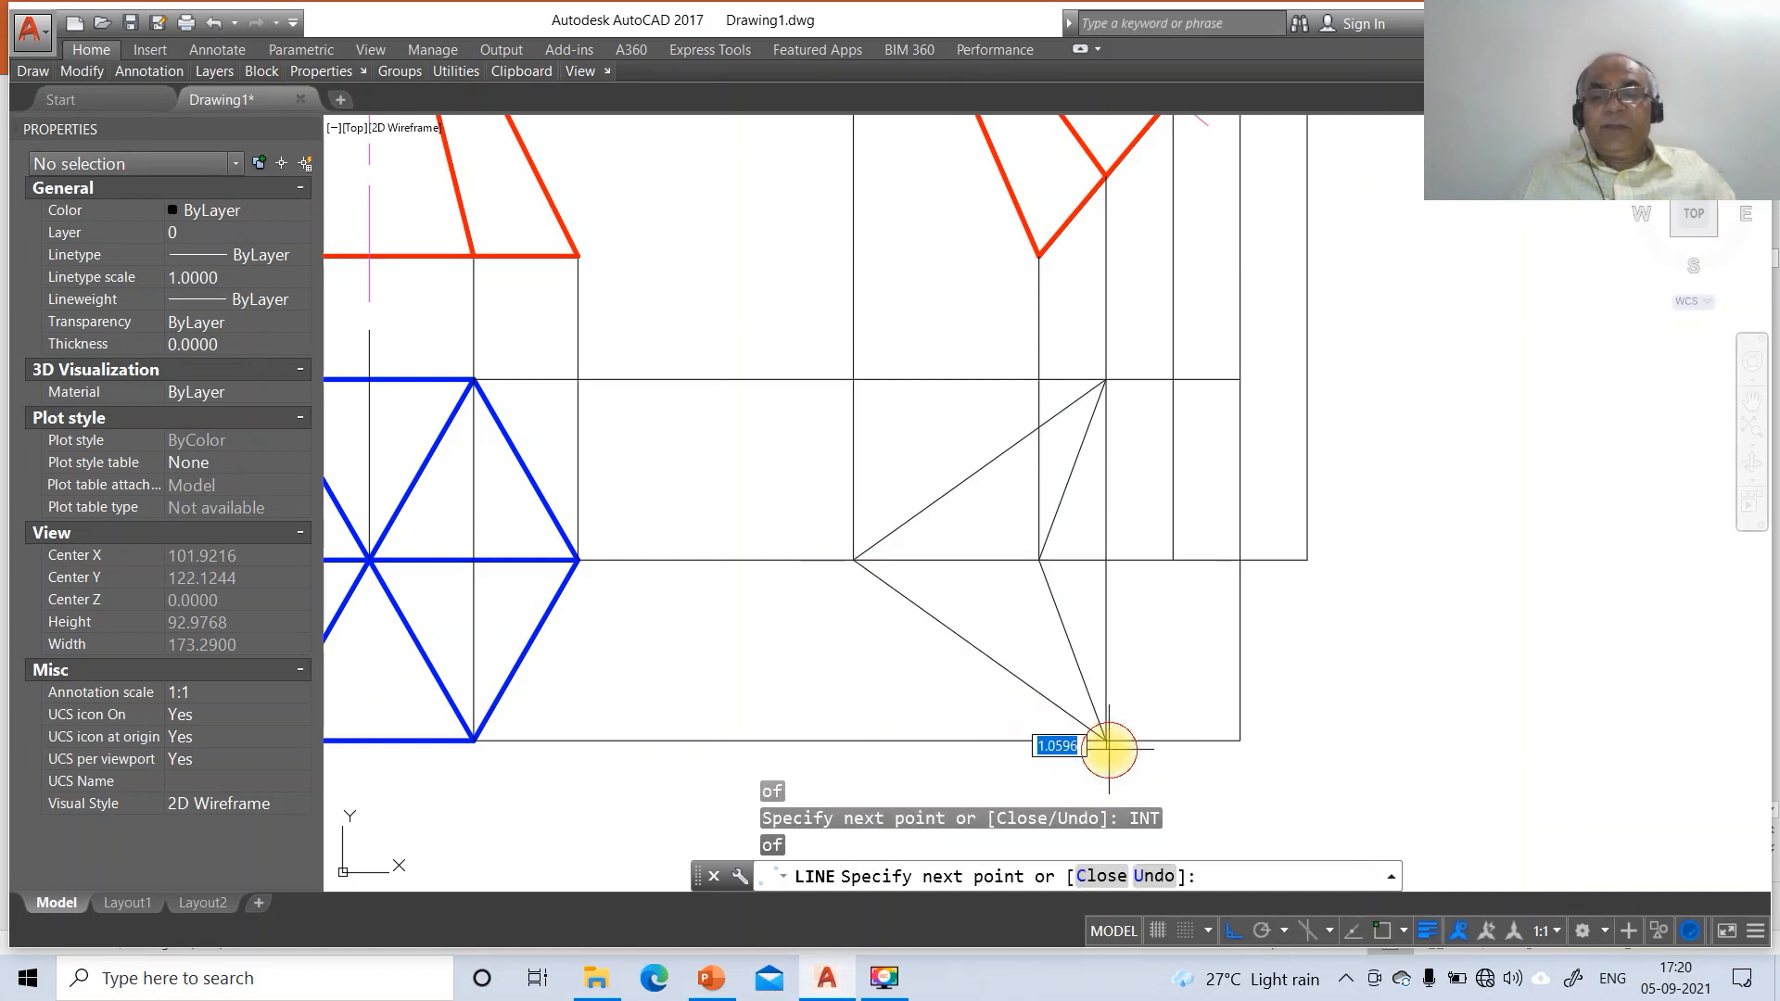
key(Return)
Draw the projected base's two right edges from its lower right corner through the right vertex to the upper right corner
key(Return)
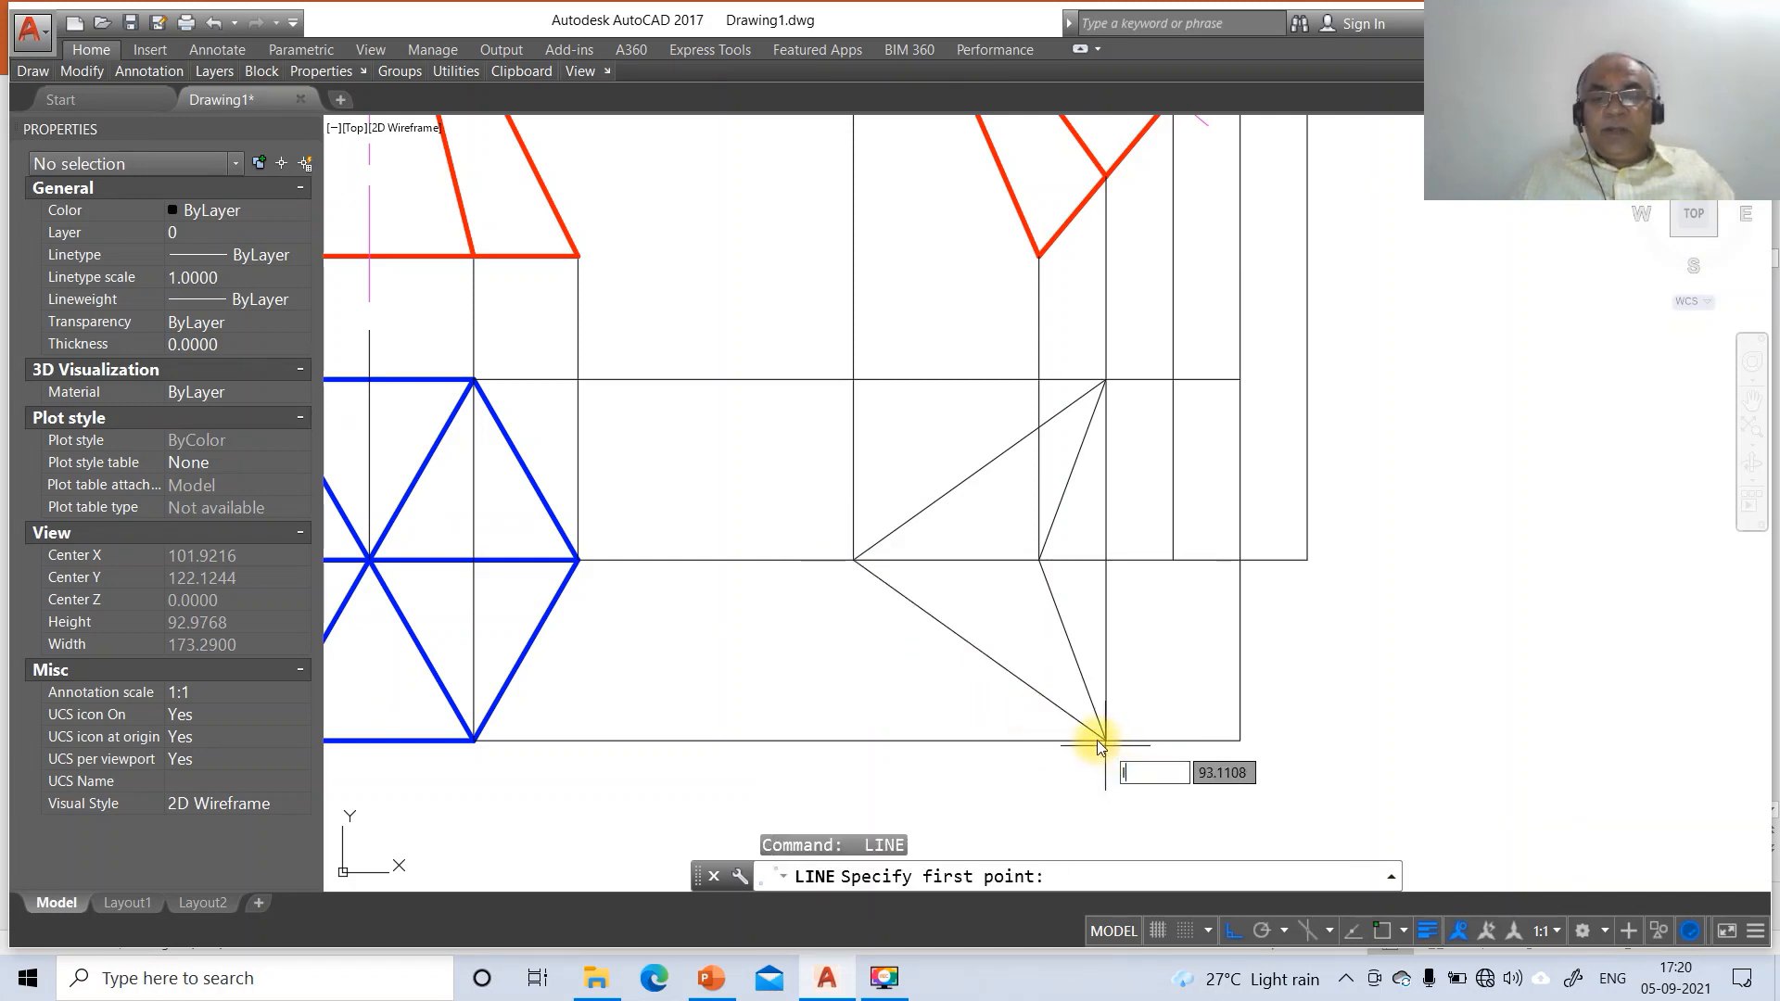
text(INT)
key(Return)
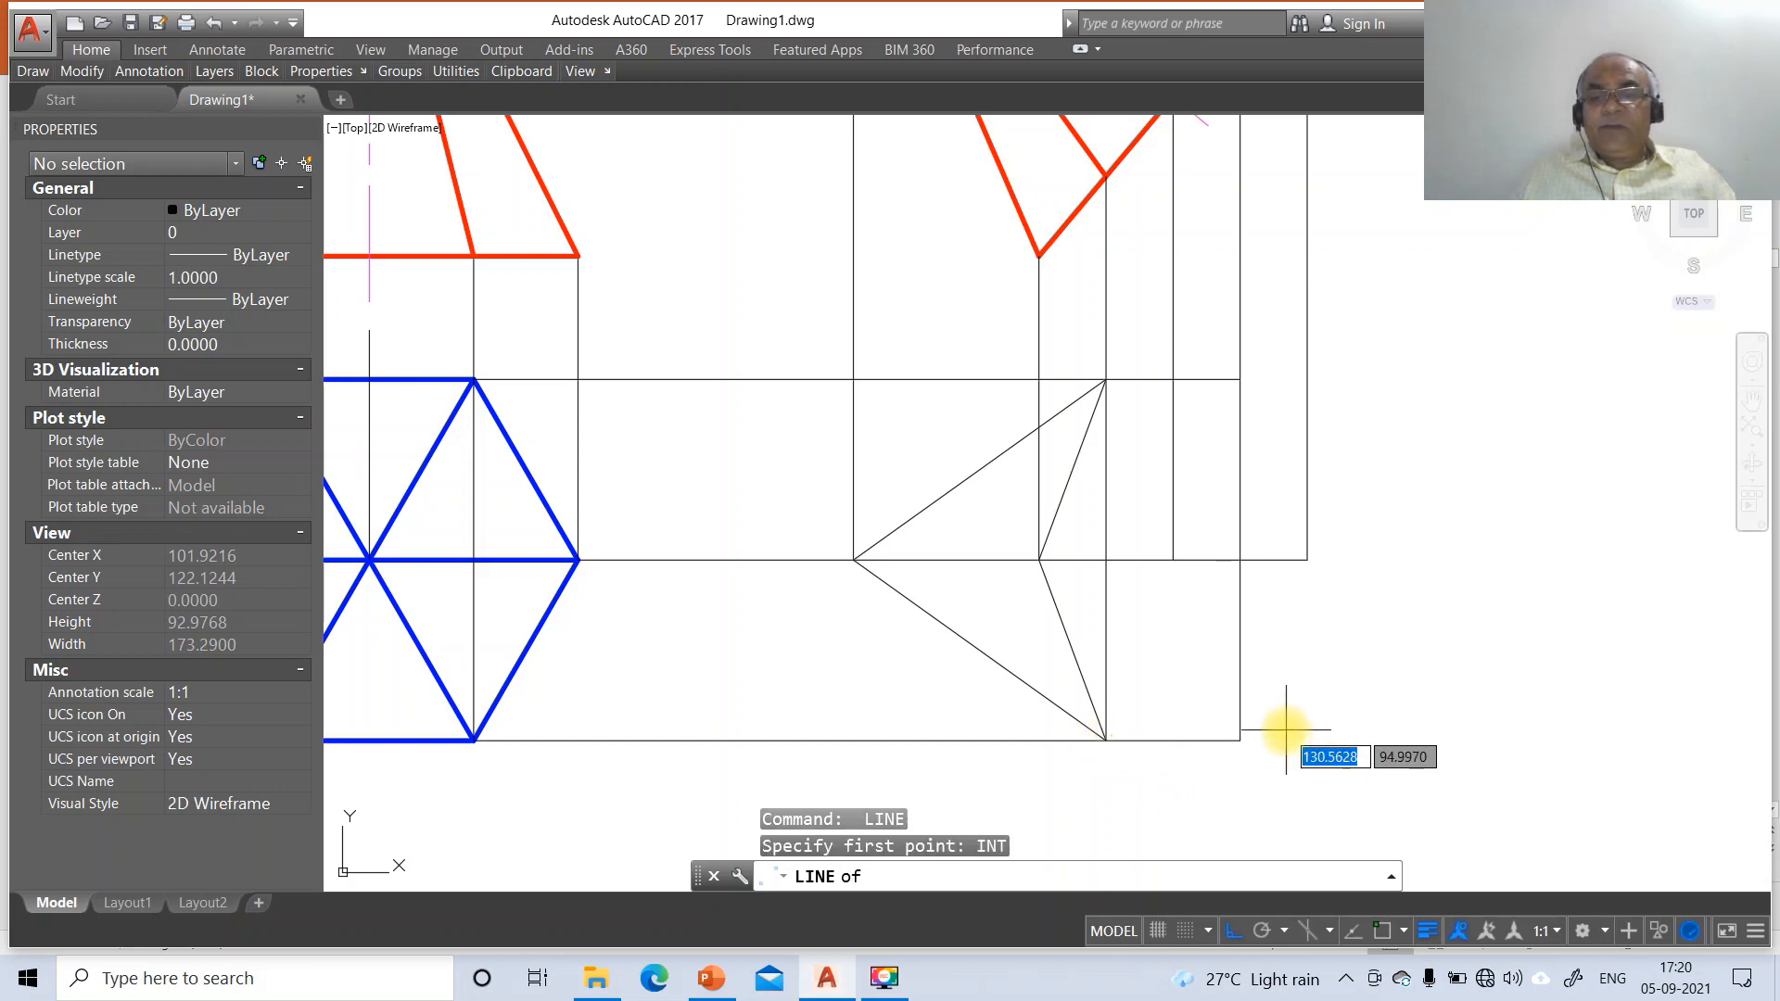
click(1248, 743)
text(INT)
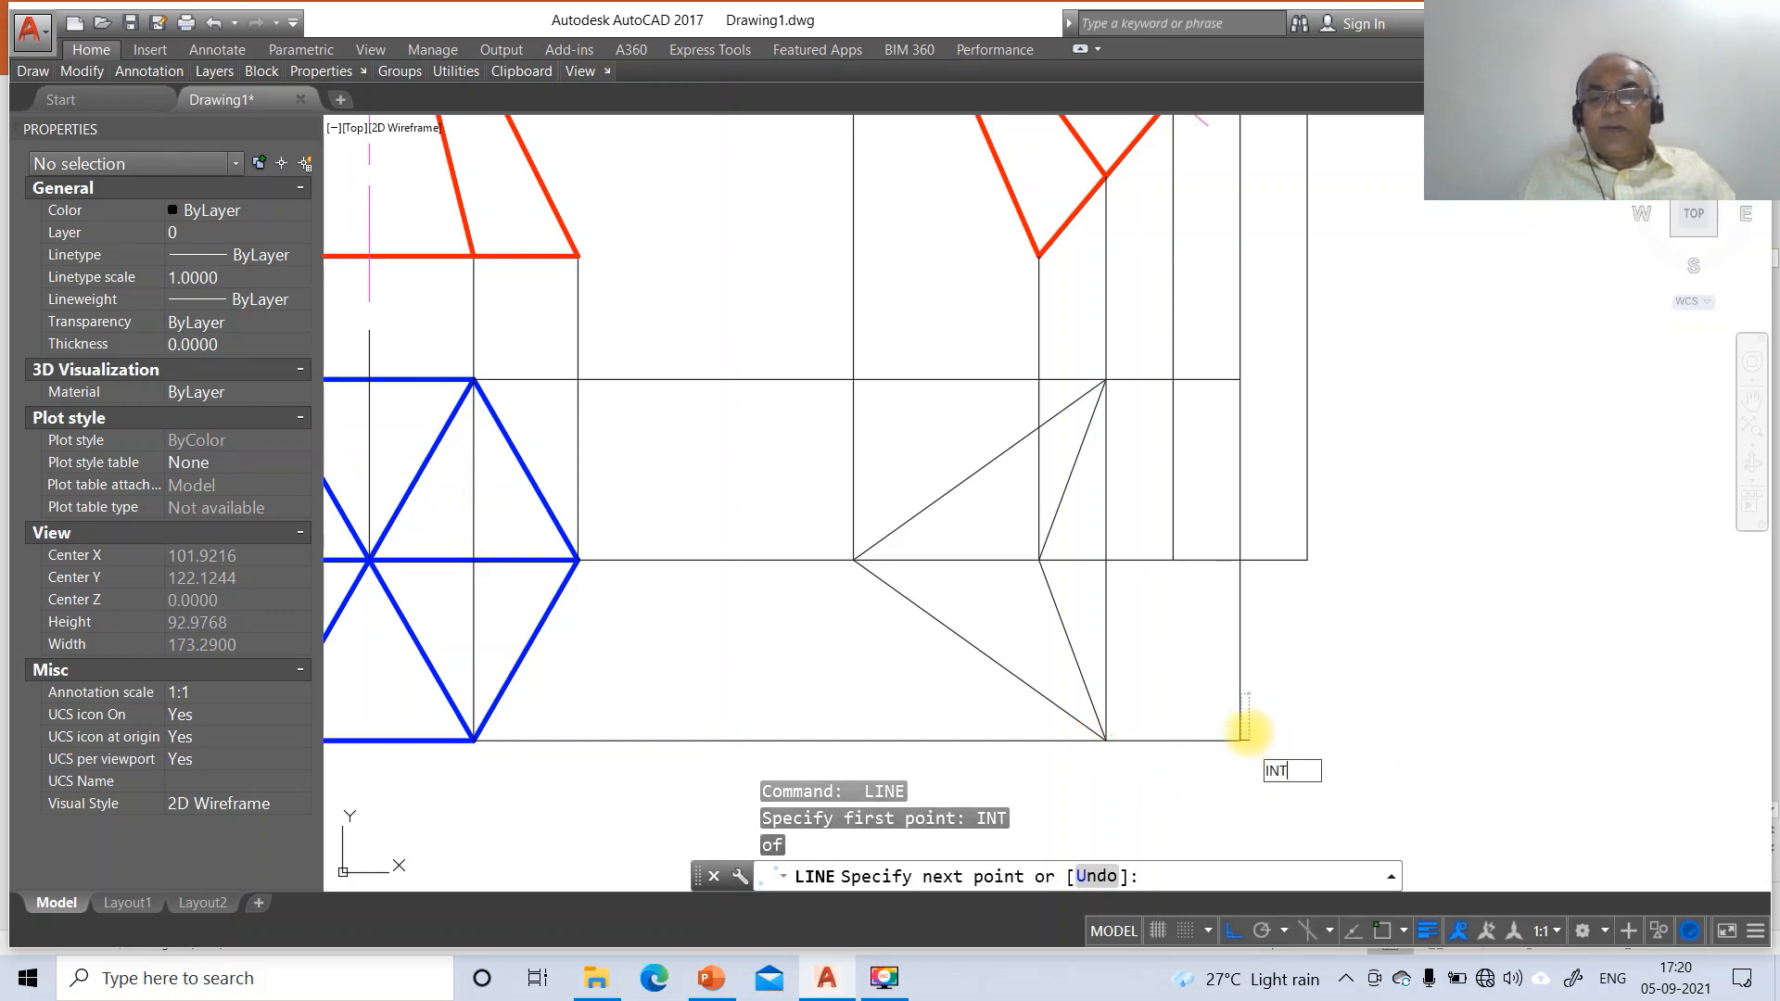
key(Return)
click(1304, 558)
text(IN)
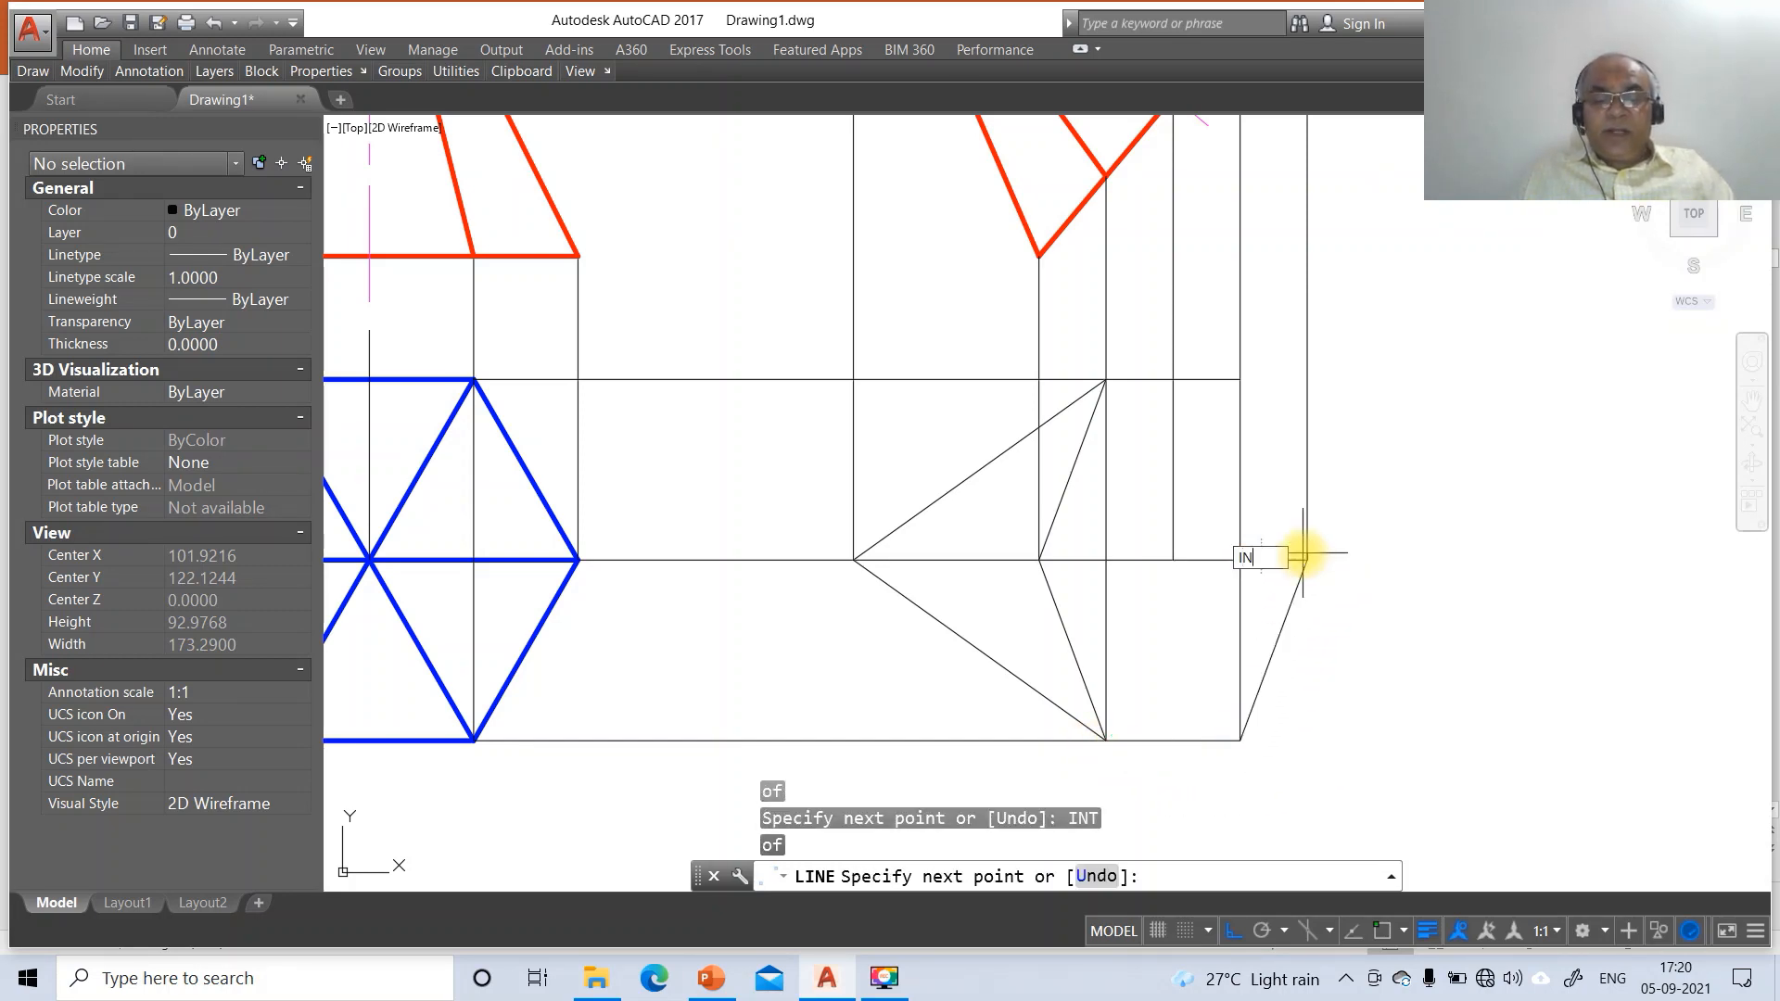
text(T)
key(Return)
click(1241, 378)
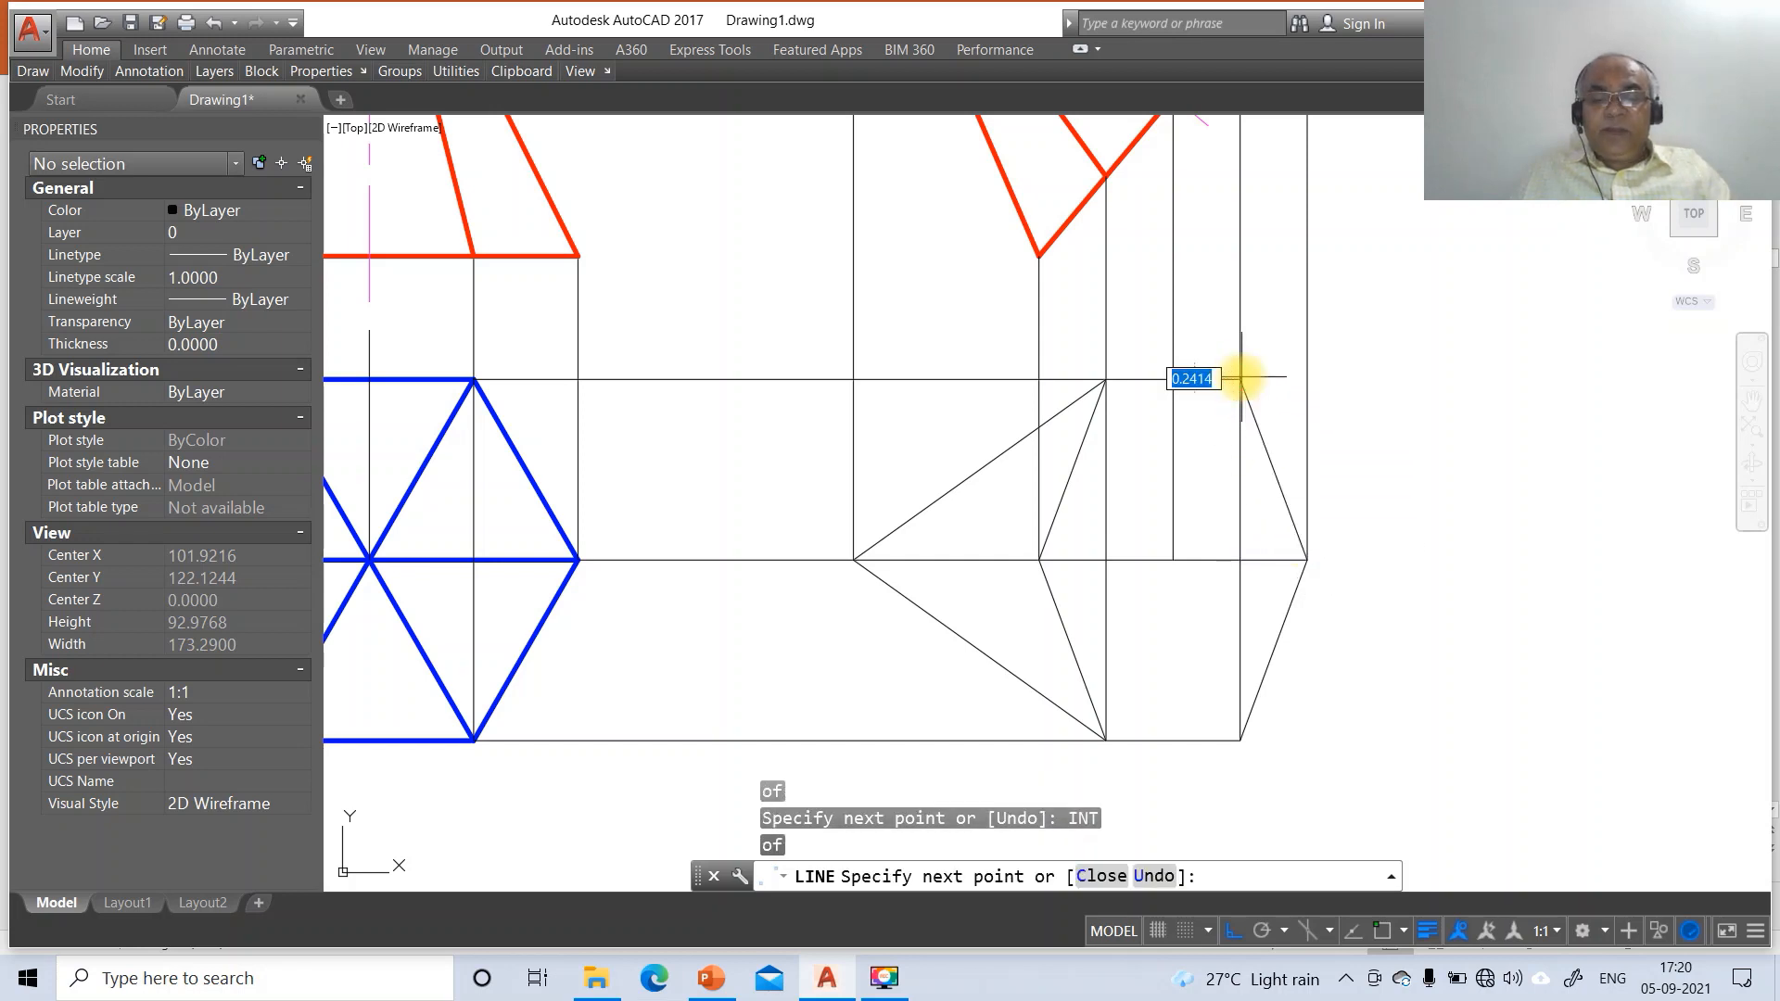
Draw the slant edges from the upper right base corner to the projected apex and back to the lower right base corner
text(INT)
key(Return)
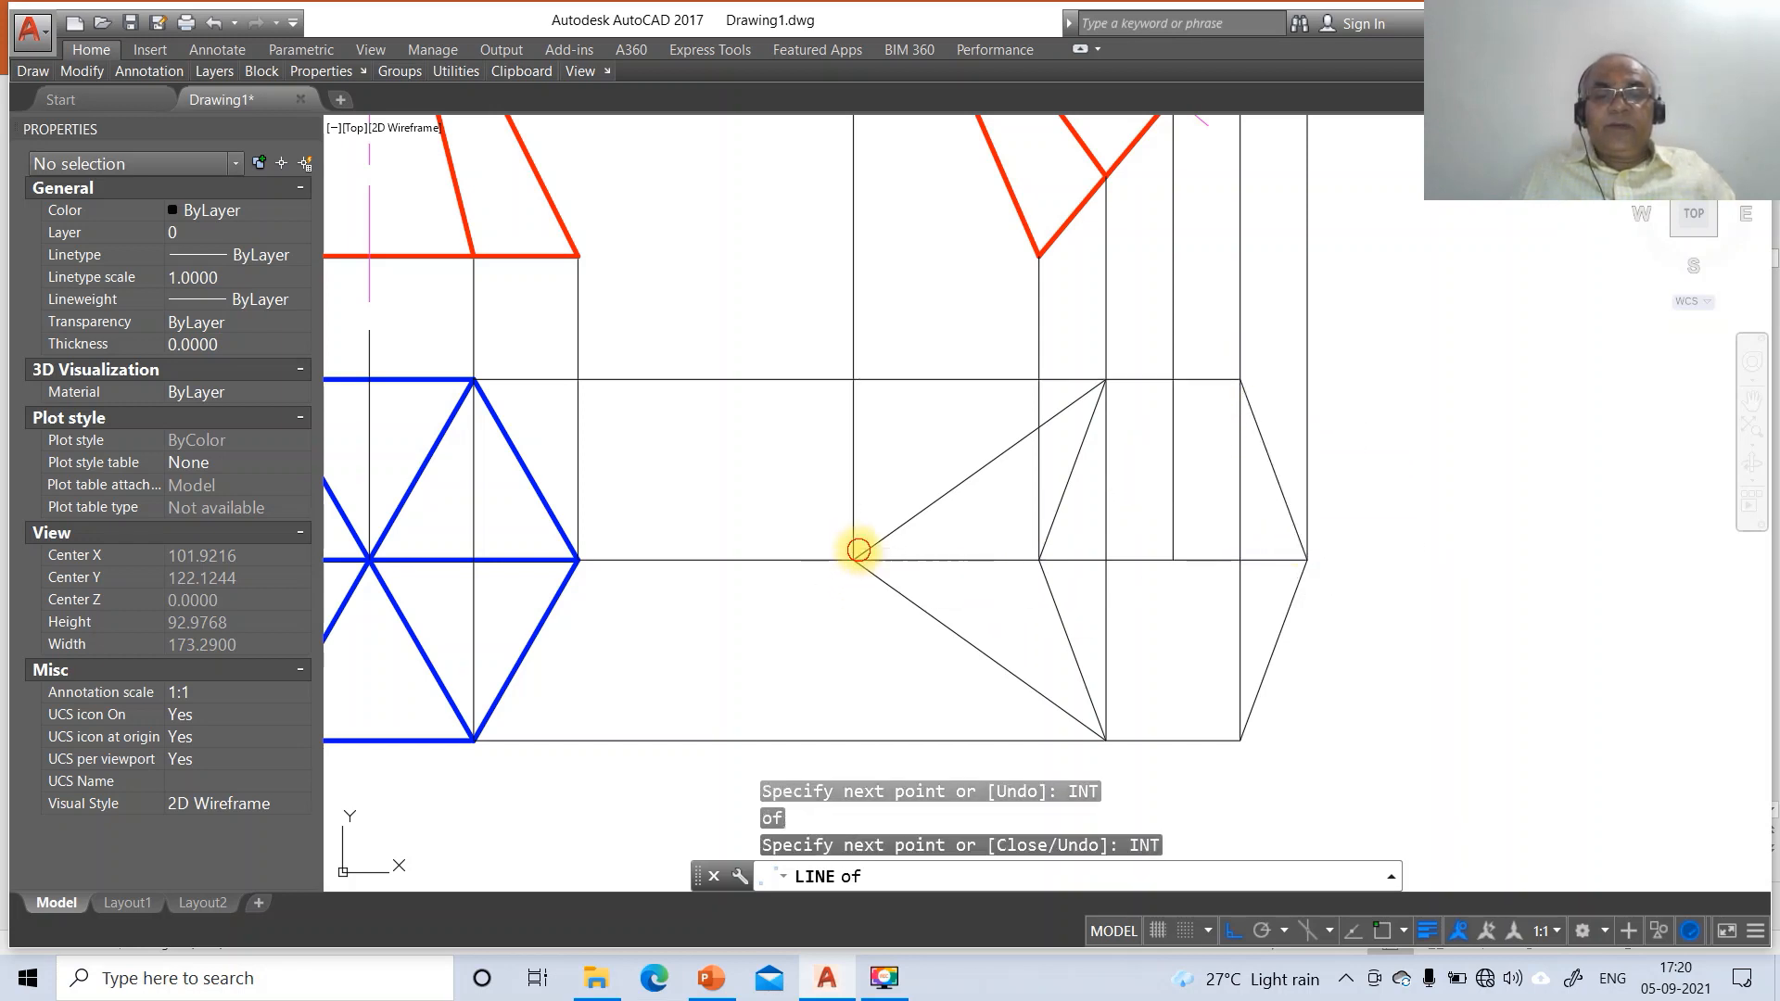
click(856, 556)
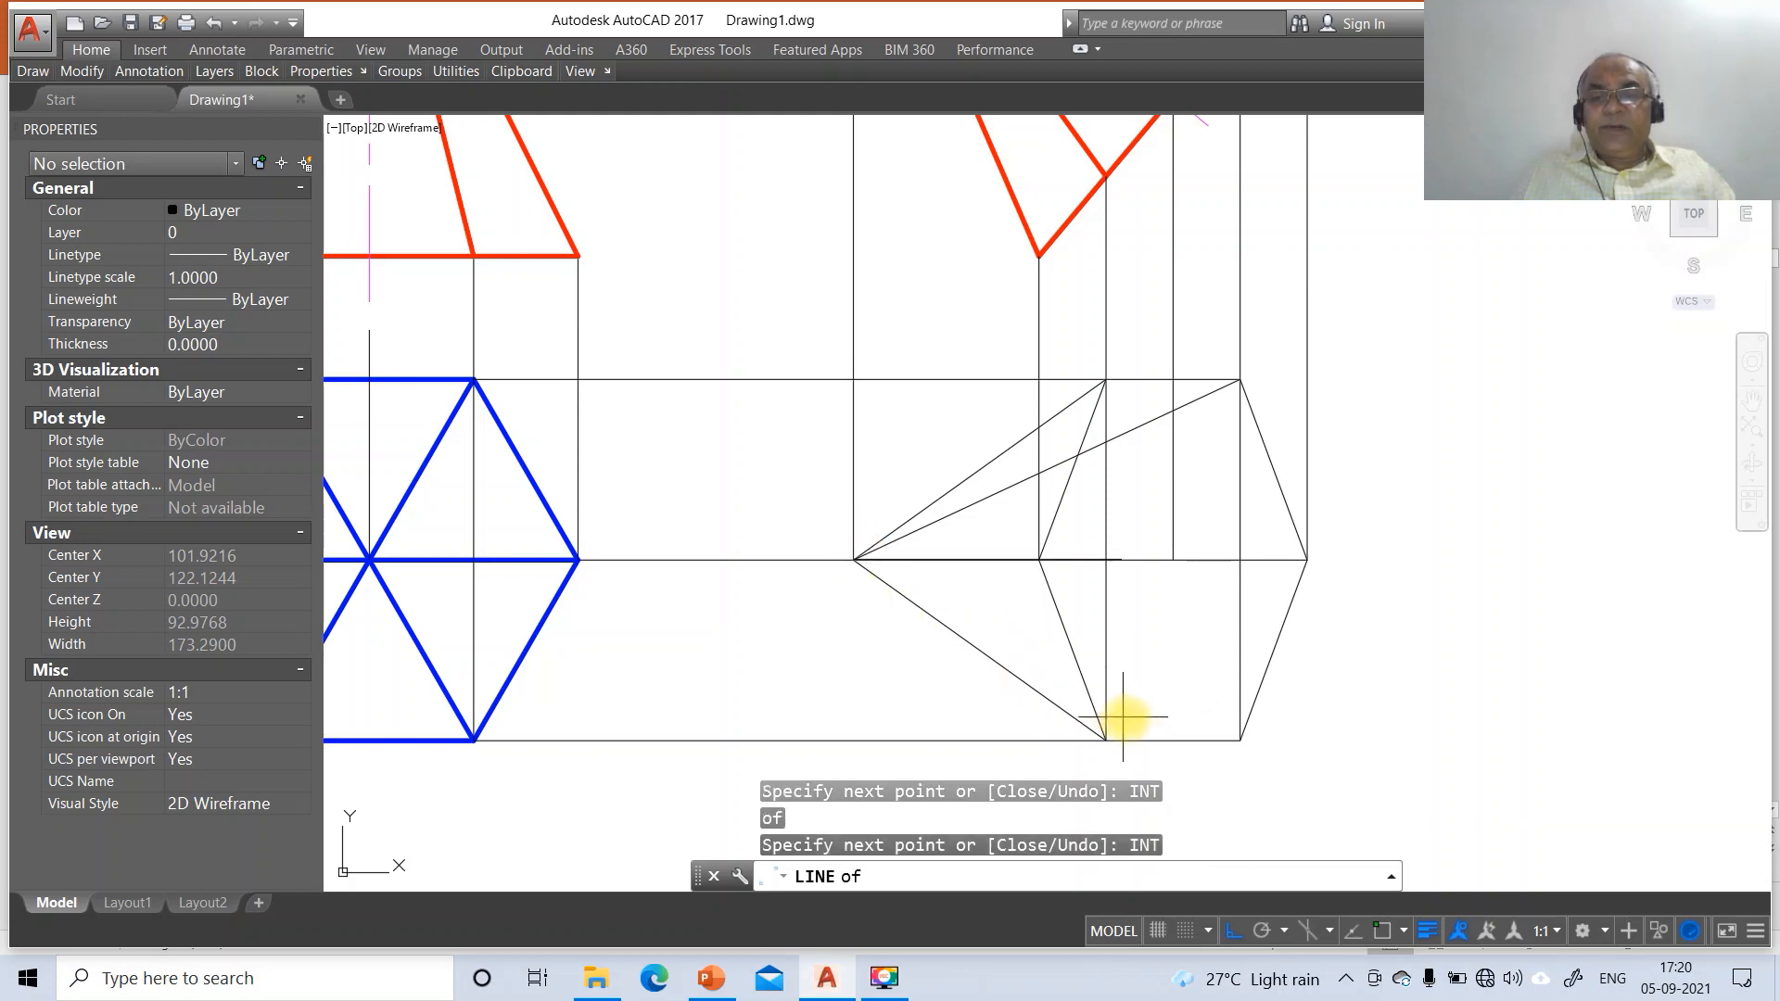
click(1240, 740)
key(Return)
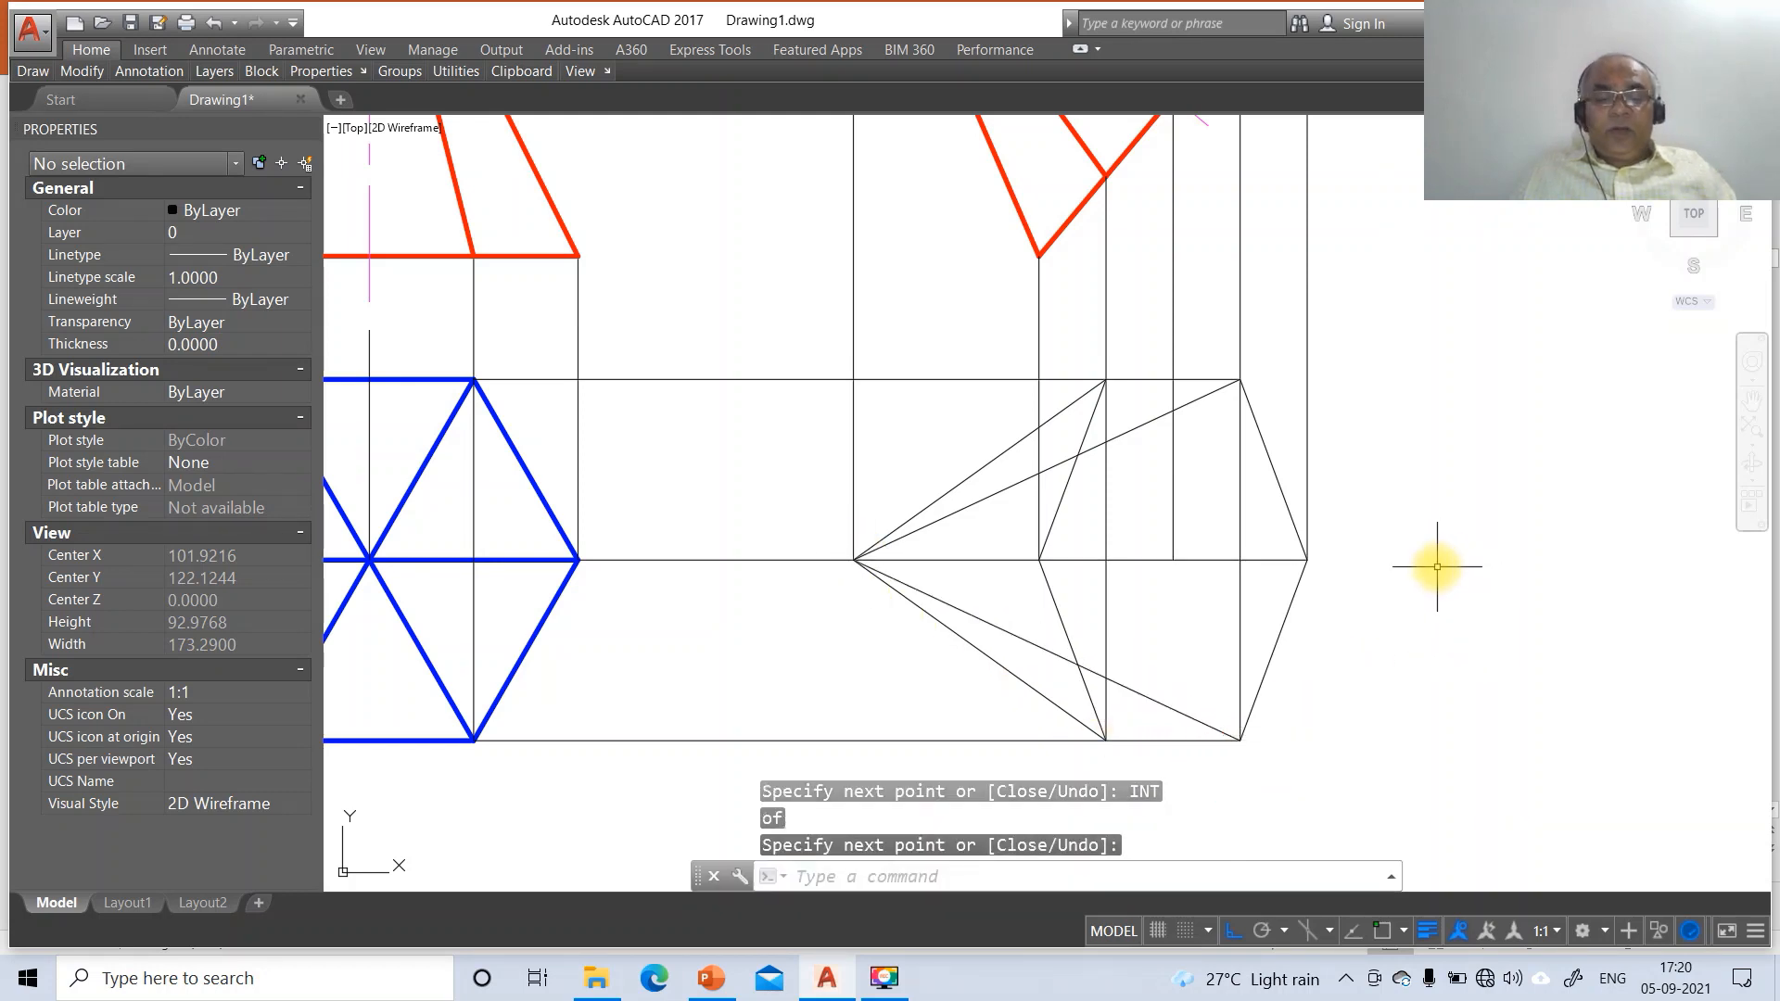
Break the upper horizontal projector at its intersection with the projected base's upper left corner, without leaving a gap
text(BR)
key(Return)
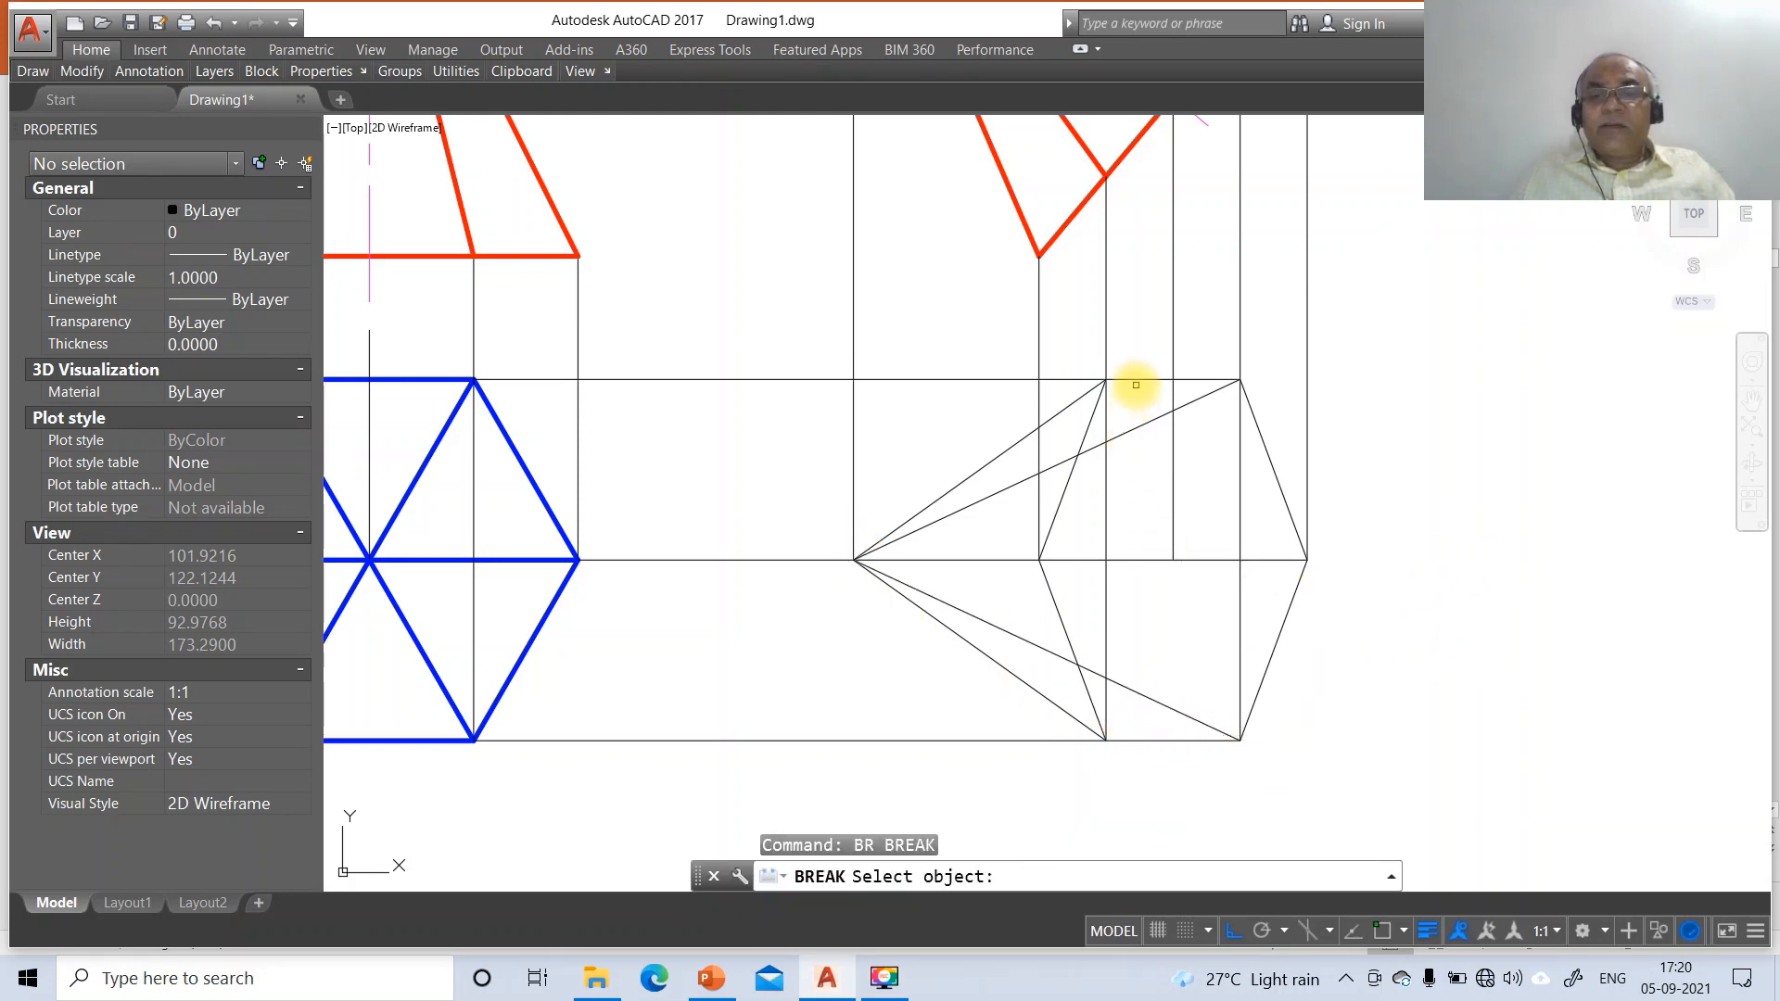
click(1134, 380)
text(F)
key(Return)
text(INT)
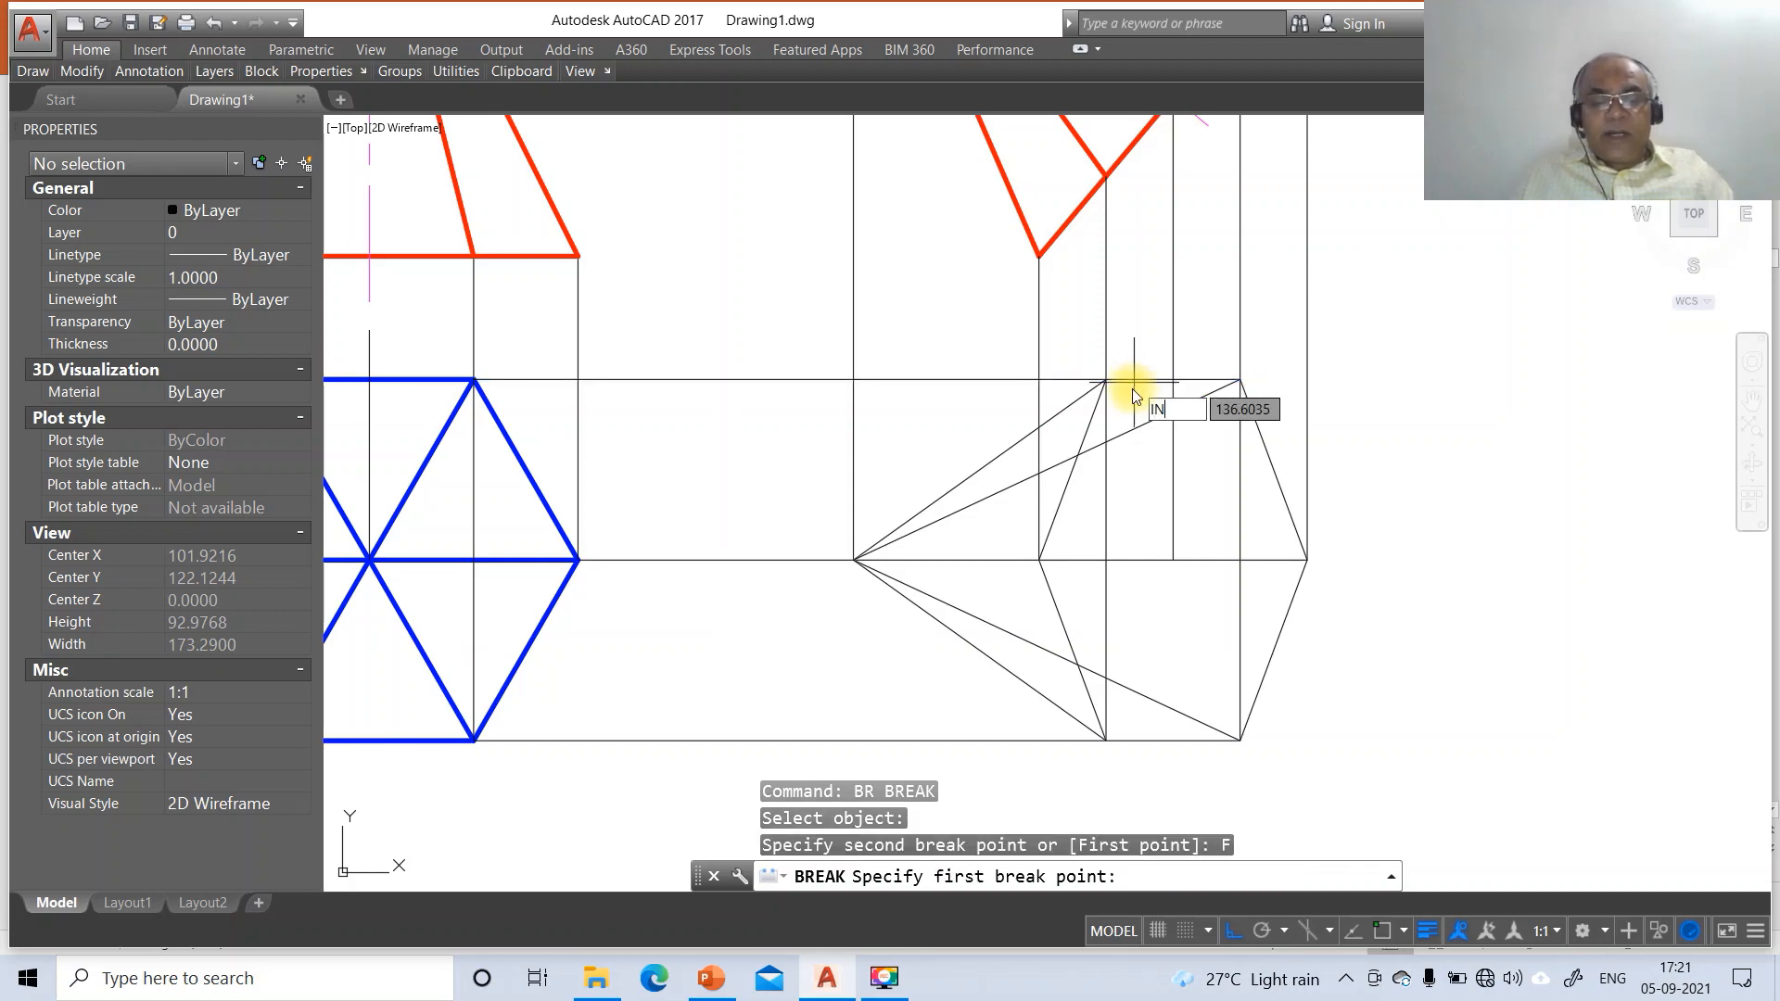
key(Return)
click(1109, 383)
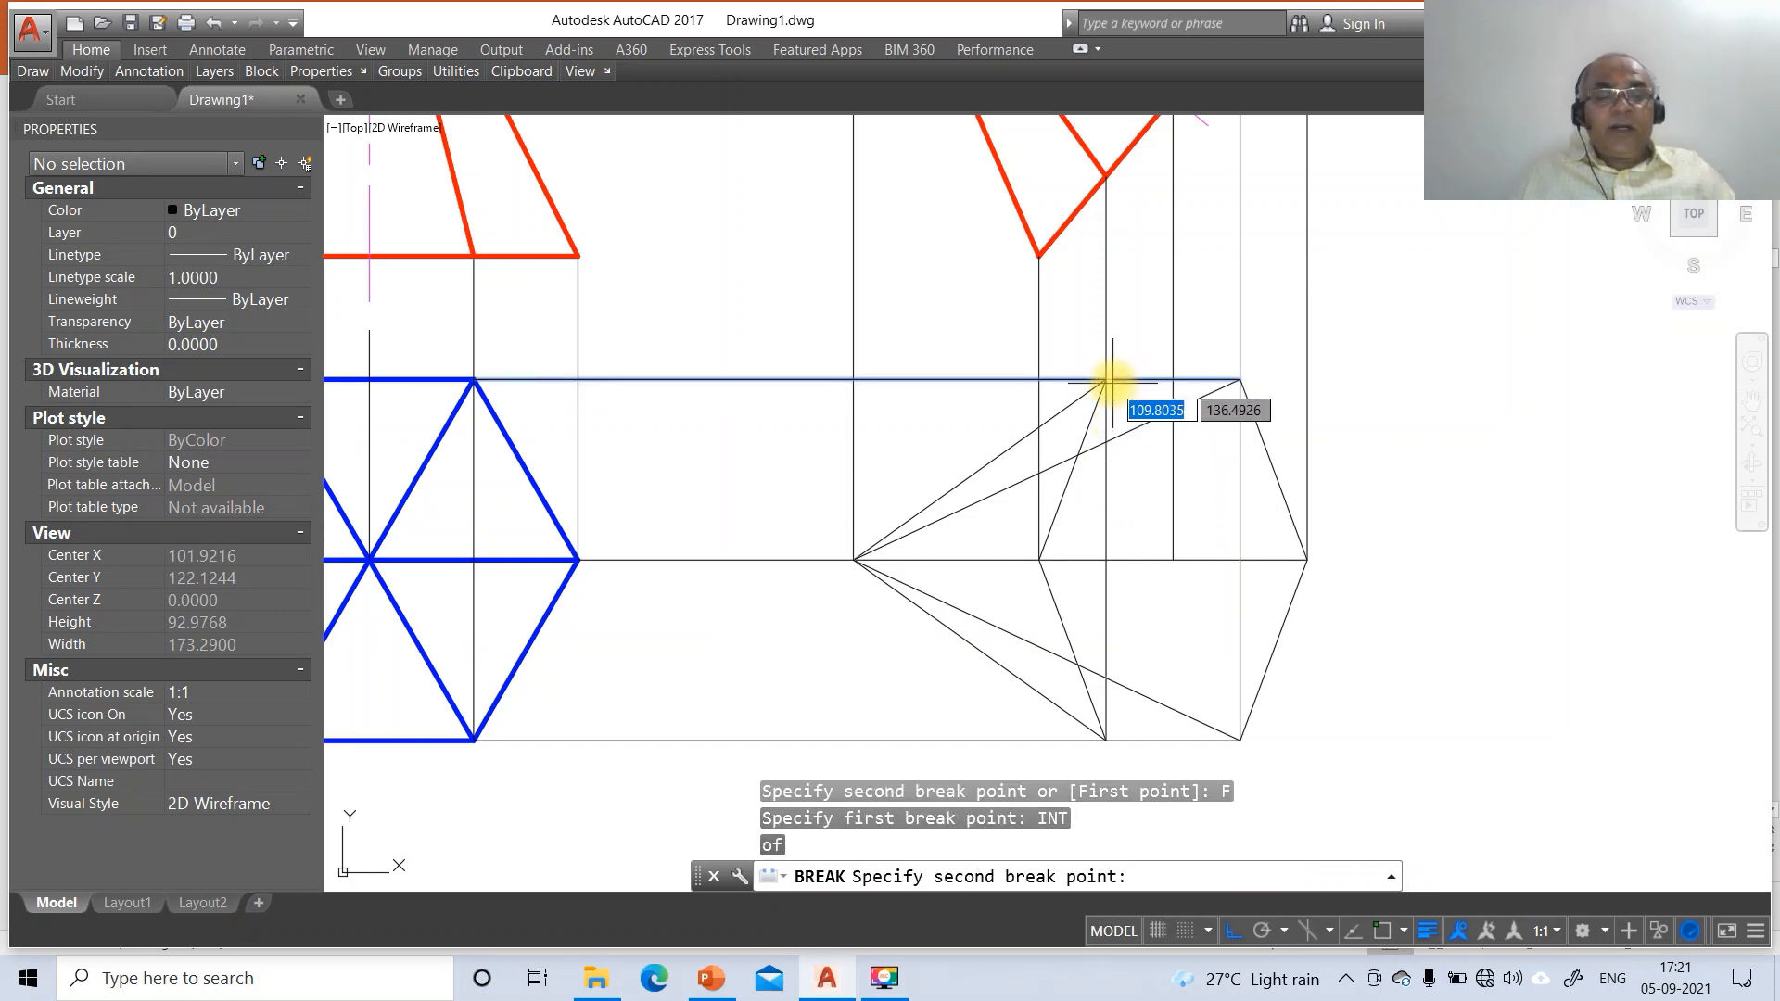
text(@)
key(Return)
Break the middle horizontal projector at the projected base's right vertex, using the same point for both break points
key(Return)
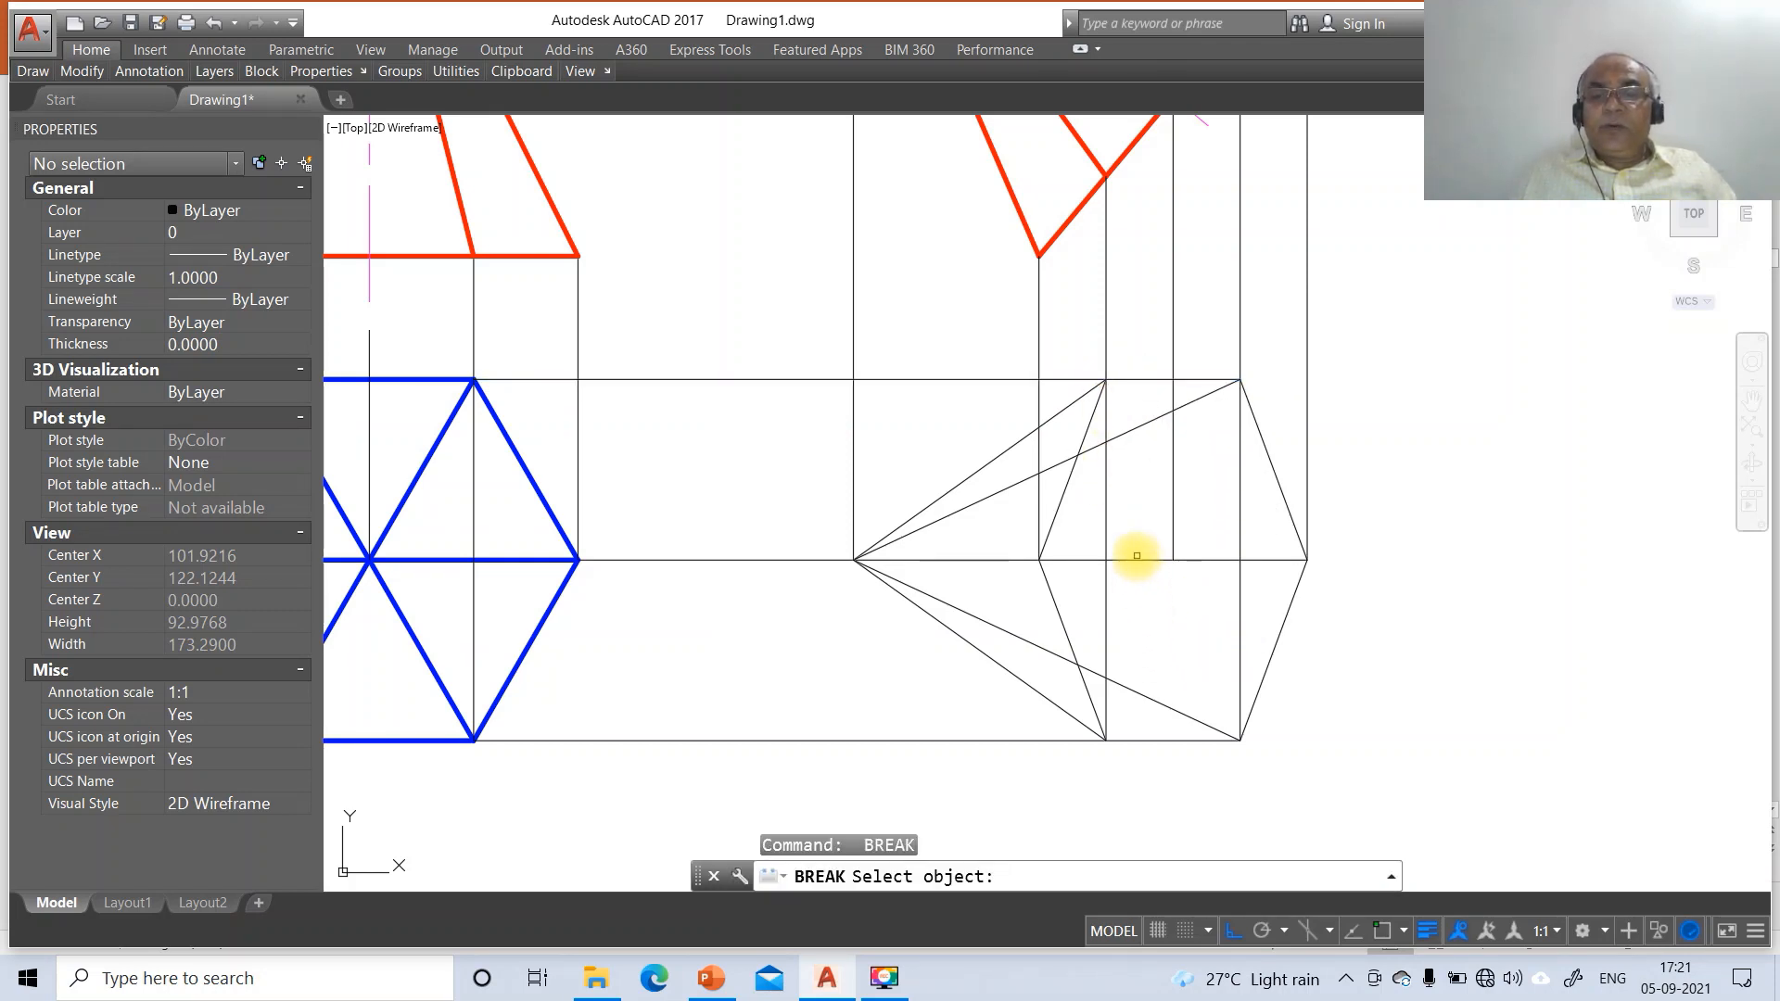
click(1135, 556)
text(F)
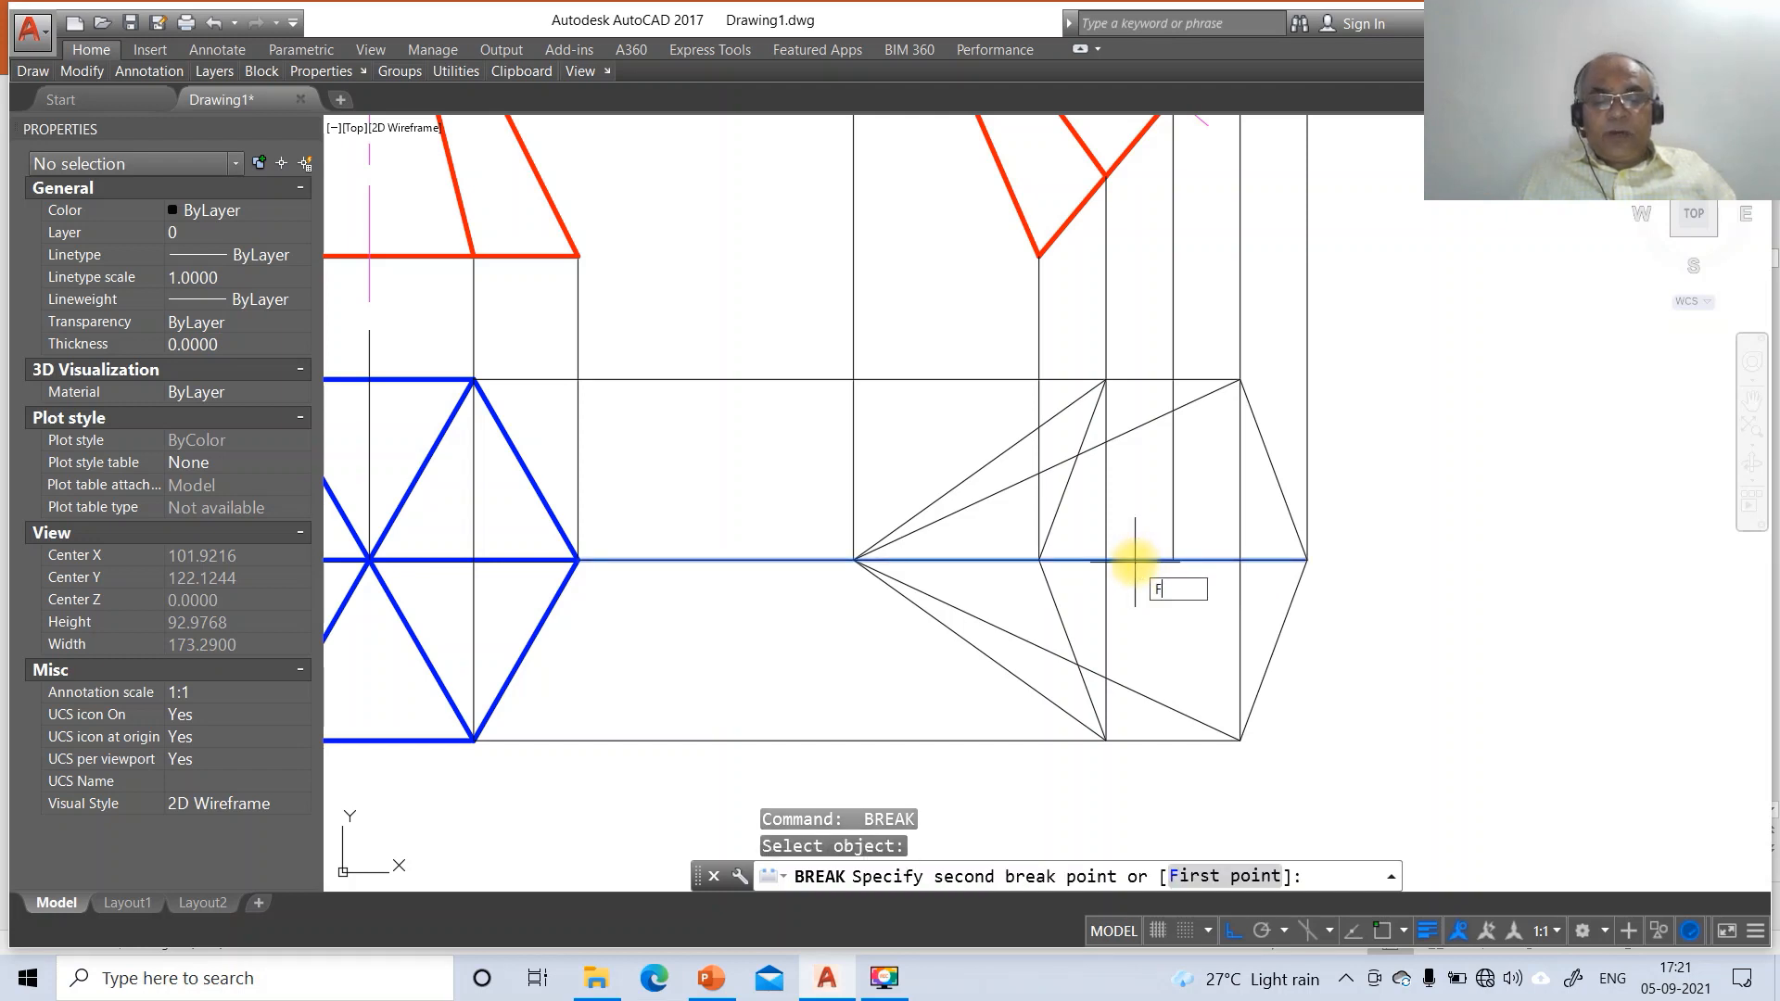
key(Return)
text(INT)
key(Return)
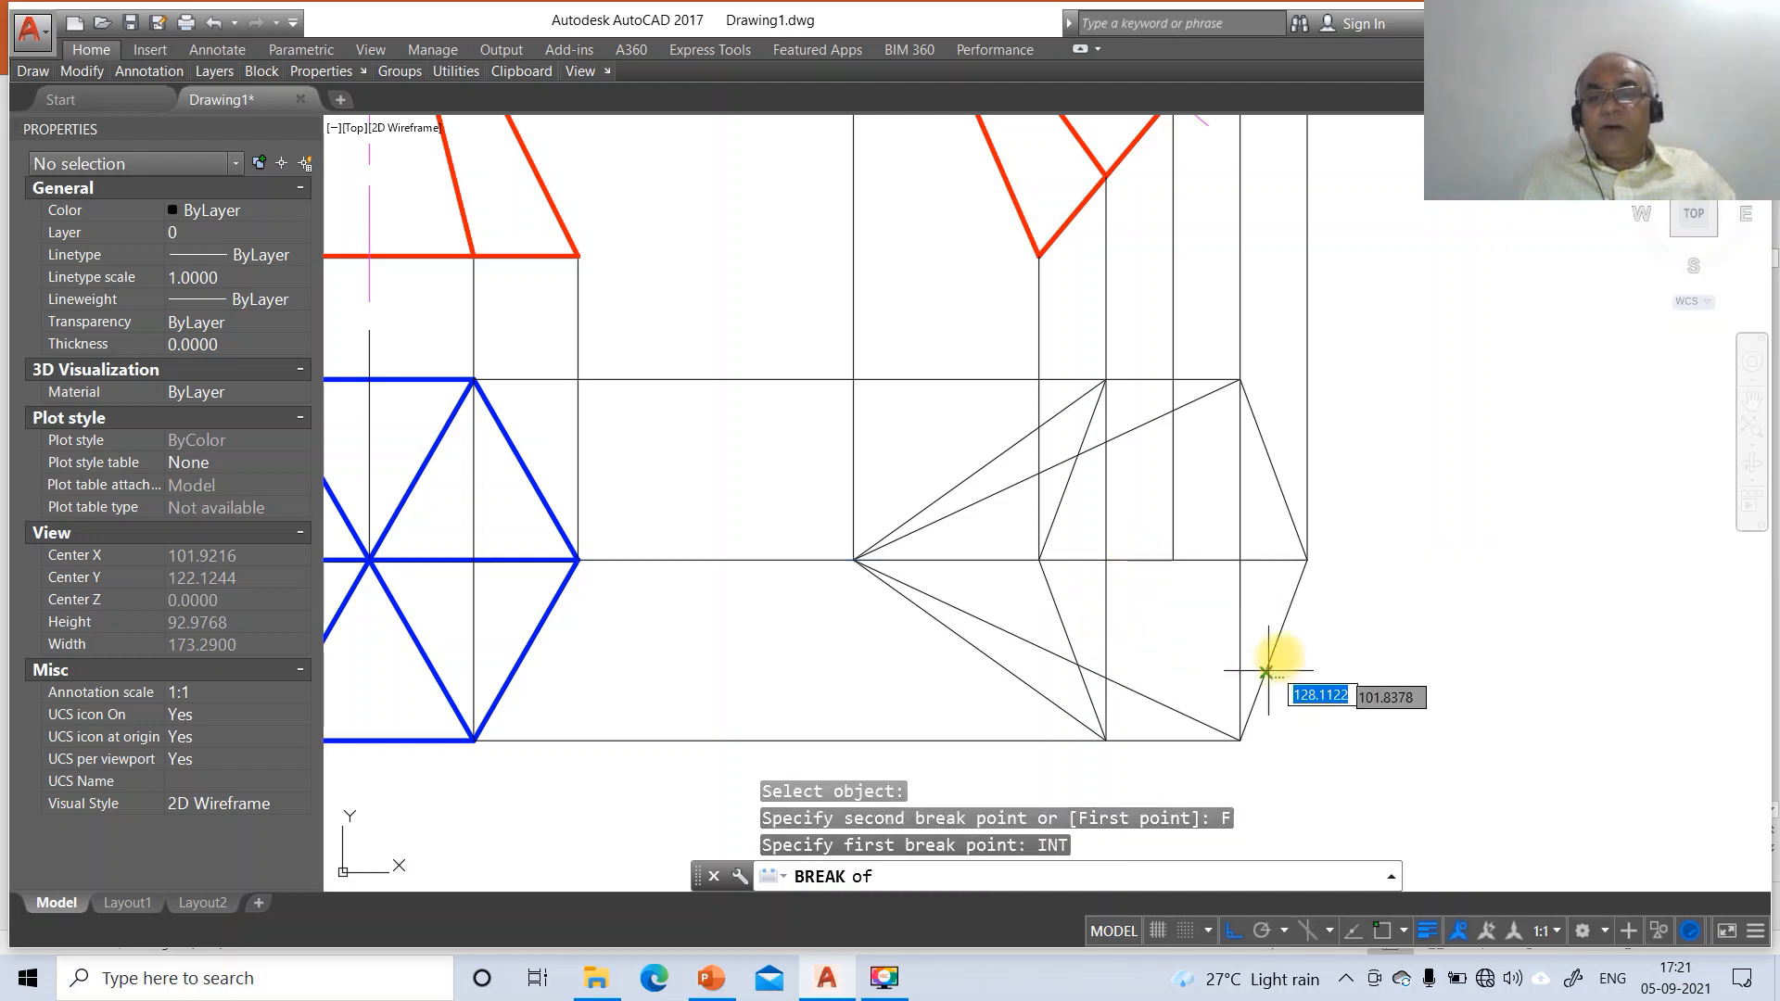
click(1304, 561)
text(@)
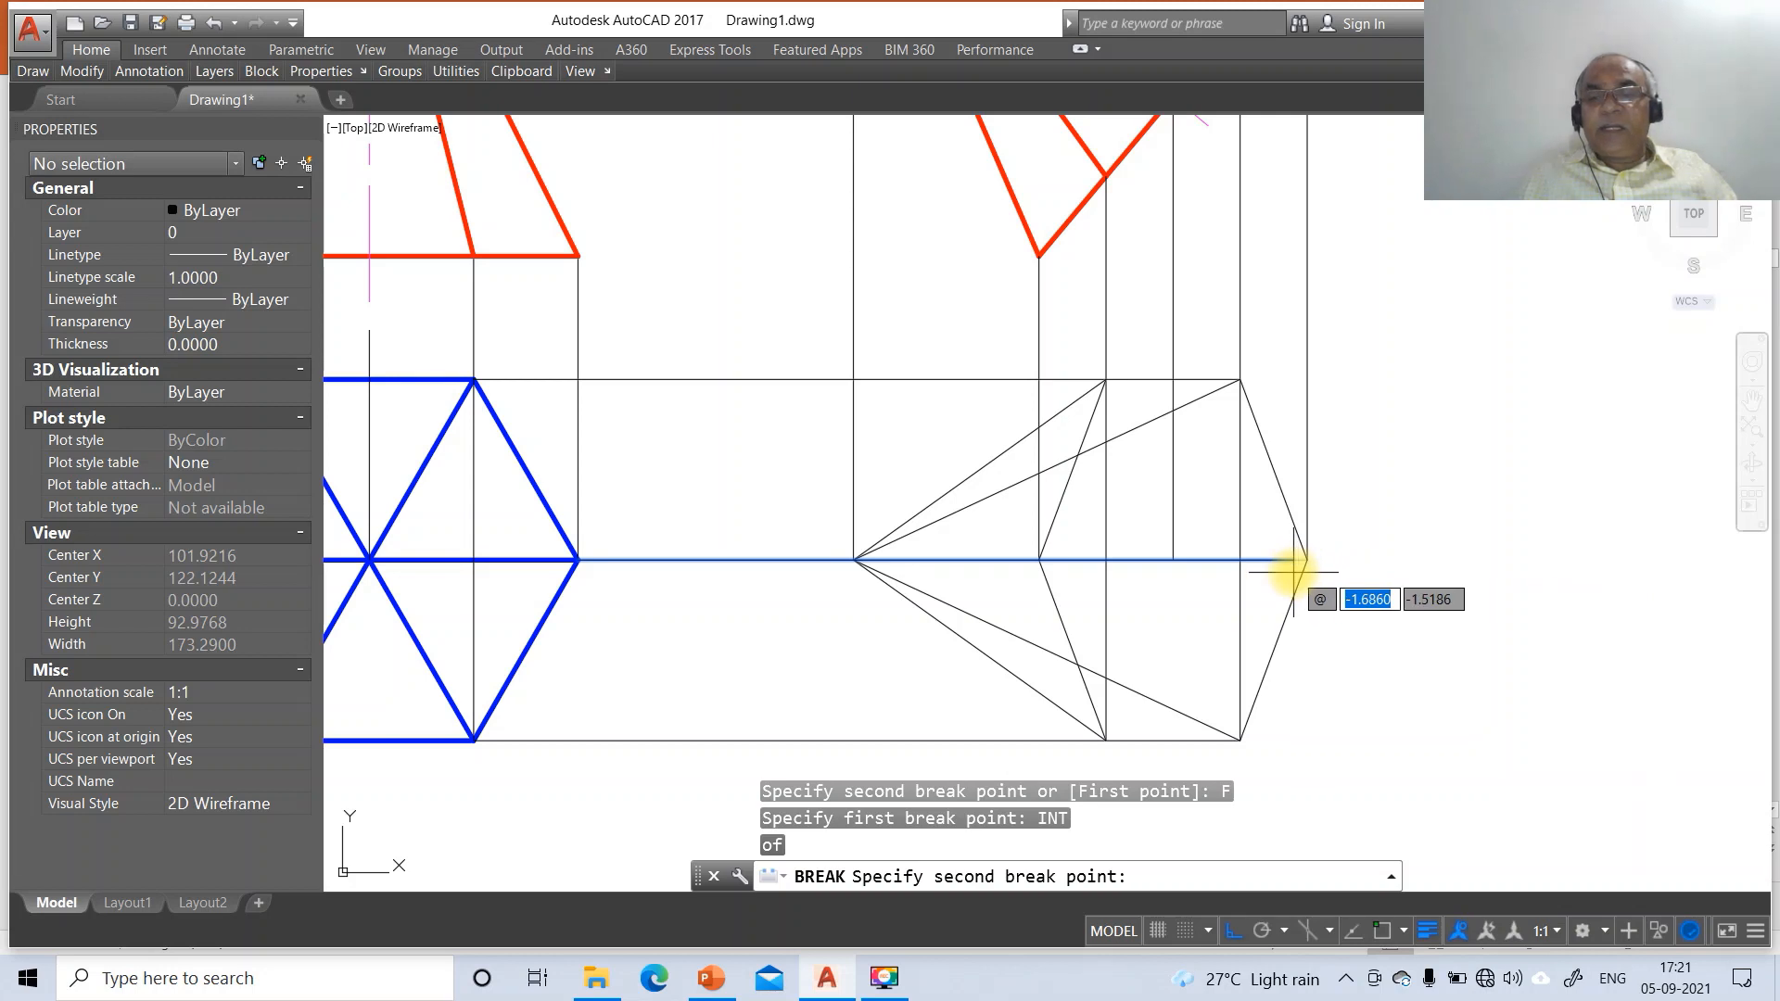
key(Return)
Break the middle horizontal projector at the projected base centre, where the short vertical projector meets it, without a gap
key(Return)
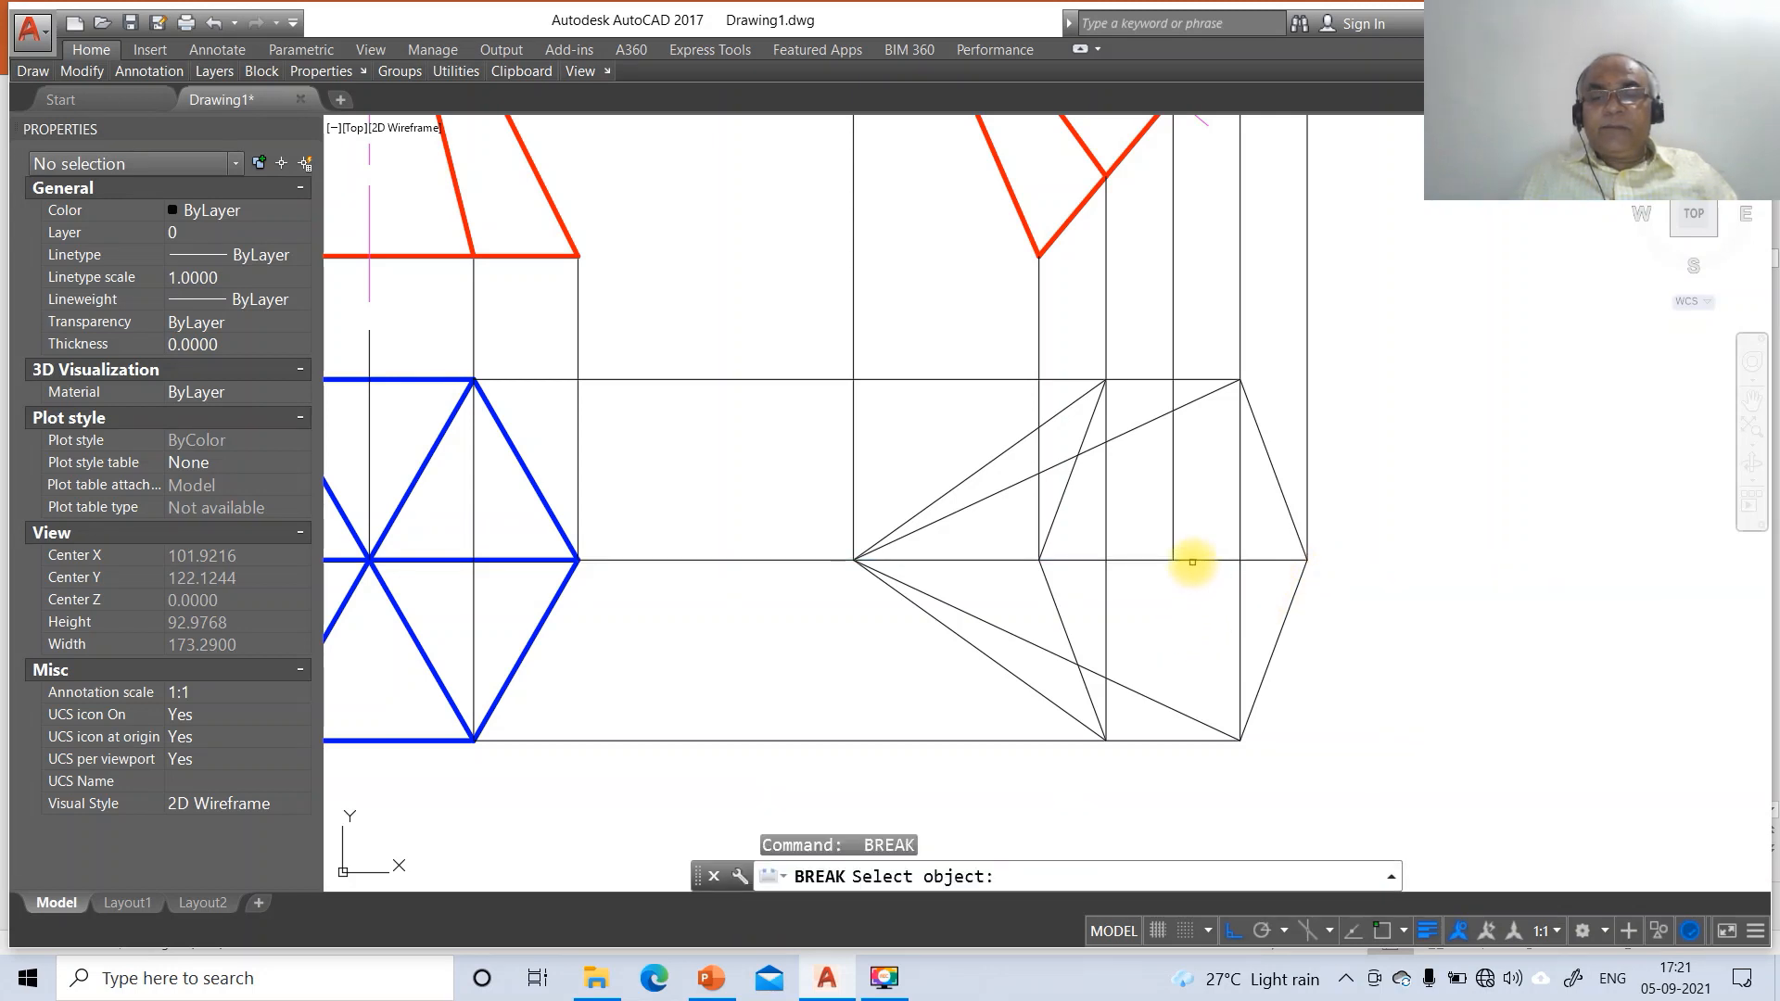
click(1192, 561)
text(F)
key(Return)
text(IN)
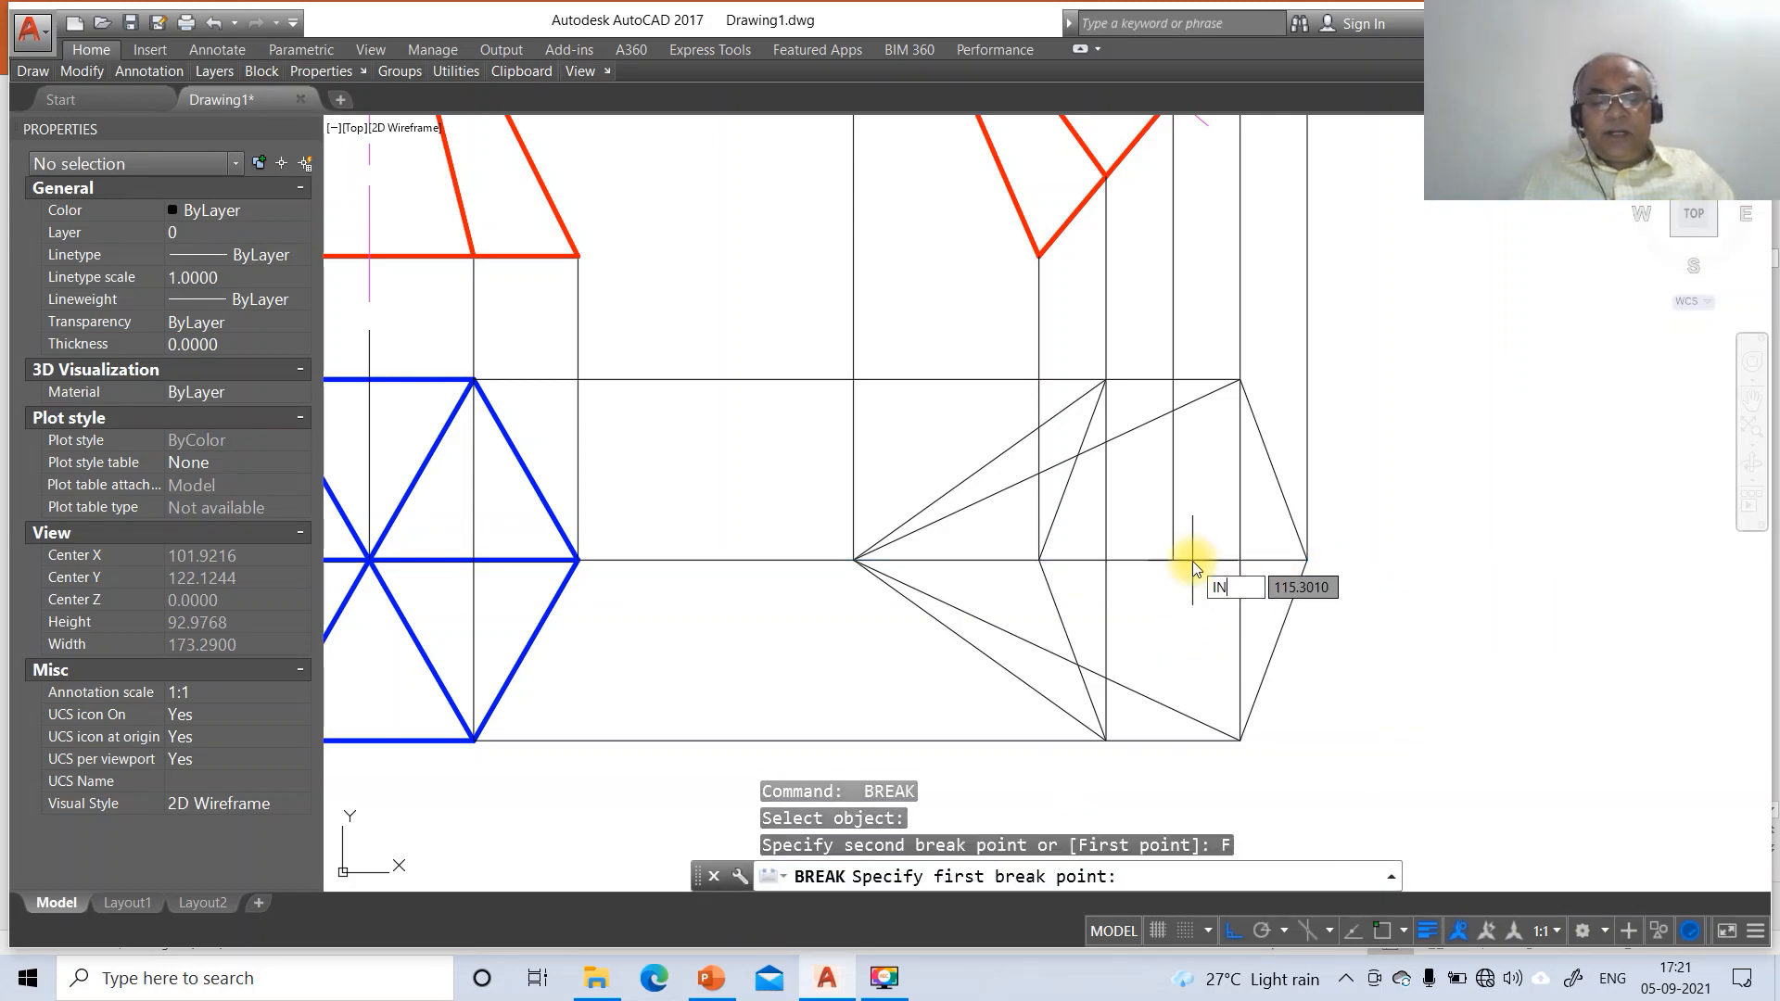
text(T)
key(Return)
click(1170, 560)
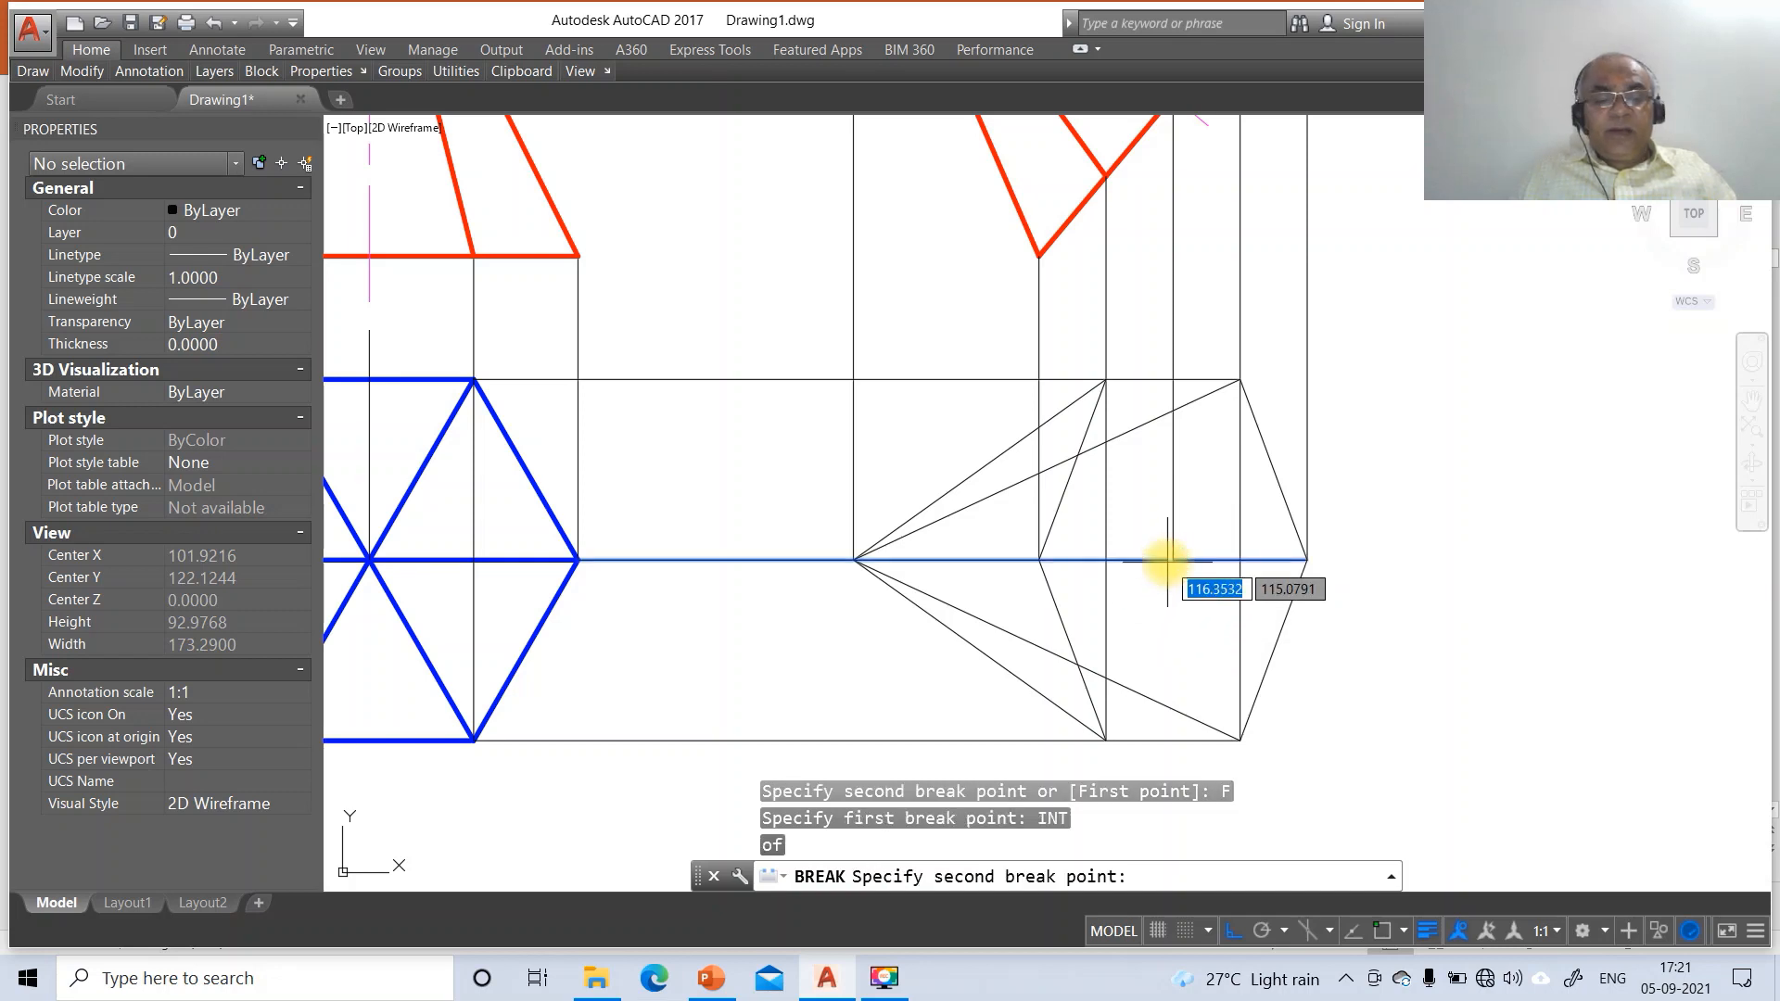
text(@)
key(Return)
Break the middle horizontal projector at the projected base's left vertex, without leaving a gap
key(Return)
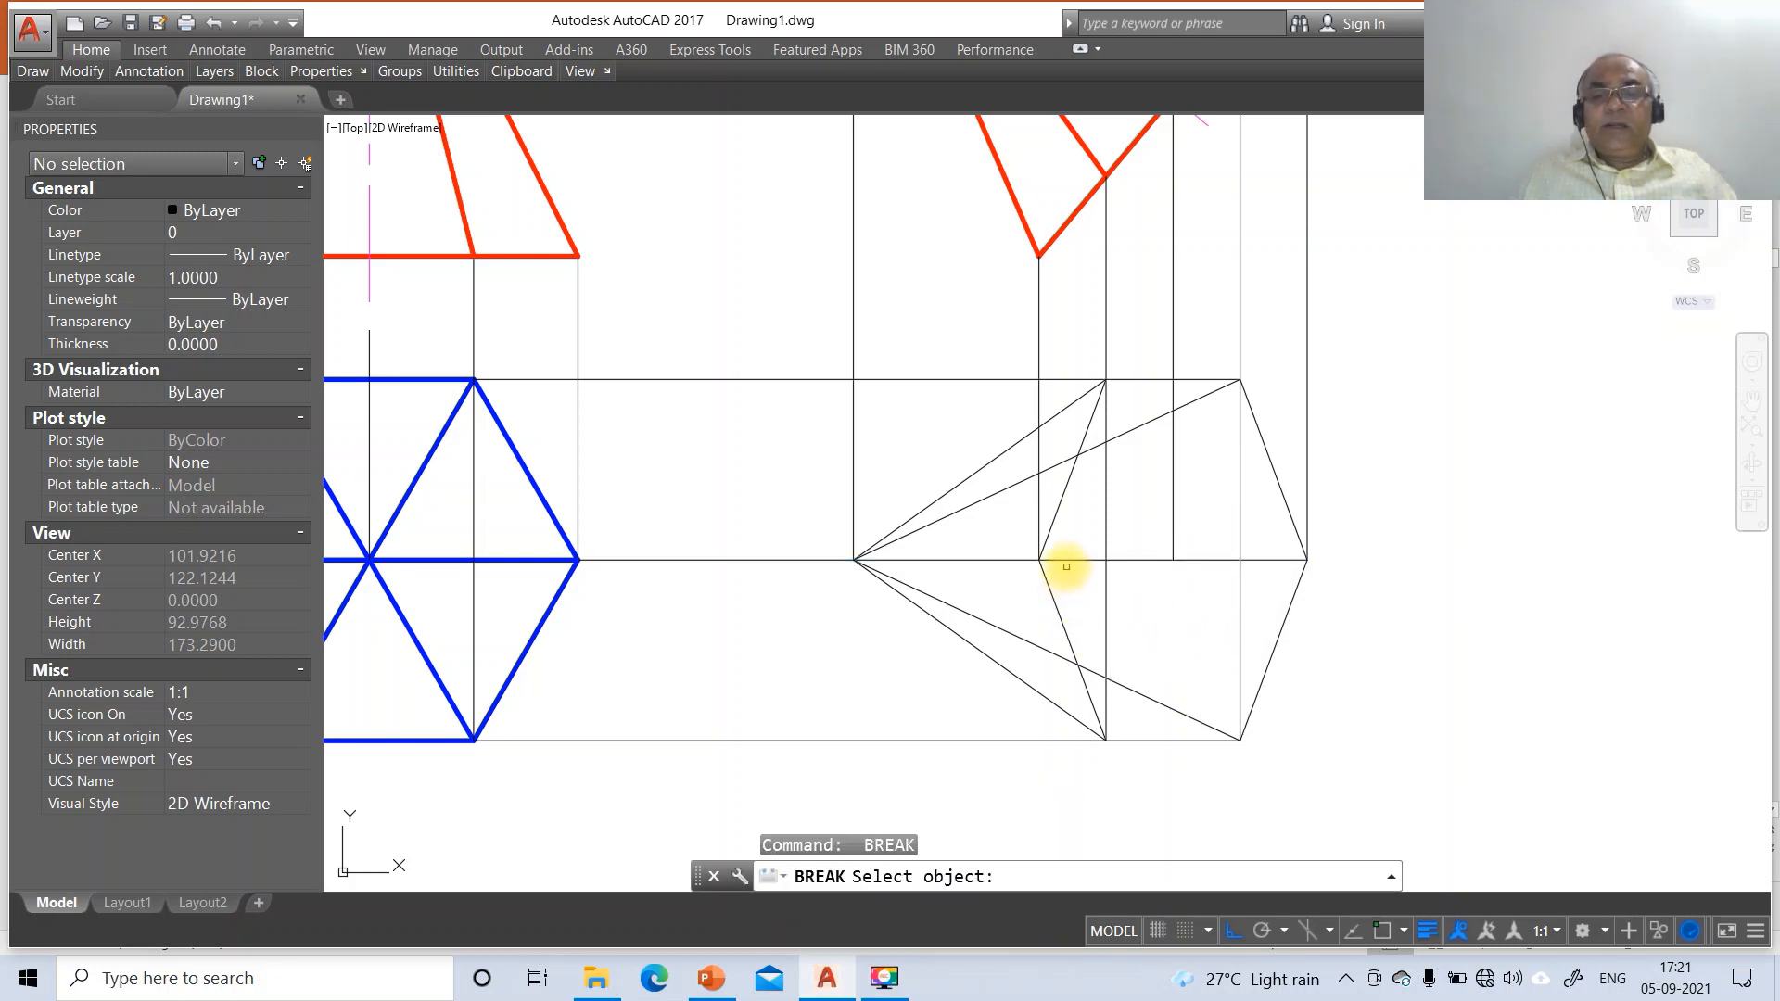
click(1064, 560)
text(F)
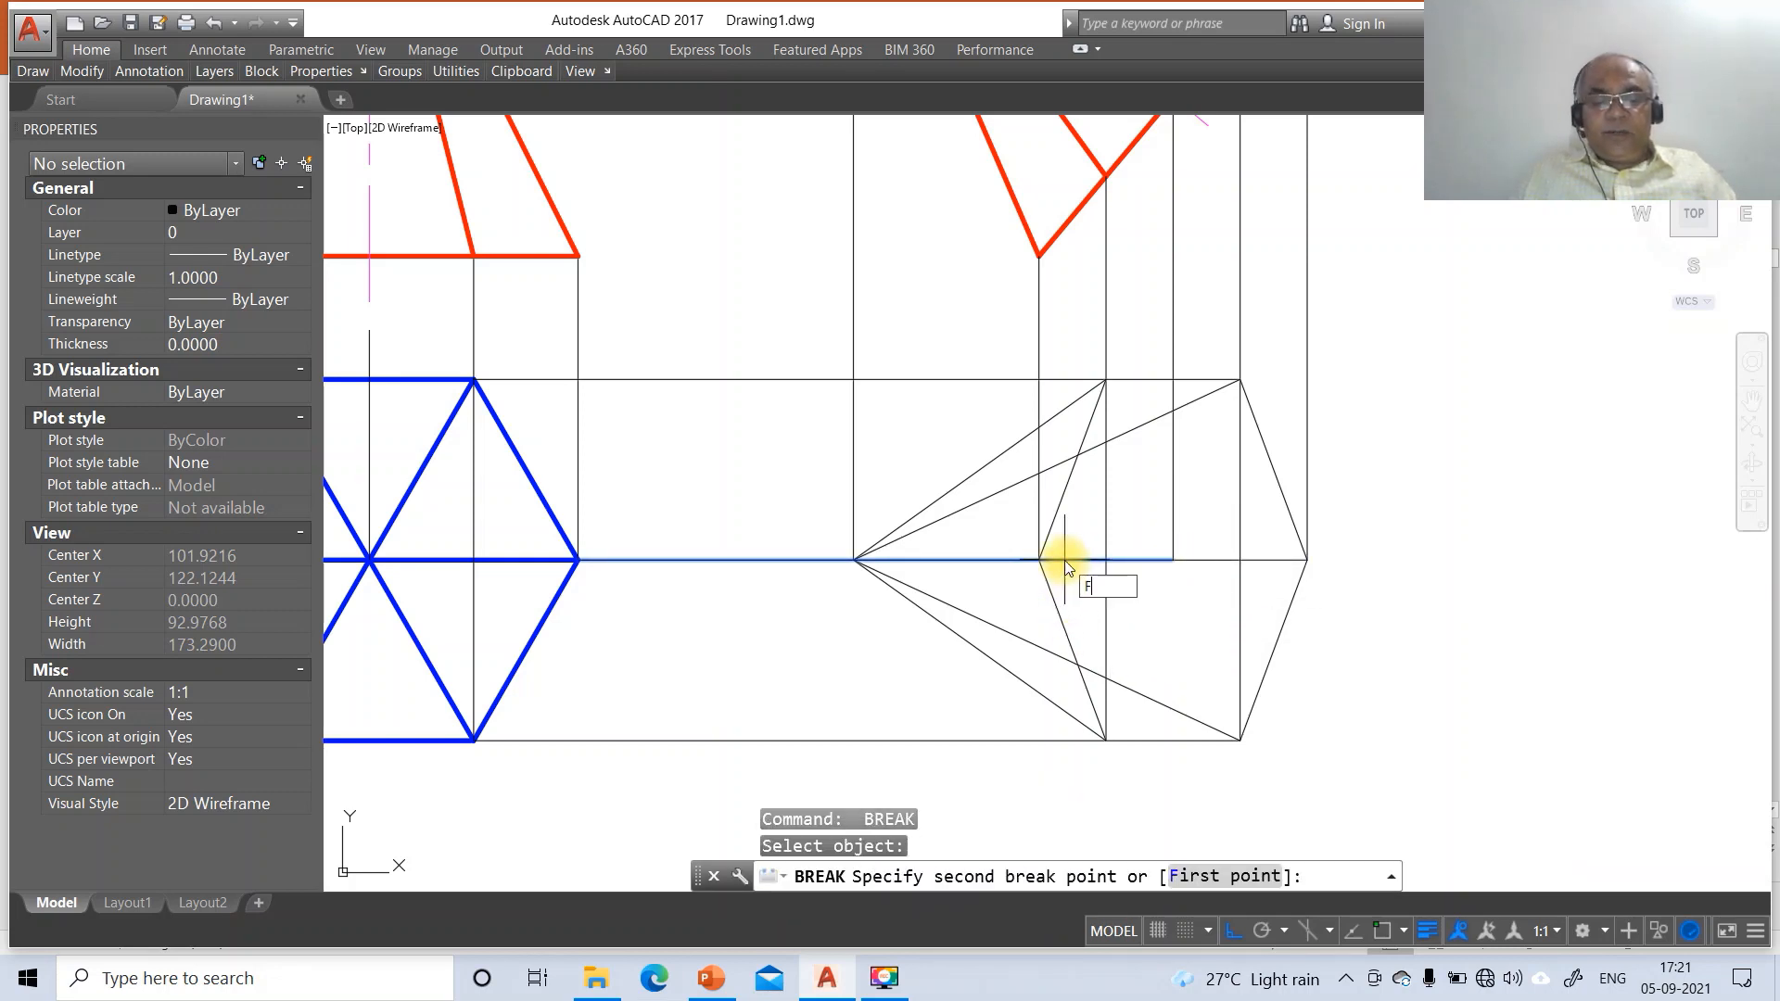
key(Return)
text(INT)
key(Return)
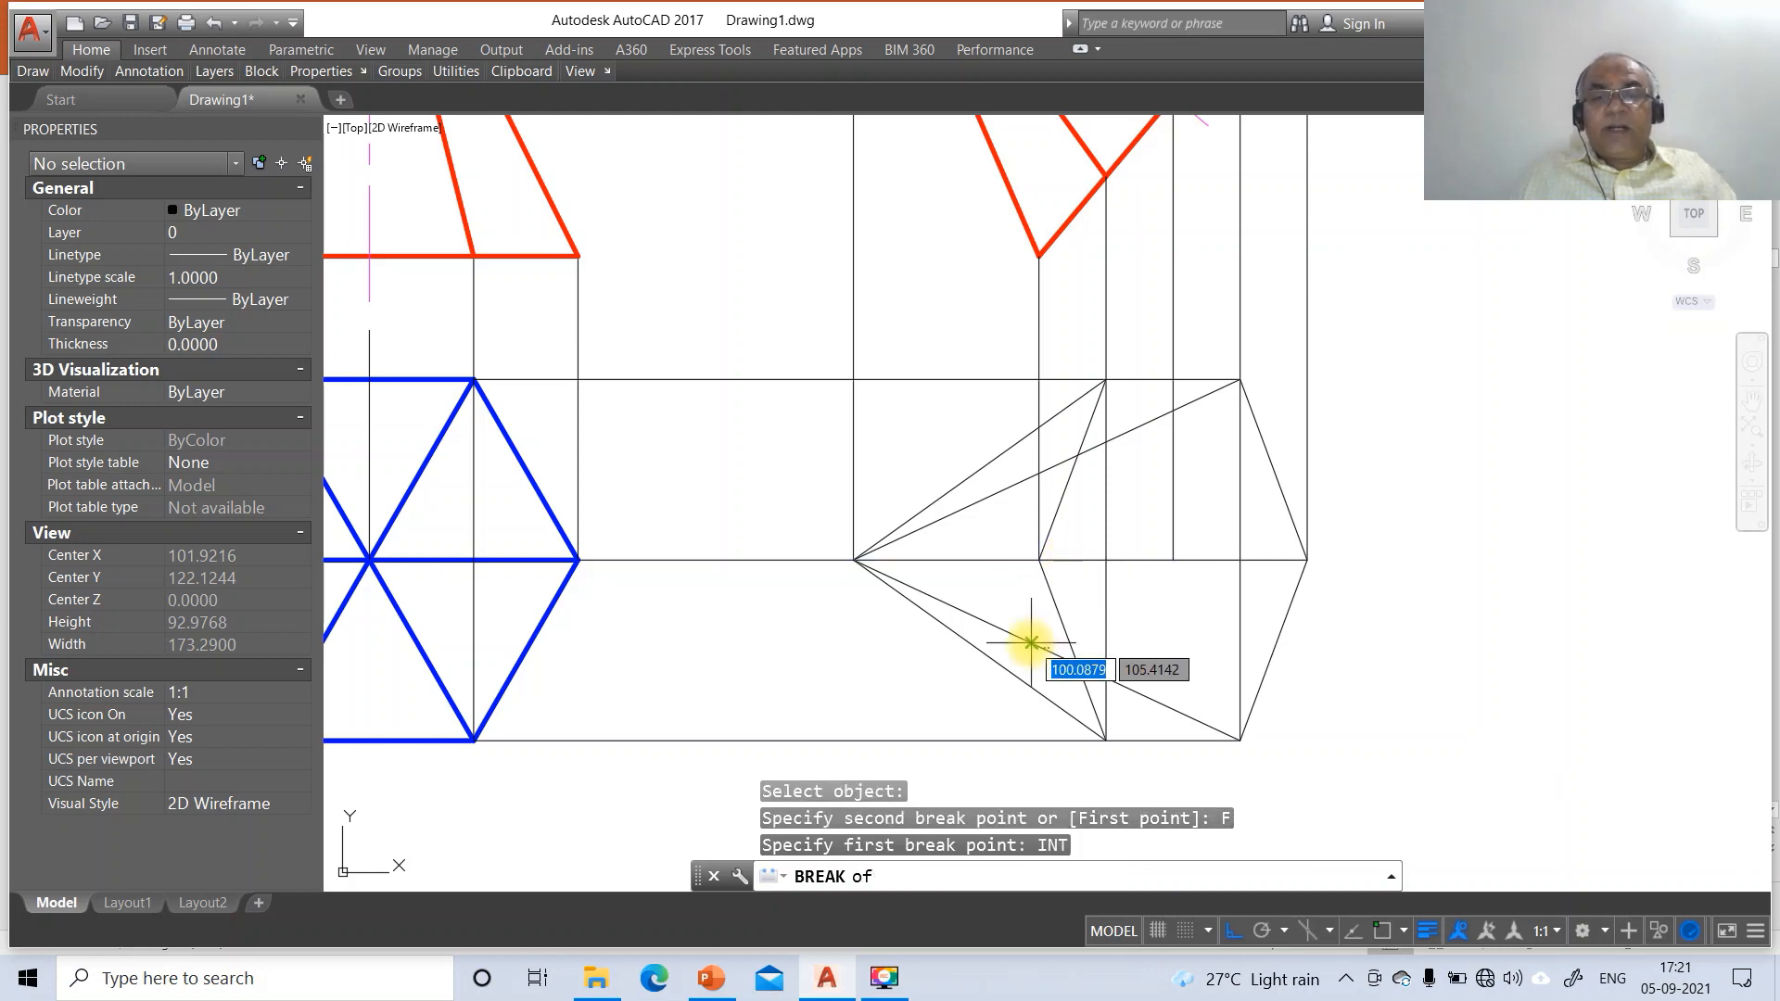
click(1045, 558)
text(@)
key(Return)
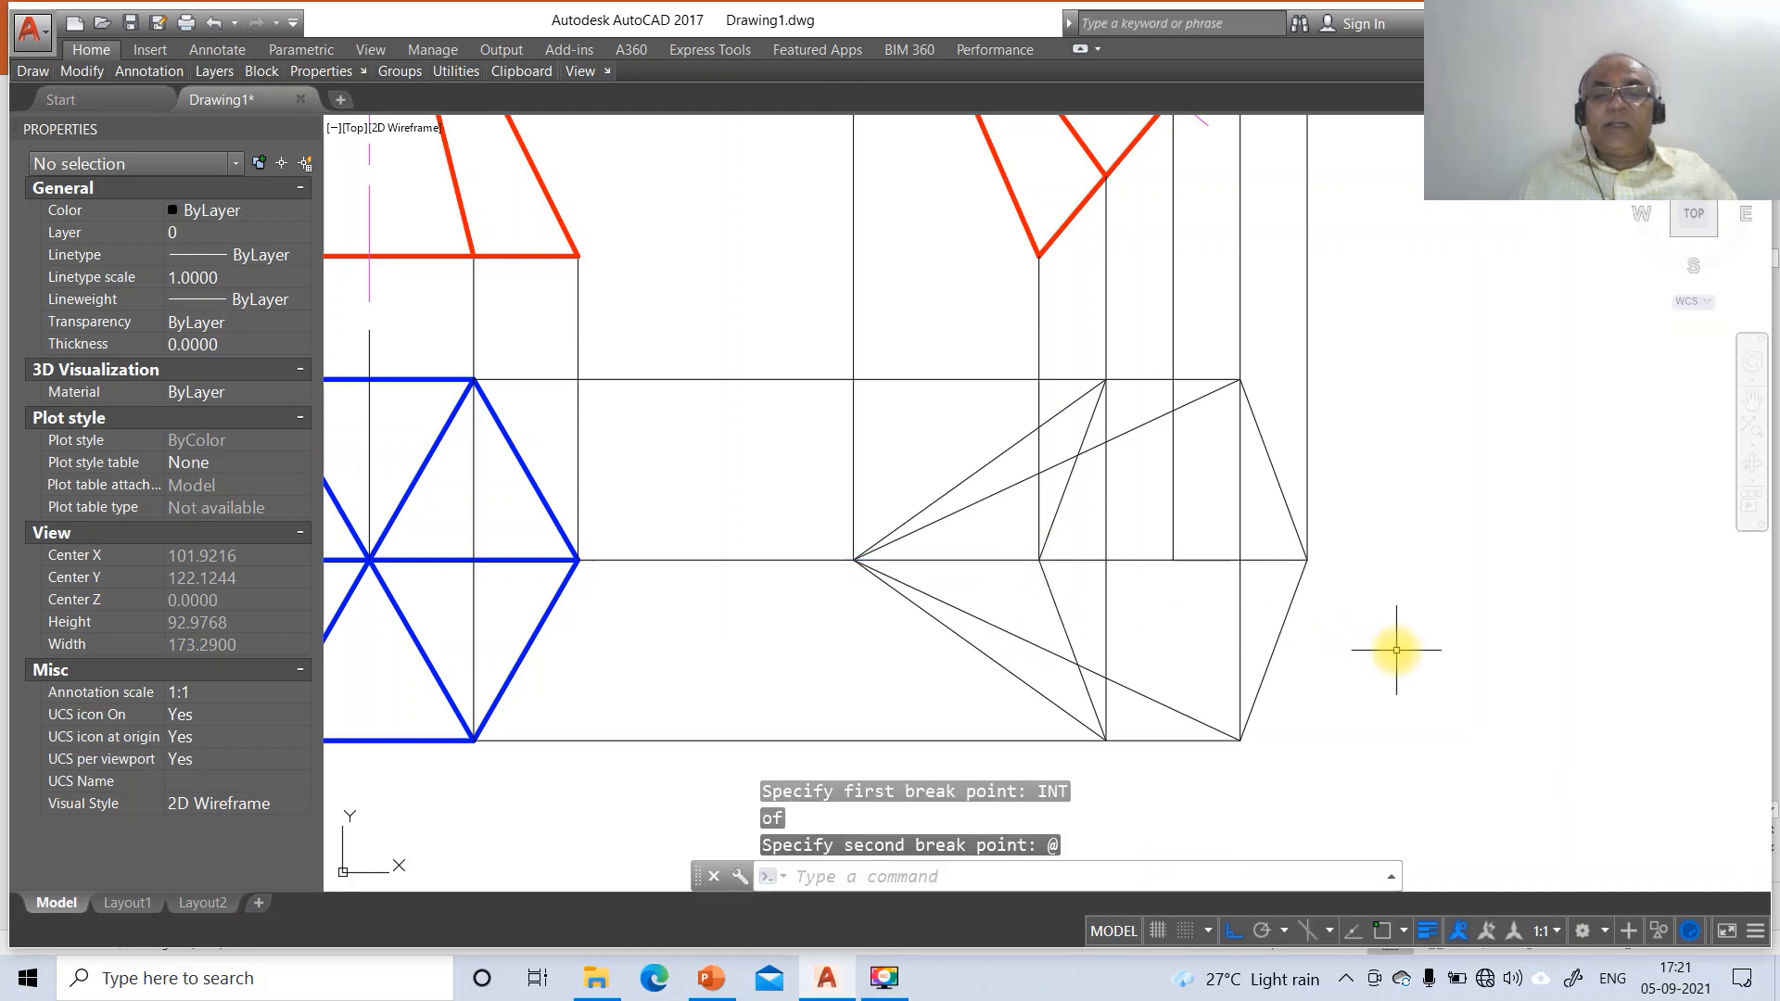
Break the lower horizontal projector at the projected base's lower left corner, without leaving a gap
key(Return)
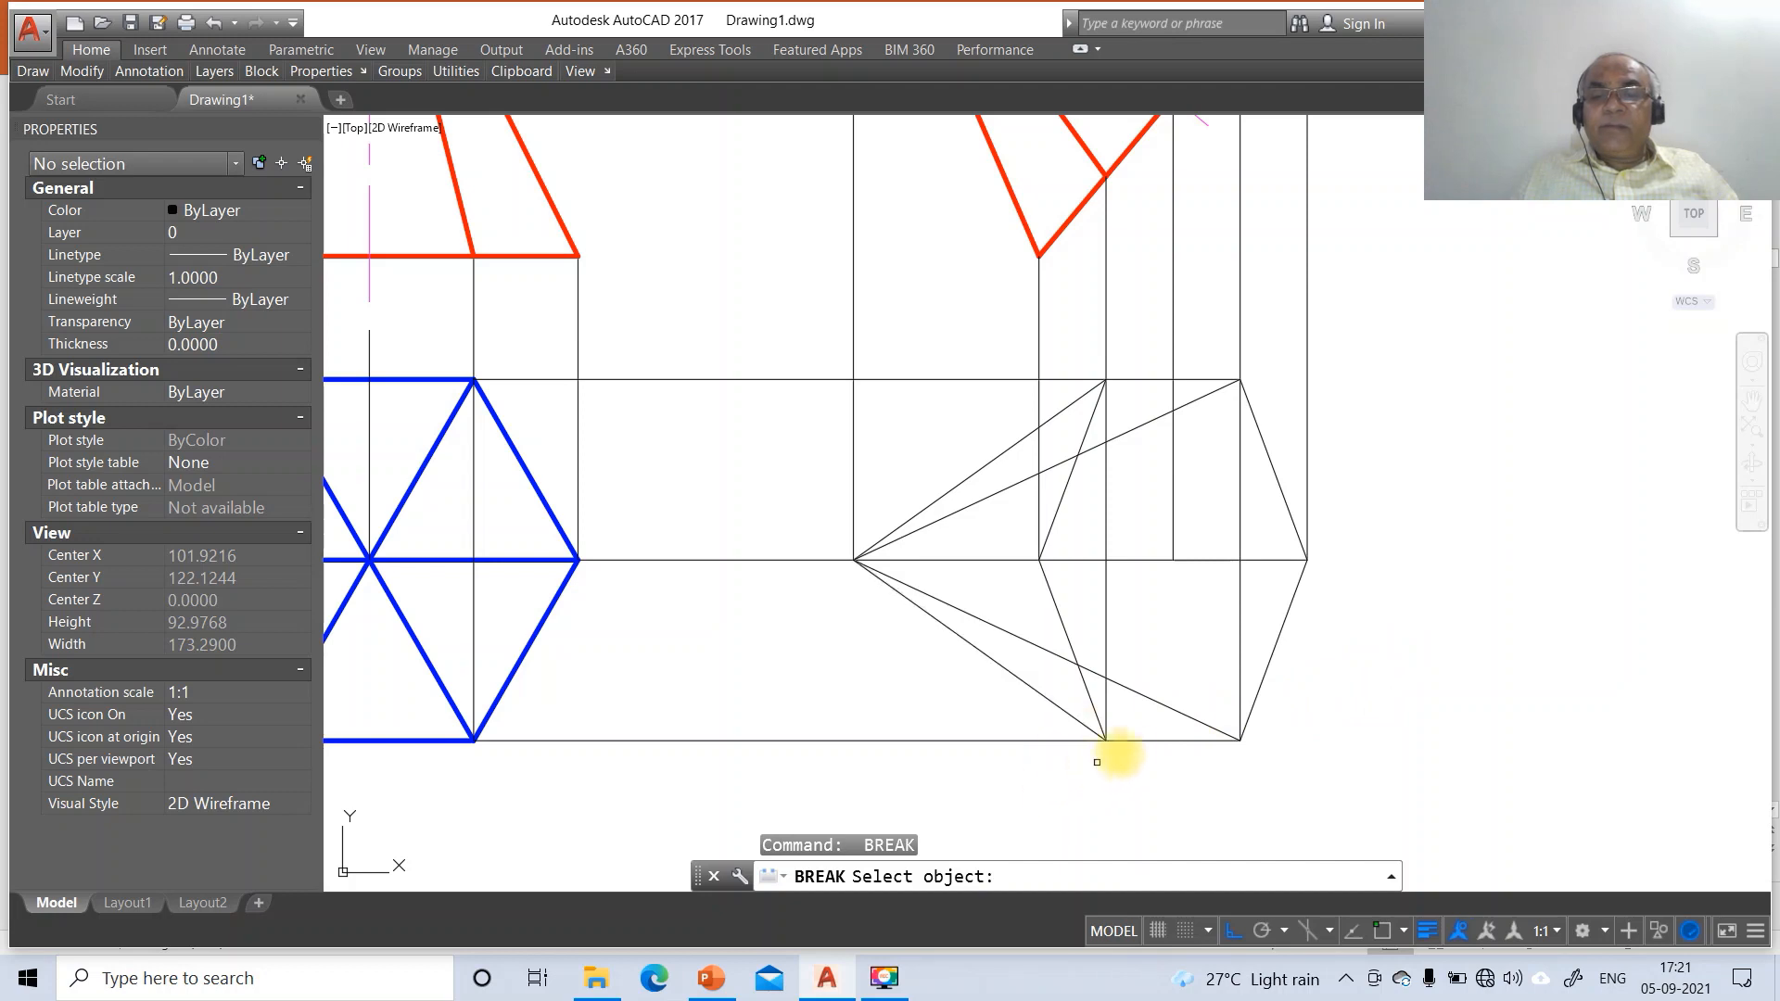
click(1134, 739)
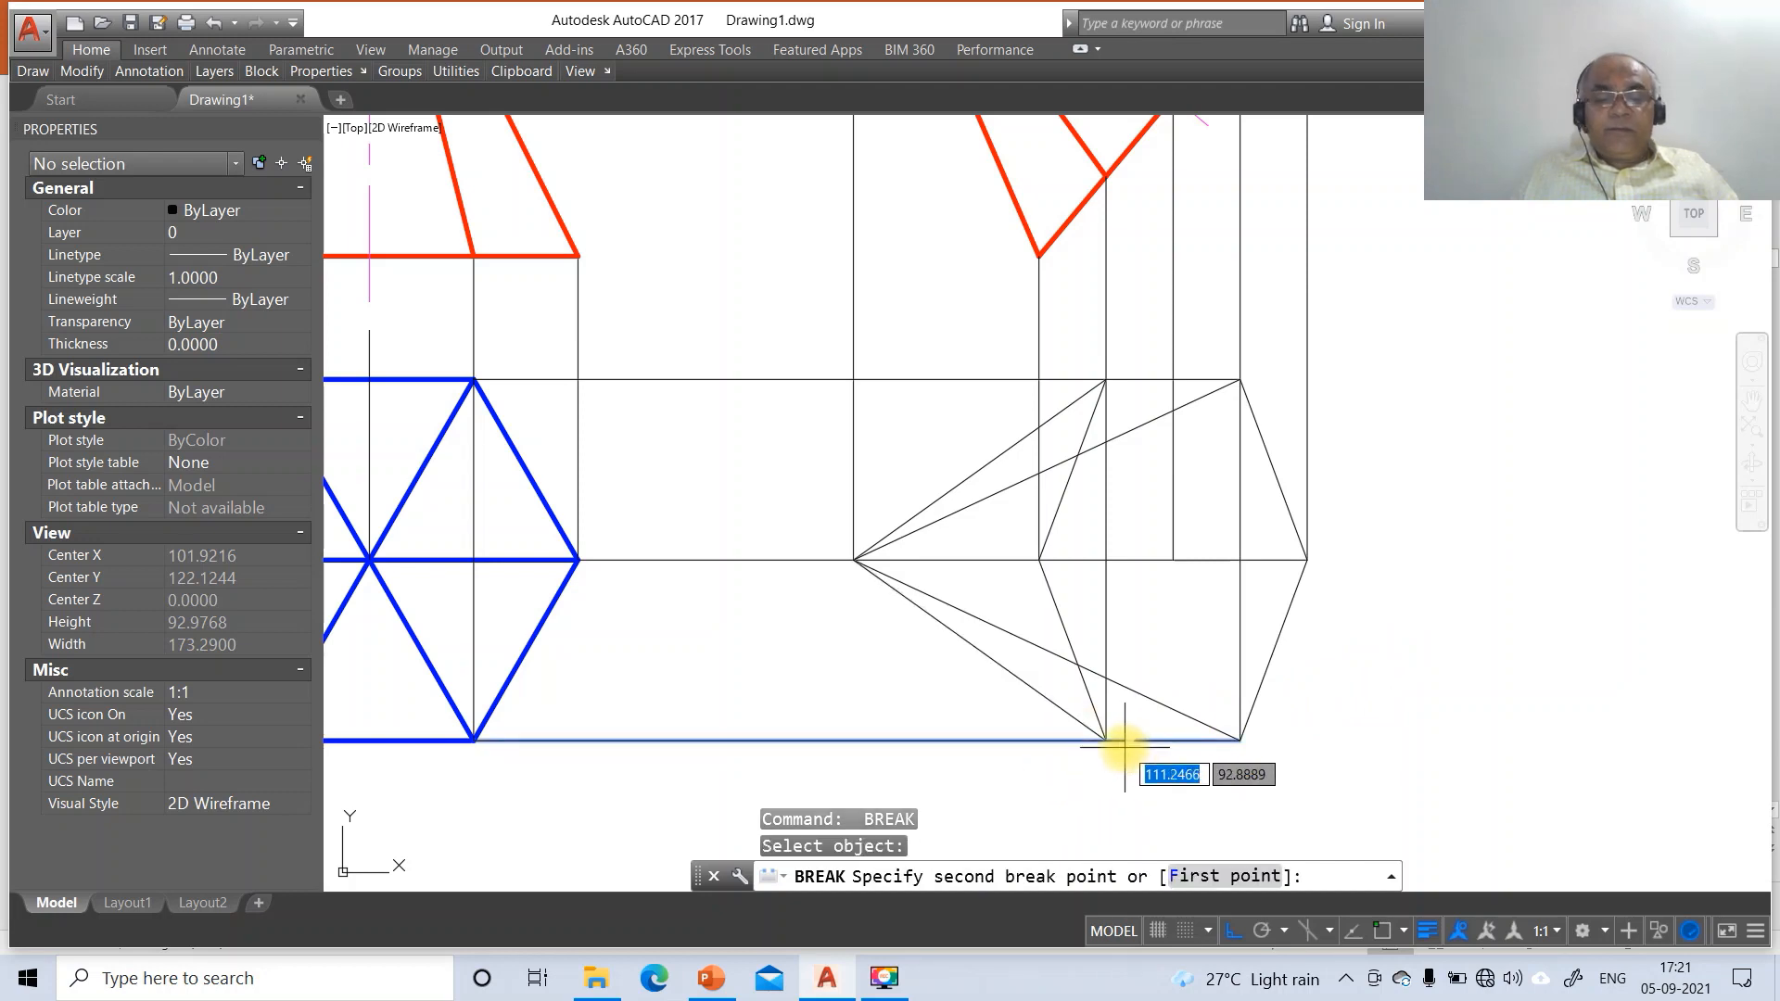
text(F)
key(Return)
text(INT)
key(Return)
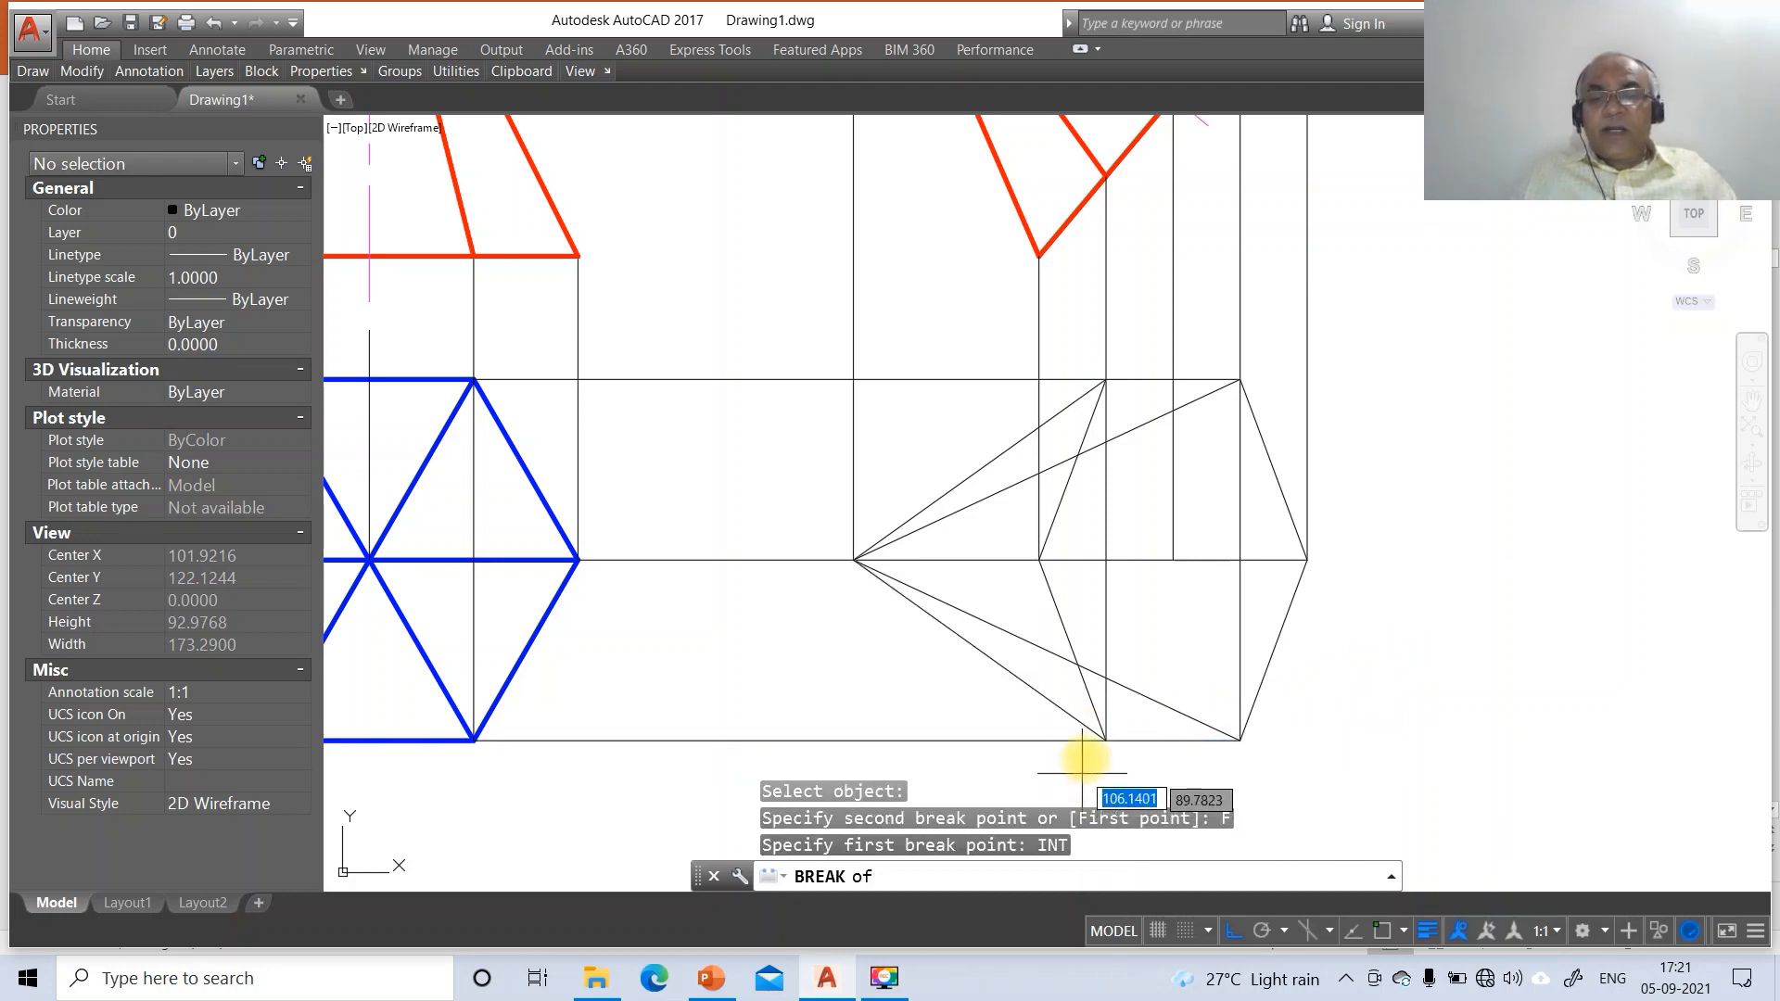
click(1106, 739)
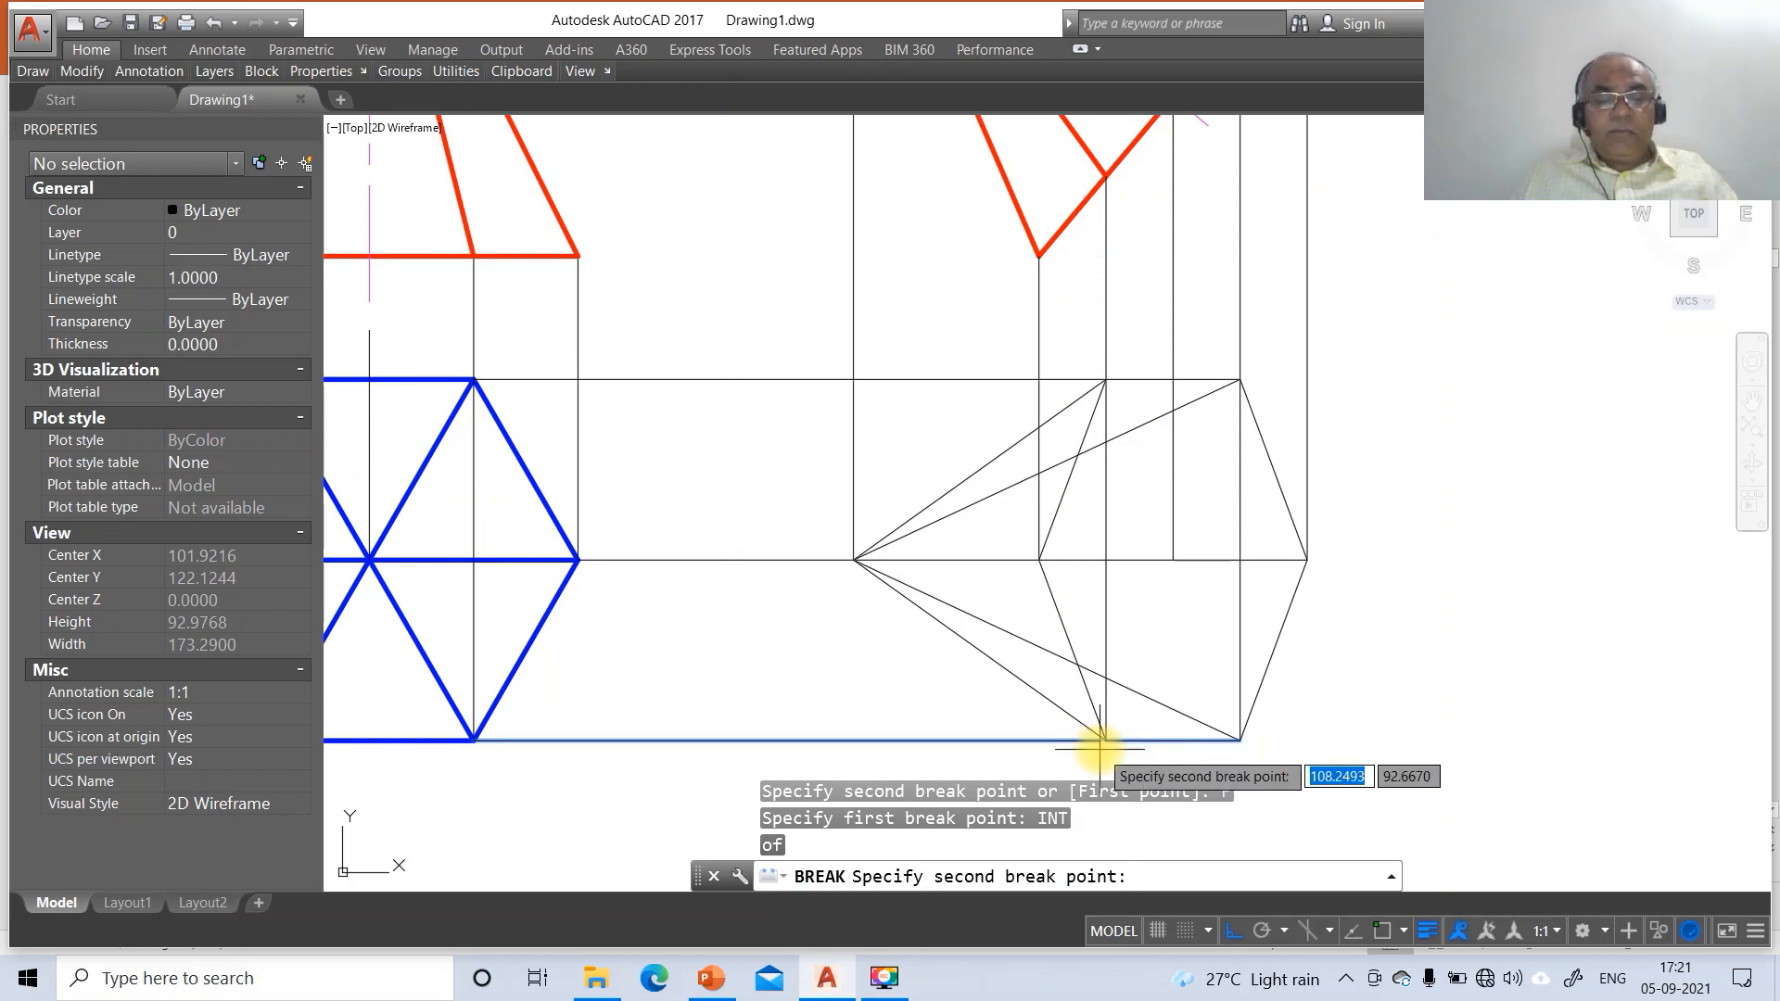
text(@)
key(Return)
Break the vertical projector through the base's two left corners at the upper left corner, without leaving a gap
key(Return)
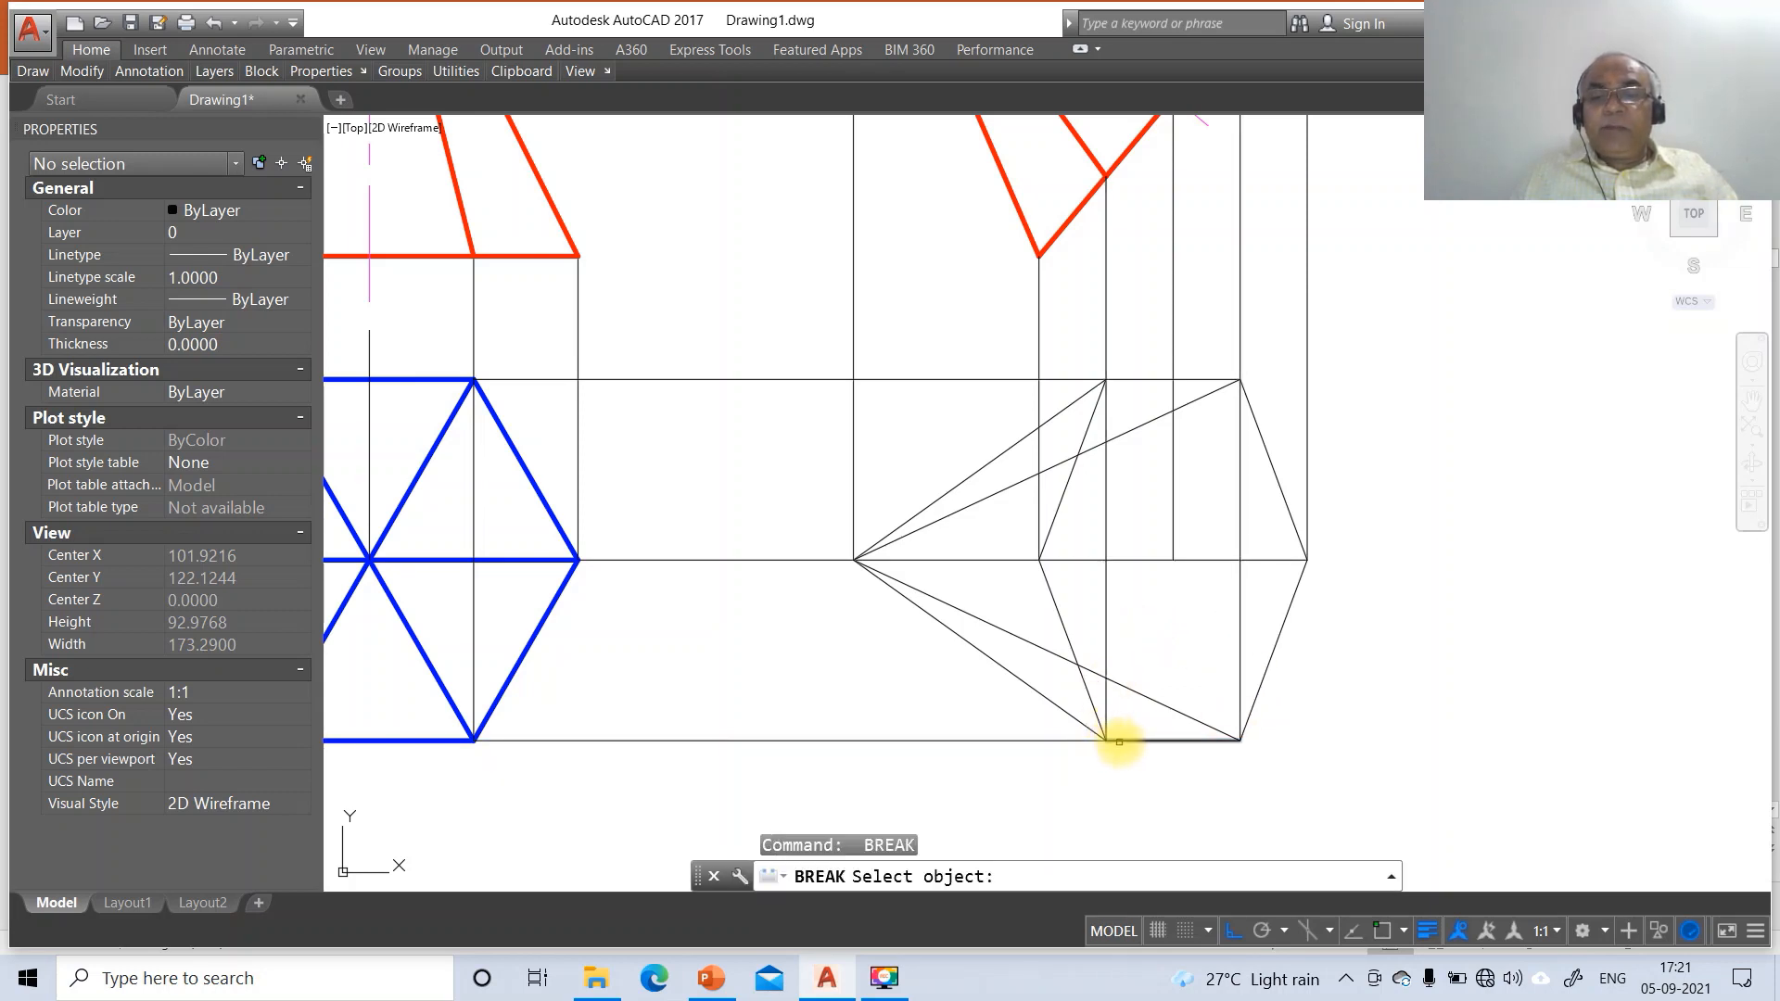
click(1106, 578)
text(F)
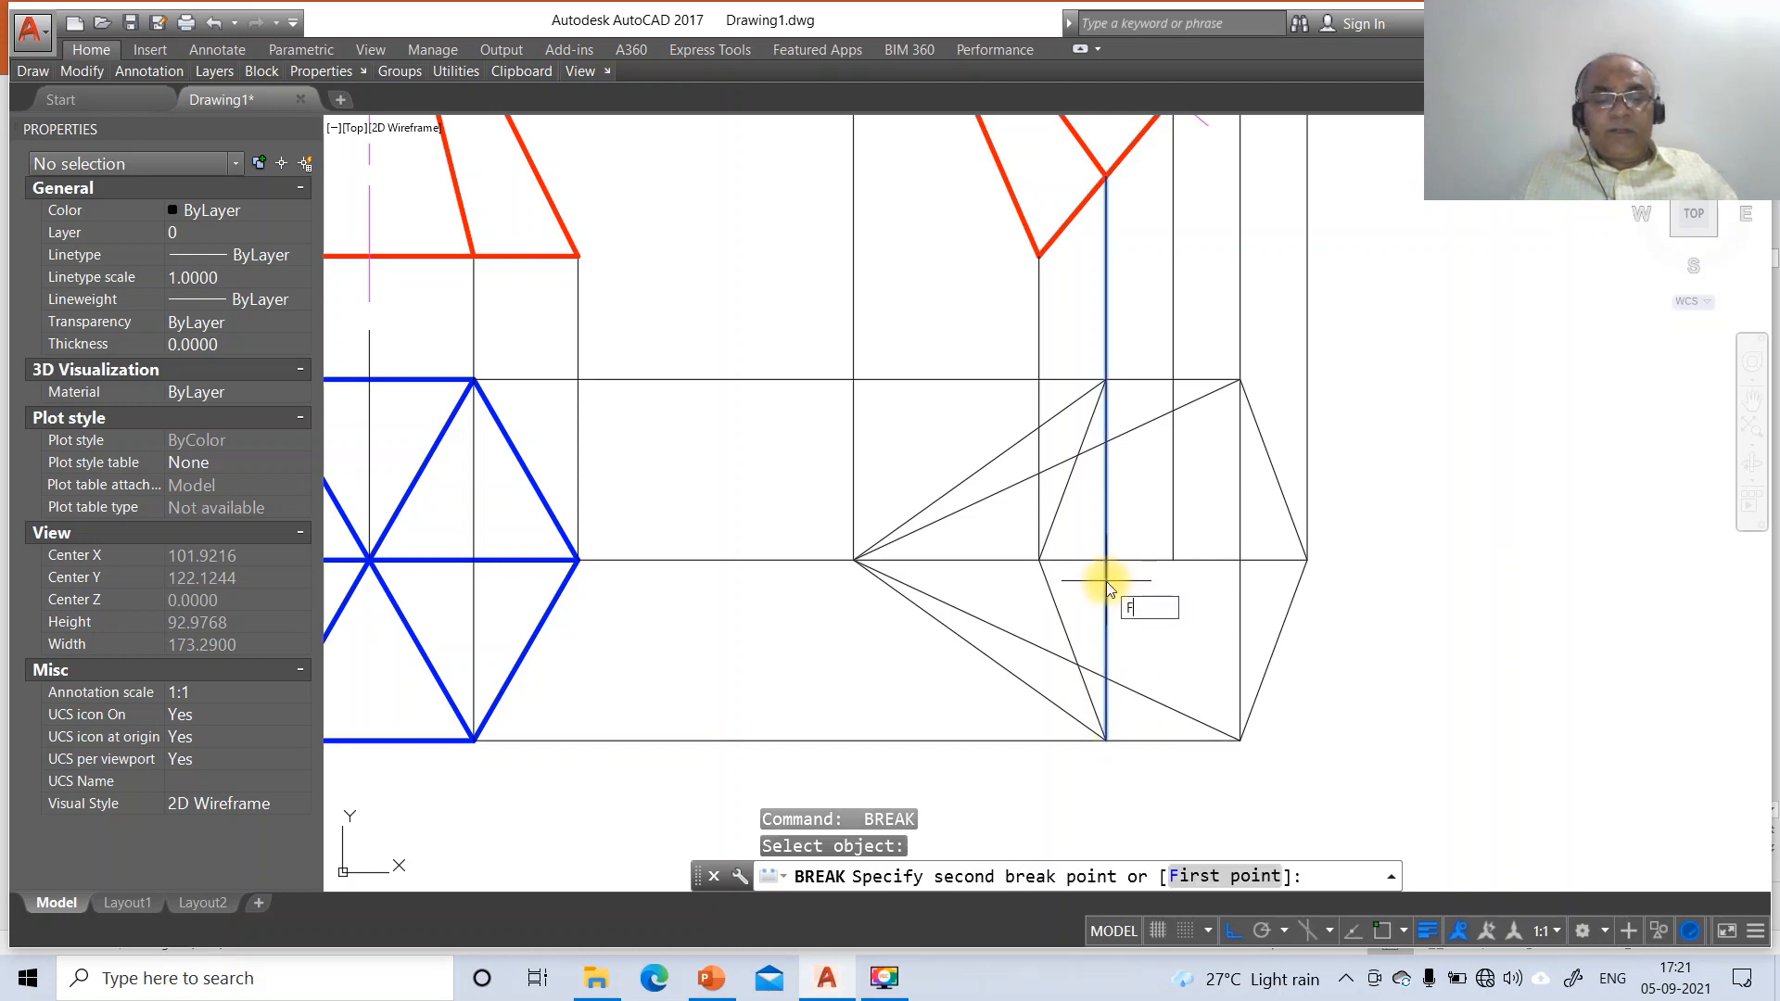
key(Return)
text(INT)
key(Return)
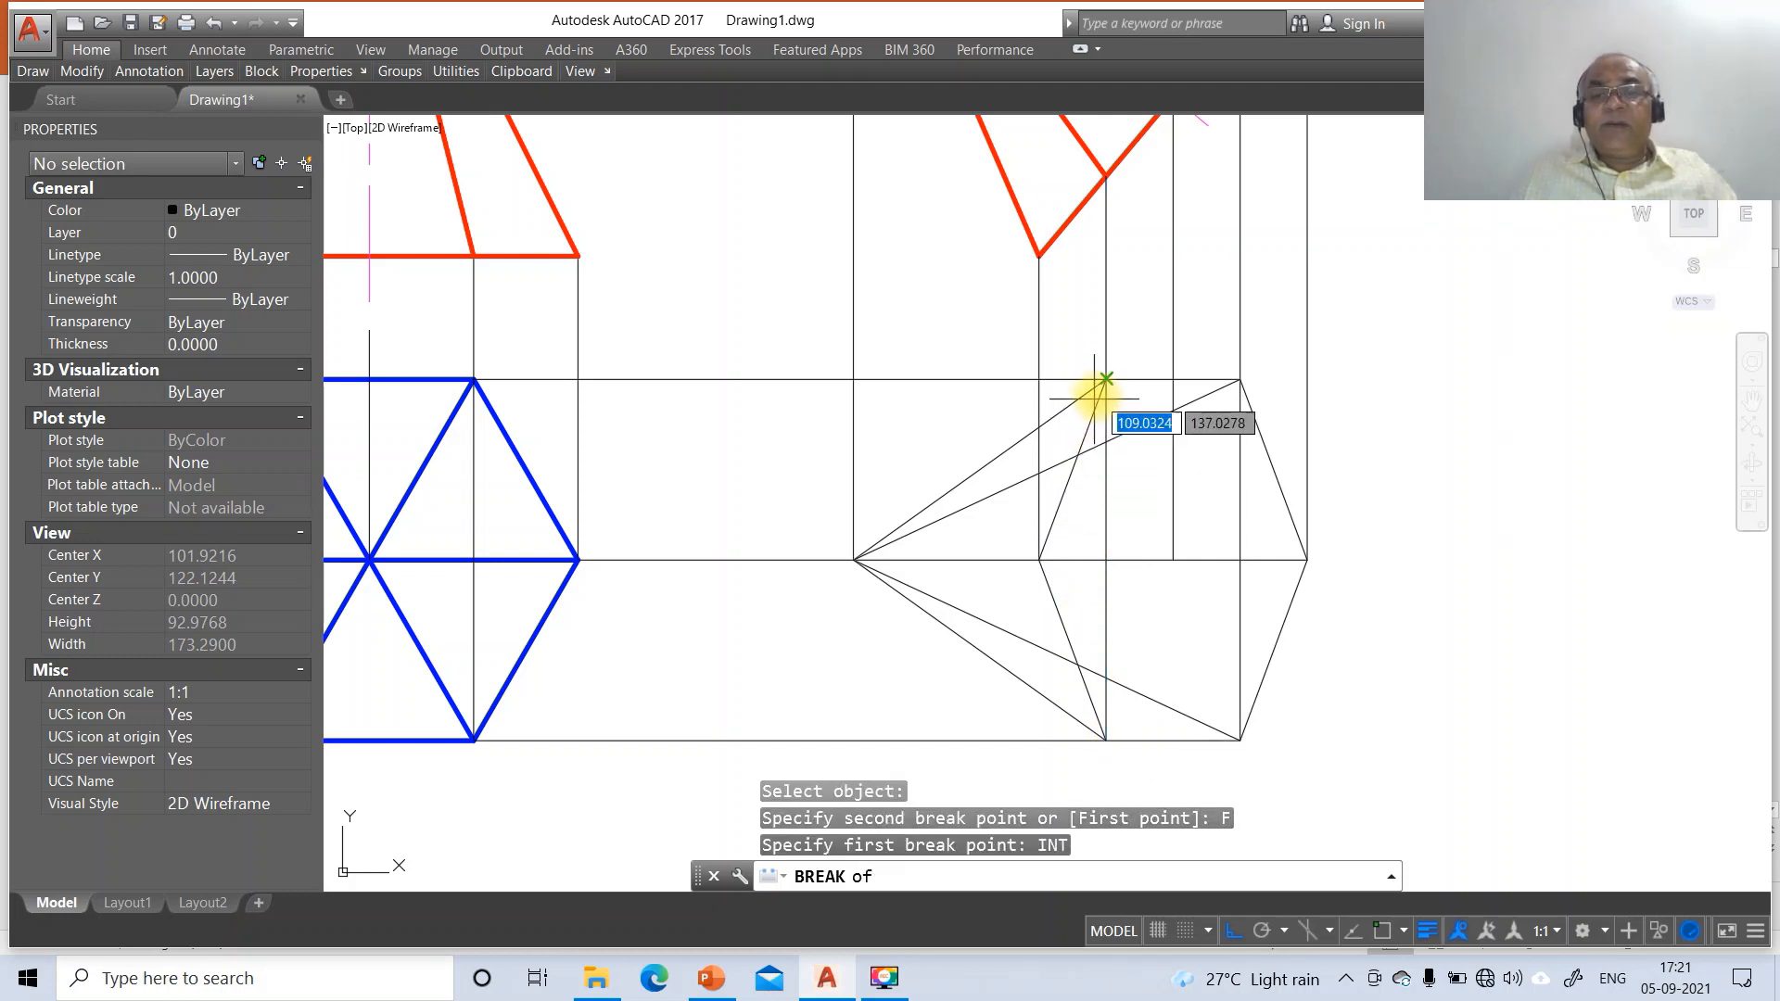
click(1101, 385)
text(@)
key(Return)
key(Return)
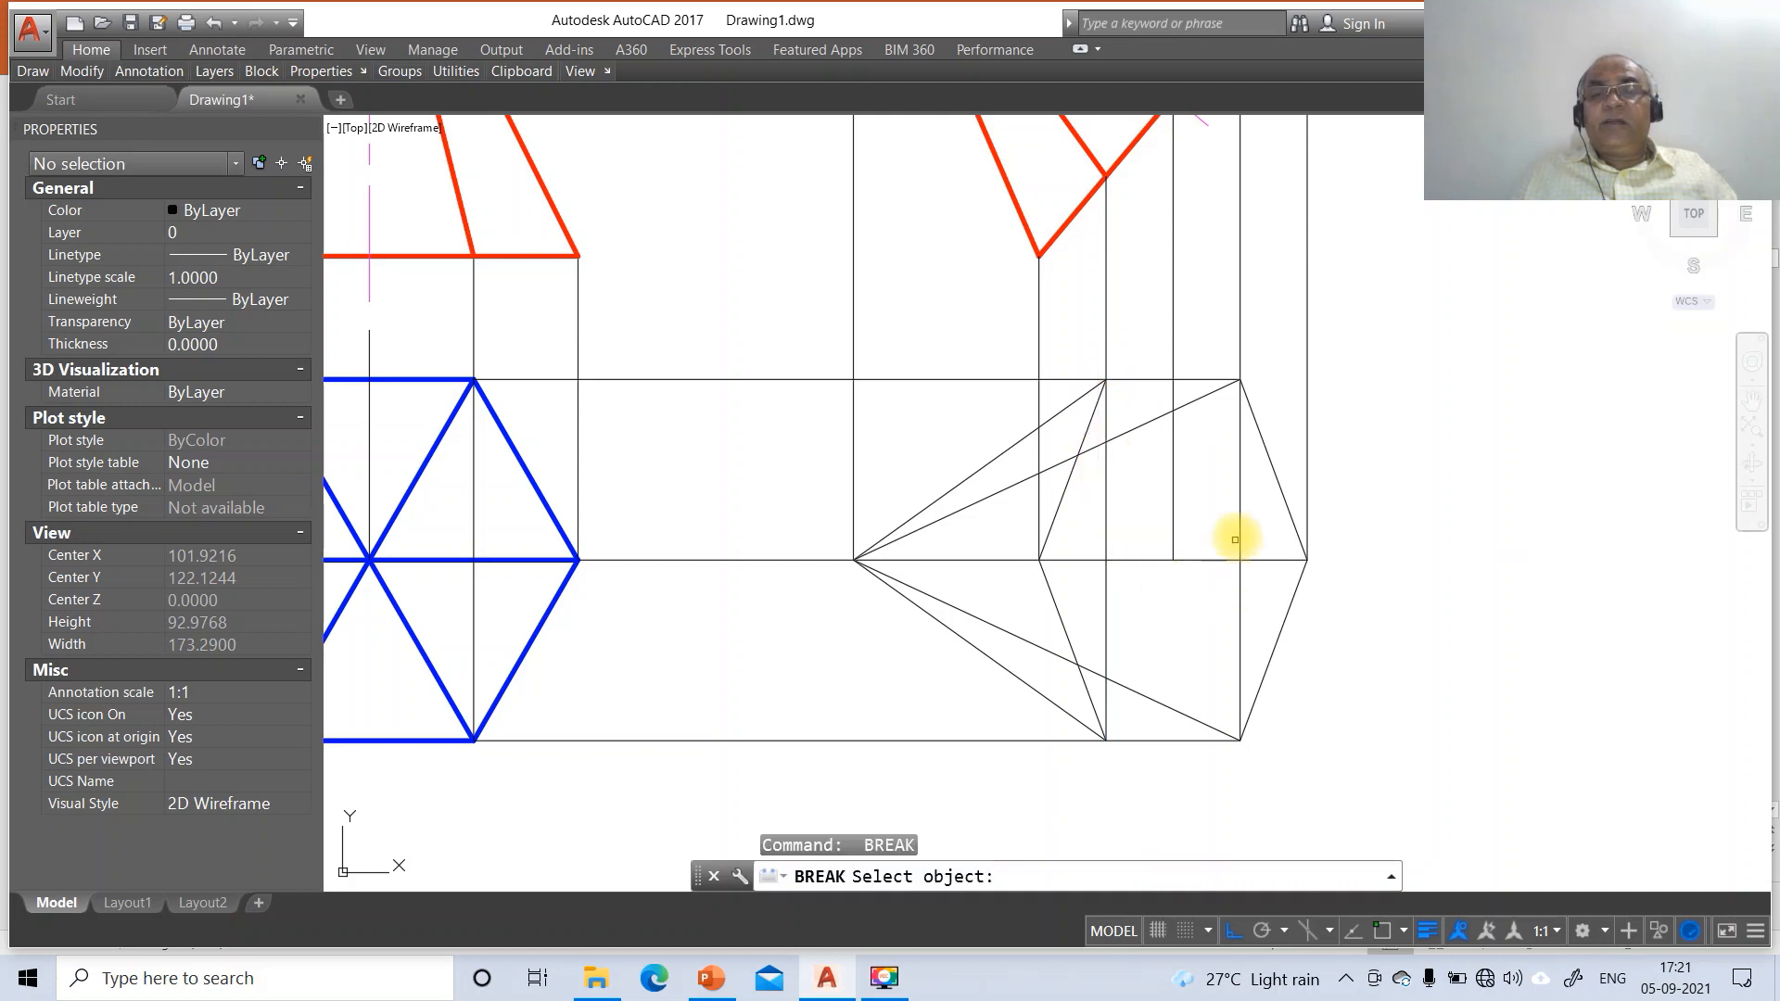
click(1241, 520)
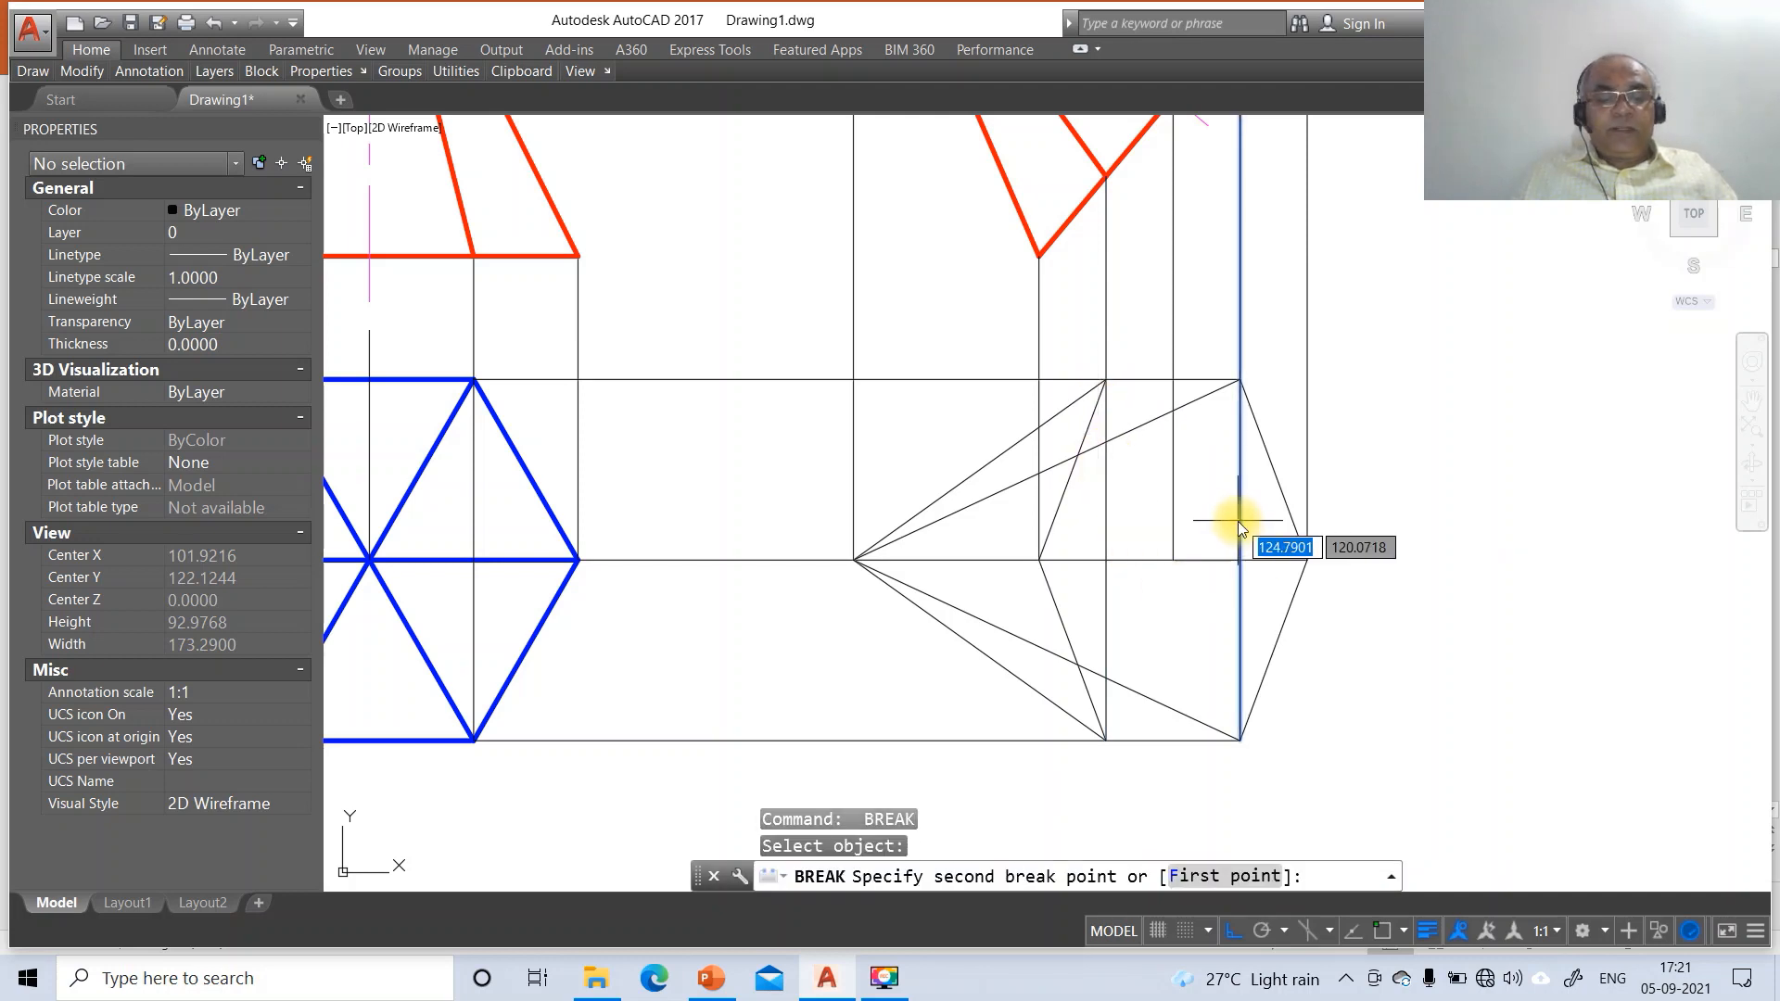
click(1238, 521)
click(1237, 521)
text(F)
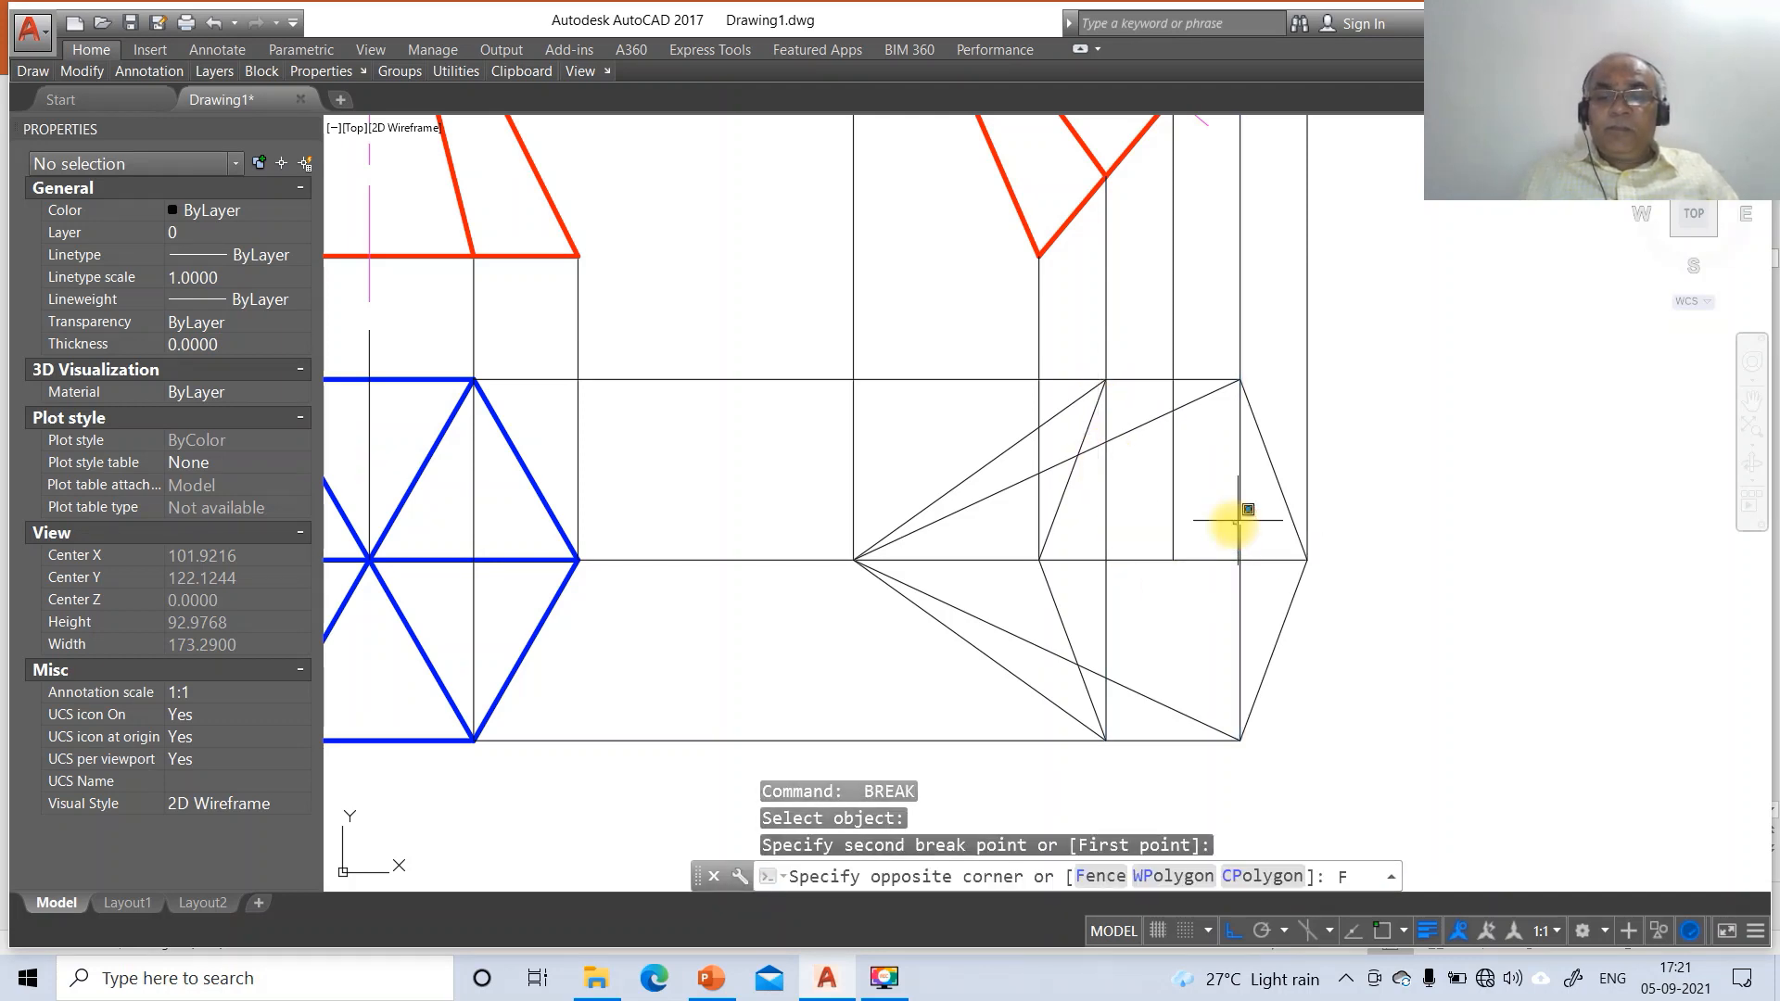
key(Escape)
key(Escape)
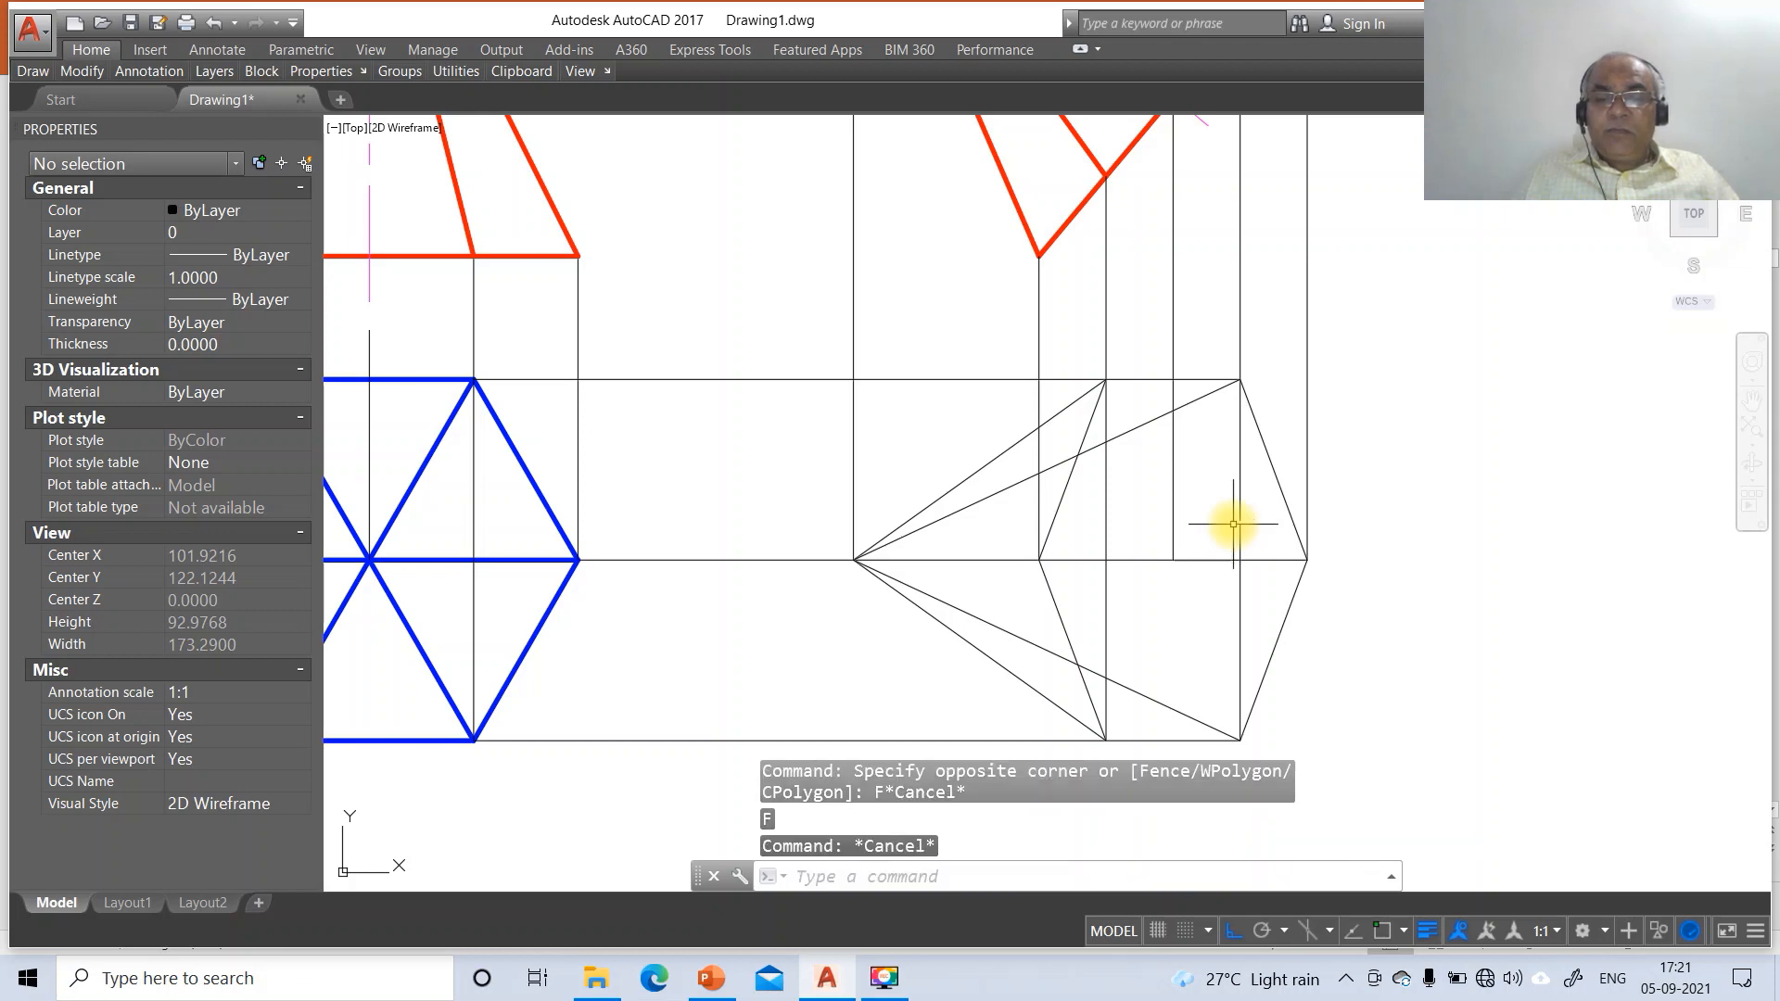
key(Return)
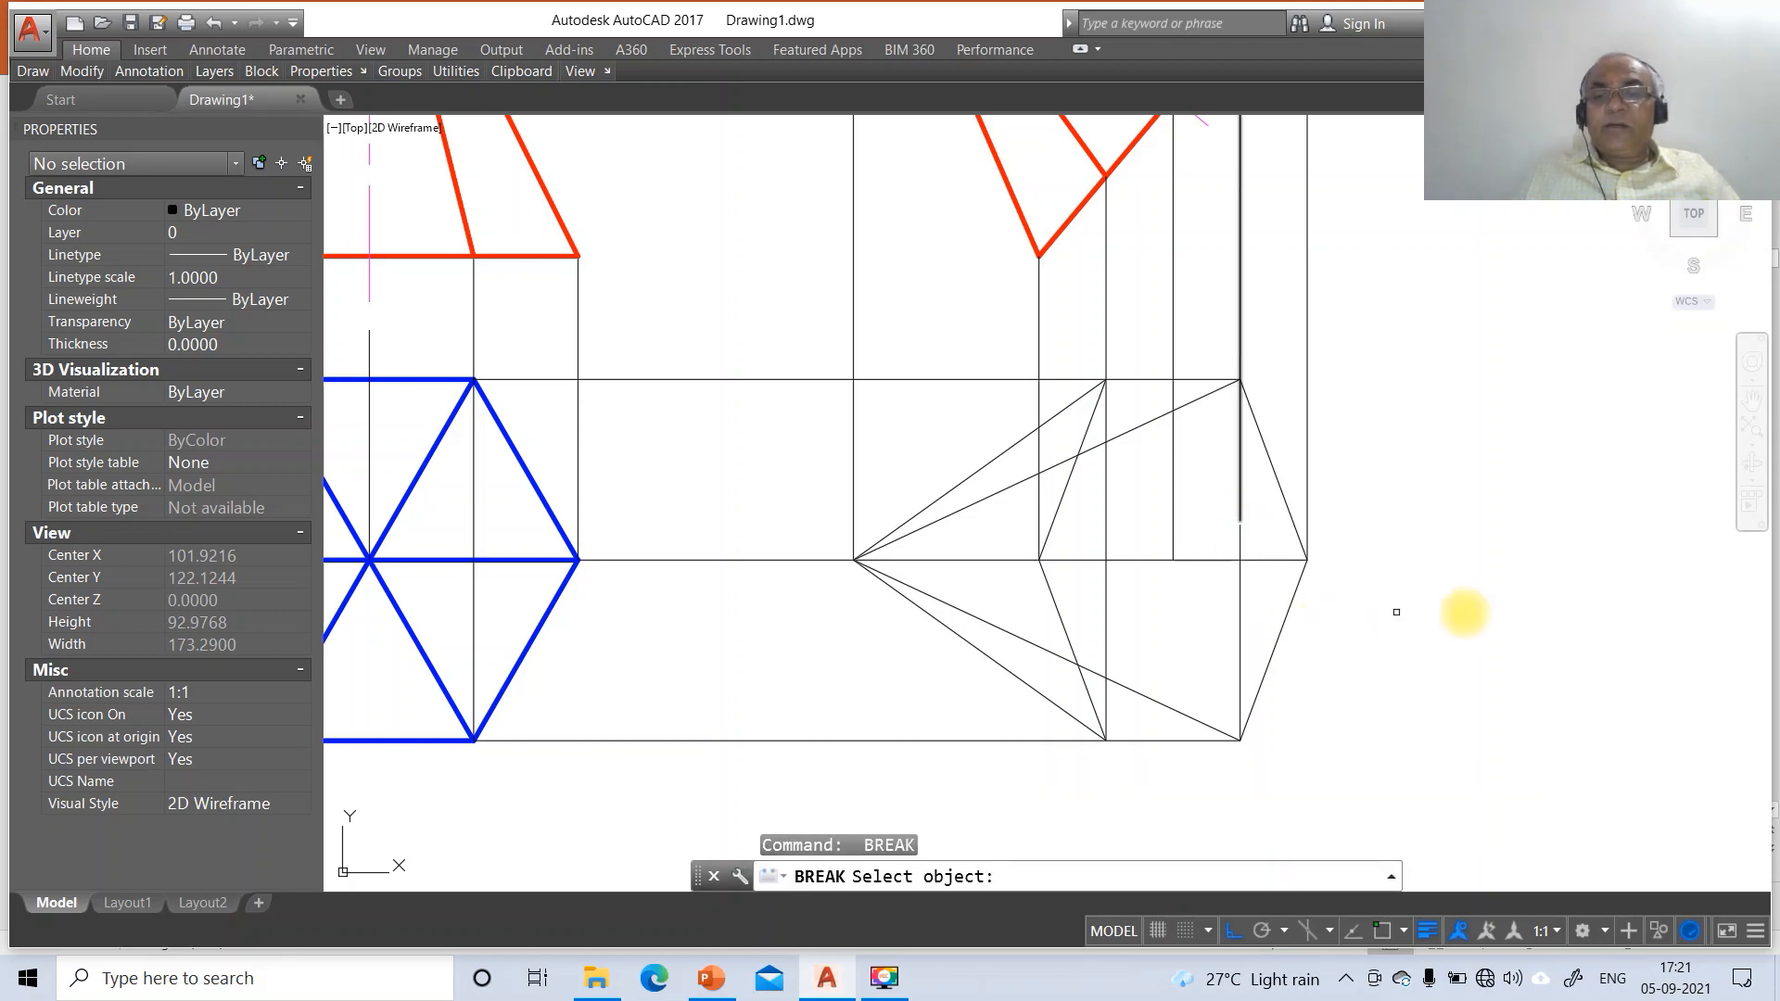
key(Escape)
key(Escape)
text(u)
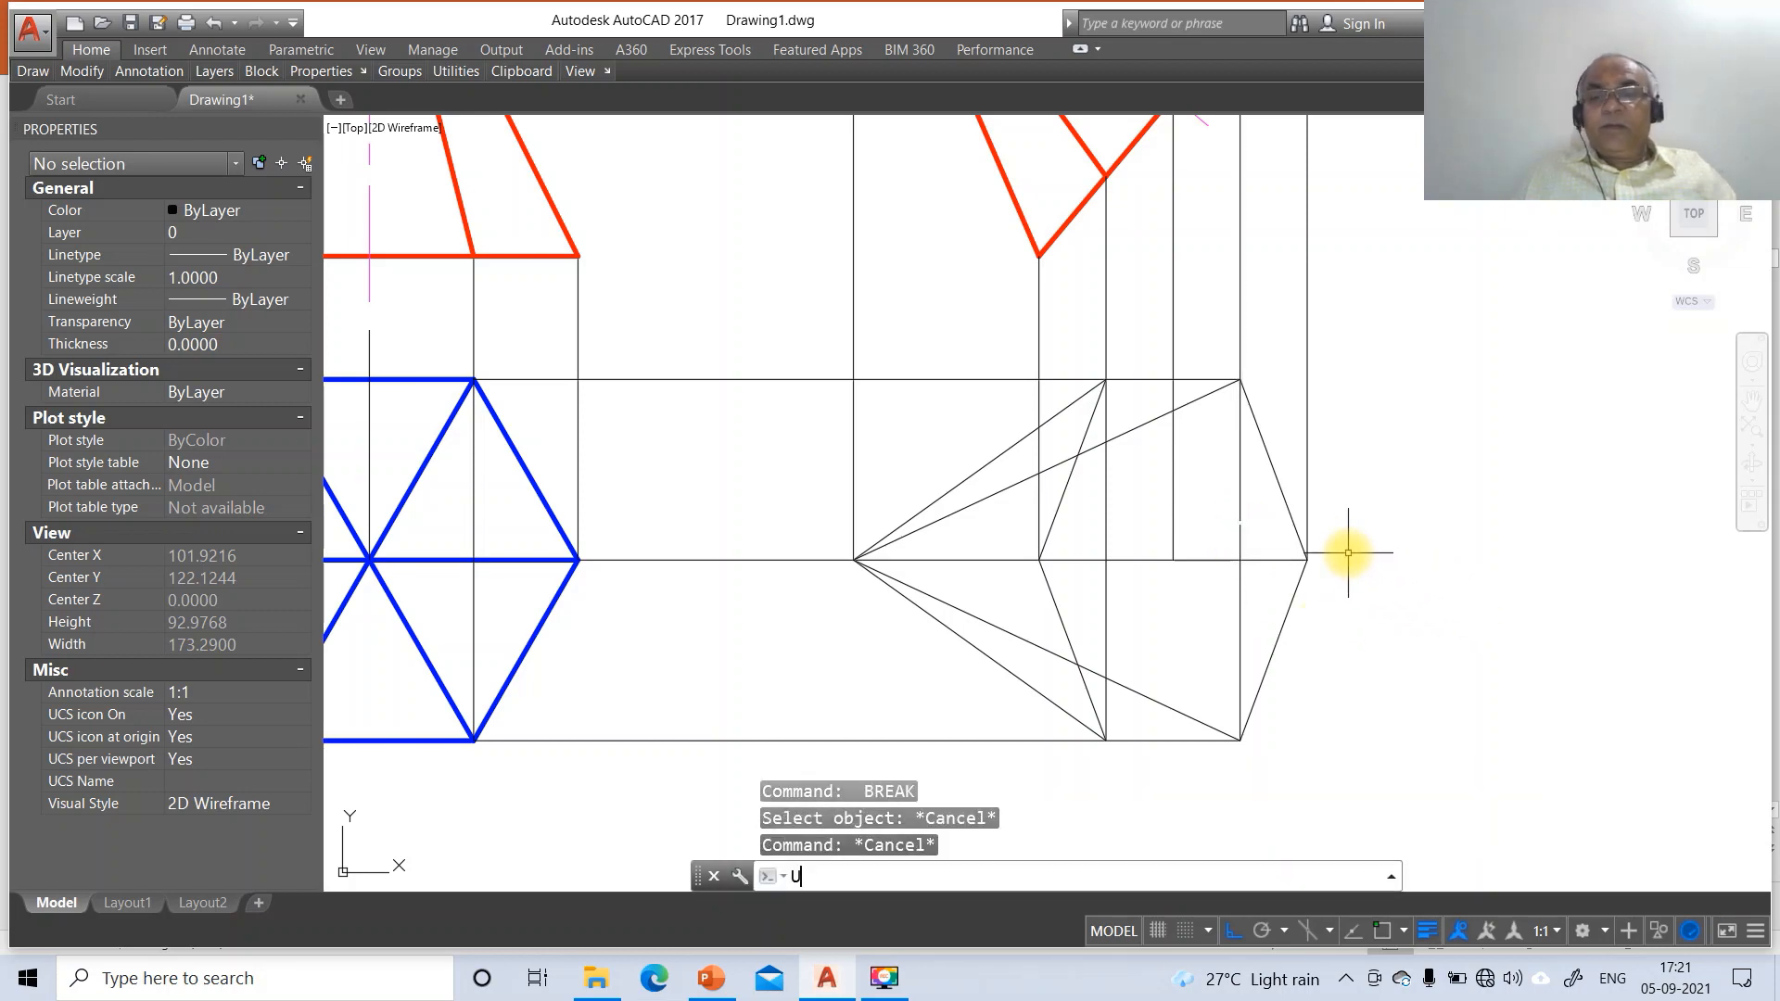
key(Return)
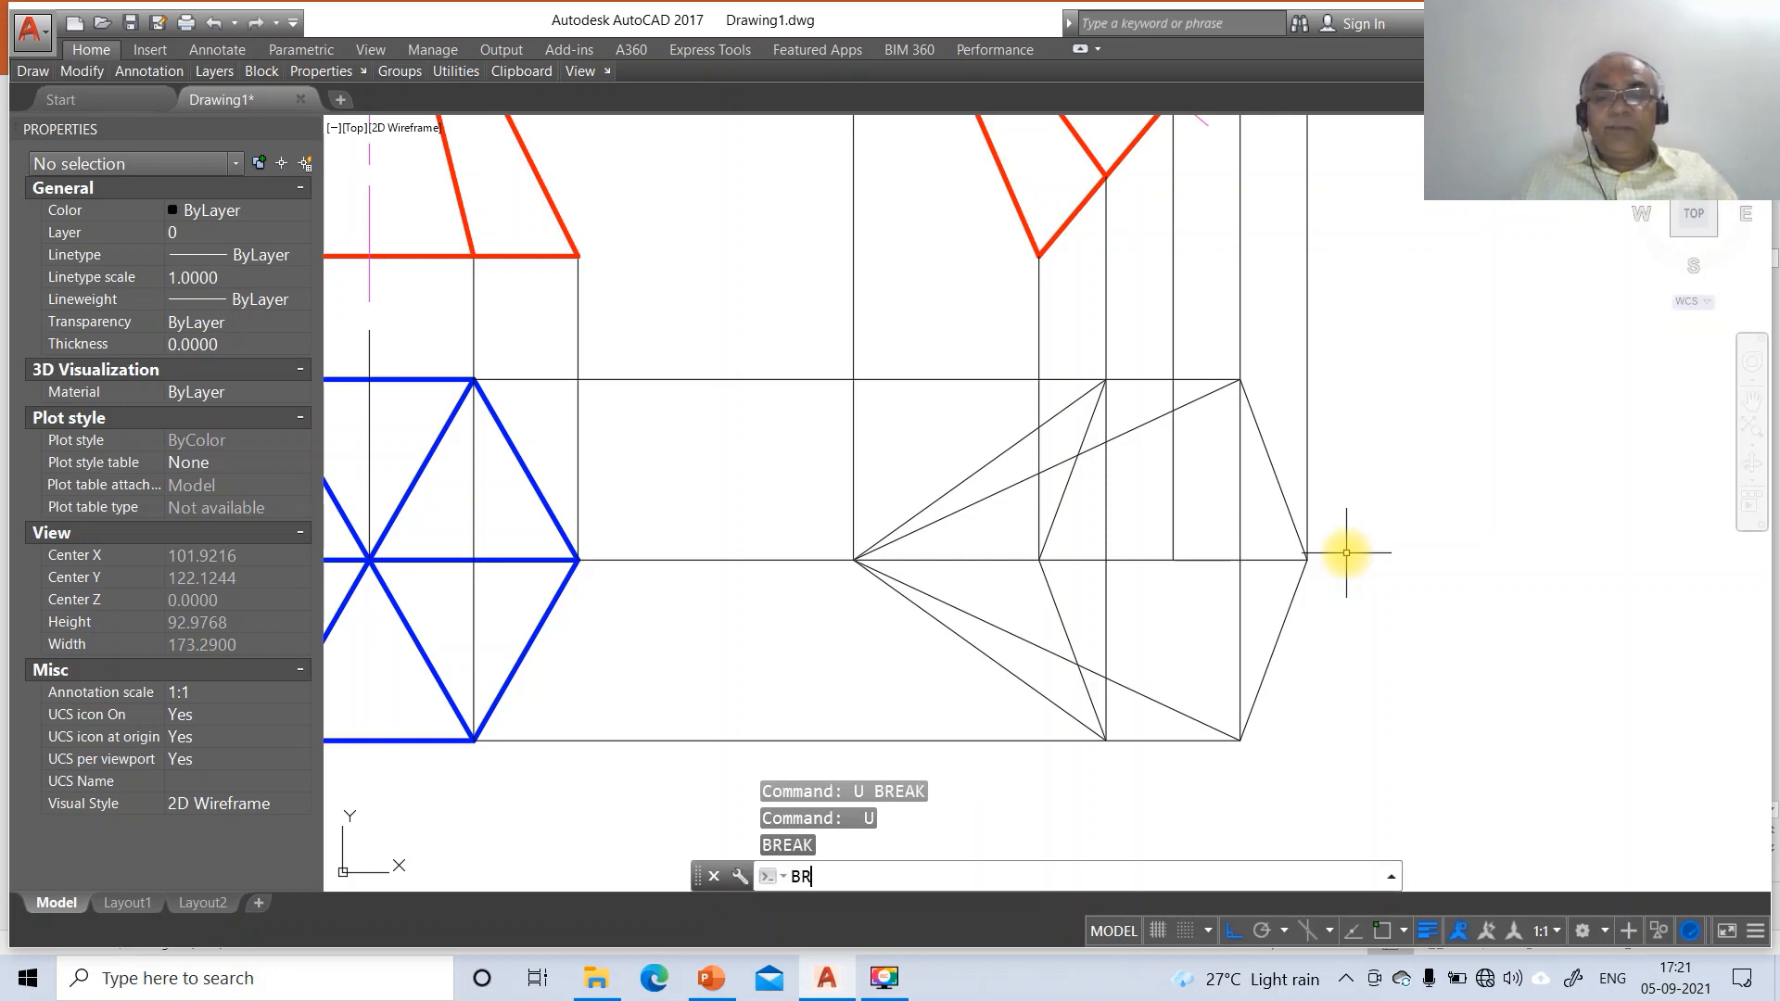
Break the vertical projector through the projected base's two right corners at the upper right corner, without leaving a gap
text(BR)
key(Return)
click(1239, 501)
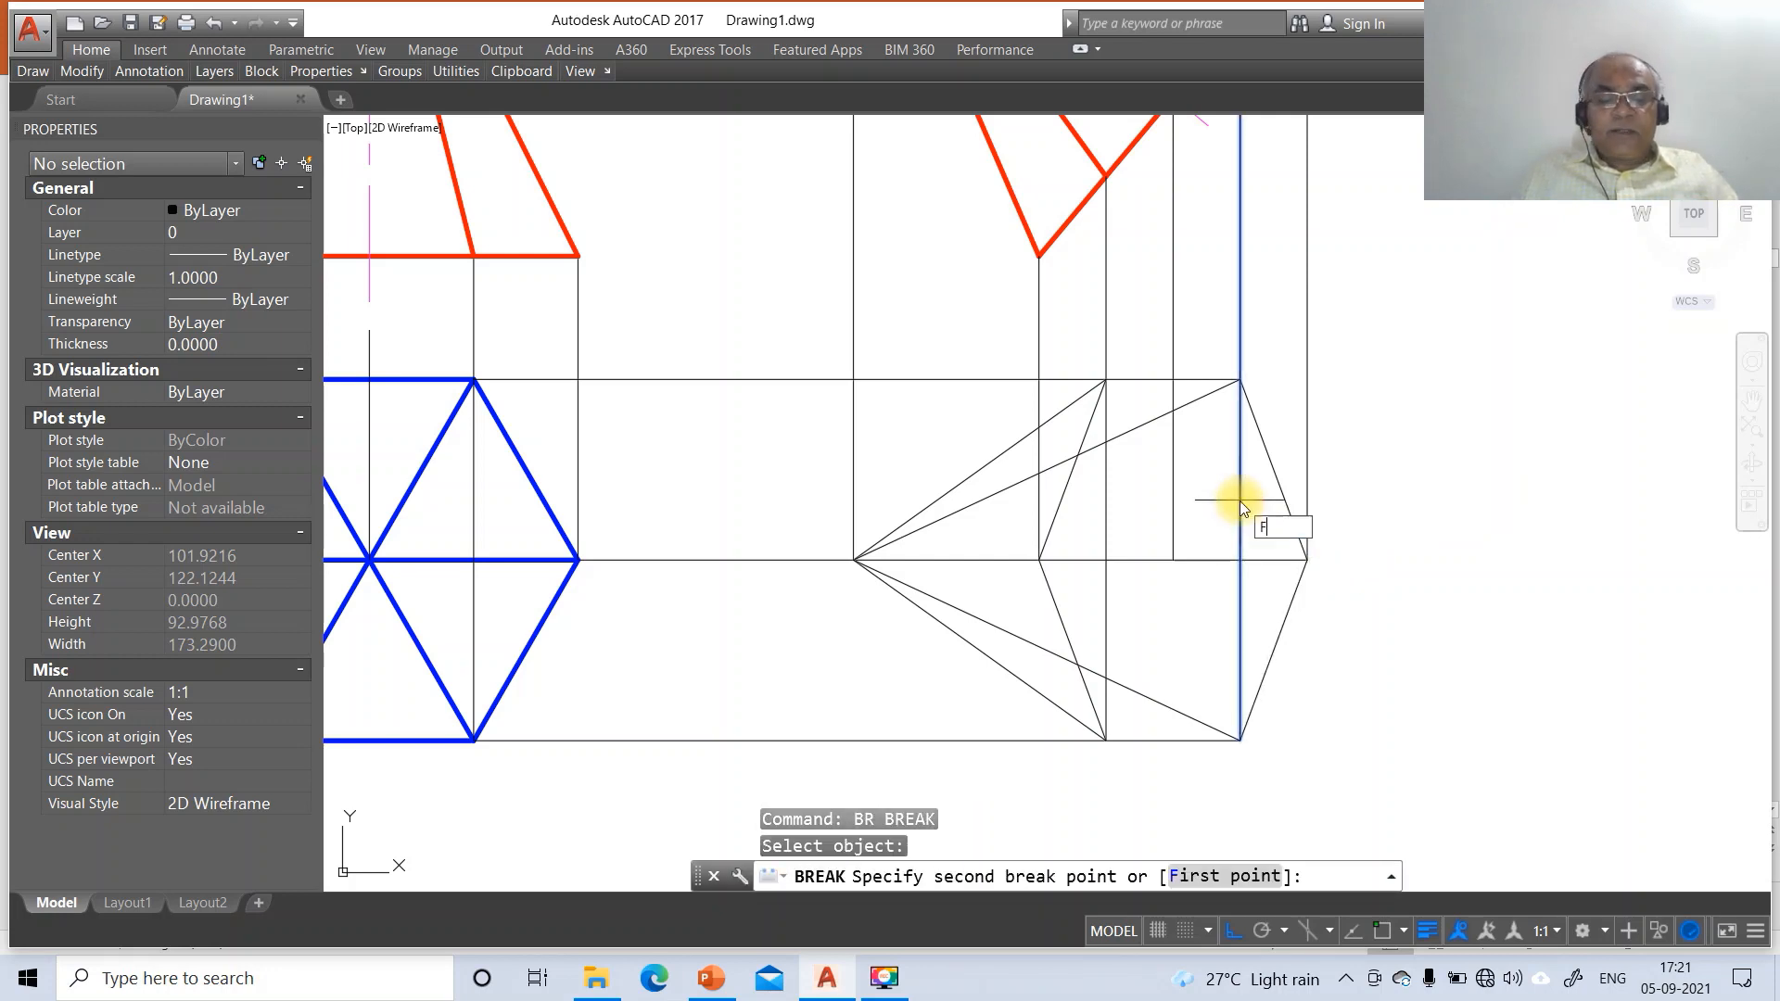
key(Return)
text(INT)
key(Return)
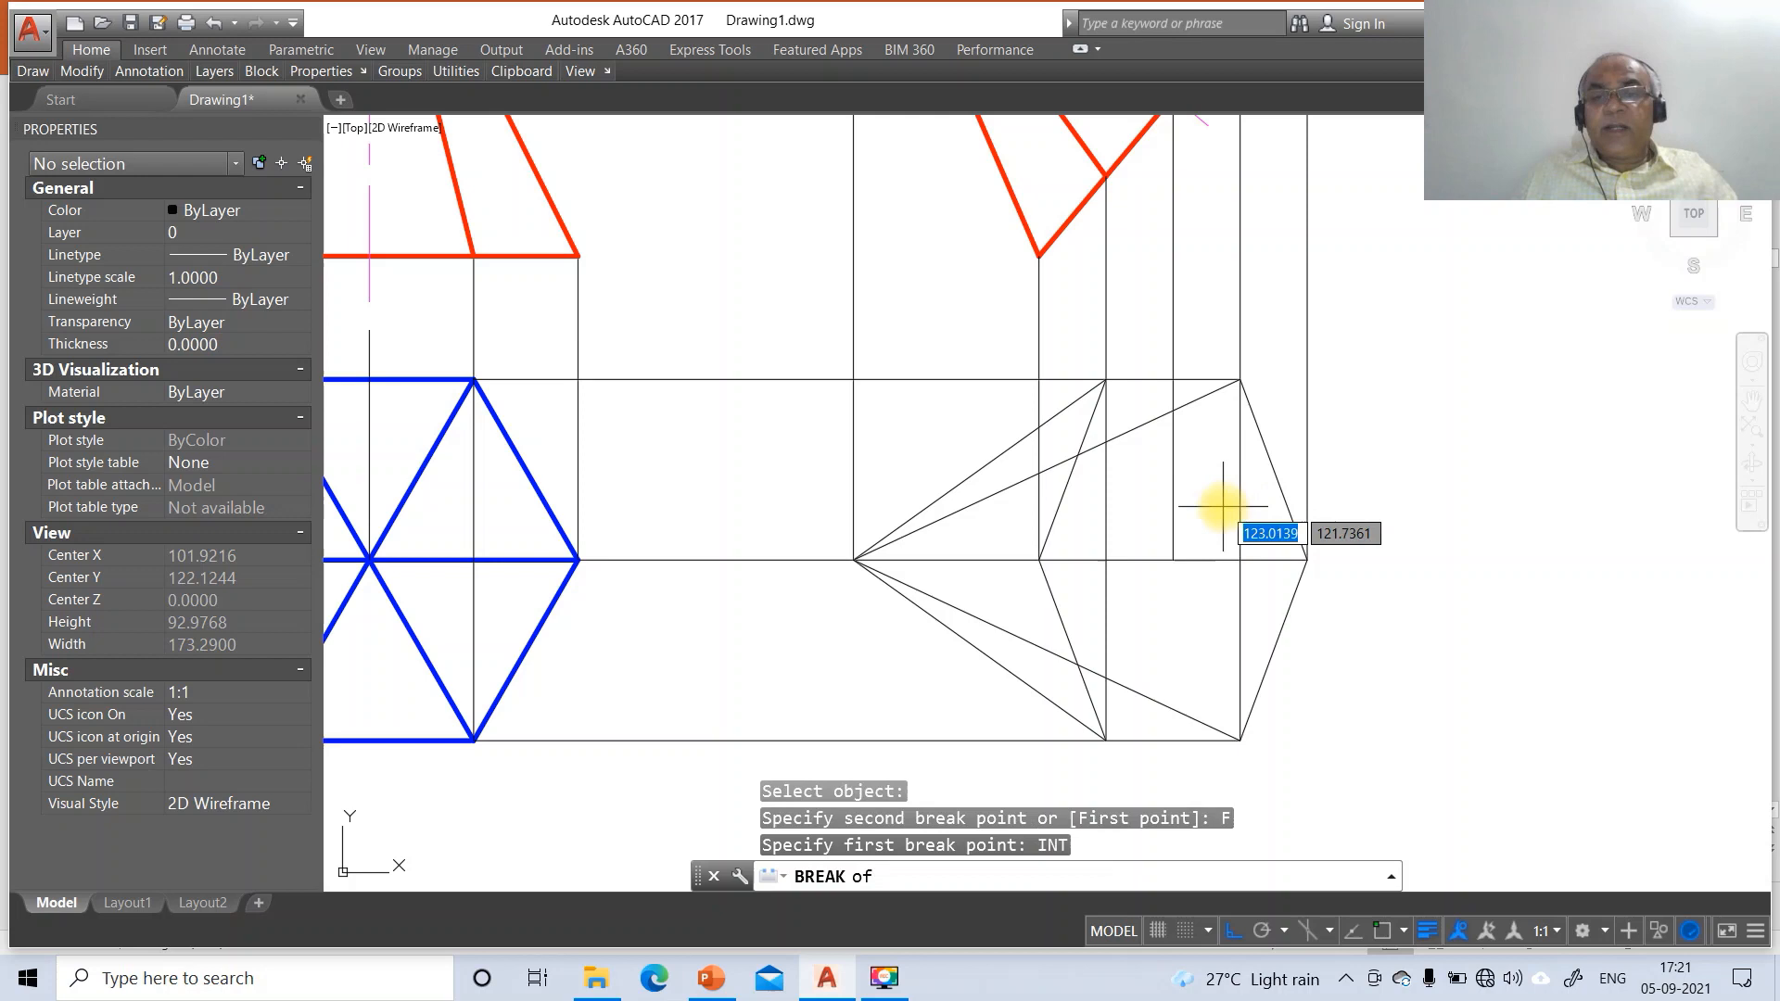
click(1236, 378)
key(Return)
key(Return)
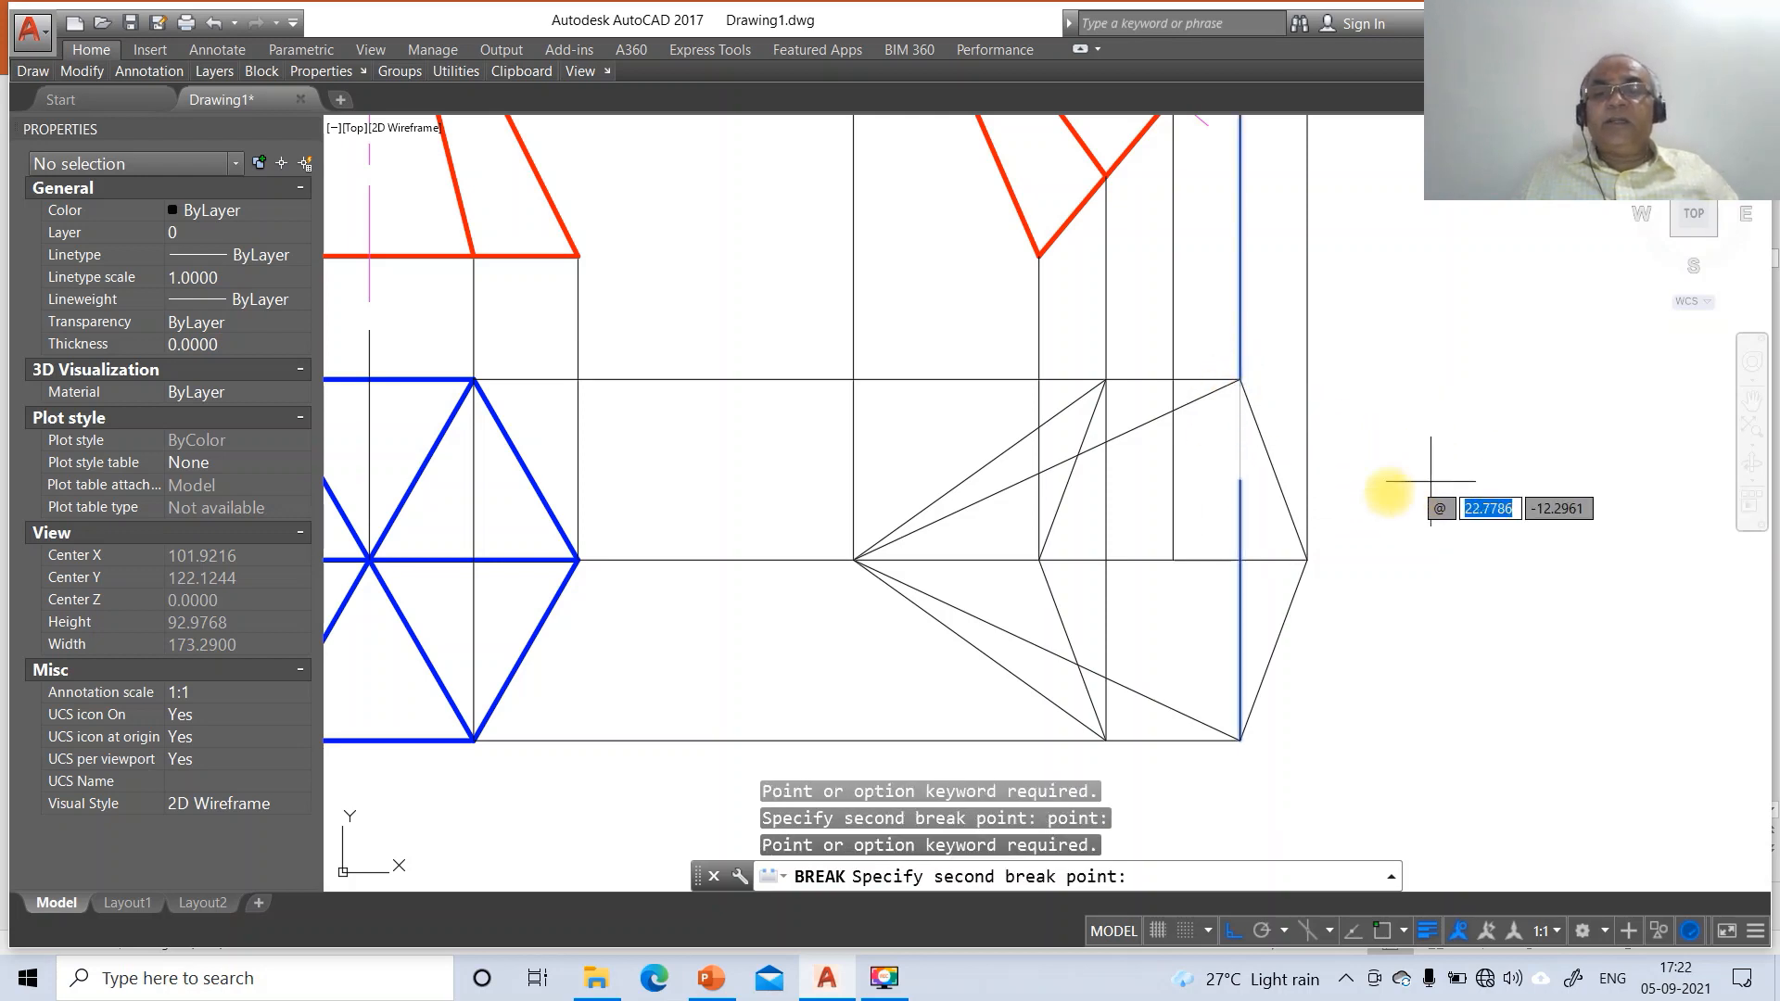
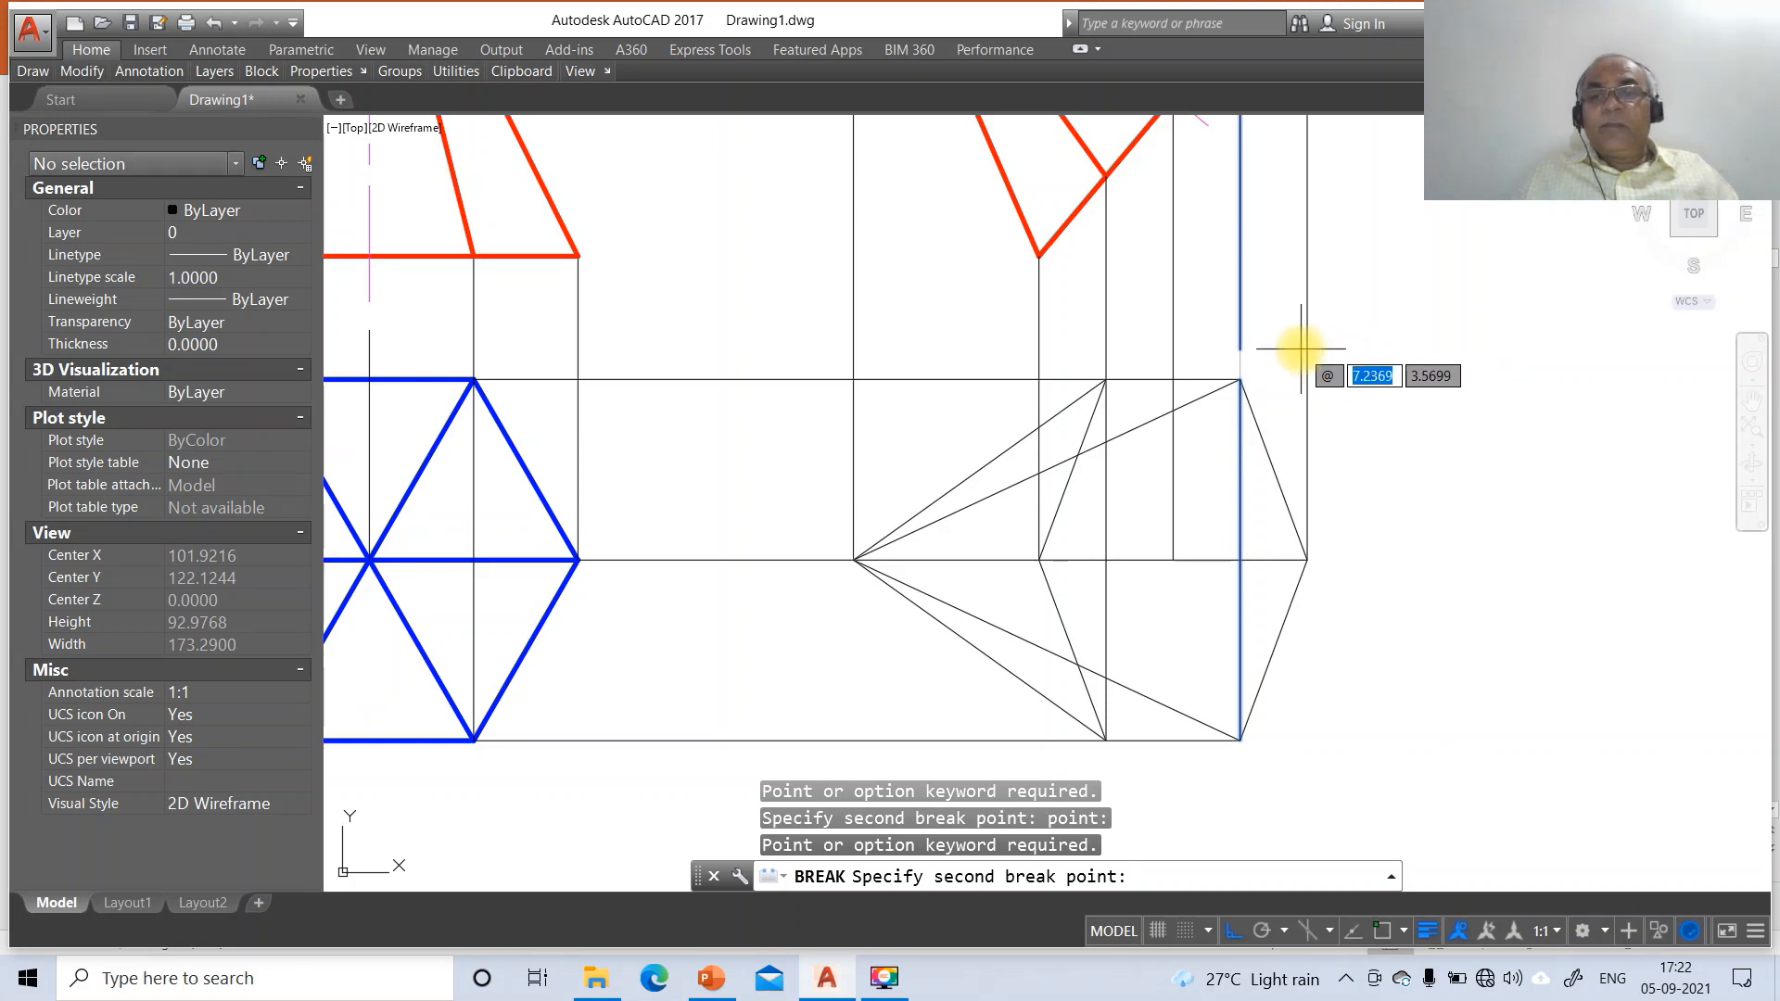
key(Return)
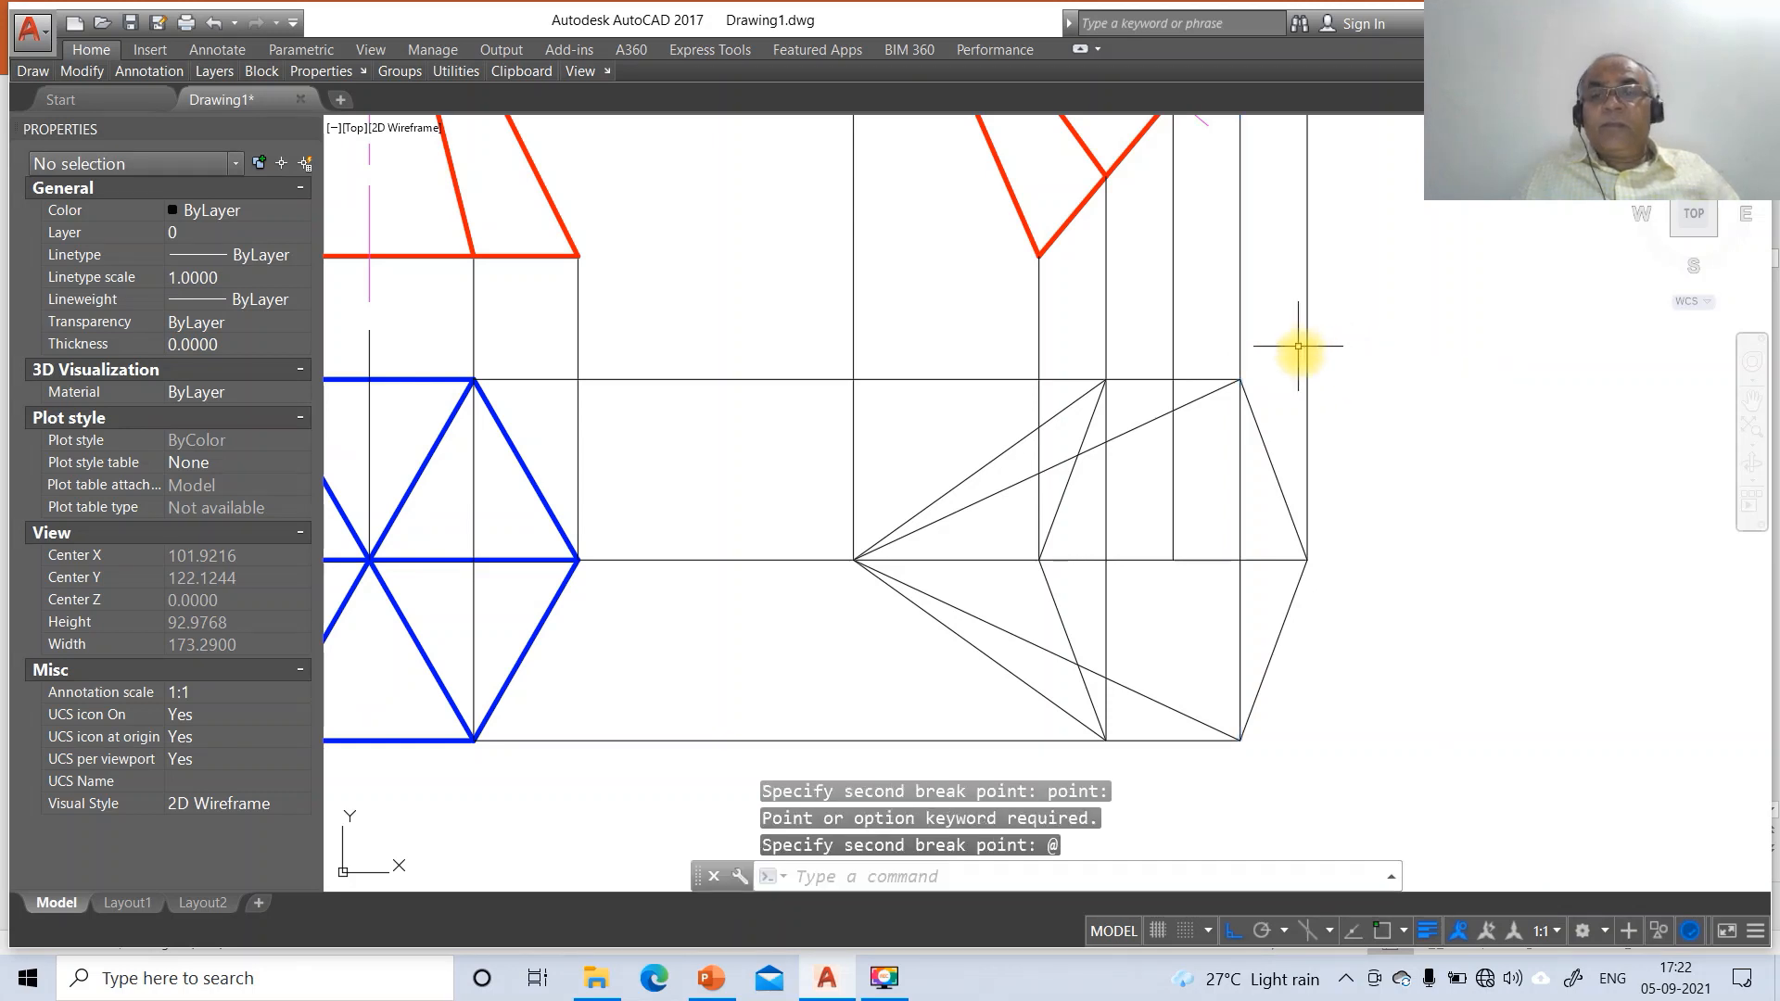
Assign the projected top view's six outline edges and the horizontal line segments through its apex to the TV layer
click(1265, 450)
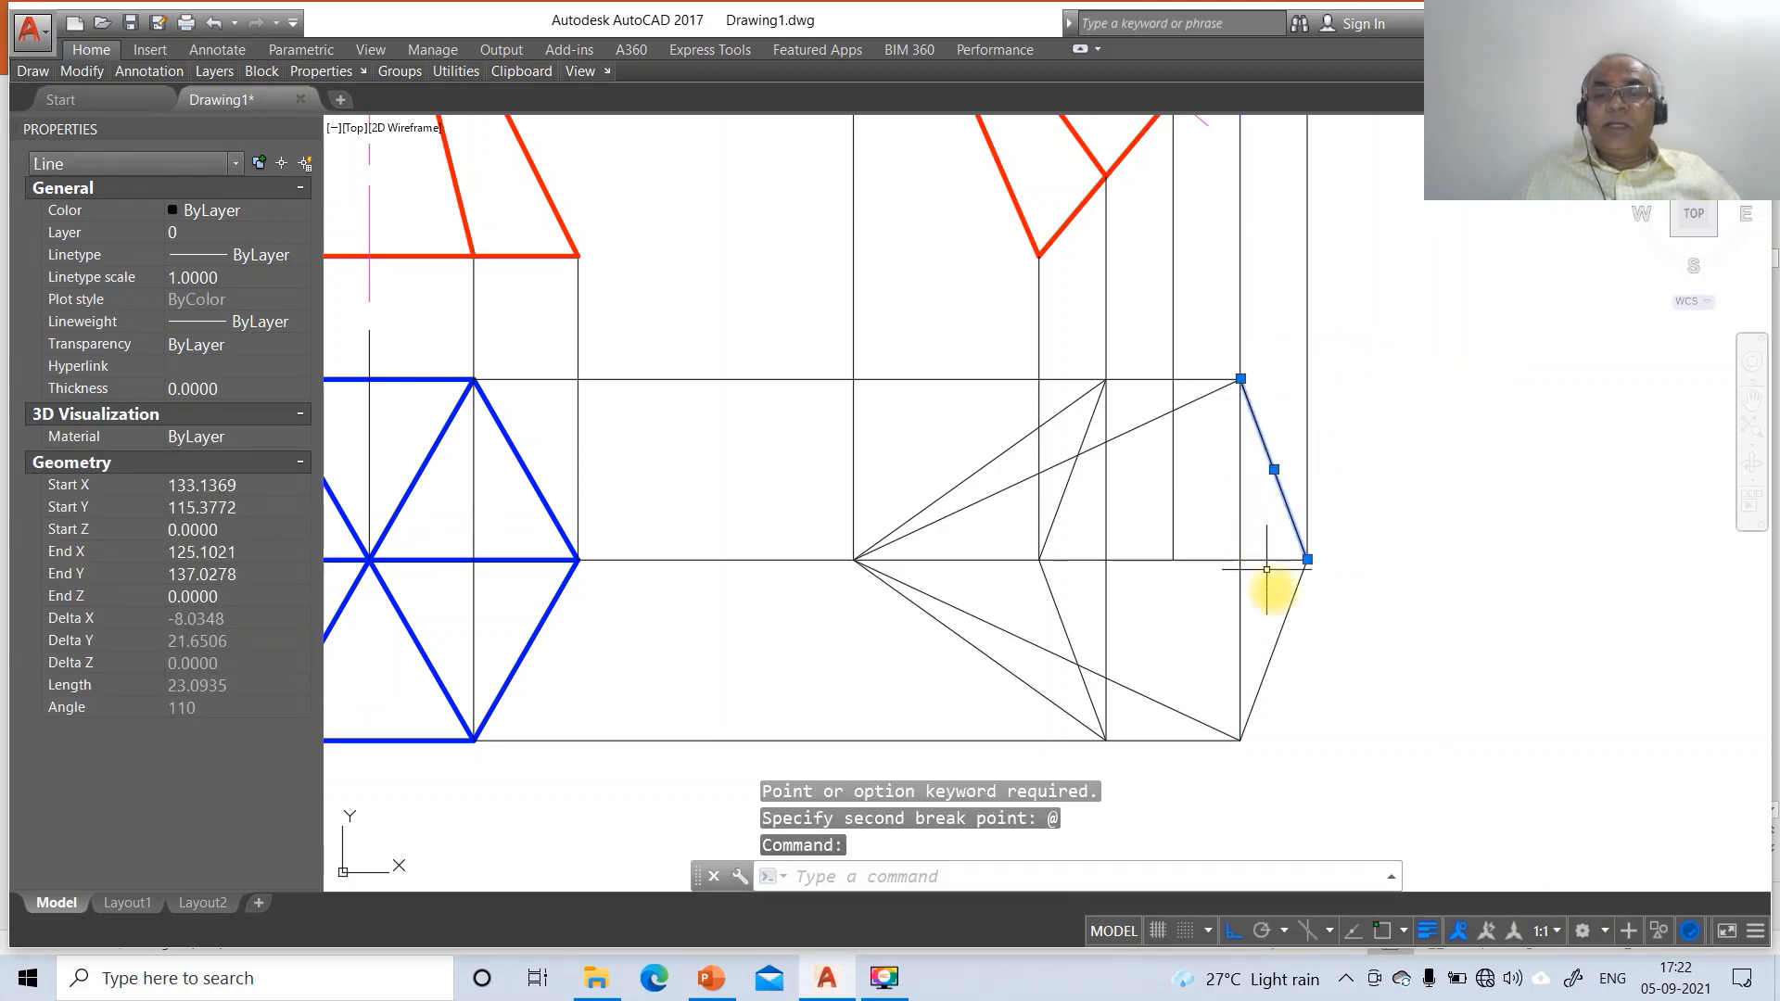
click(1281, 622)
click(1264, 684)
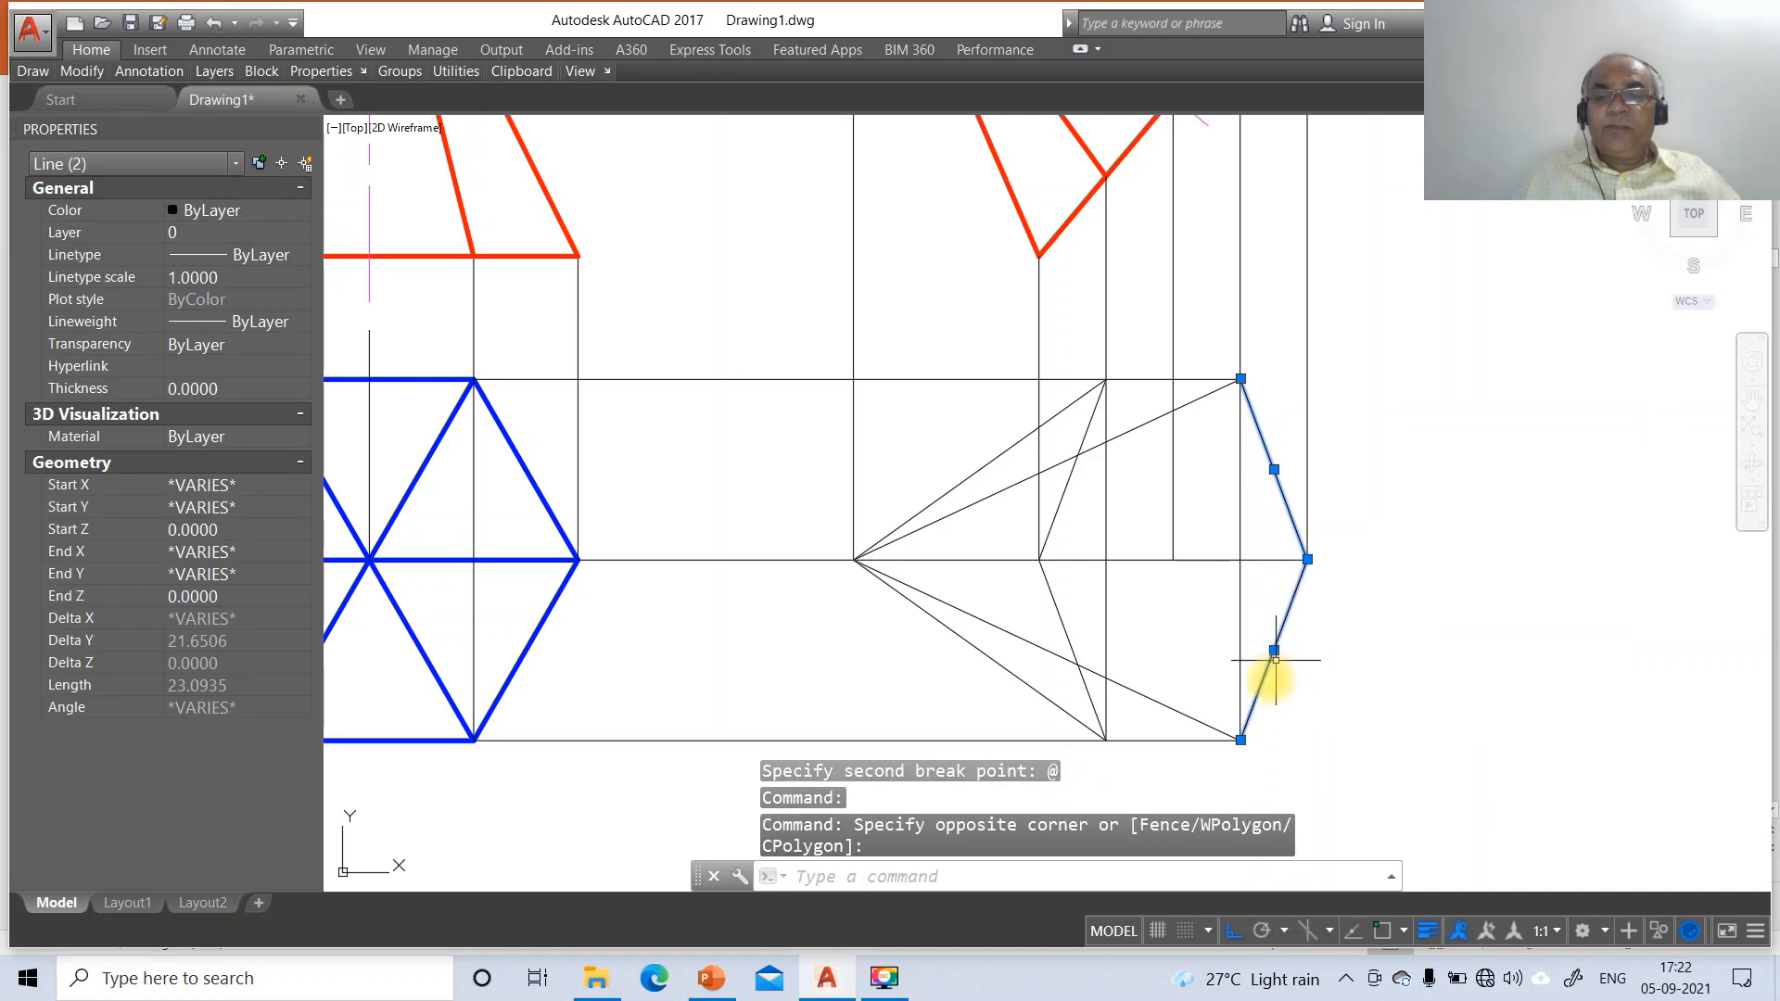
click(1182, 740)
click(1064, 706)
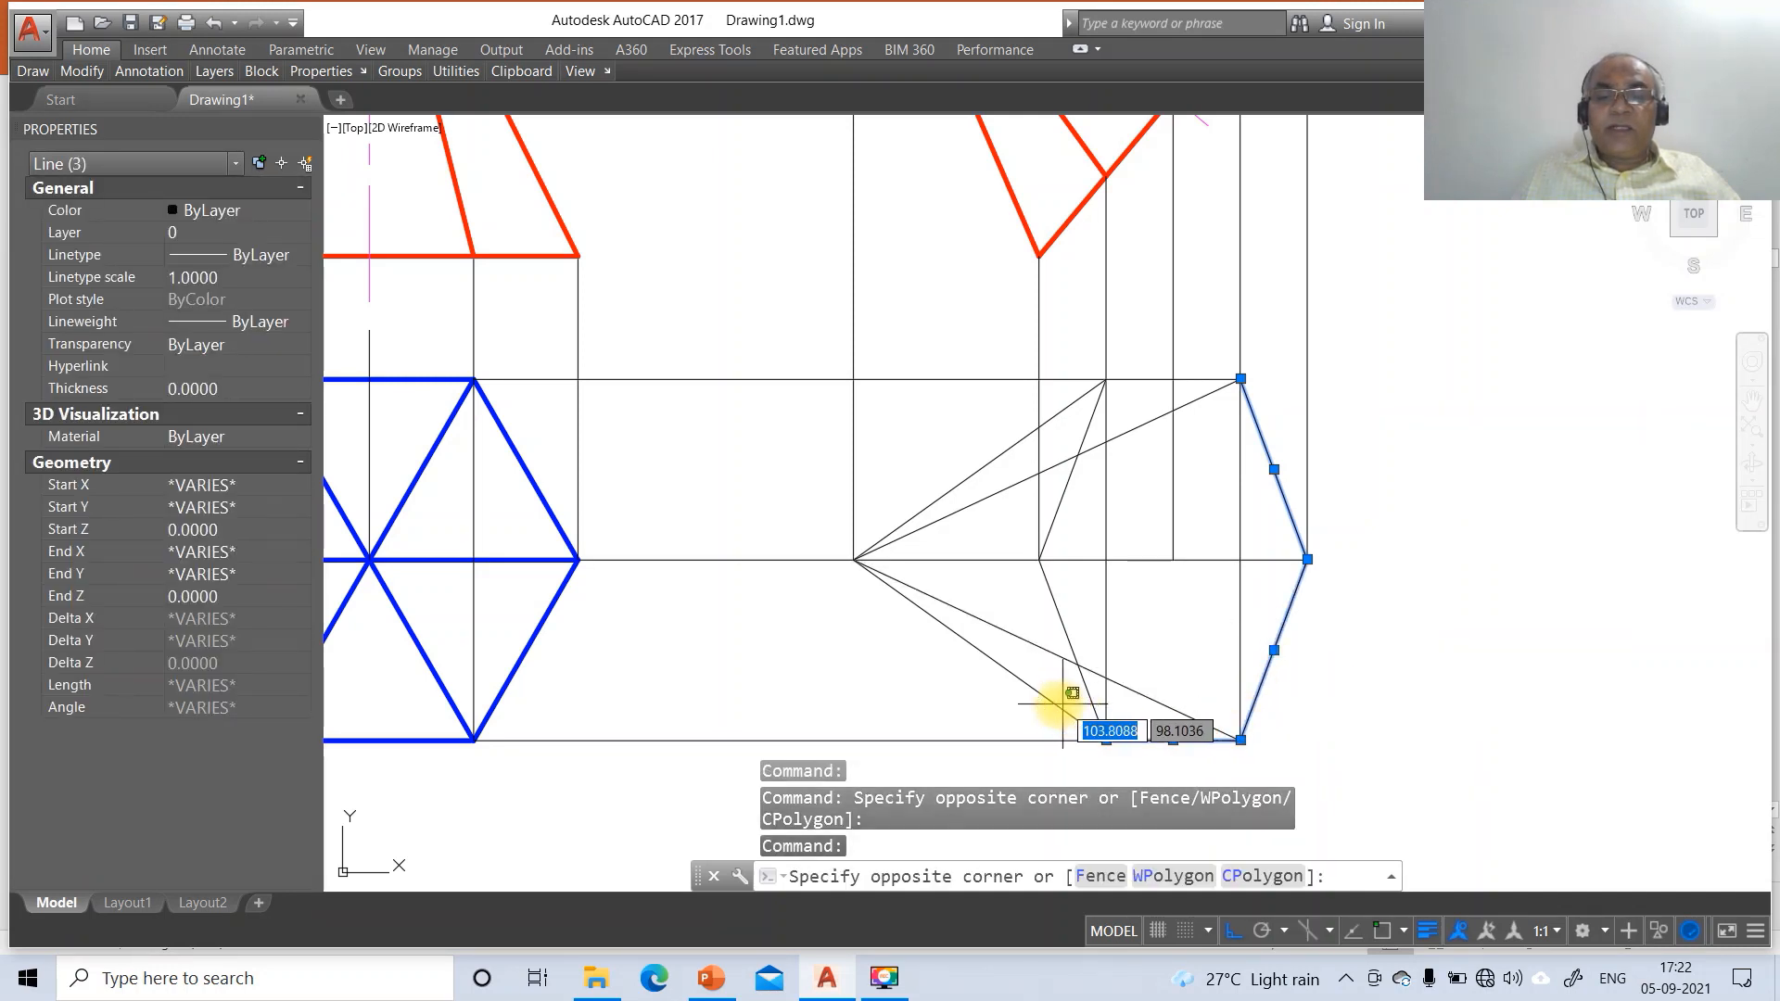
click(1058, 705)
click(961, 483)
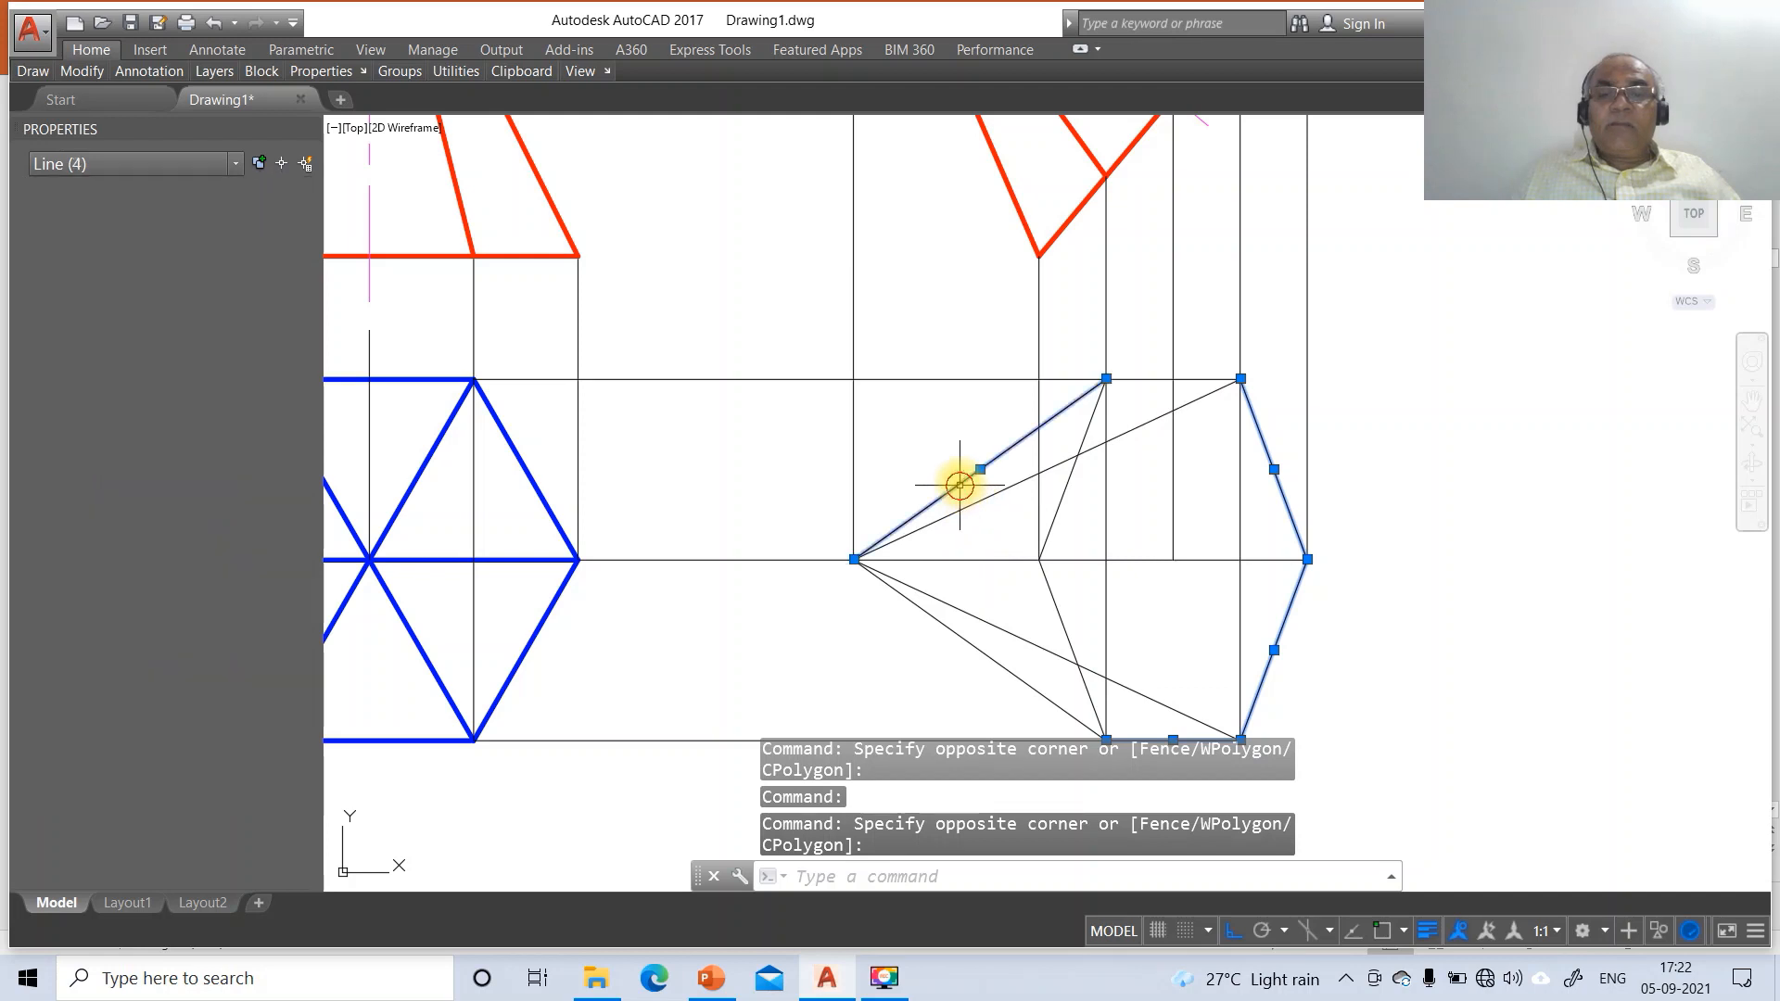
click(1135, 378)
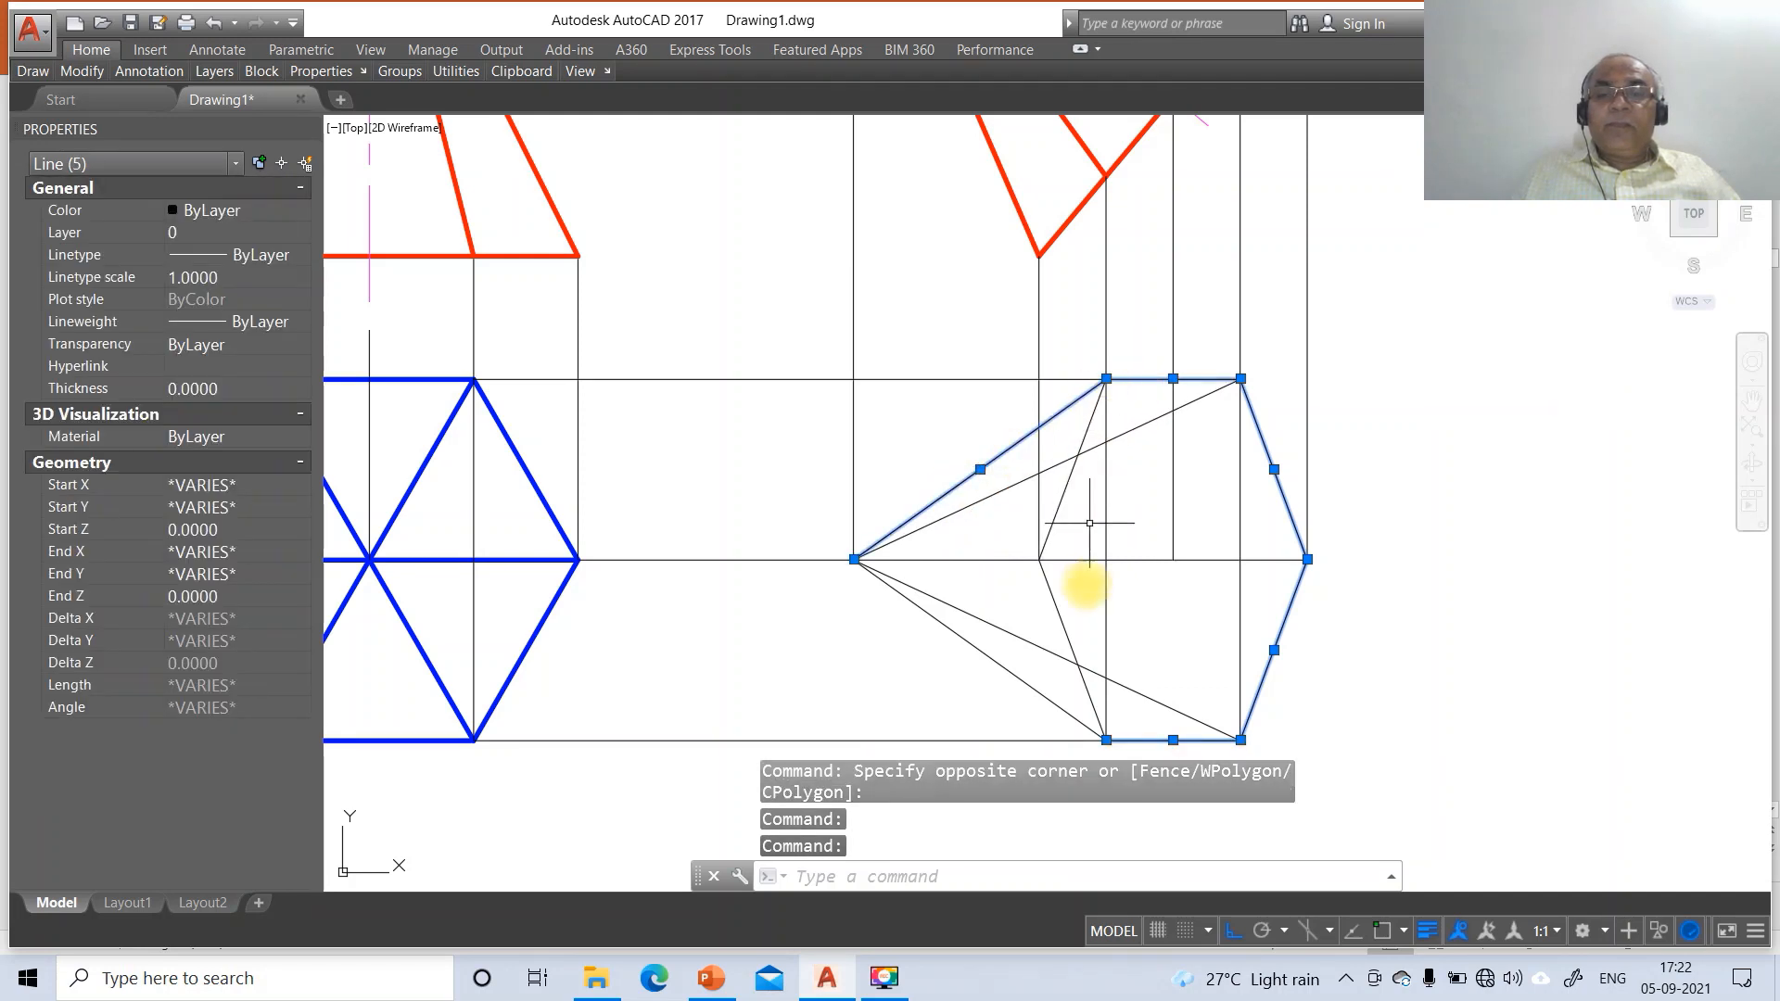
click(1015, 672)
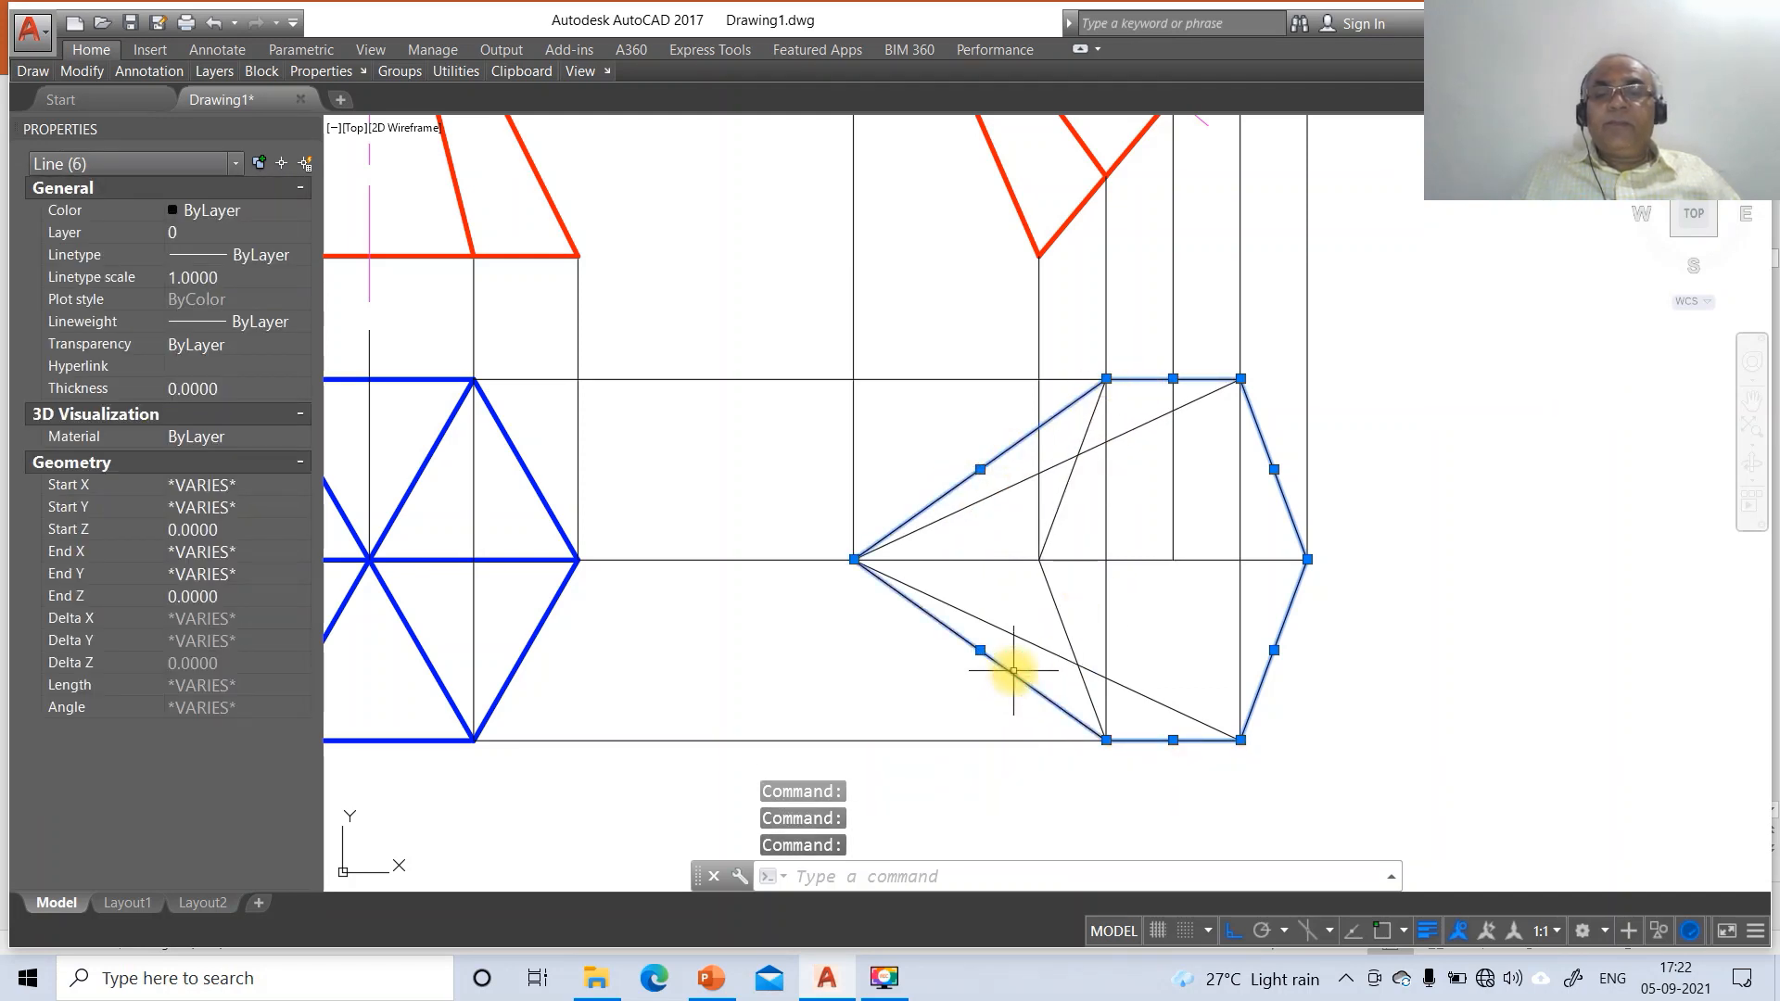
click(934, 559)
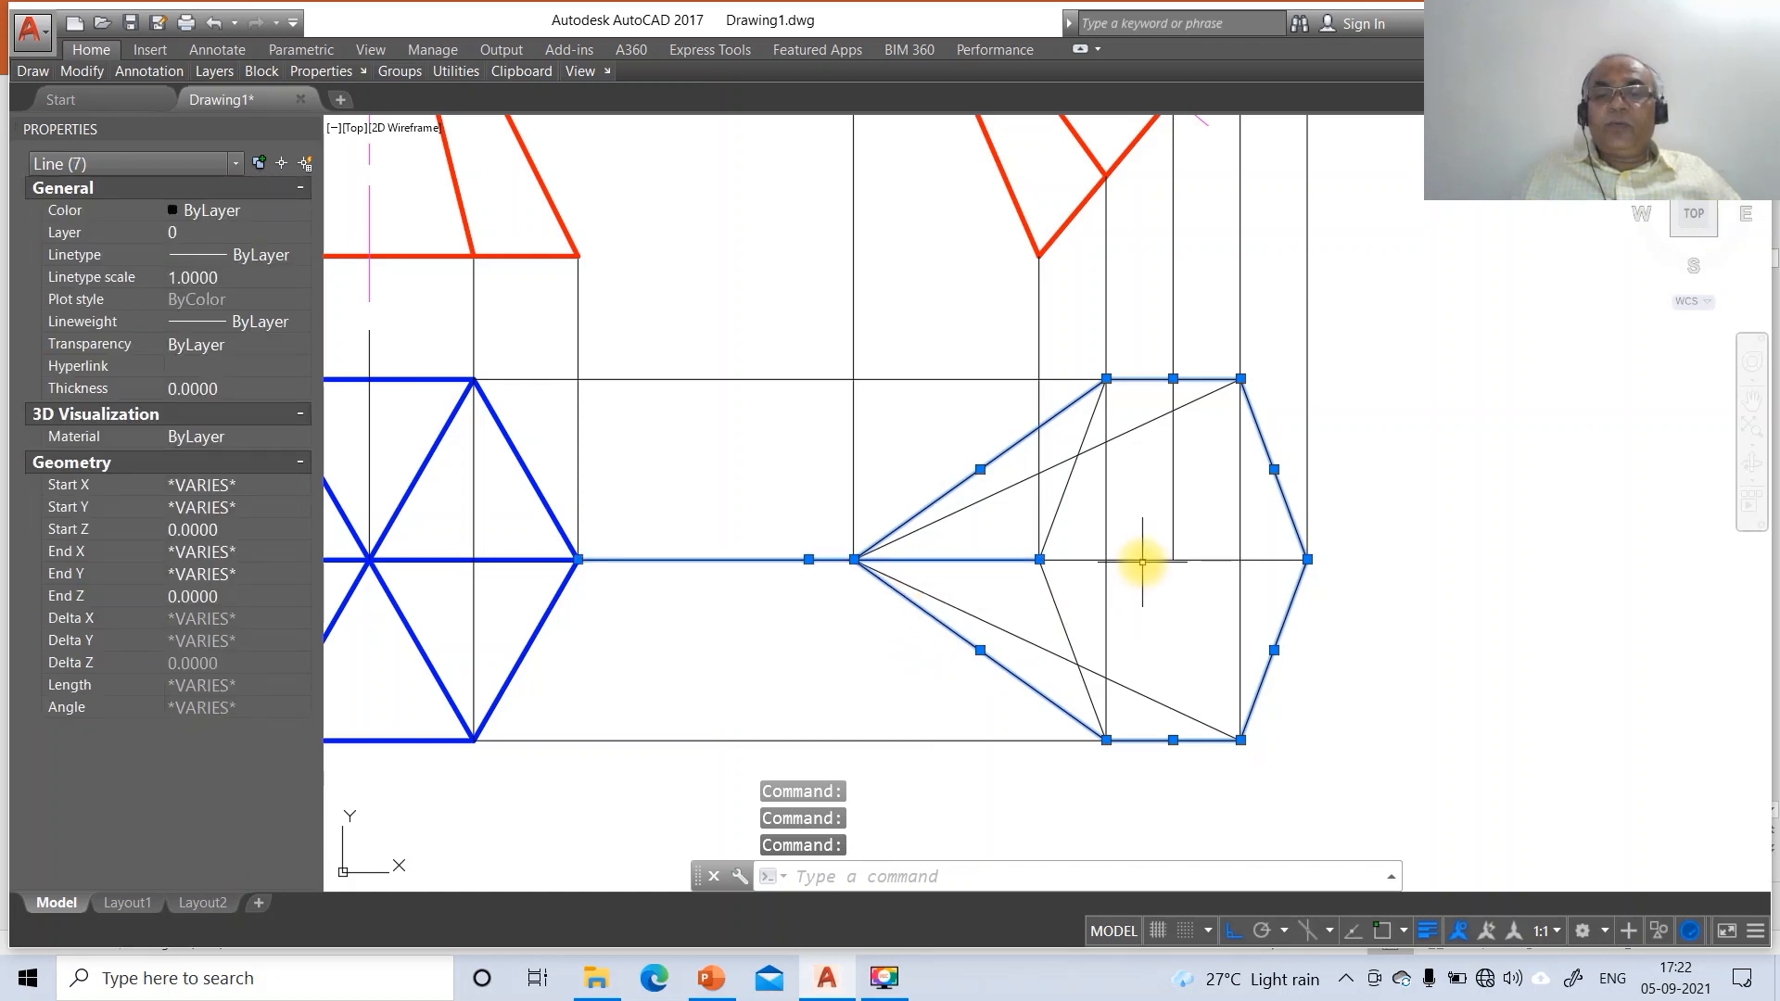
click(1140, 559)
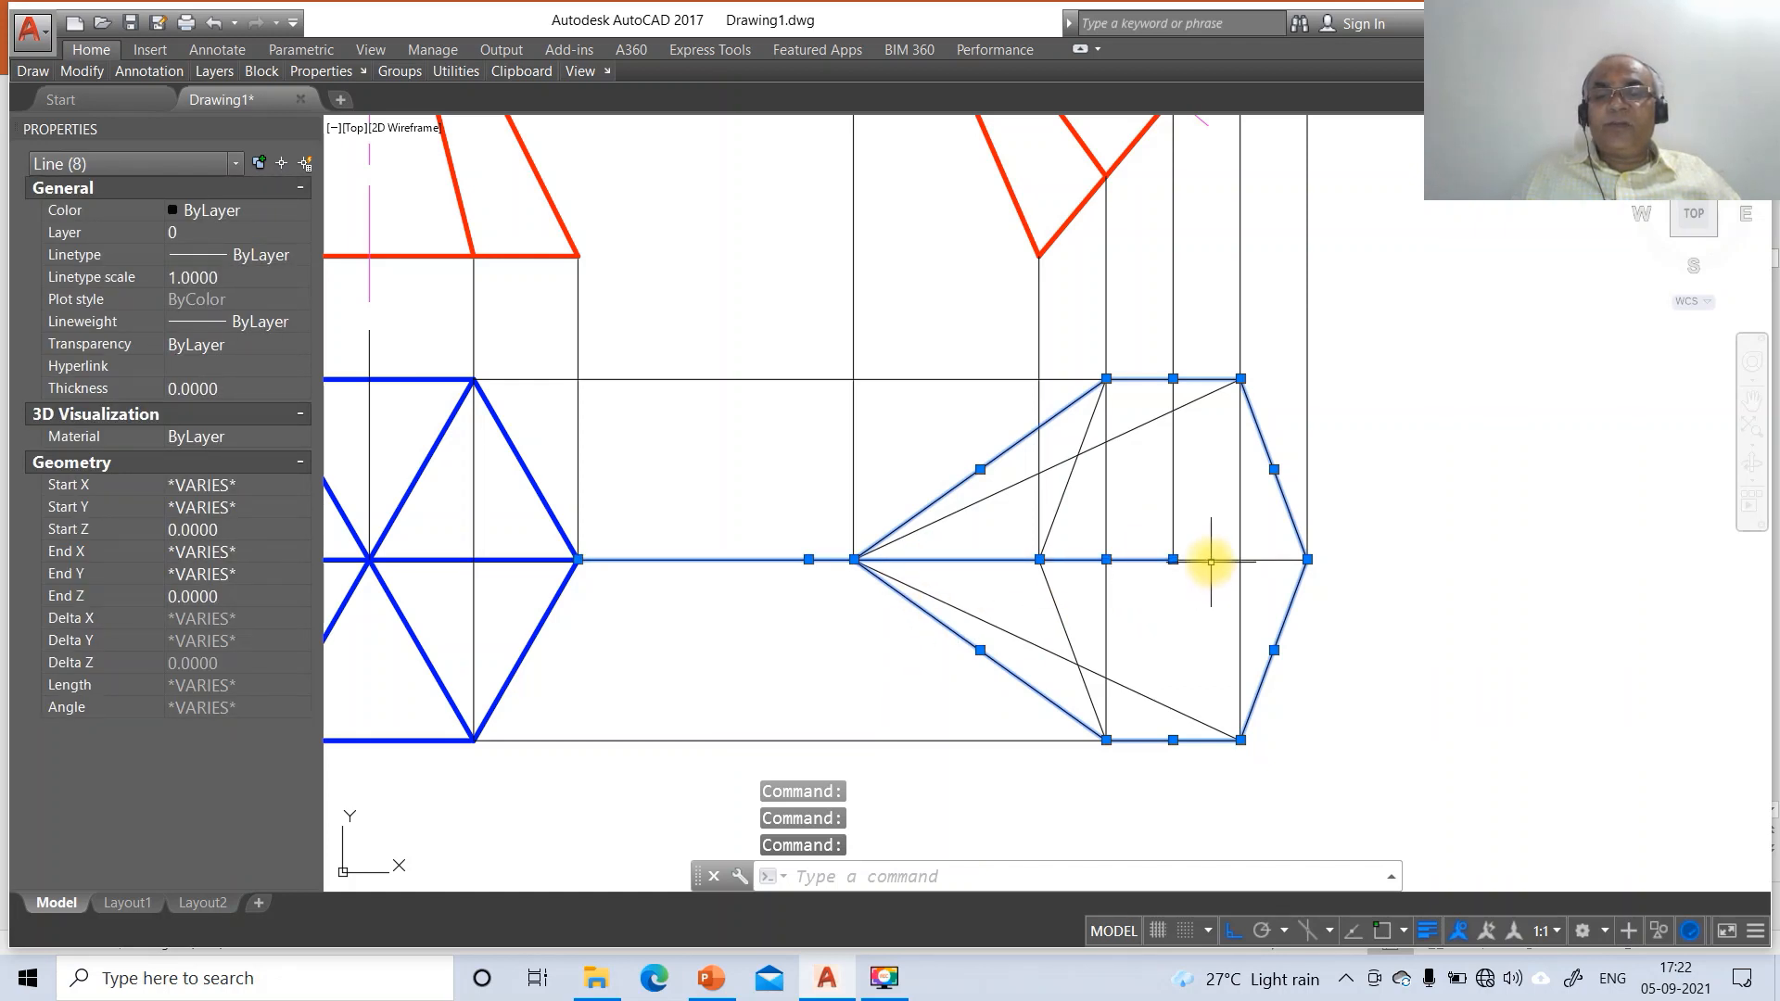
click(77, 236)
click(302, 234)
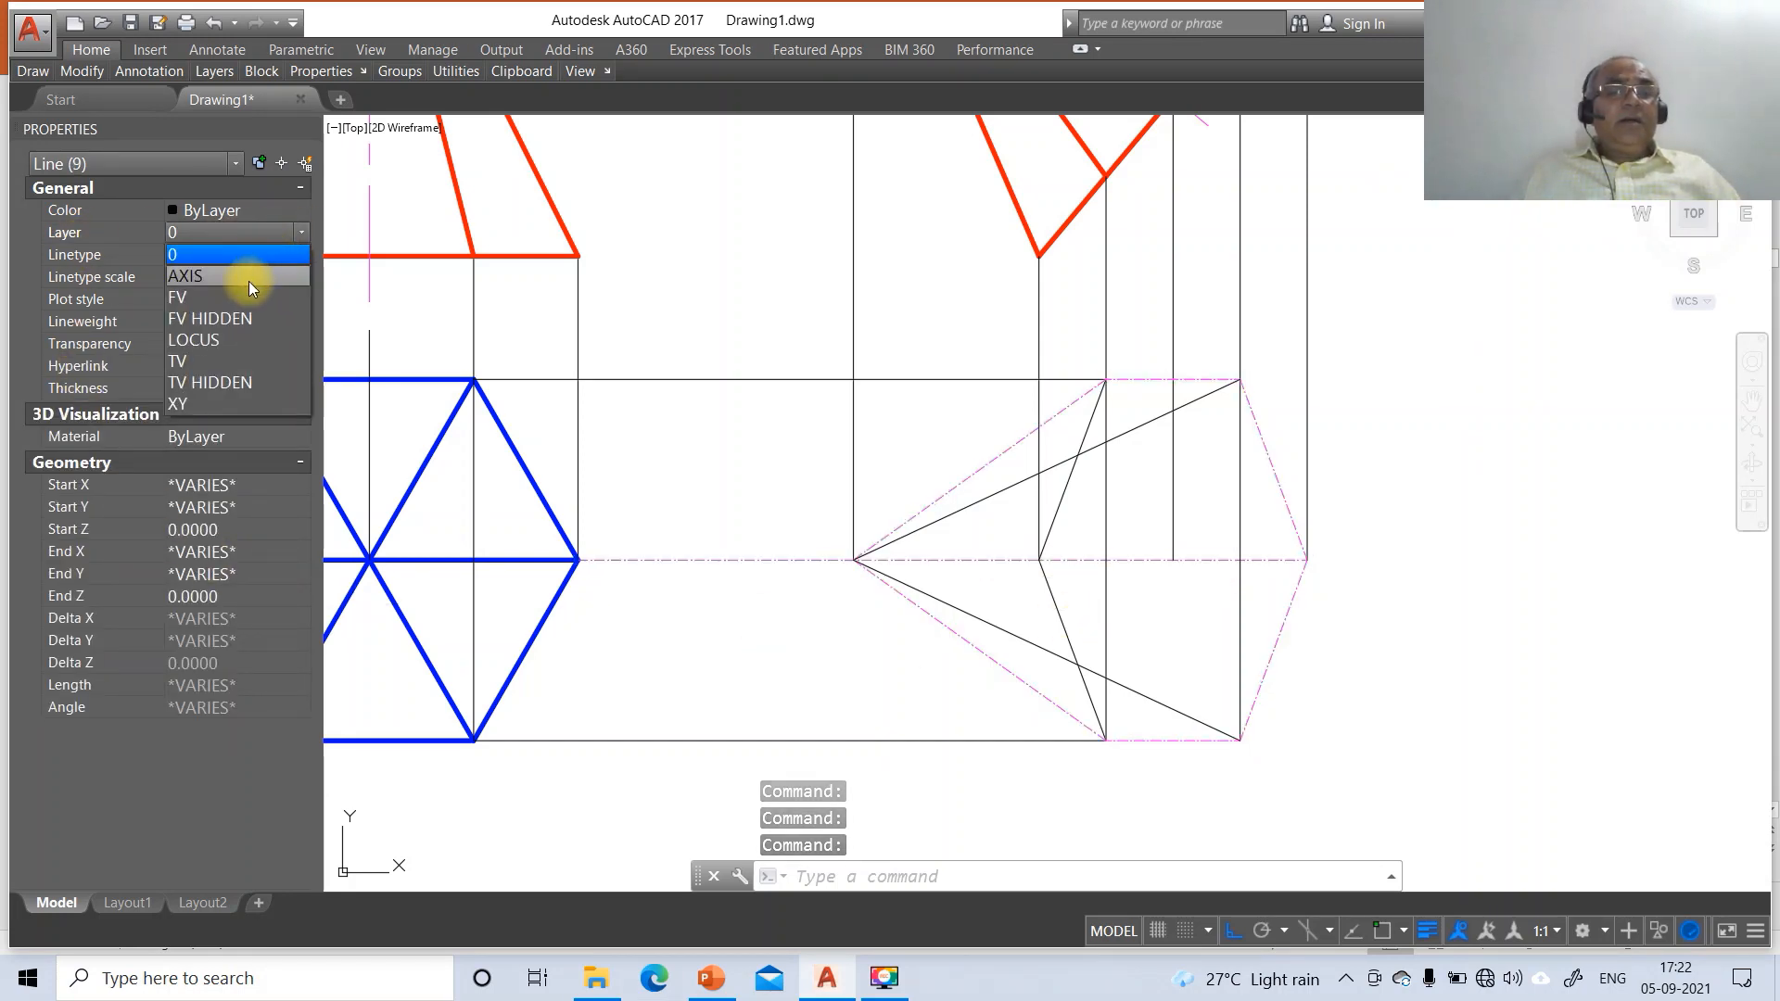
click(214, 361)
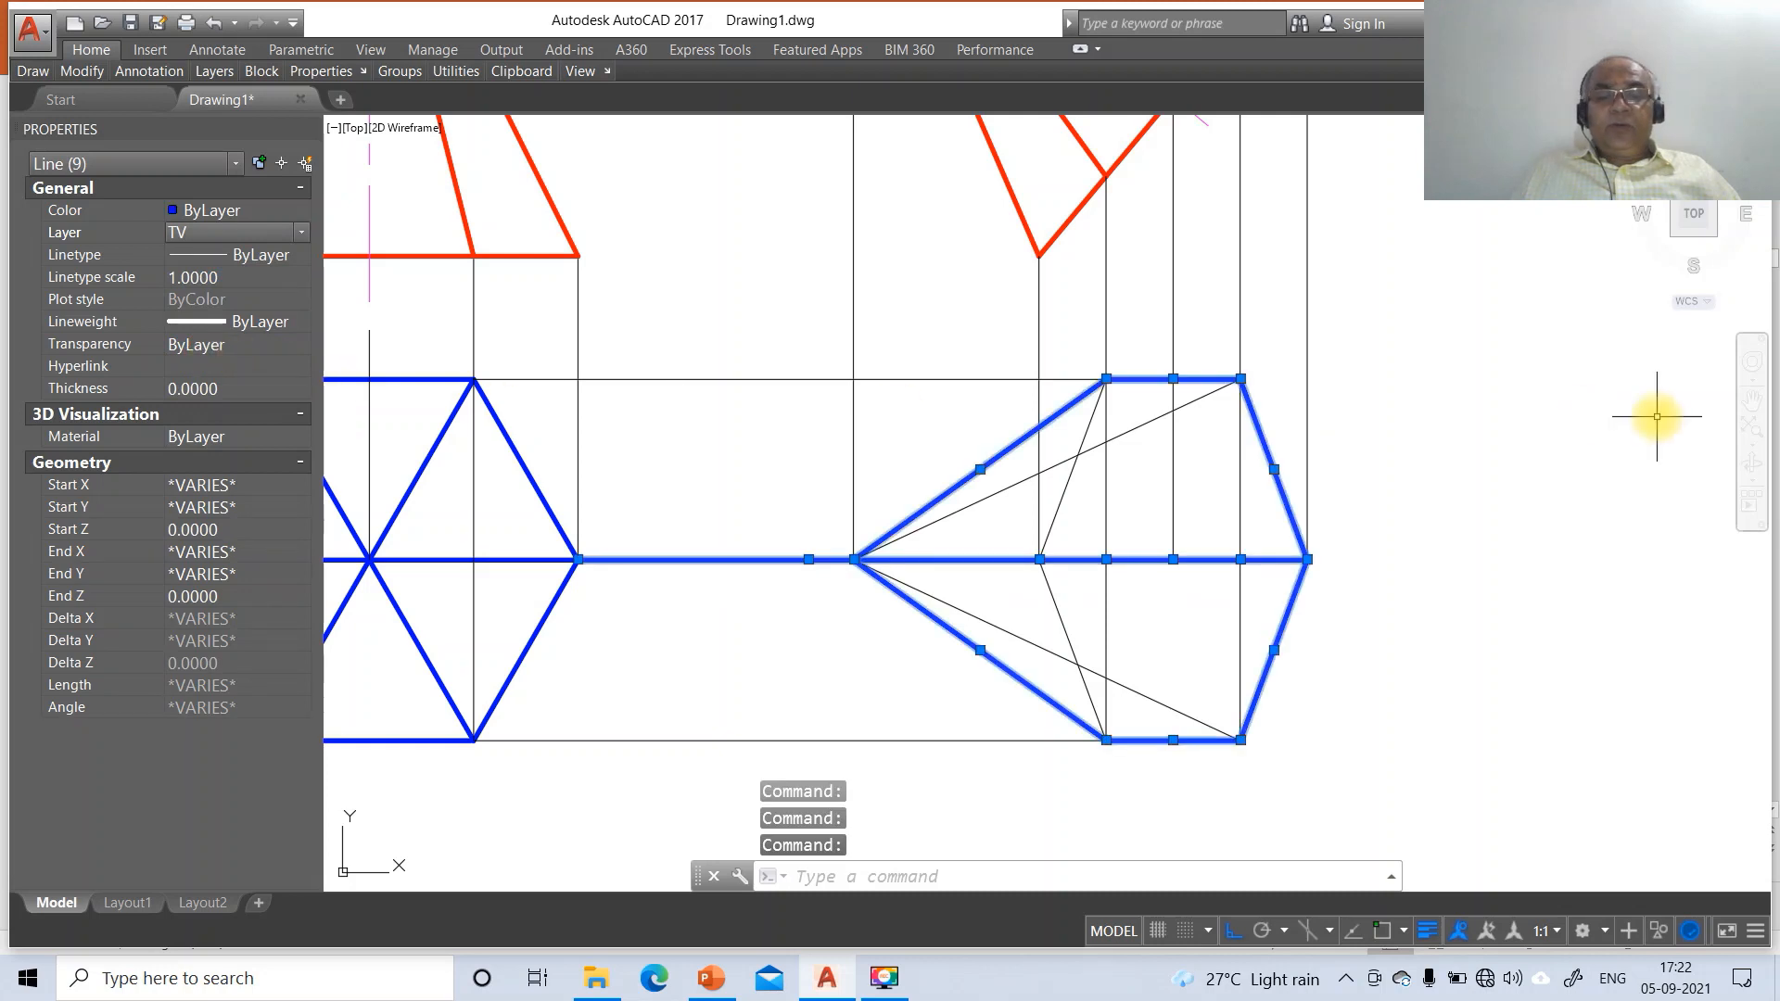
key(Escape)
key(Escape)
key(Escape)
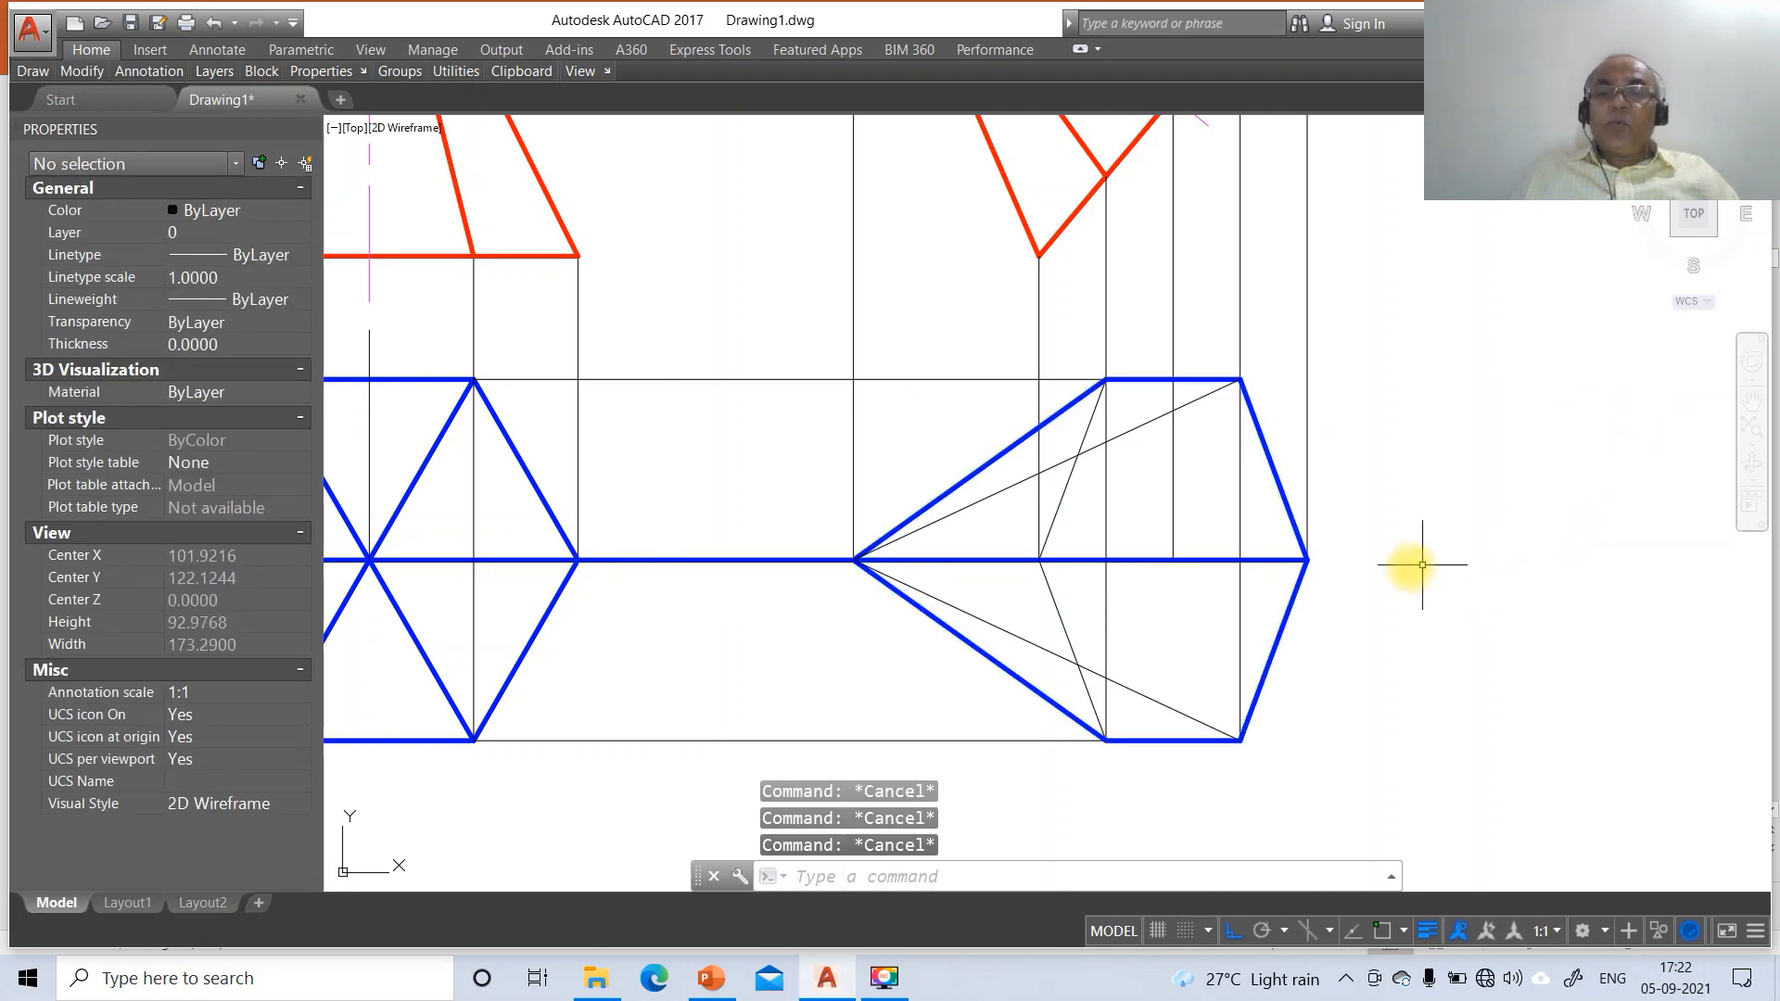
Assign the two slant edges from the projected apex to the base's right corners to the TV layer
click(1146, 422)
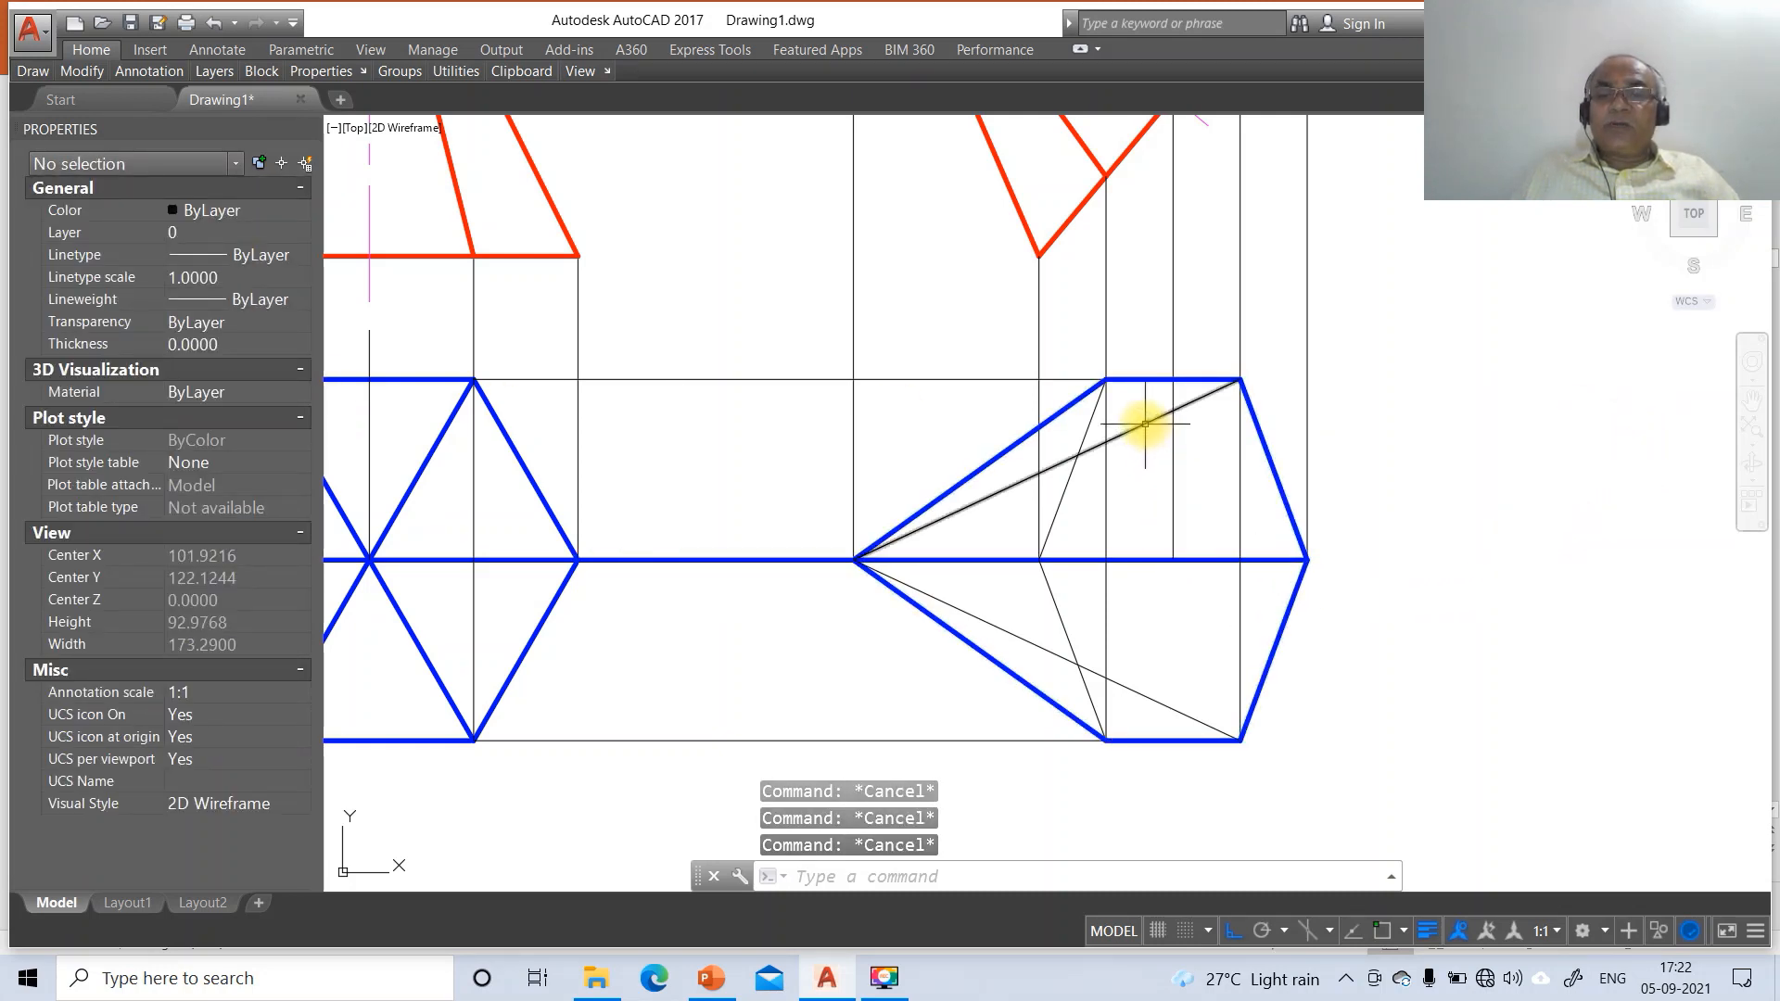
click(1131, 690)
click(271, 234)
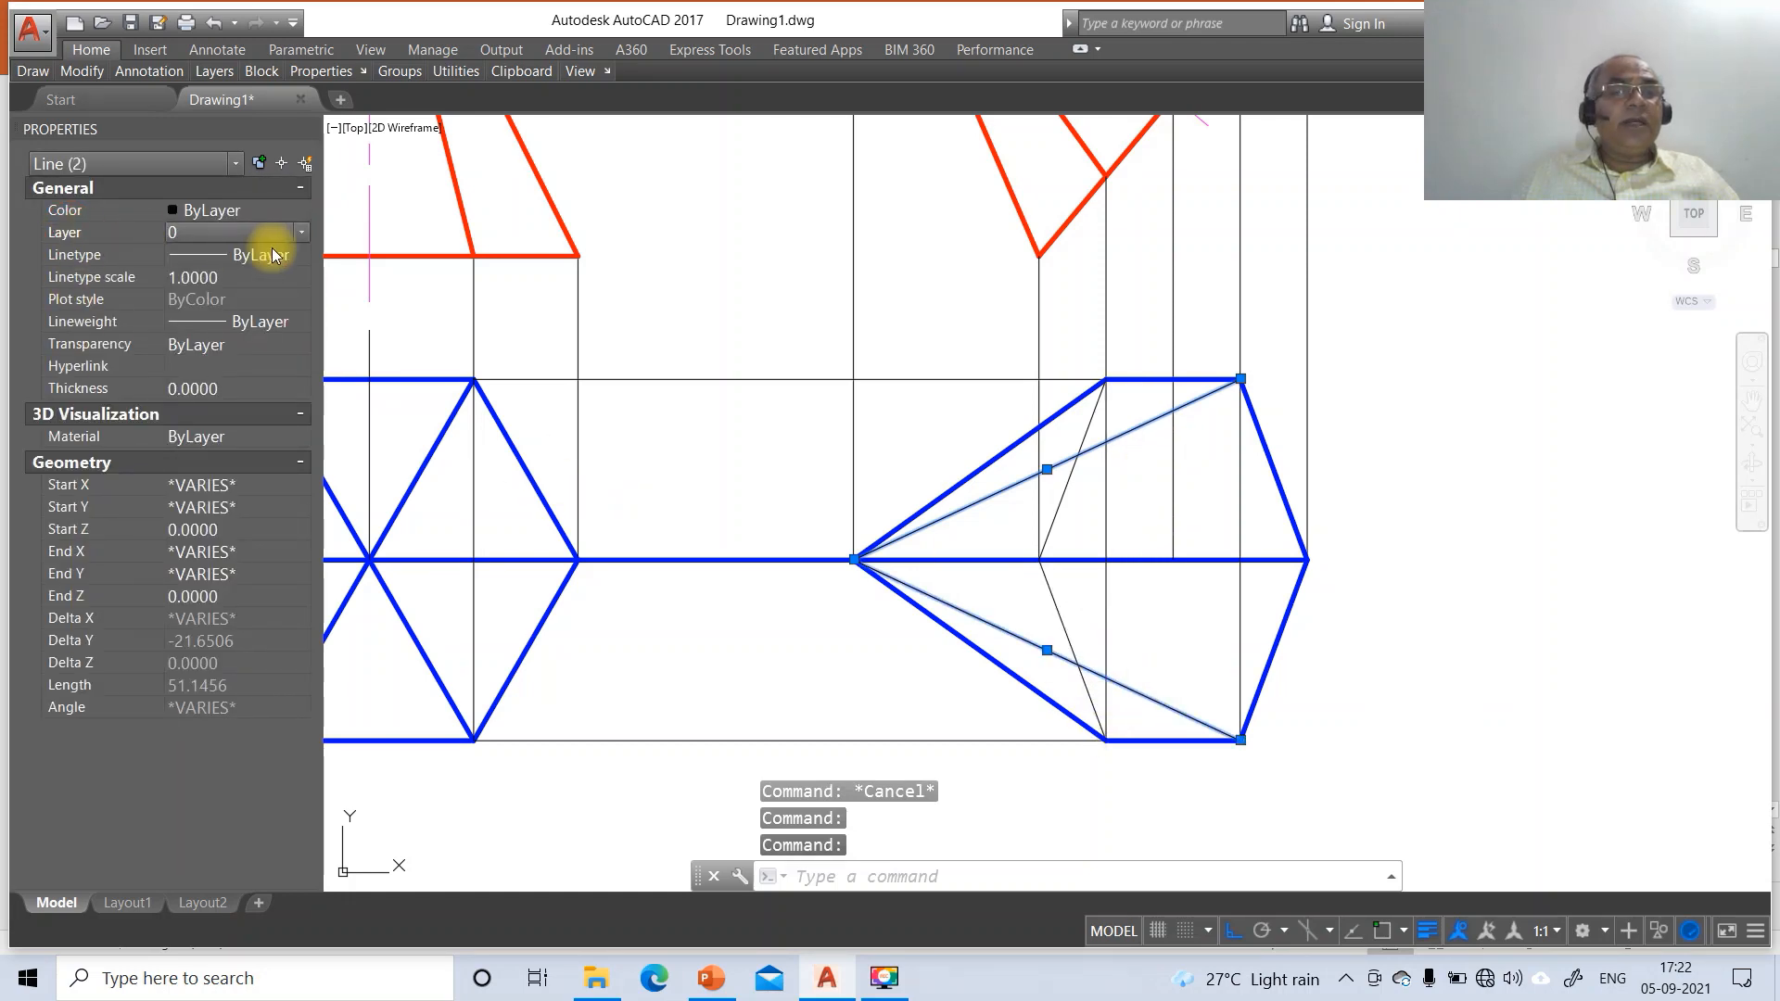
click(299, 234)
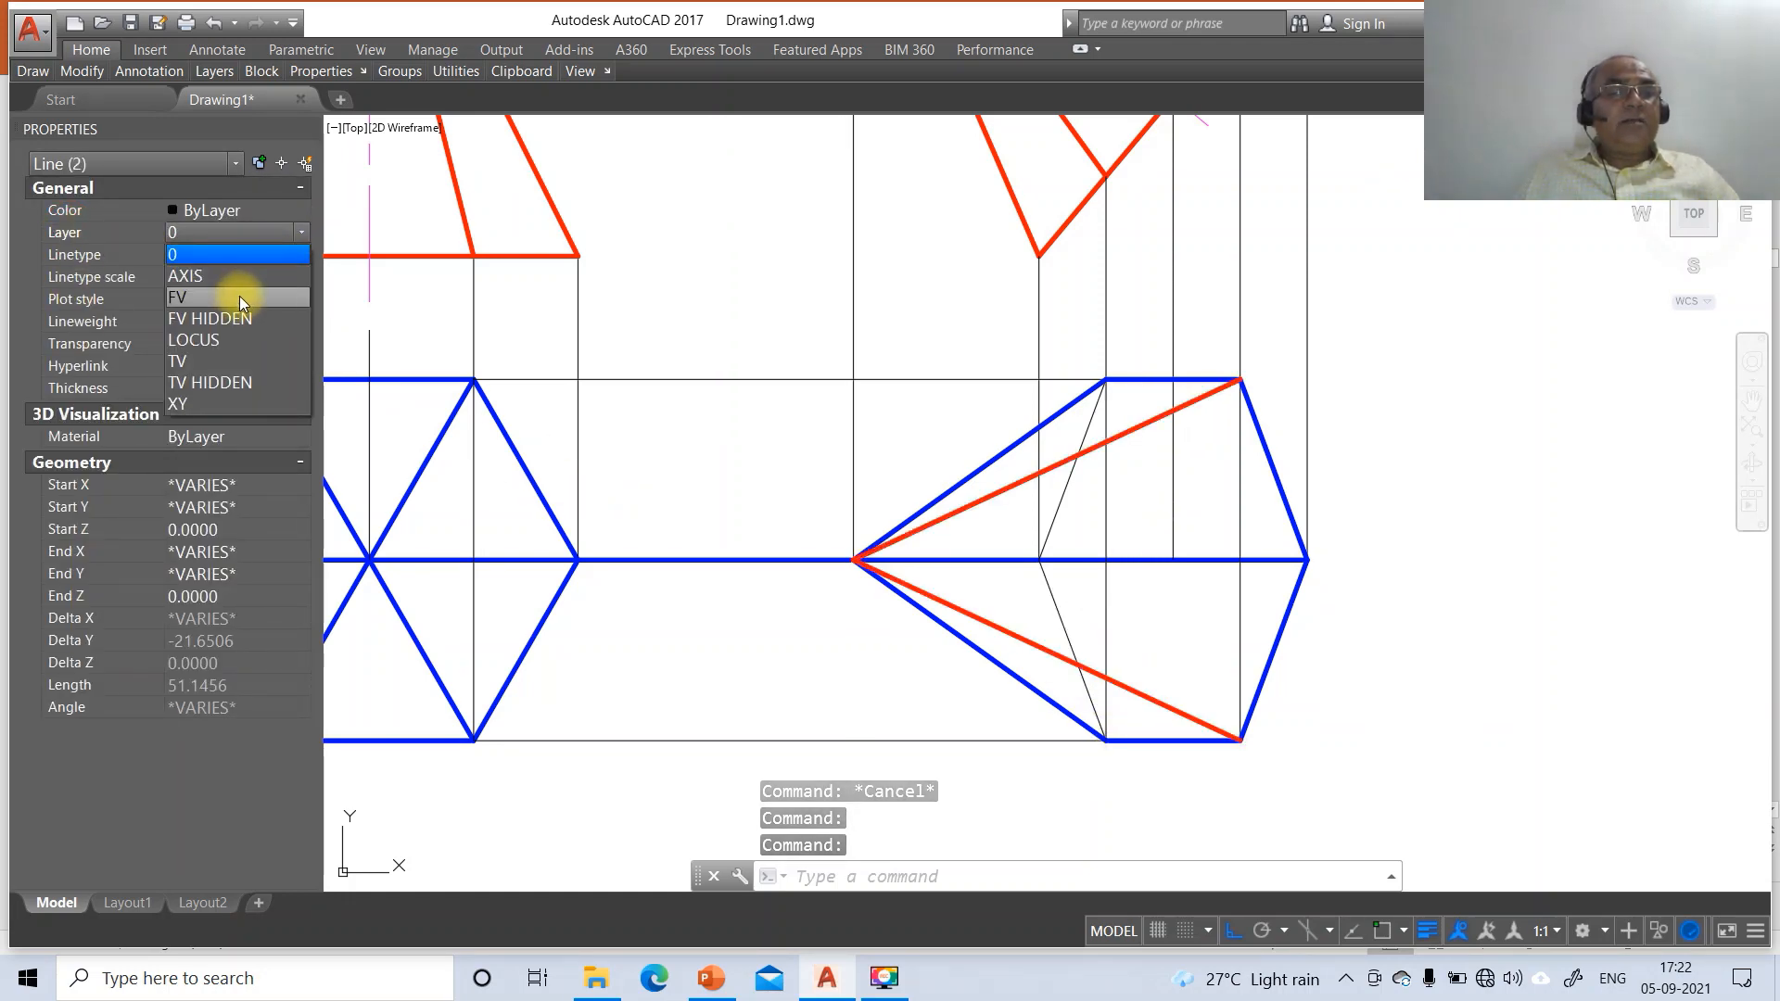
click(225, 343)
key(Escape)
key(Escape)
key(Escape)
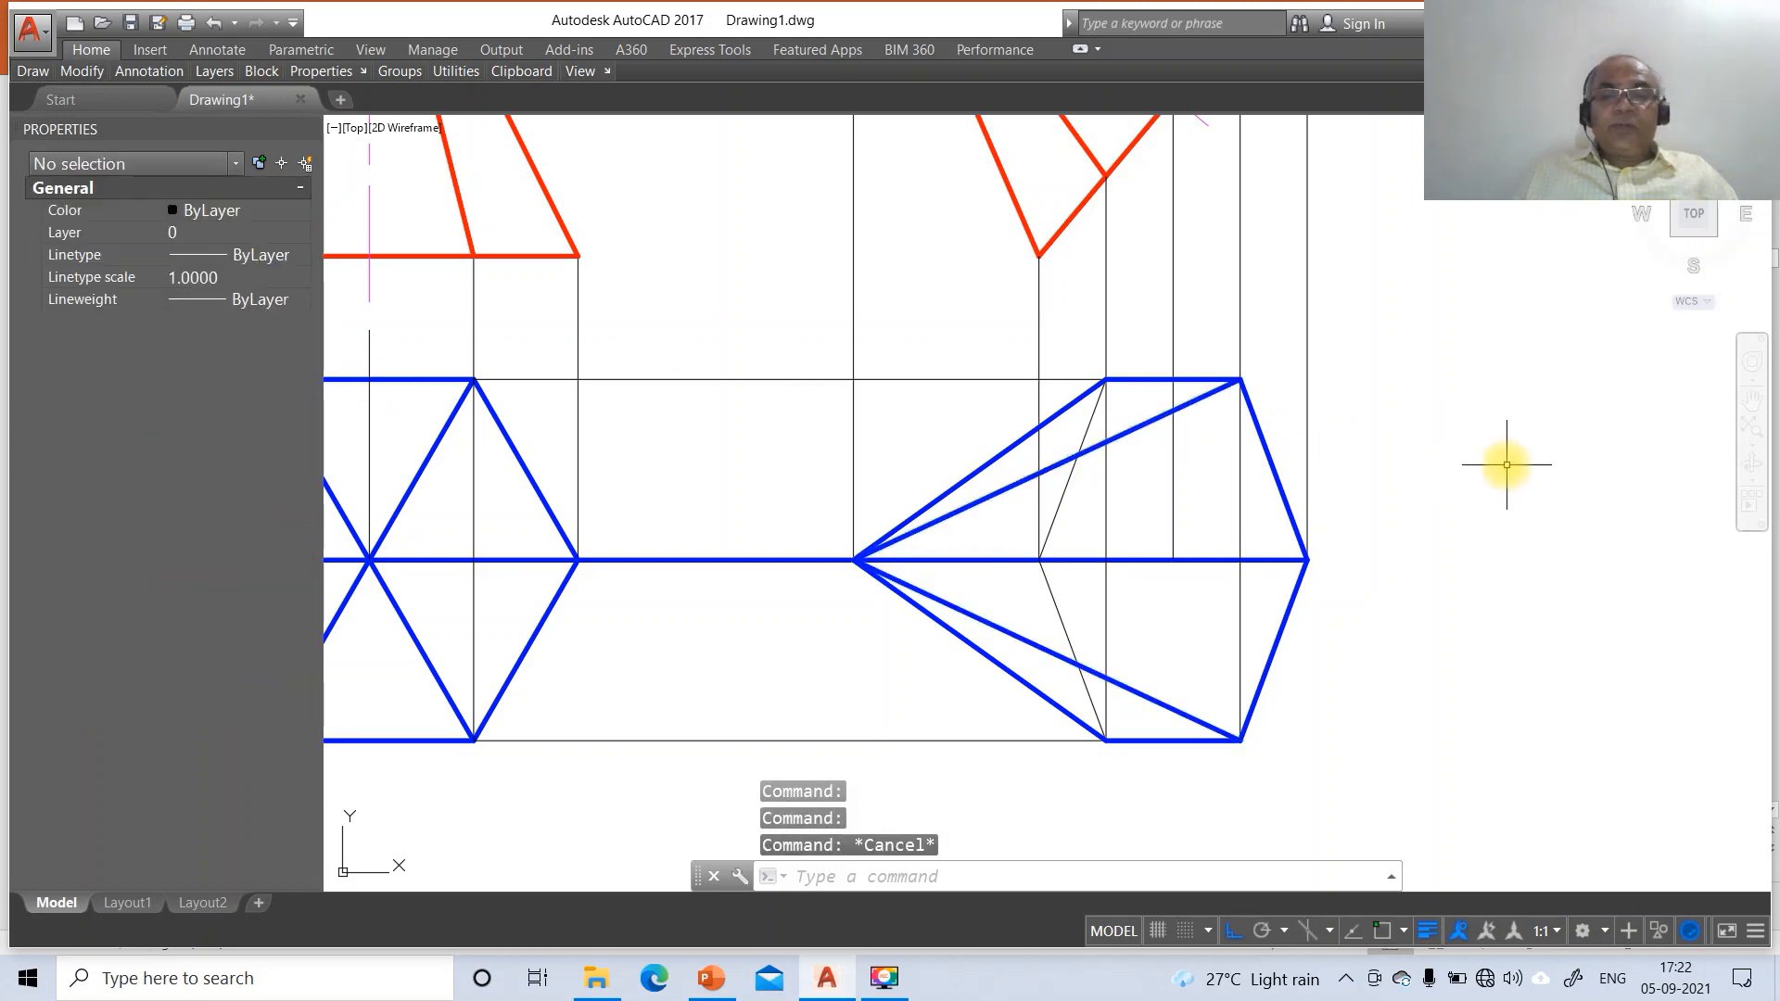
Assign the two left base edges inside the projected top view to the TV HIDDEN layer
click(1059, 506)
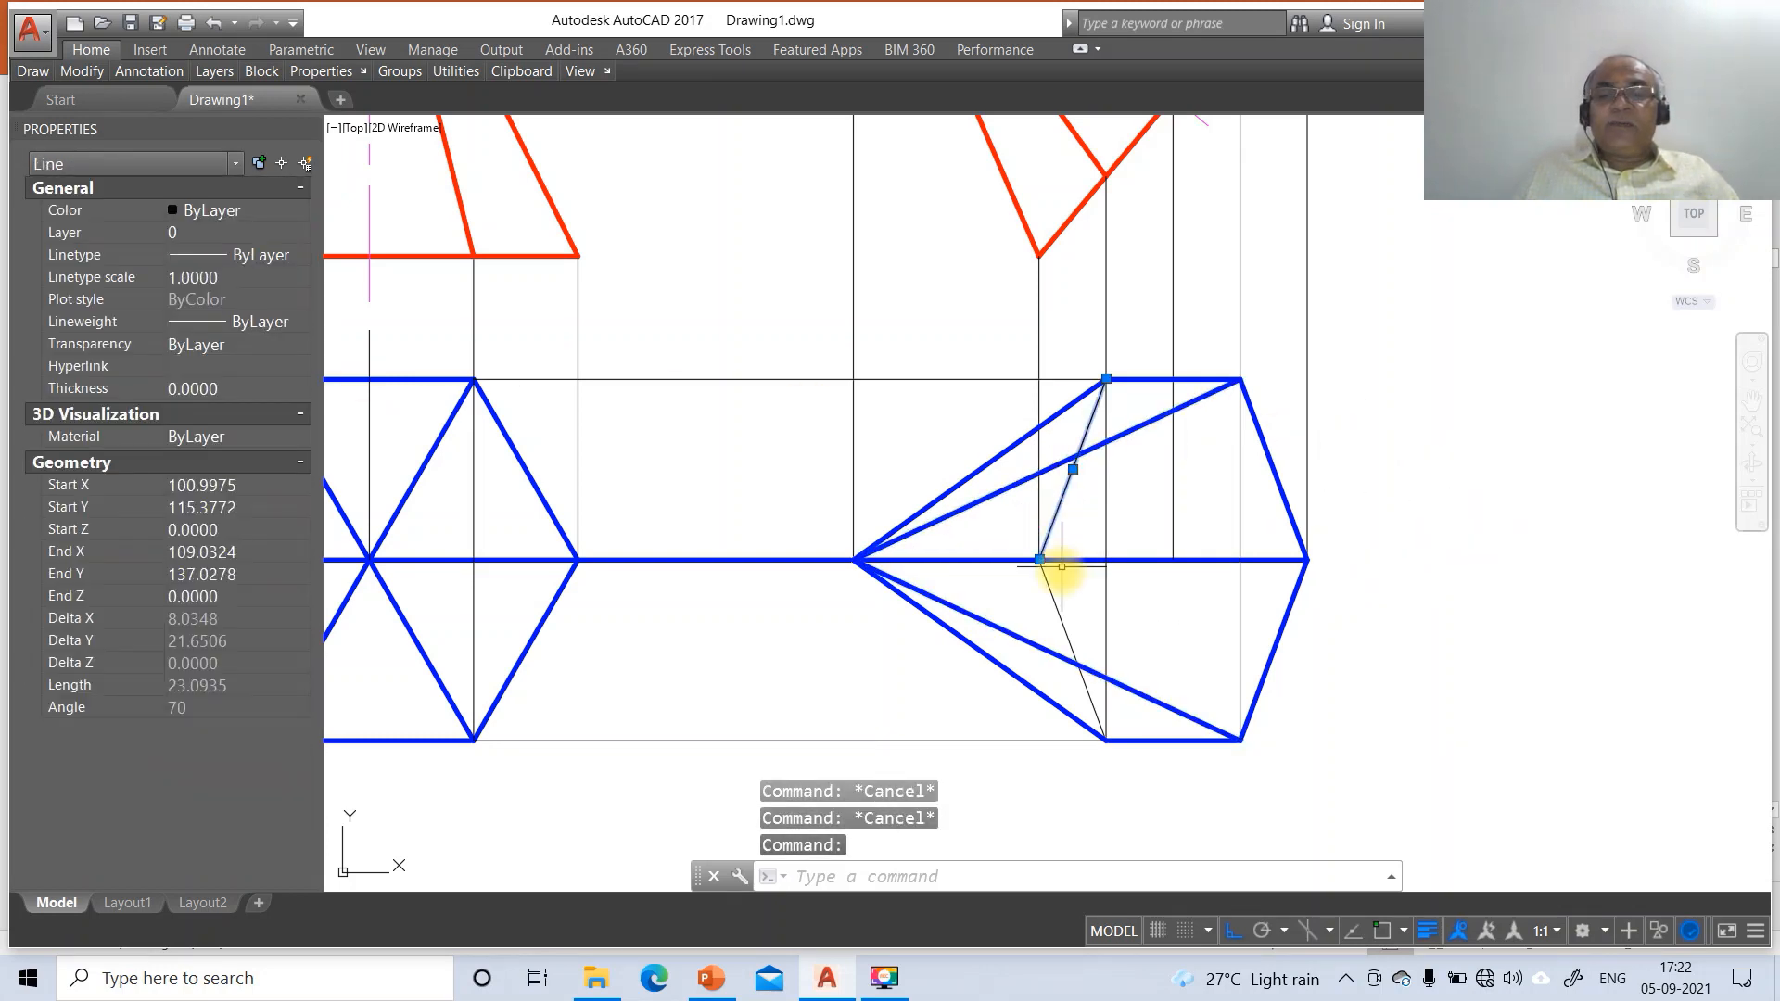
click(1051, 587)
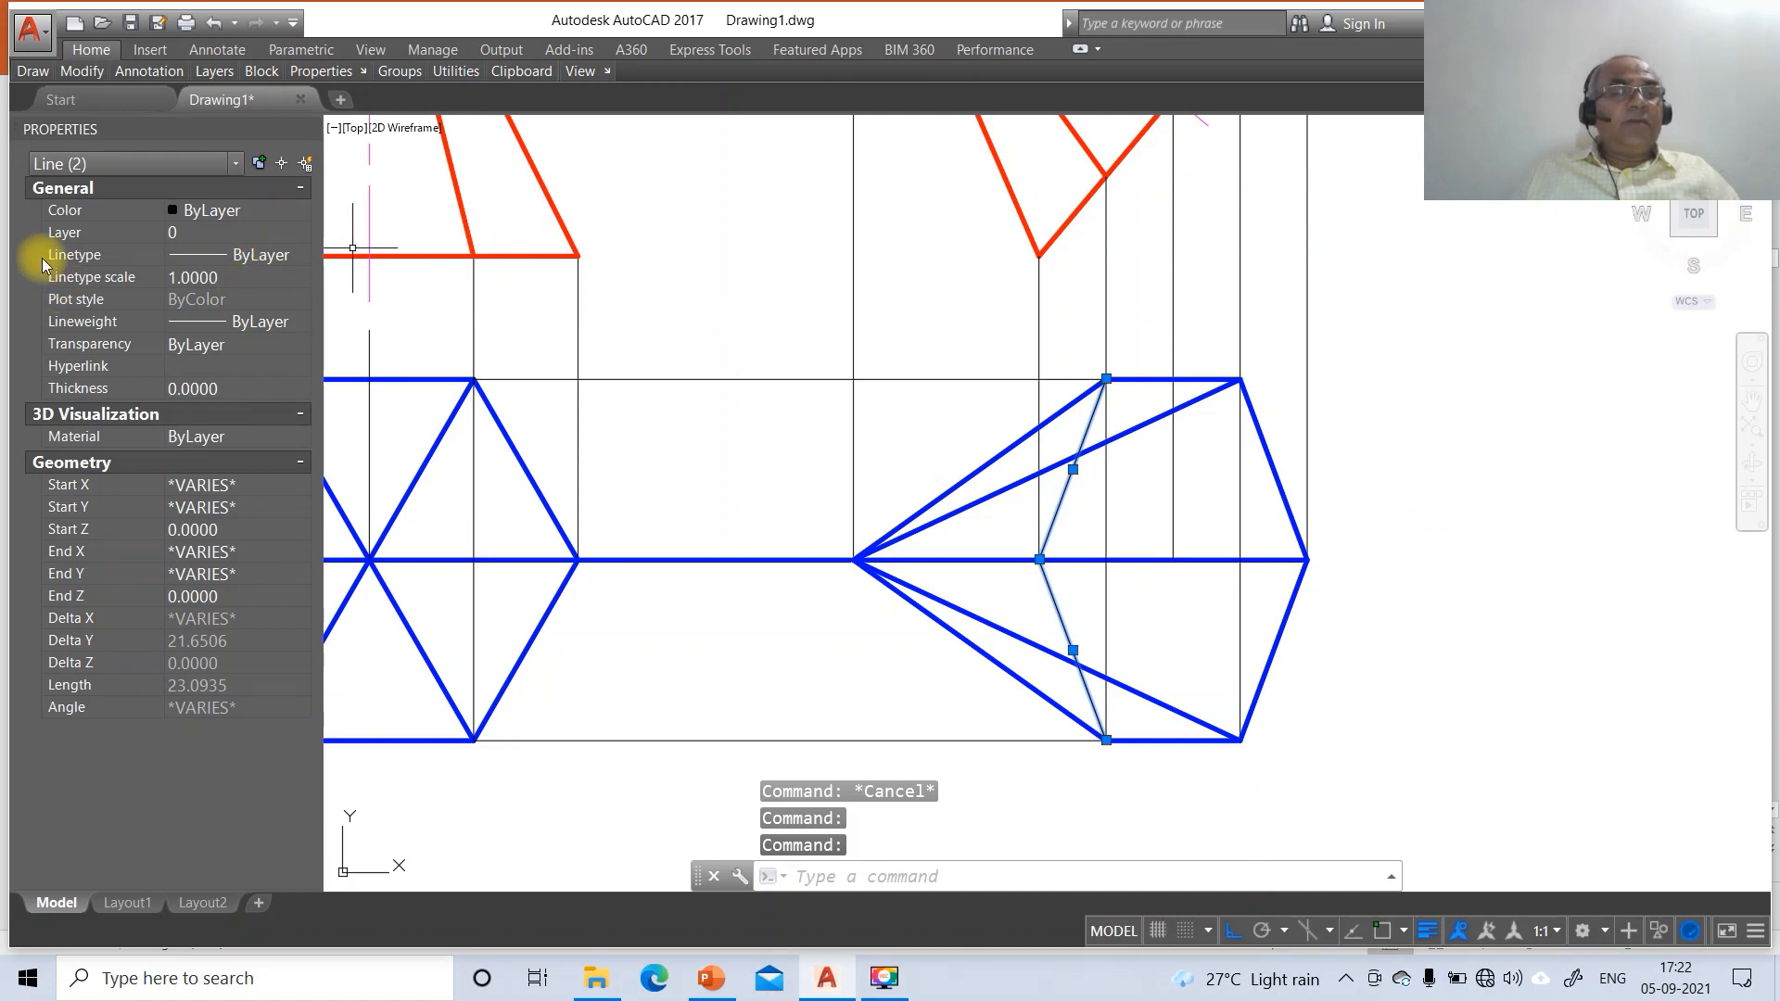
click(59, 233)
click(306, 233)
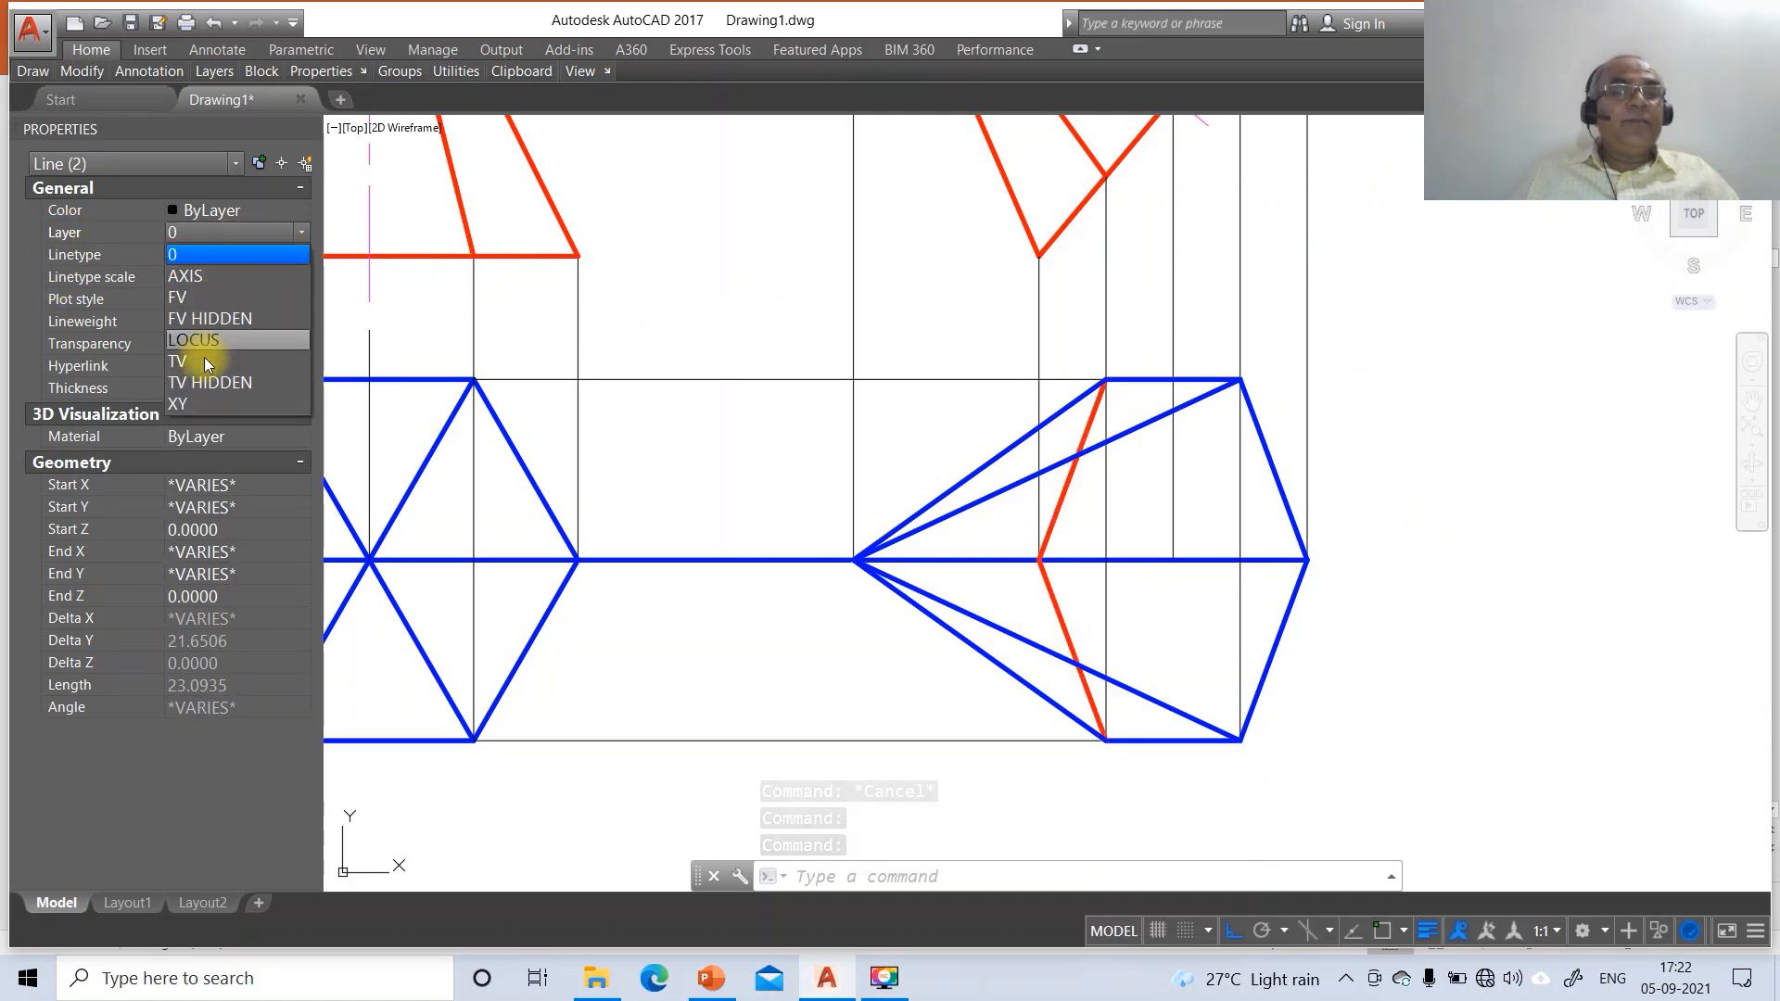
click(205, 382)
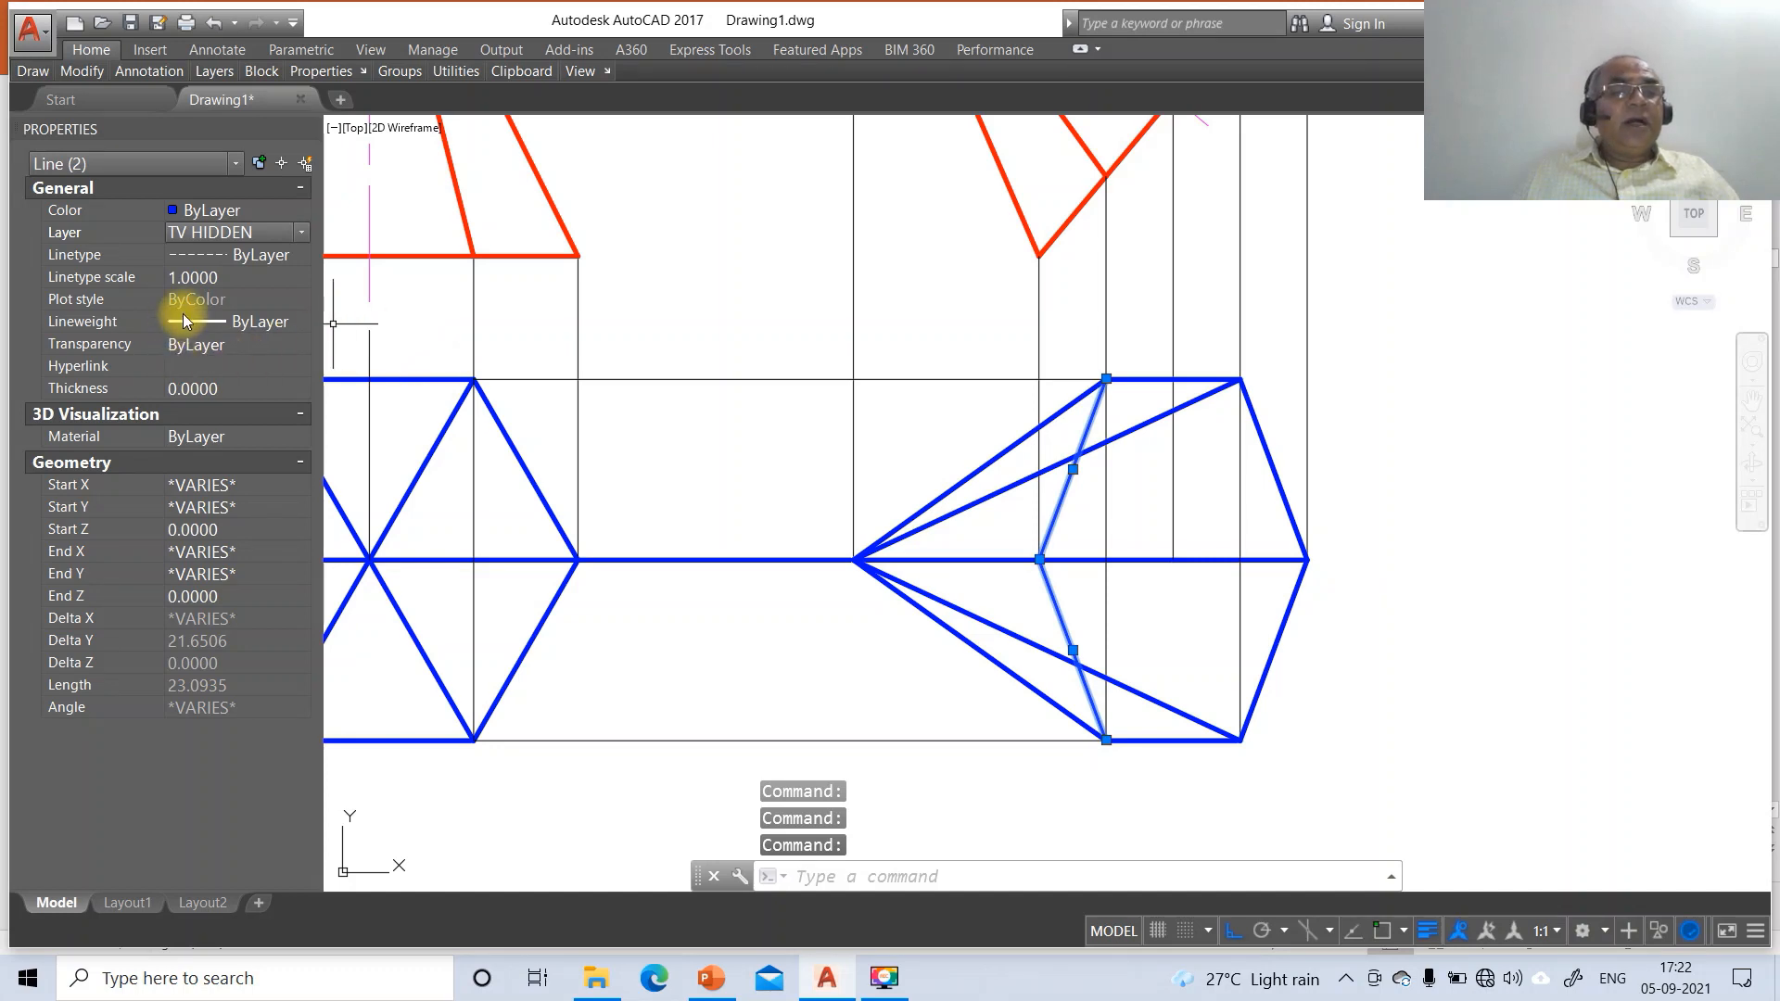
Set the linetype scale of the two hidden base edges to 10
click(193, 279)
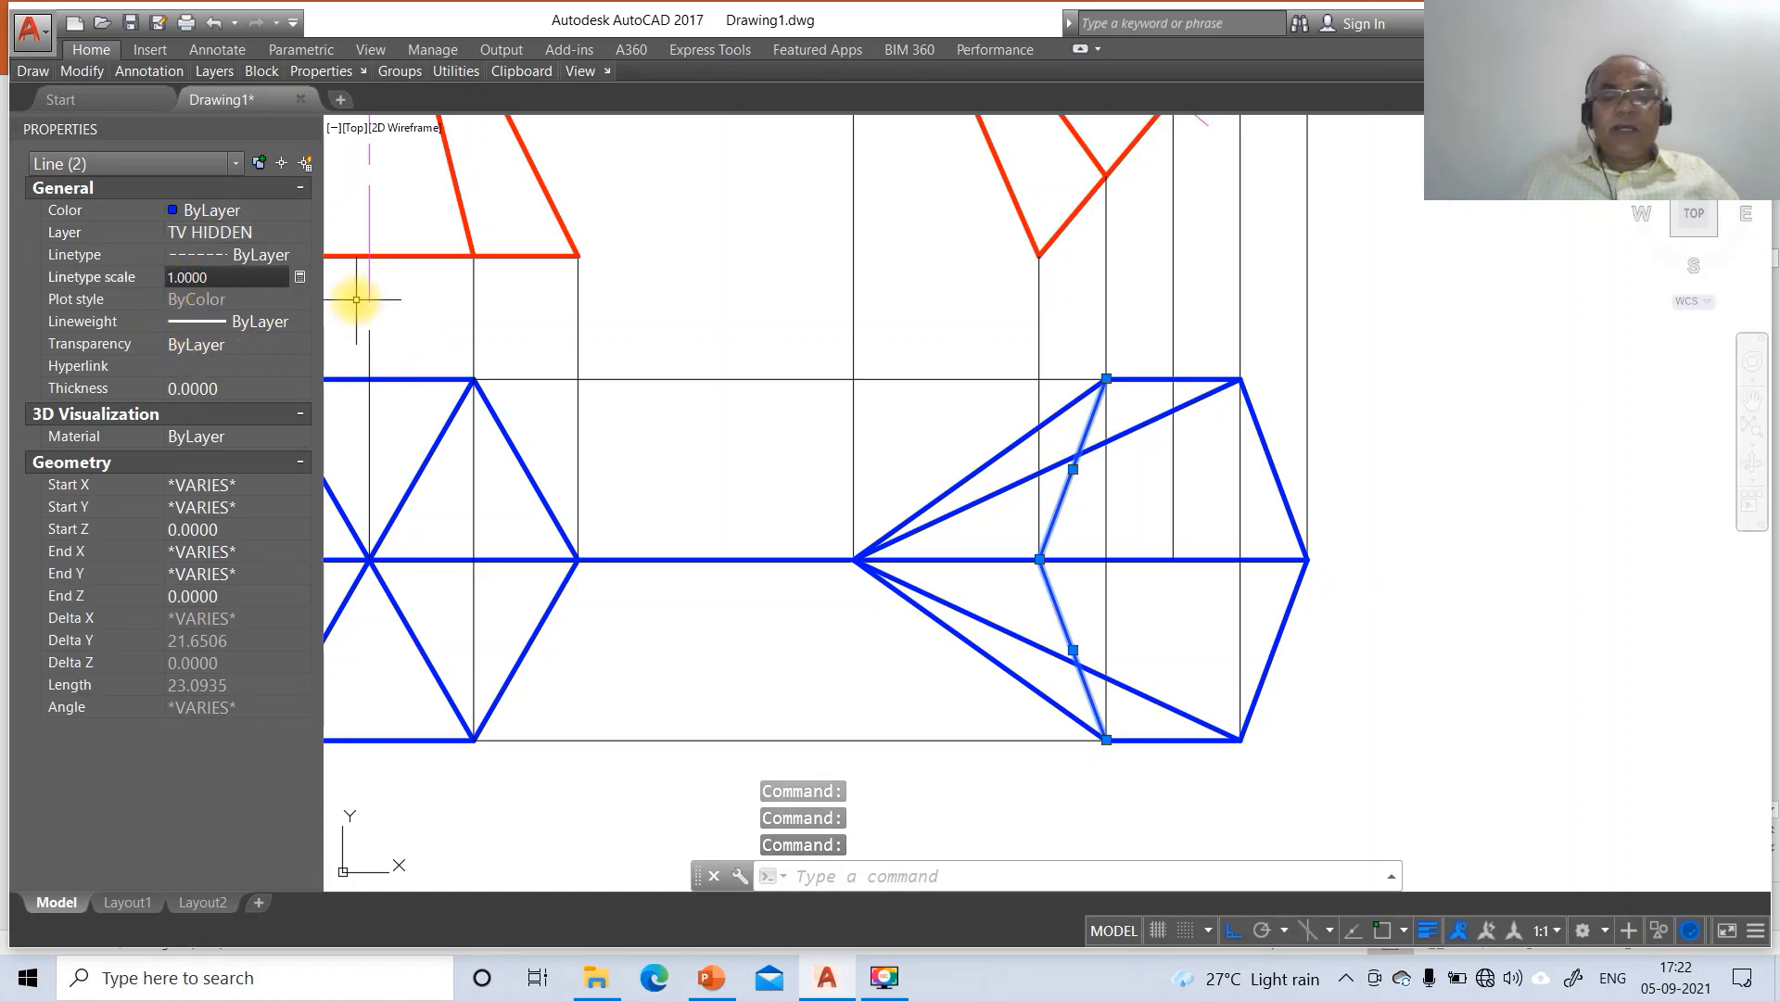
text(10)
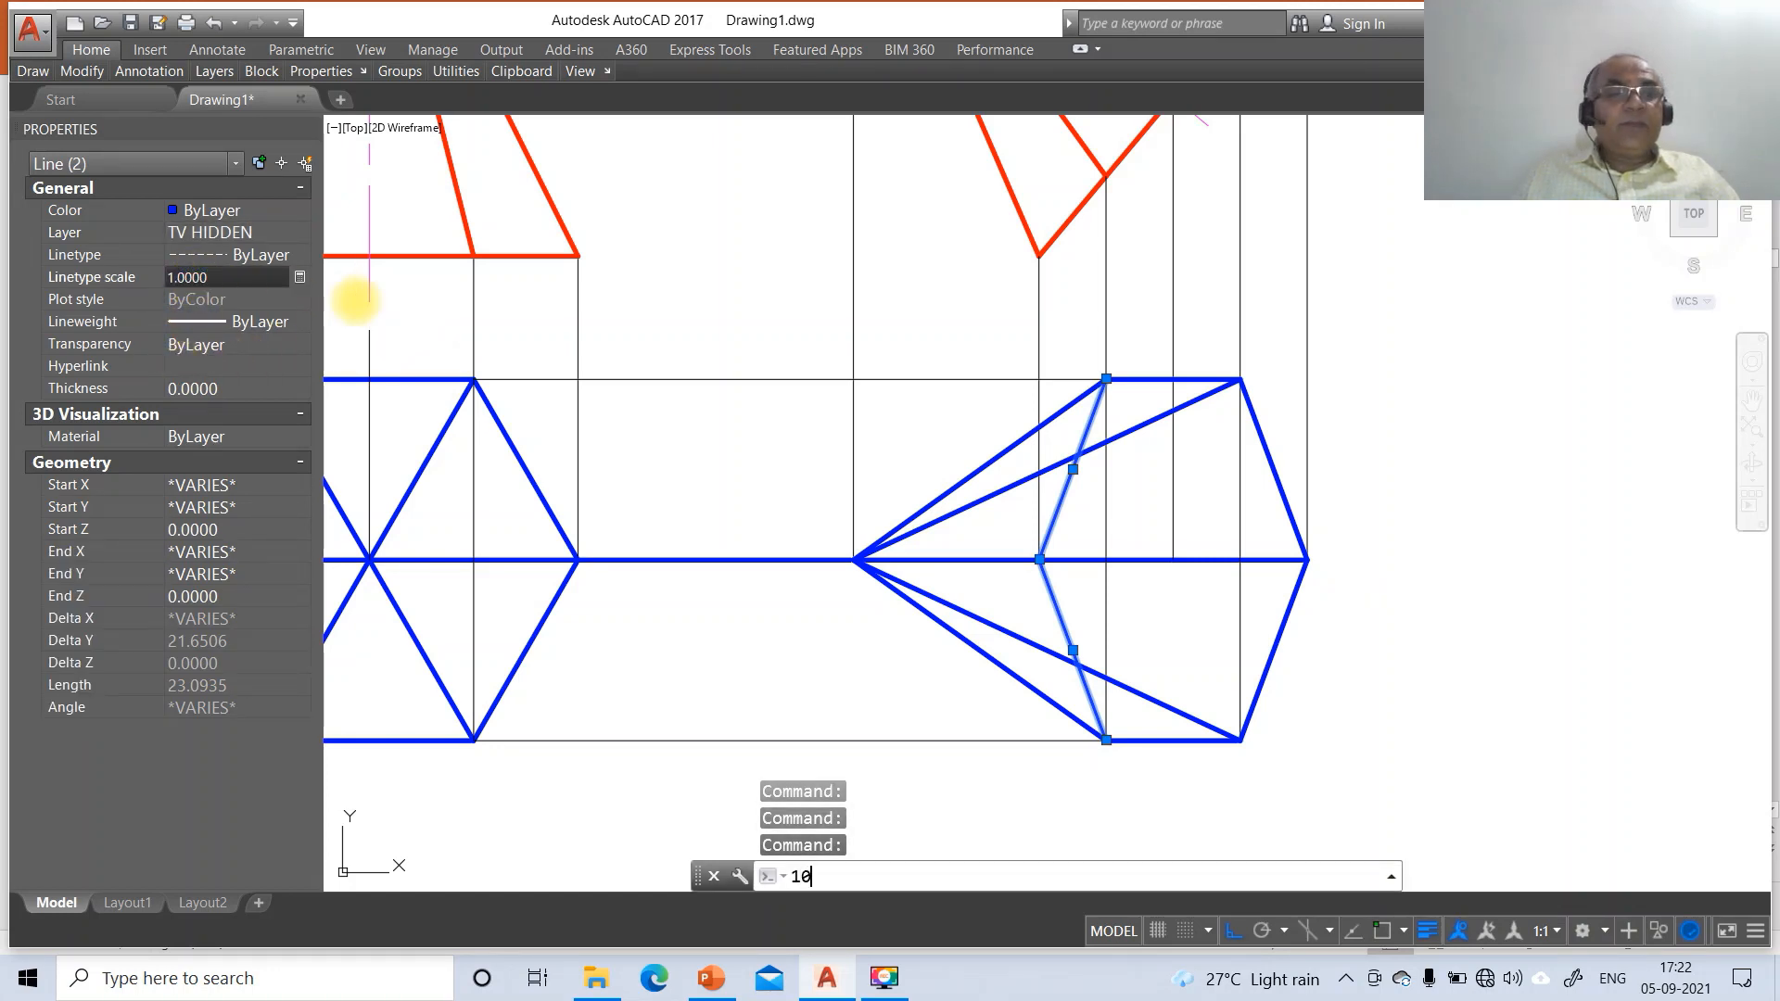
key(Return)
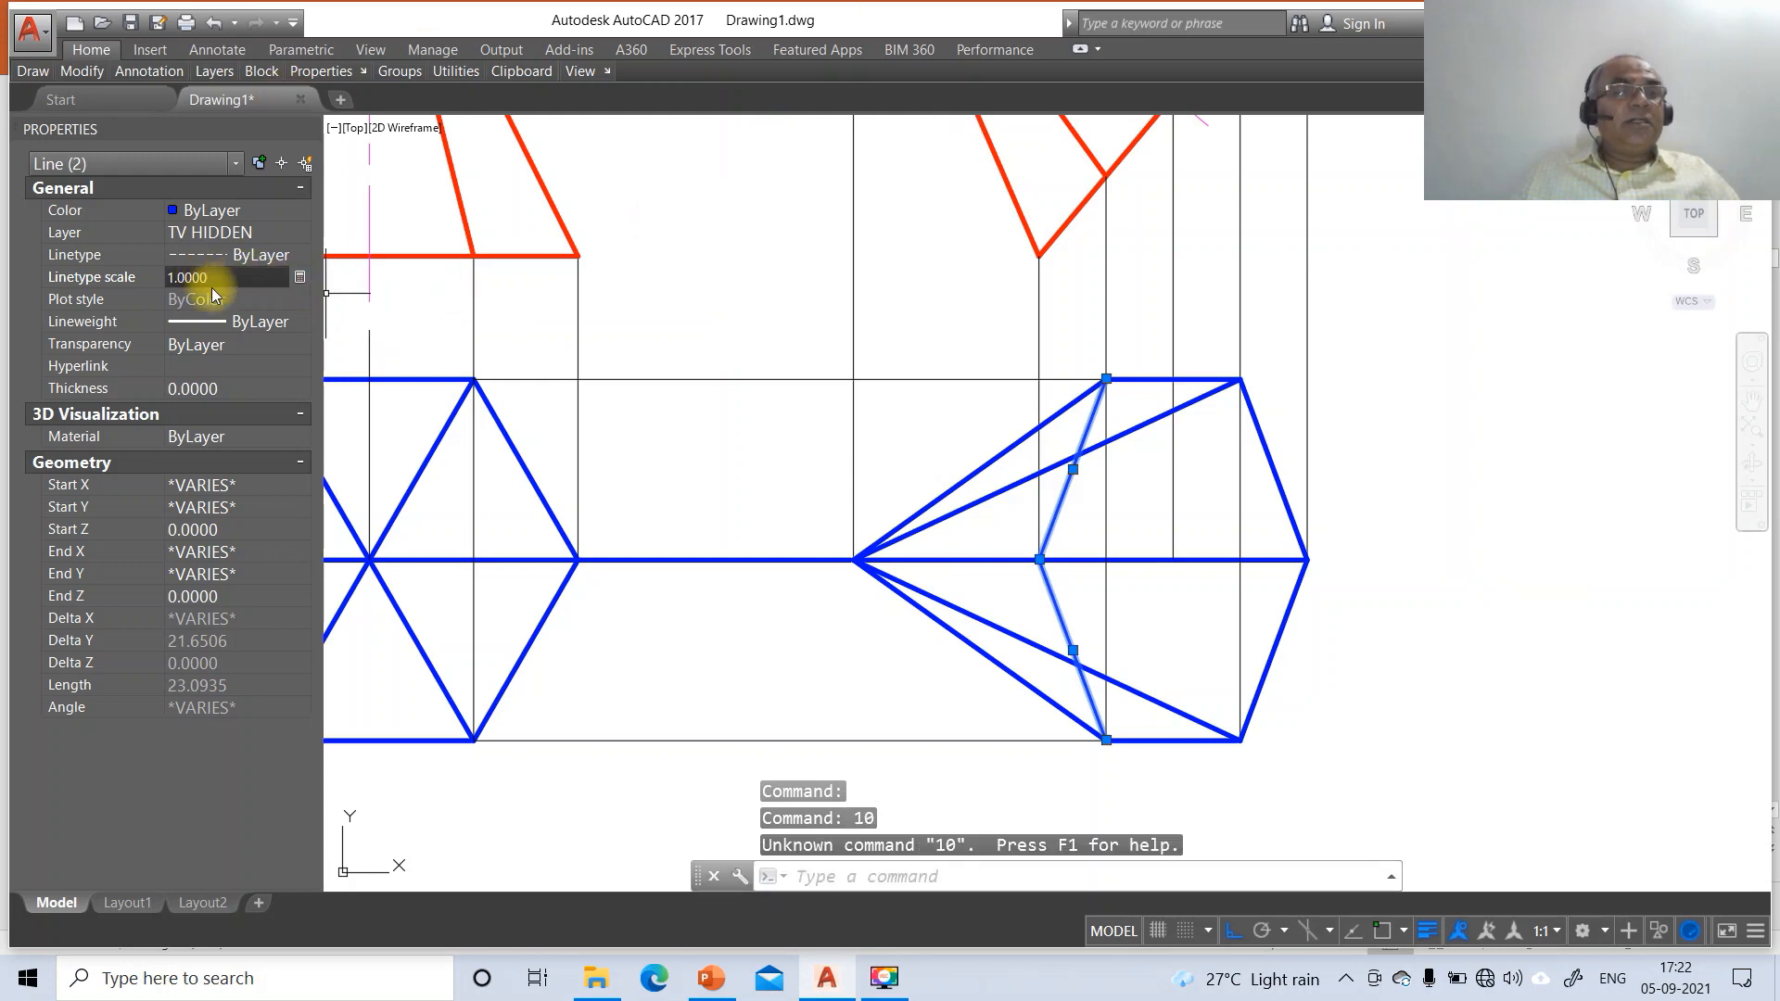
text(10)
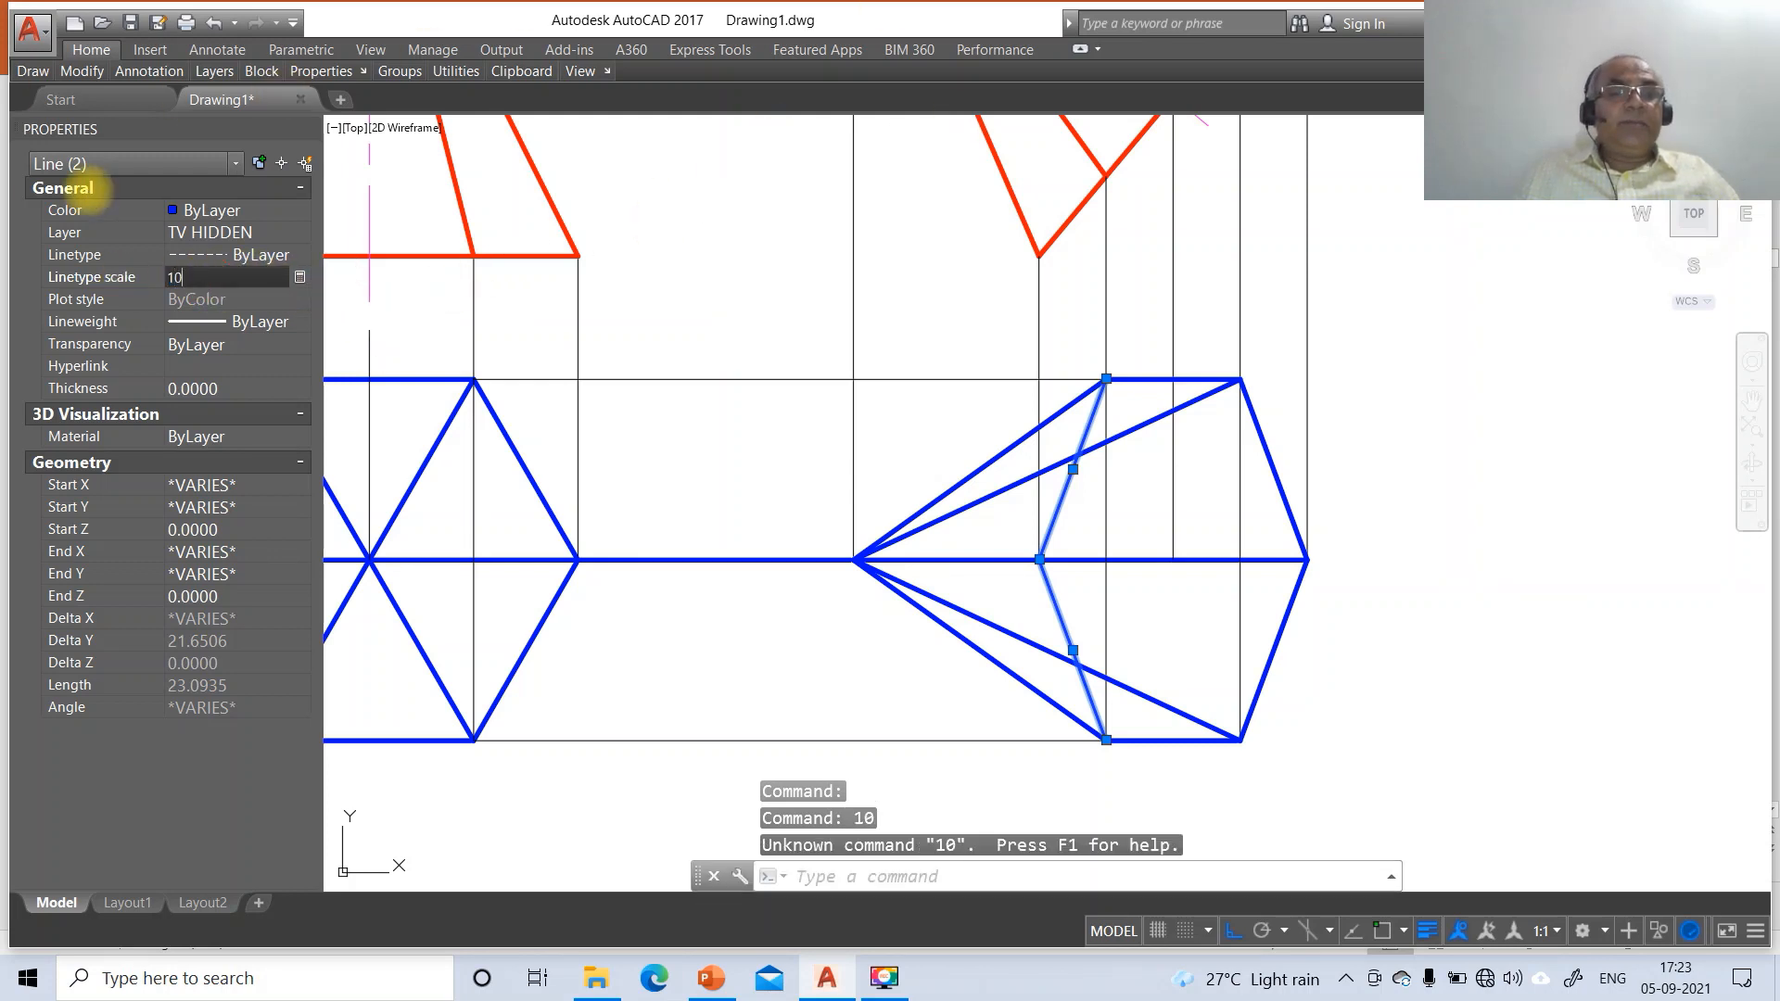
key(Return)
key(Escape)
key(Escape)
key(Escape)
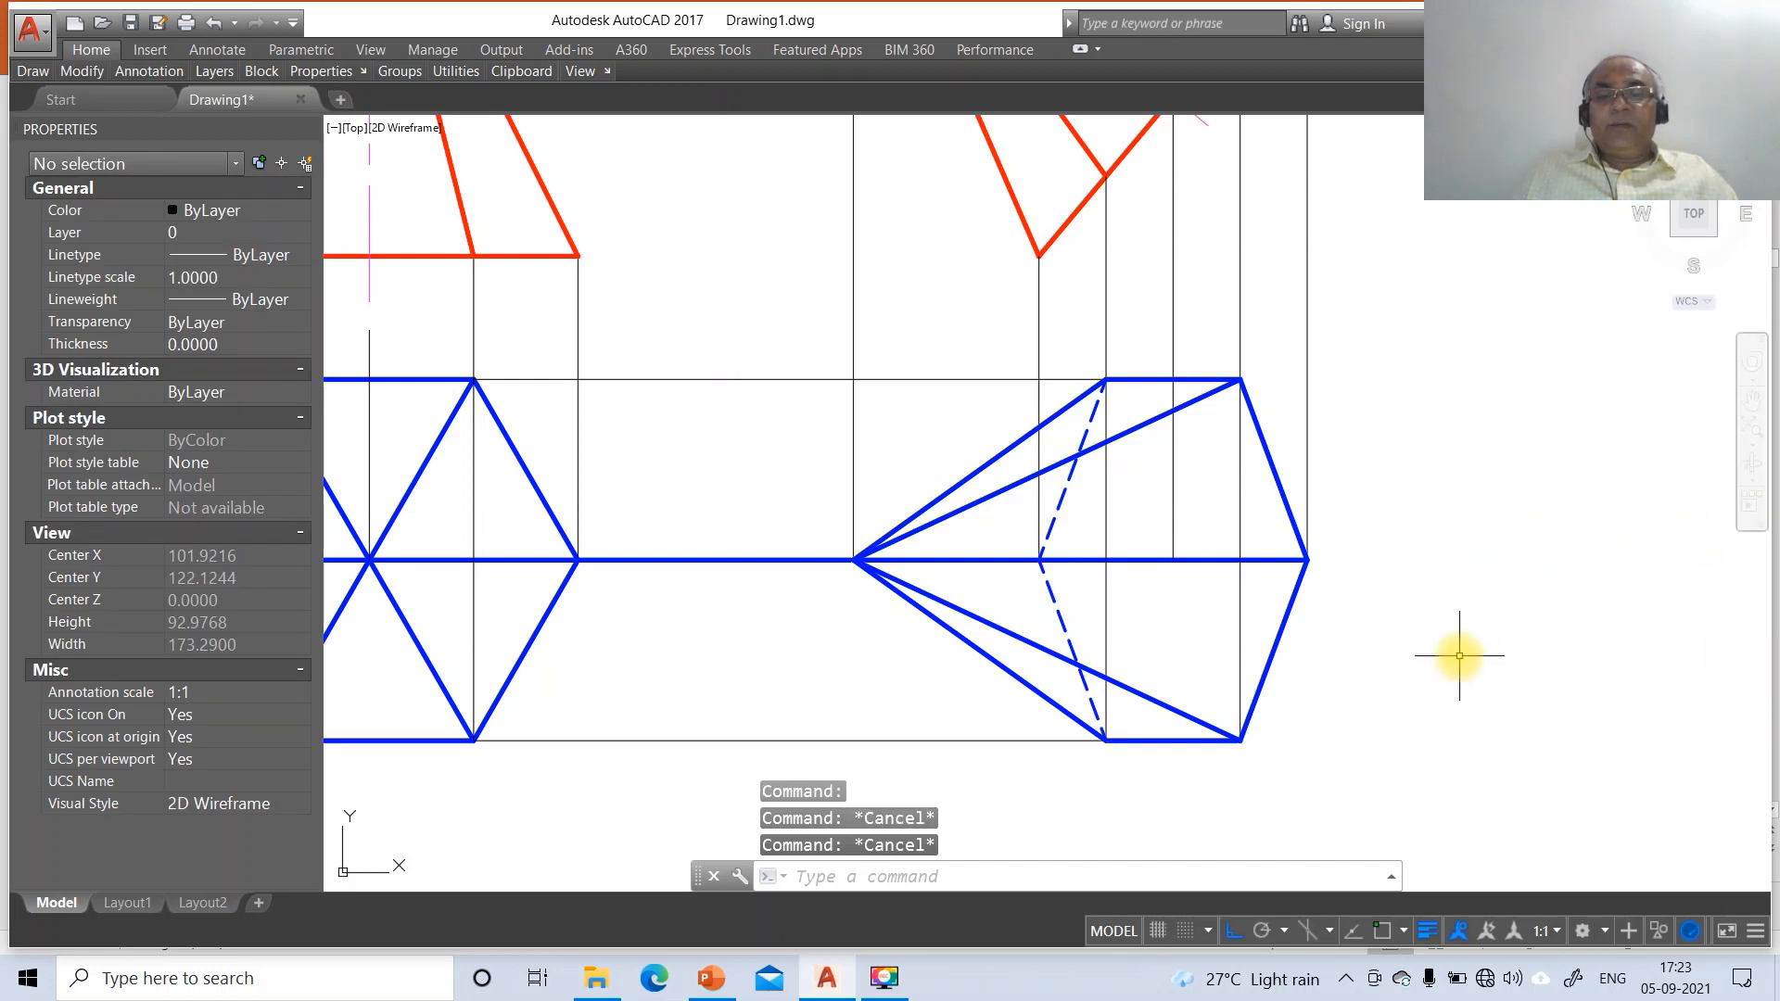
Break the horizontal line joining the two top views at the projected pyramid's apex, without leaving a gap
text(z)
key(Return)
scroll(1437, 636, down, 6)
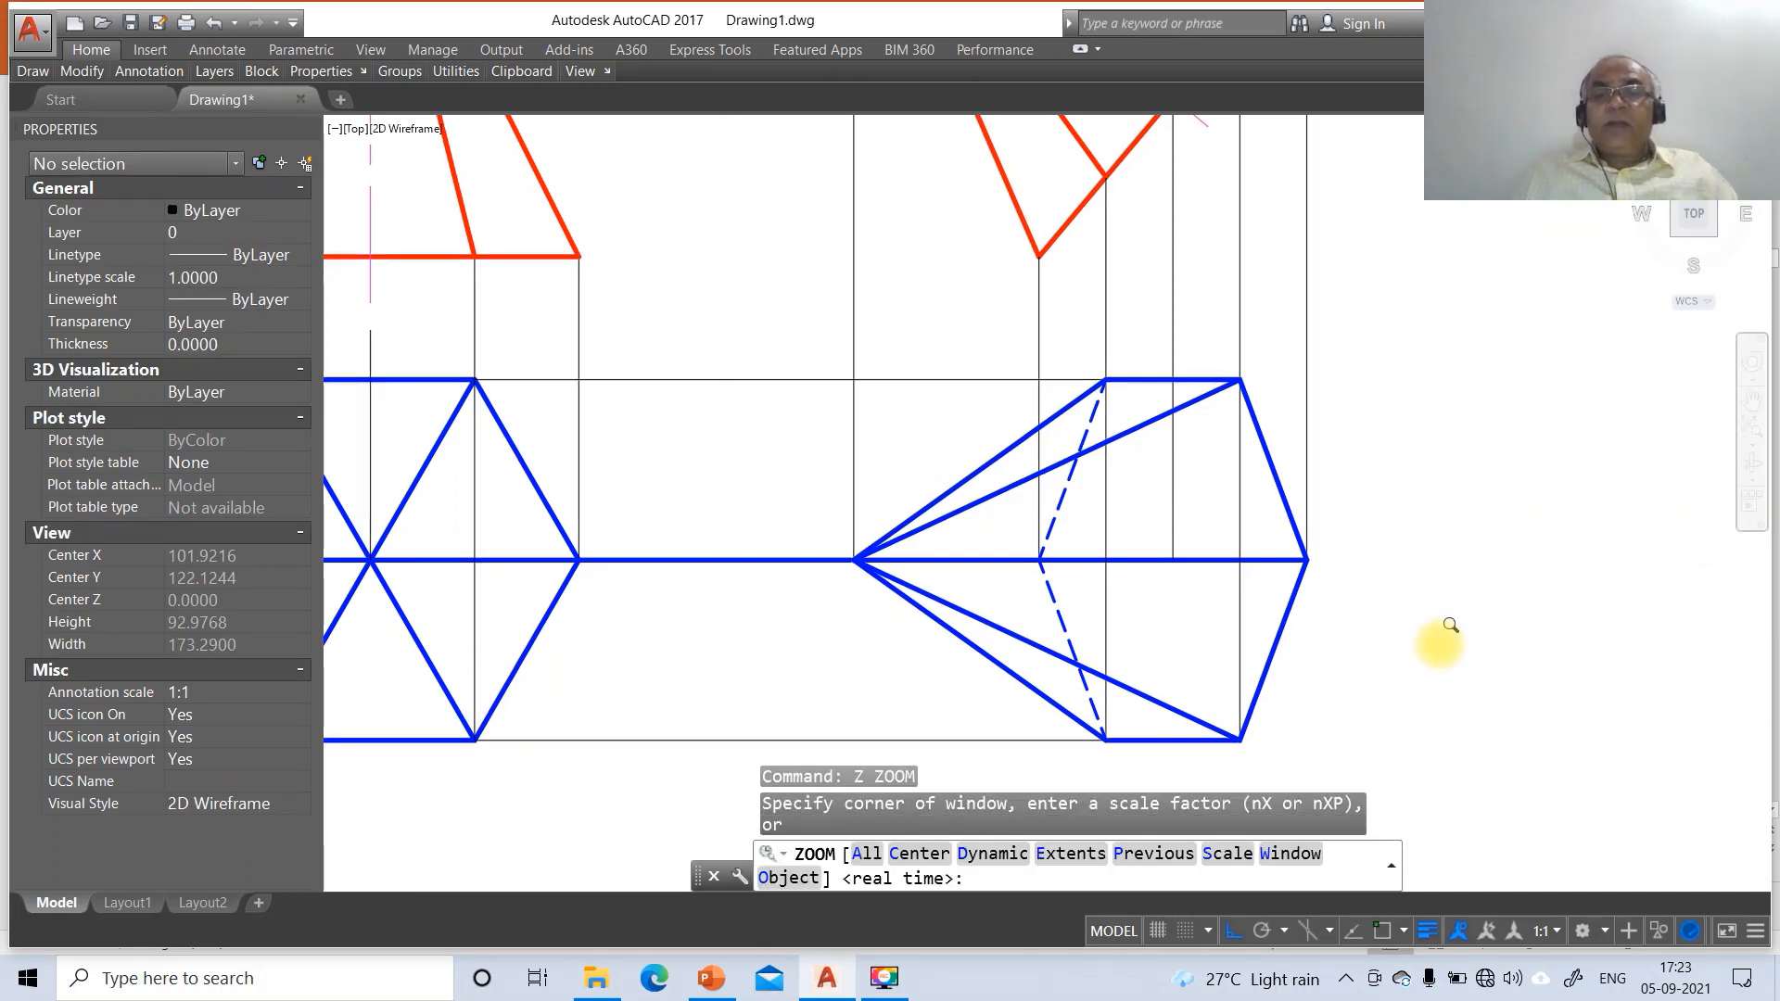
text(p)
key(Return)
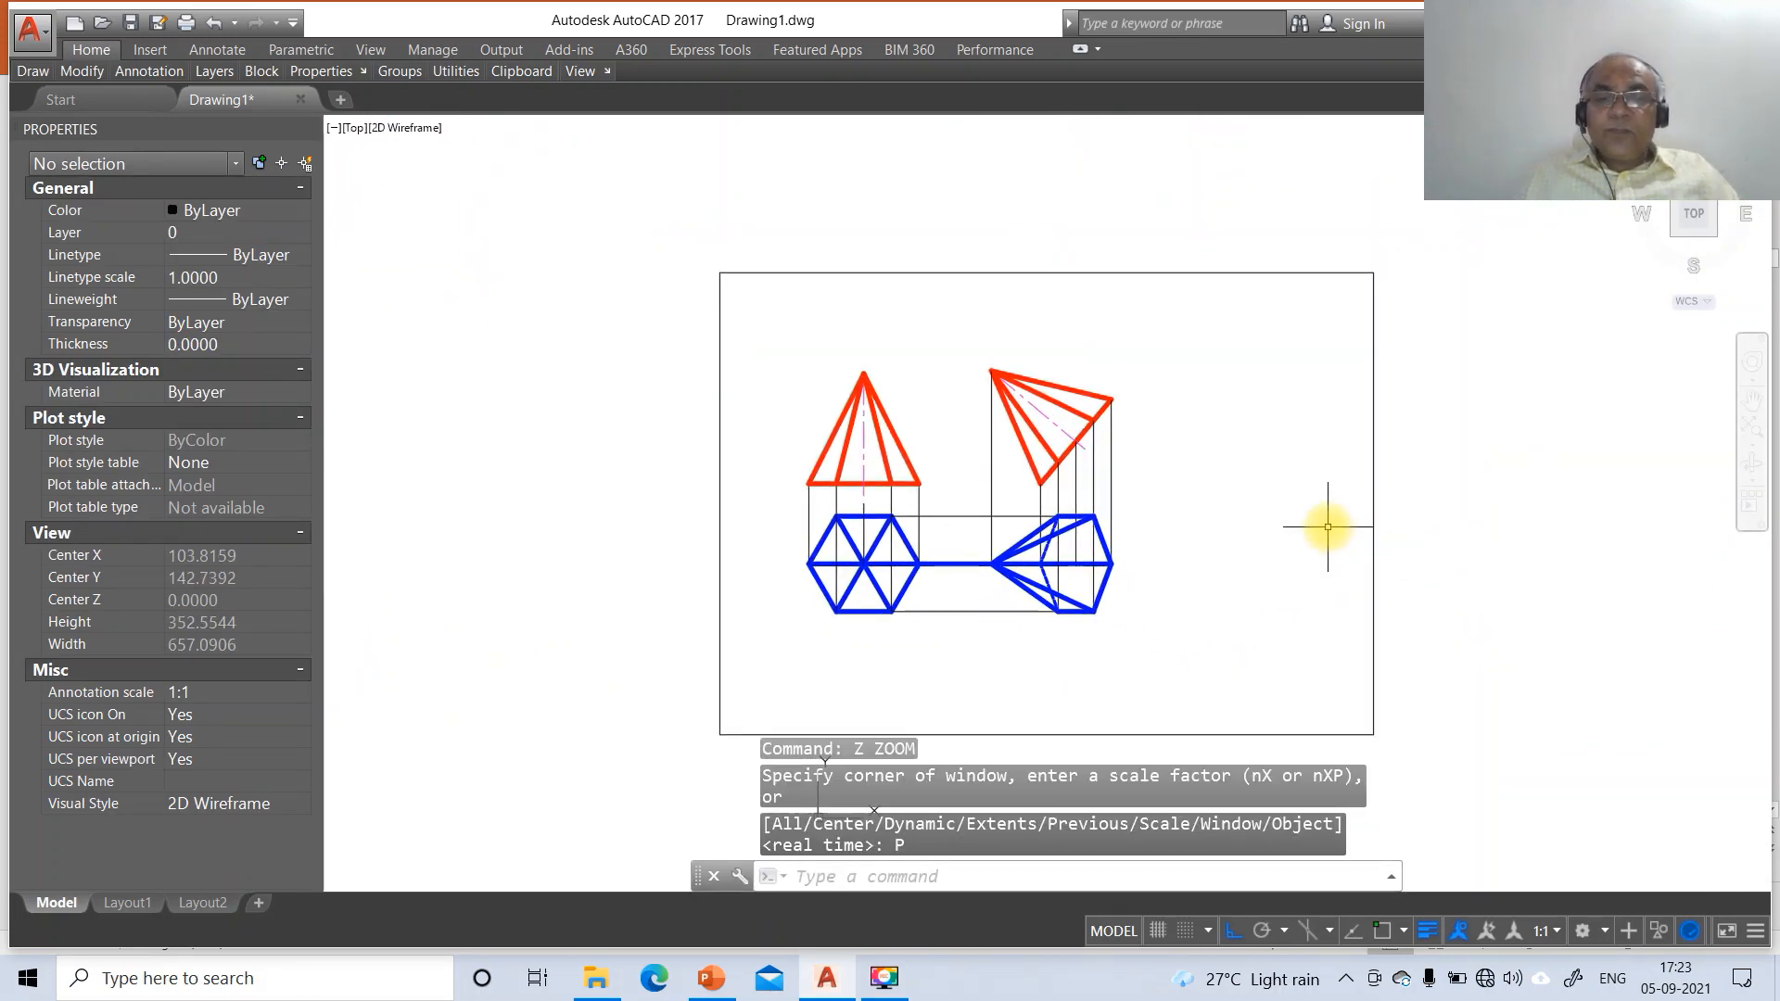
text(br)
key(Return)
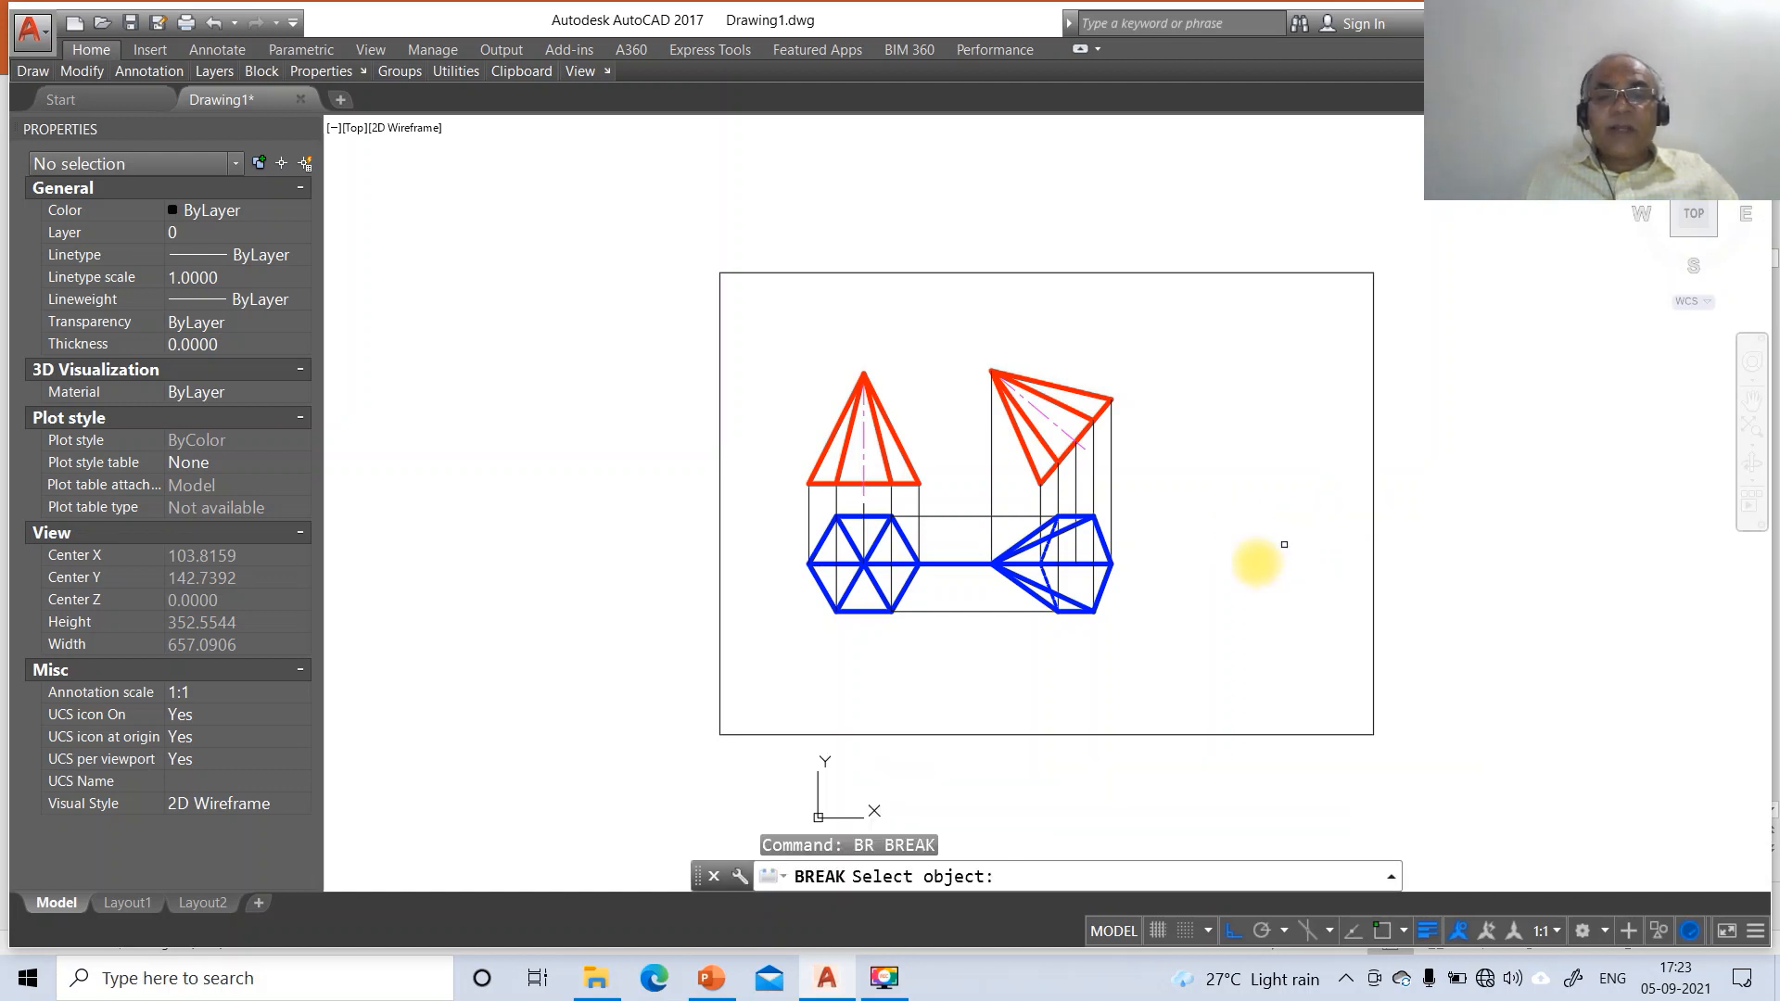
text(F)
key(Return)
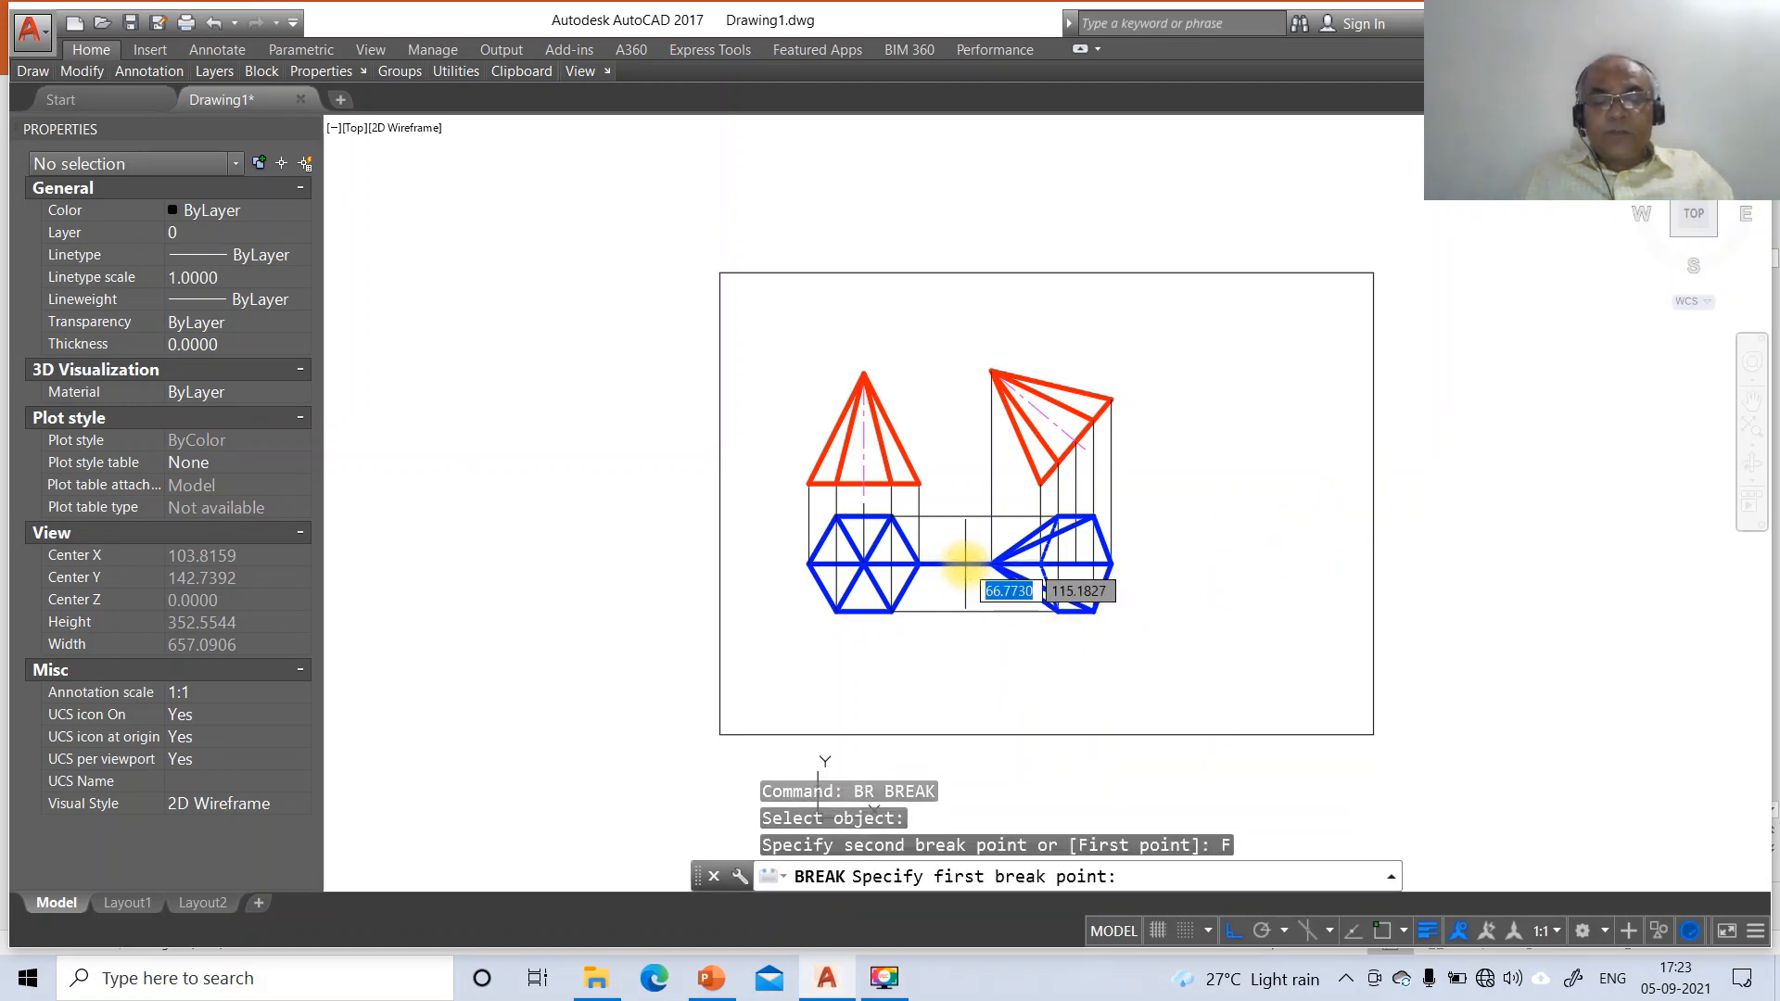
text(INT)
key(Return)
click(990, 563)
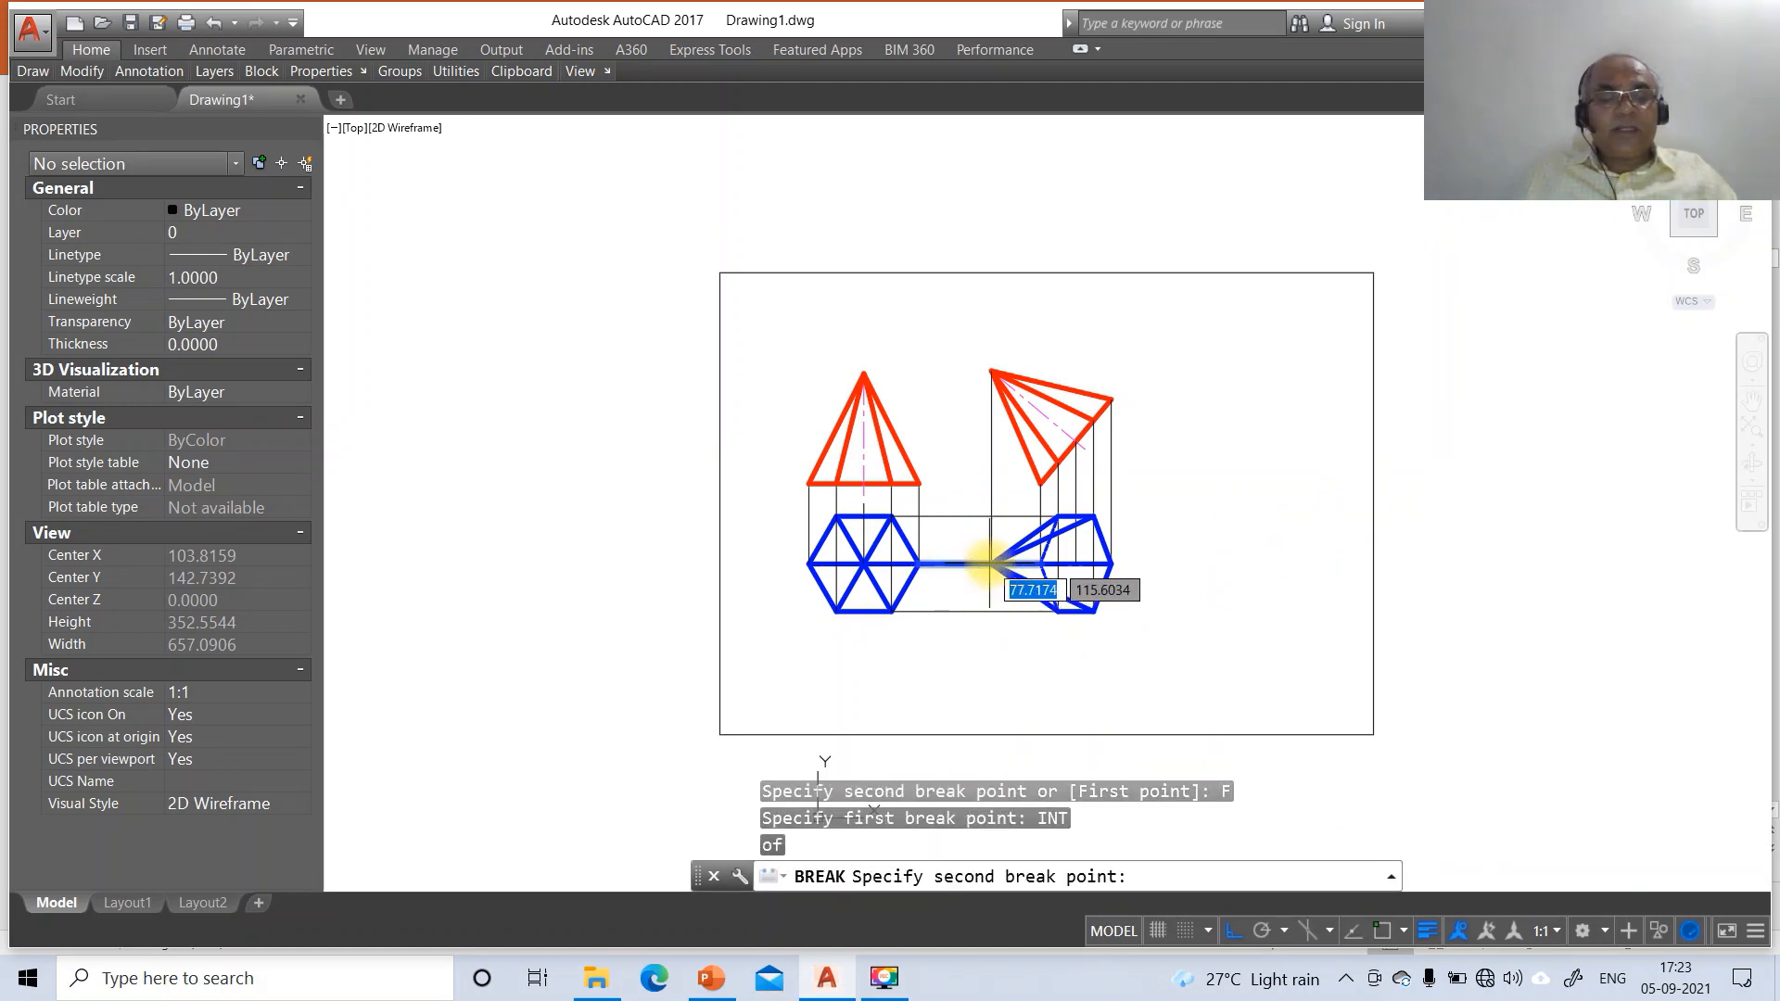
text(@)
key(Return)
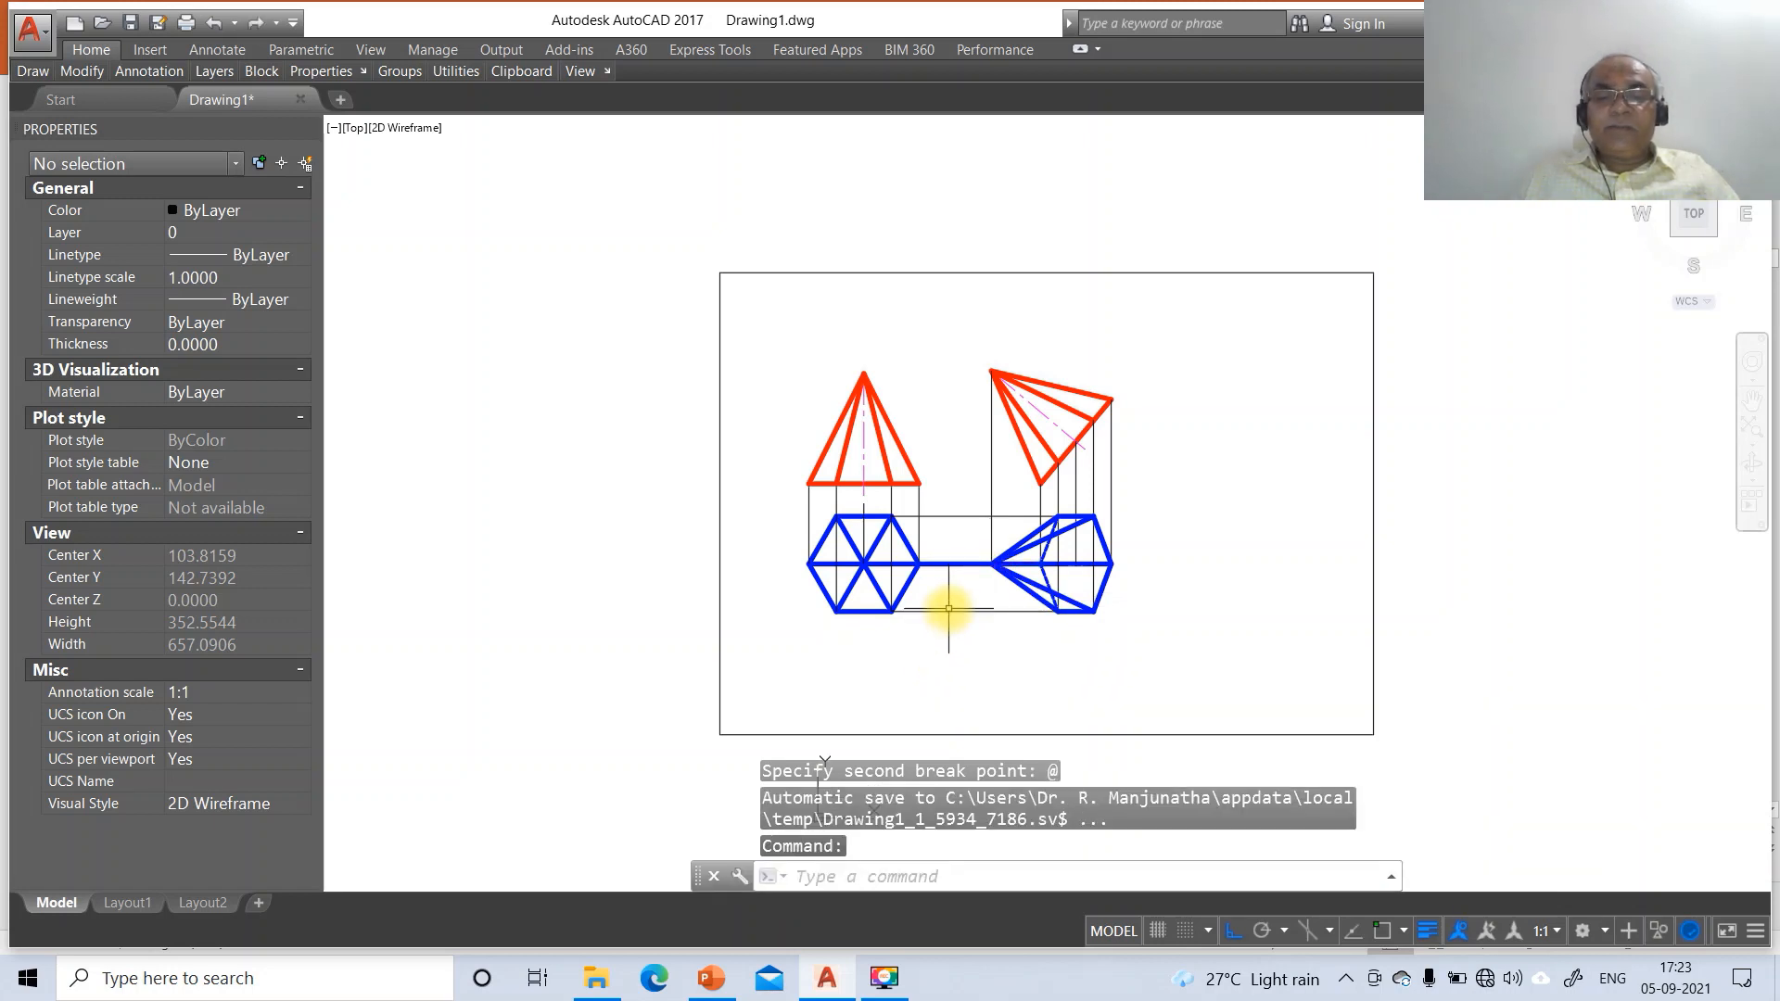
Move the horizontal connector between the two top views to layer 0
key(Return)
key(Escape)
key(Escape)
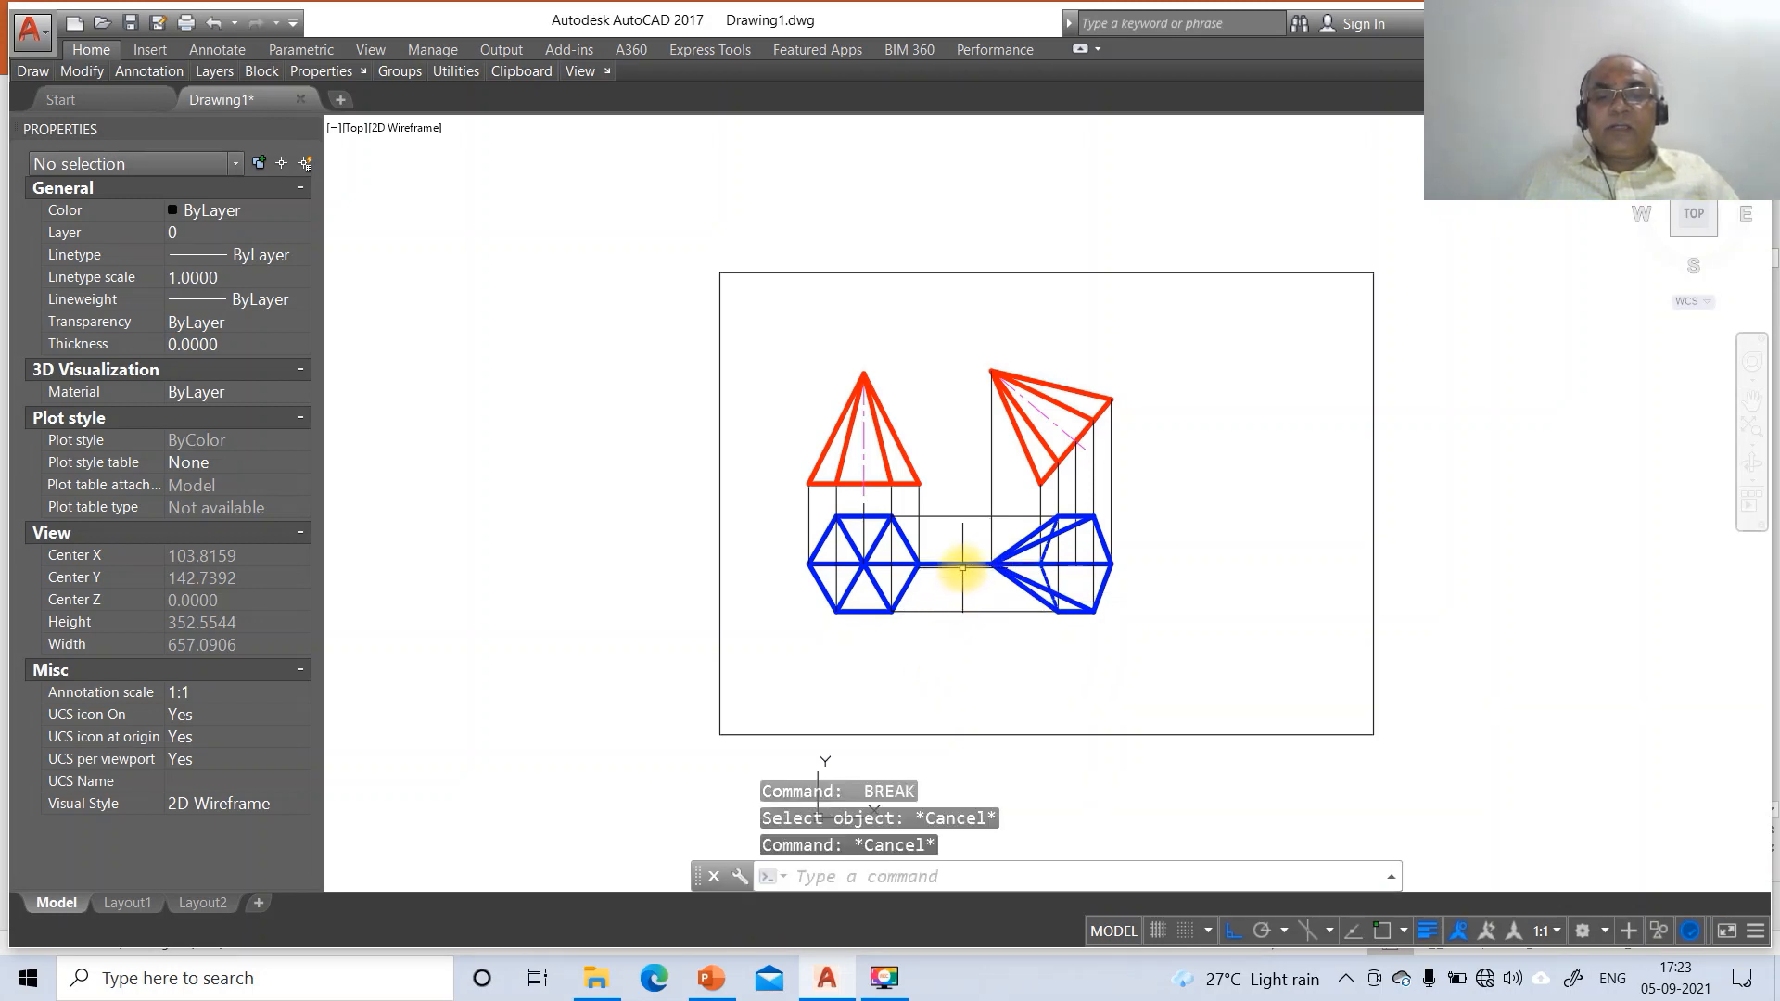
click(962, 563)
click(58, 239)
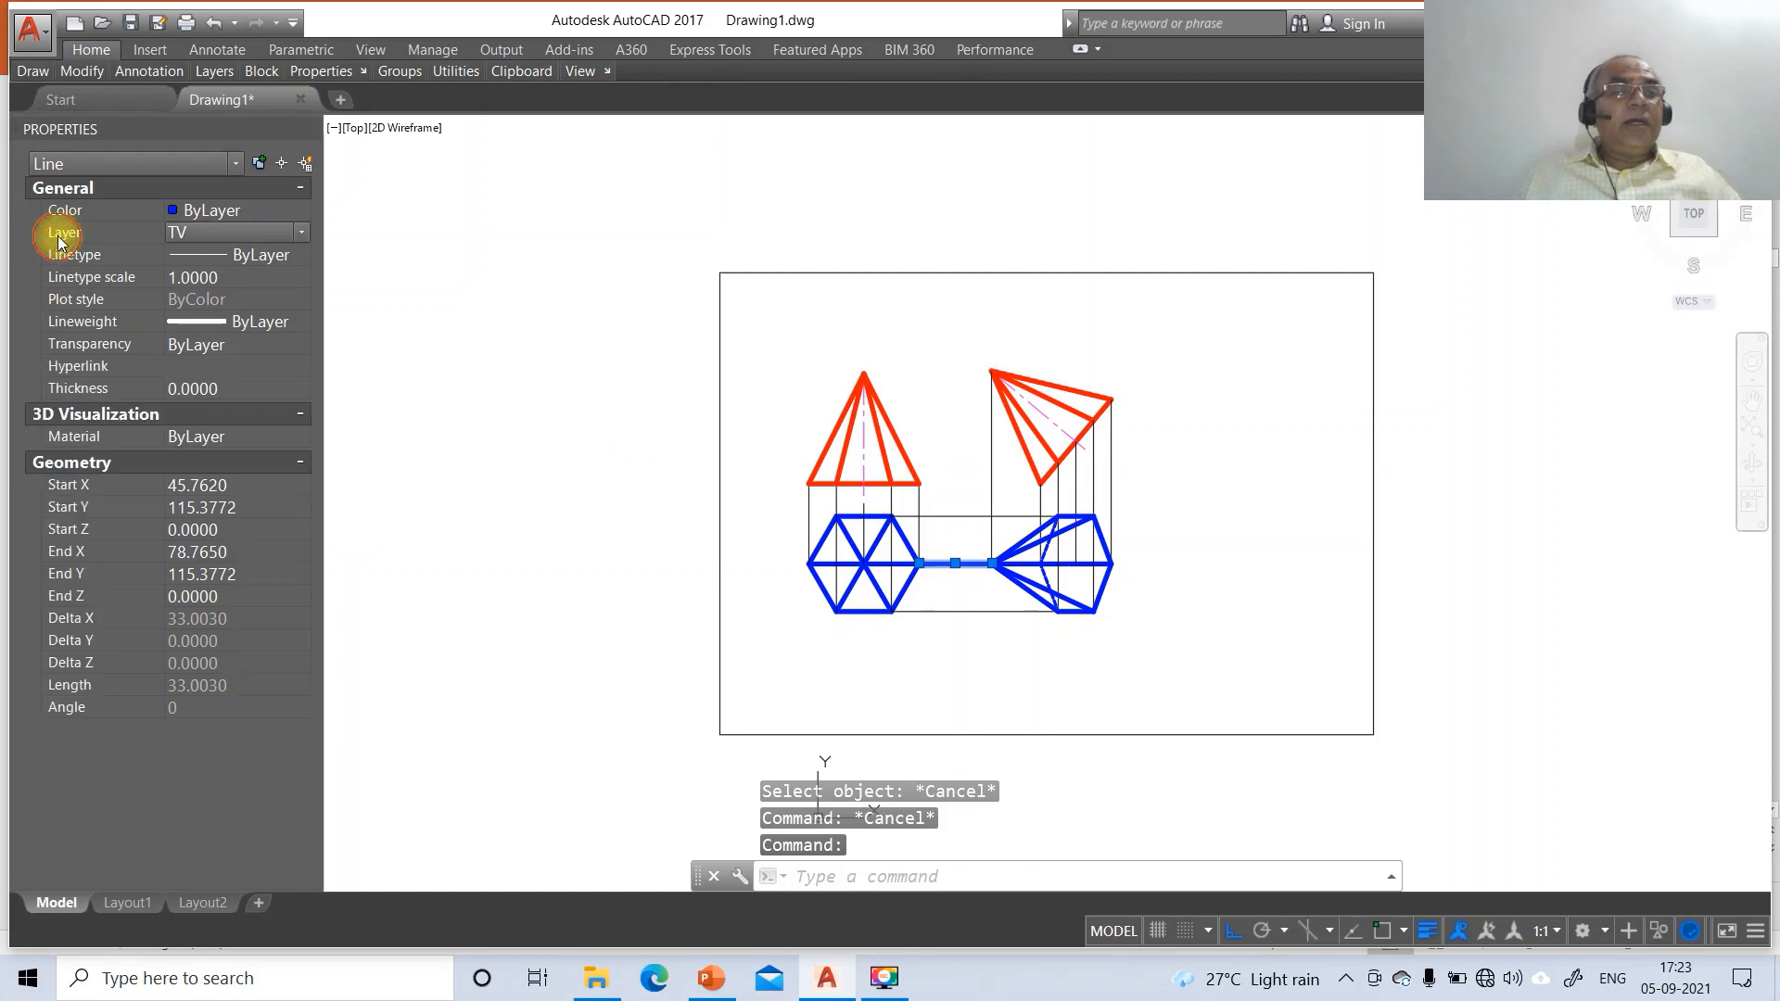
click(297, 230)
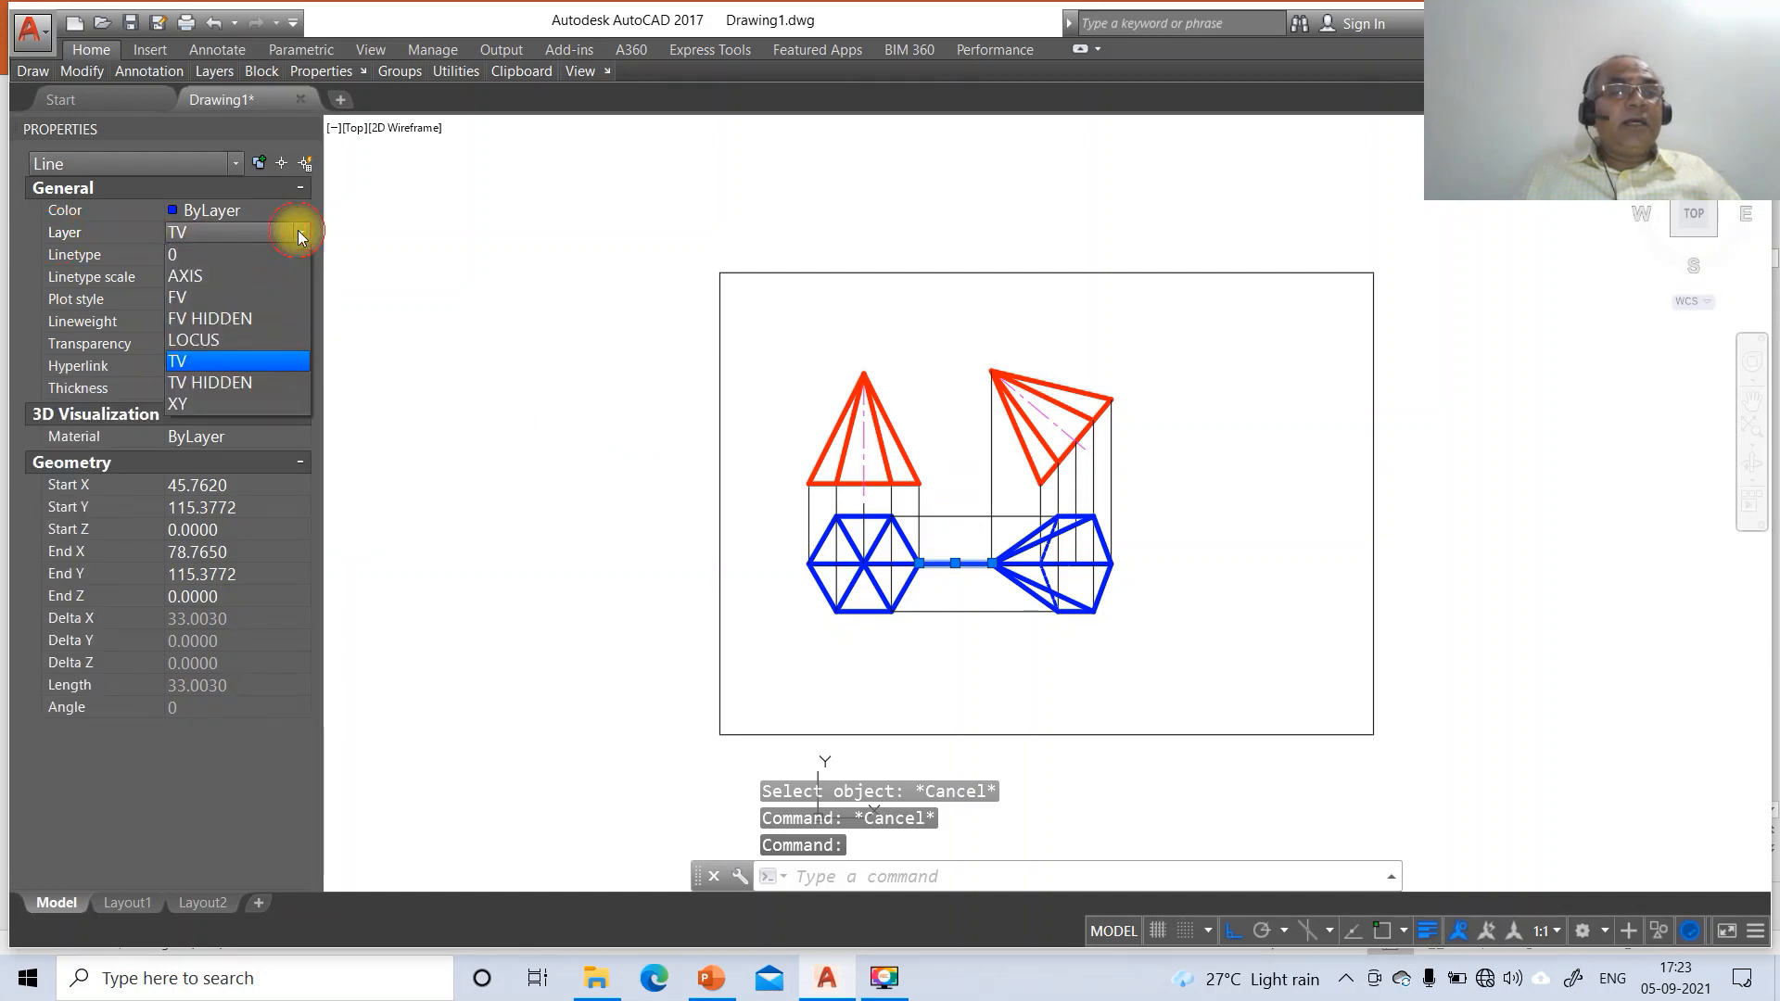
click(231, 246)
key(Escape)
key(Escape)
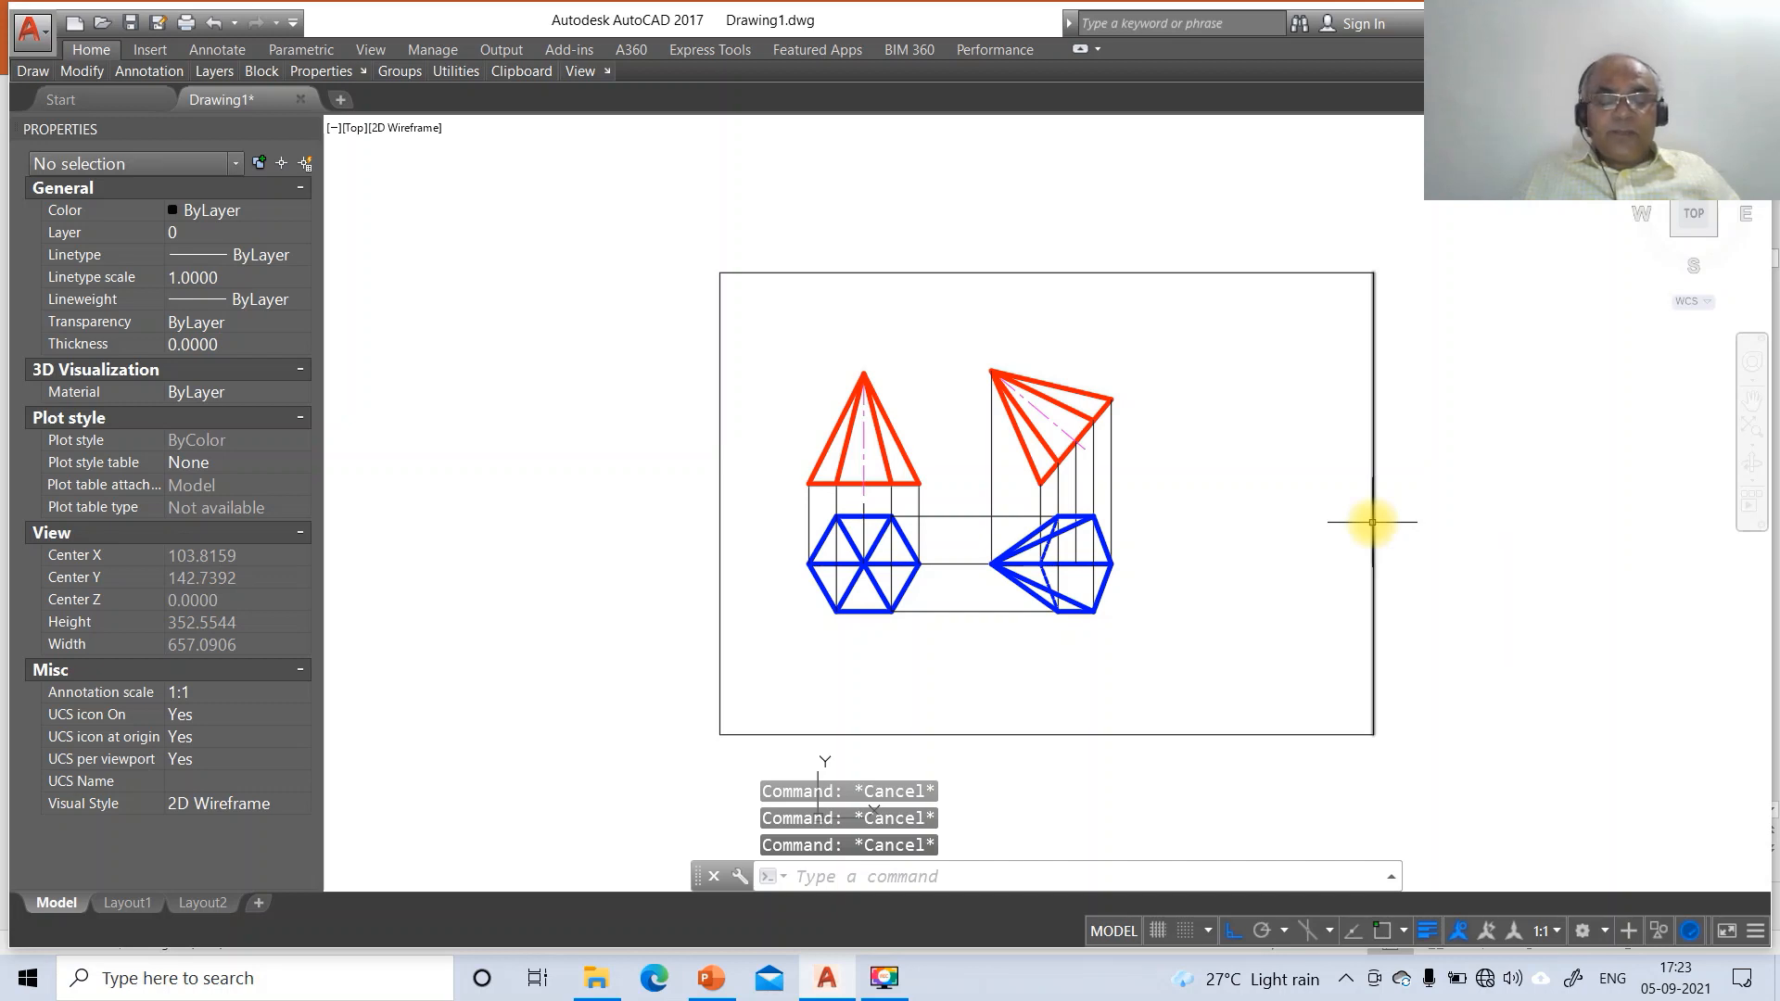
Modify the Standard dimension style to use a linear precision of 0.00
text(Z)
key(Return)
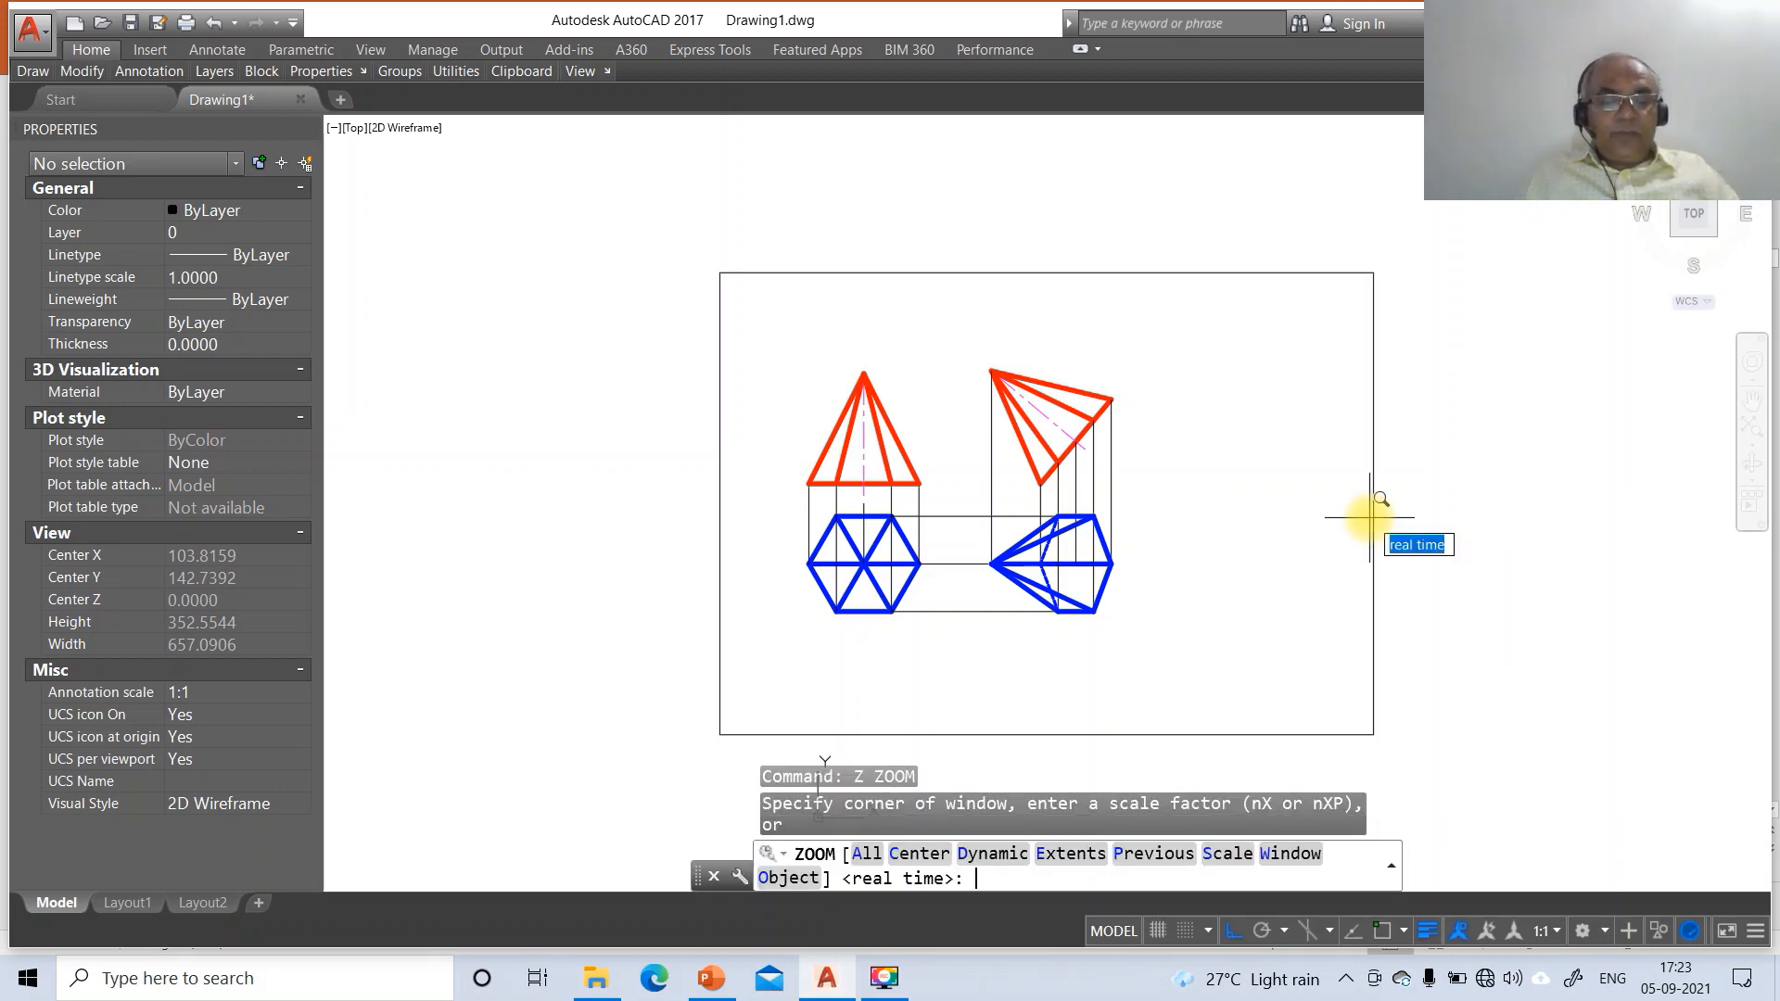
text(W)
key(Return)
click(765, 327)
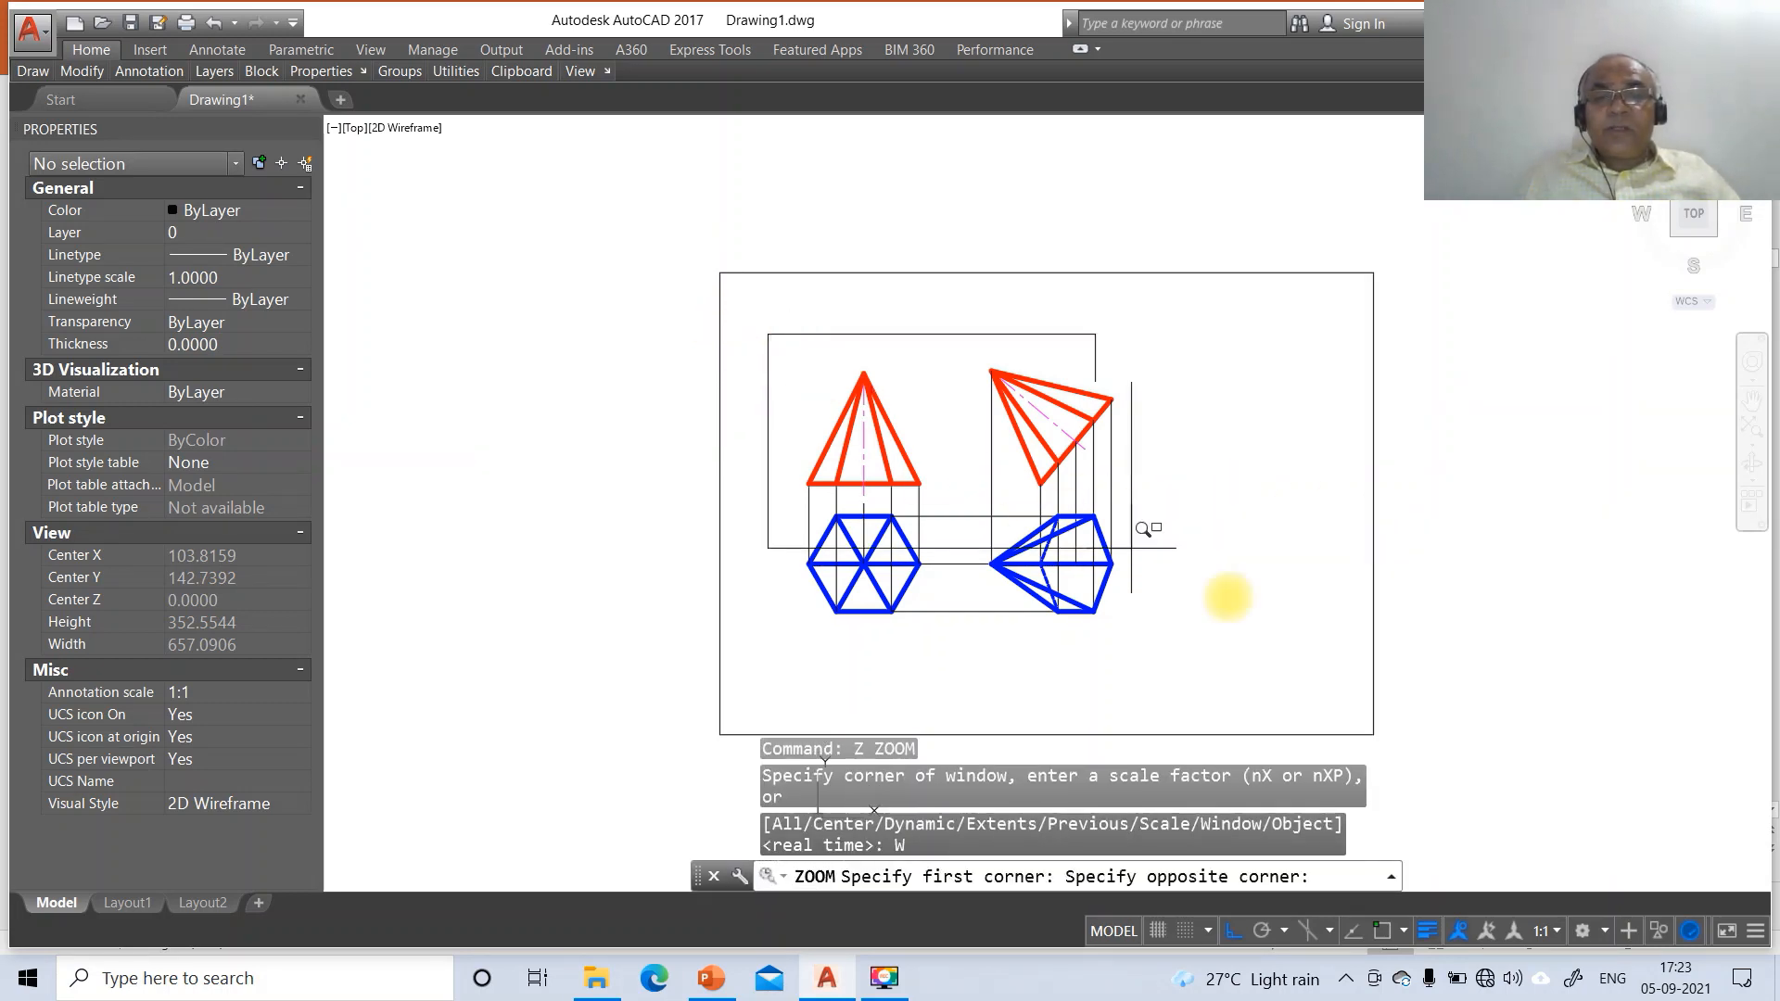
click(1407, 700)
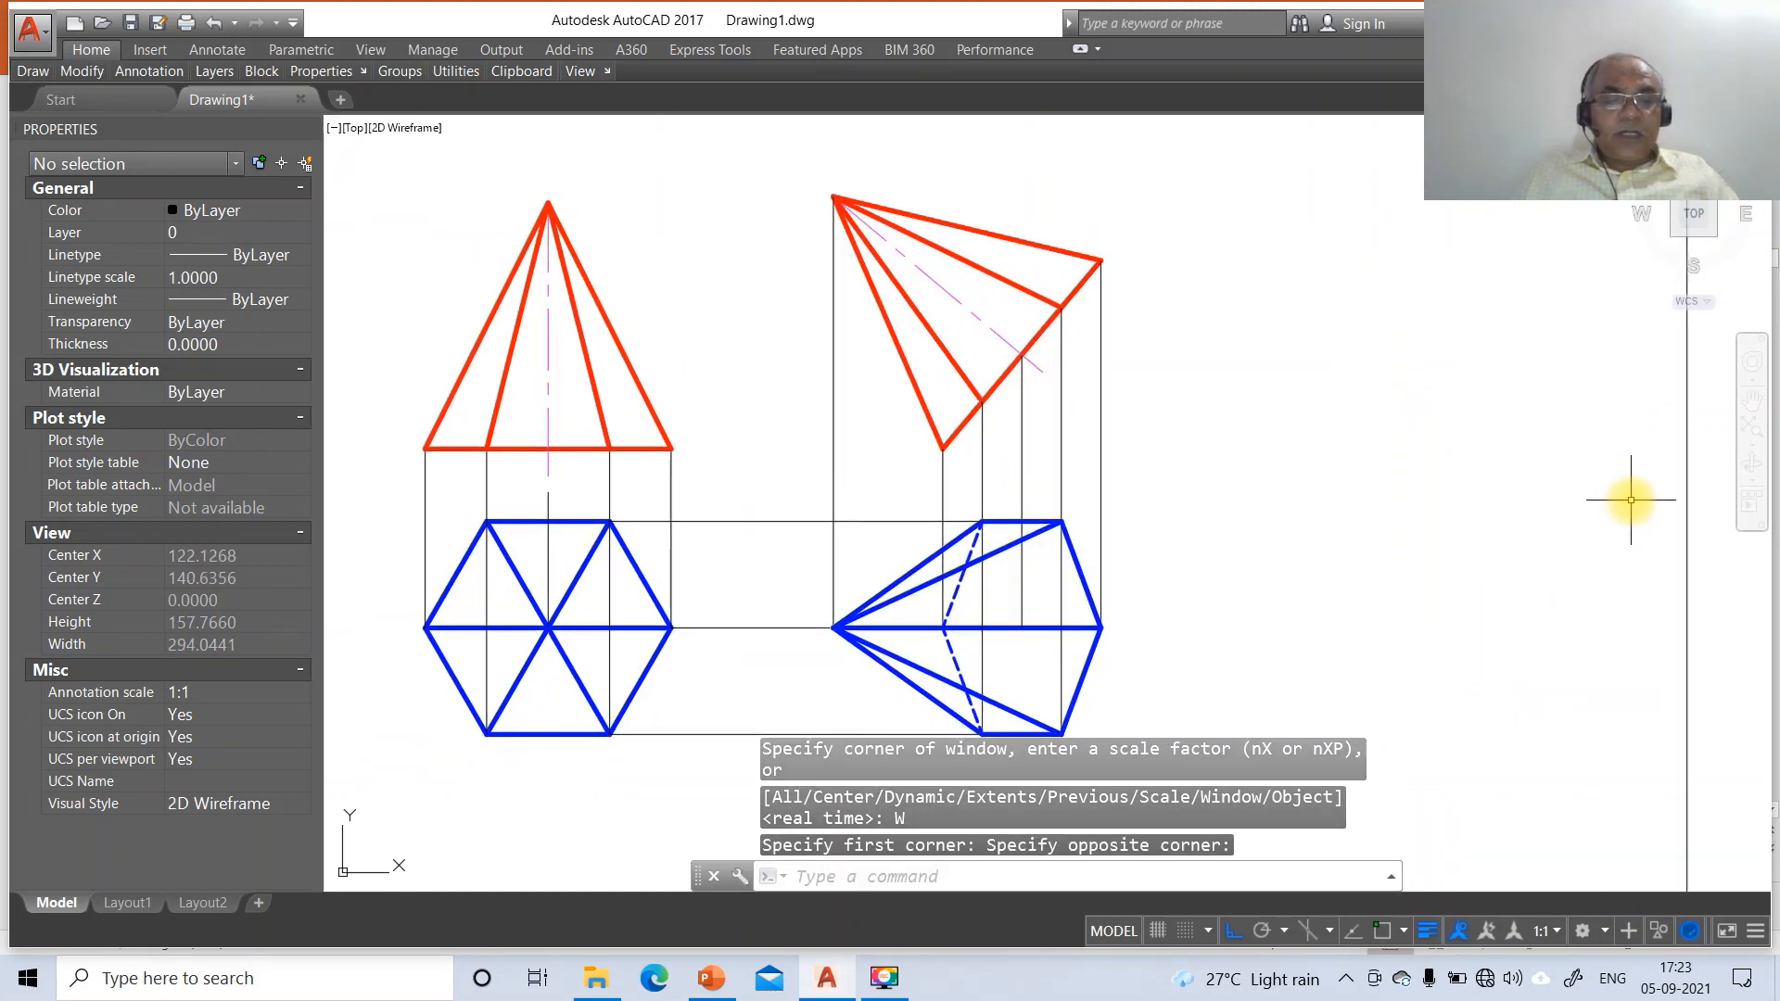
key(Escape)
key(Escape)
key(Escape)
text(DDIM)
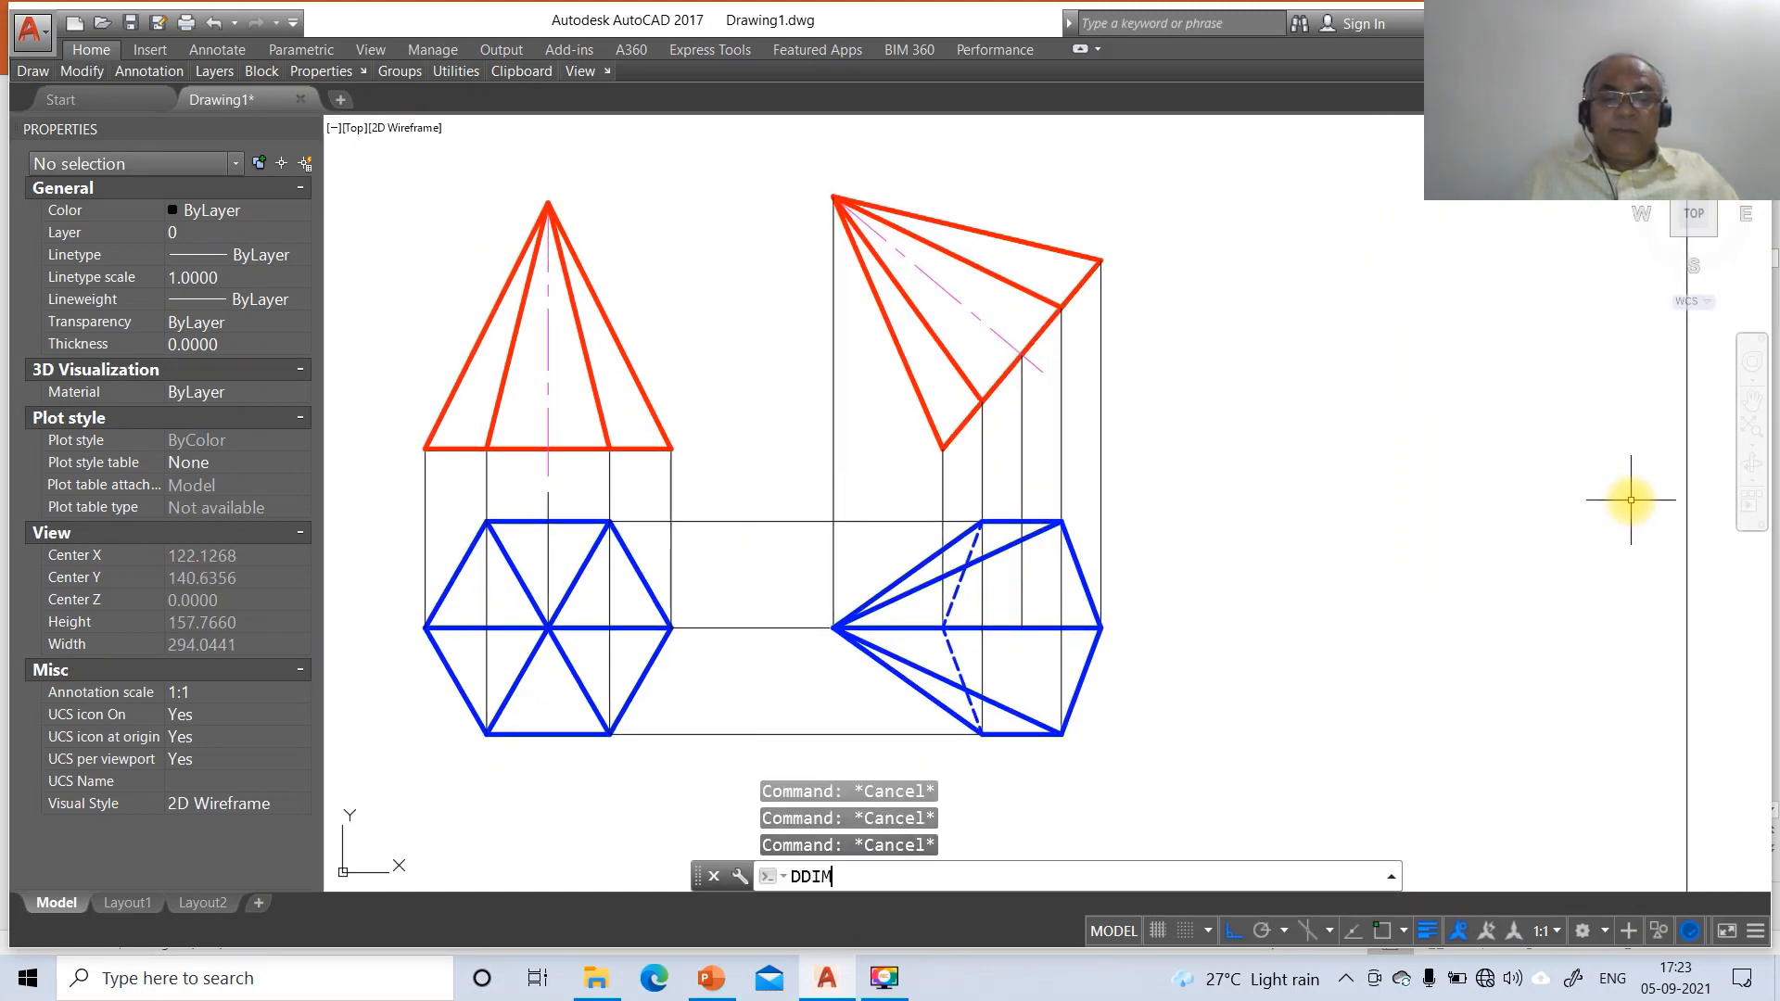
key(Return)
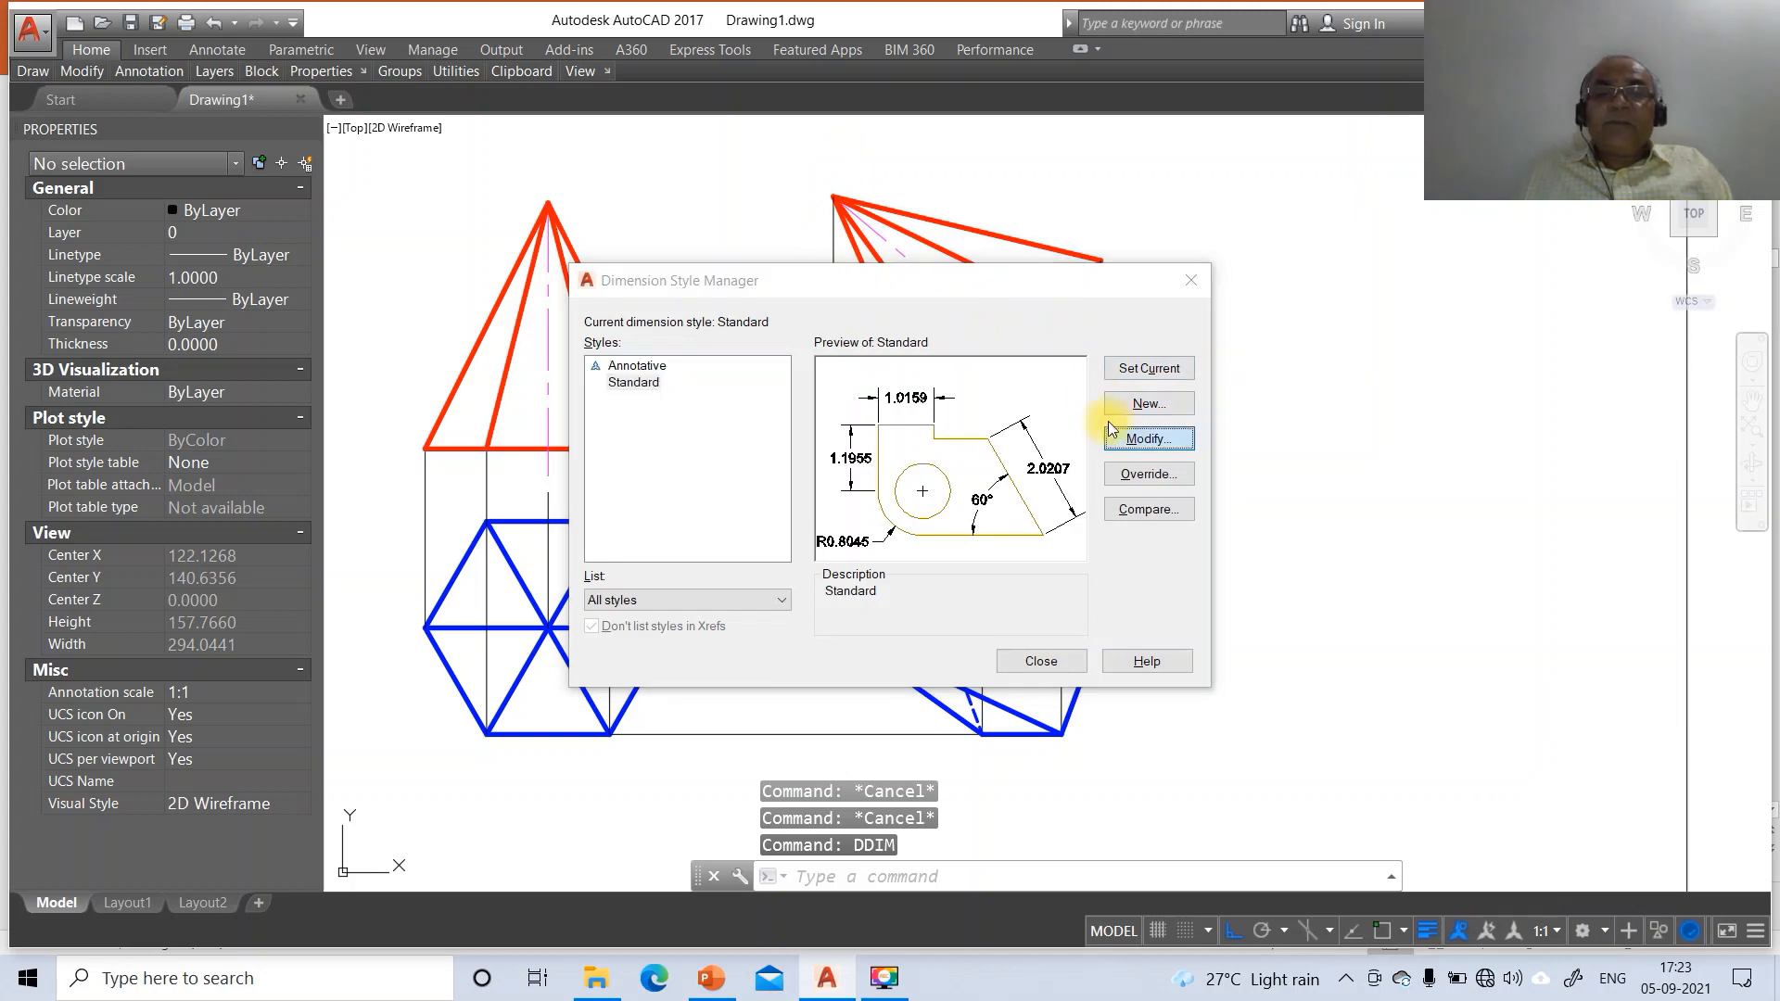
click(1112, 432)
click(782, 316)
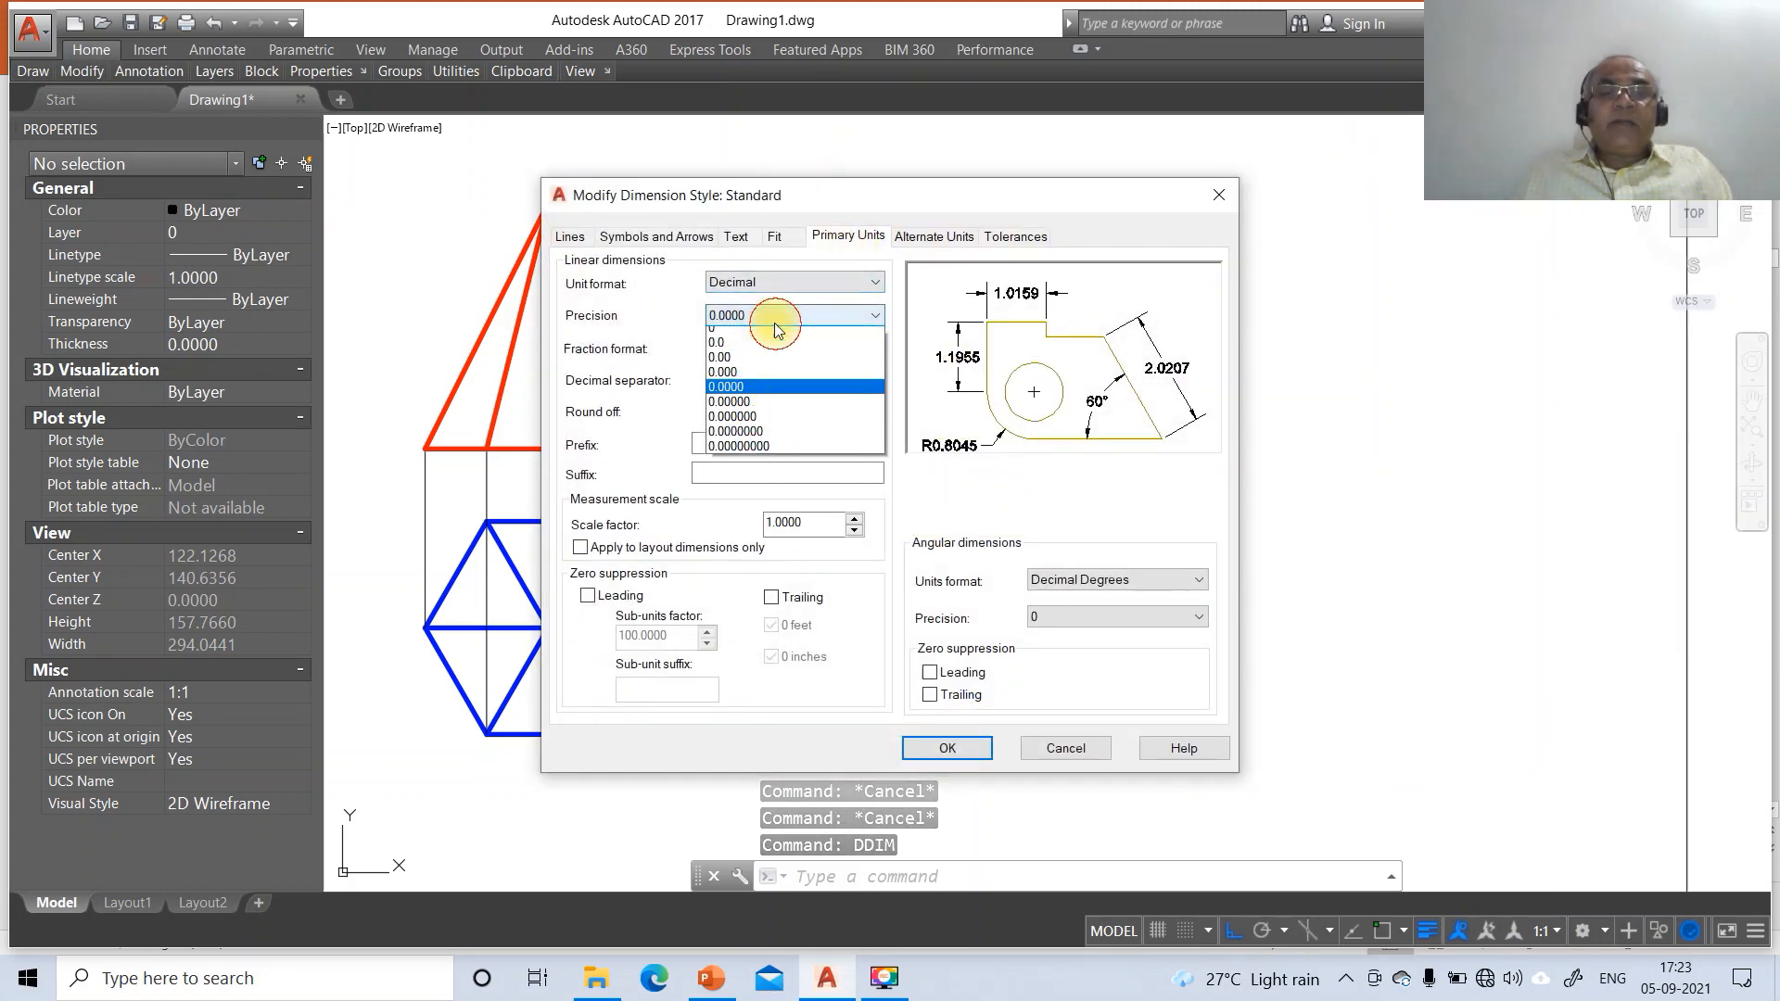
click(748, 366)
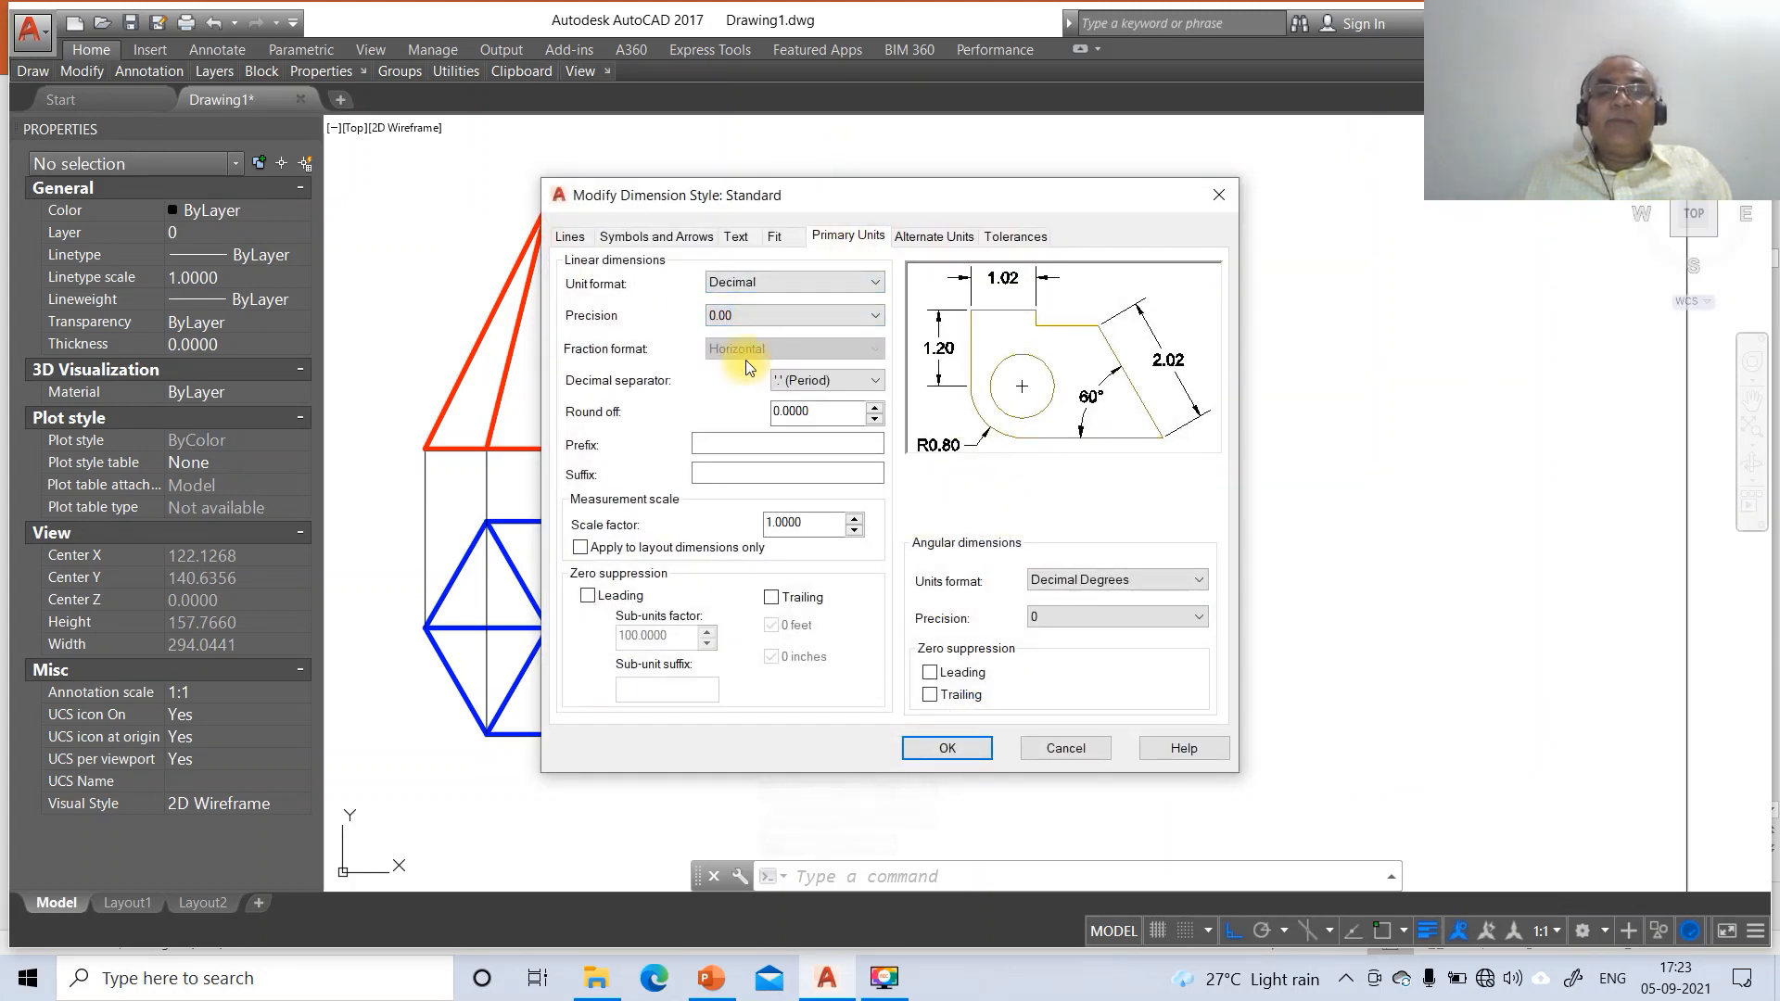
Set the dimension text height and dimension-line offset to 3, aligned with the dimension line and placed above it
click(737, 238)
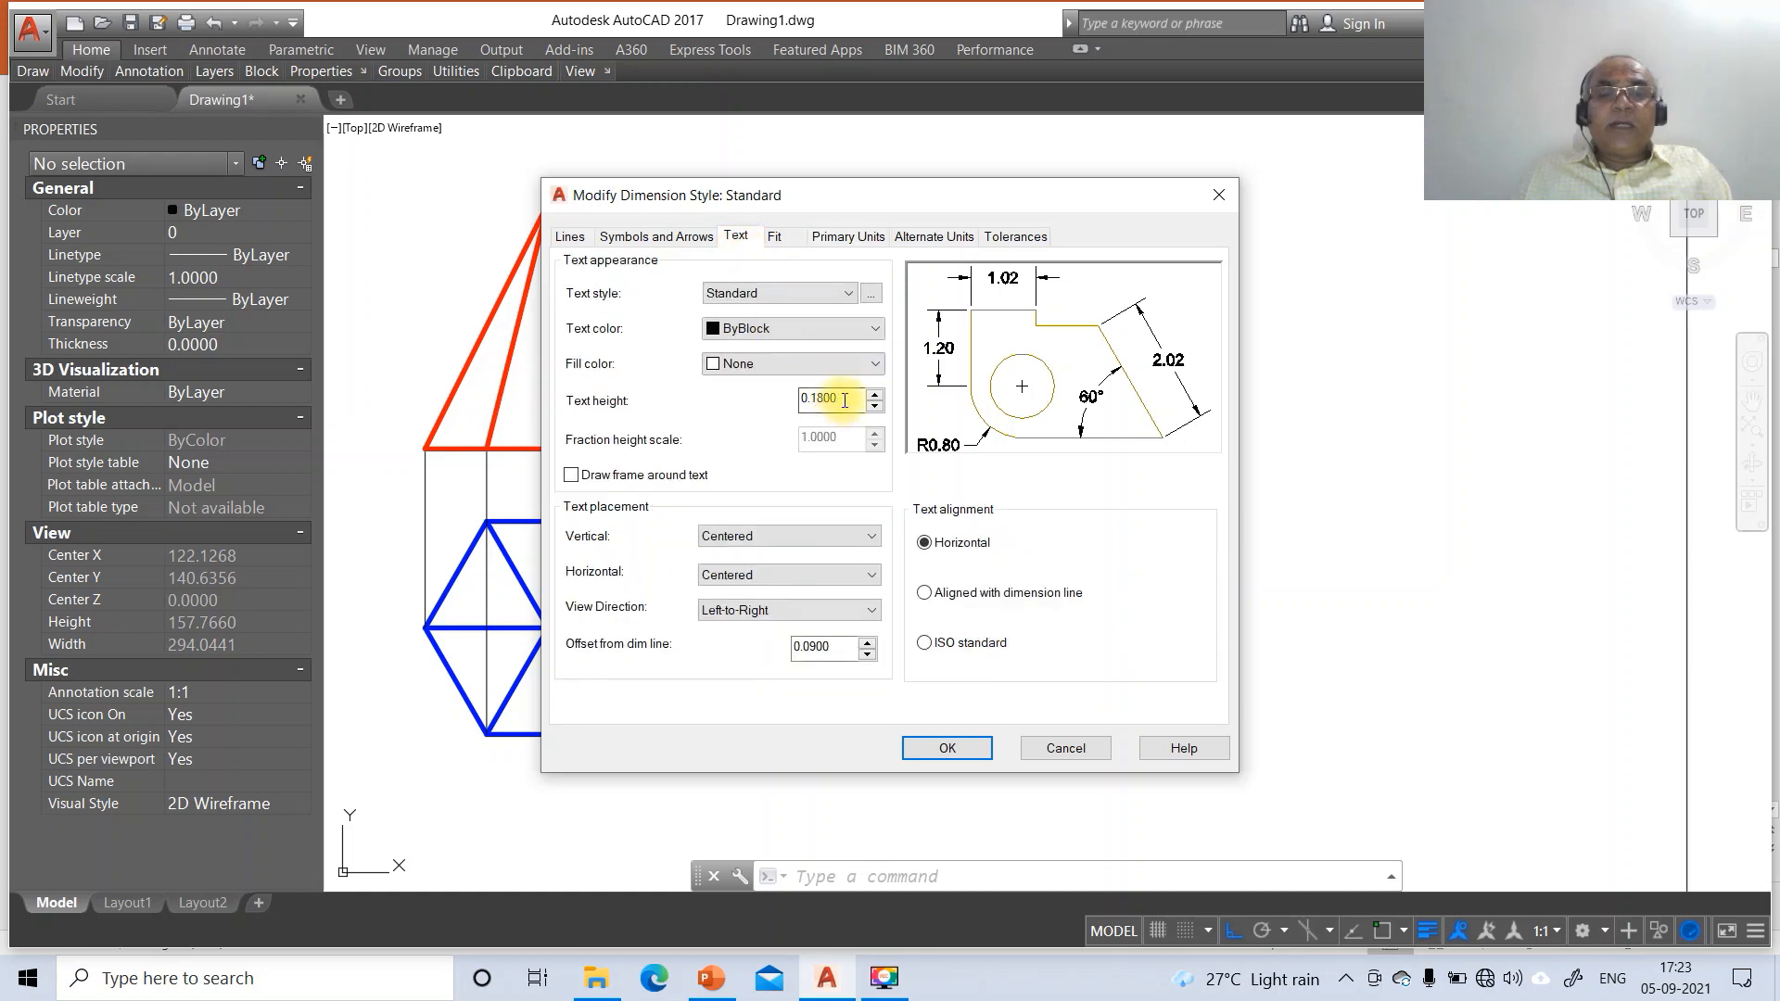
drag(845, 400, 761, 400)
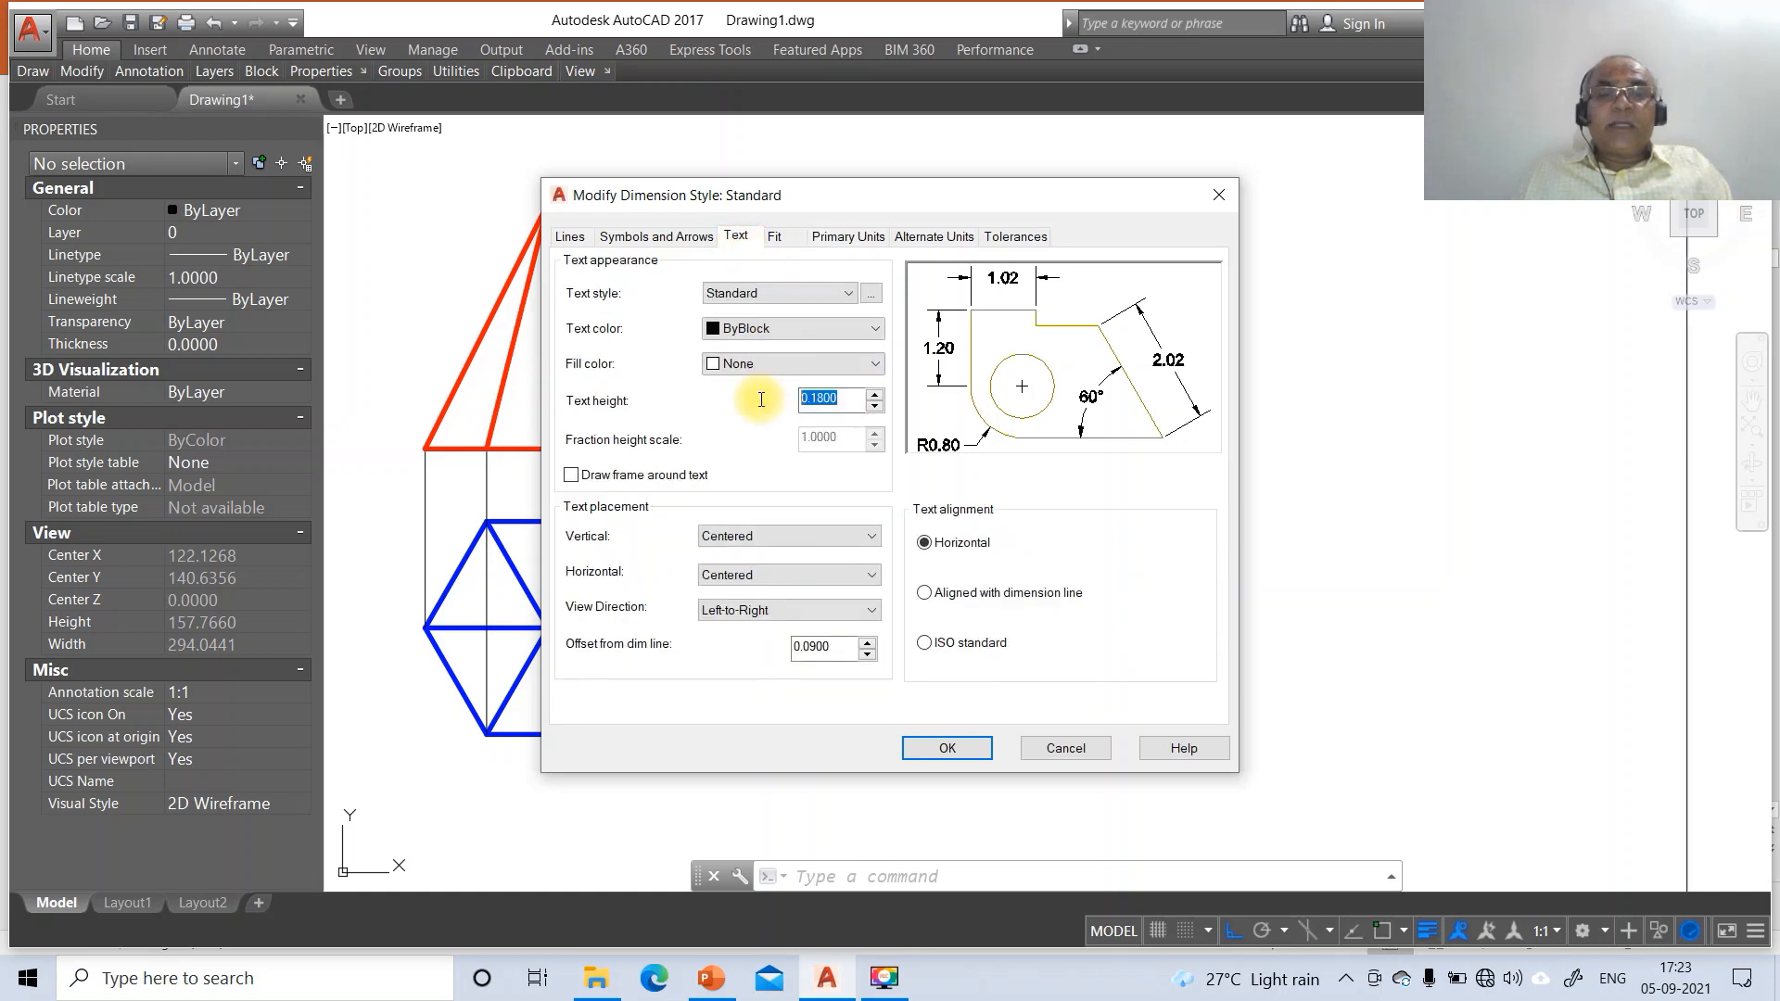
click(924, 594)
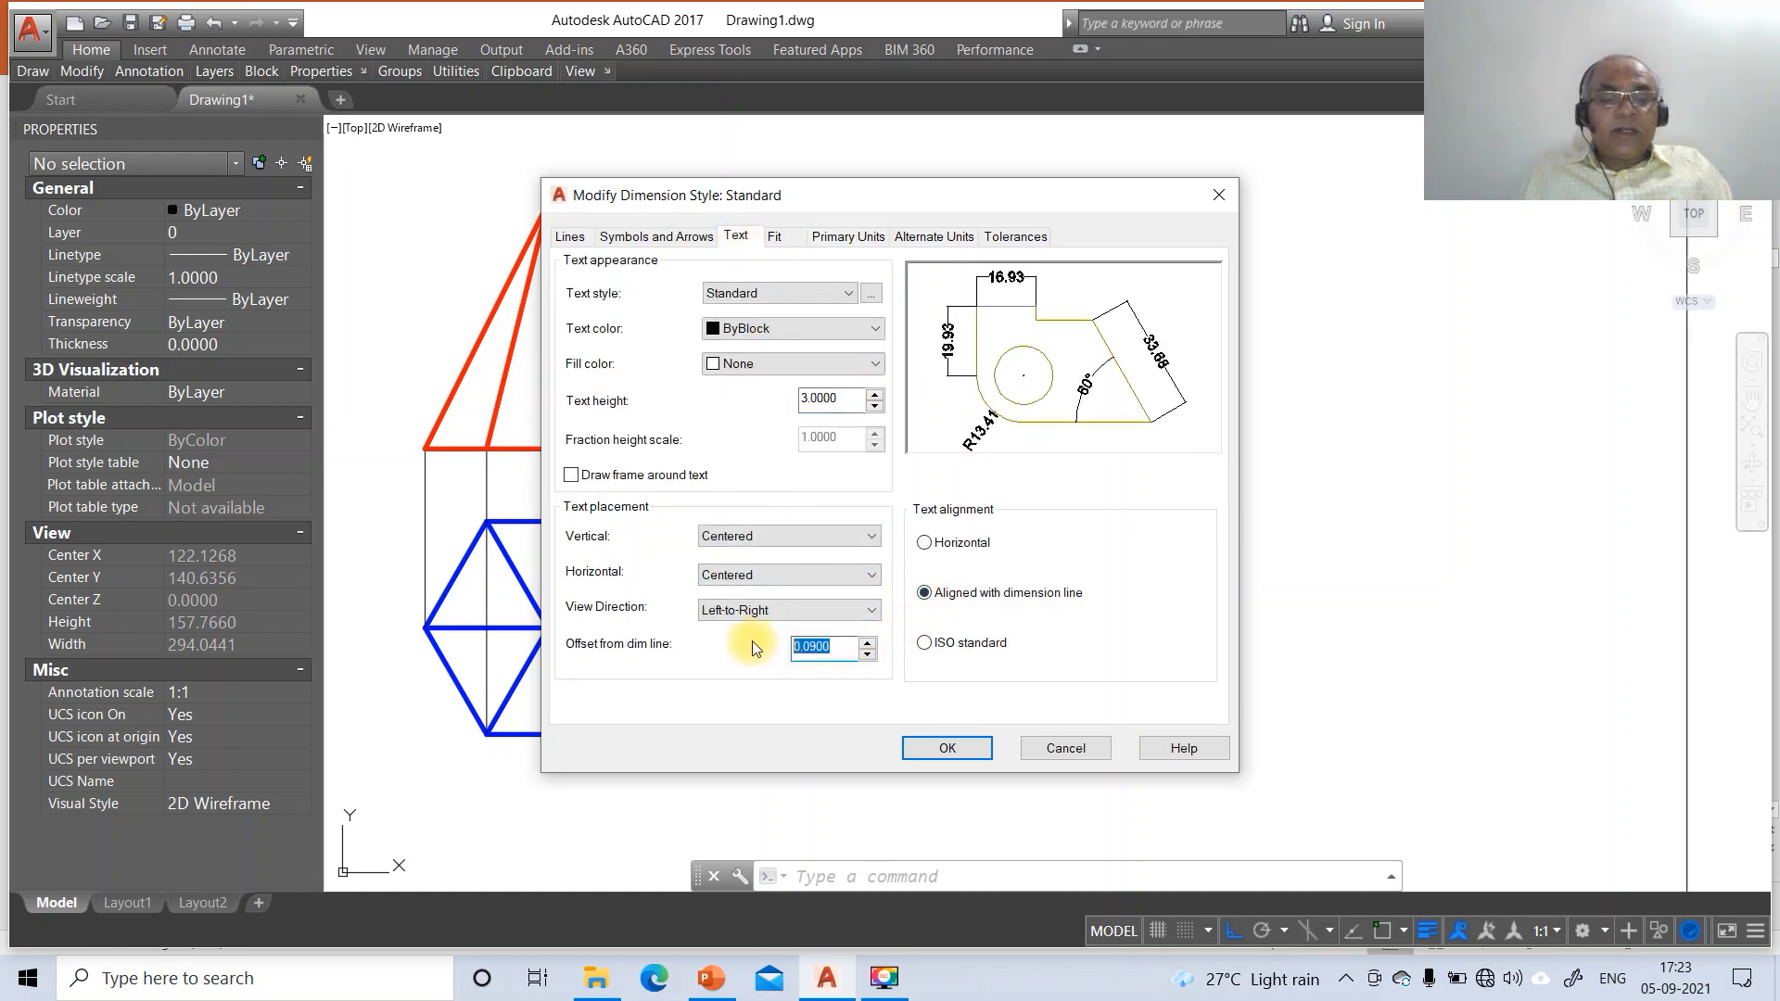
click(724, 537)
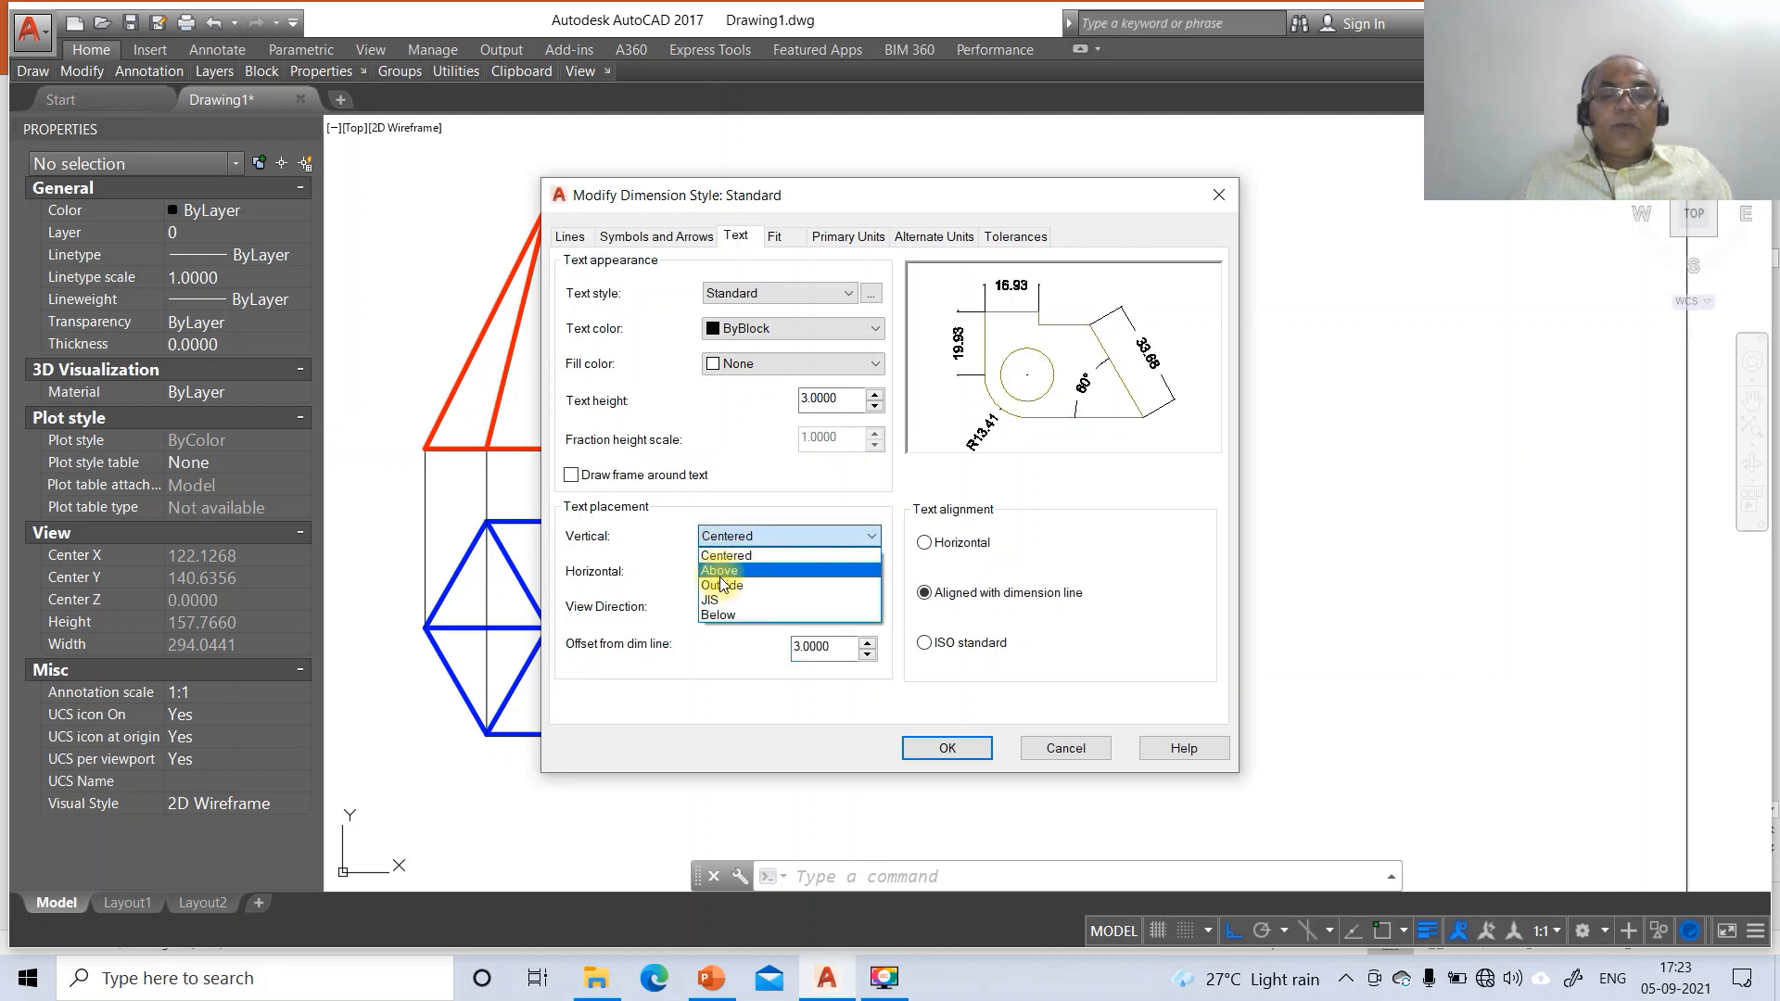
click(728, 557)
Set the arrow size to 3 and the extension lines' offset from origin to 3, and save the dimension style
click(649, 235)
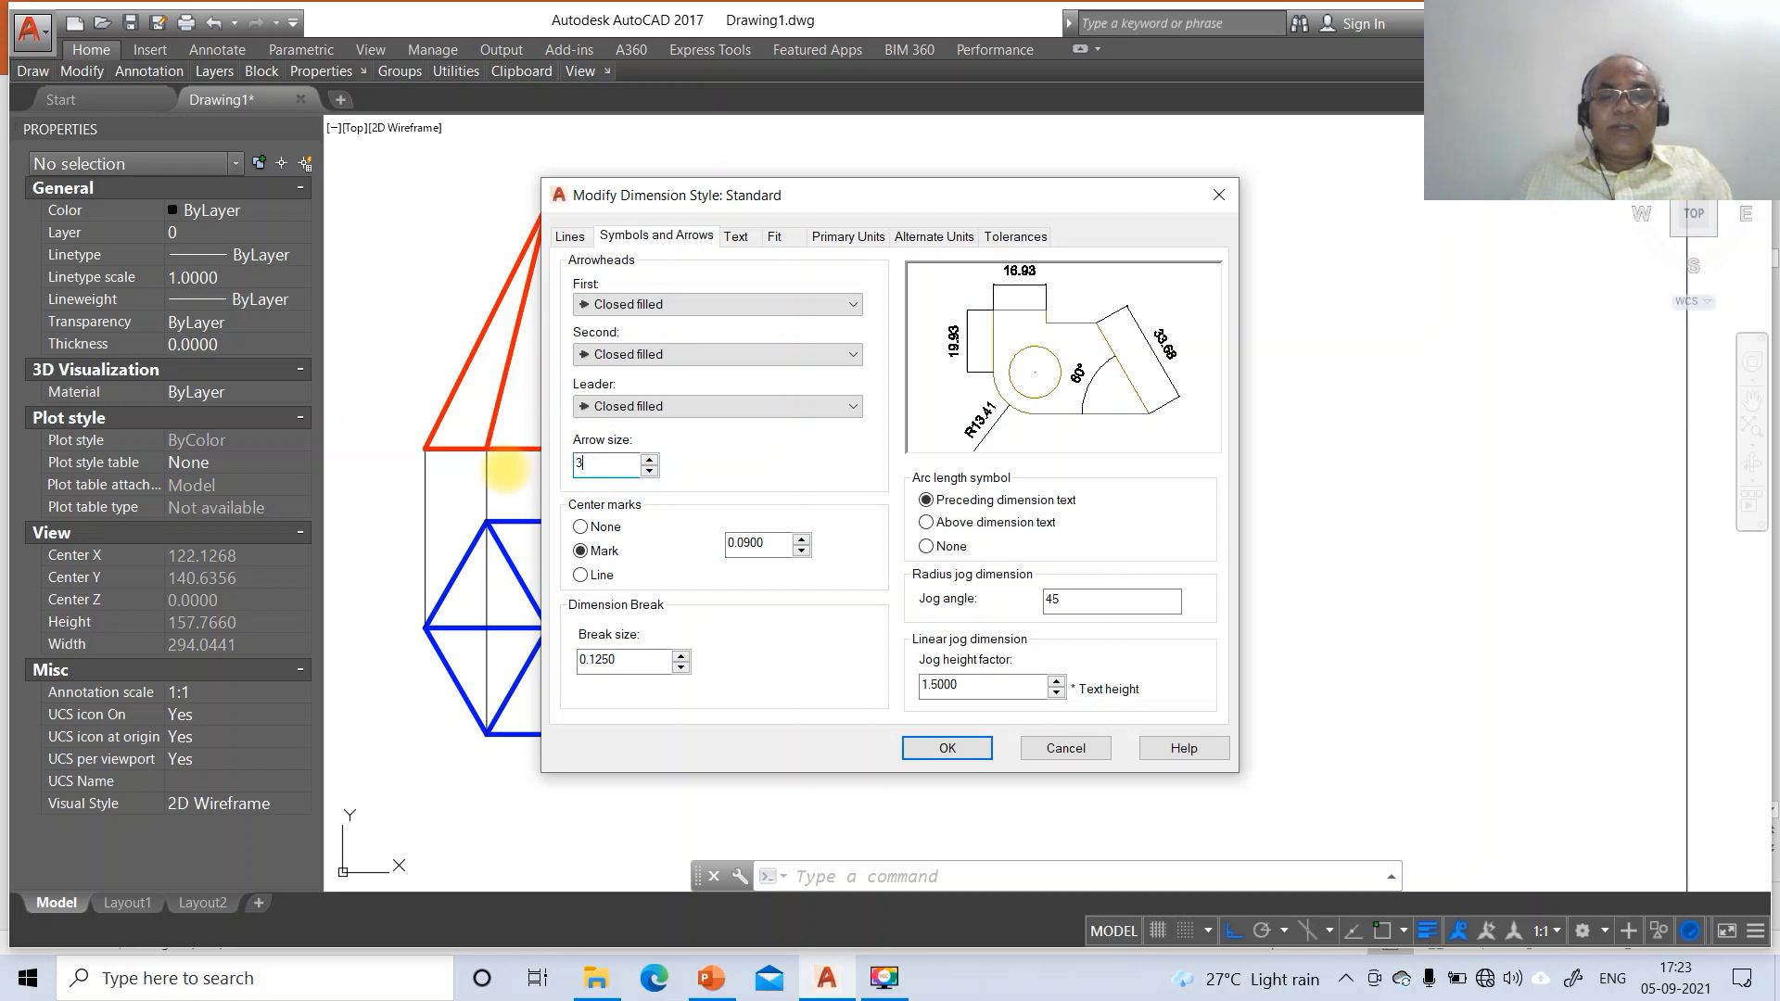
click(576, 239)
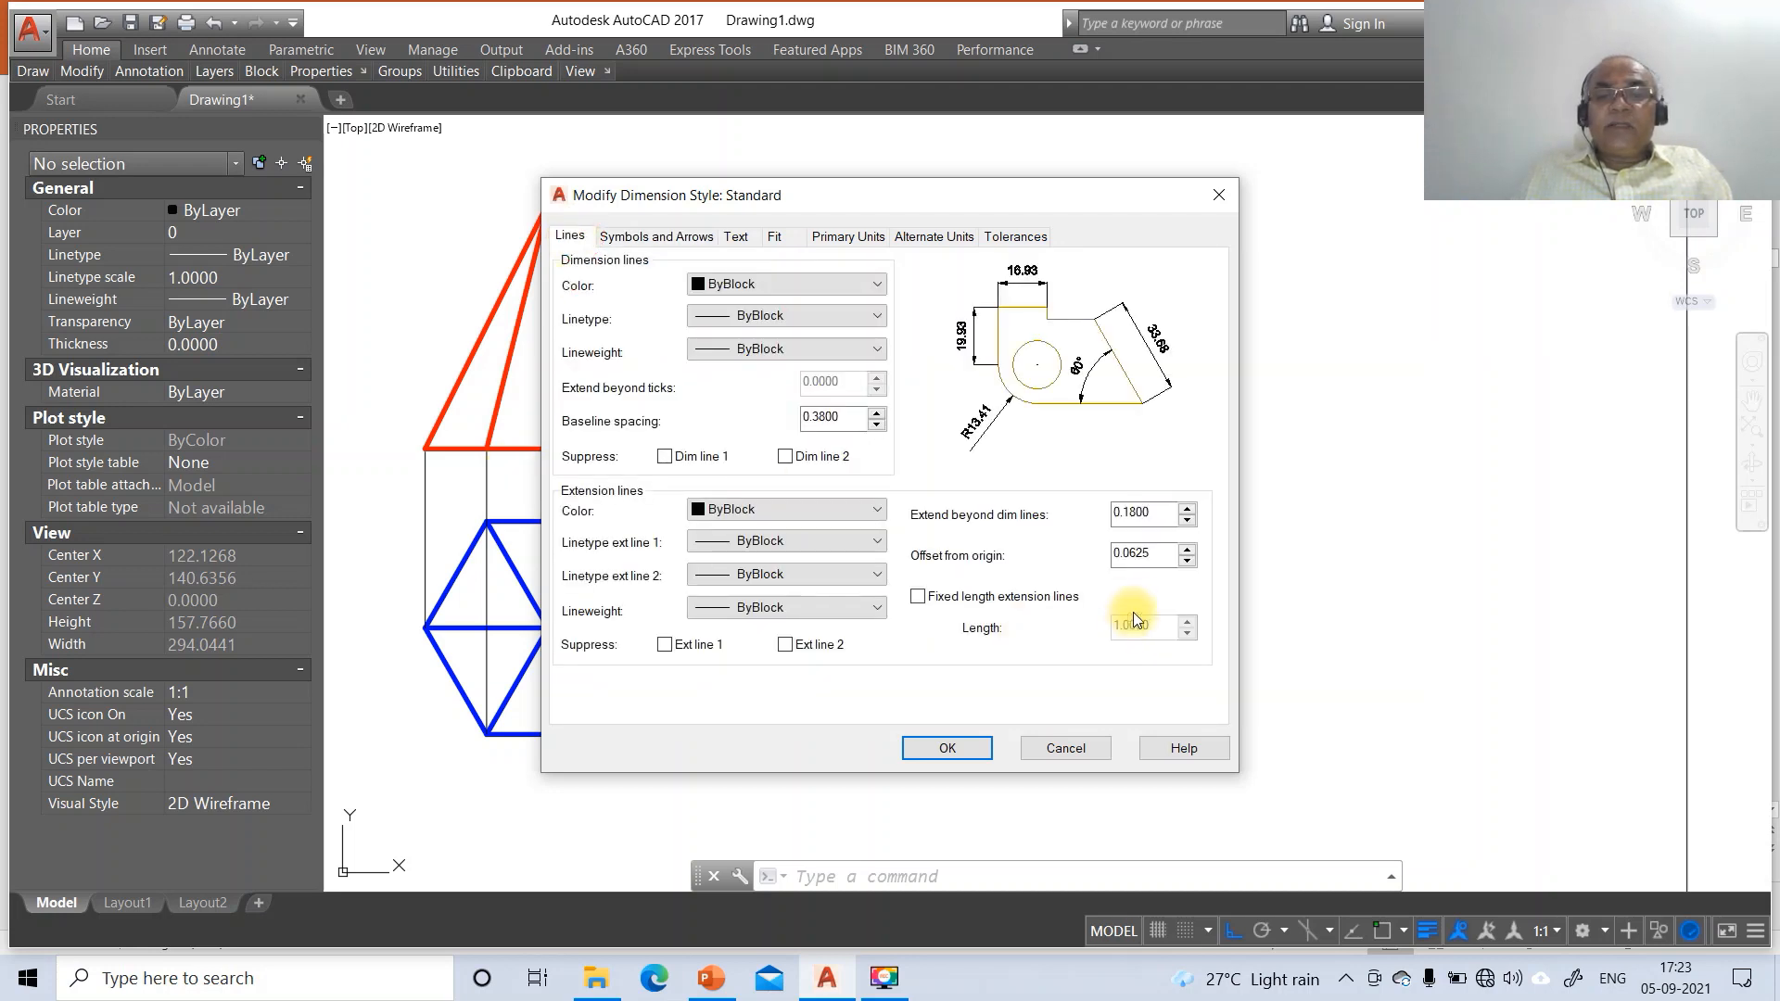
drag(1163, 556, 1055, 556)
text(3)
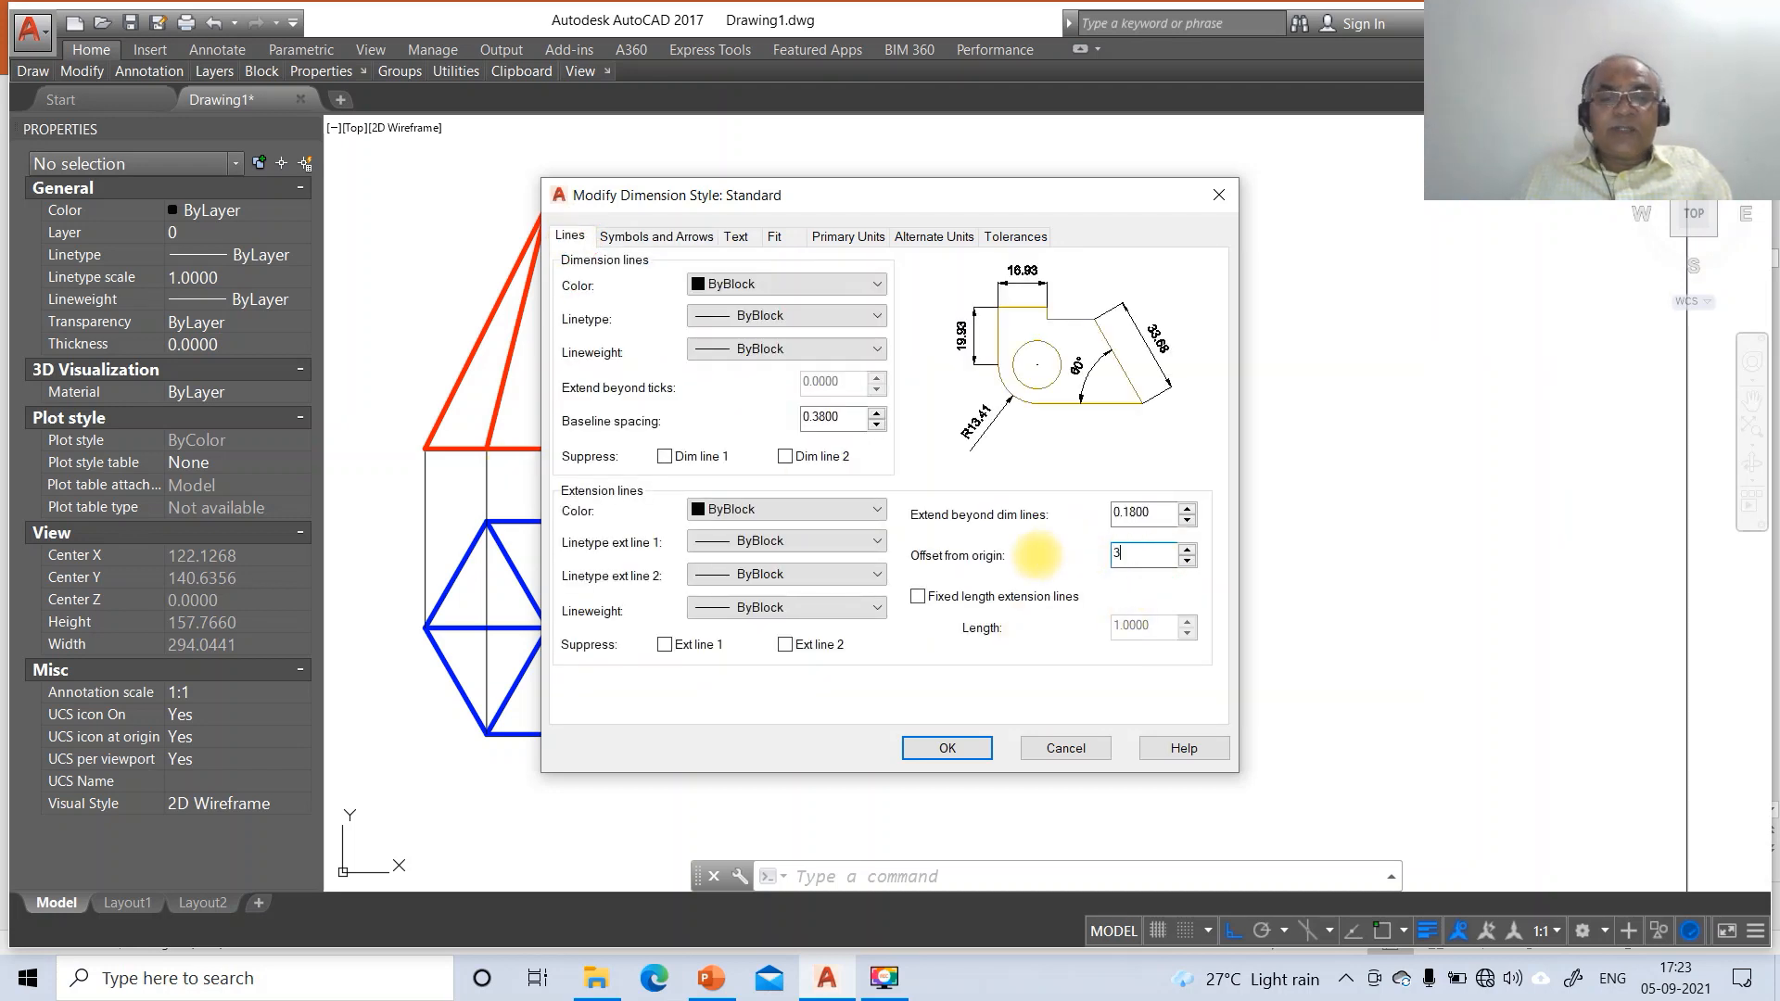
click(947, 750)
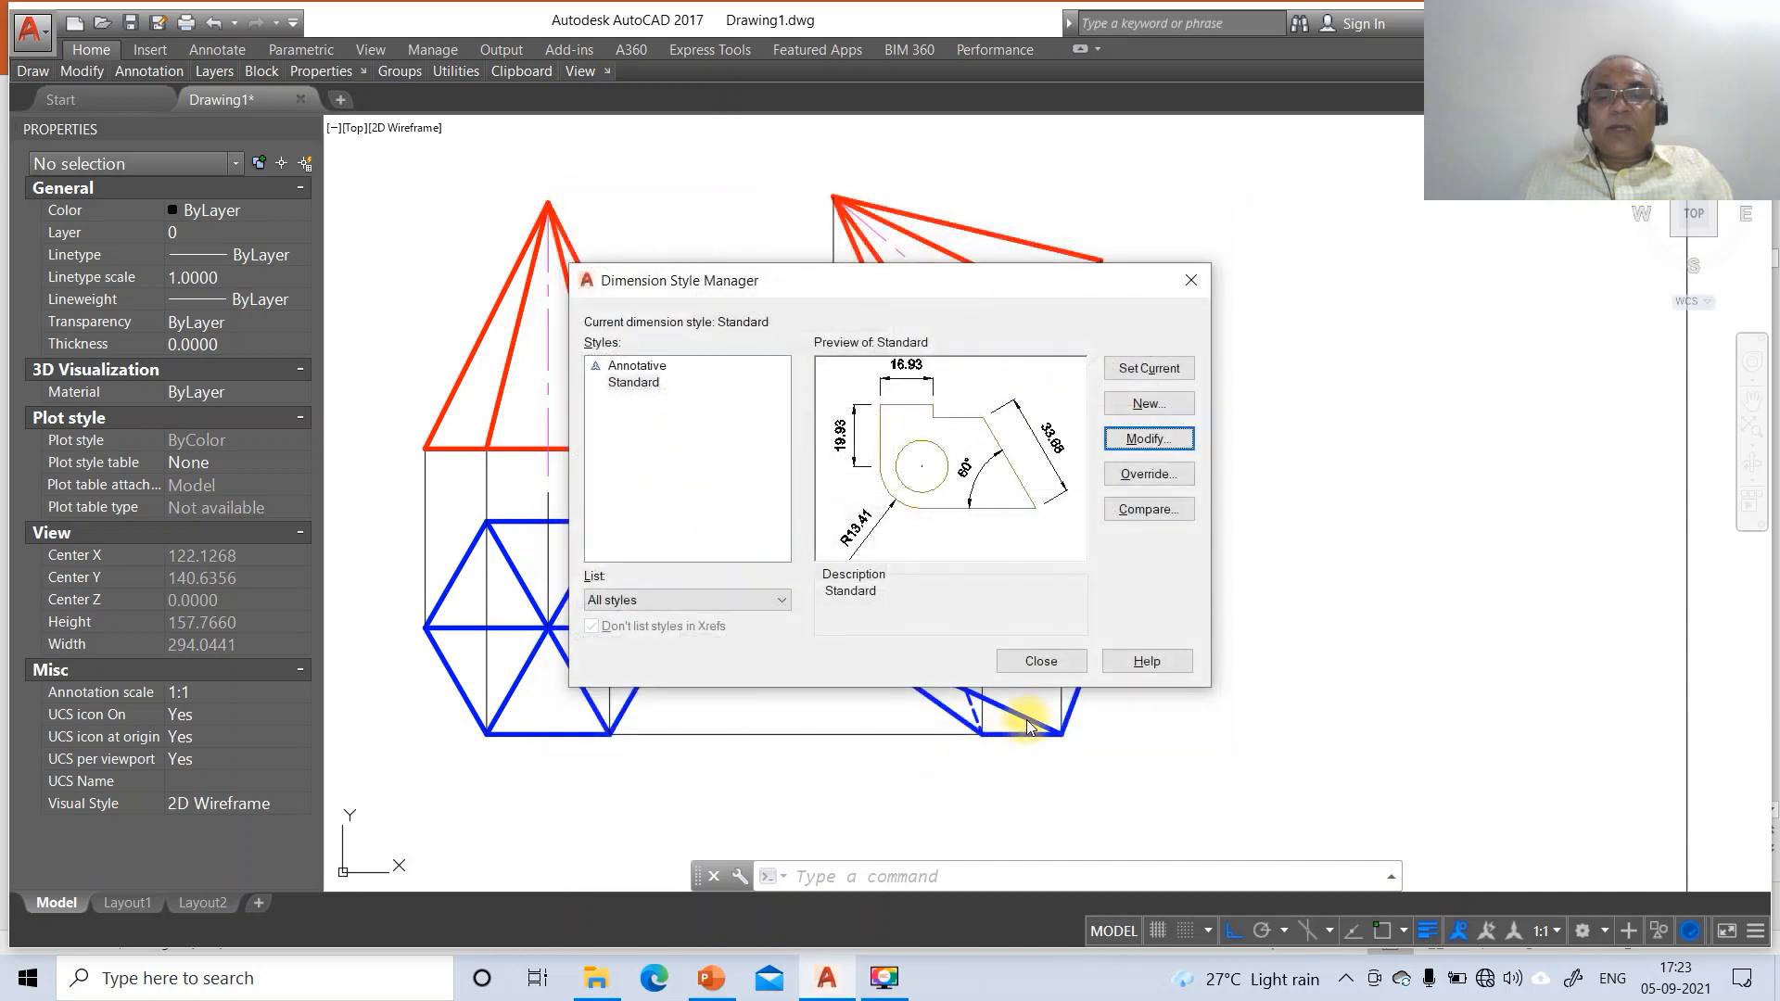
click(1038, 668)
Dimension the horizontal distance from the projected apex to the base centre, placing the dimension below the second top view
text(DI)
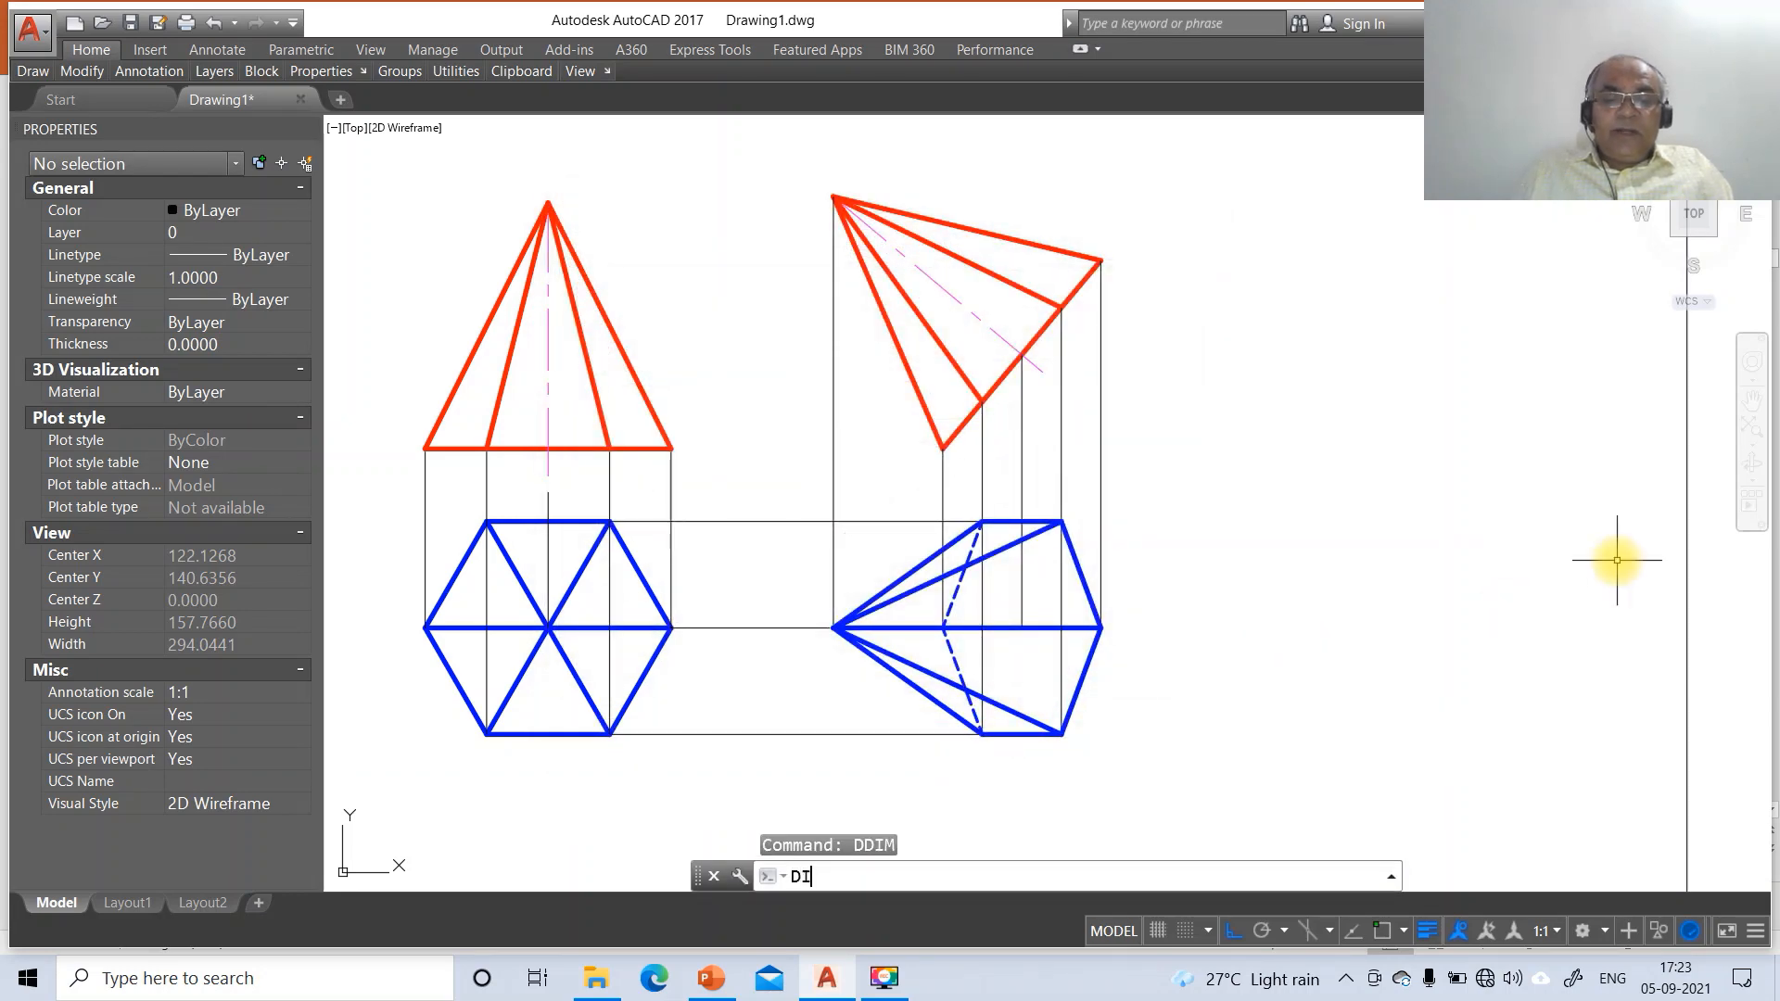
text(M)
key(Return)
text(INT)
key(Return)
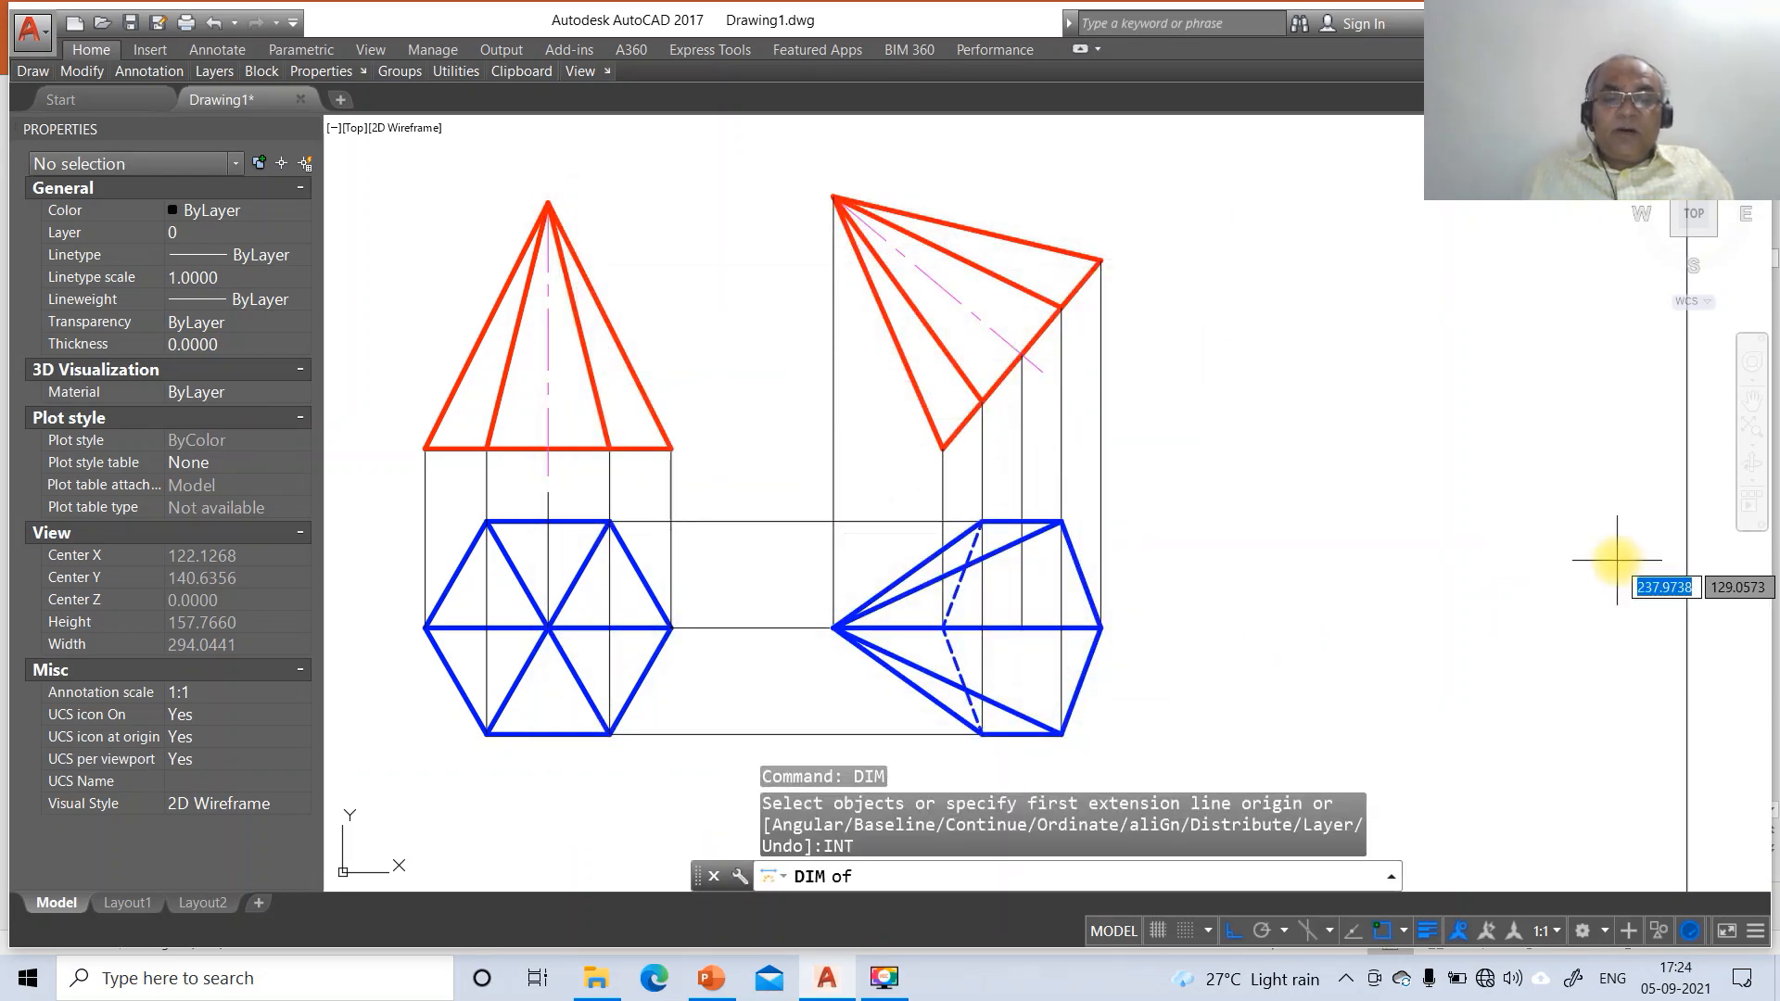
click(834, 628)
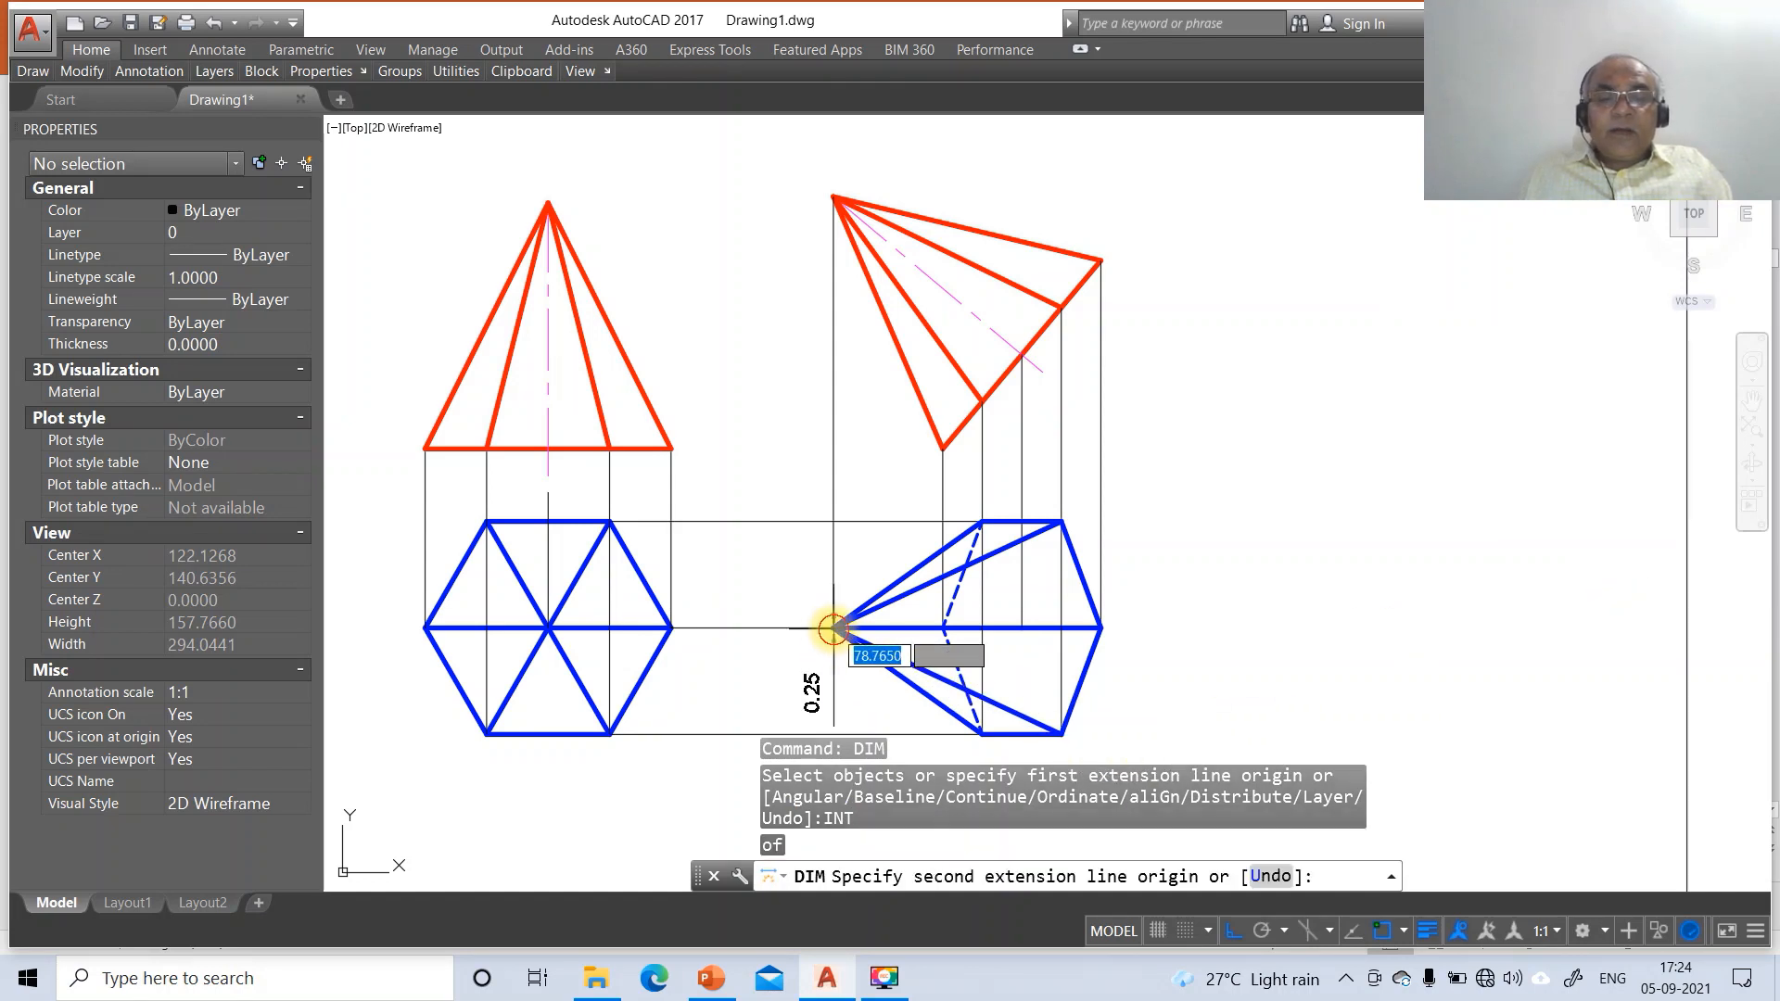
text(INT)
key(Return)
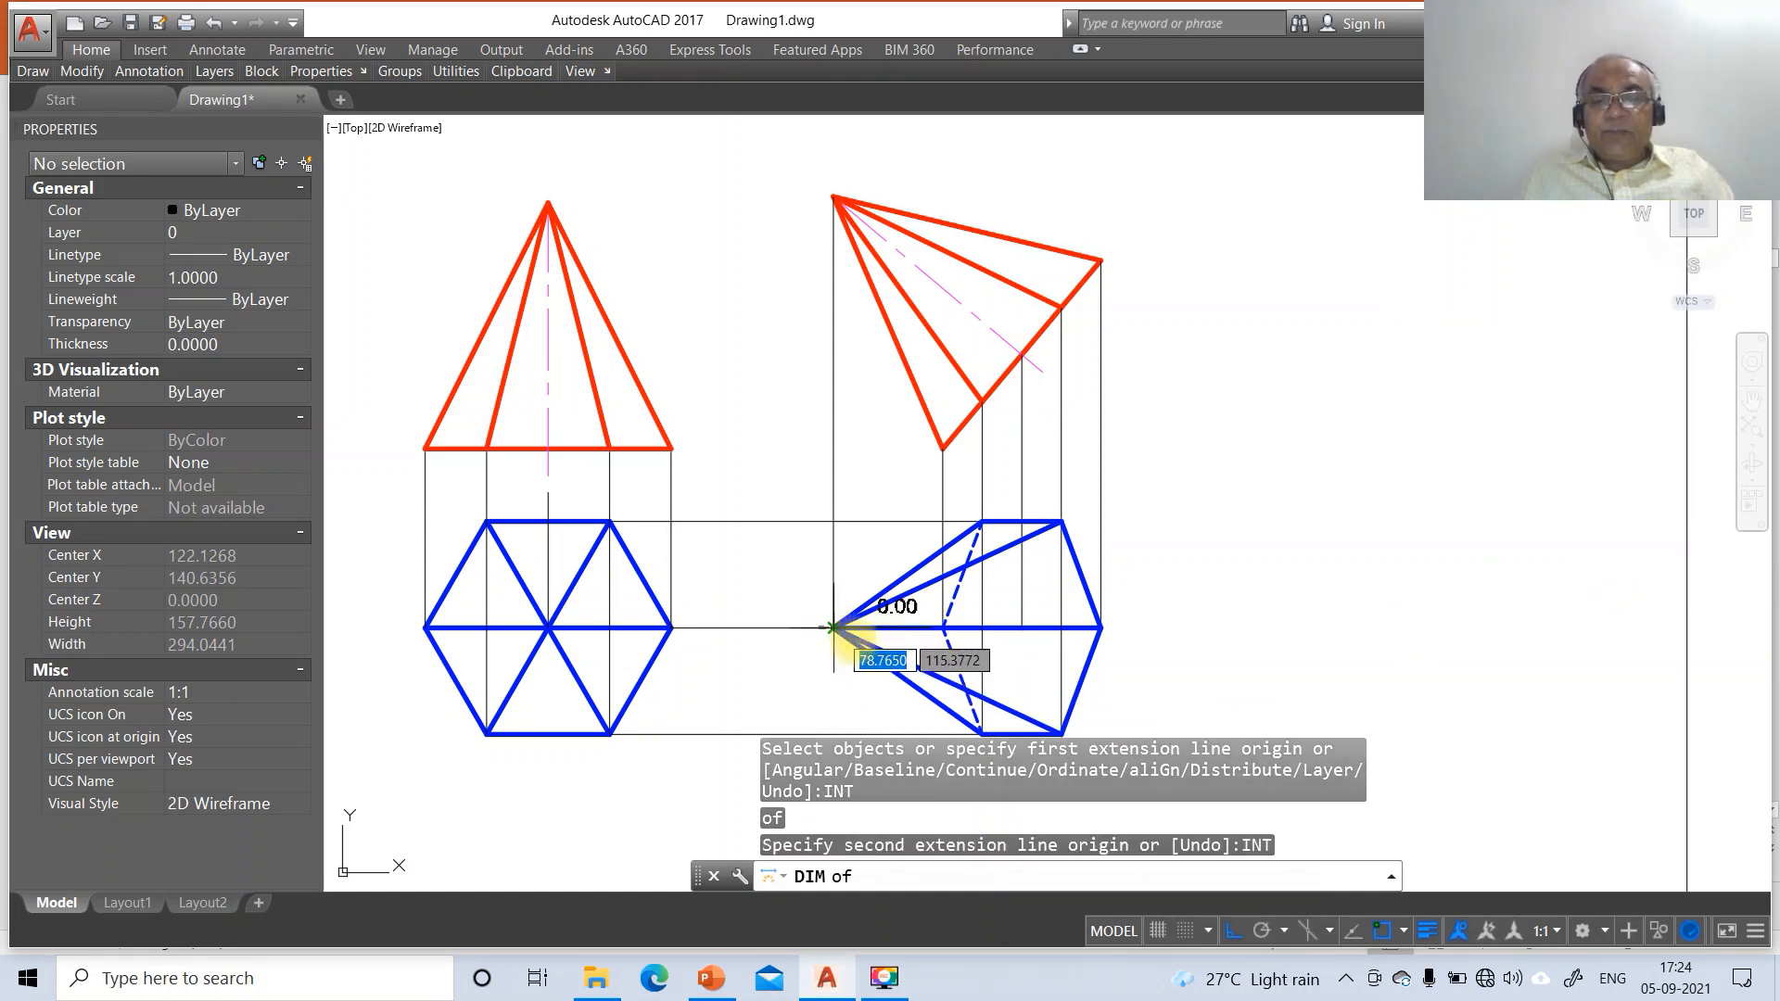
click(1026, 628)
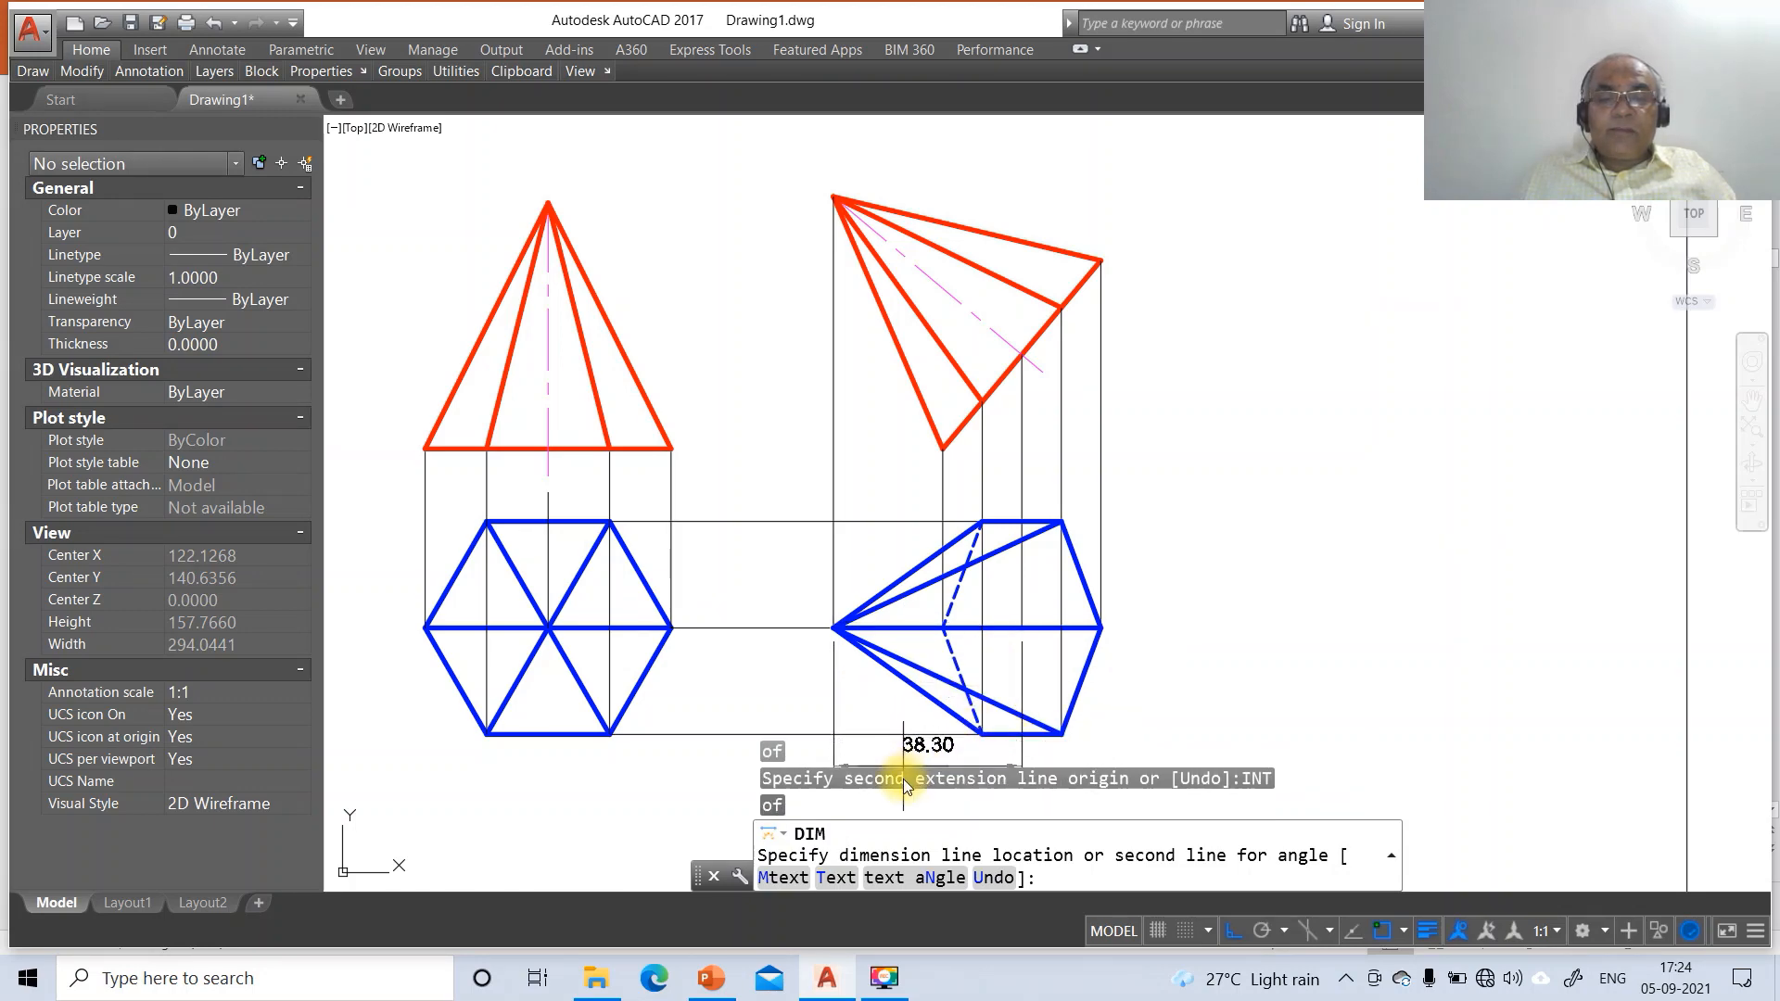
click(935, 803)
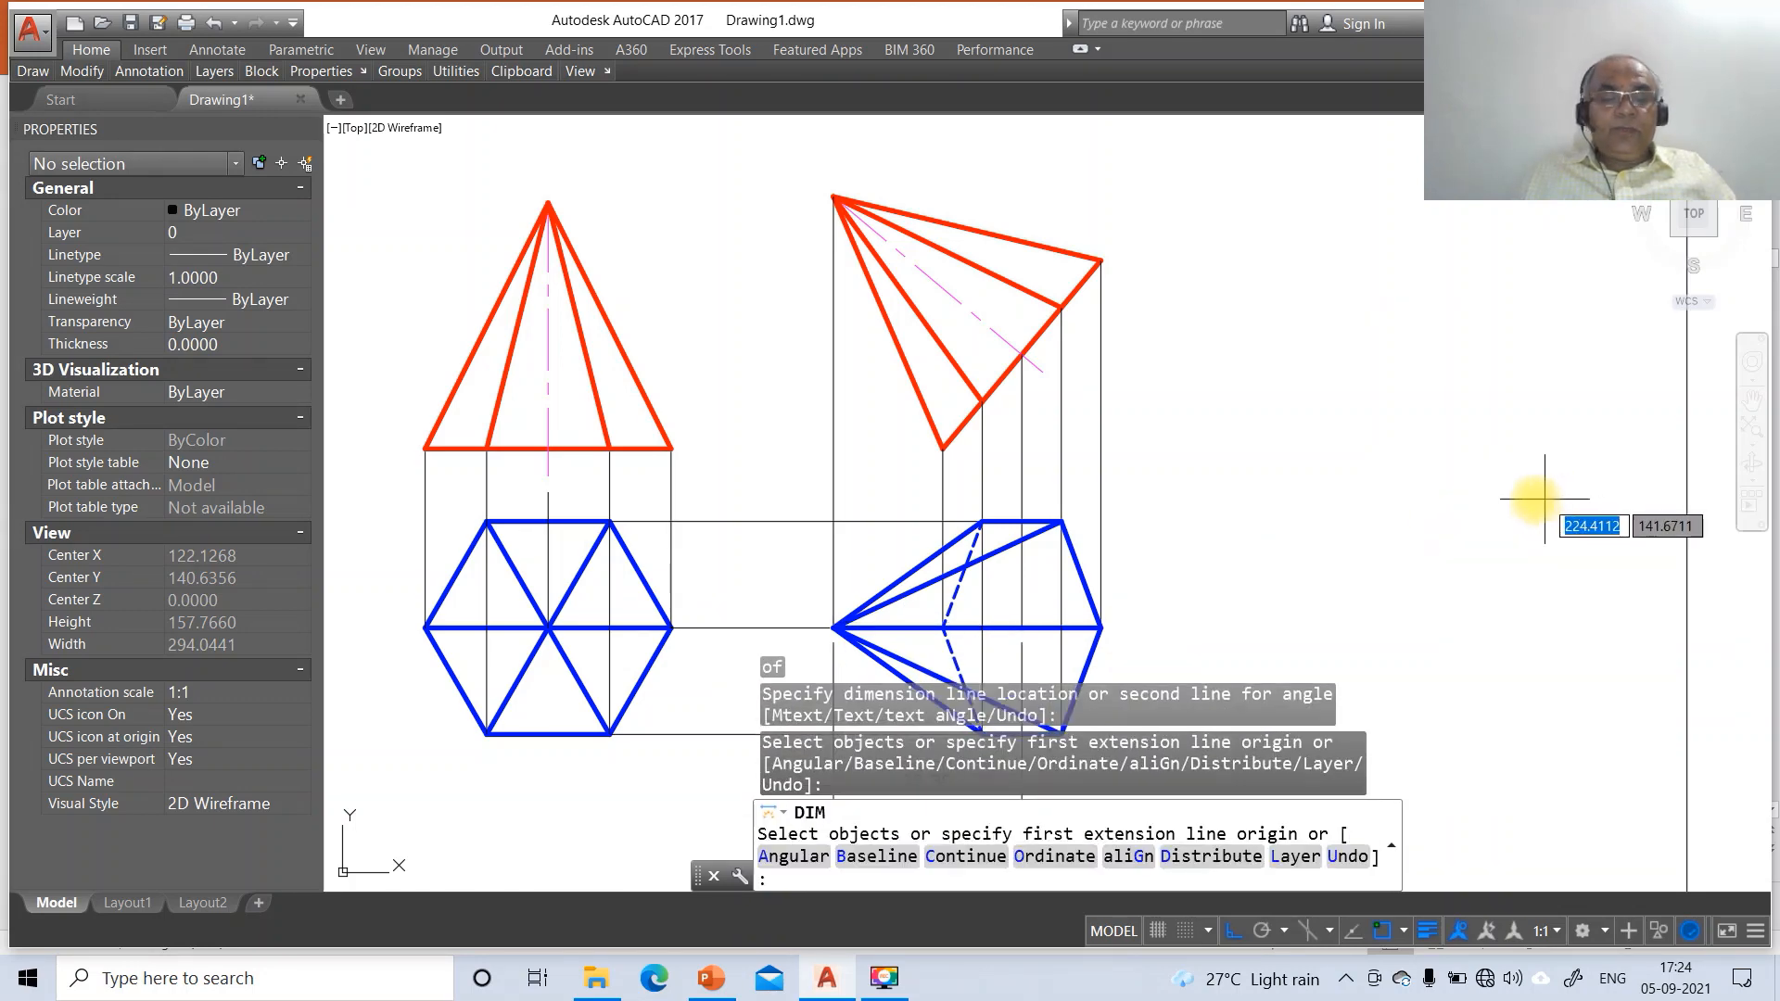
key(Escape)
key(Escape)
key(Escape)
key(Escape)
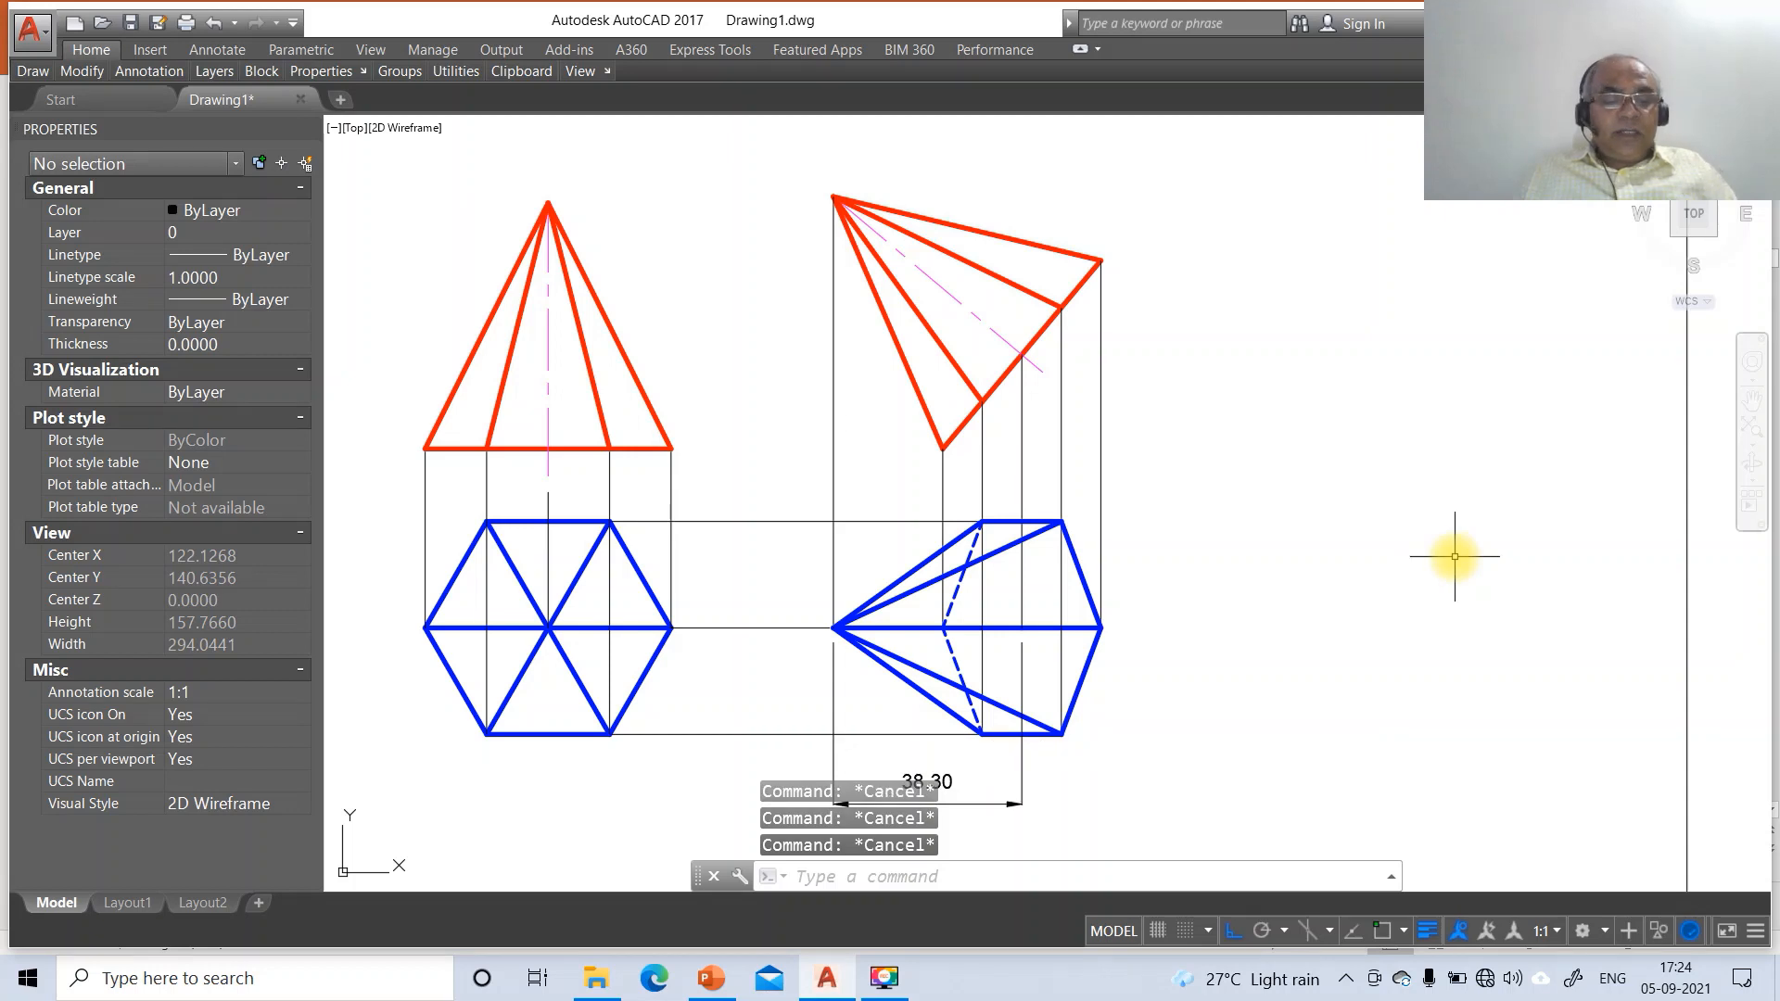
Draw a short horizontal reference line extending left from the first front view's left base corner
text(Z)
key(Return)
text(P)
key(Return)
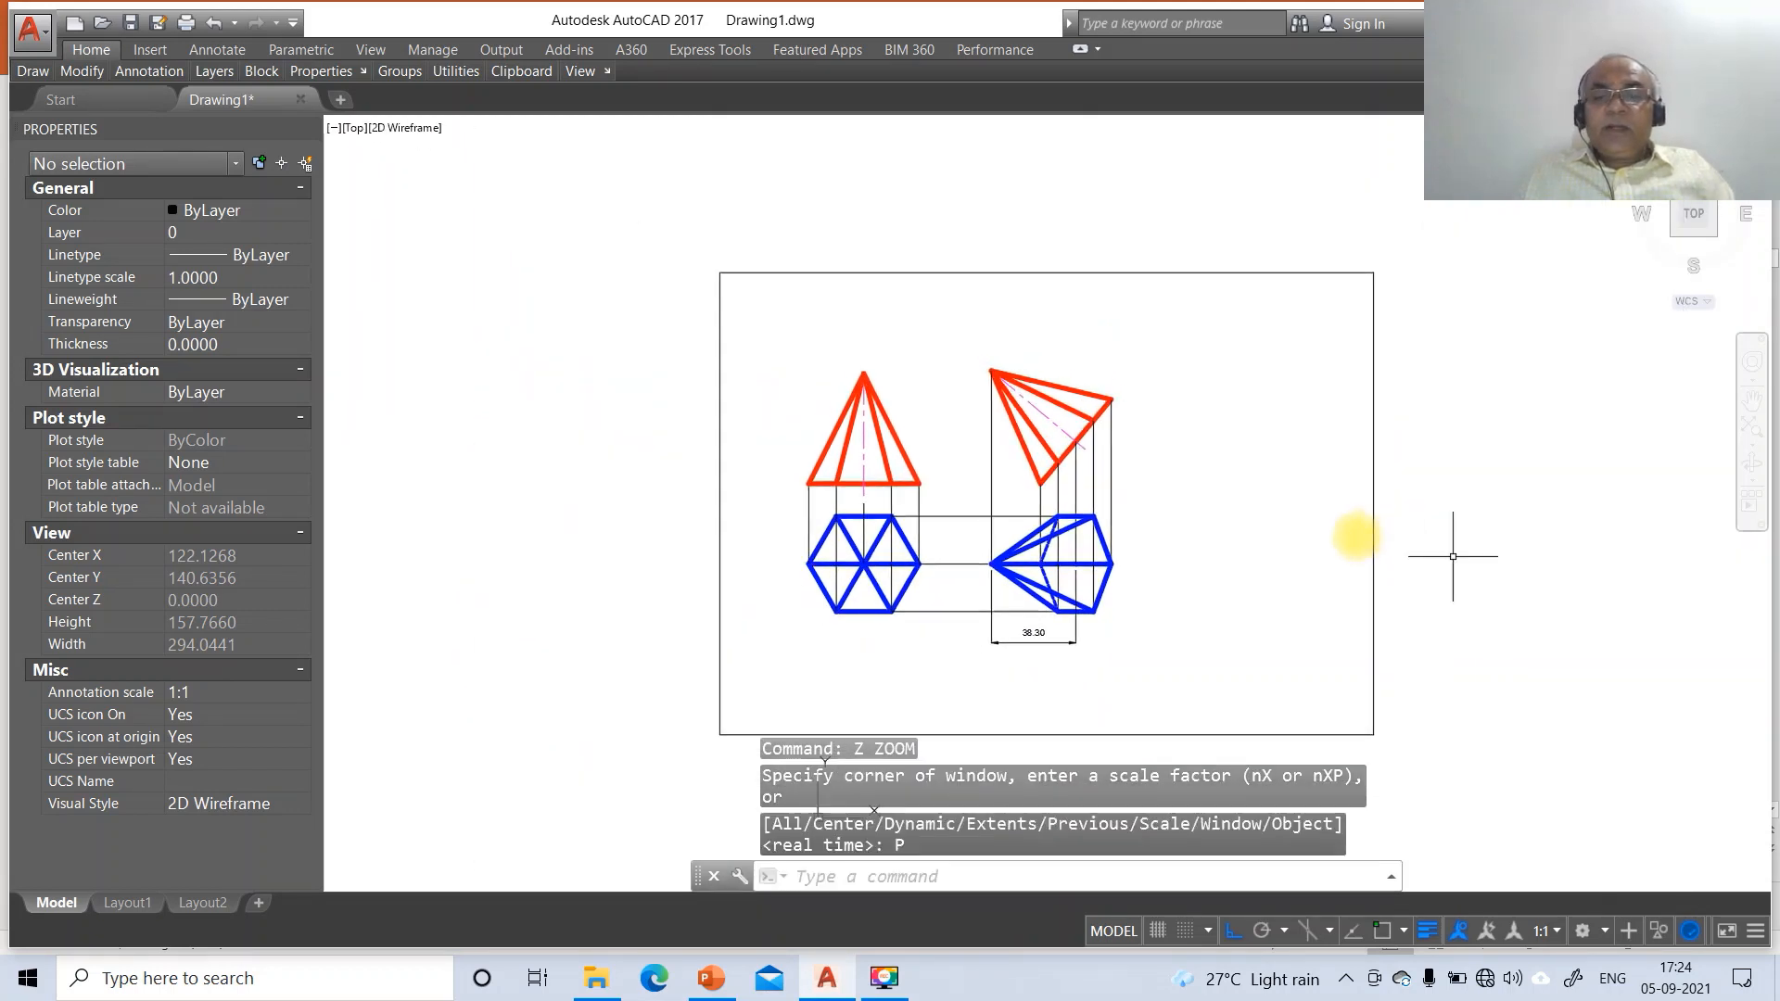
text(L)
key(Return)
text(INT)
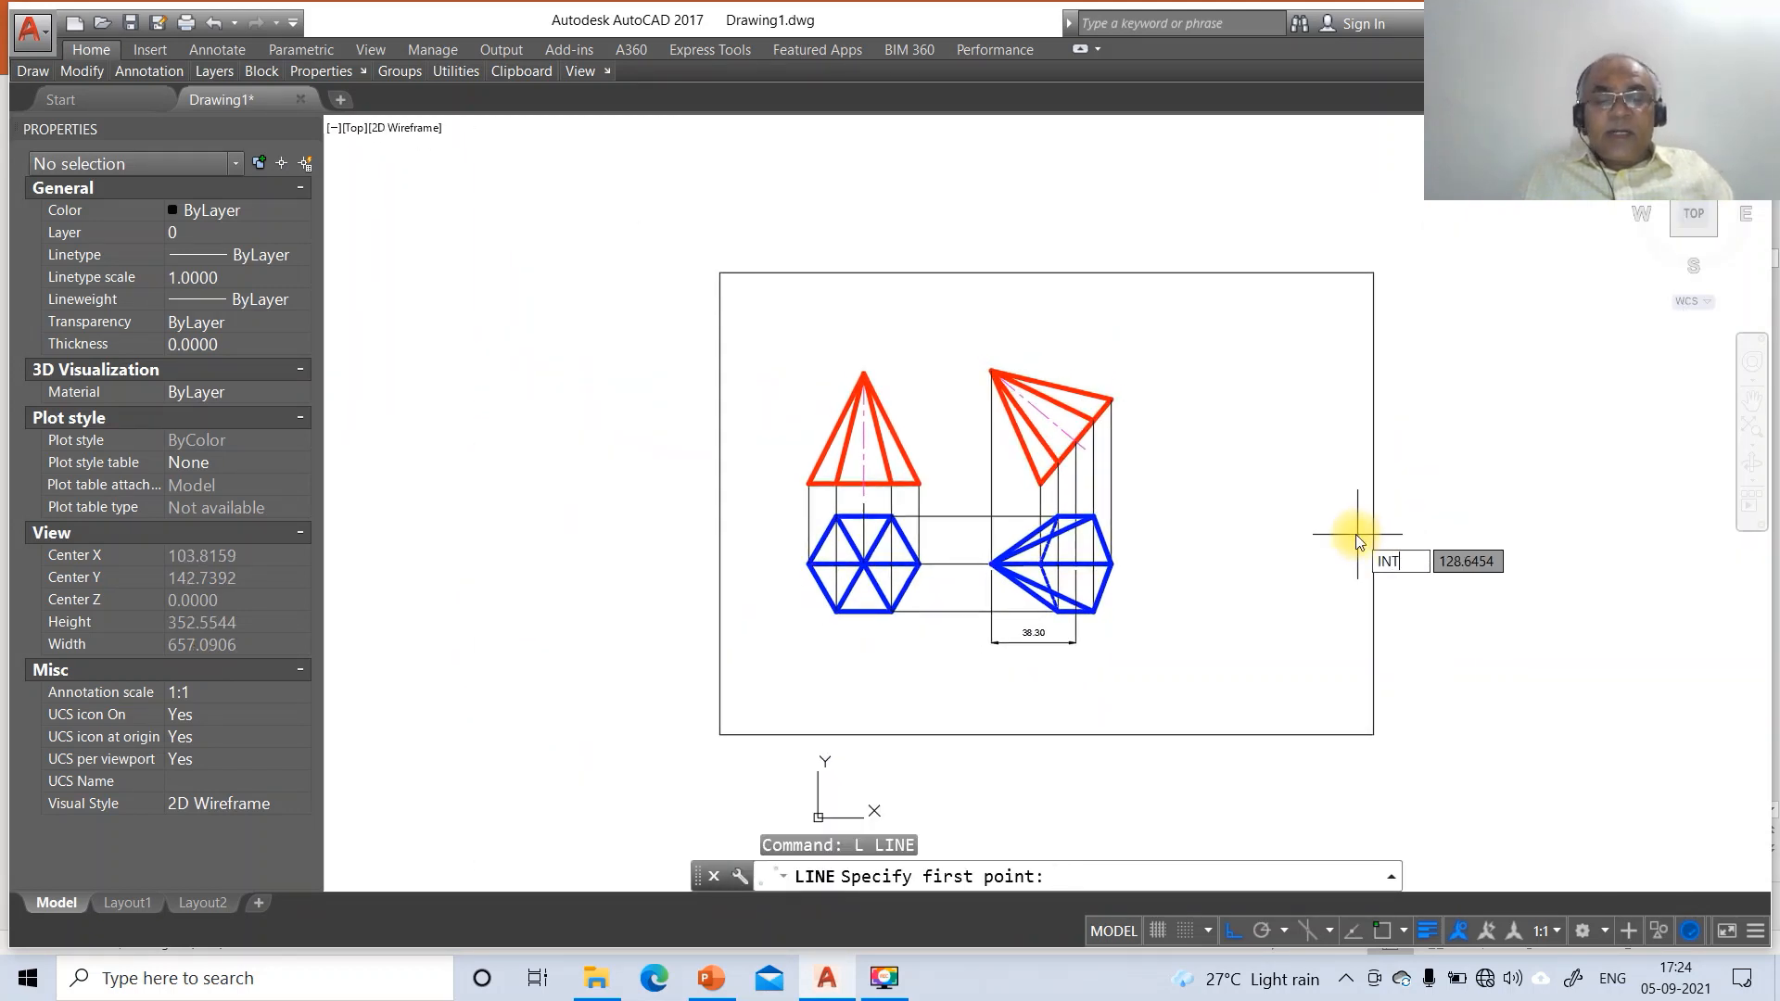
key(Return)
click(809, 484)
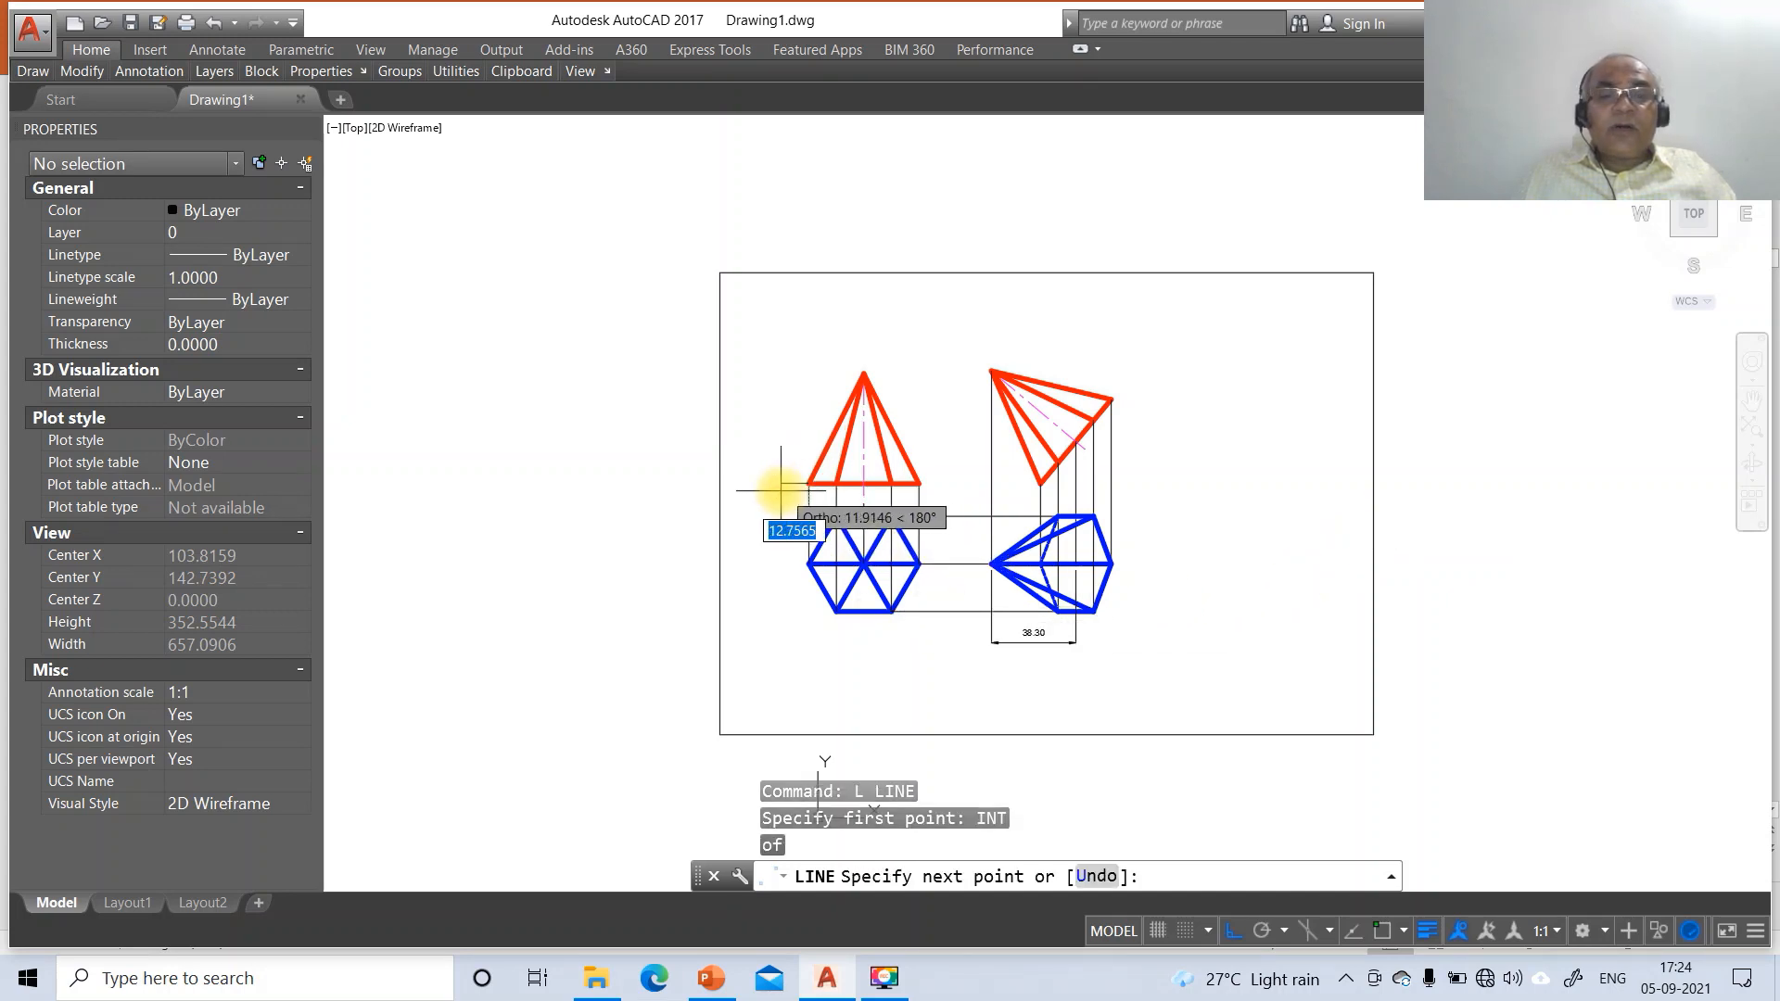
key(Return)
Draw a horizontal reference line from the first front view's right base corner to the sheet's right border
key(Return)
text(INT)
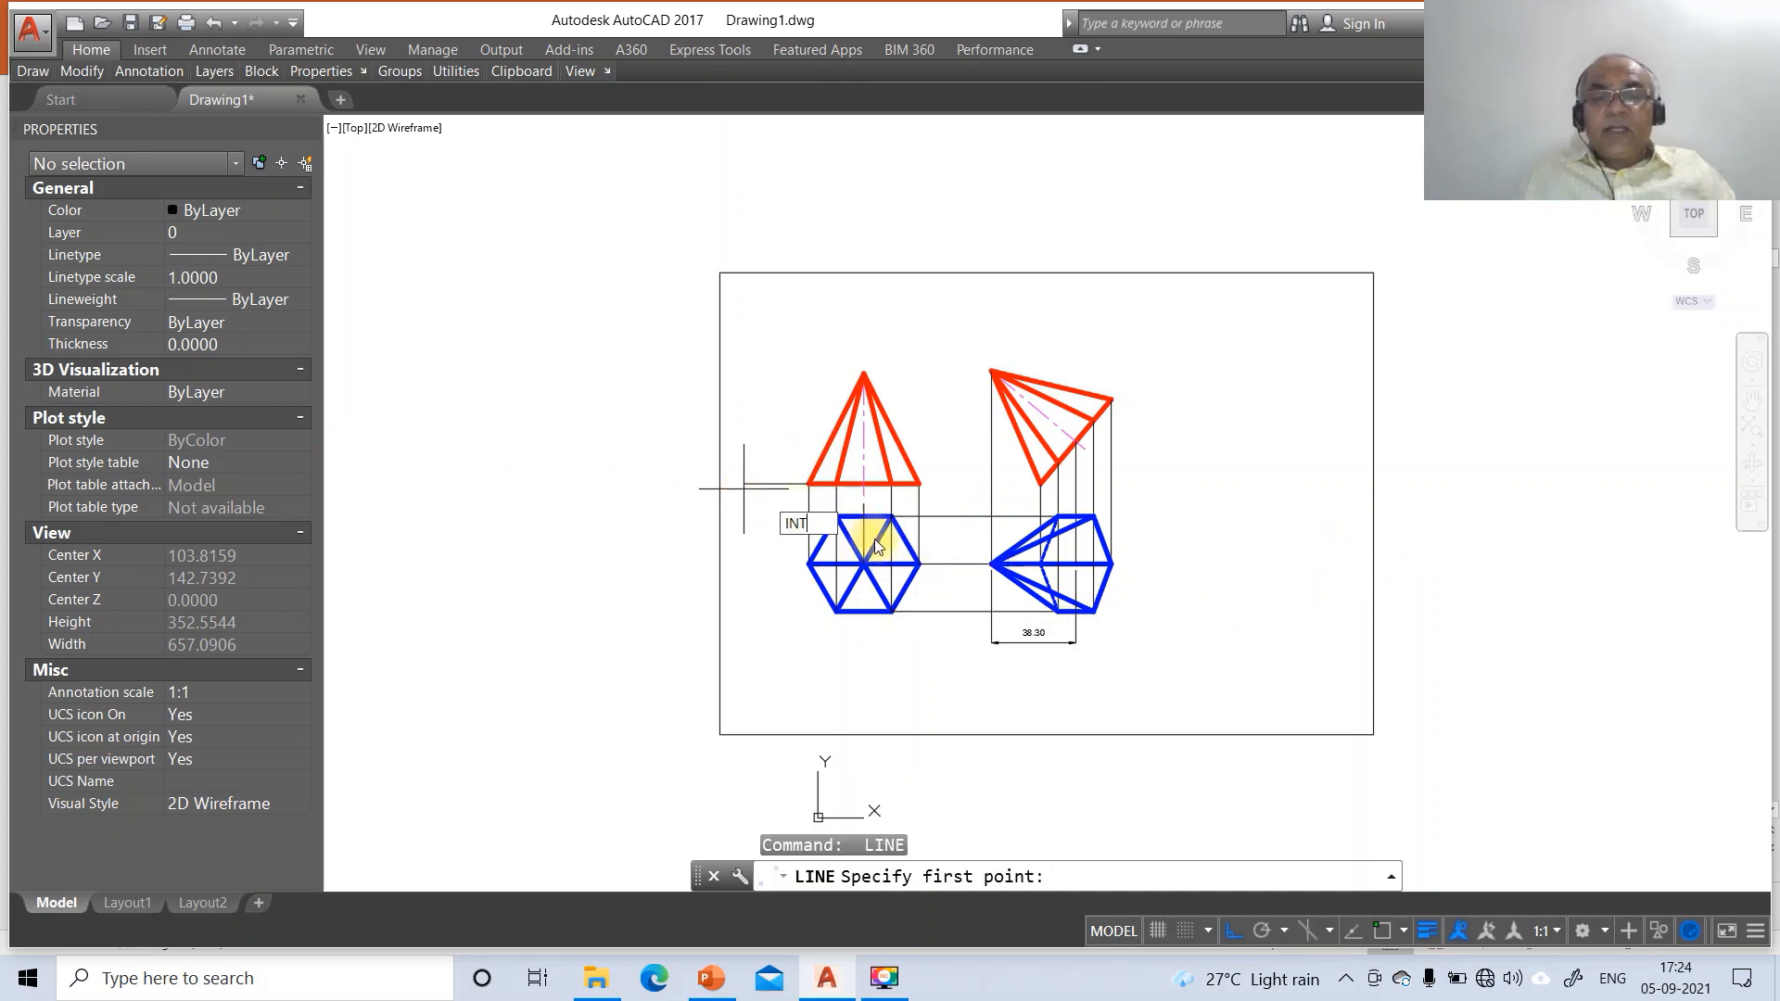
key(Return)
click(919, 484)
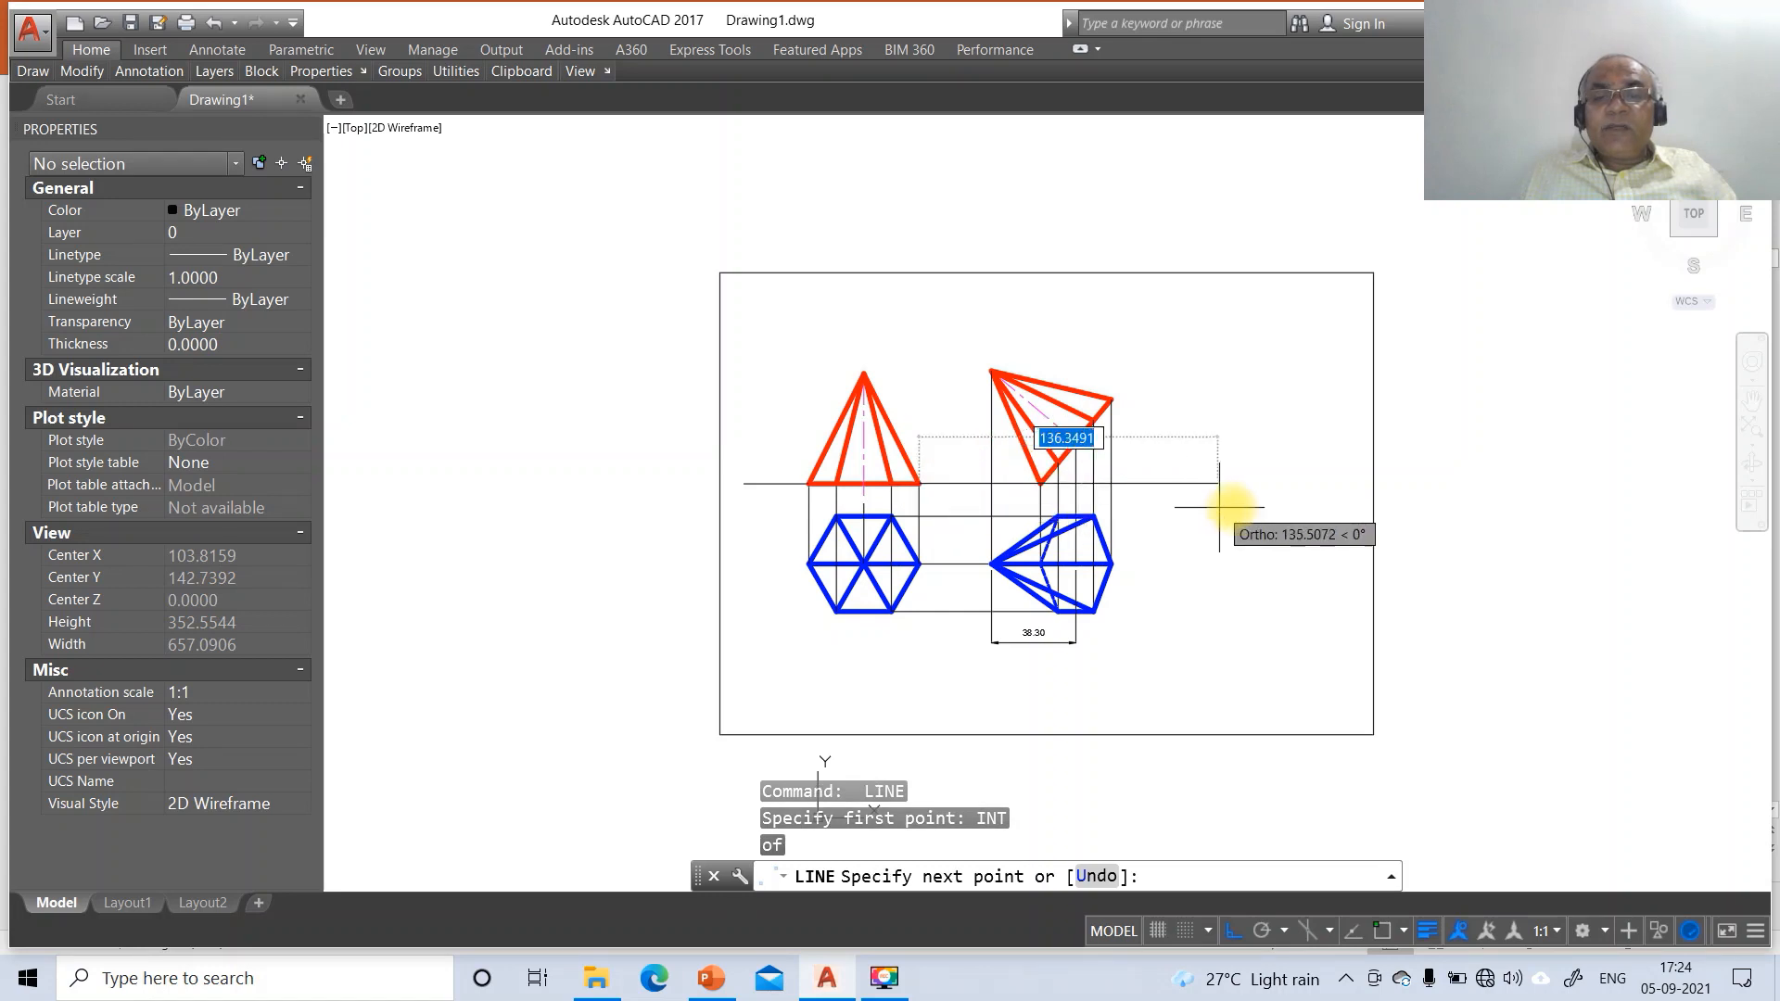
click(1369, 511)
key(Return)
Draw a 100 mm line at -30° starting on the horizontal reference line, in the free area beyond the second views
key(Return)
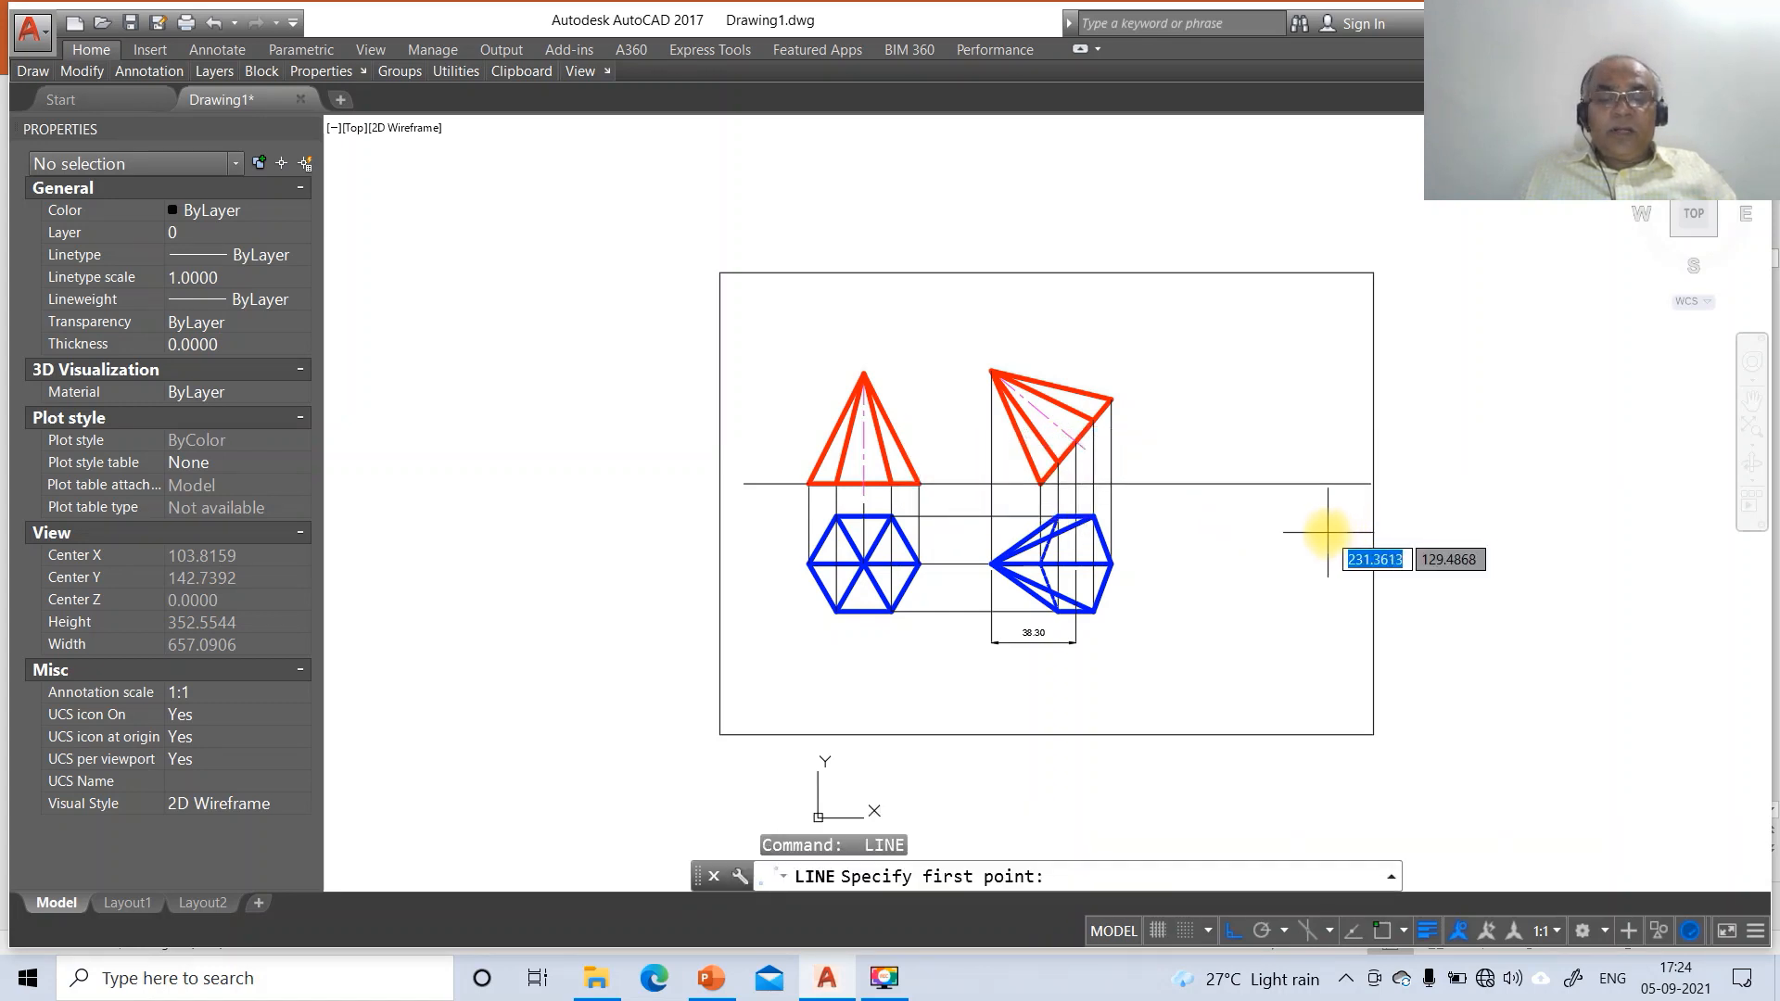
text(NE3A)
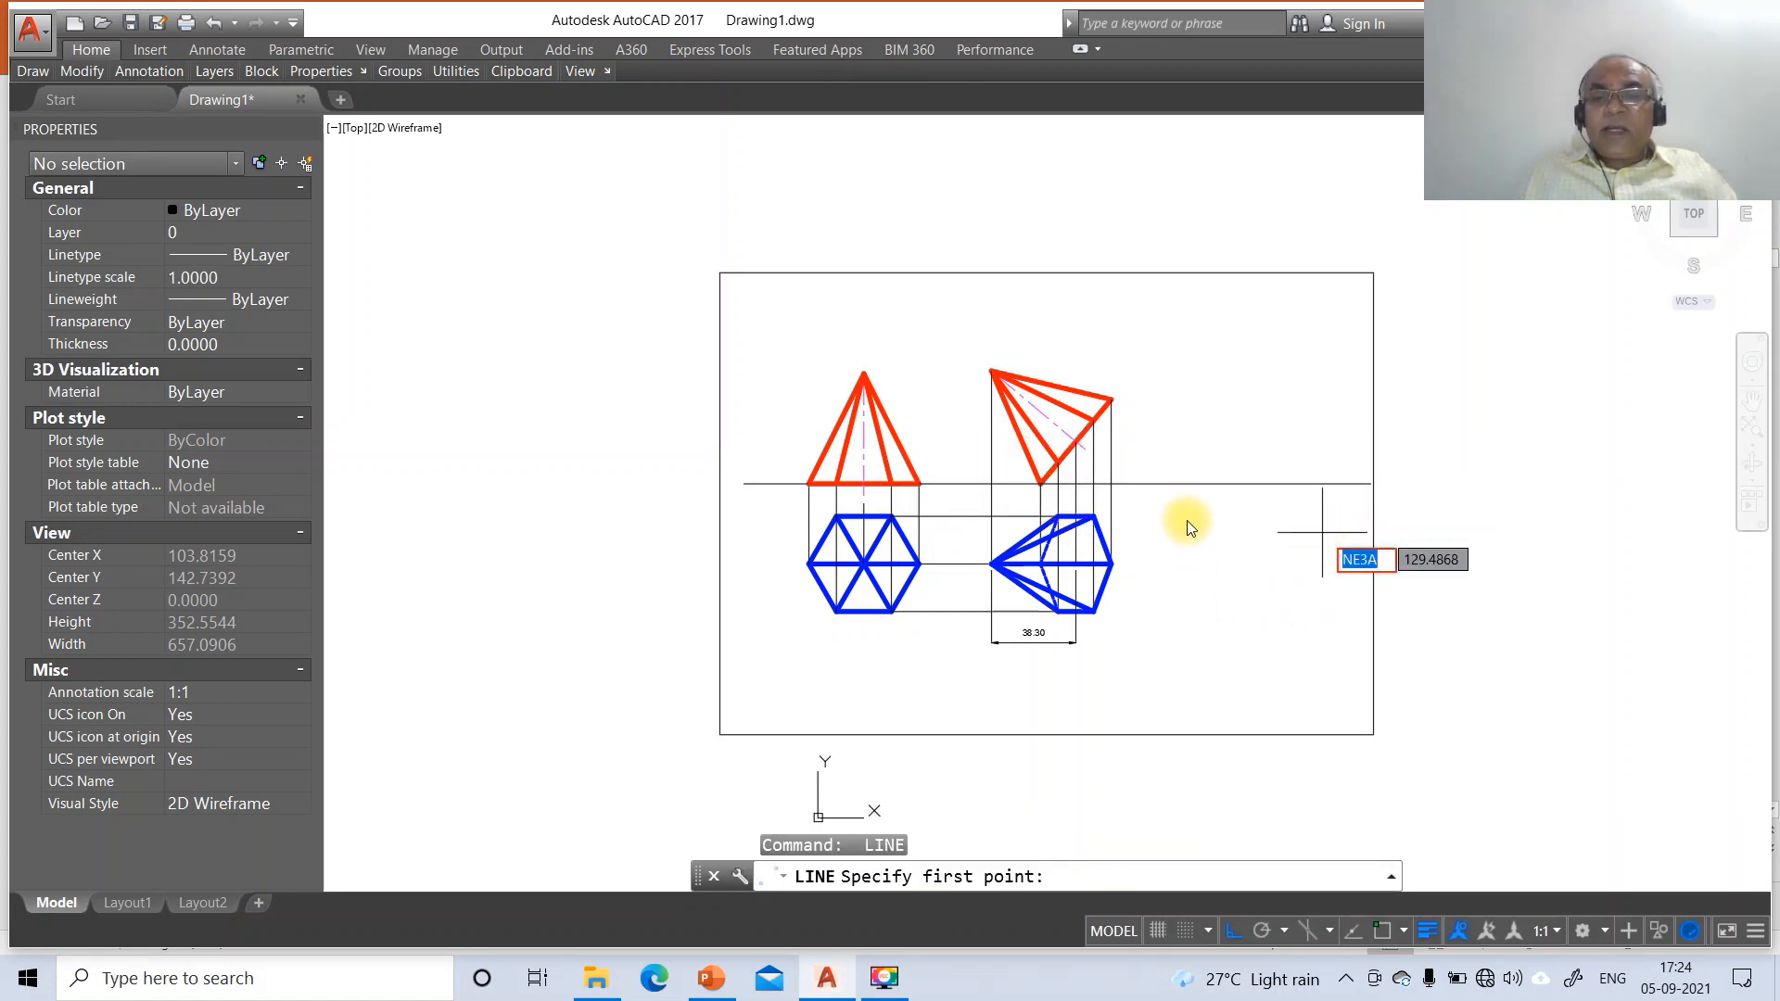
text(NEA)
key(Return)
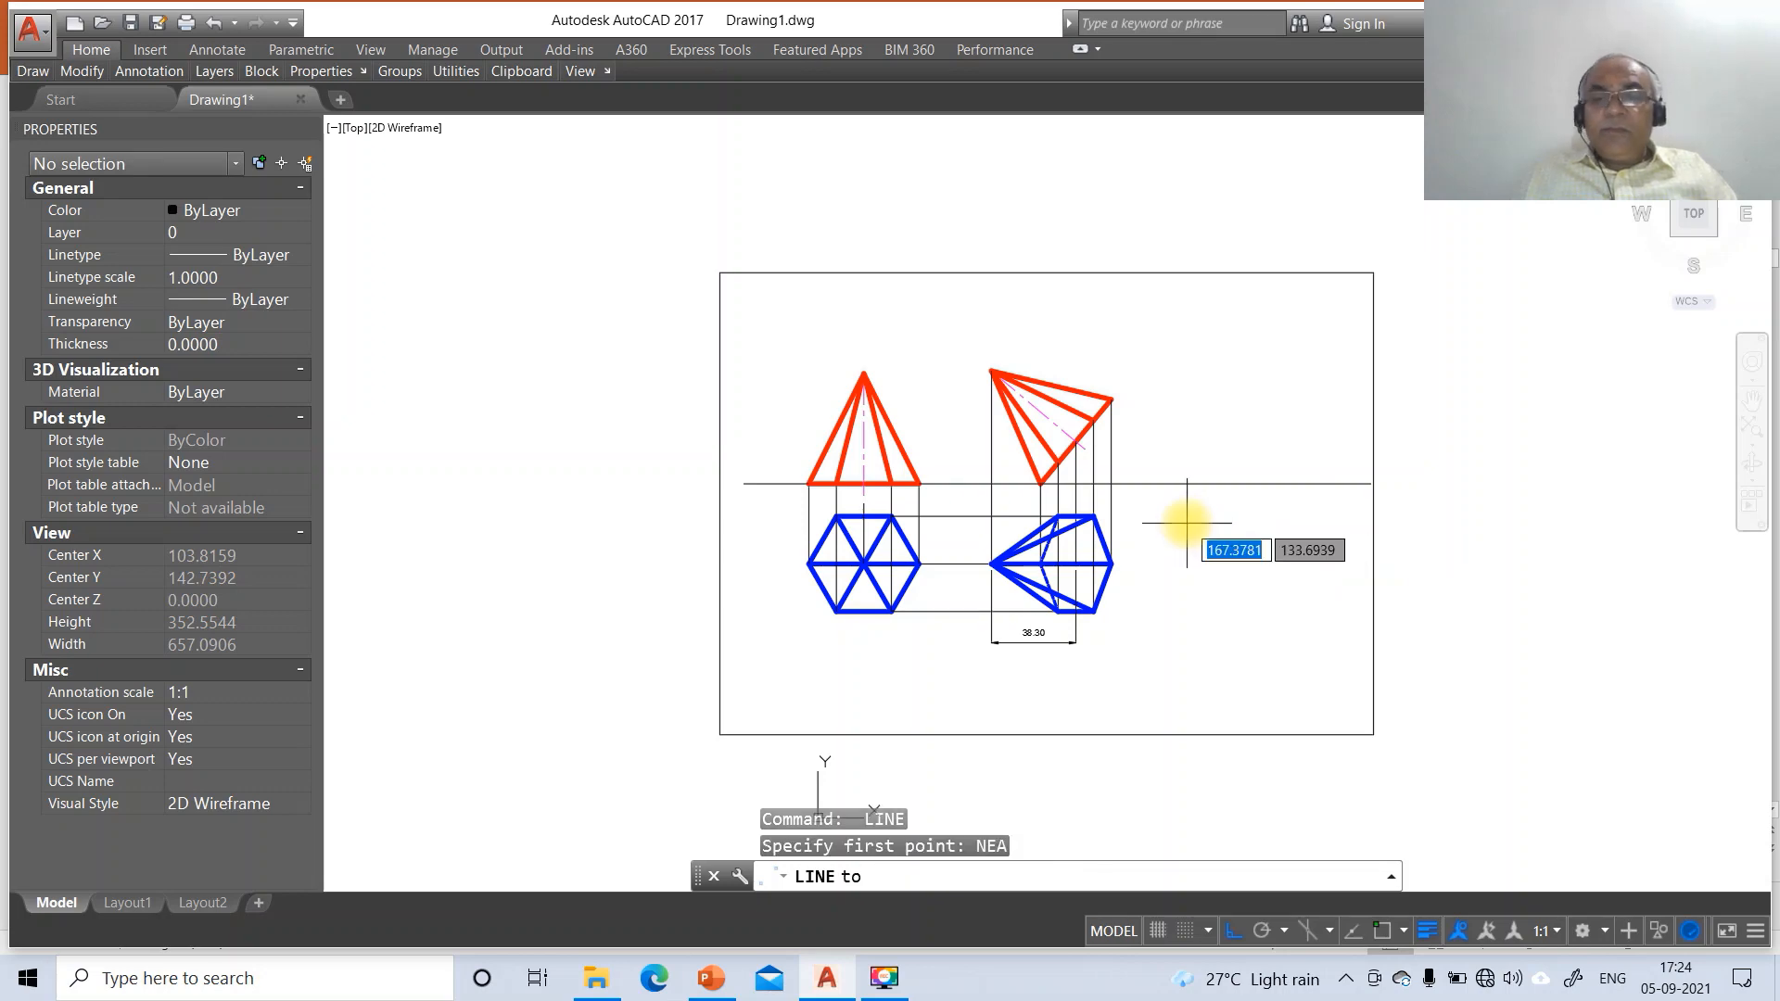
click(1189, 492)
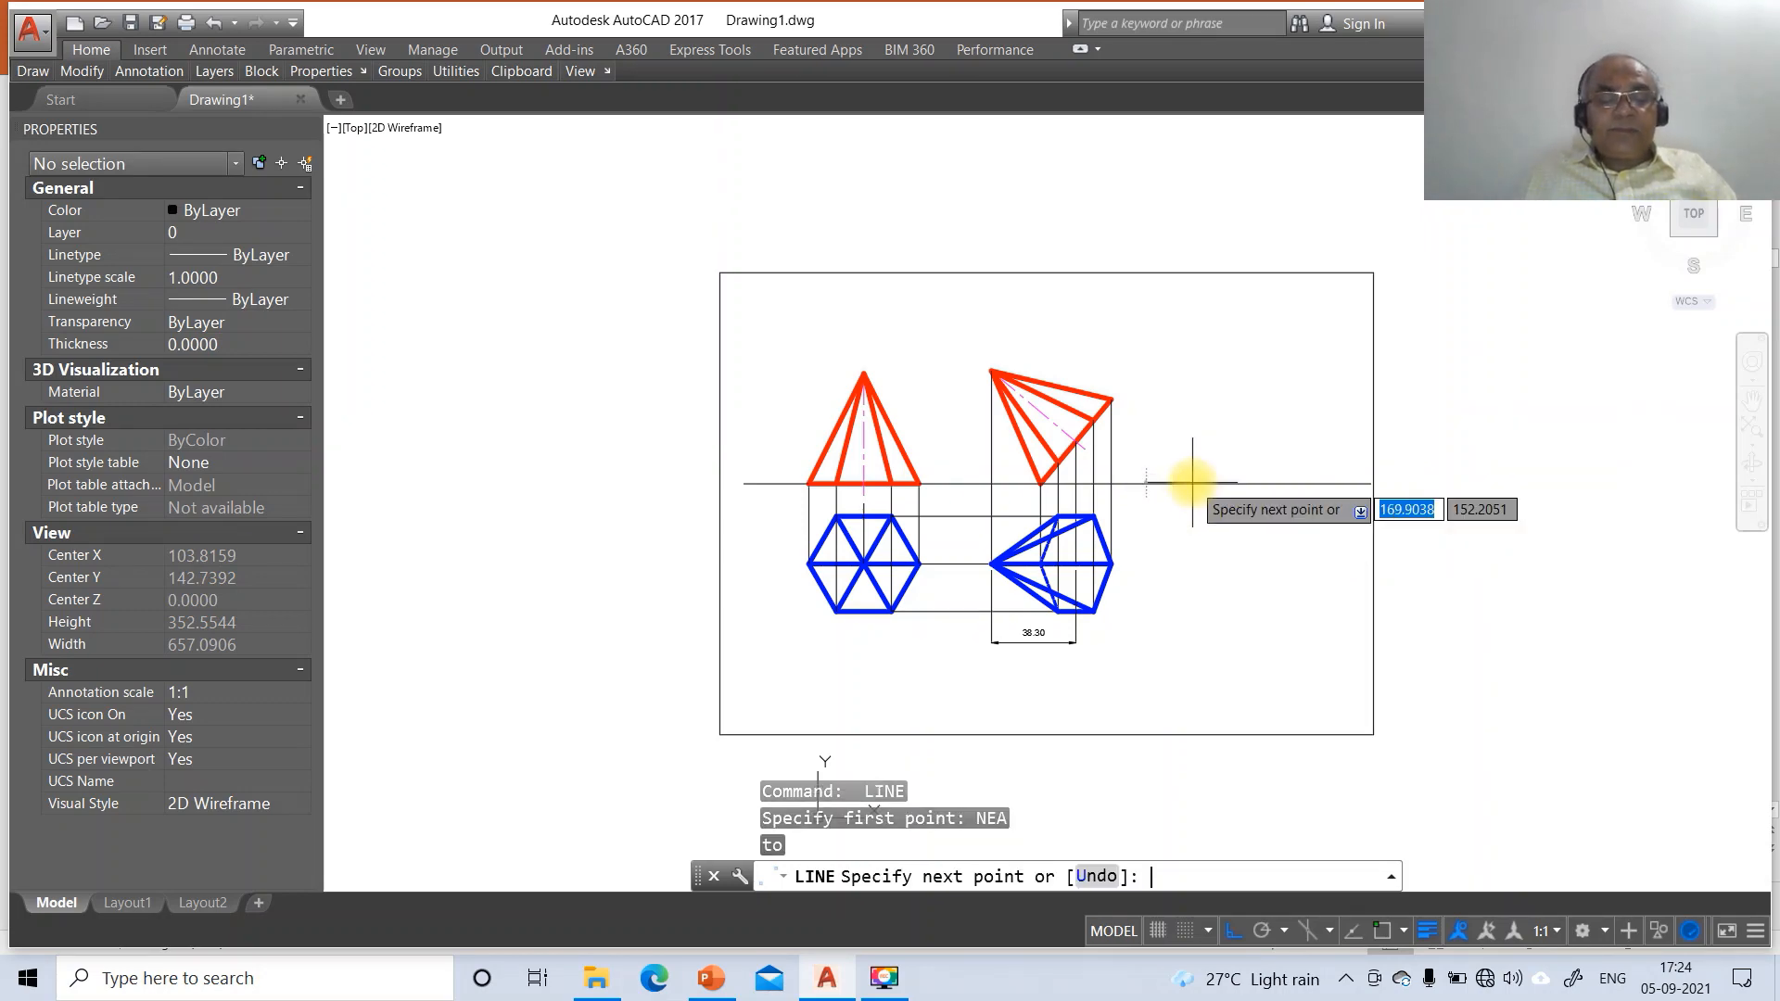
click(711, 978)
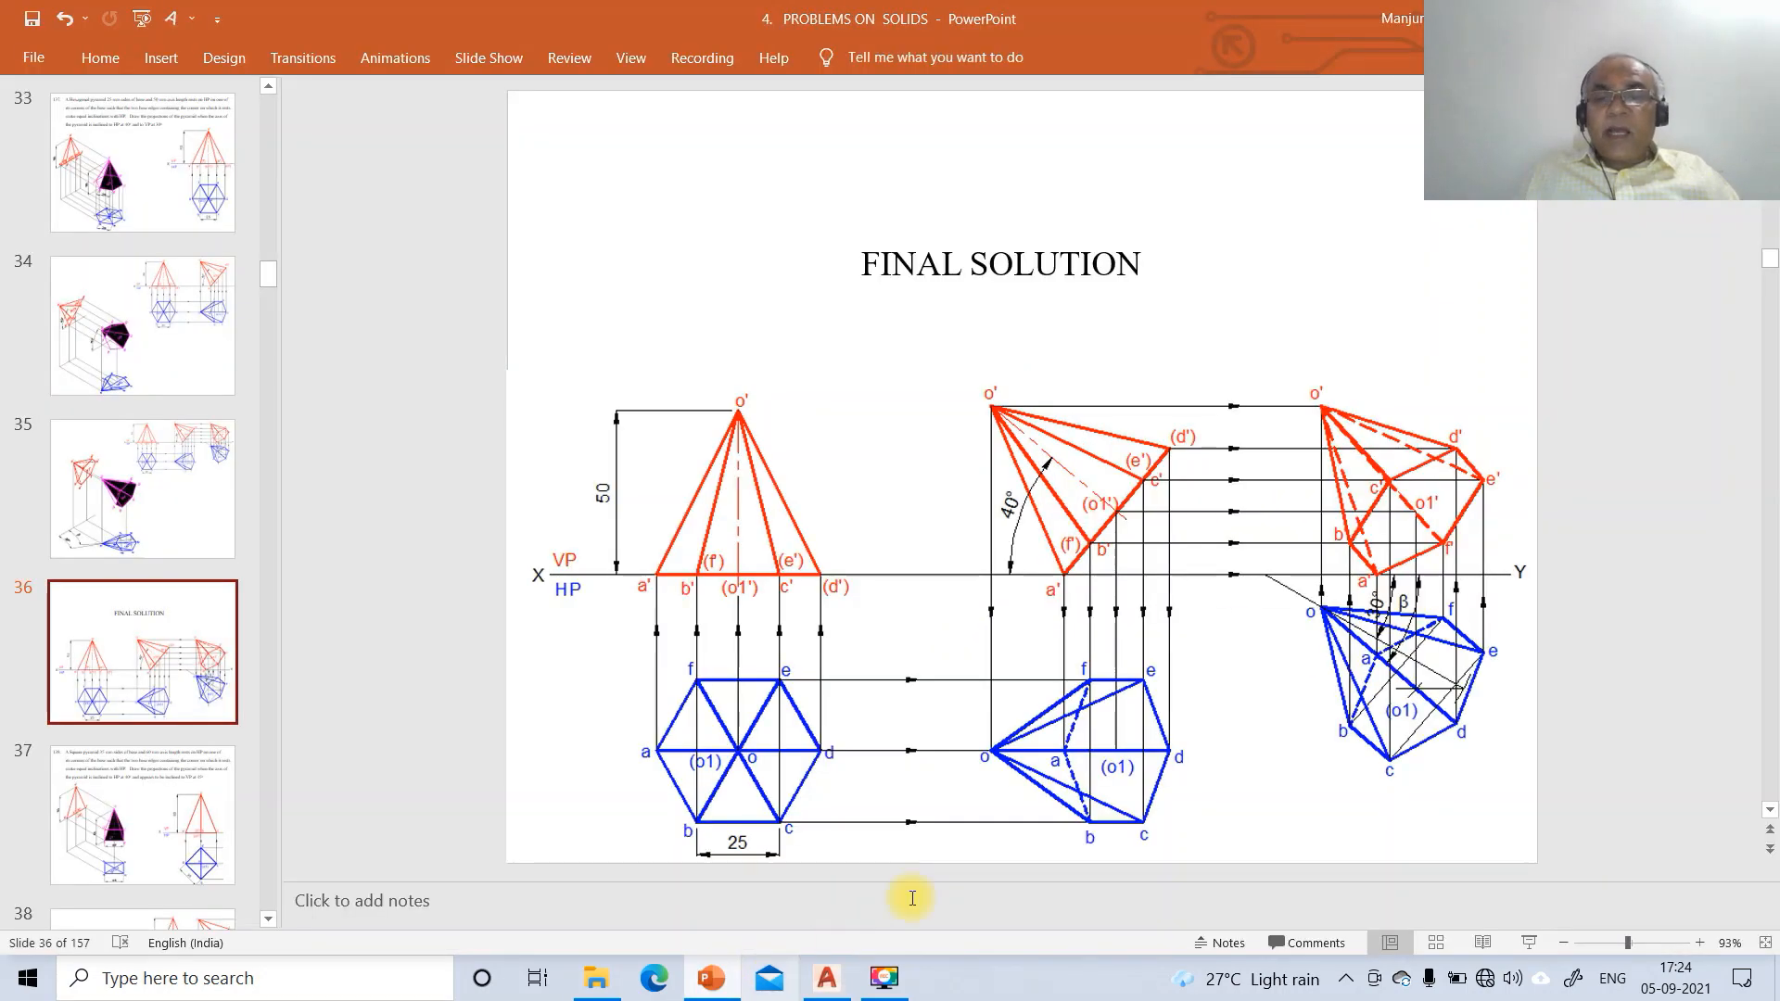
click(806, 990)
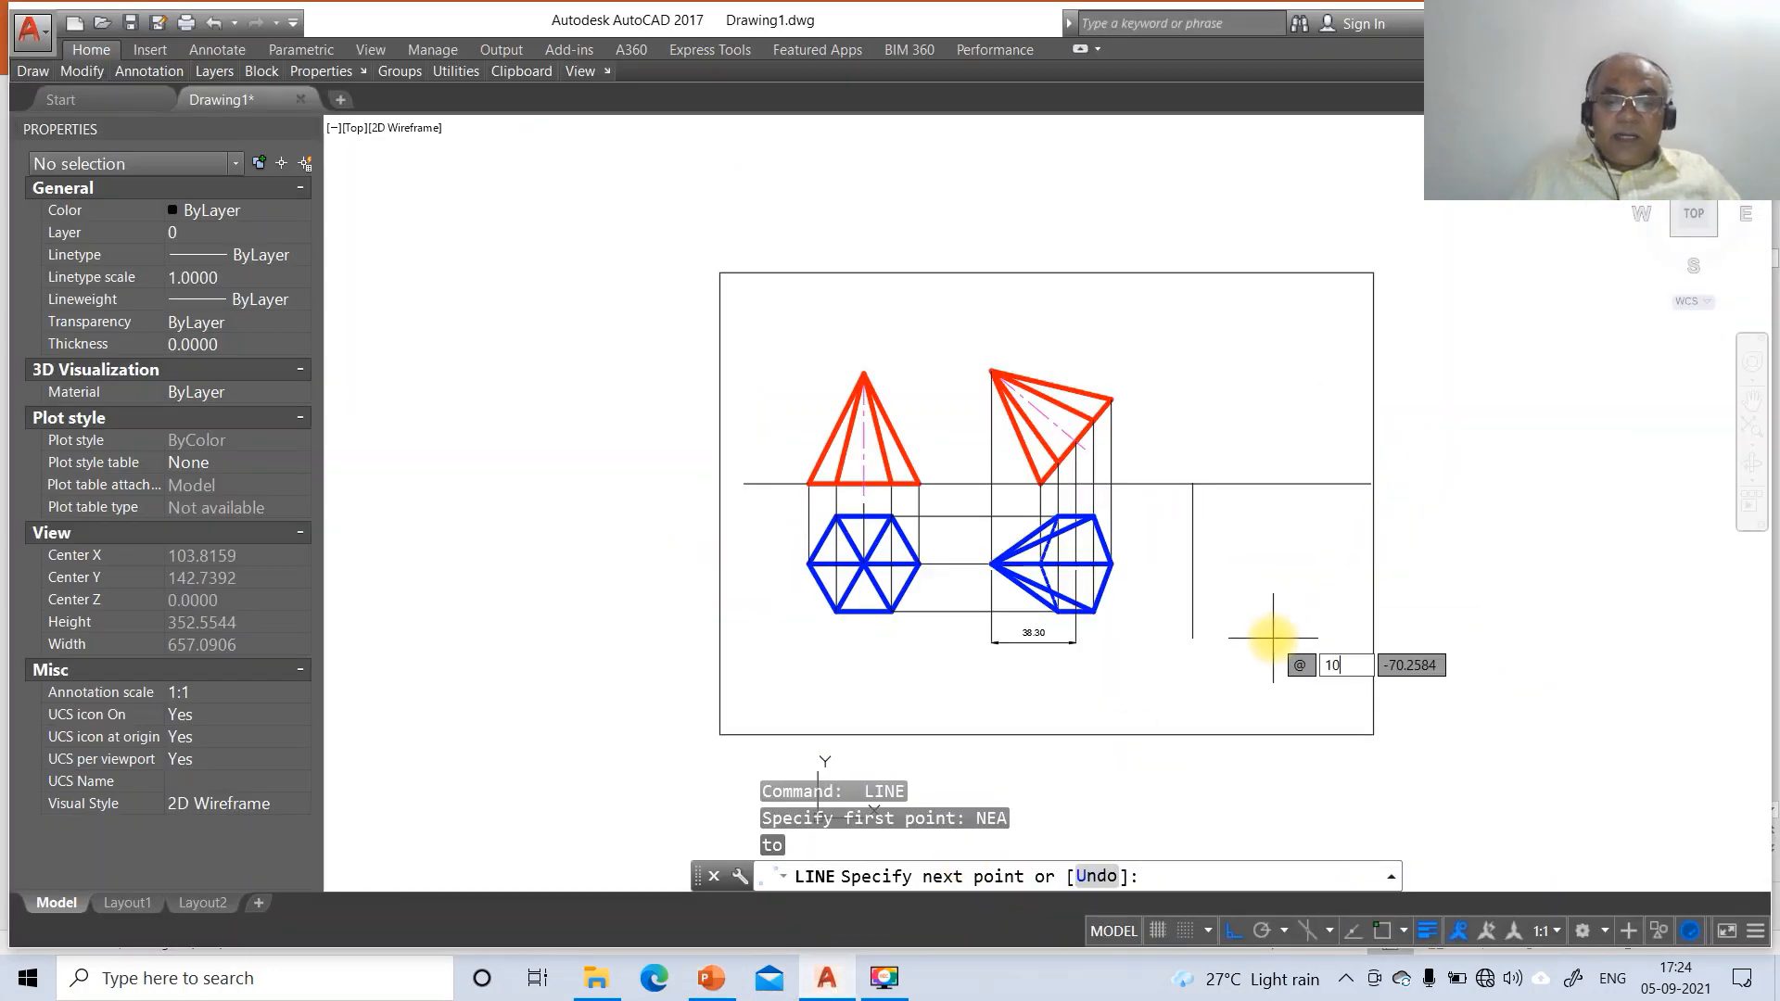
text(100)
key(Tab)
text(-30)
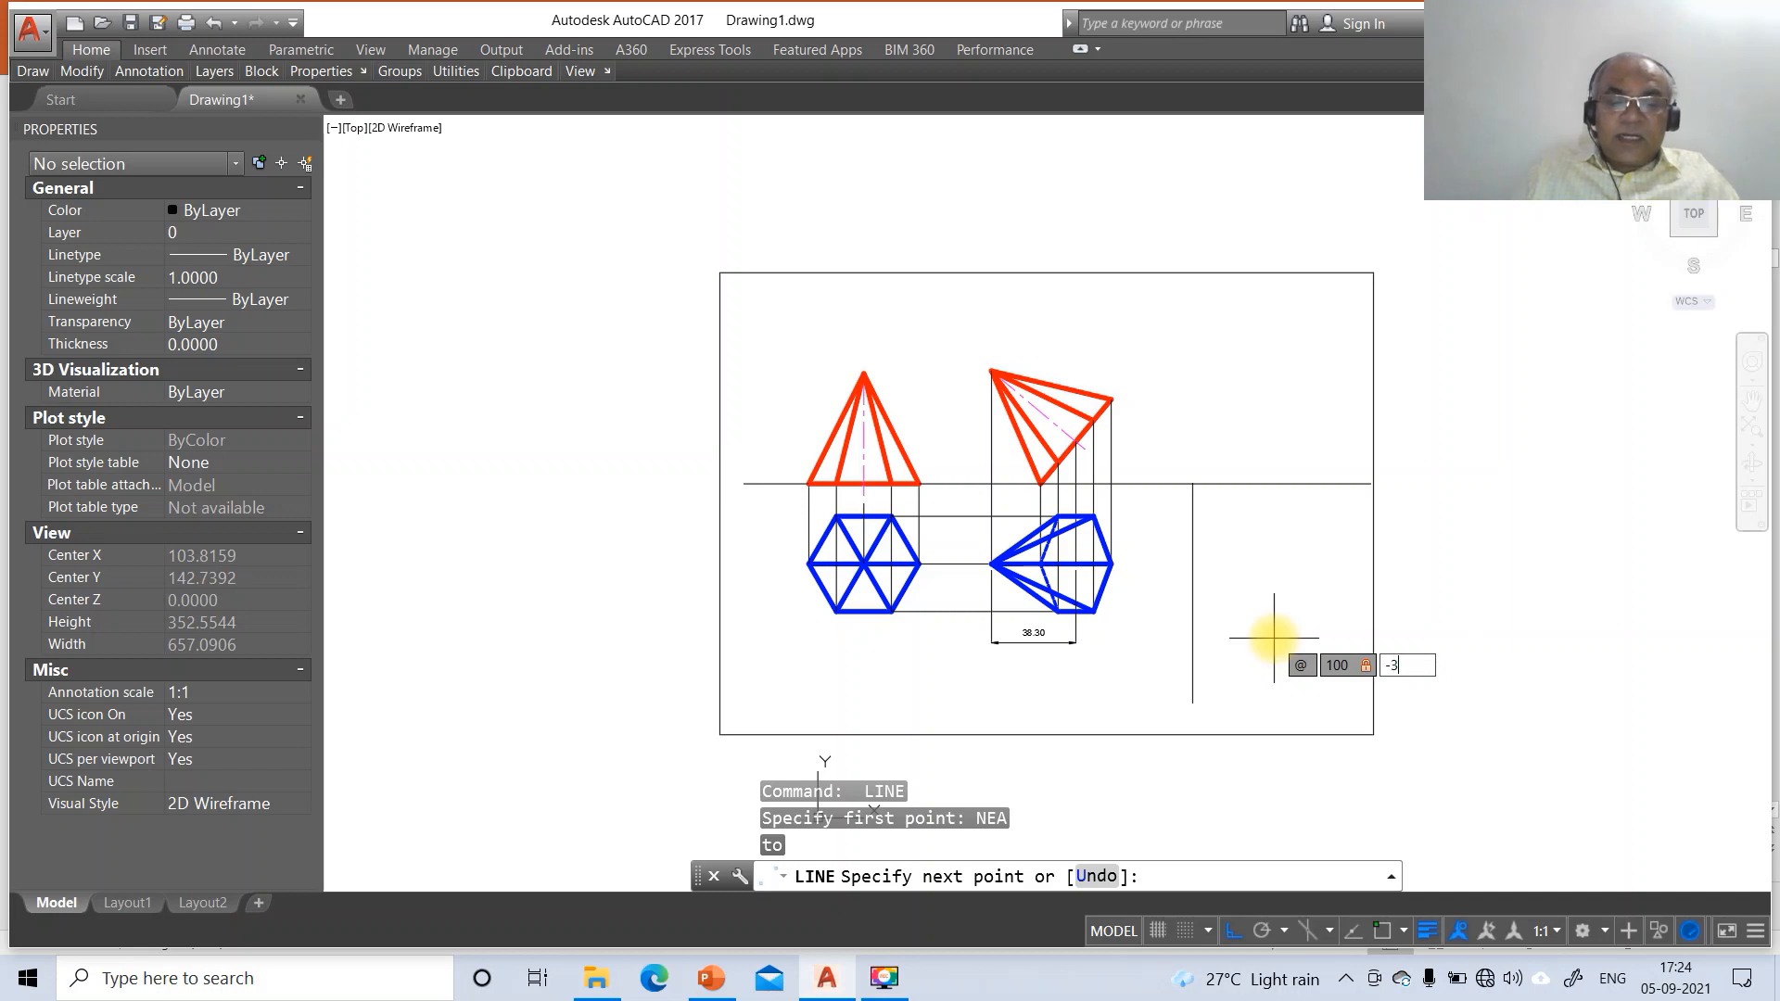
key(Return)
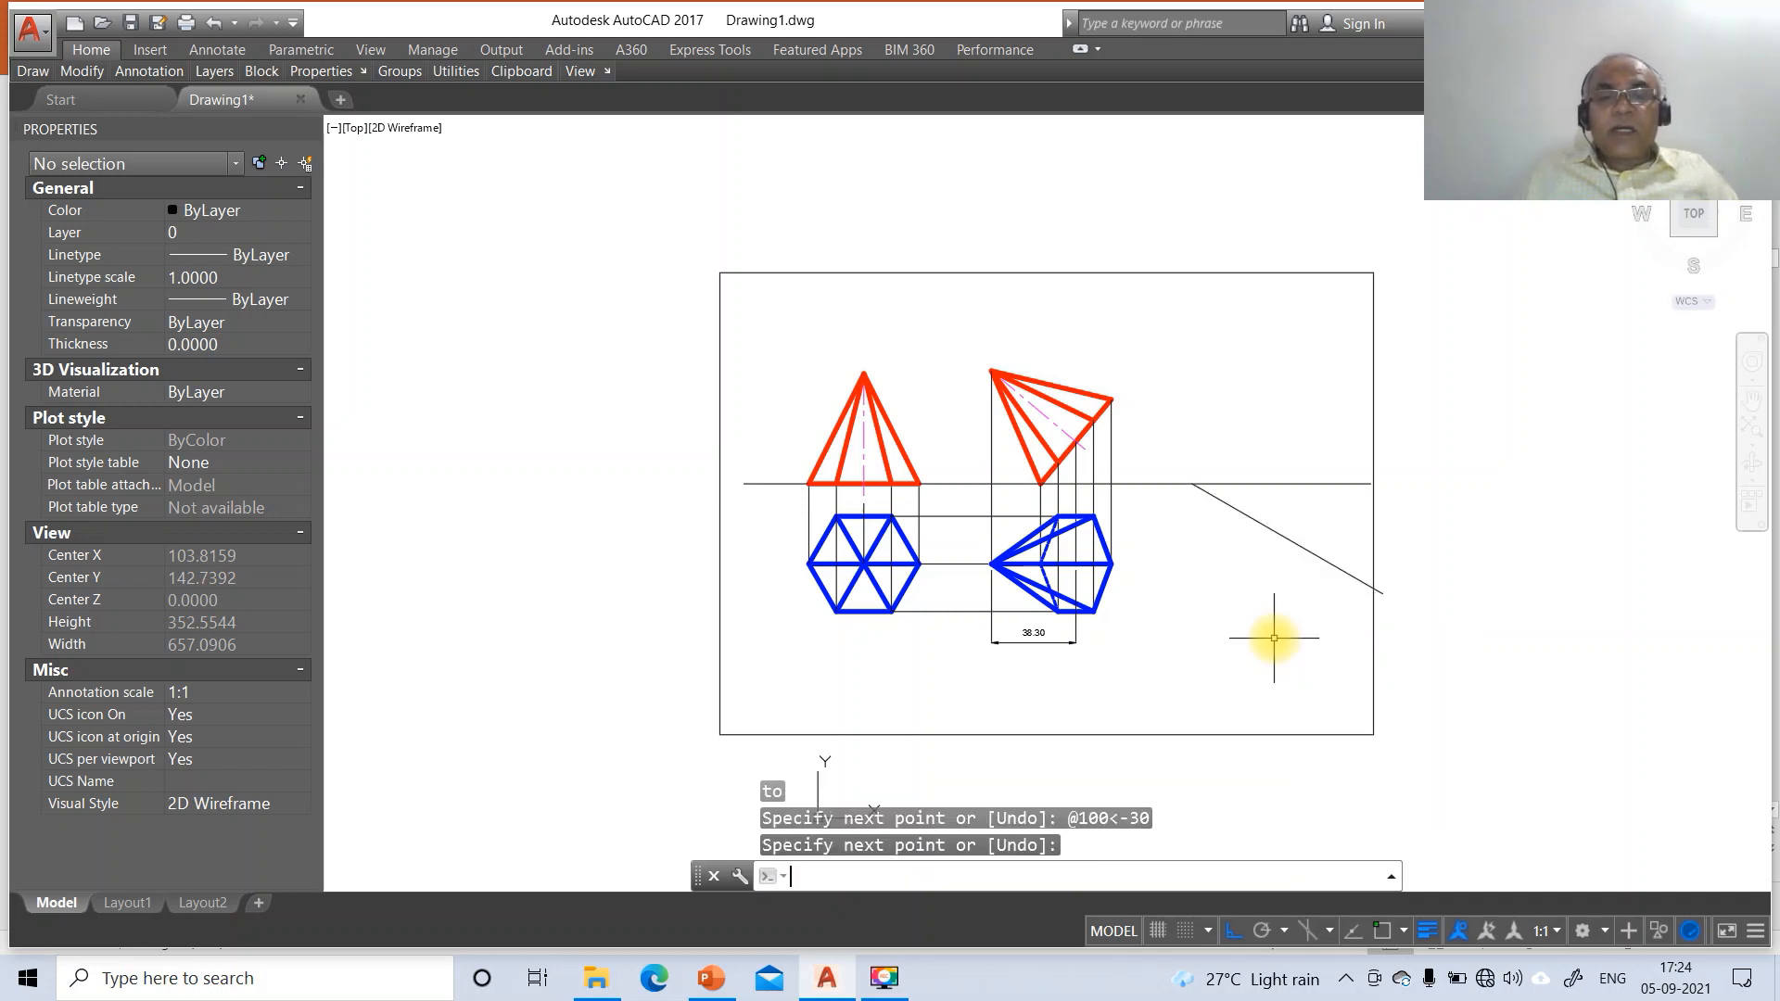
key(Escape)
key(Escape)
key(Escape)
Draw a circle of radius 50 centred on the inclined line near its upper end
text(c)
key(Return)
text(N)
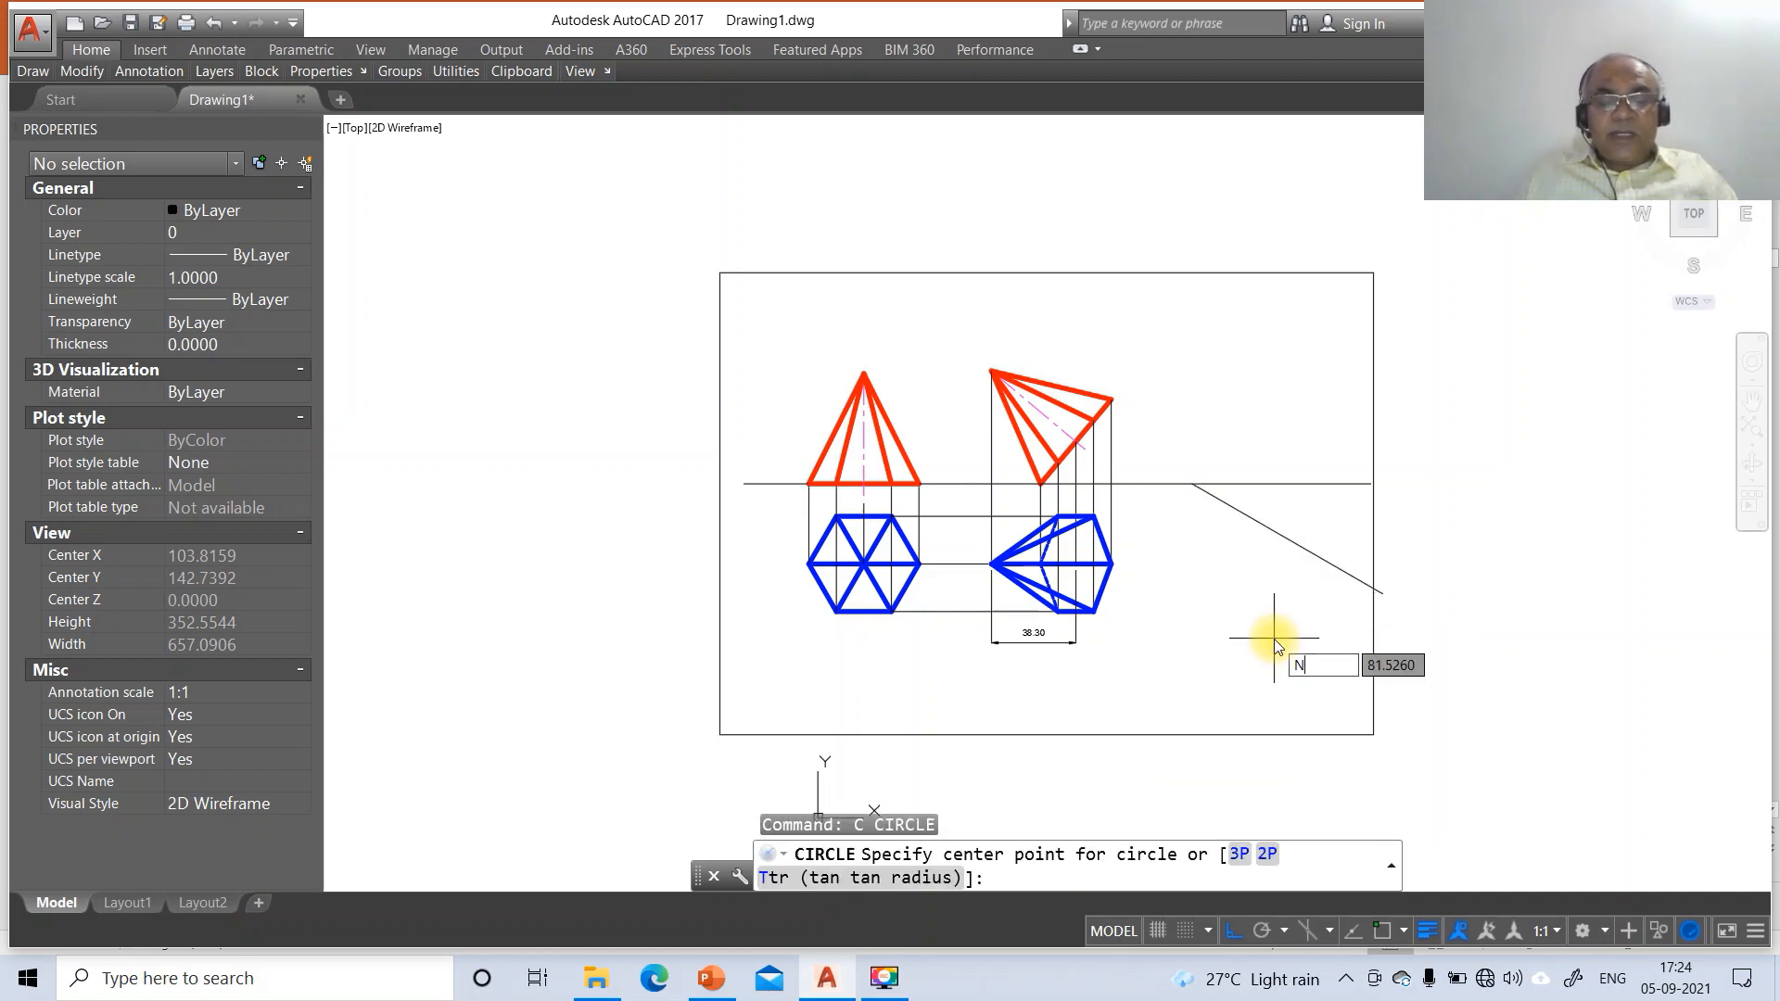
text(EA)
key(Return)
click(1222, 503)
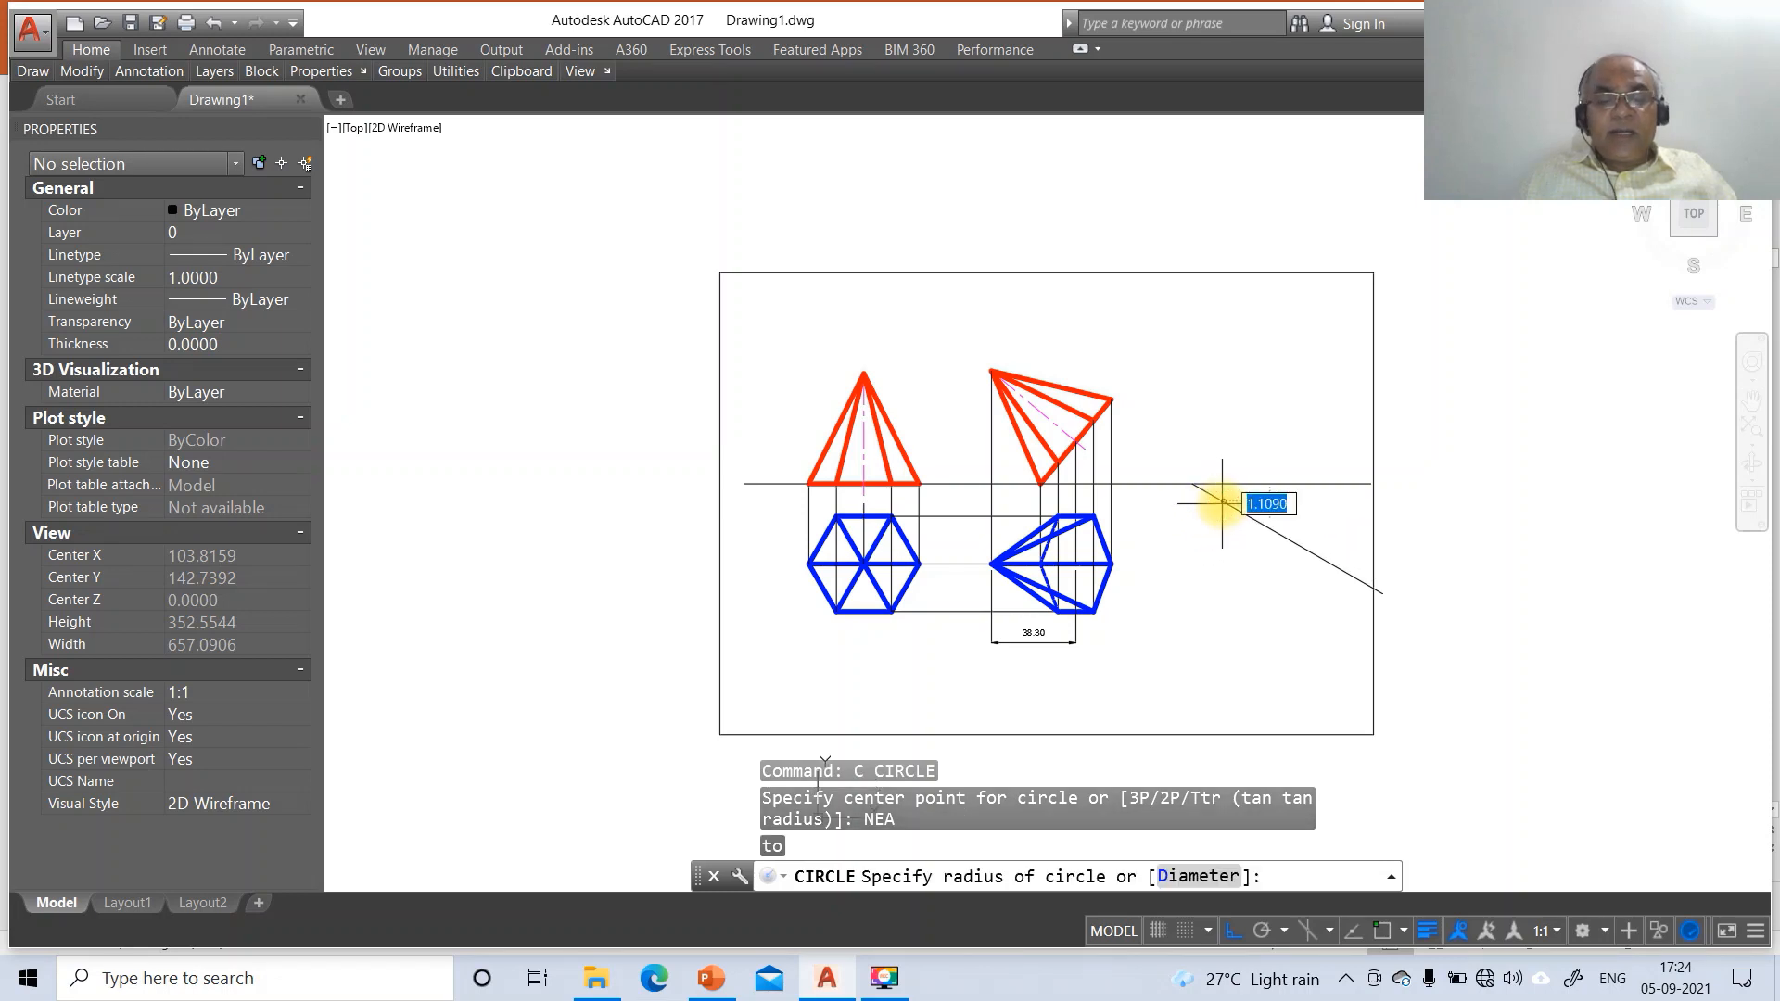
key(Return)
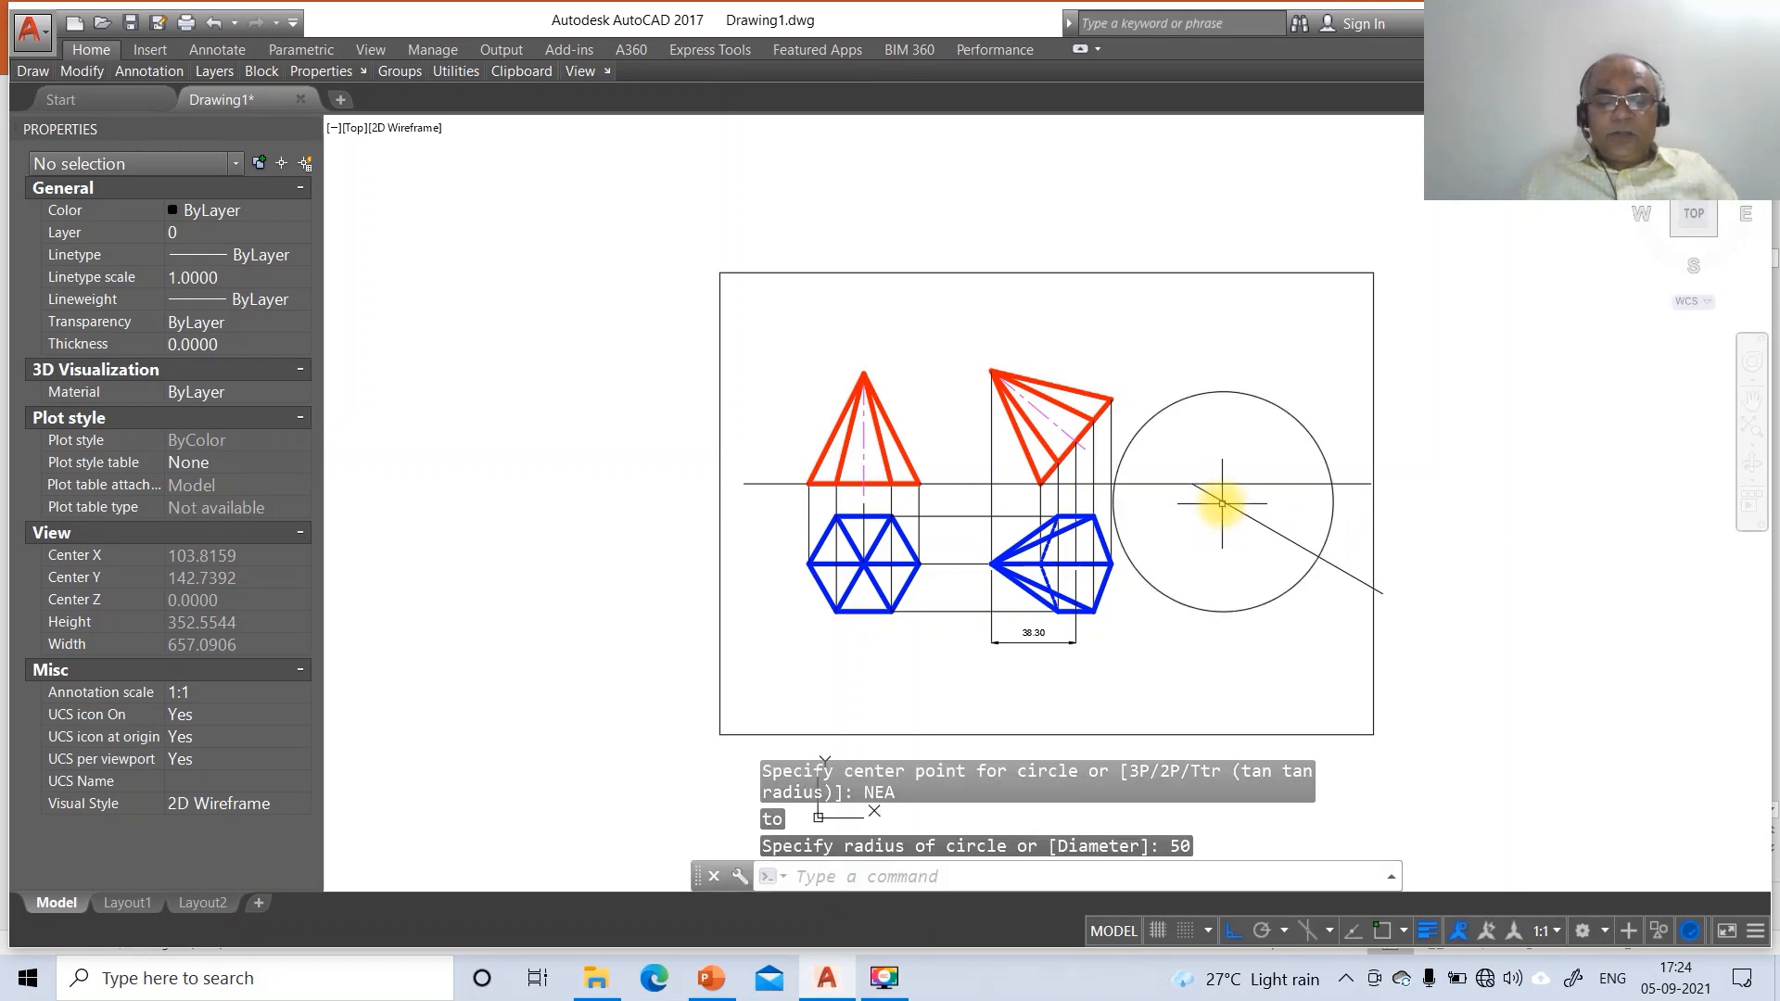
Break the radius 50 circle on both sides of the inclined line and erase the large arc, leaving a short arc across the line
text(BR)
key(Return)
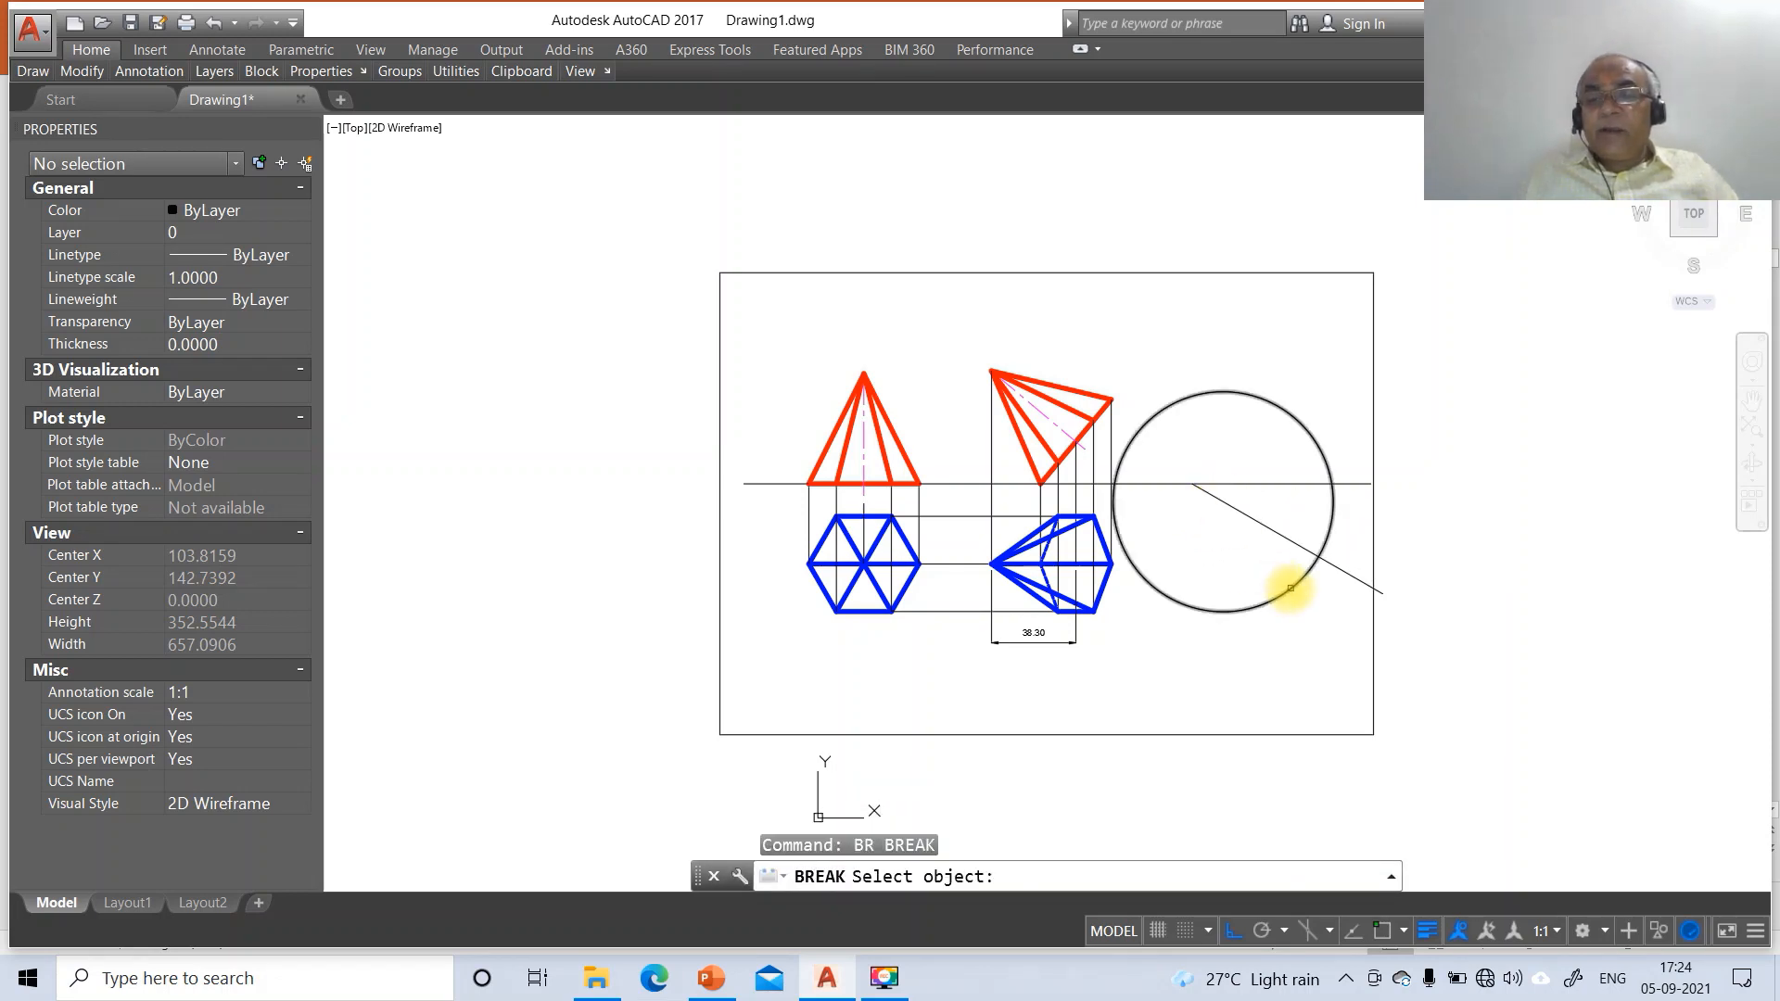
click(1309, 575)
key(Return)
click(1324, 547)
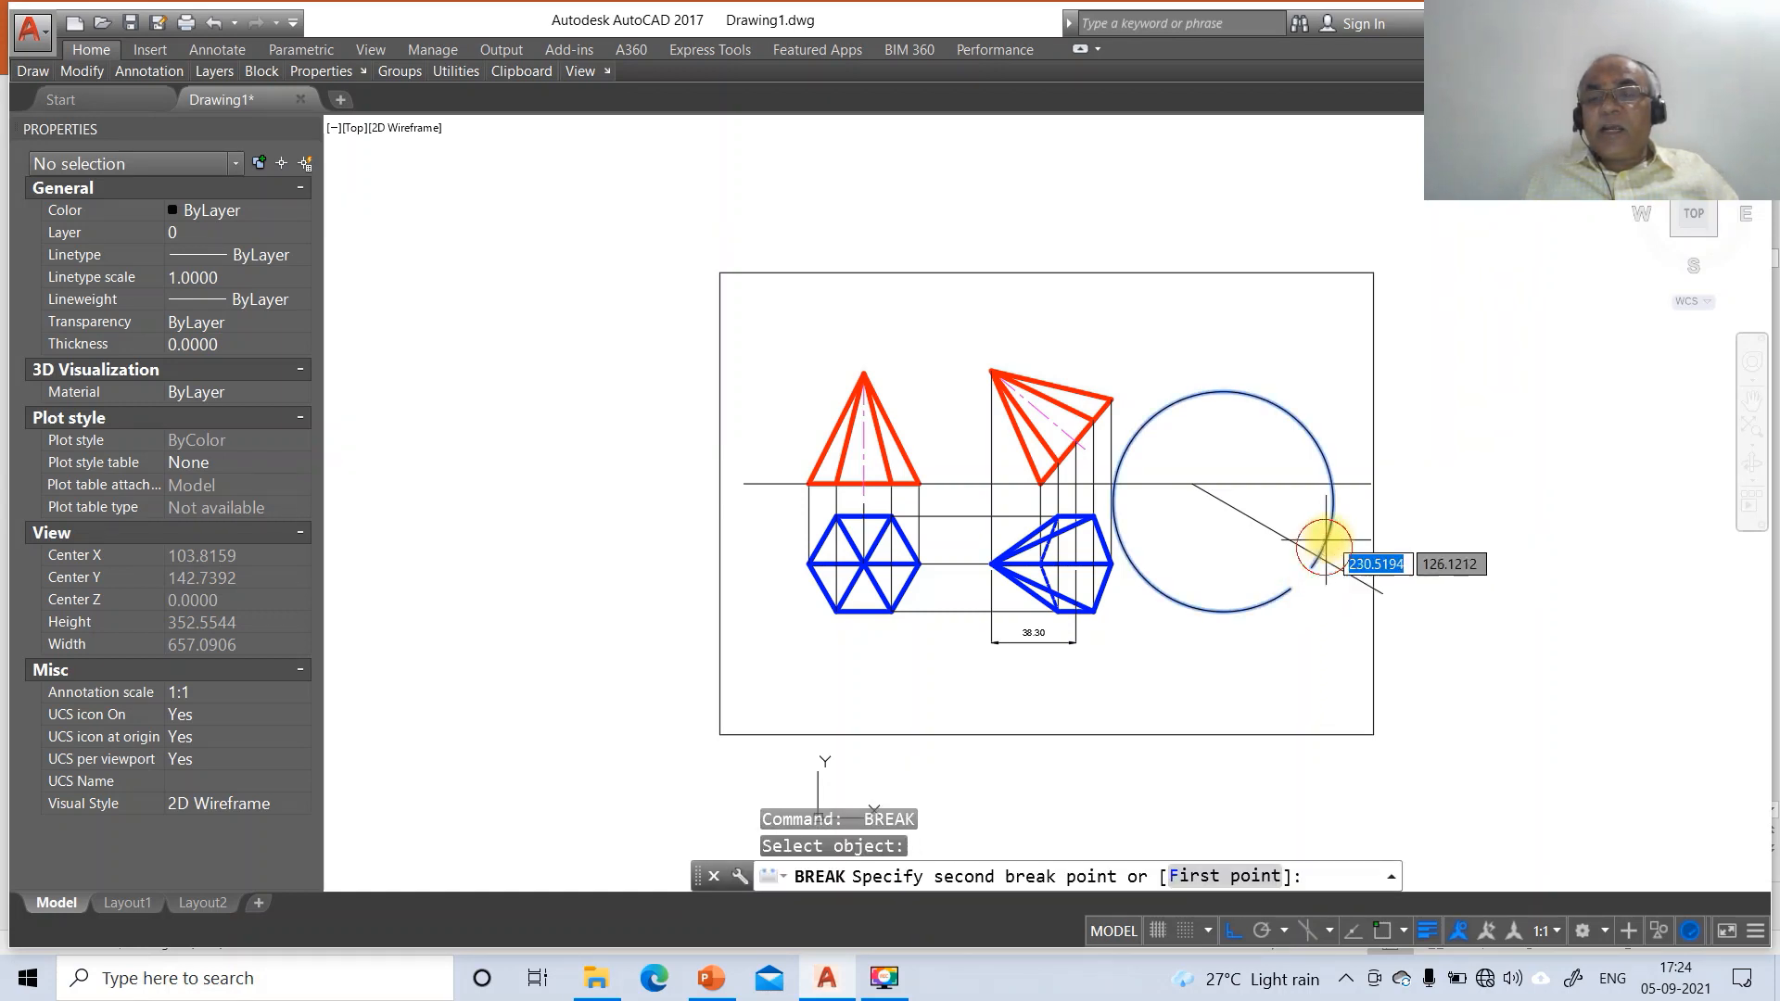
click(1332, 522)
text(E)
key(Return)
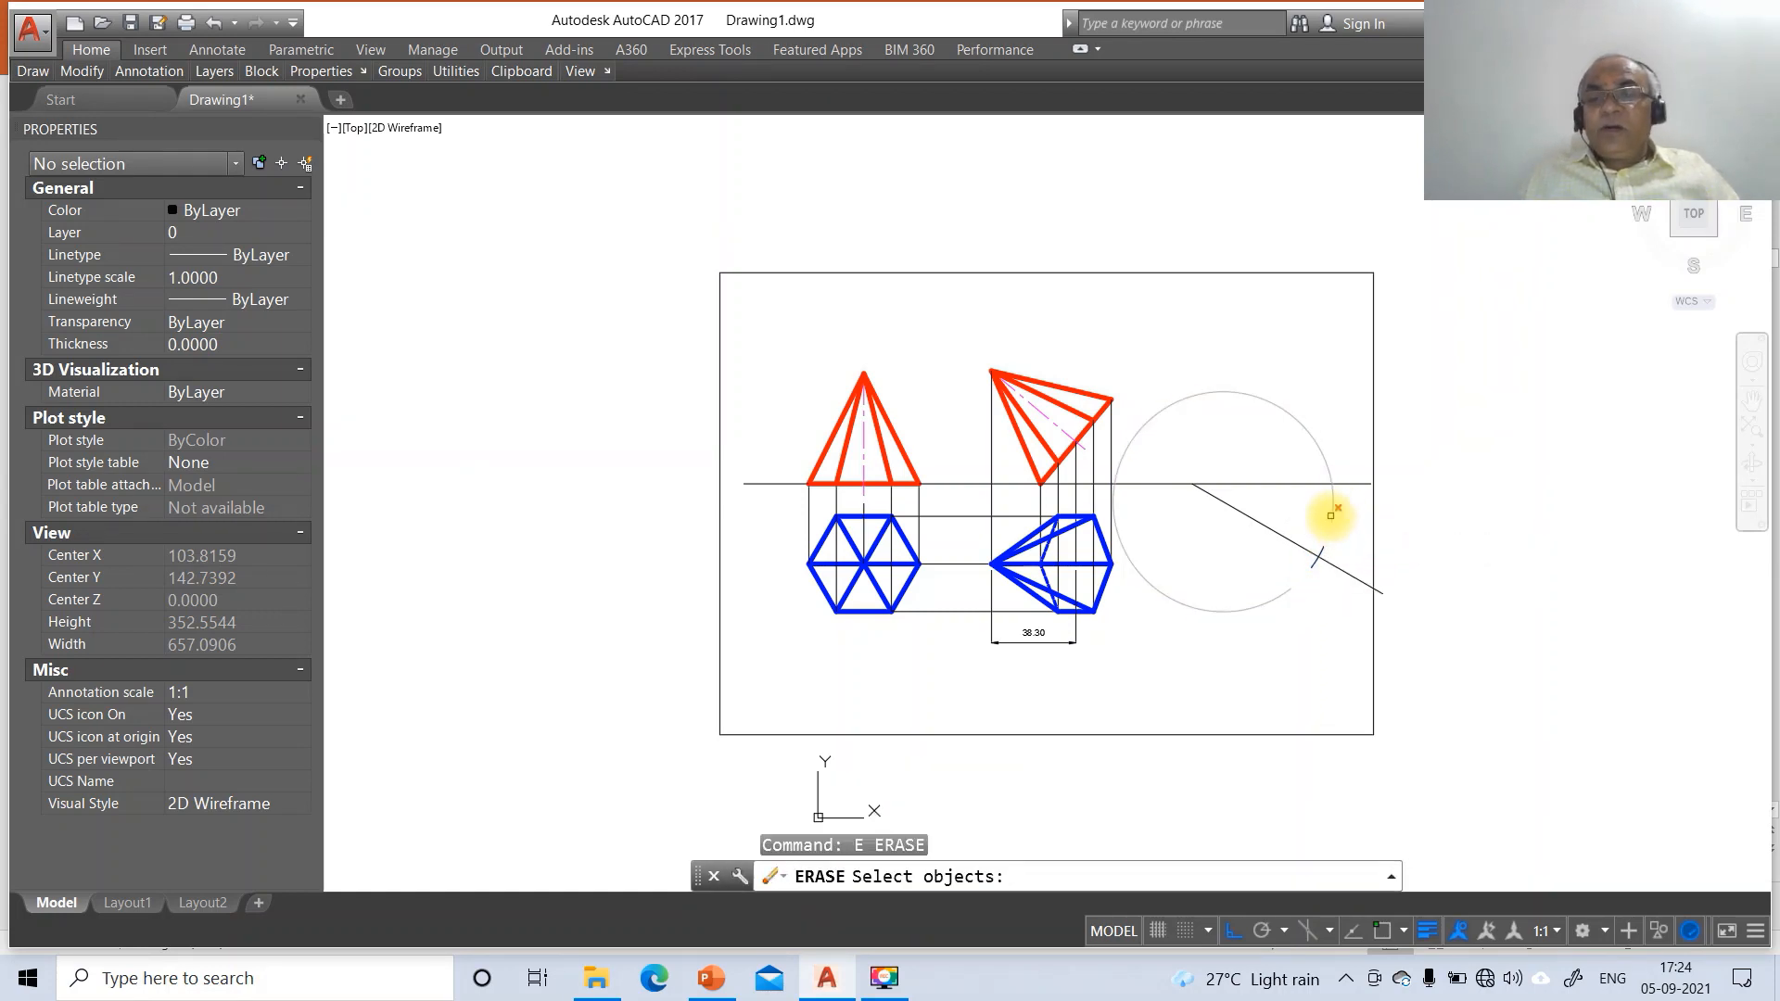
click(1335, 509)
key(Return)
Draw a horizontal line extending left from the intersection of the short arc and the inclined line
text(L)
key(Return)
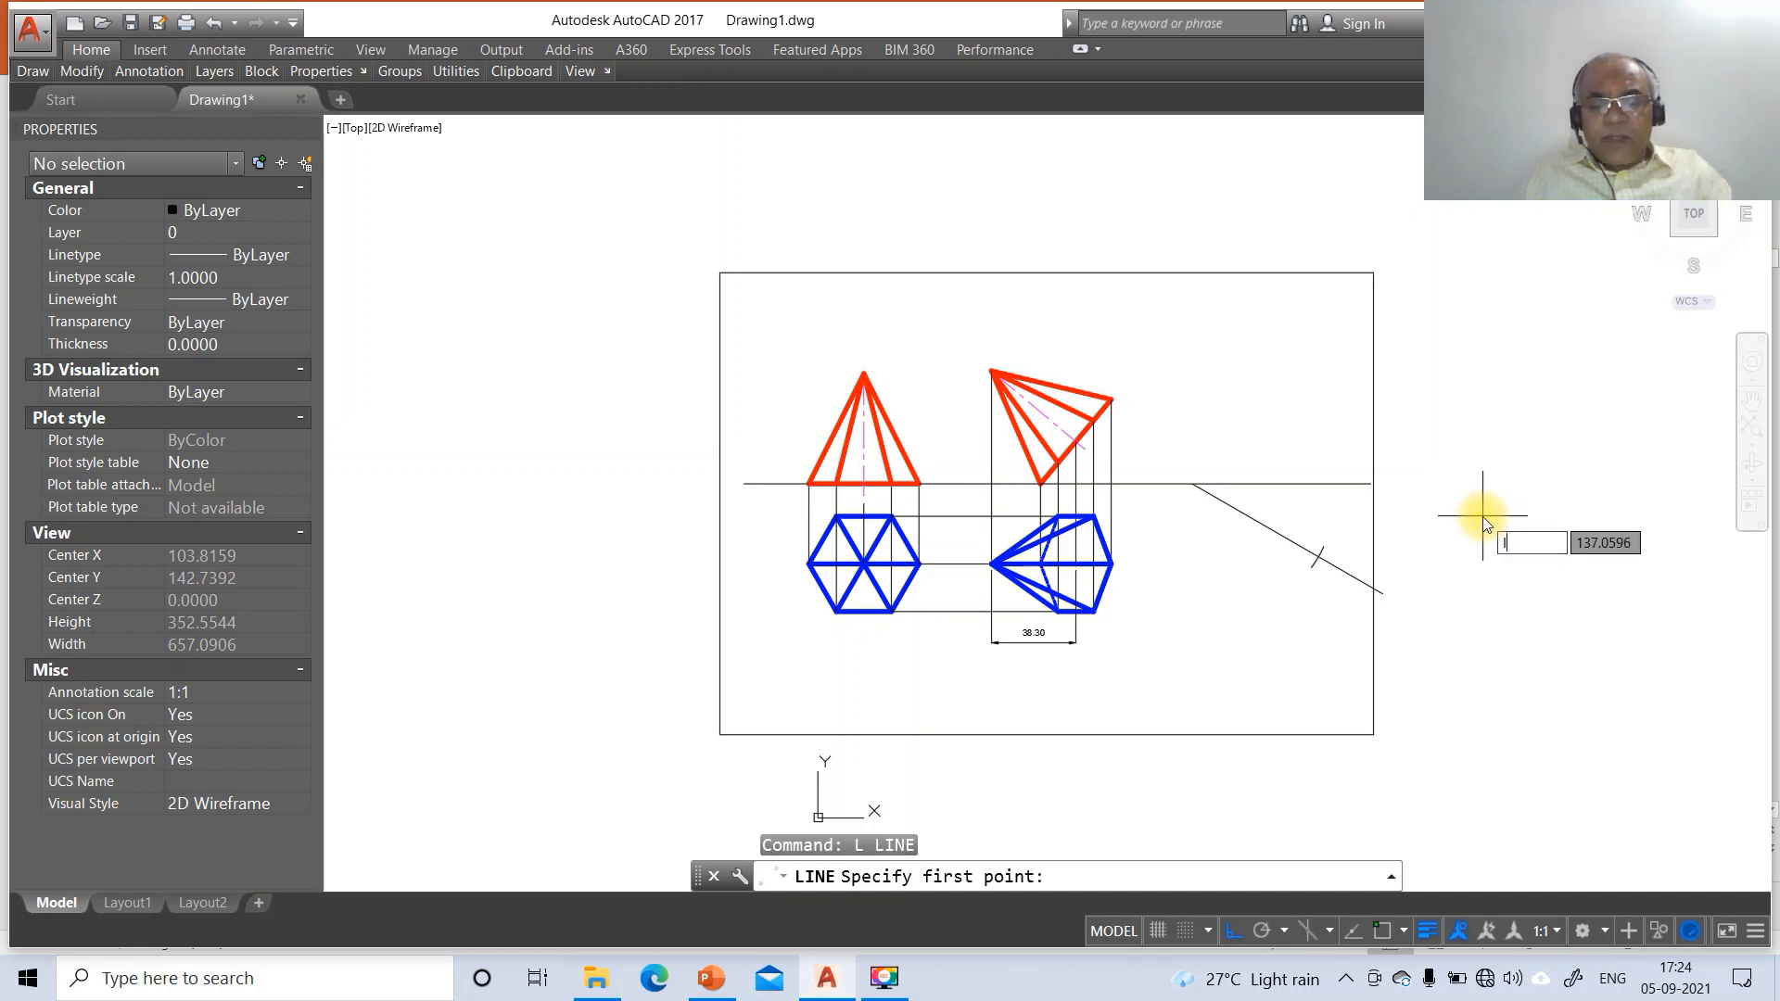
text(INT)
key(Return)
click(1314, 554)
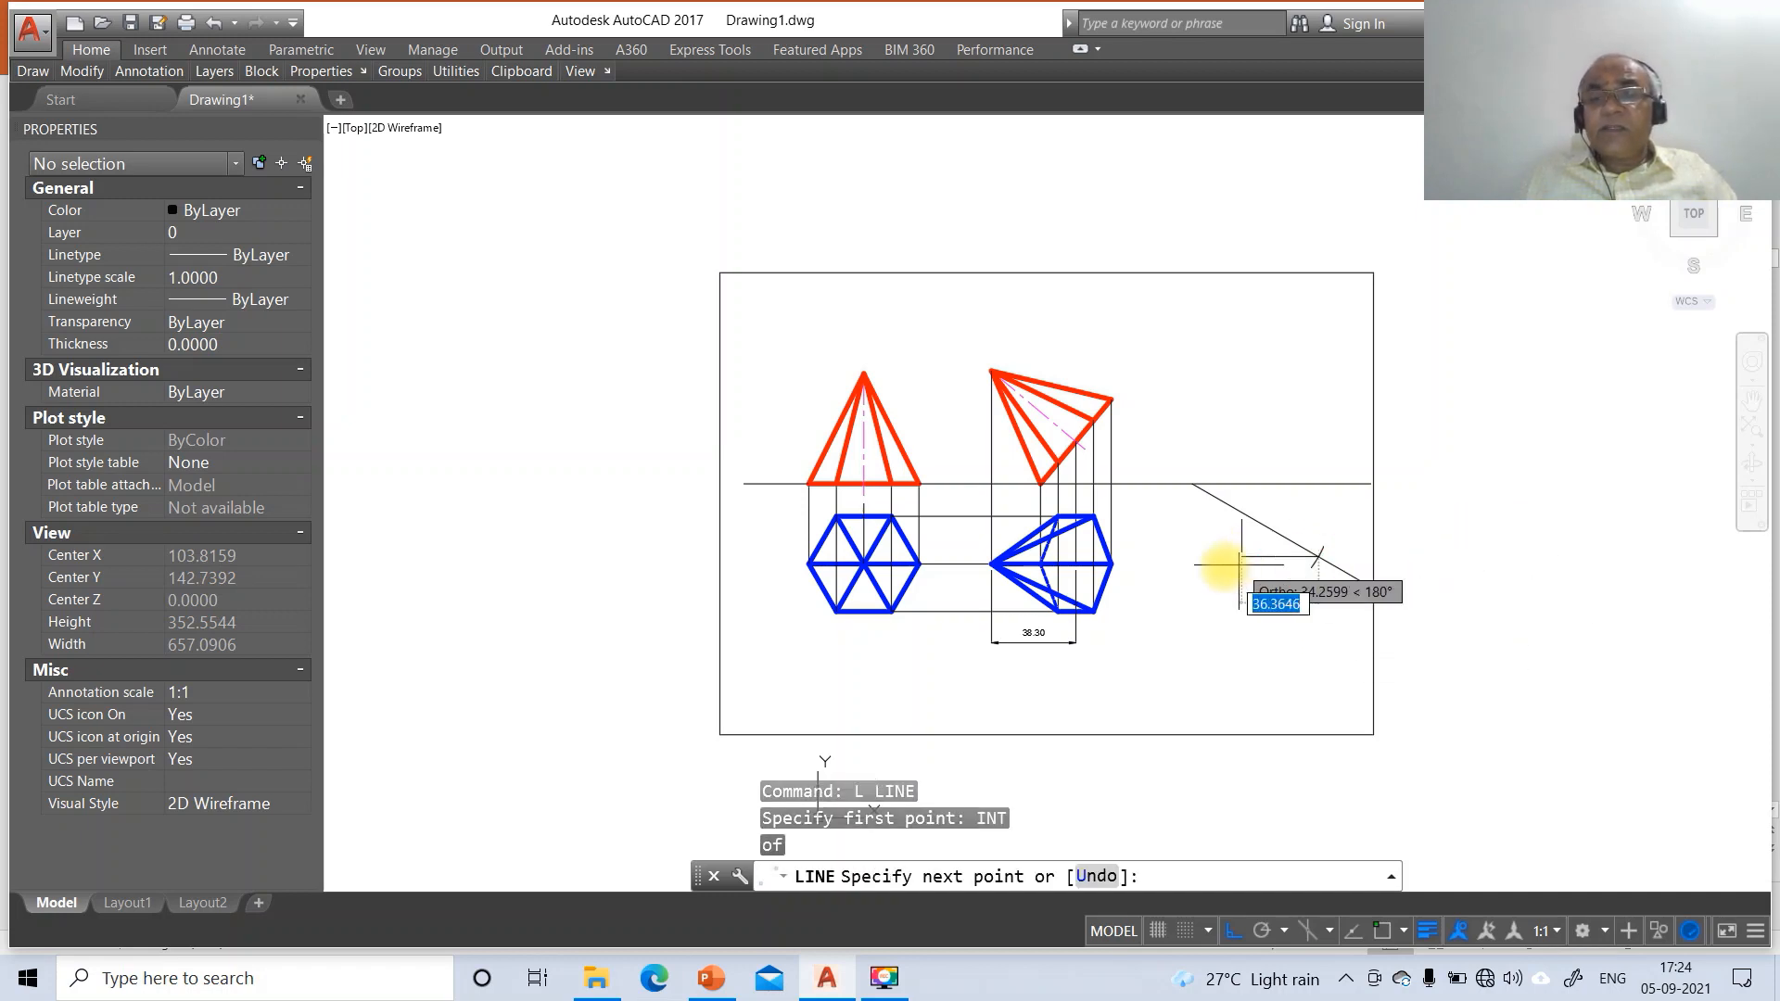
click(1187, 568)
key(Return)
Trim the part of the inclined line beyond the short arc
text(TR)
key(Return)
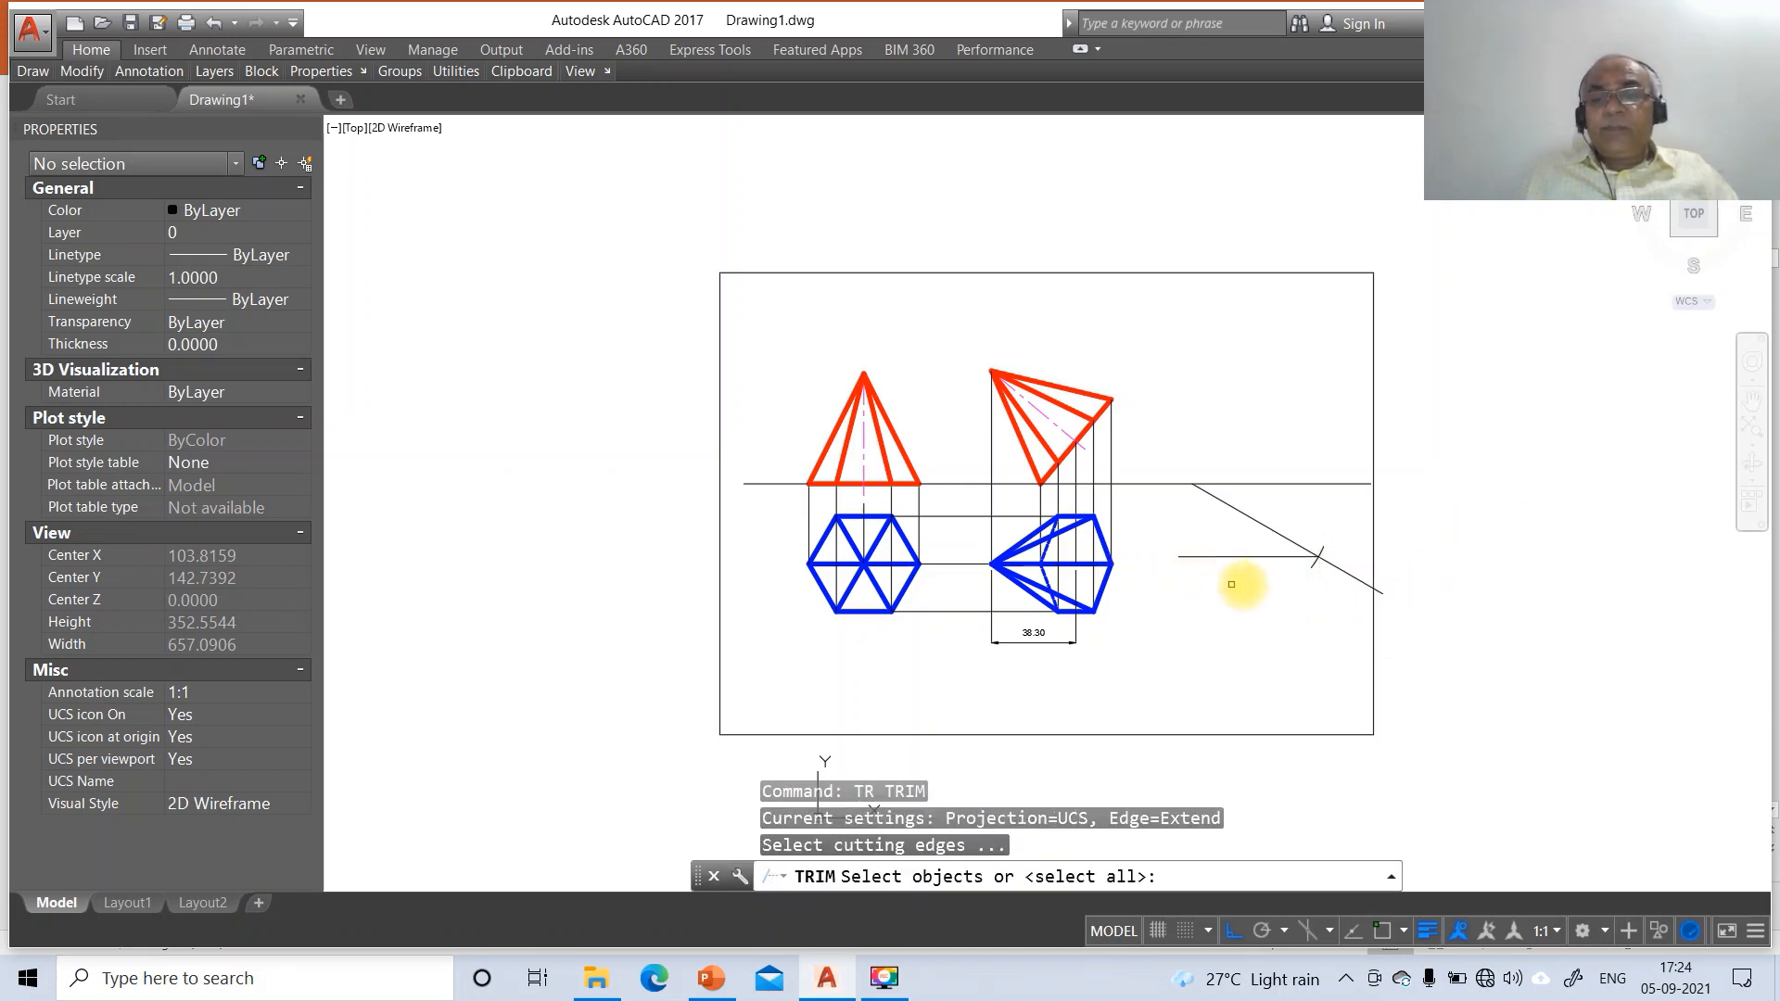
click(1317, 557)
key(Return)
click(1335, 567)
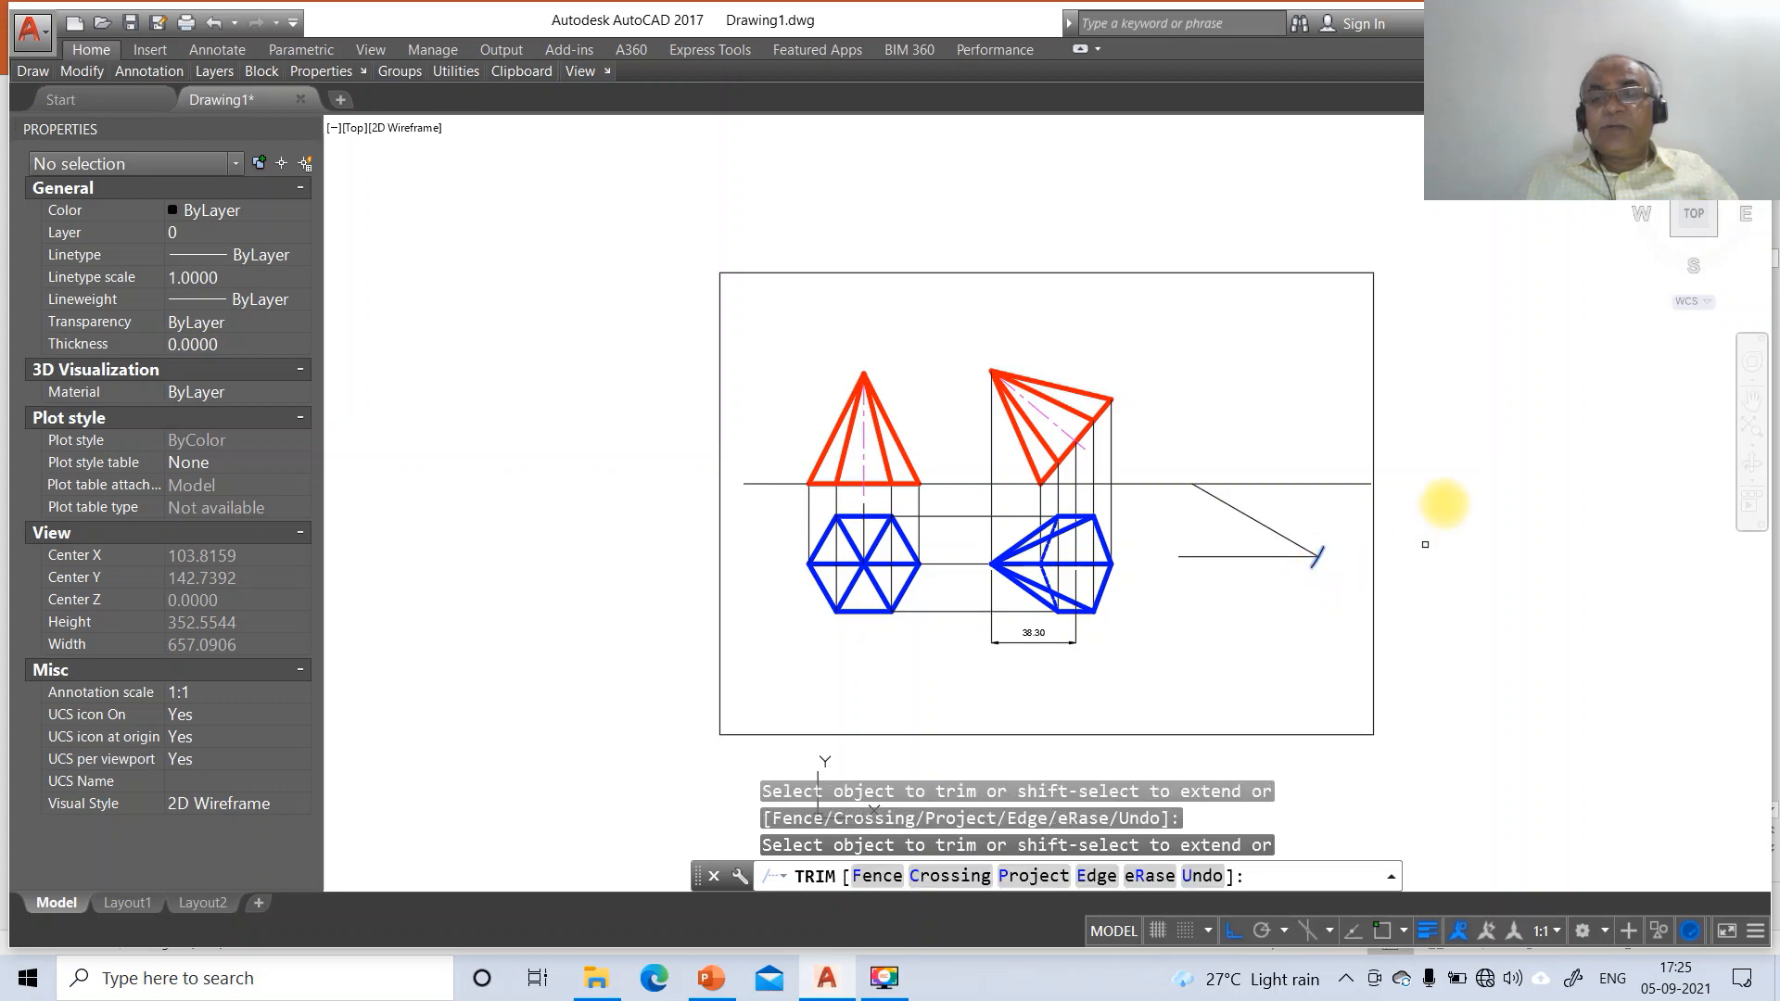
key(Return)
Draw a circle of radius 38.30 concentric with the short arc on the inclined line
text(Z)
key(Return)
text(W)
key(Return)
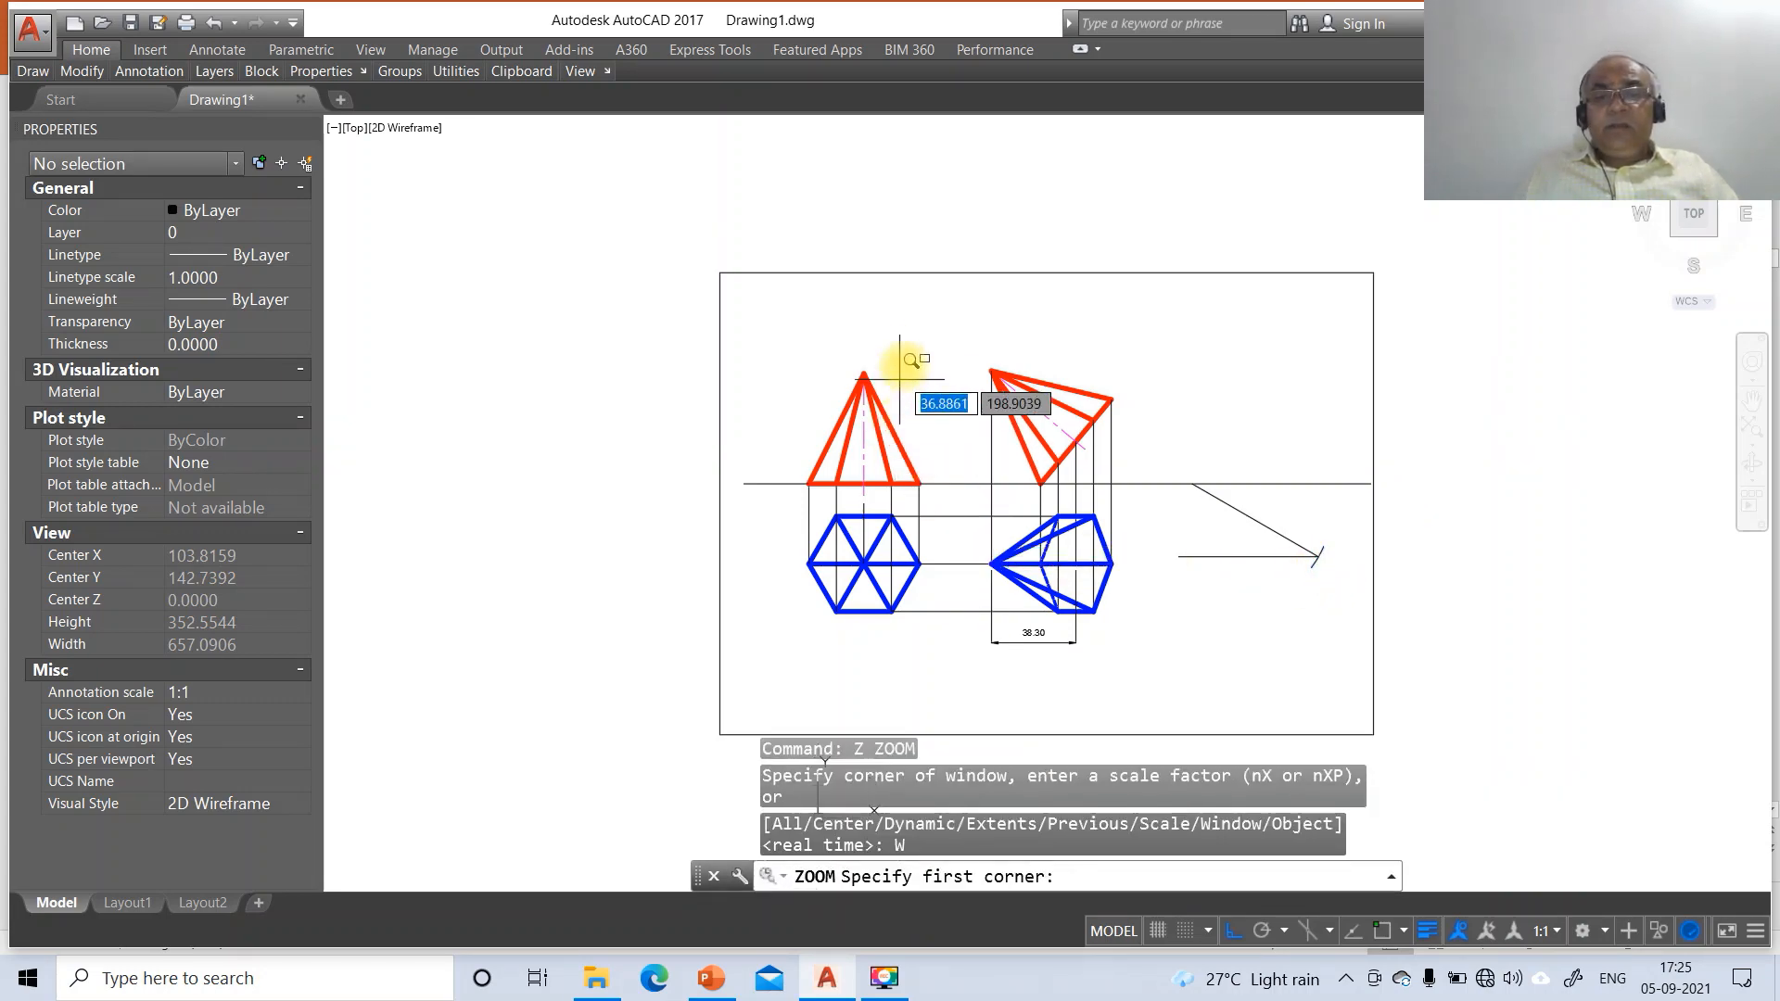
click(909, 342)
click(1437, 707)
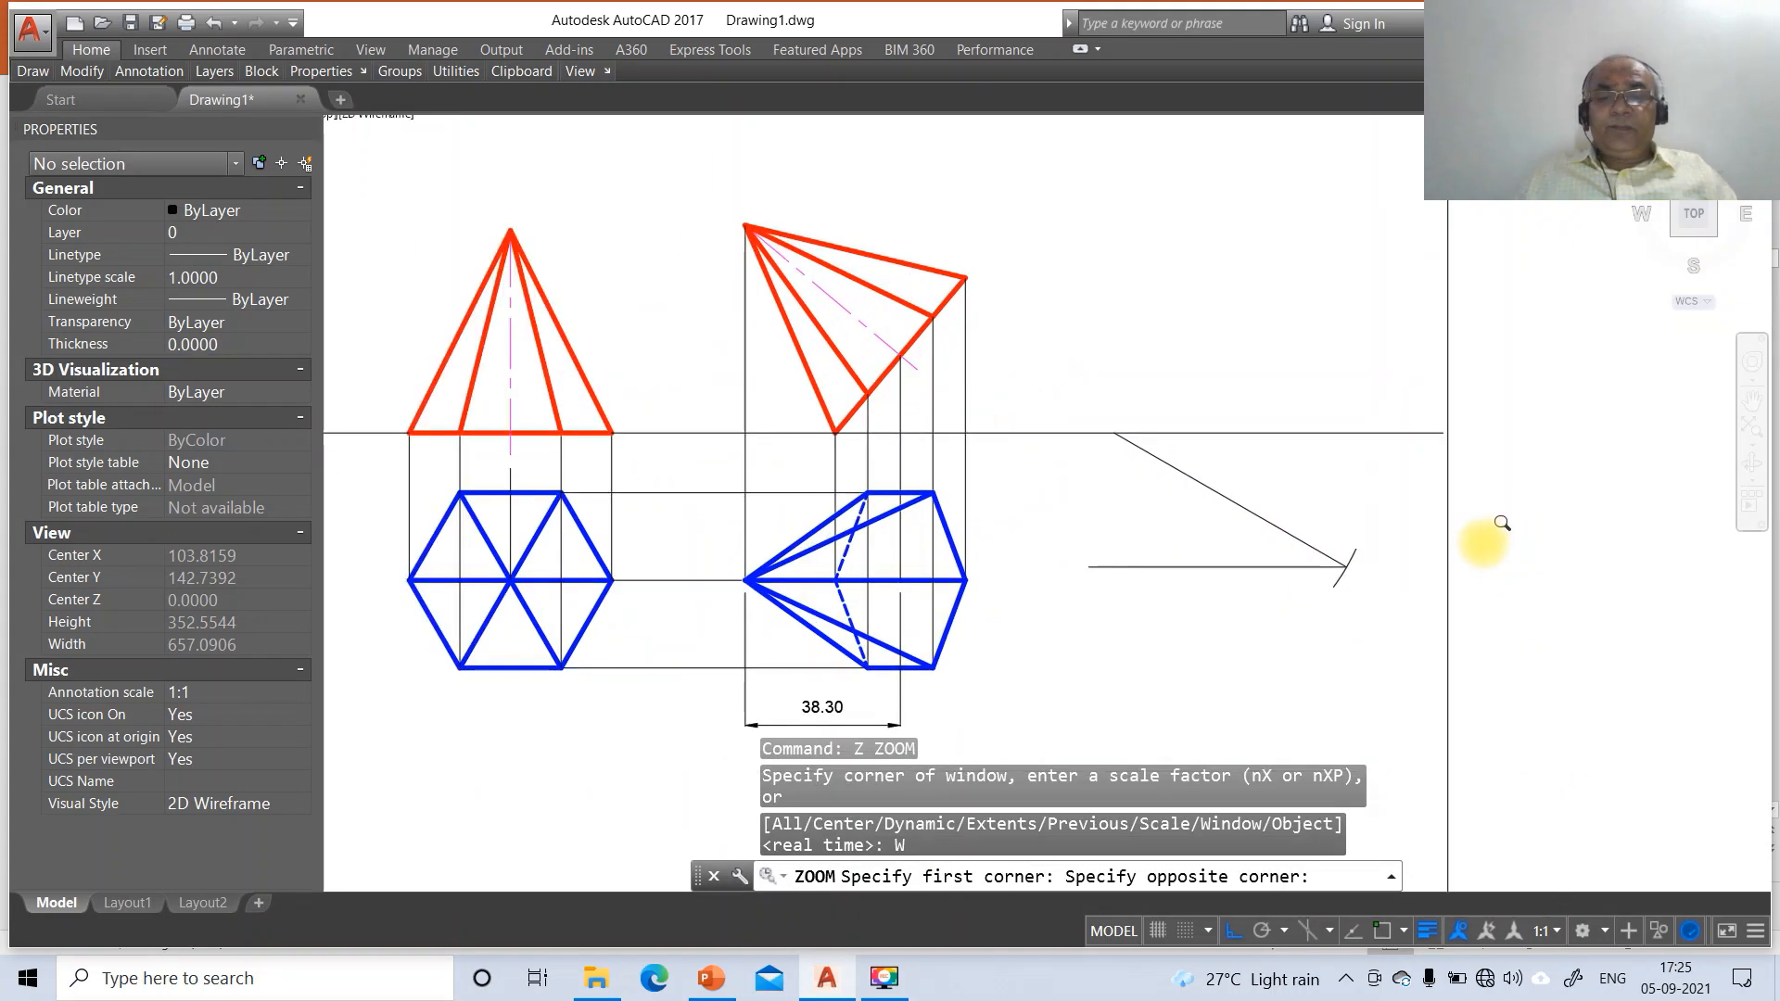
text(C)
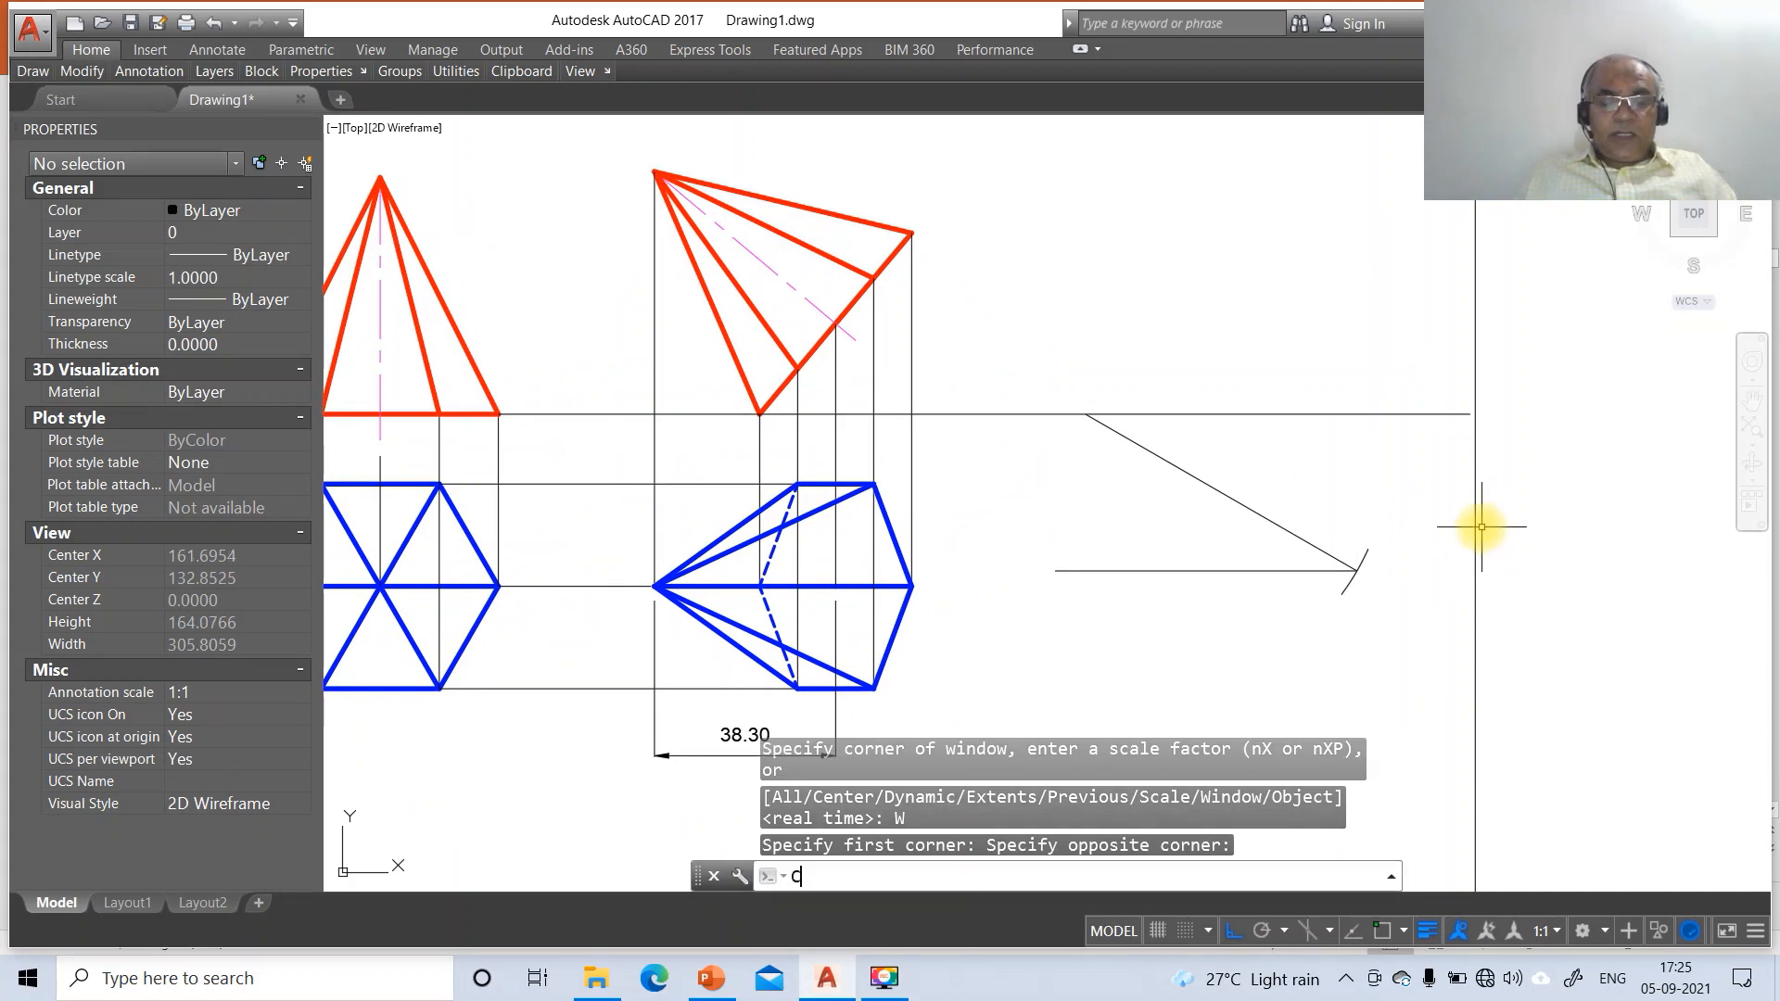
key(Return)
text(CEN)
key(Return)
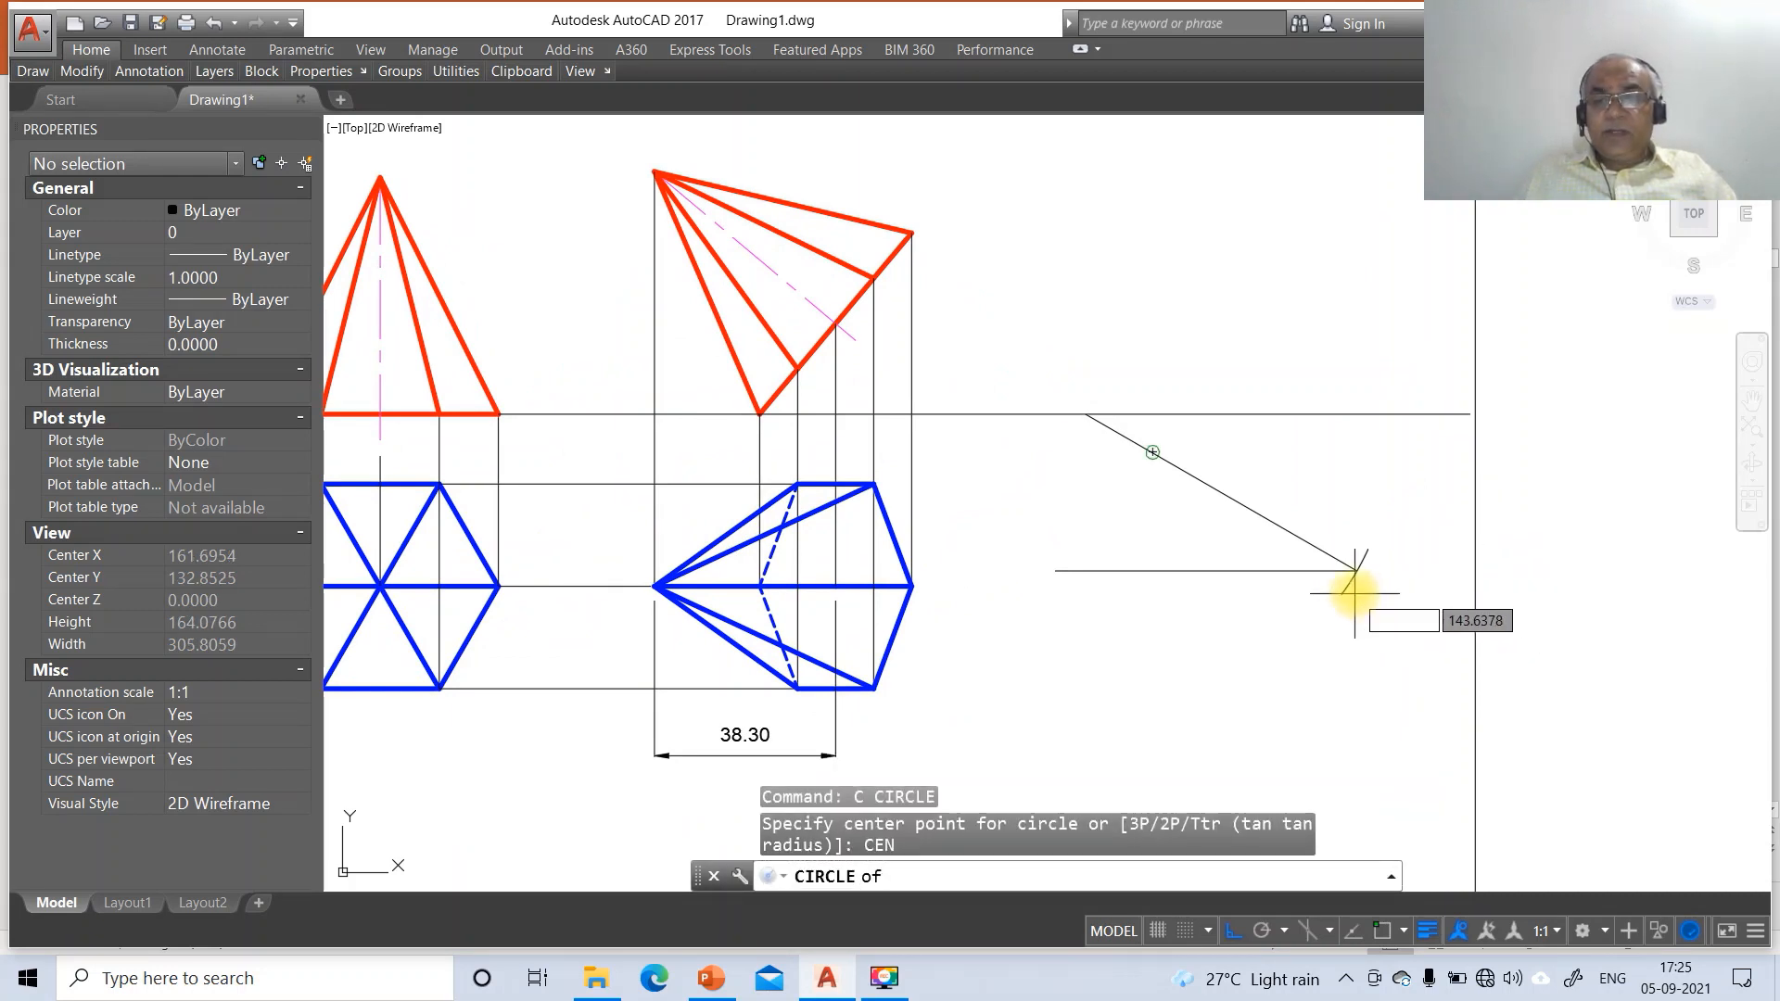
click(1353, 591)
text(3)
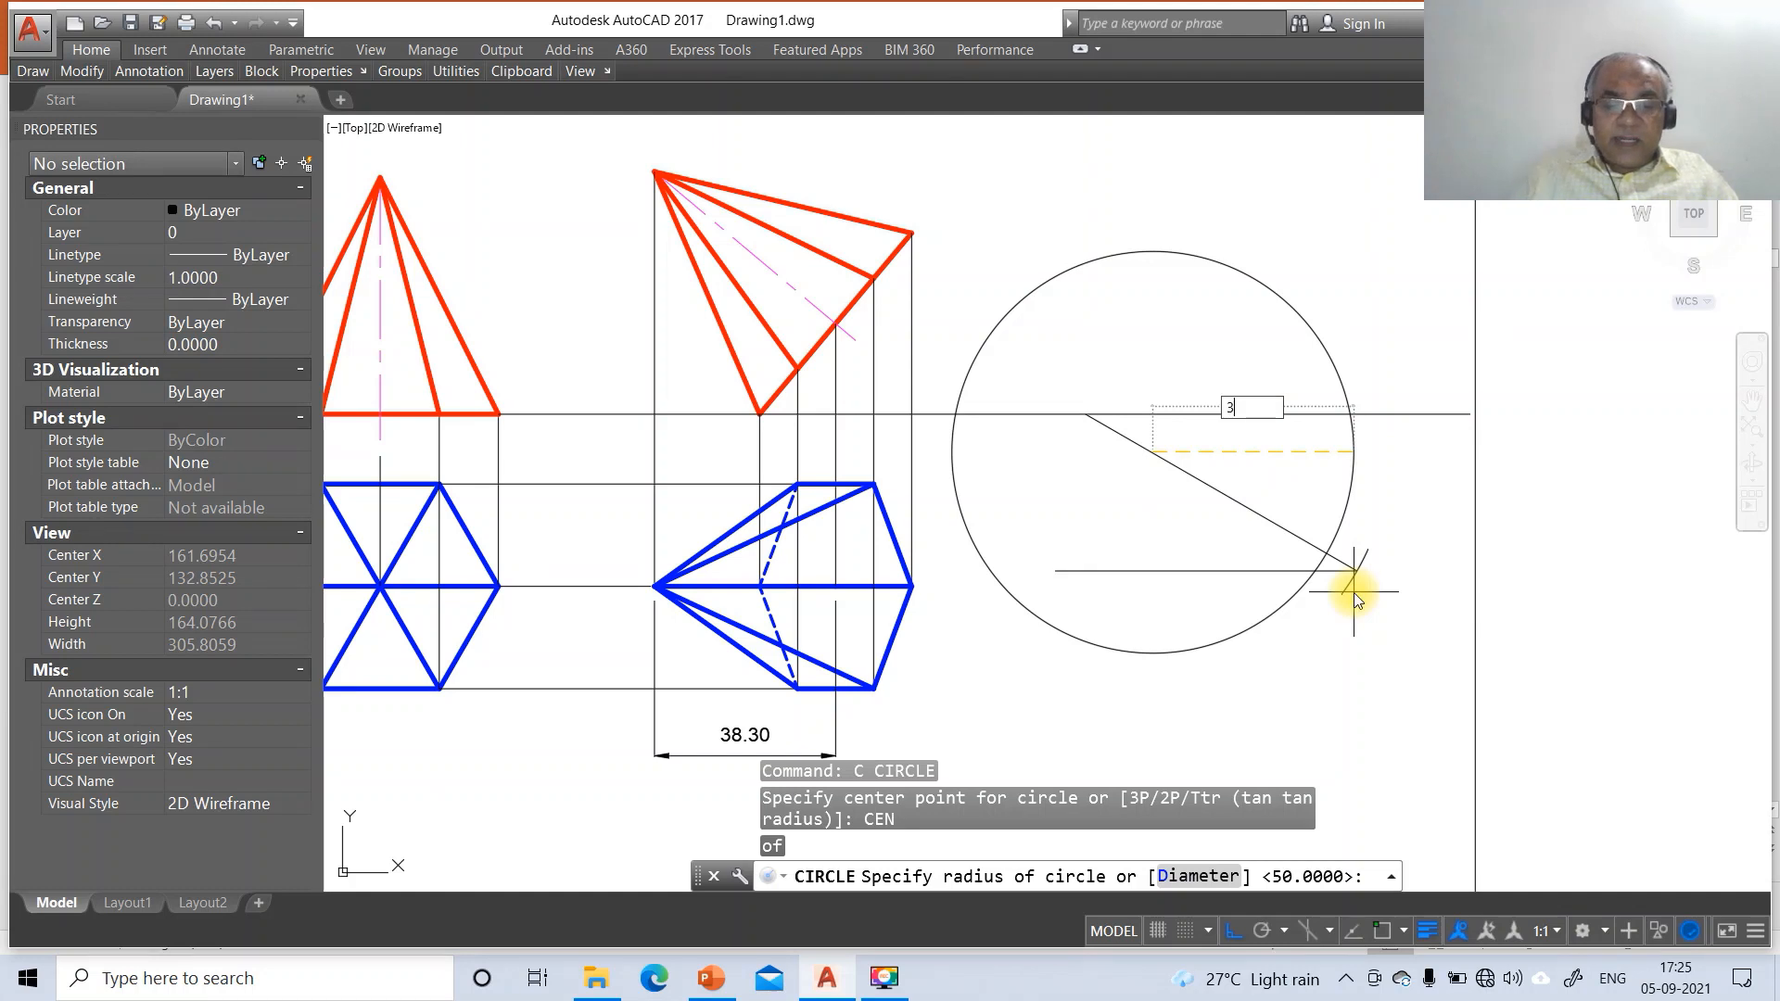
text(8.30)
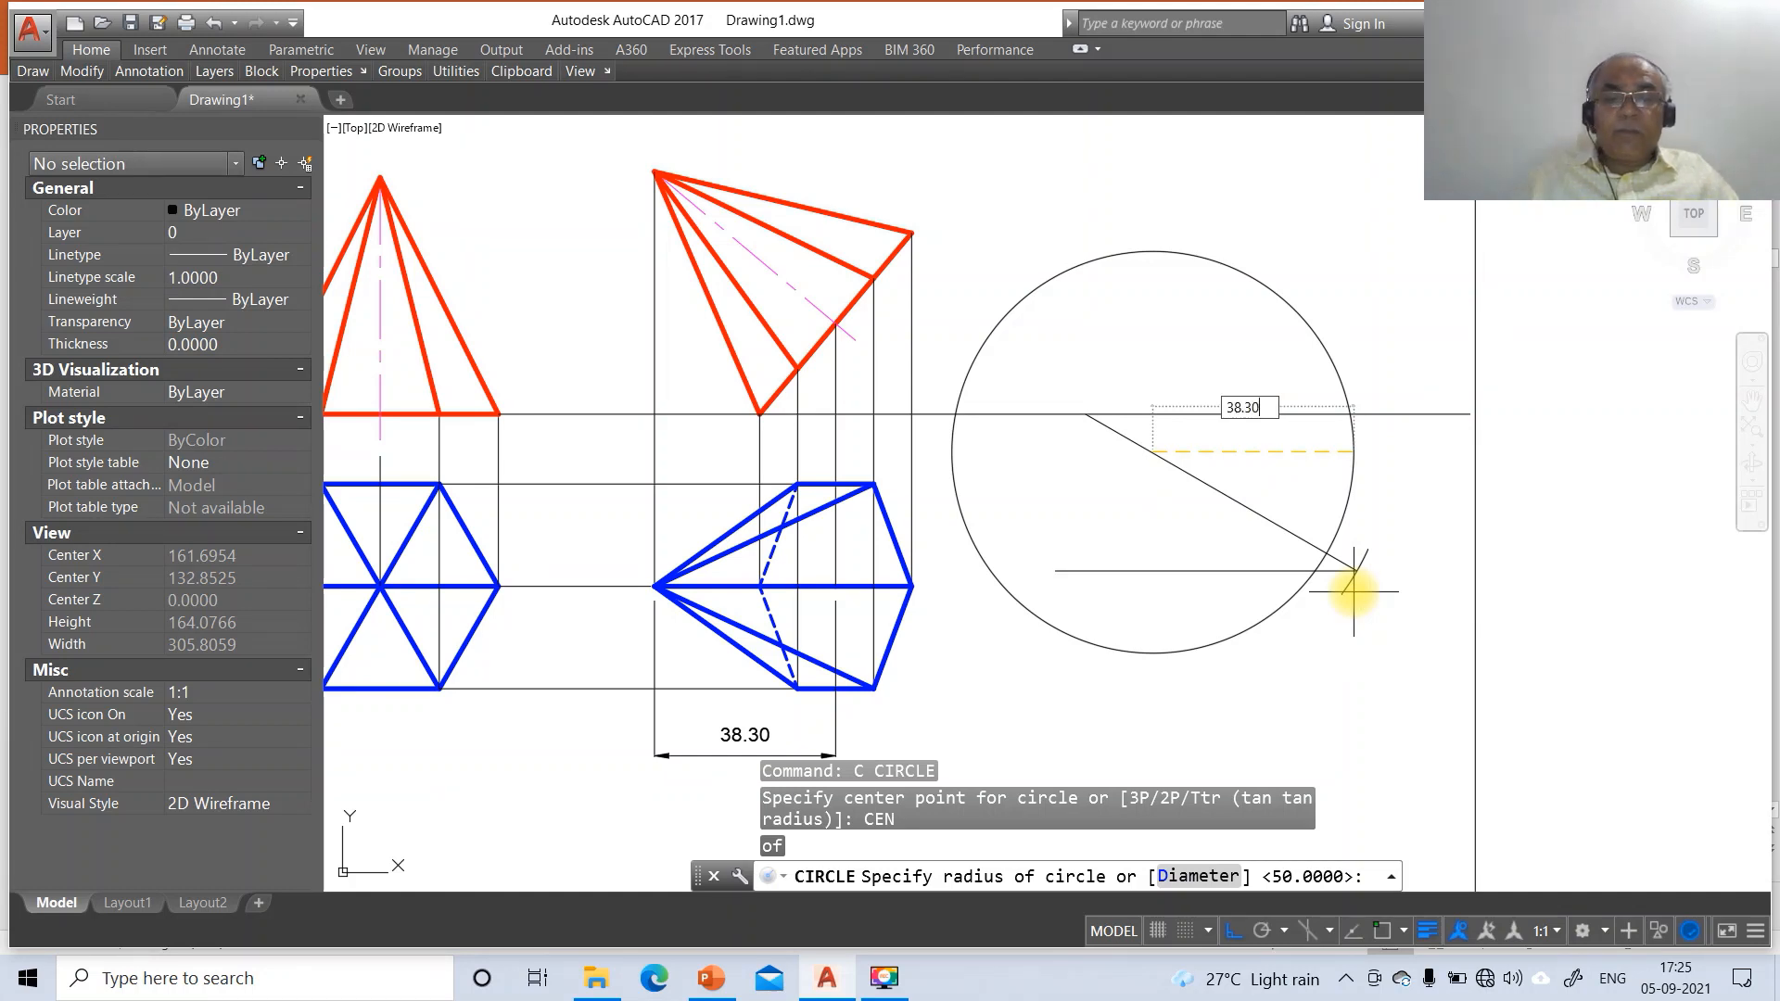
key(Return)
Break the radius 38.30 circle on both sides of the horizontal line to isolate a short arc crossing it
text(BR)
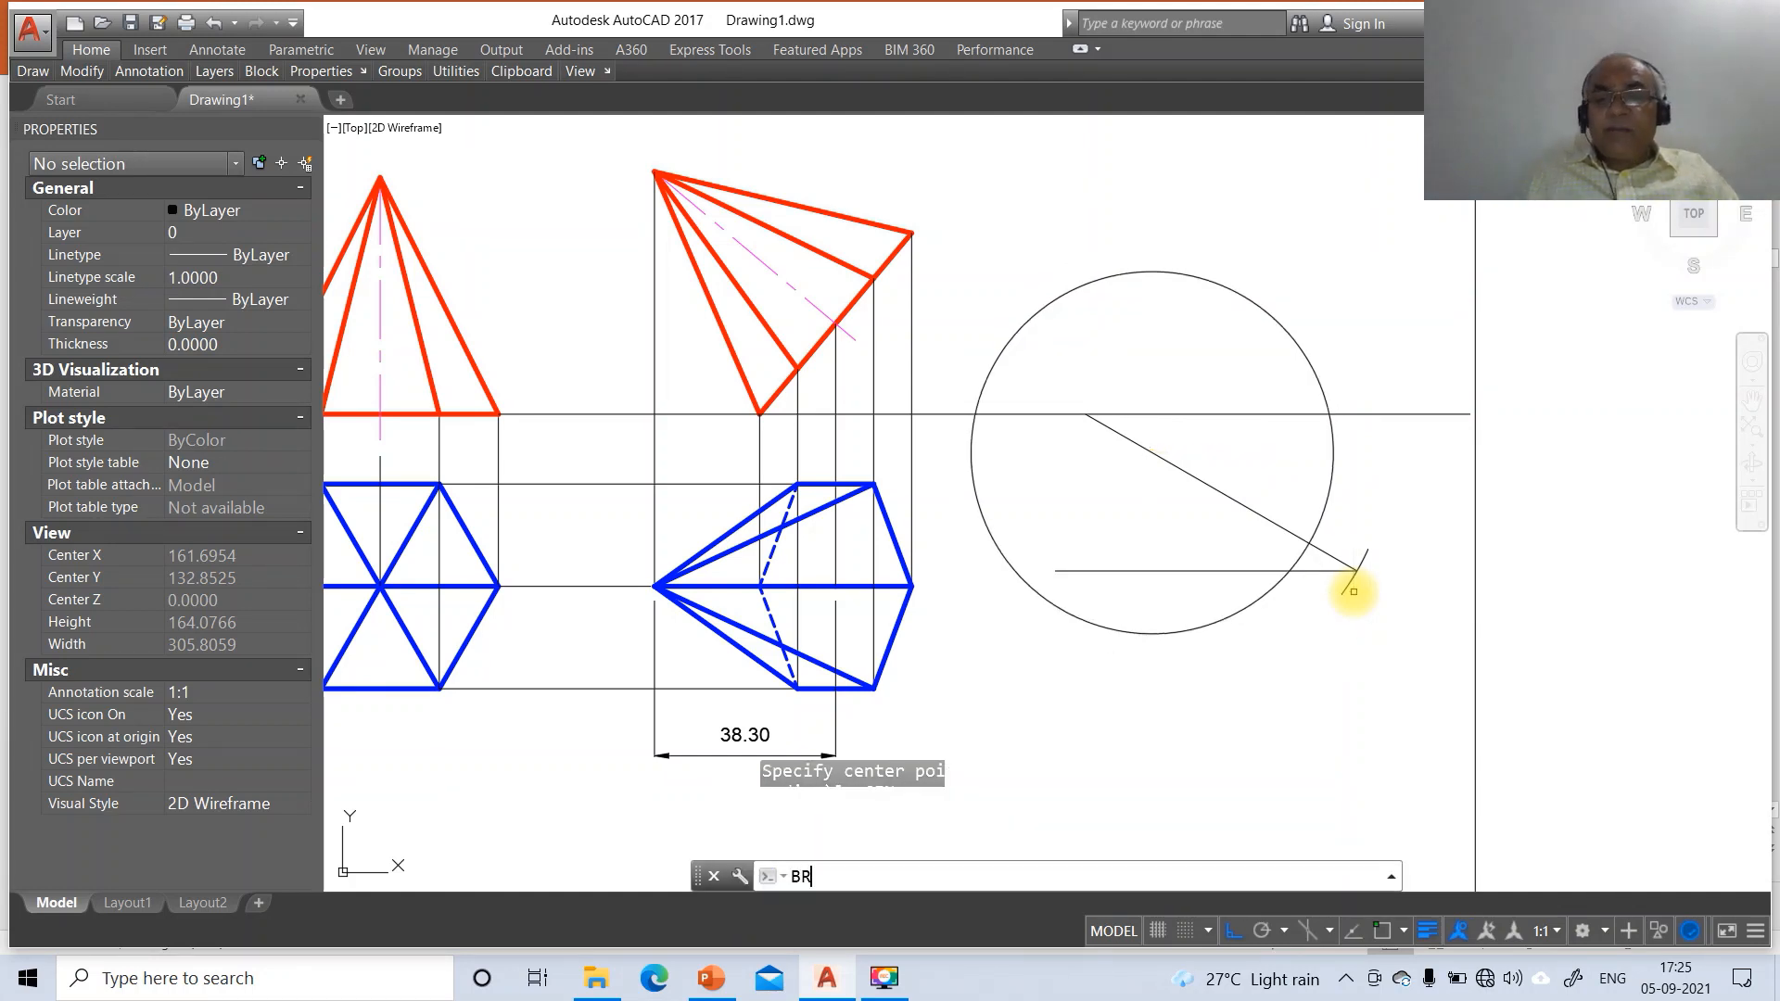
key(Return)
click(1239, 610)
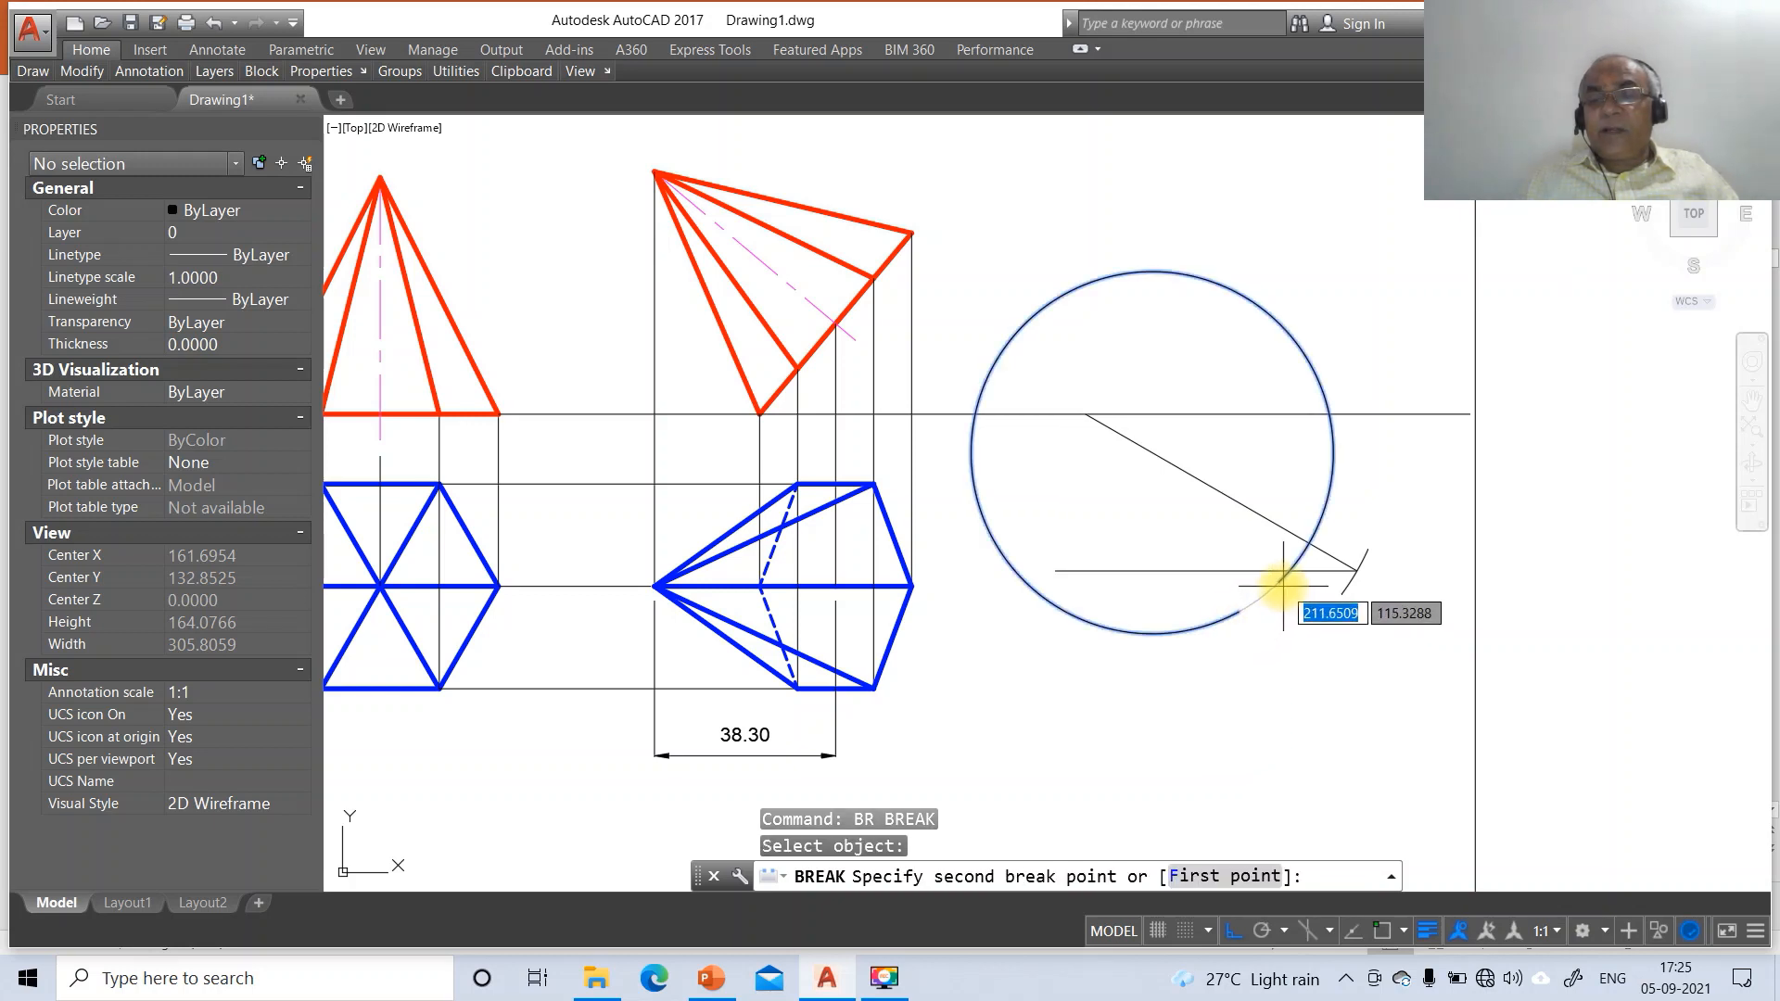
click(1283, 584)
key(Return)
click(1299, 562)
click(1335, 498)
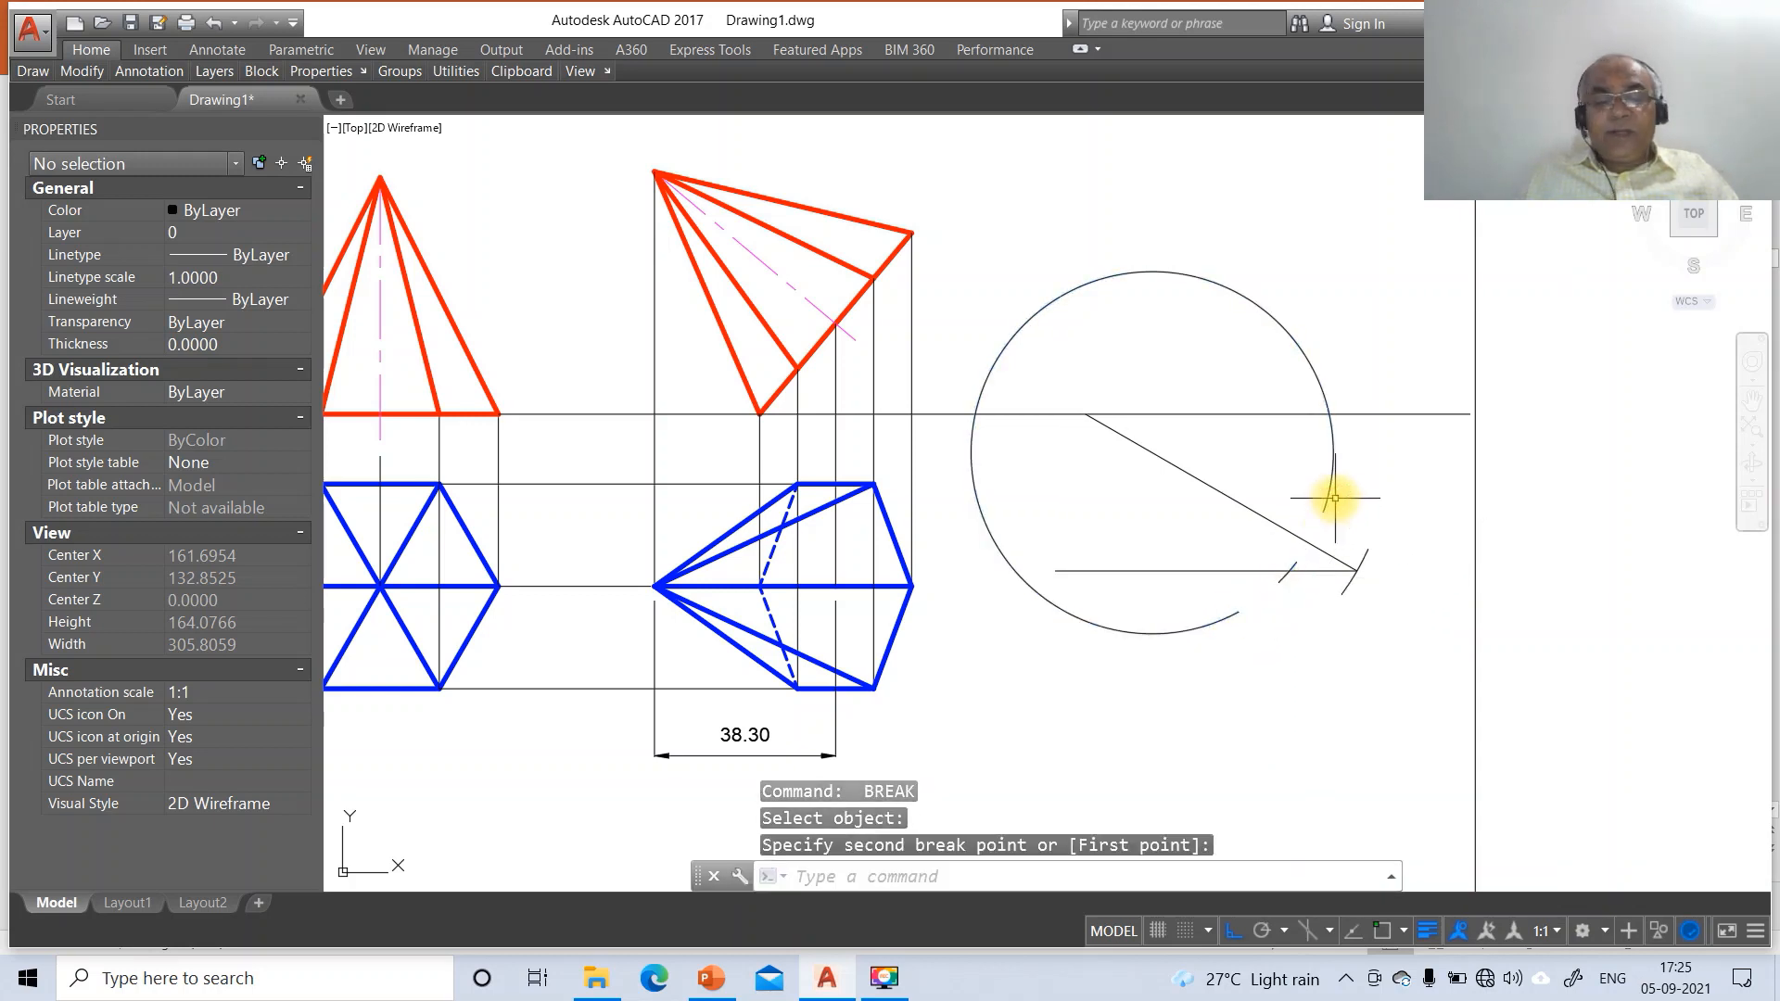
Erase the large construction circle and the 38.30 dimension below the second top view
text(E)
key(Return)
click(1326, 493)
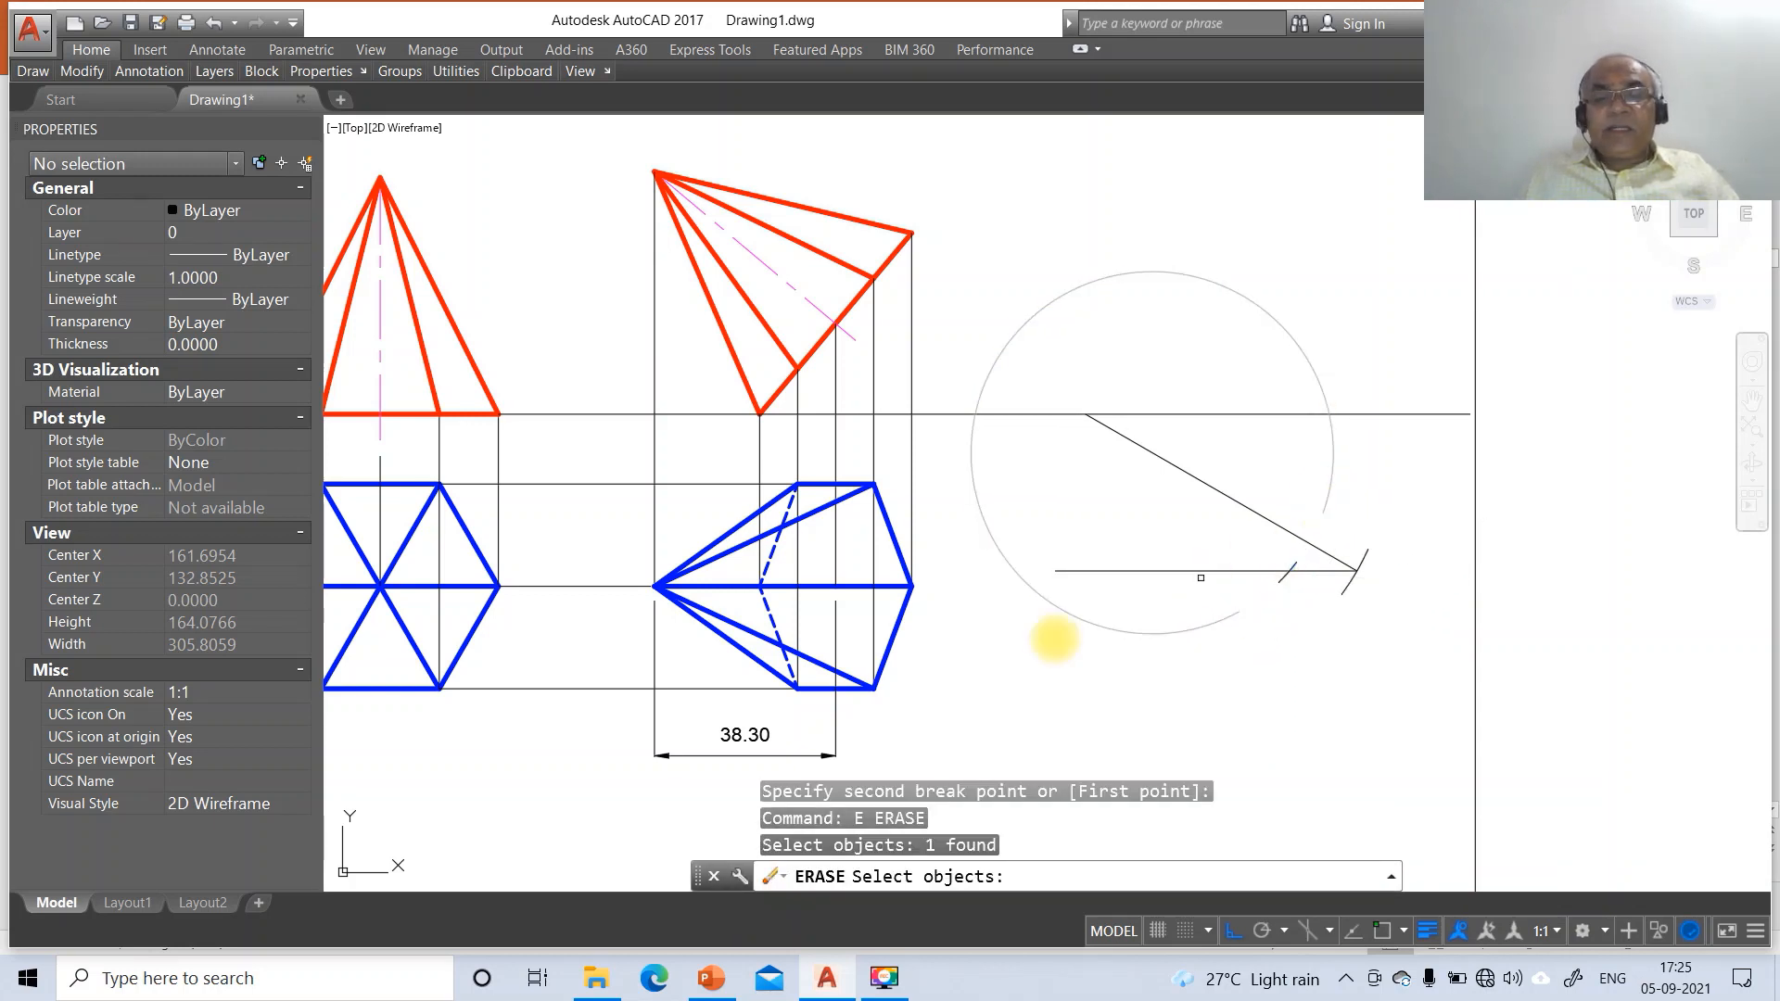
click(808, 730)
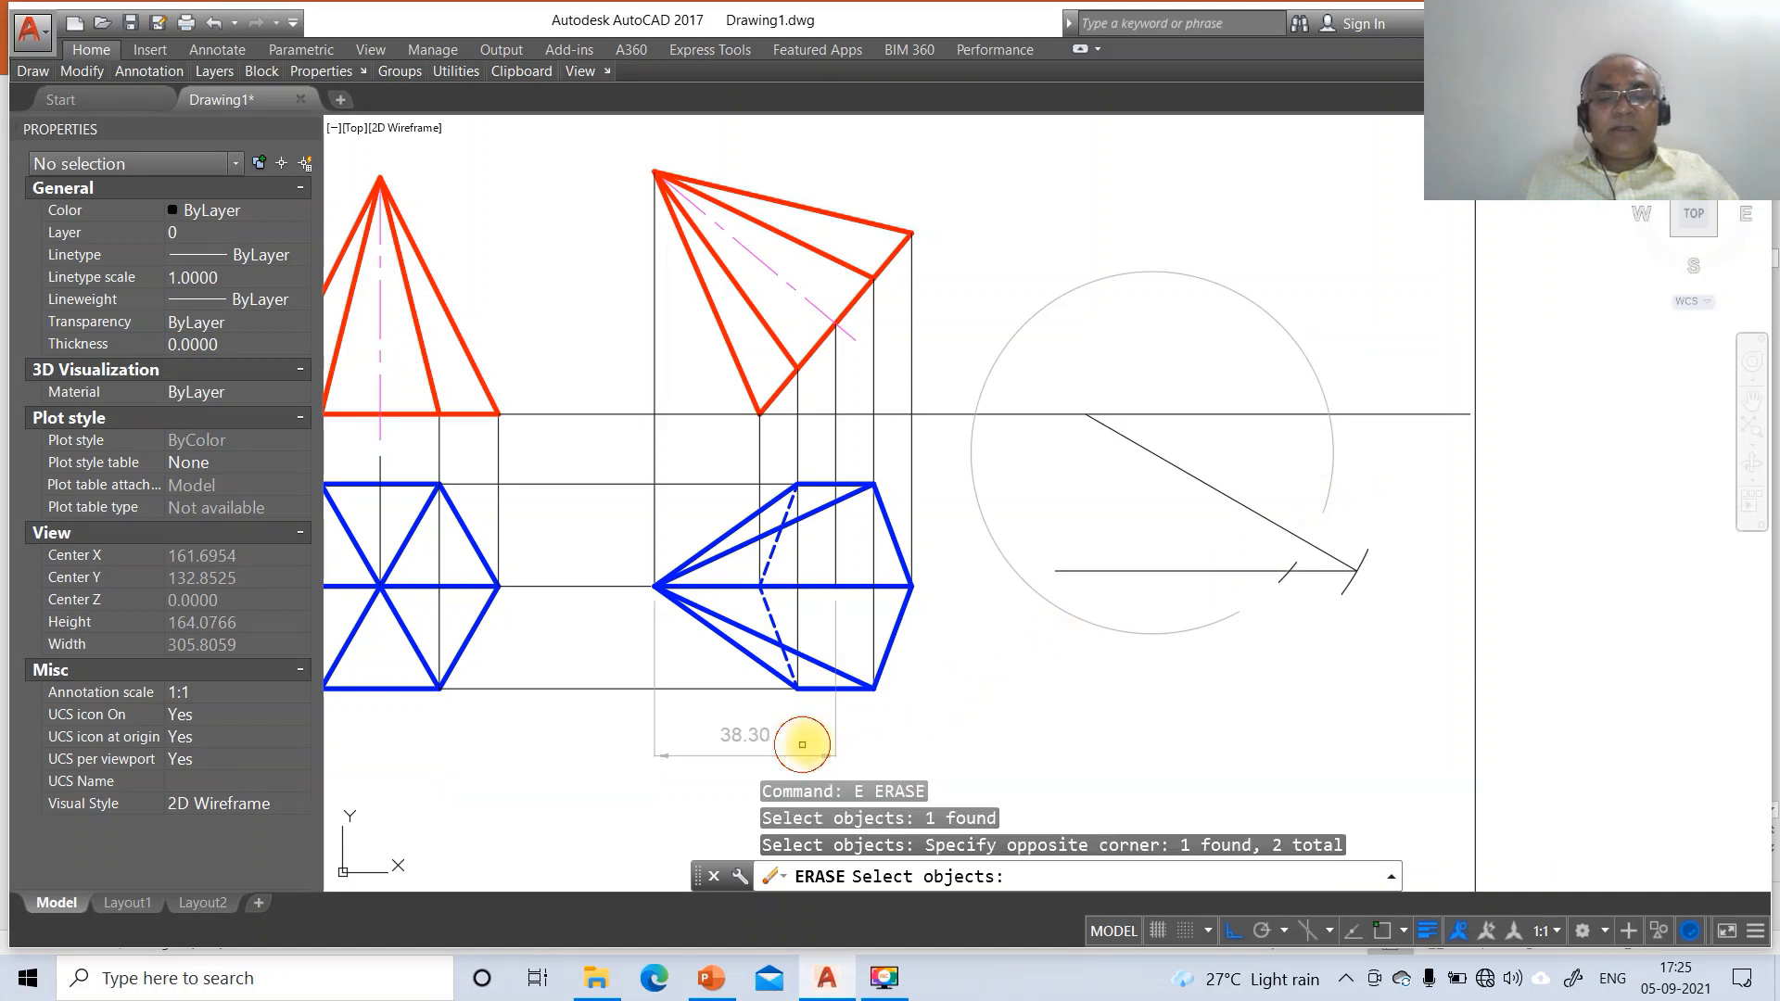
key(Return)
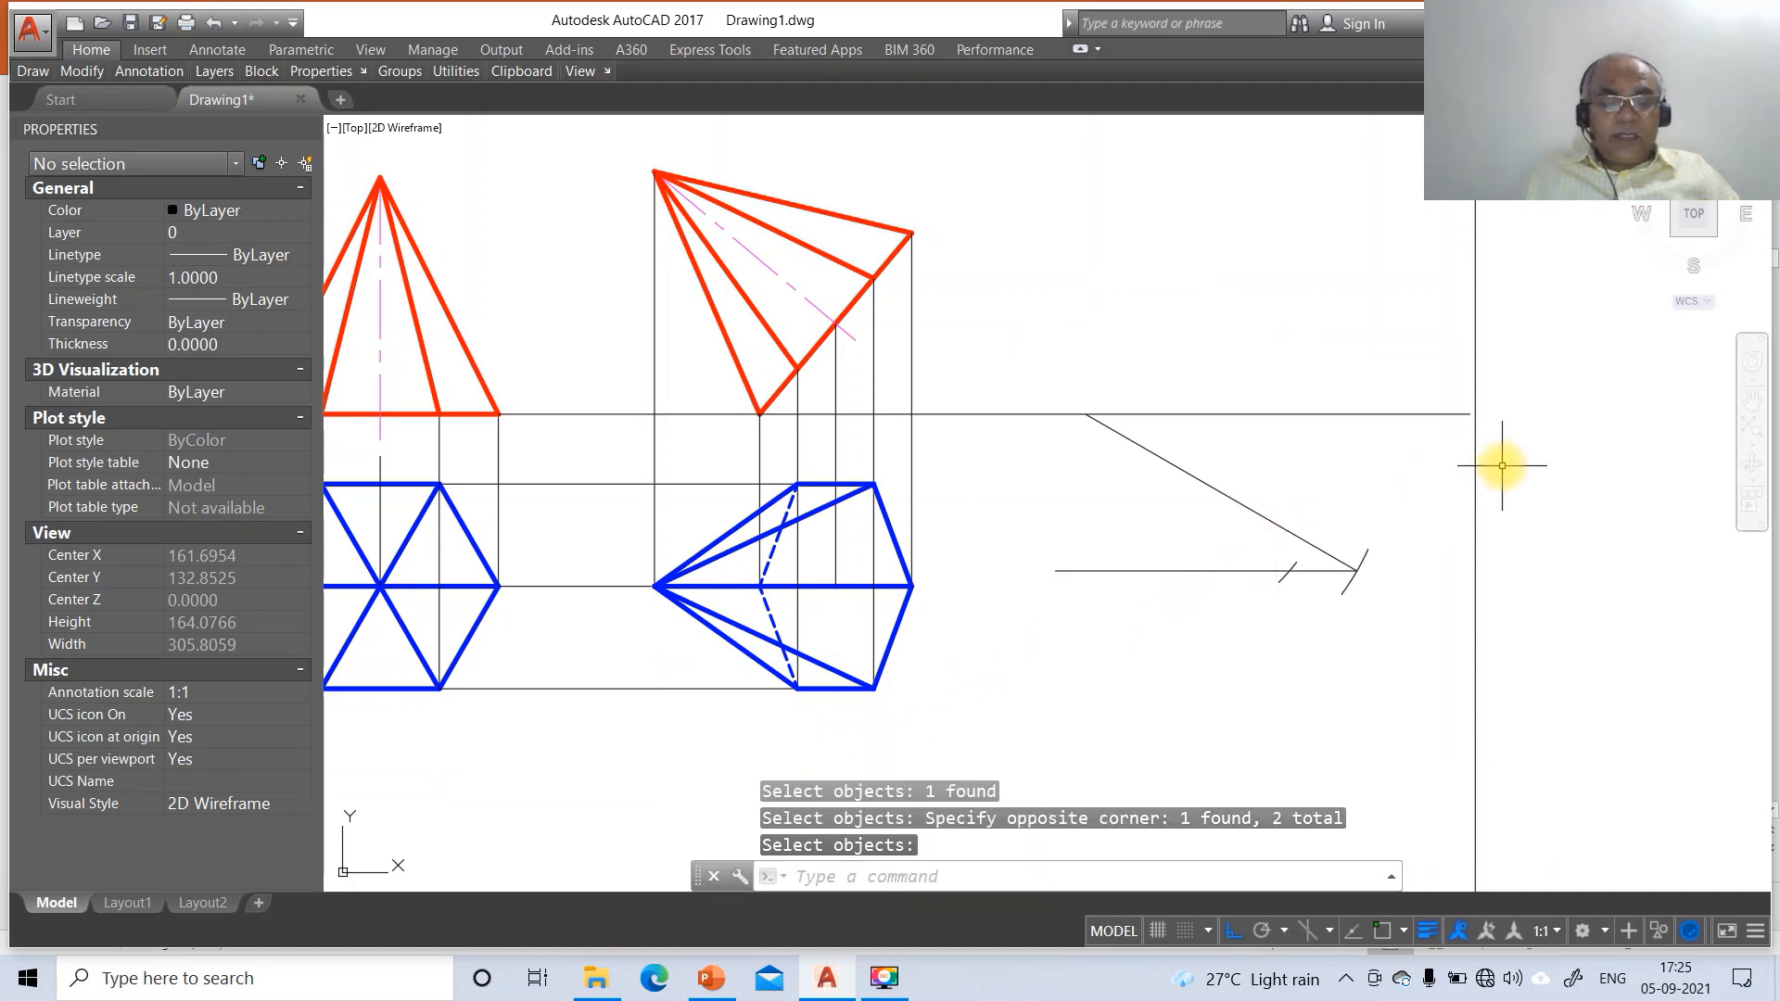
Copy the second blue top view from its apex intersection to the centre of the short arc marks on the inclined construction line
text(CO)
key(Return)
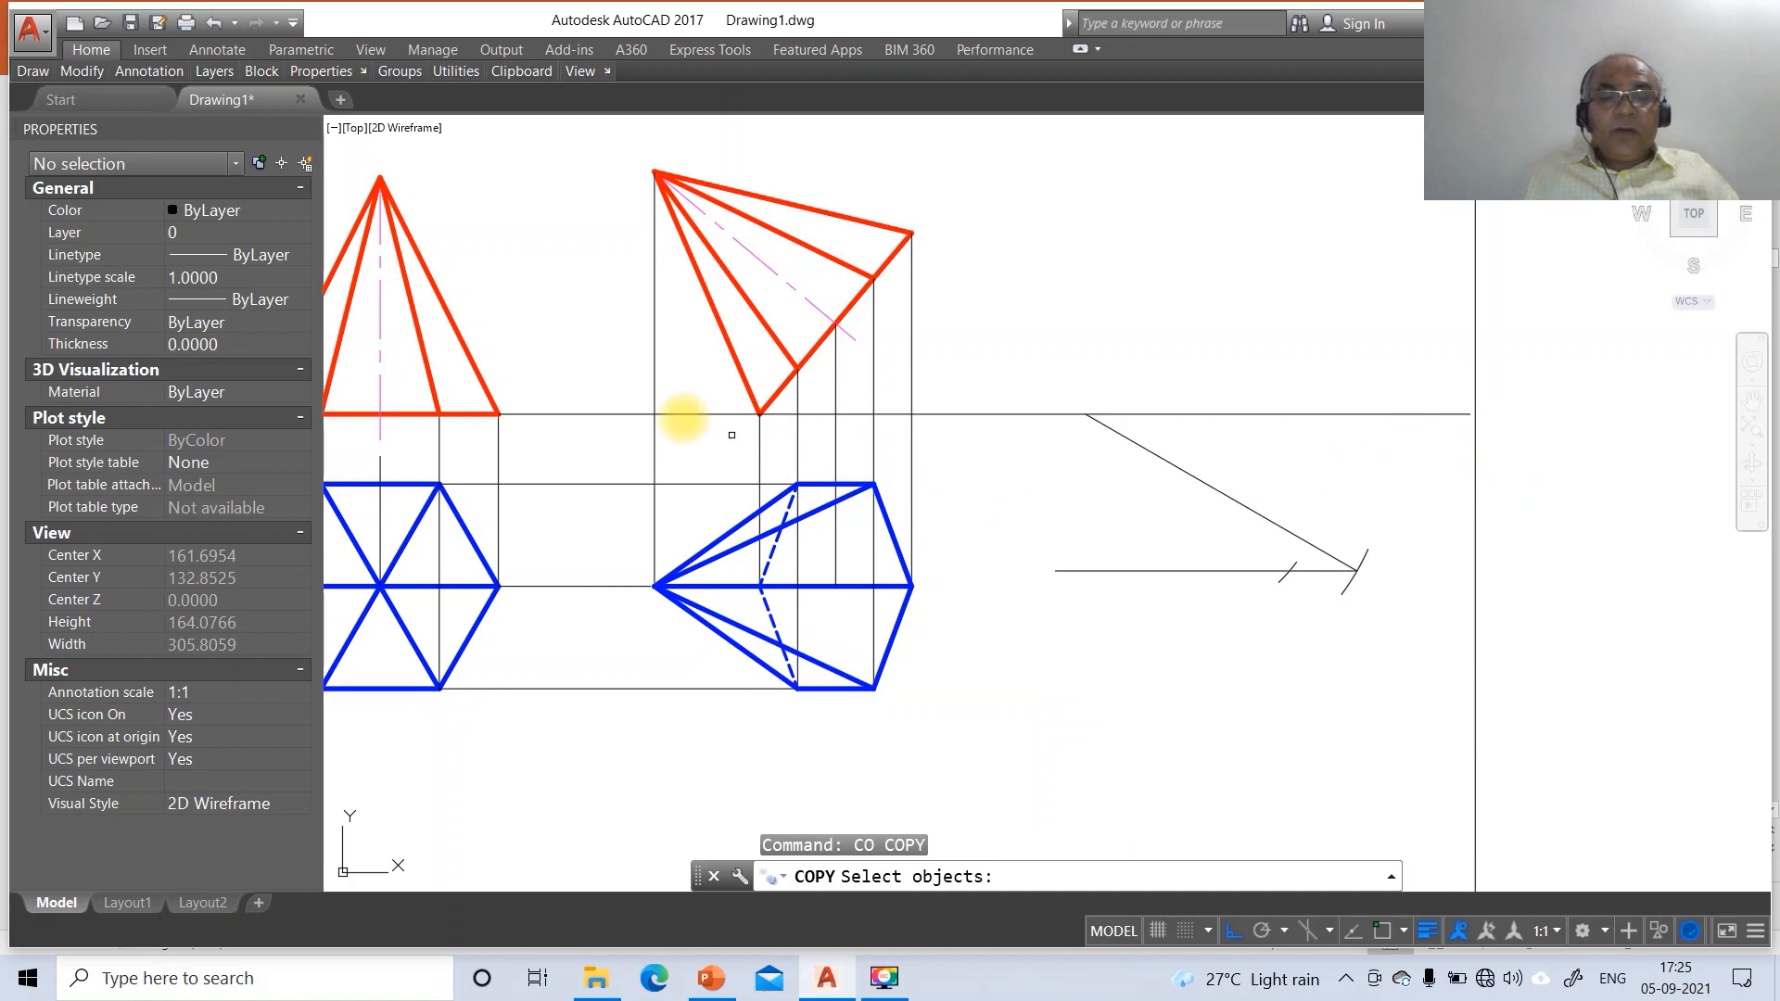
click(601, 427)
click(1025, 739)
key(Return)
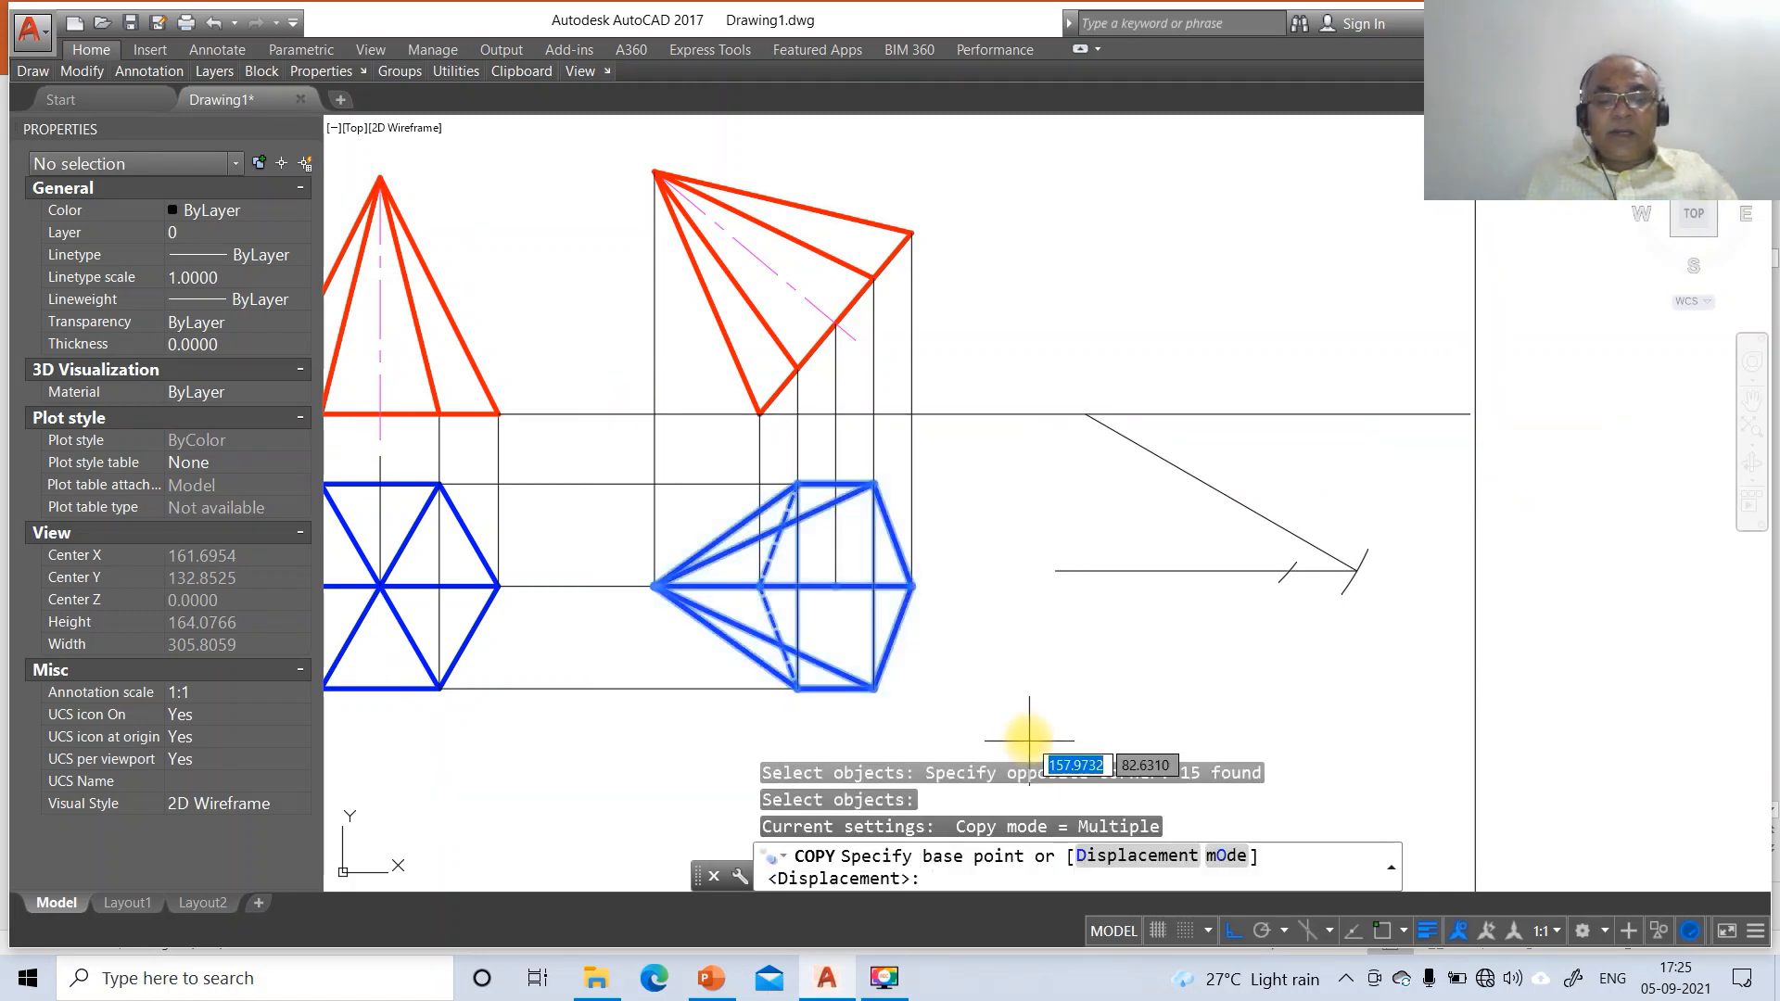
text(INT)
key(Return)
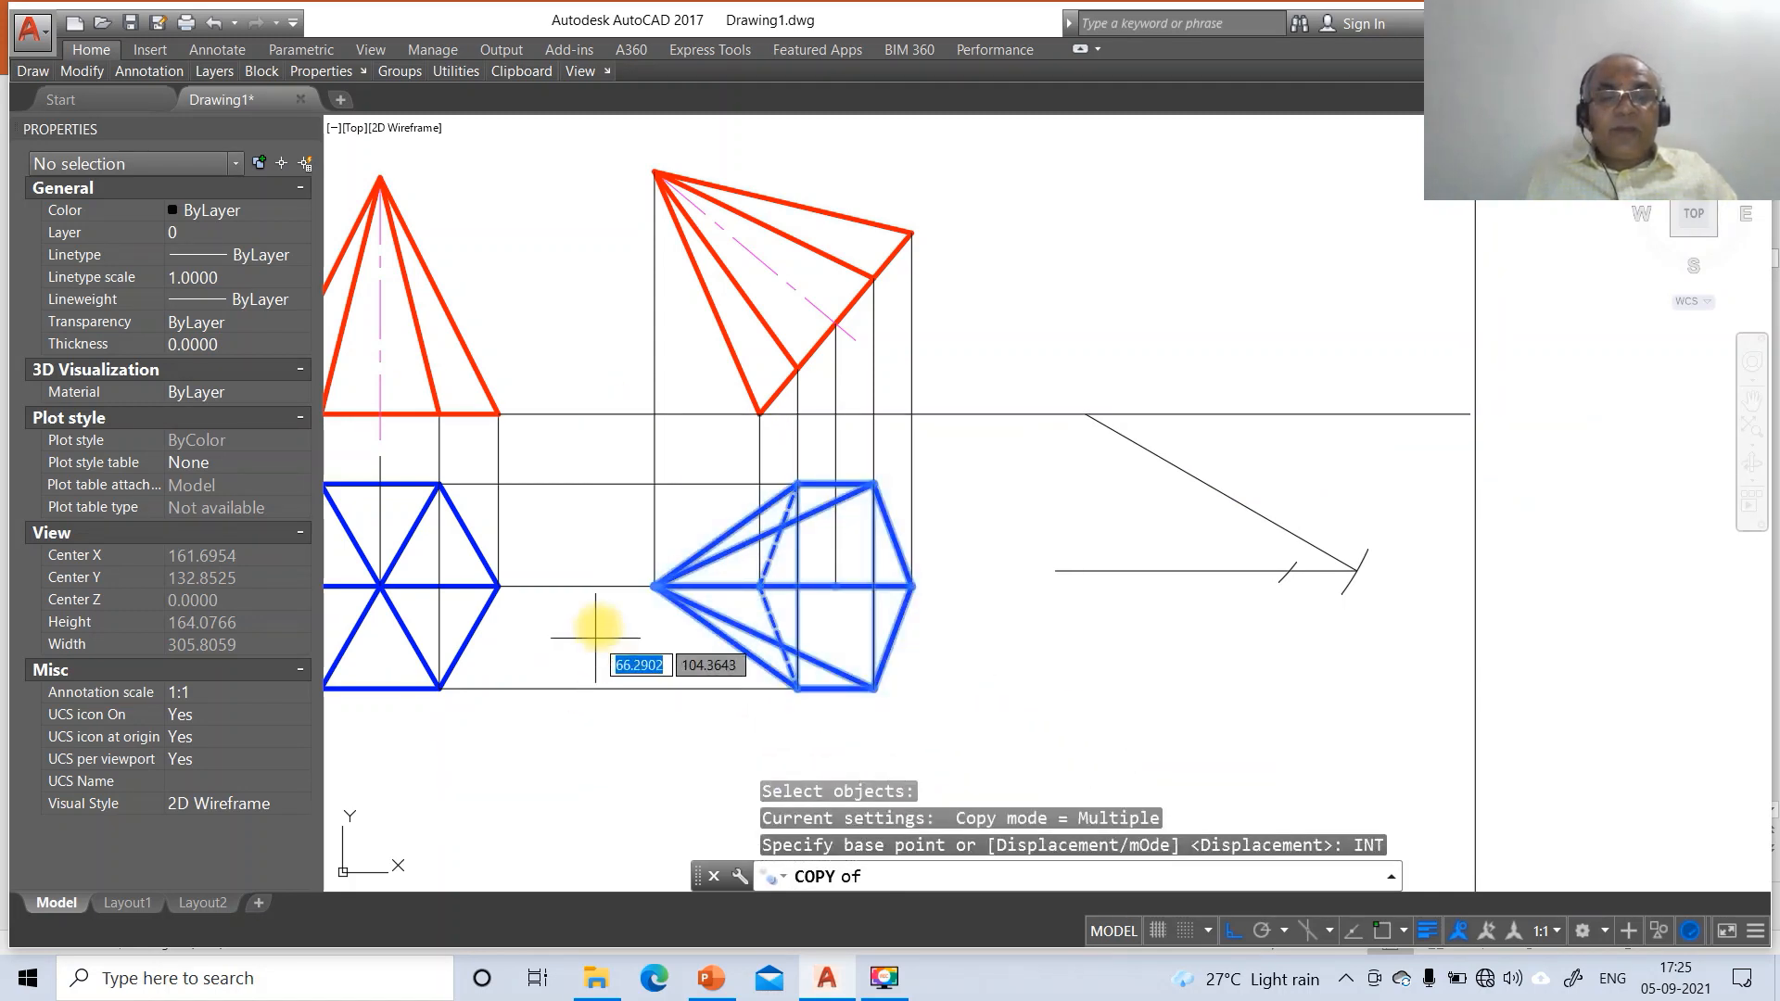
click(652, 586)
text(CE)
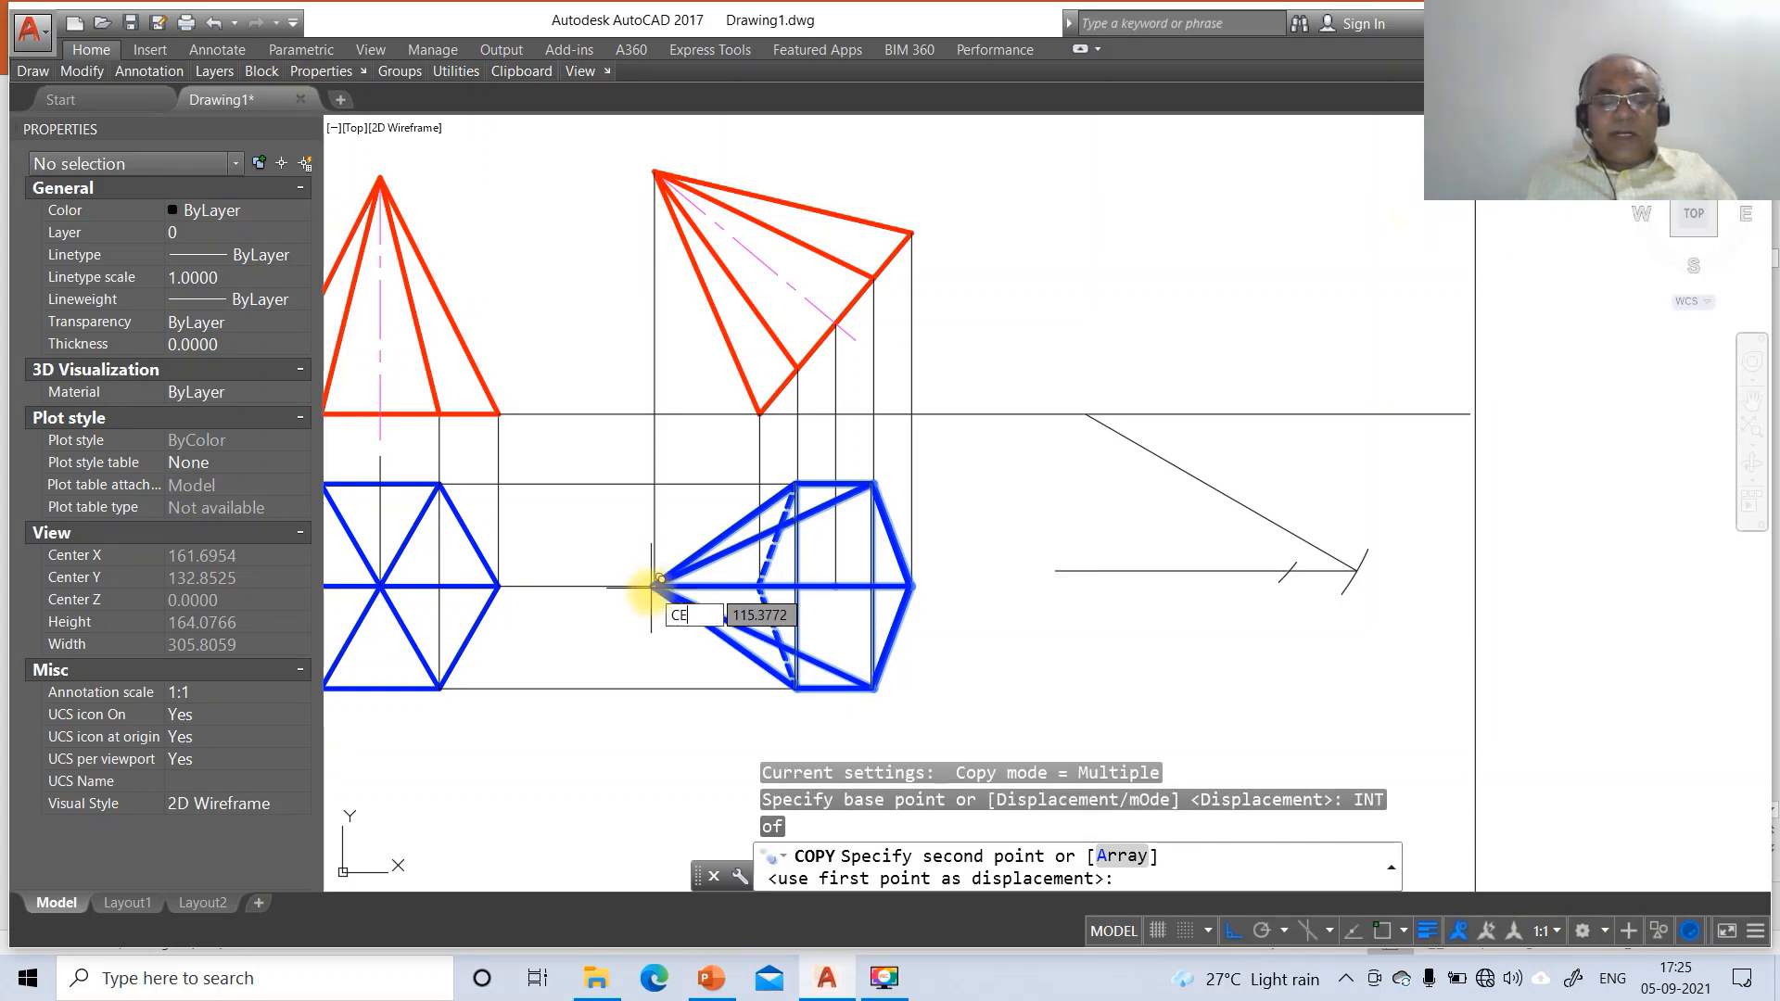
text(N)
key(Return)
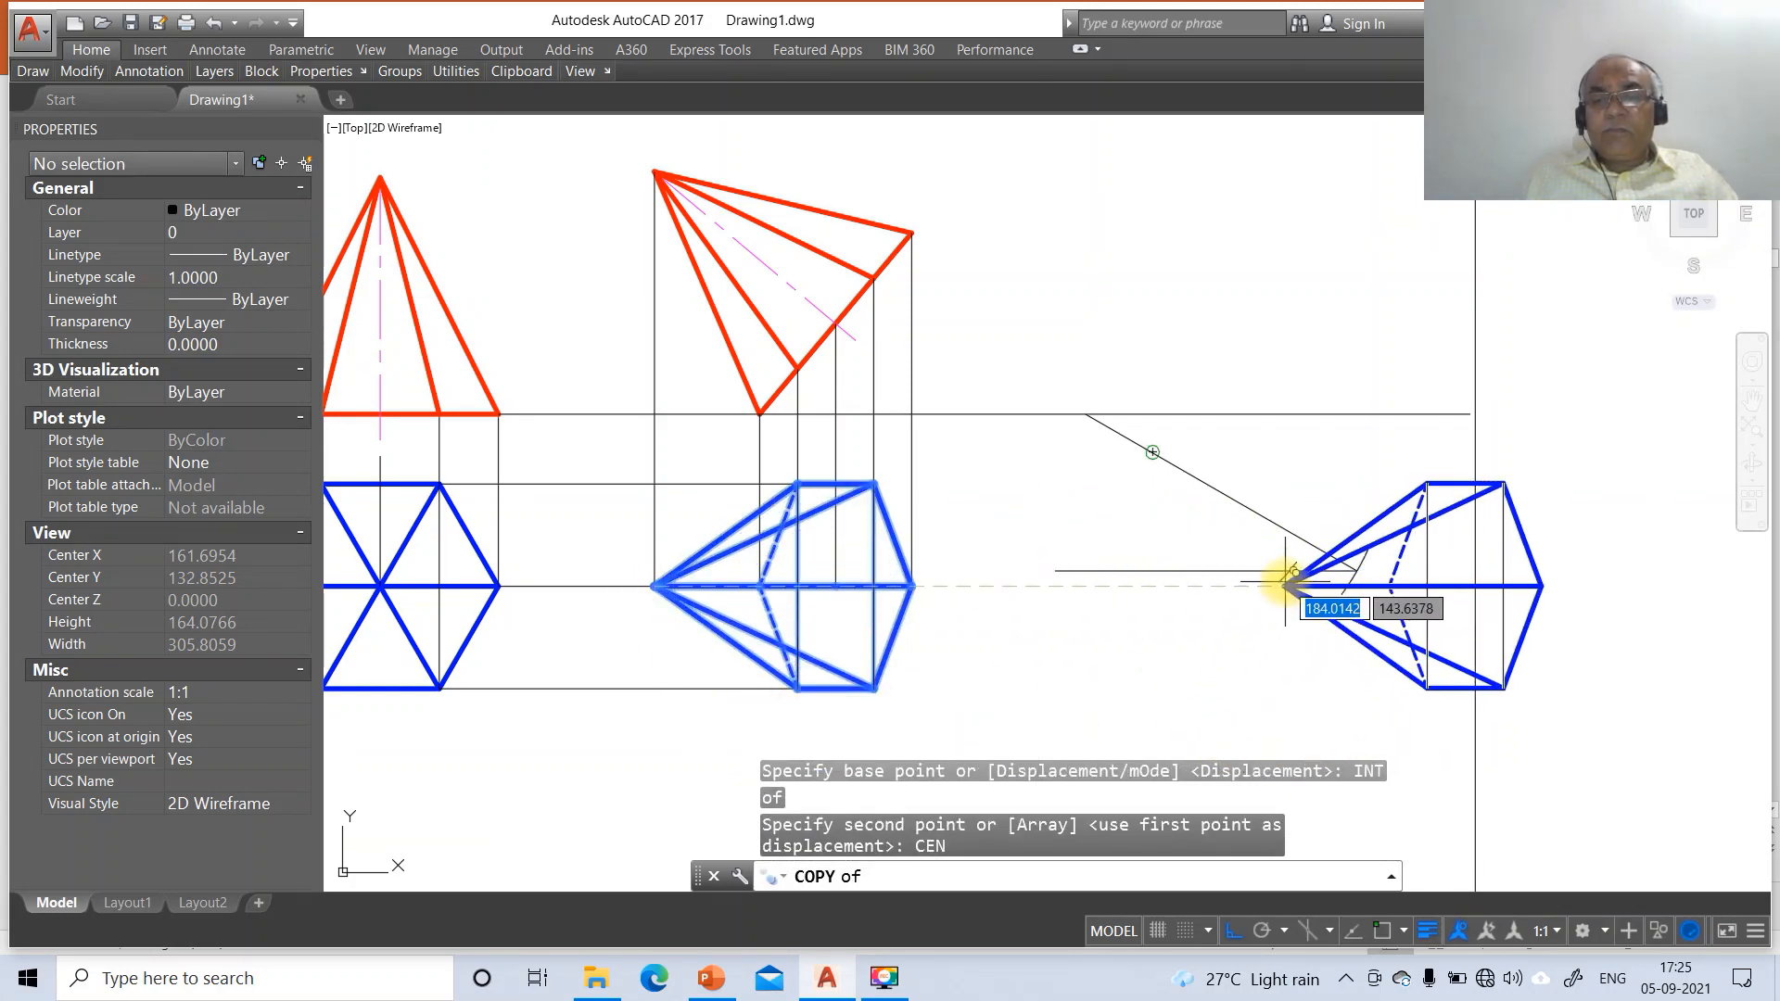
click(1289, 582)
key(Escape)
key(Escape)
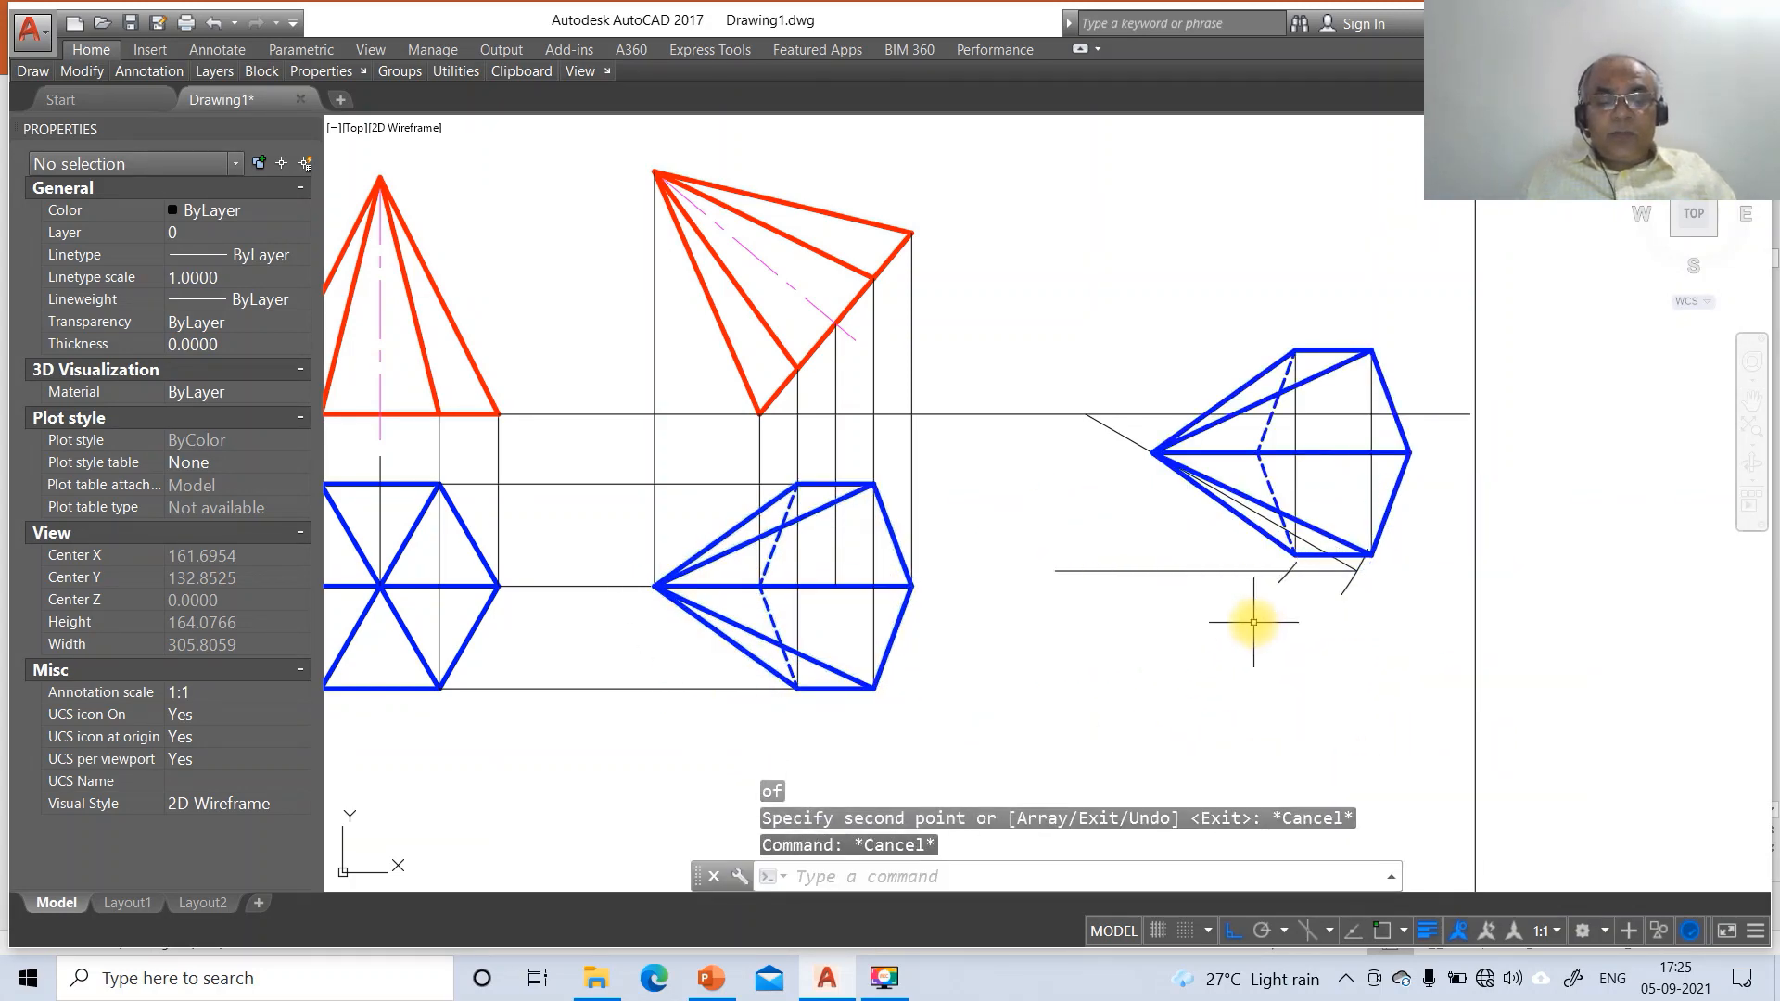
Rotate the copied top view about its apex by reference, aligning its axis end with the intersection of the arc mark and horizontal locus line
text(RO)
key(Return)
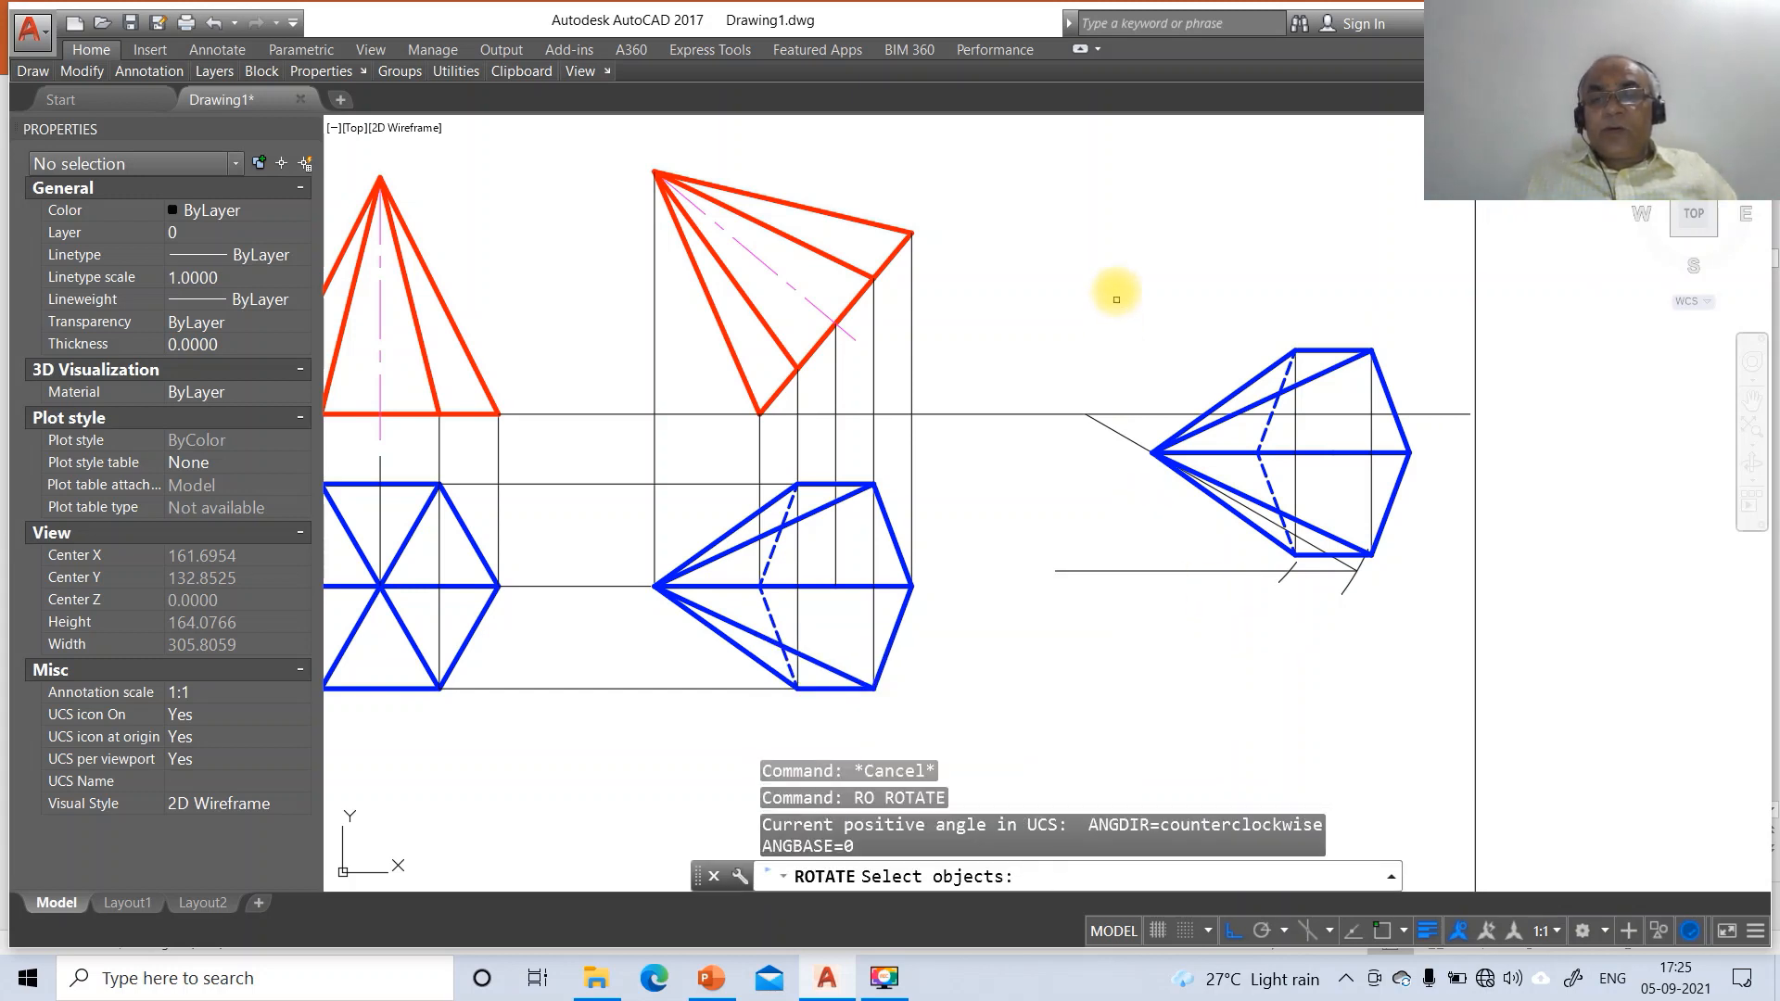
click(1113, 275)
click(1441, 571)
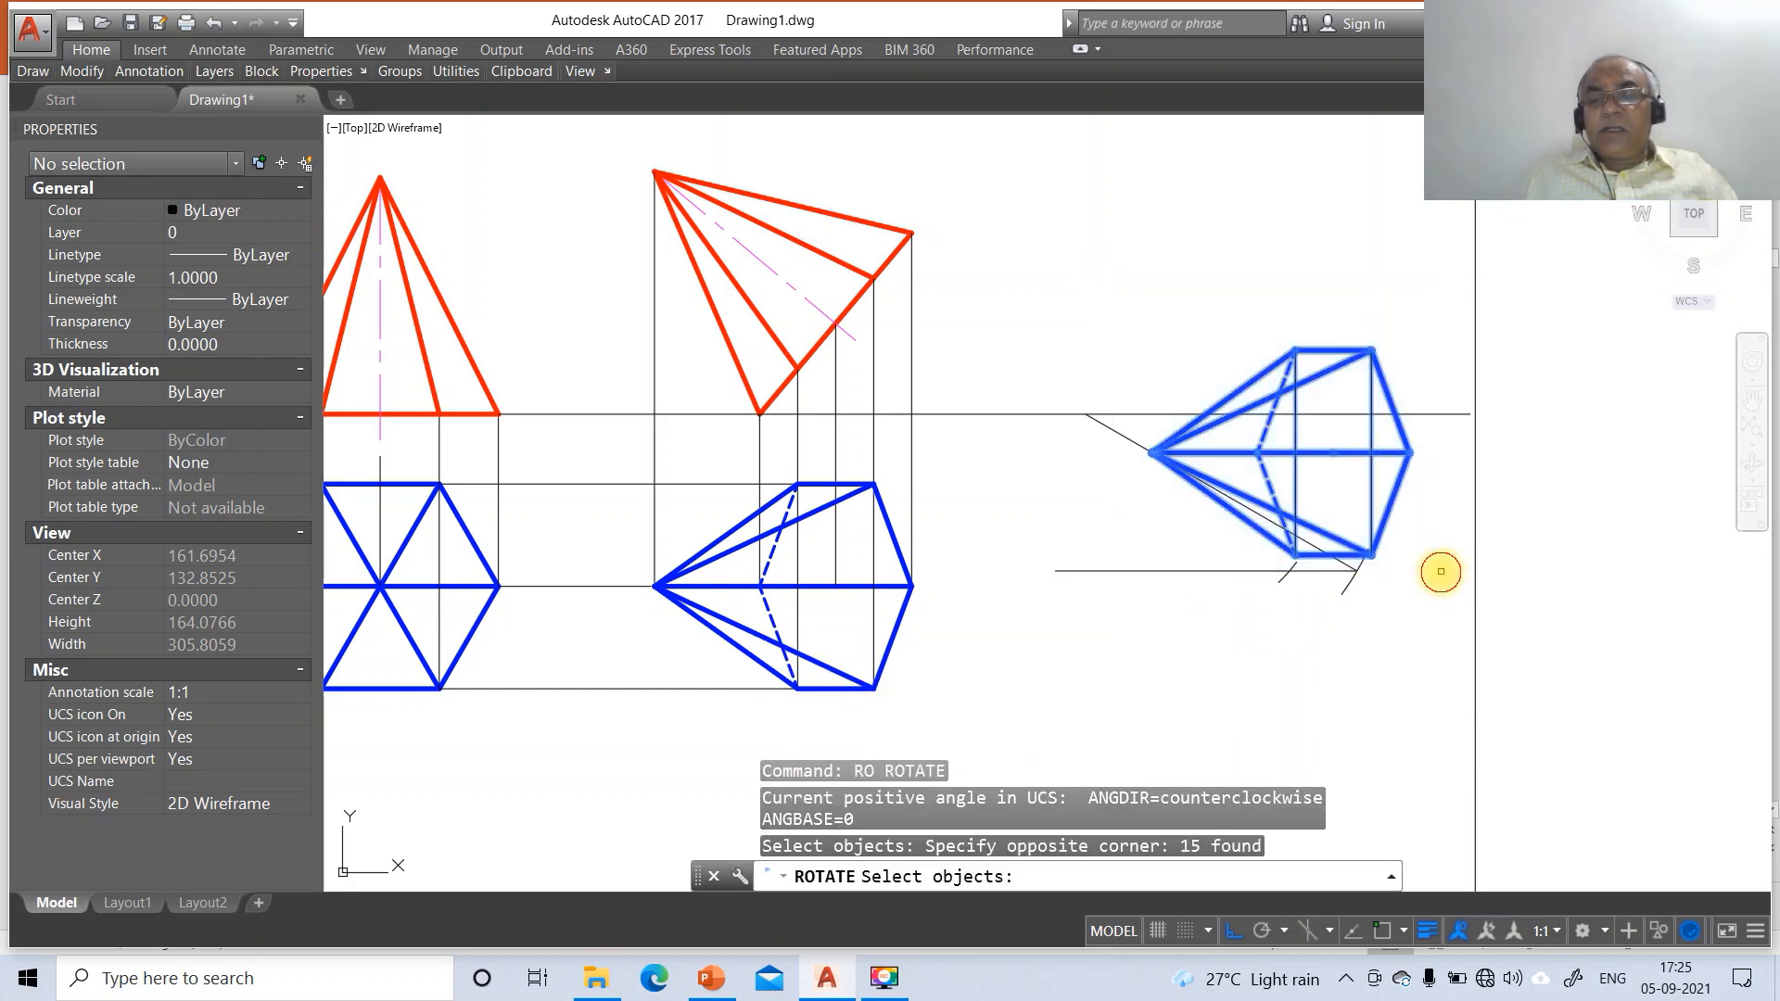
key(Return)
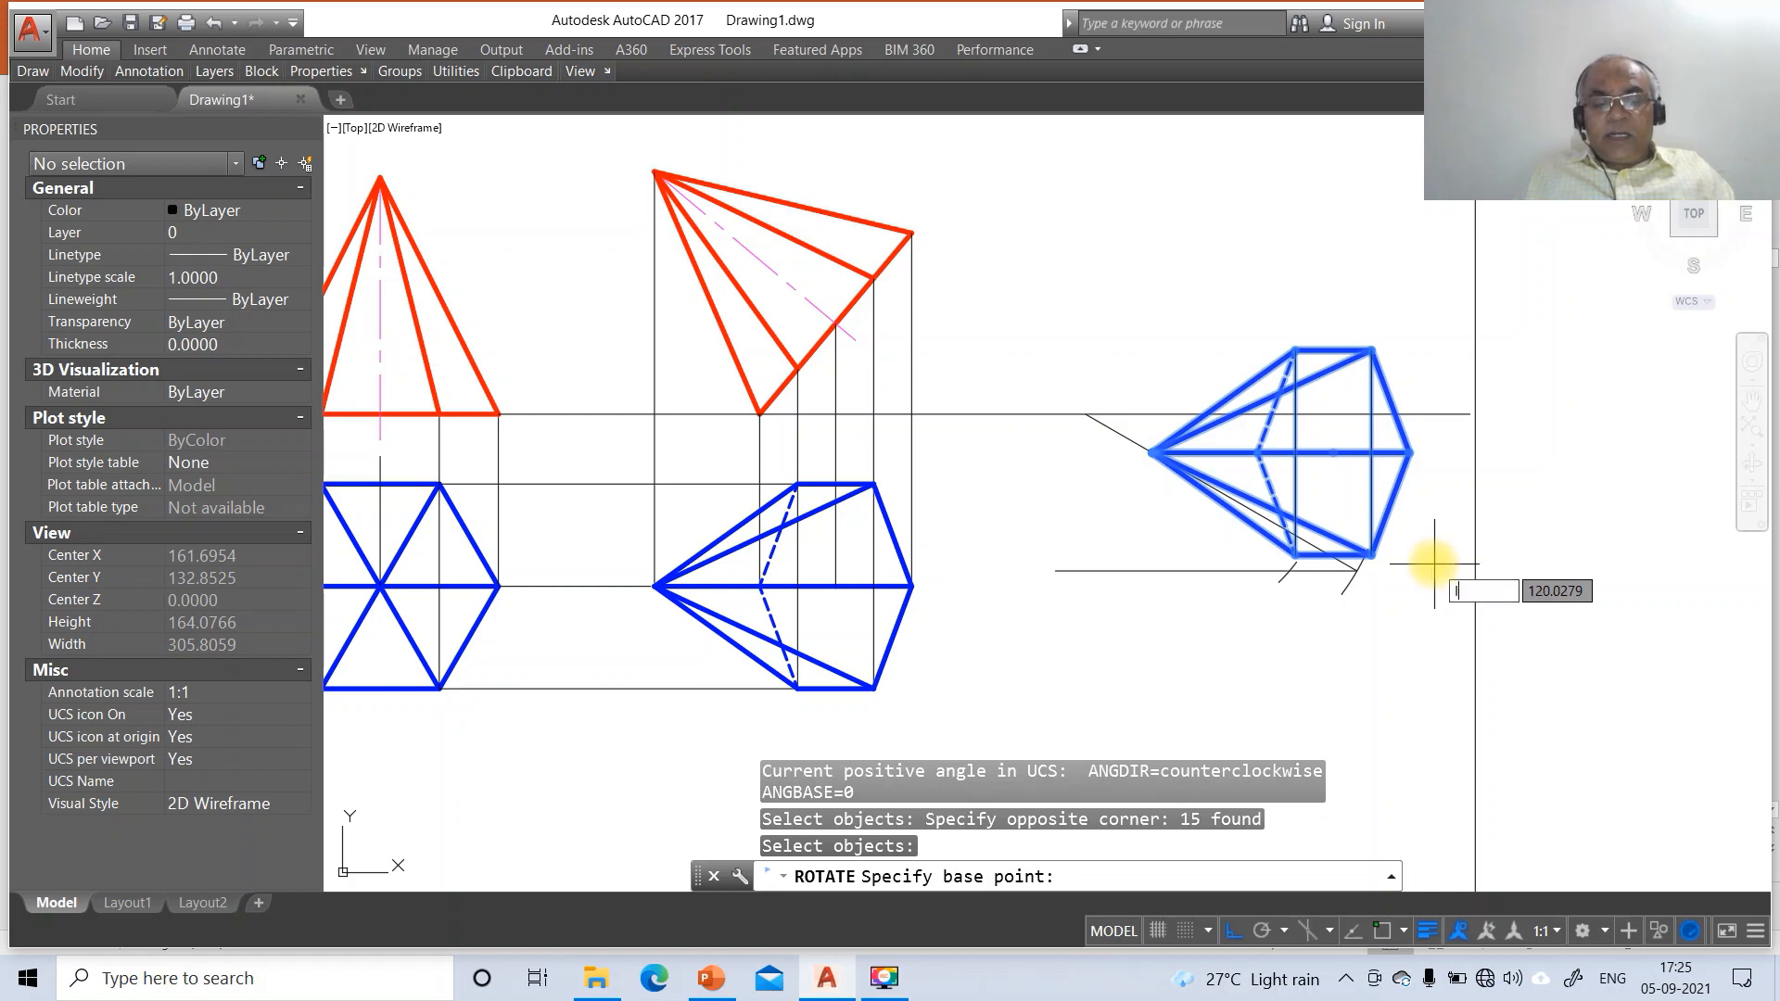
key(Return)
click(1149, 452)
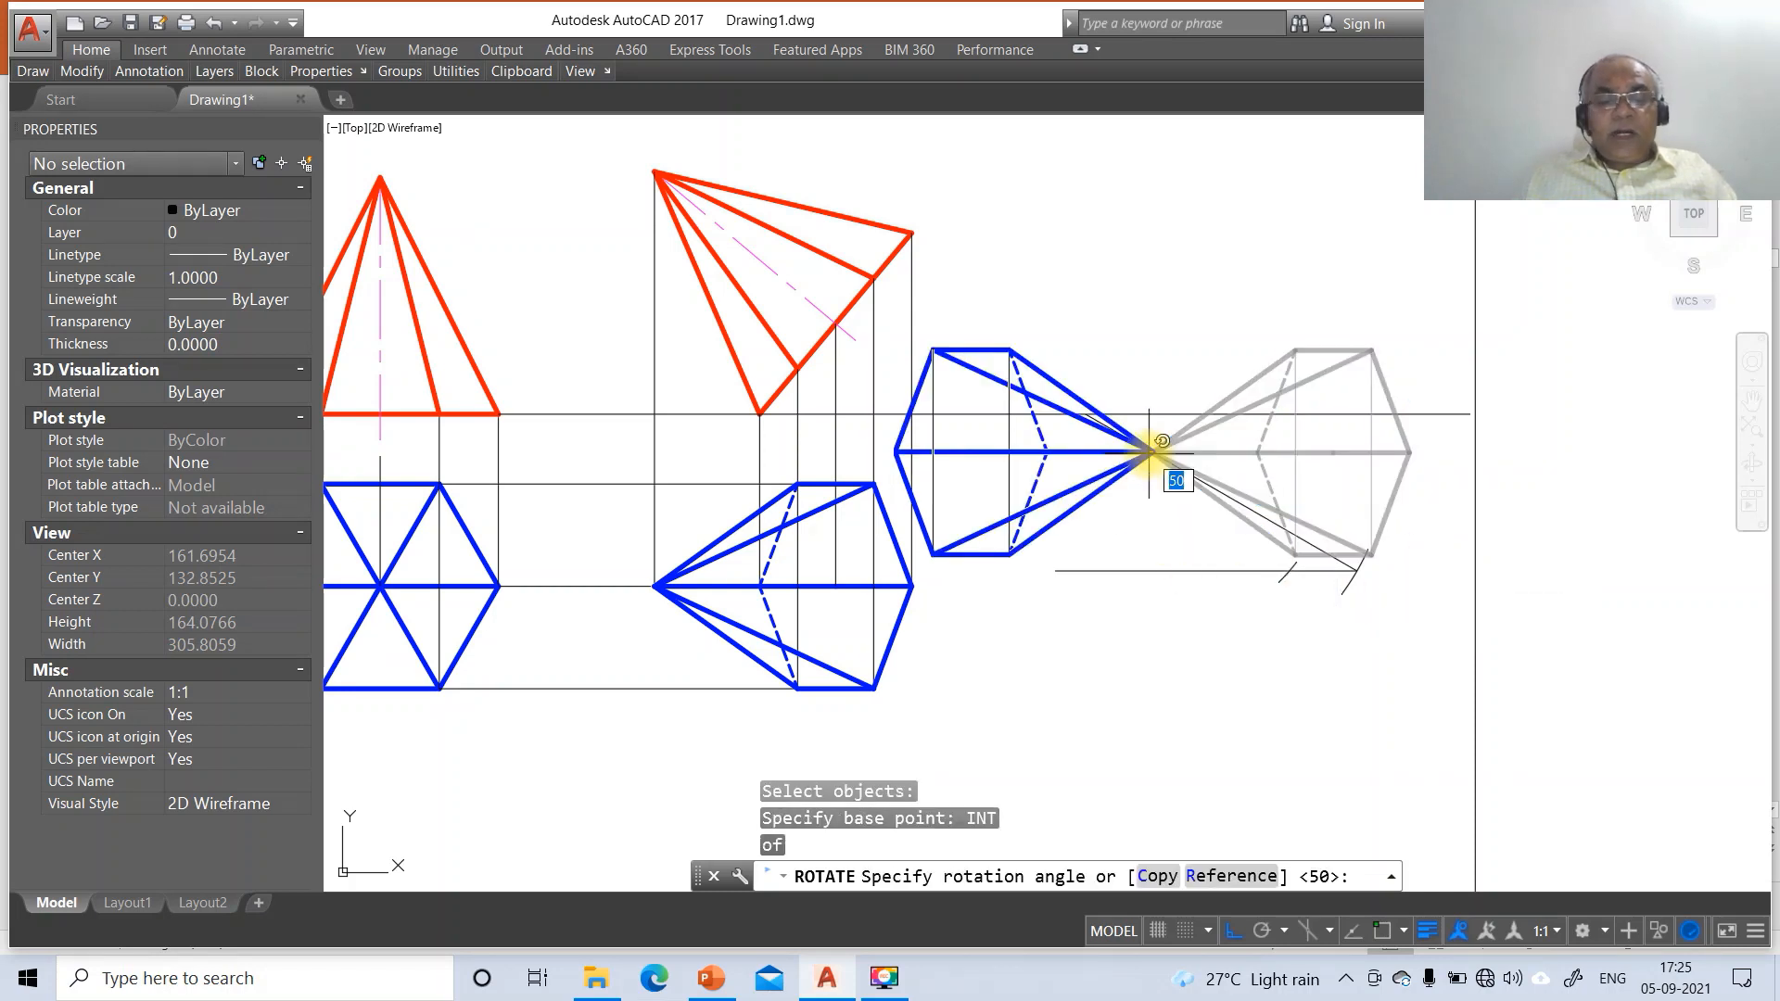
text(R)
key(Return)
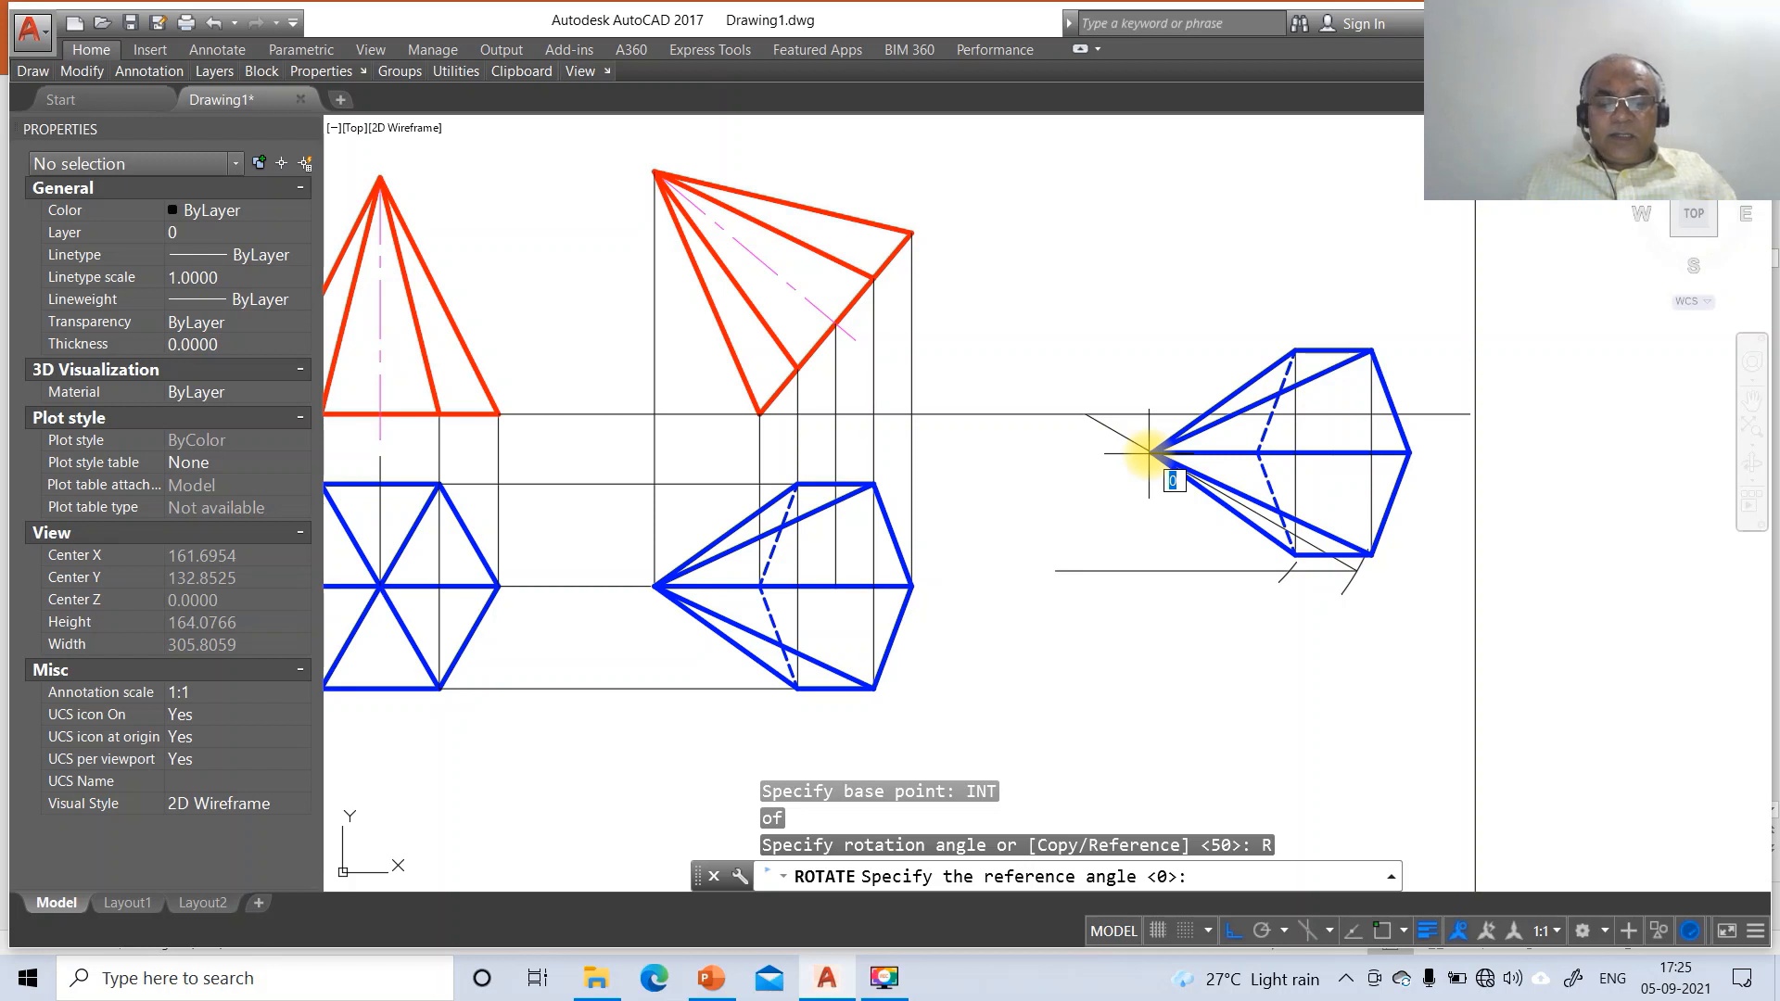
key(Return)
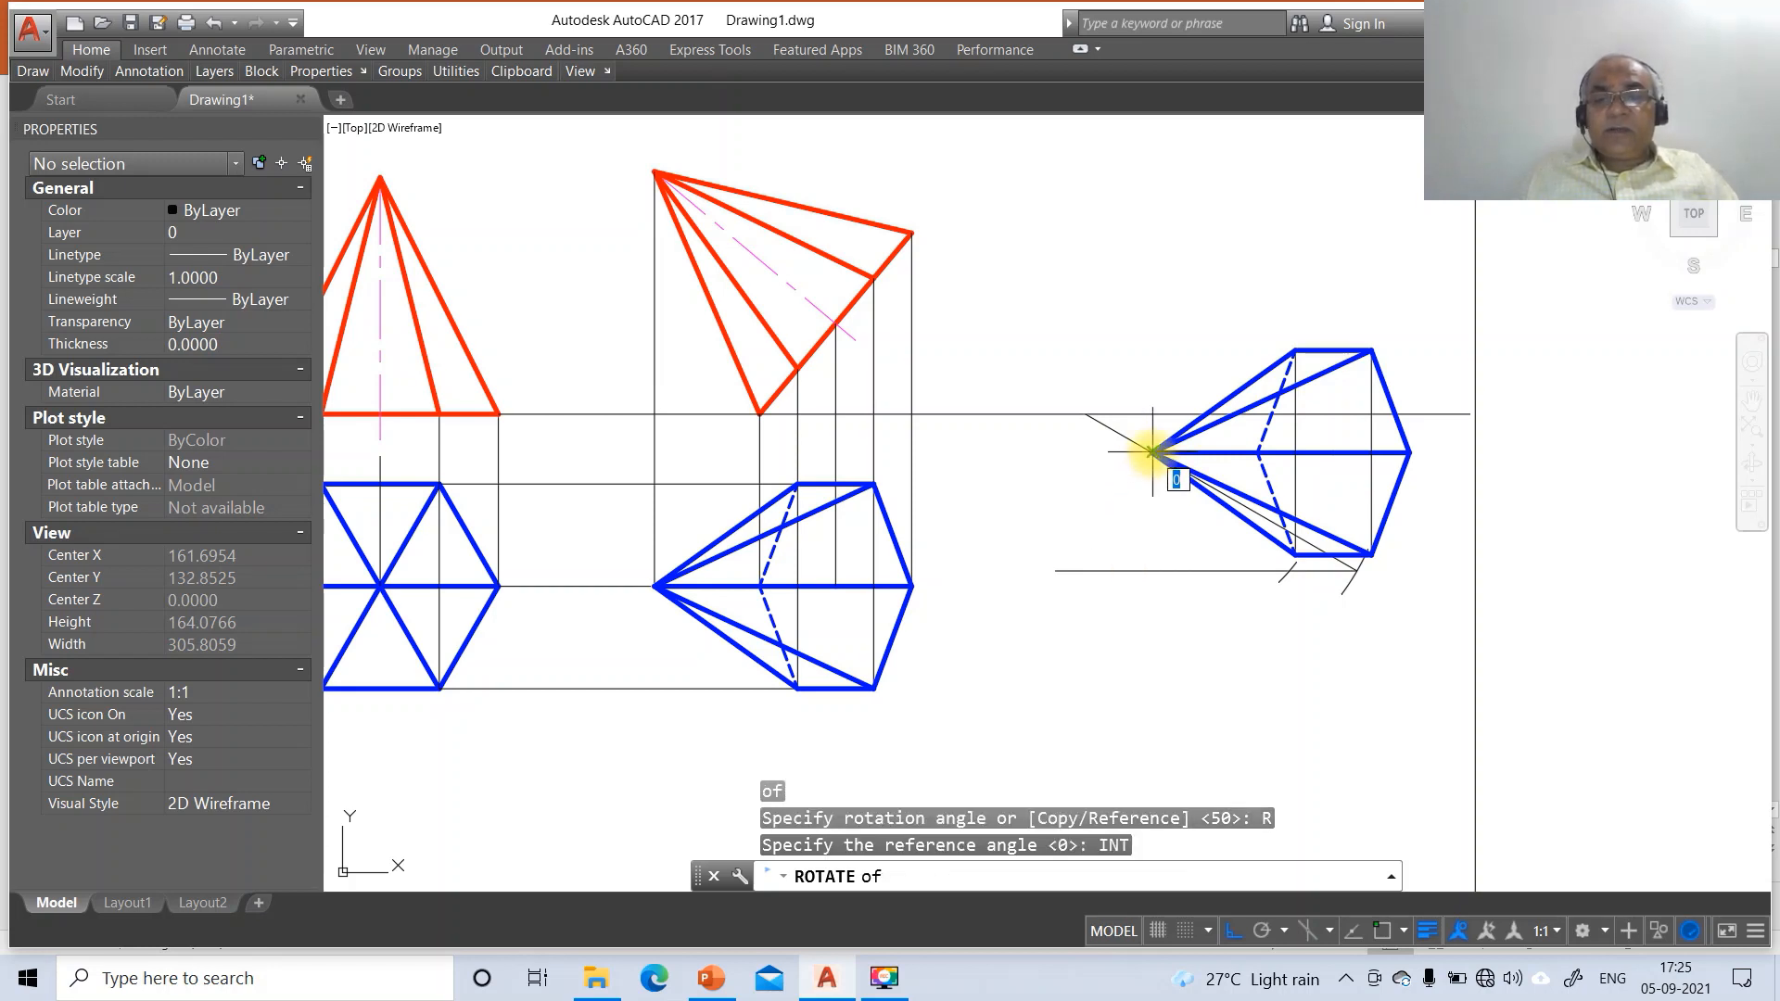
text(END)
key(Return)
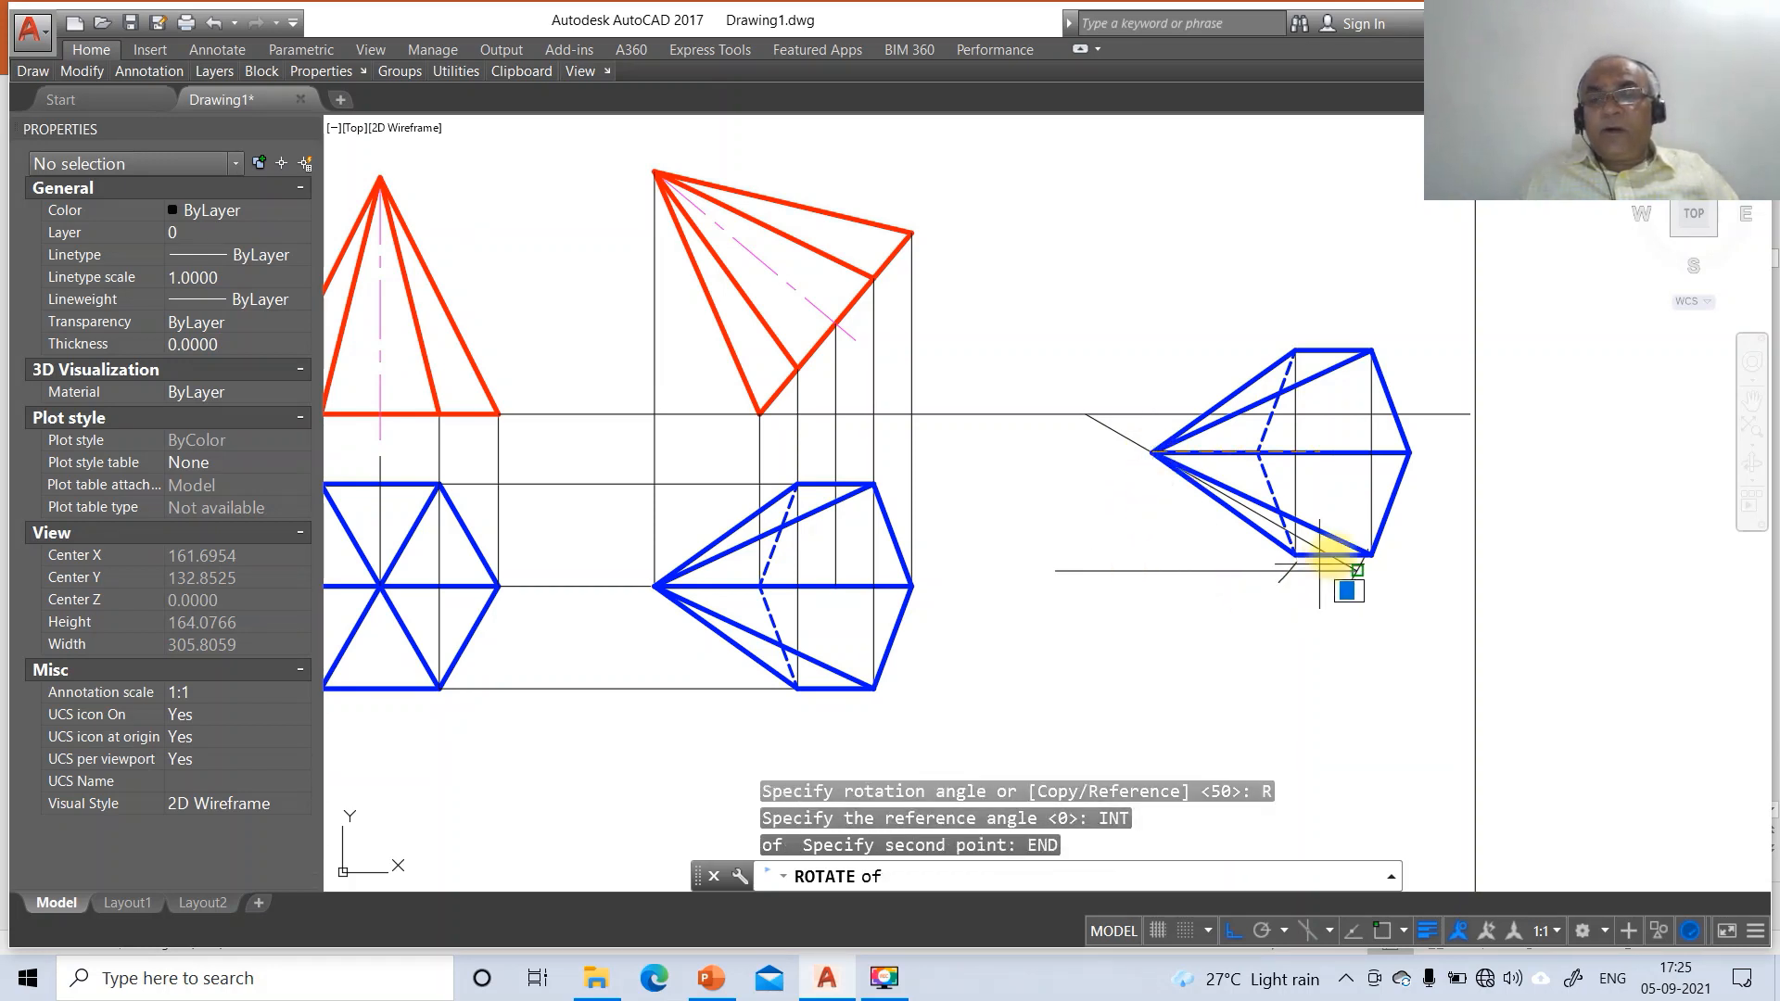
click(1335, 453)
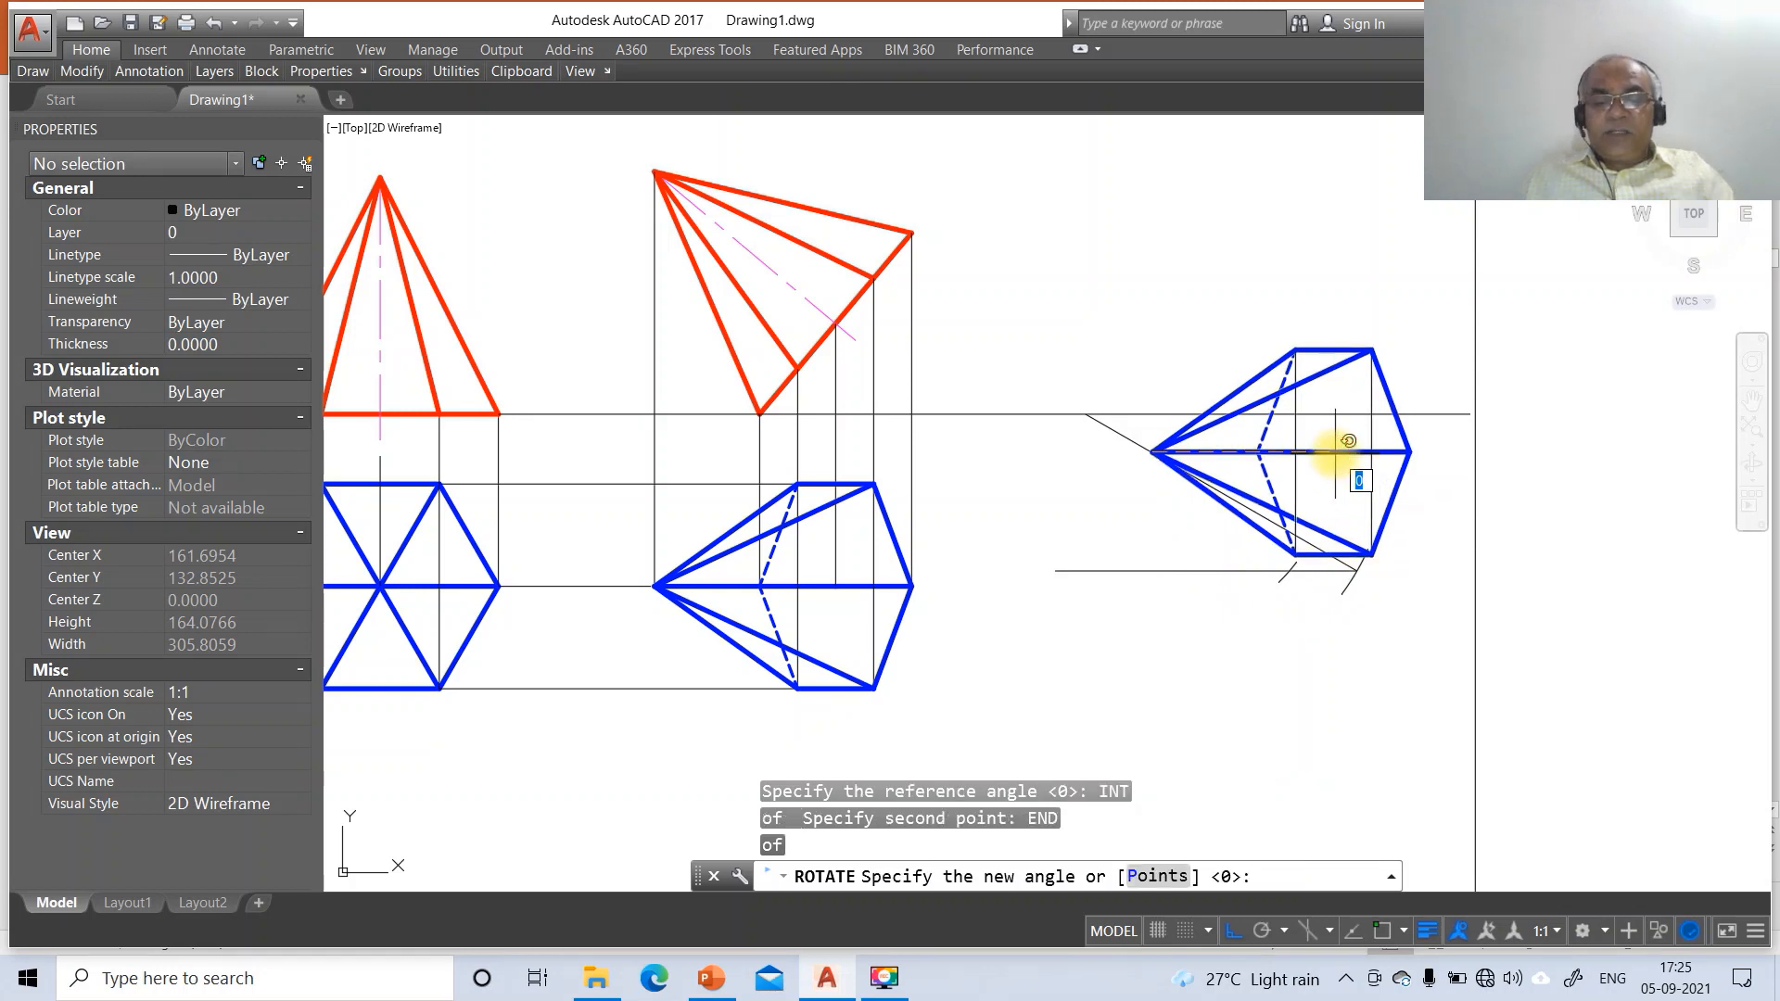
text(INT)
key(Return)
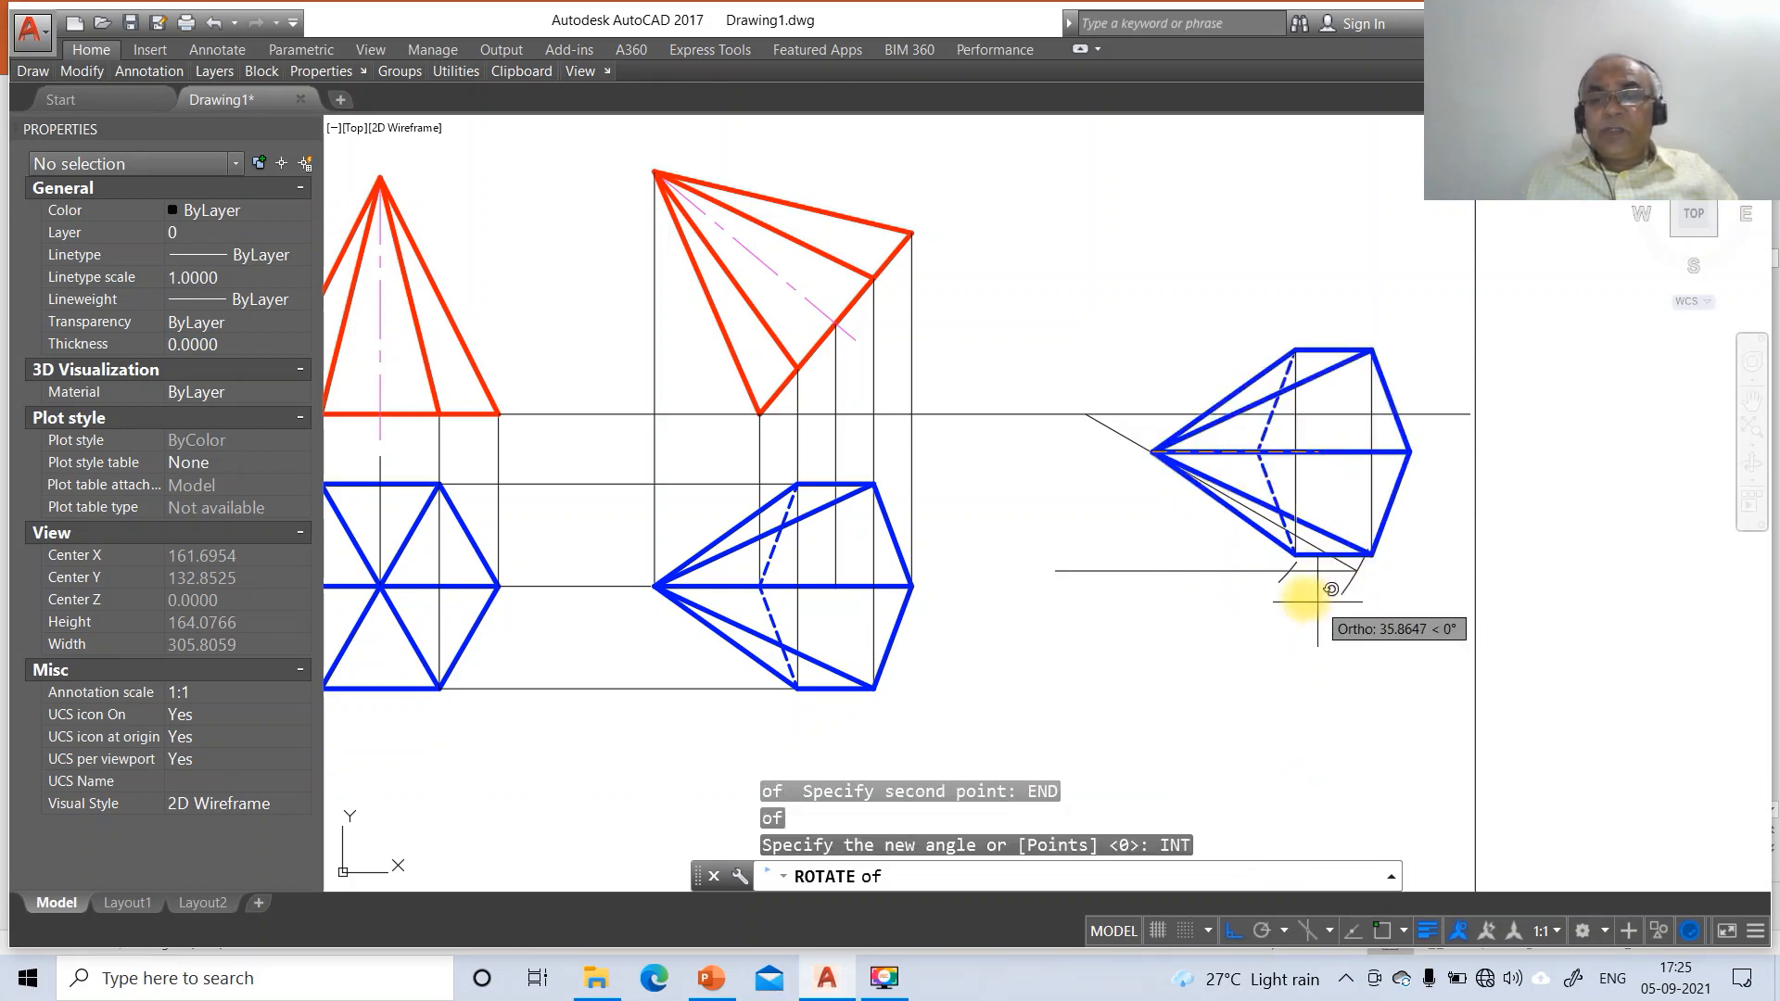
click(1286, 574)
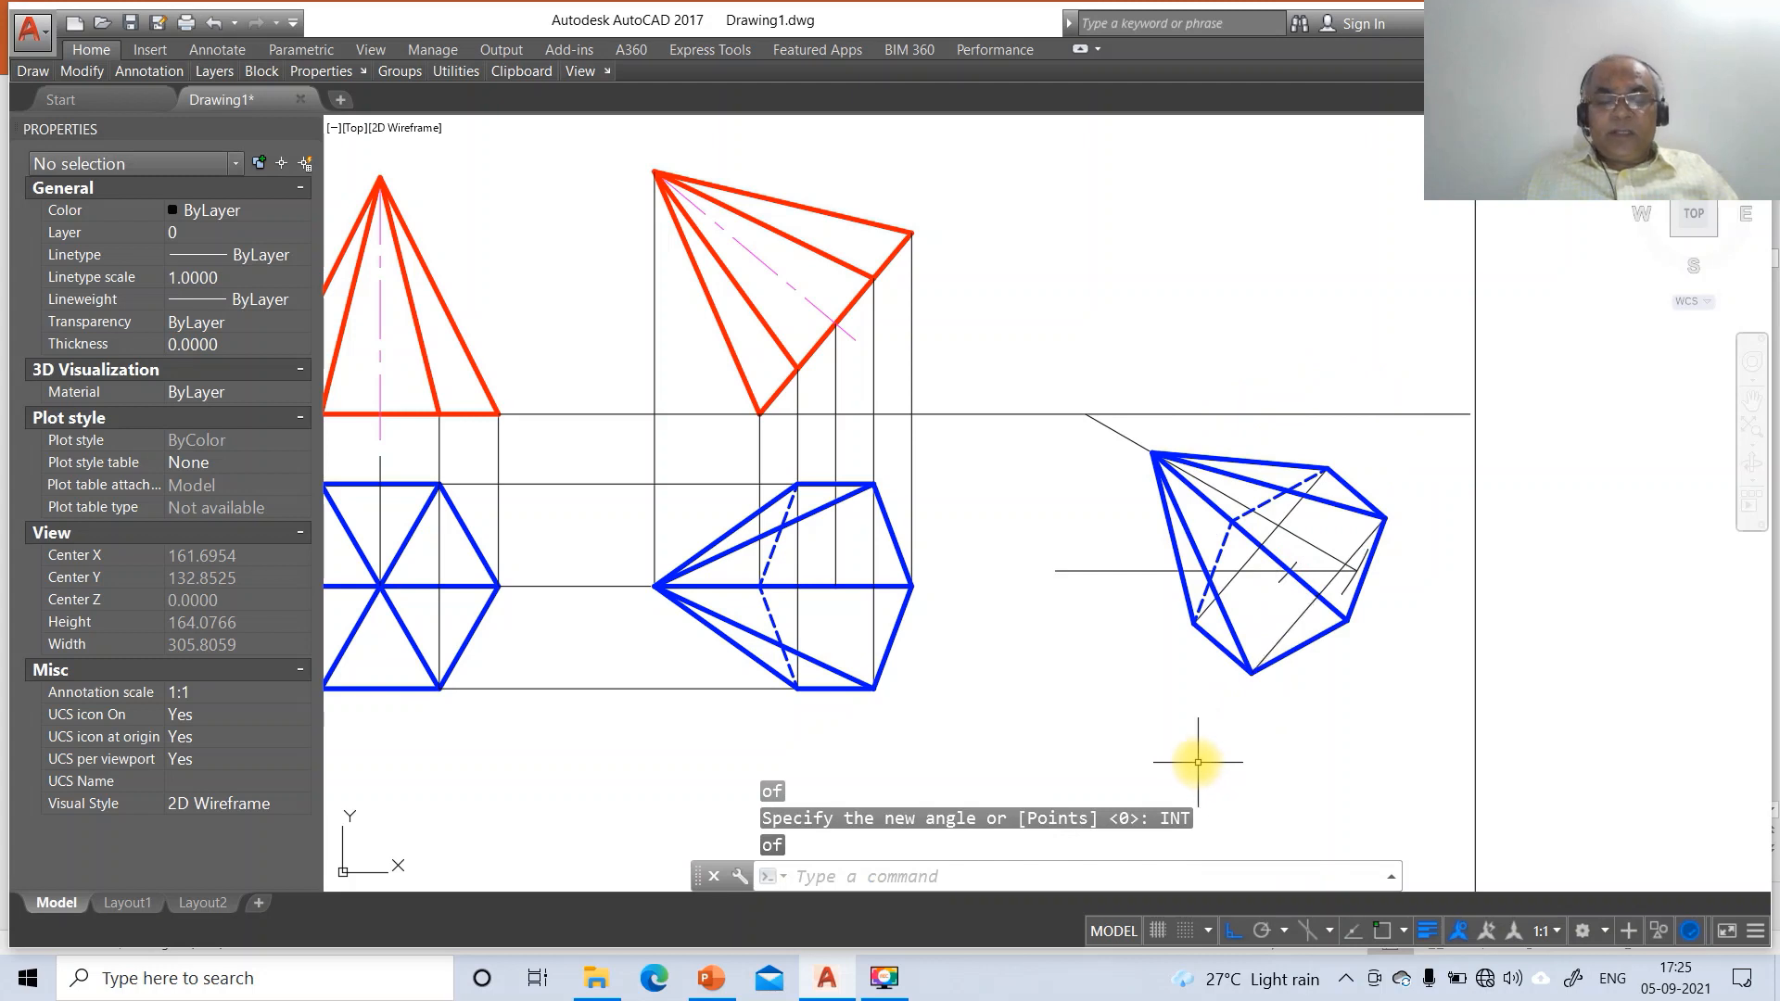
Break the horizontal locus line inside the rotated view, removing the portion extending left of the arc mark
text(BR)
key(Return)
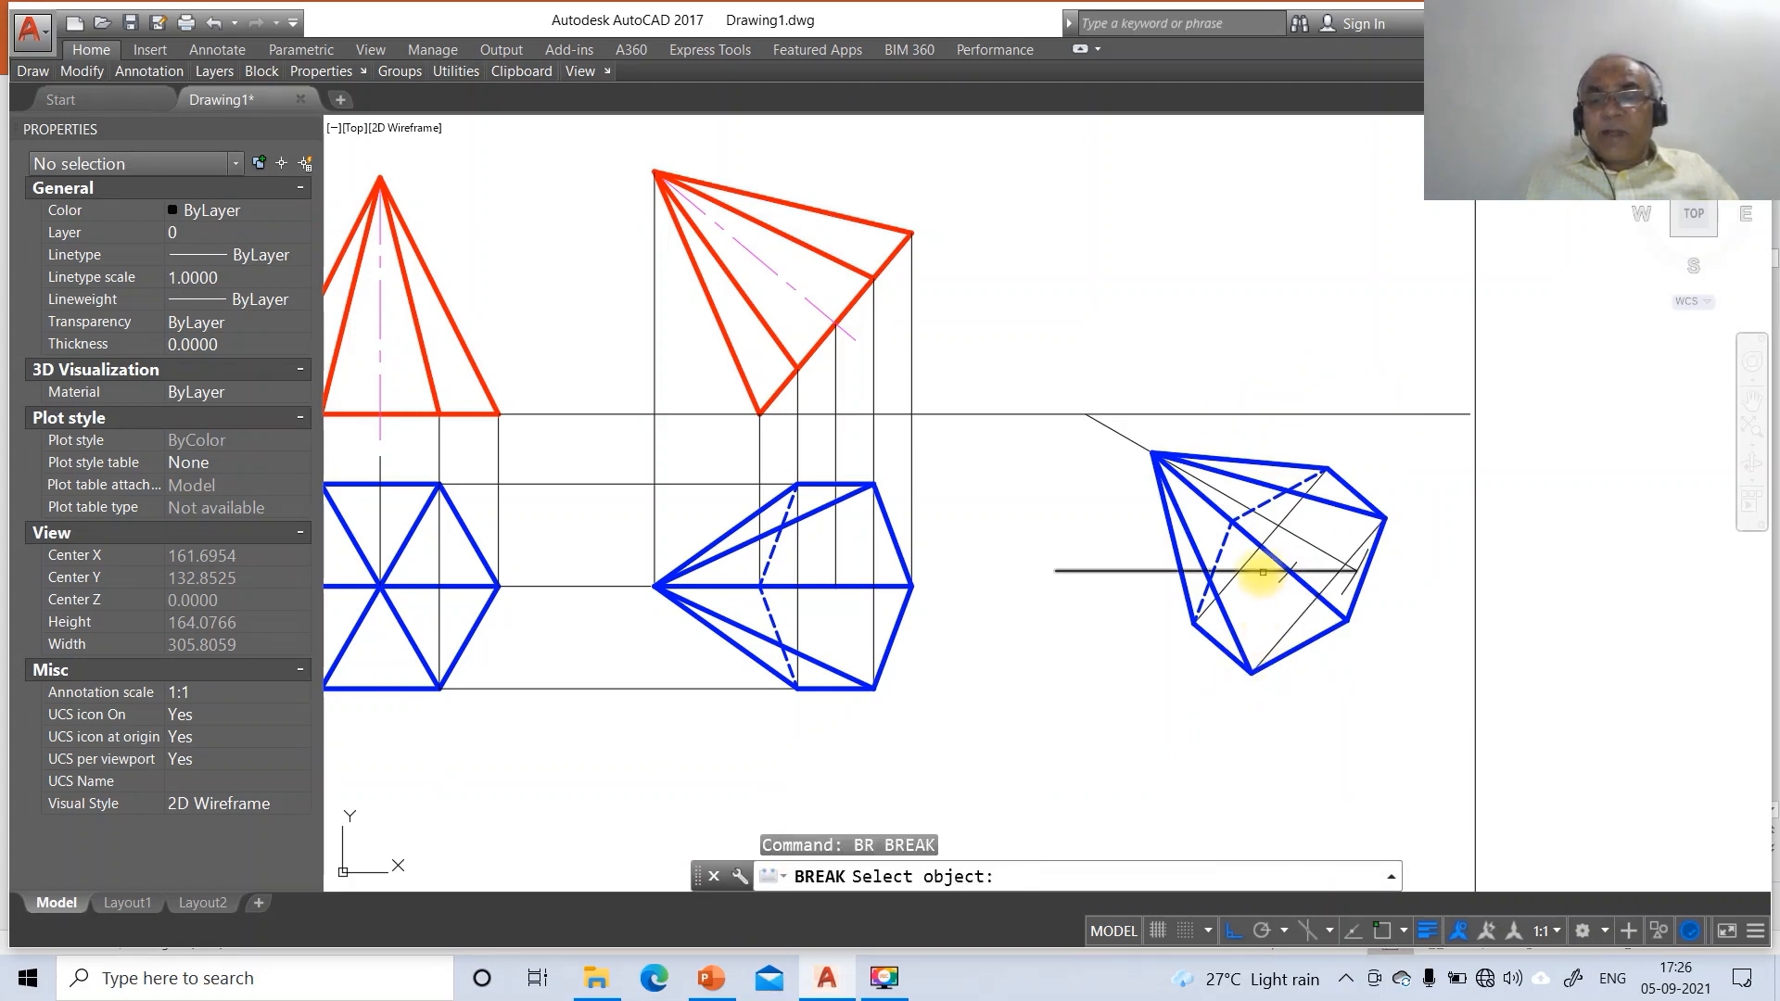
click(1262, 572)
click(954, 615)
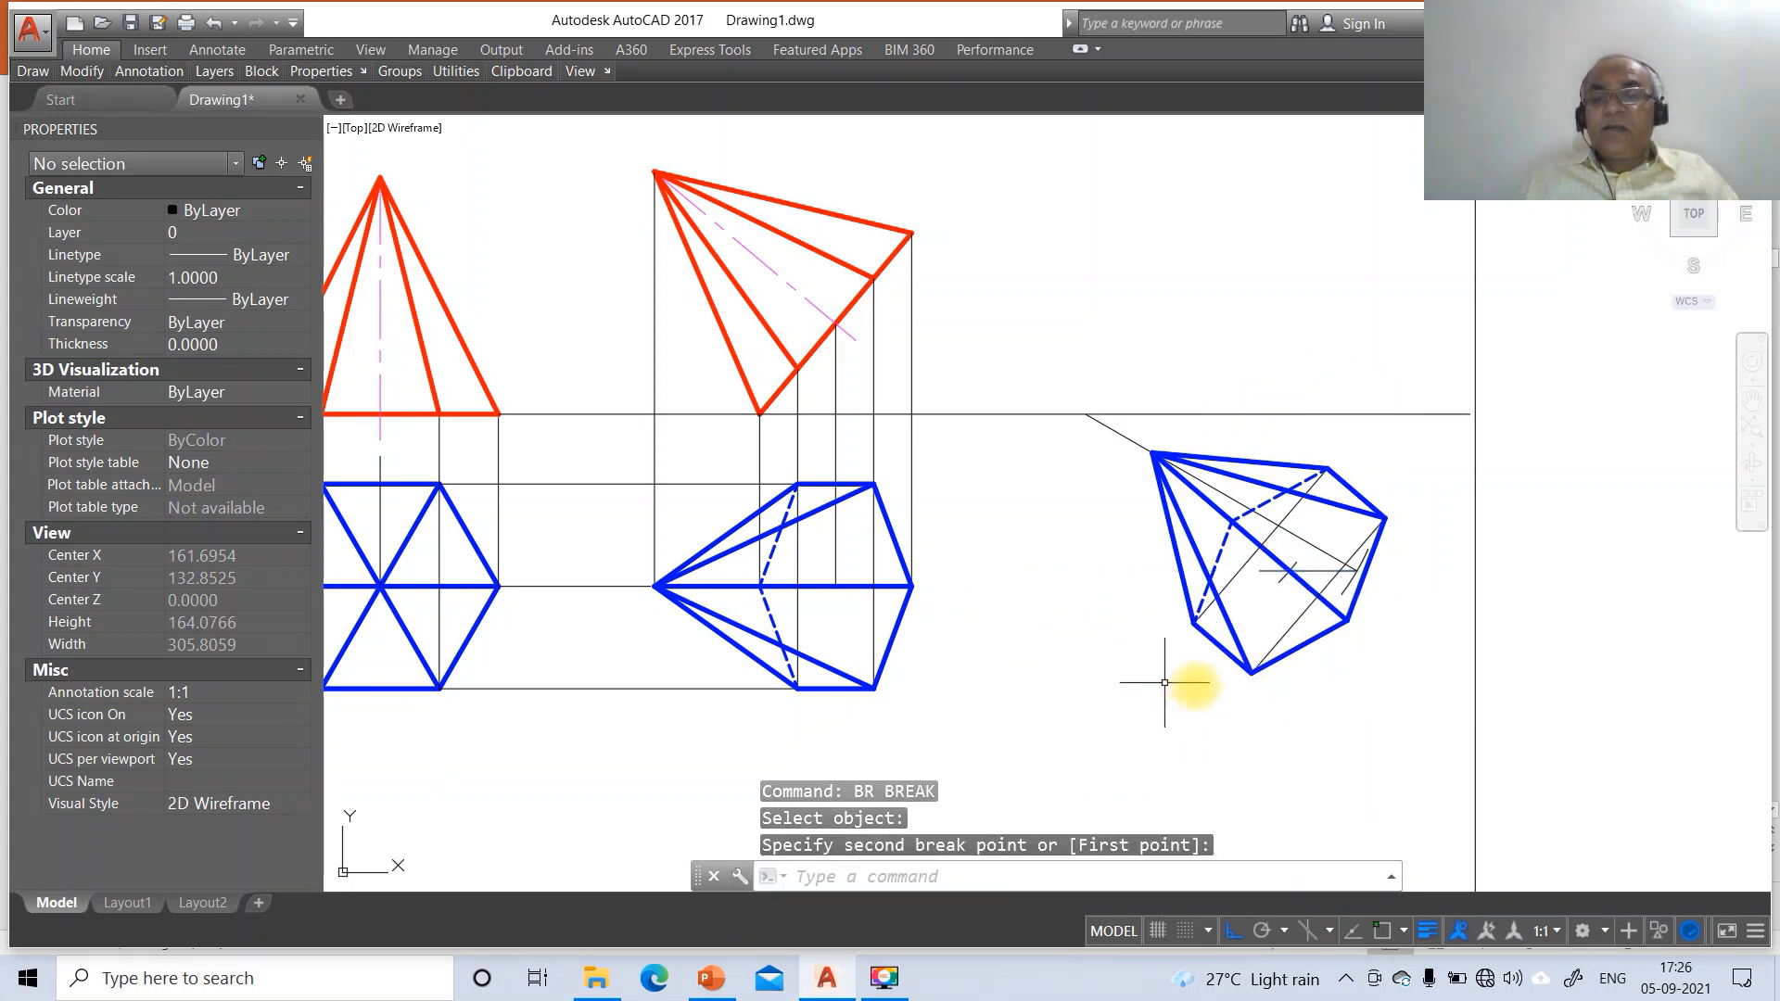
Assign the remaining horizontal line to the LOCUS layer and set its linetype scale to 10
click(1325, 567)
click(1308, 588)
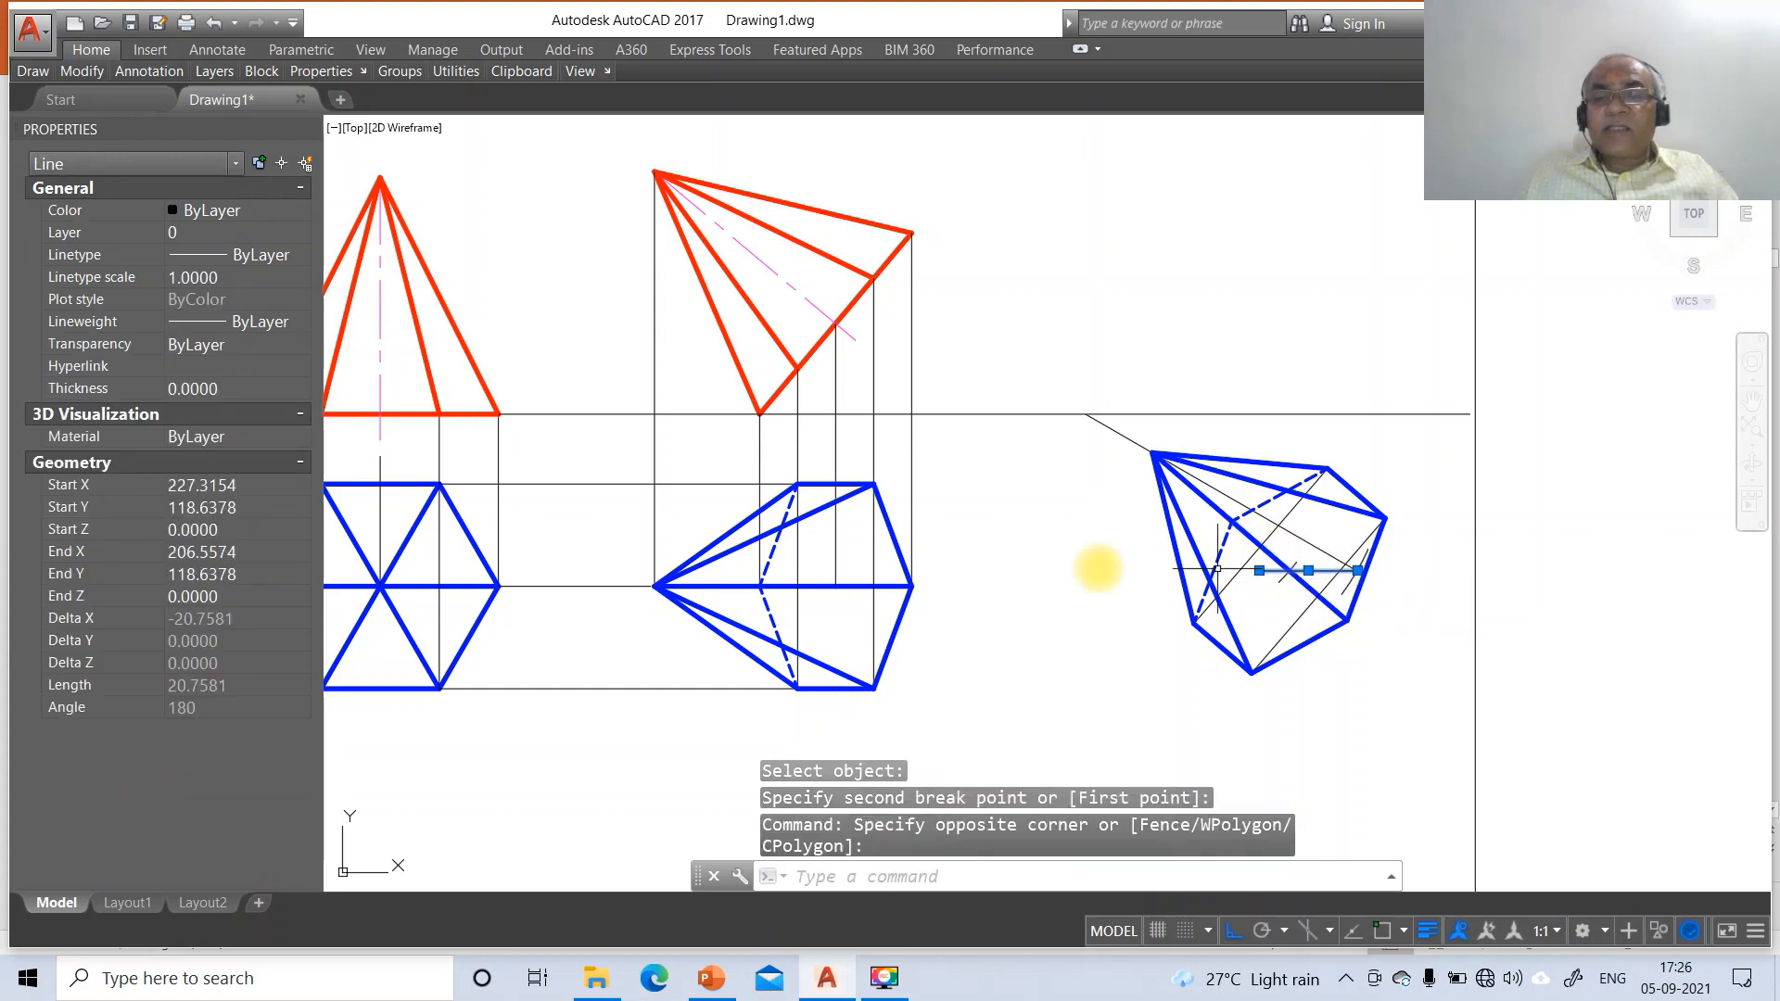
click(265, 237)
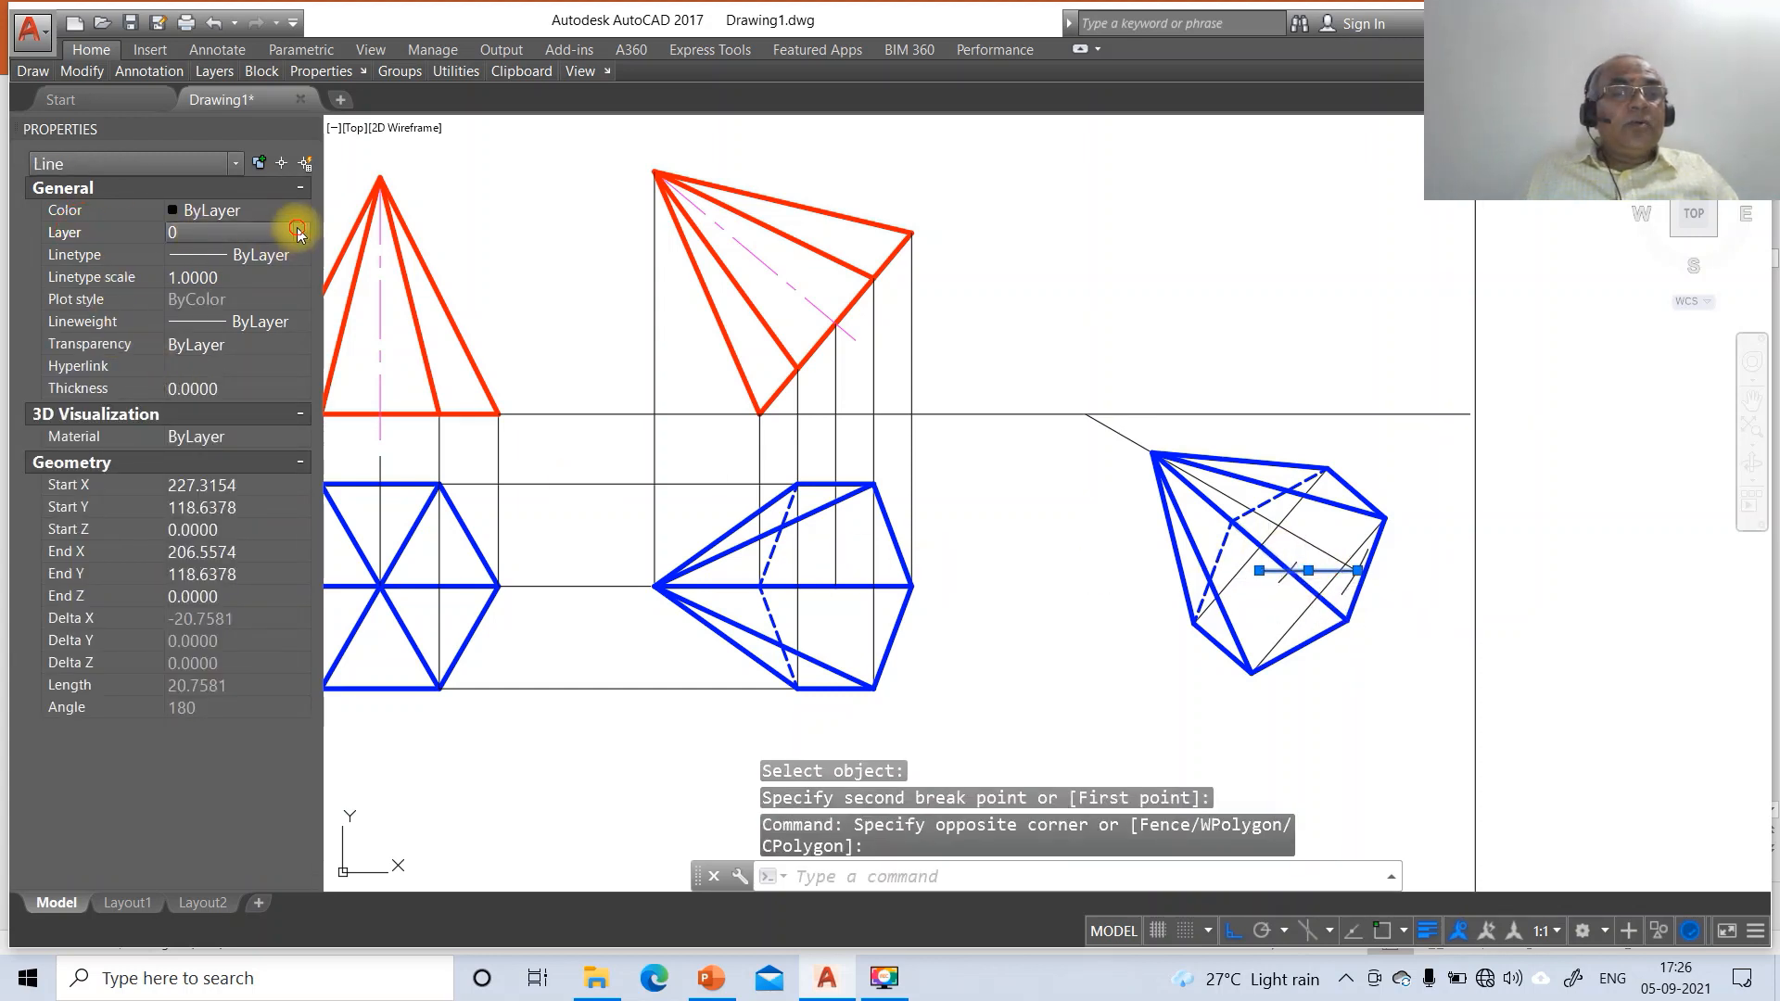
click(298, 233)
click(198, 357)
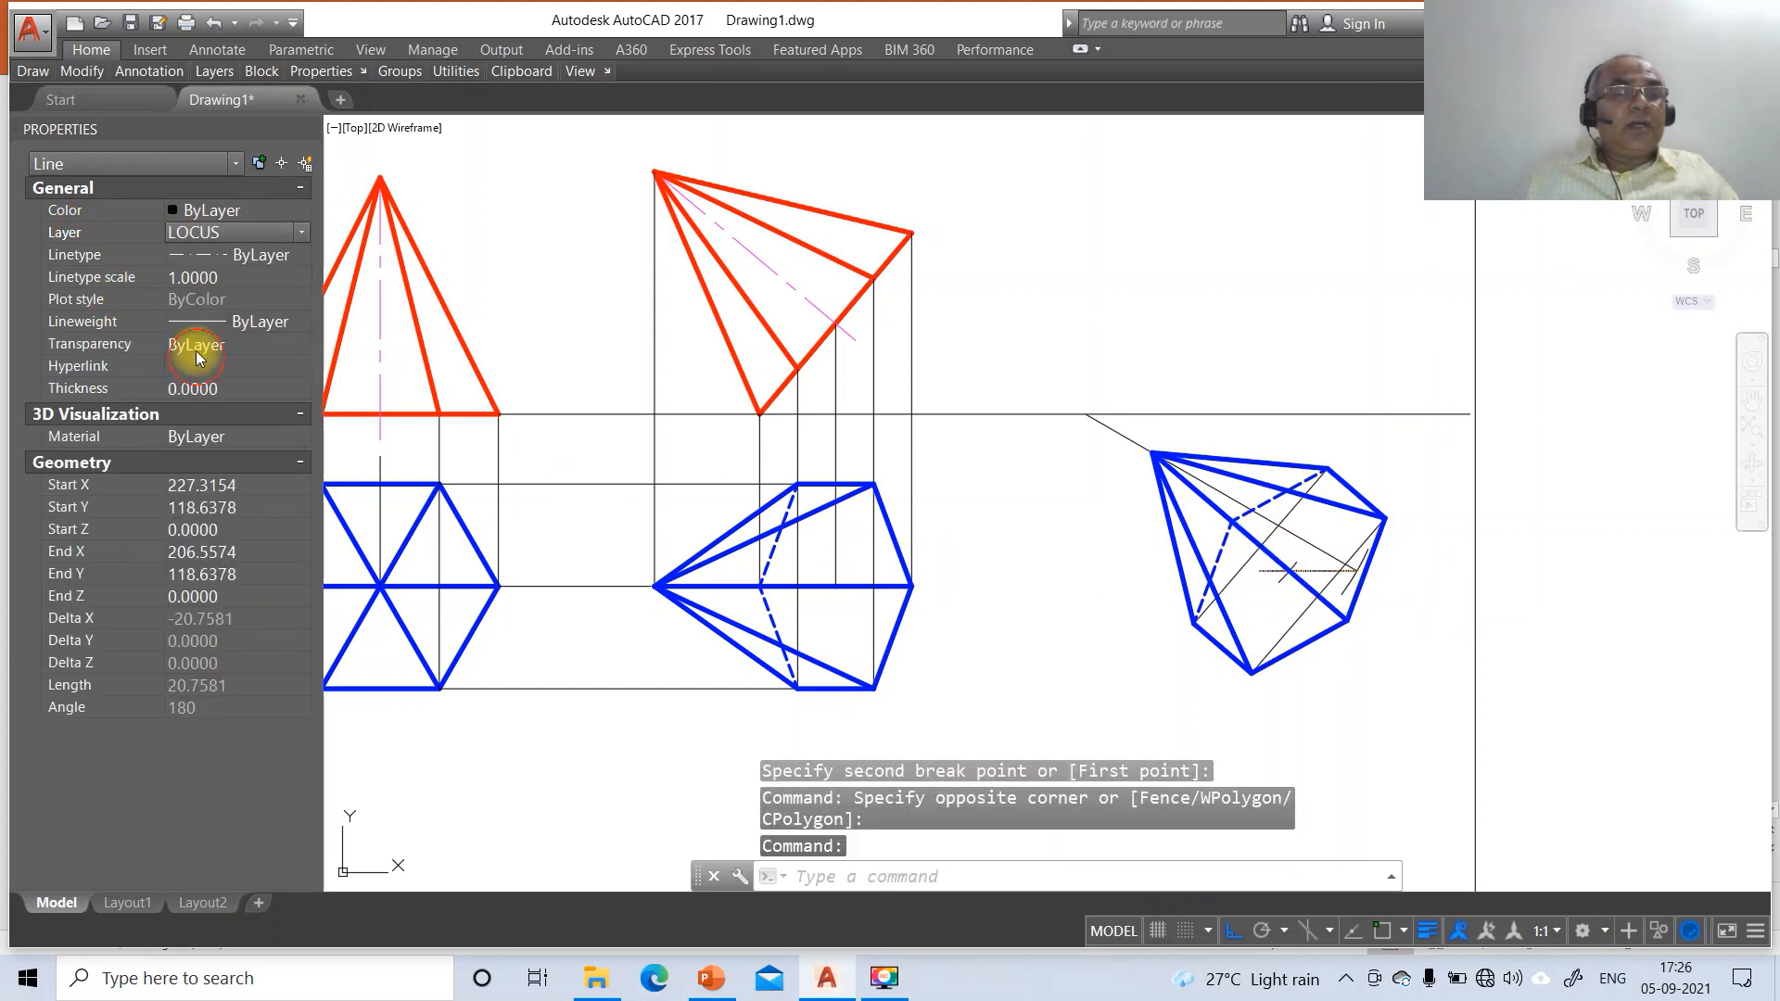
click(187, 269)
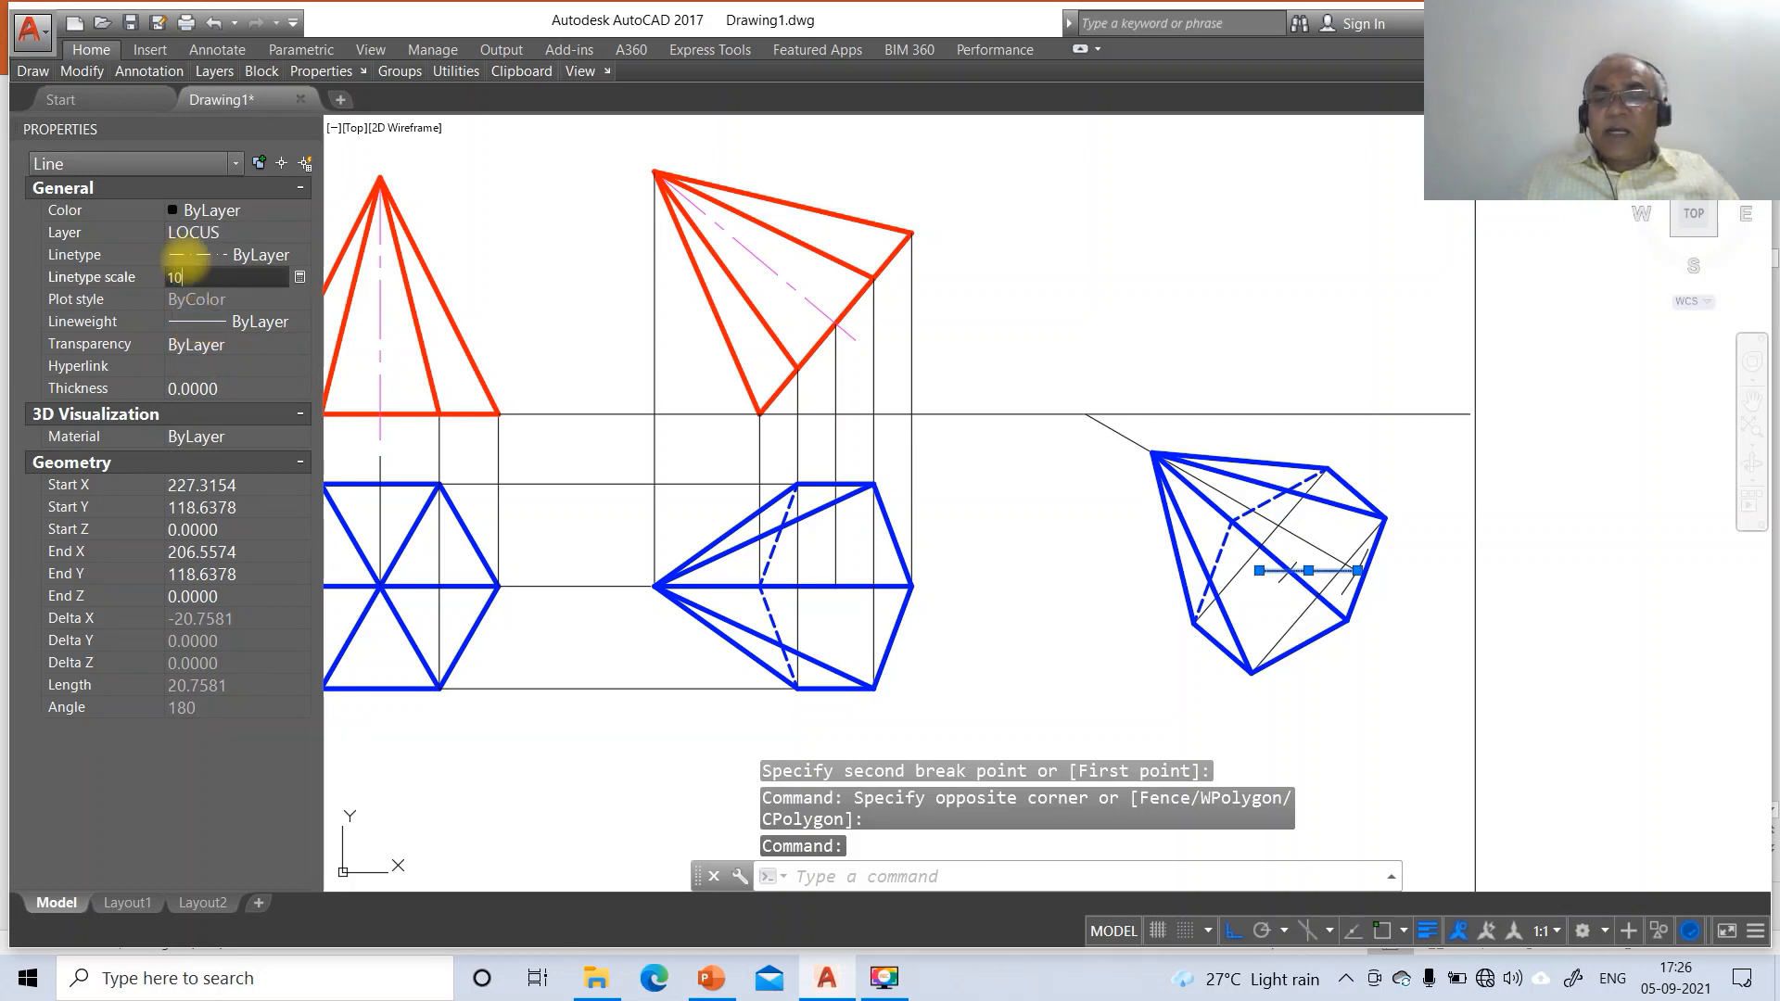
text(10)
key(Return)
key(Escape)
key(Escape)
key(Escape)
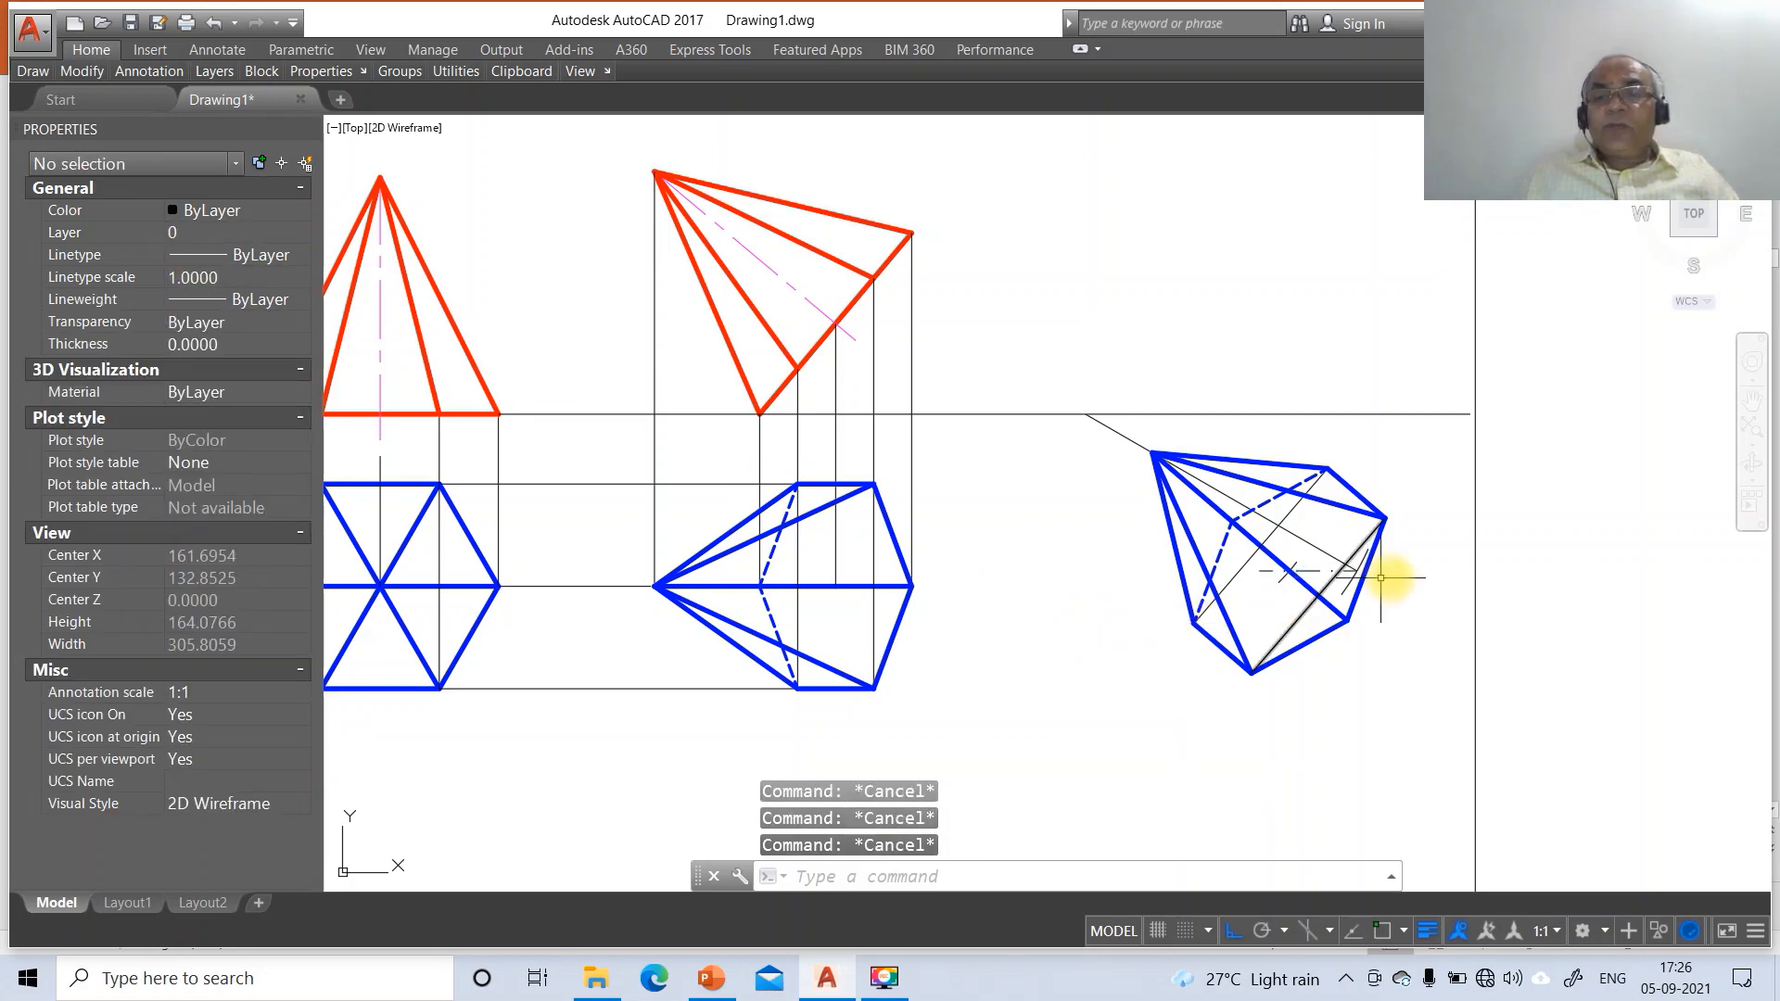
Break the inclined construction line above the apex to remove its upper end touching the reference line
text(br)
key(Return)
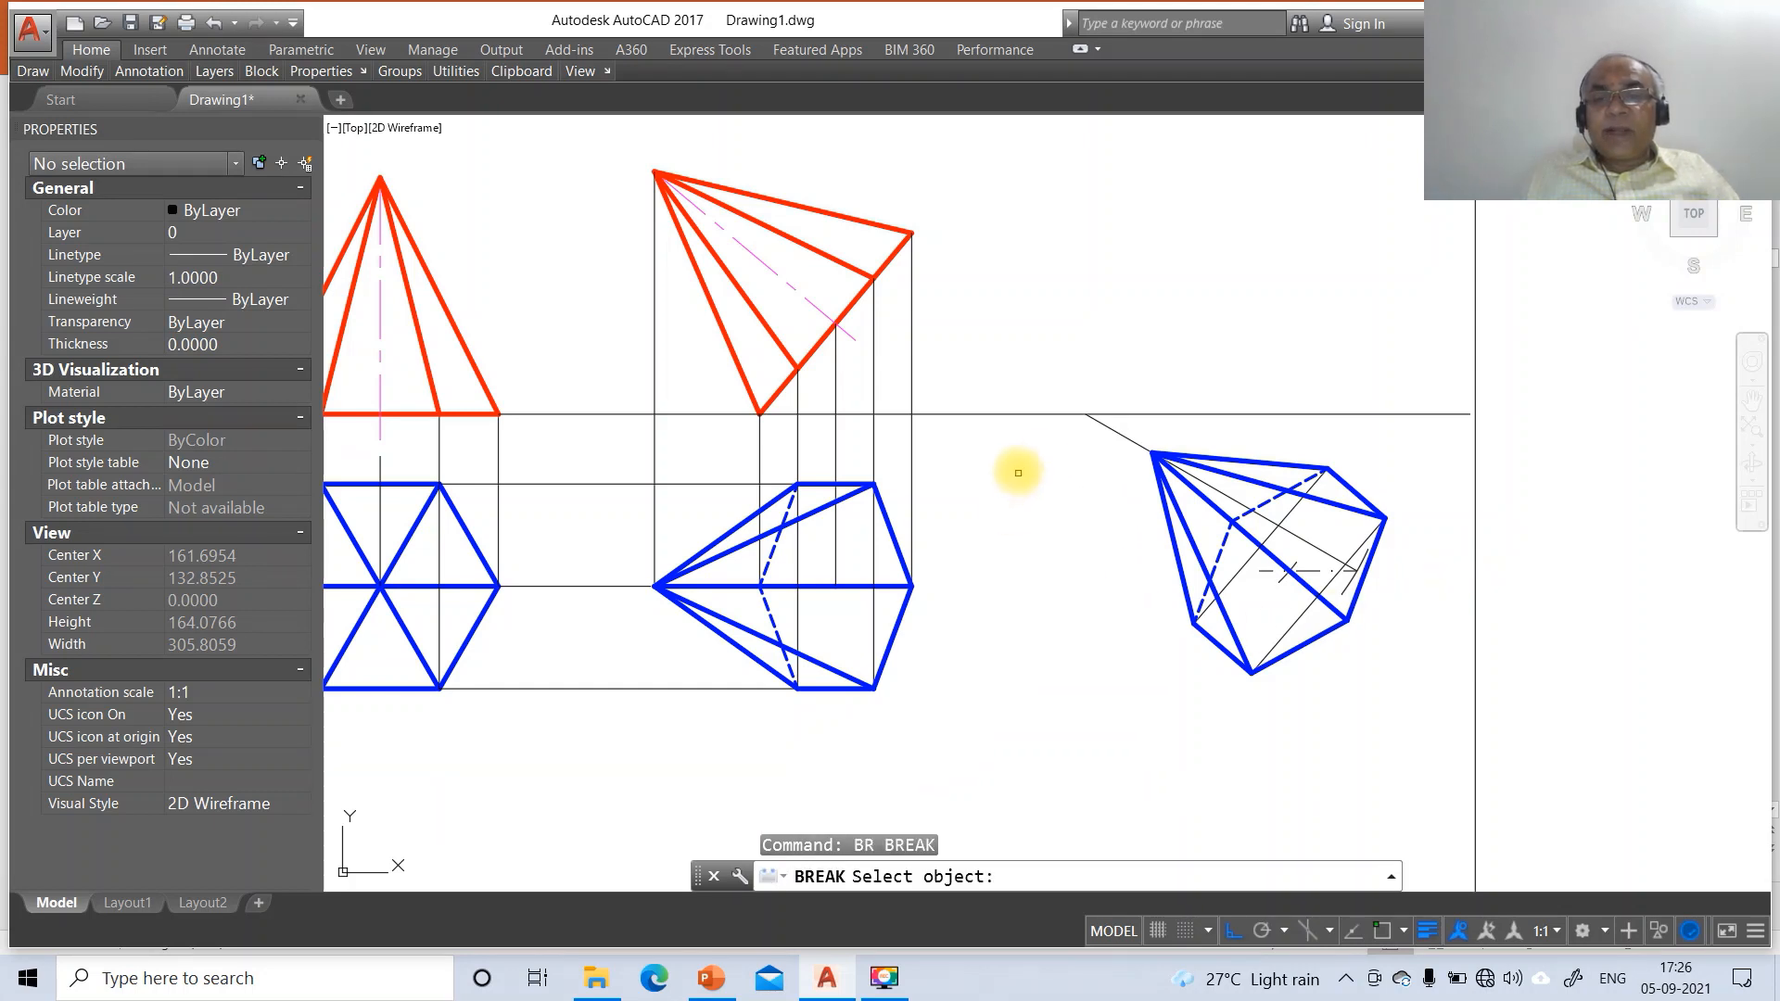
click(1114, 430)
click(1021, 346)
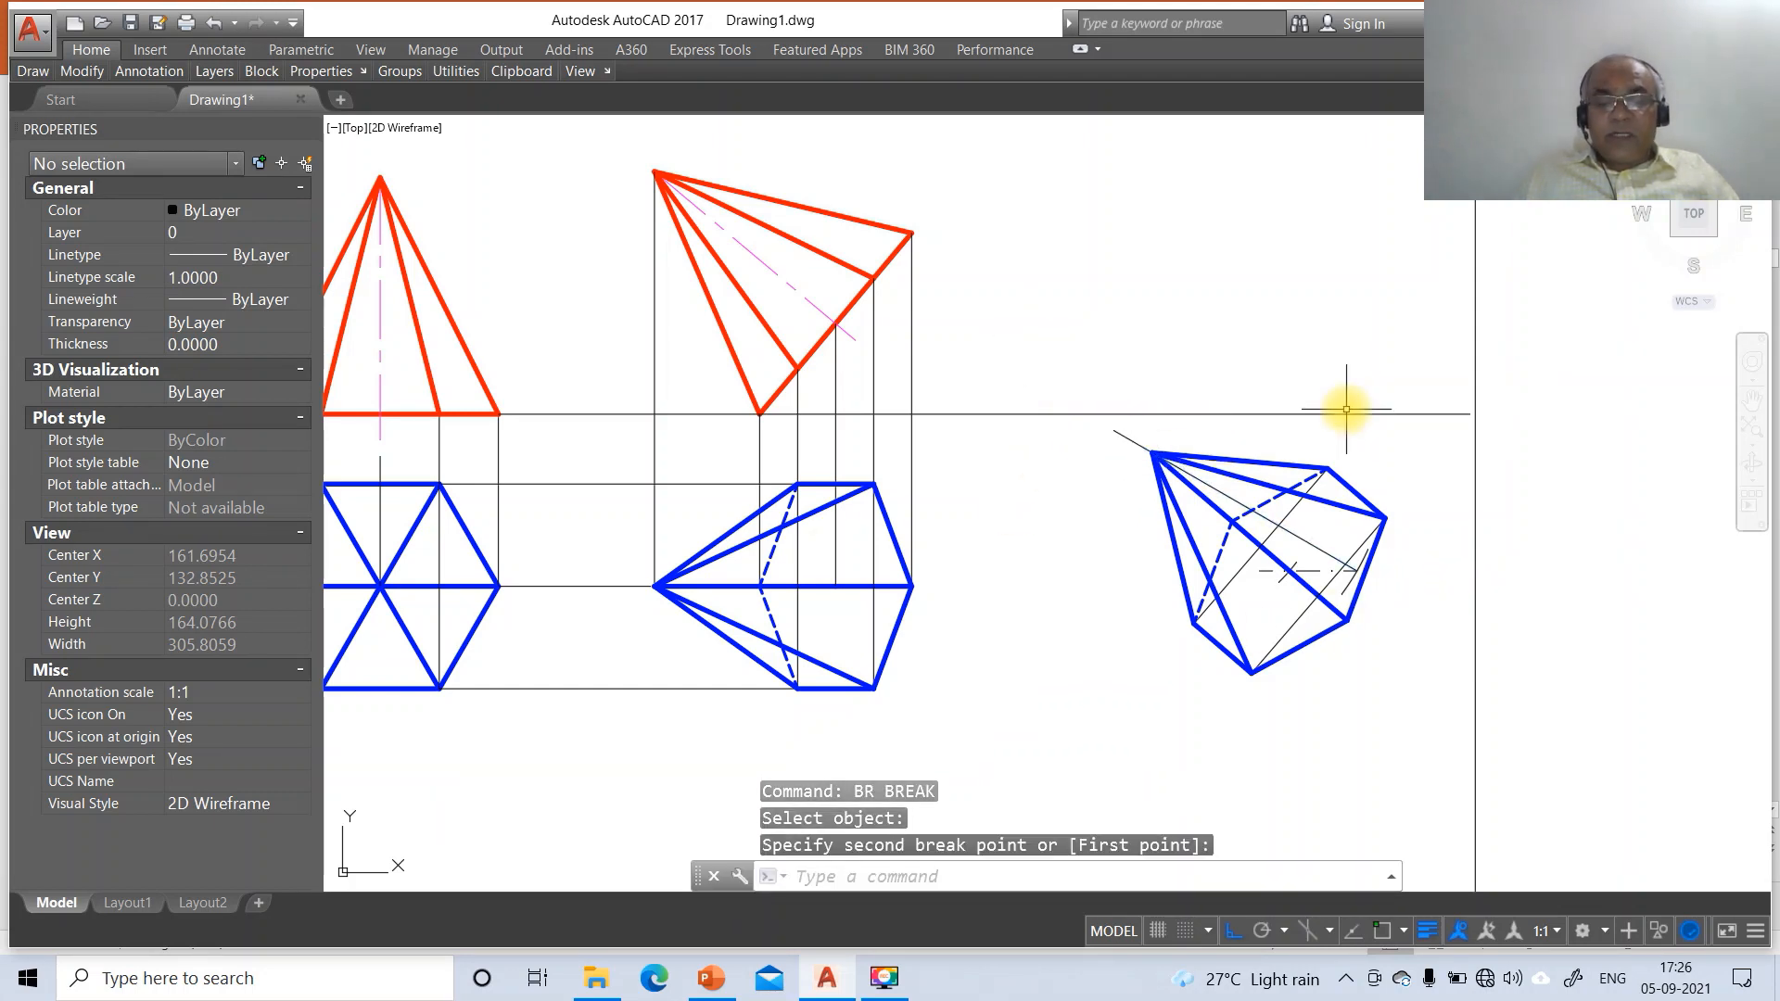
Move the rotated top view with its construction lines slightly down and left, with Ortho turned off
text(m)
key(Return)
click(1048, 347)
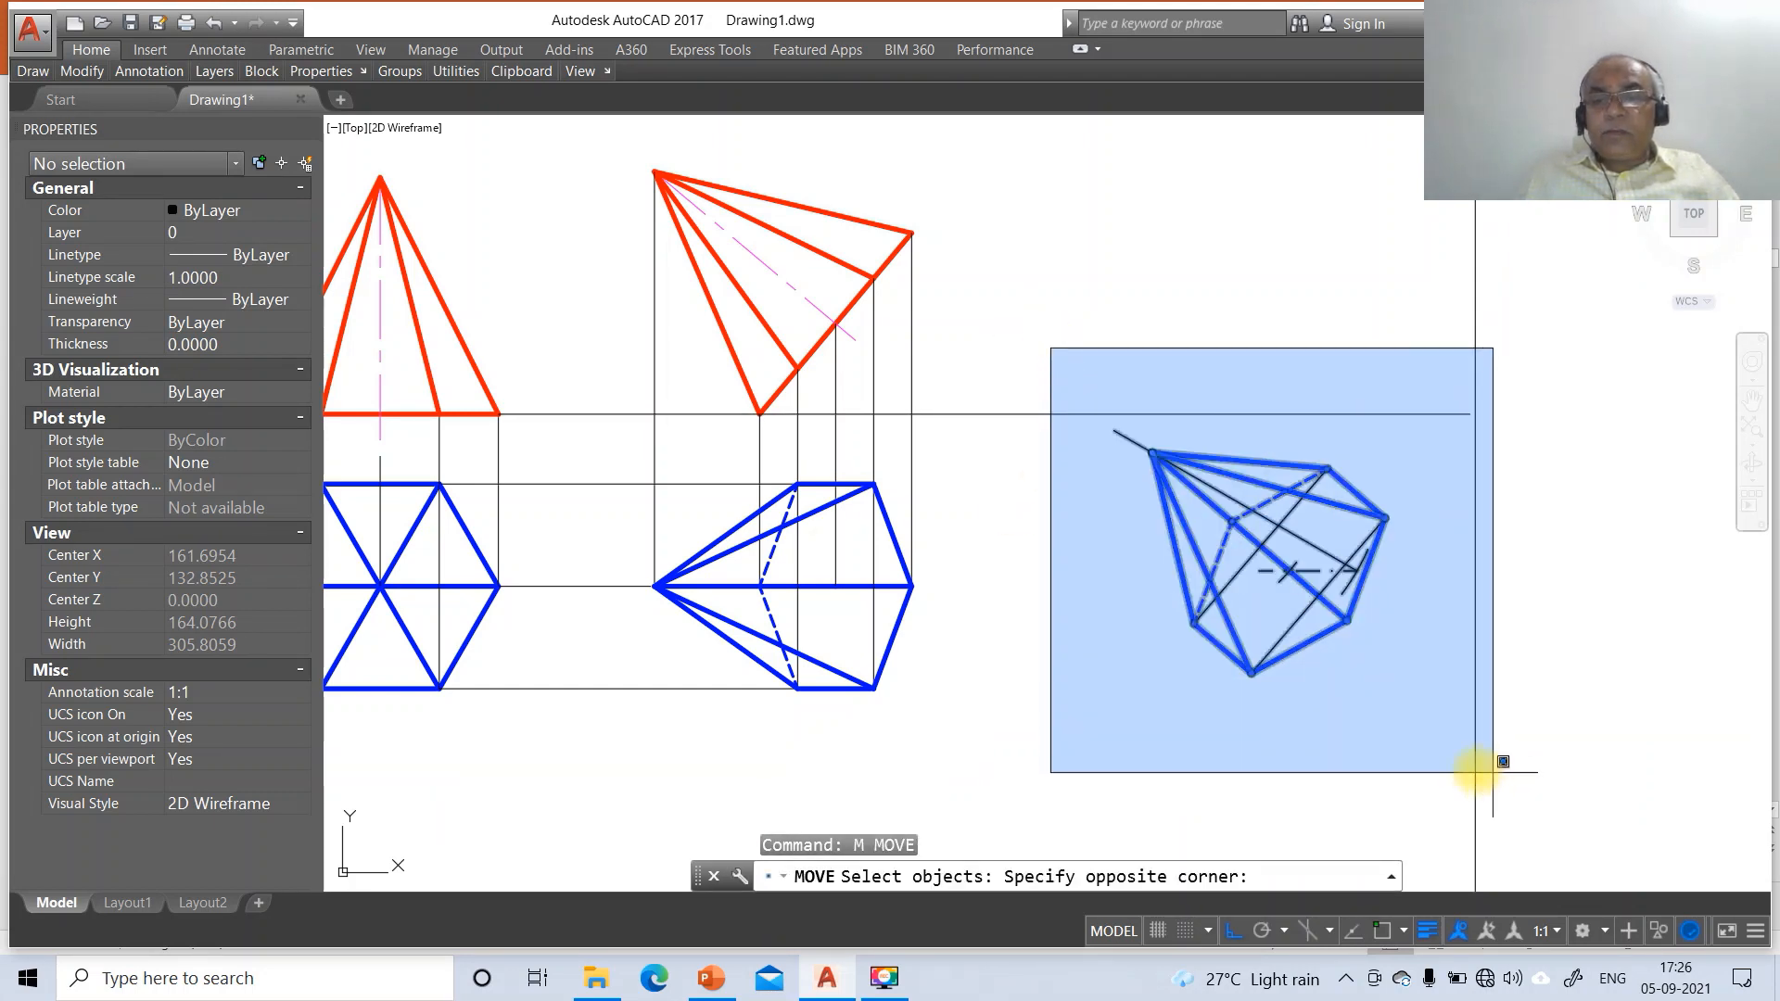
click(1506, 803)
key(Return)
click(1439, 677)
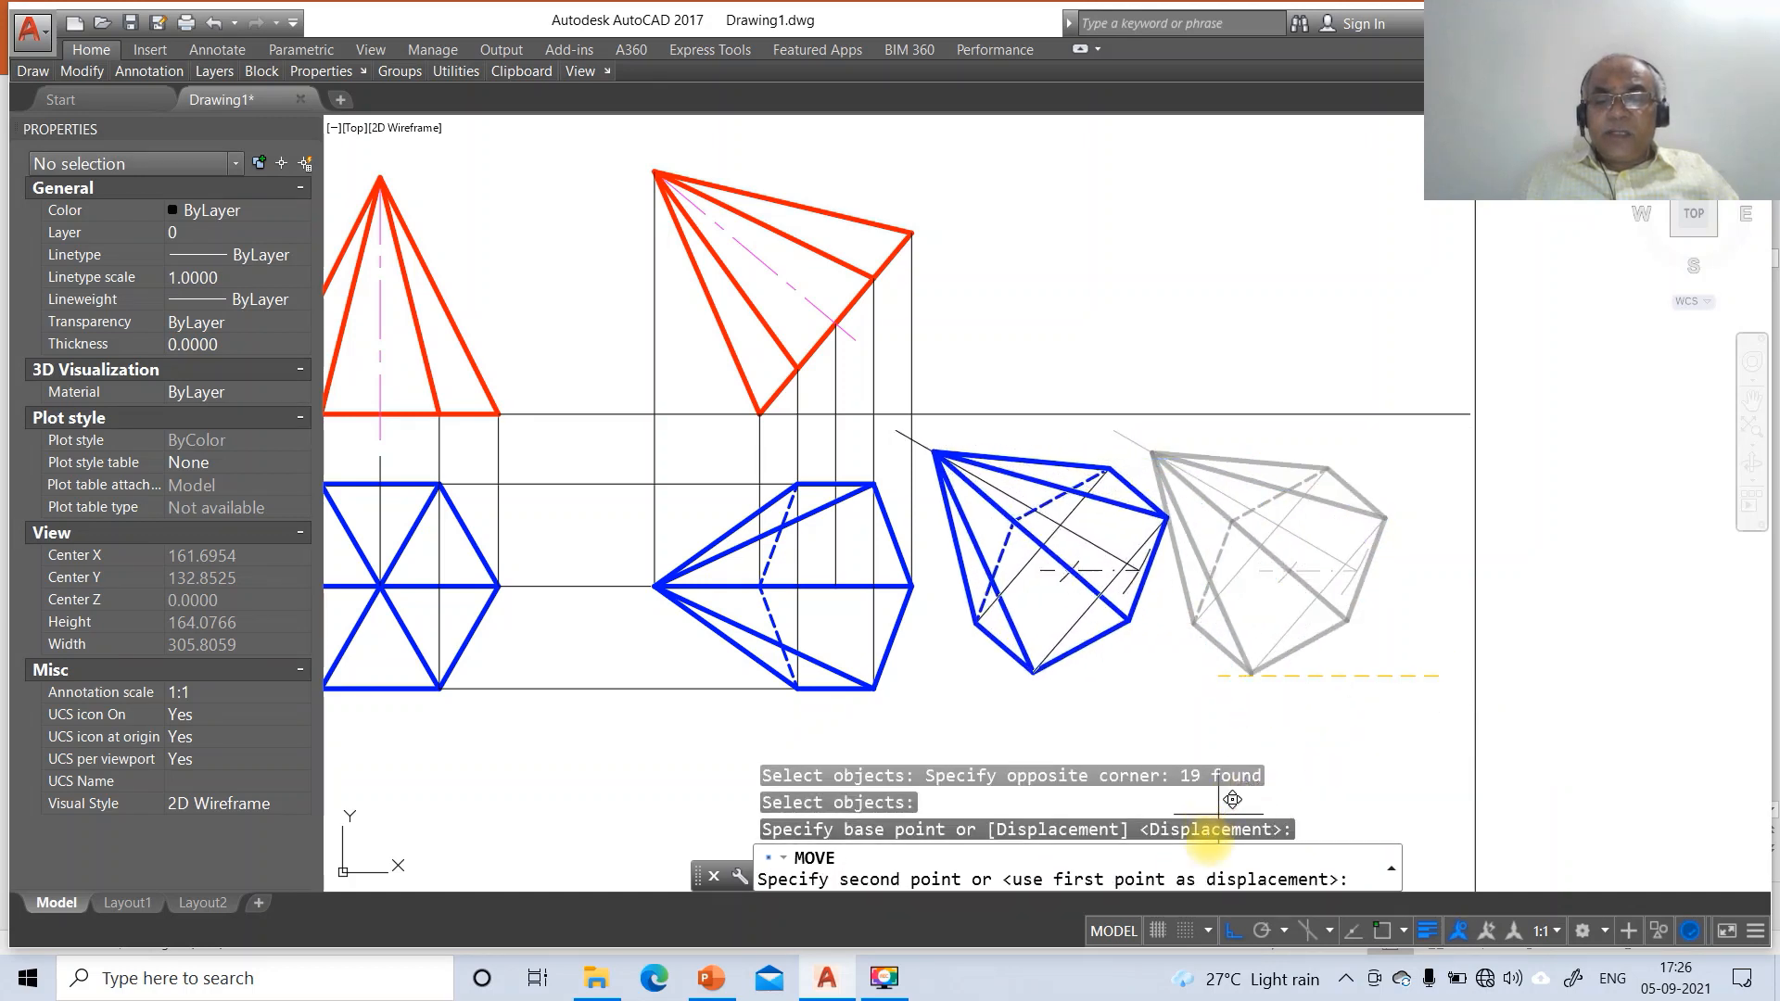
click(1233, 931)
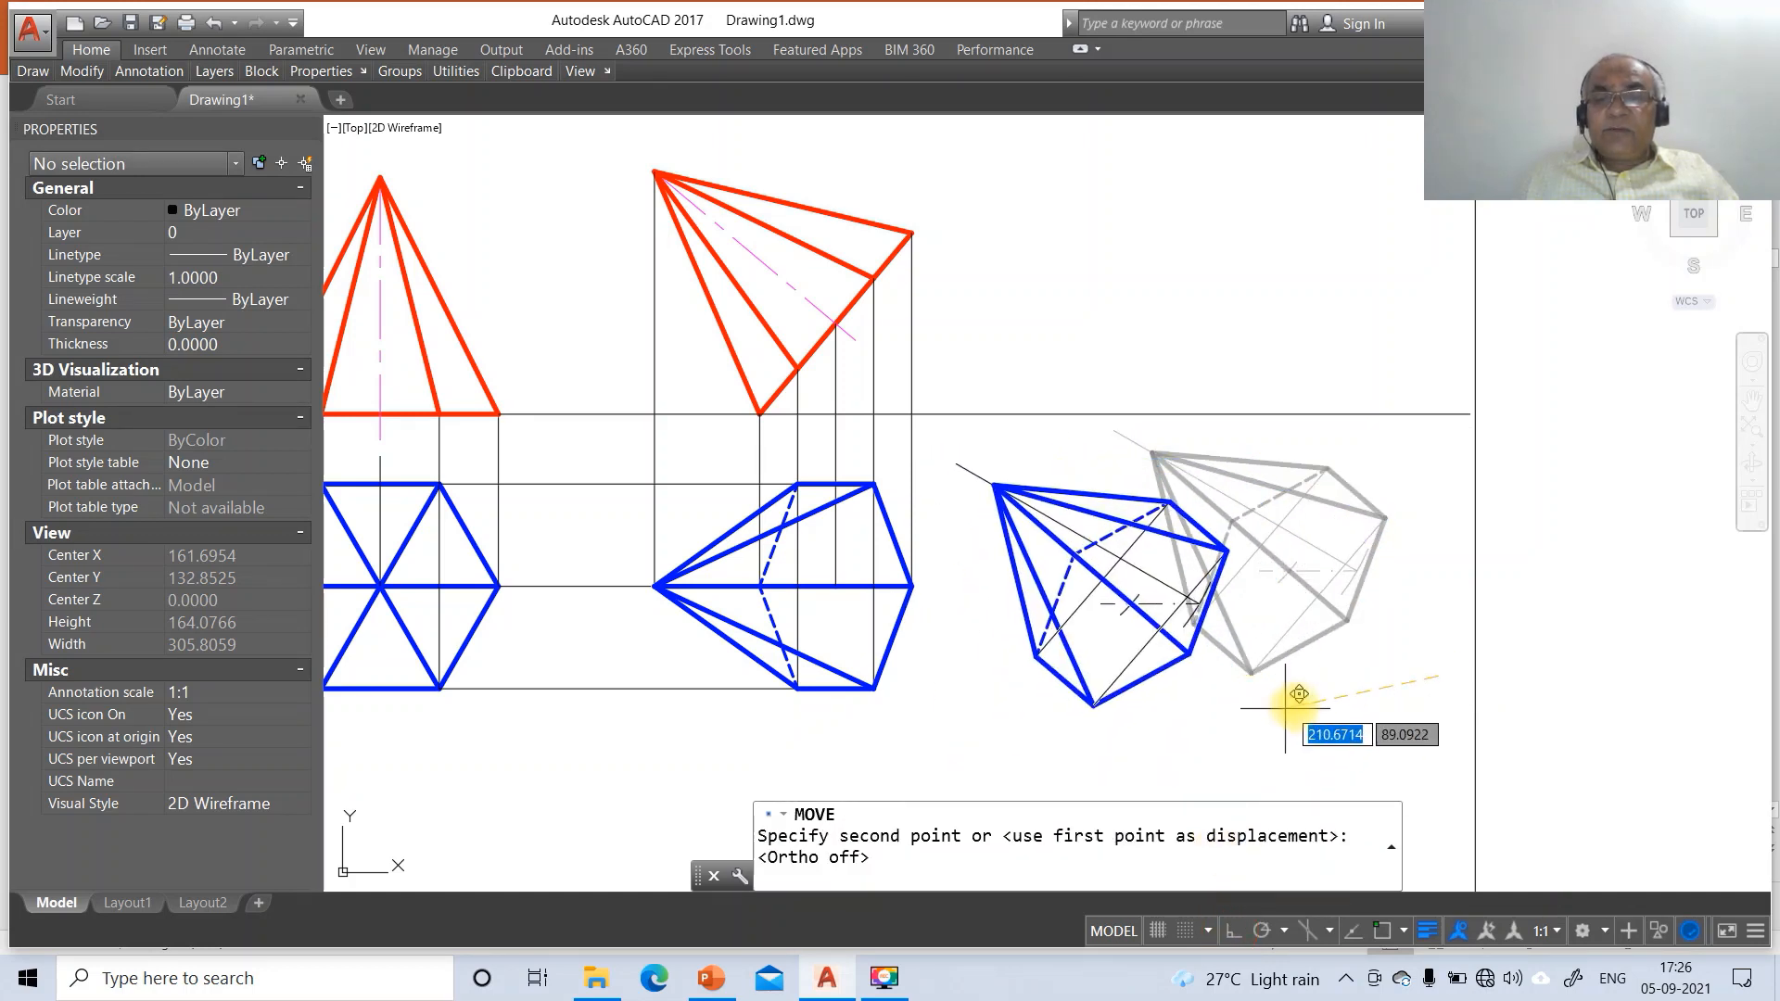
click(1391, 695)
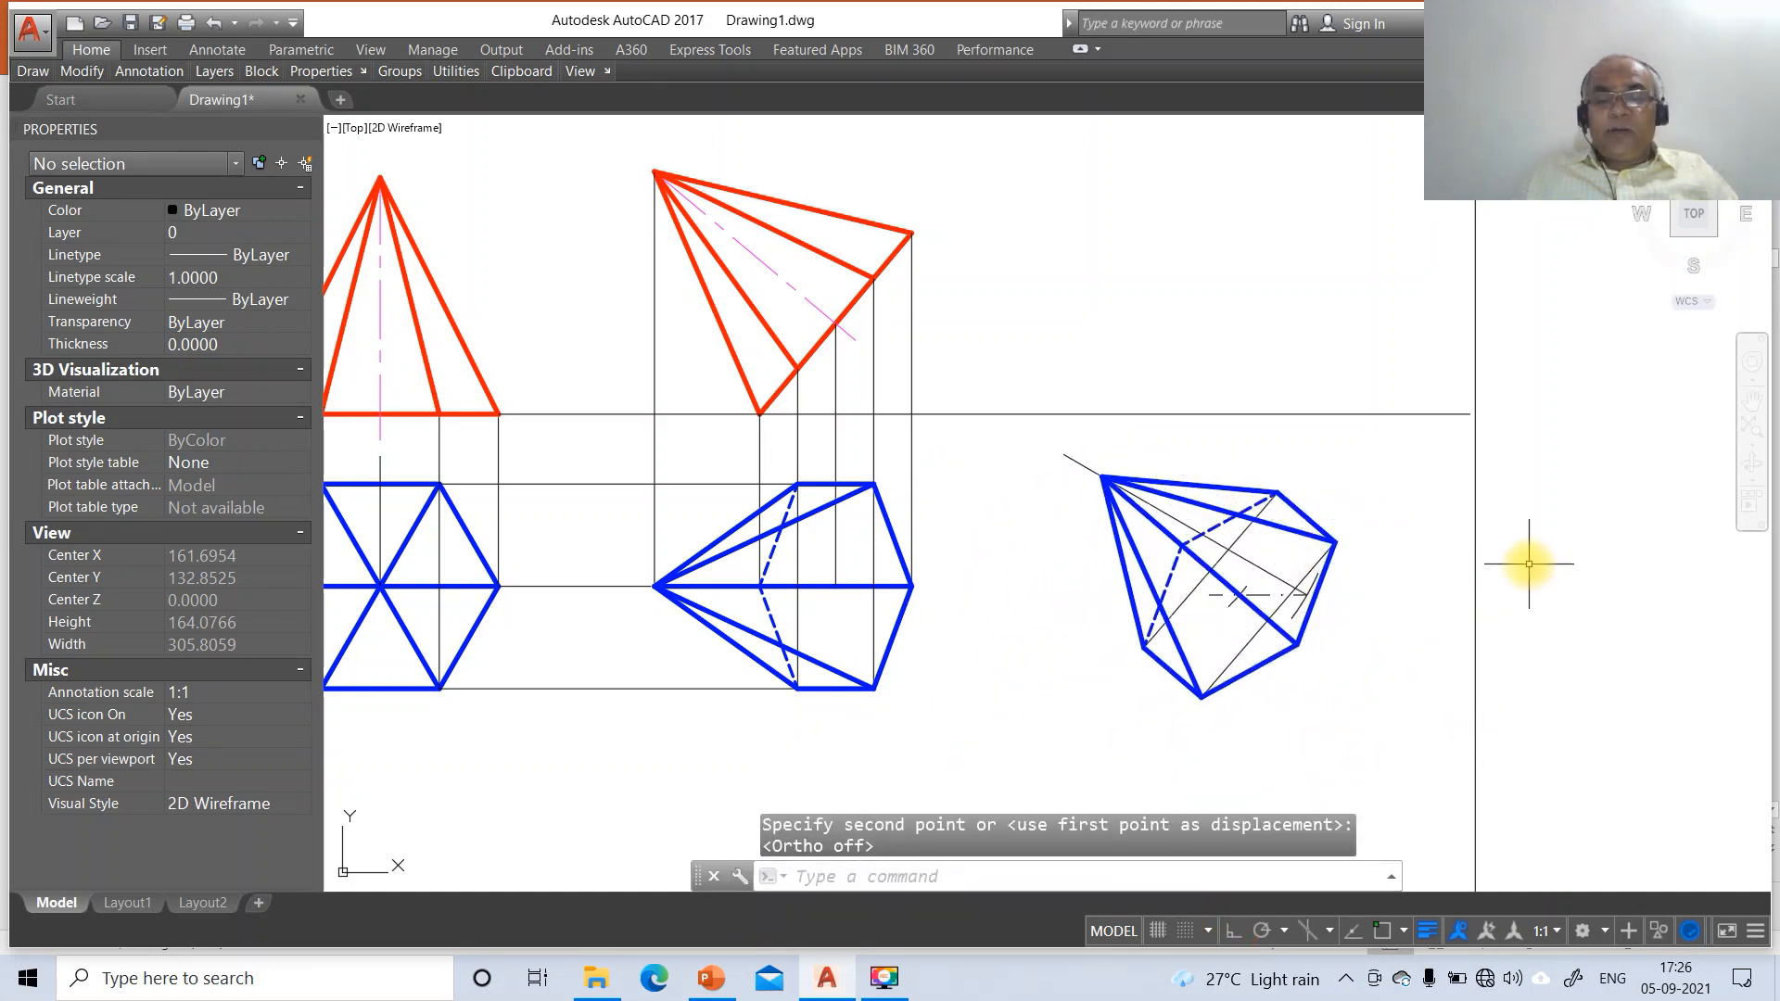
Break the horizontal reference line above the rotated view to shorten its right end
text(BR)
key(Return)
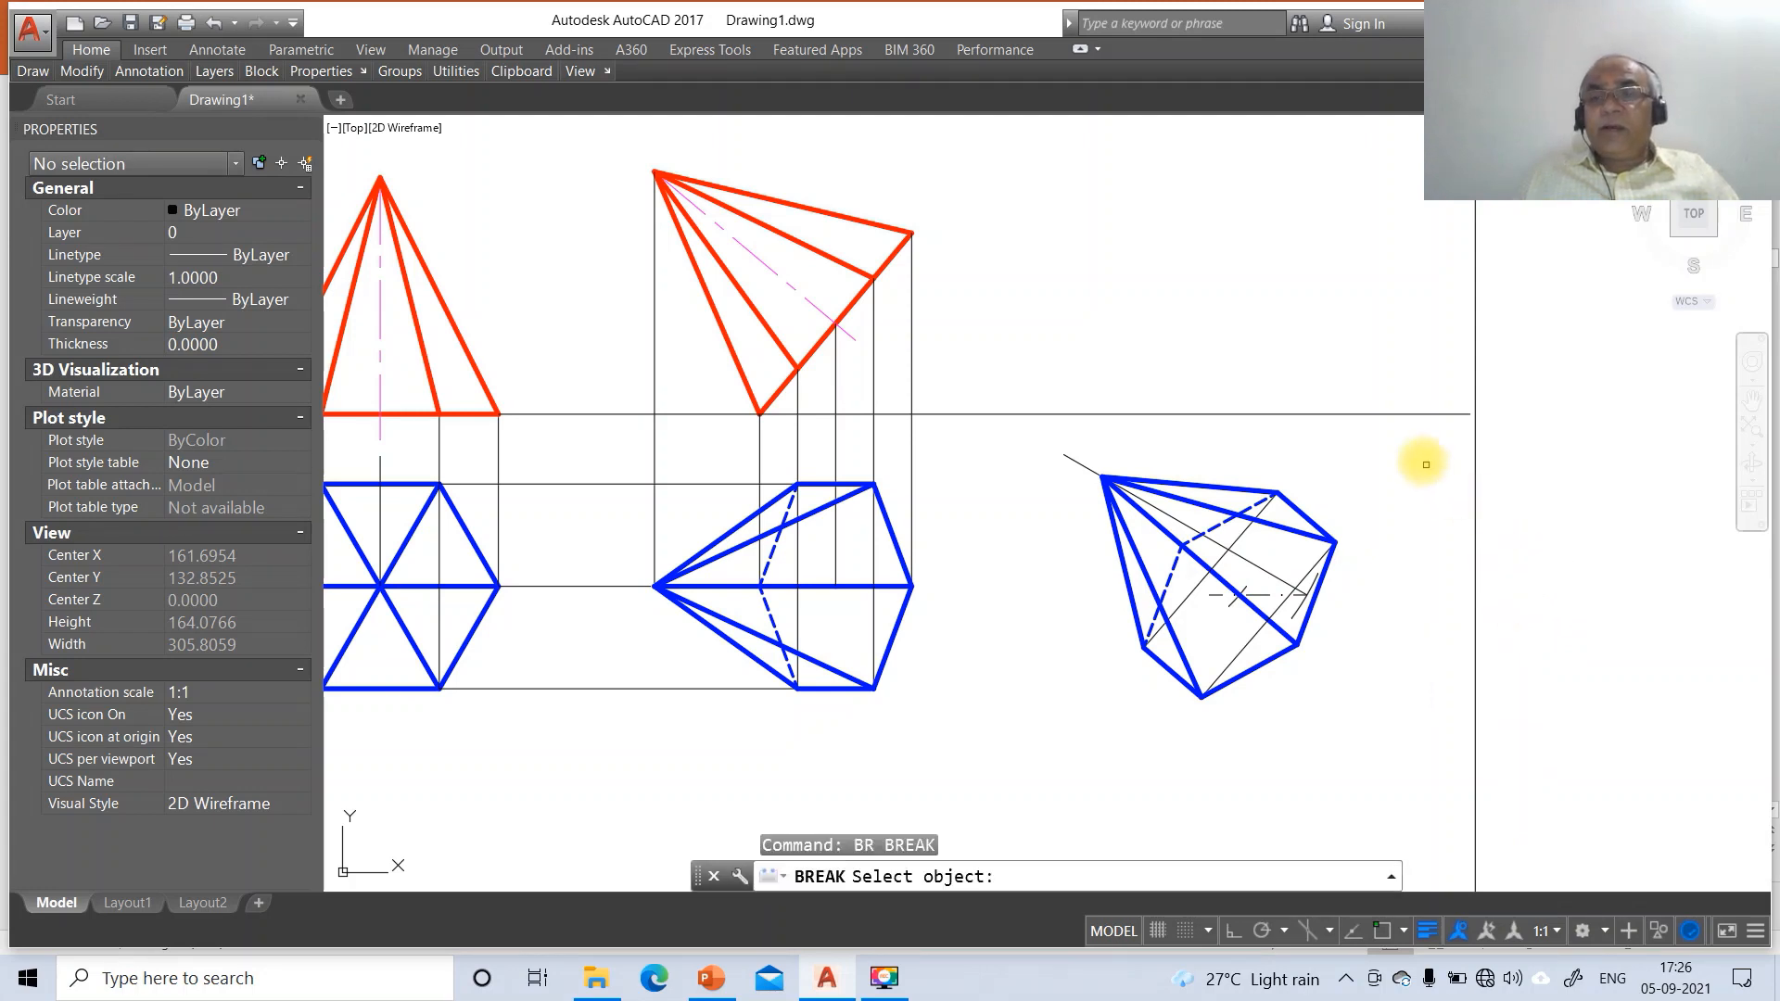
click(1378, 414)
click(1604, 417)
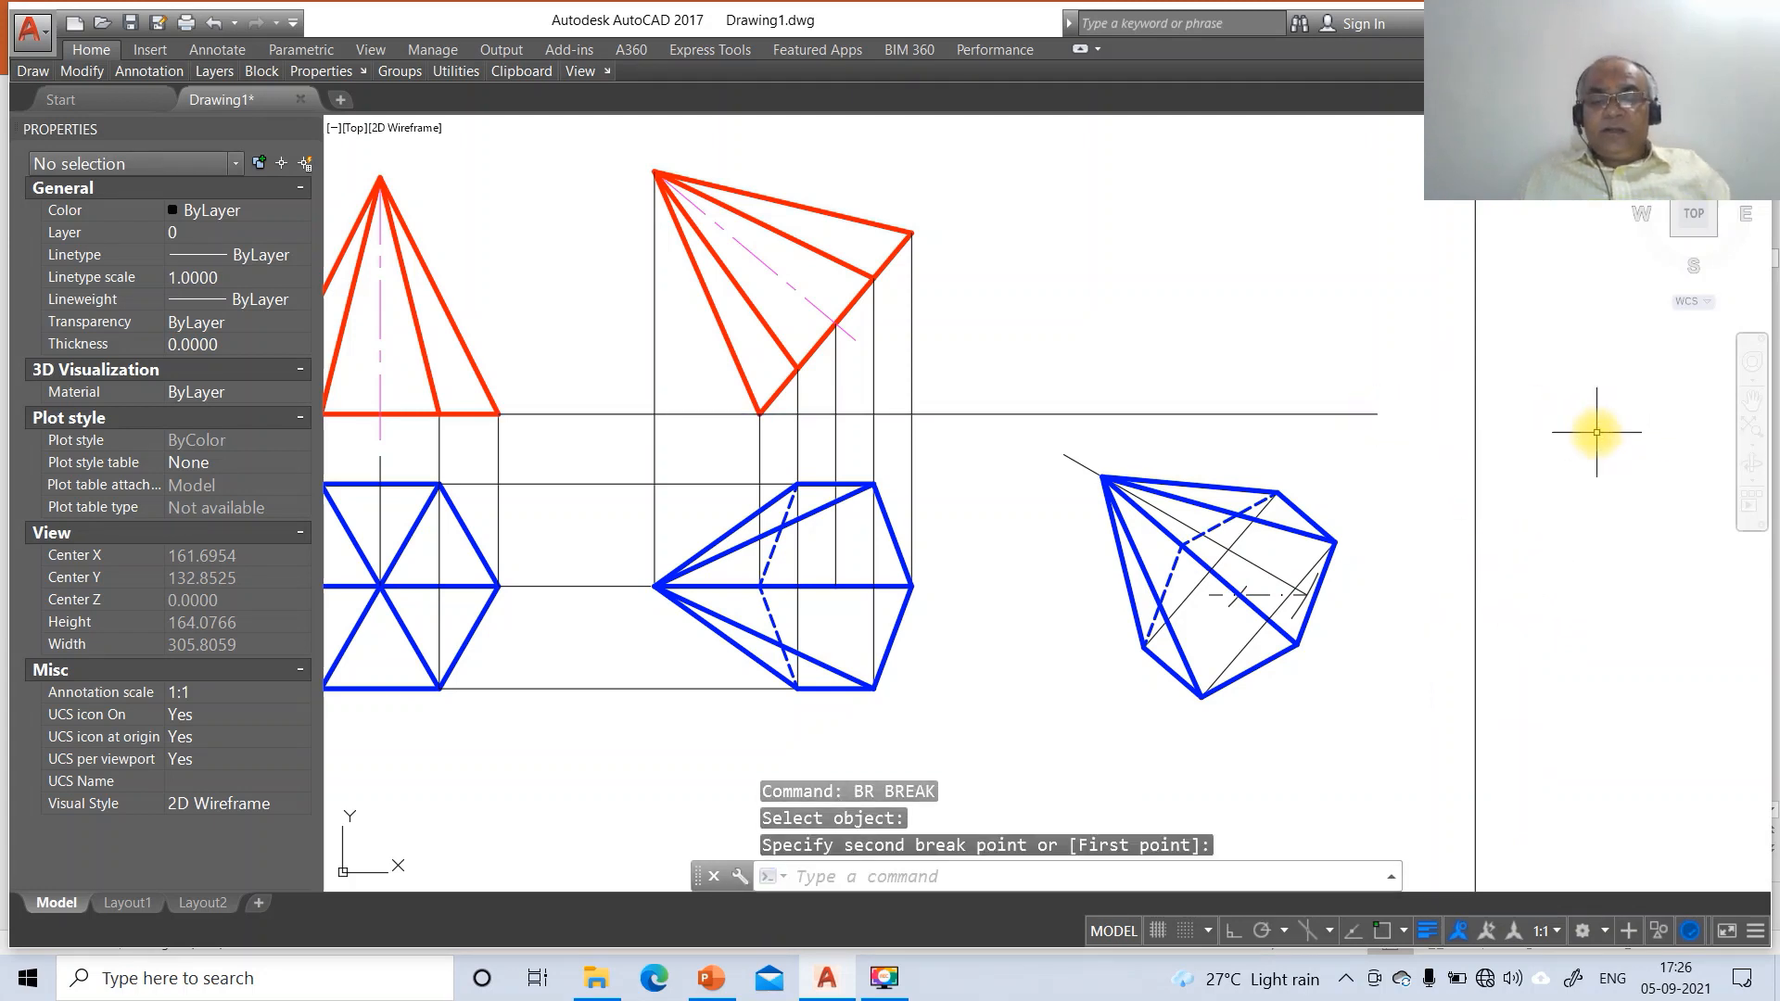
With Ortho on, draw a horizontal projector from the tilted front view's apex across above the rotated top view
text(L)
key(Return)
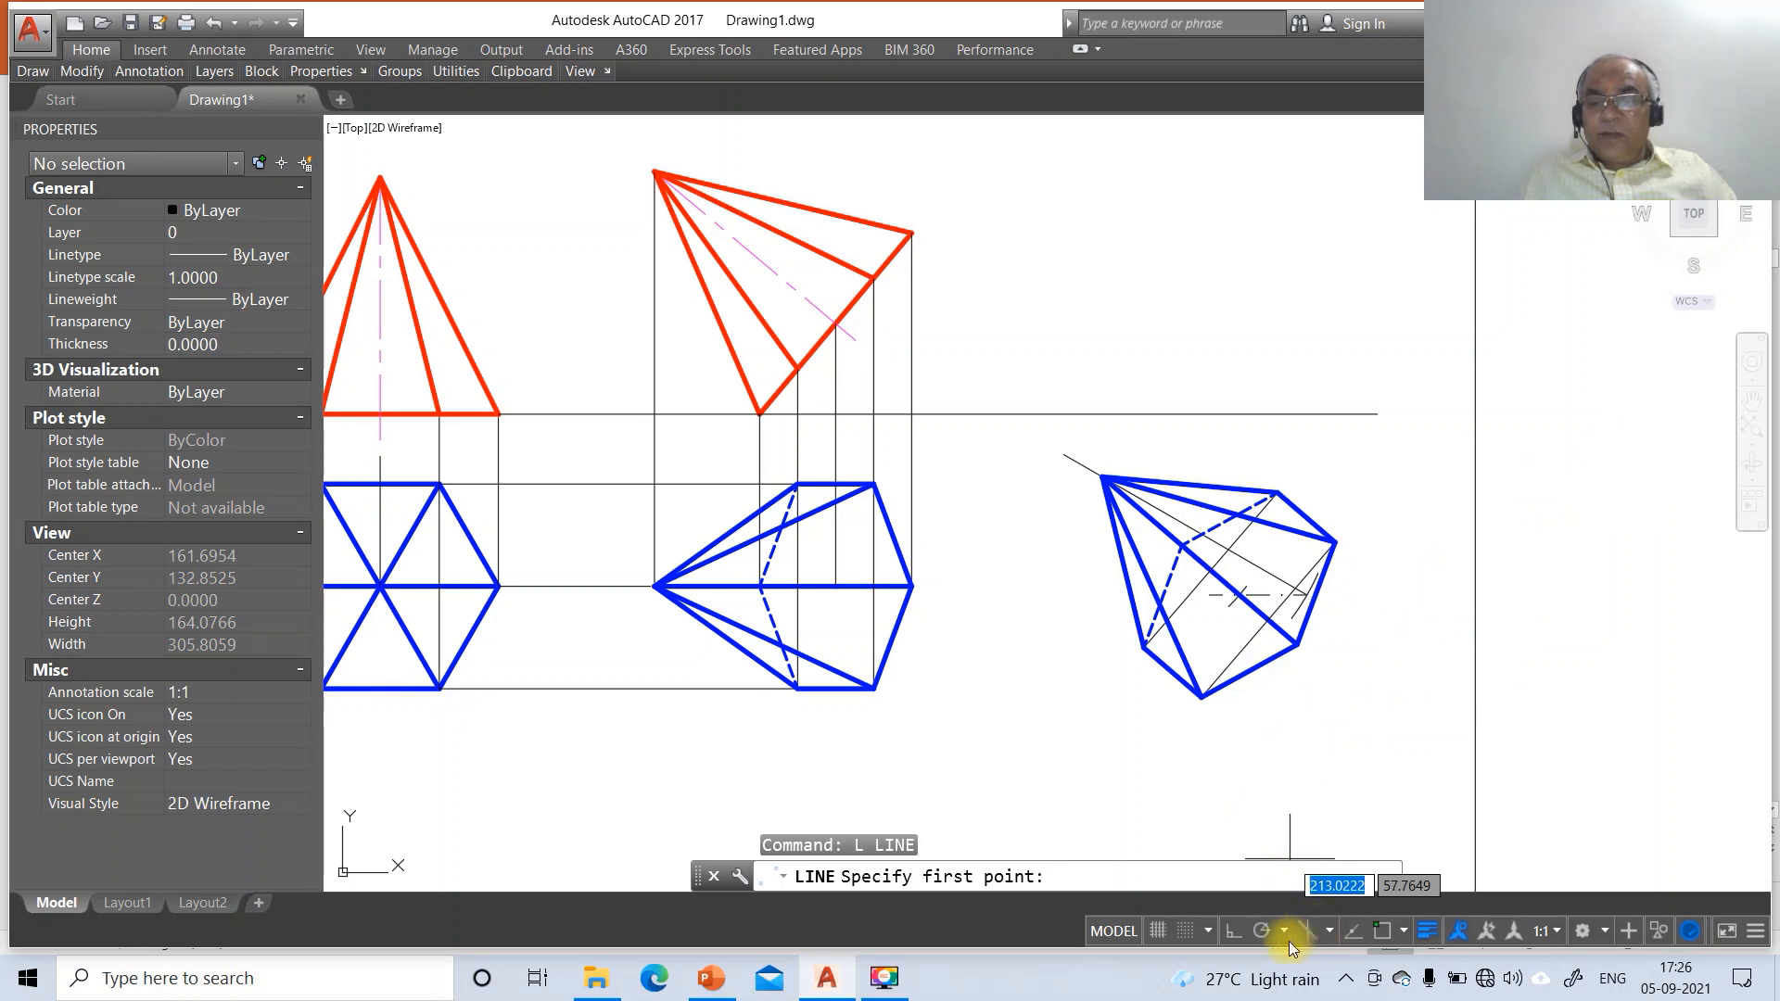
click(1234, 930)
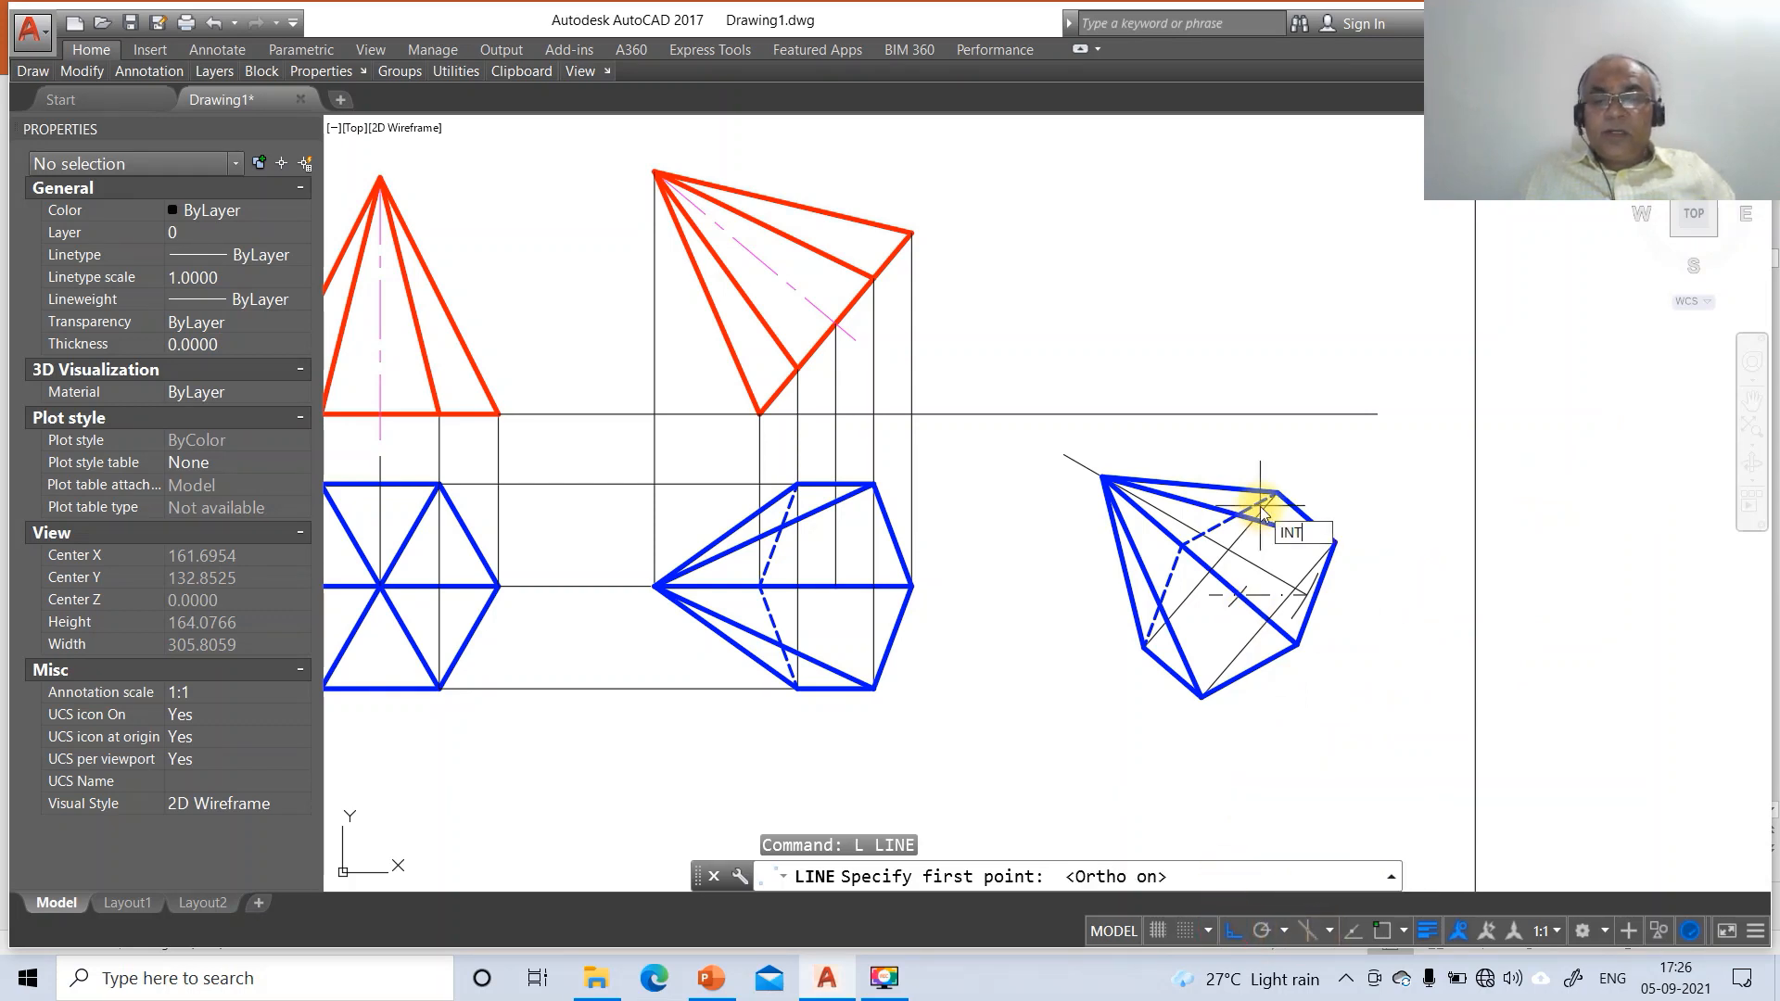
key(Return)
click(655, 172)
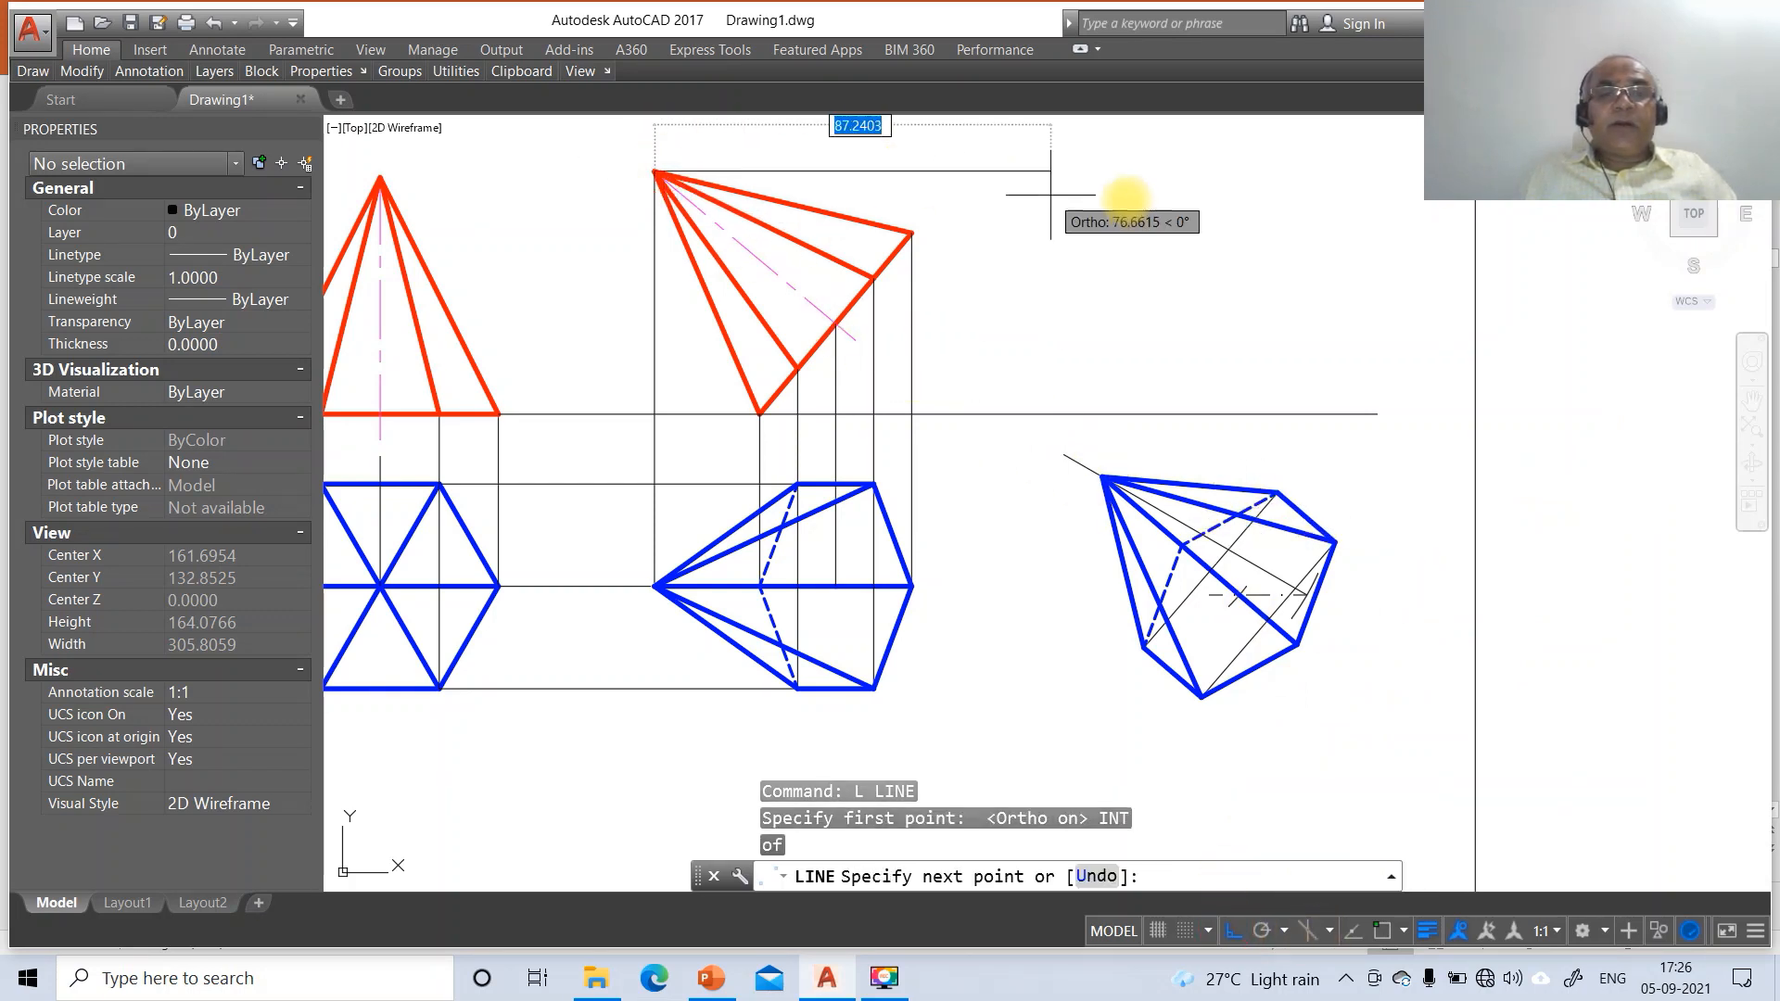
click(1372, 220)
key(Return)
Draw a vertical projector from the rotated top view's apex, perpendicular to the apex's horizontal projector
key(Return)
text(INT)
key(Return)
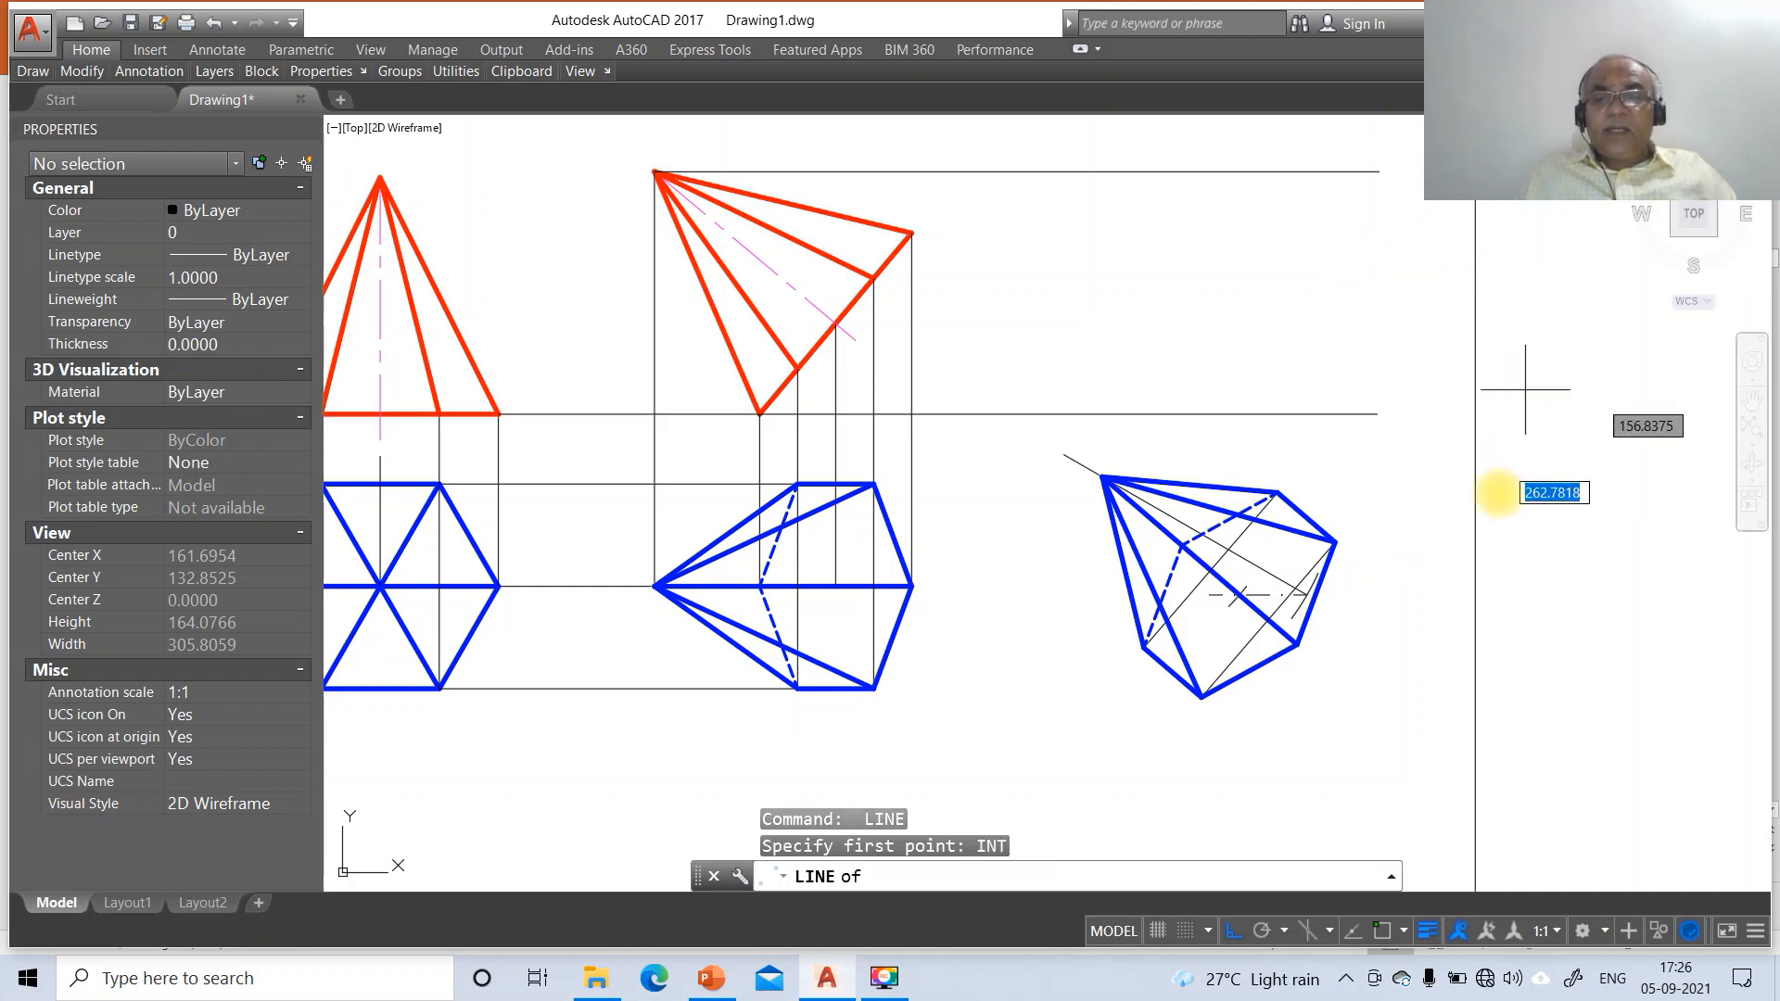
click(1104, 478)
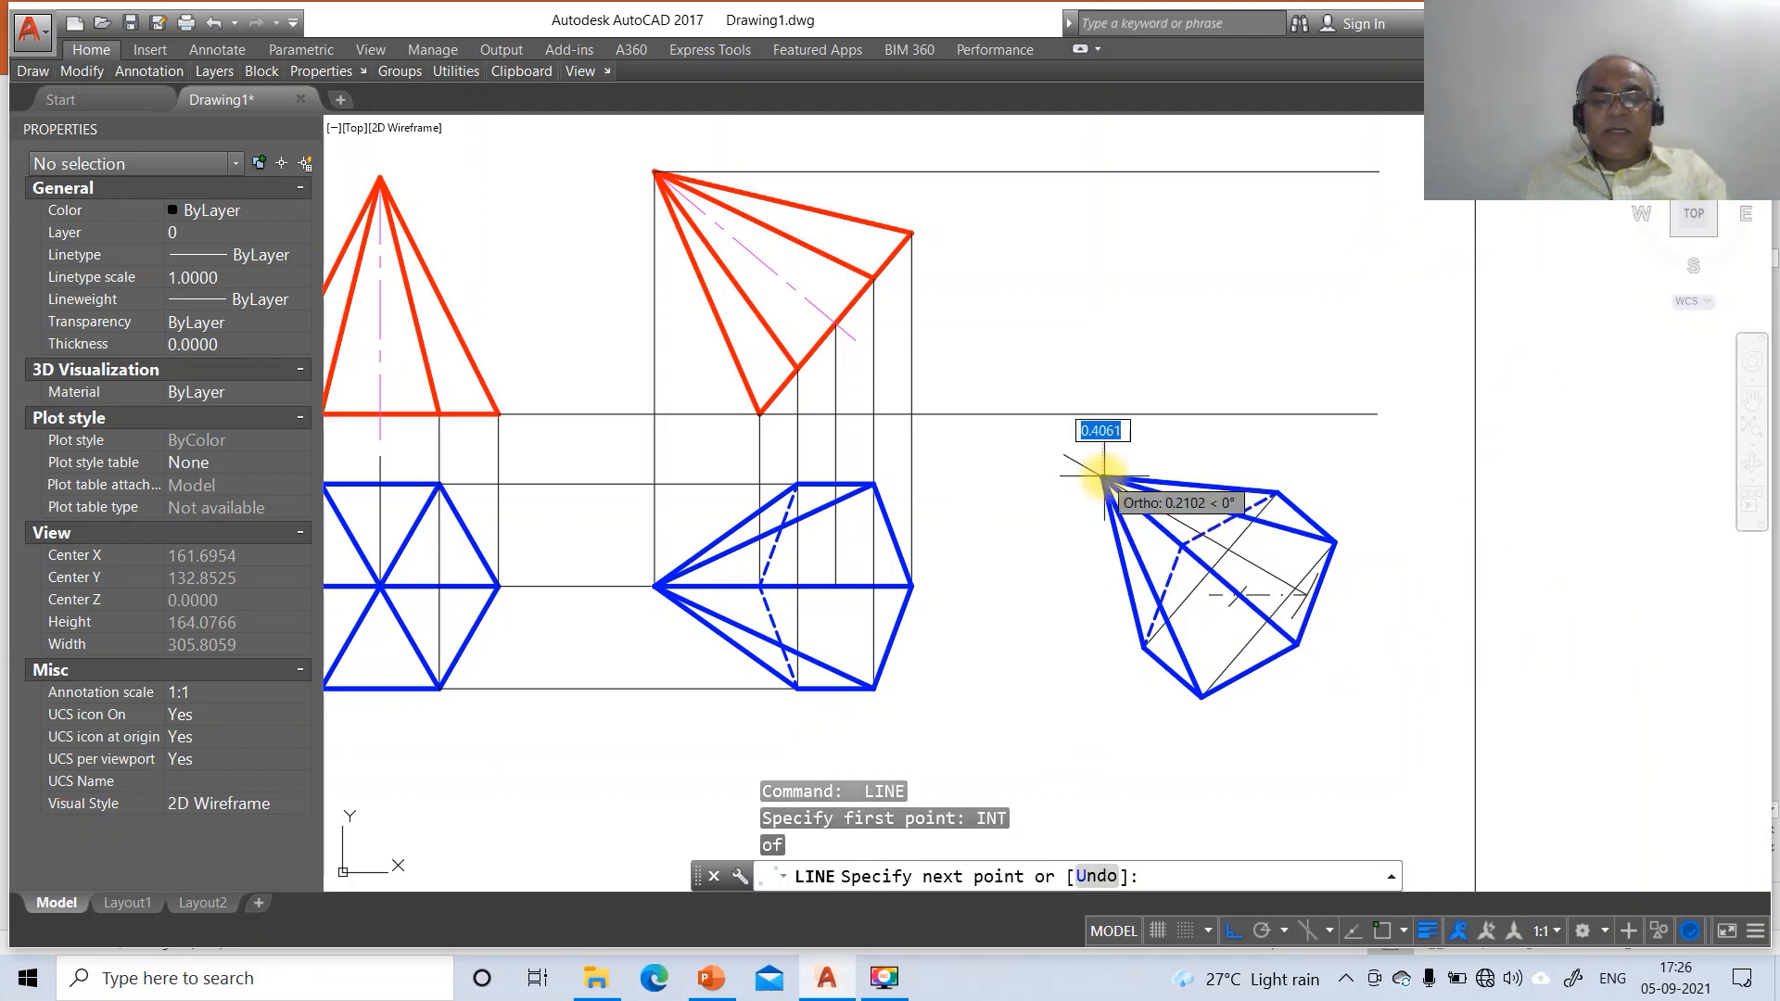
text(PER)
key(Return)
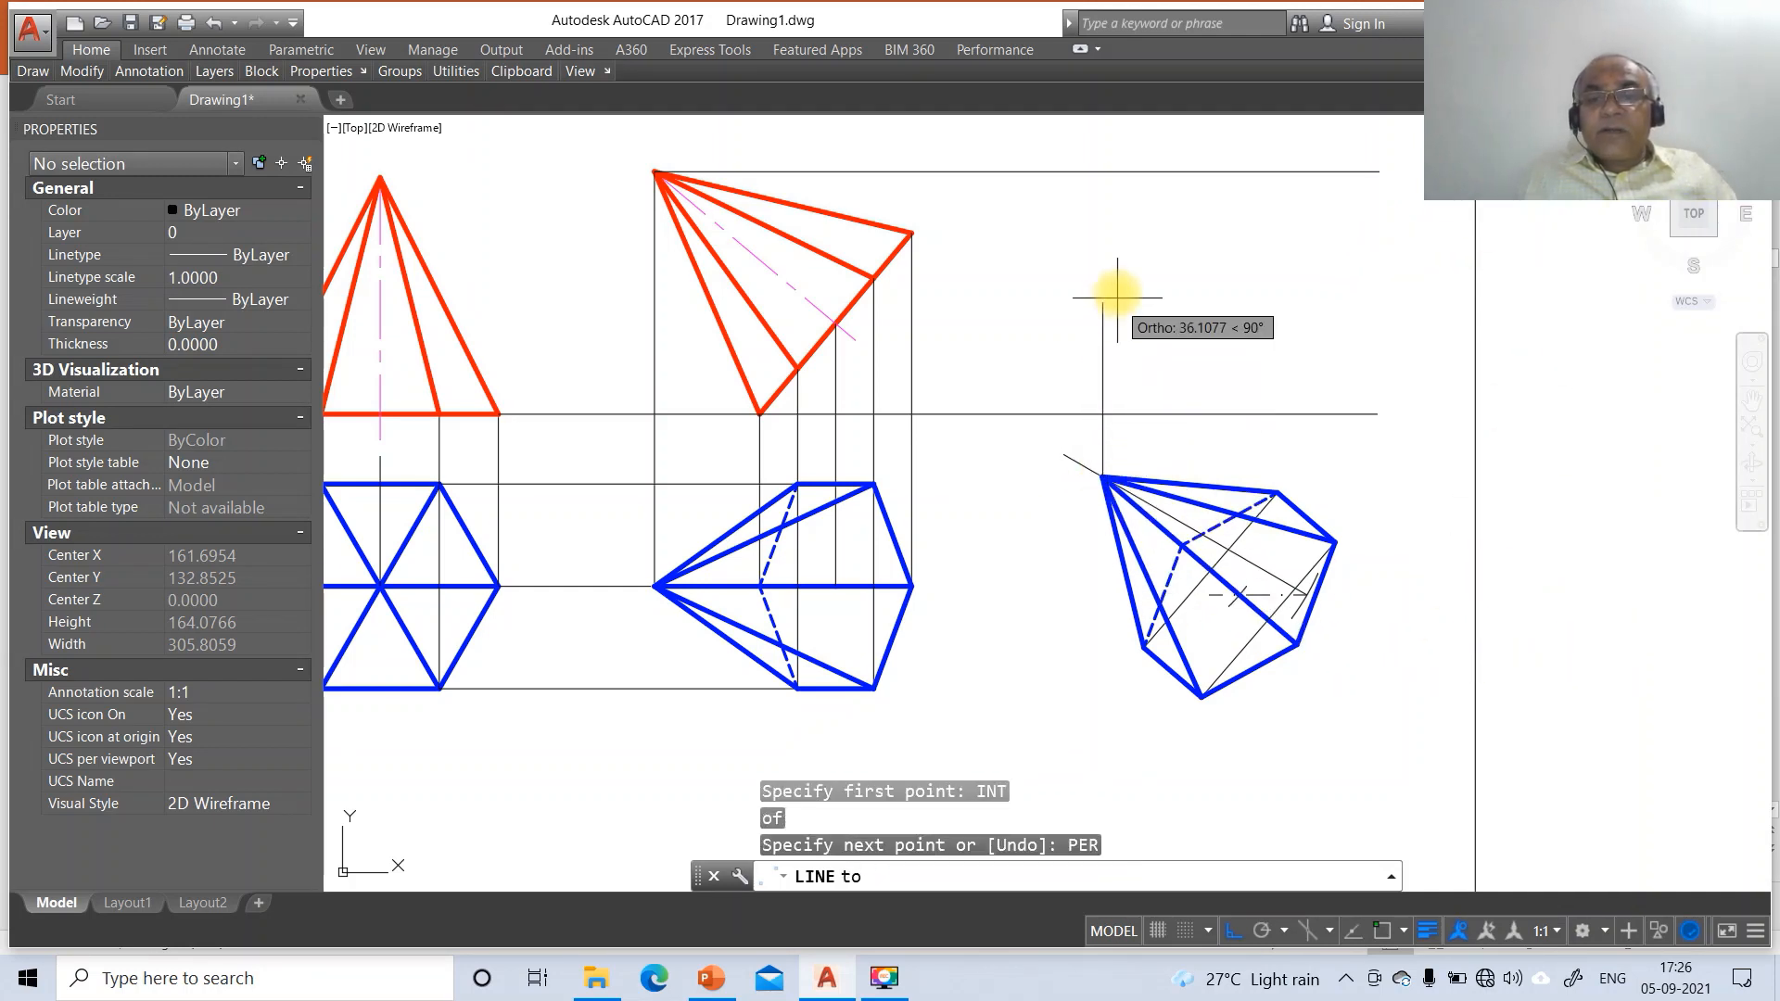
click(1131, 171)
key(Return)
Fillet the apex's horizontal and vertical projectors at zero radius to trim them to a clean corner
text(f)
key(Return)
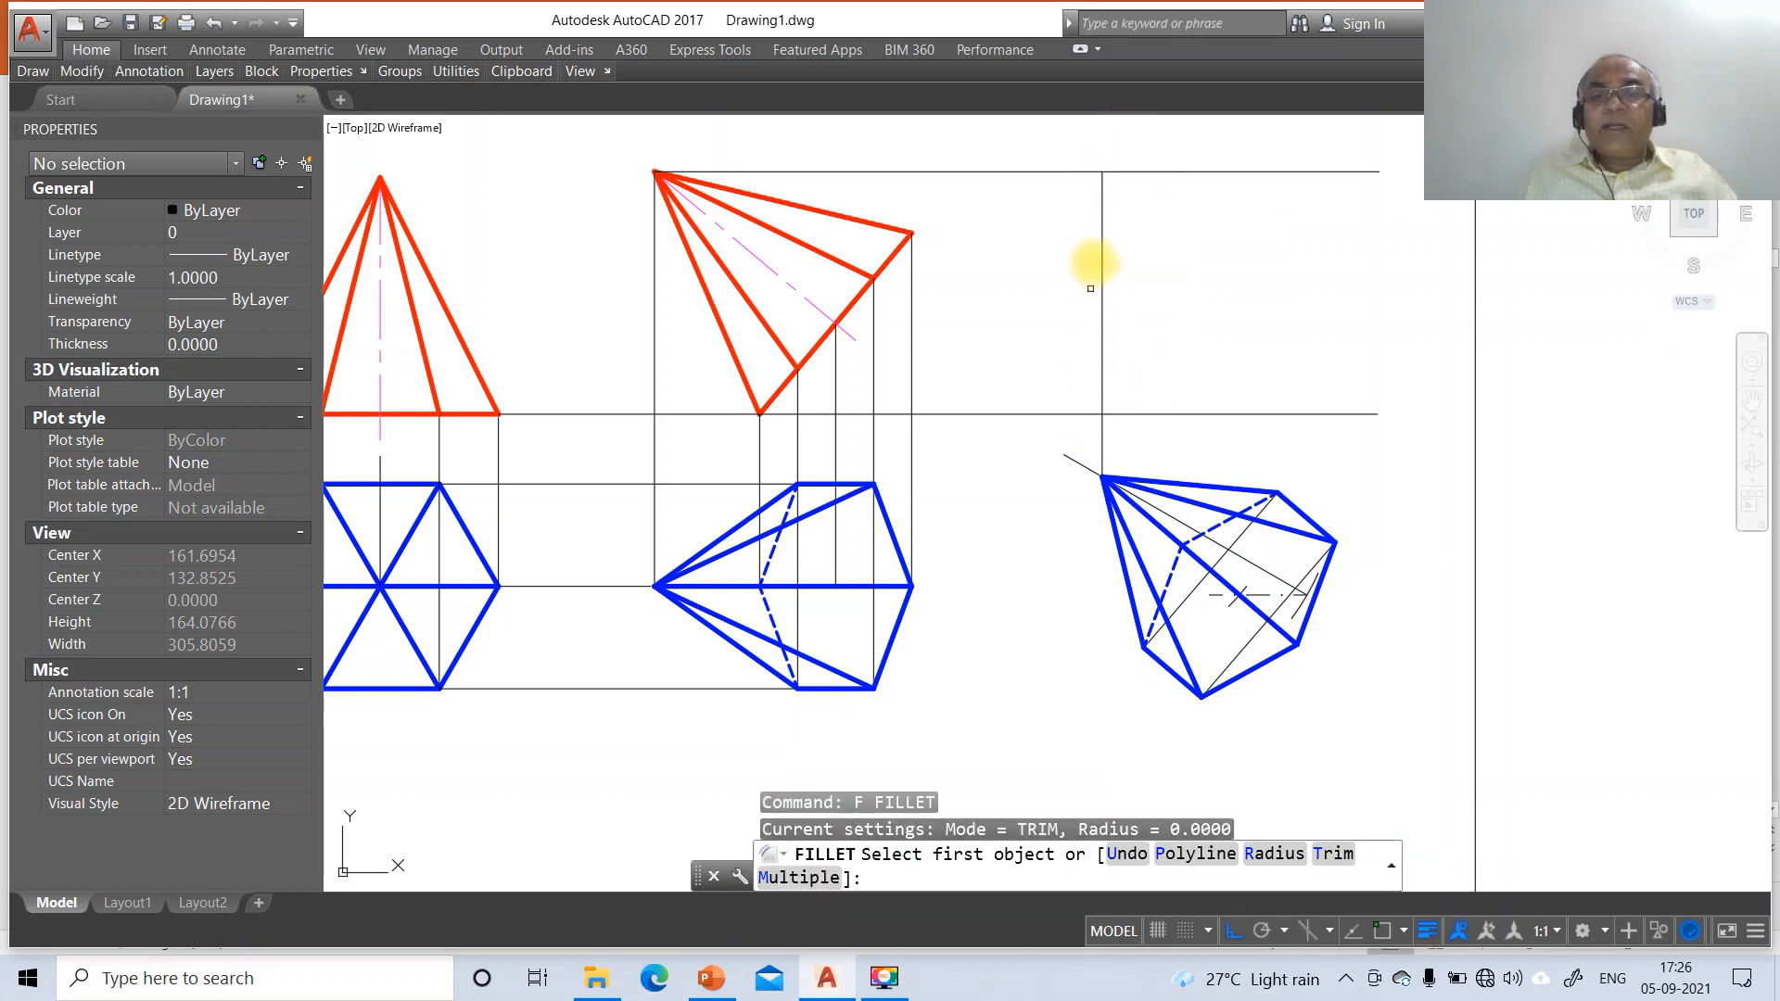
click(1092, 172)
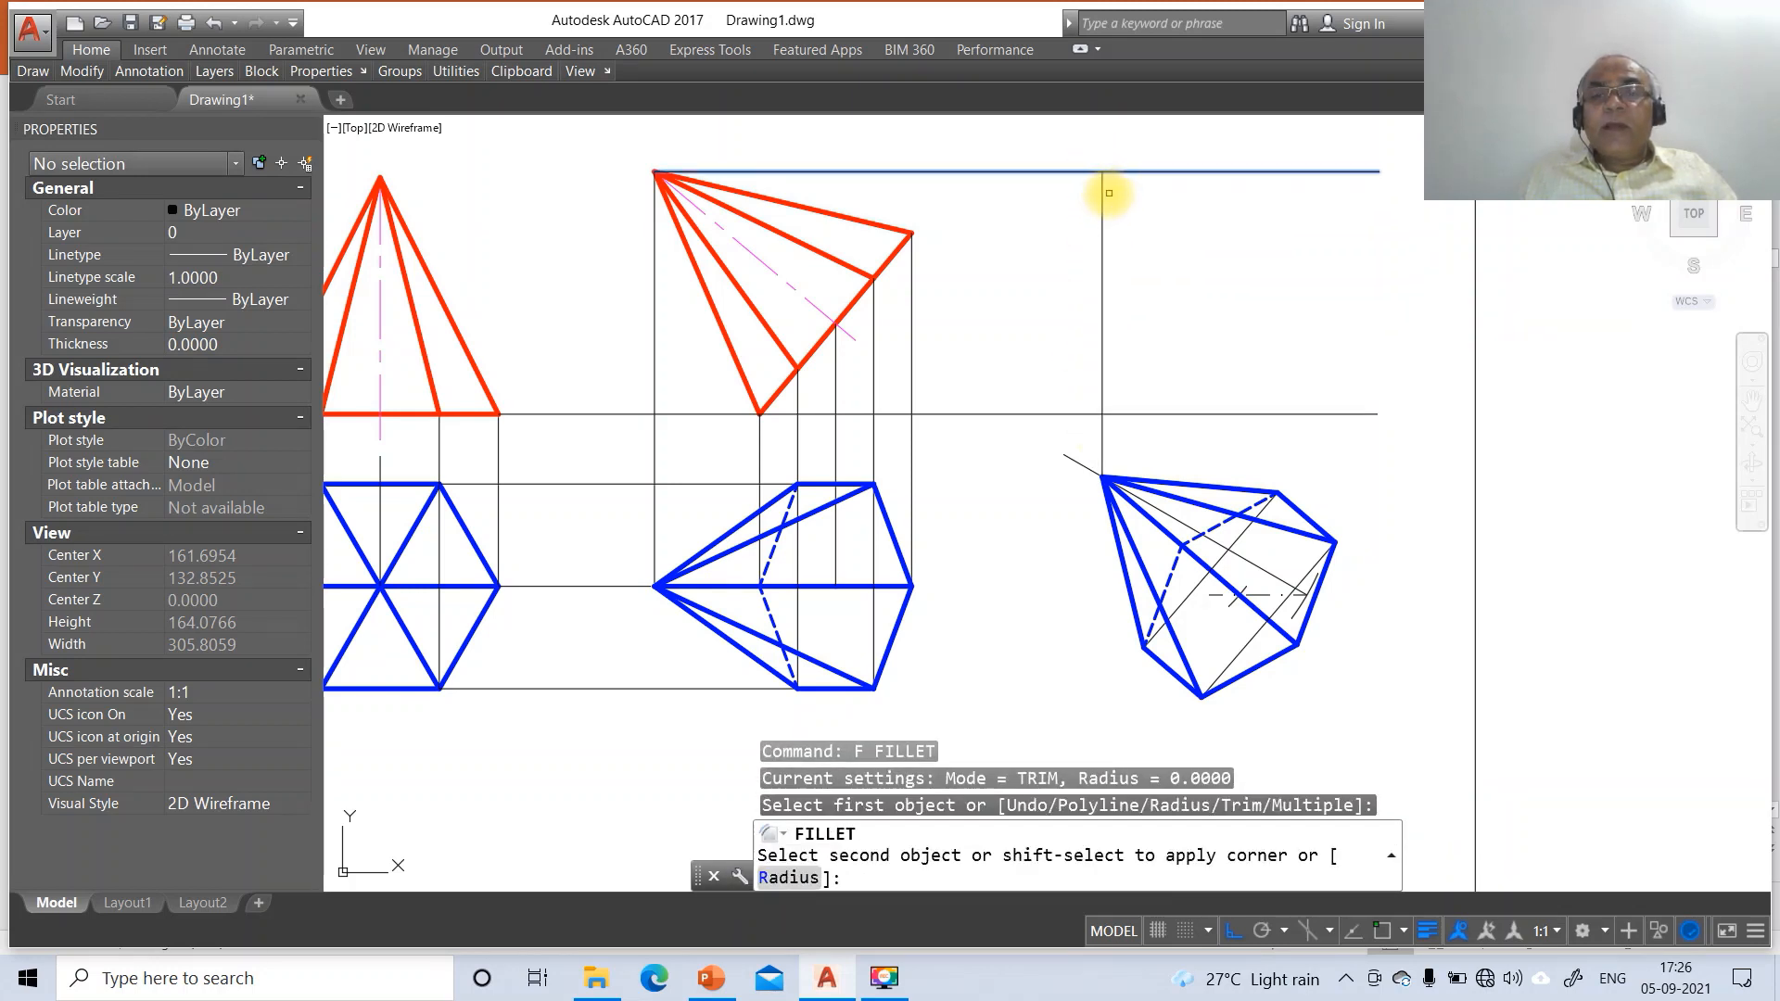
click(1104, 191)
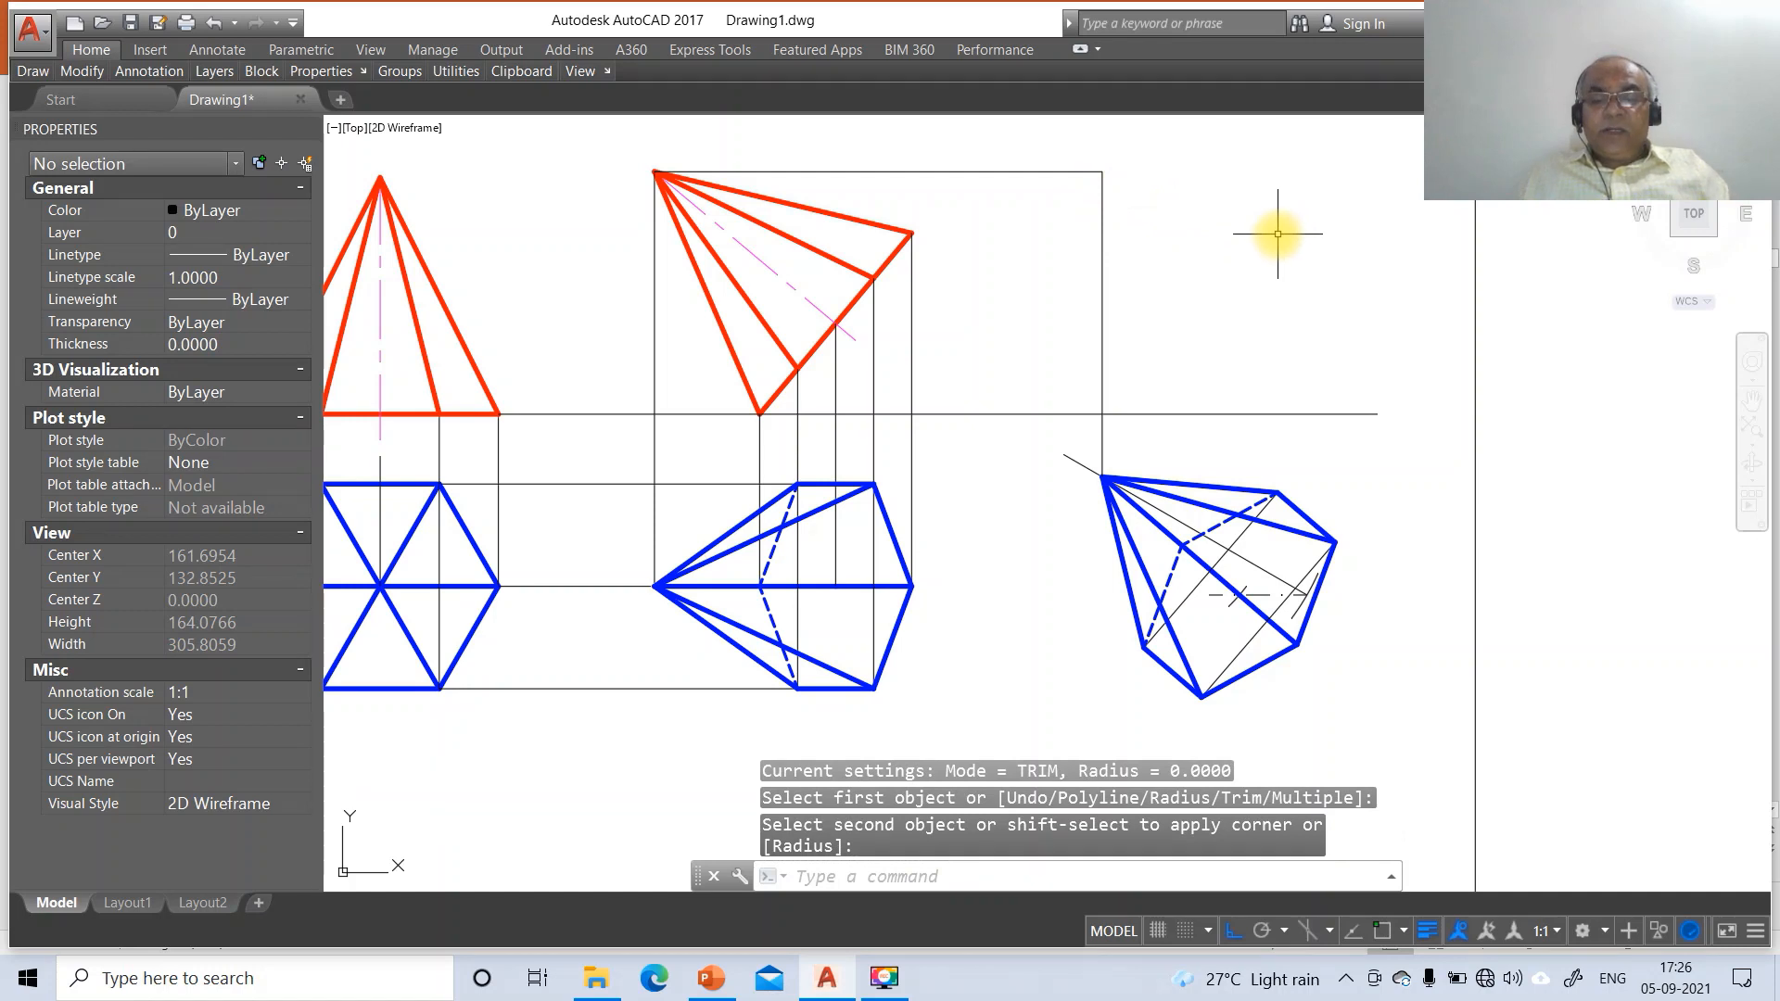
Draw a vertical projector from the rotated top view's hidden base corner, where the dashed edges meet, perpendicular to the reference line
text(l)
key(Return)
text(INT)
key(Return)
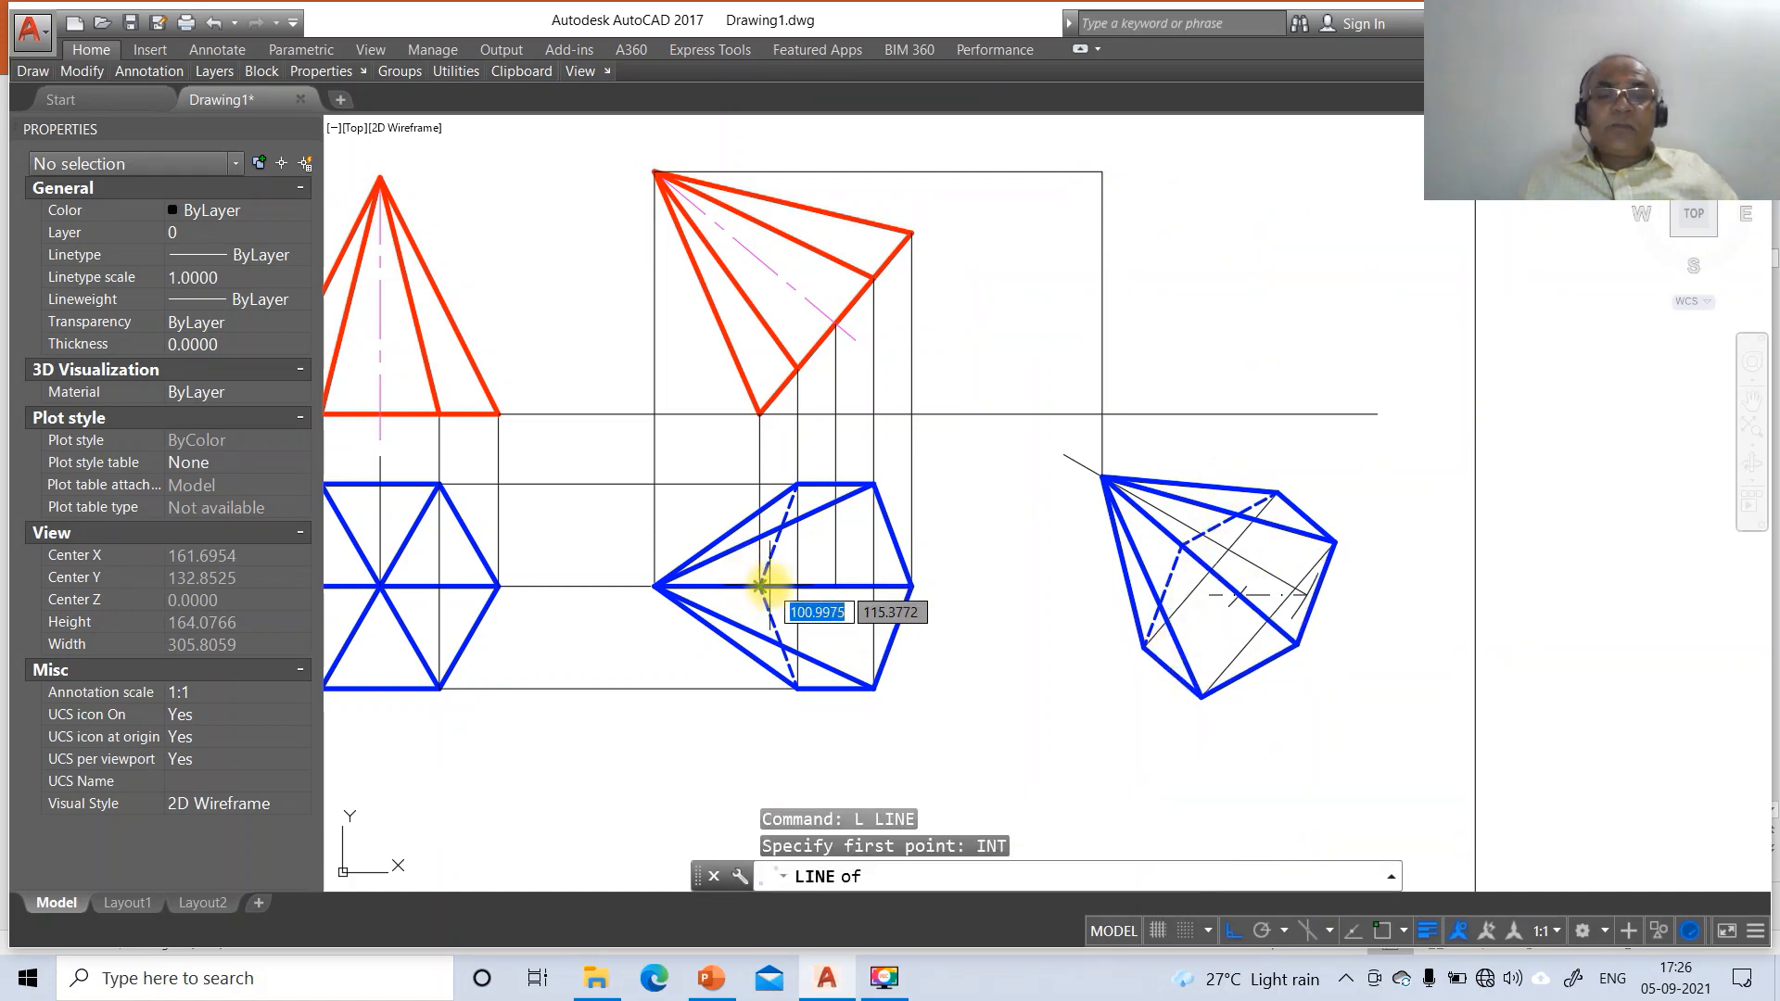
click(1180, 546)
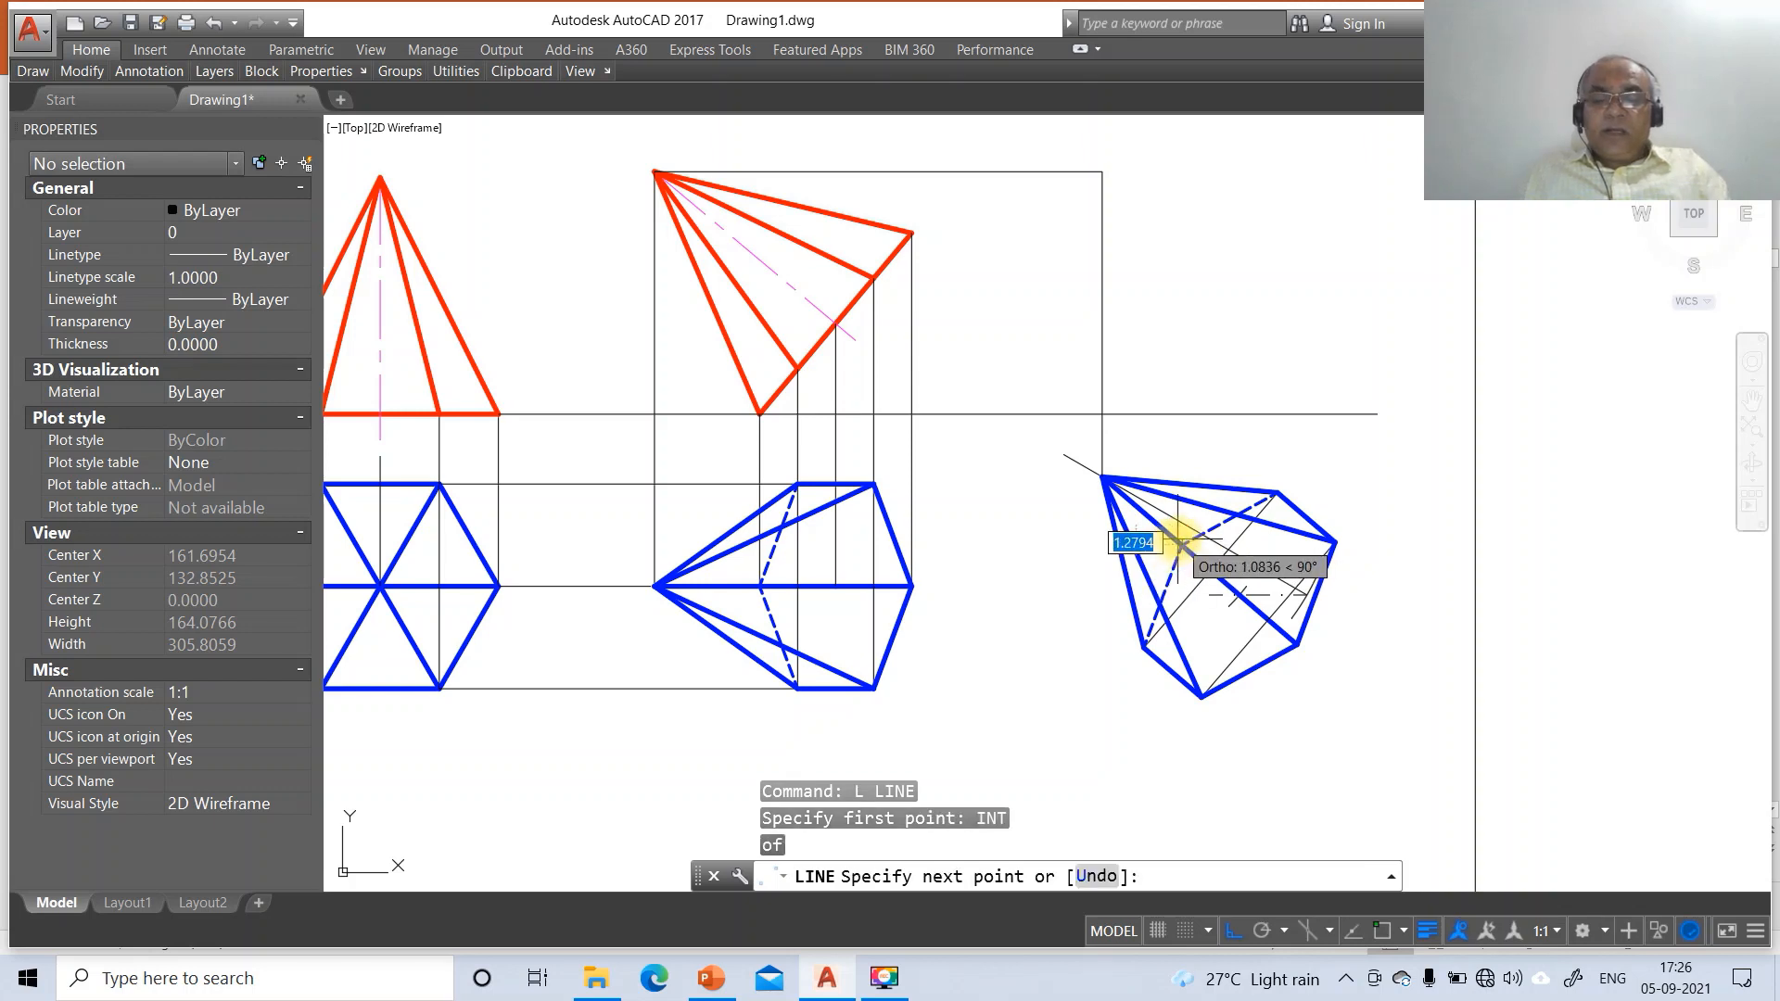
key(Return)
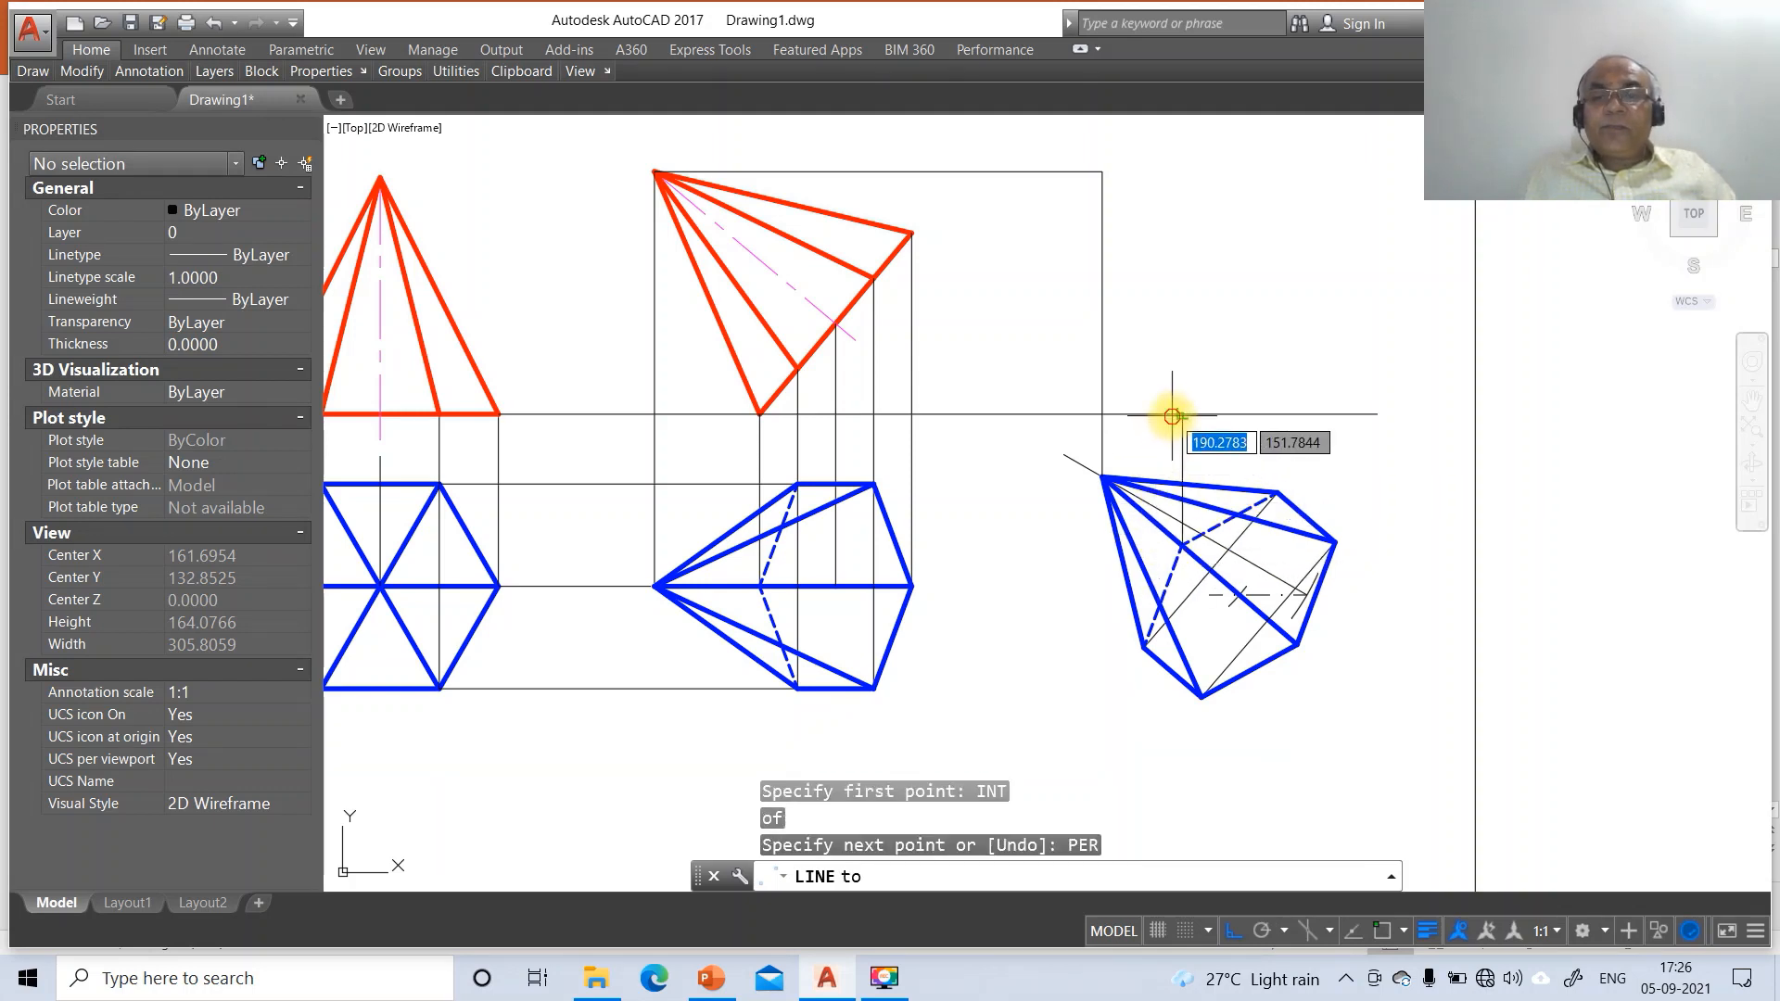
click(1174, 414)
key(Return)
Draw a horizontal projector from the tilted front view's first base point above the reference line, extending past the rotated top view
key(Return)
text(INT)
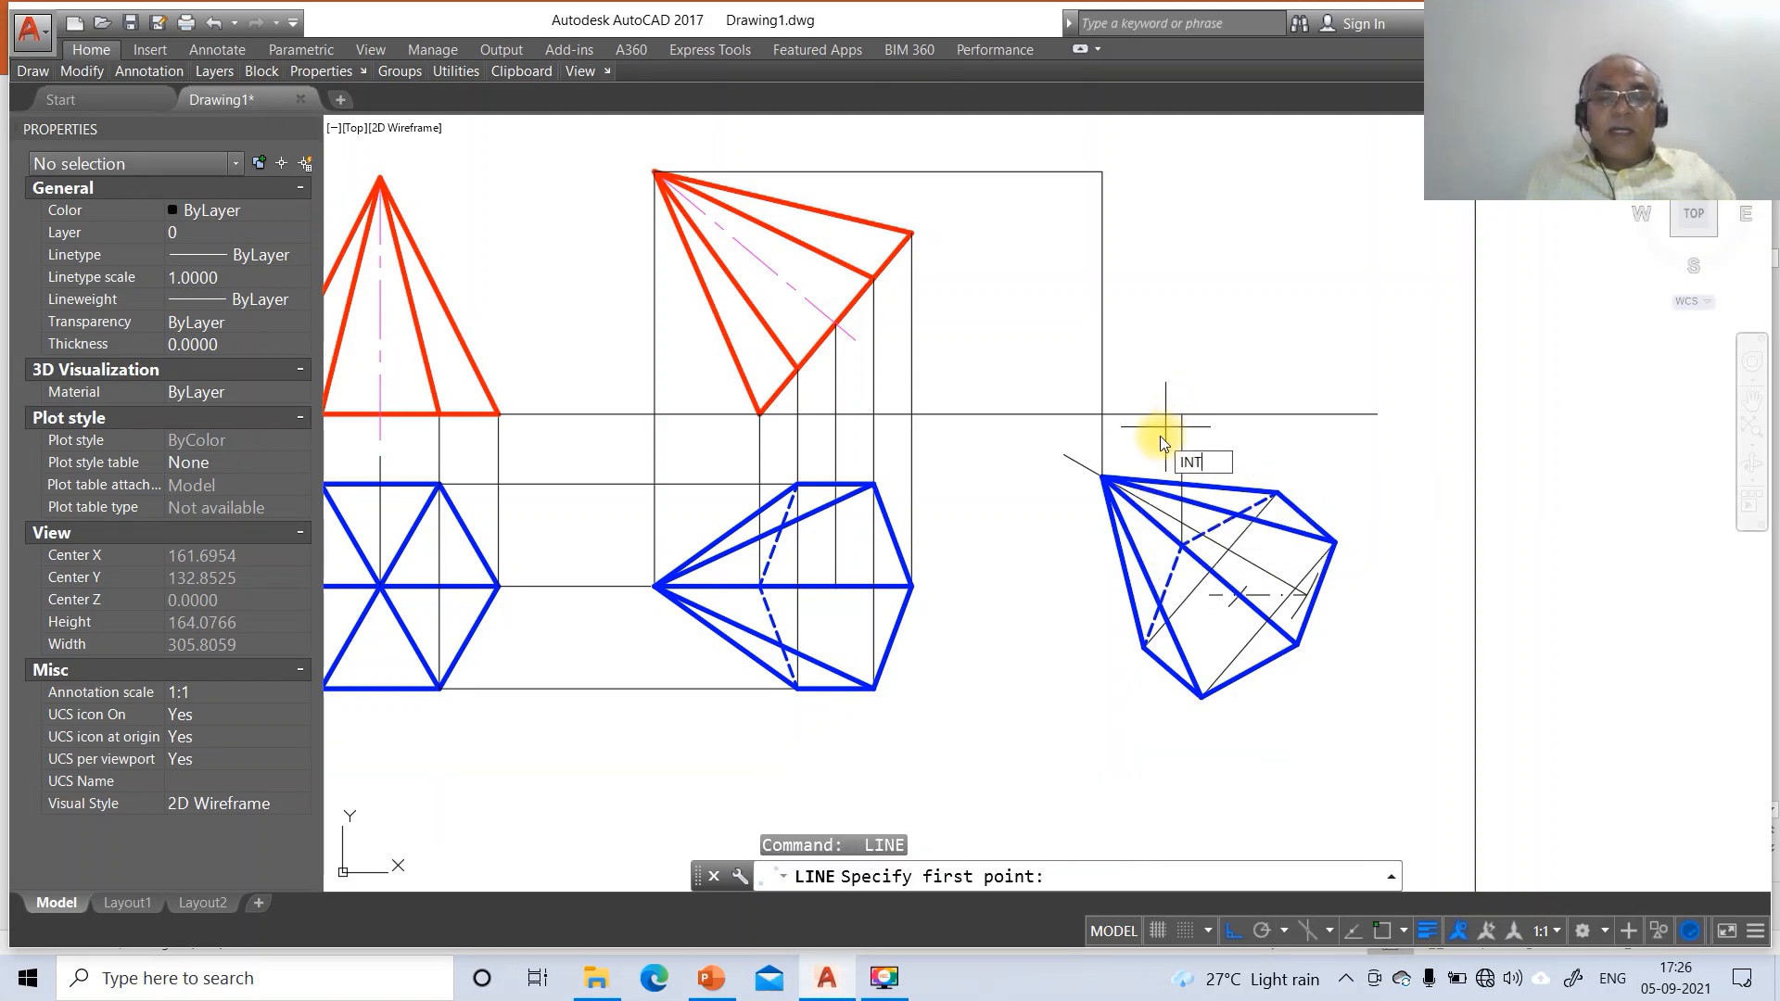
key(Return)
click(797, 368)
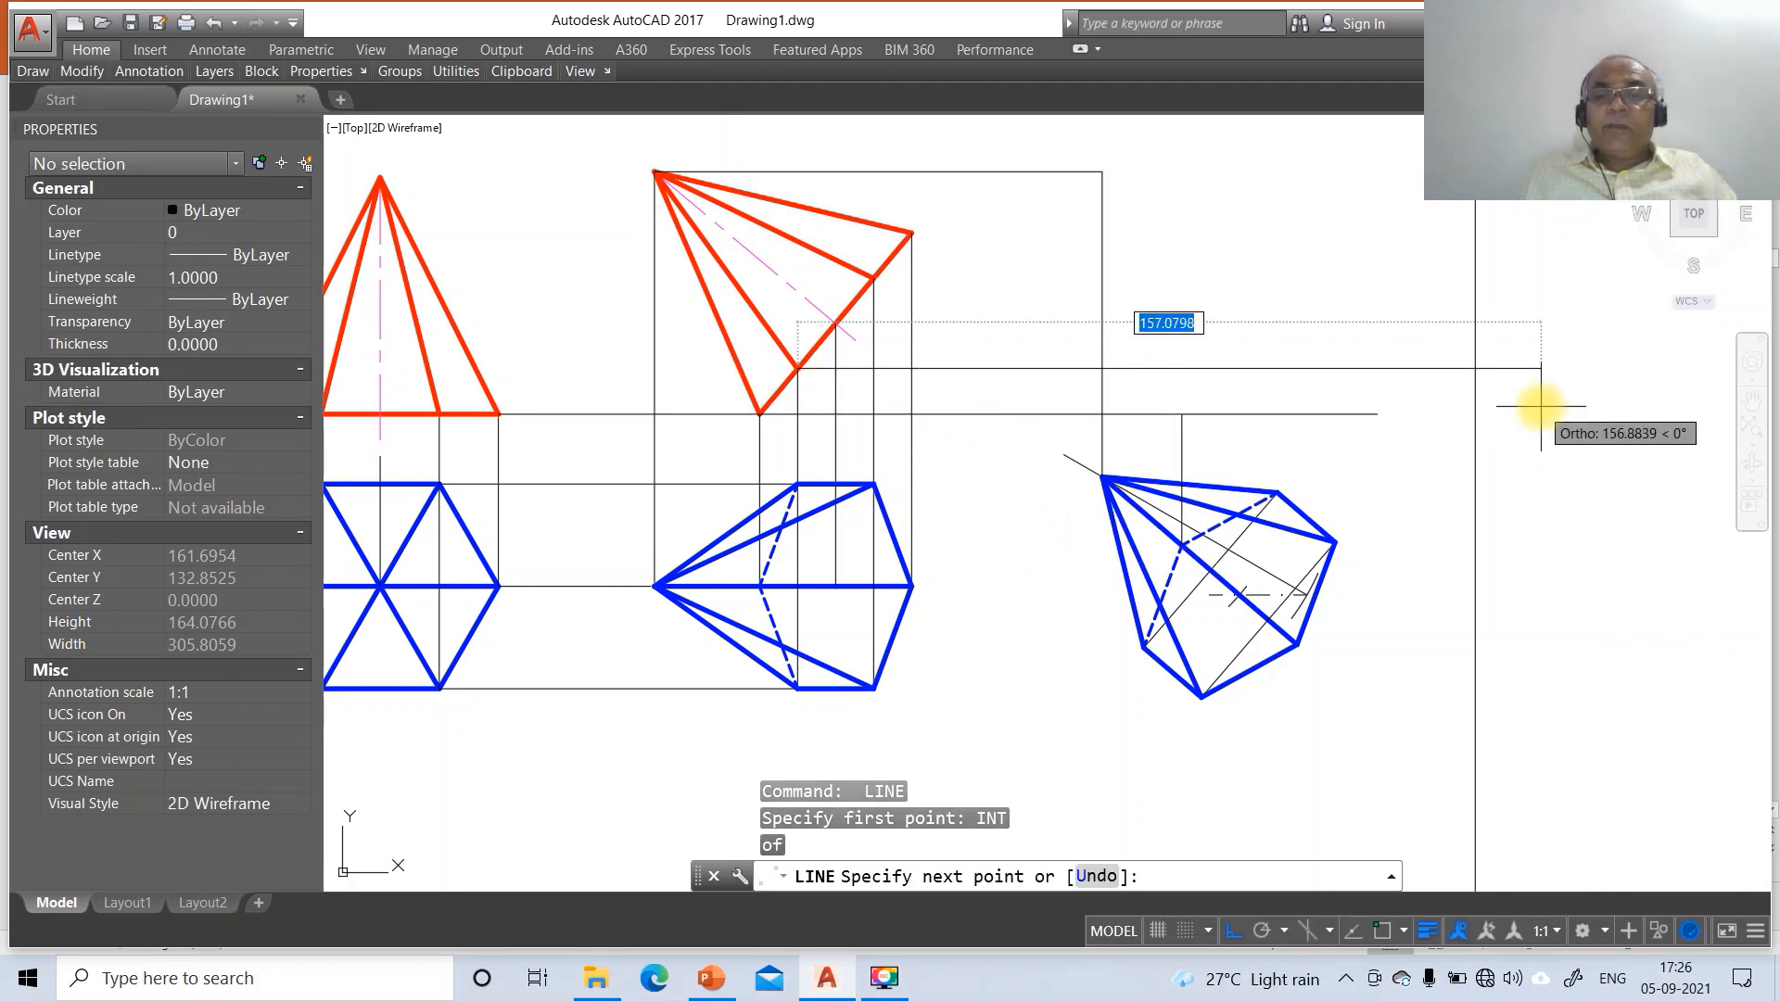
click(1408, 400)
key(Return)
Draw a vertical projector from the rotated top view's leftmost base corner, perpendicular to the first horizontal projector above the reference line
key(Return)
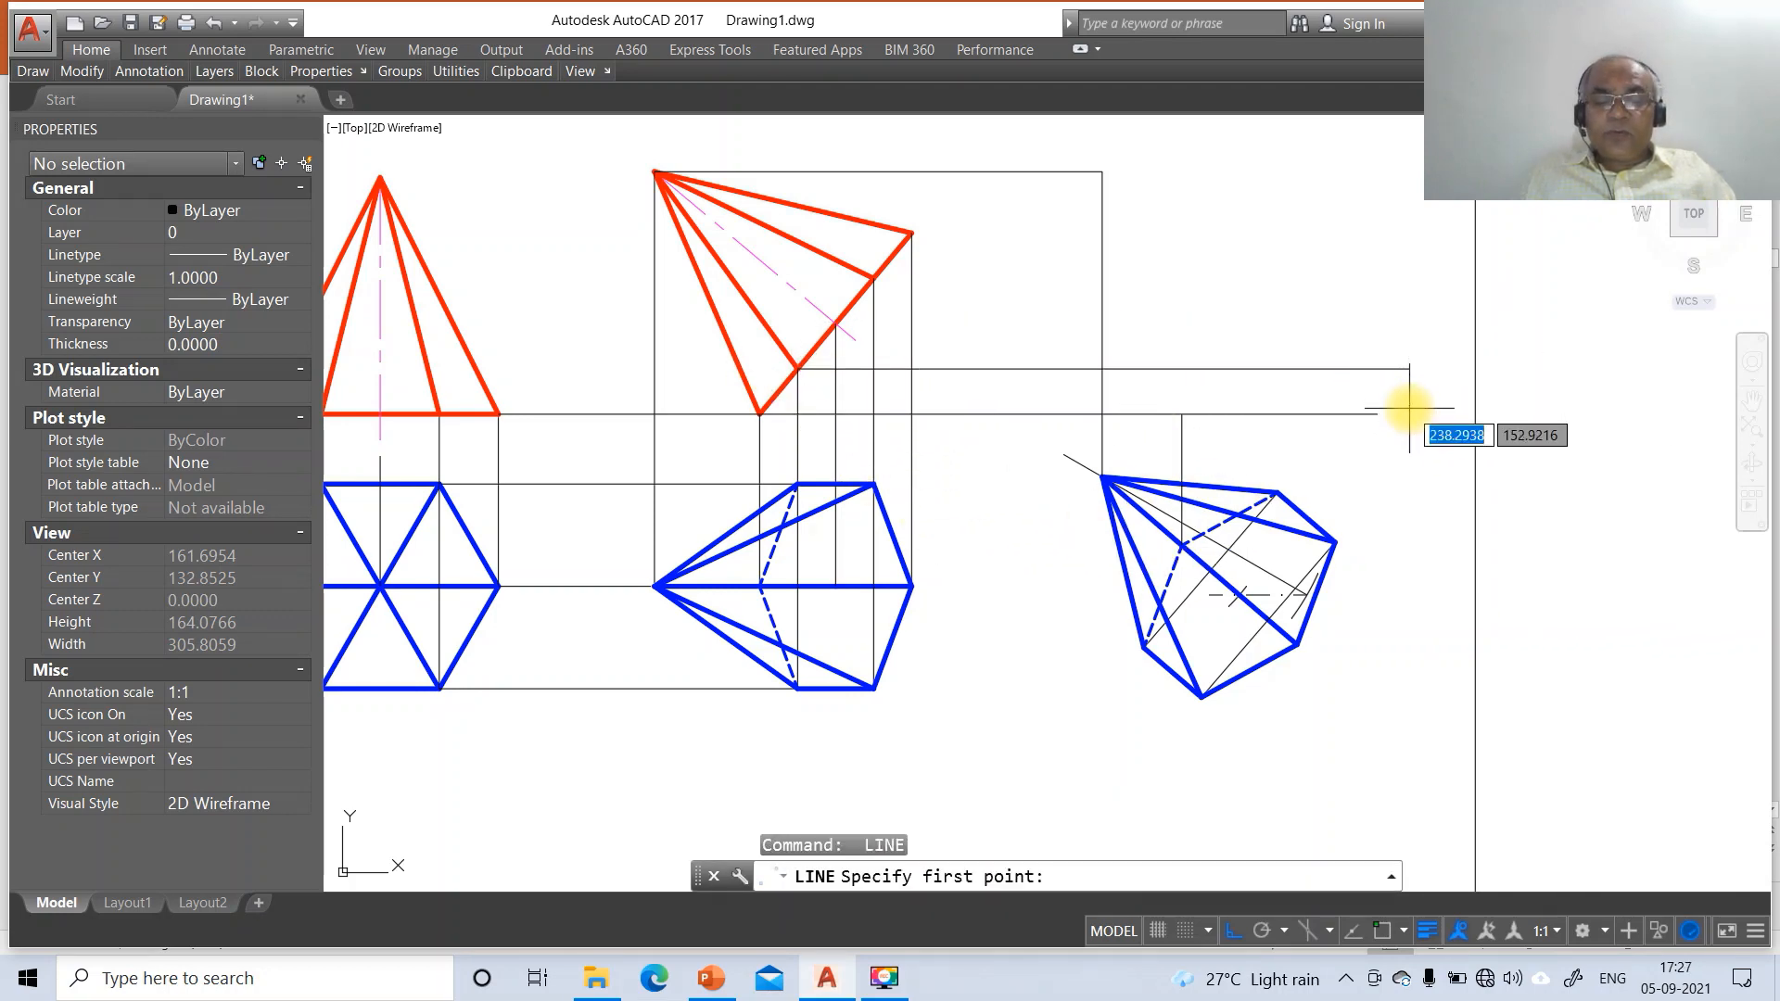
text(INT)
key(Return)
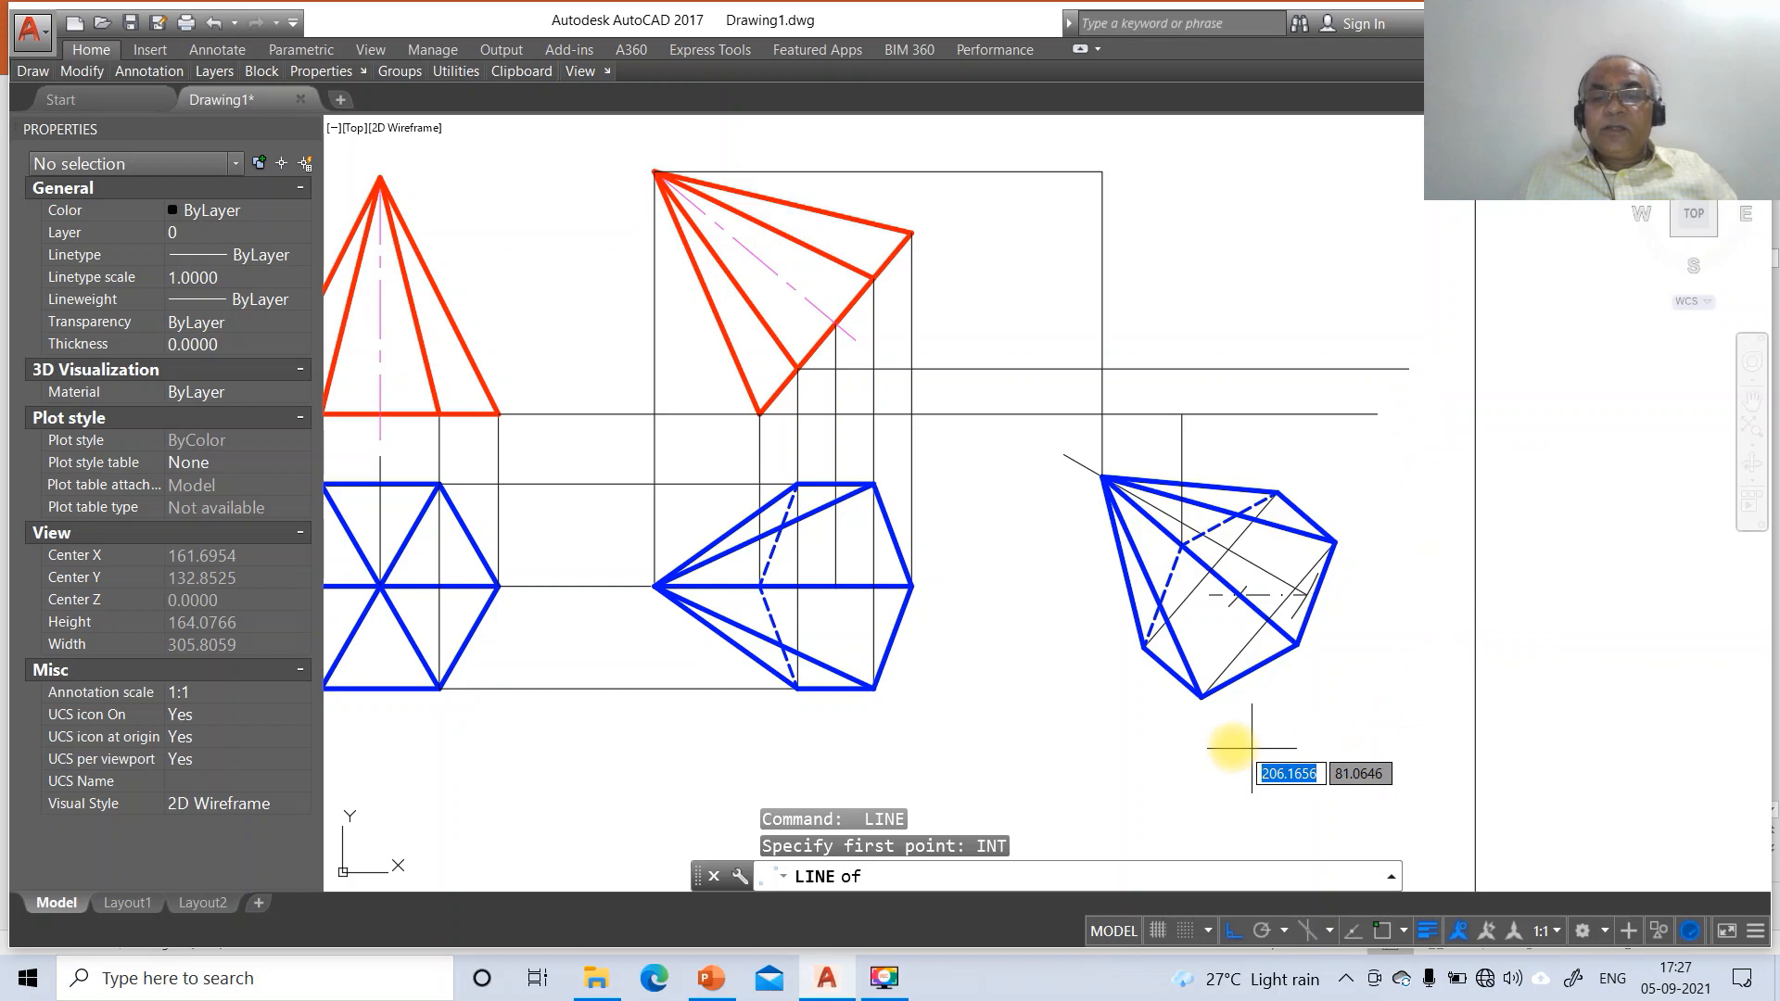
click(1143, 649)
text(PER)
key(Return)
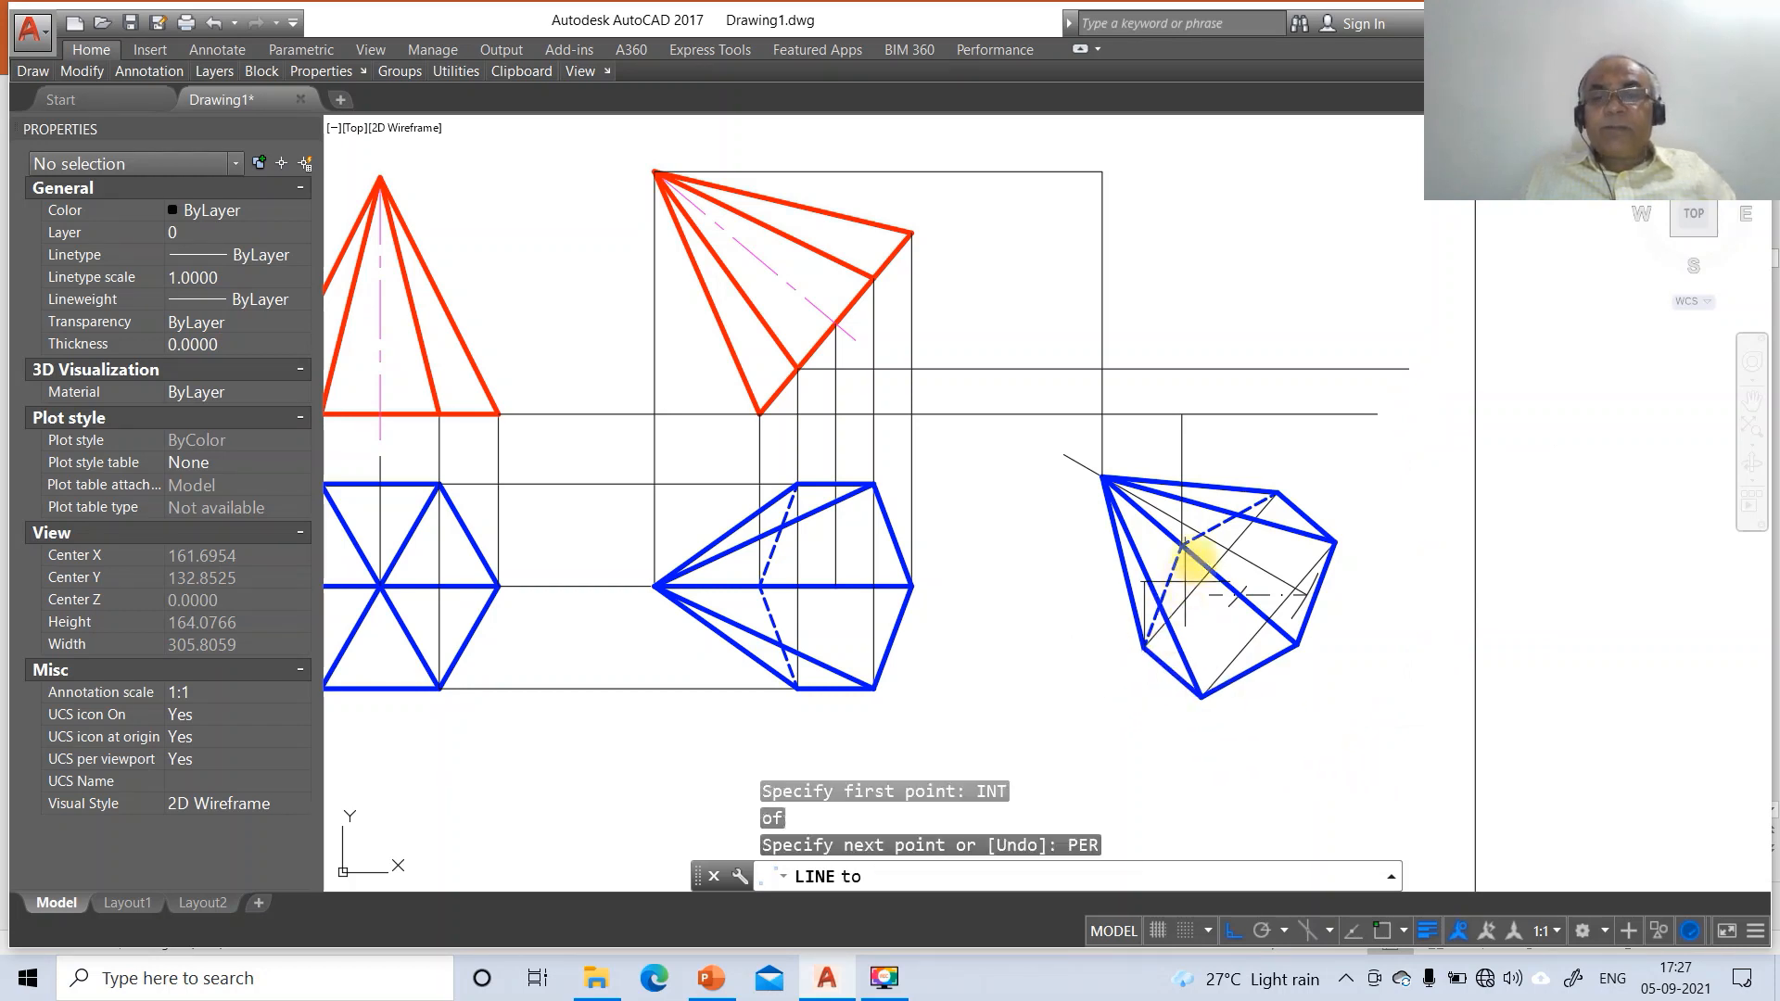
click(1210, 376)
key(Return)
Draw a vertical projector from the rotated top view's uppermost base corner, perpendicular to the first horizontal projector above the reference line
key(Return)
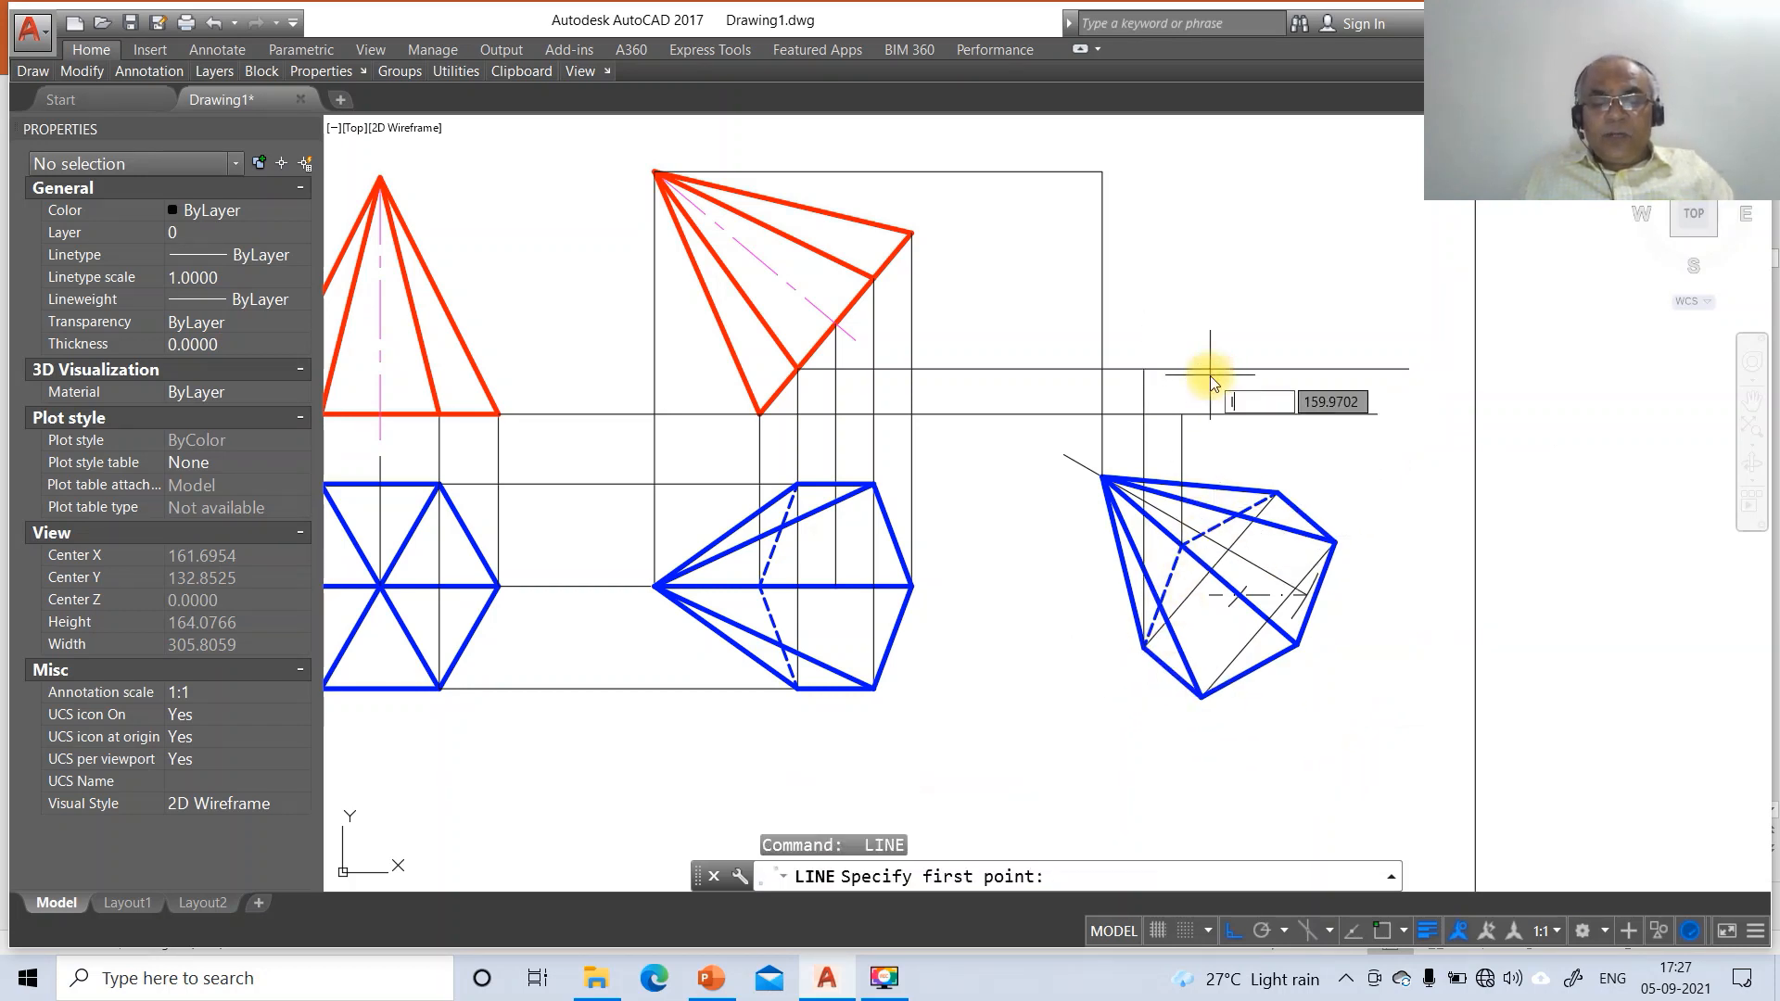
text(INT)
key(Return)
click(1276, 493)
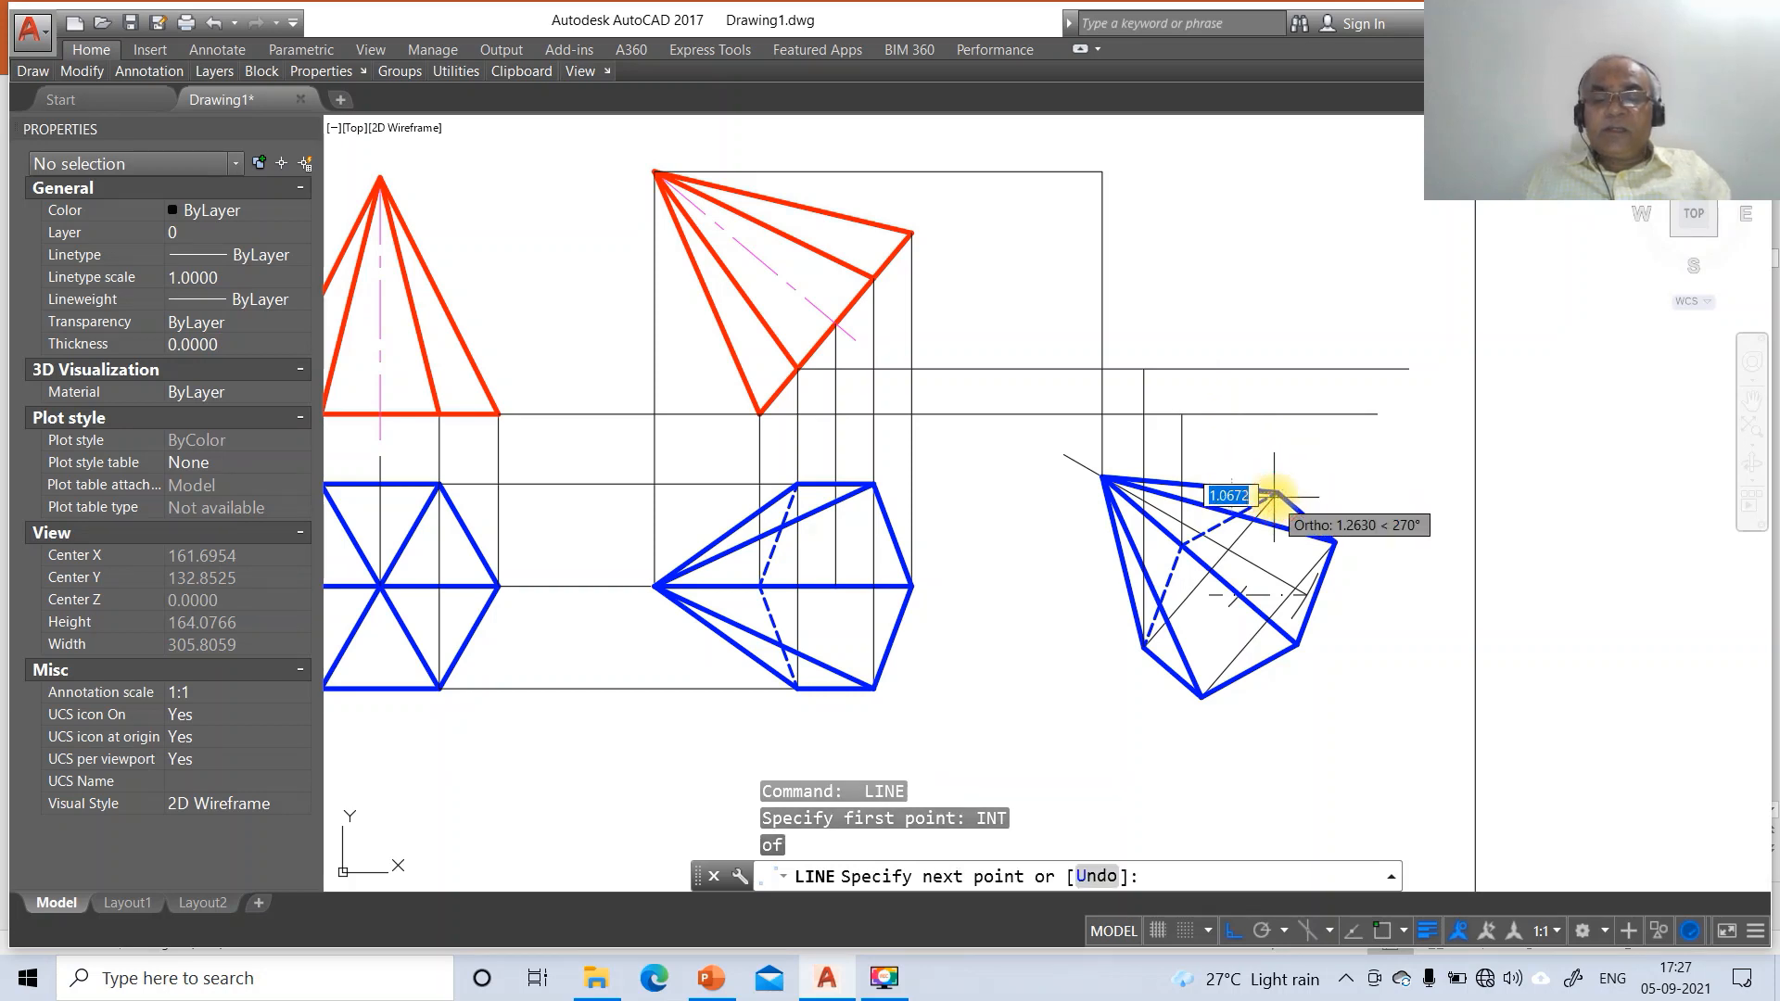
text(PER)
key(Return)
click(1276, 414)
key(Return)
Draw a horizontal projector from the midpoint of the tilted front view's base, extending past the rotated top view
key(Return)
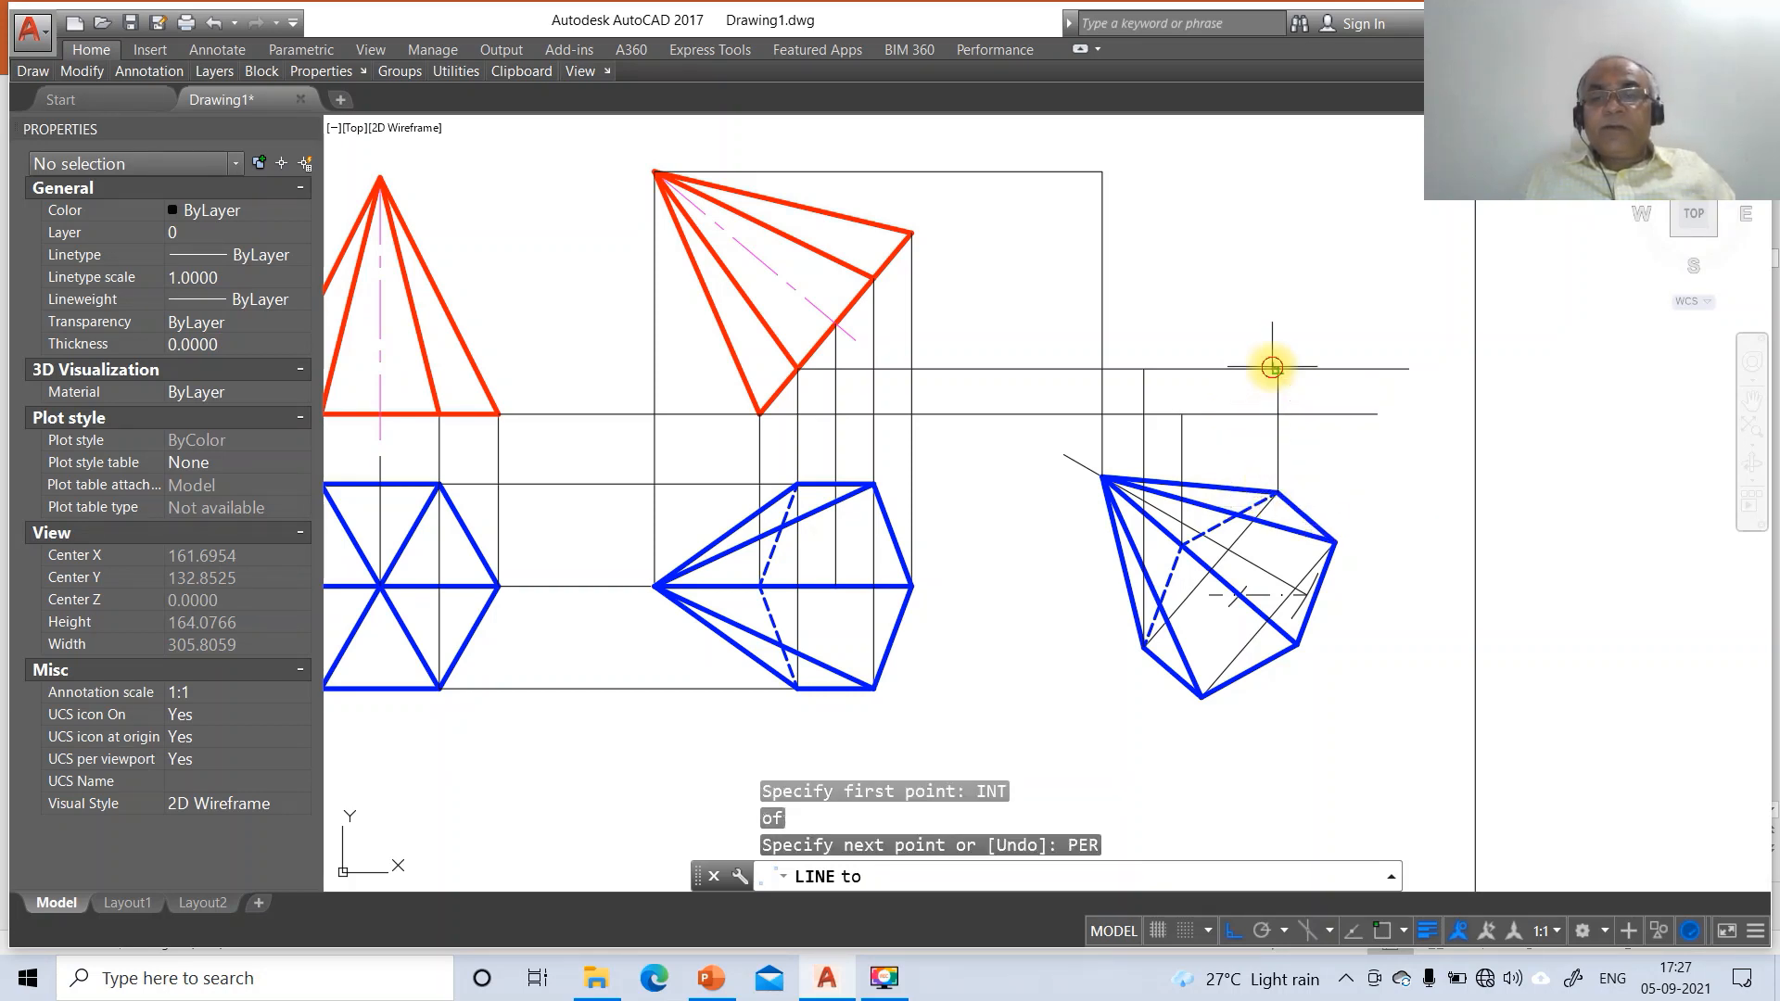
text(INT)
key(Return)
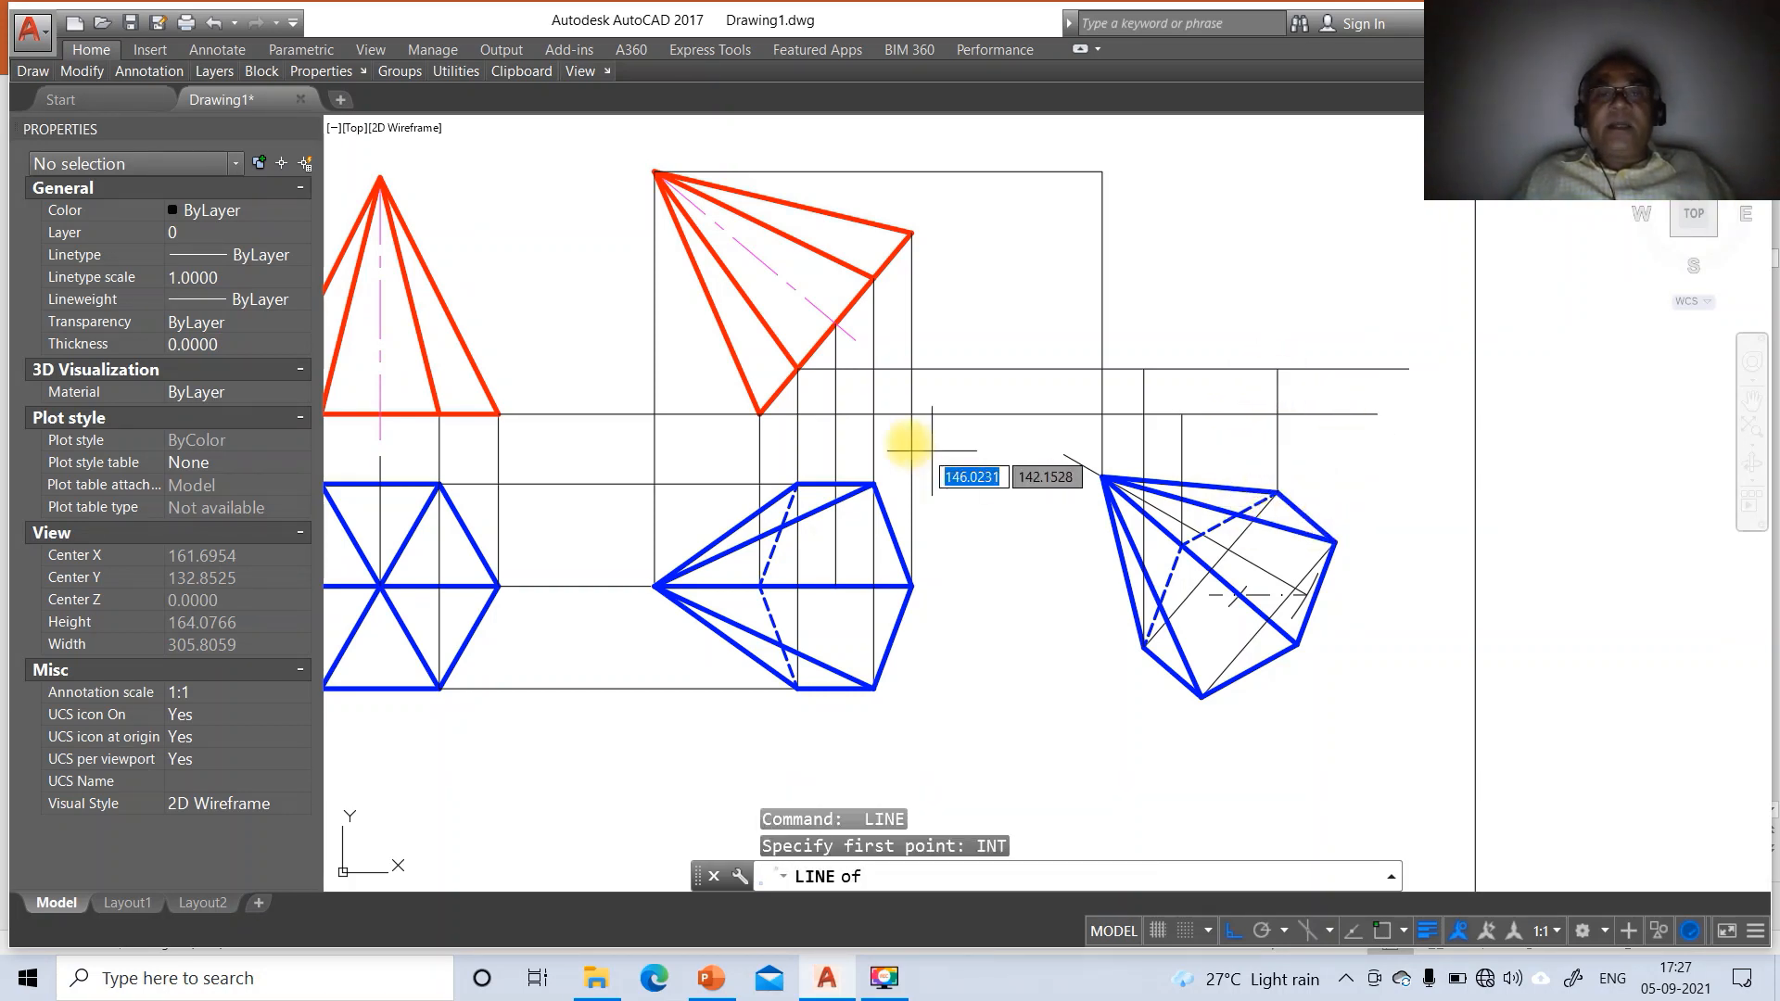
click(836, 324)
click(1403, 348)
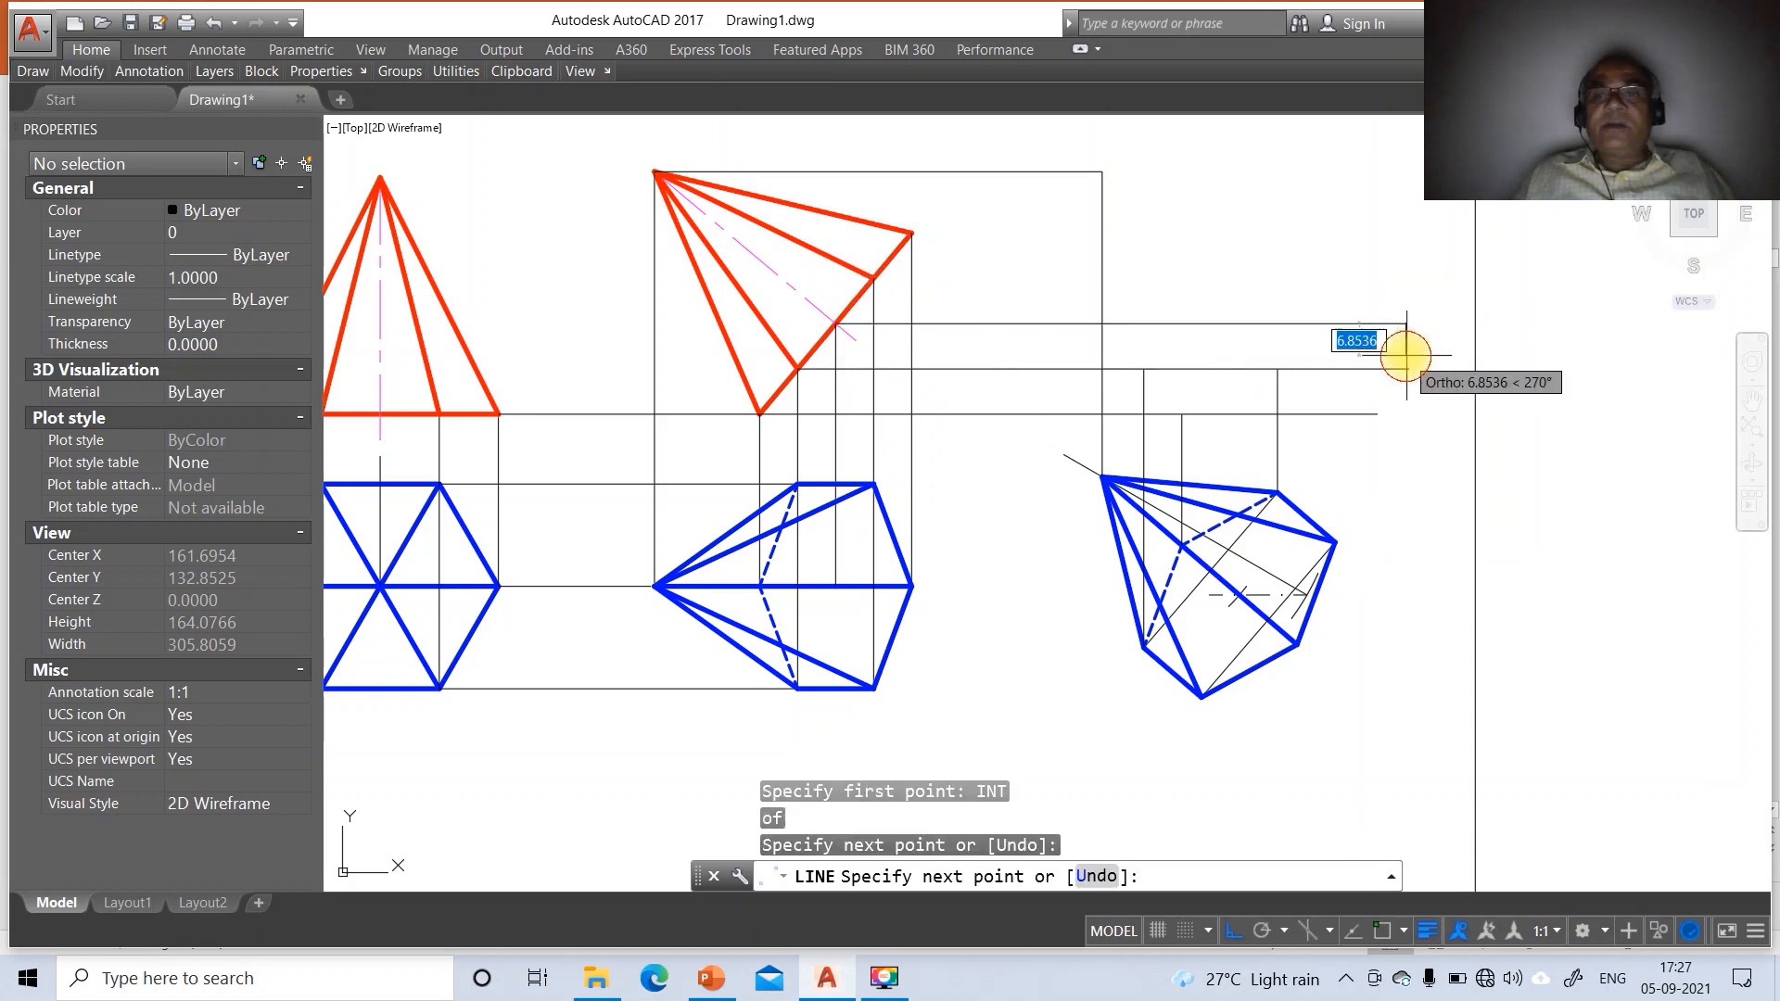
key(Return)
key(Return)
text(E)
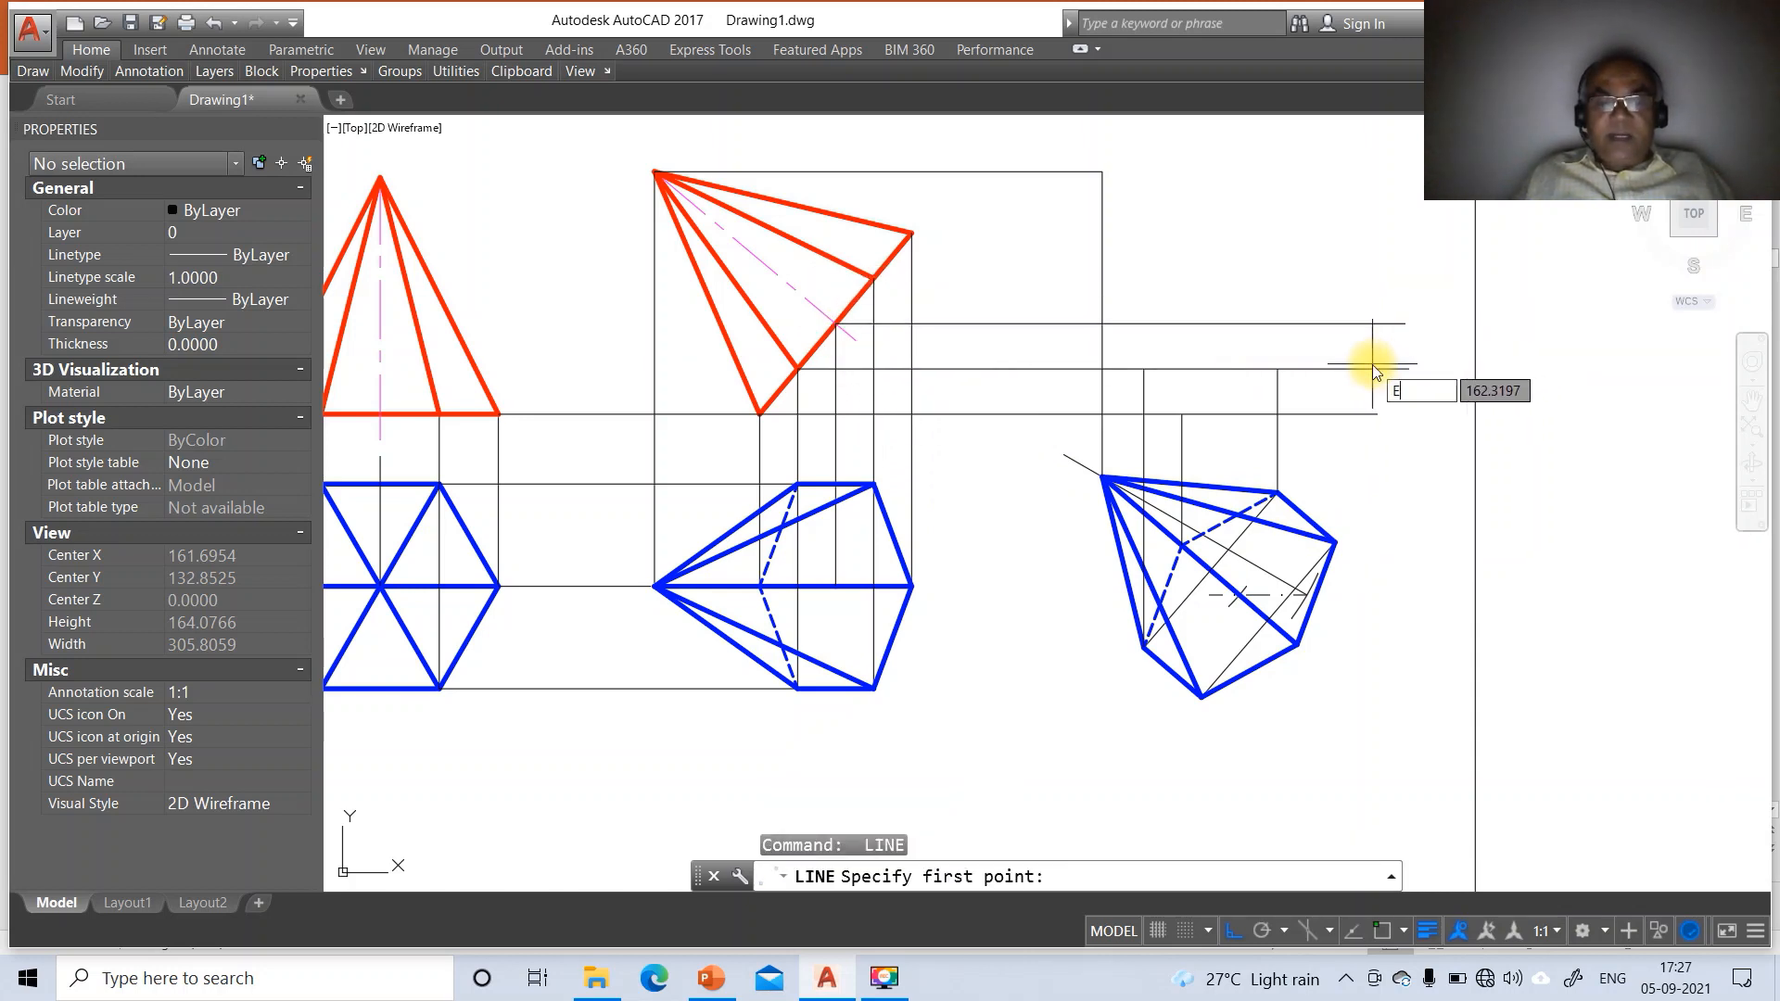
text(ND)
key(Return)
key(Escape)
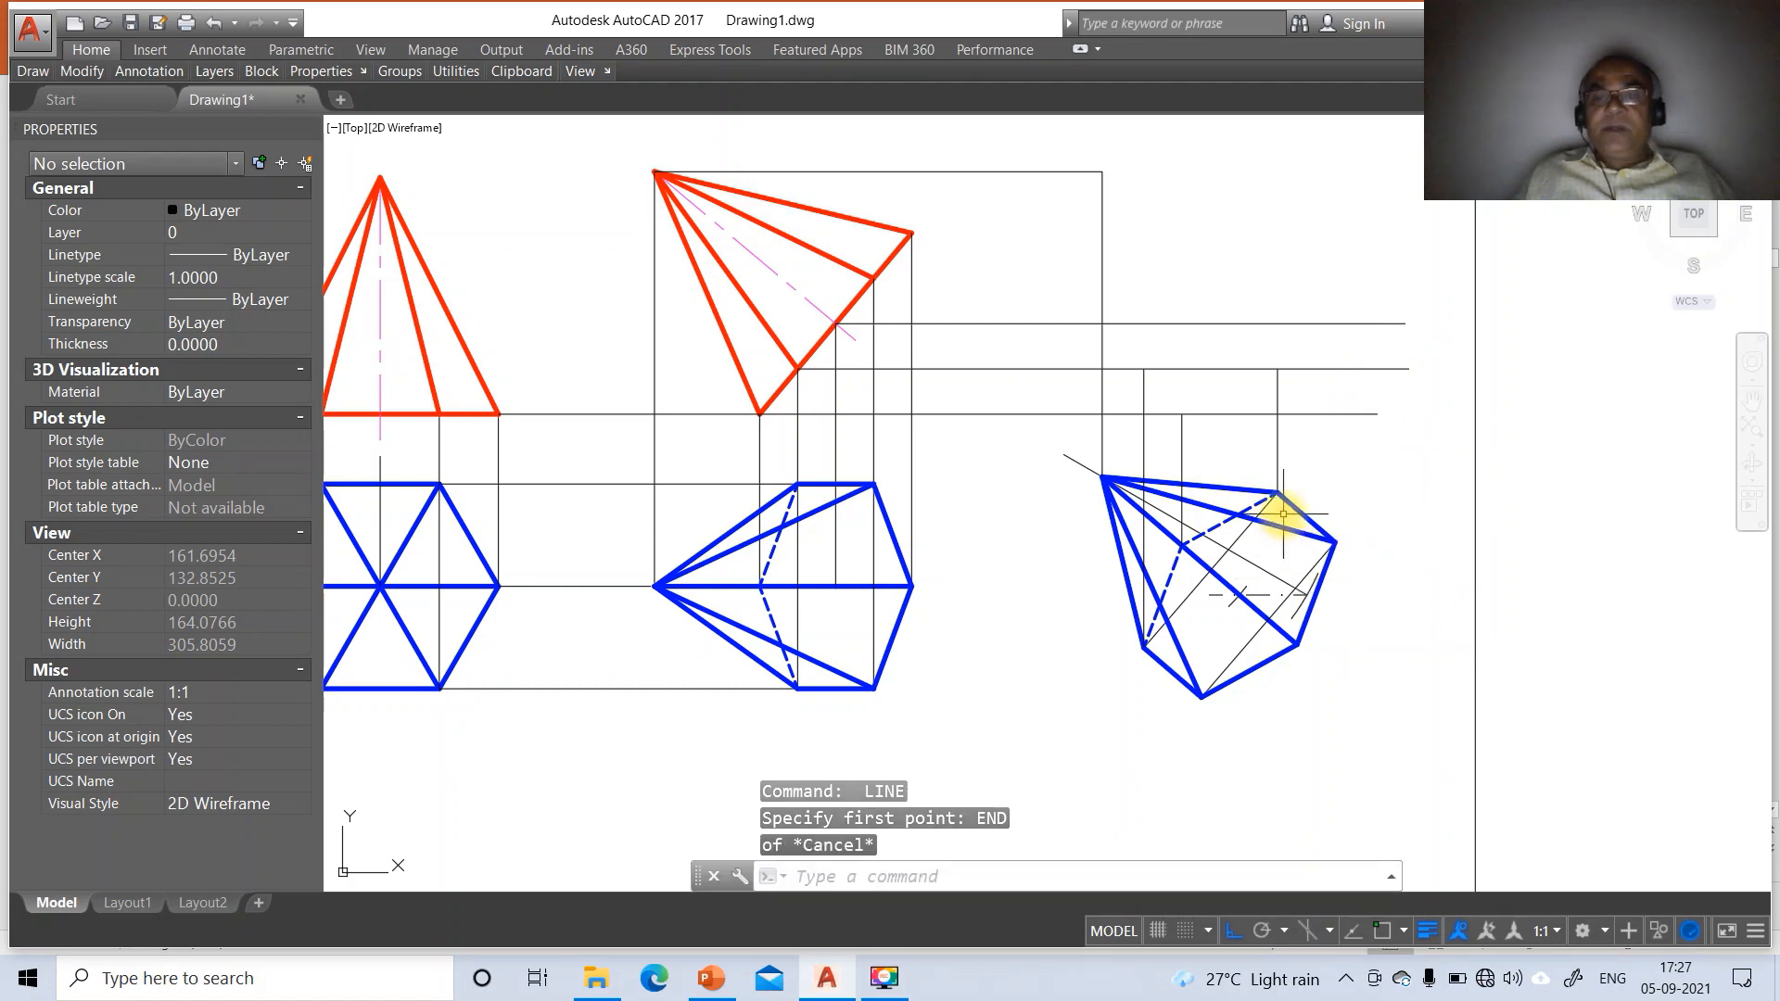
key(Escape)
key(Escape)
Draw a vertical projector from the rotated top view's base centre, perpendicular to the base midpoint's horizontal projector
key(Return)
text(INT)
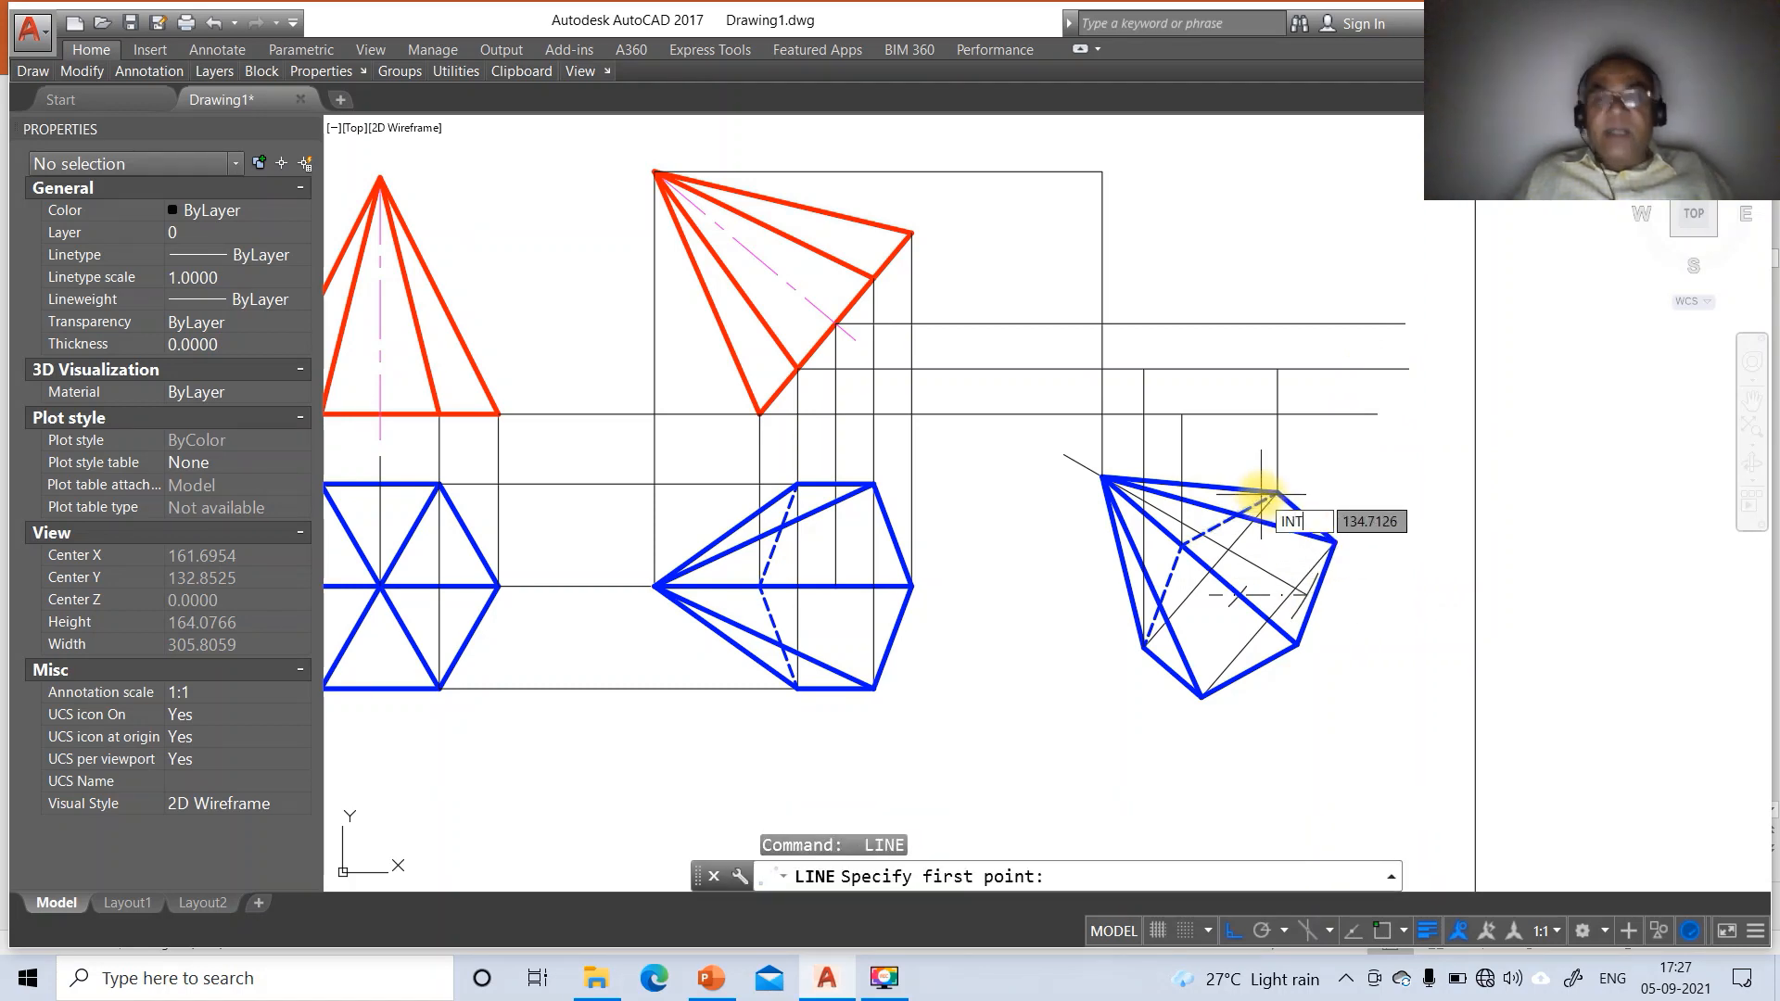
key(Return)
click(1238, 596)
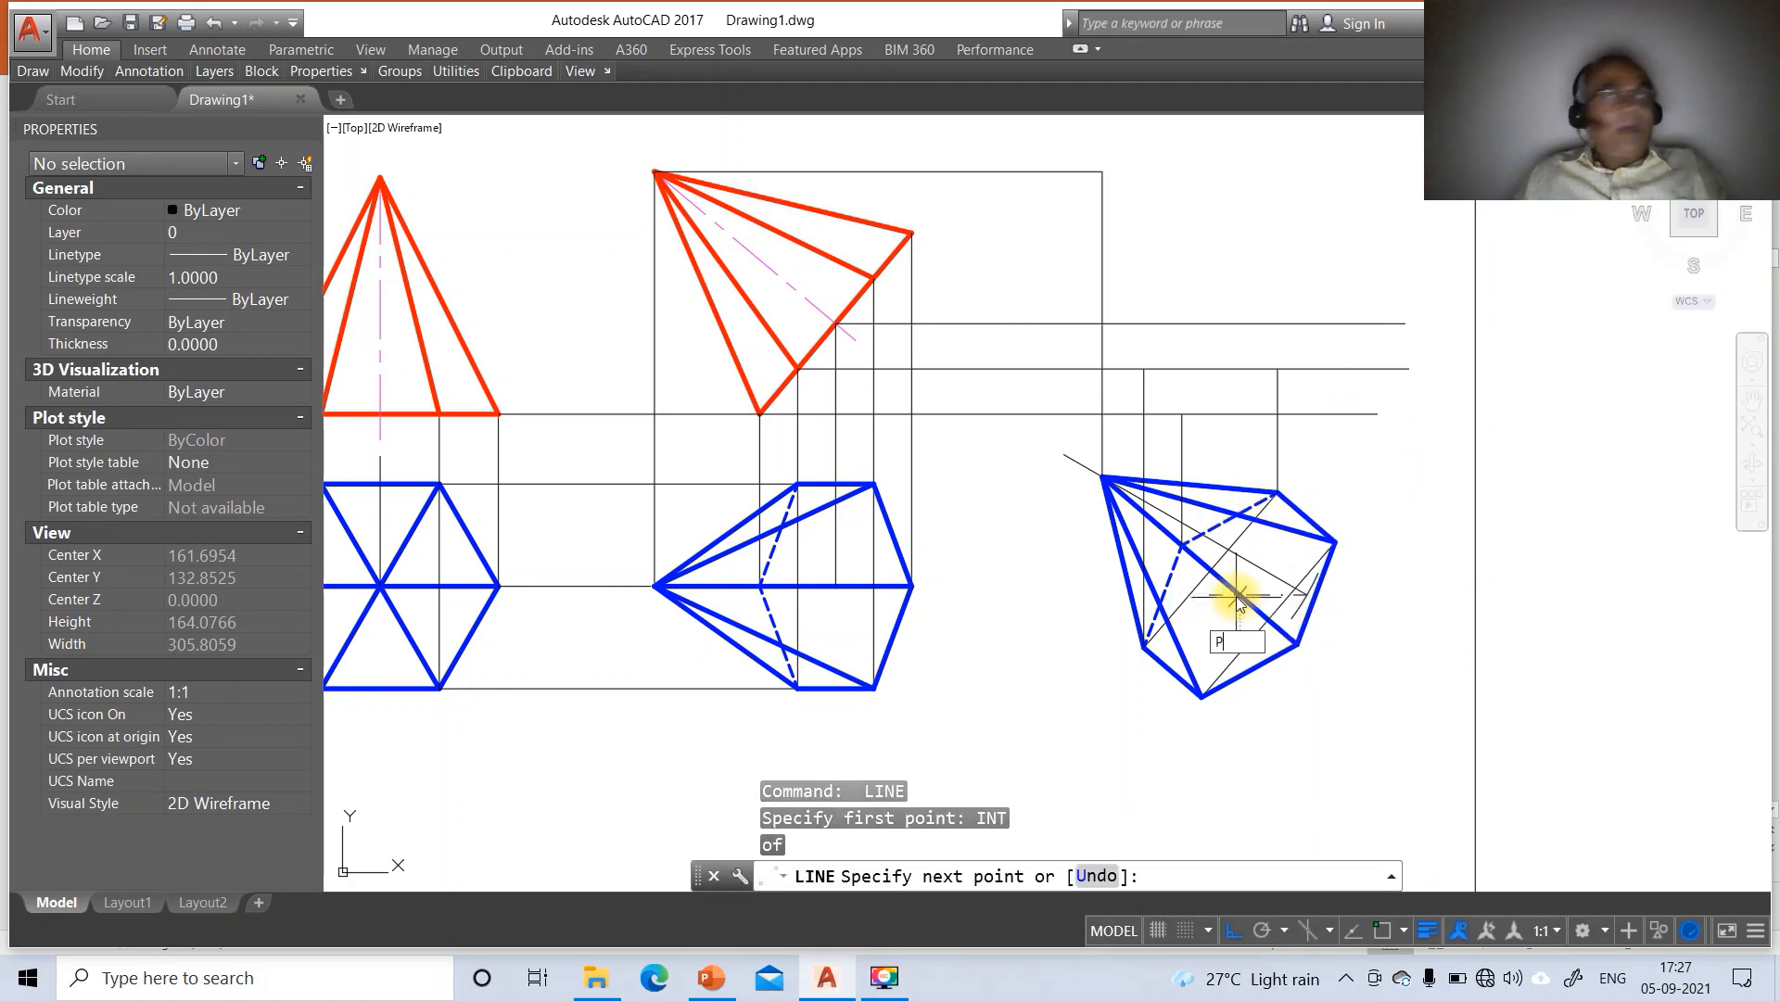
text(PER)
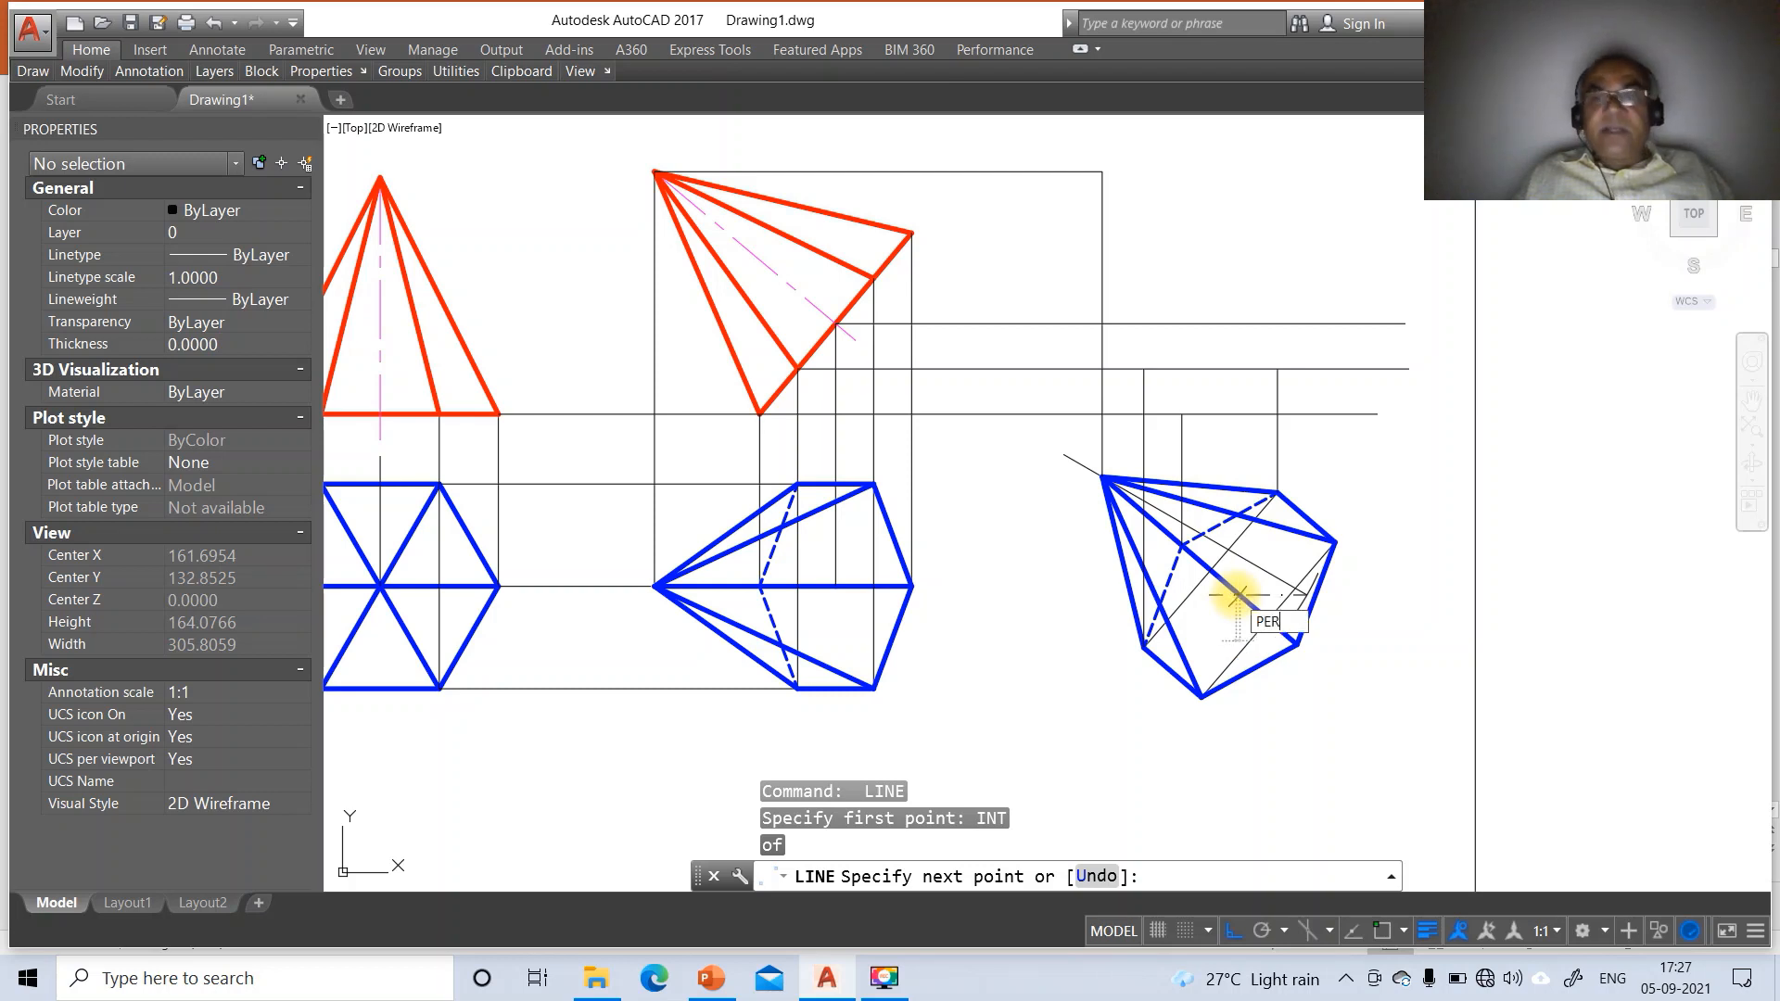
key(Return)
click(1225, 324)
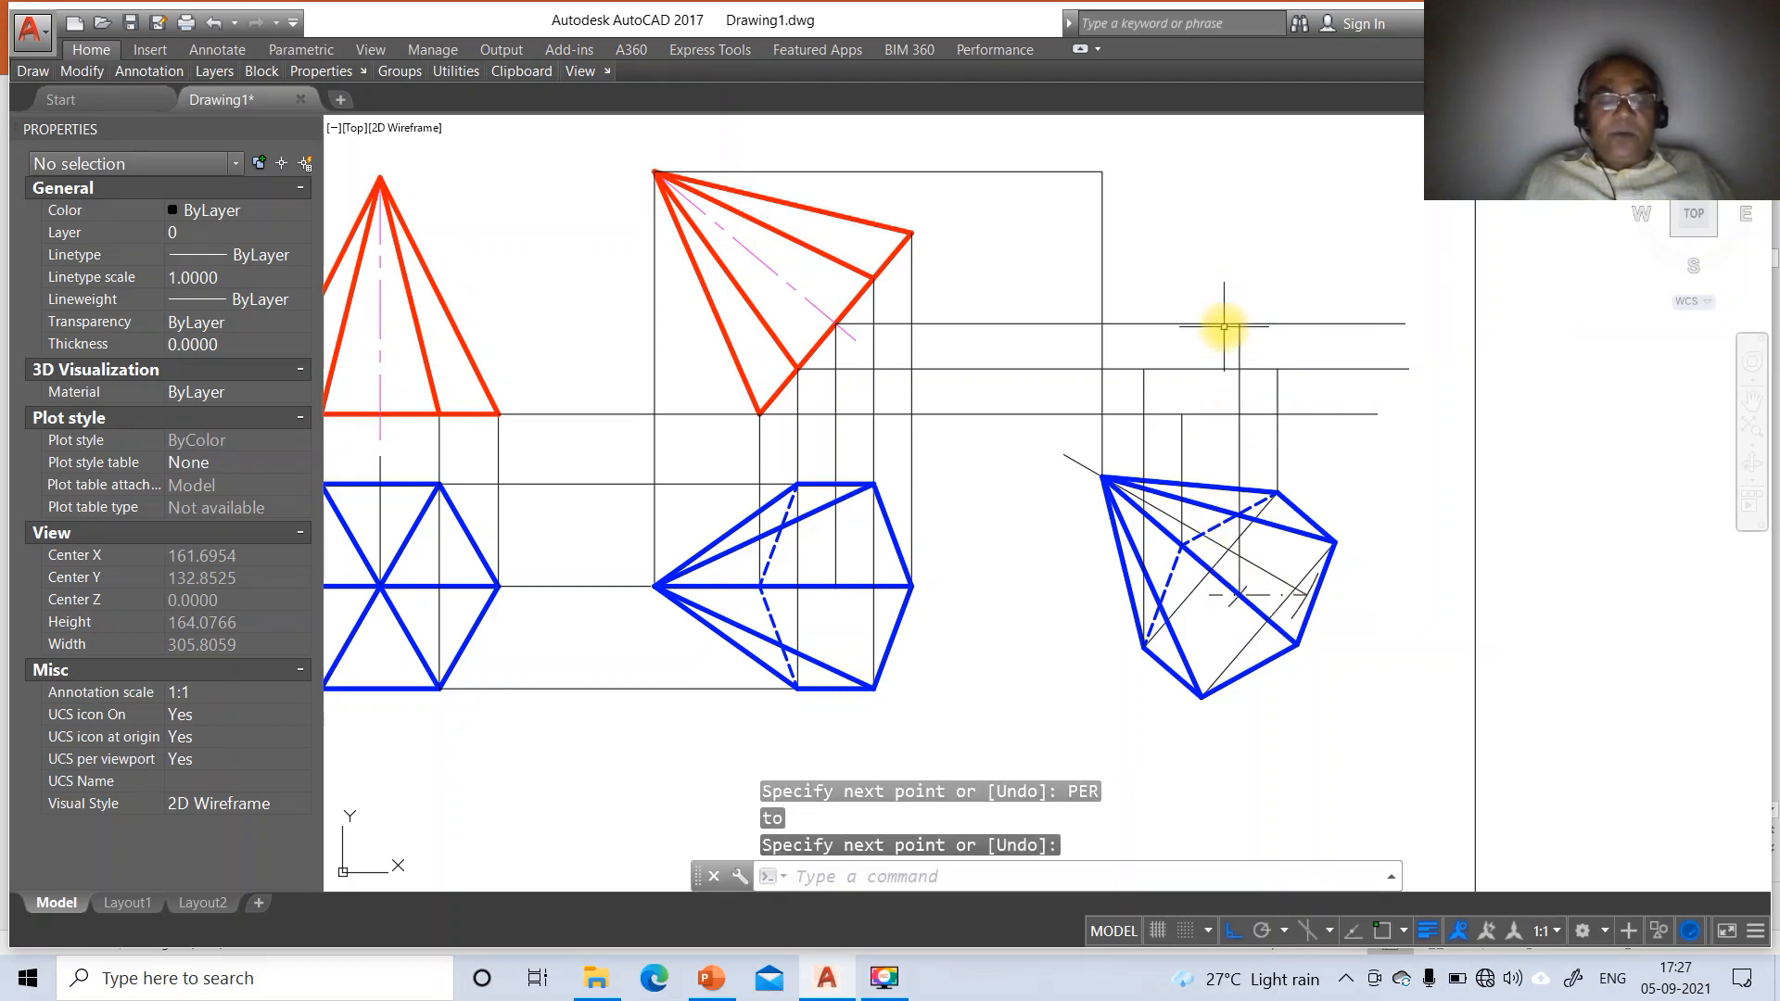
key(Return)
Fillet the base centre's projectors and the uppermost base corner's projectors at zero radius to form clean corners
text(F)
key(Return)
click(1228, 325)
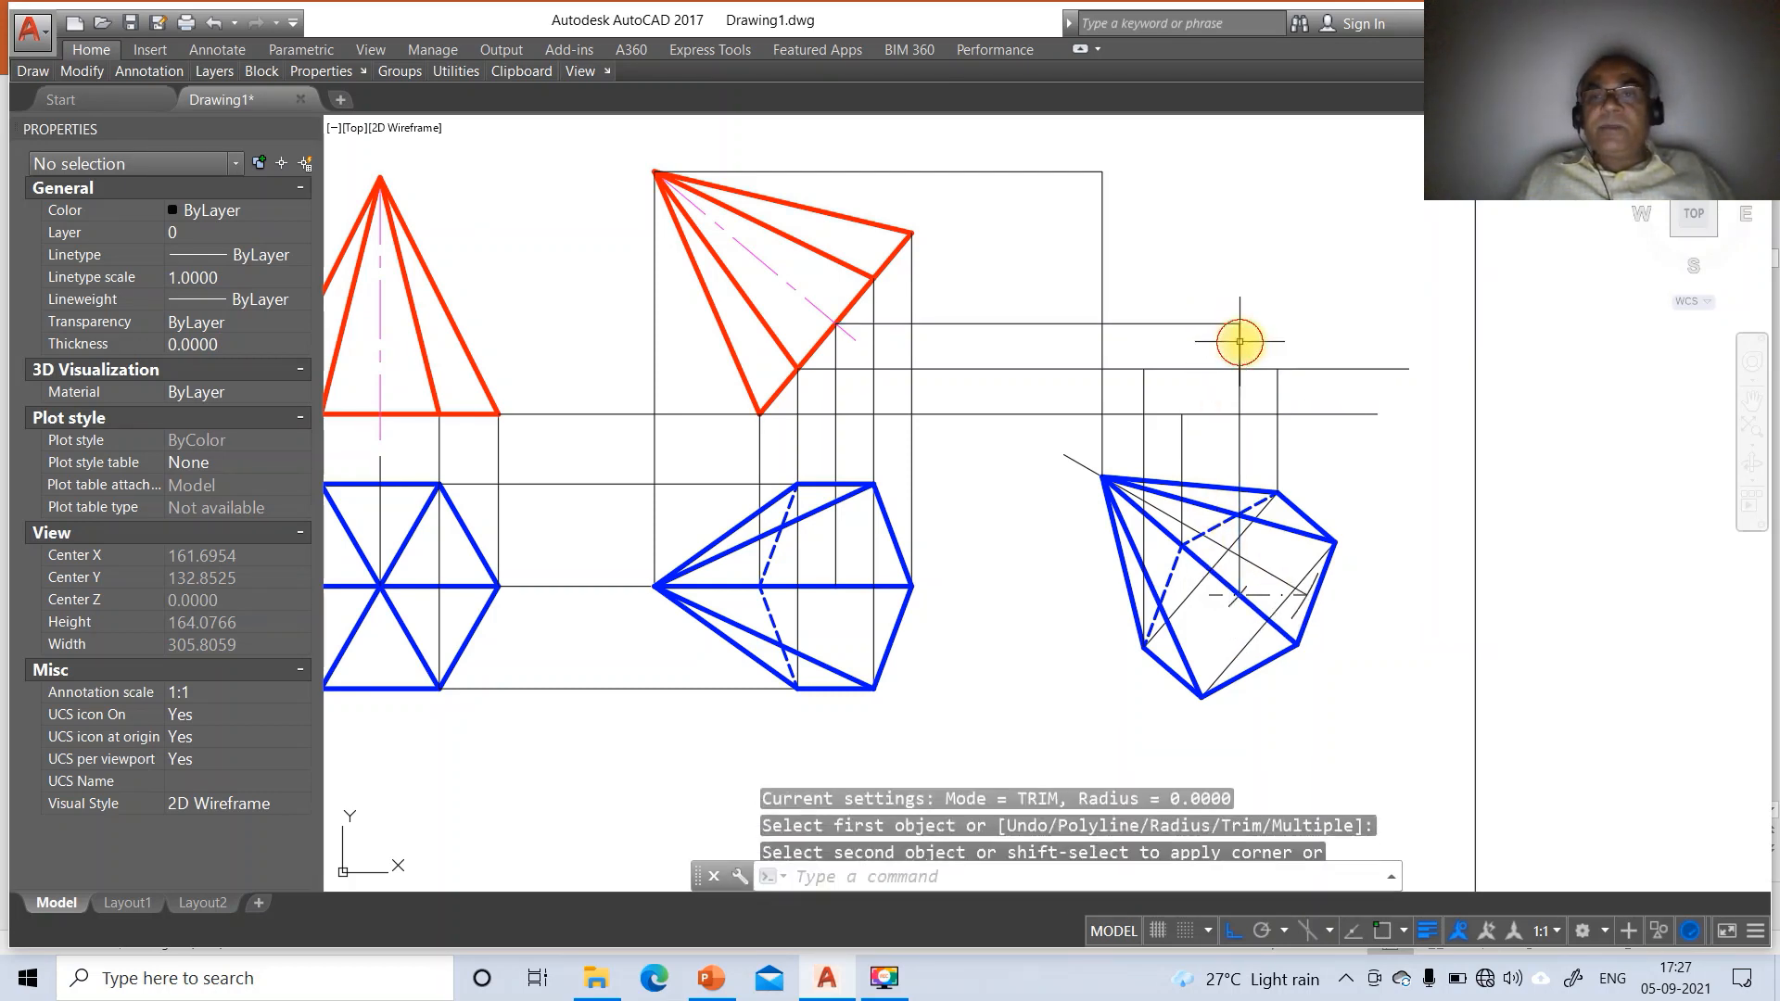
click(1239, 341)
key(Return)
click(1270, 369)
click(1278, 375)
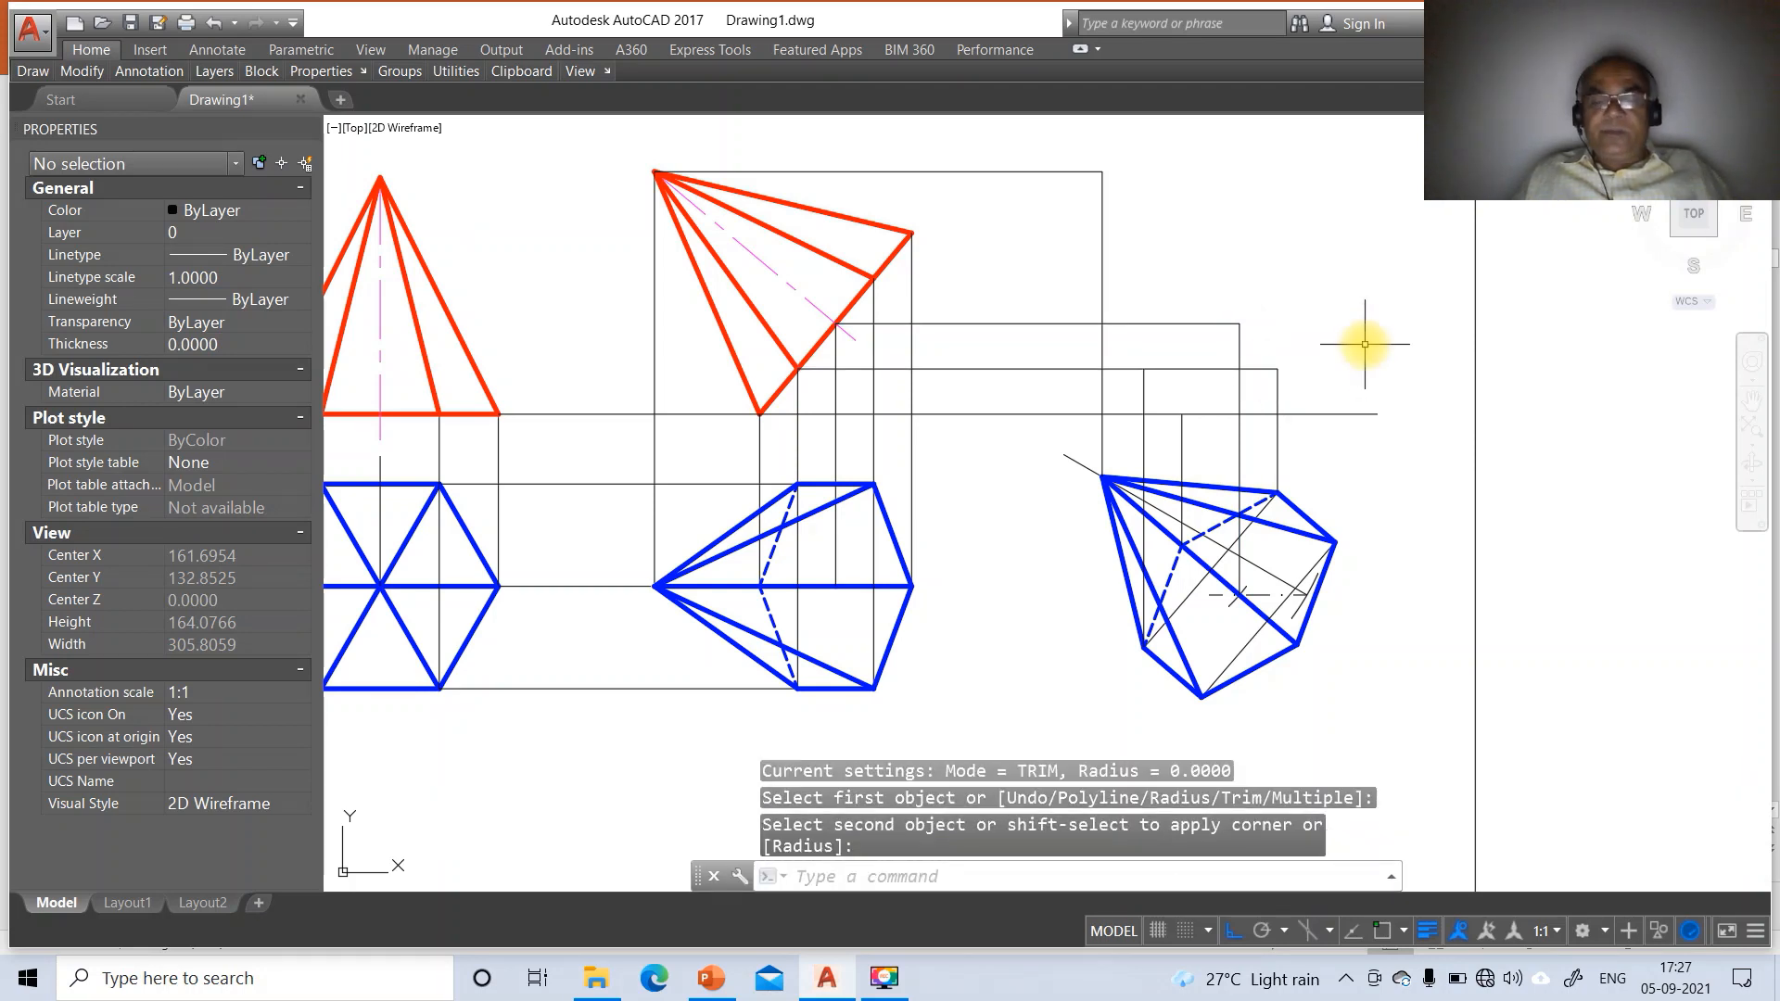
Draw a horizontal projector from the tilted front view's base point just above the base midpoint, extending past the rotated top view
text(L)
key(Return)
text(INT)
key(Return)
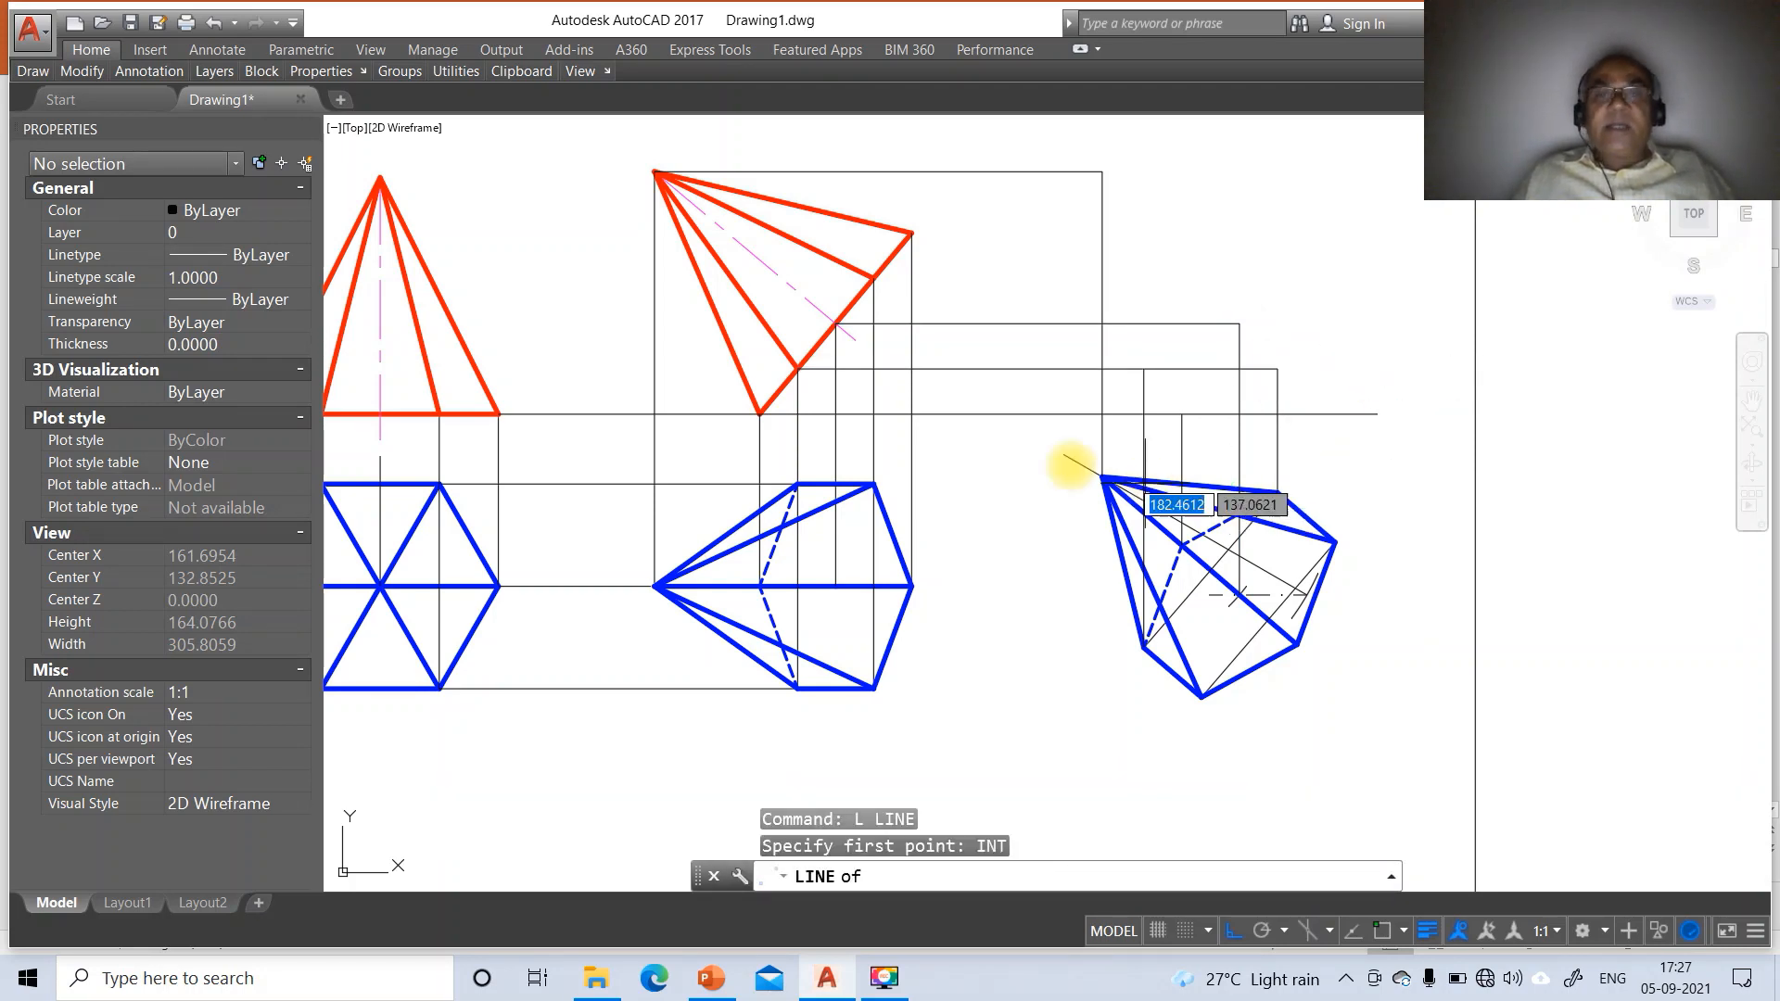
click(874, 278)
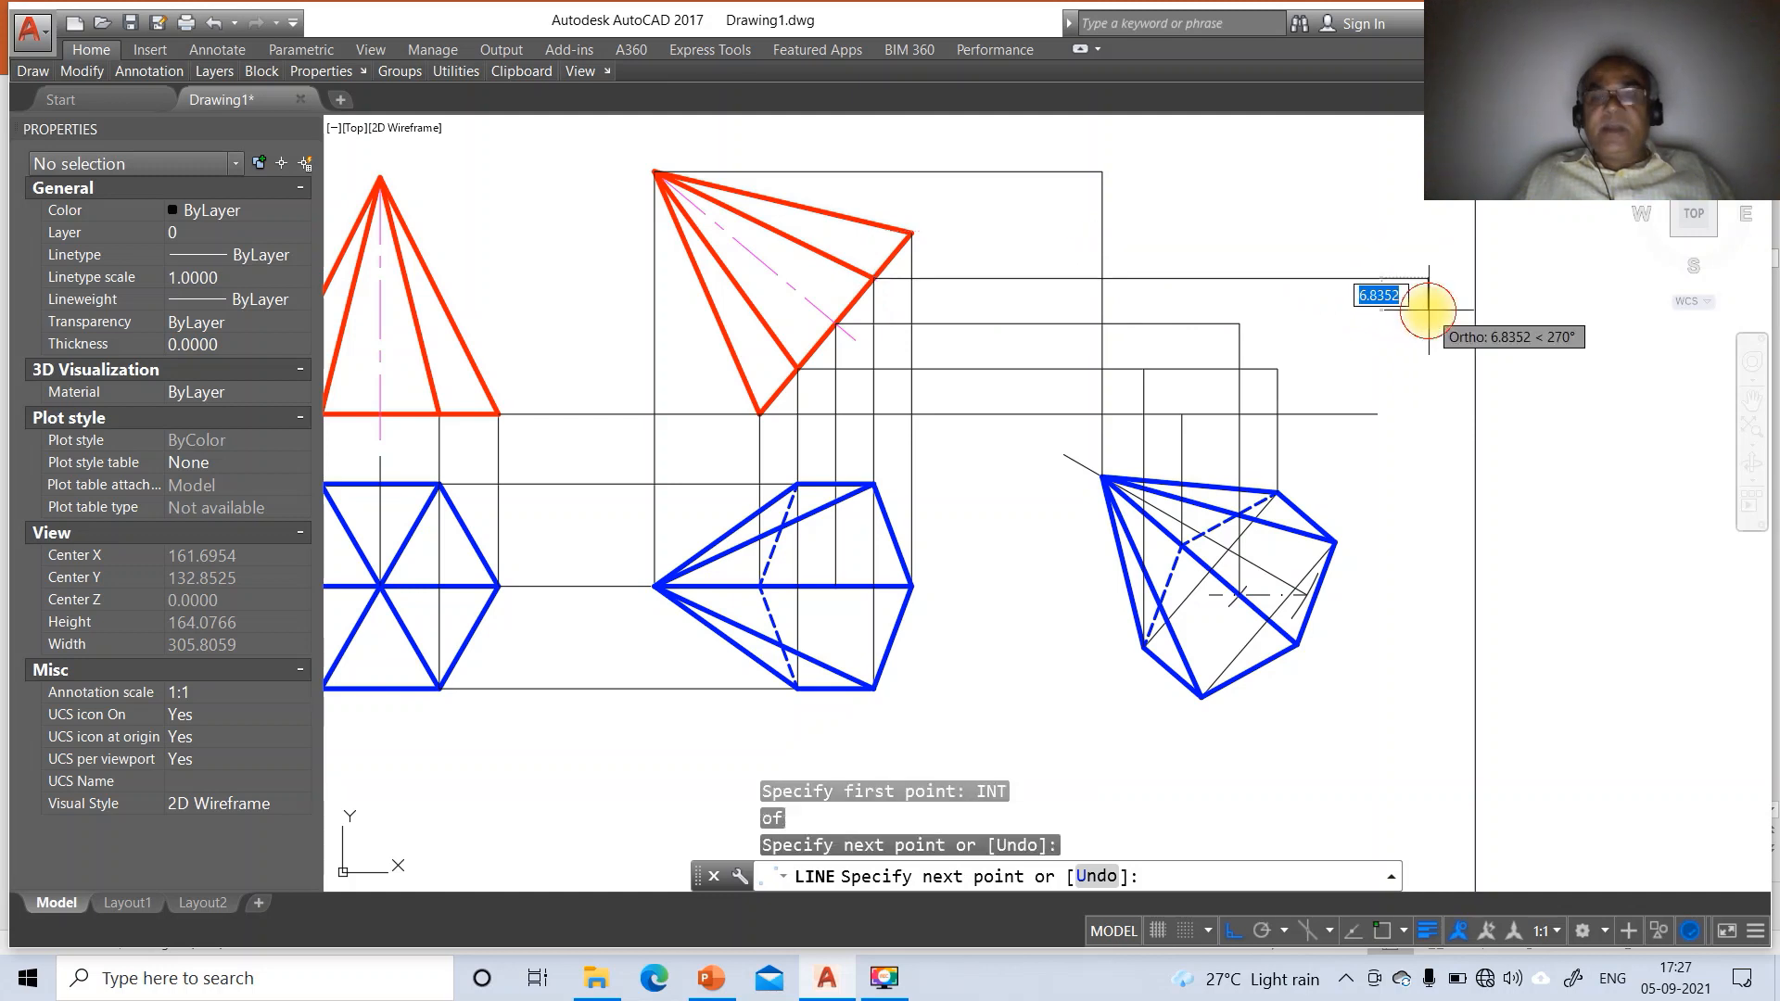
key(Return)
Draw a vertical projector from the rotated top view's lowest base corner, perpendicular to the horizontal projector above the base midpoint's one
key(Return)
text(INT)
key(Return)
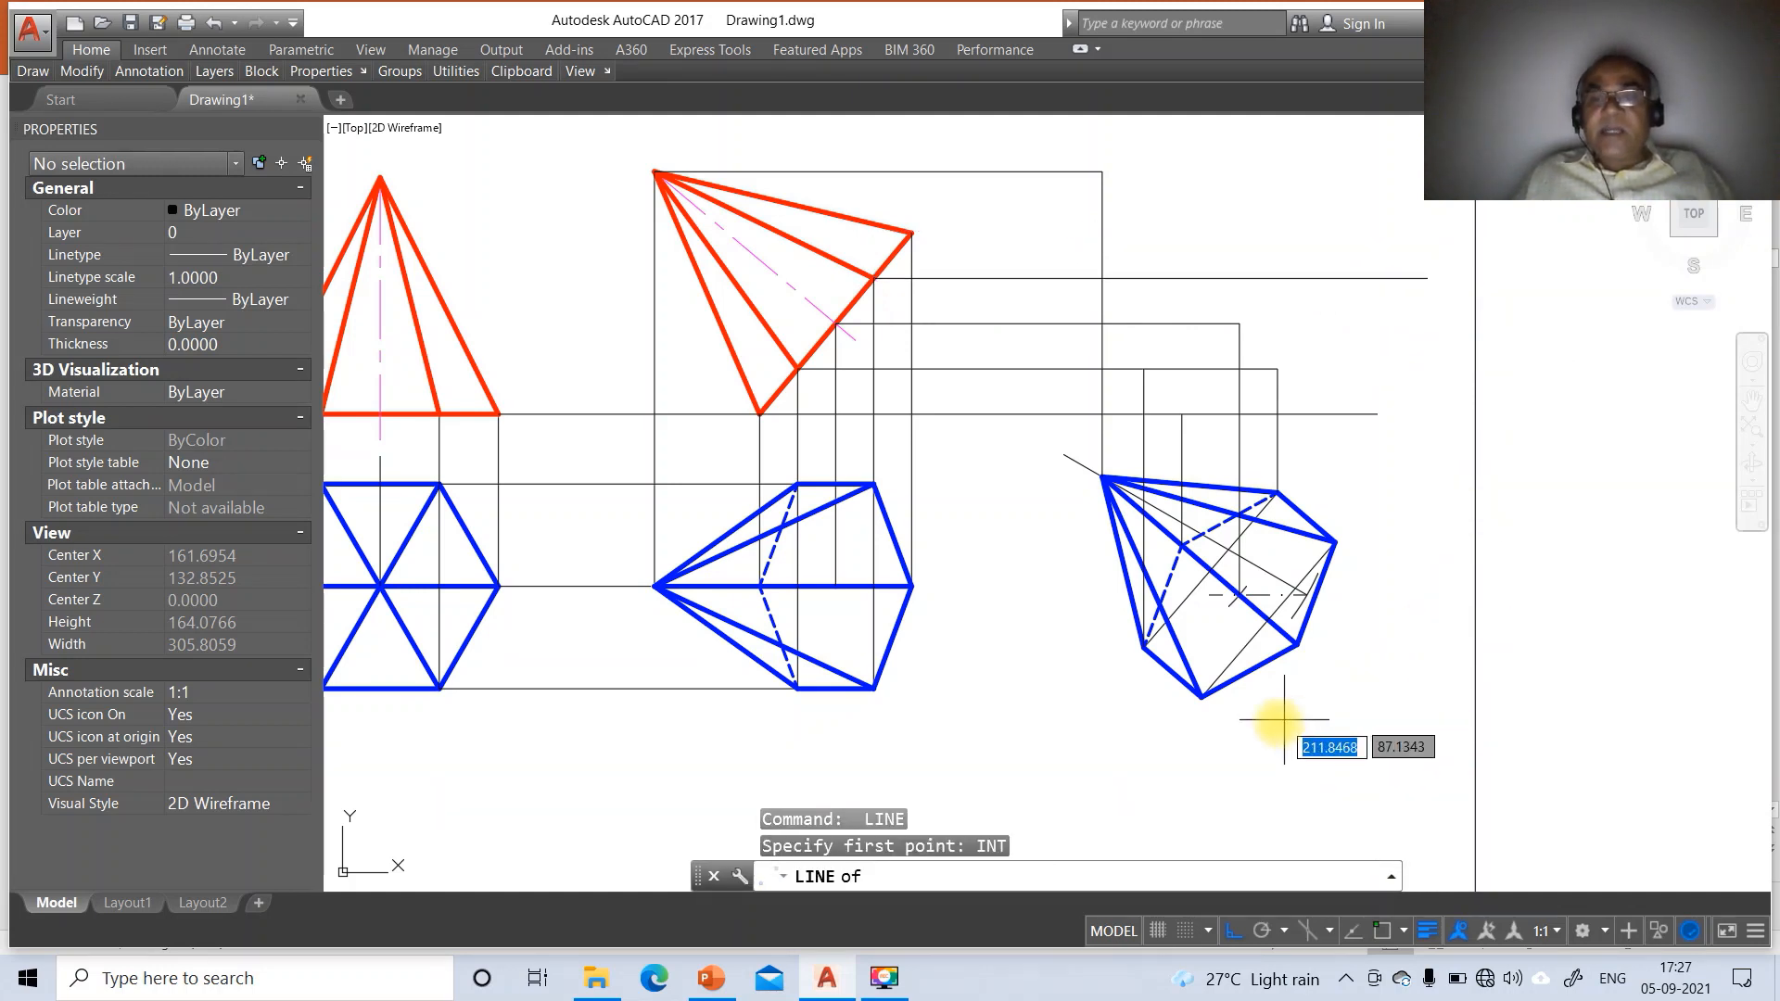
click(1202, 695)
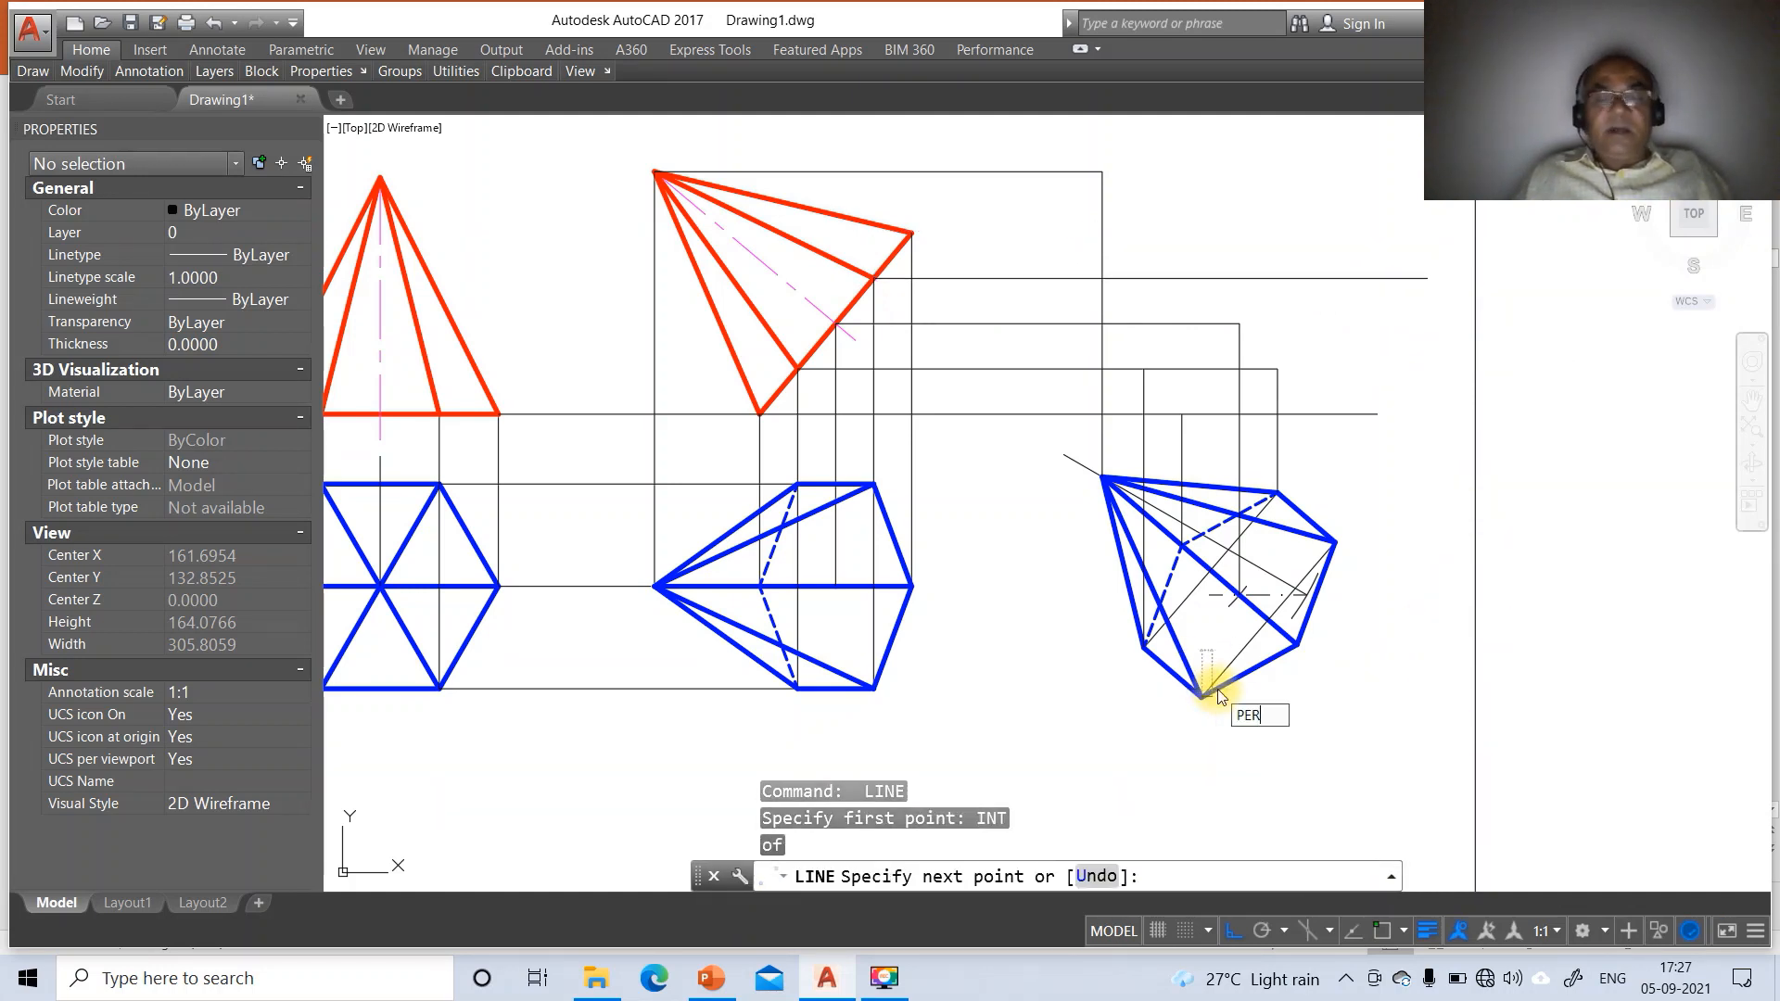
text(PER)
key(Return)
click(1256, 278)
key(Return)
key(Return)
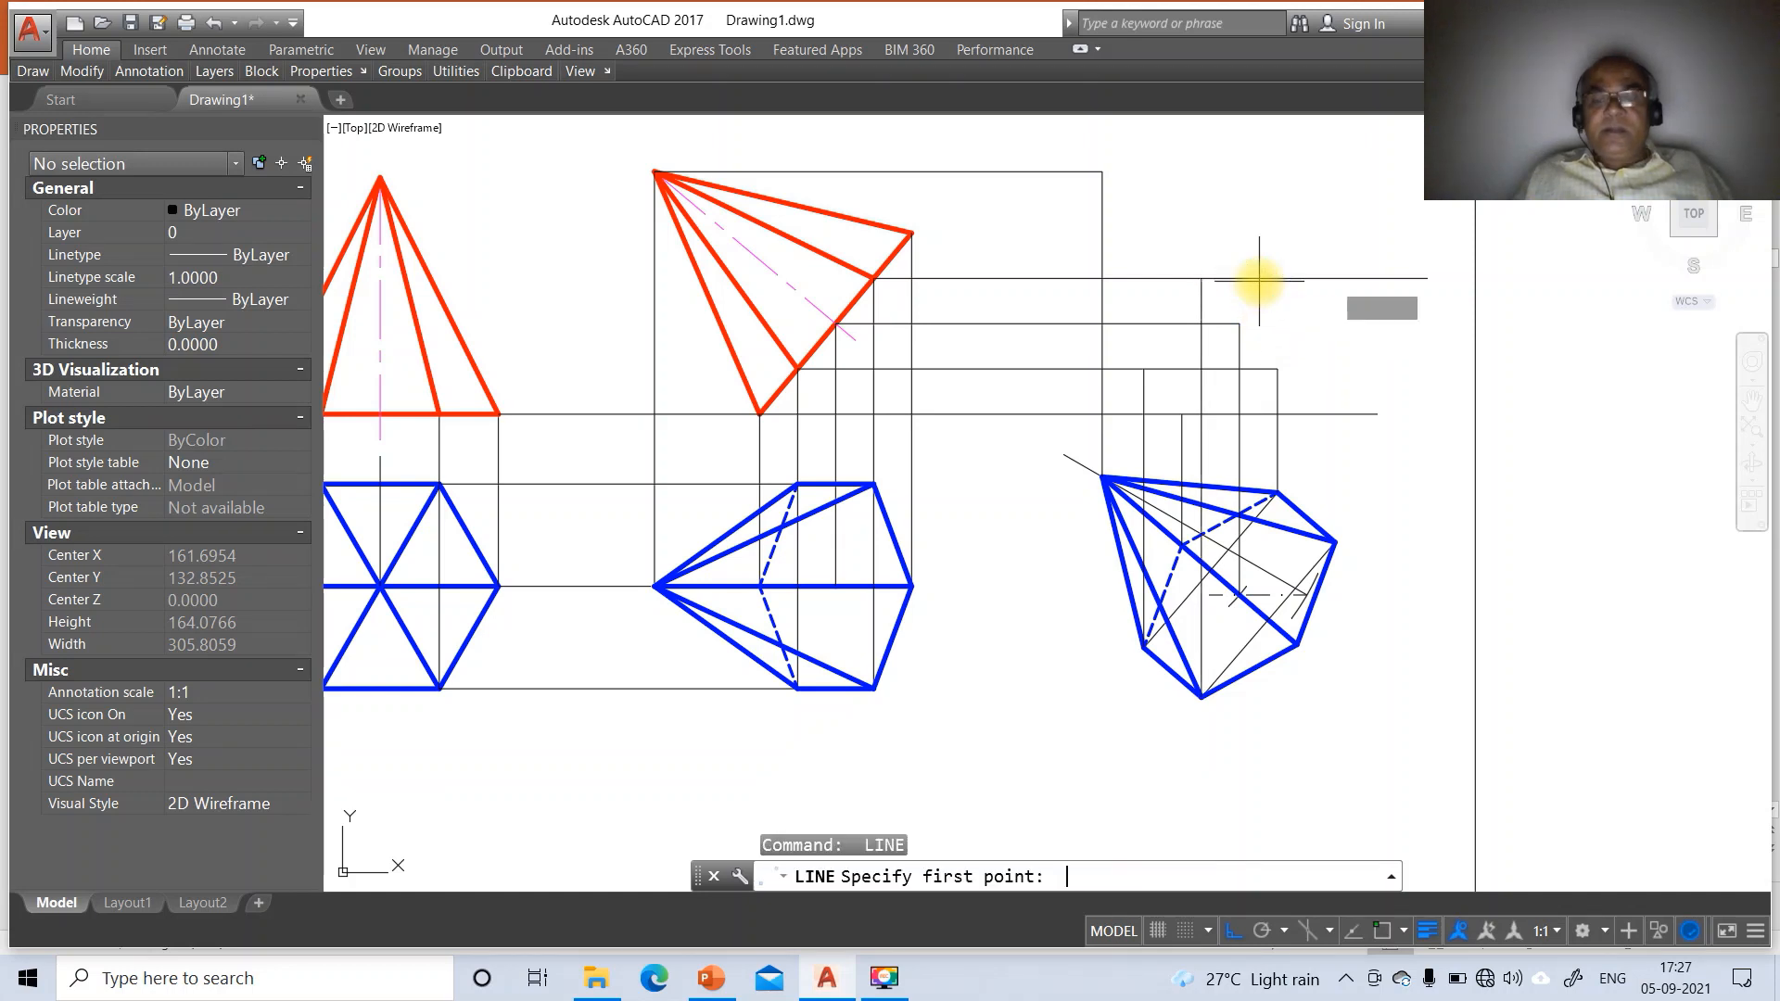
Draw a vertical projector from the rotated top view's rightmost base corner to the projector above the base midpoint's, and fillet both at zero radius
text(INT)
key(Return)
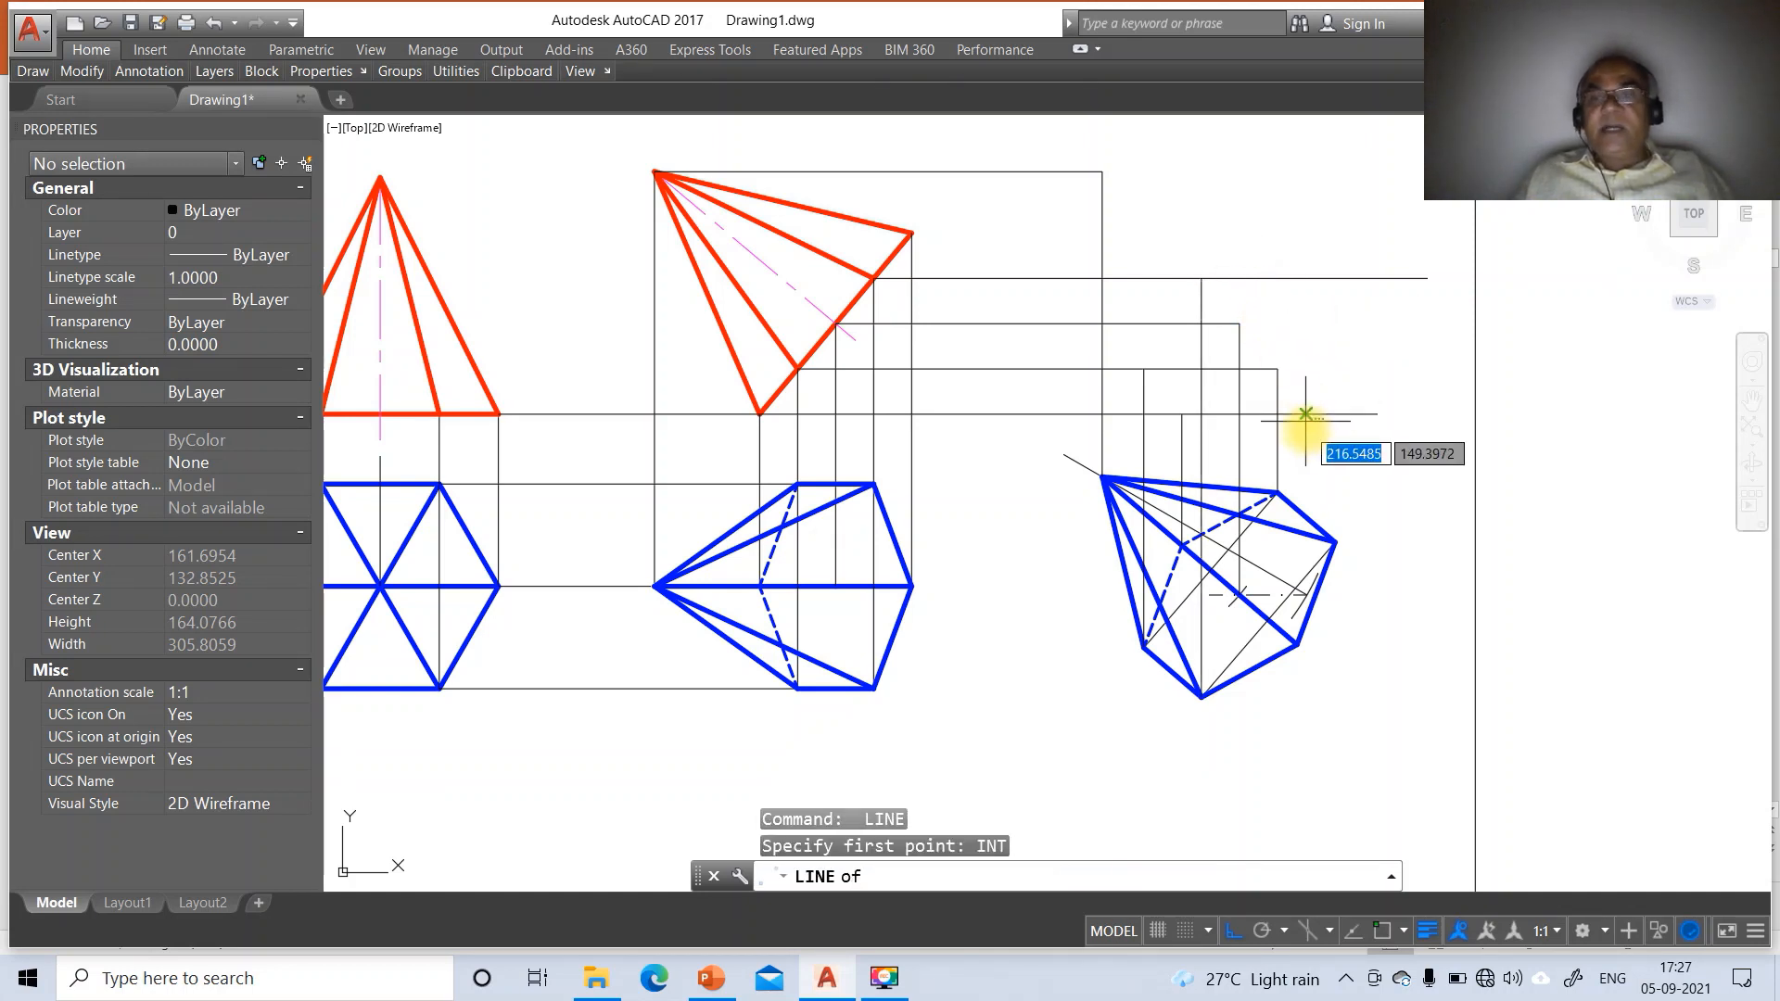
click(1335, 542)
text(PER)
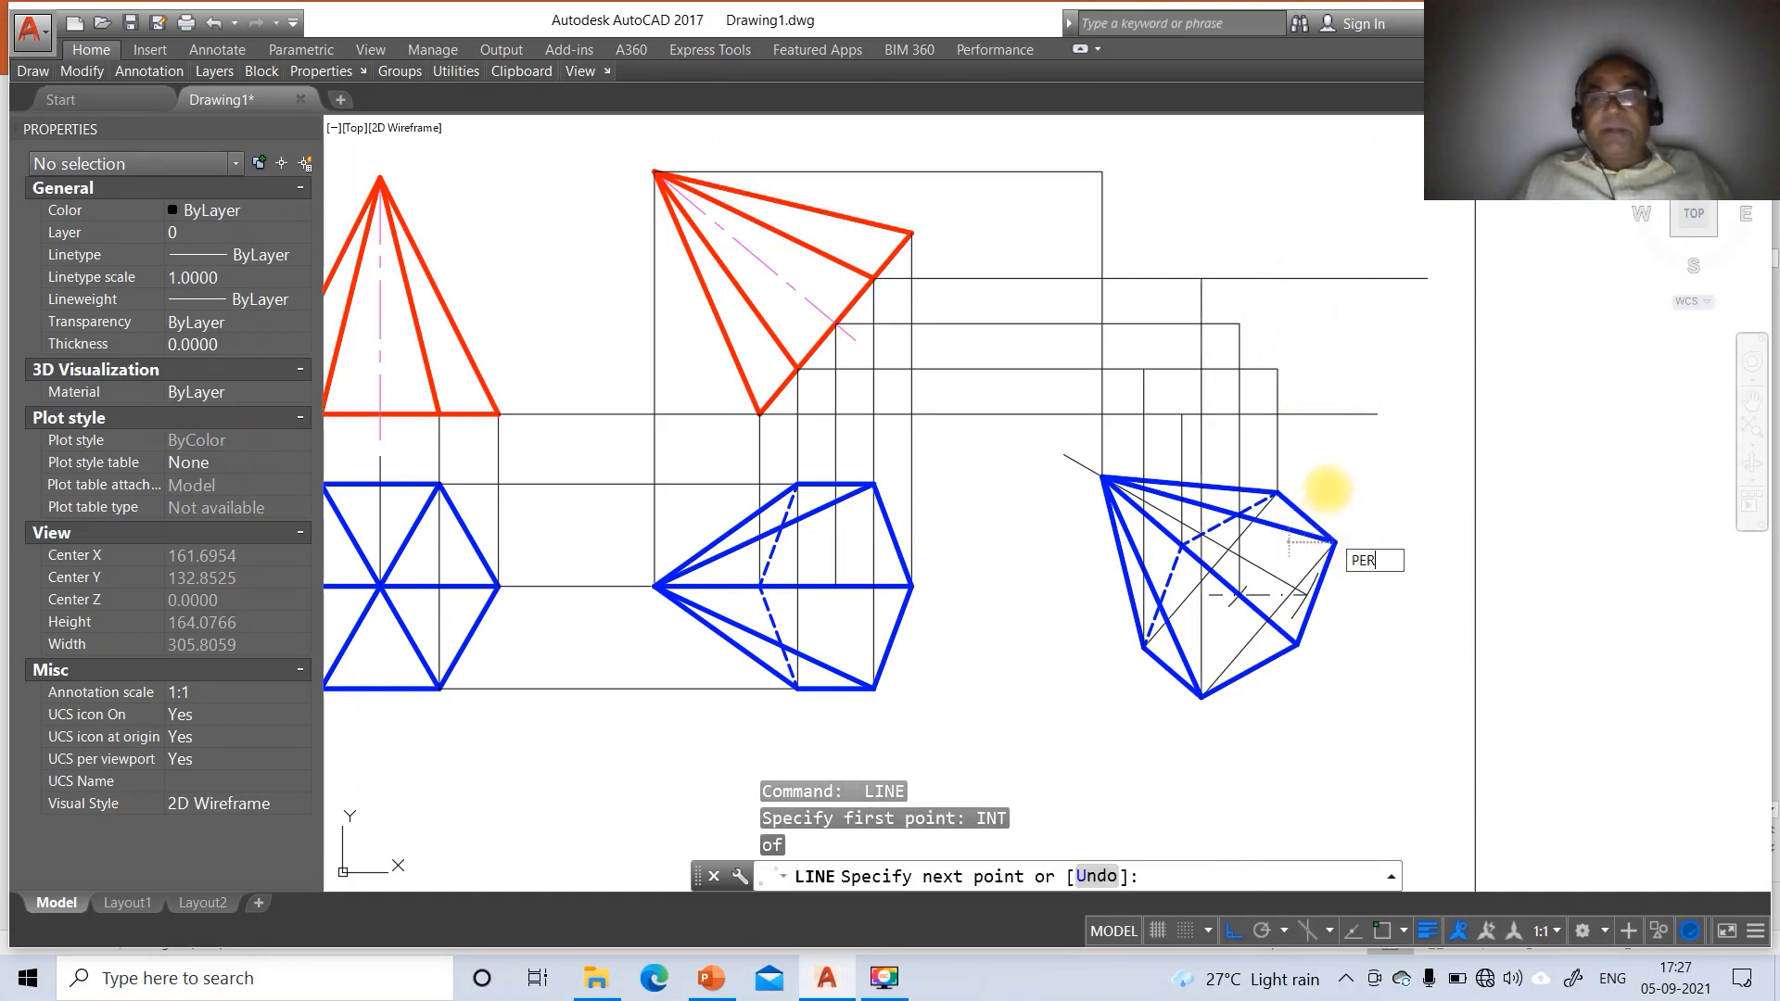
key(Return)
click(1345, 278)
text(F)
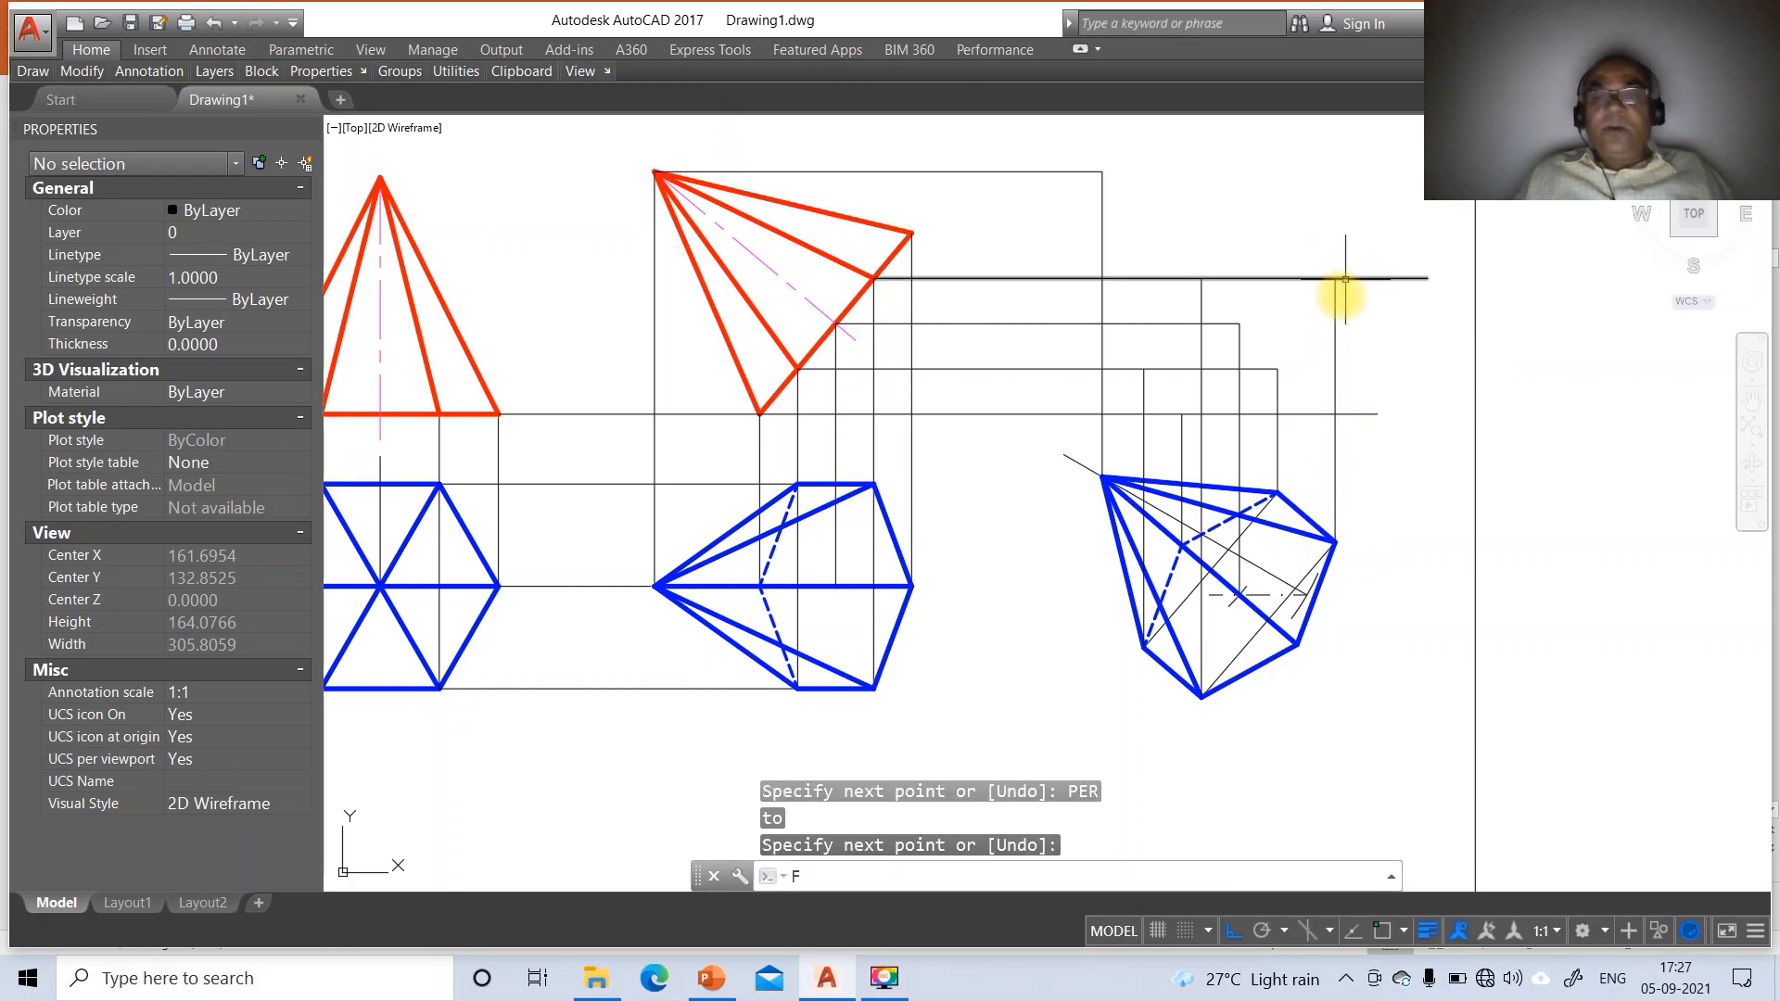
key(Return)
click(1308, 277)
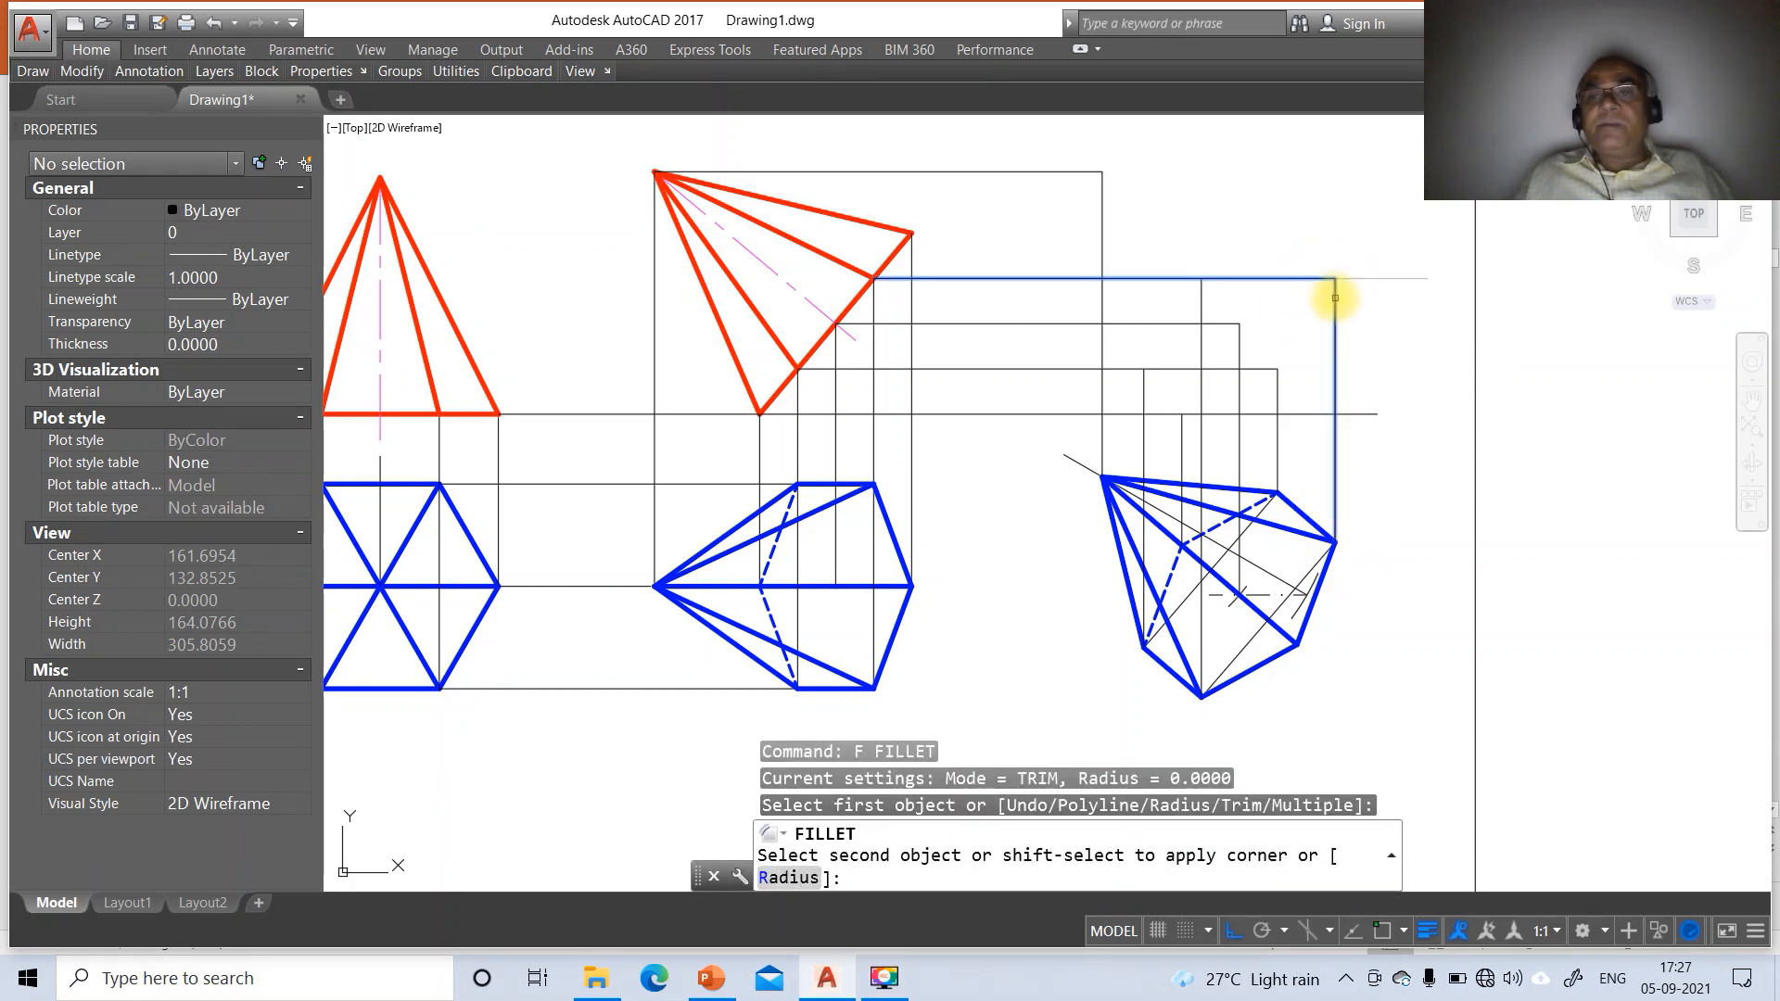
click(1335, 297)
Draw a horizontal projector from the tilted front view's highest base corner, extending past the rotated top view
text(l)
key(Return)
text(int)
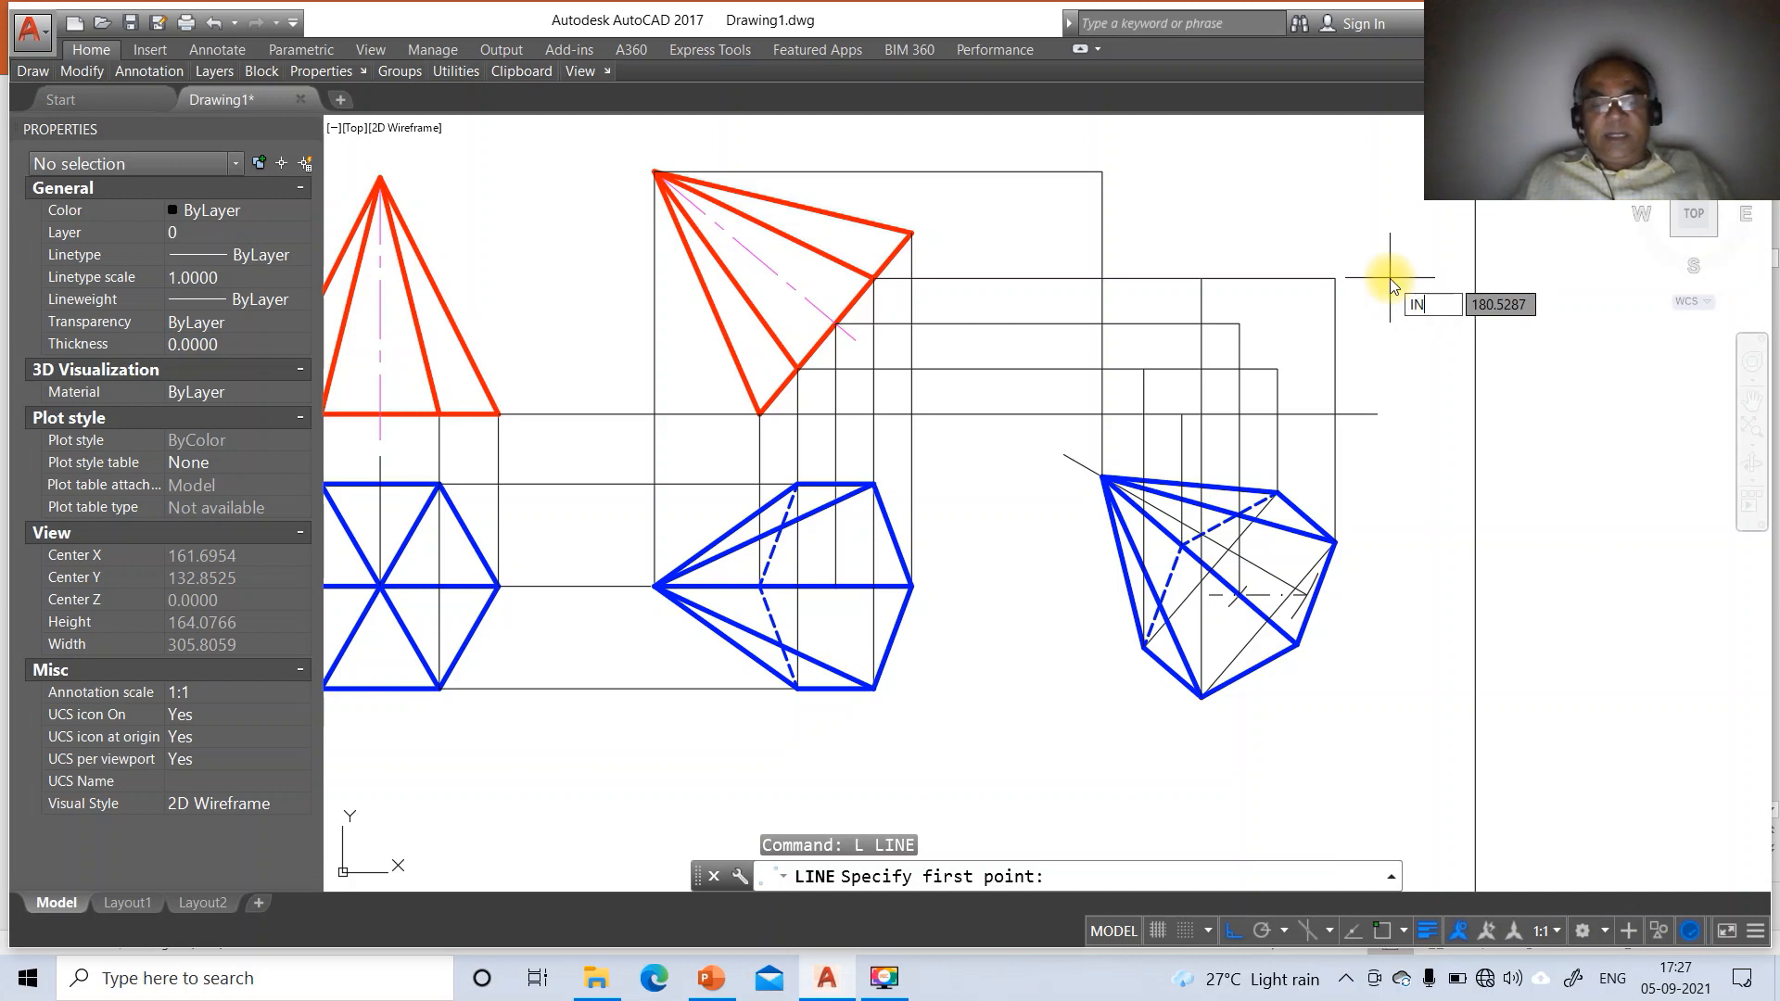
key(Return)
click(911, 233)
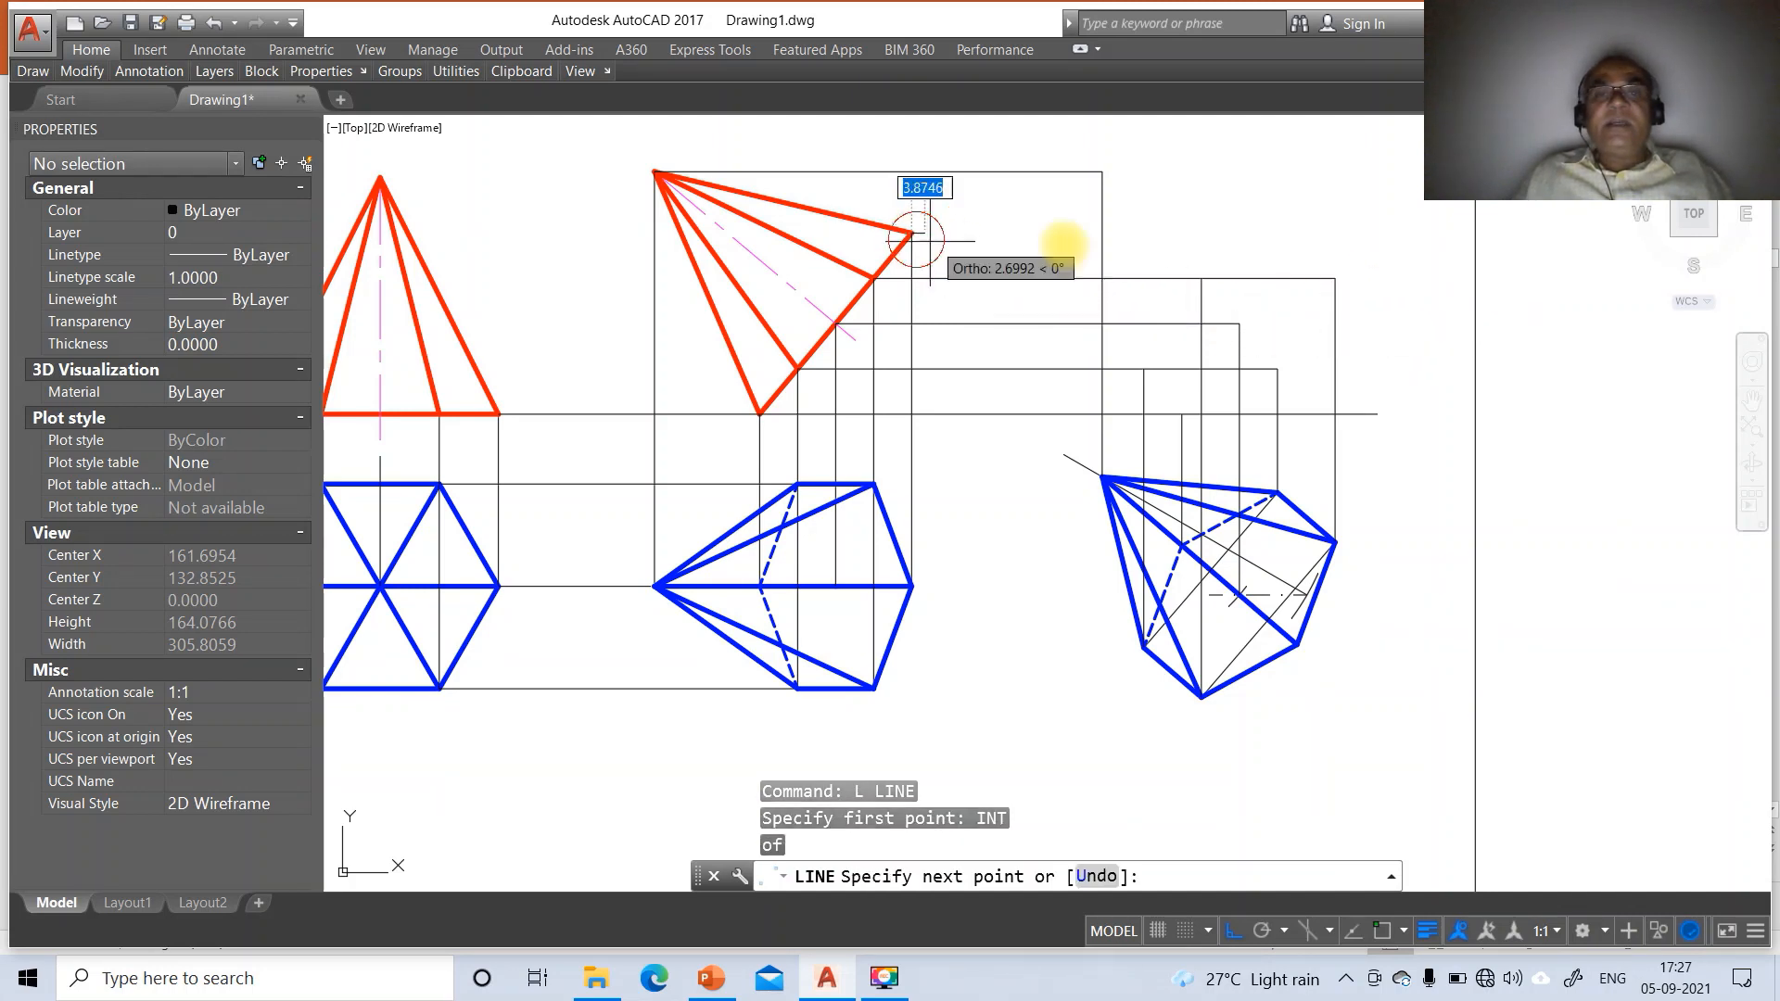
click(1438, 276)
key(Return)
Draw a vertical projector from the rotated top view's lower-right base corner, perpendicular to the highest horizontal base projector, and fillet both at zero radius
key(Return)
text(int)
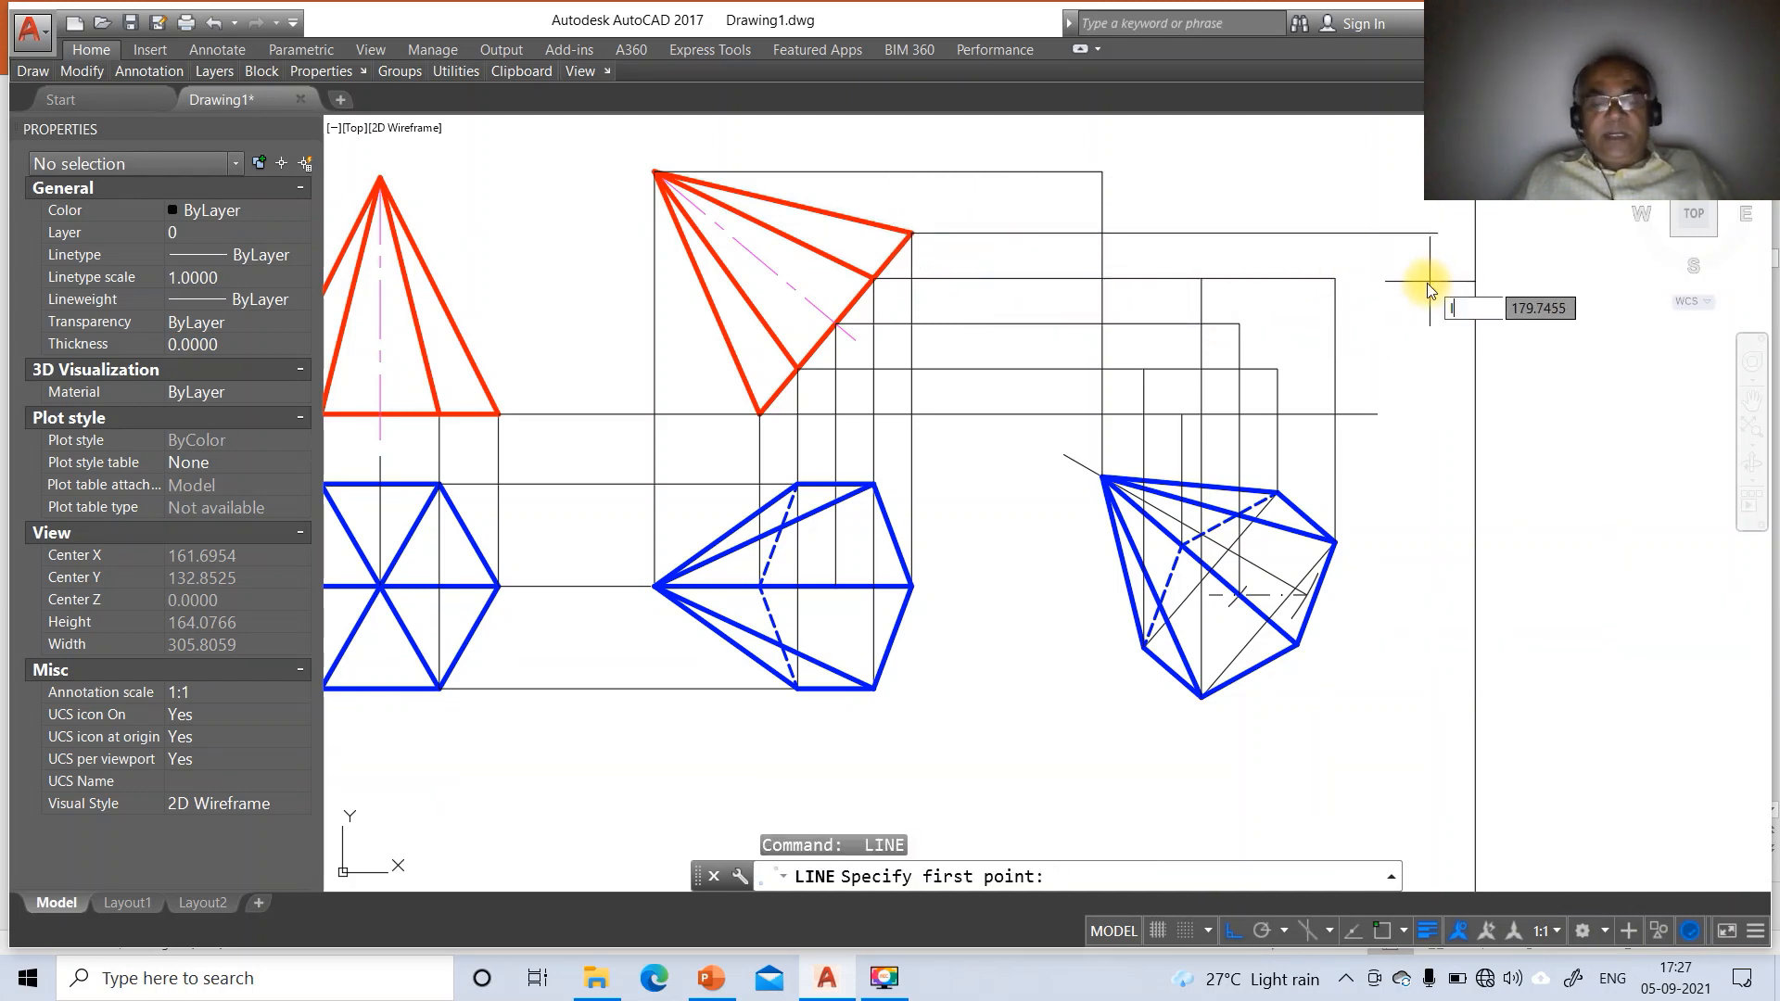
key(Return)
click(1295, 641)
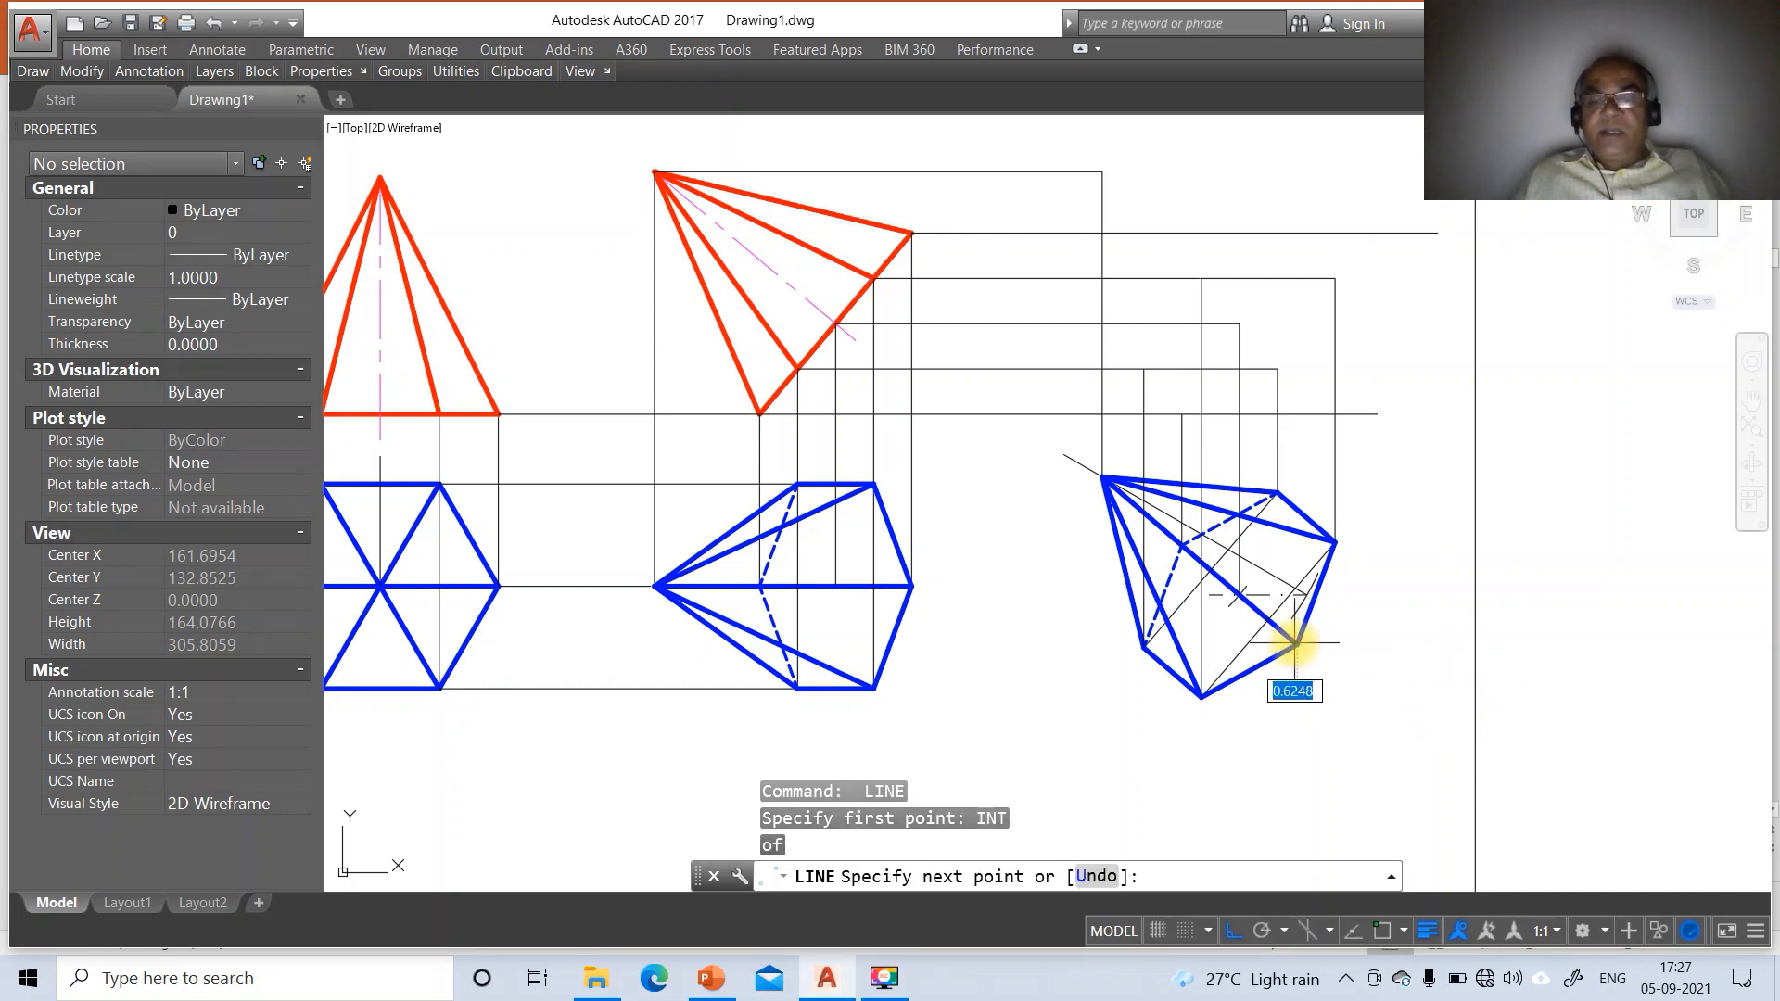
text(PER)
key(Return)
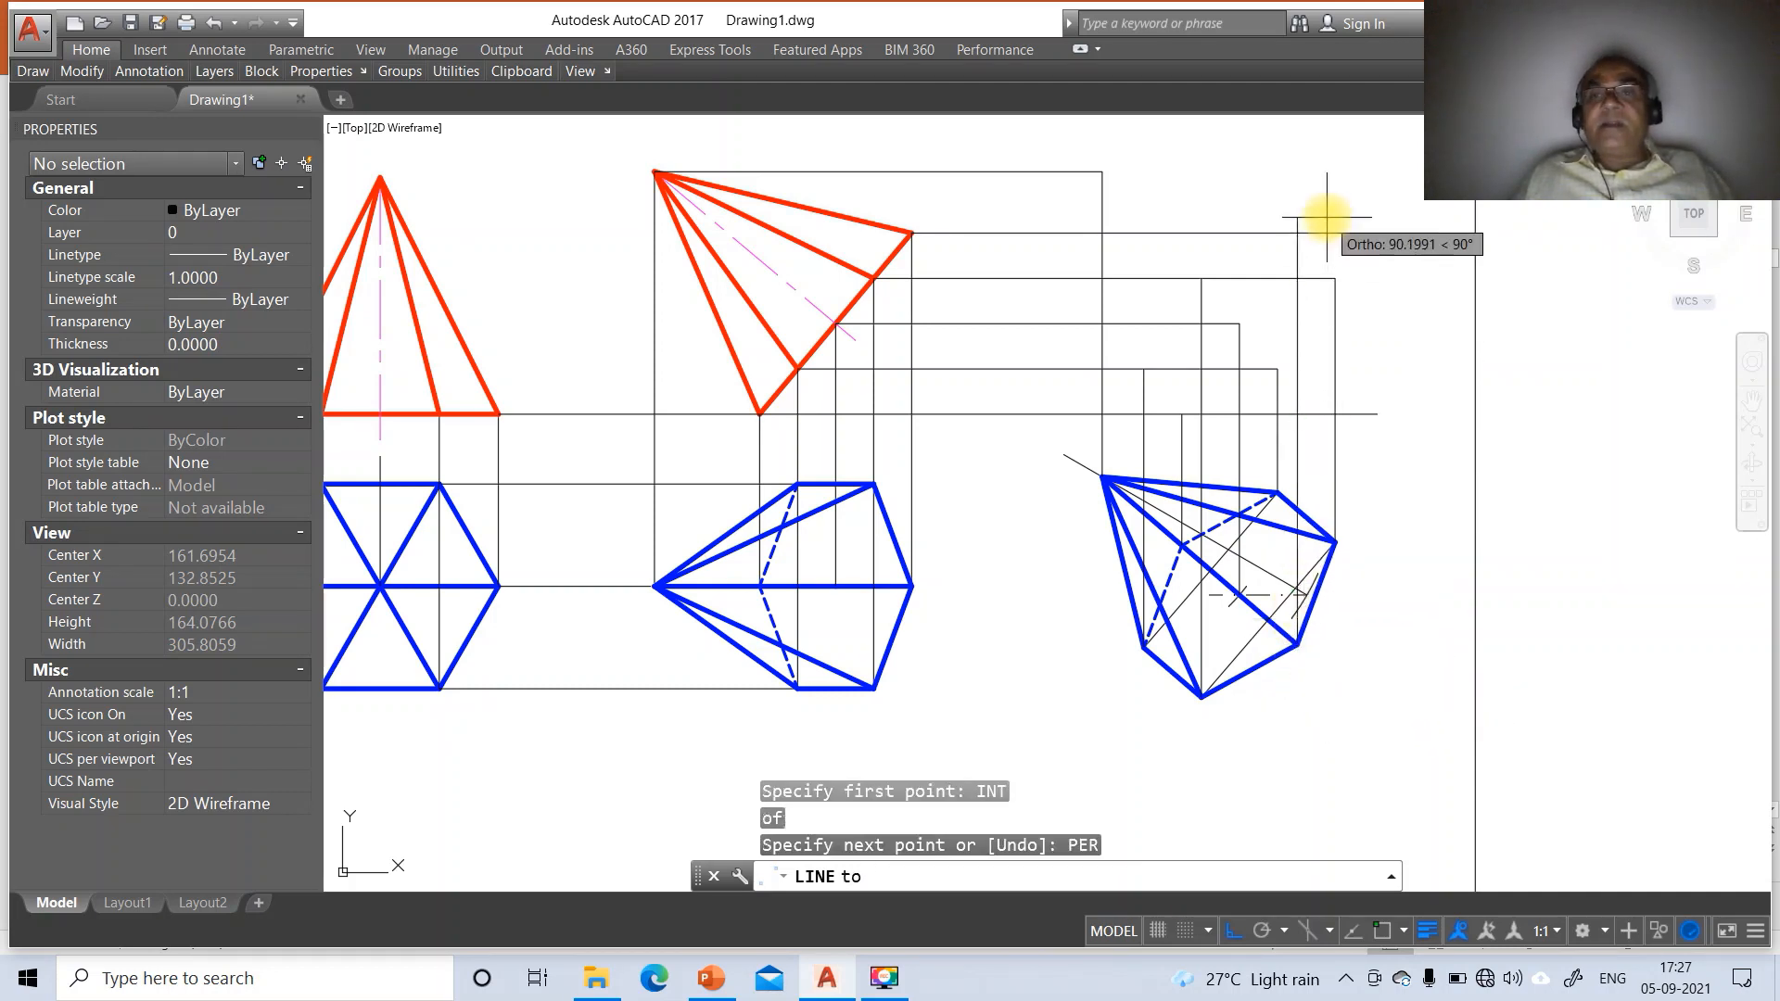
click(1326, 235)
key(Return)
text(F)
key(Return)
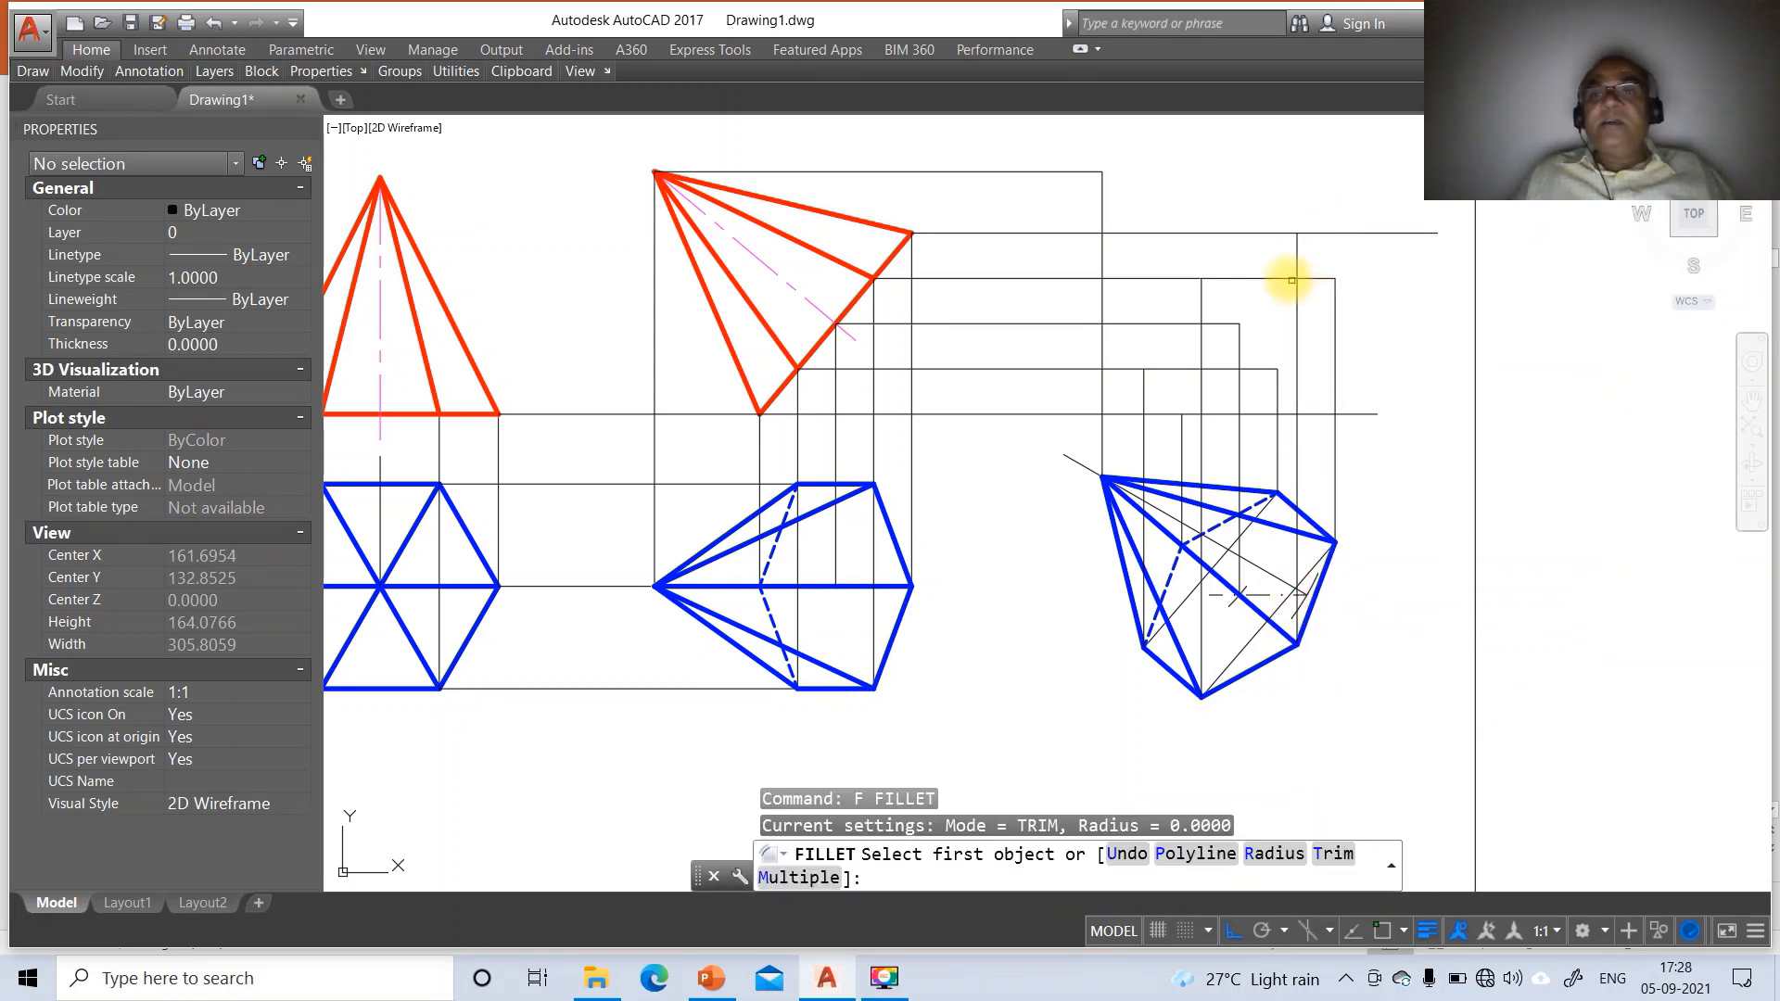
click(1280, 233)
click(1295, 249)
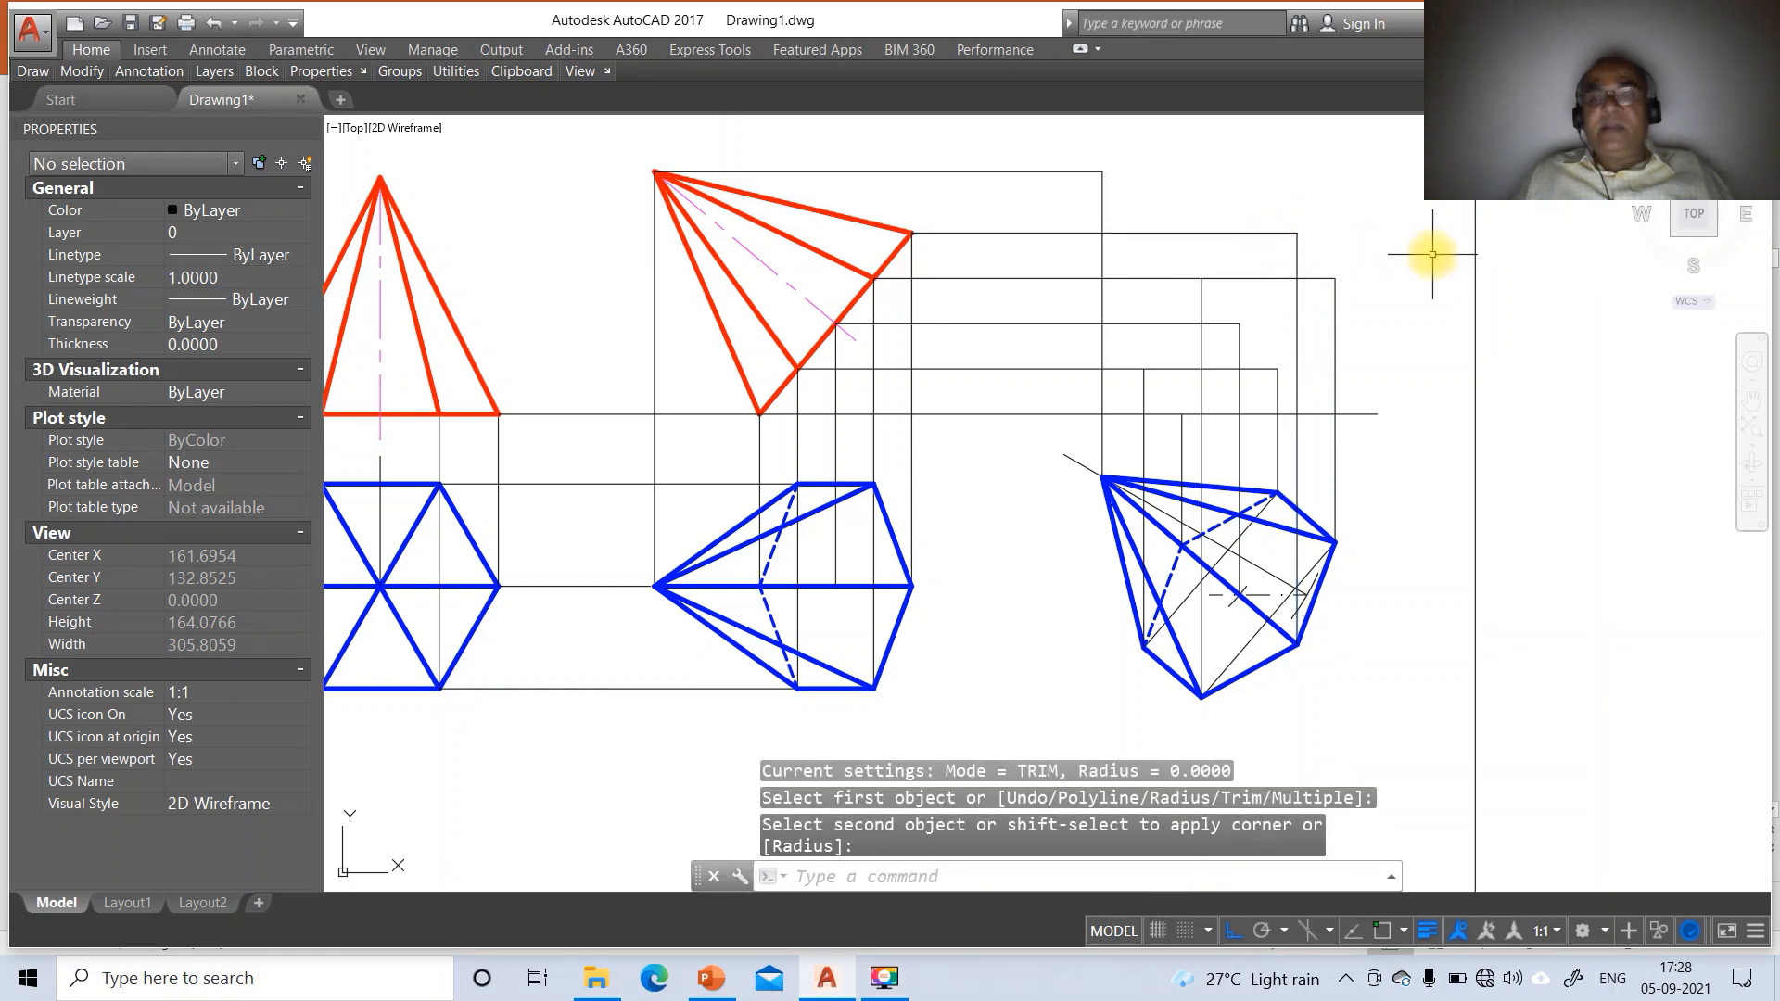
Draw the final front view's base edges from the uppermost projected corner through the rightmost corner to the lower-right corner, using projector intersections
text(L)
key(Return)
text(INT)
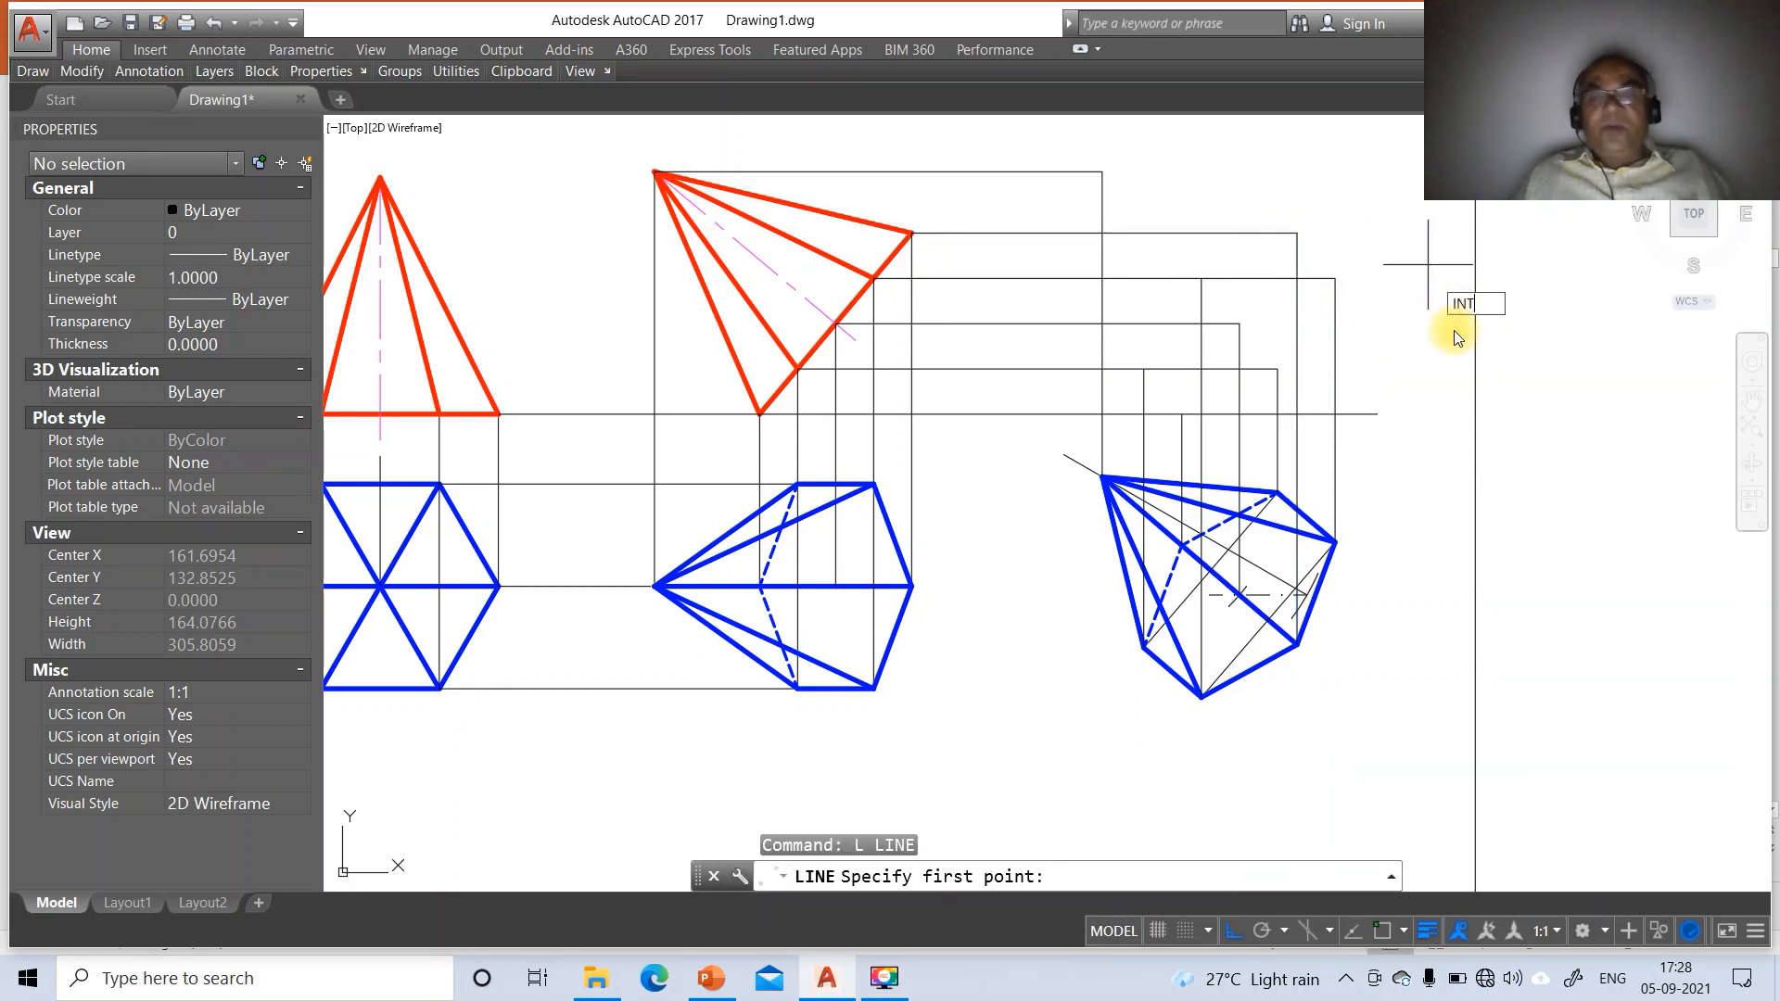
key(Return)
click(1295, 233)
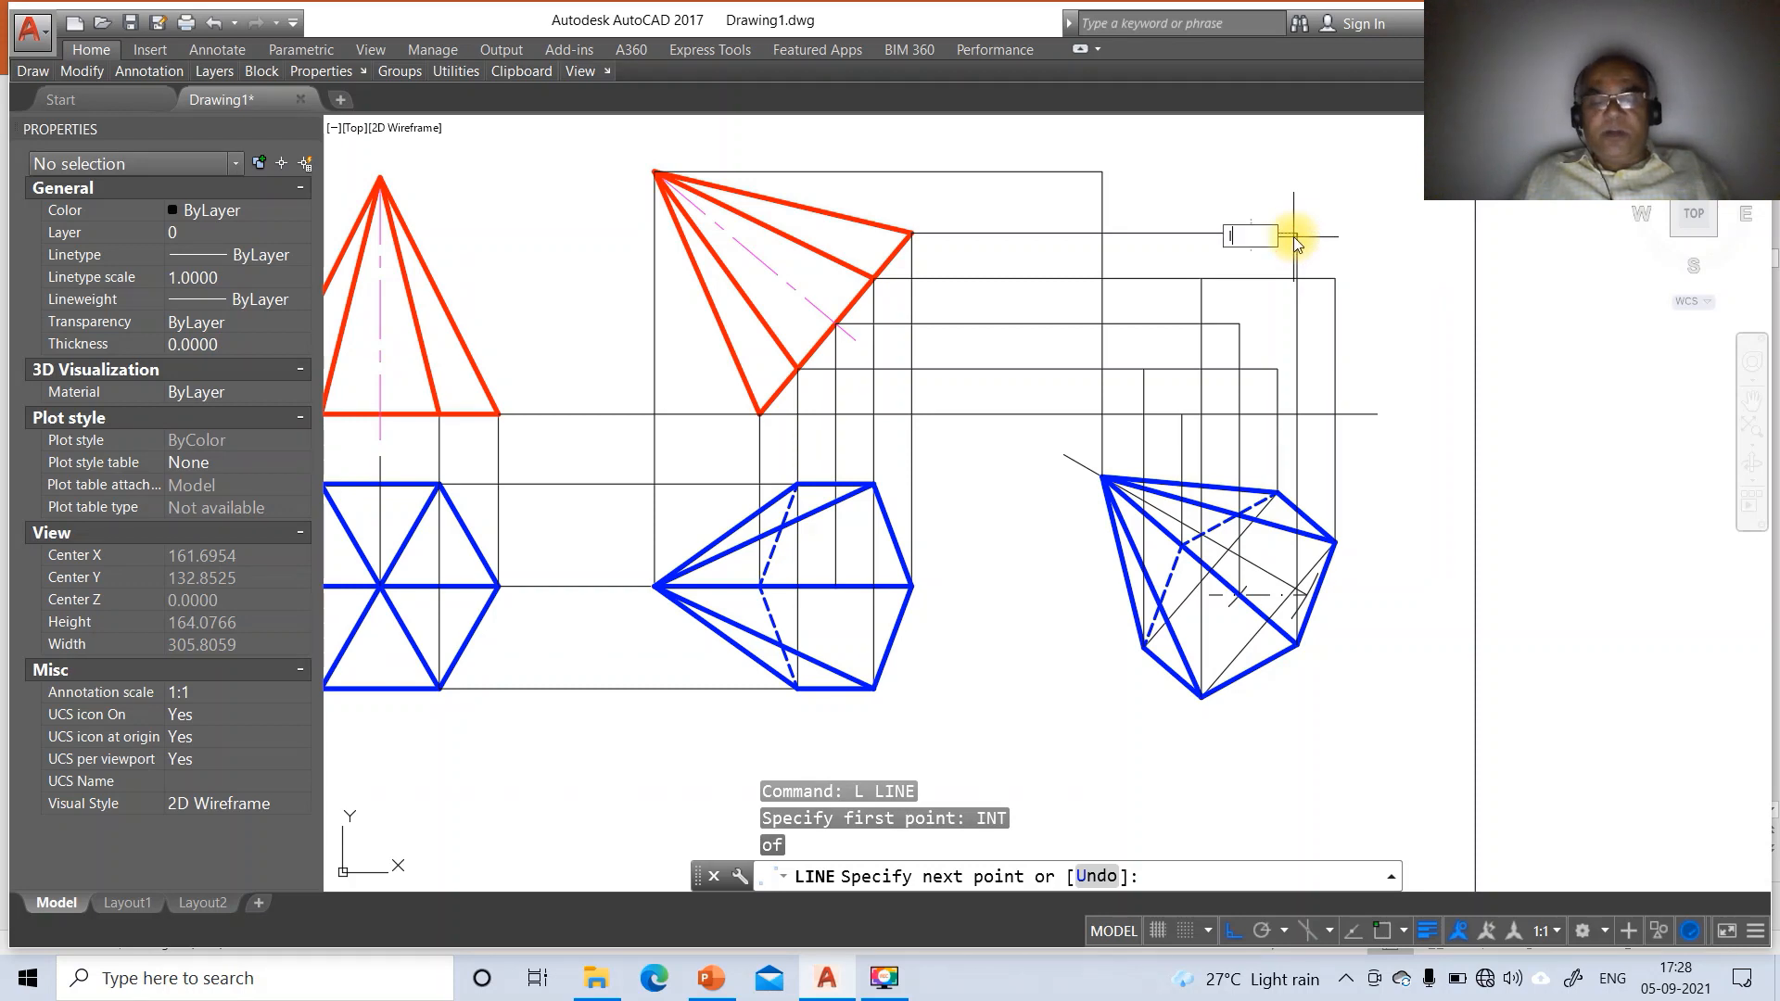
text(INT)
key(Return)
click(1342, 278)
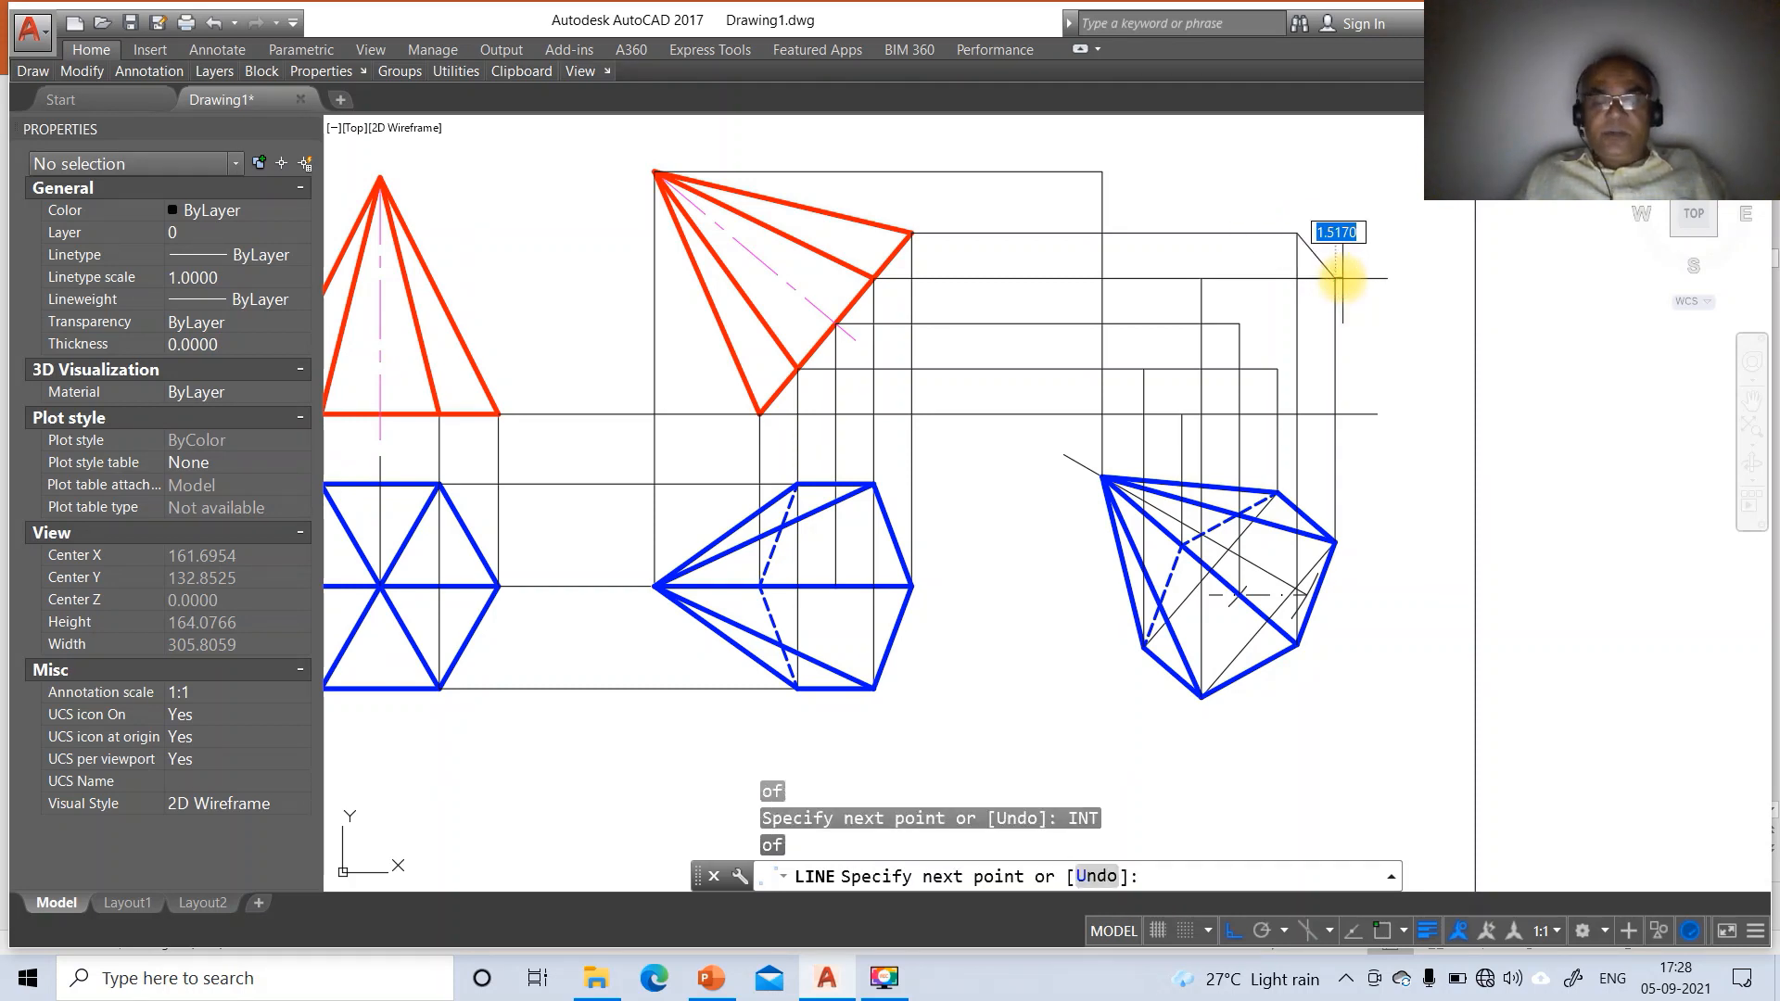
click(1341, 278)
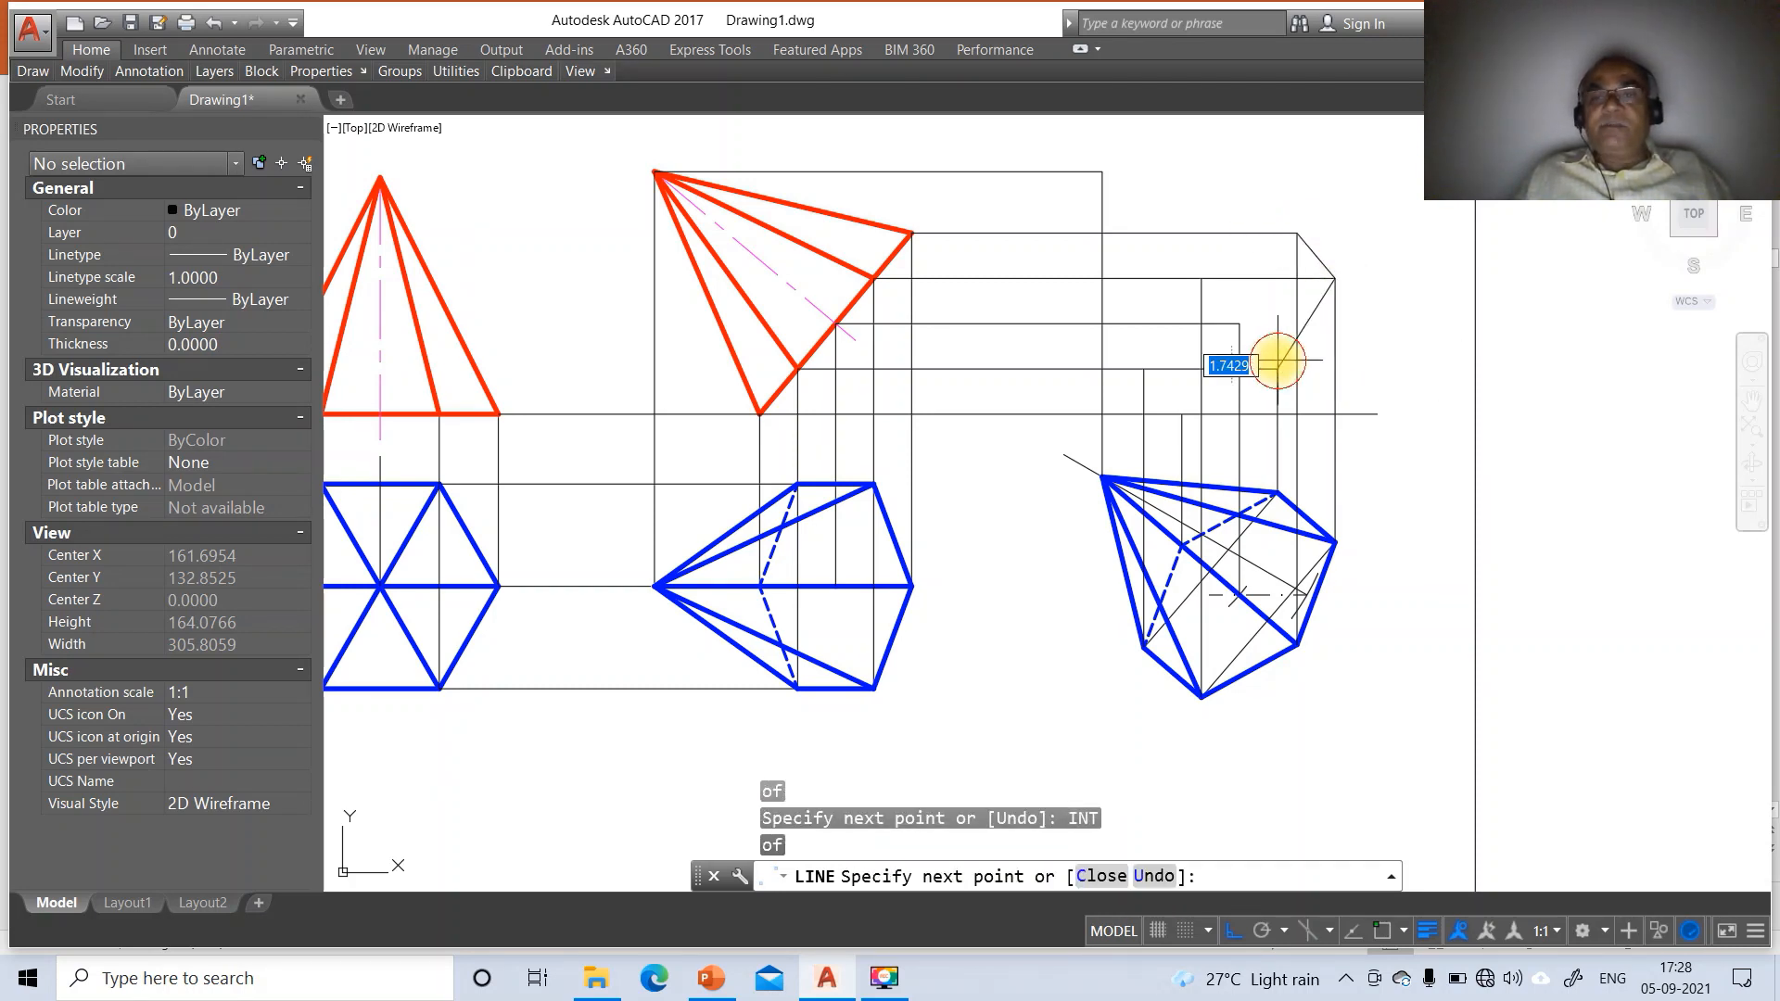
text(INT)
key(Return)
click(1277, 369)
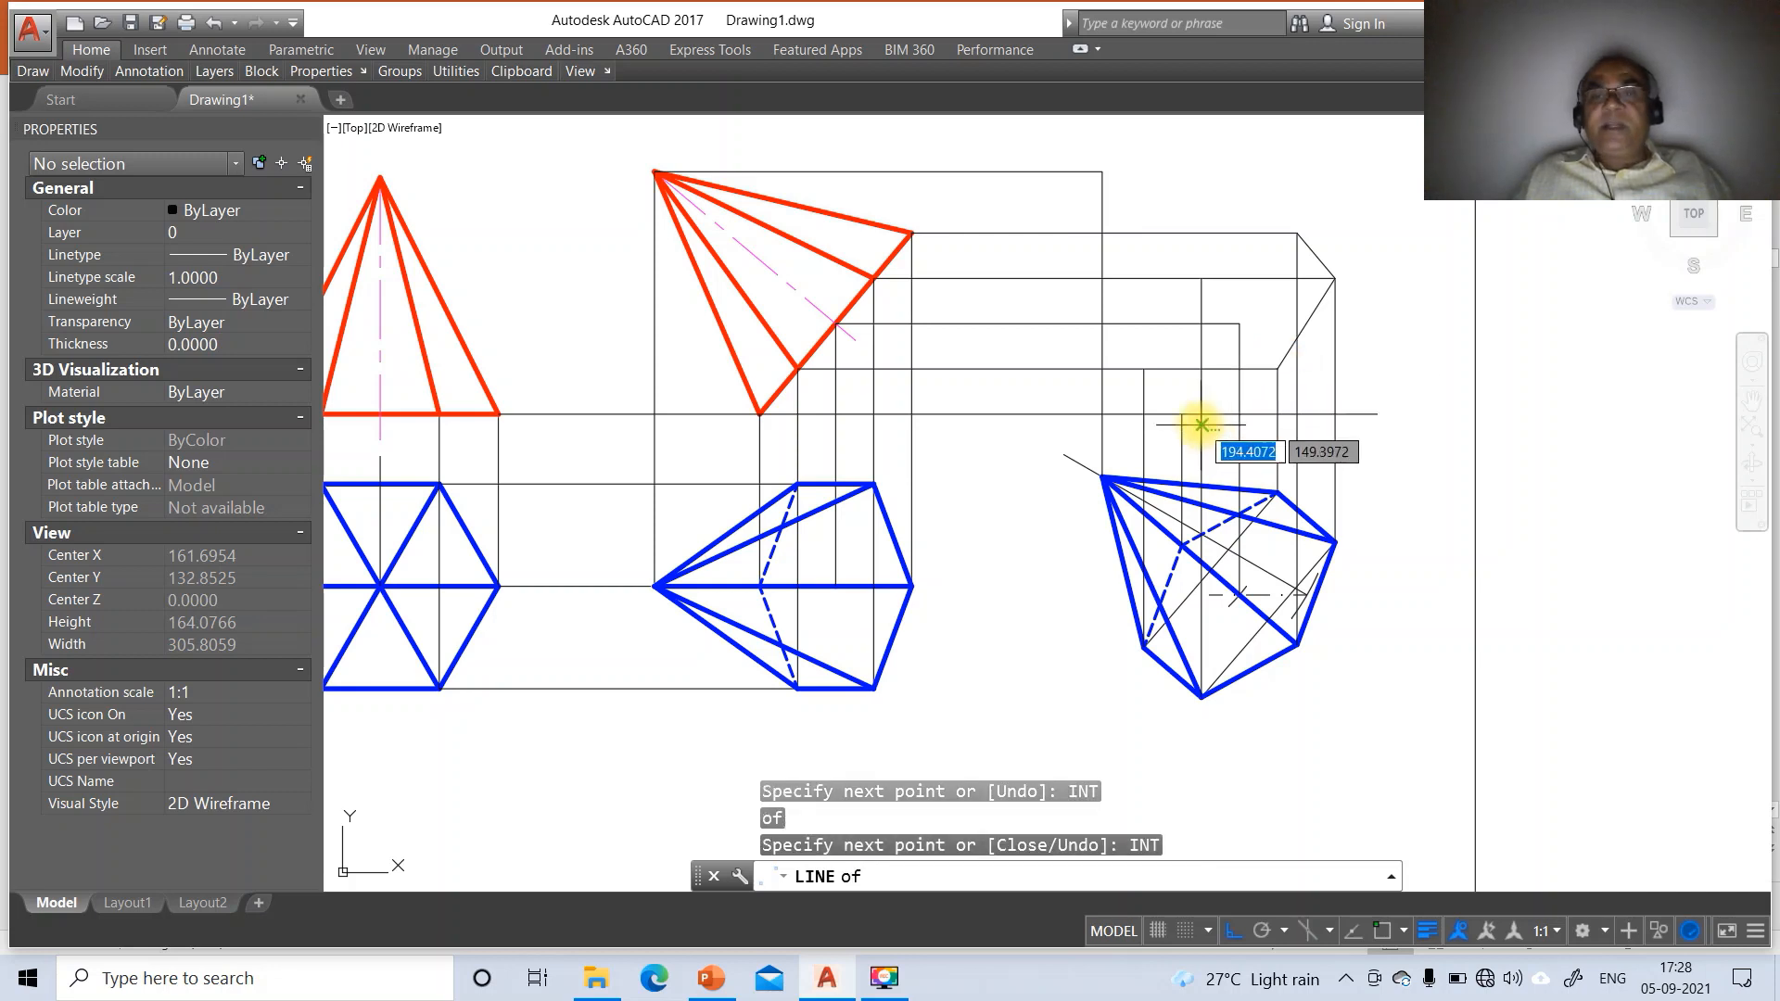
Continue the base outline through the lowest, leftmost and upper-left projected corners and close the hexagon at the uppermost corner
text(INT)
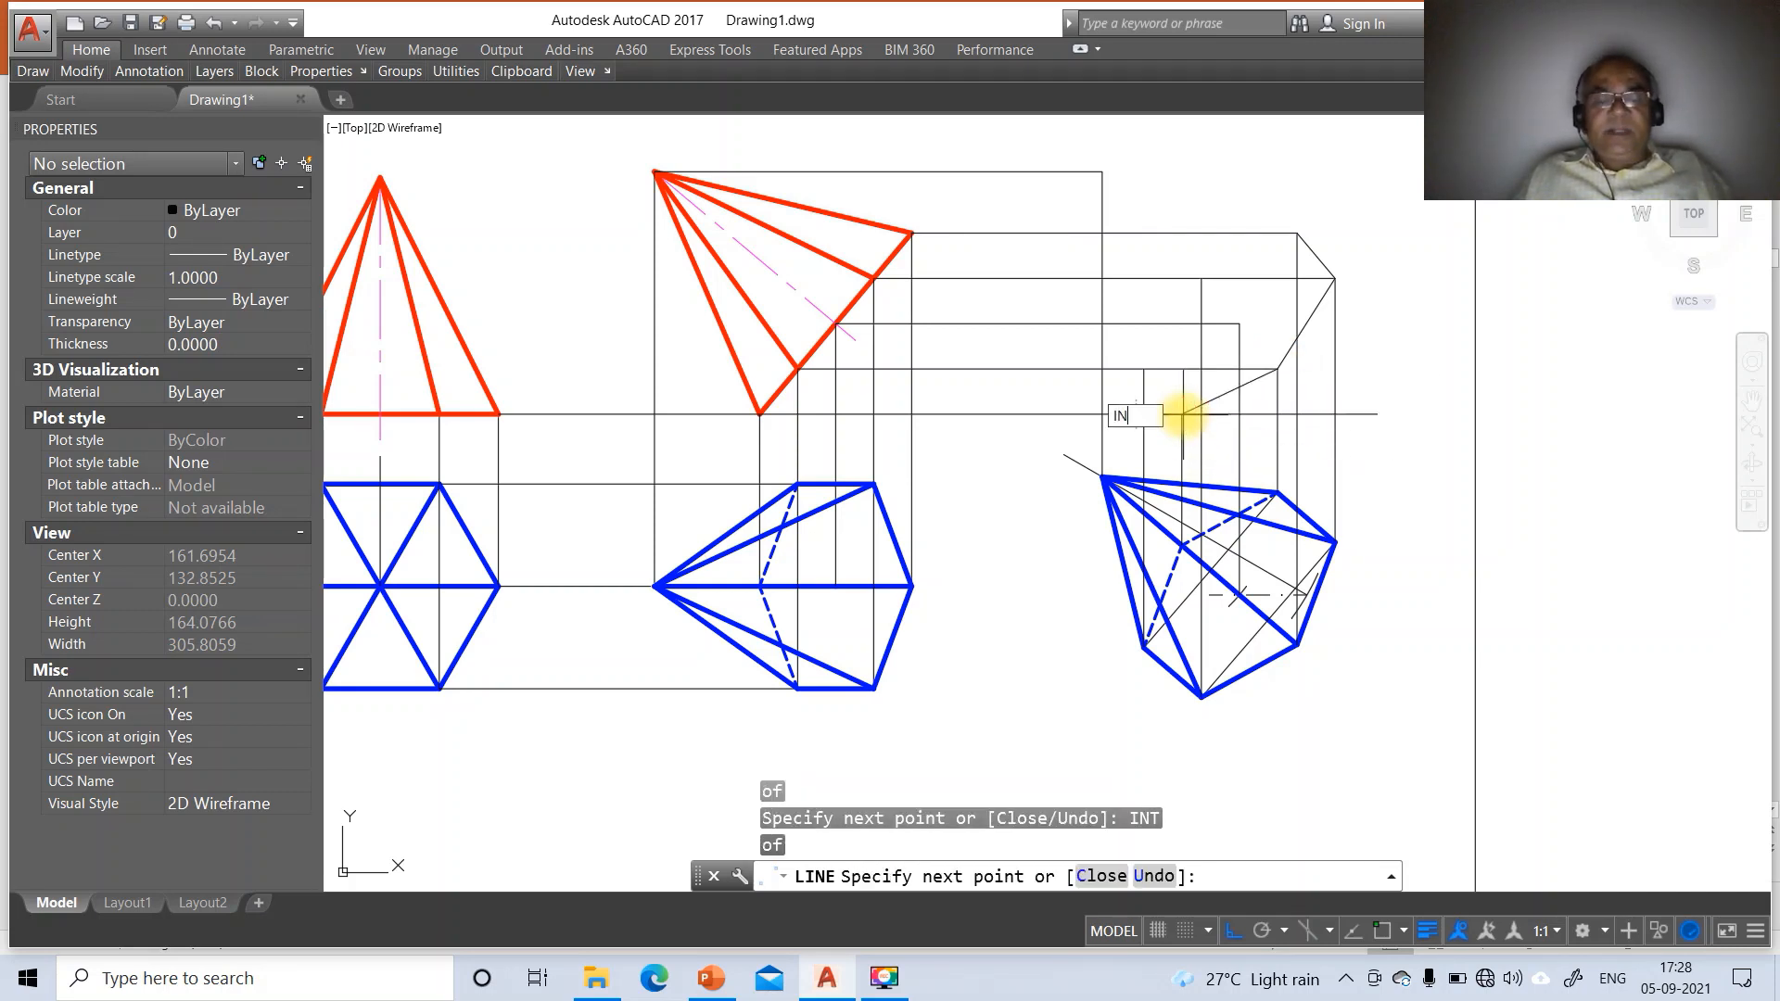
key(Return)
click(1145, 369)
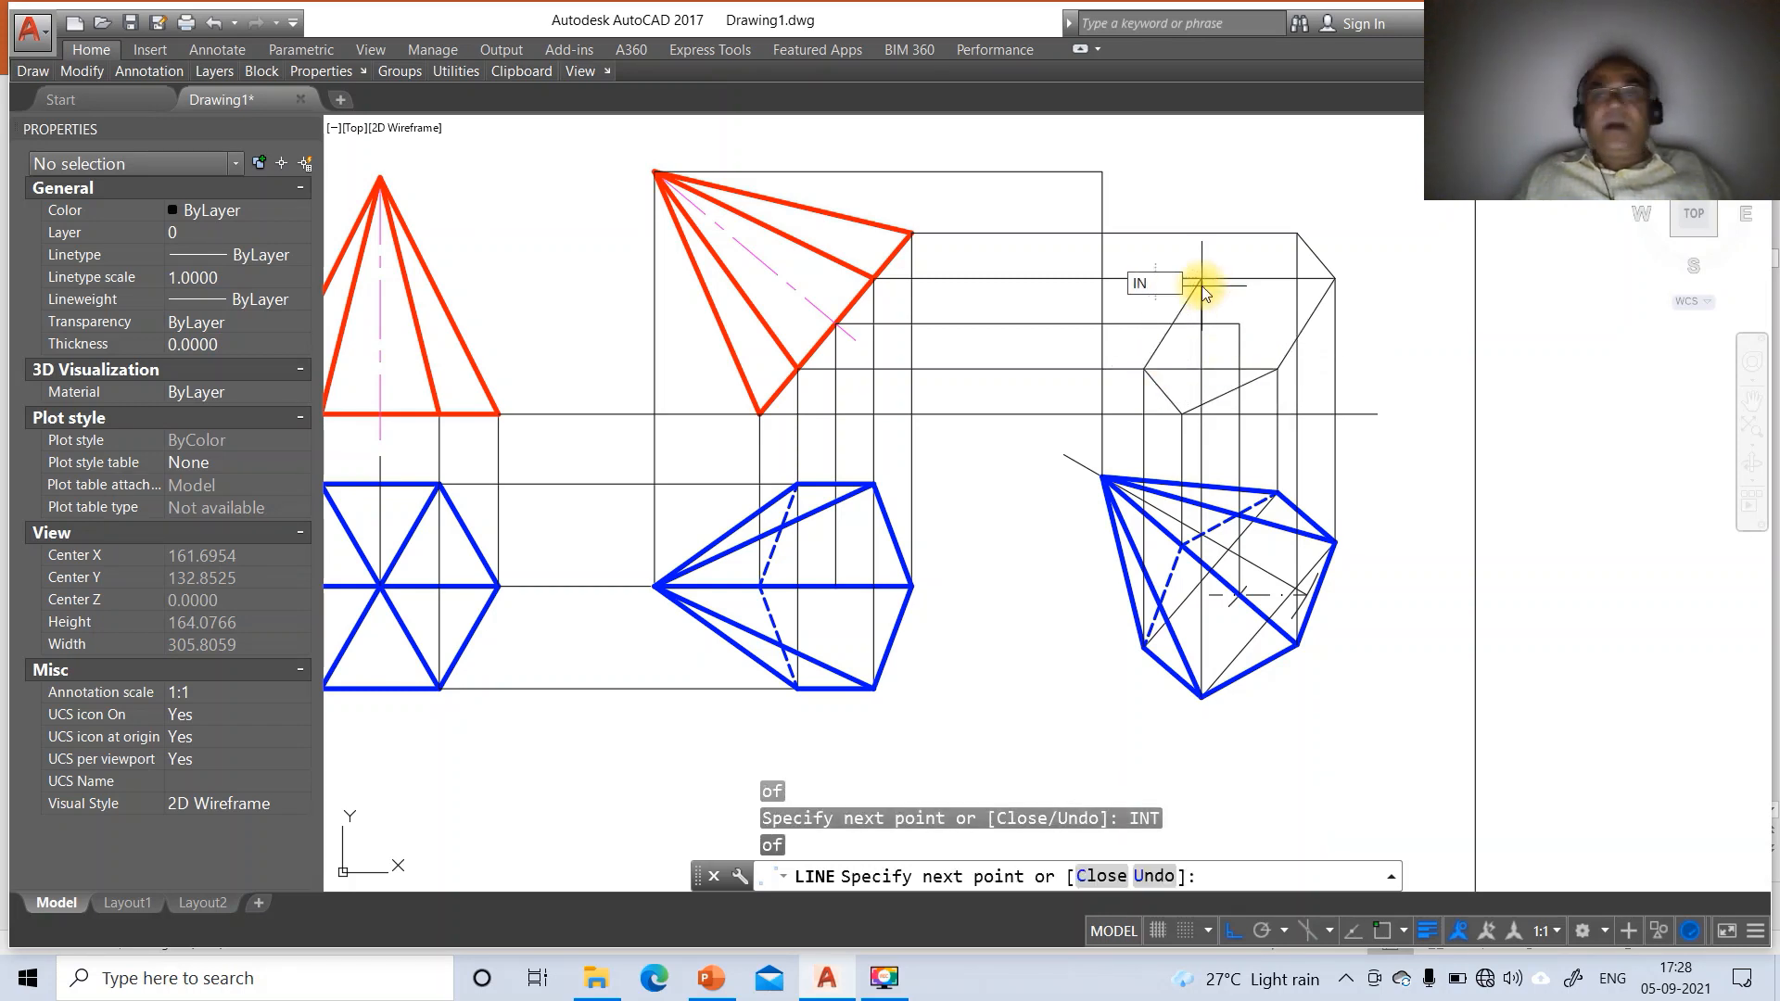
text(INT)
key(Return)
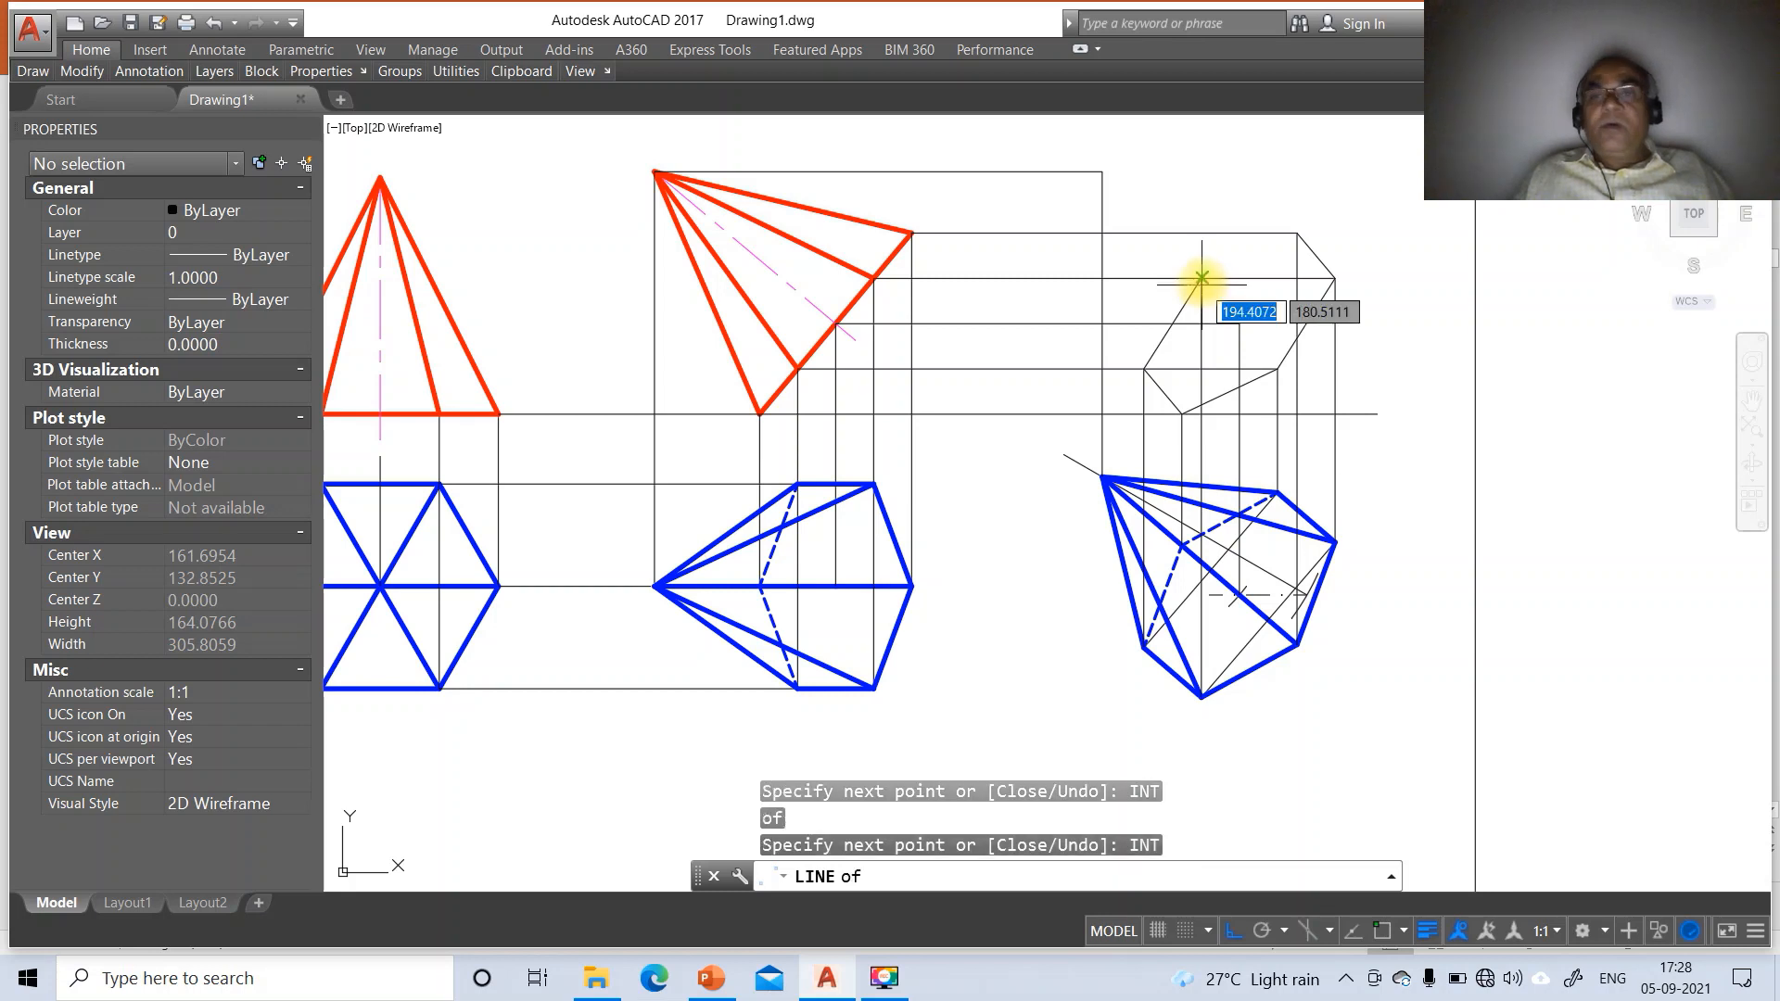
click(1201, 282)
text(INT)
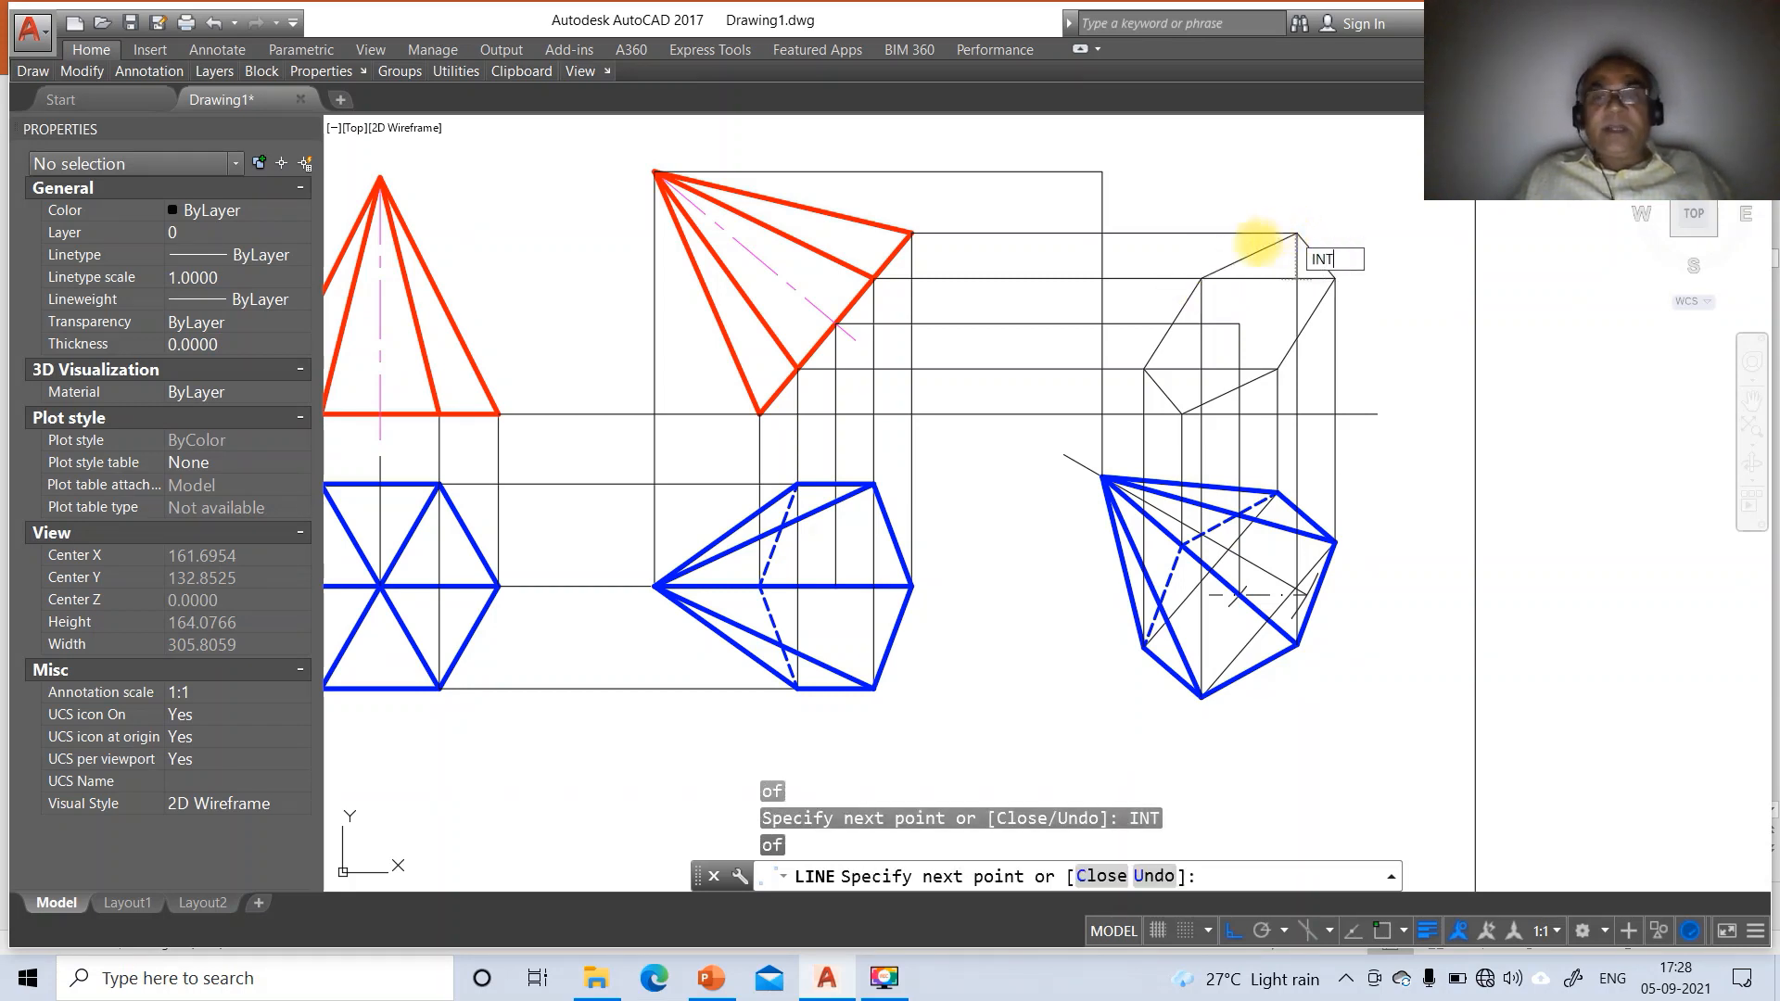
Draw slant edges from the uppermost base corner to the projected apex and on to the upper-left base corner
key(Return)
click(1100, 175)
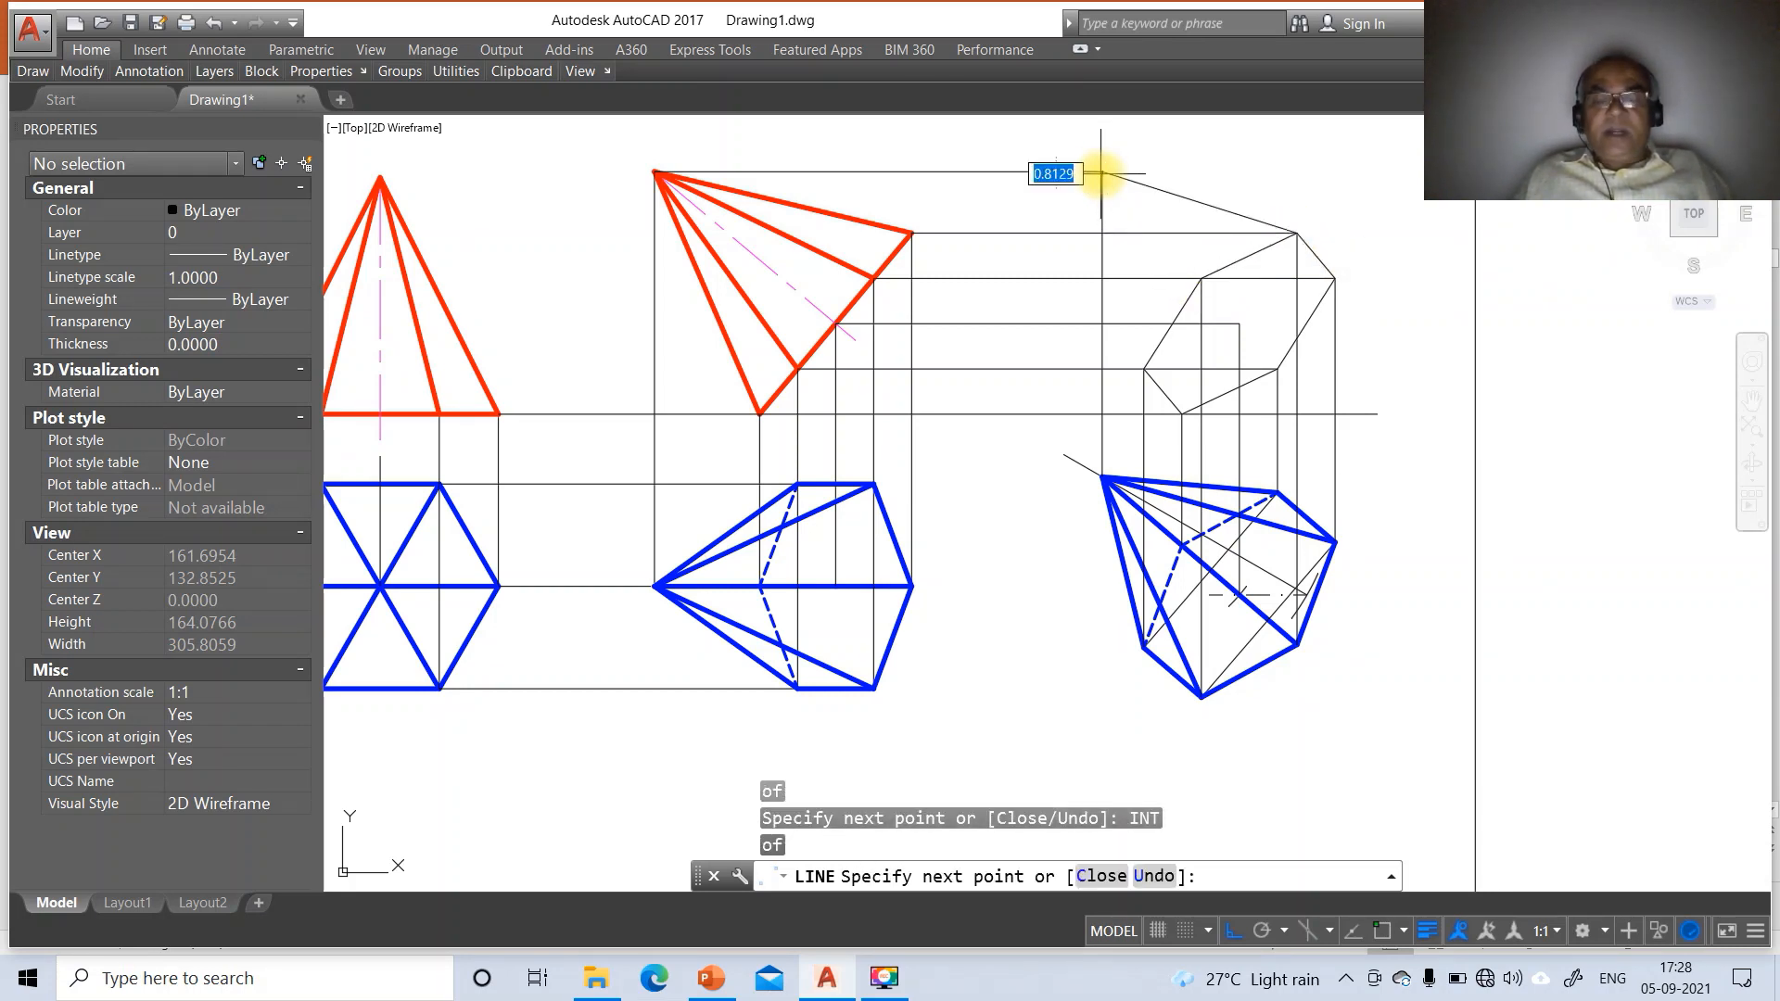
text(INT)
key(Return)
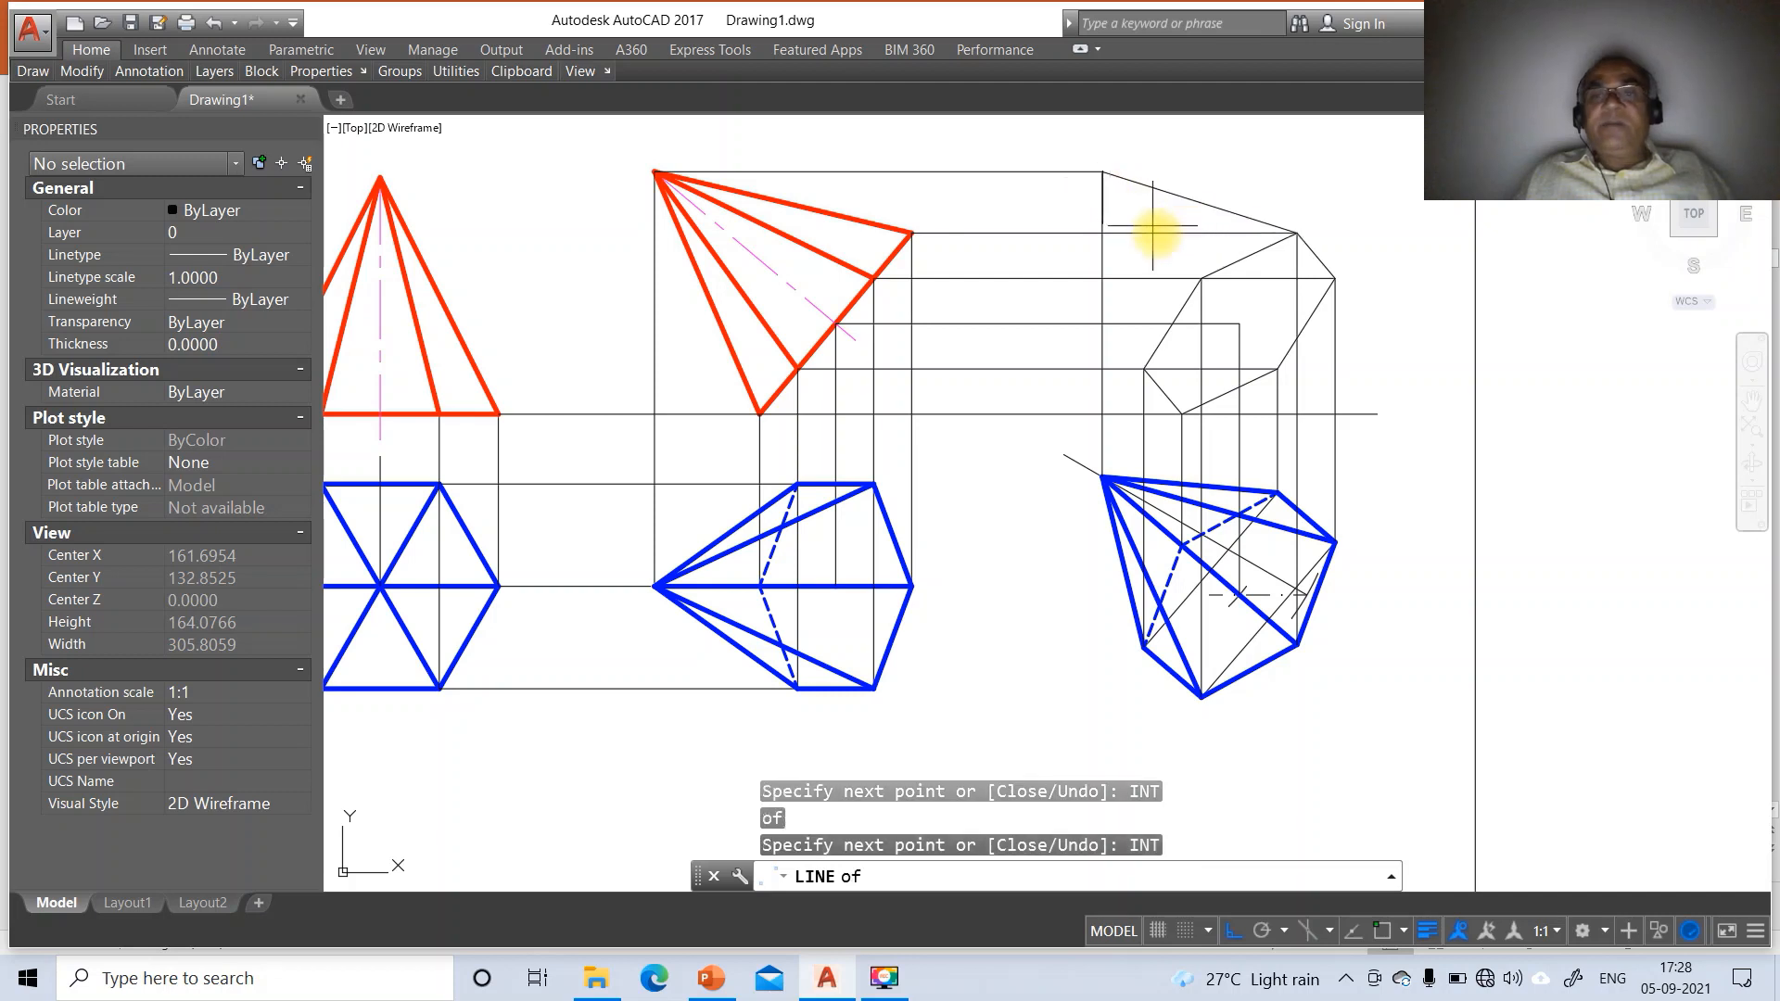
click(1204, 278)
key(Return)
Draw a slant edge from the rightmost base corner to the apex and continue with the axis line to the projected base centre
key(Return)
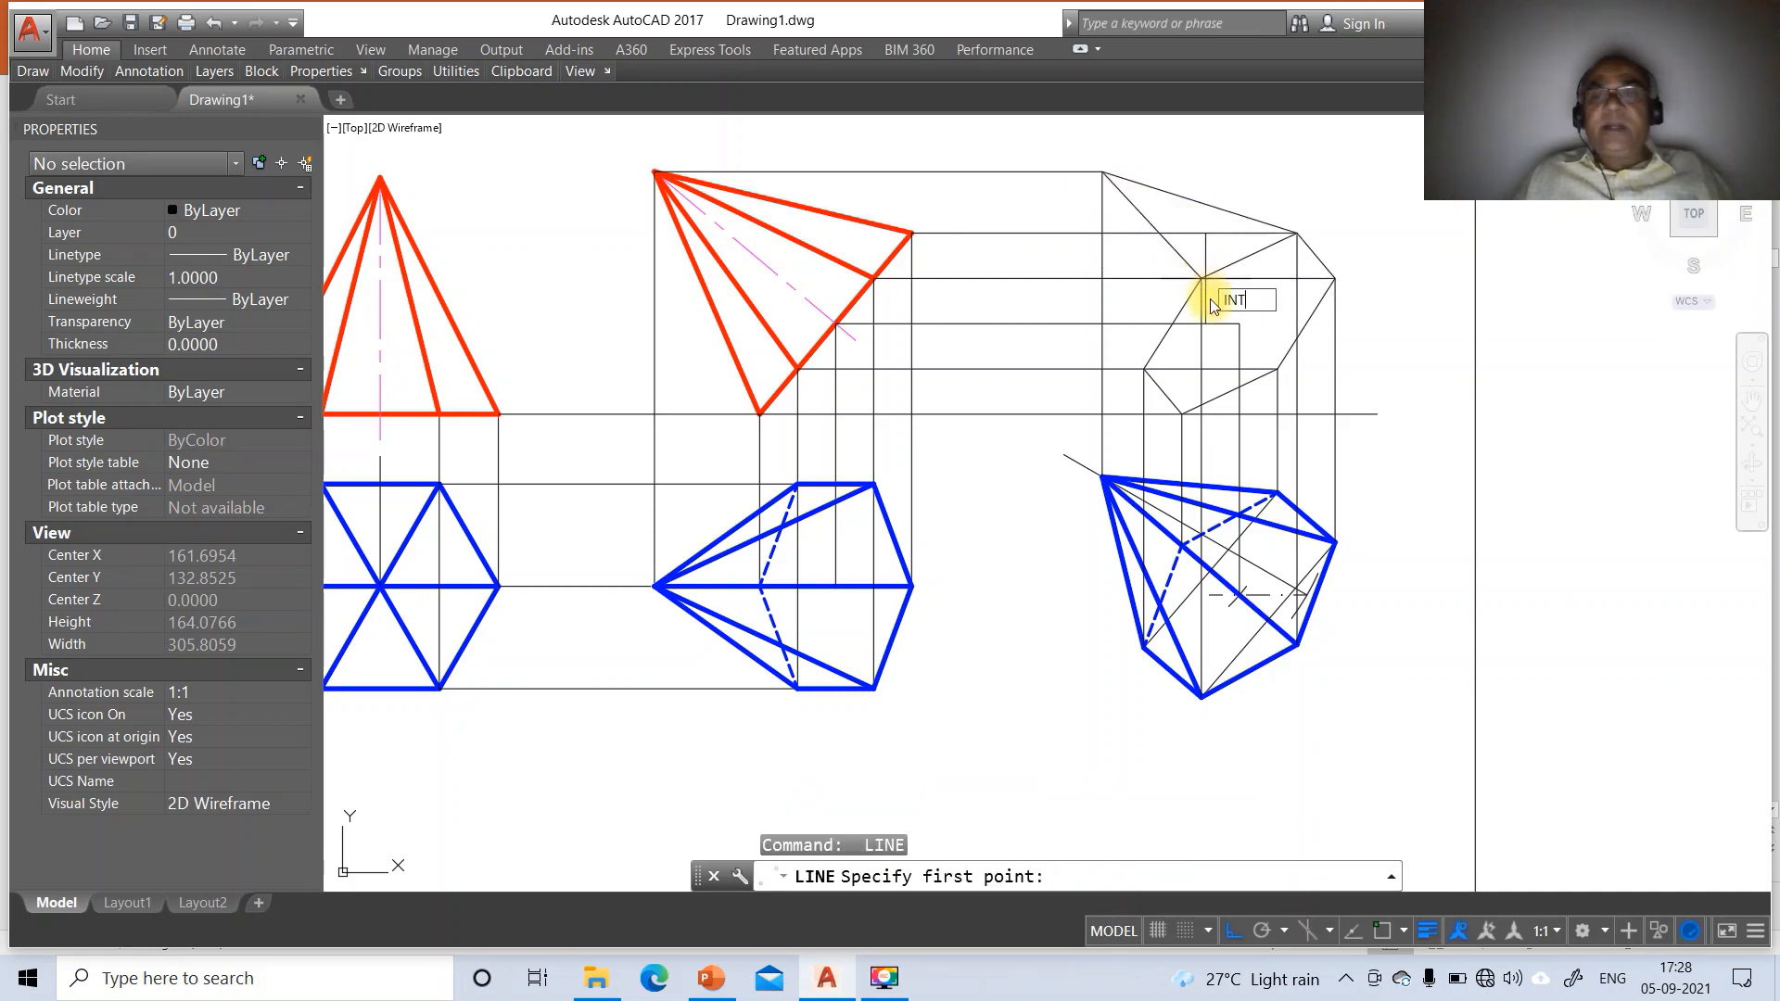
key(Return)
click(1332, 278)
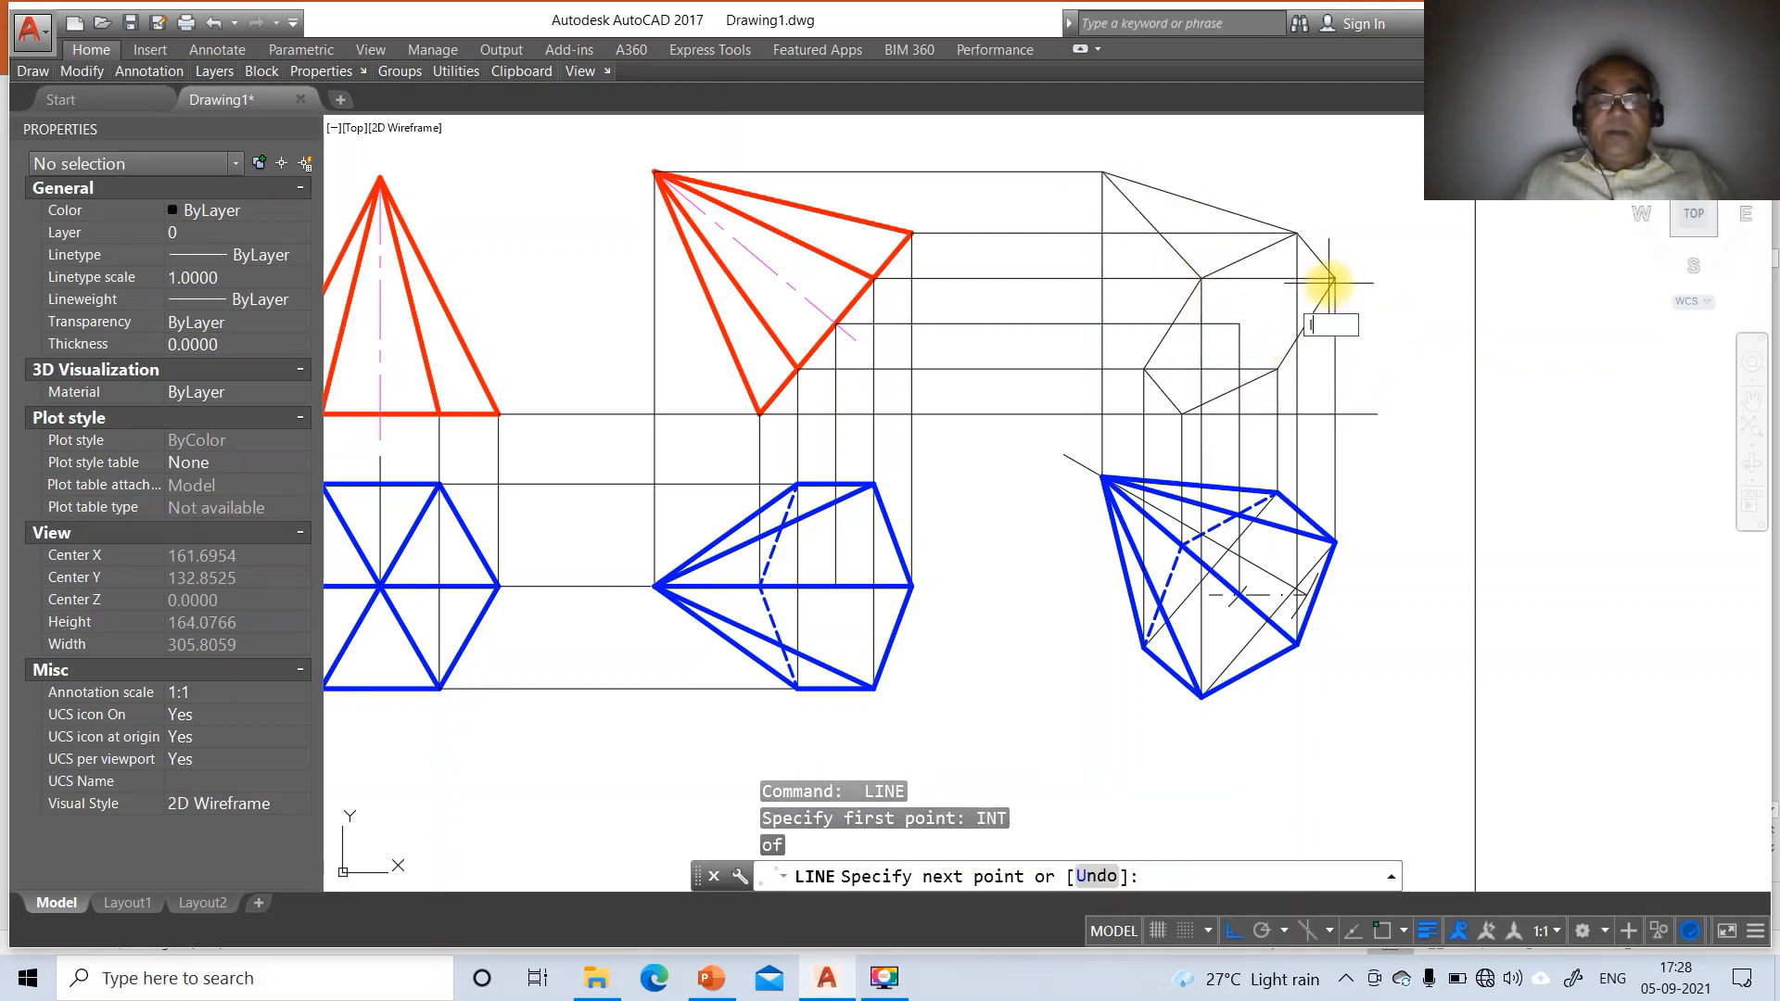
key(Return)
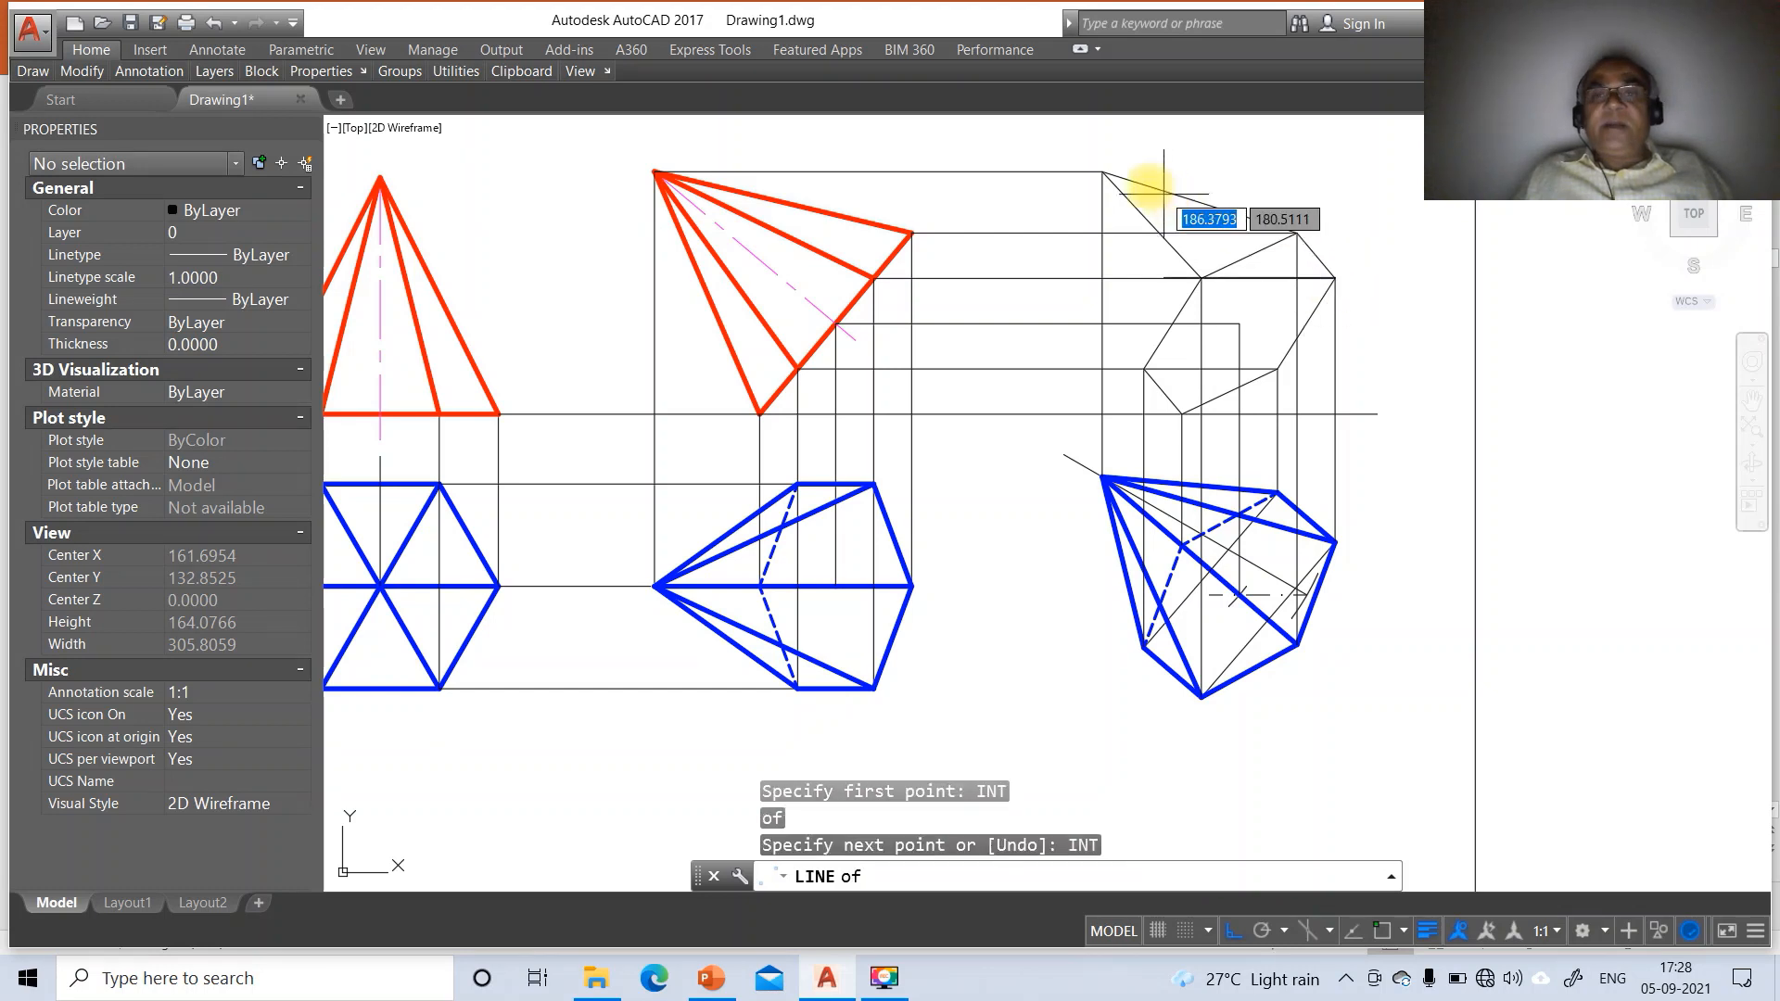
click(1103, 173)
key(Return)
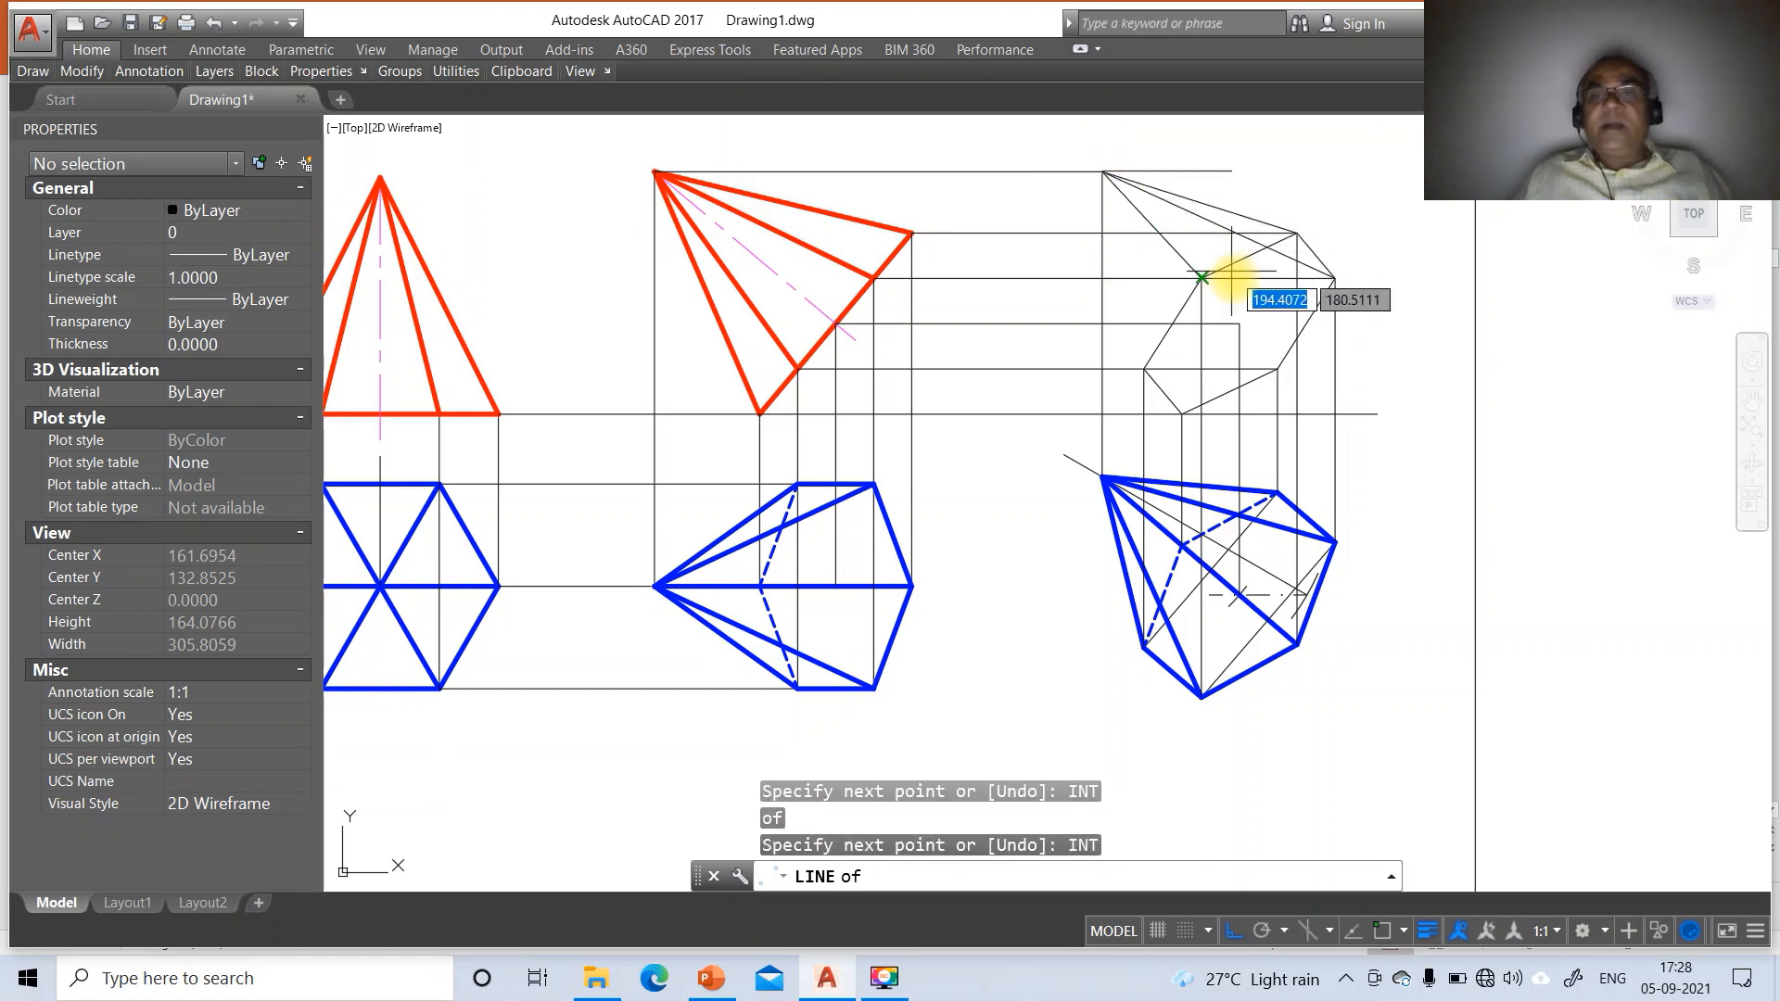
click(1238, 321)
key(Return)
Draw slant edges from the lower-right base corner to the apex and on to the leftmost base corner
key(Return)
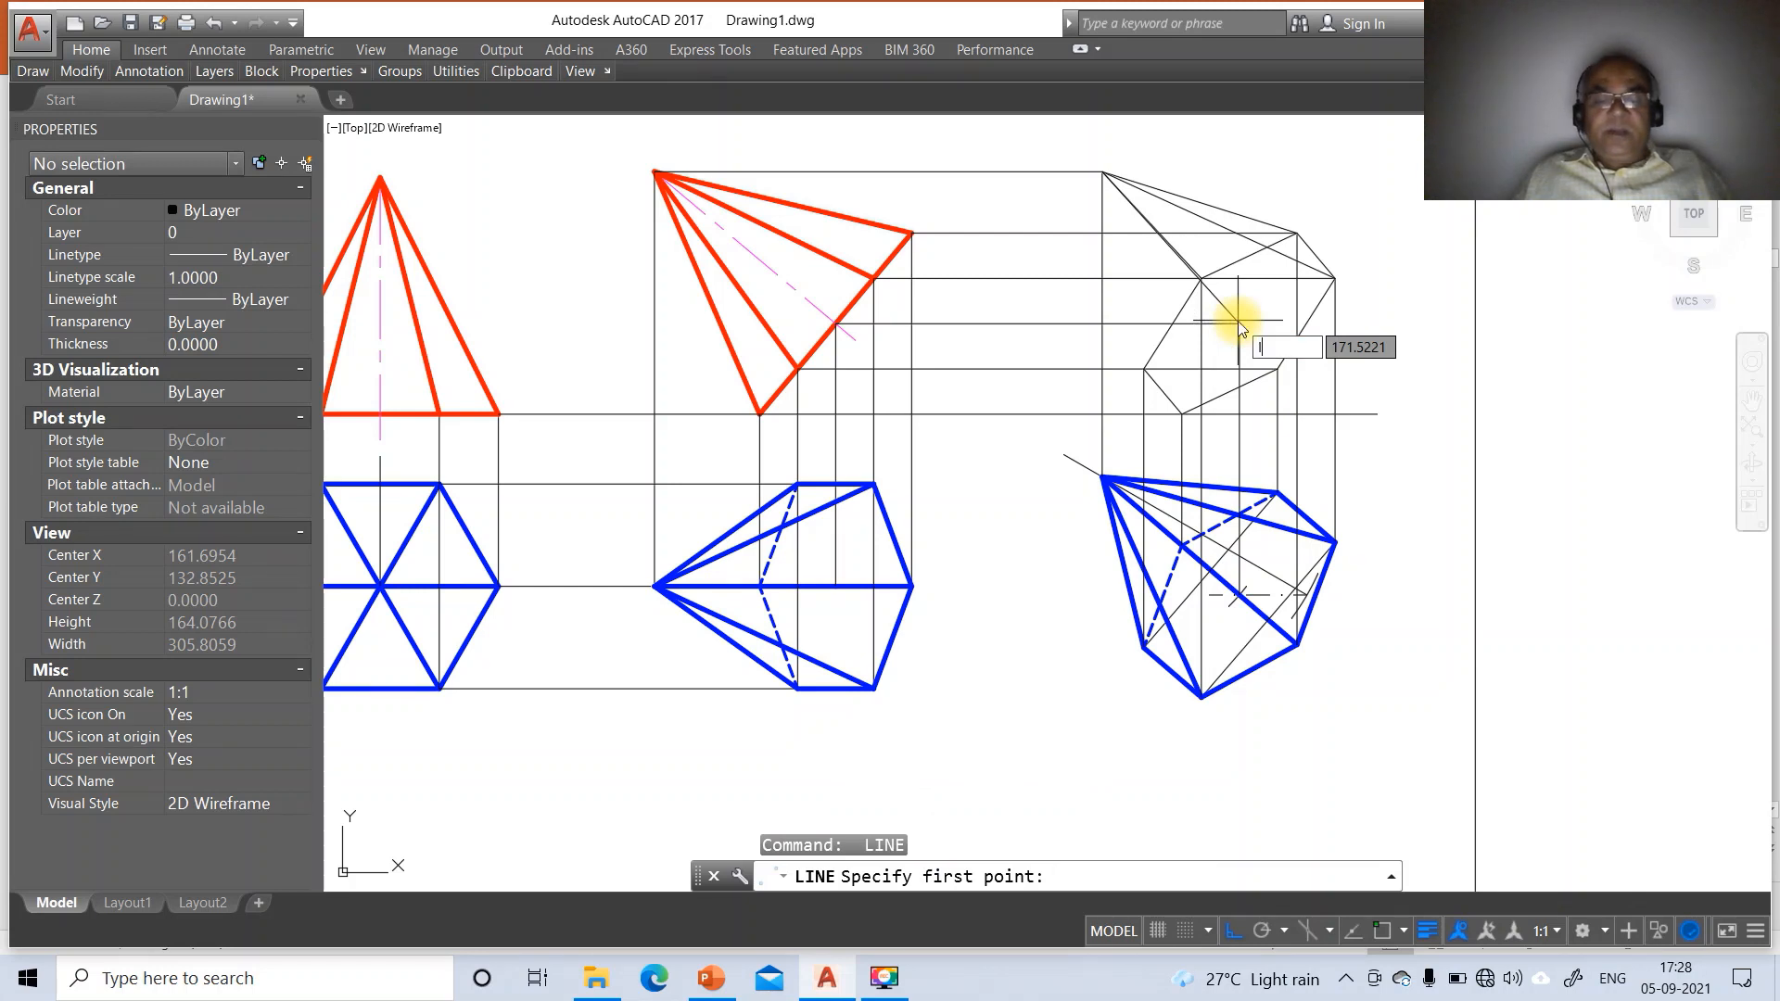
text(int)
key(Return)
click(1277, 370)
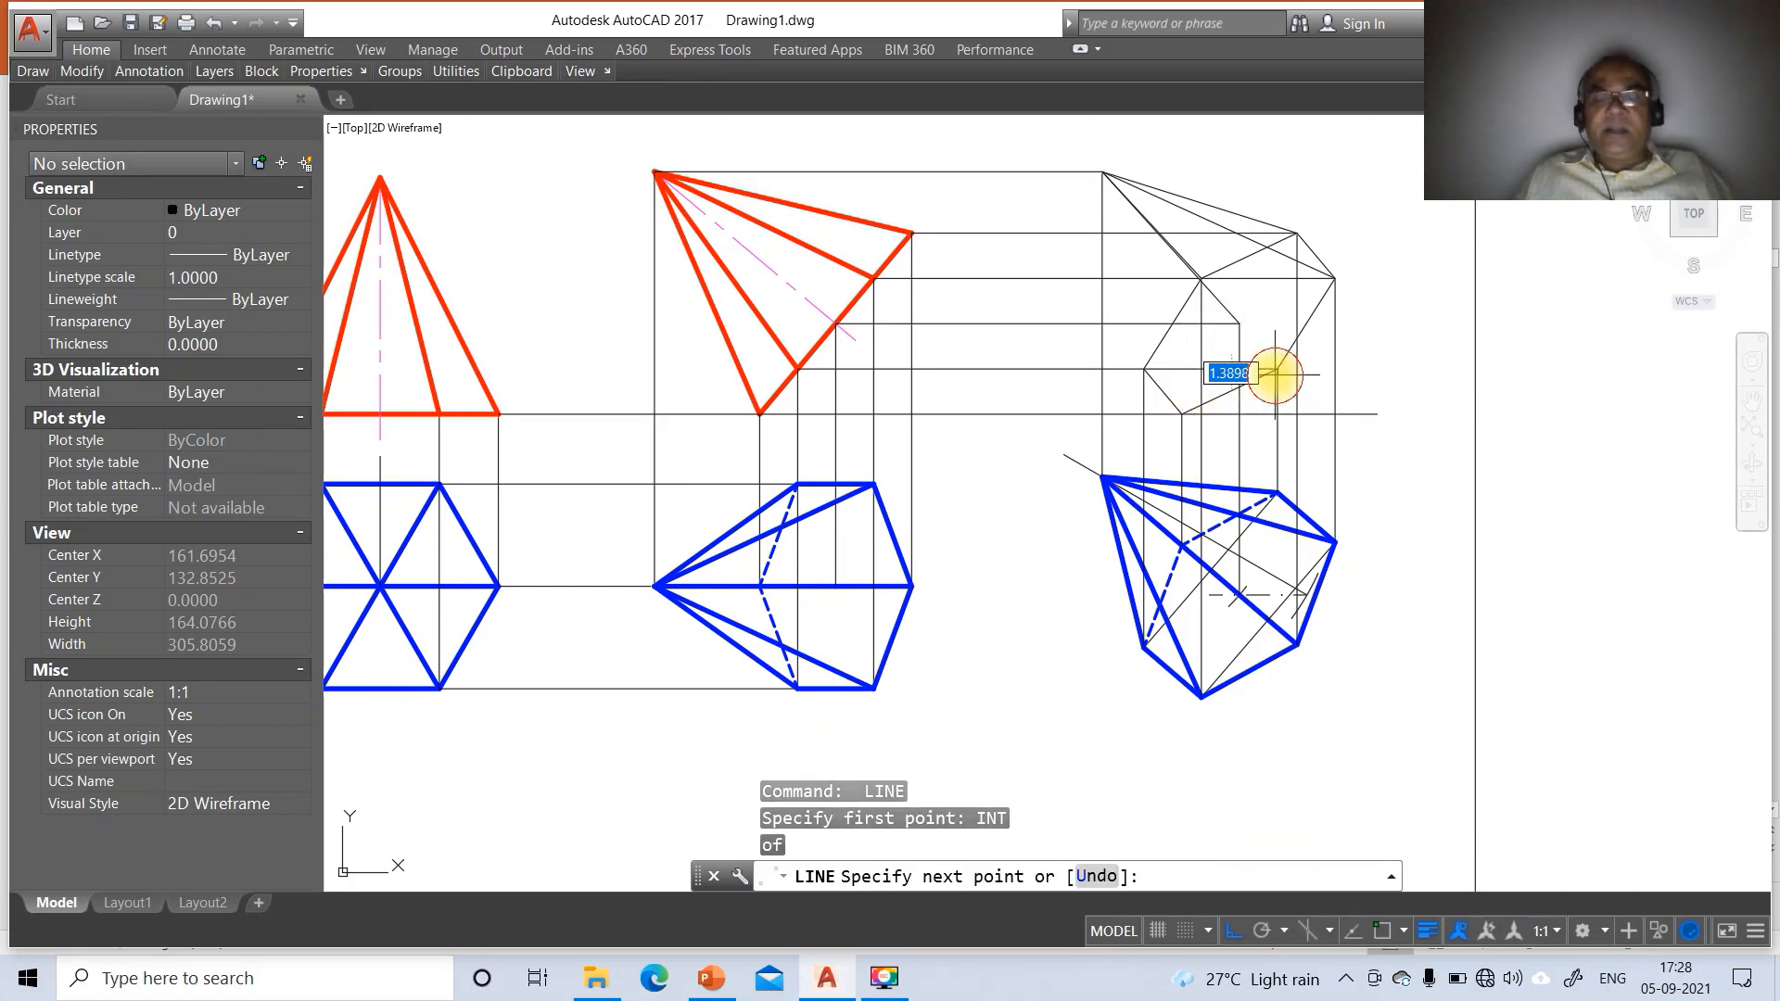
text(int)
key(Return)
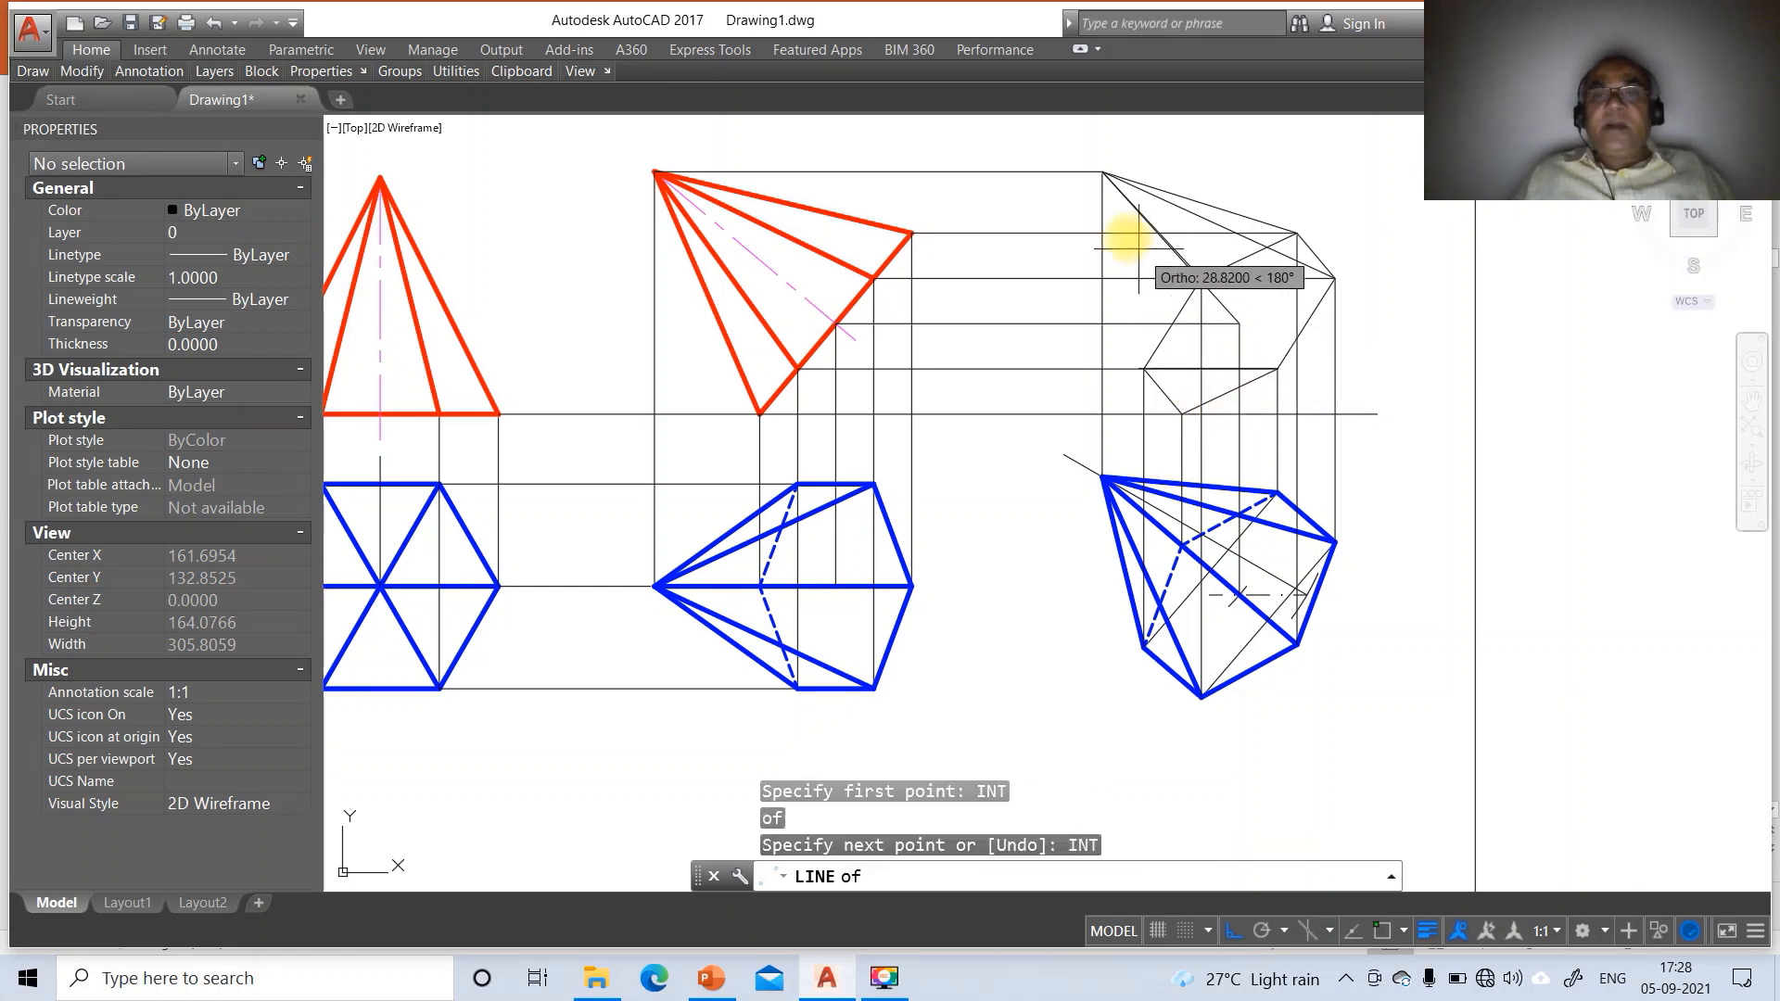
click(1102, 173)
text(I)
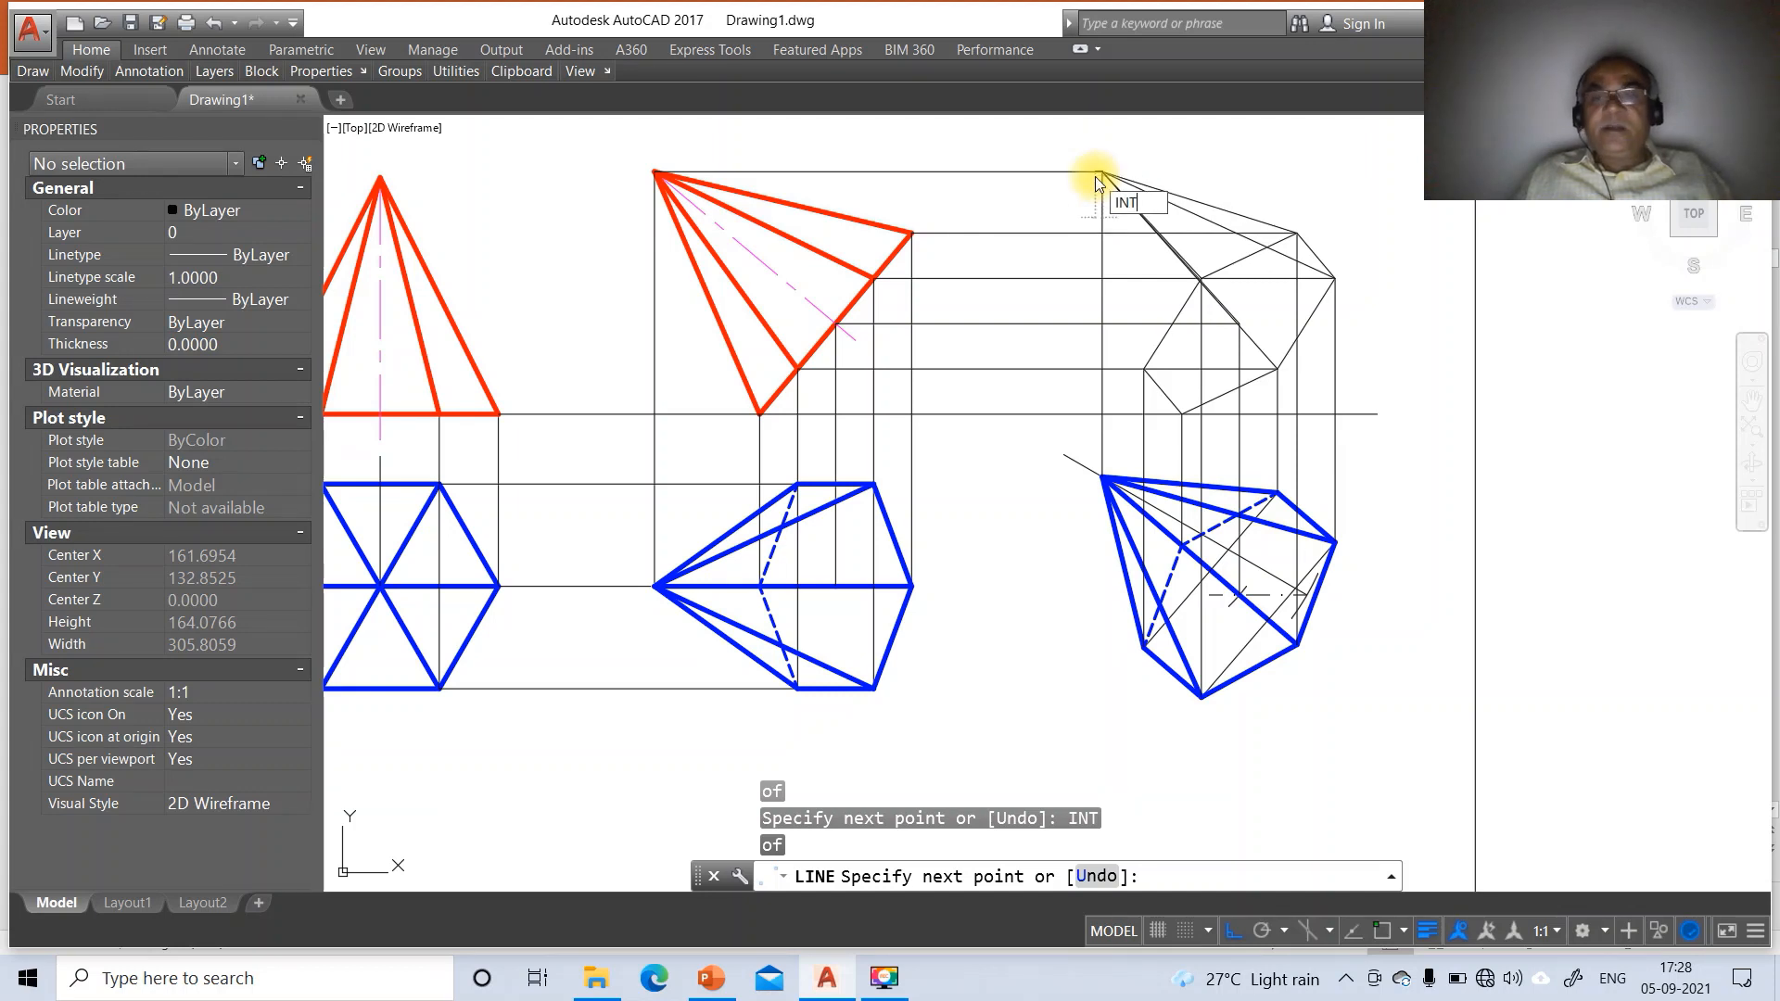
text(NT)
key(Return)
click(1149, 369)
key(Return)
Draw the last slant edge from the lowest base corner on the ground line to the apex
key(Return)
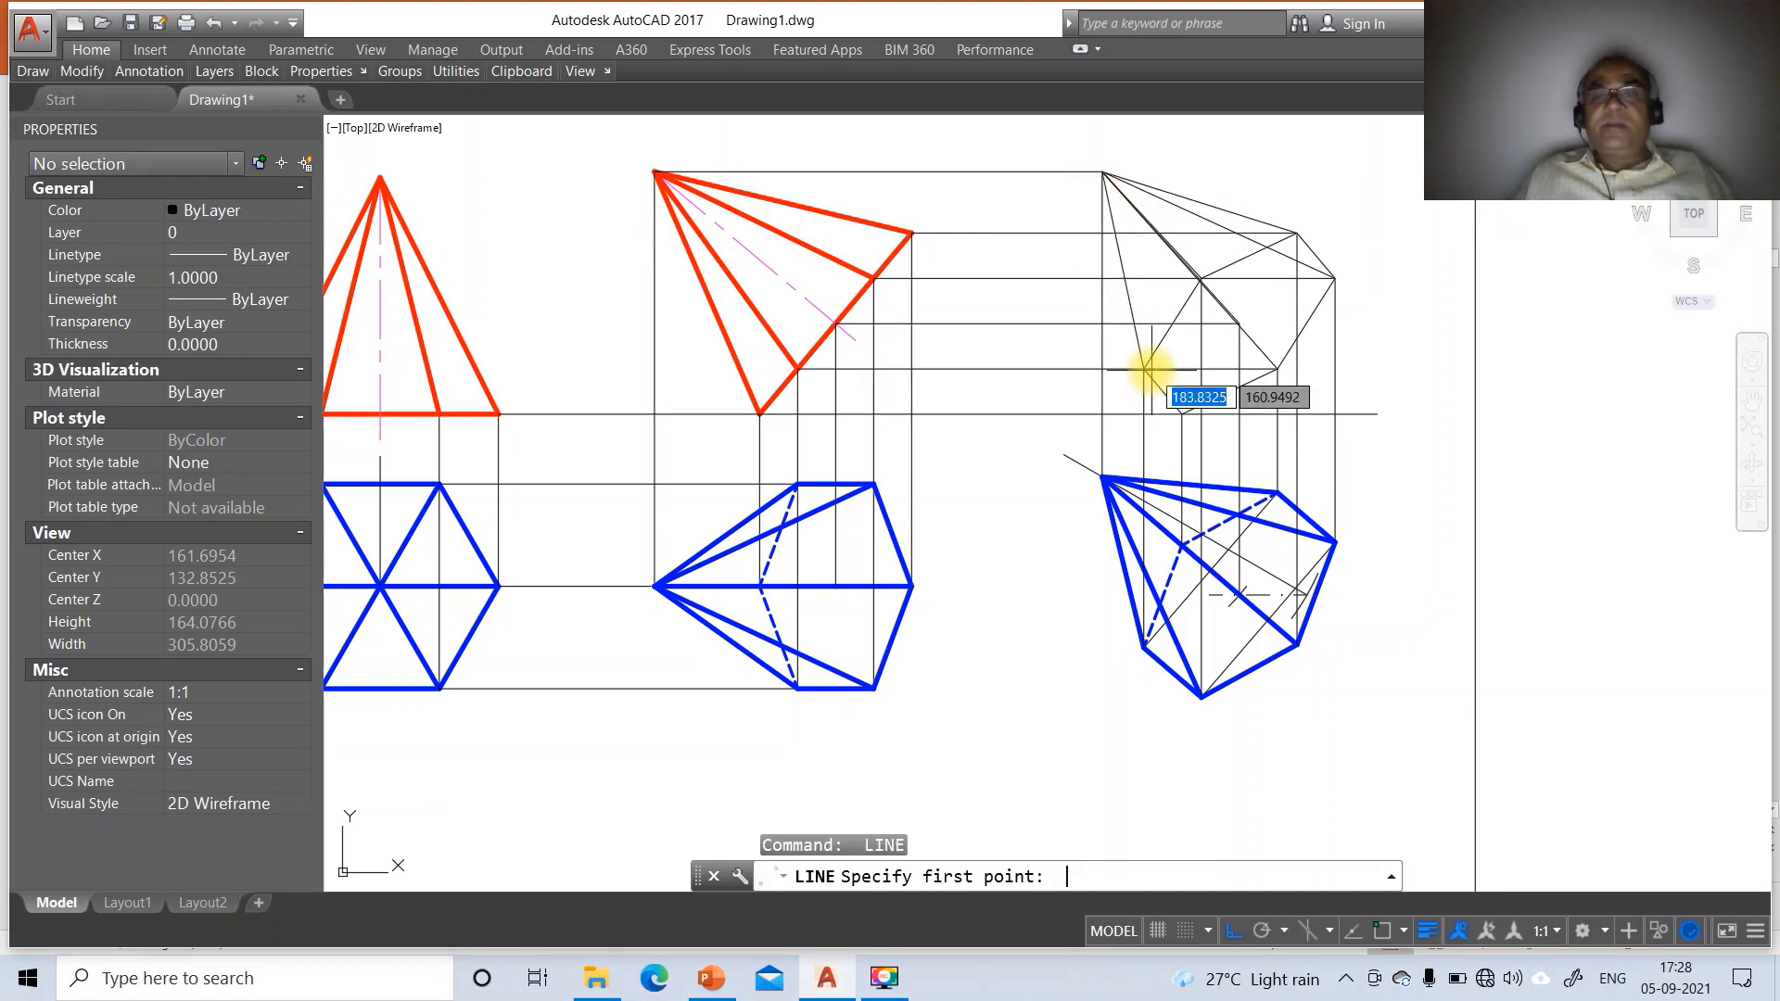
text(INT)
key(Return)
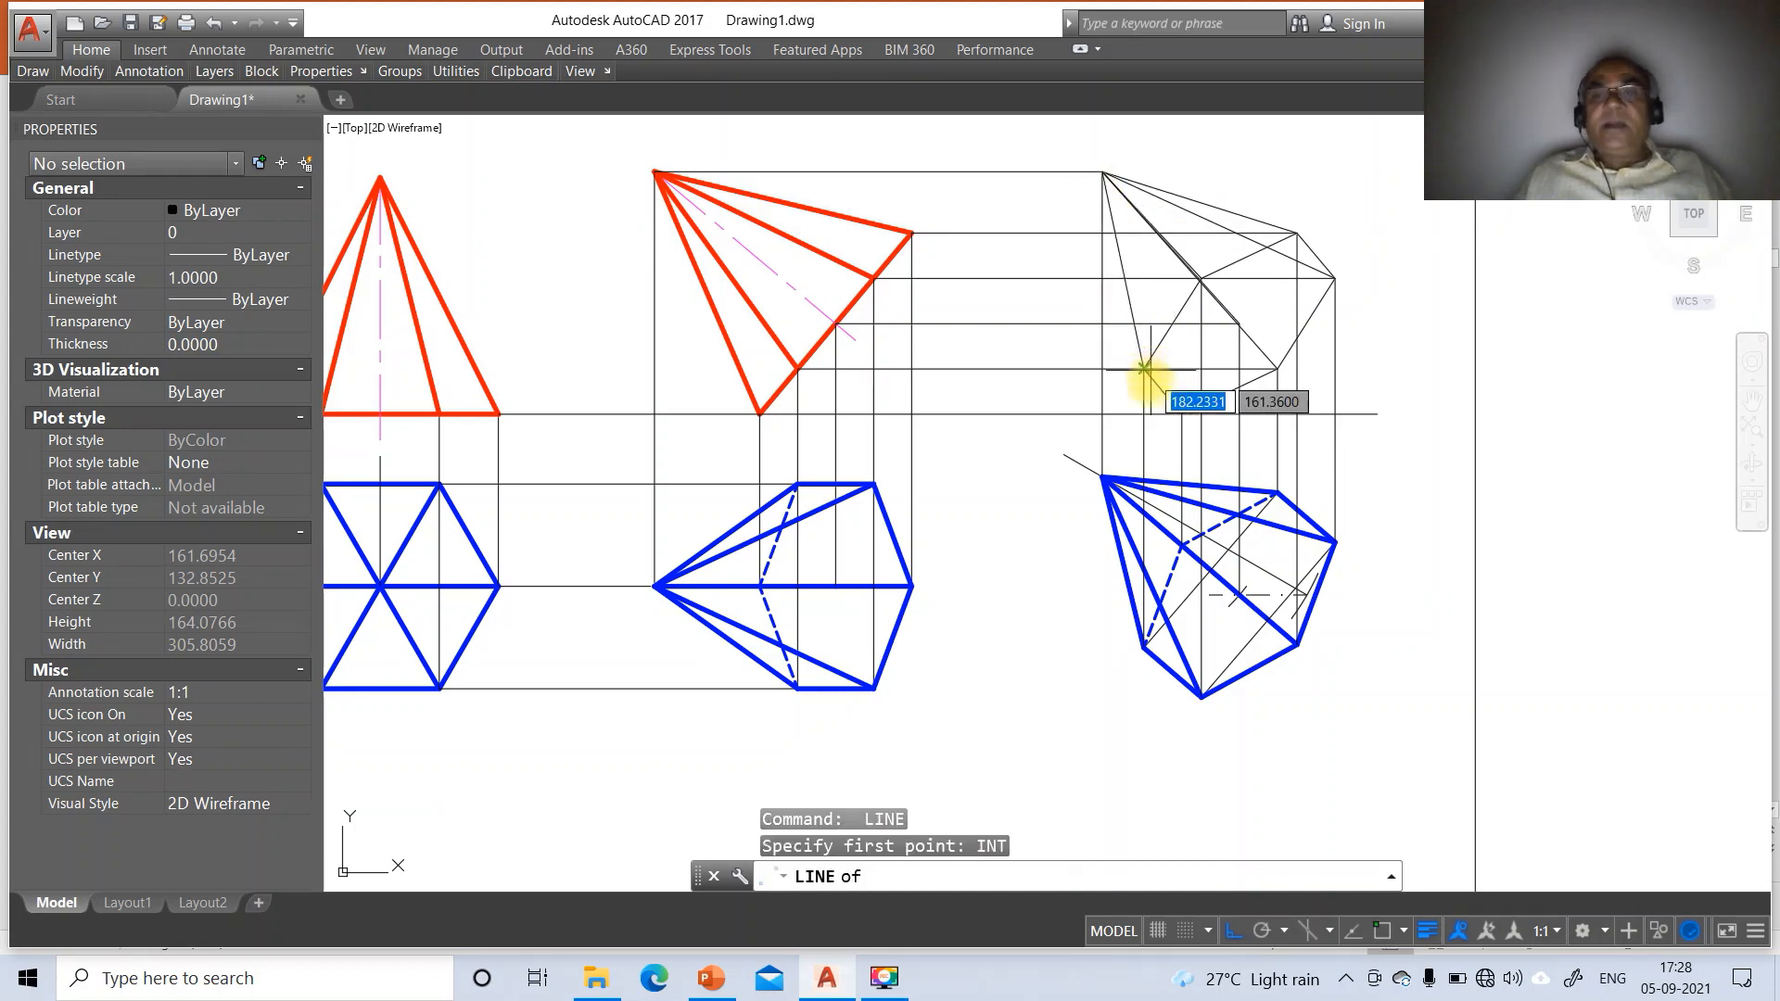
click(1180, 415)
key(Return)
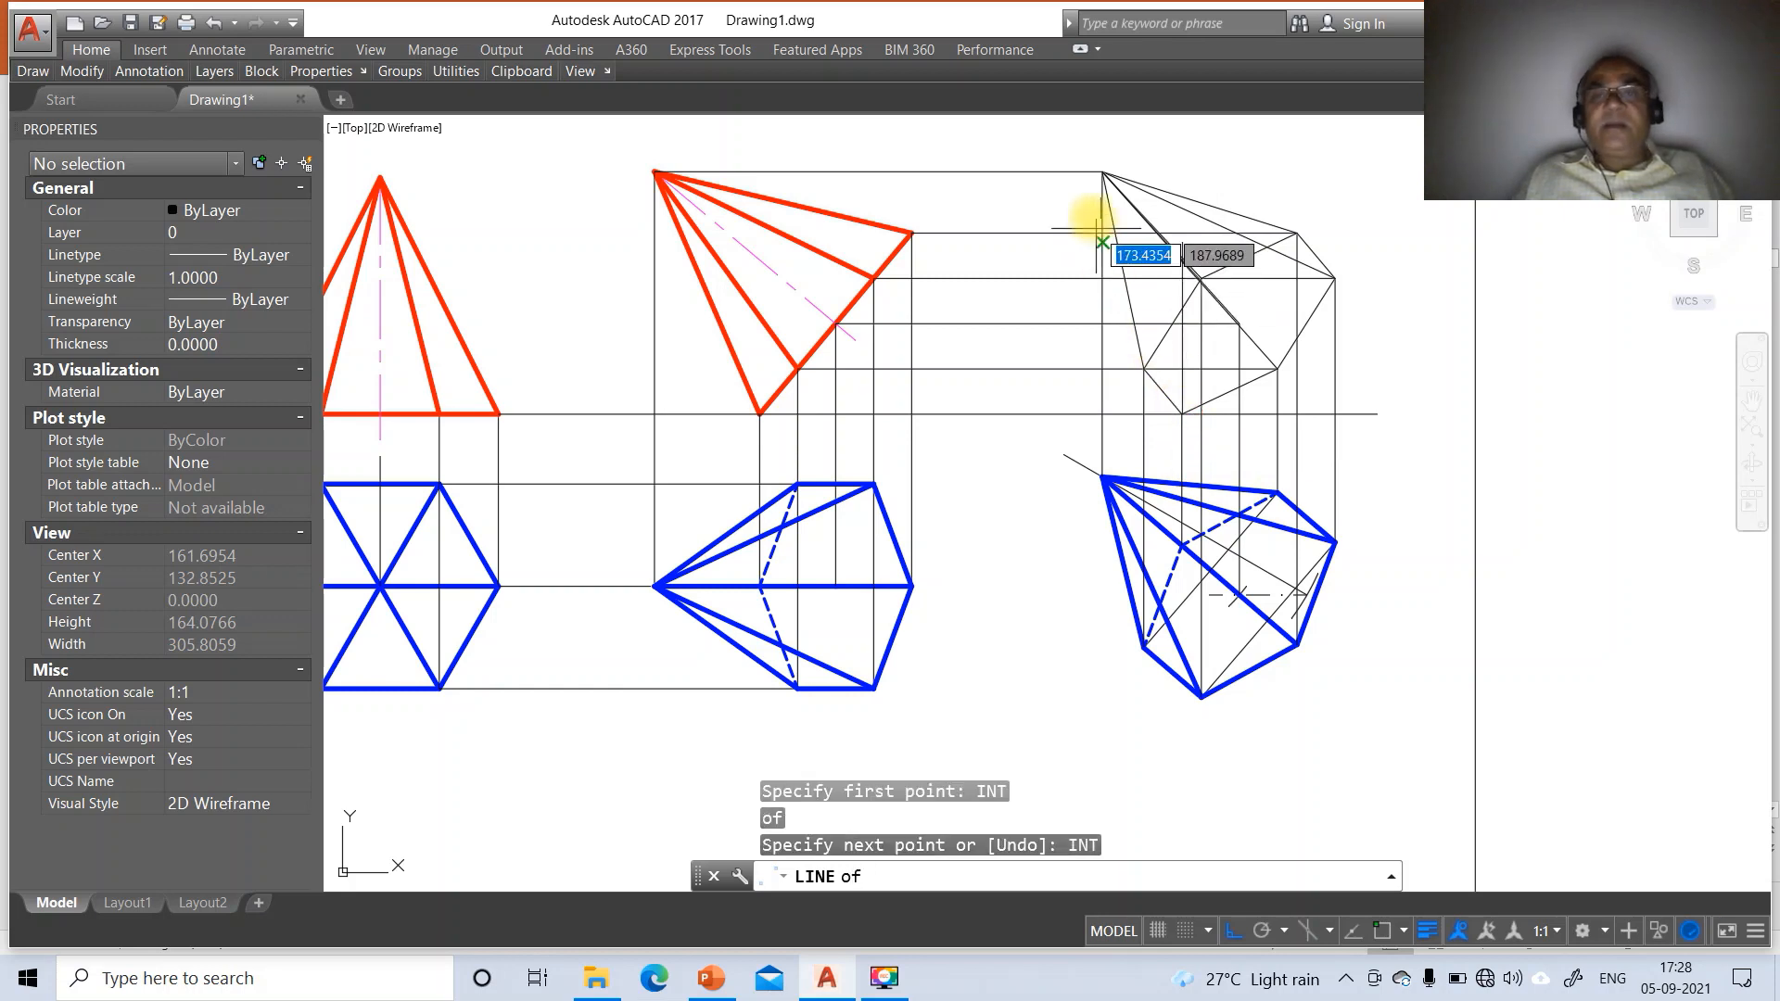
click(1317, 277)
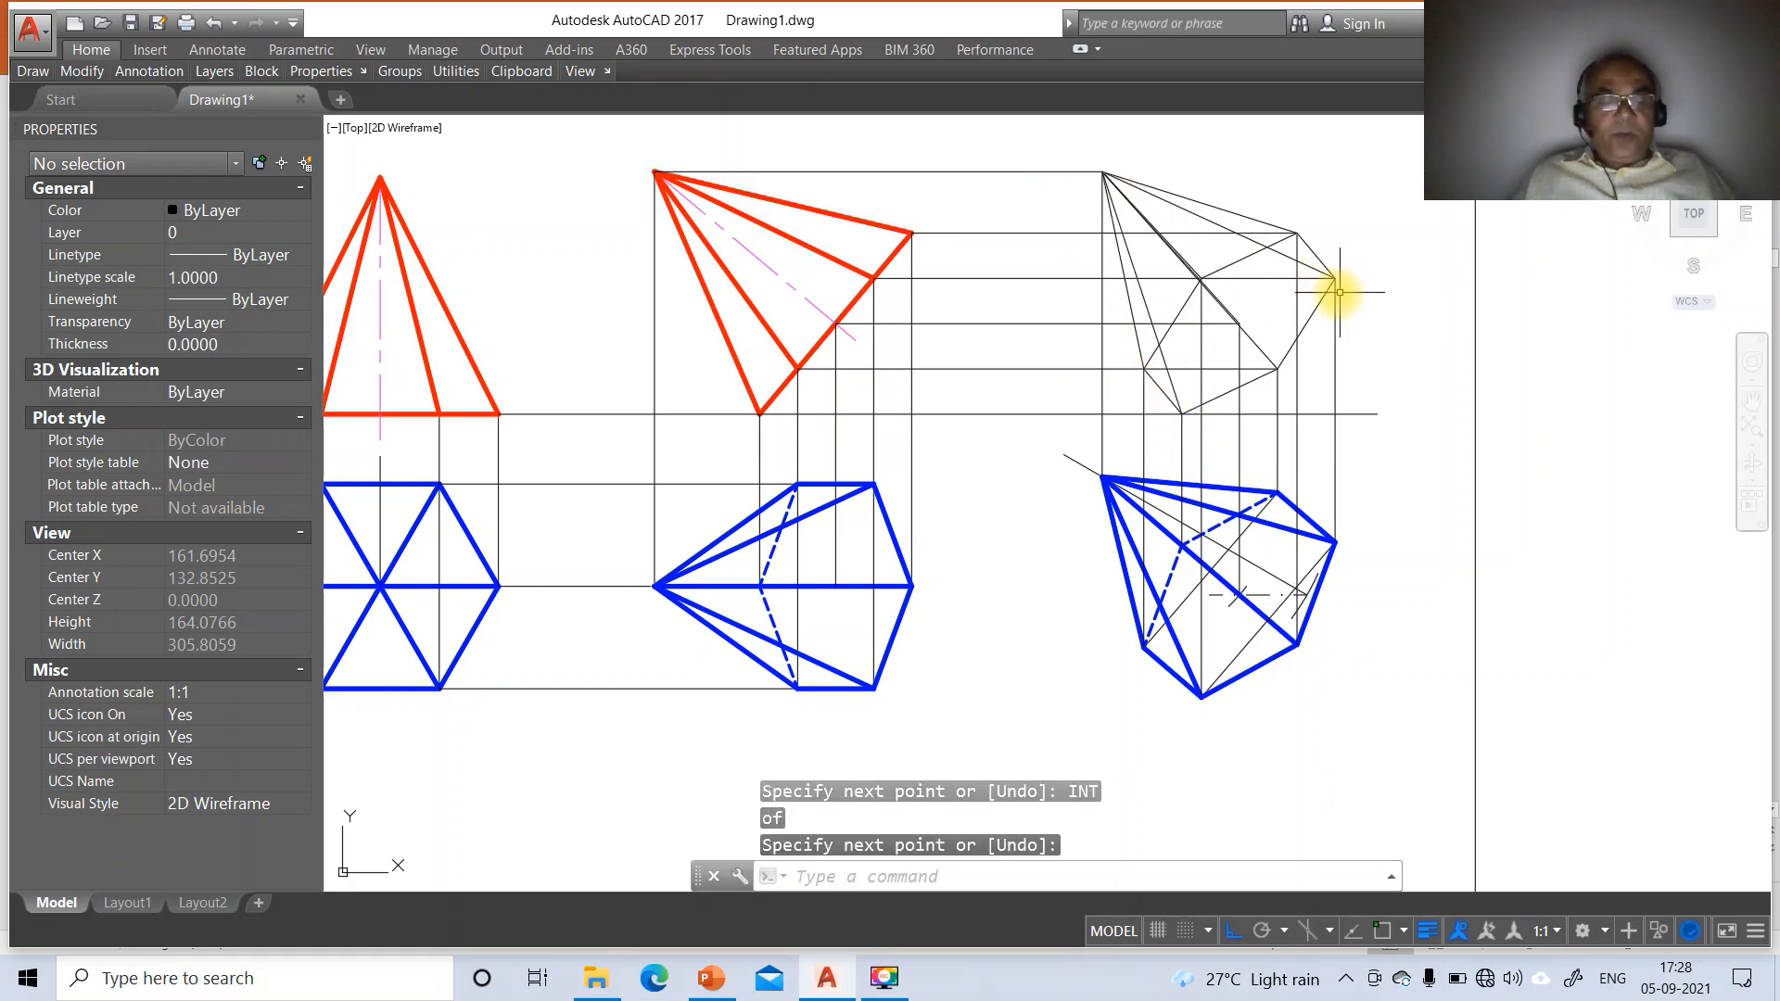
key(Return)
Move the axis line from the apex to the projected base centre in the final front view onto the AXIS layer
text(z)
key(Return)
text(w)
key(Return)
click(1048, 145)
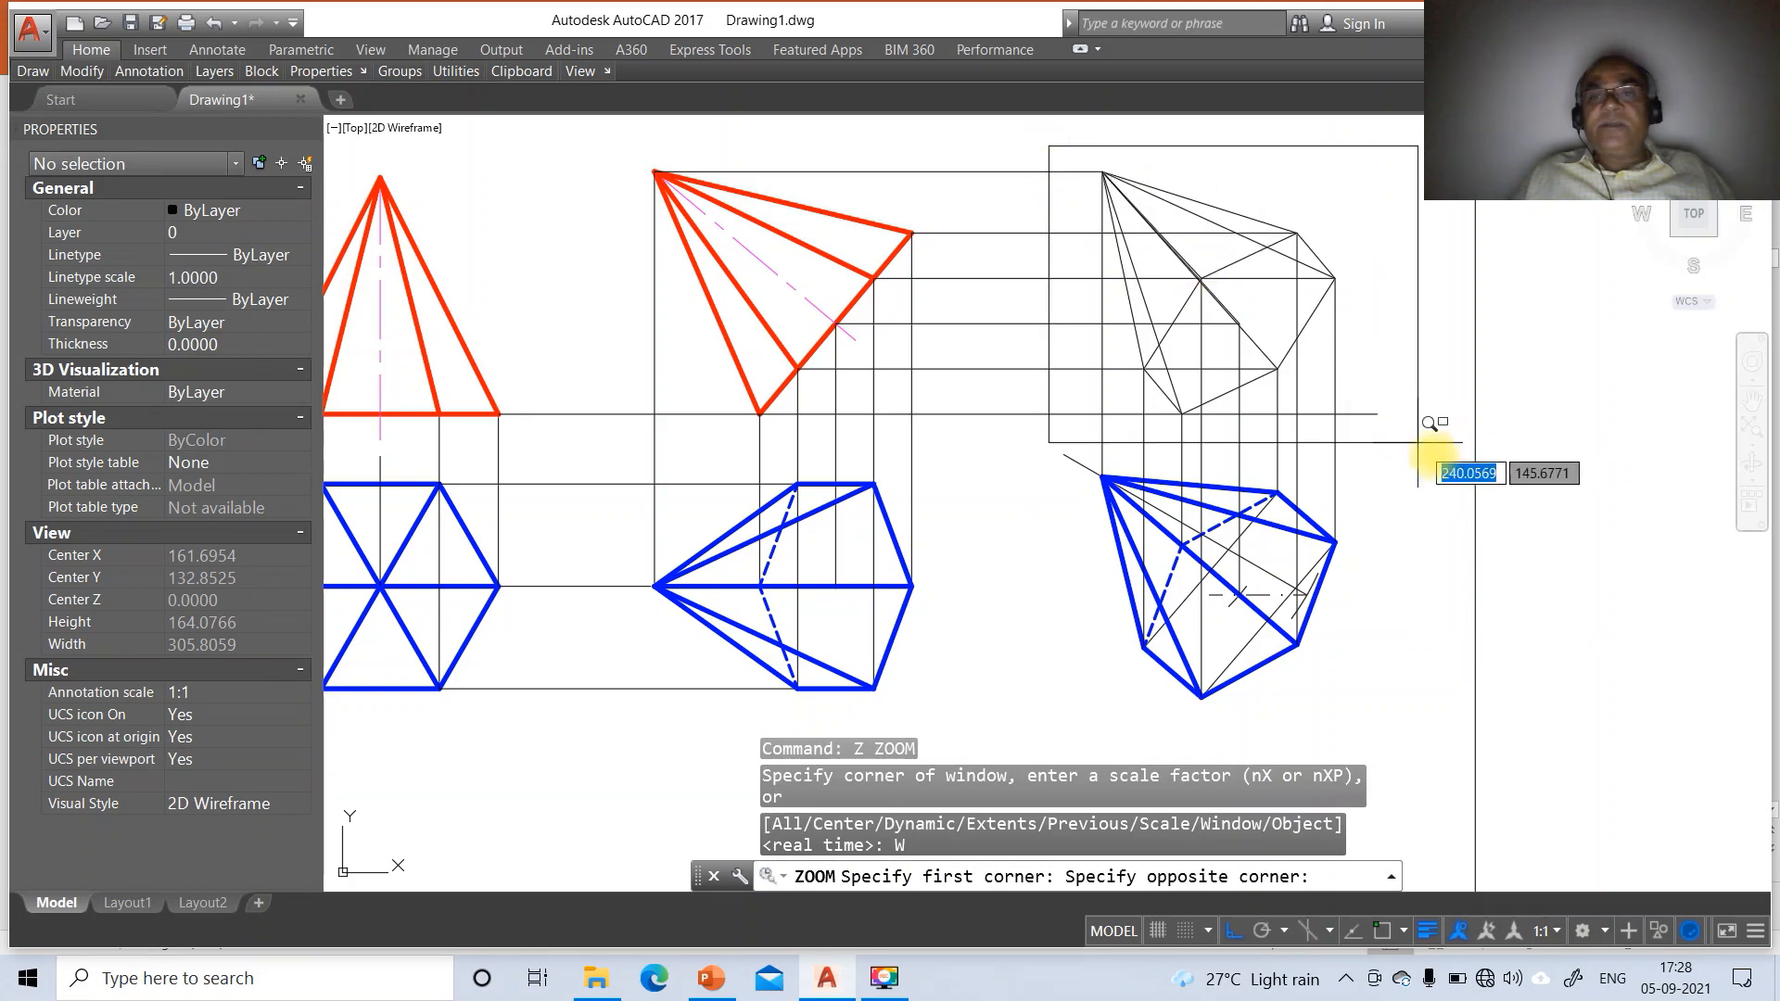
click(1457, 470)
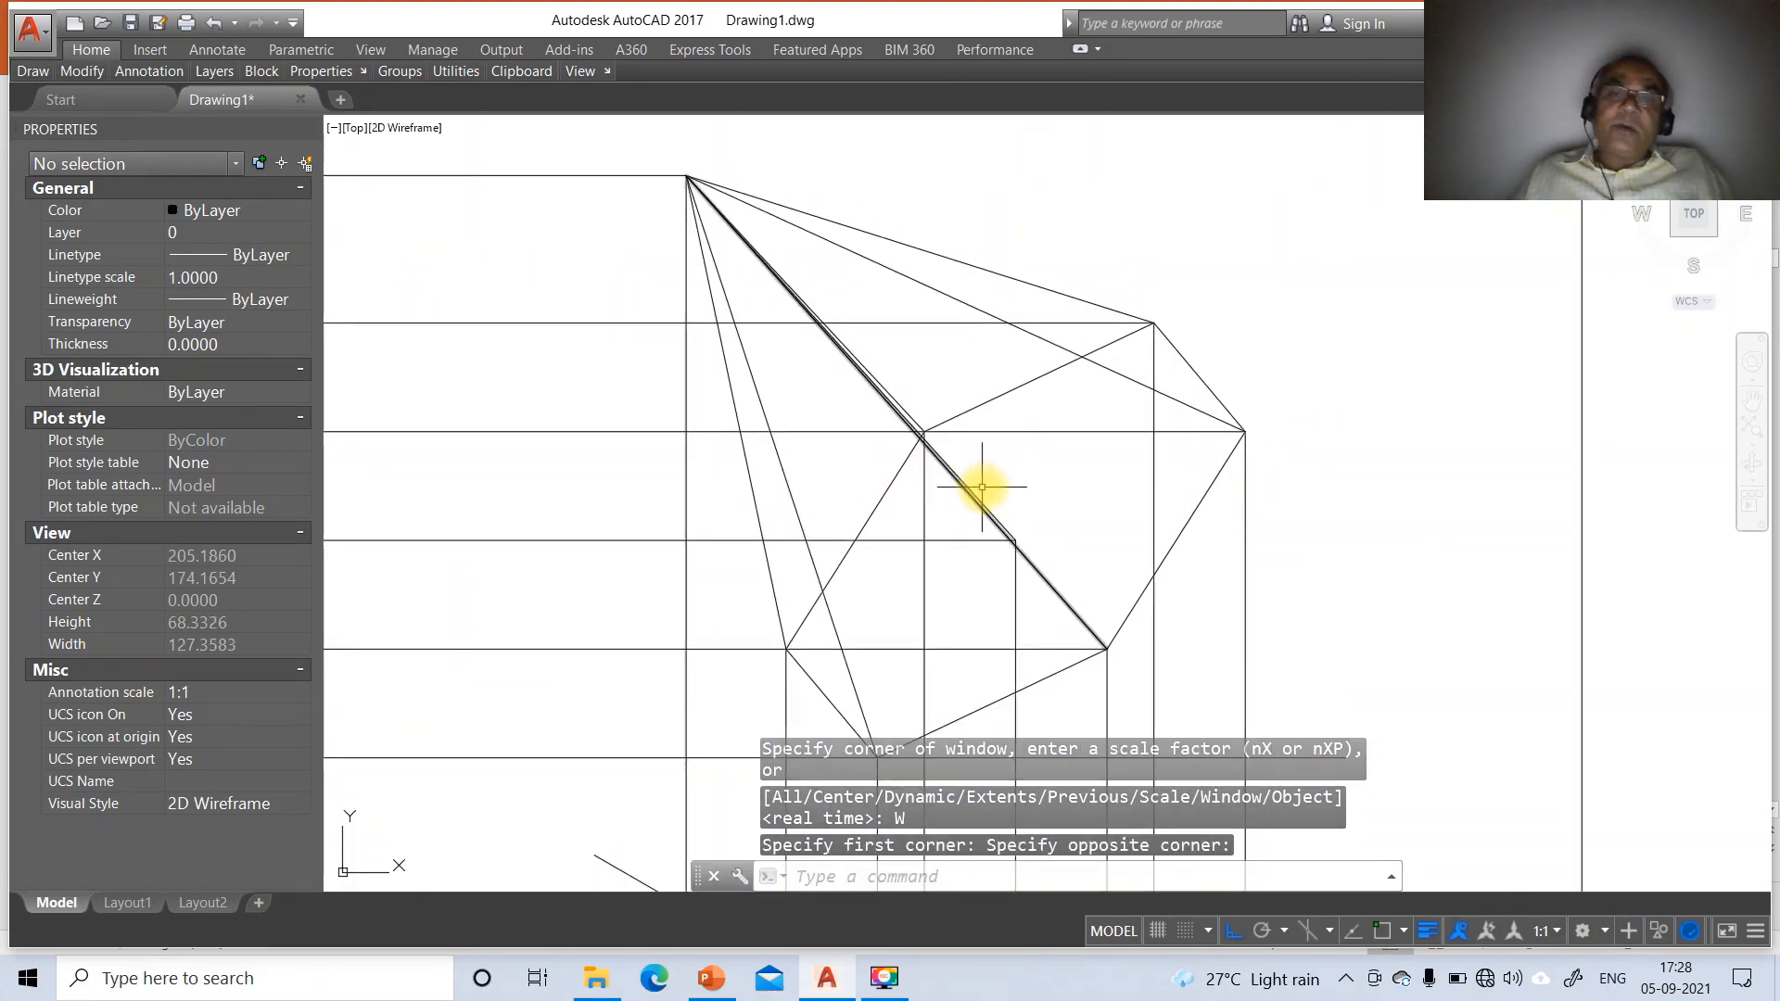
click(989, 506)
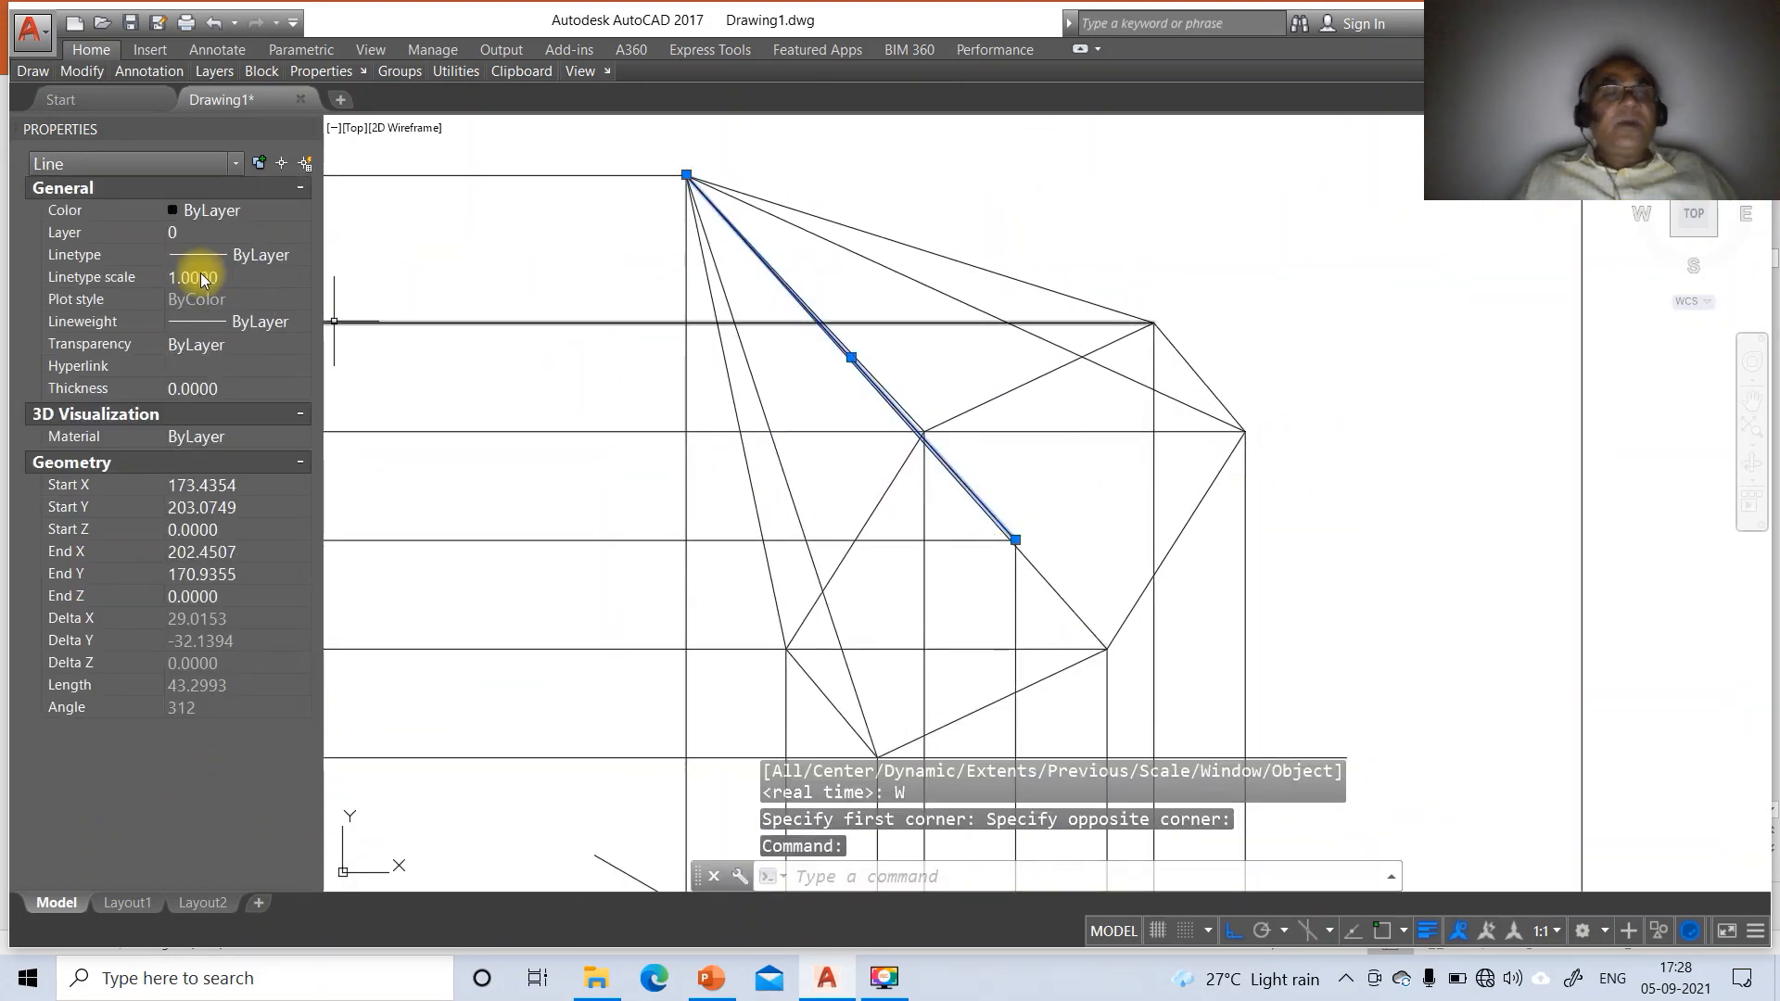
click(96, 232)
click(297, 235)
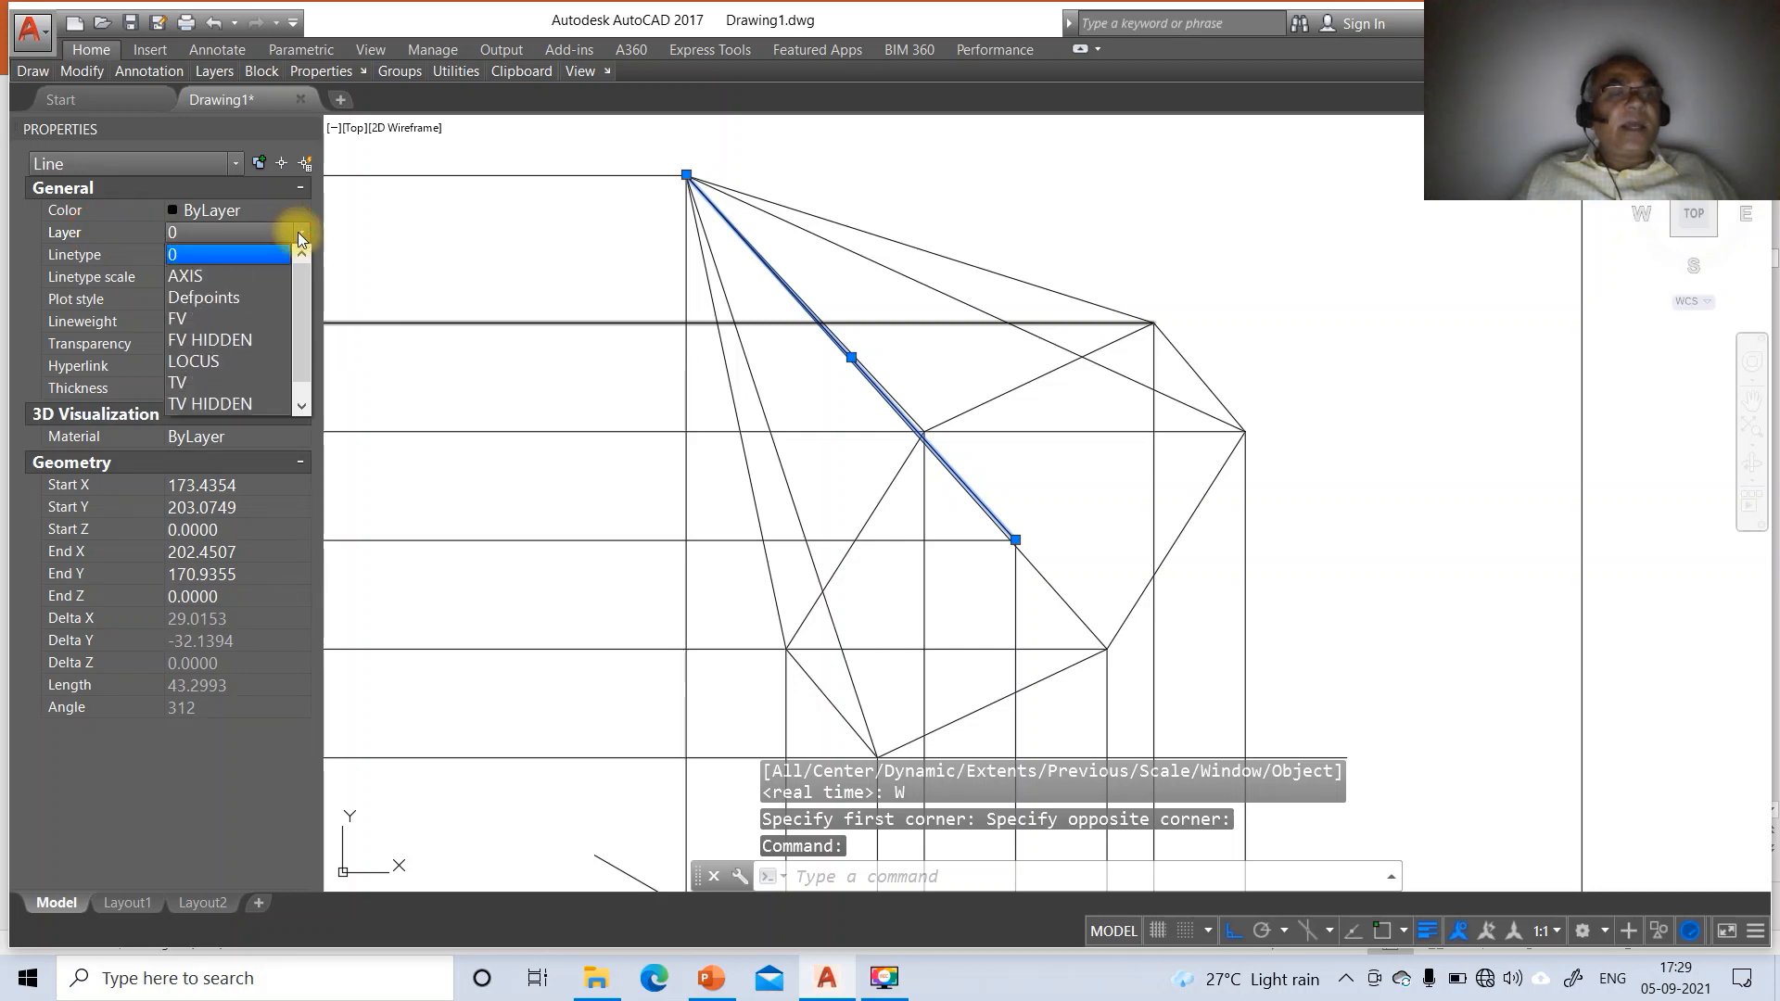
click(199, 272)
Set the linetype scale of the final front view's axis line to 10
click(220, 277)
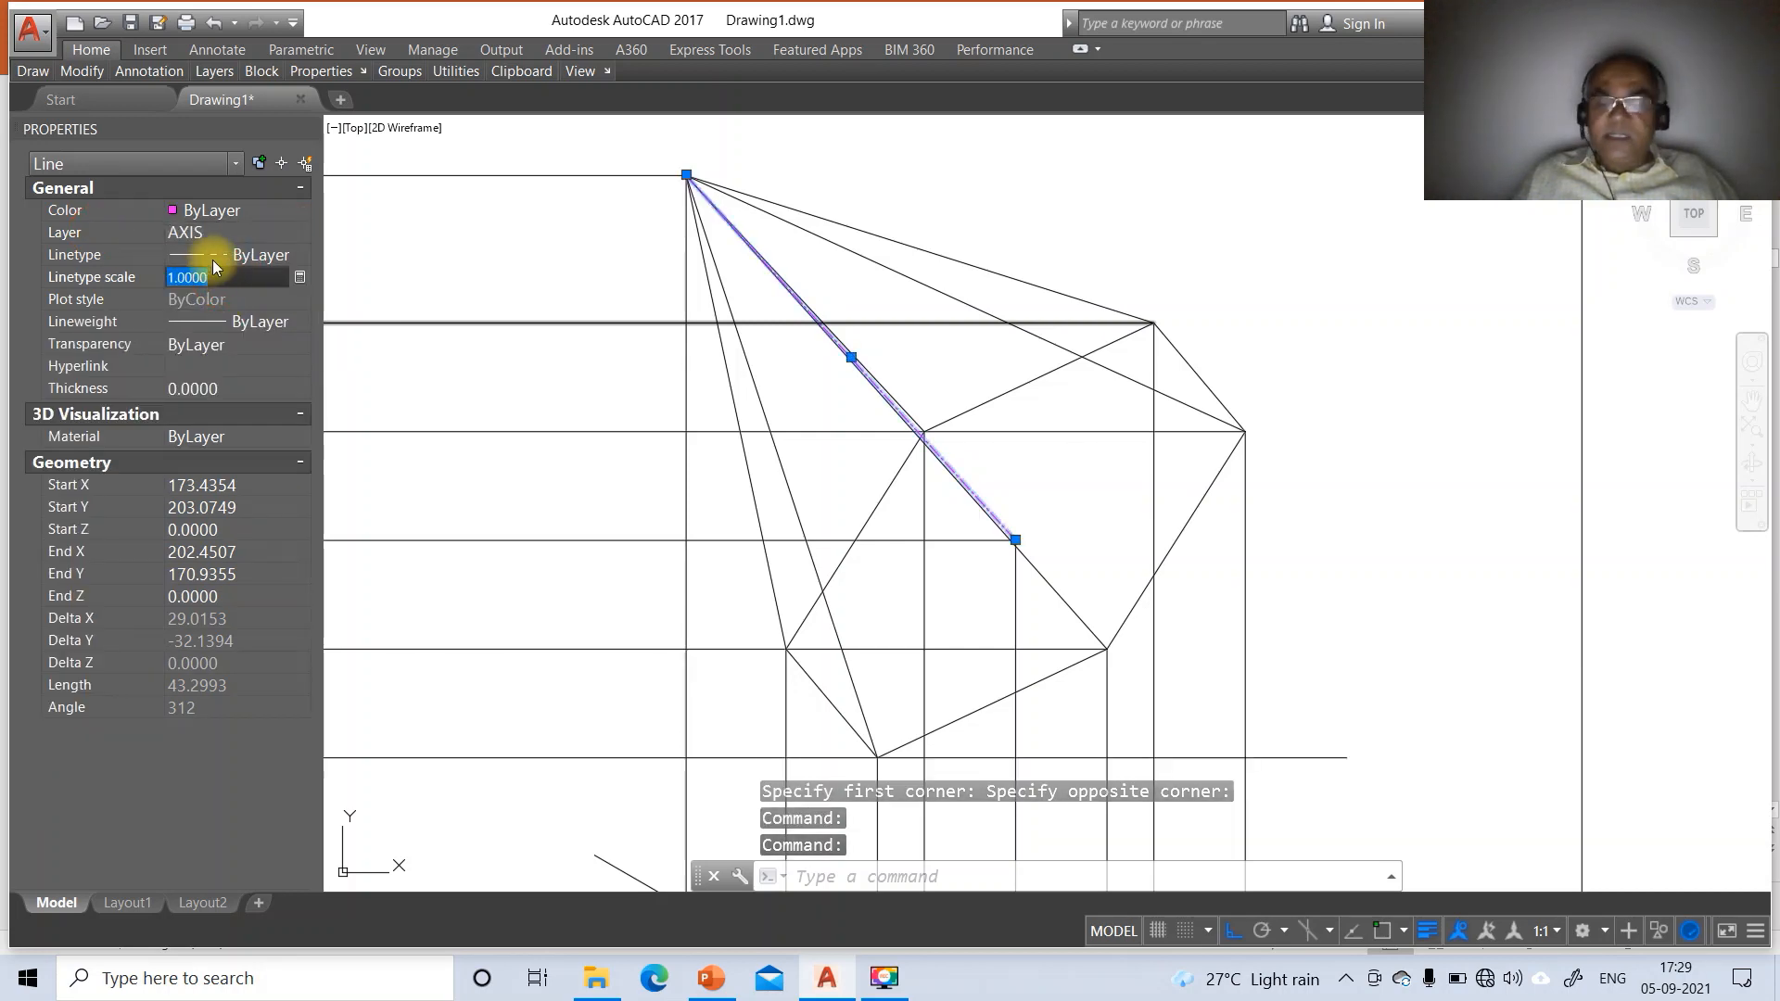
text(1)
key(Return)
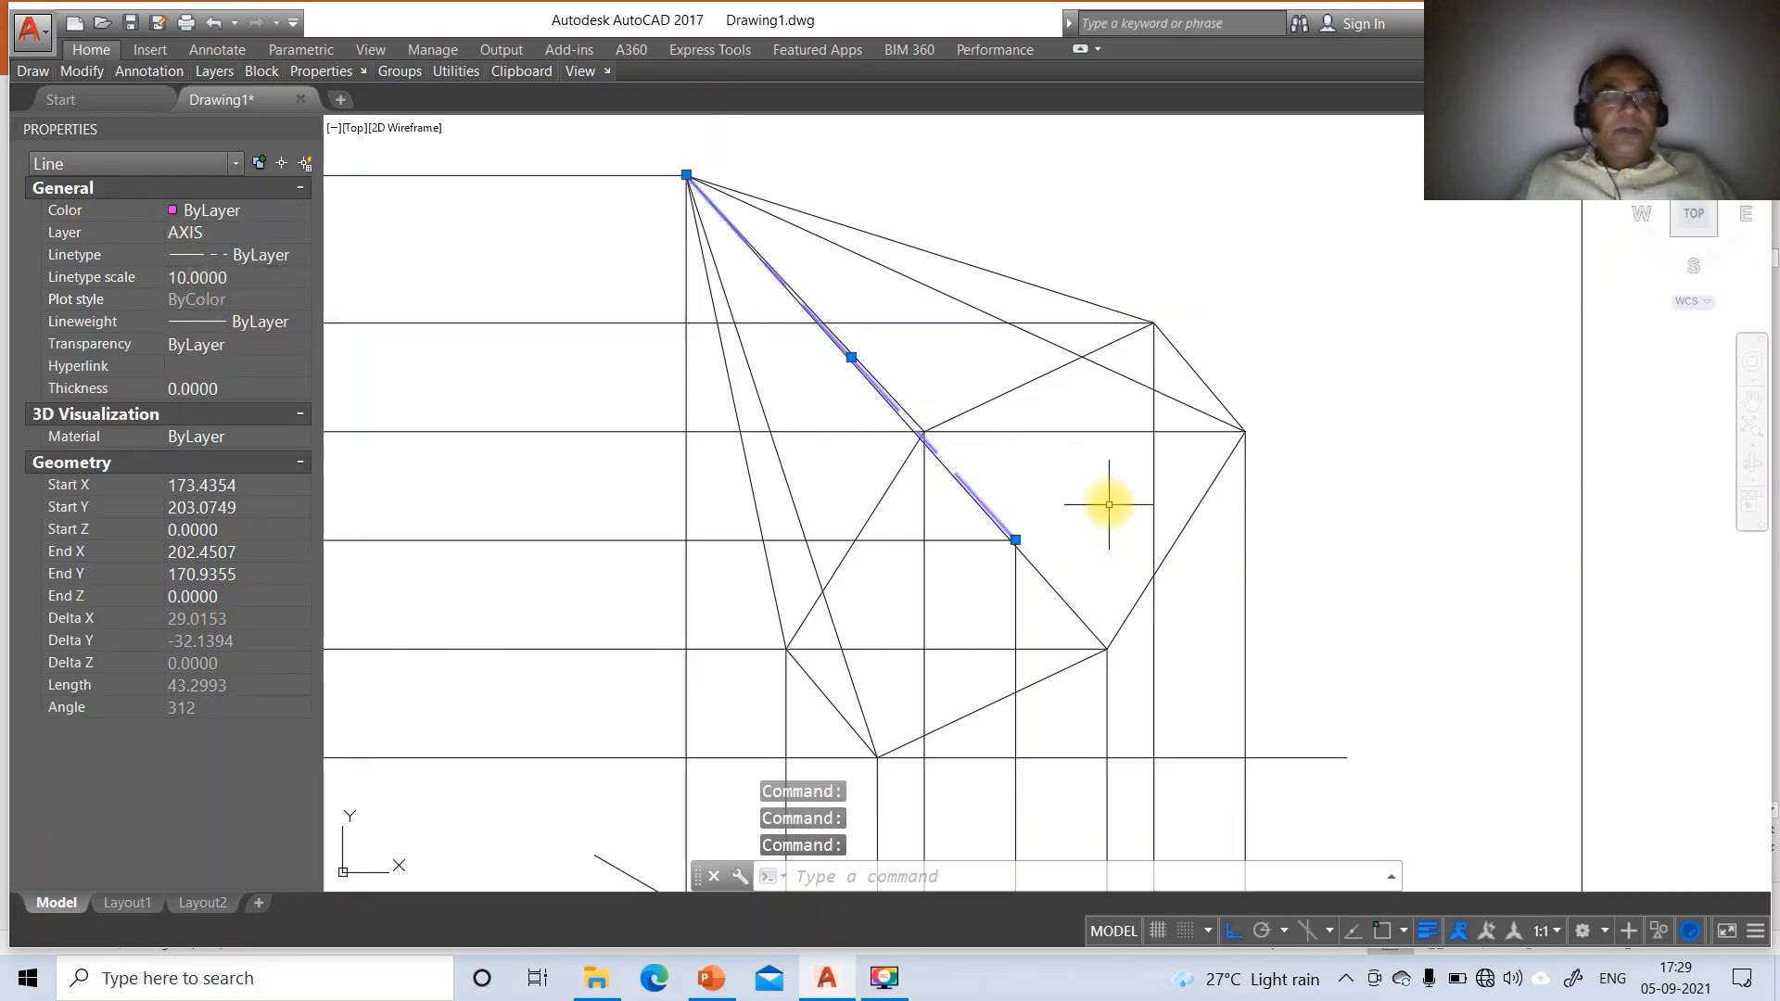
key(Escape)
key(Escape)
key(Escape)
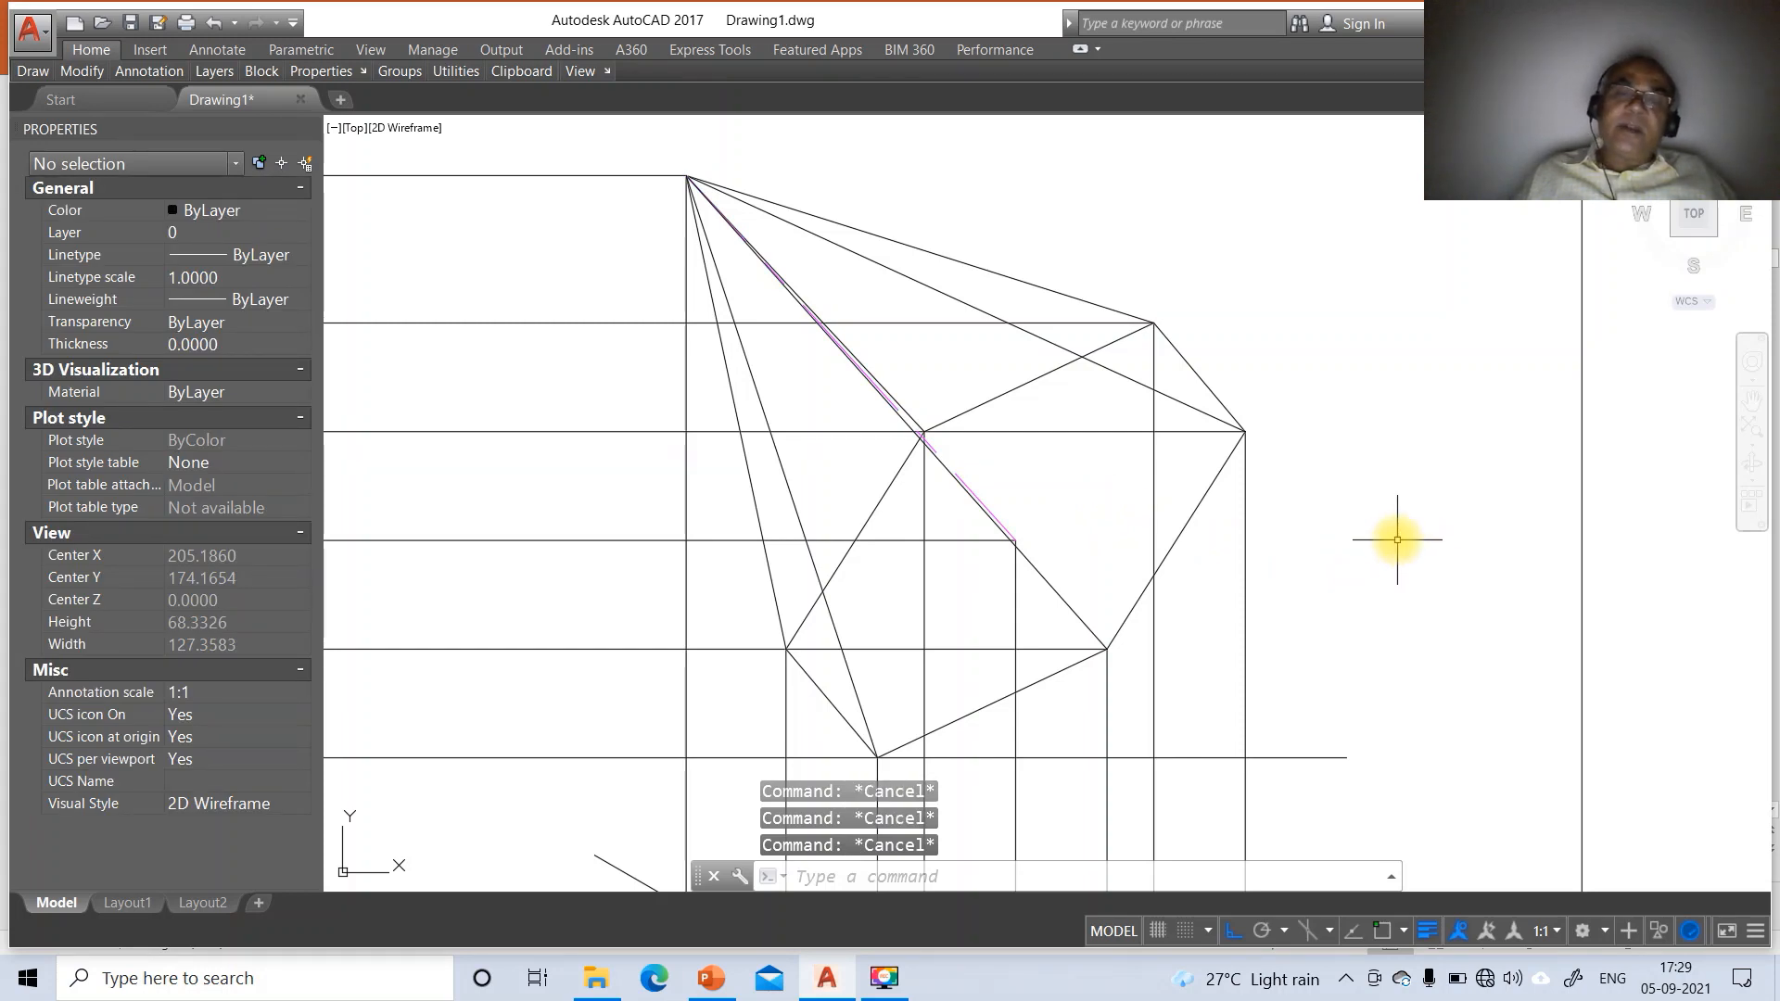
Assign the six base edges and the slant edges to the leftmost, upper-left and uppermost base corners of the final front view to layer FV
click(826, 702)
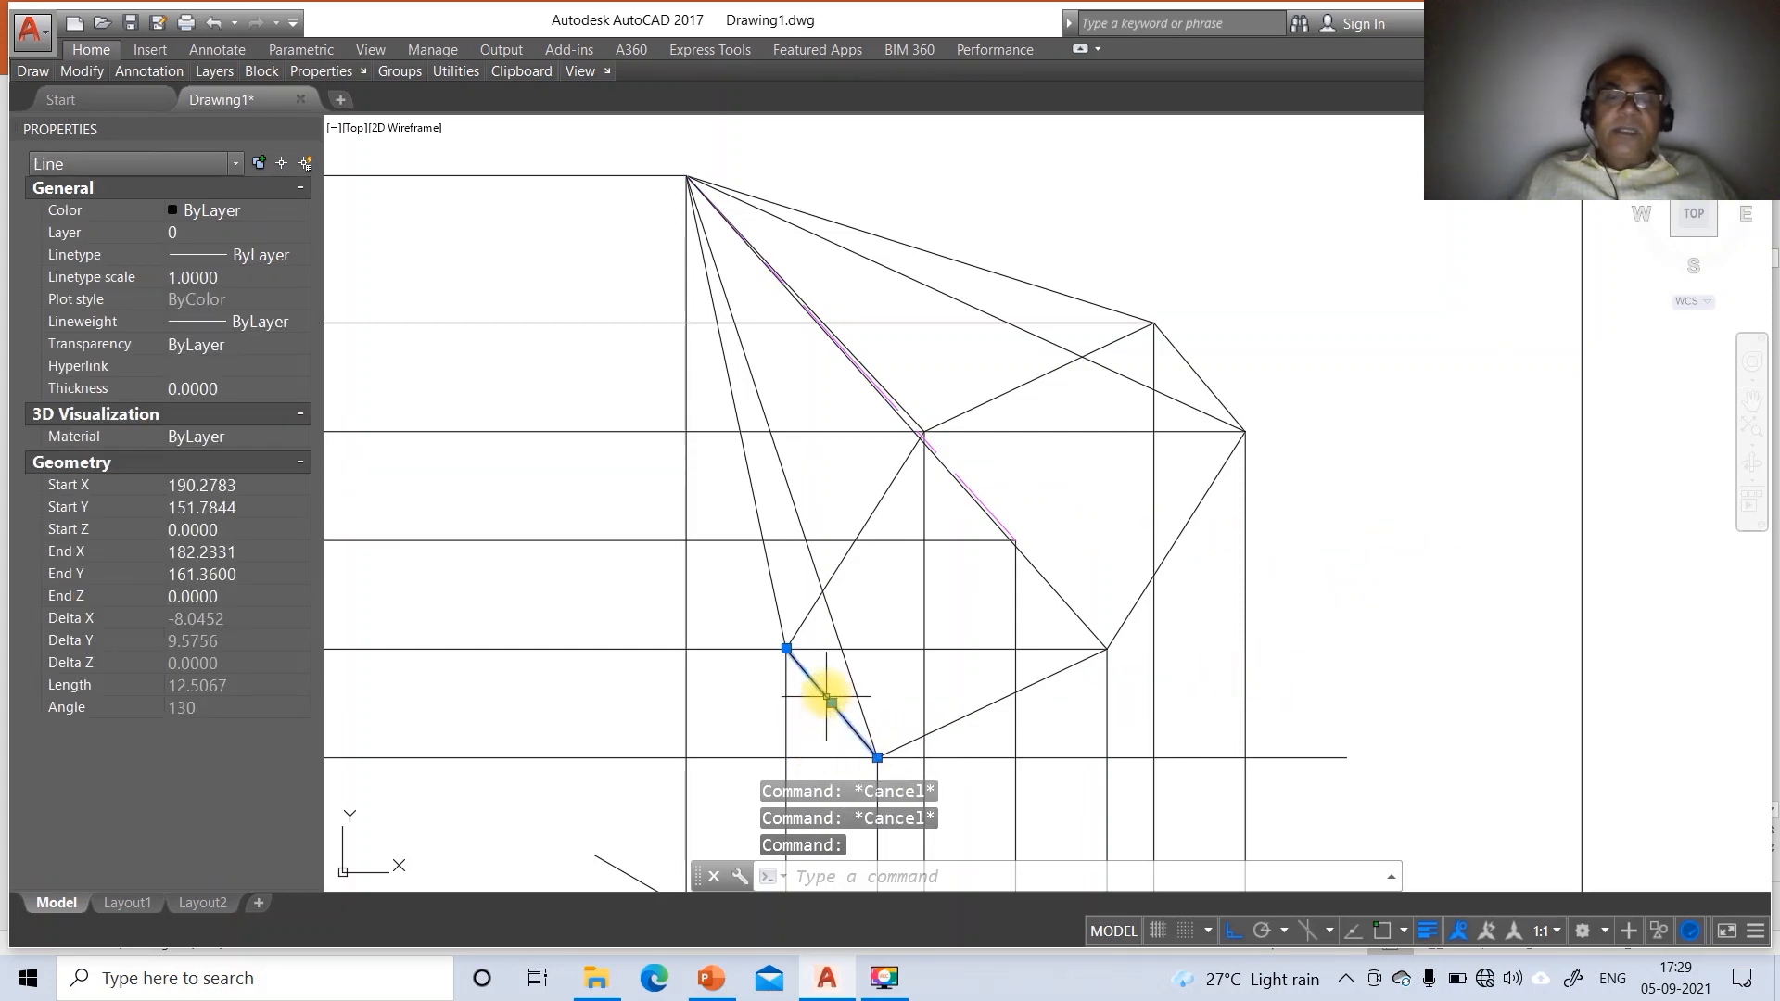
click(776, 615)
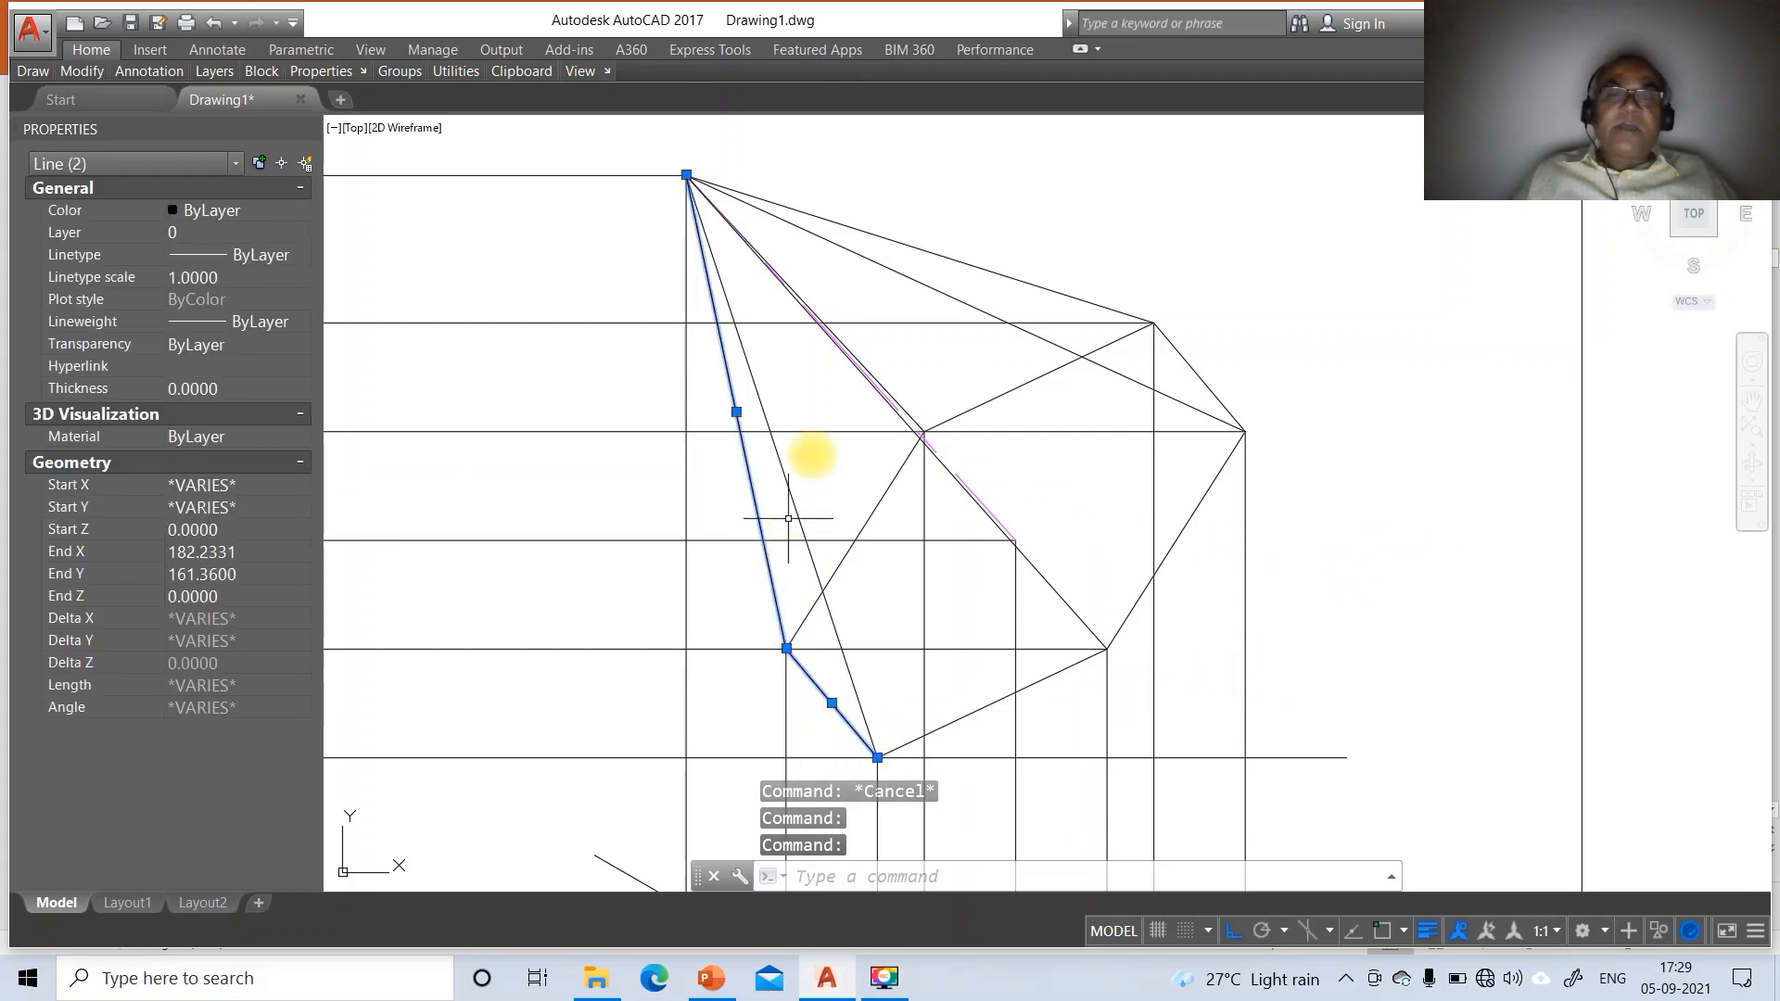
click(954, 261)
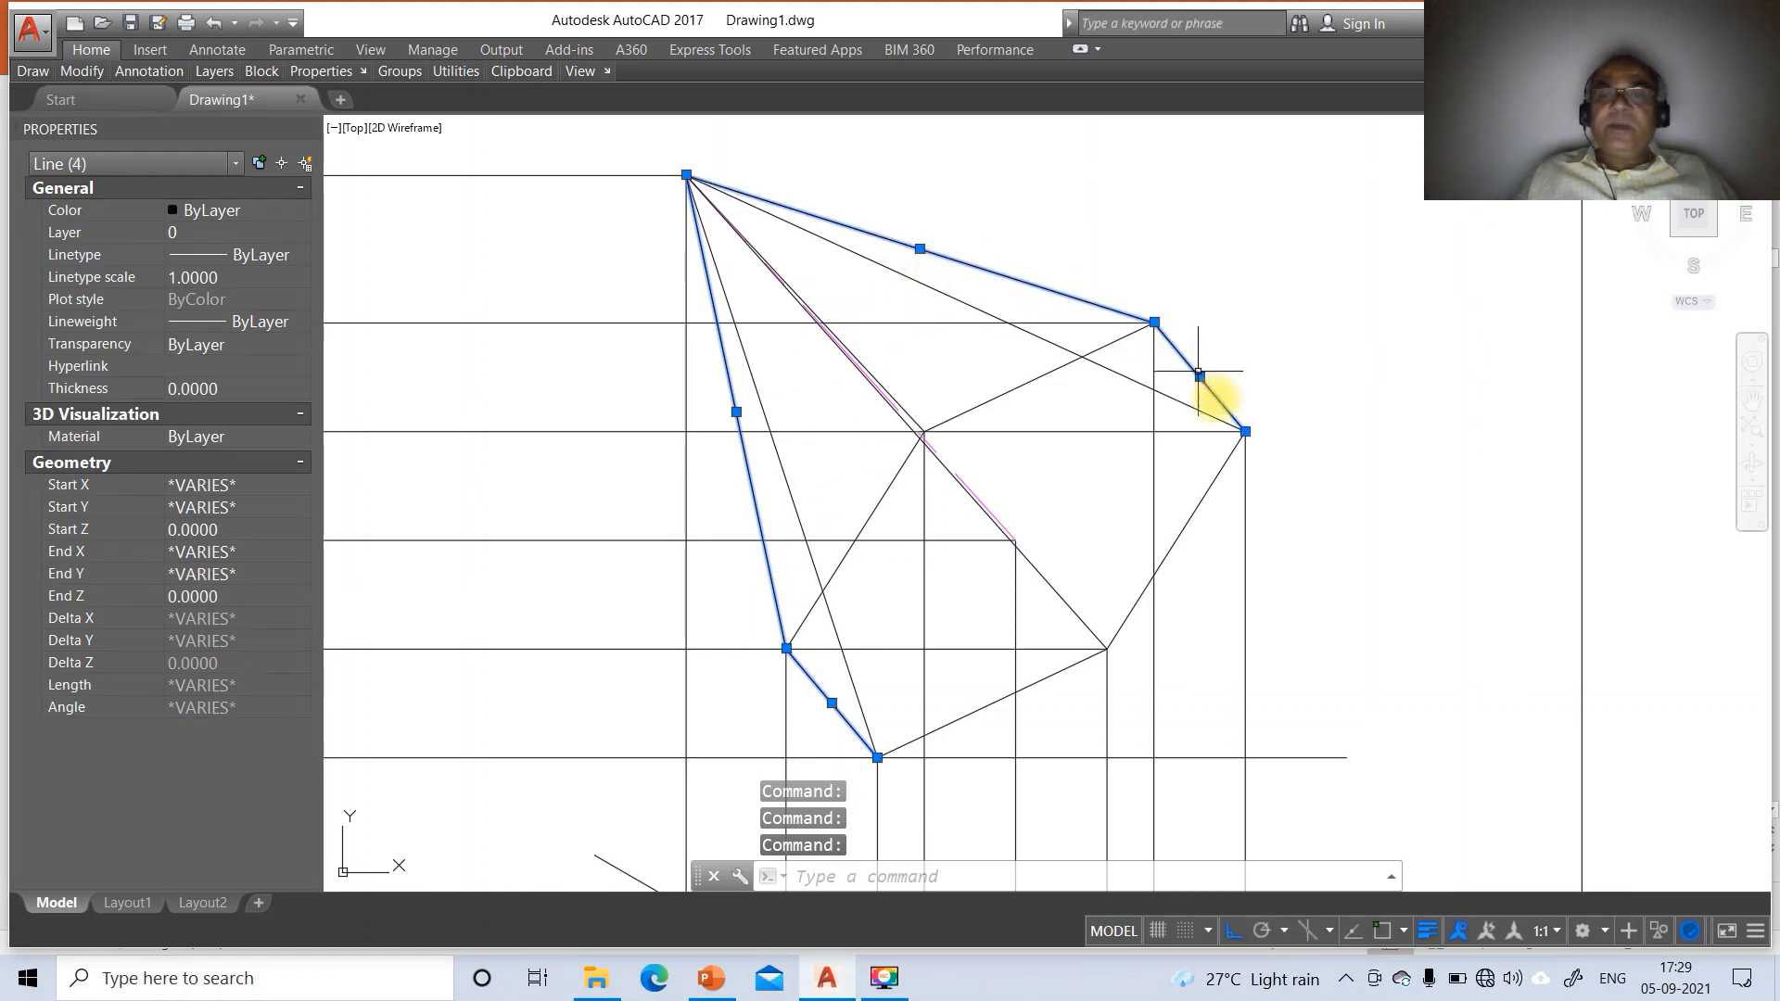
click(1192, 469)
click(1147, 599)
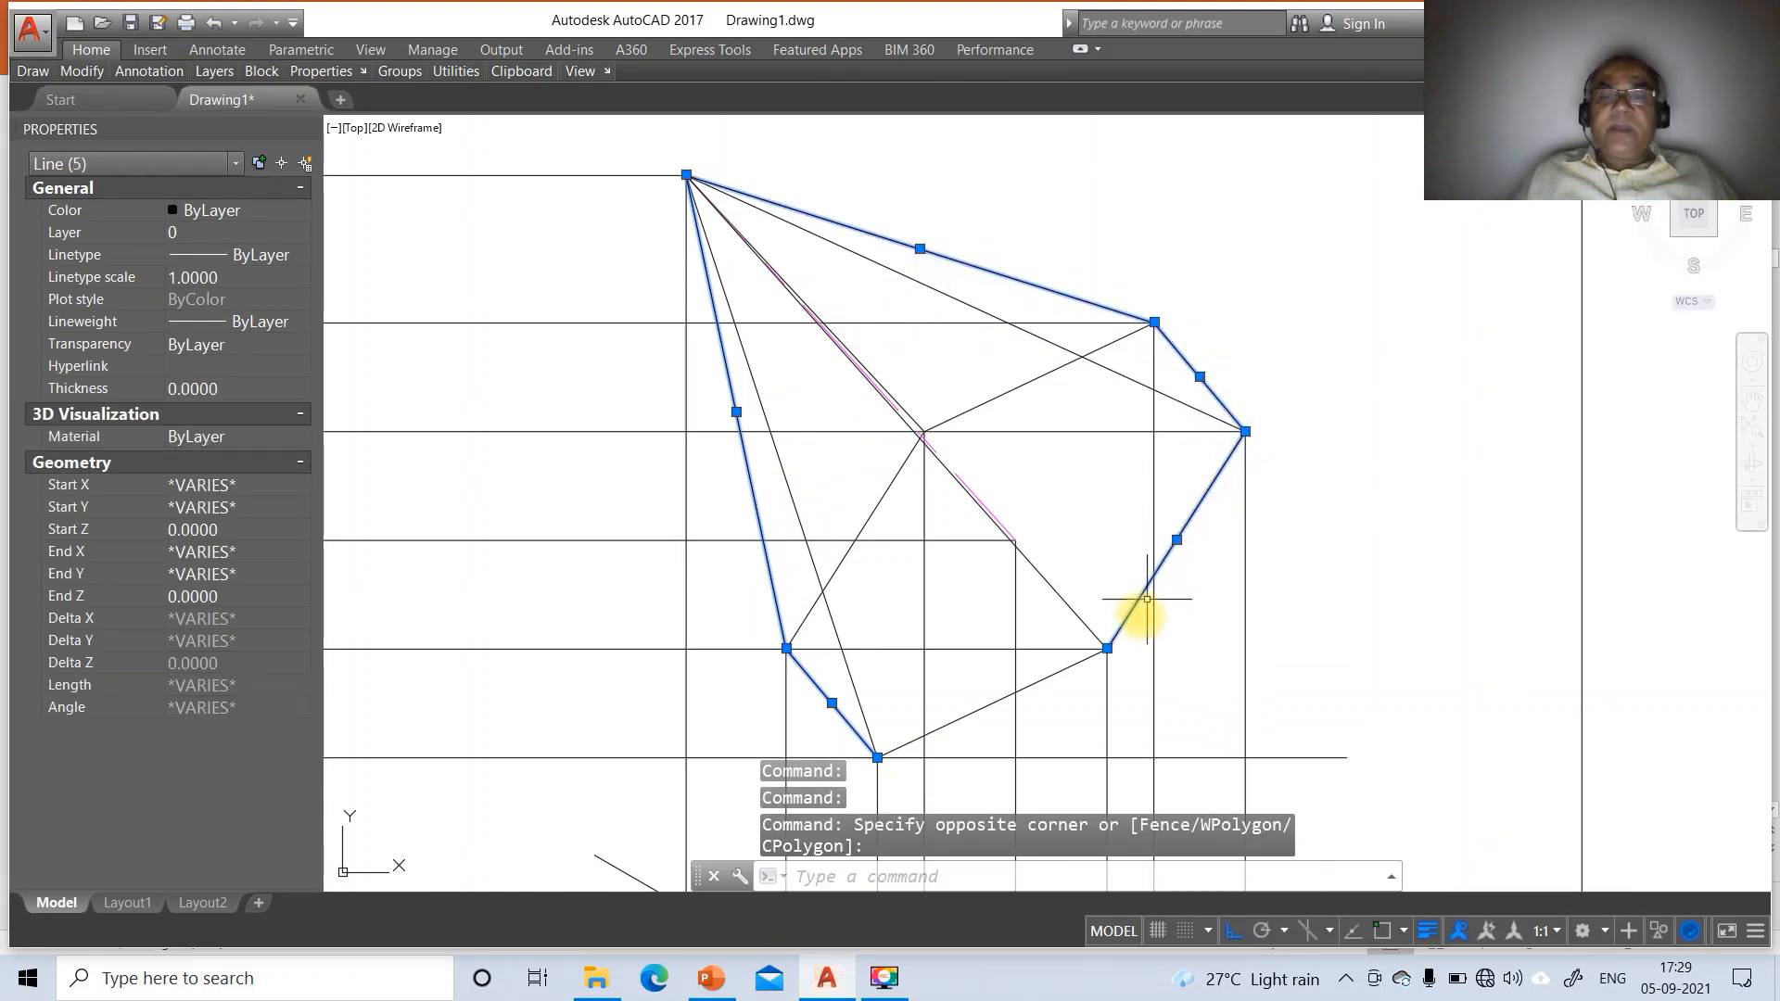
click(1067, 672)
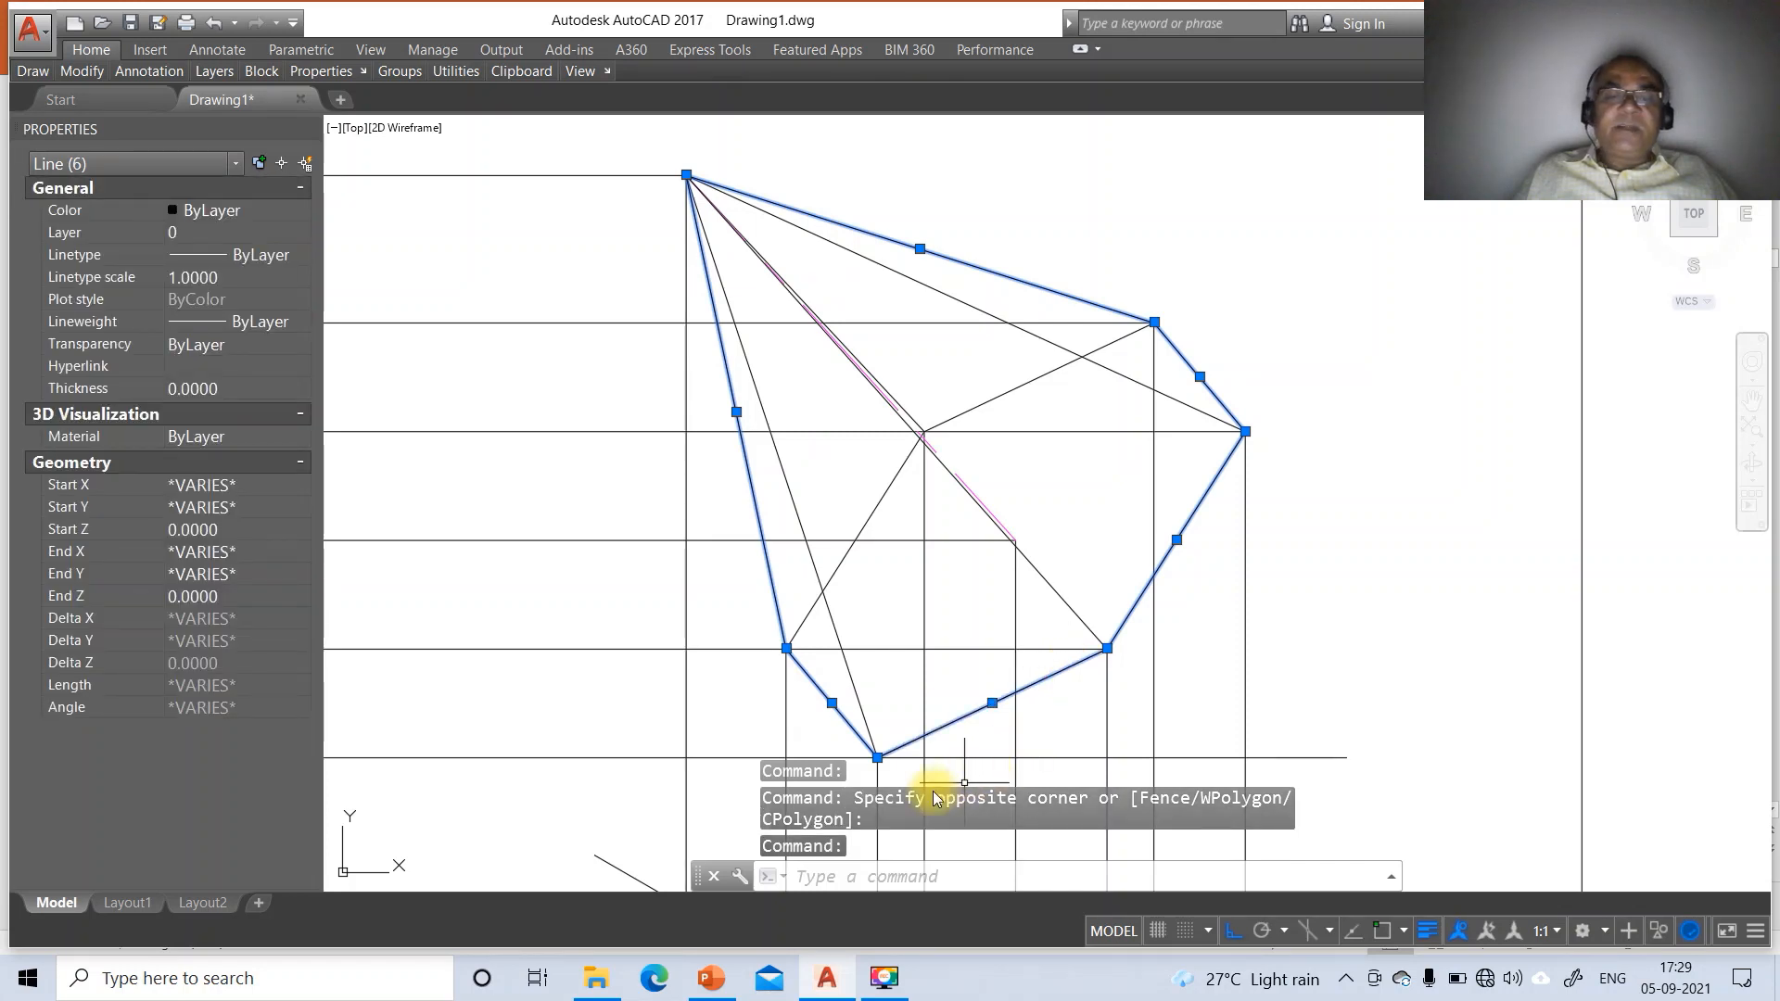
click(844, 562)
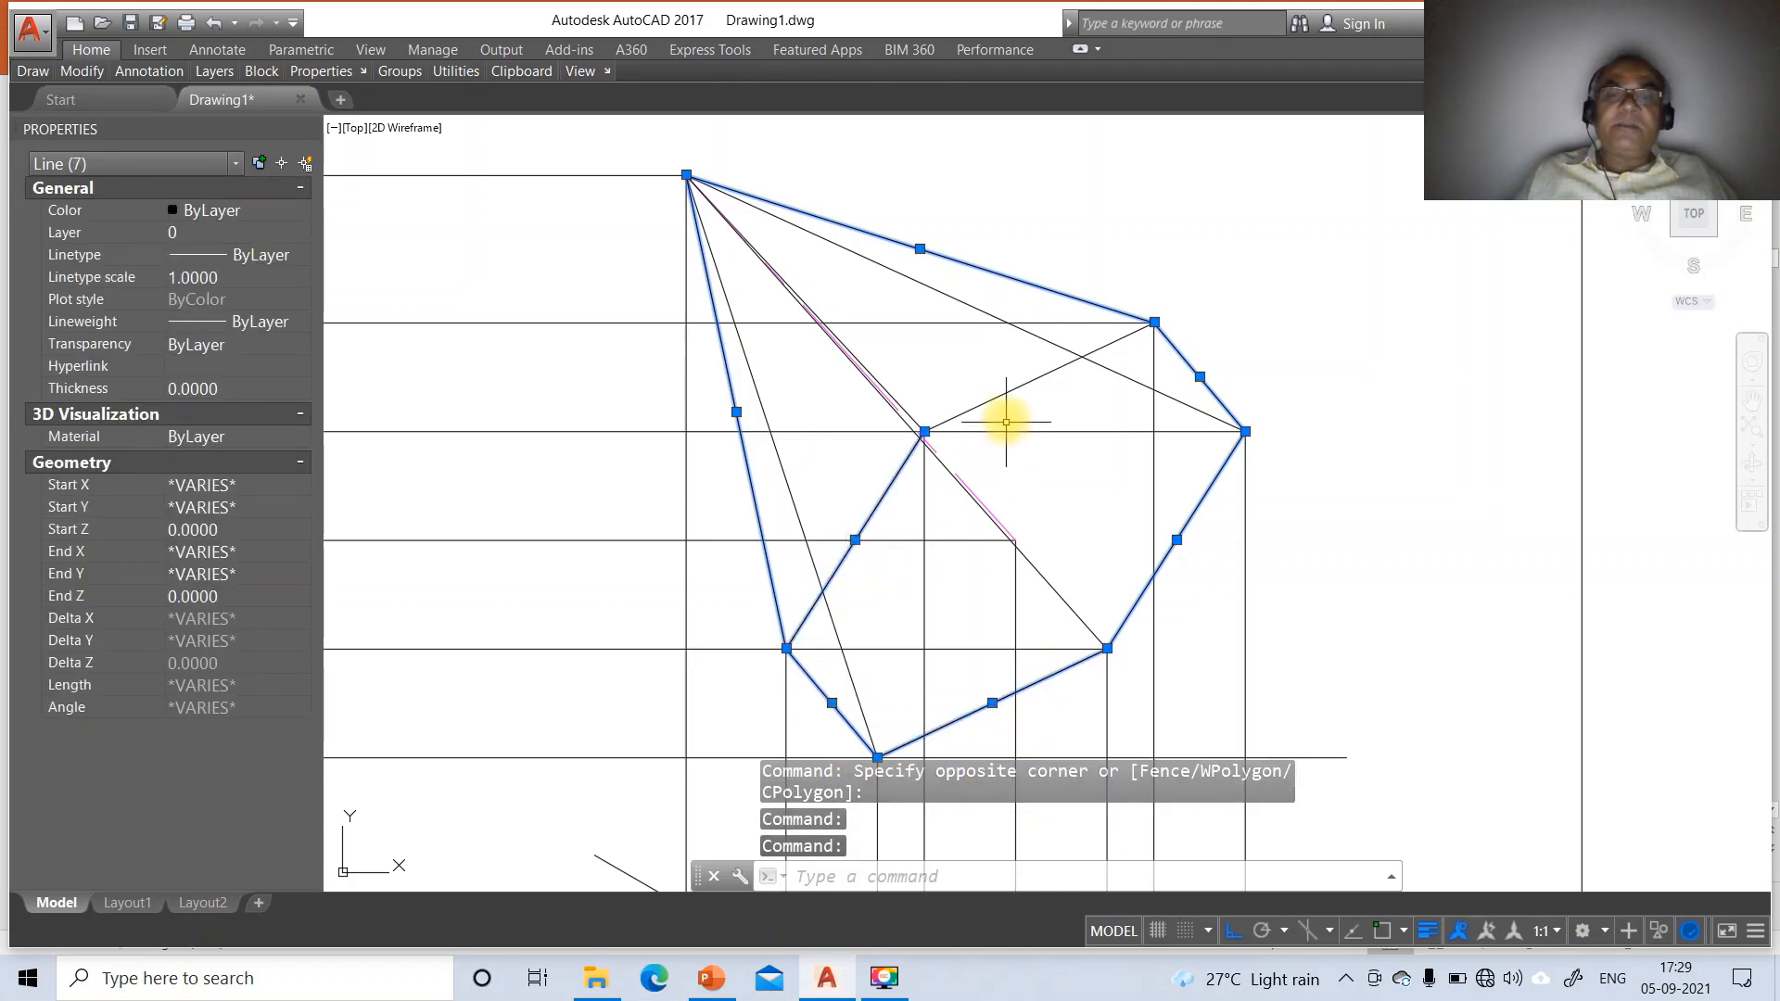
click(1009, 389)
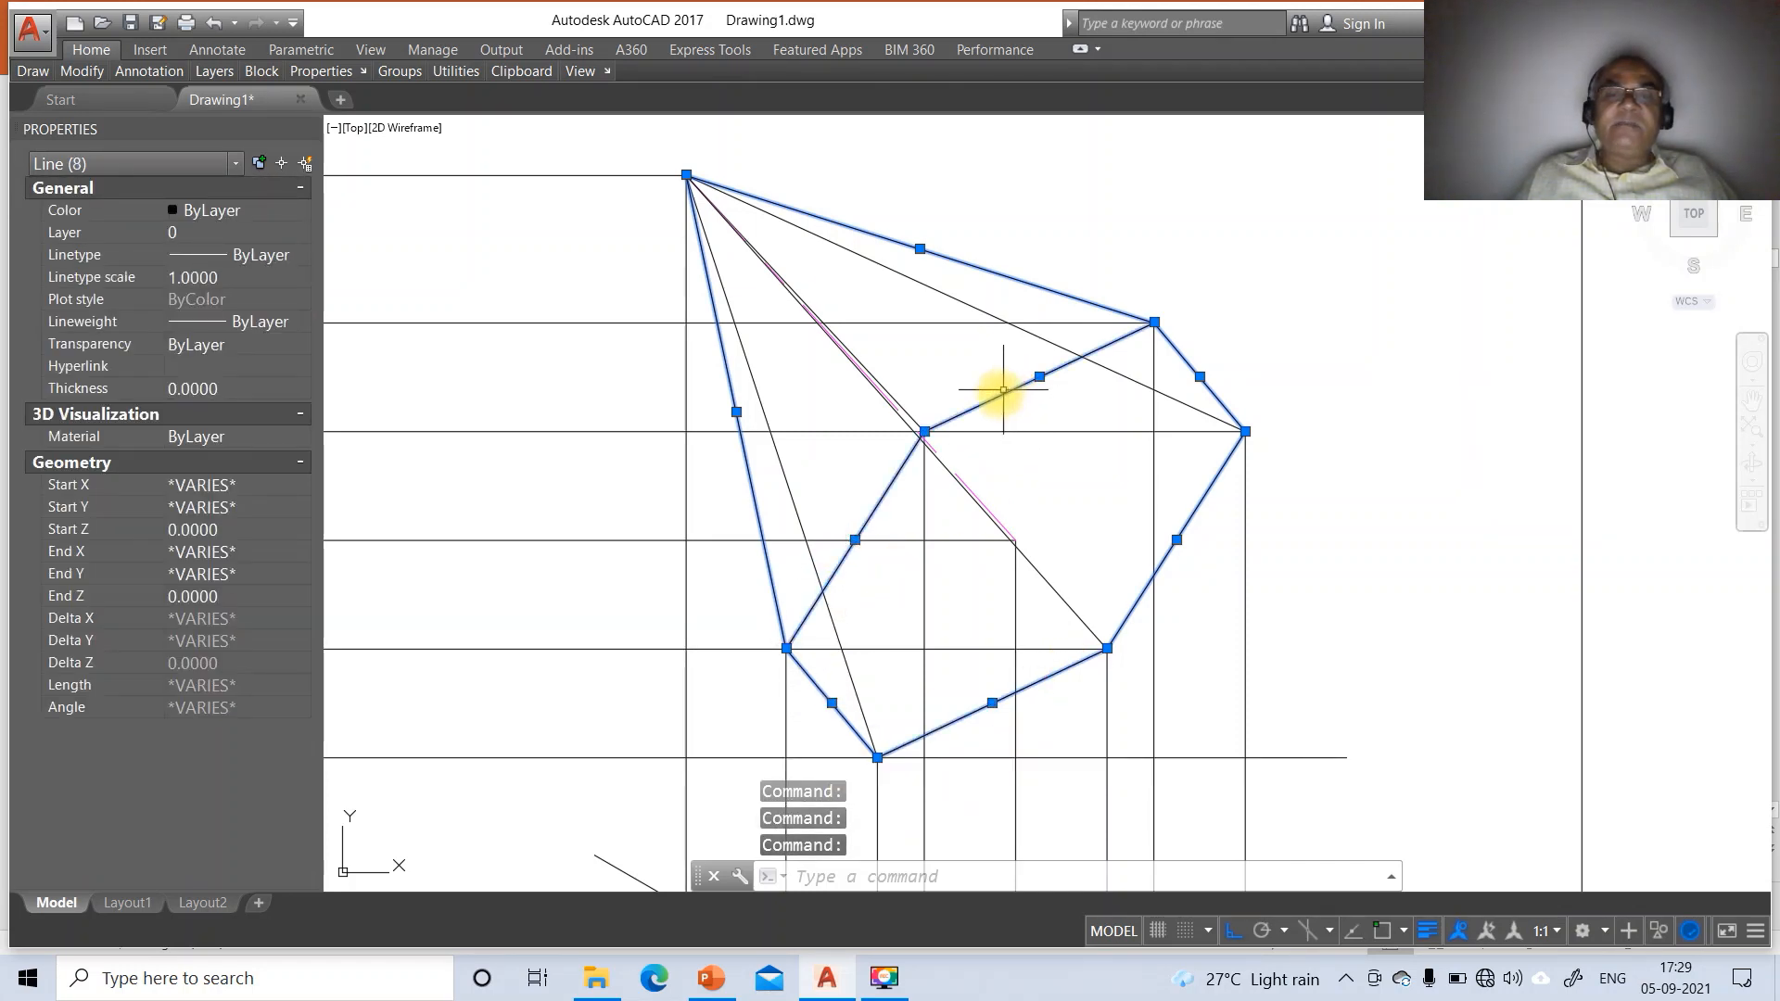
click(904, 408)
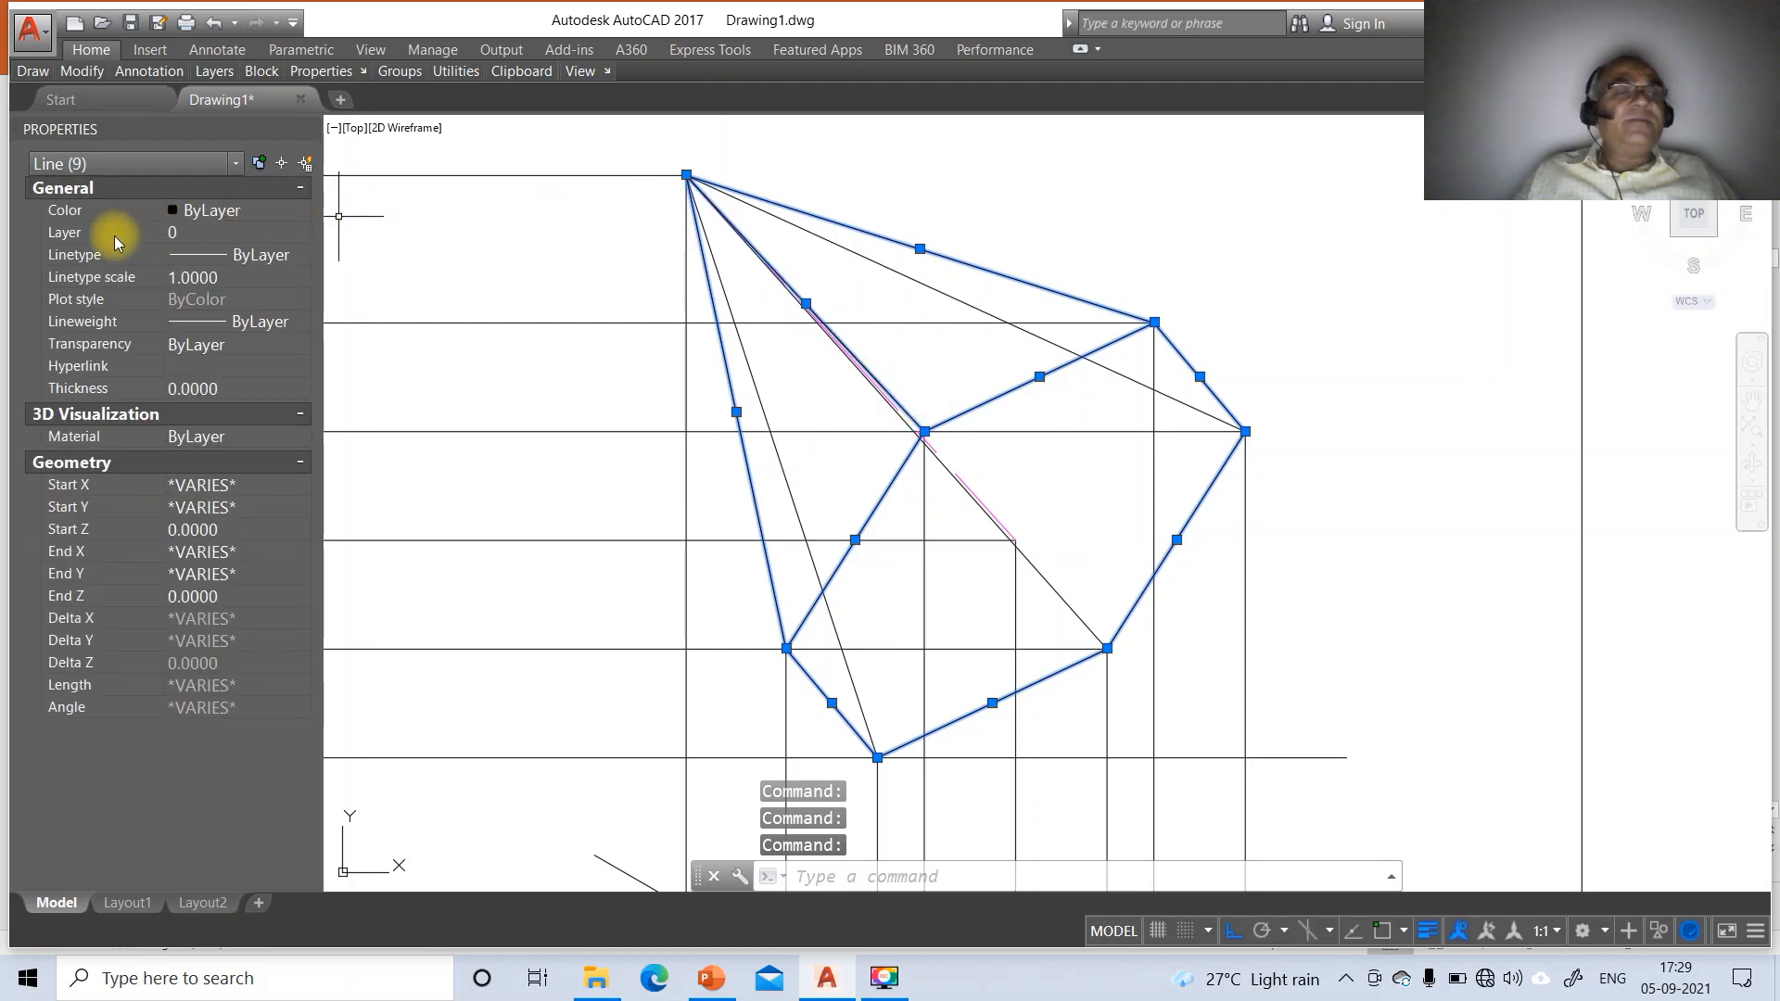
click(188, 239)
click(300, 232)
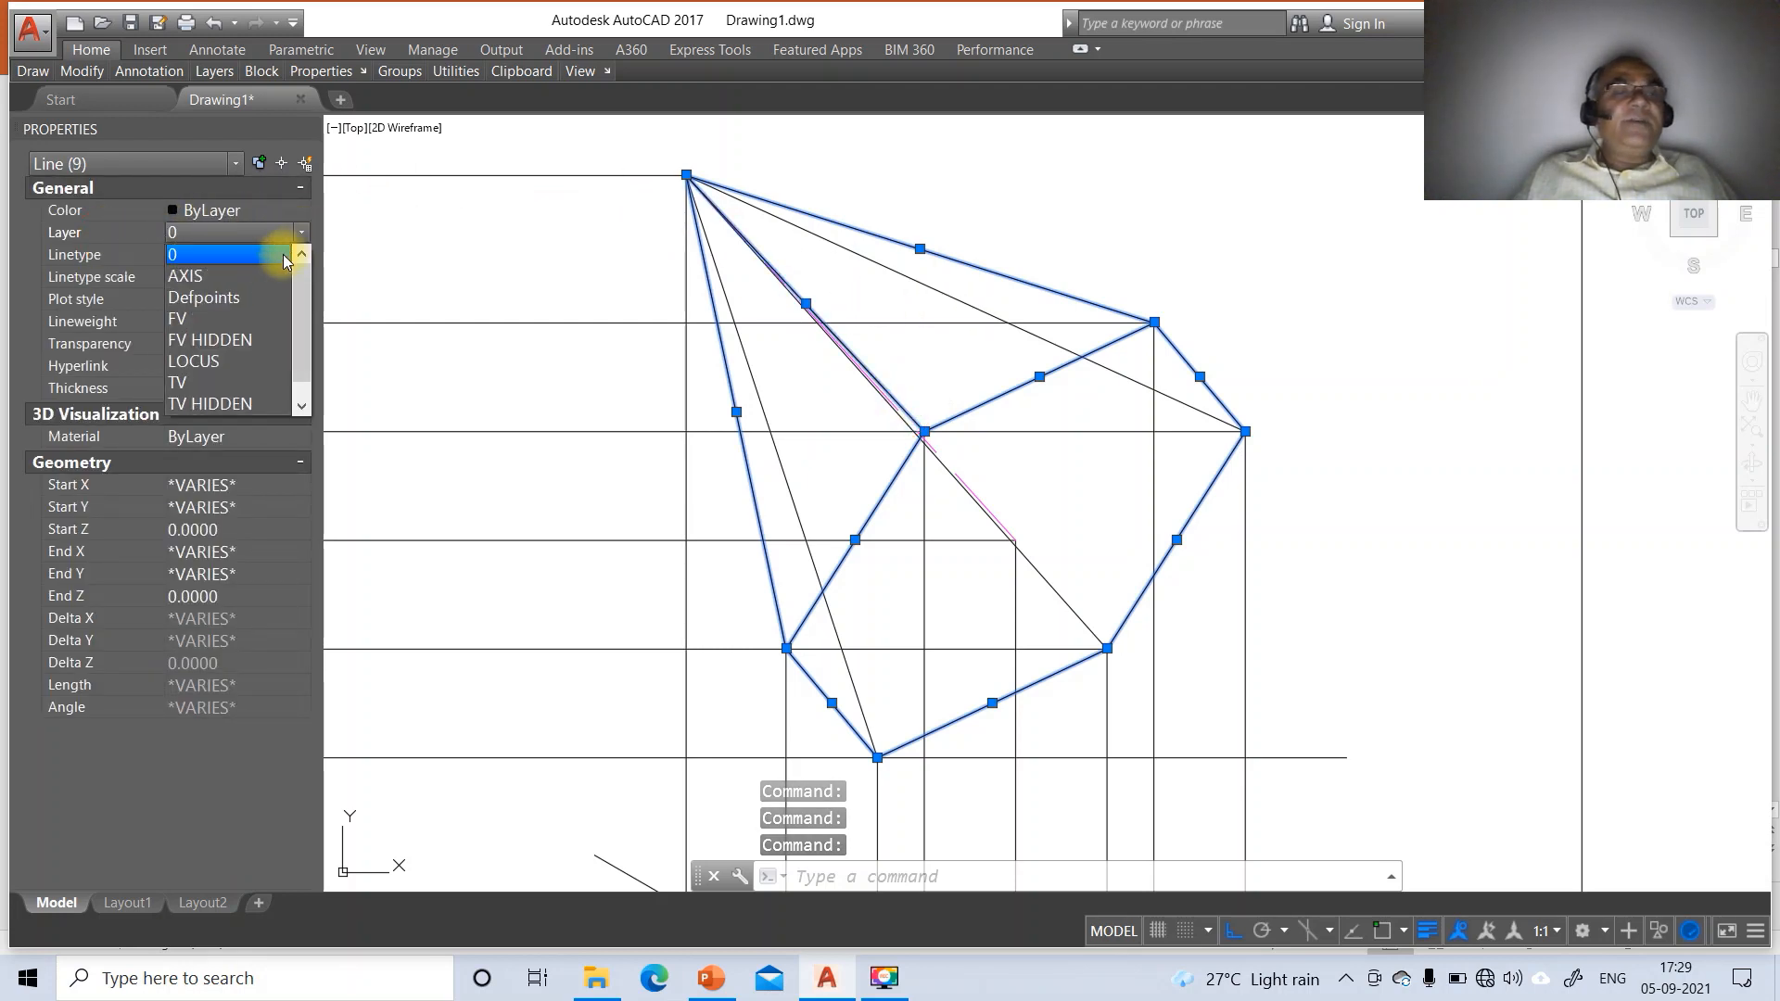
click(220, 319)
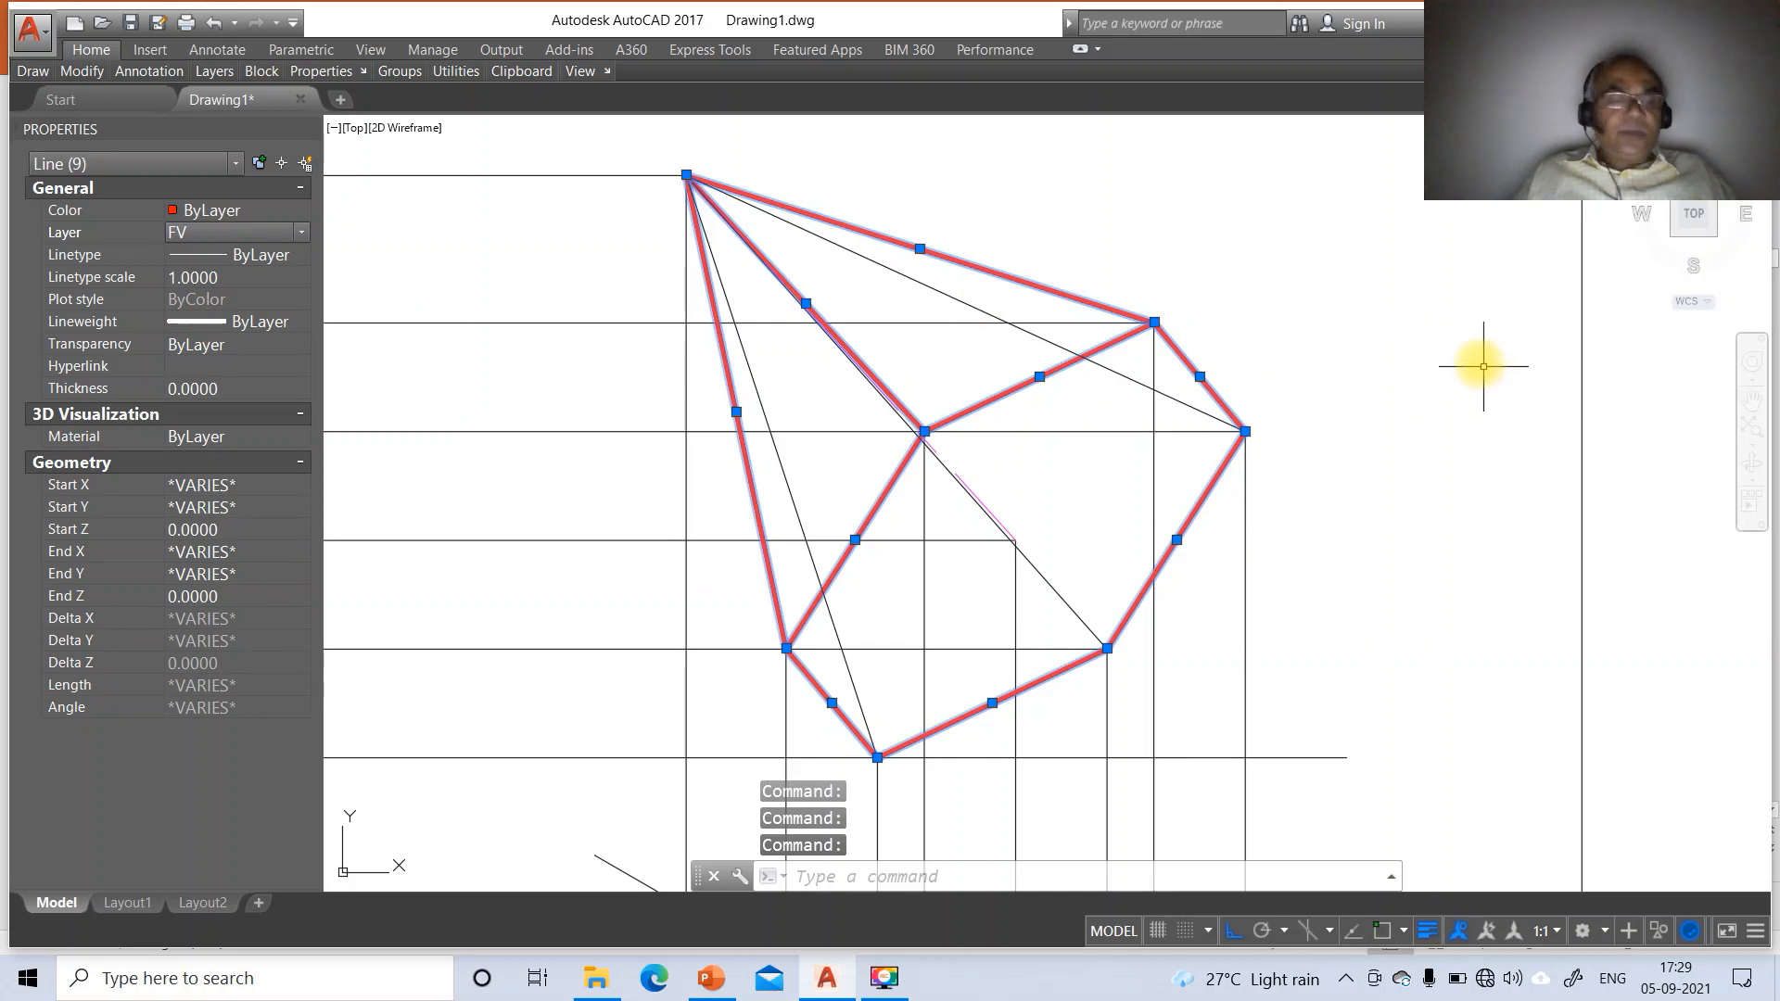
key(Escape)
key(Escape)
key(Escape)
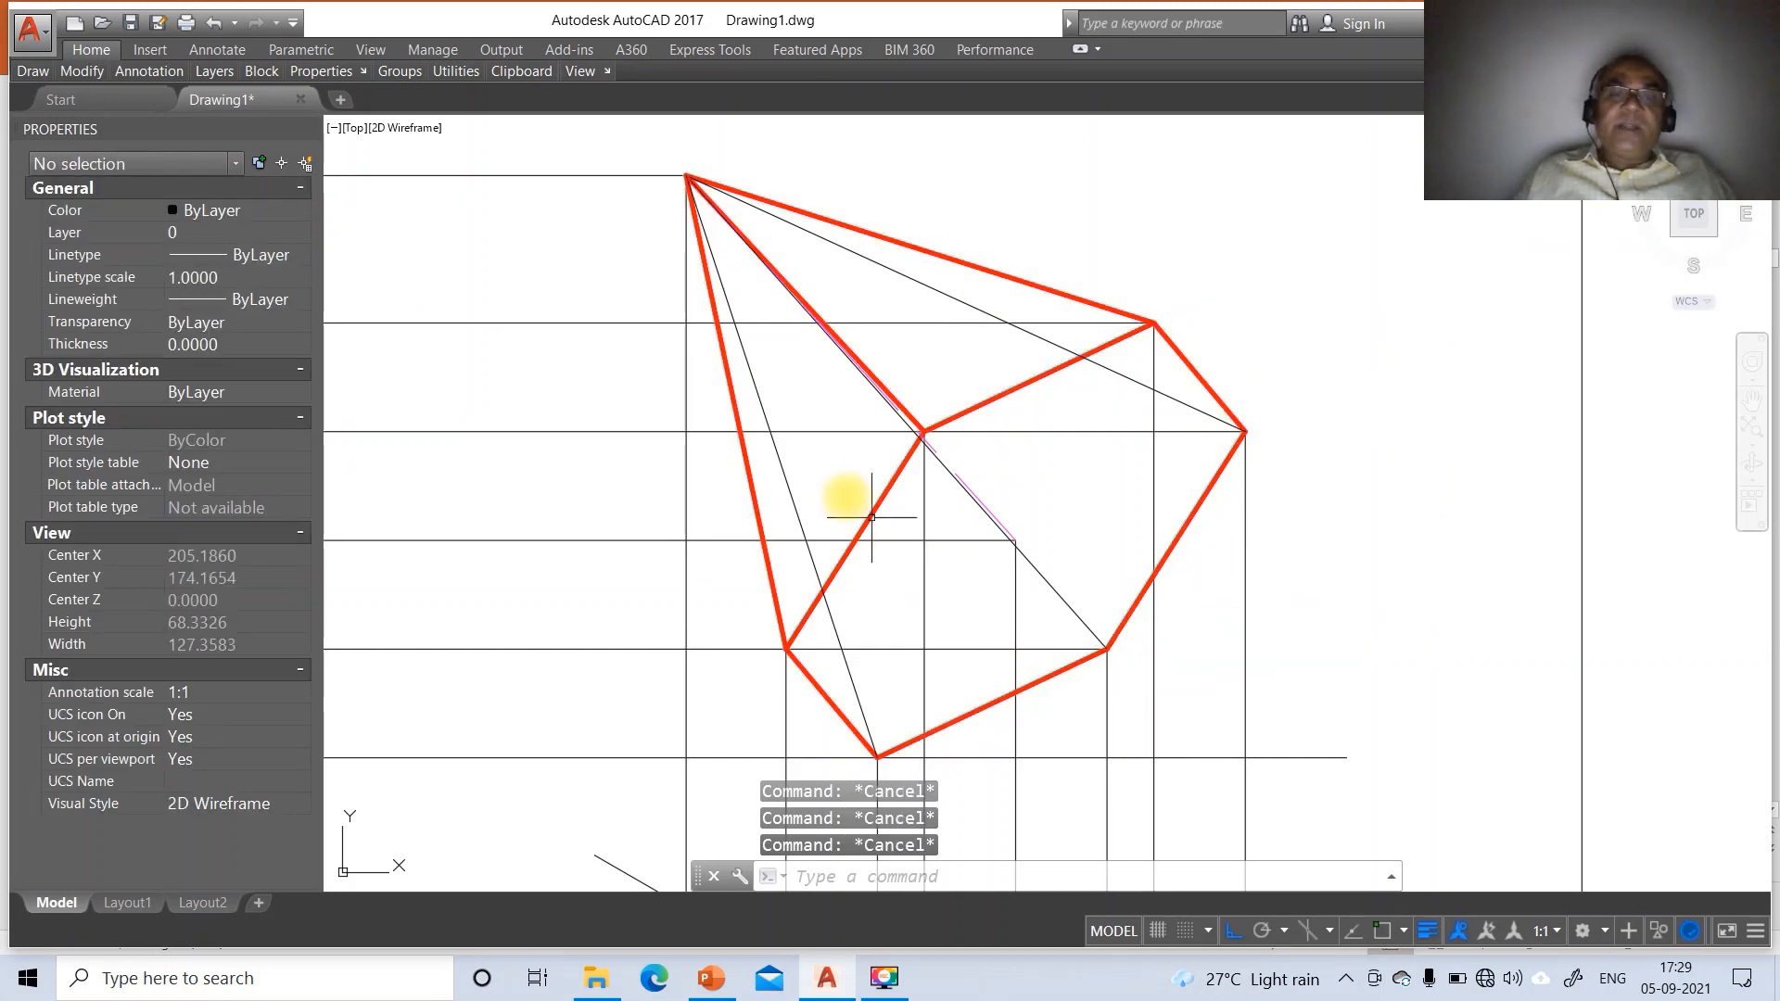
Assign the slant edges to the lowest, lower-right and rightmost base corners to layer FV HIDDEN
click(788, 478)
click(779, 461)
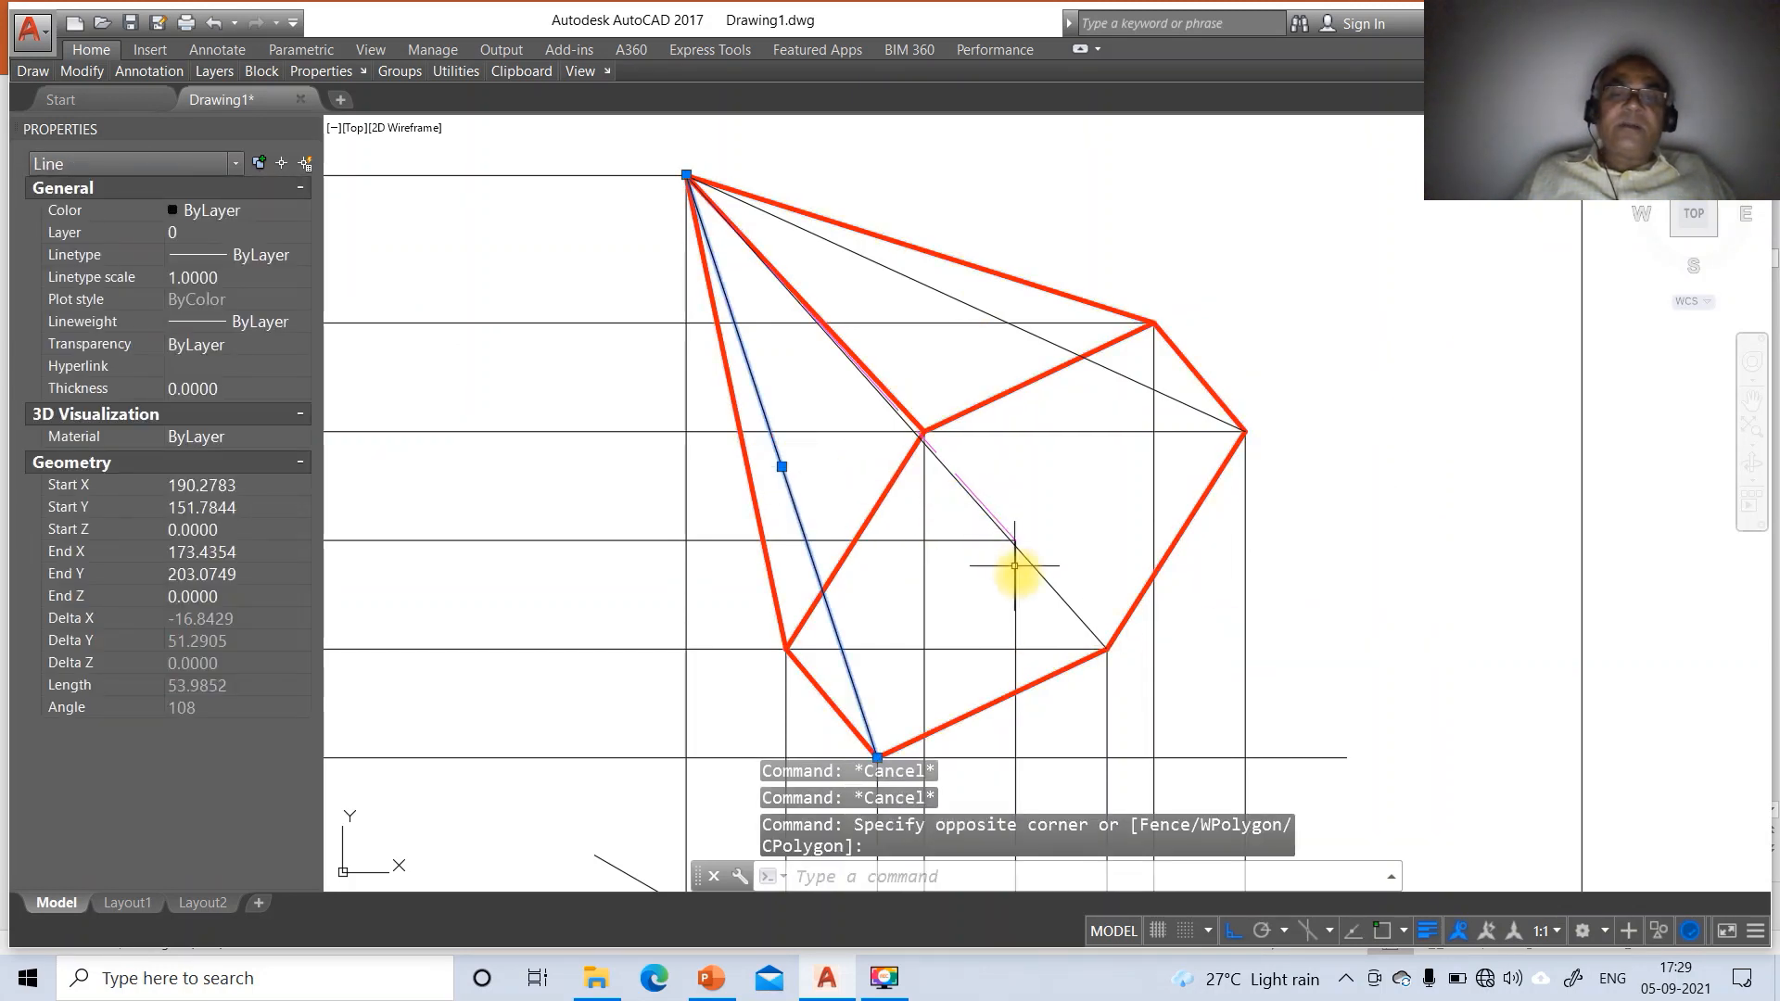
click(1043, 580)
click(1107, 366)
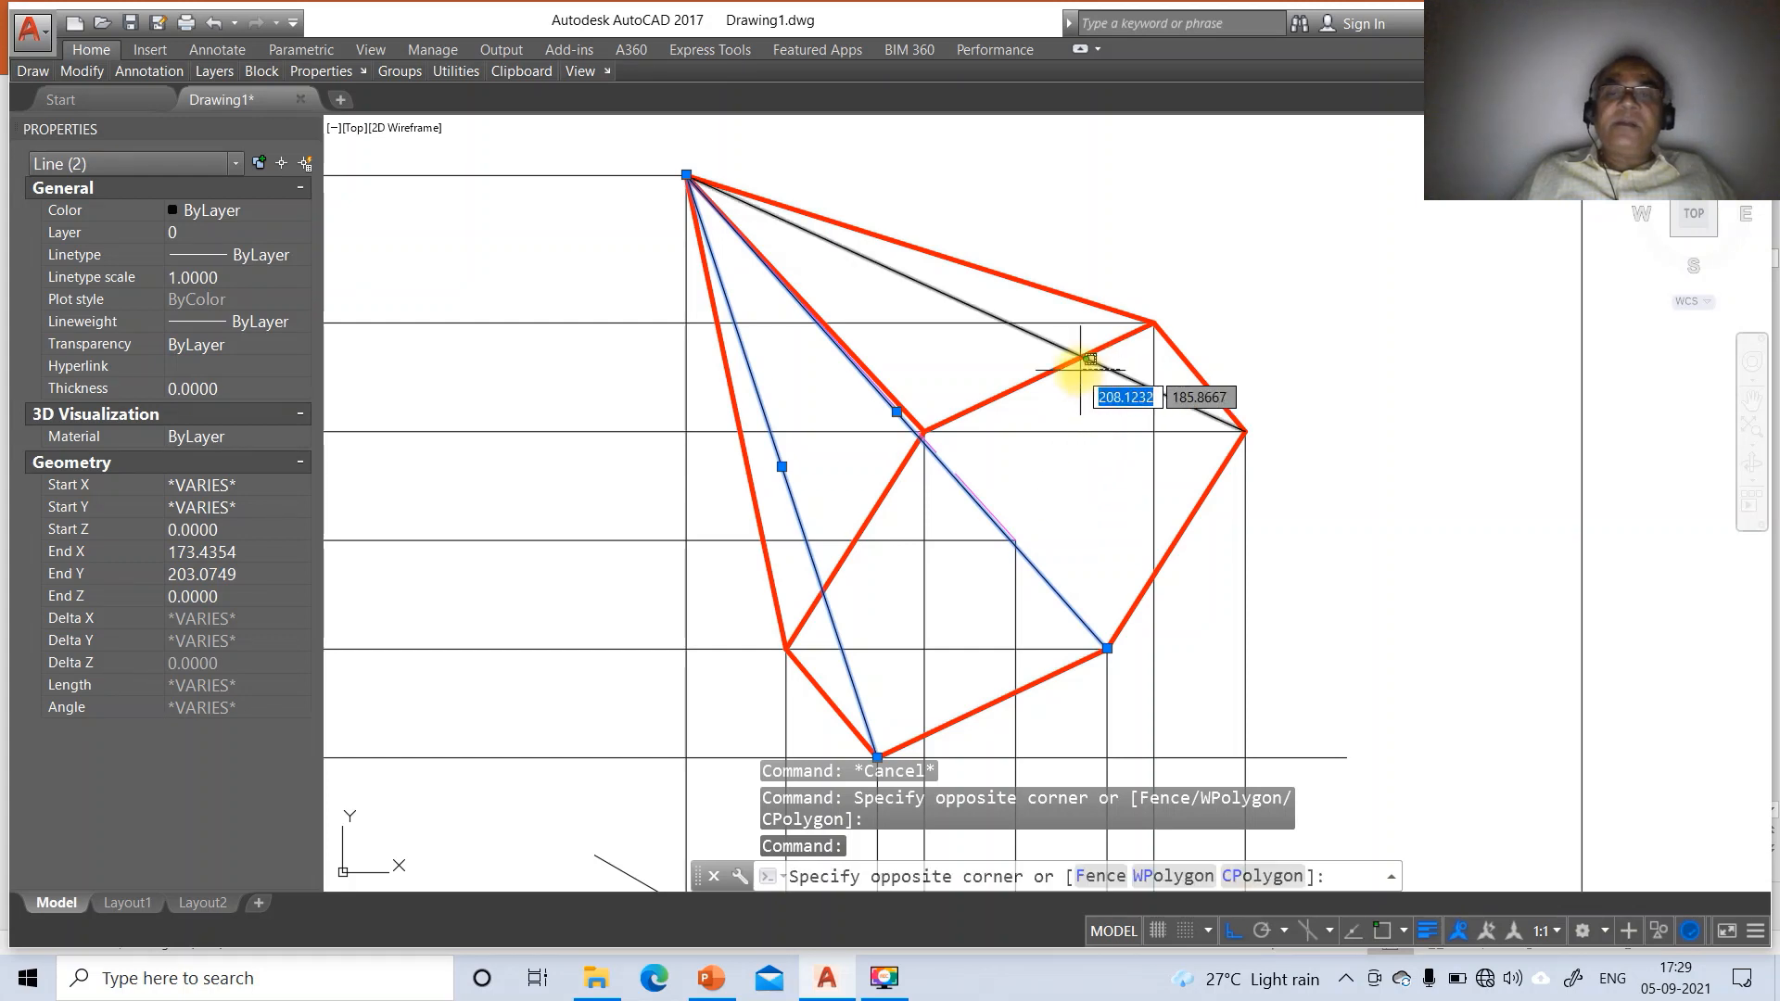
click(1094, 379)
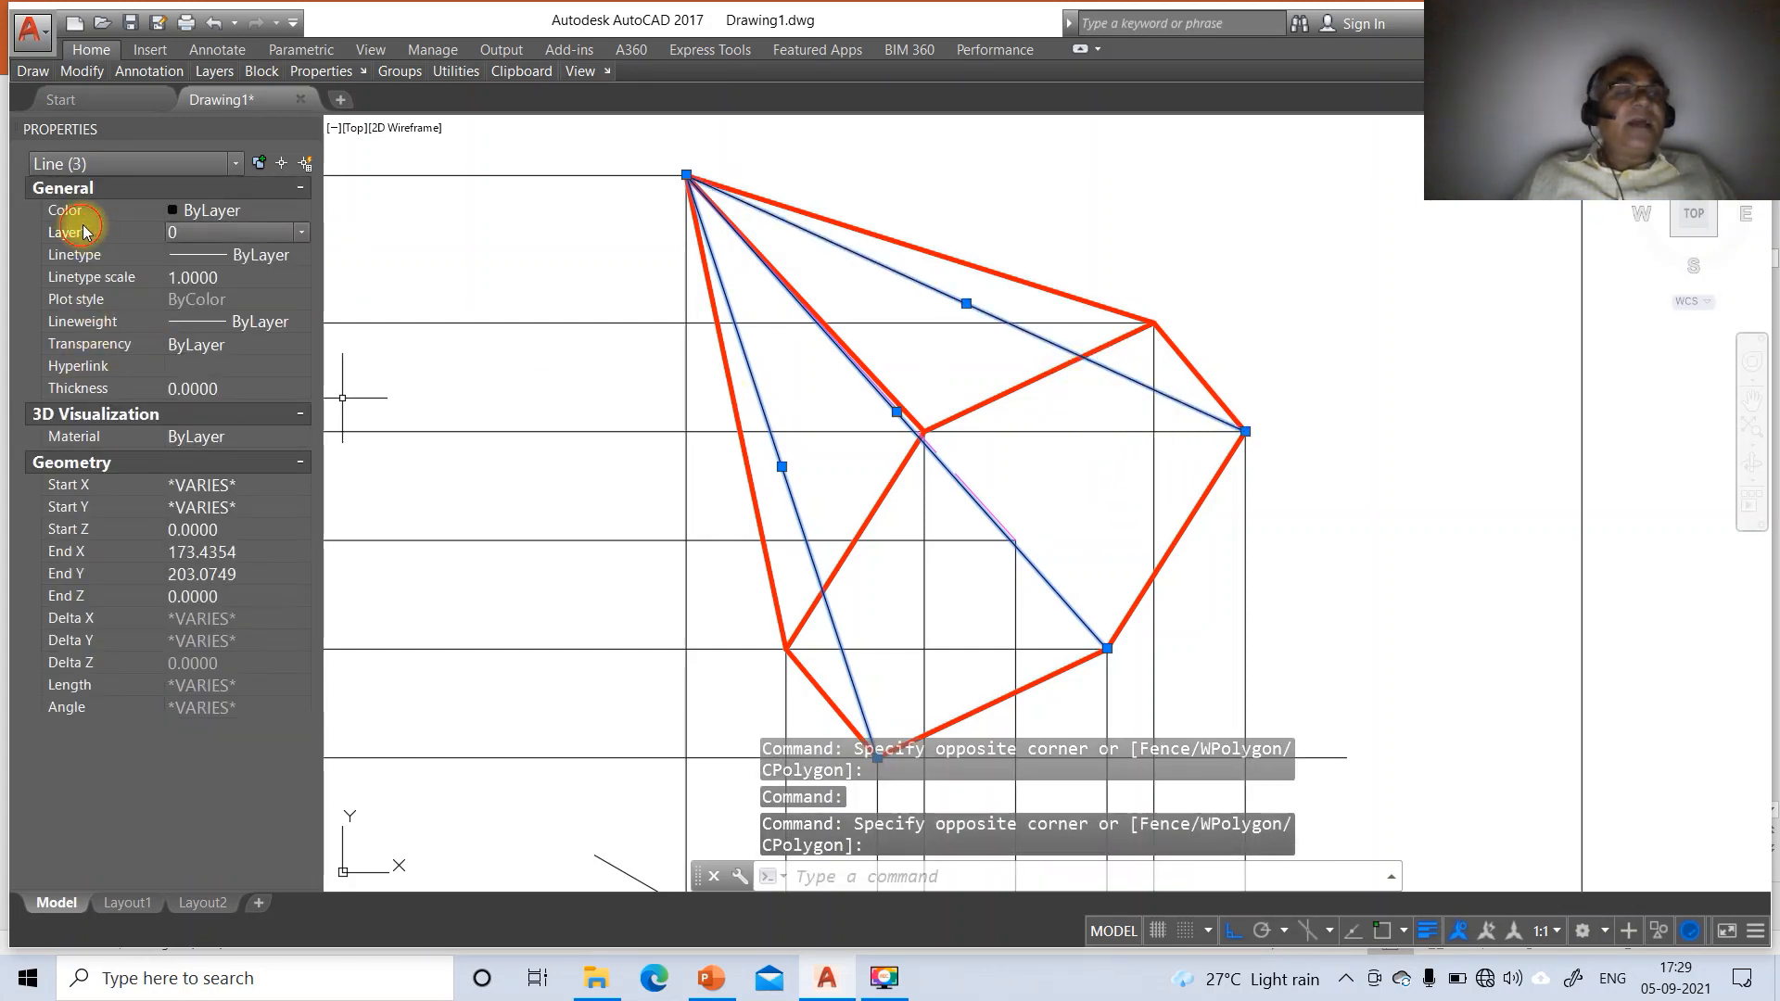
click(303, 232)
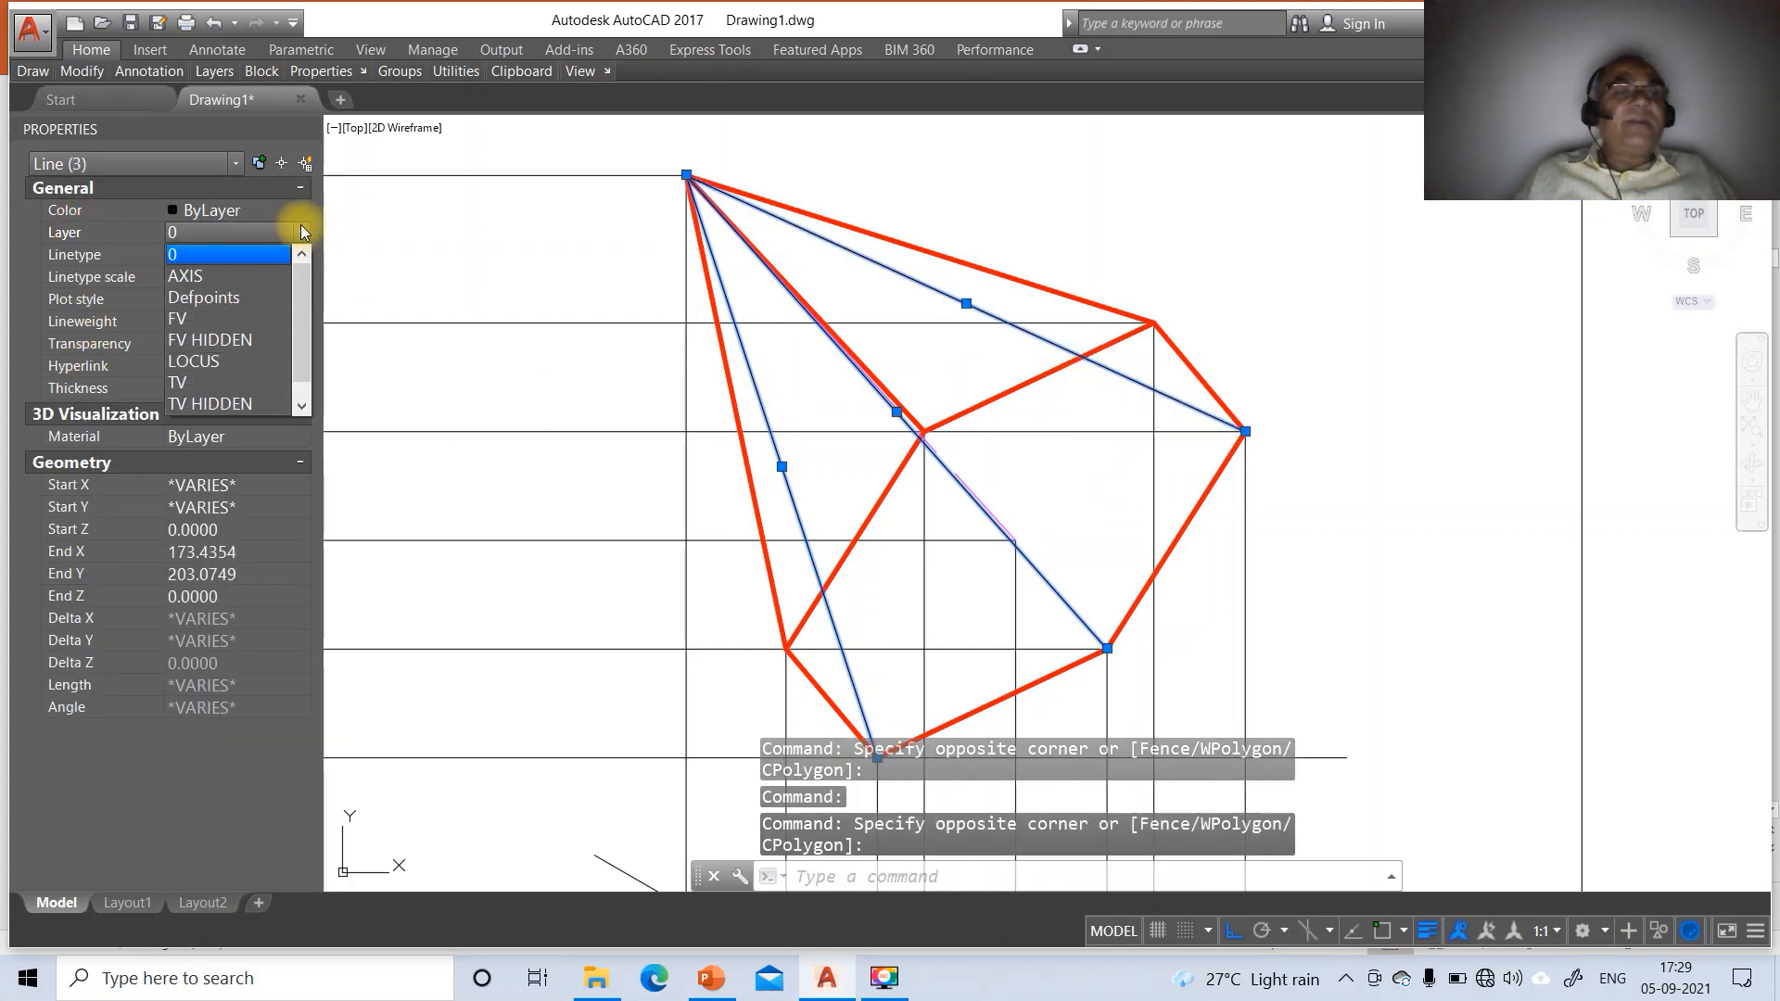
click(222, 340)
Set the linetype scale of the three hidden slant edges to 10
click(203, 277)
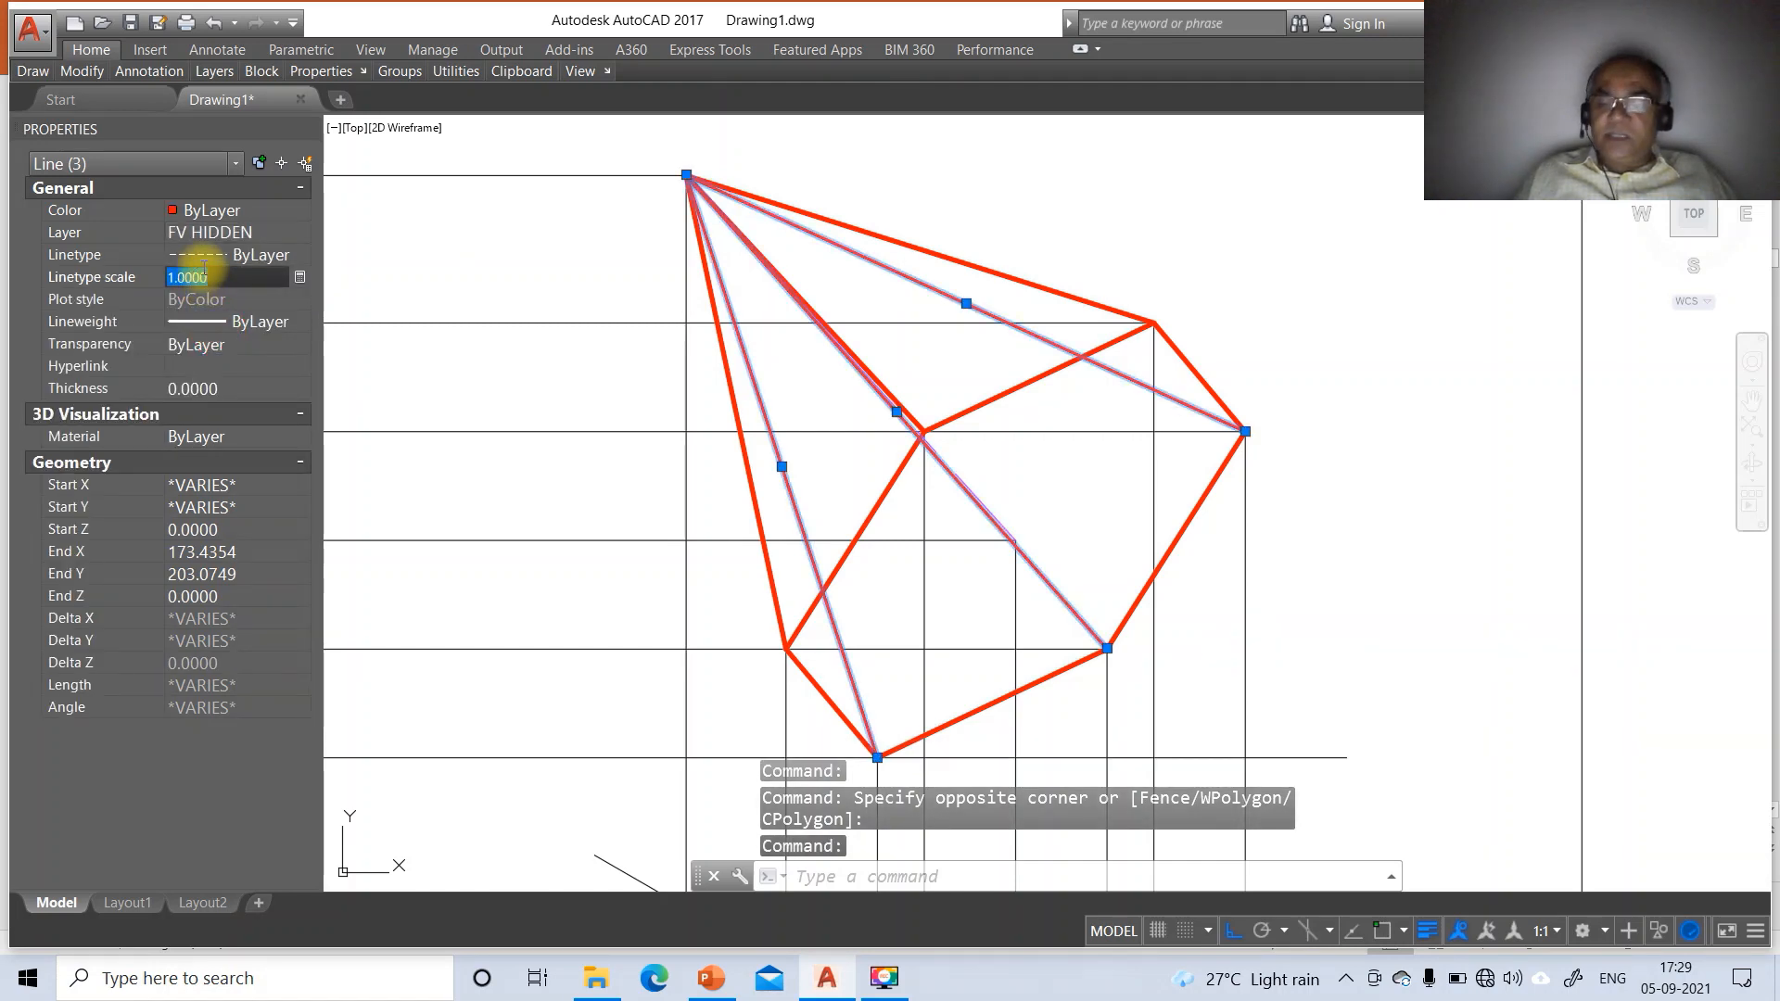
text(10)
key(Return)
key(Escape)
key(Escape)
key(Escape)
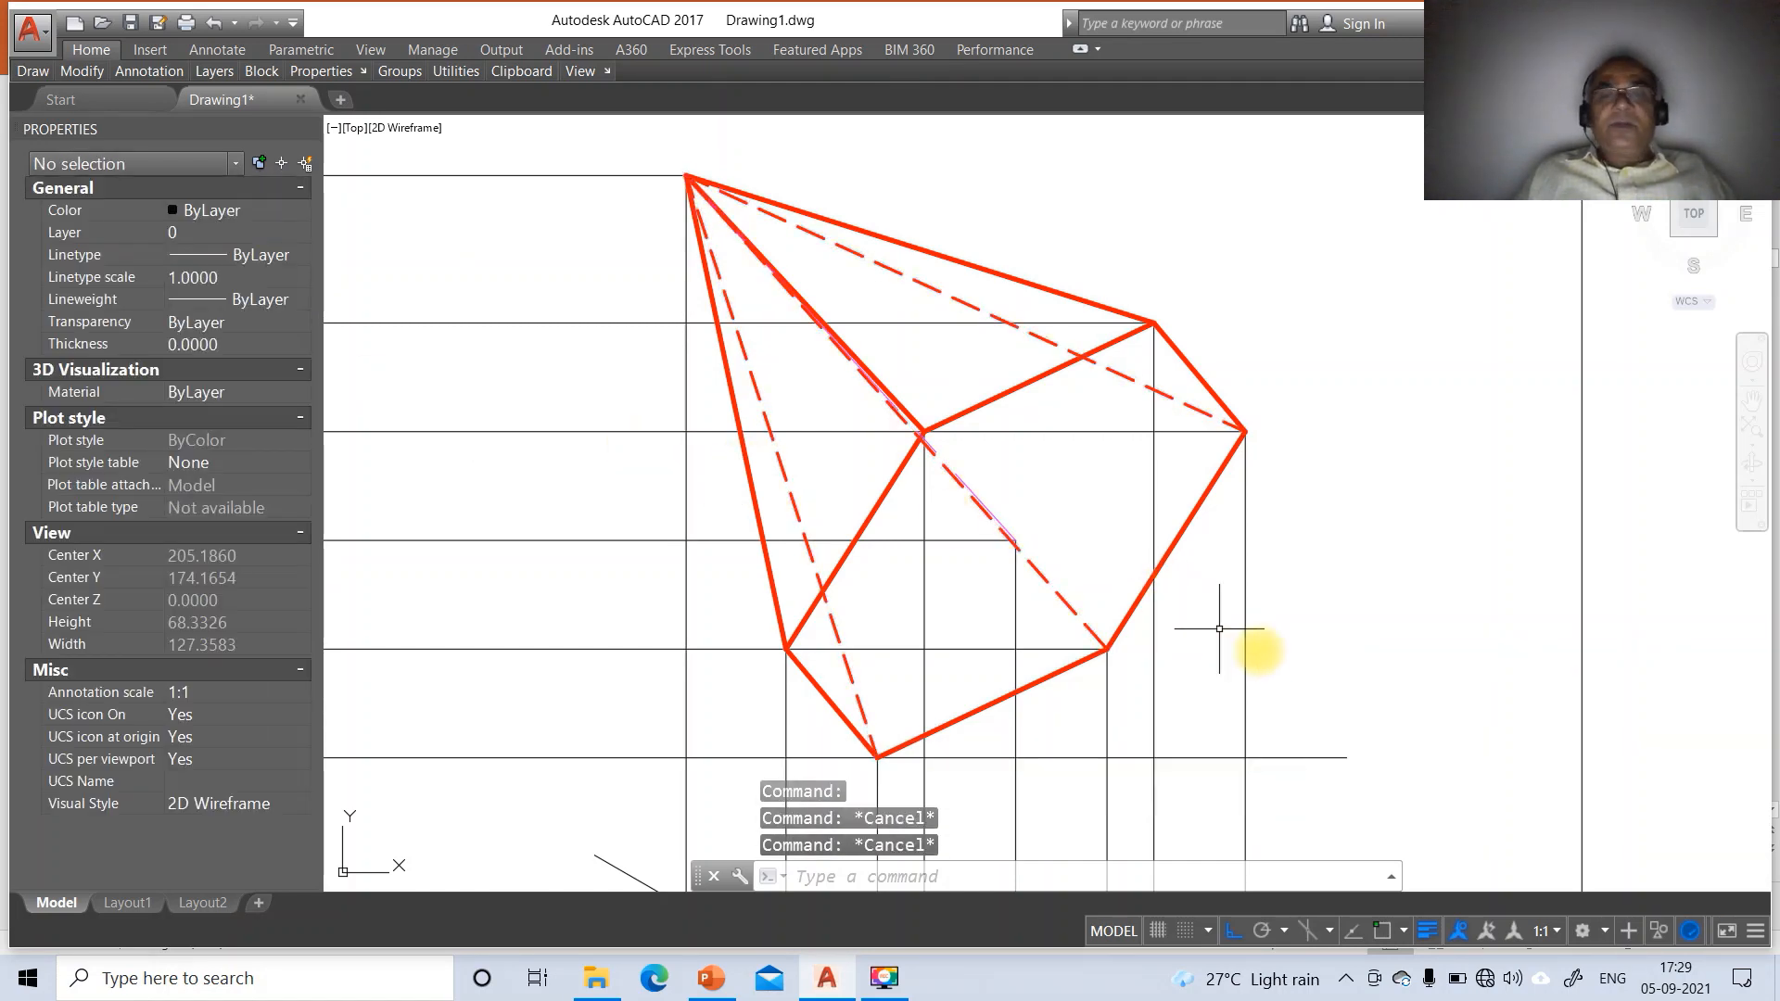
Frame all three front views and the top views below them so they fill the drawing area
text(z)
key(Return)
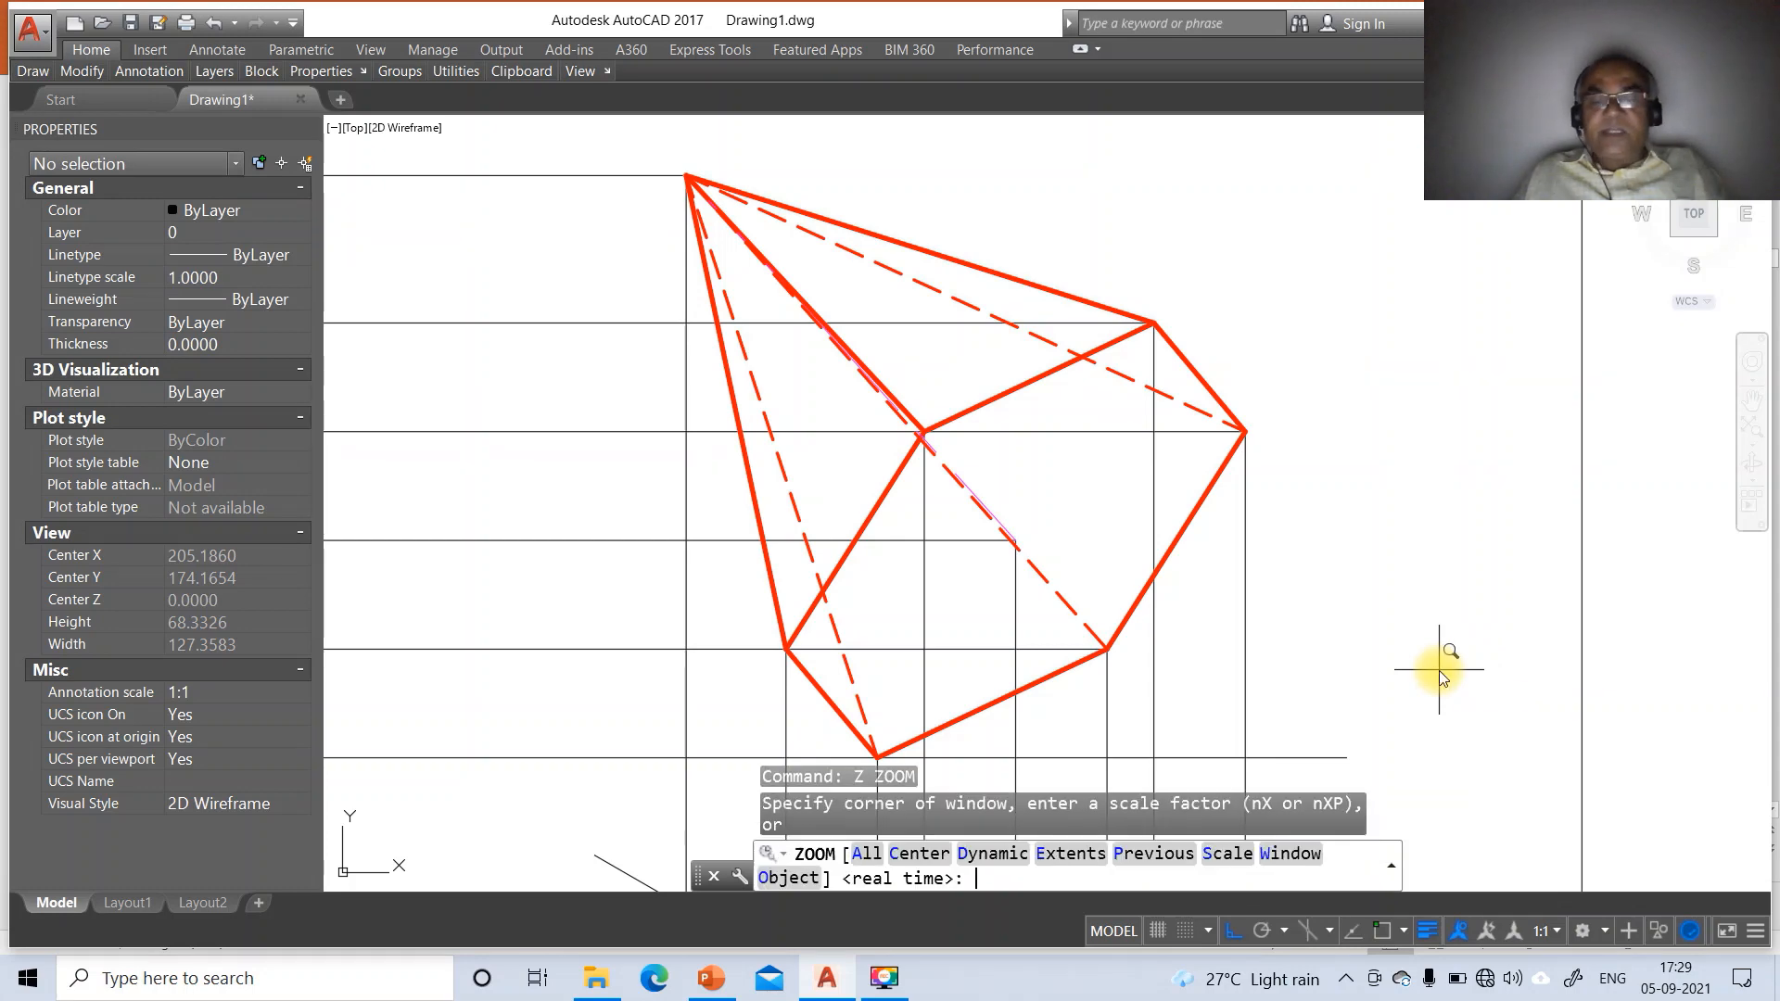
text(p)
key(Return)
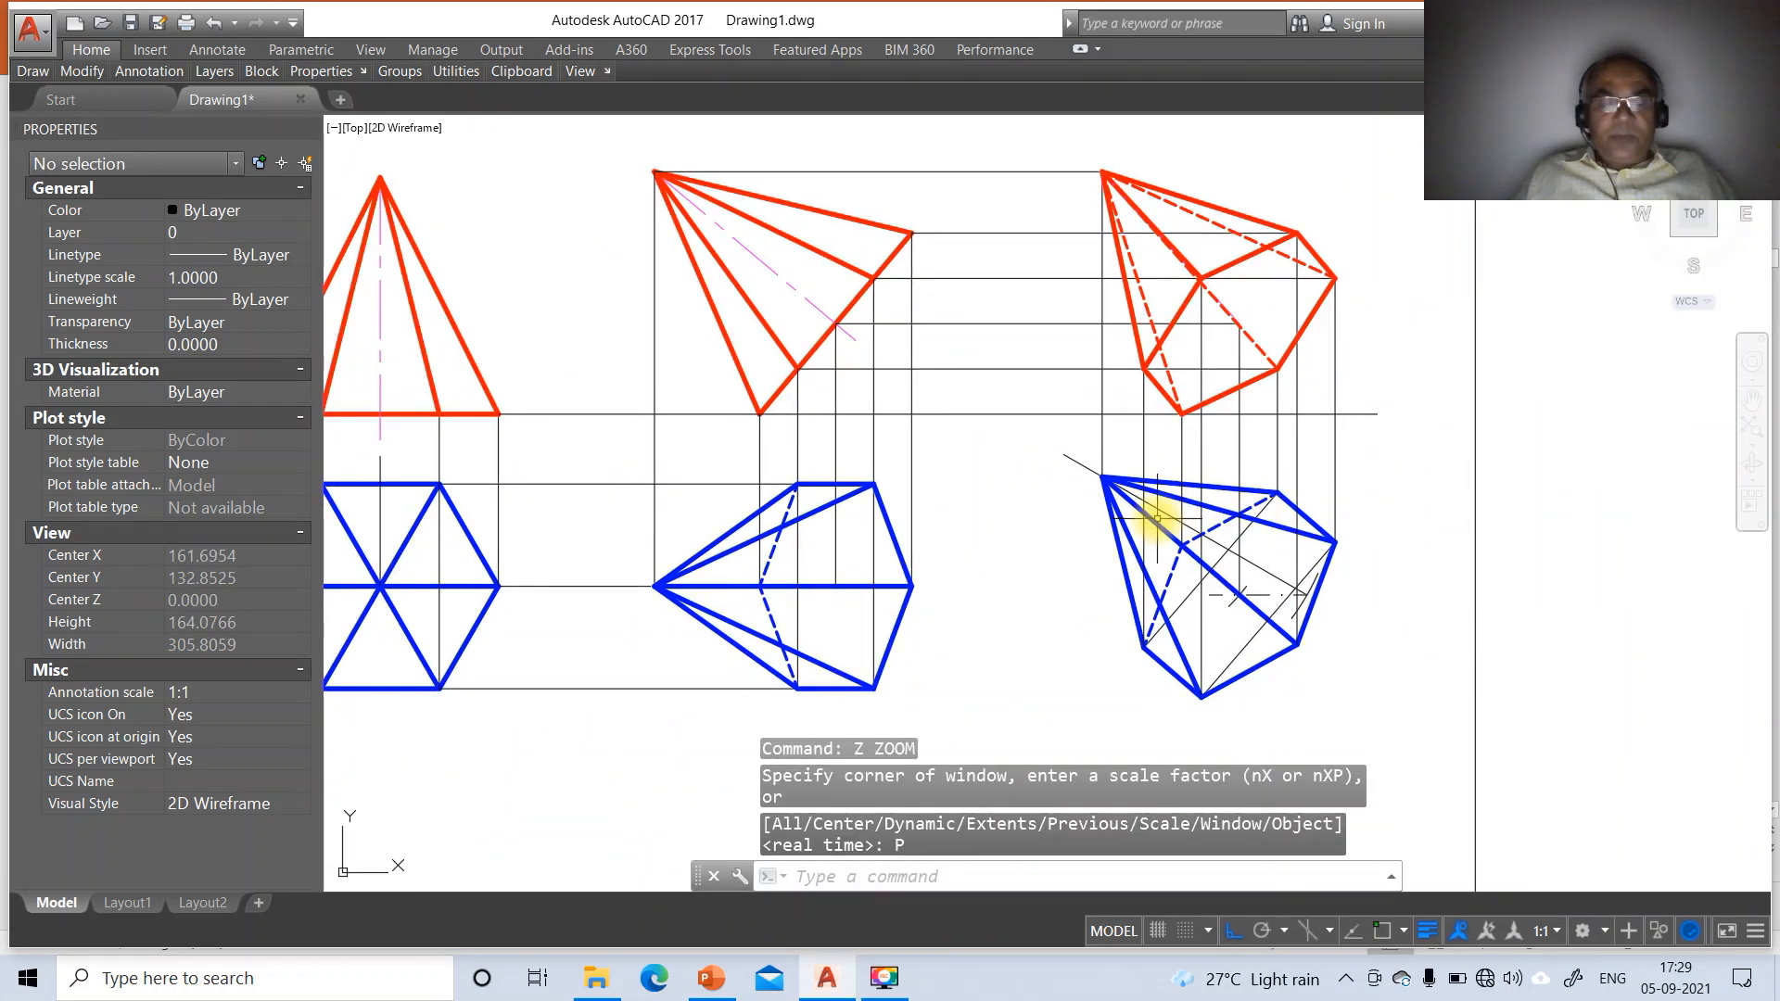
text(z)
key(Return)
scroll(1152, 460, down, 3)
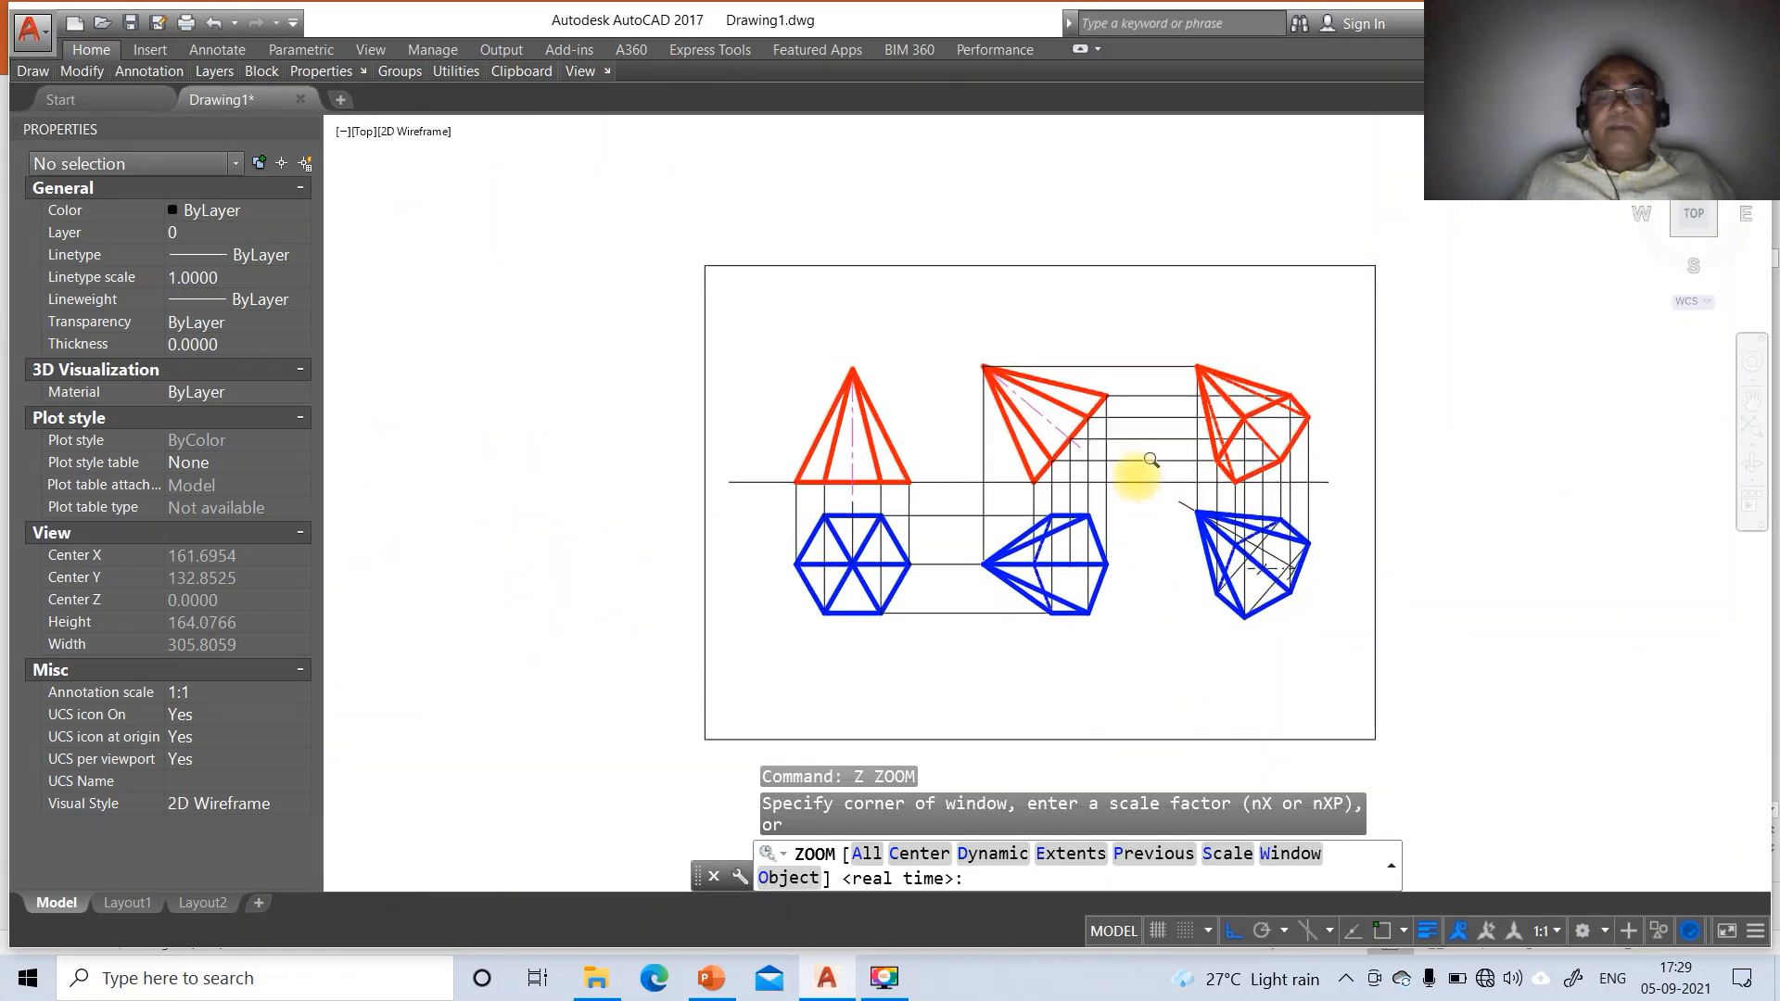
text(p)
key(Return)
text(z)
key(Return)
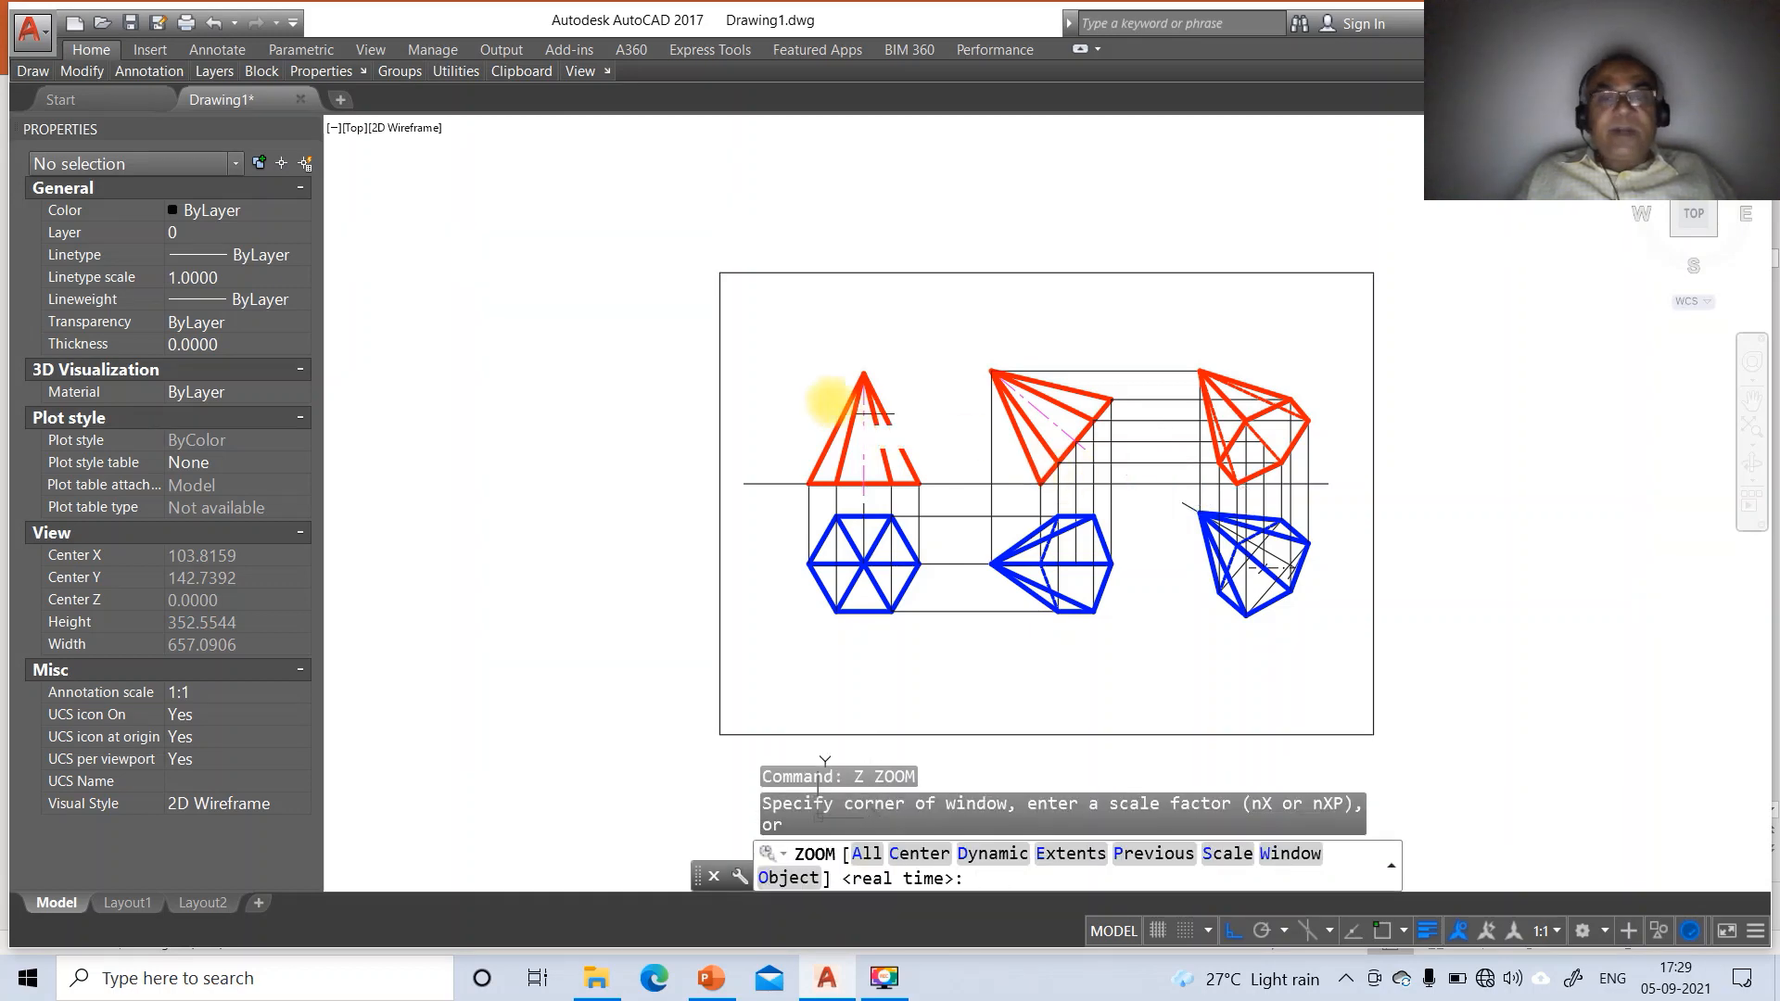
text(w)
key(Return)
click(761, 339)
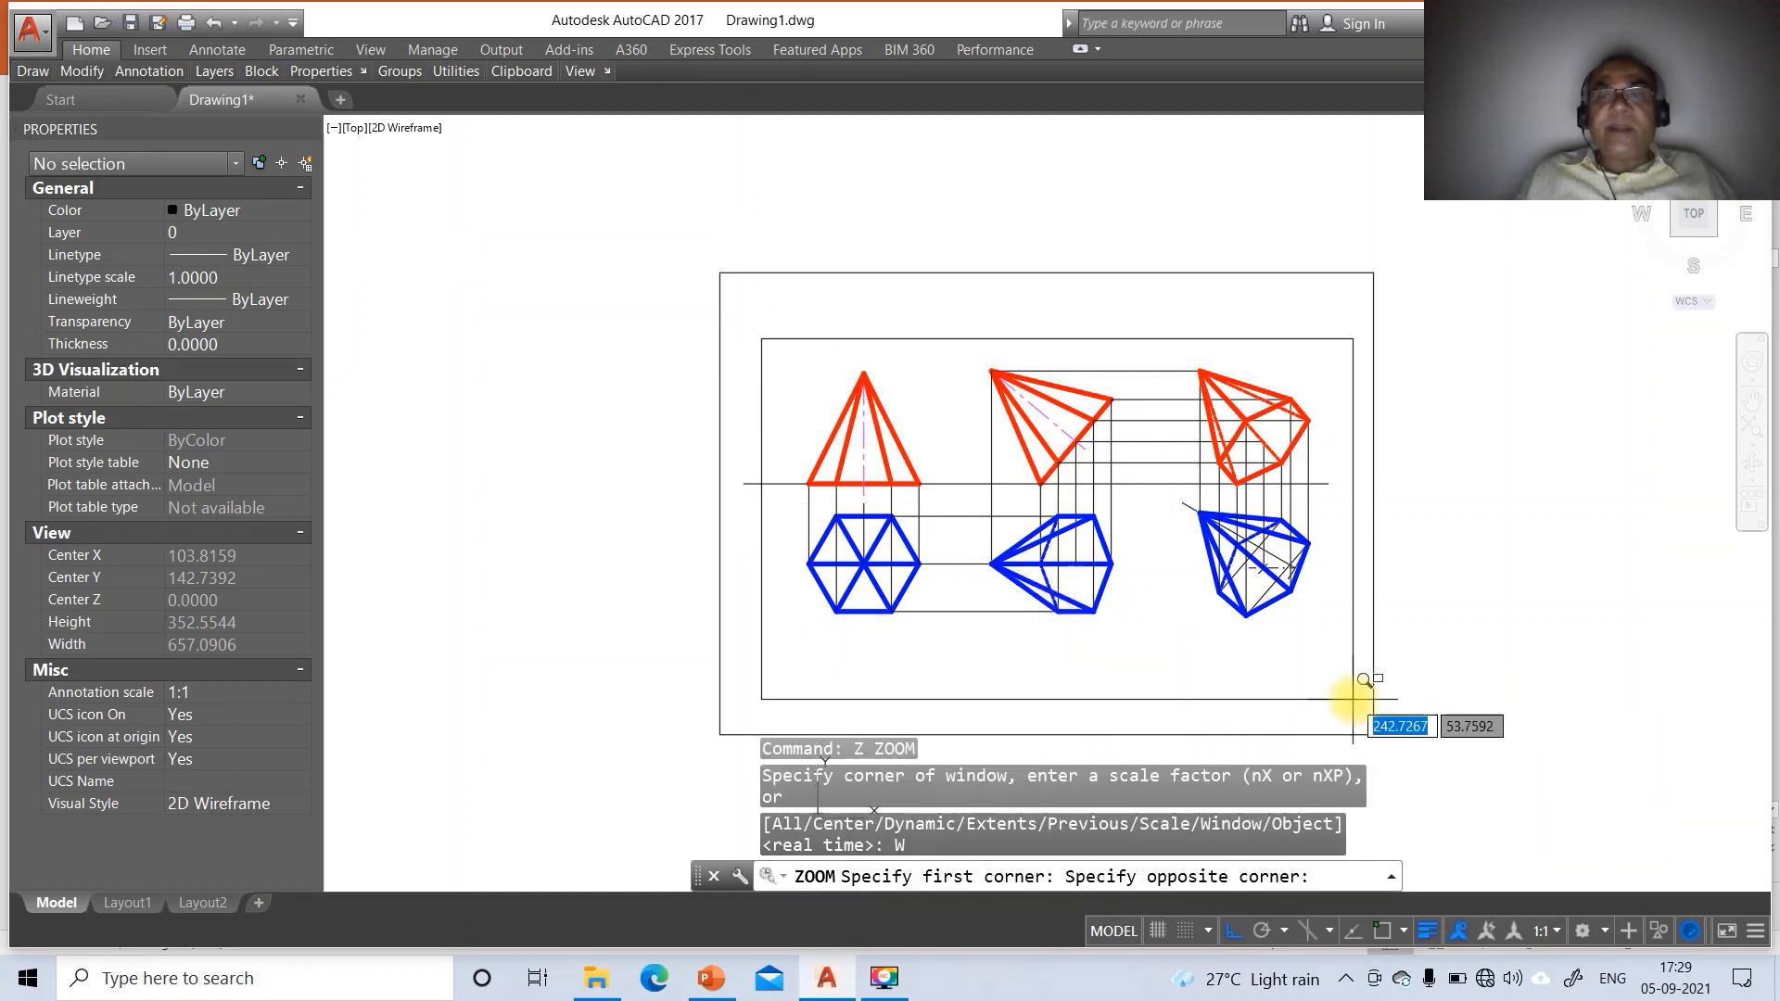
click(1381, 705)
Shorten both outer ends of the ground line between the front and top views with the Break command
text(BR)
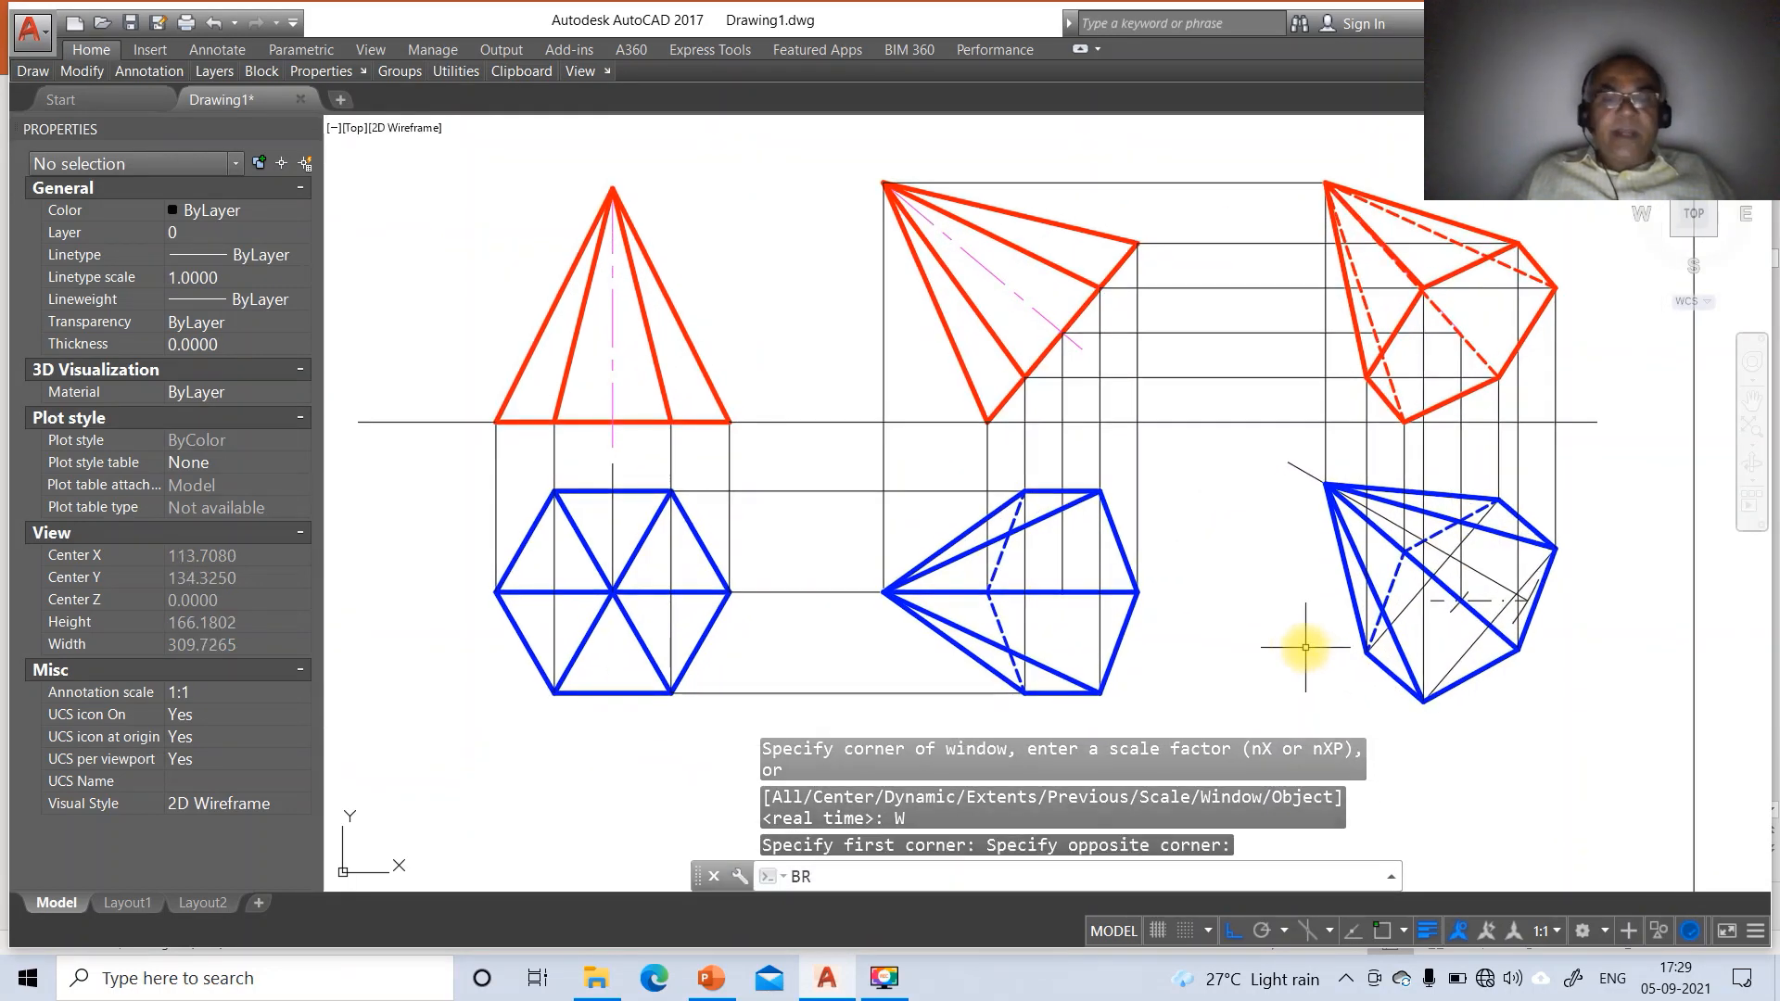
key(Return)
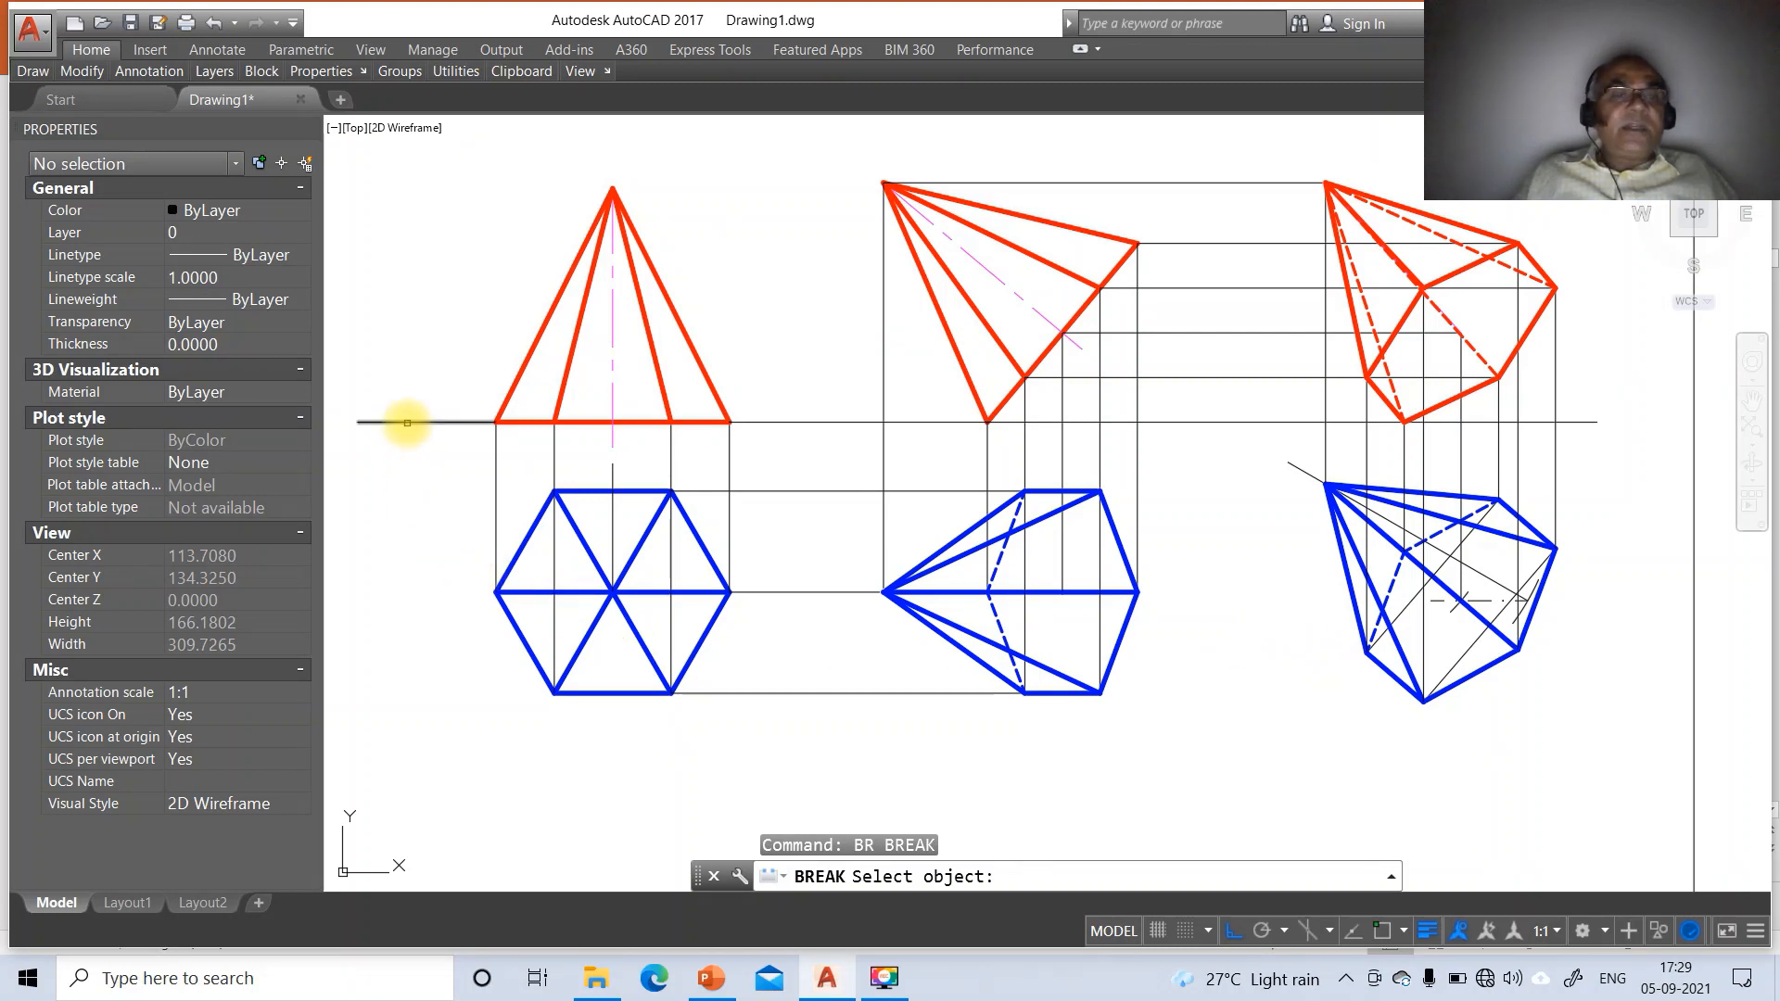
click(407, 422)
click(352, 422)
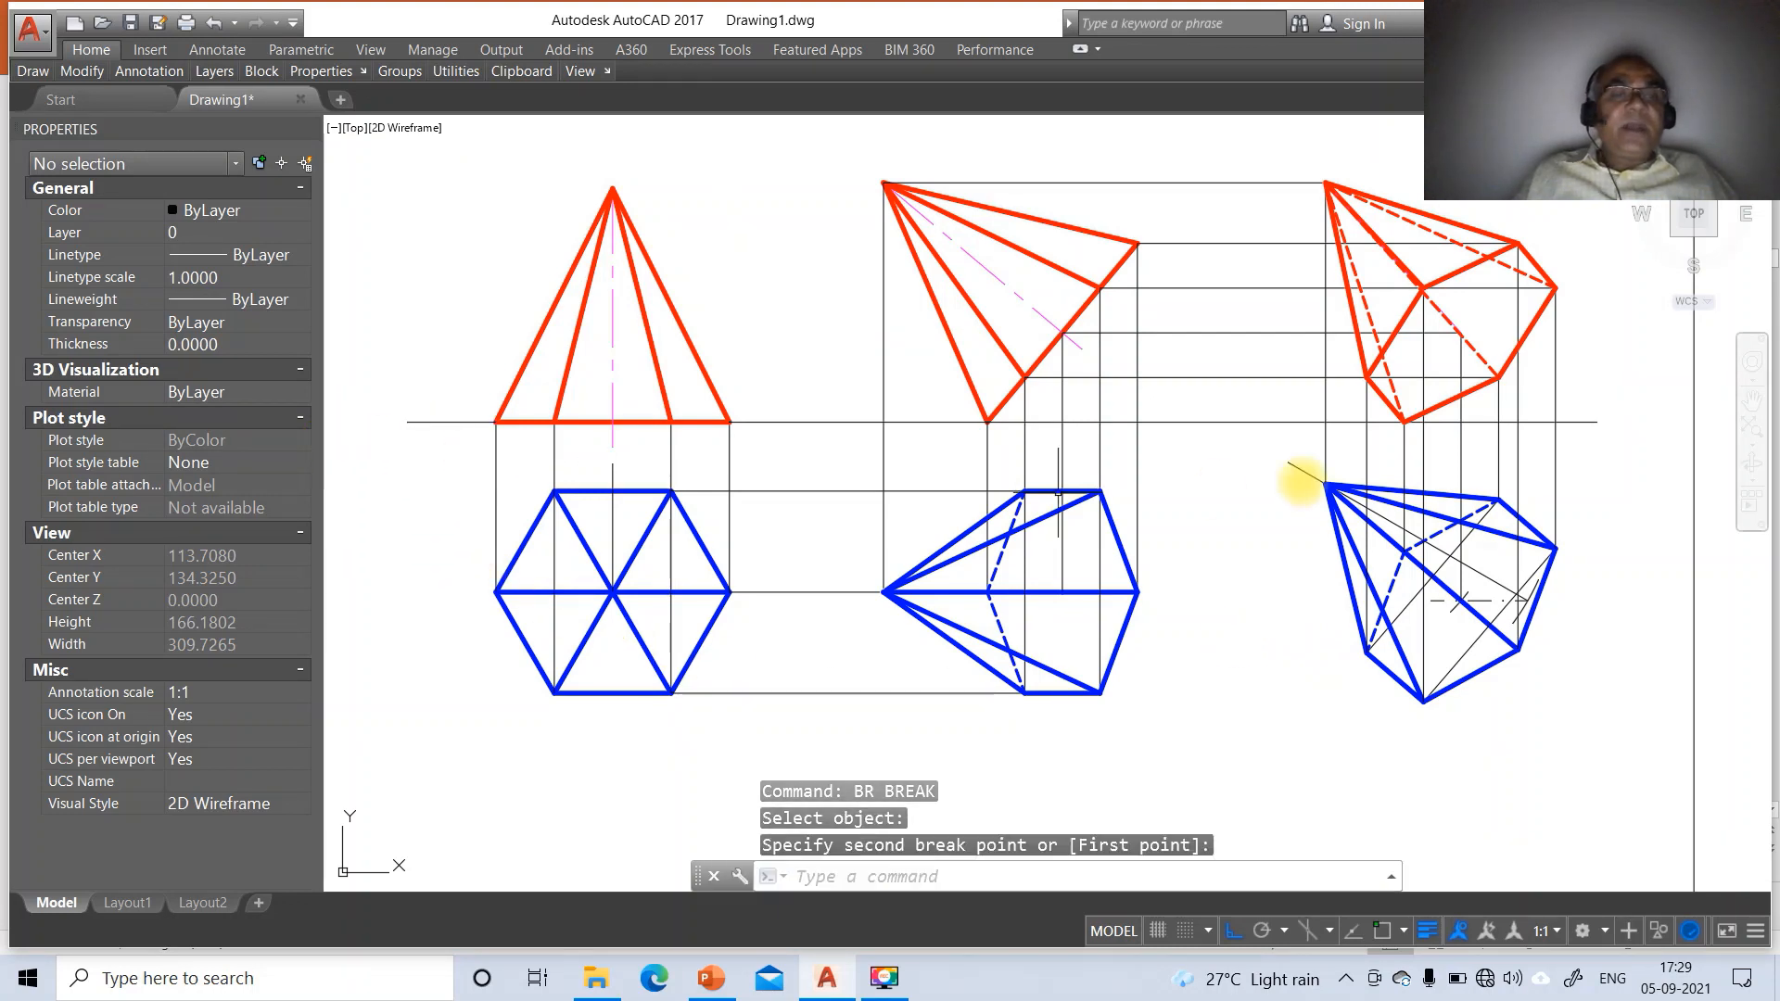
key(Return)
click(1579, 423)
click(1629, 429)
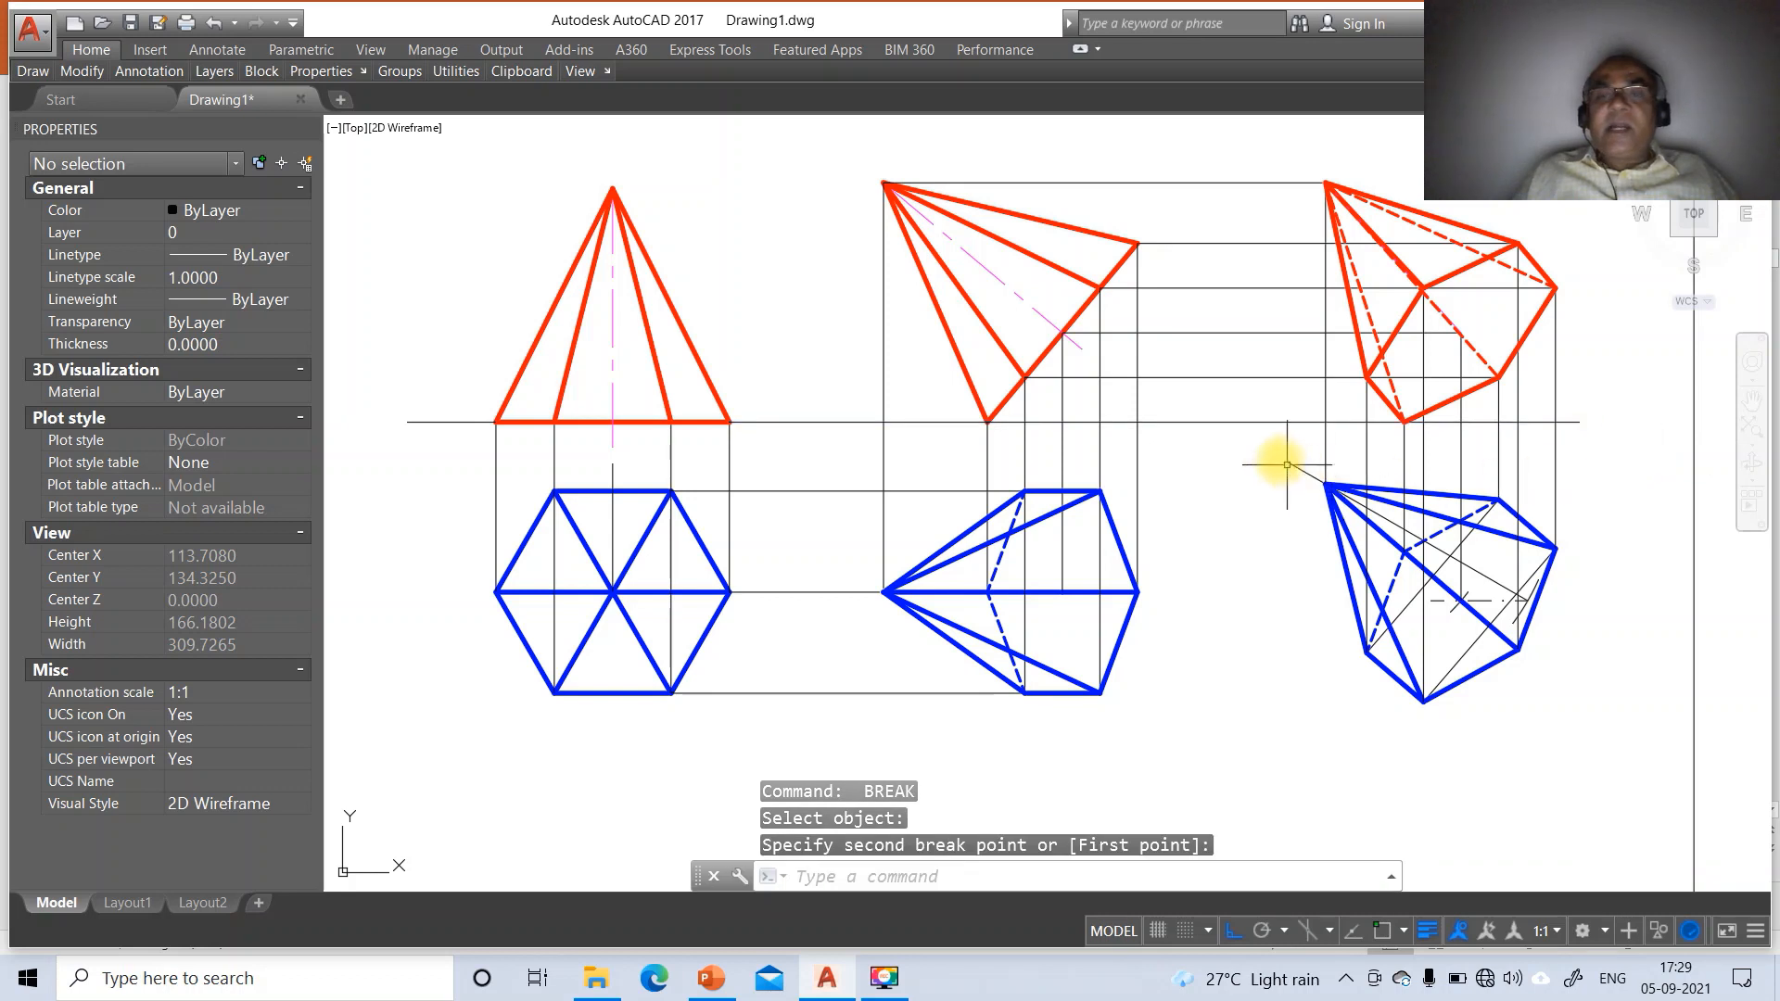
Assign both segments of the ground line between the front and top views to layer XY
click(1233, 422)
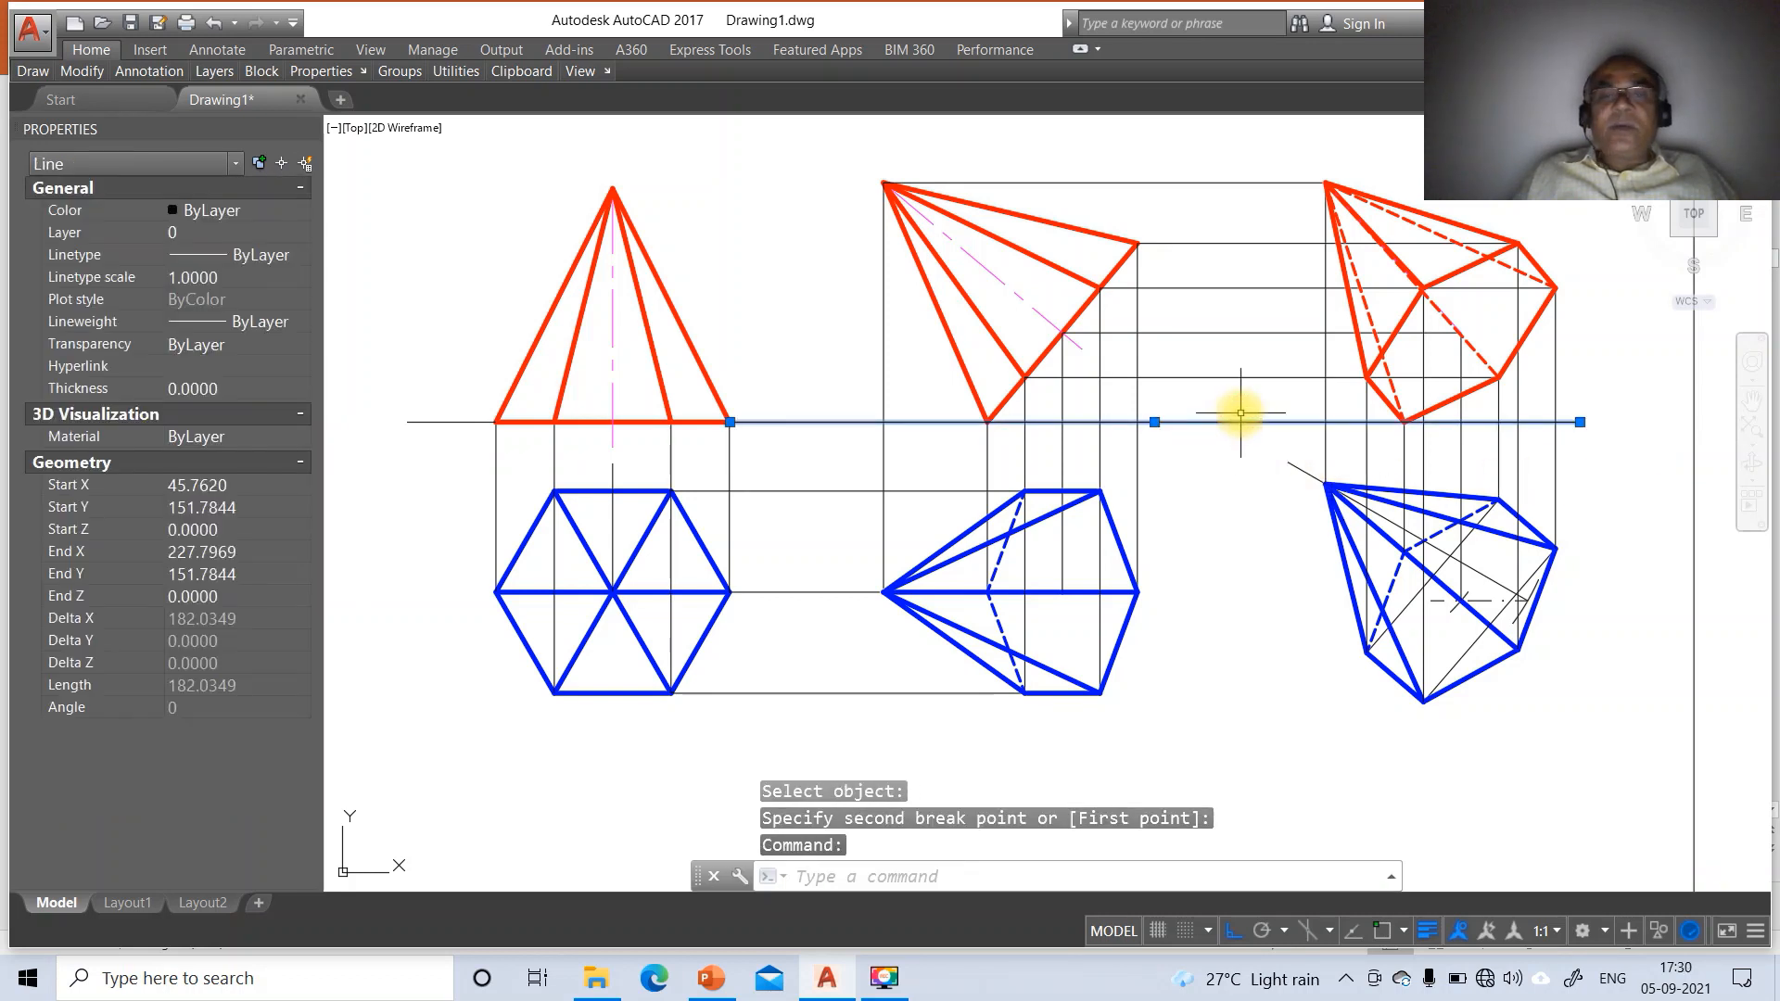
click(441, 421)
click(275, 236)
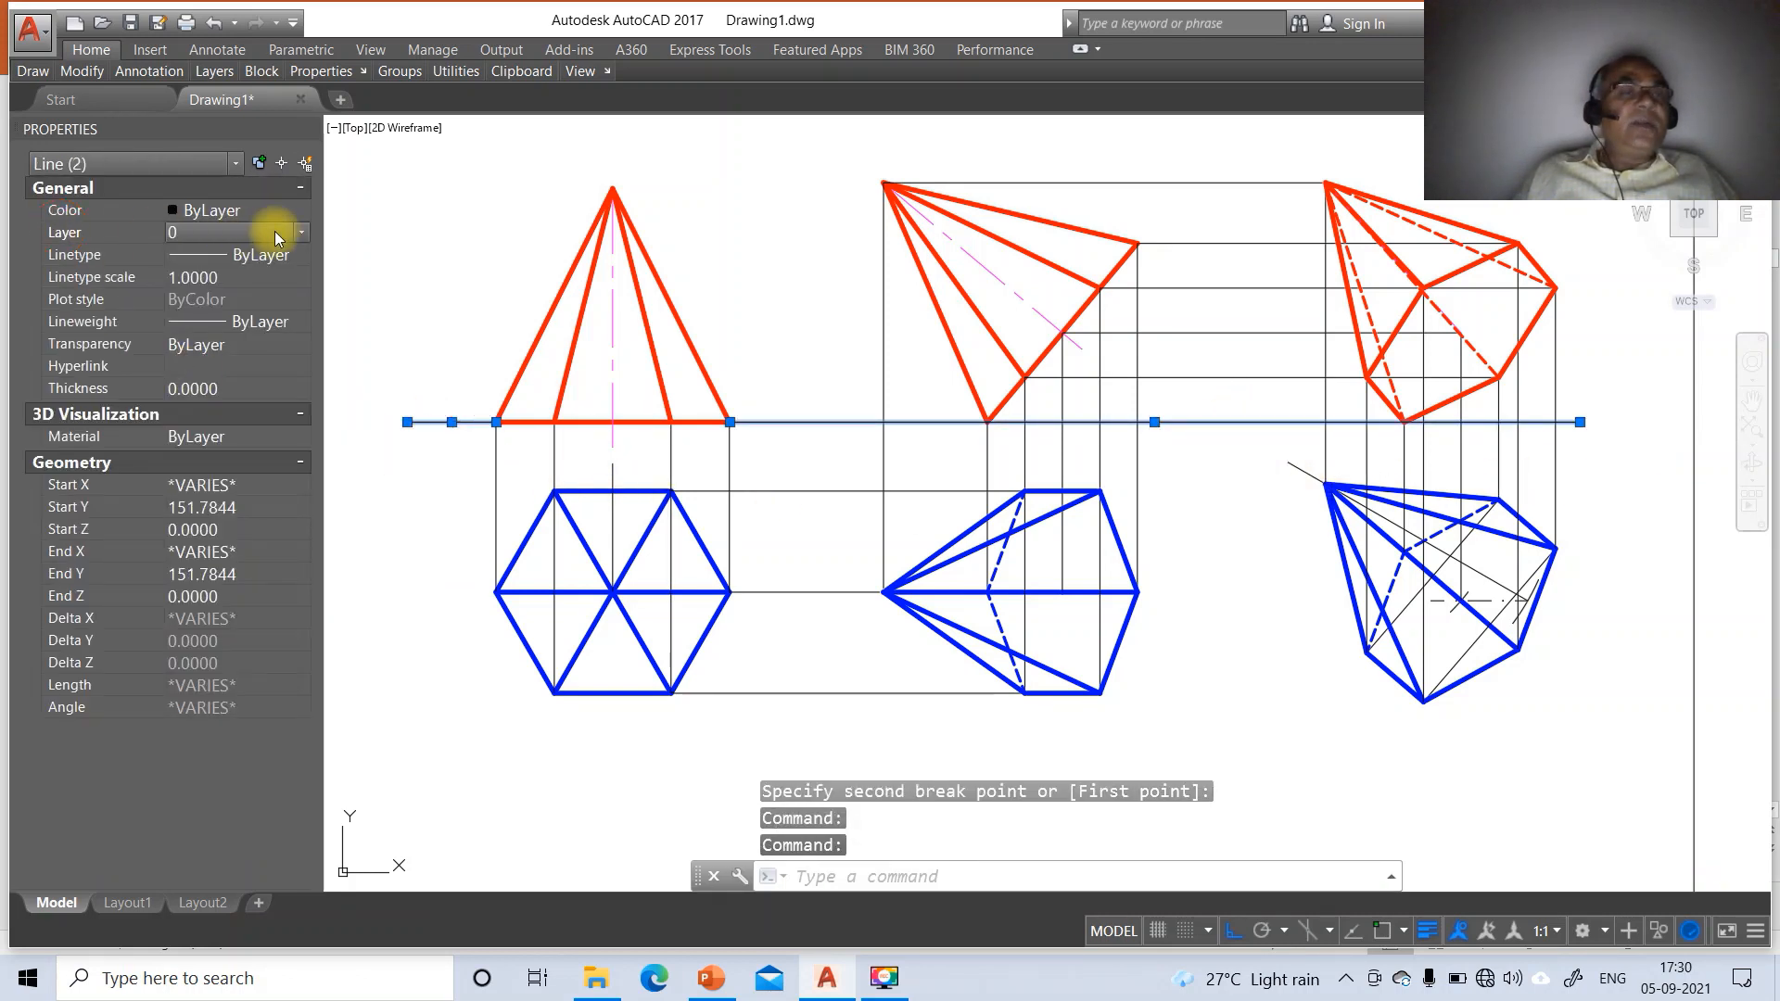
click(275, 234)
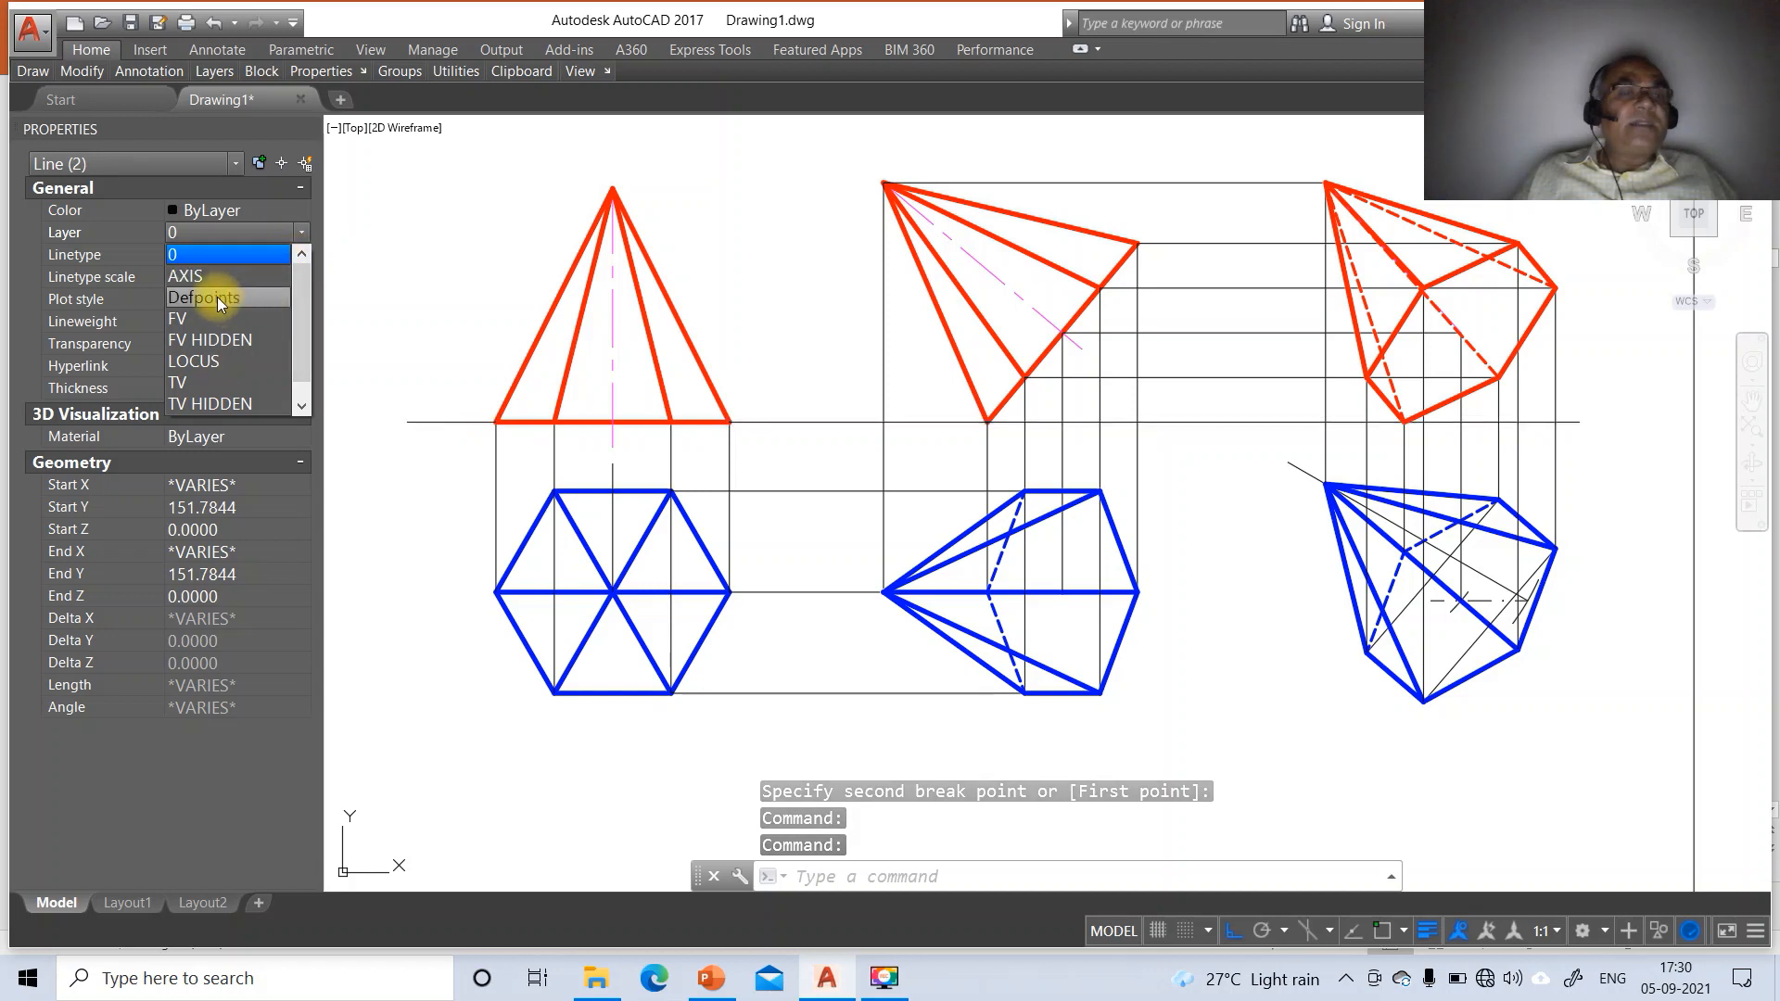
drag(302, 353, 309, 388)
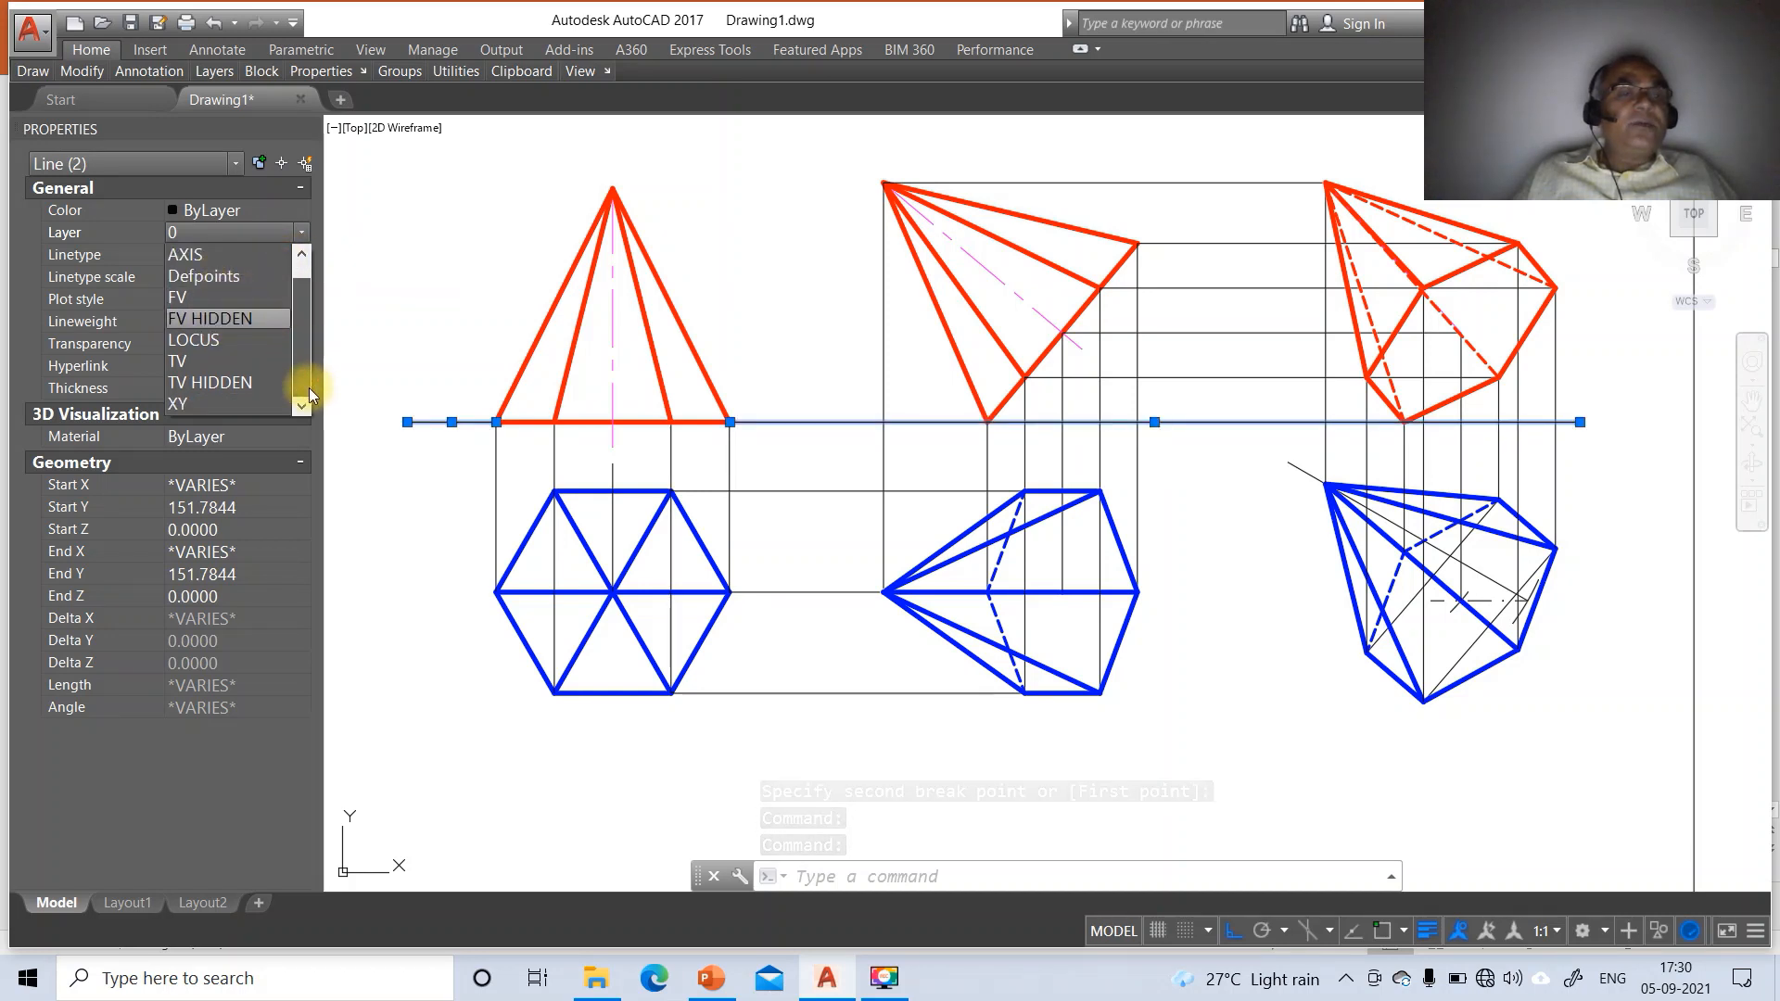
click(219, 402)
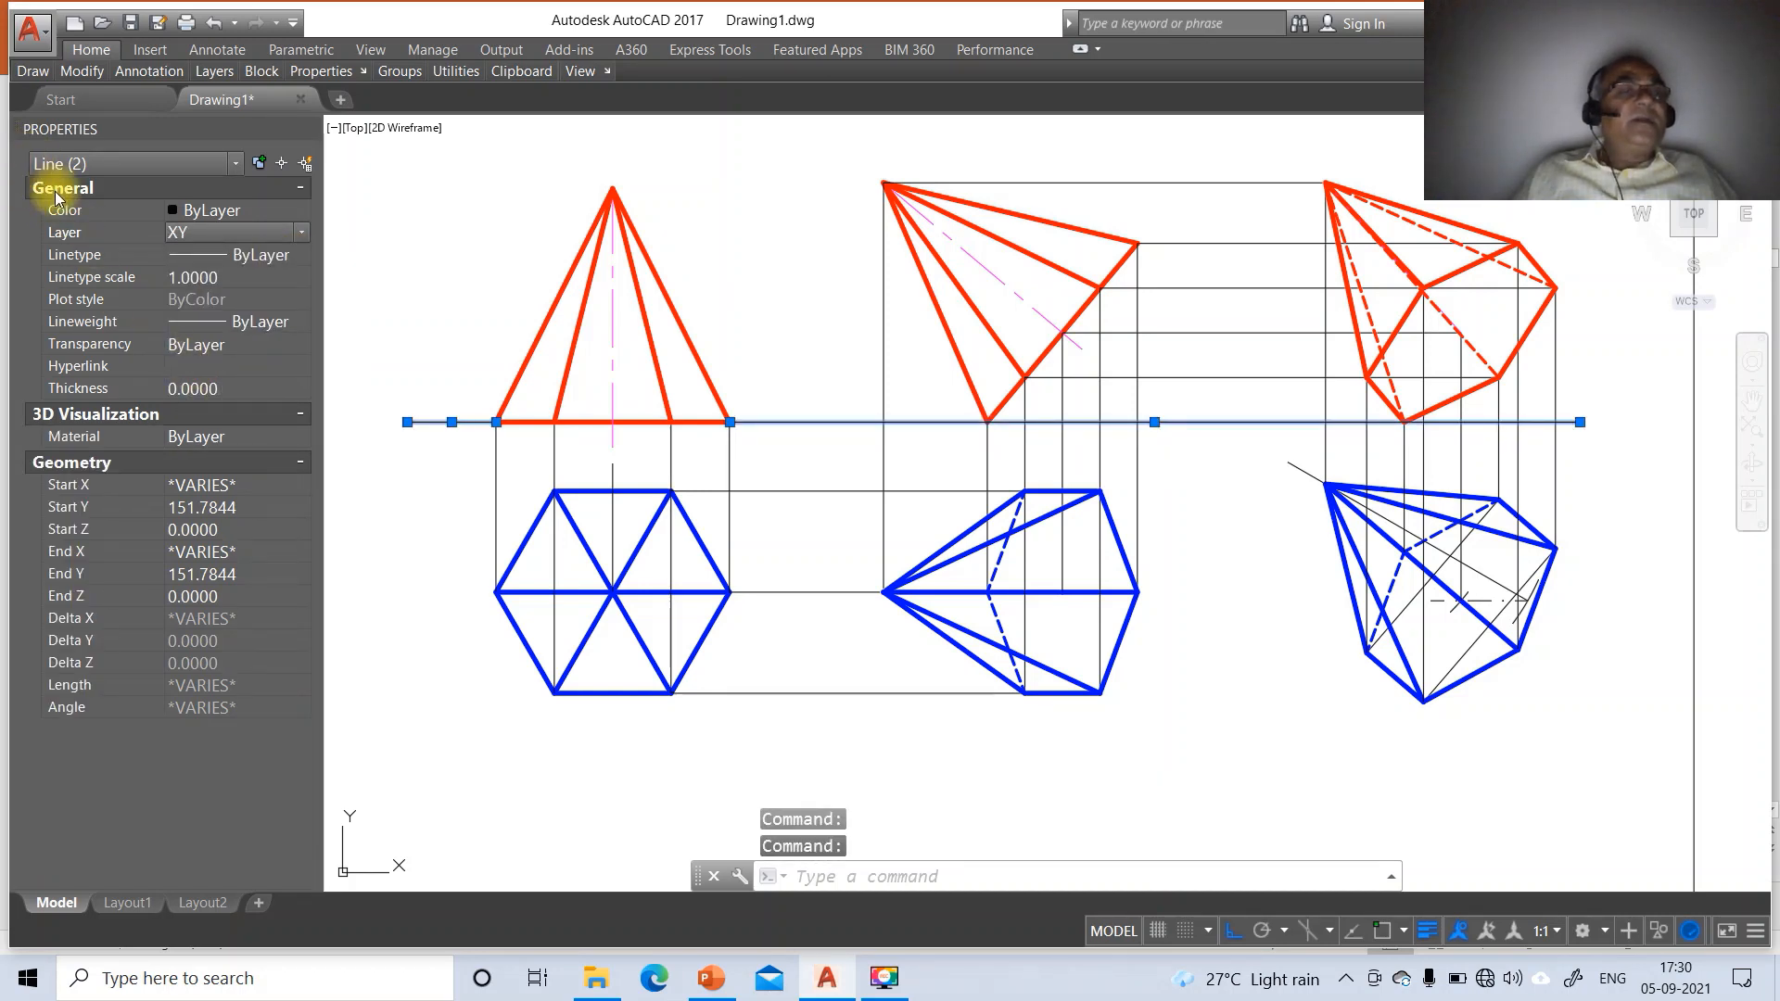
key(Escape)
key(Escape)
key(Escape)
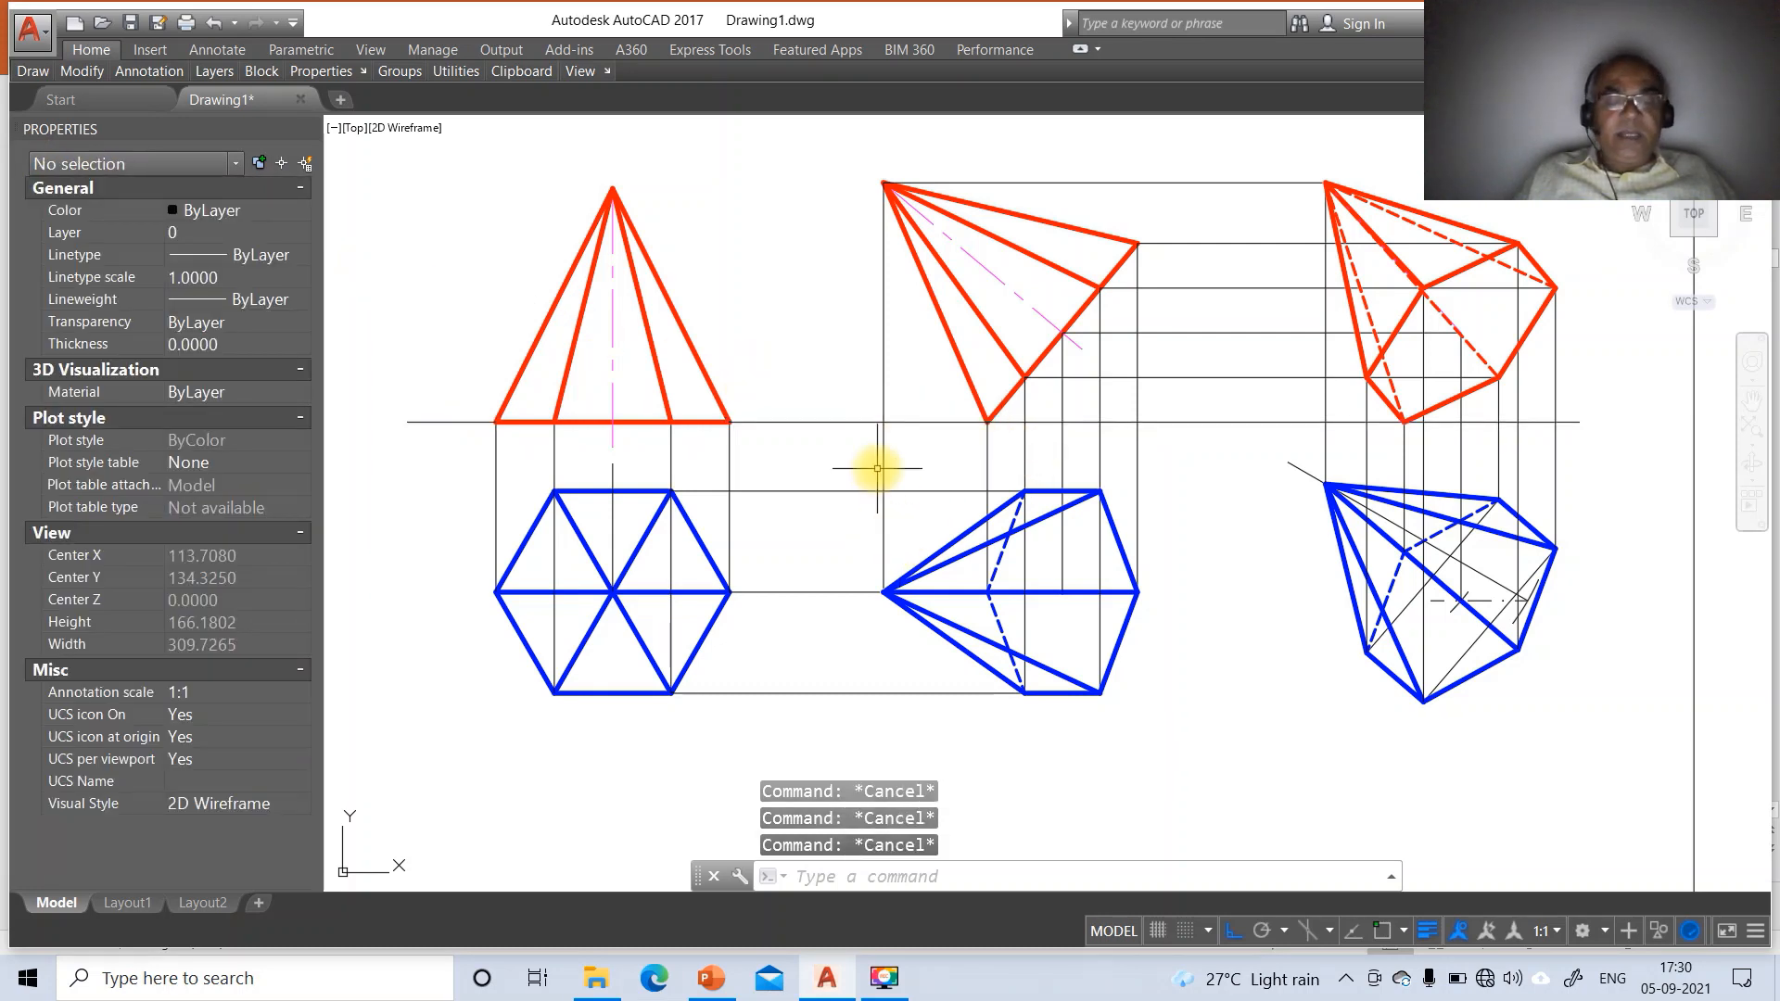
Modify the Standard dimension style so linear dimensions use a precision of 0 decimal places
text(DDI)
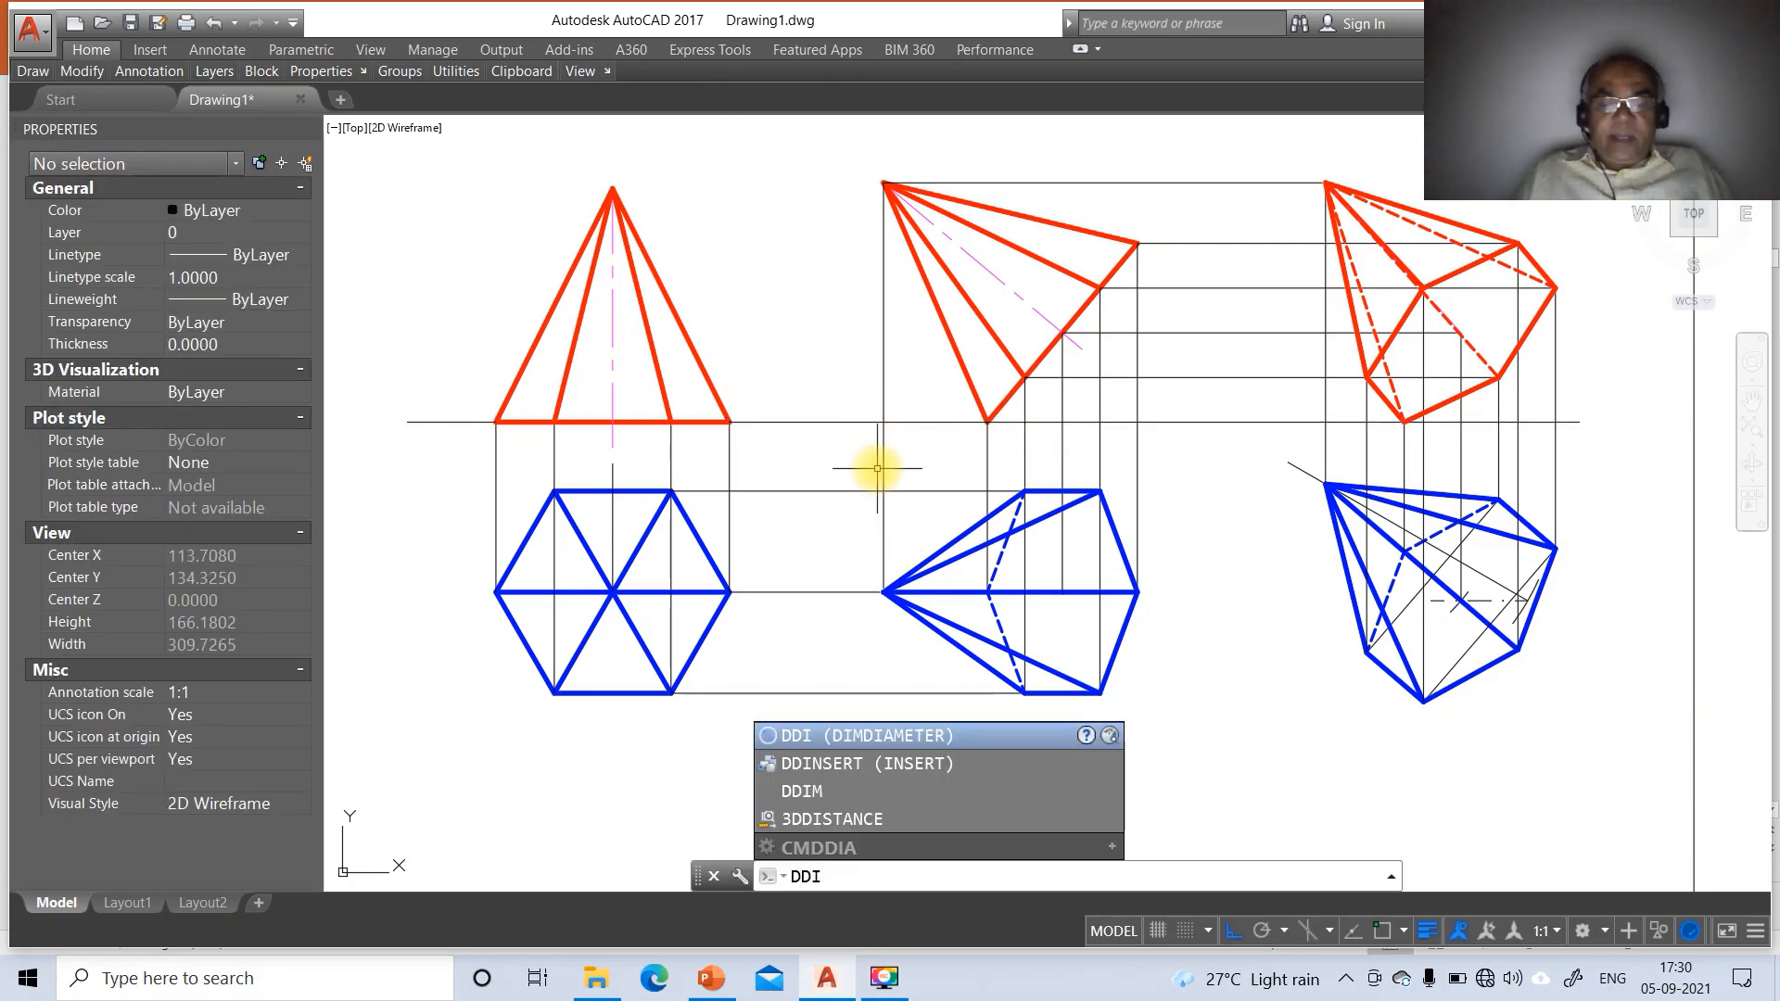
text(M')
key(Return)
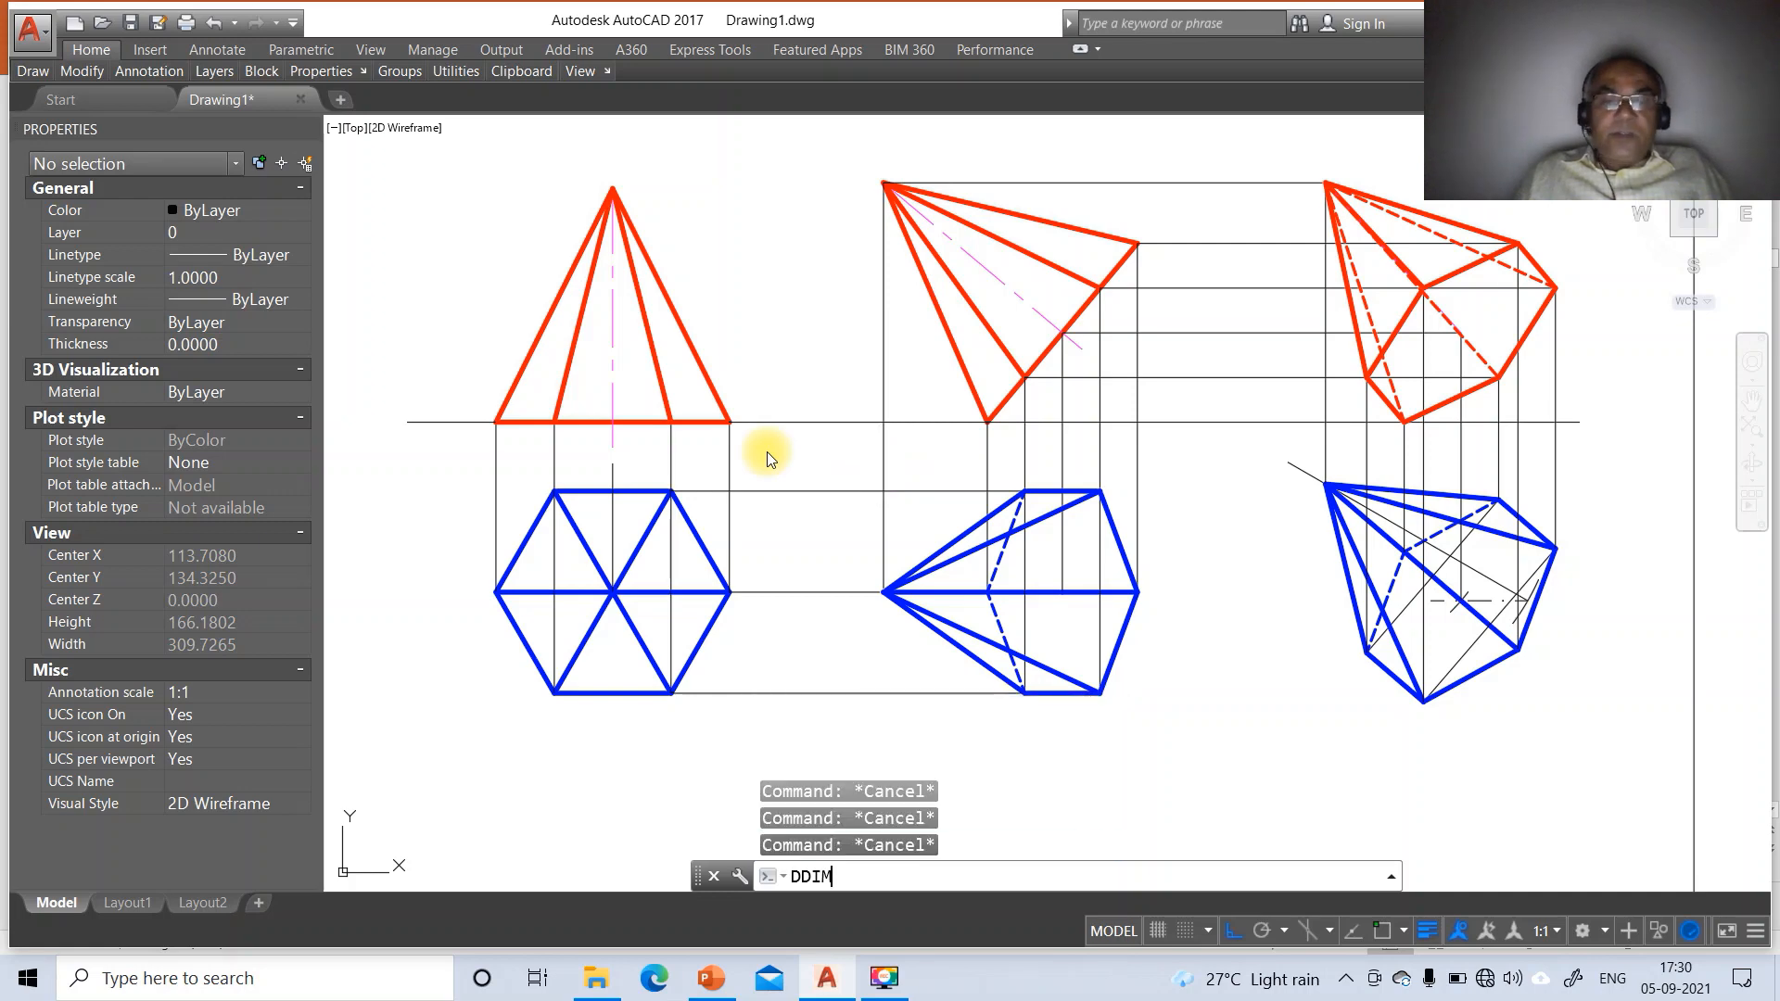
click(1129, 442)
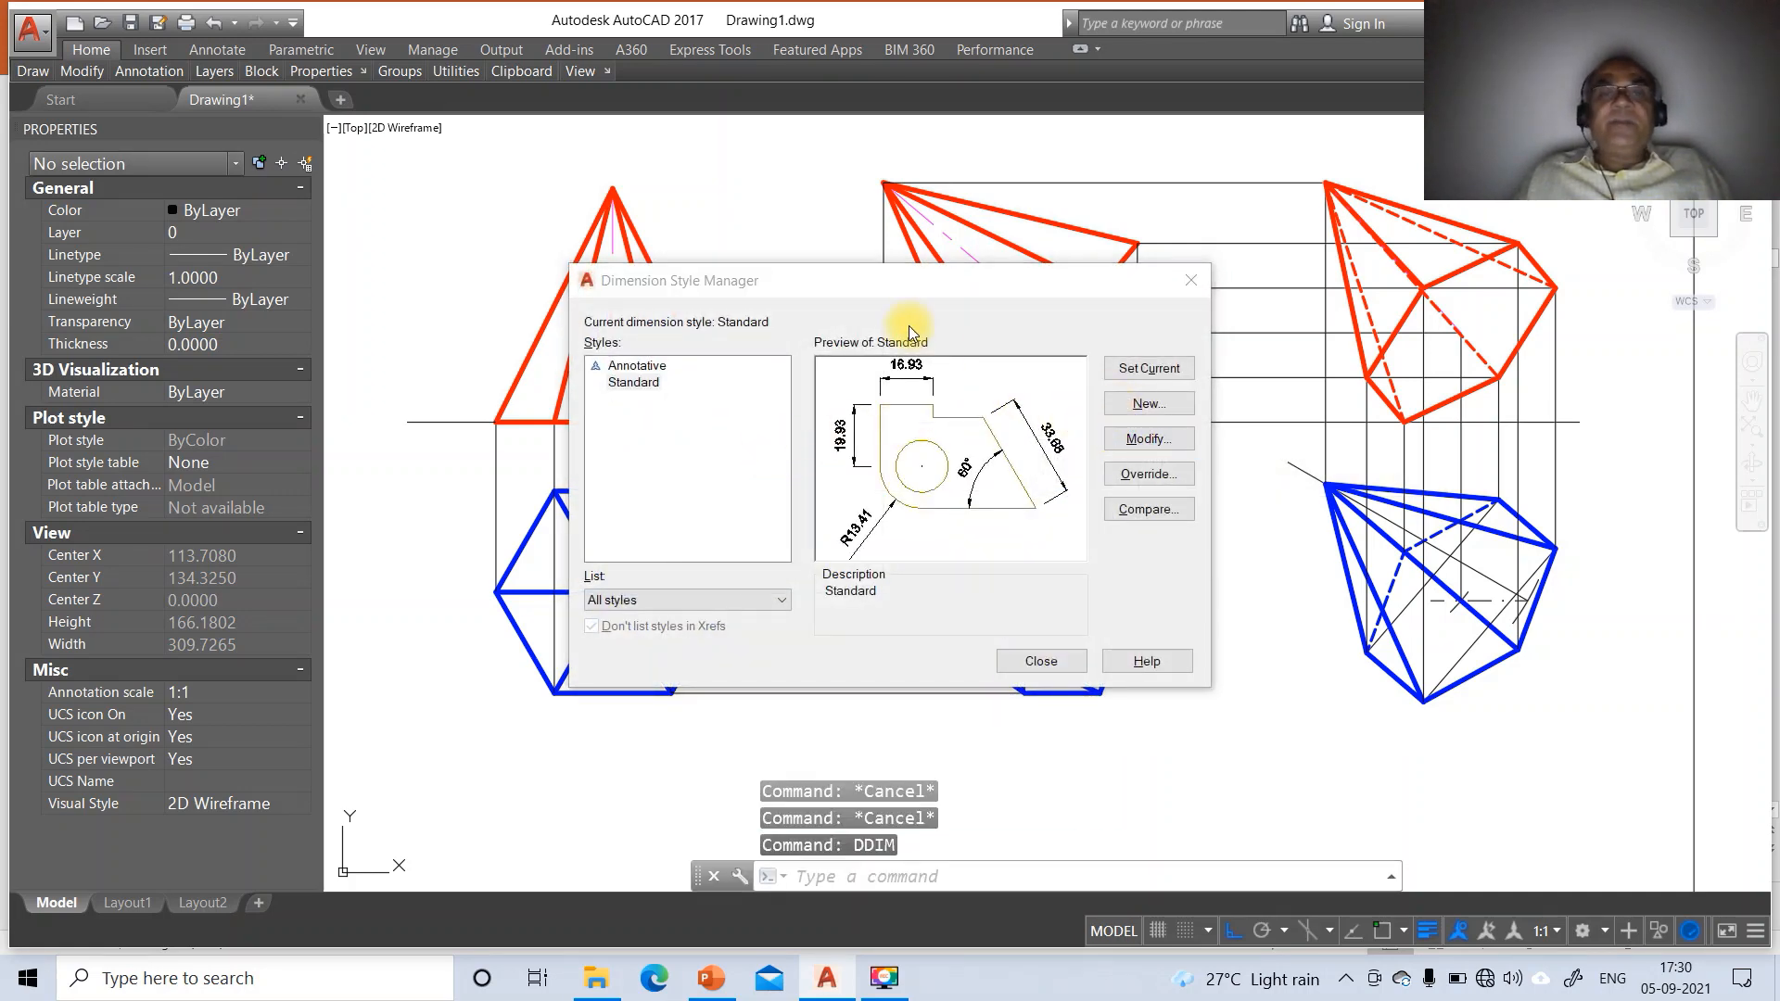
click(849, 235)
click(770, 317)
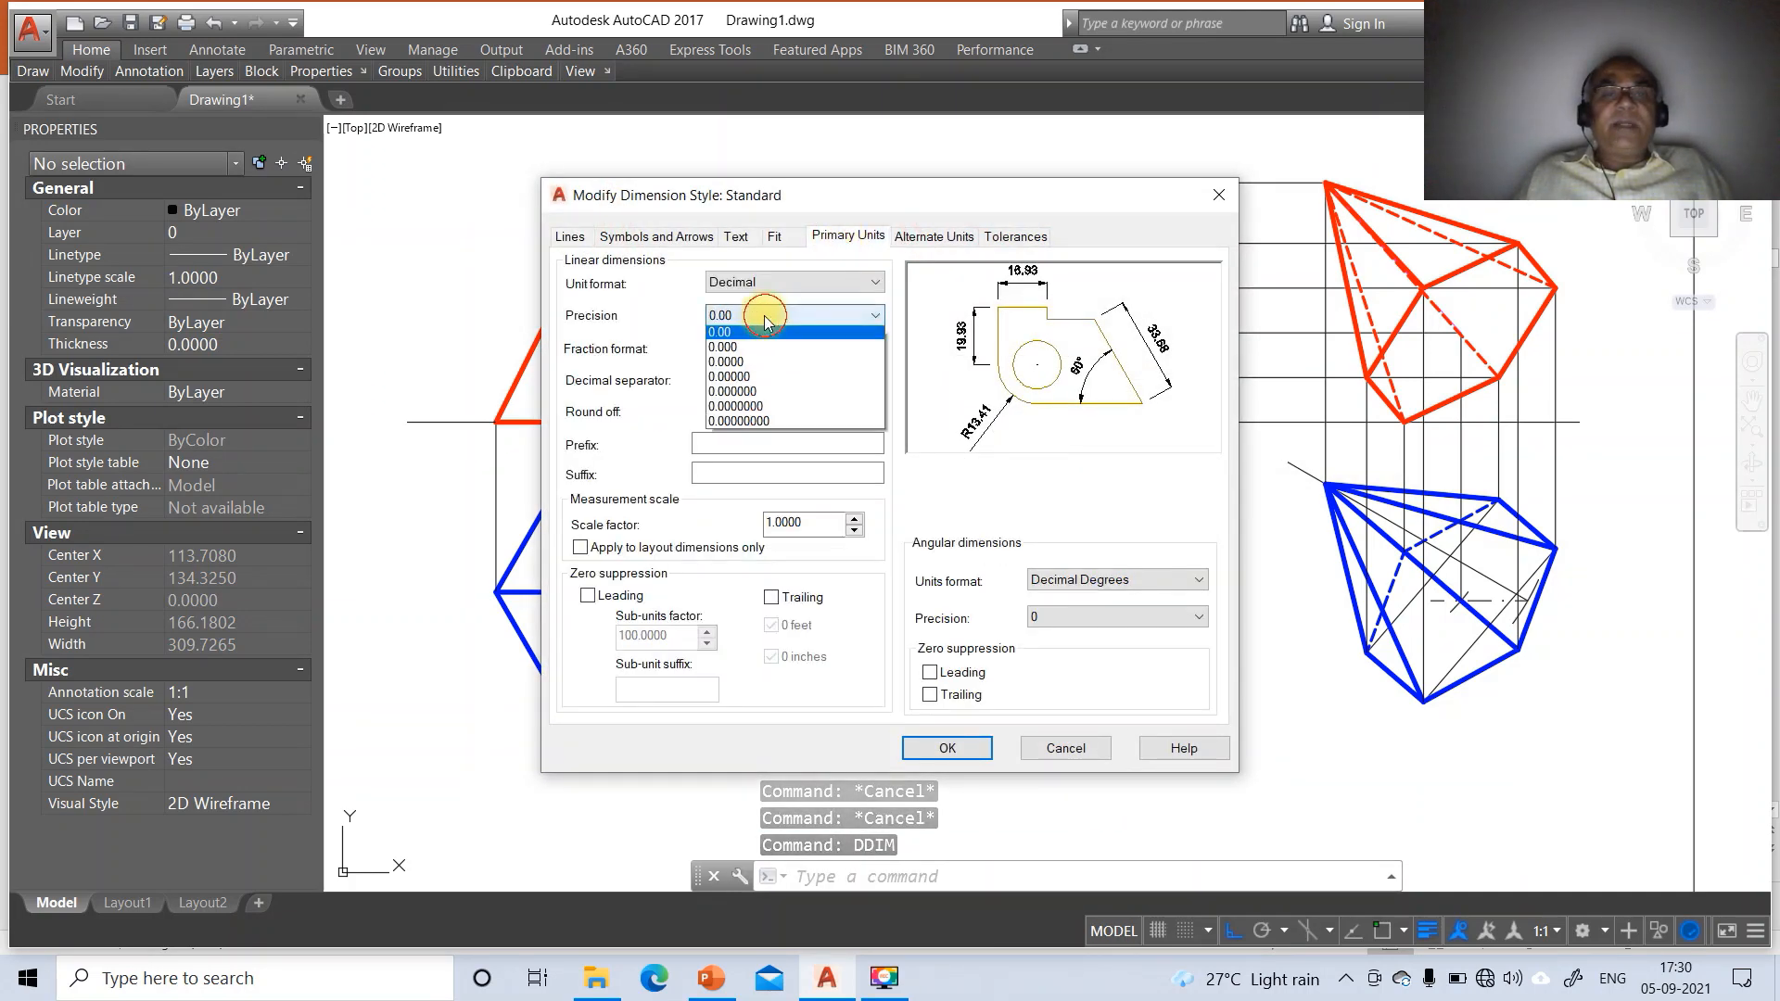
click(762, 330)
click(930, 747)
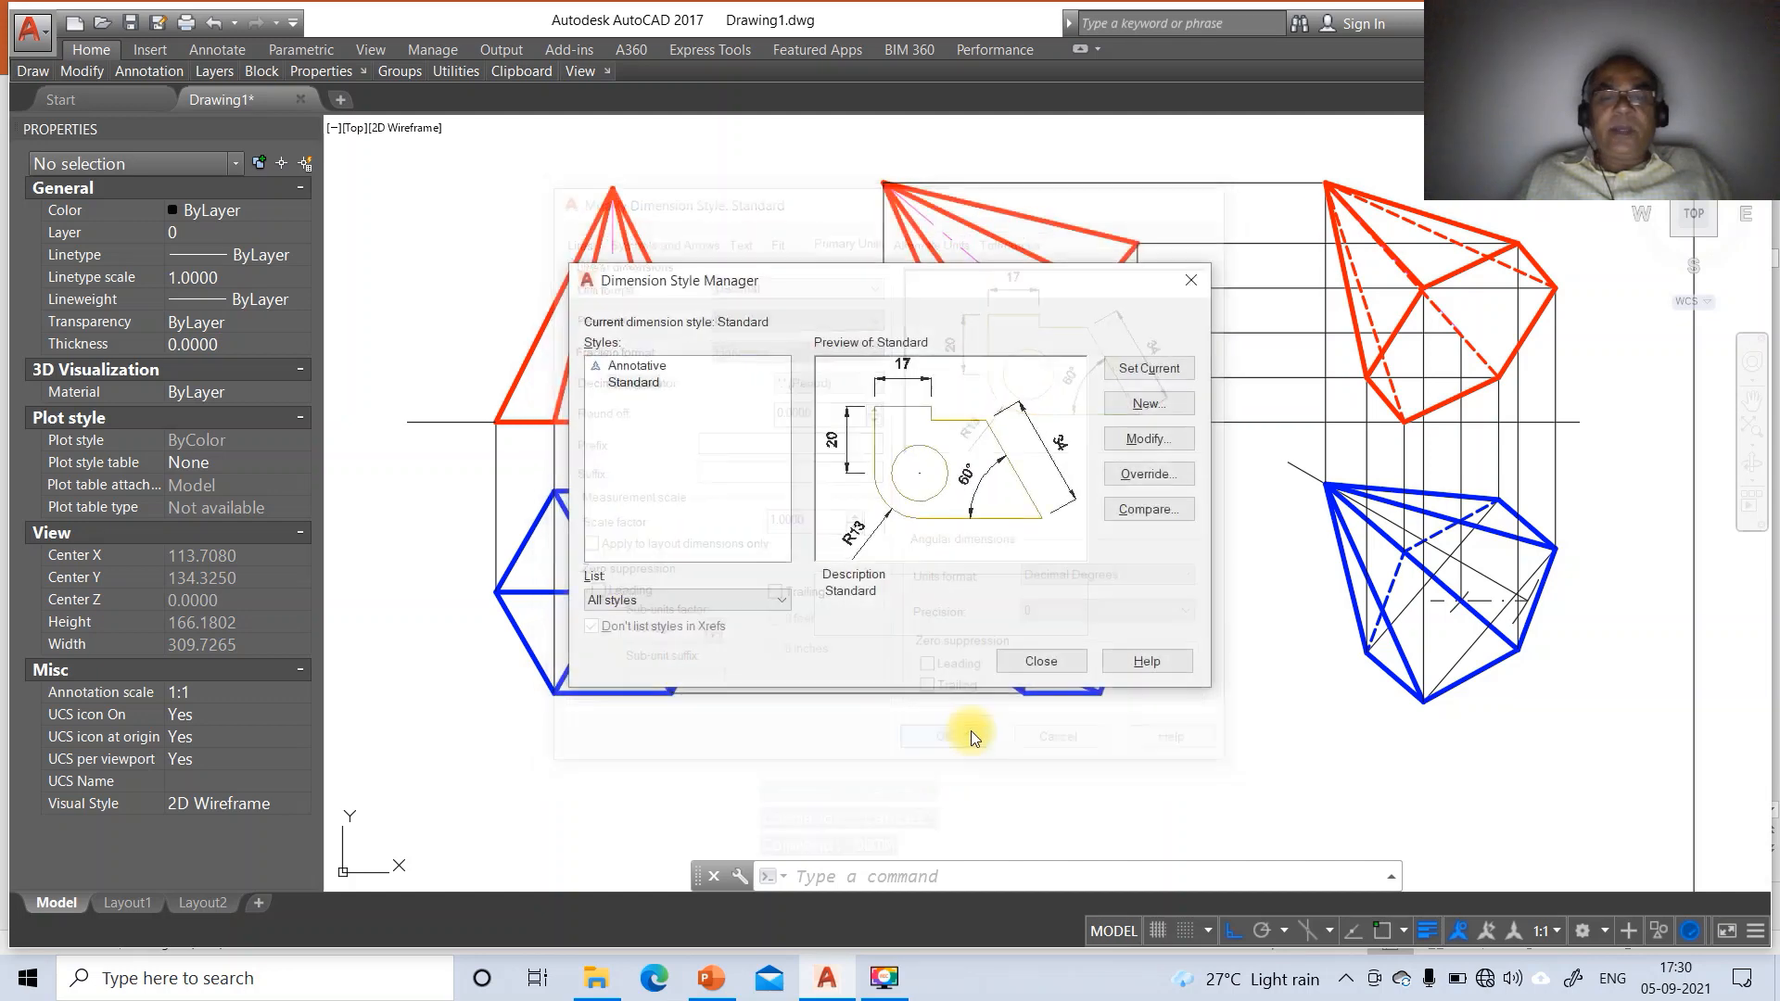
click(1034, 664)
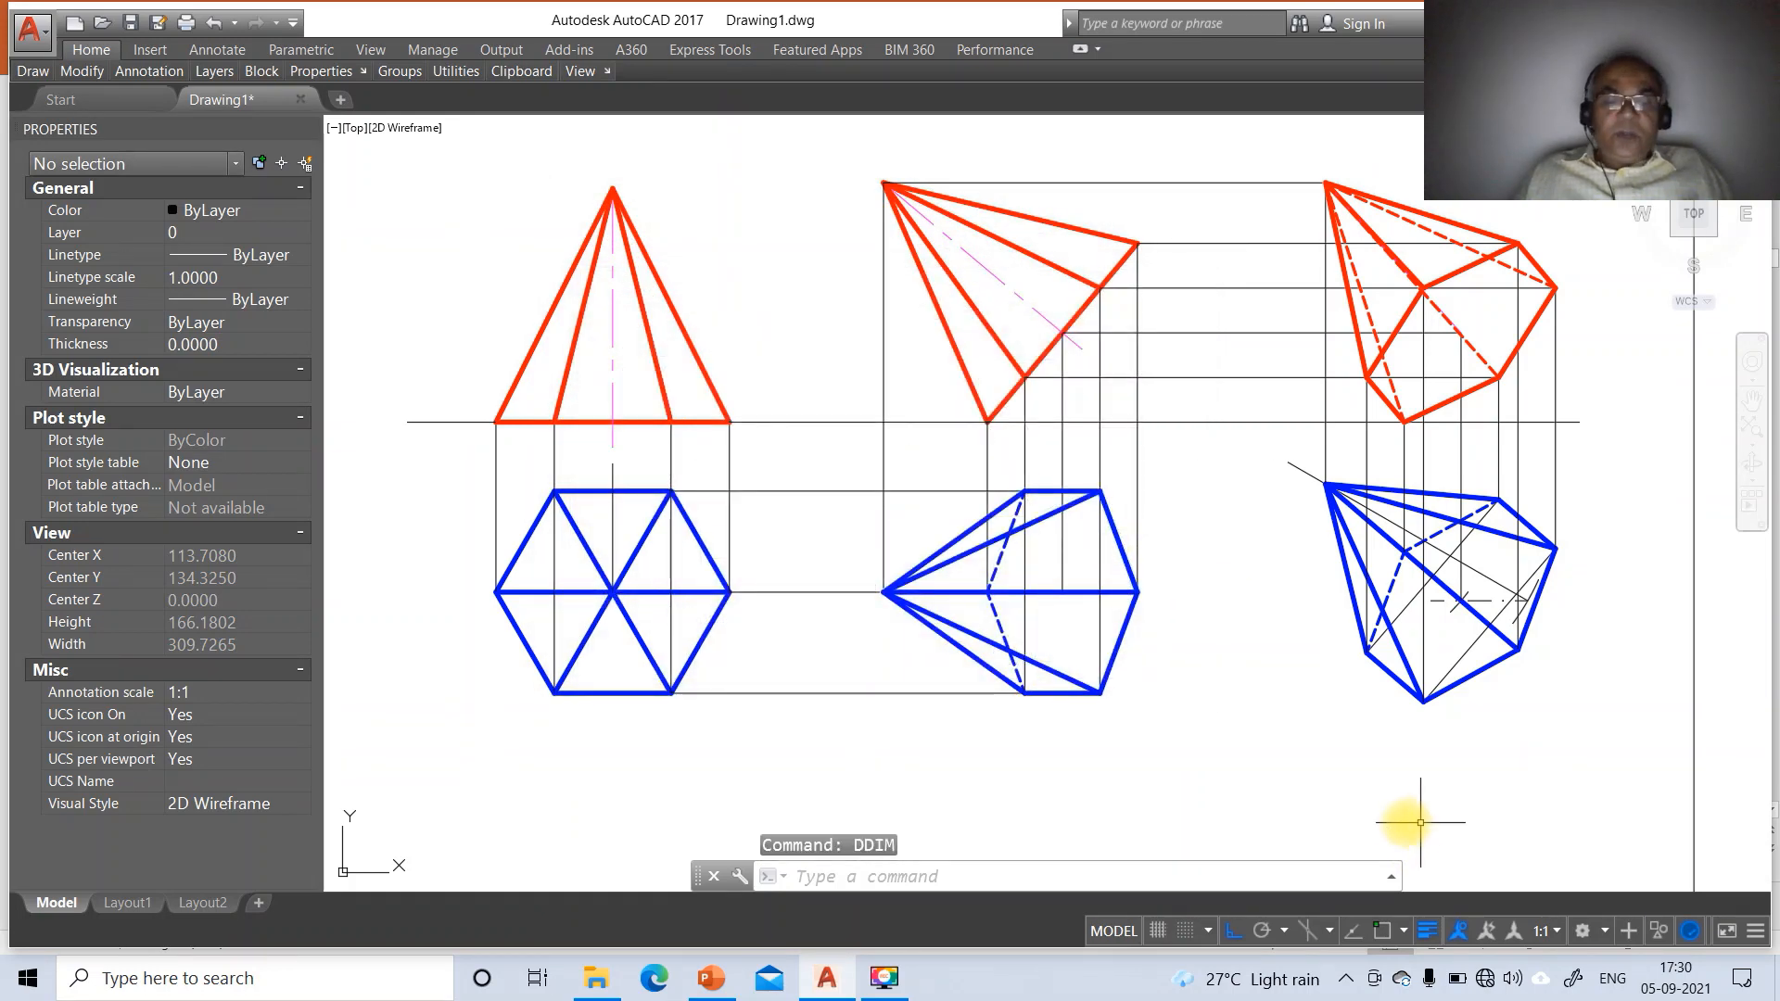
Dimension the height of the upright pyramid from its apex to the left base corner, placing the dimension left of the first front view
text(p)
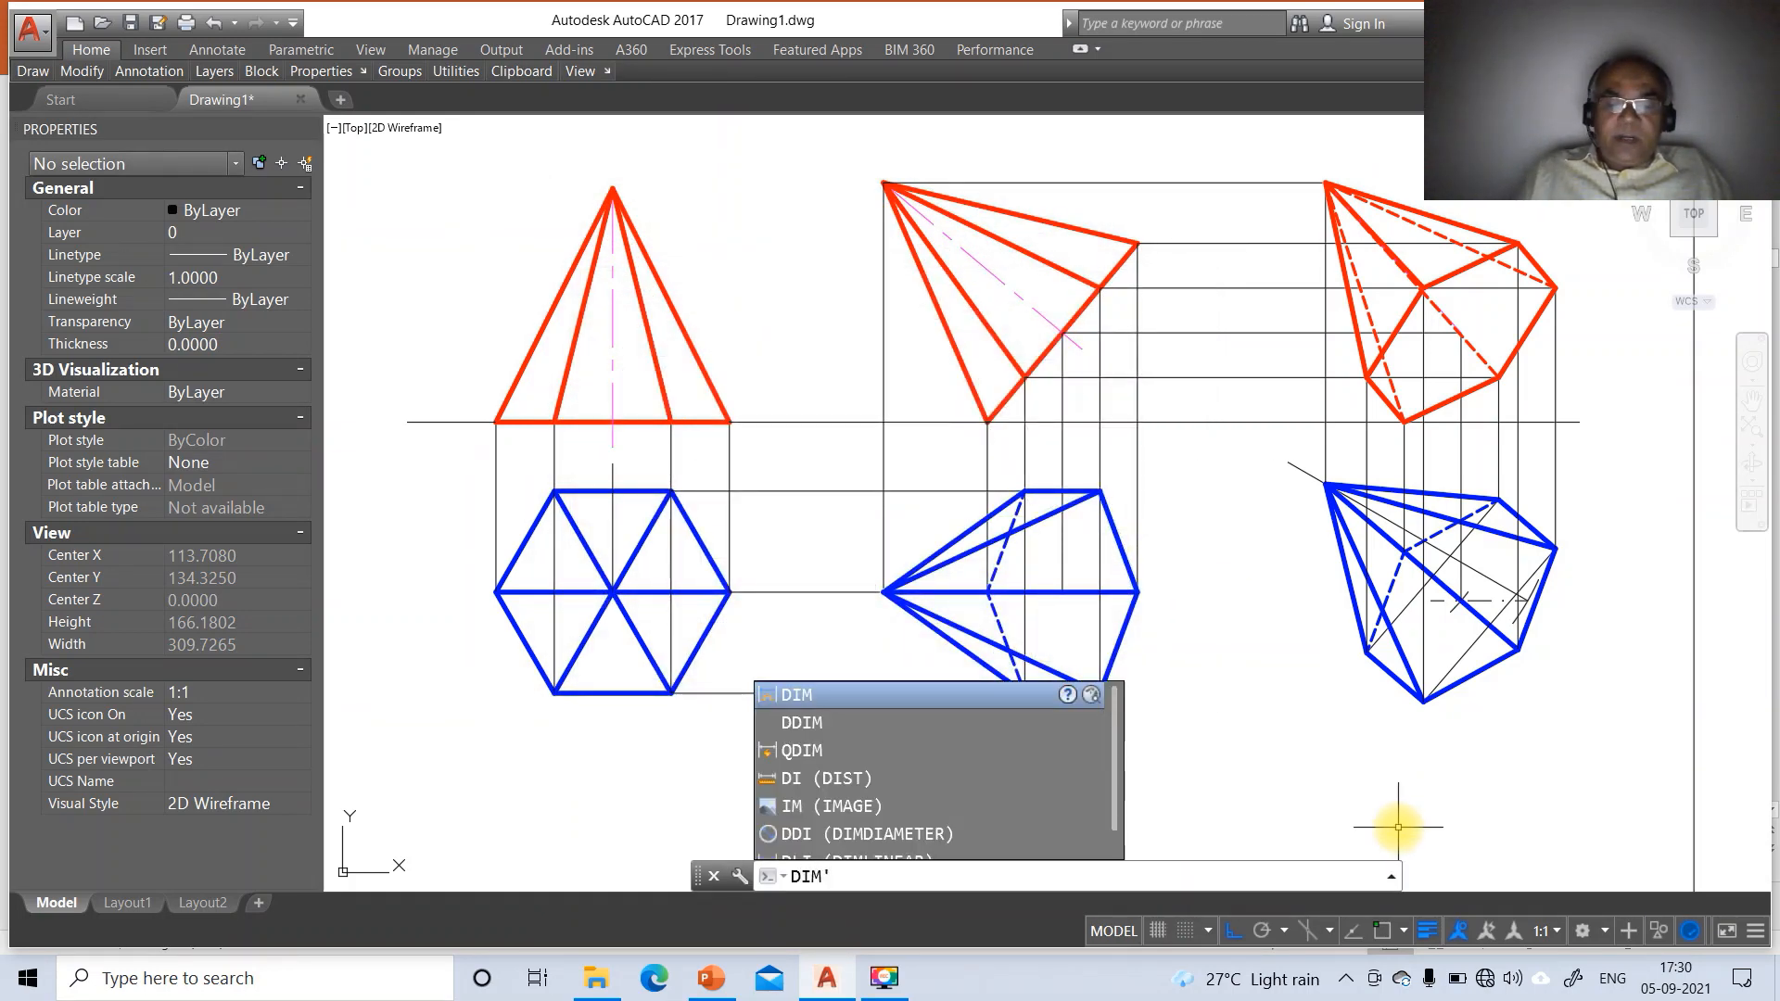
key(Return)
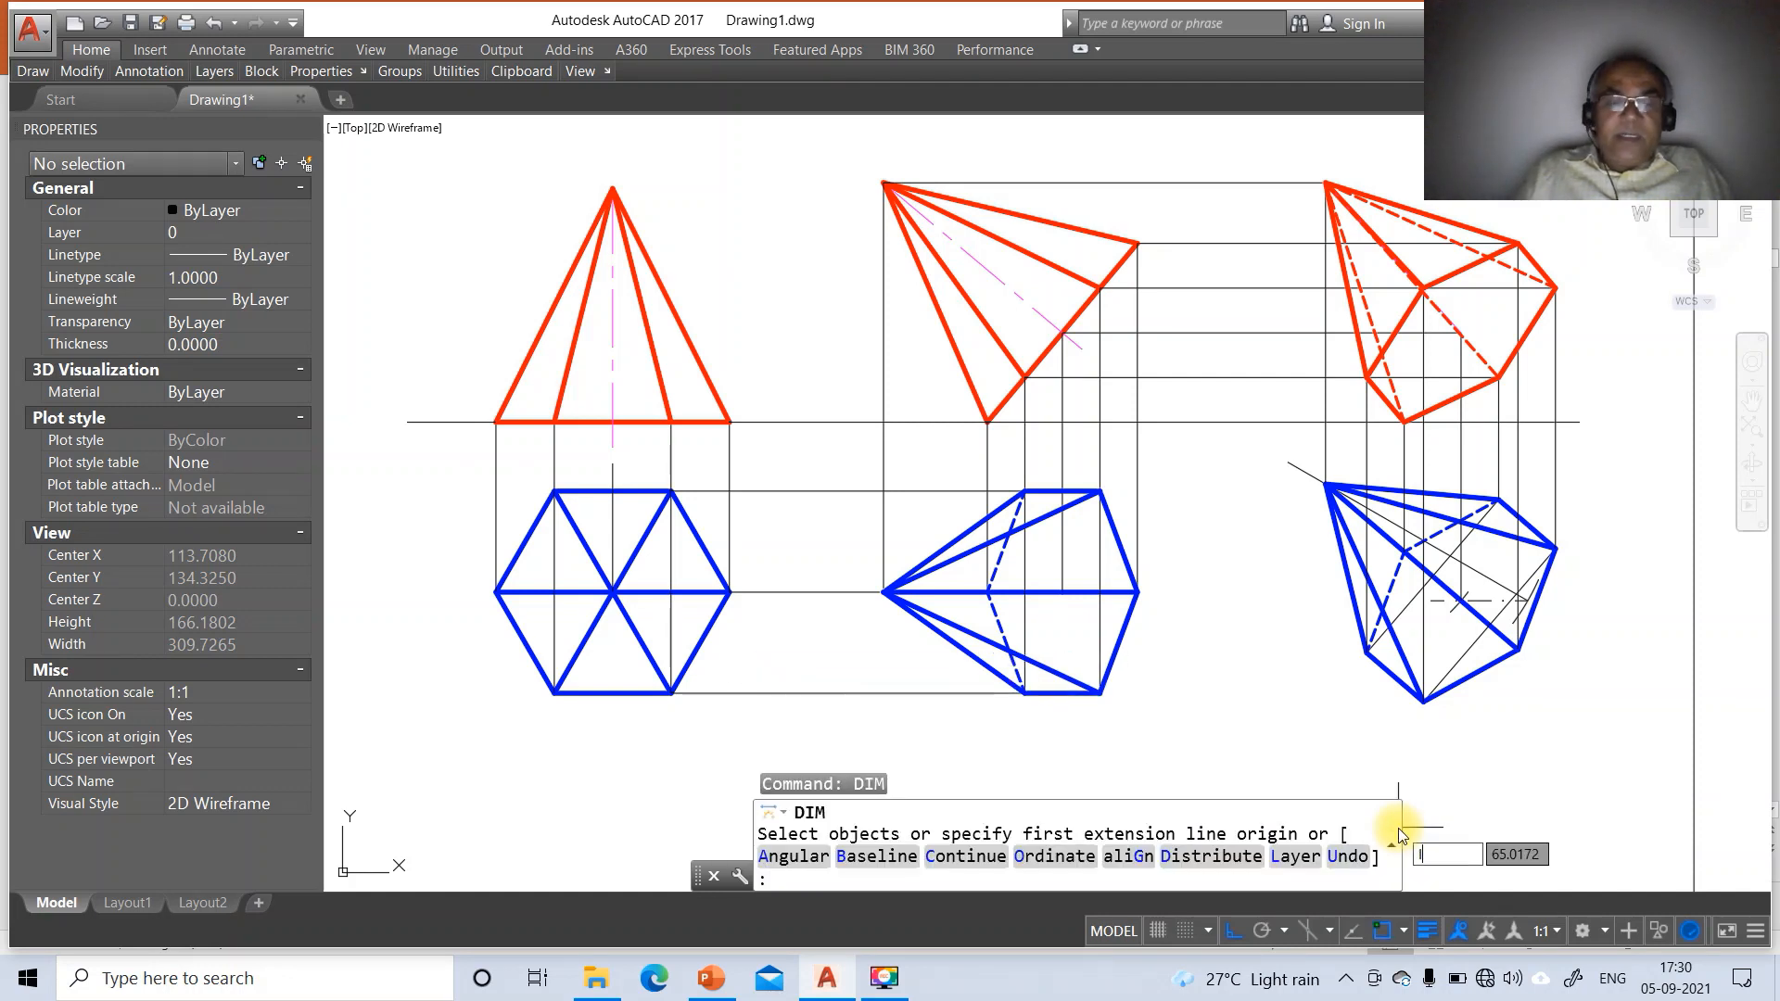
text(INT)
key(Return)
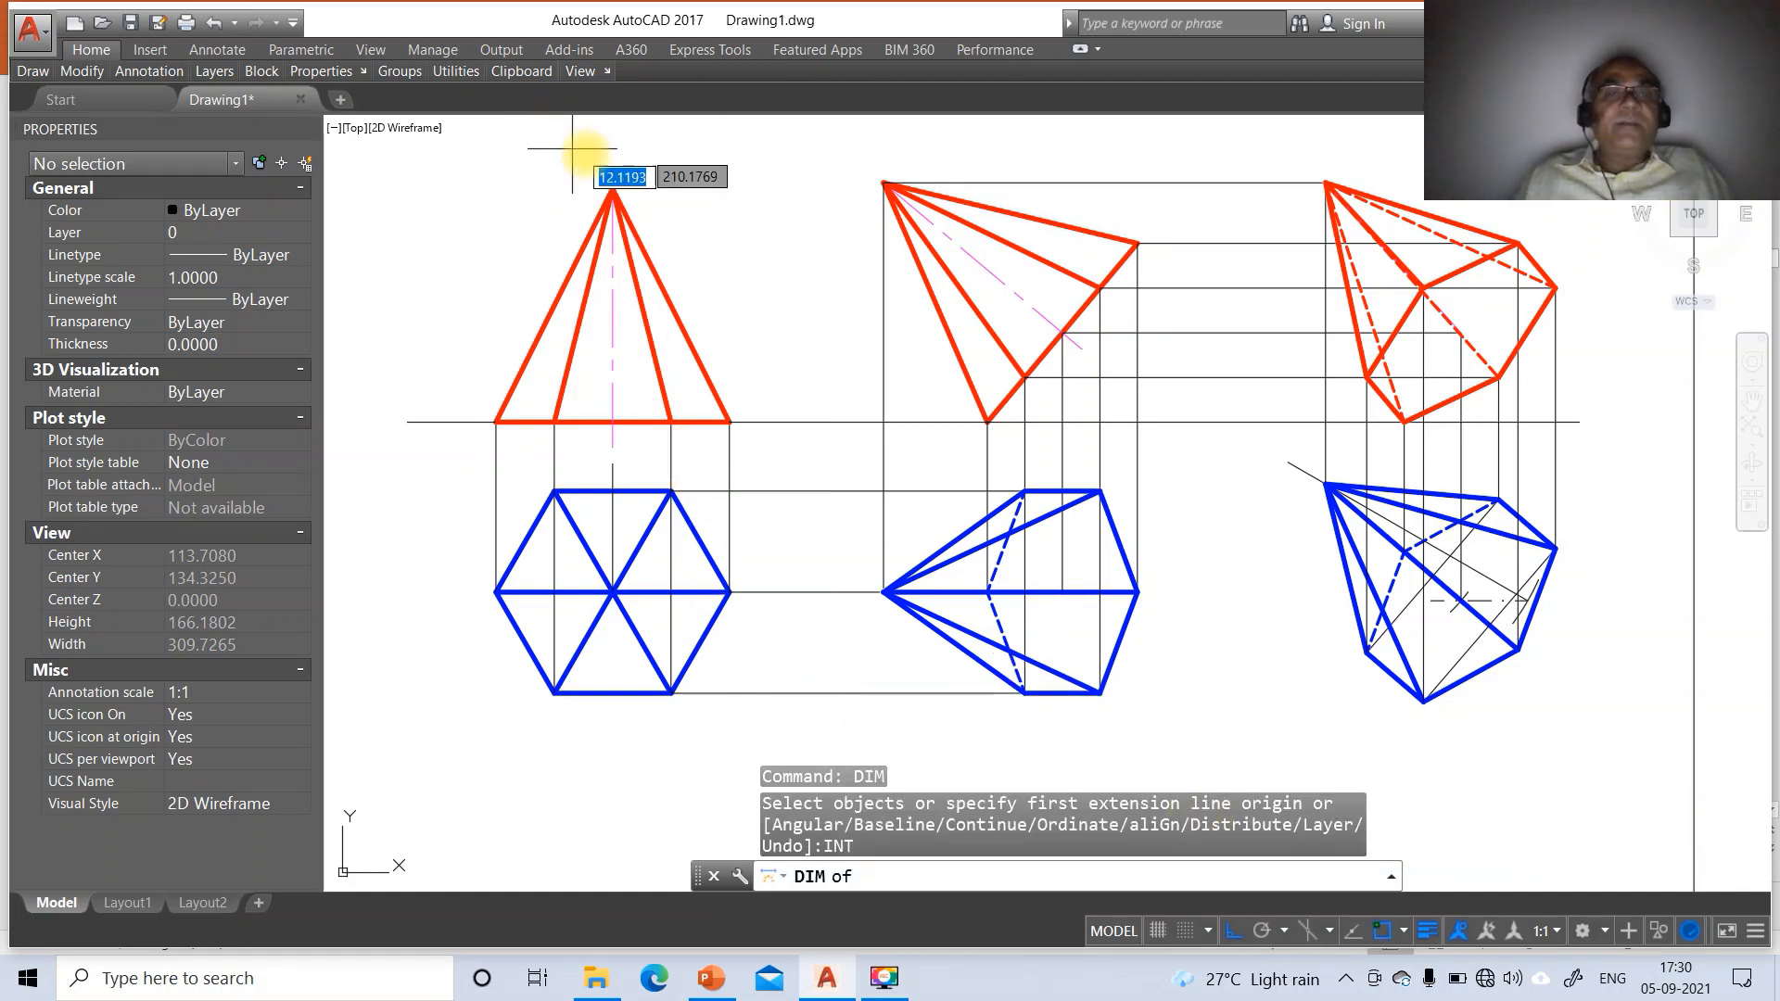
click(611, 189)
text(INT)
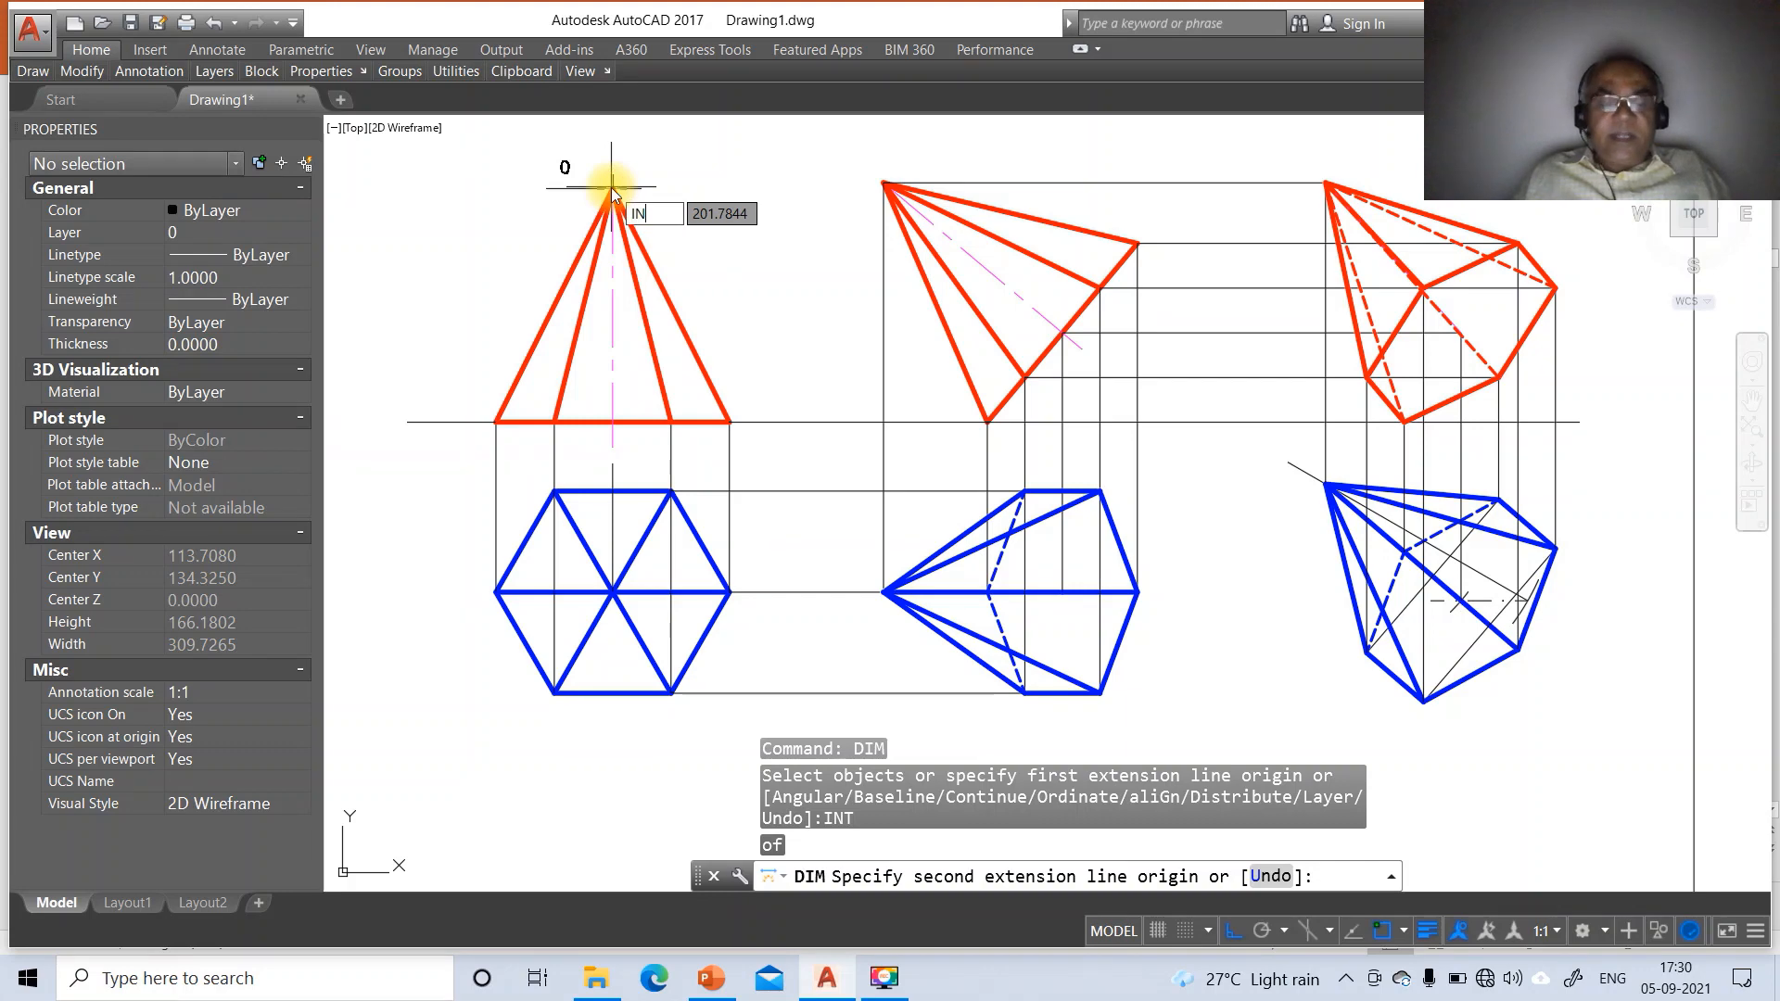
key(Return)
click(496, 422)
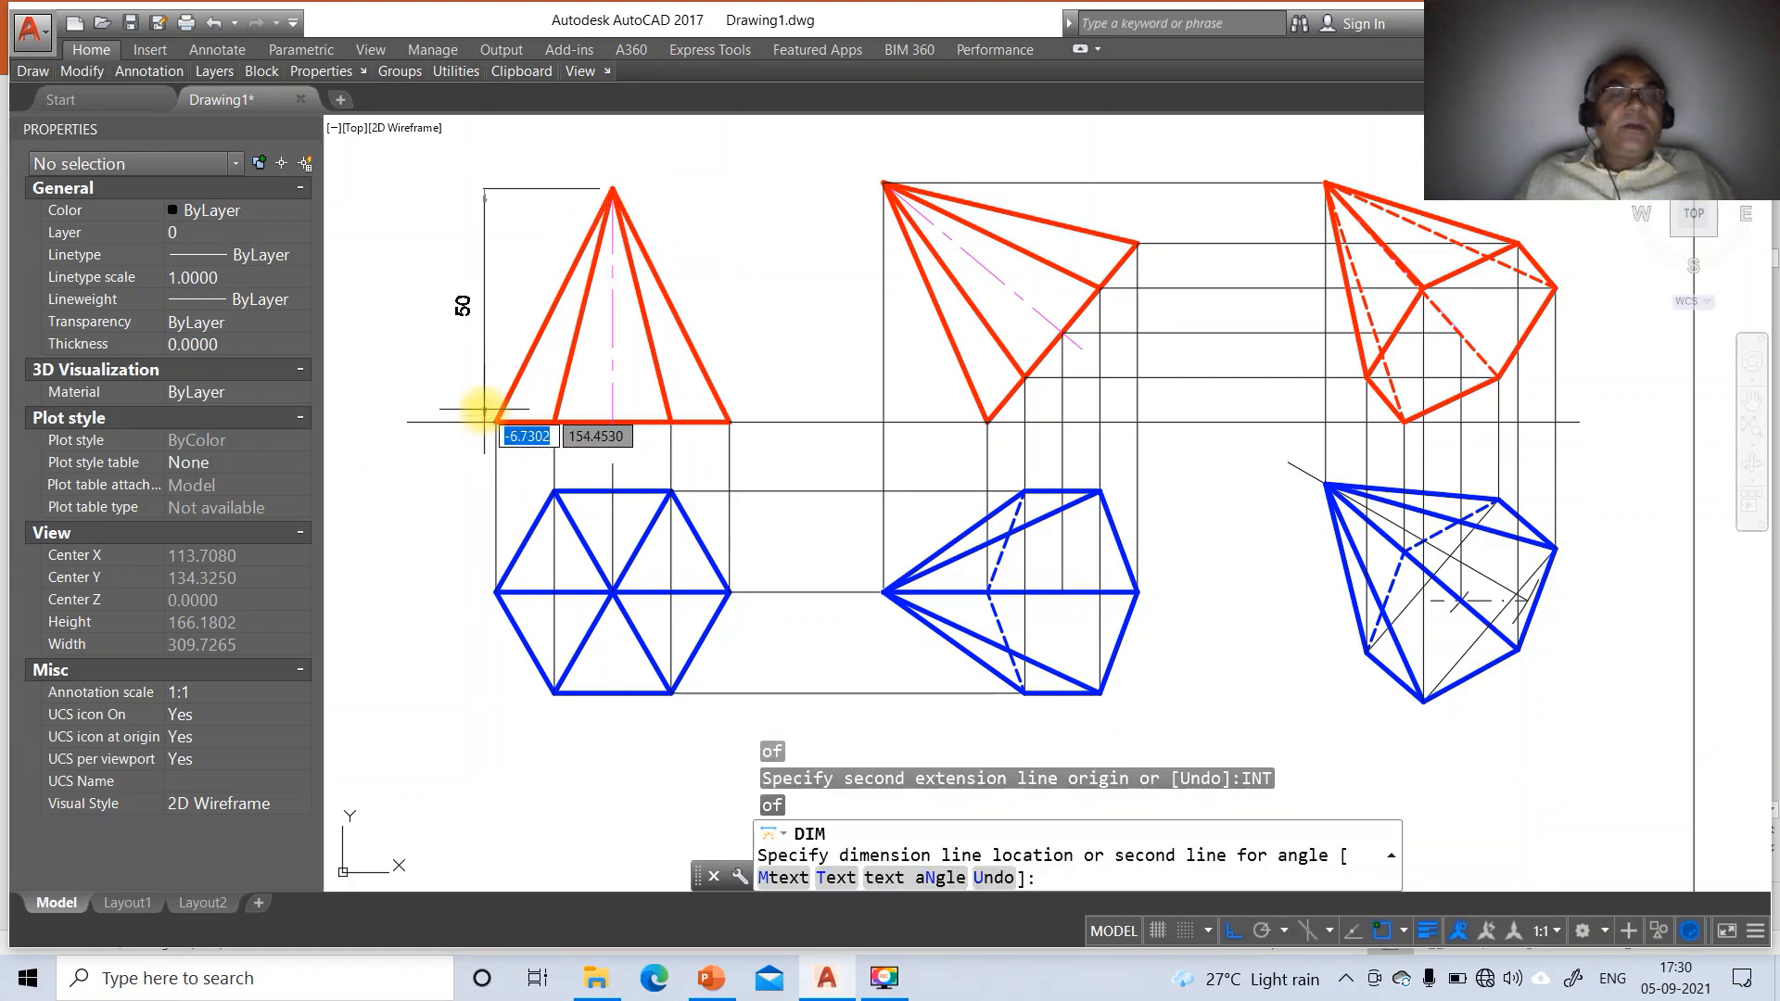
click(463, 394)
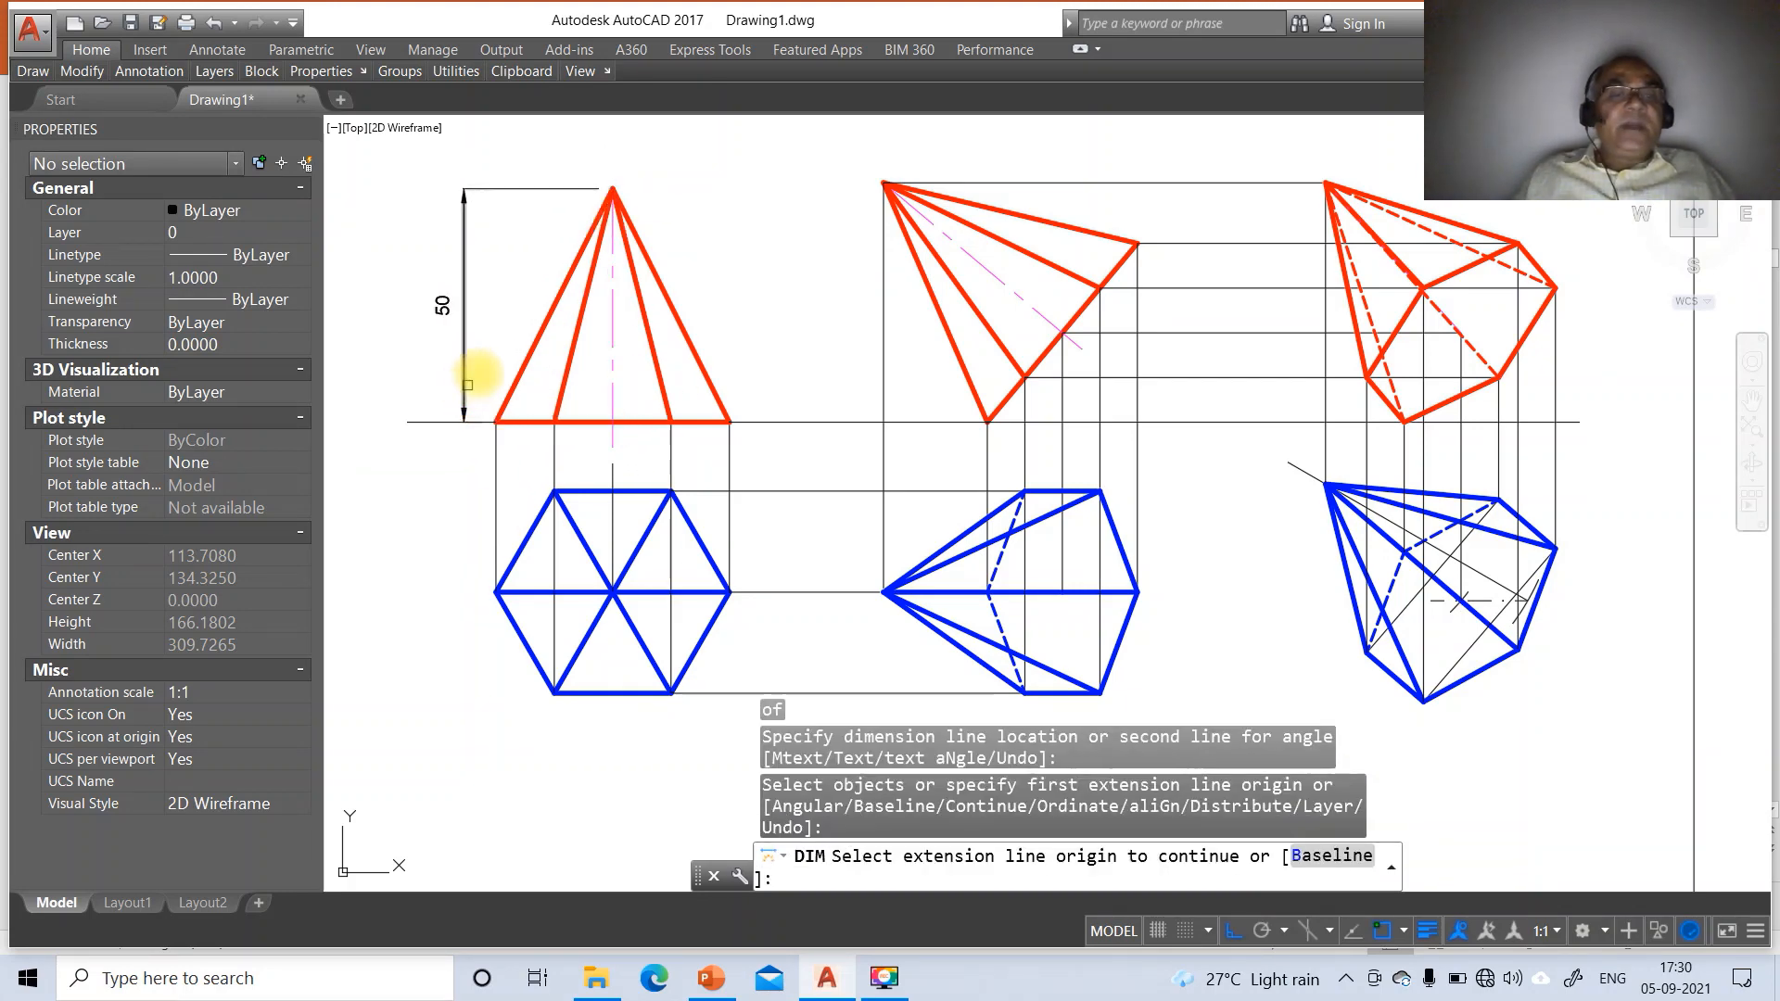
key(Escape)
Dimension the bottom edge of the hexagon in the first top view between its two corner intersections, placing the dimension below it
text(INT)
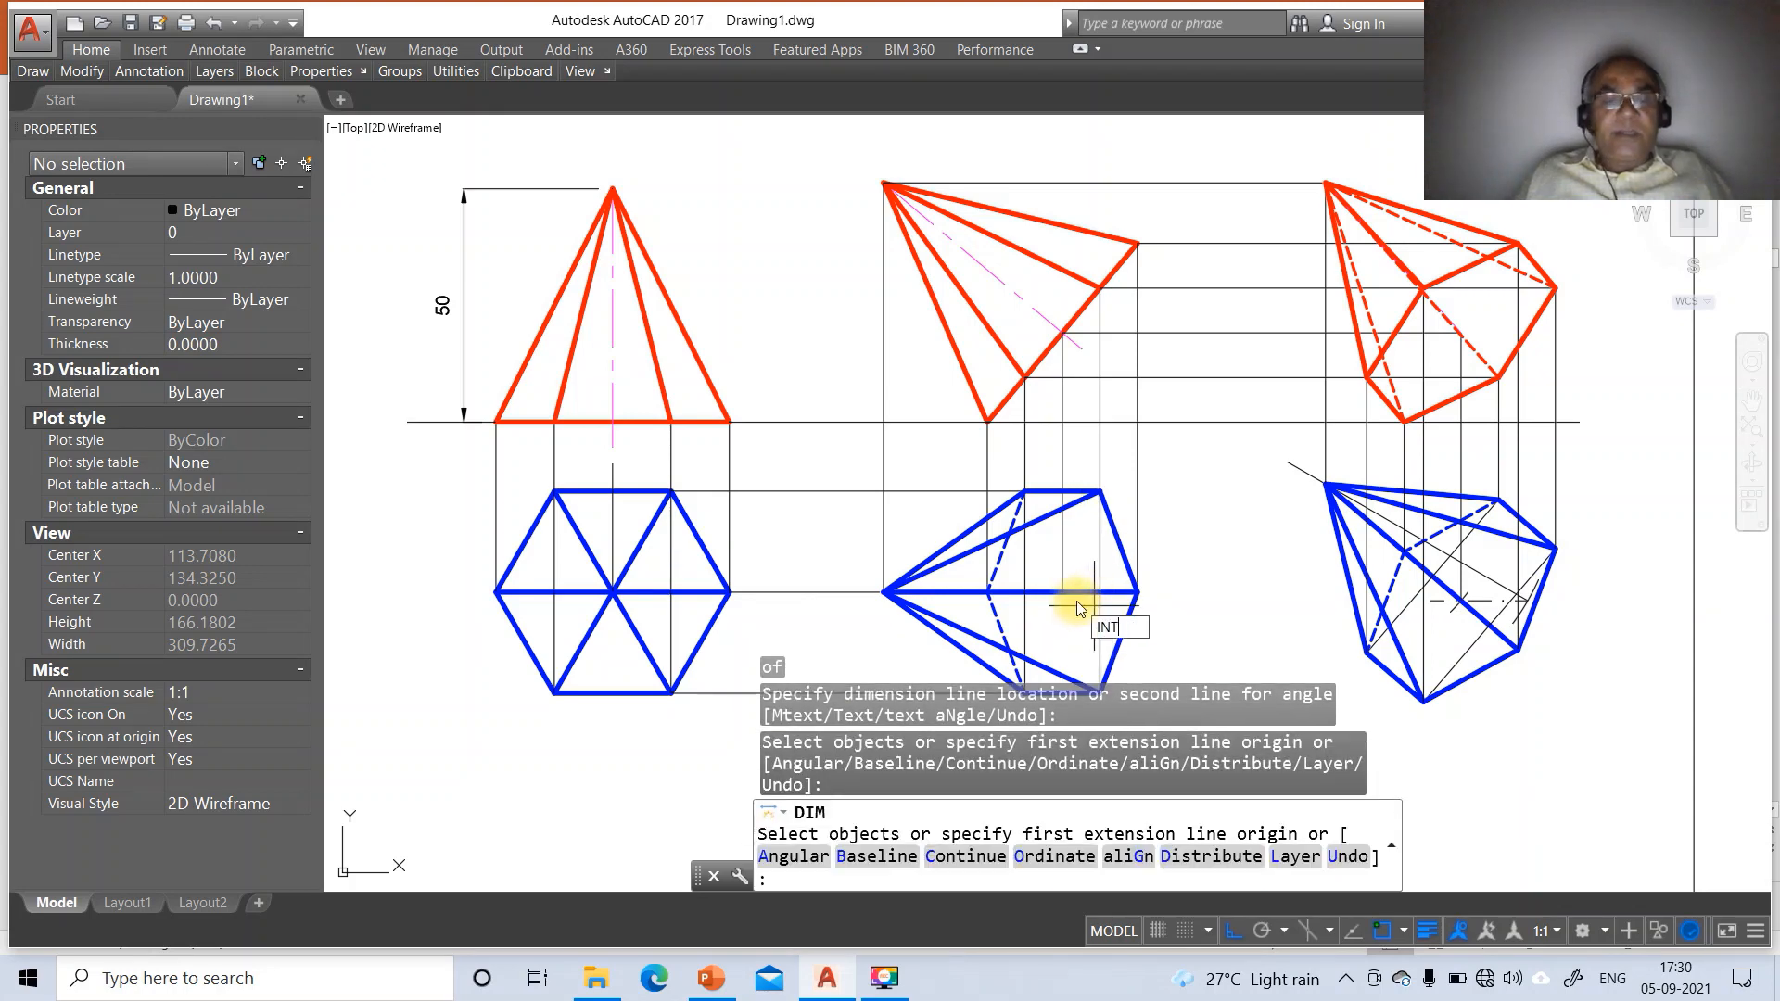
key(Return)
click(554, 693)
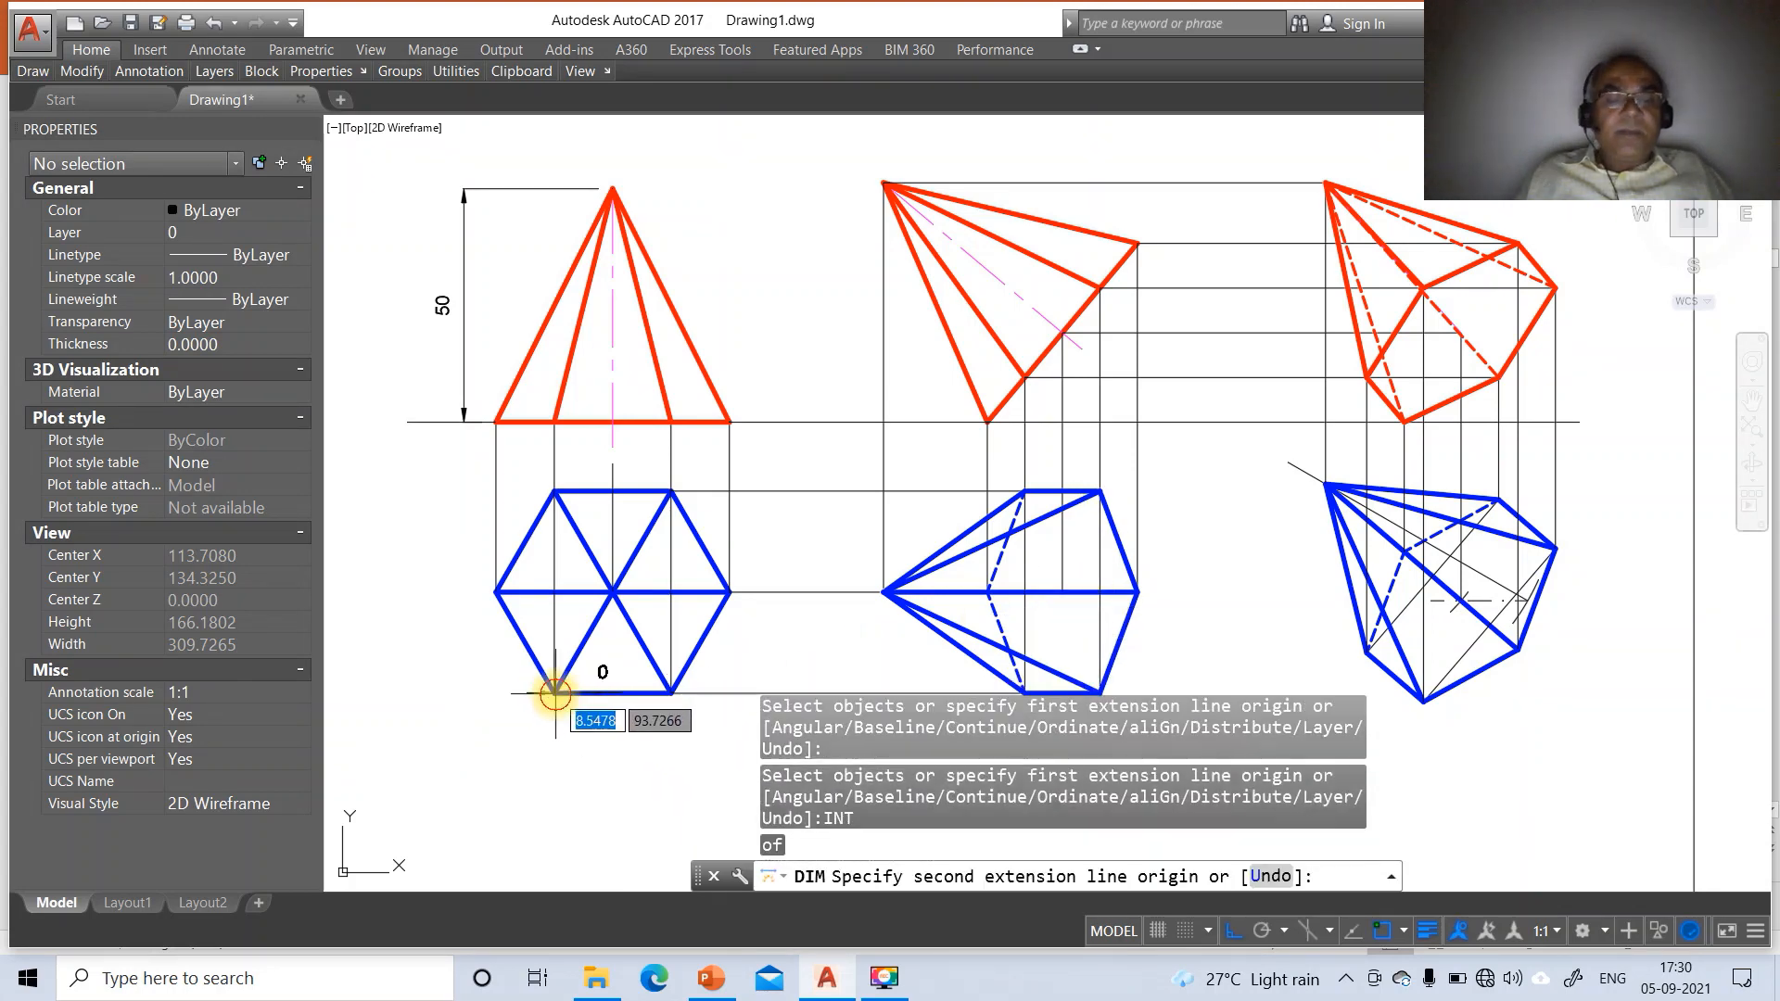
text(INT)
key(Return)
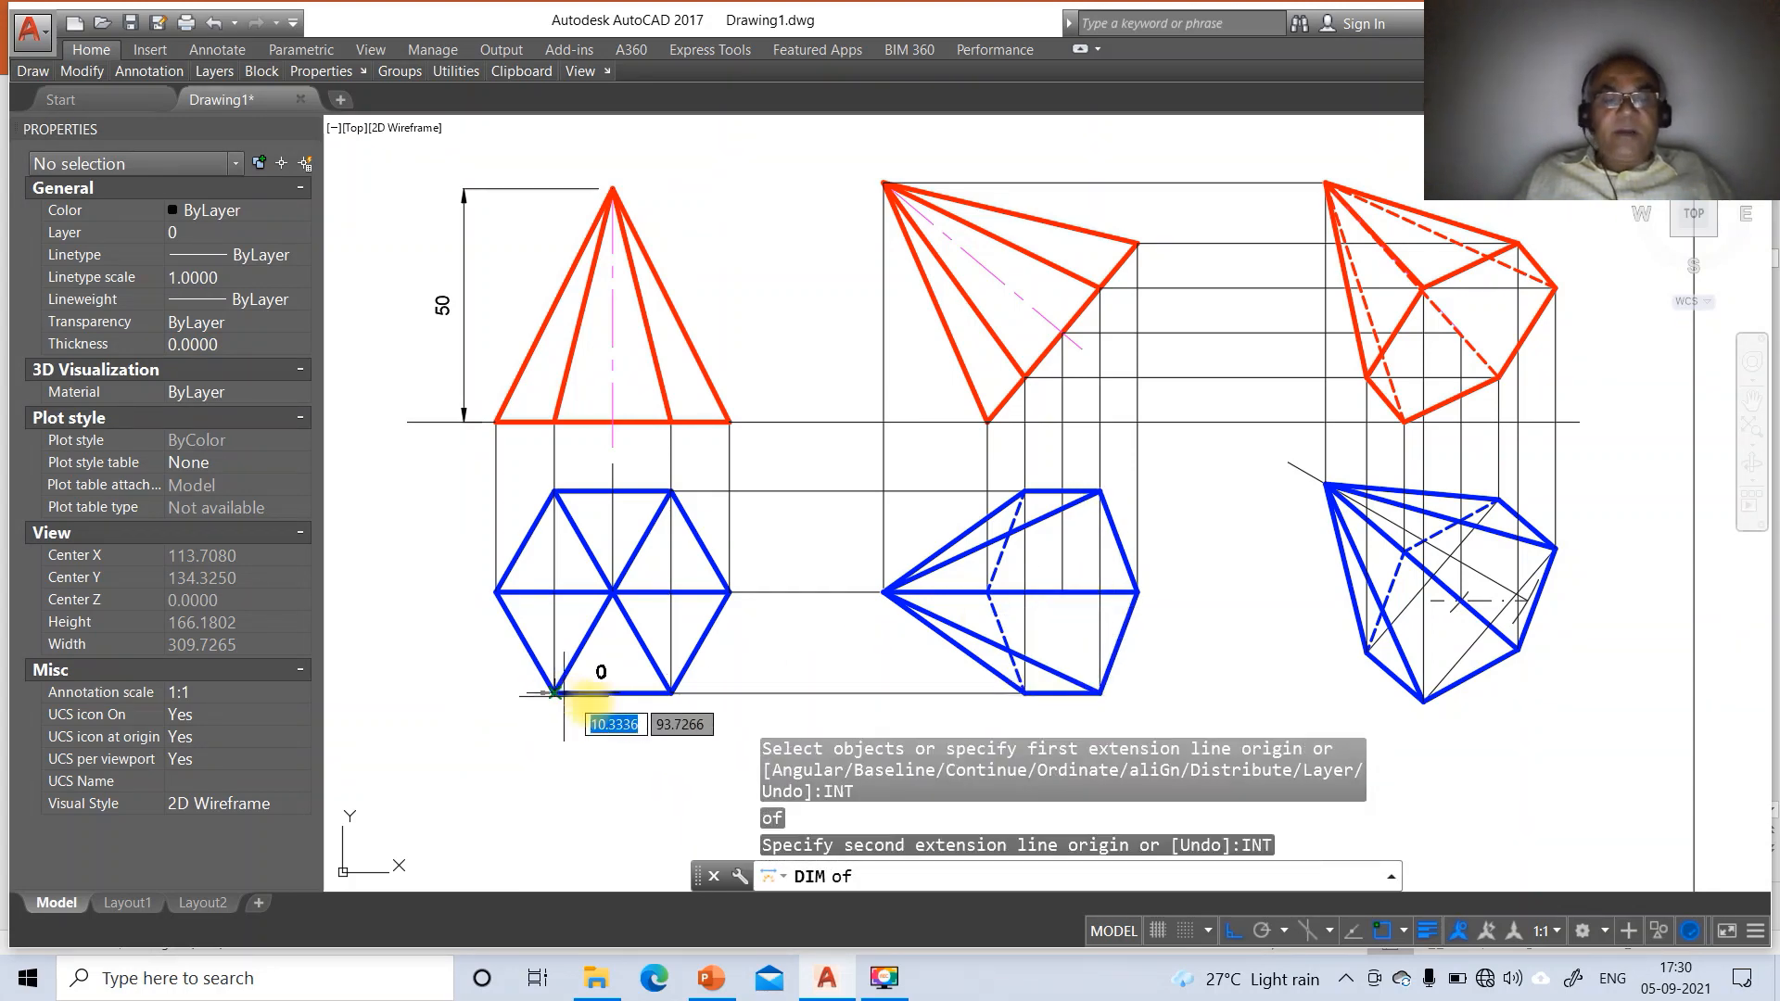
click(671, 693)
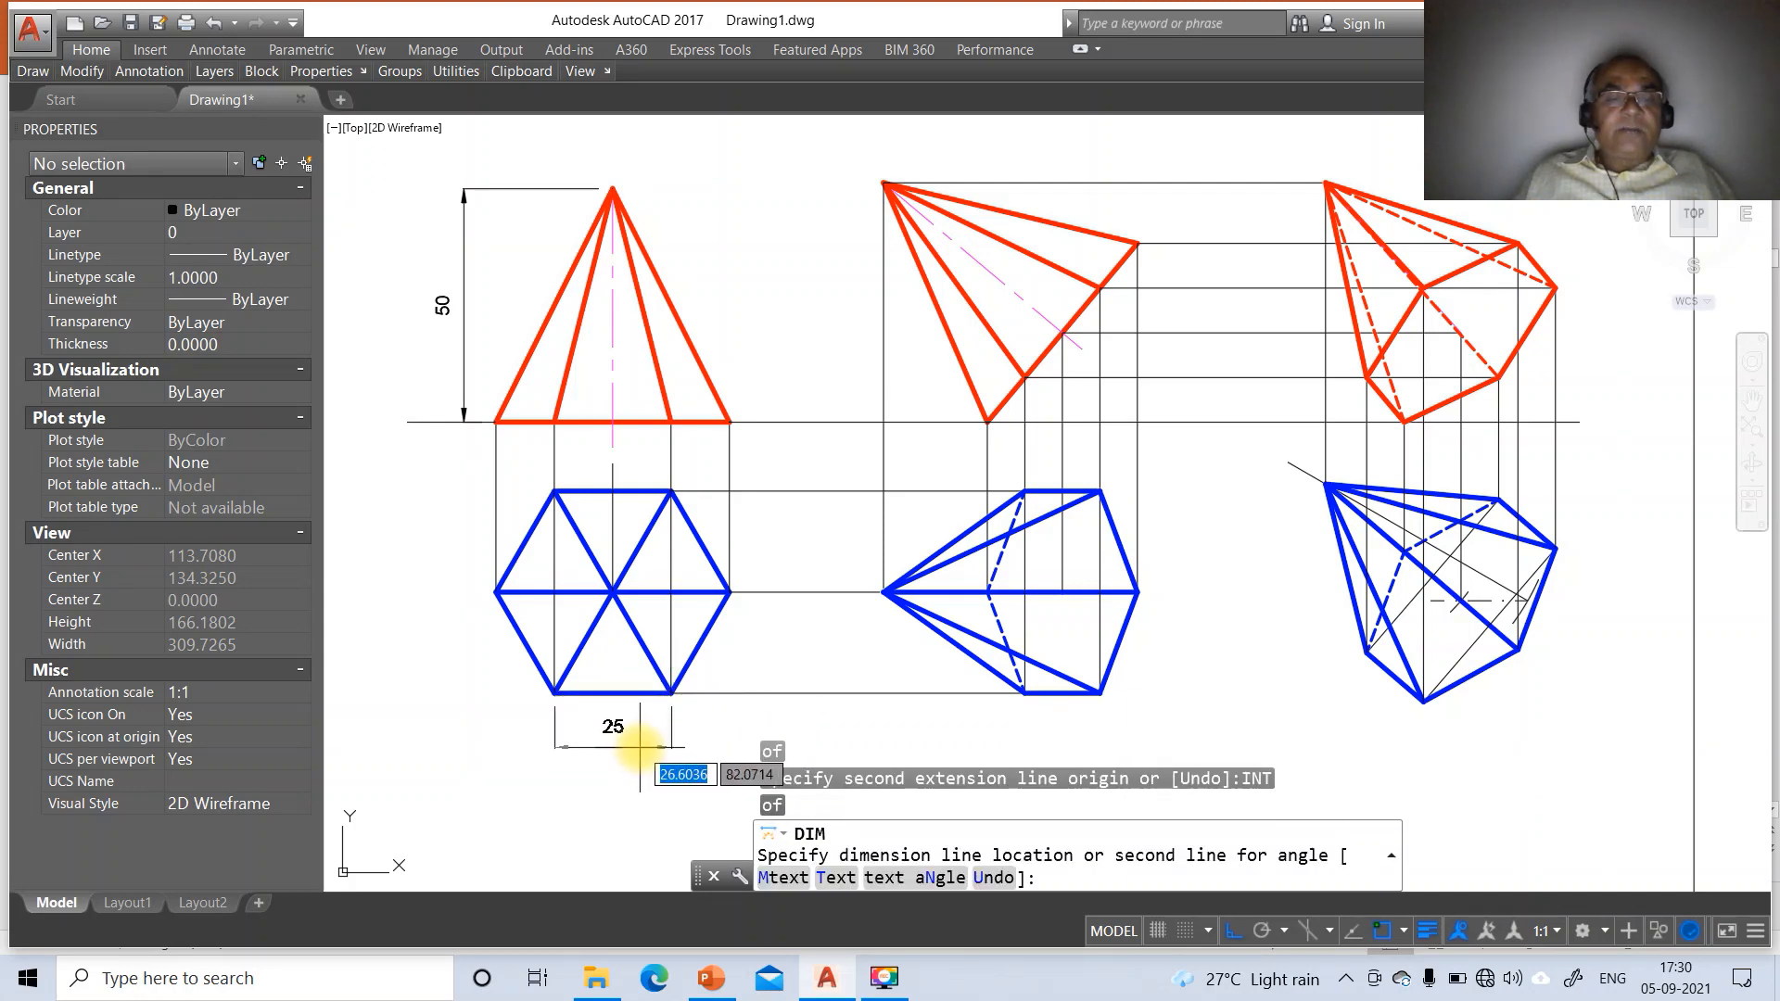
click(627, 732)
Add an angular dimension between the inclined axis of the second front view and the ground line
text(A)
key(Return)
key(Return)
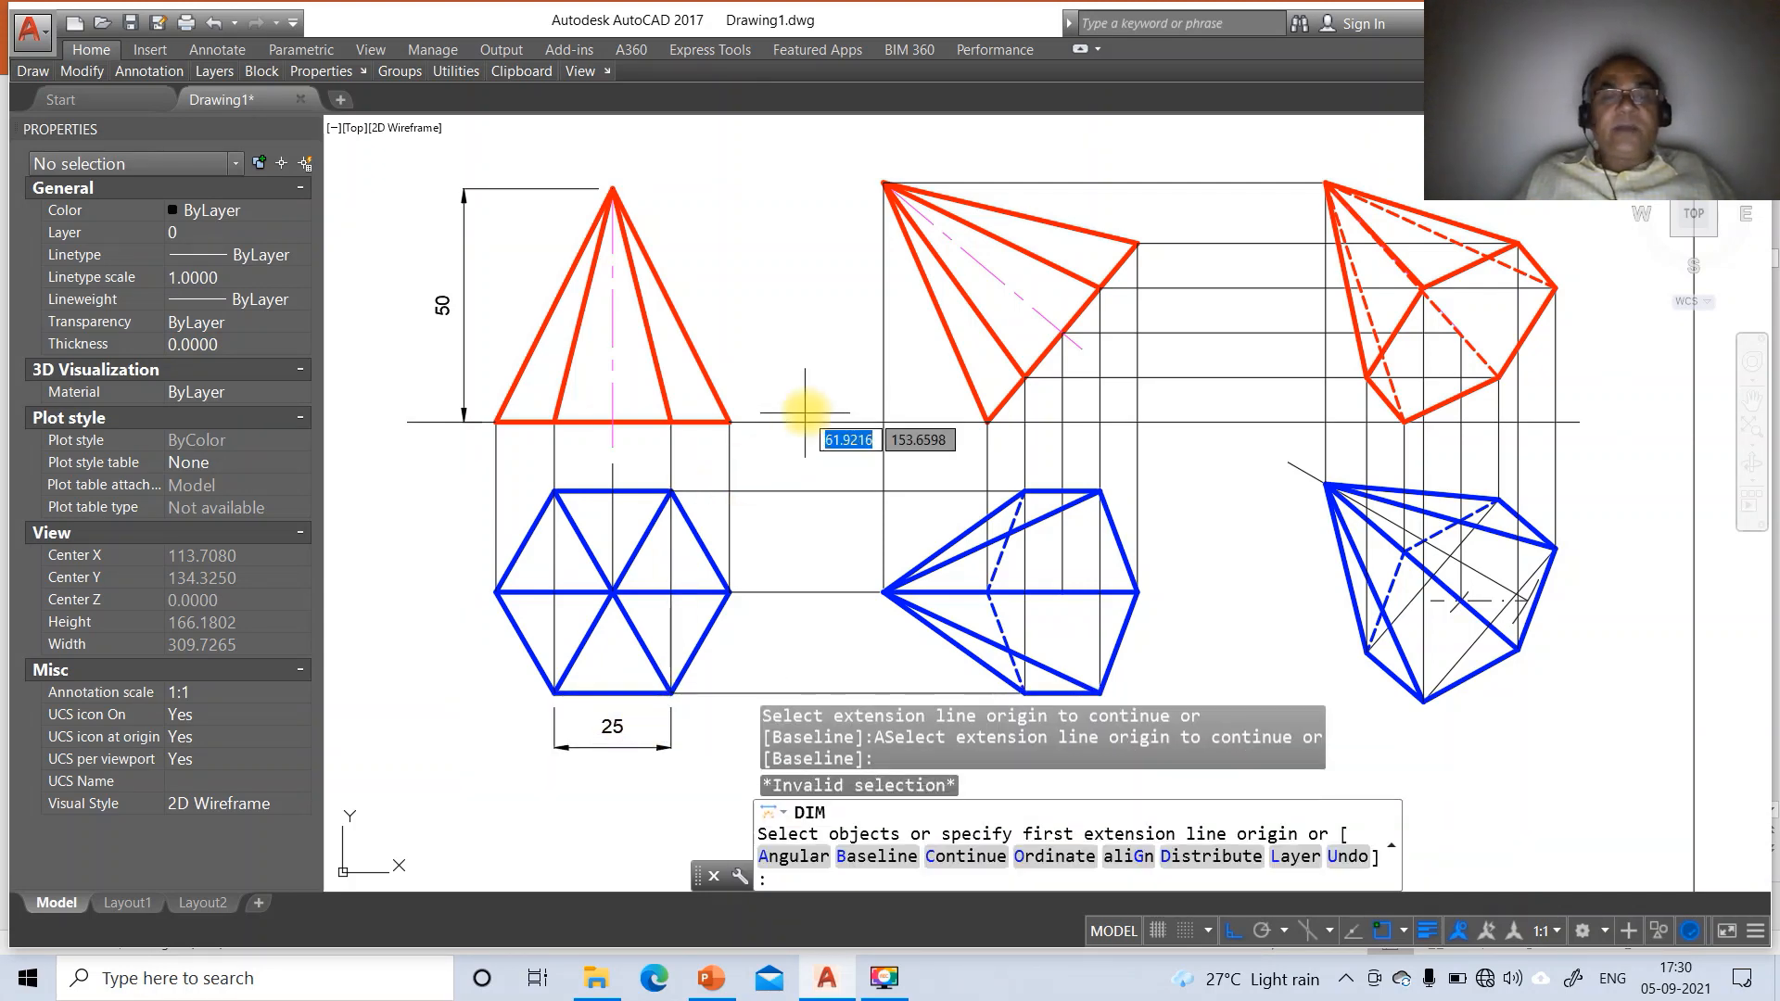
text(A)
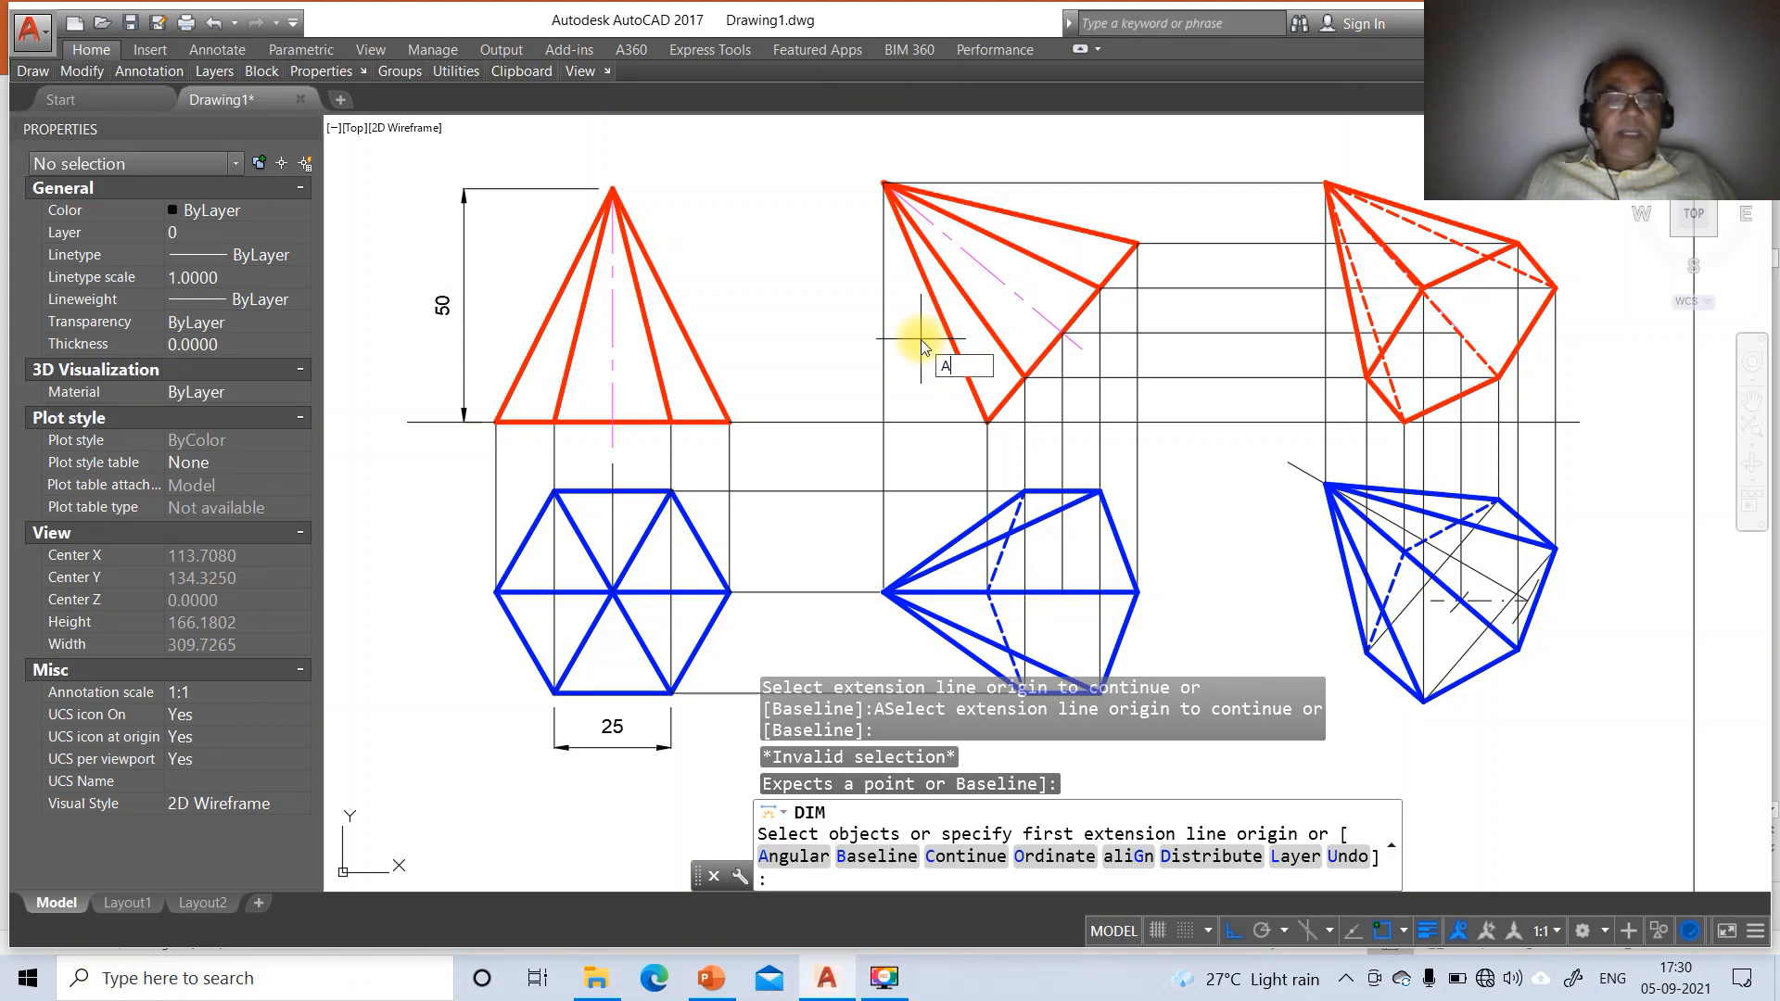
key(Return)
click(991, 284)
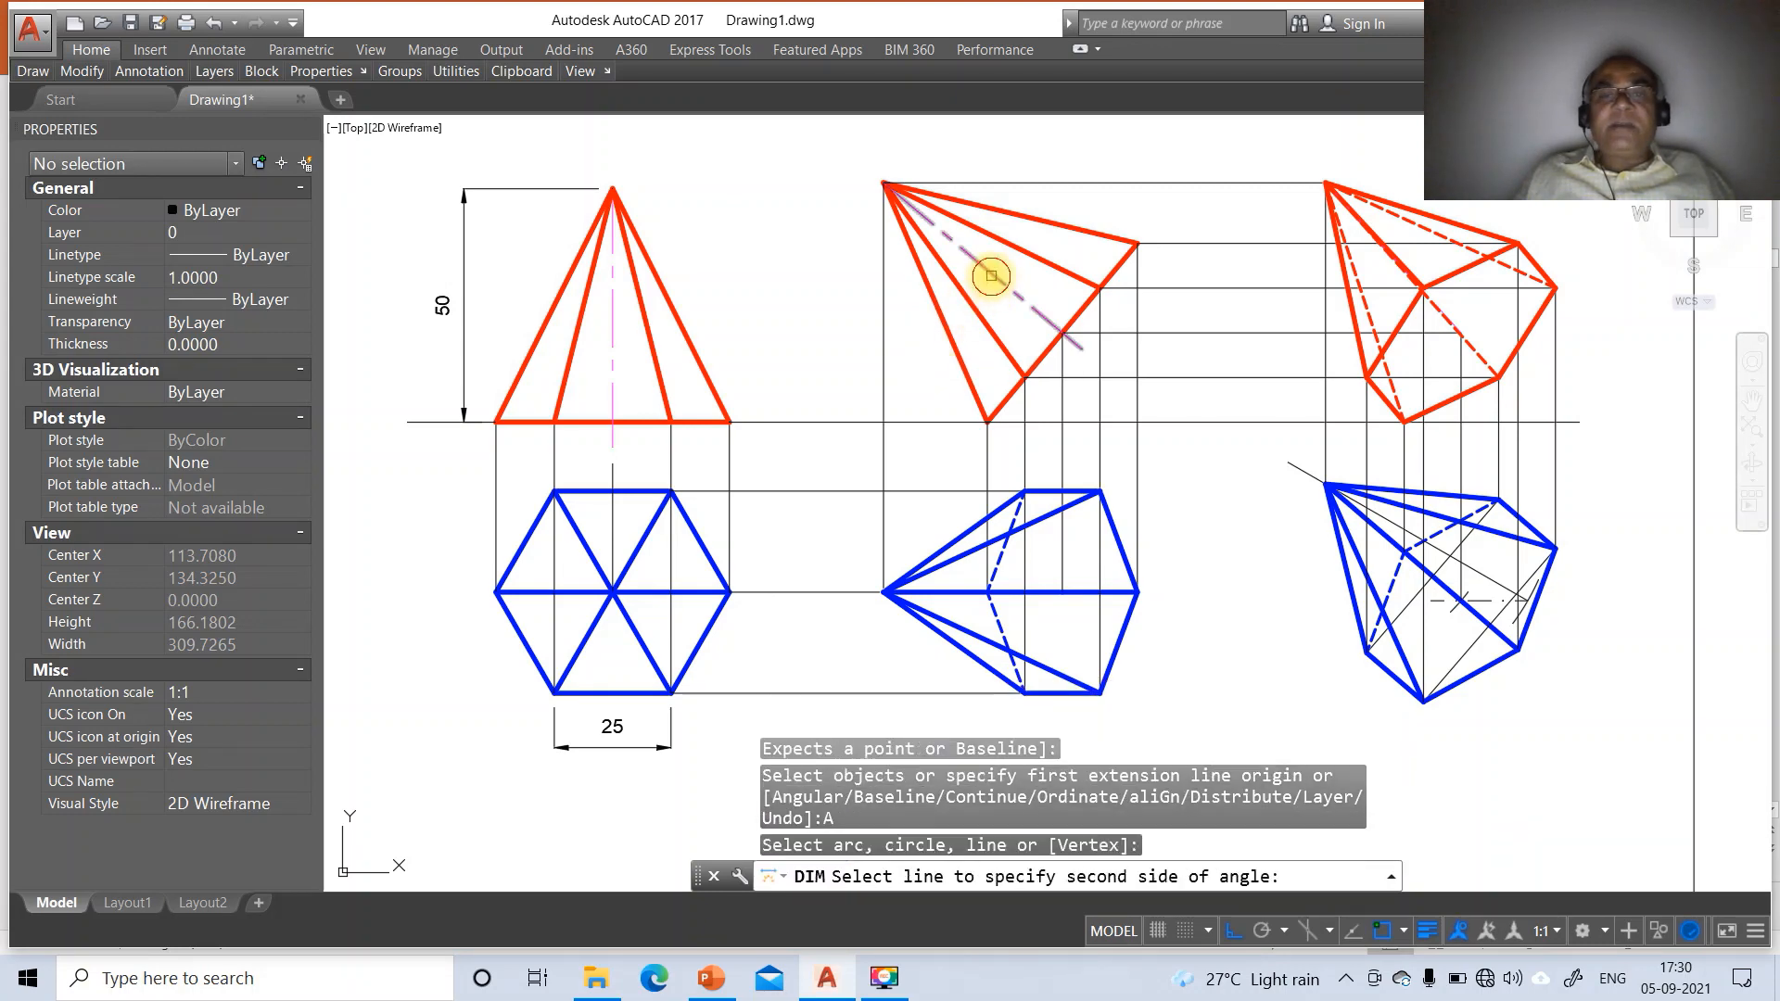
click(909, 422)
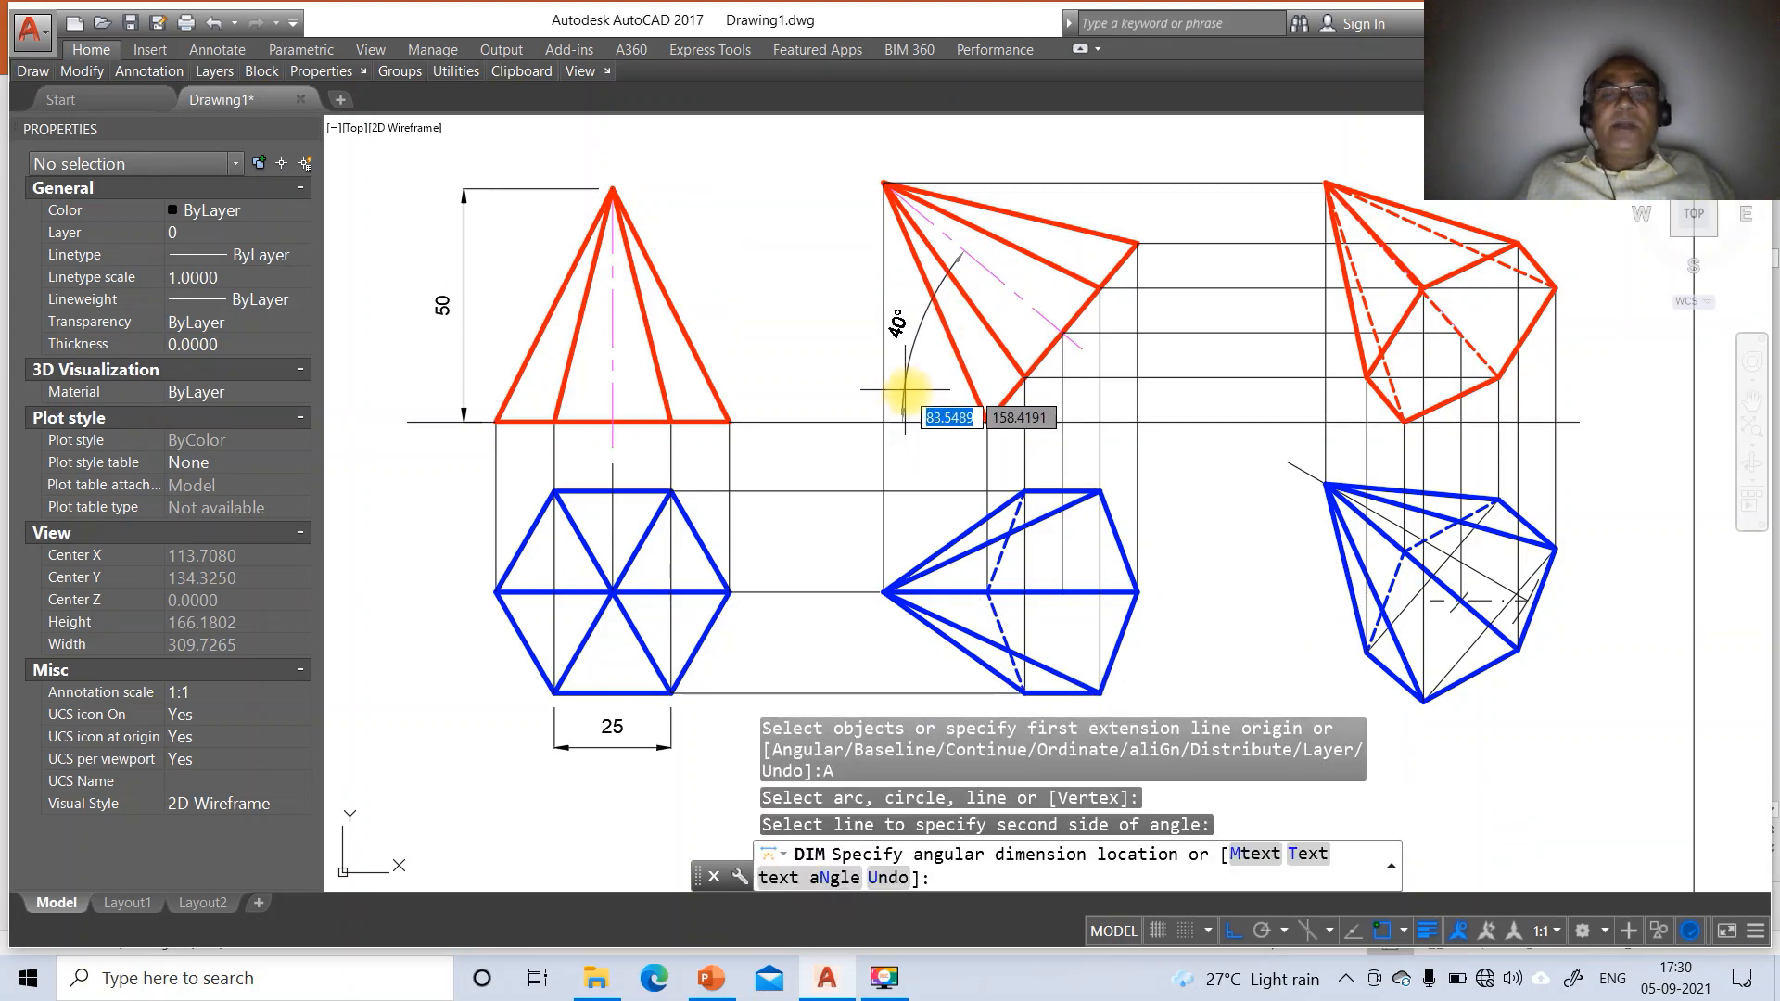
click(905, 389)
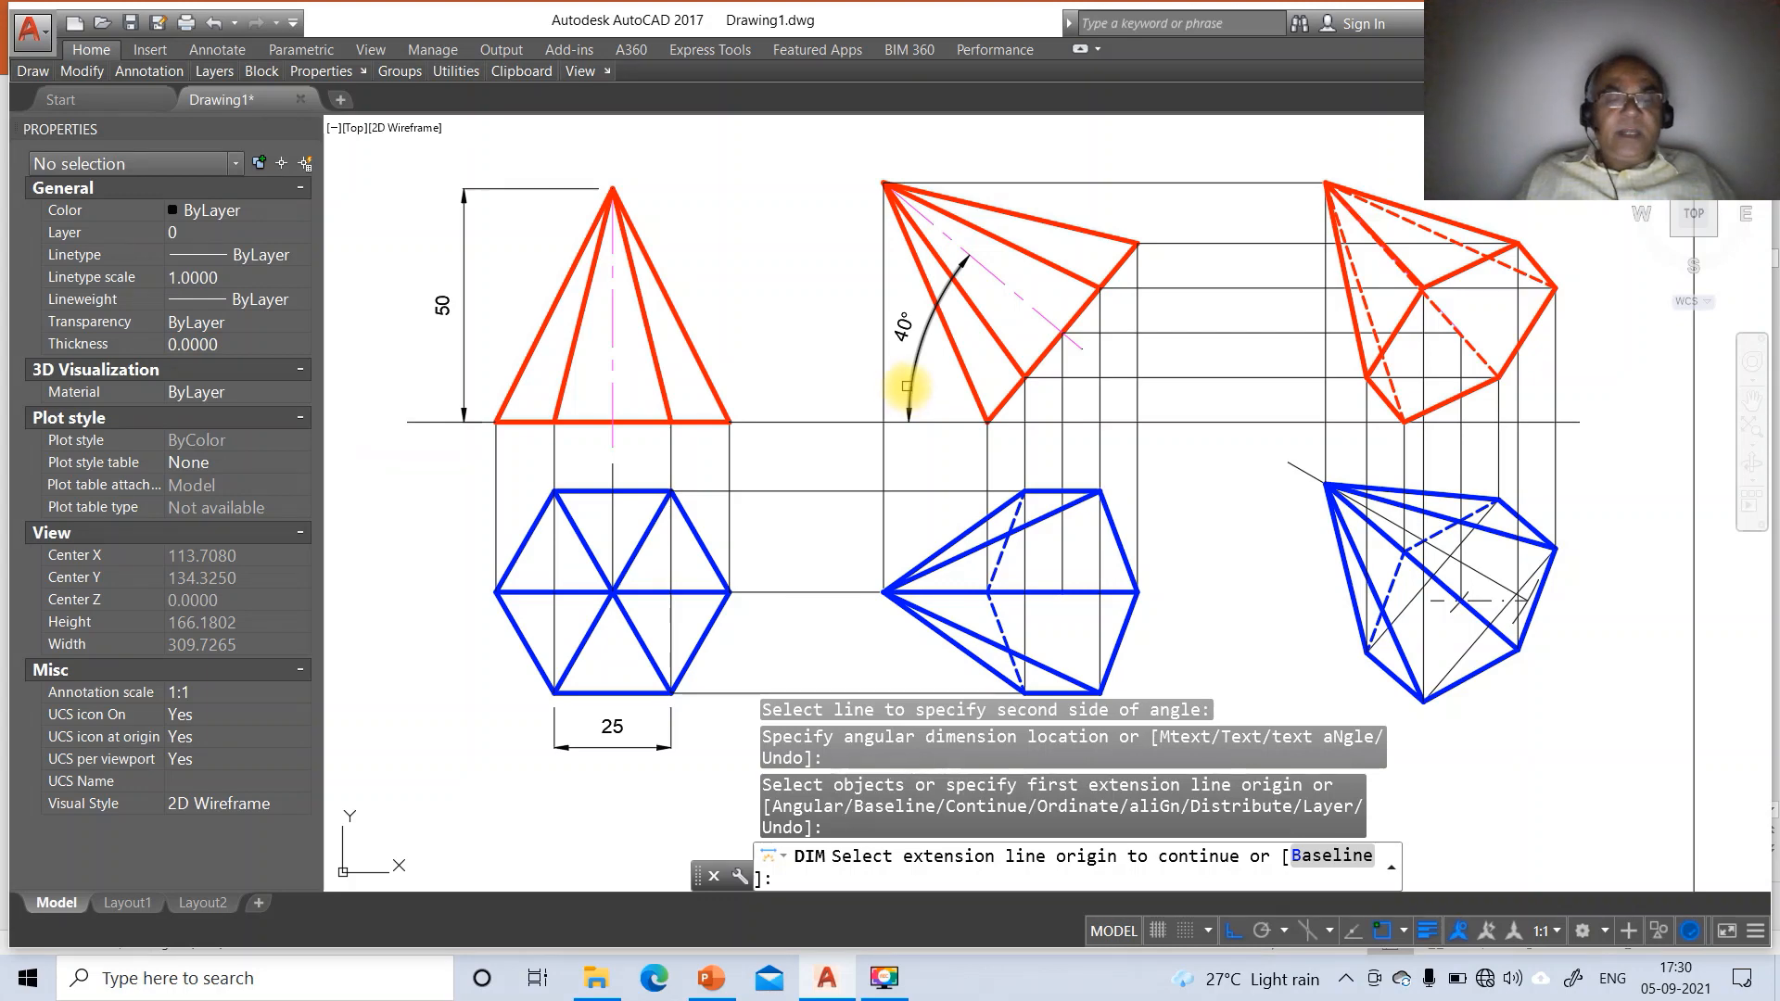
Add an angular dimension between the ground line and the inclined line extending past the apex of the third top view
text(A)
key(Return)
key(Return)
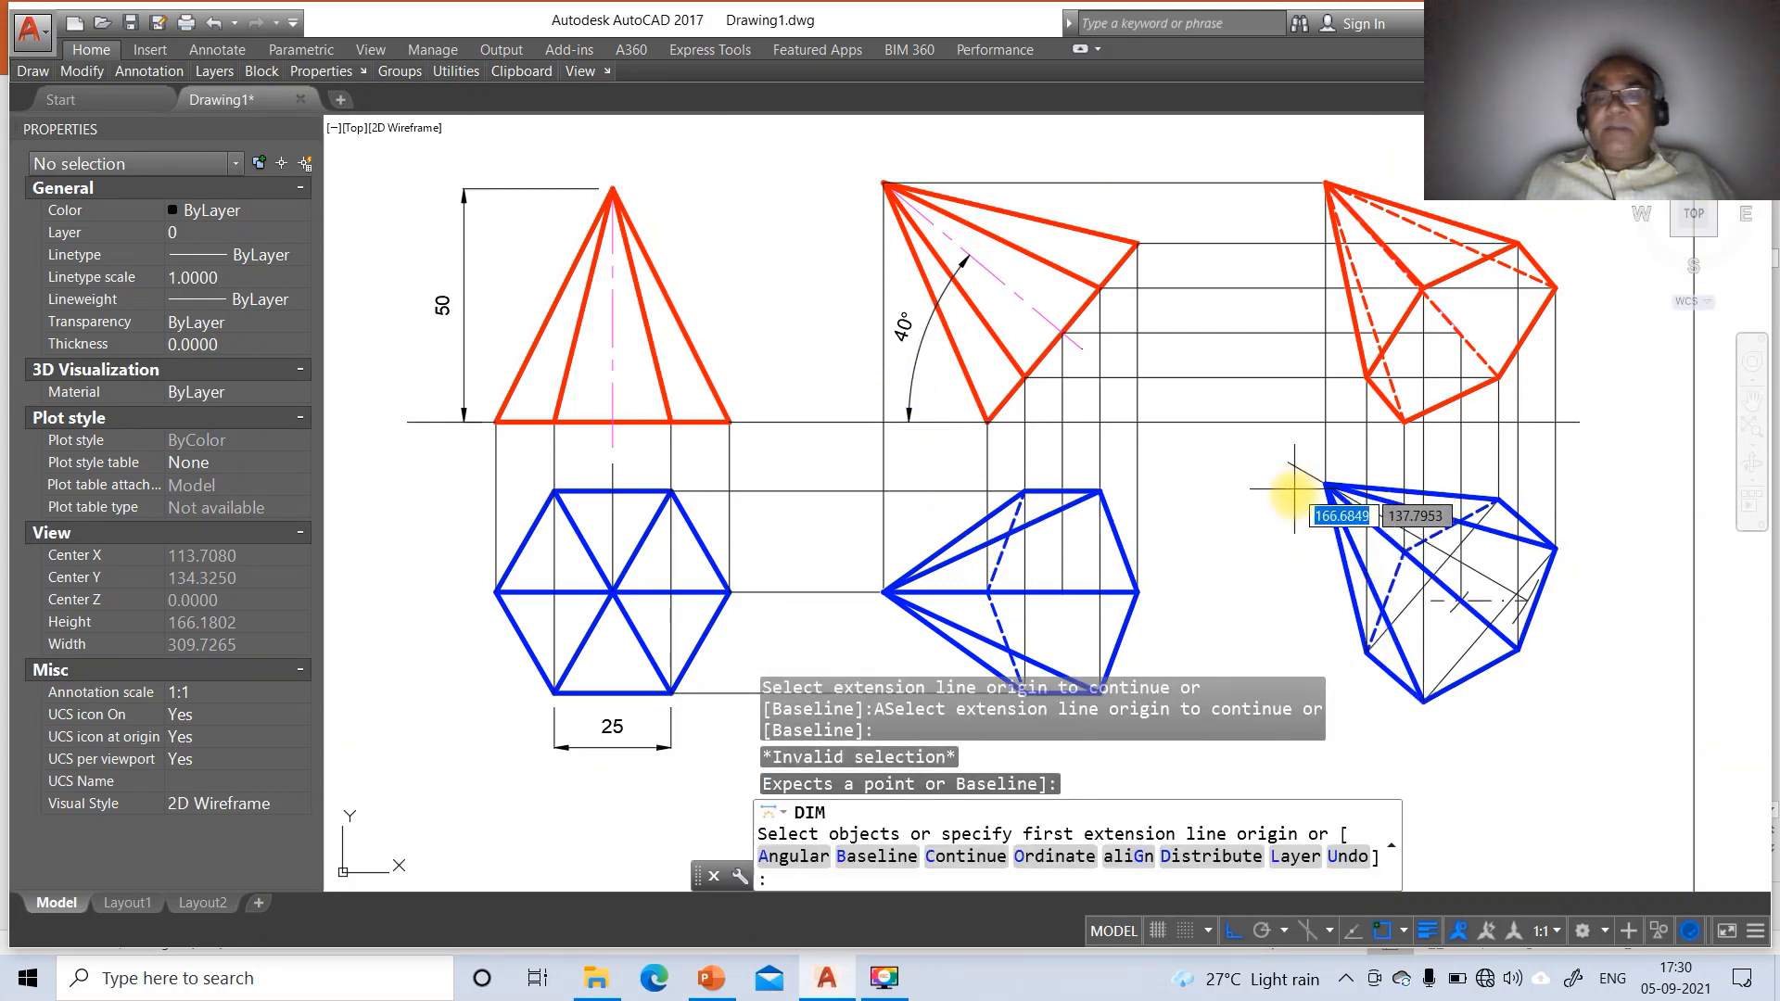
text(A)
key(Return)
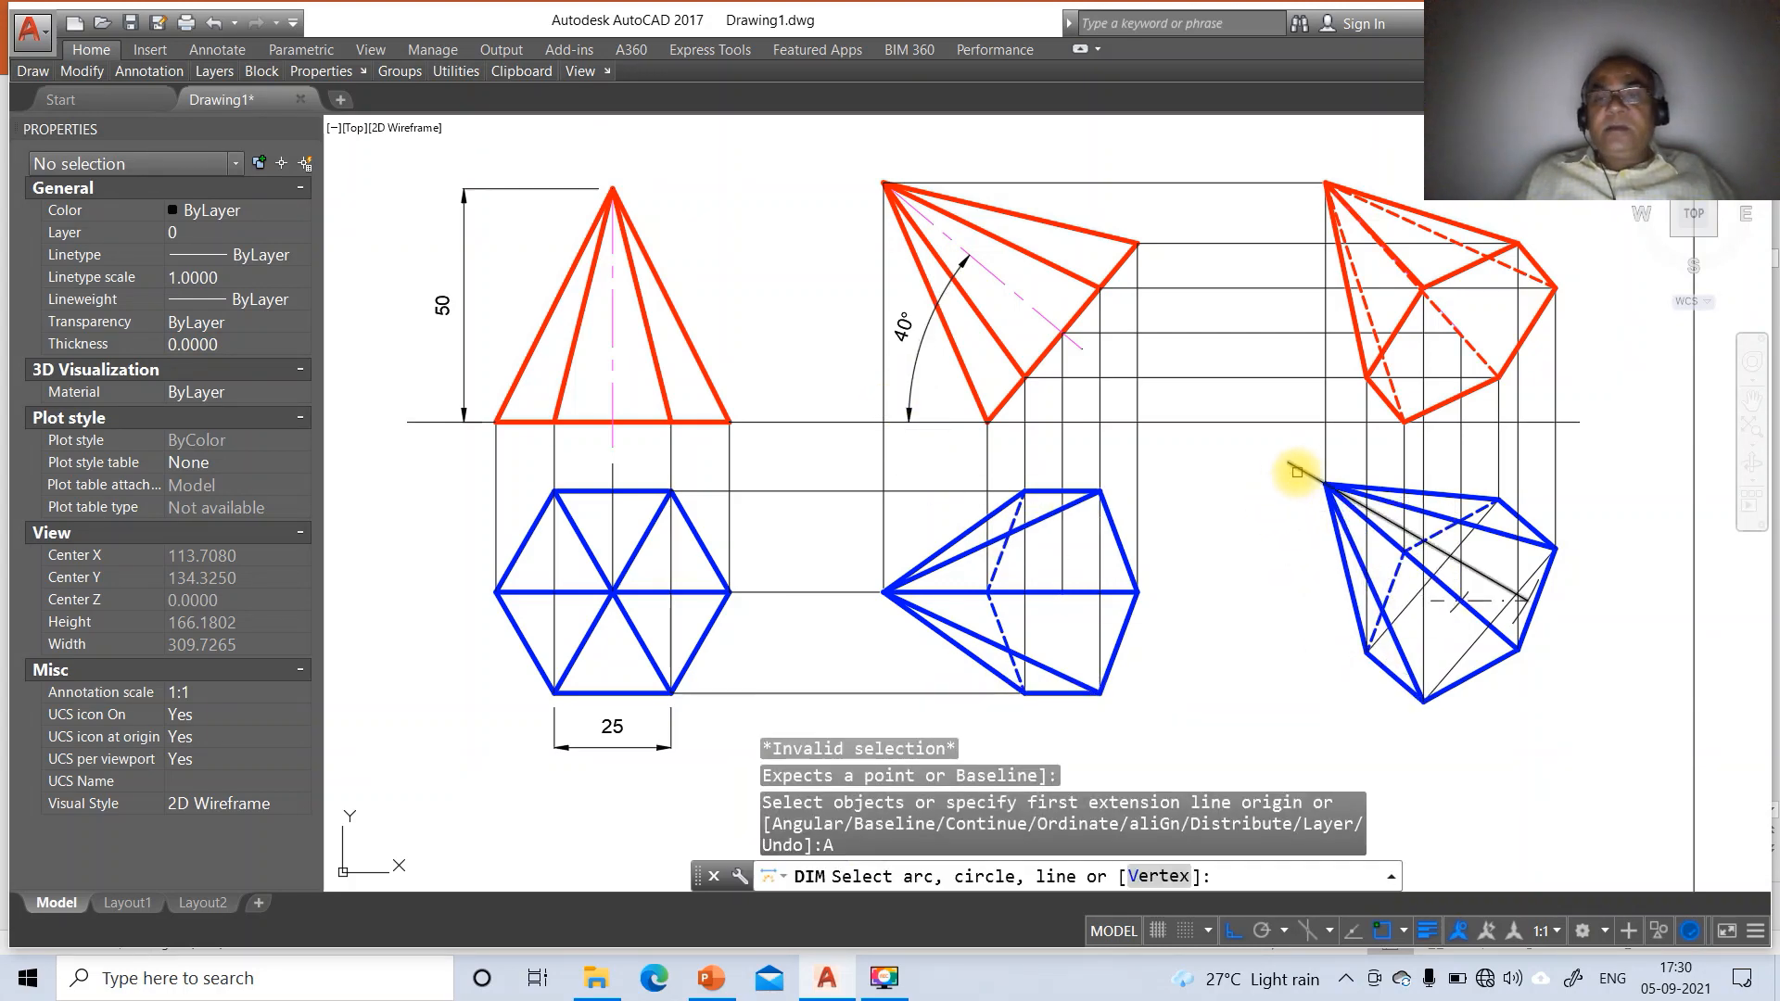
click(1296, 471)
click(1298, 423)
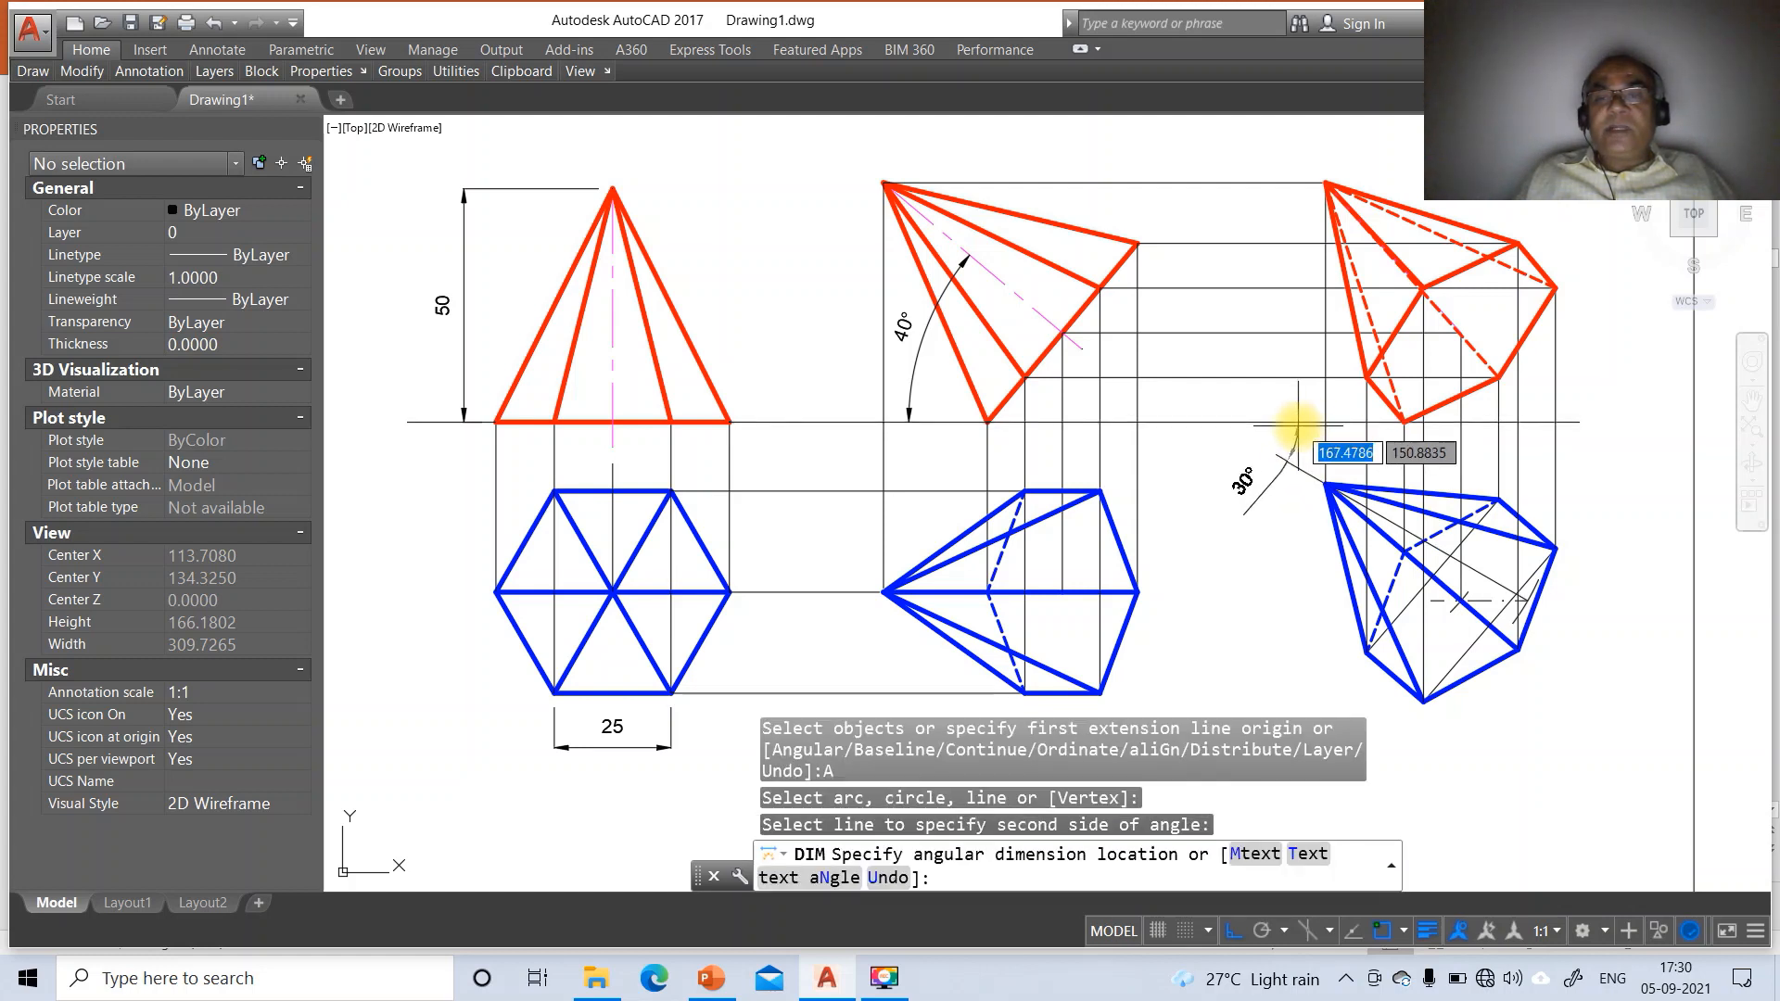
click(1297, 426)
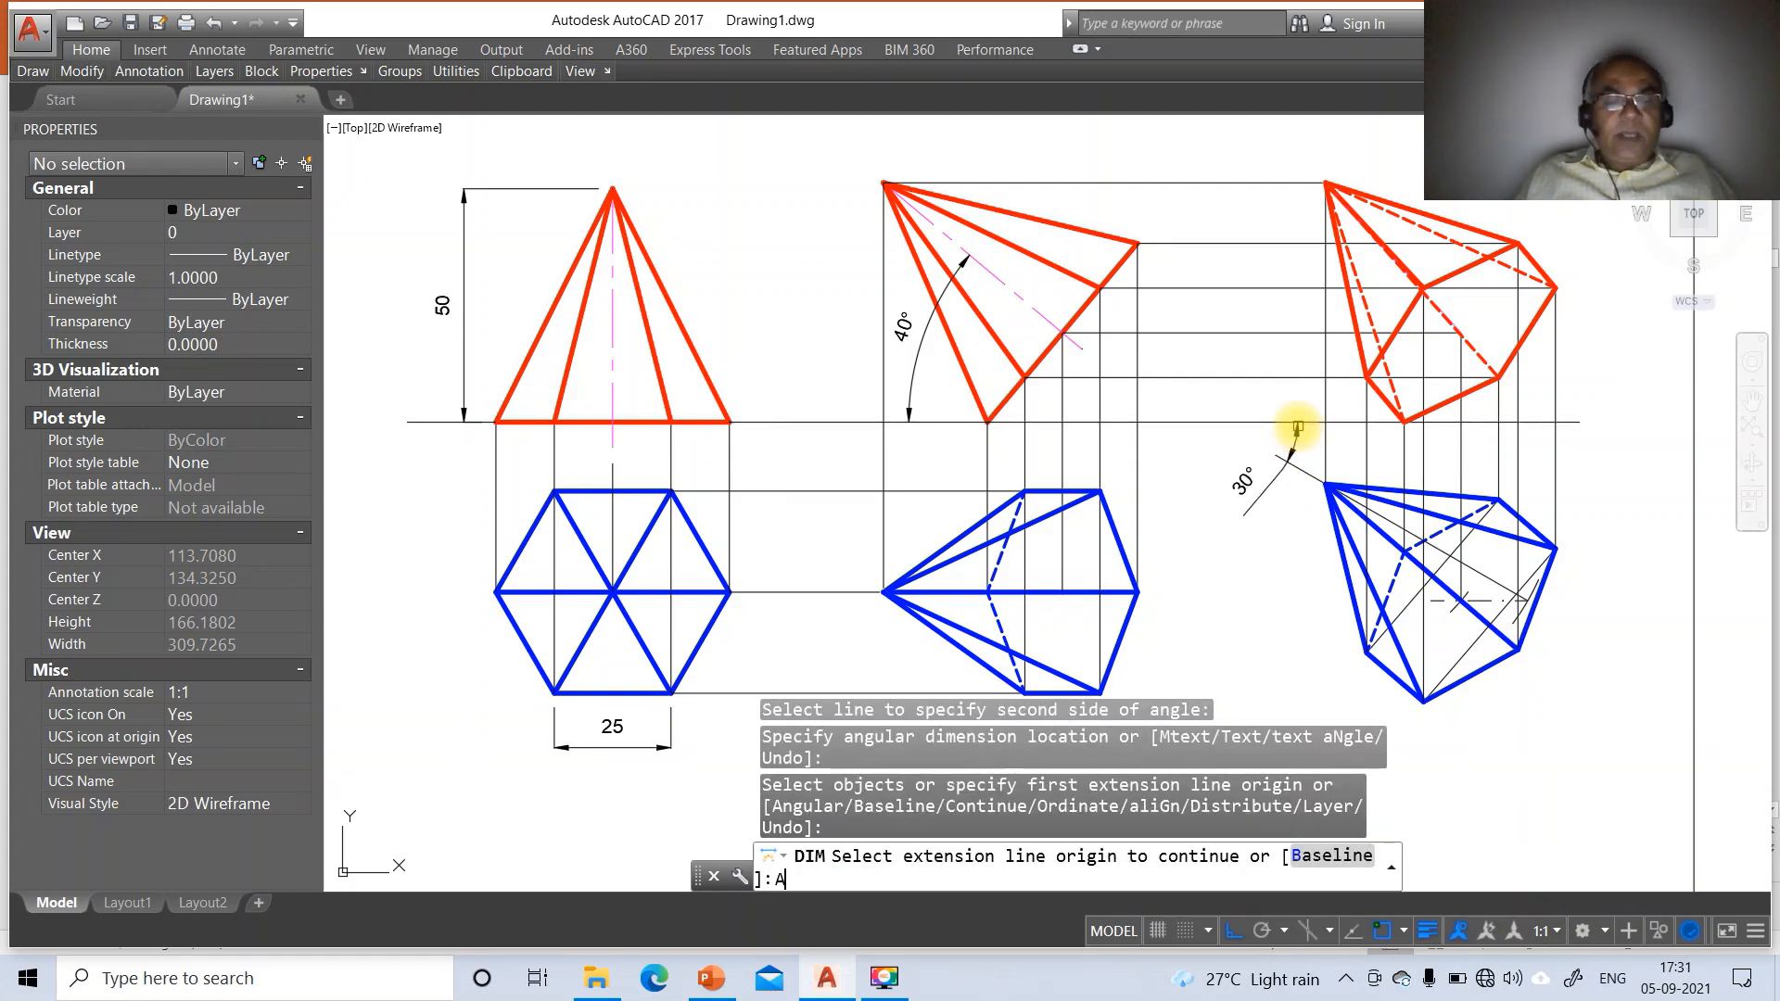
key(Return)
key(Escape)
key(Escape)
key(Return)
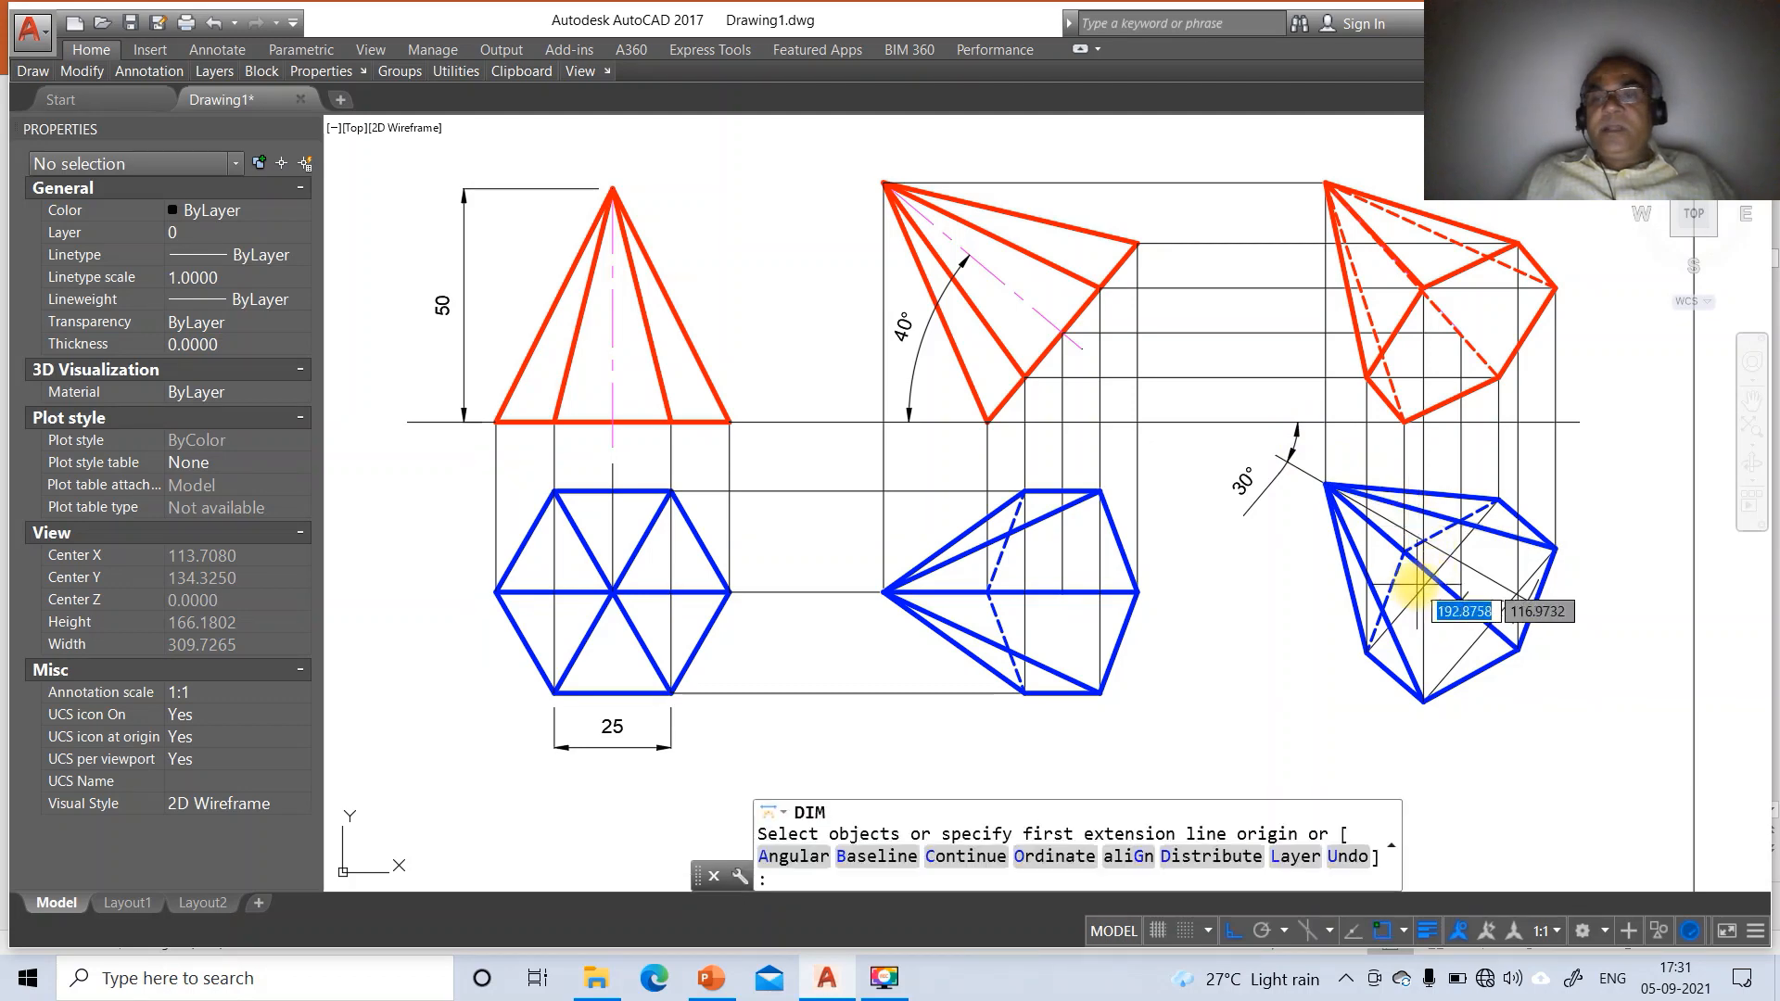
key(Return)
key(Escape)
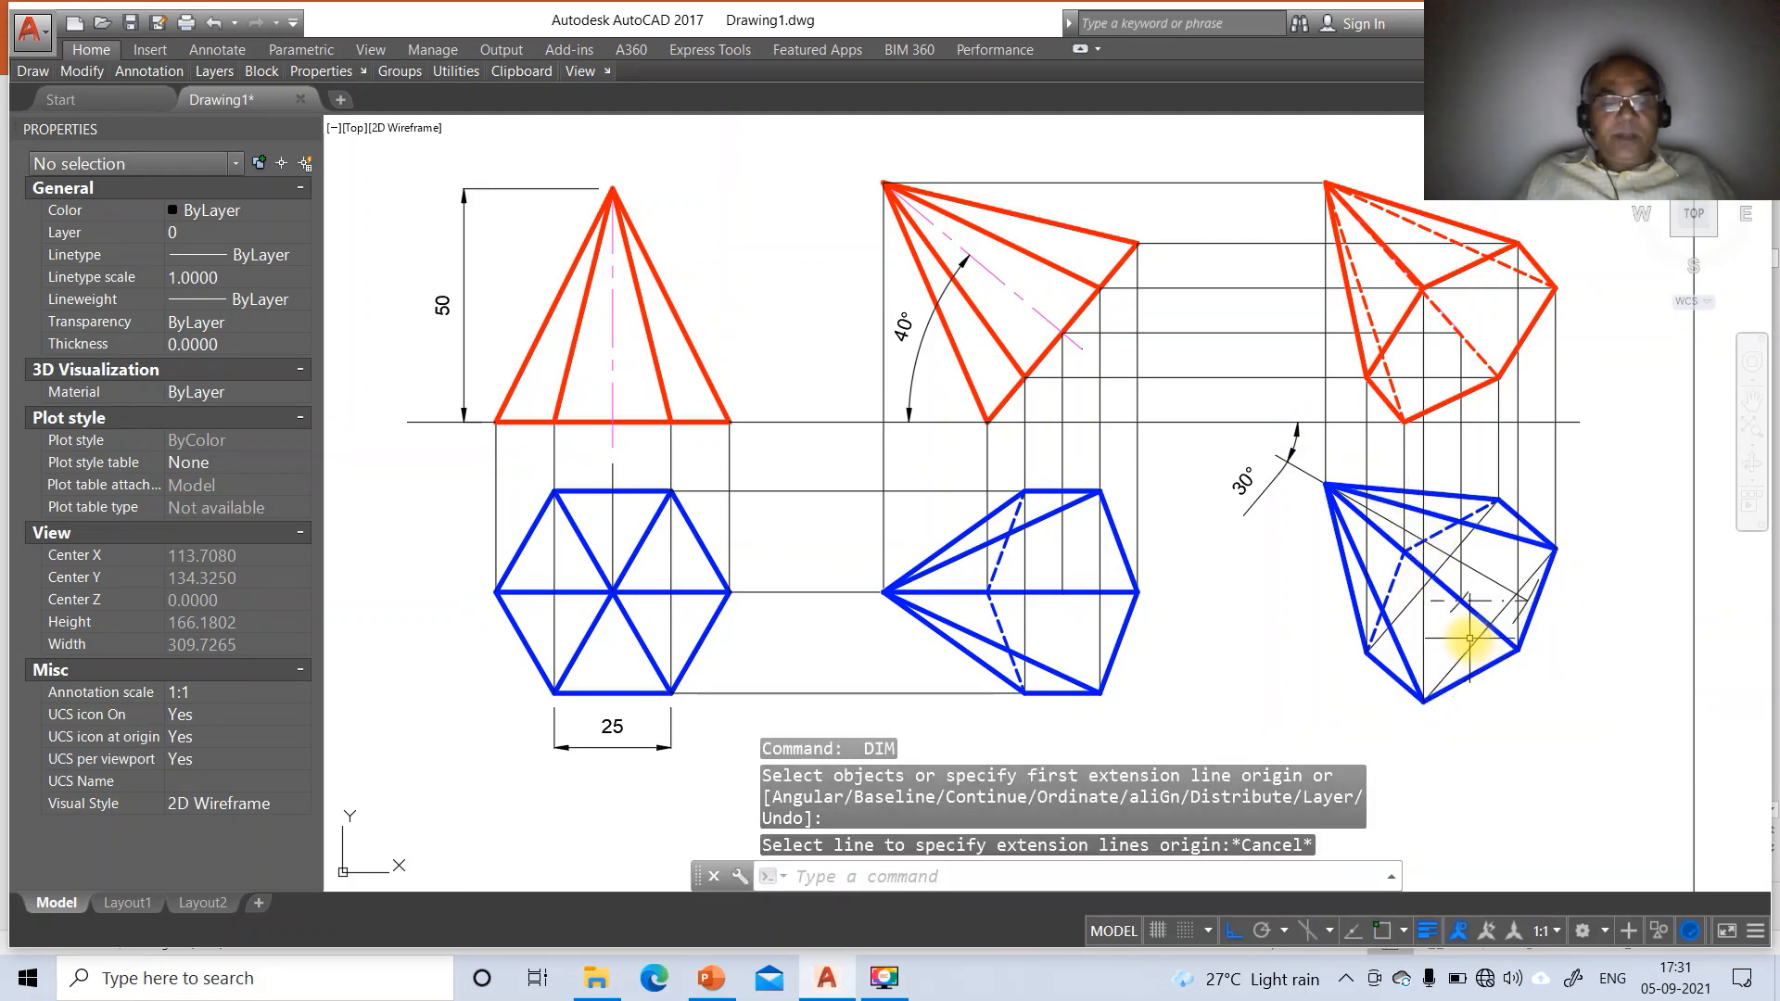
text(dim)
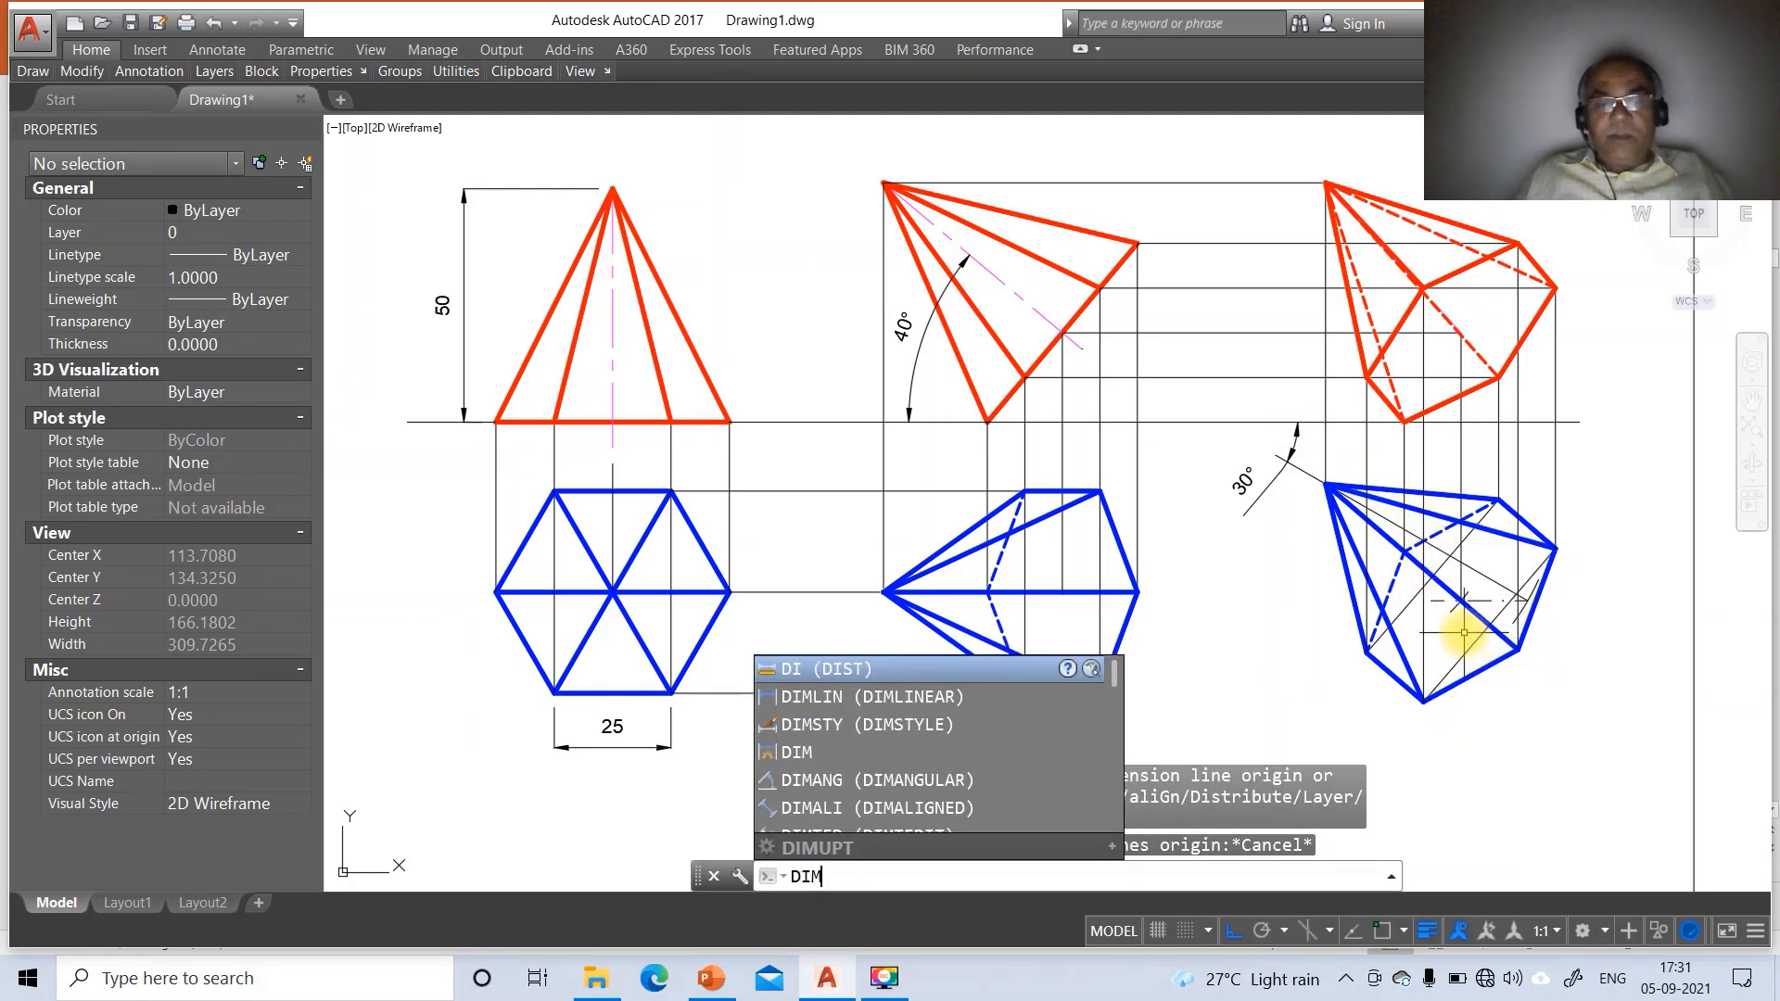
key(Return)
text(A)
key(Return)
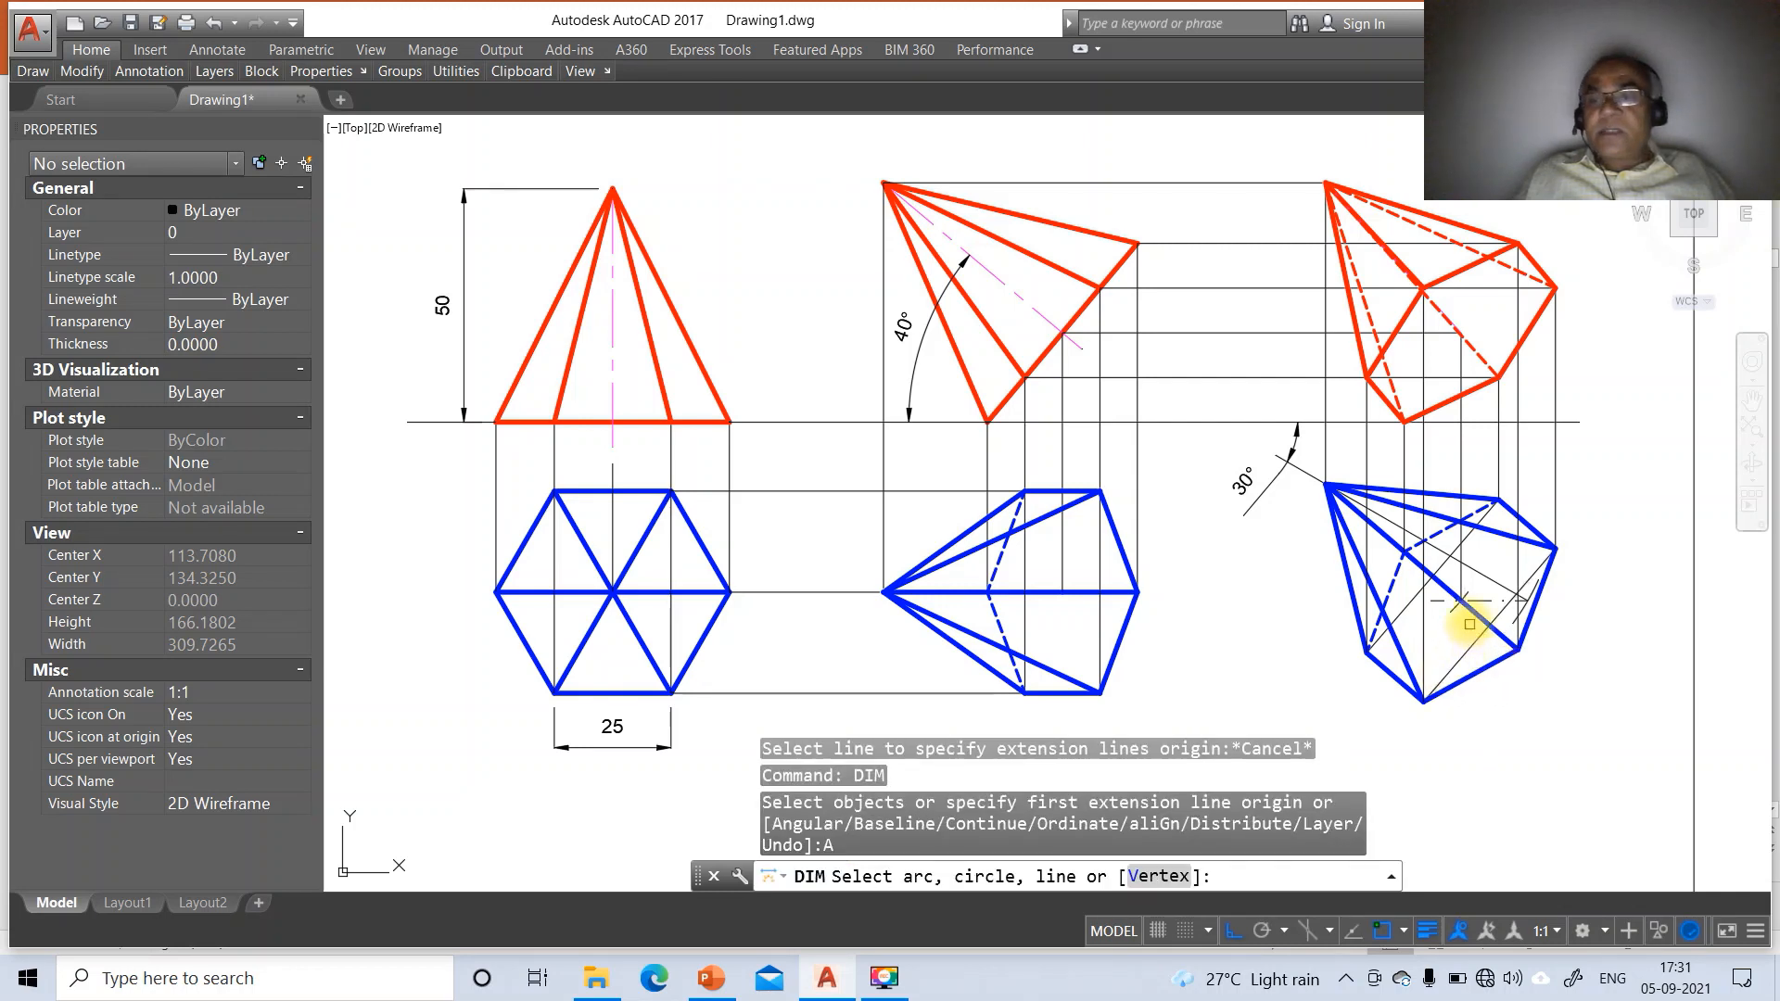
click(1473, 607)
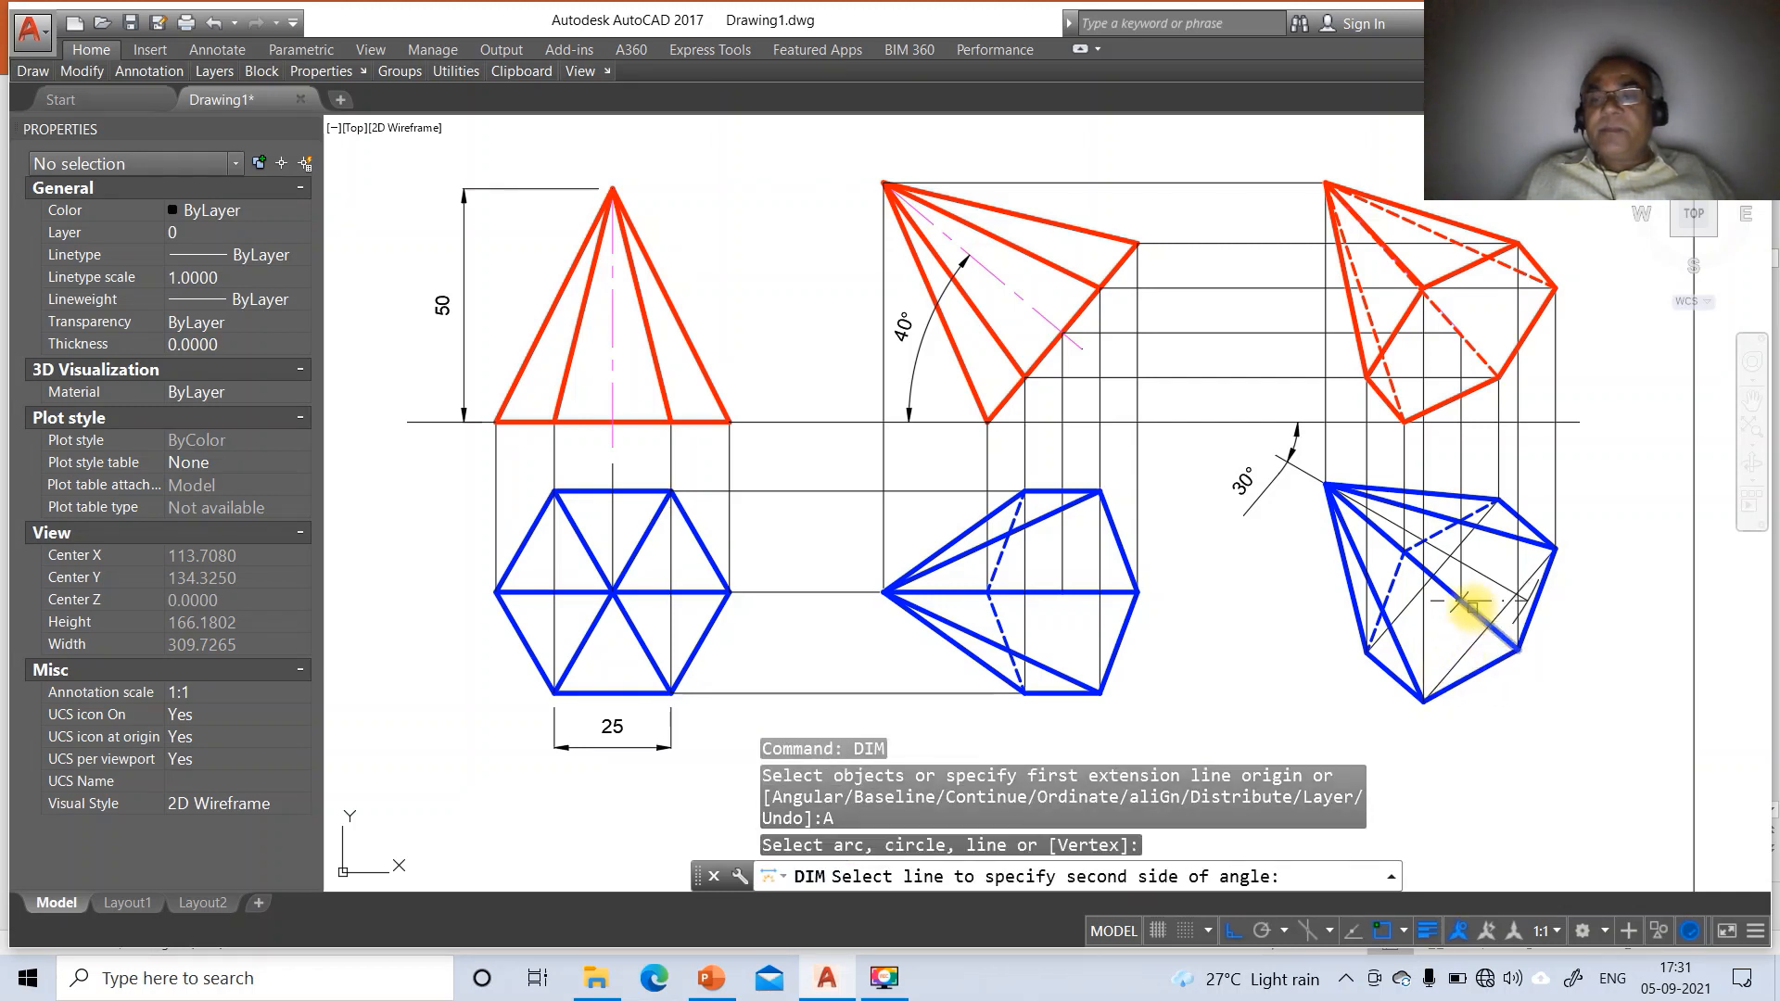
key(Escape)
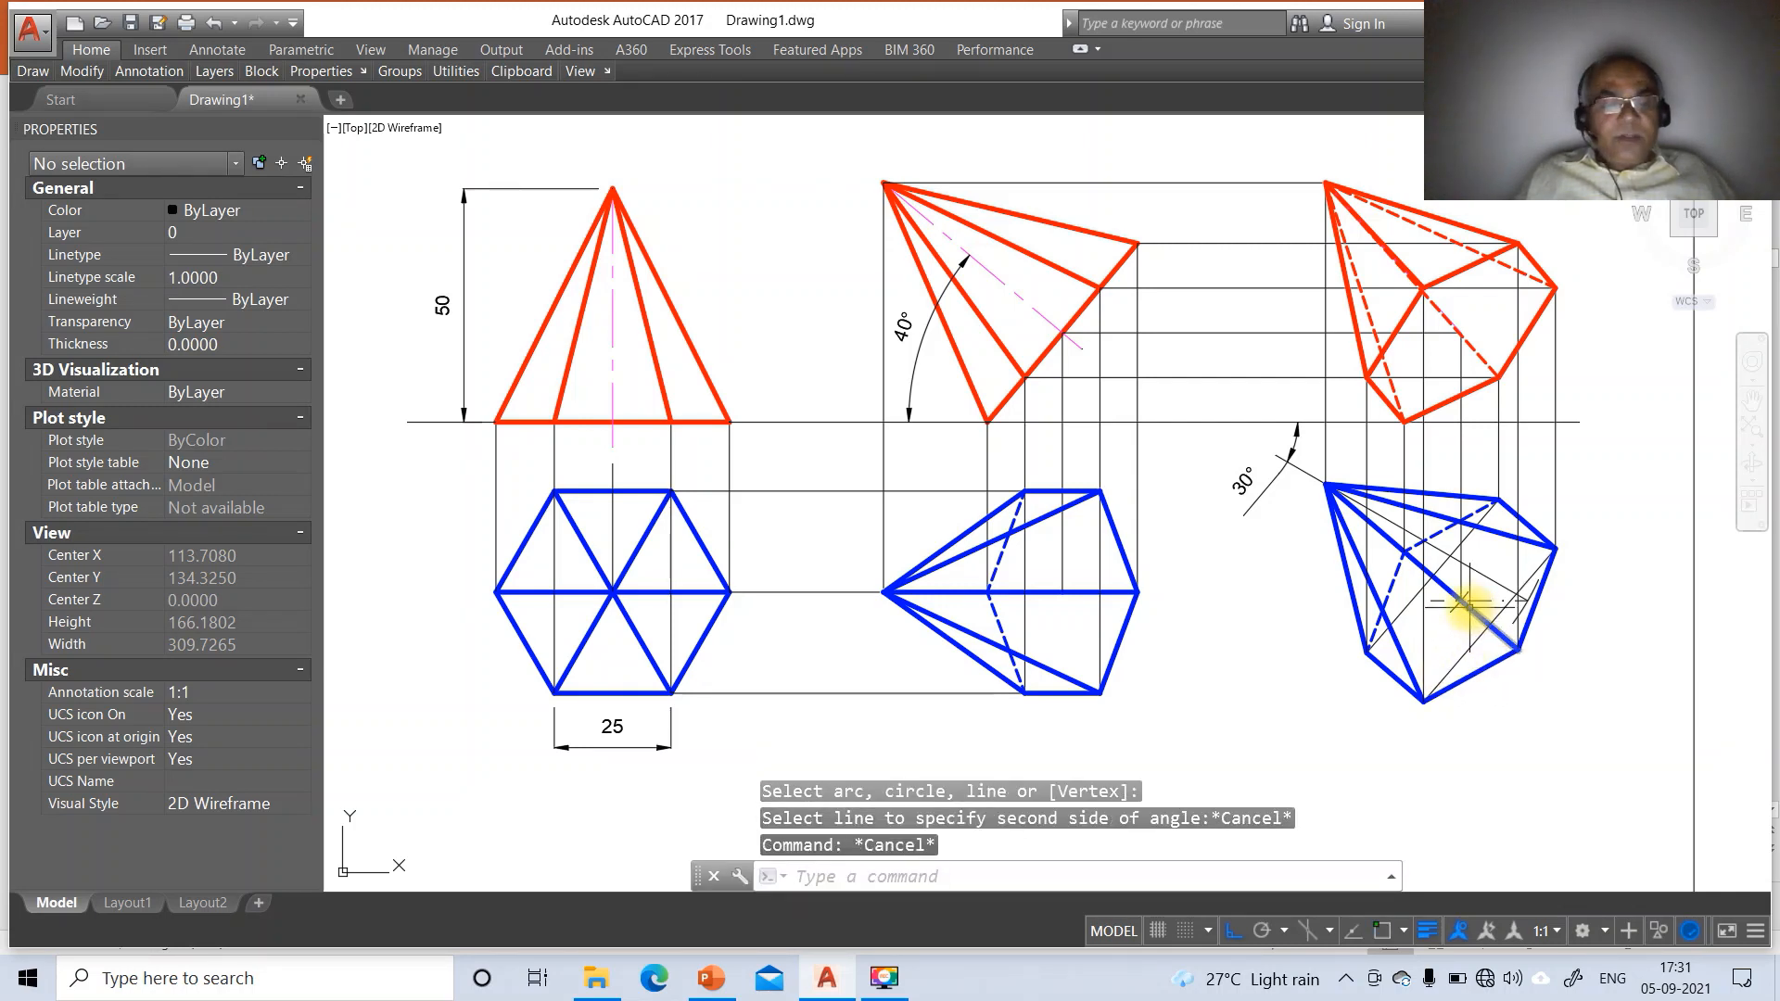
Begin an angular dimension between the ground line and the third top view's thick inclined edge running from the apex through the nearest dashed-line corner
text(z)
key(Return)
text(w)
key(Return)
click(1218, 417)
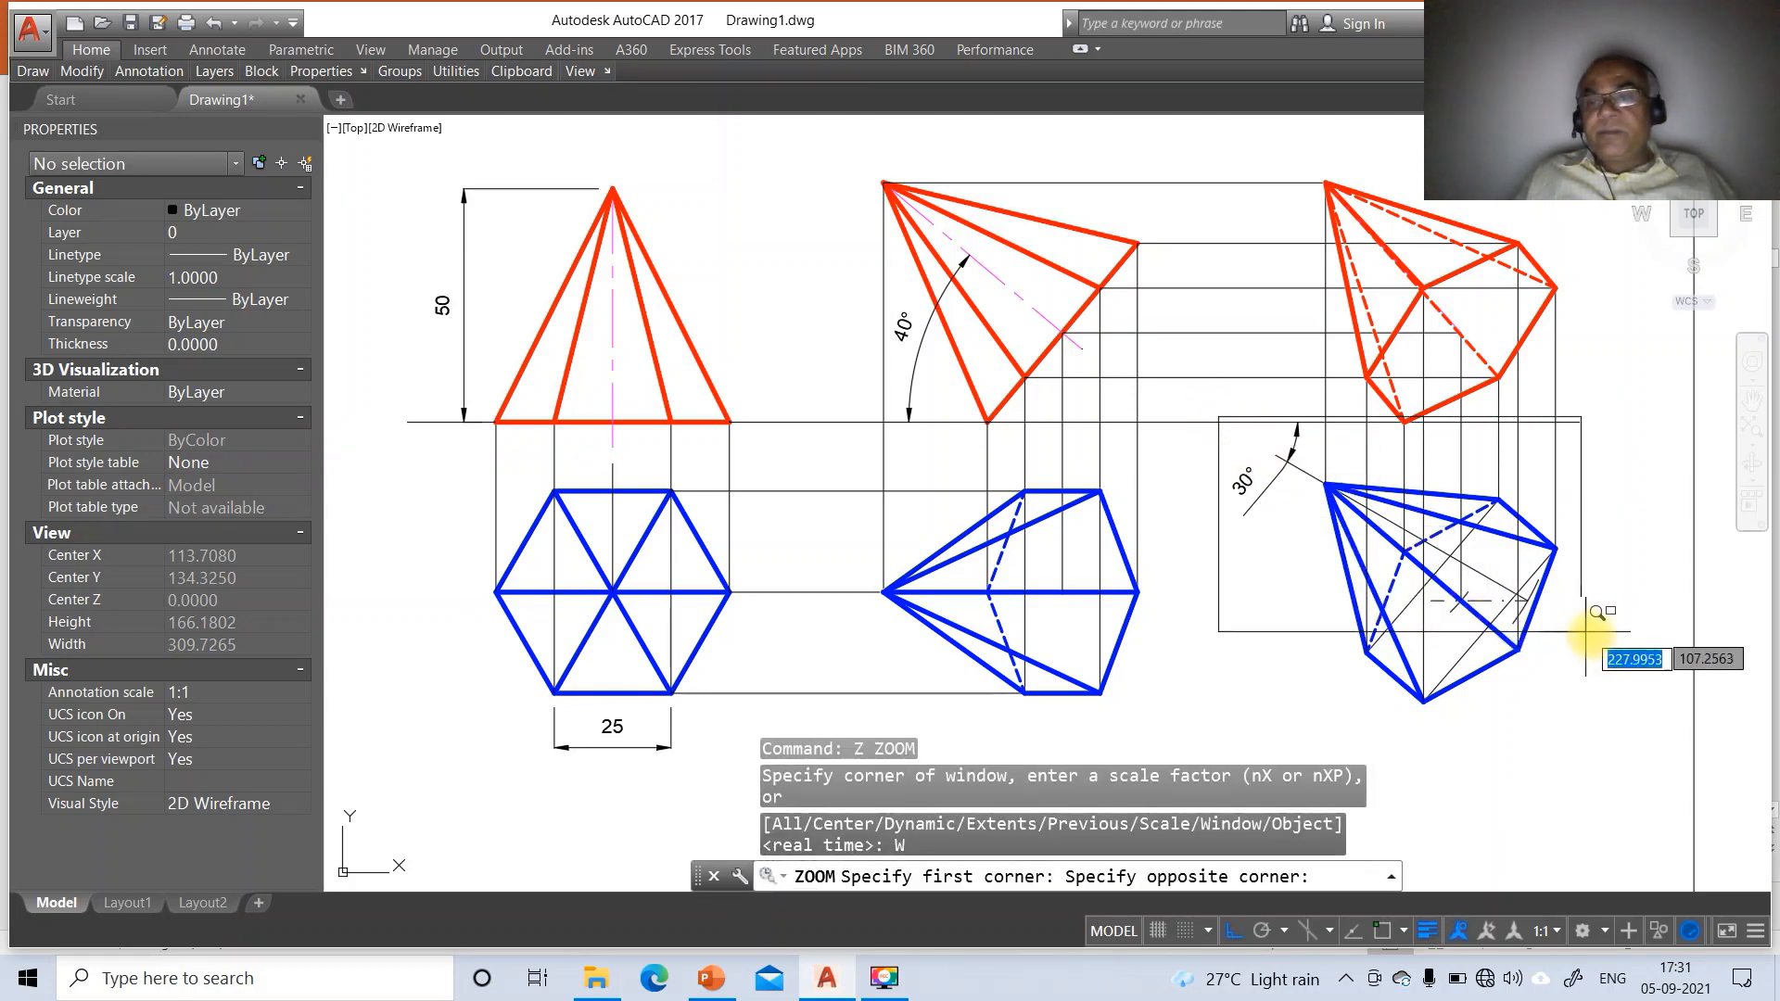
click(1585, 631)
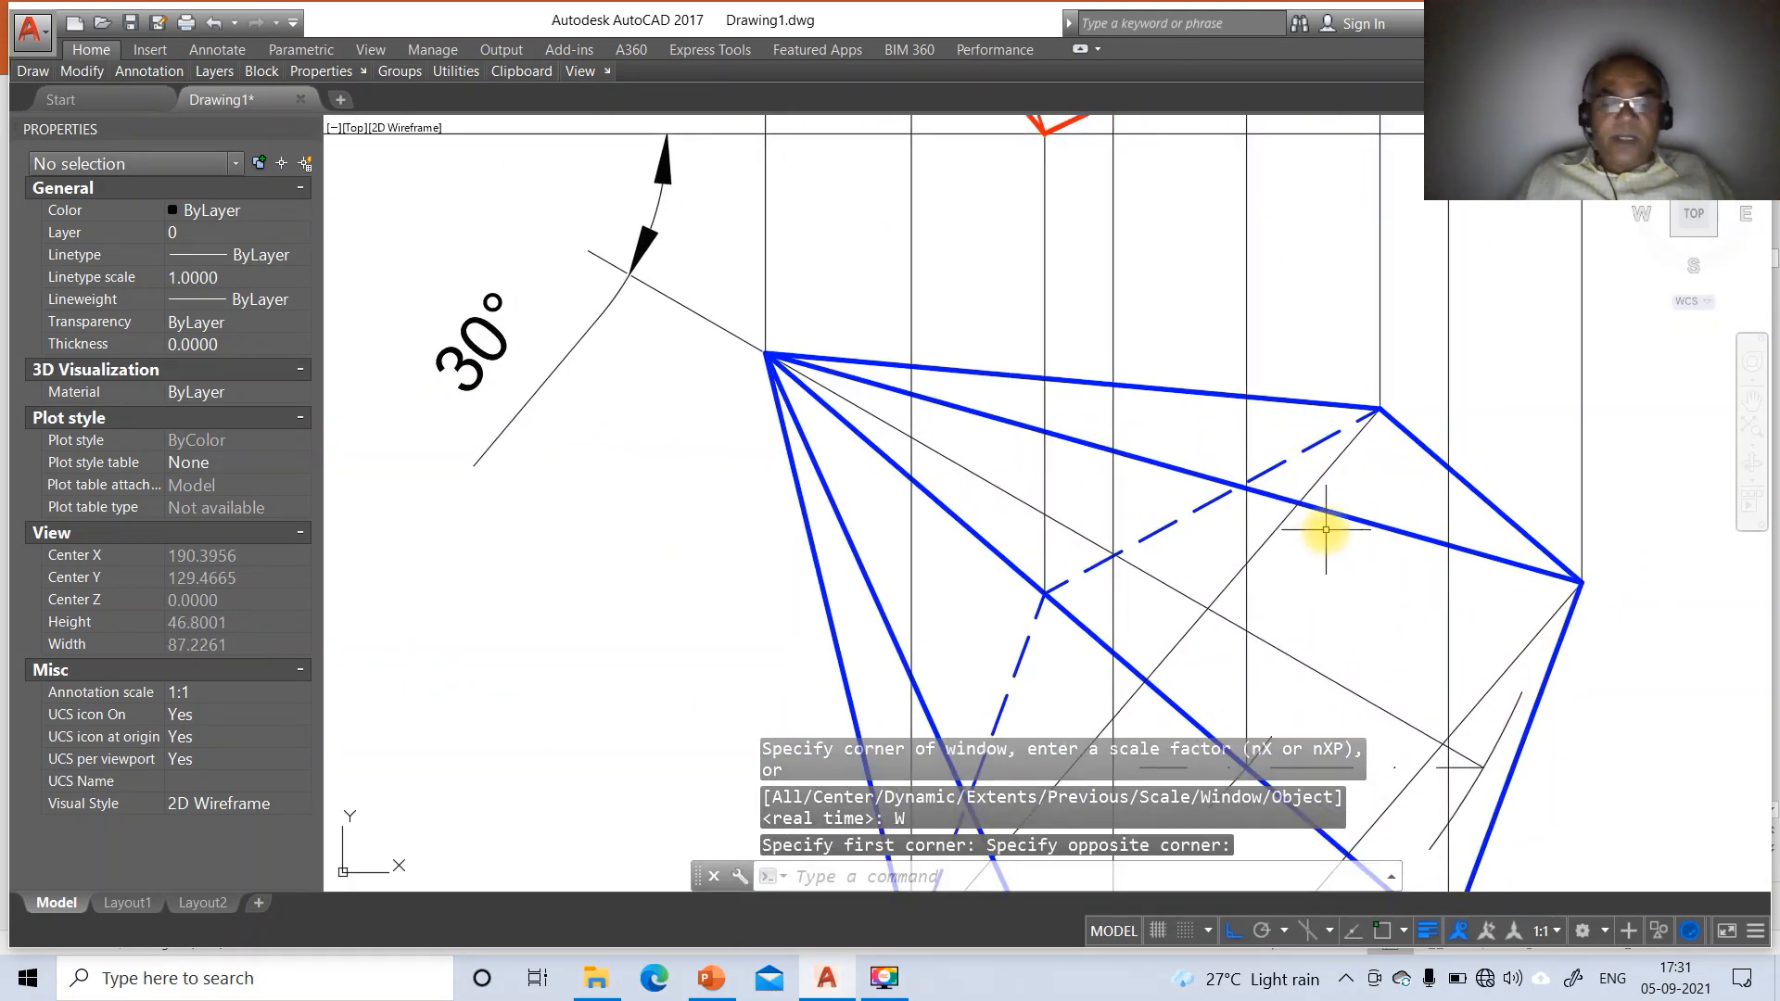
text(DI)
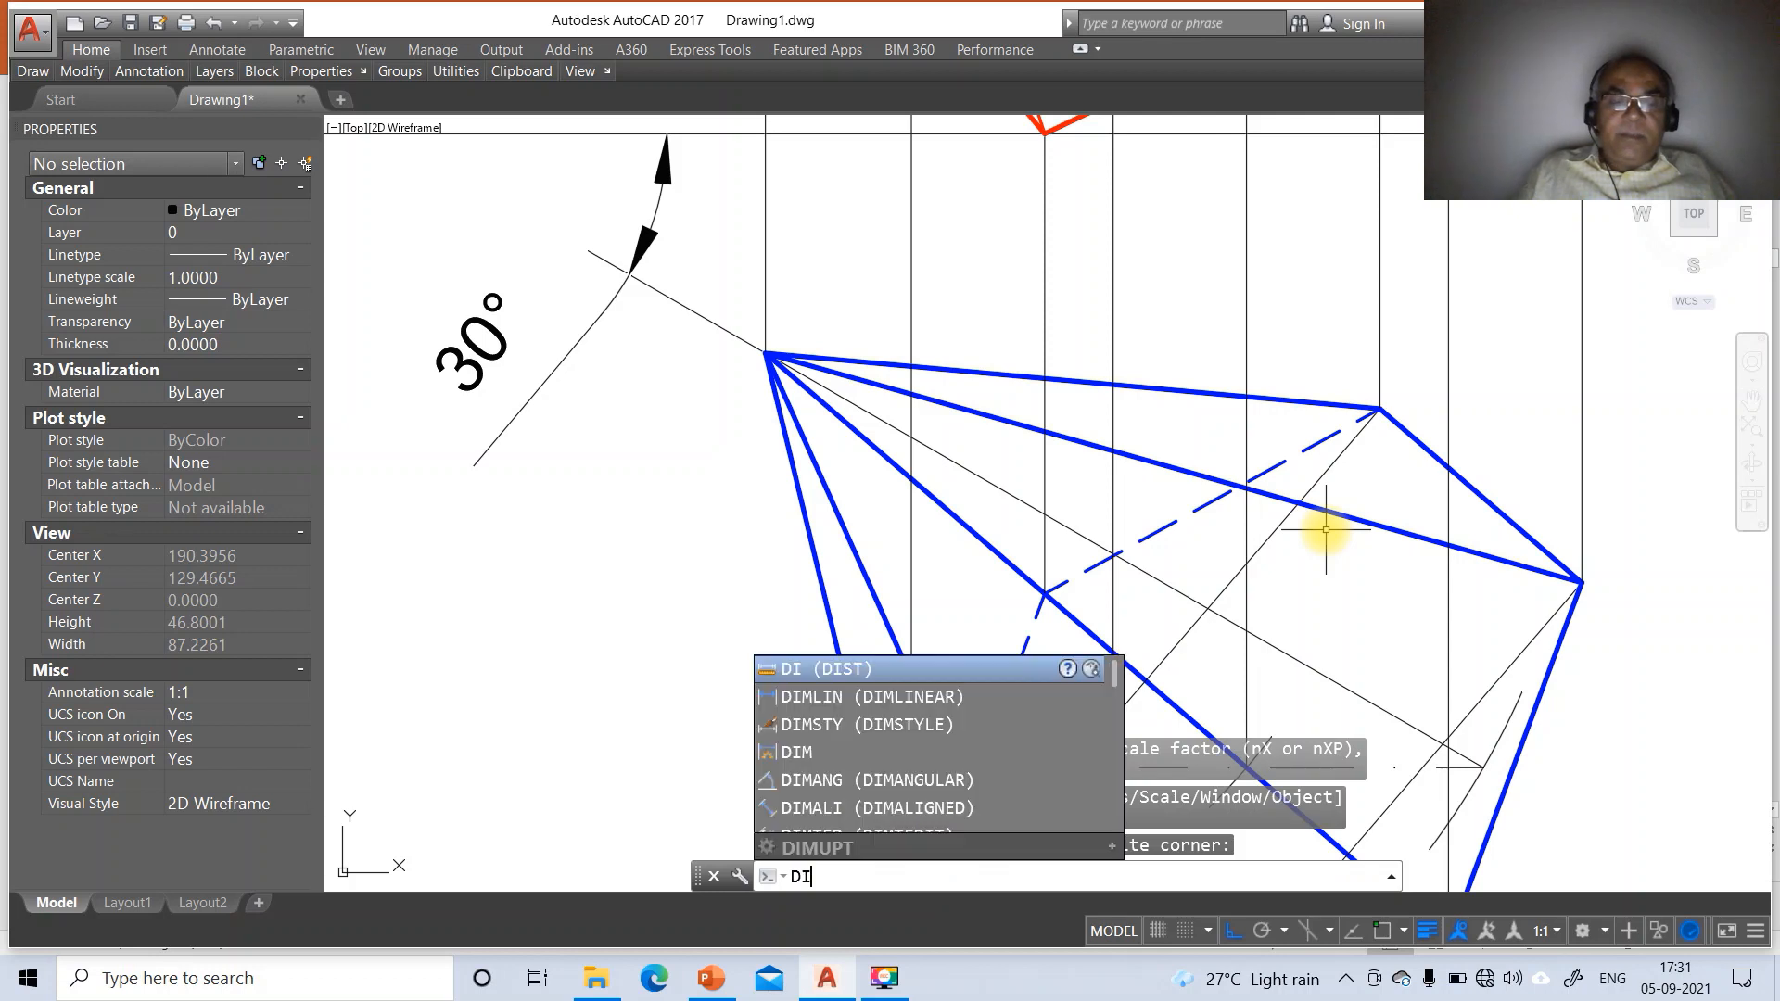
text(M)
key(Return)
text(A)
key(Return)
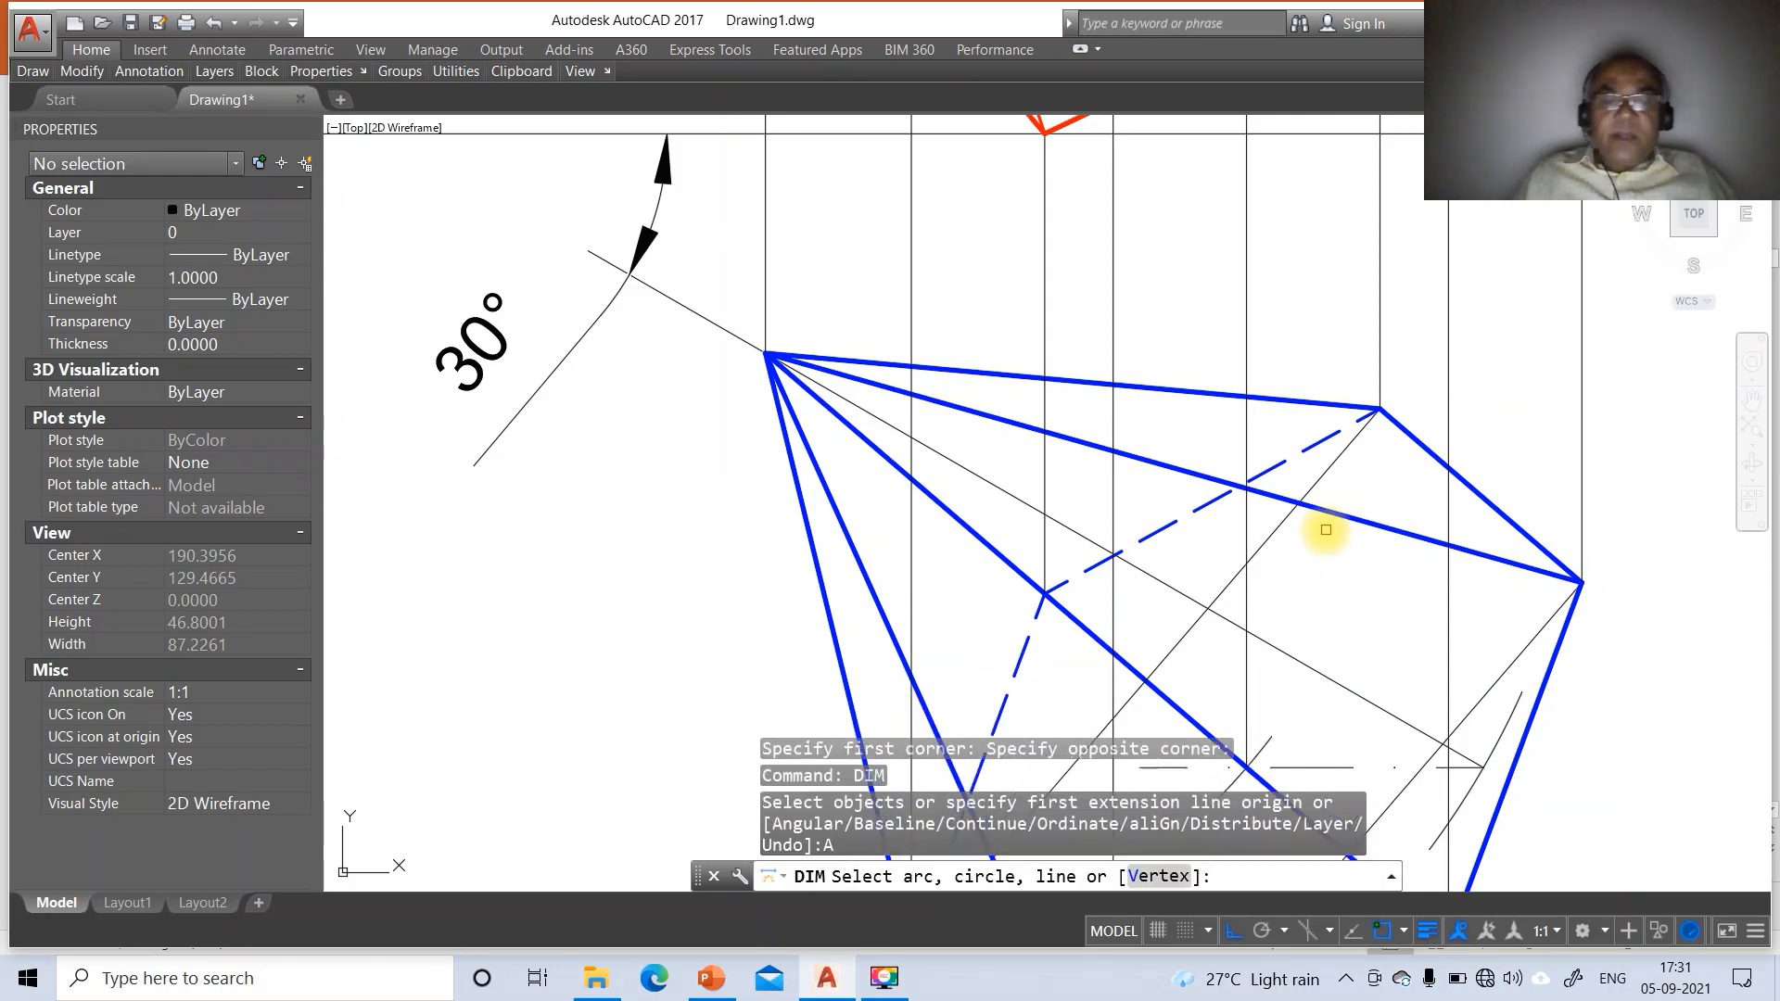
click(985, 543)
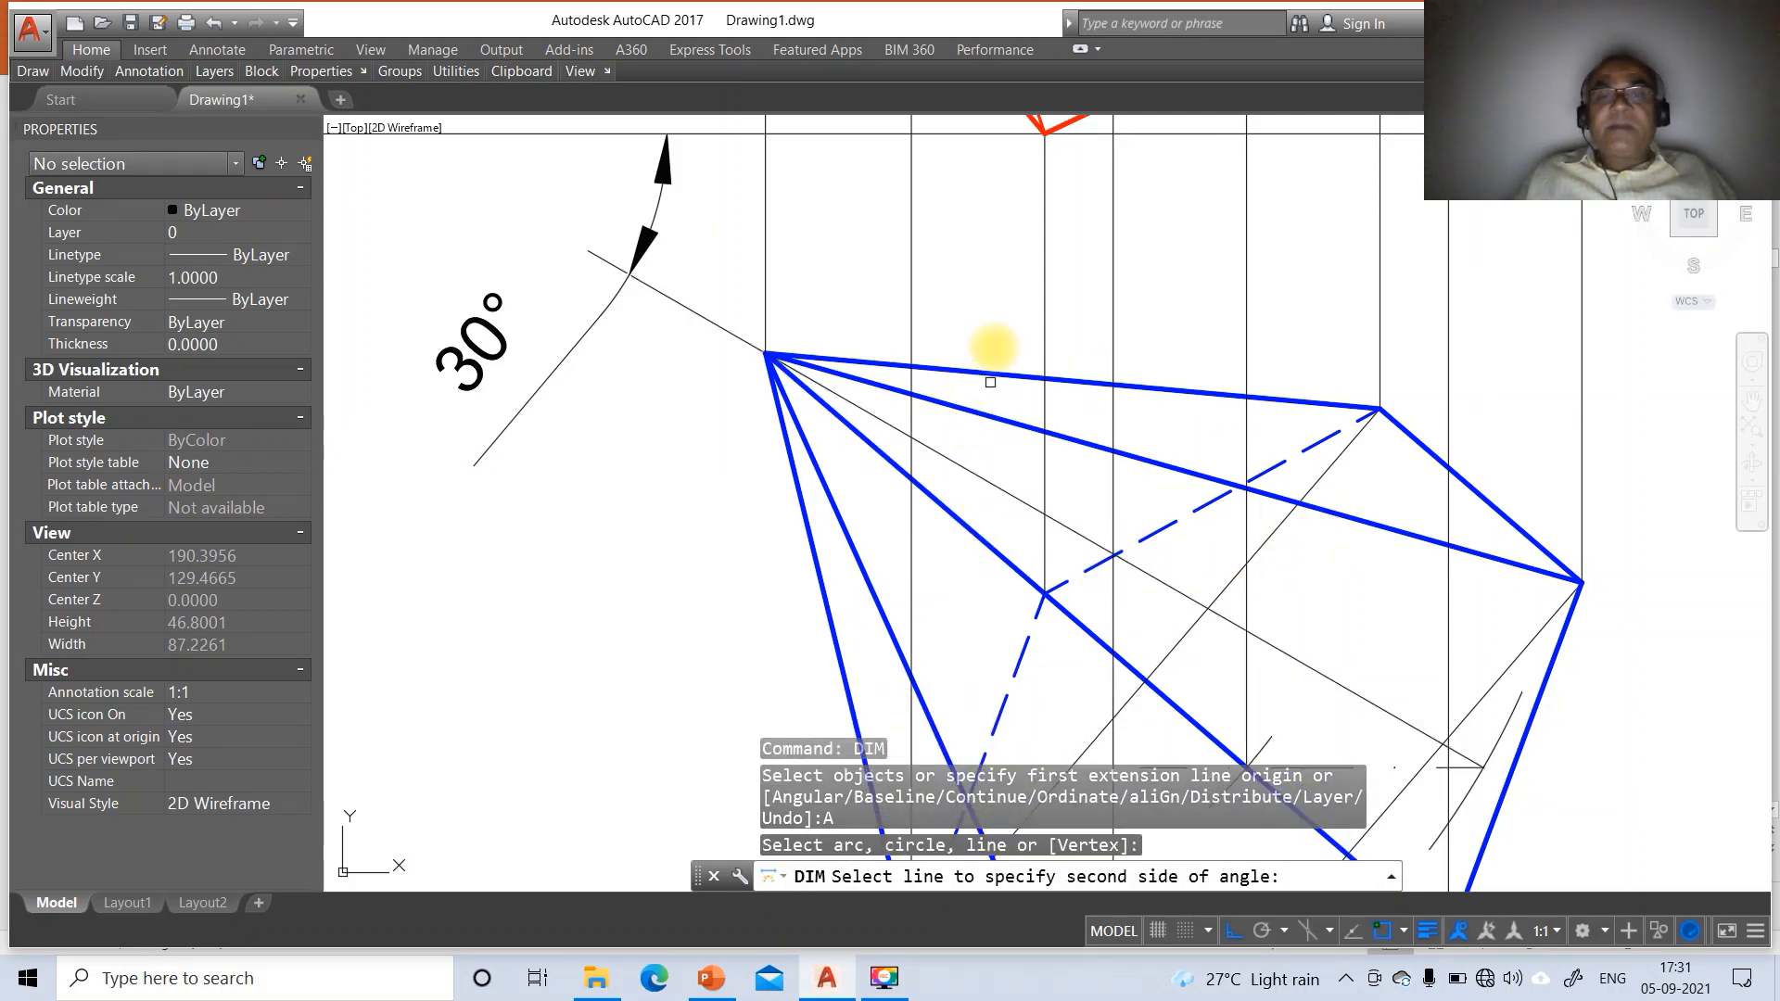
click(986, 138)
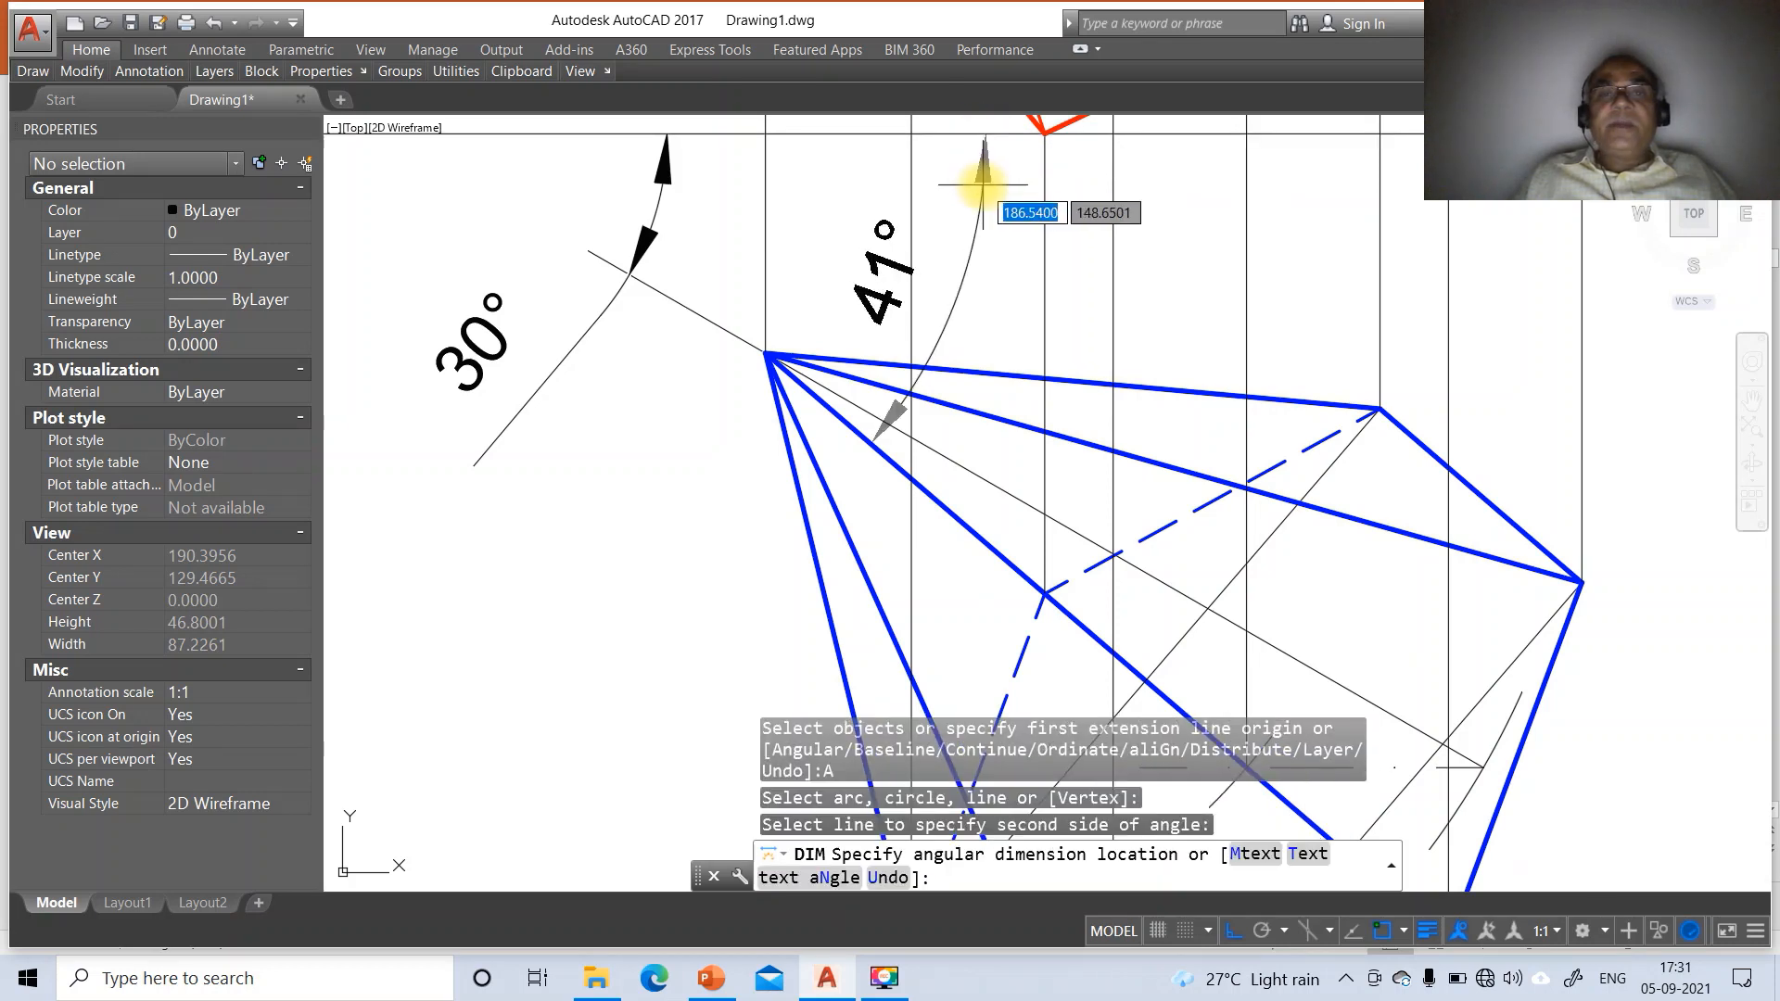
Give the angular dimension blank text and place its arc just right of the apex, below the ground line
text(T)
key(Return)
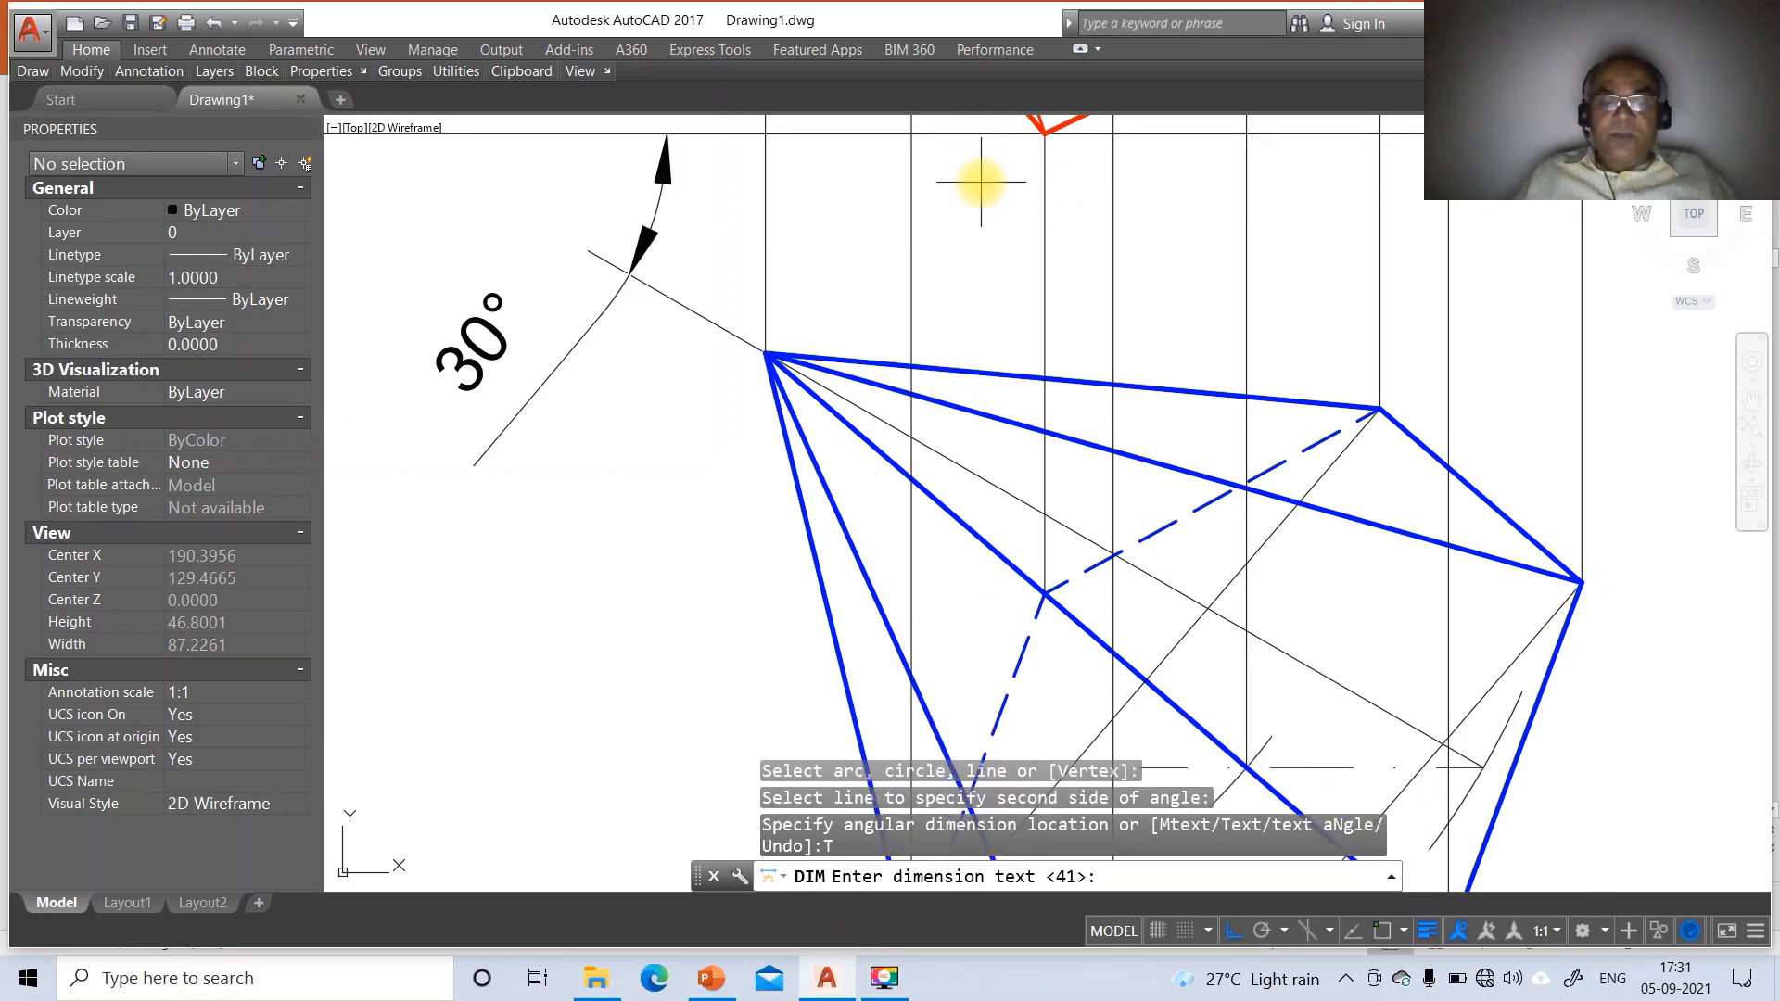
key(Return)
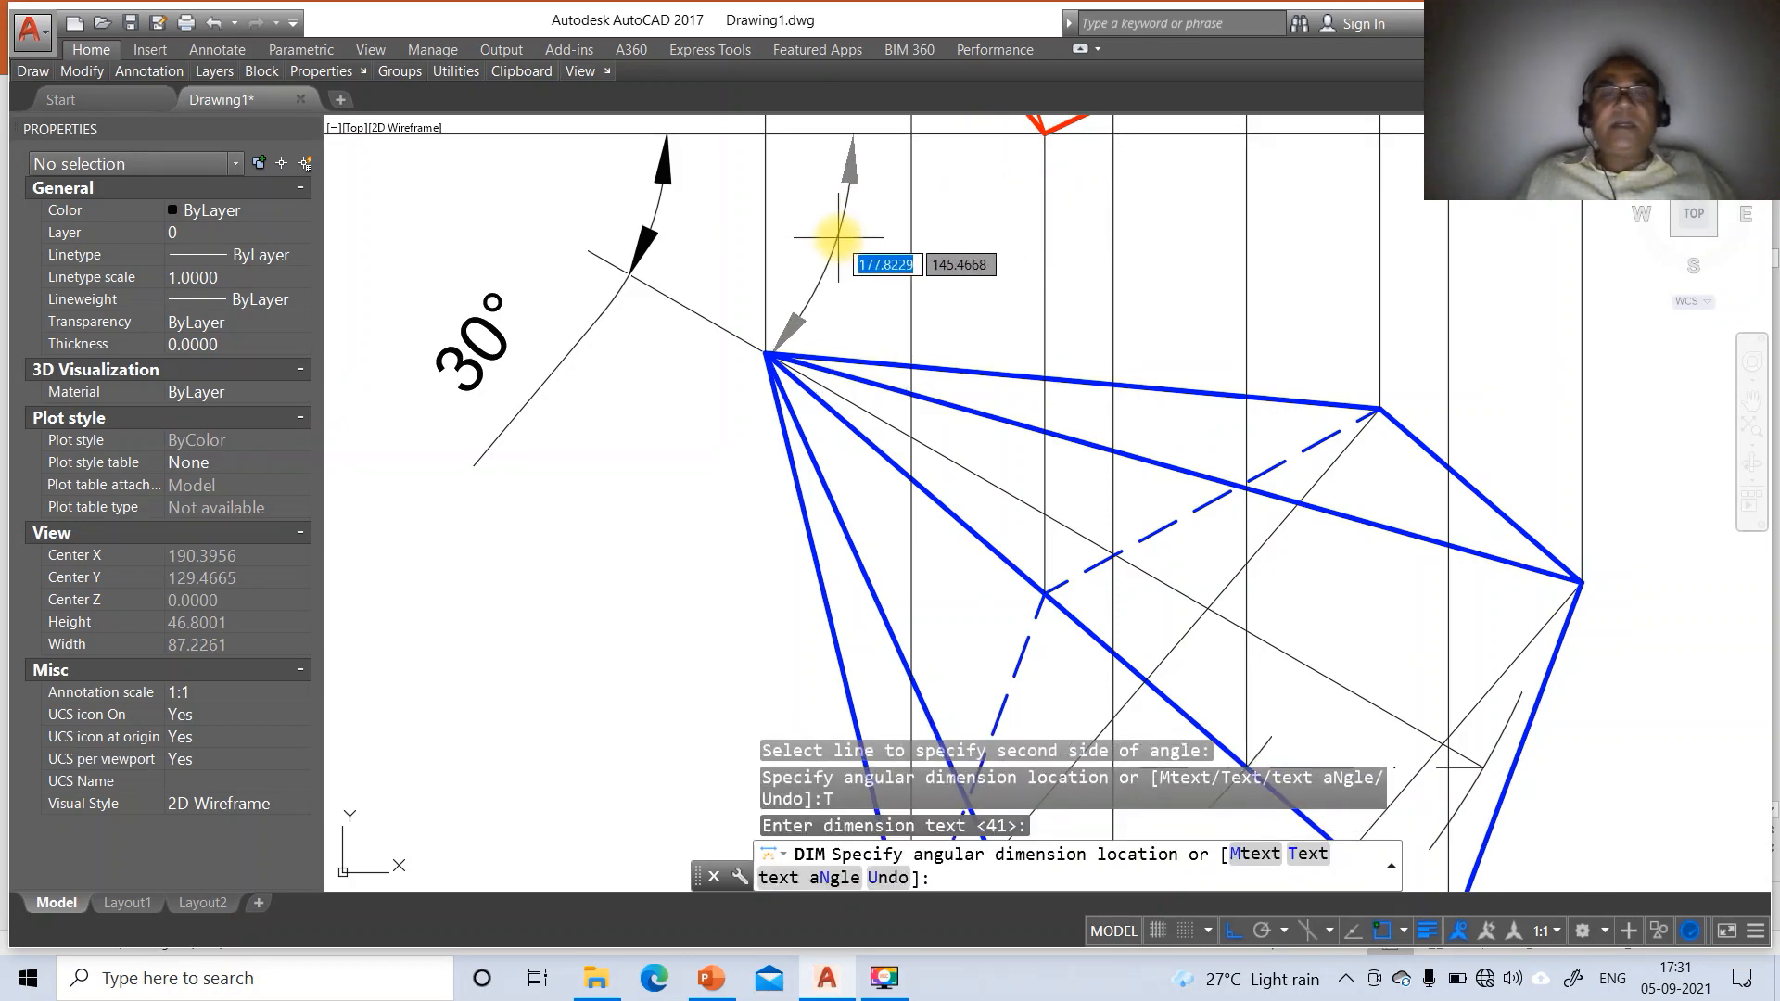
click(845, 284)
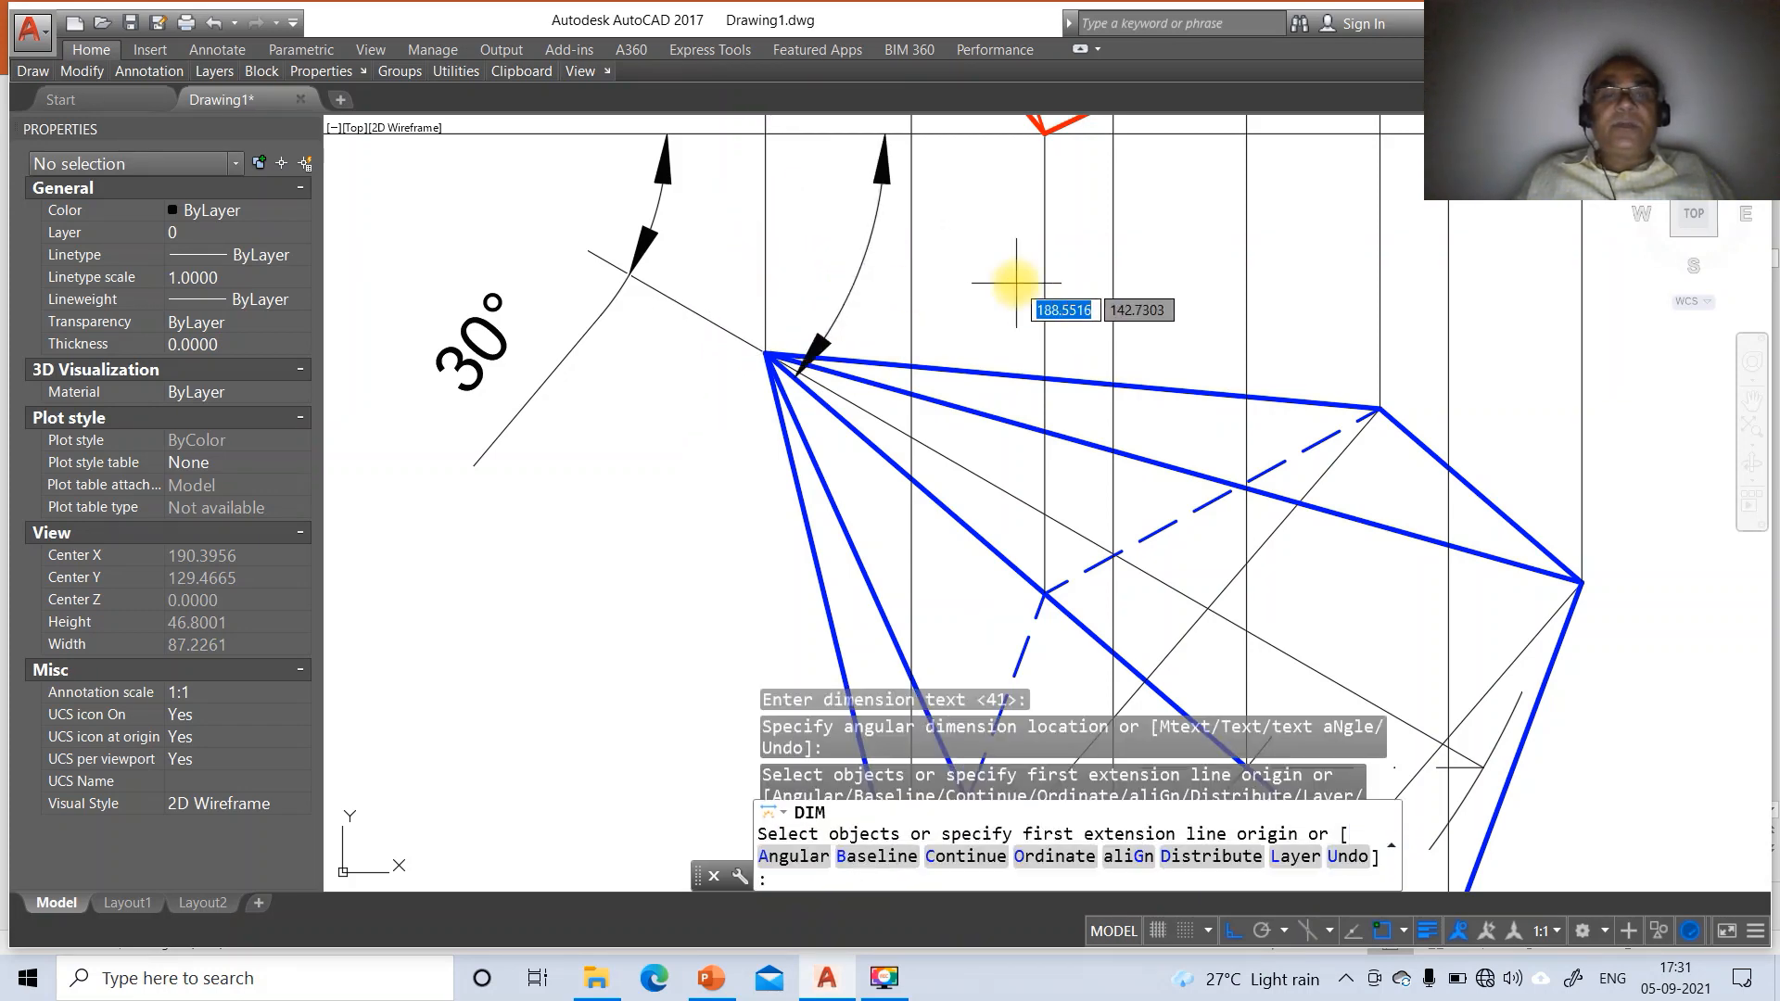
key(Escape)
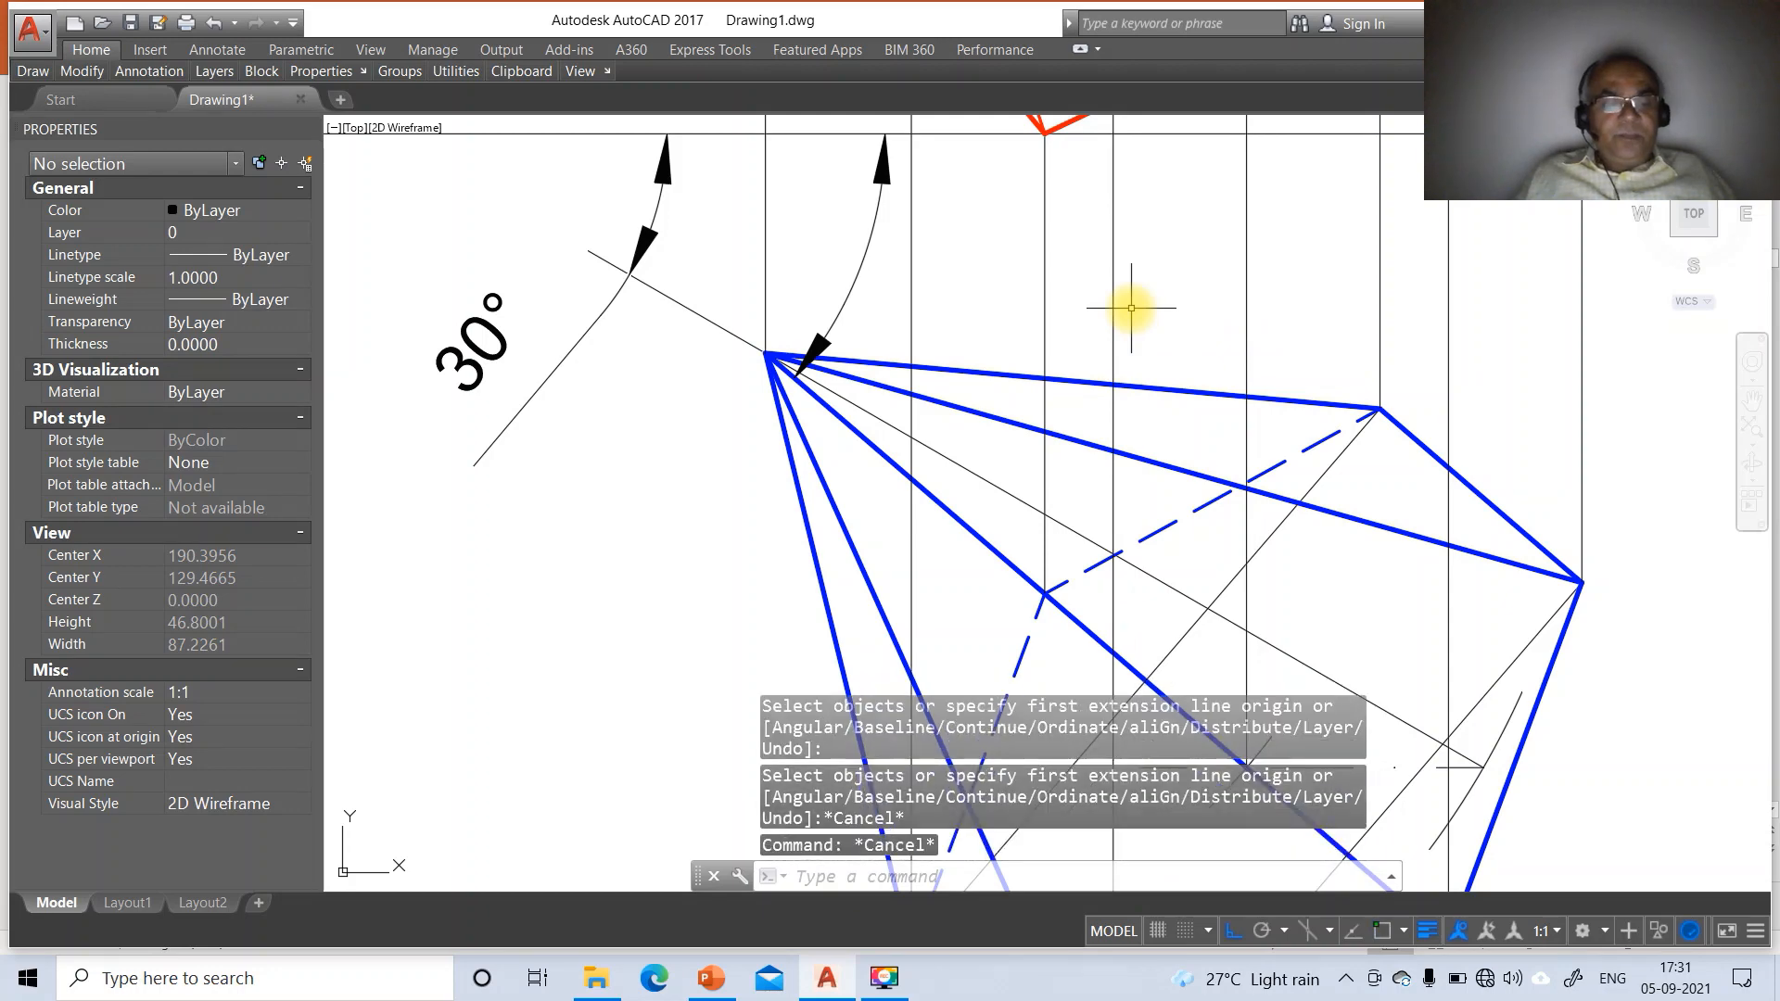
Relocate the 40° dimension to the lower end of the inclined axis, beyond the base of the second front view and above the ground line
text(z)
key(Return)
text(p)
key(Return)
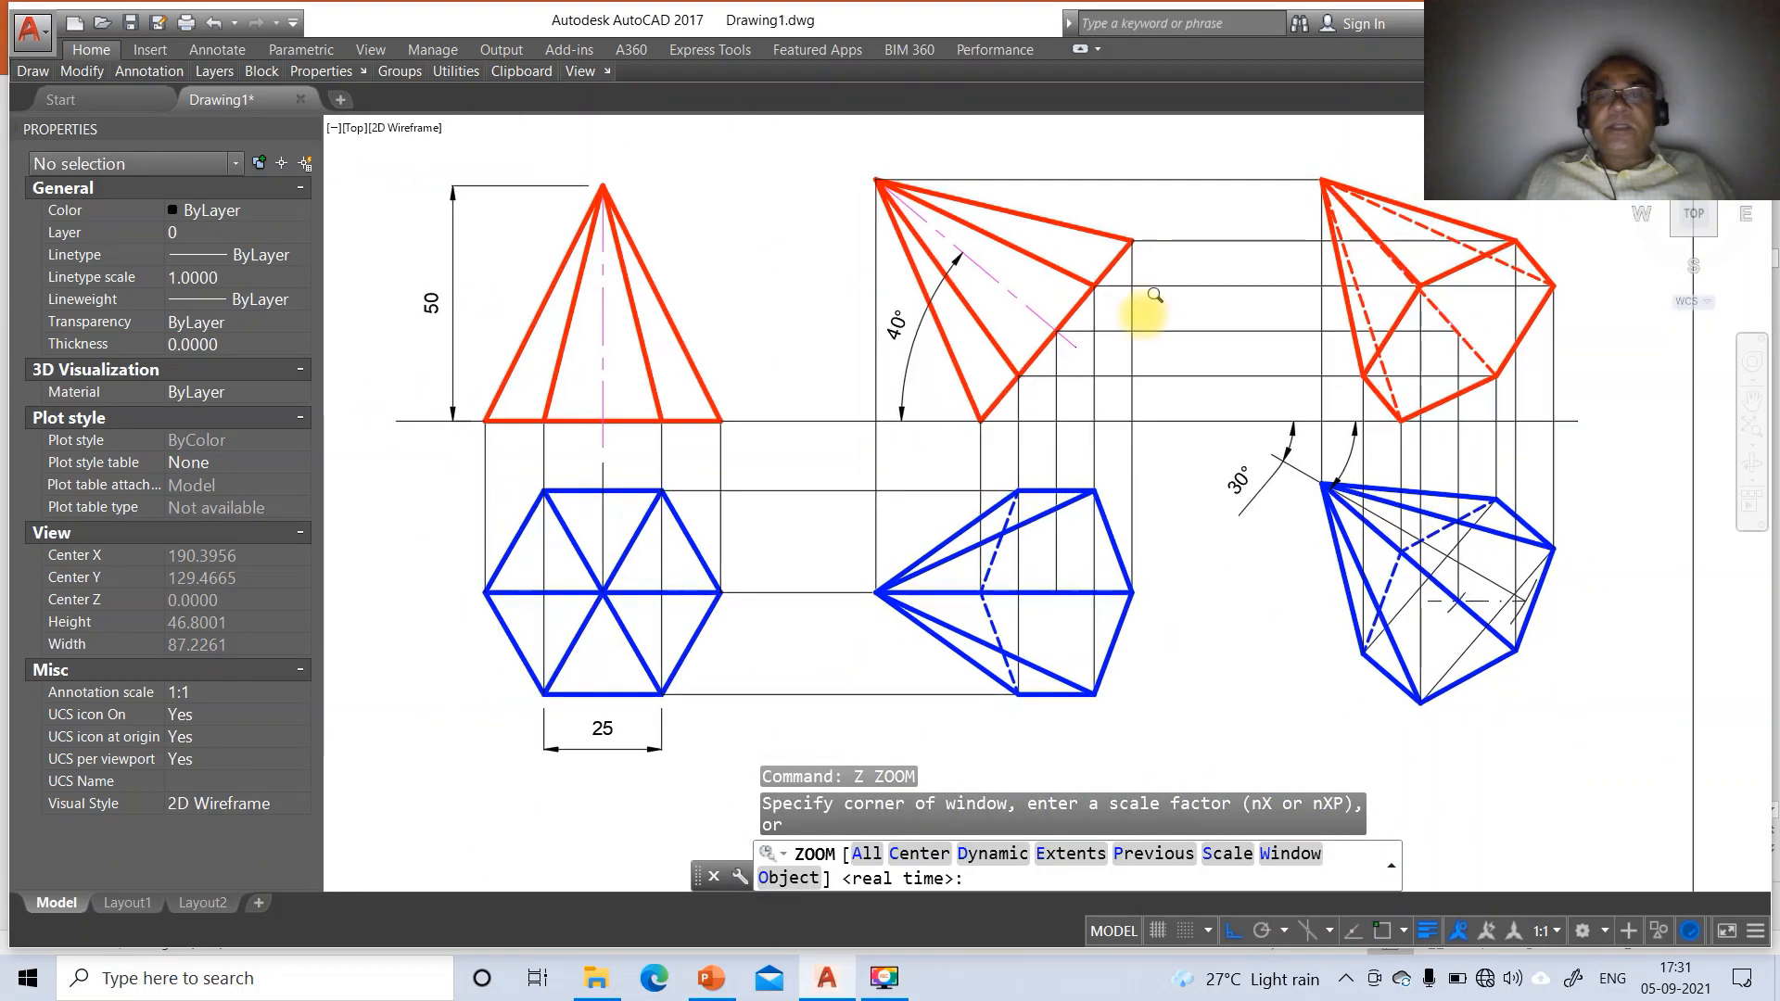
text(DD)
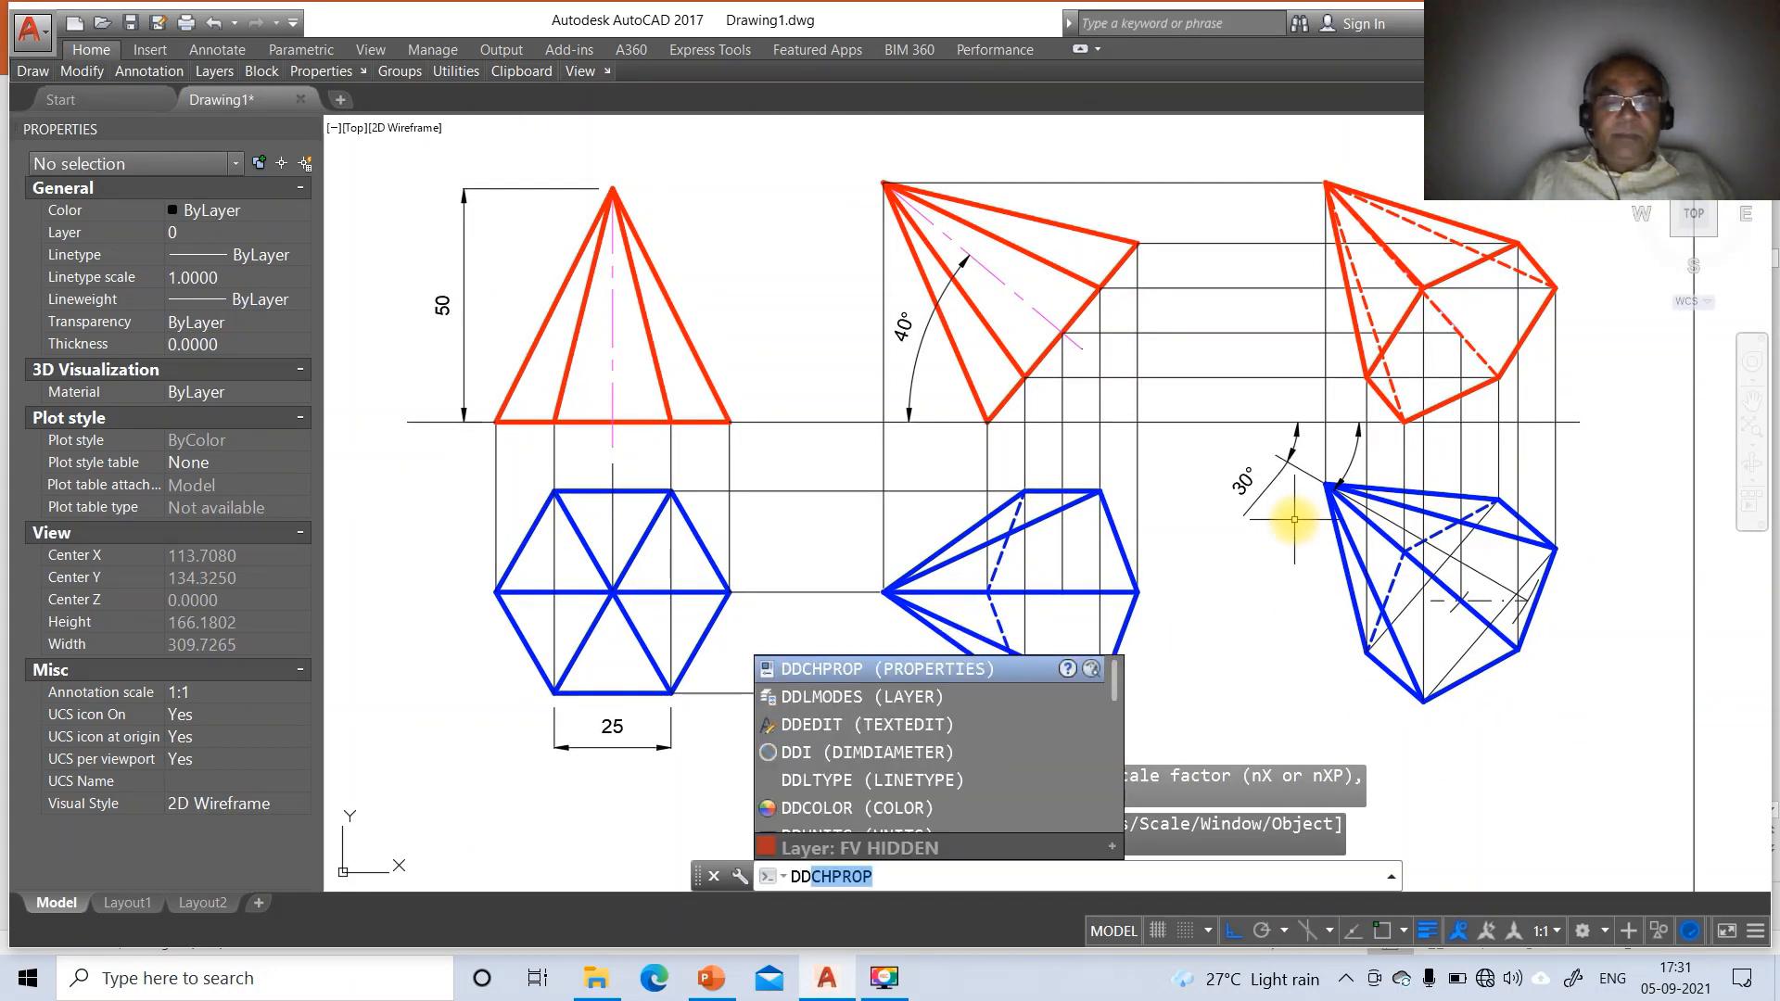
text(IMTEDIT)
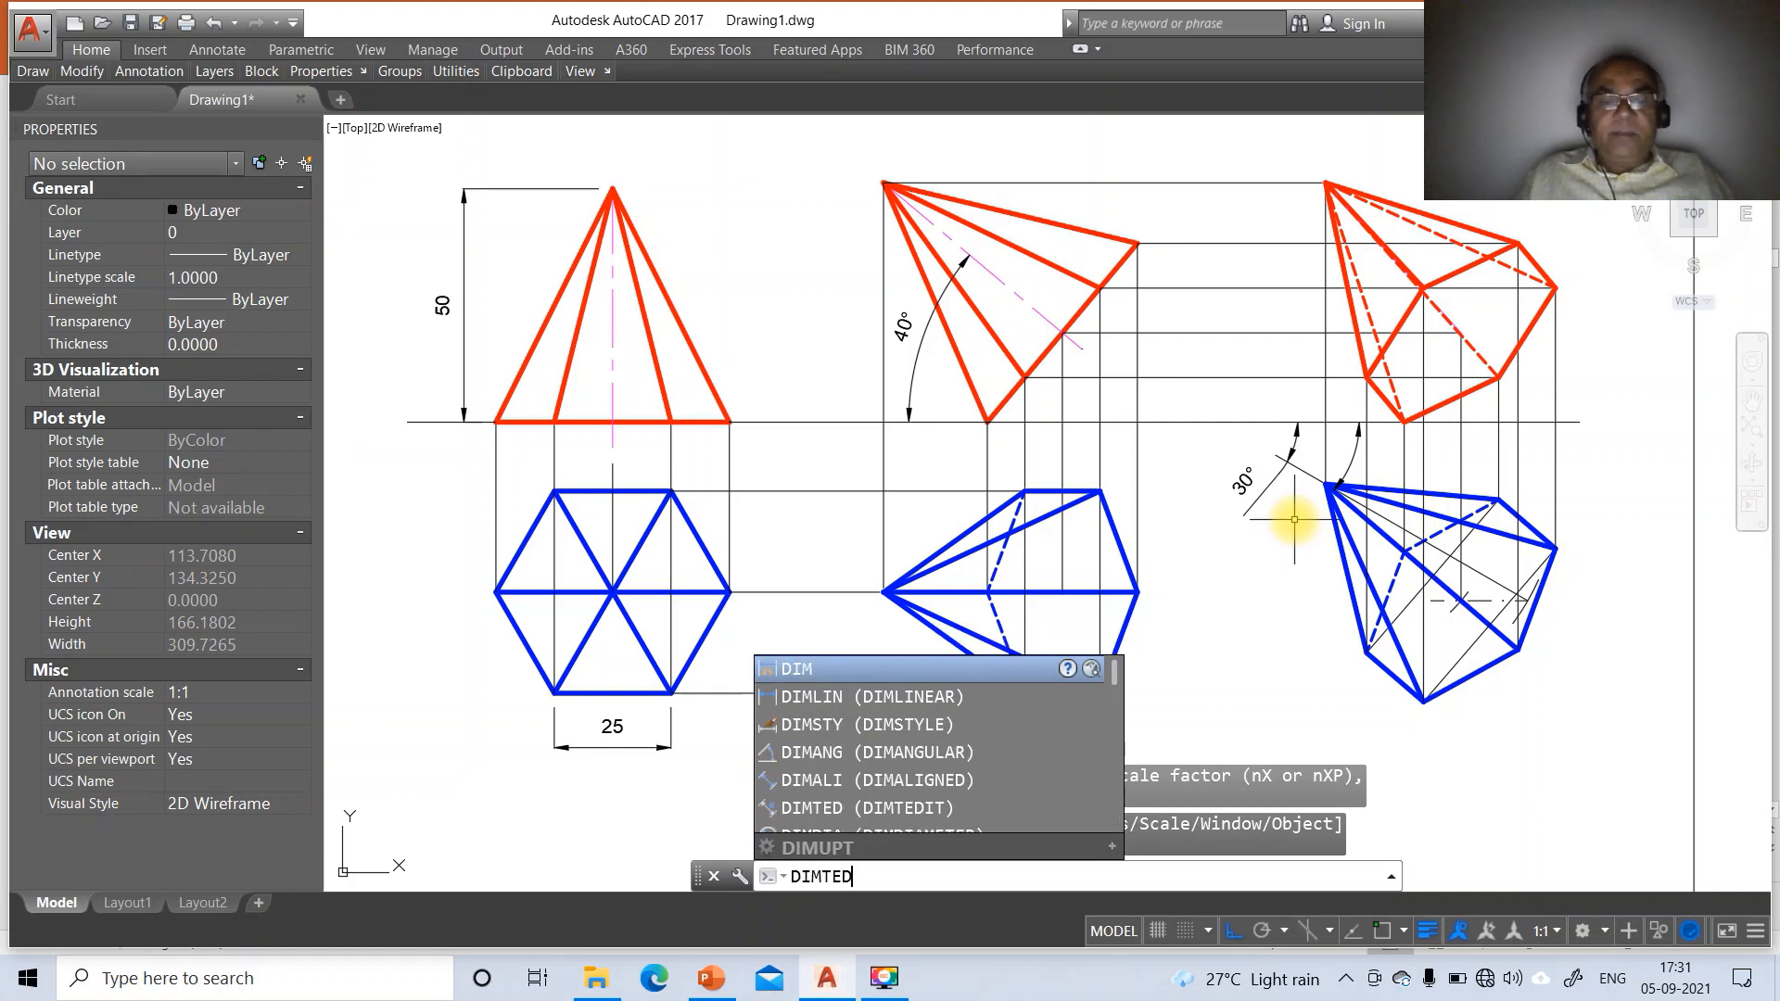
key(Return)
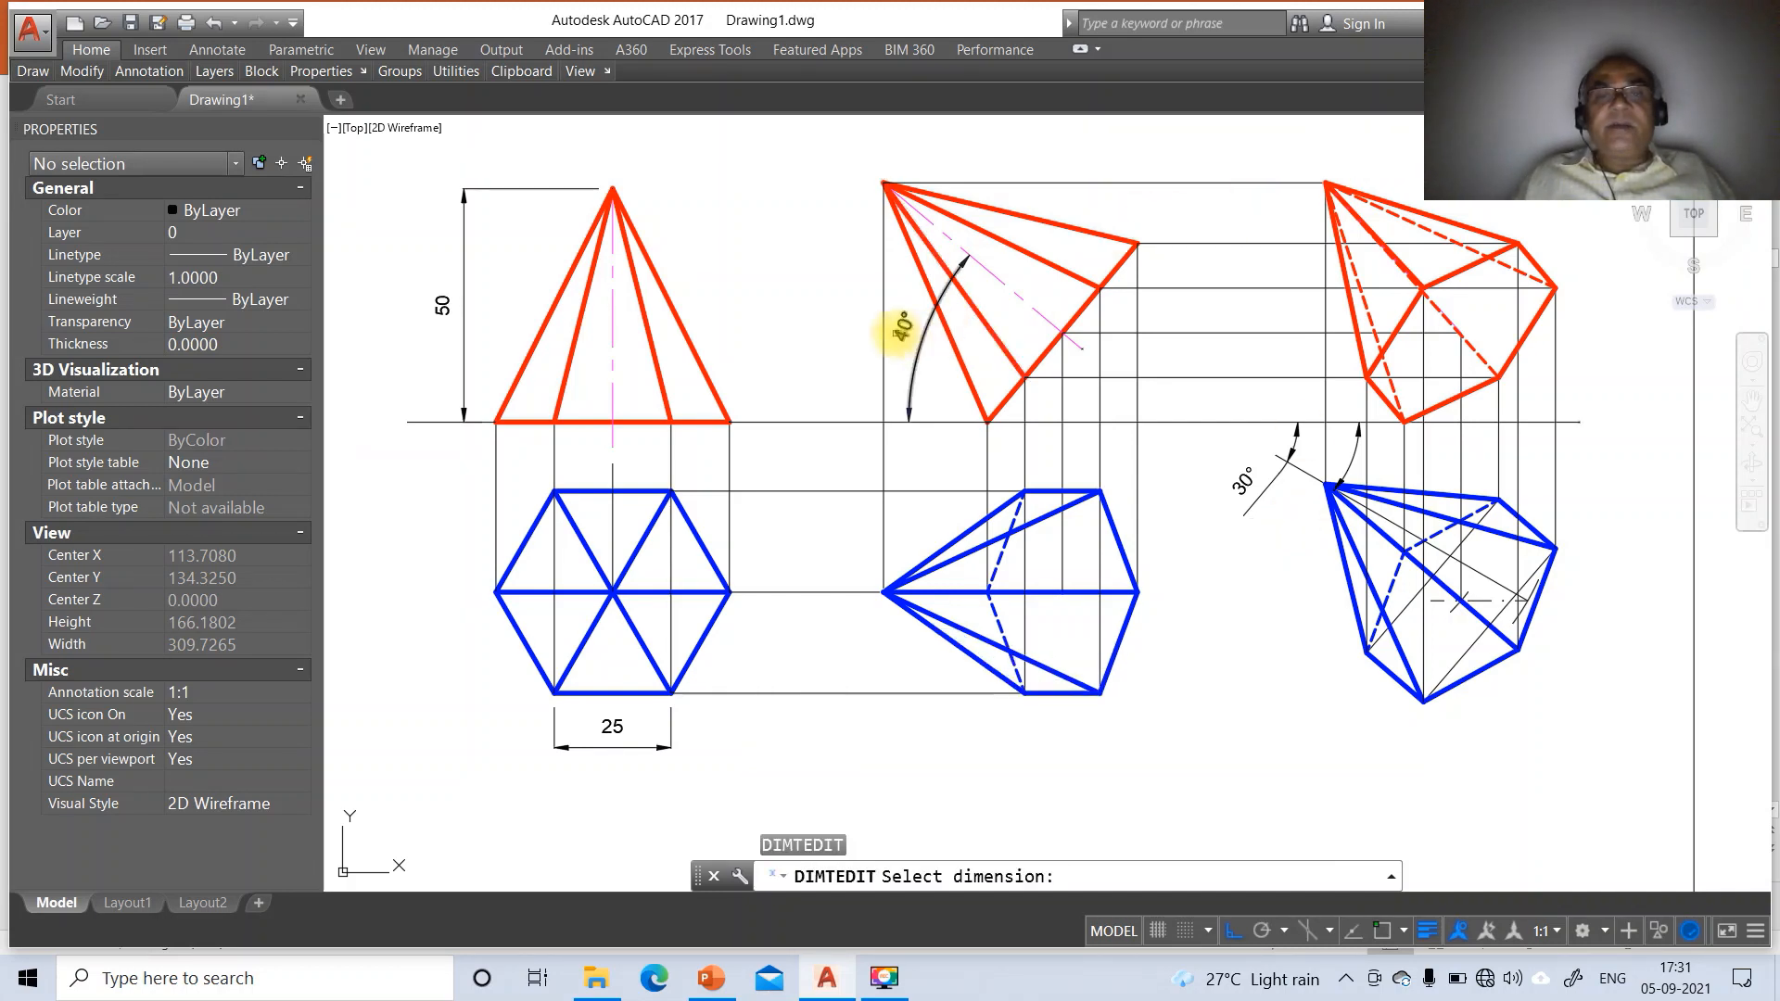
click(901, 329)
click(1114, 399)
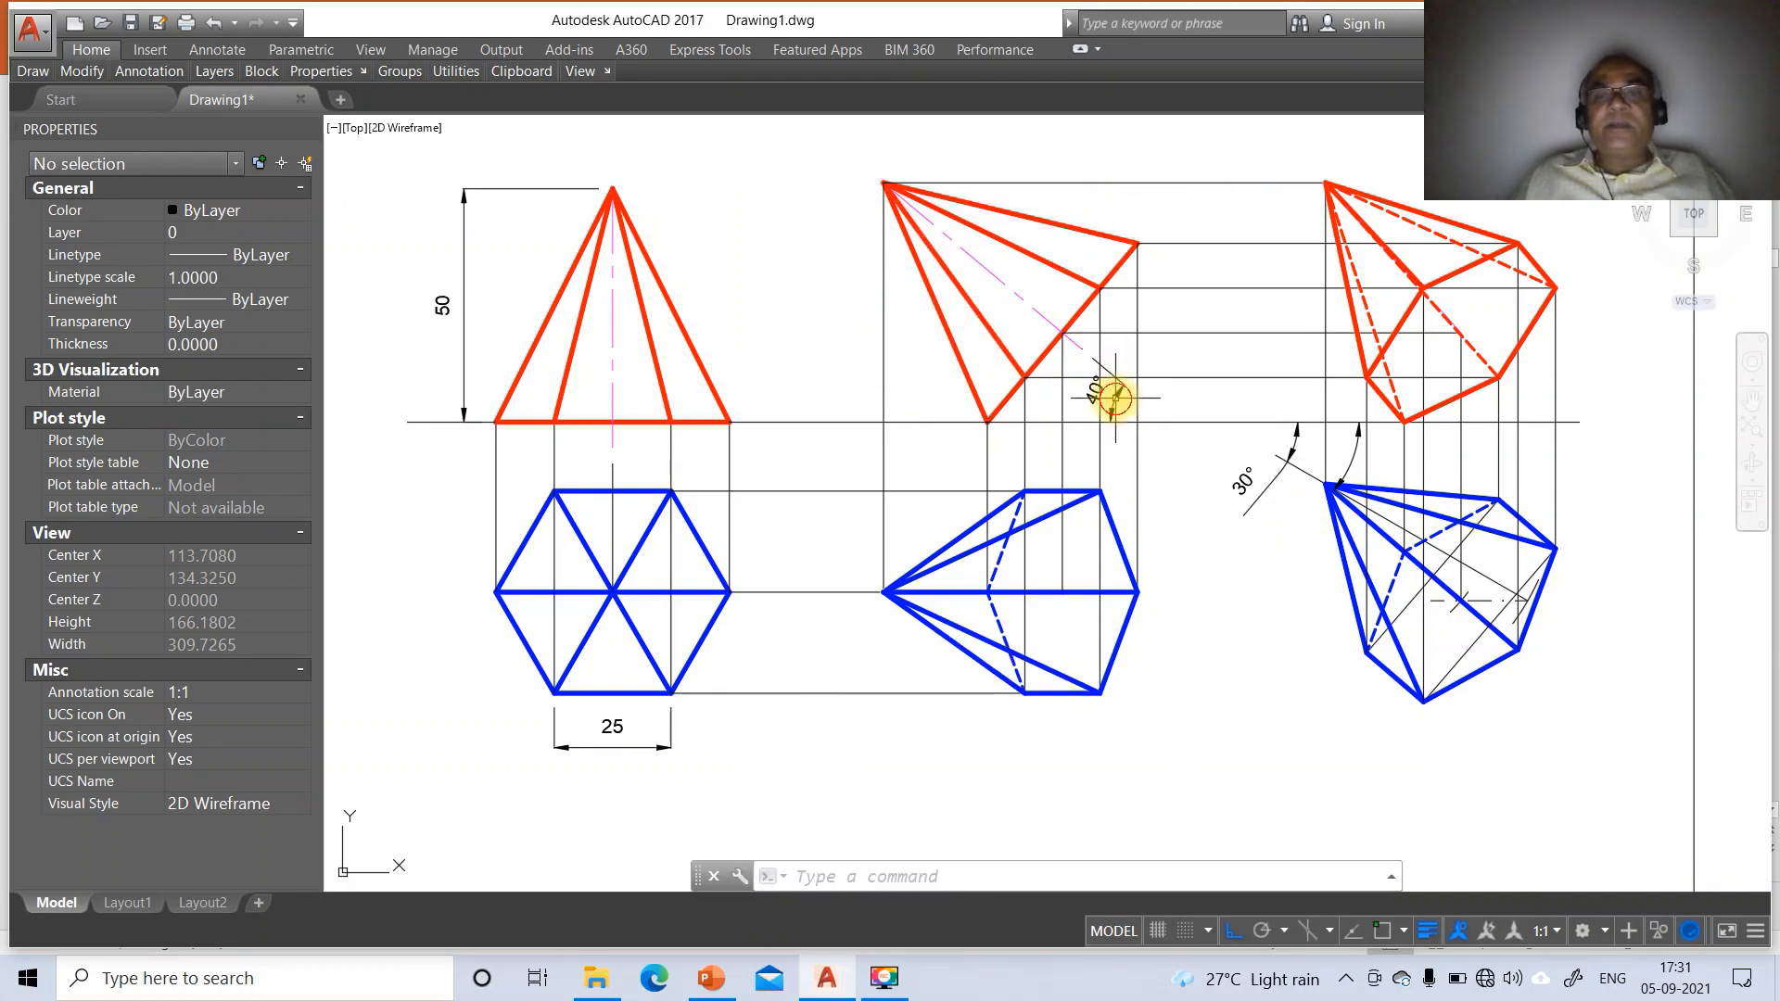
Reposition the 30° dimension text so it sits beside its arc, just below the ground line left of the third top view
key(Return)
click(1295, 440)
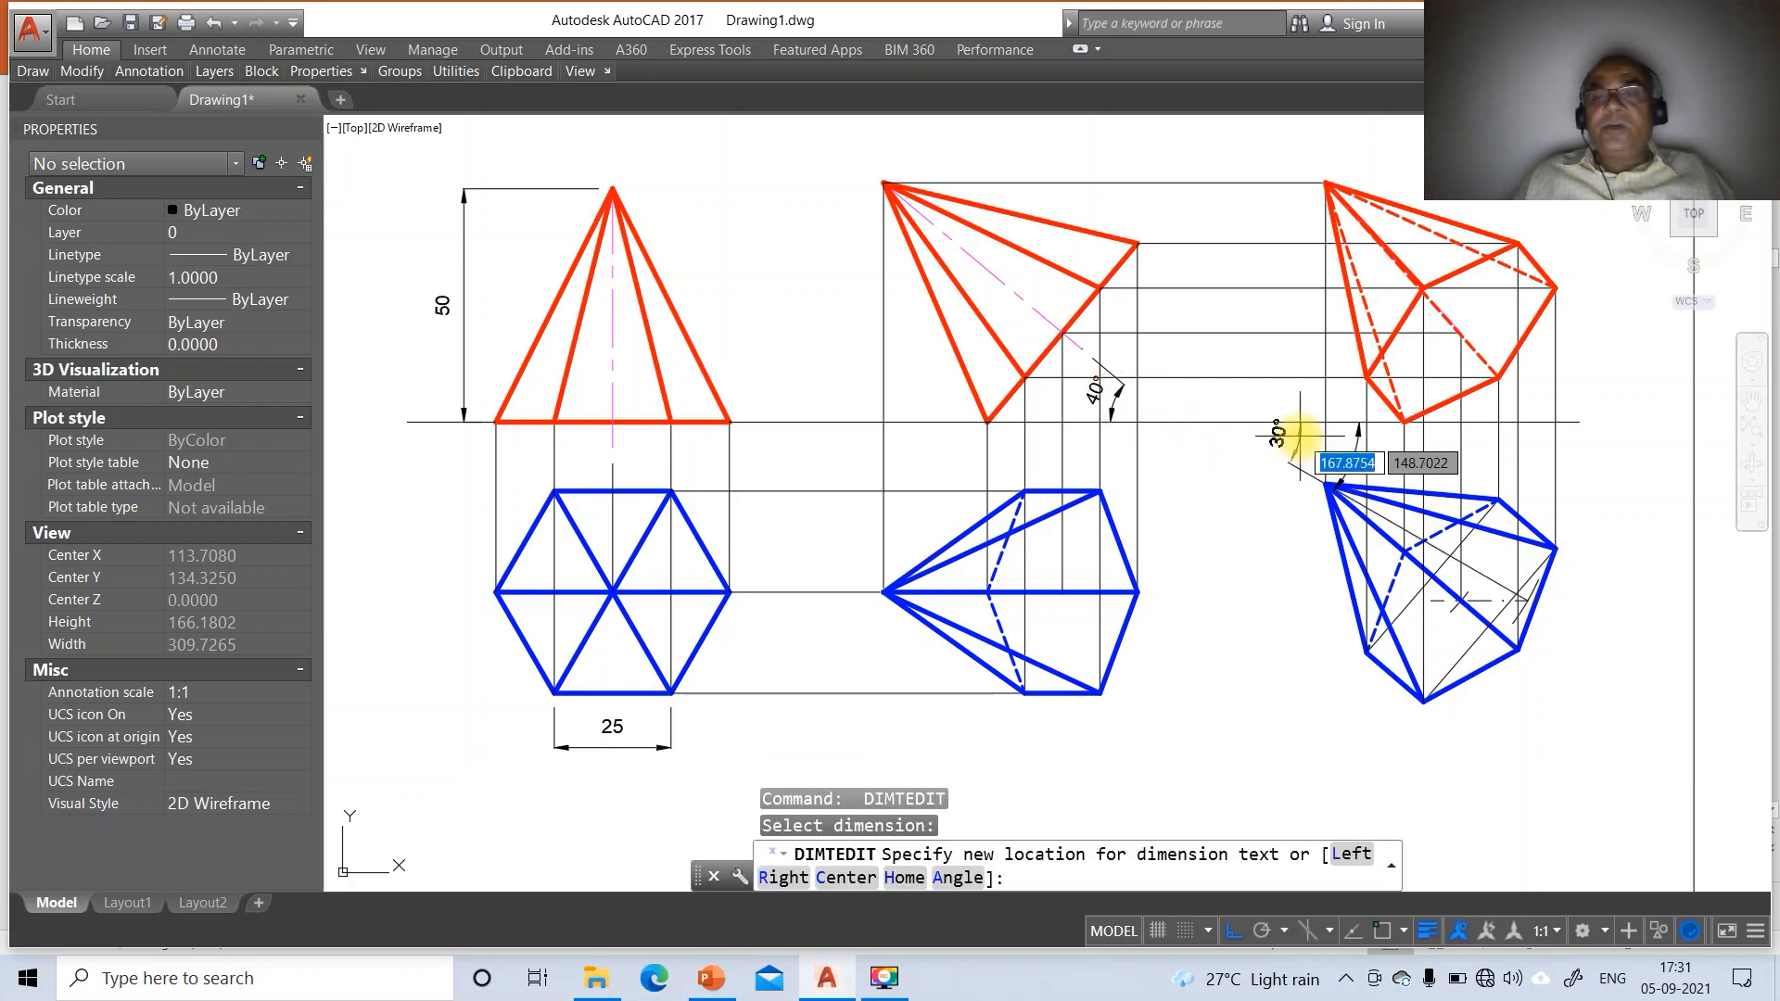
click(1299, 440)
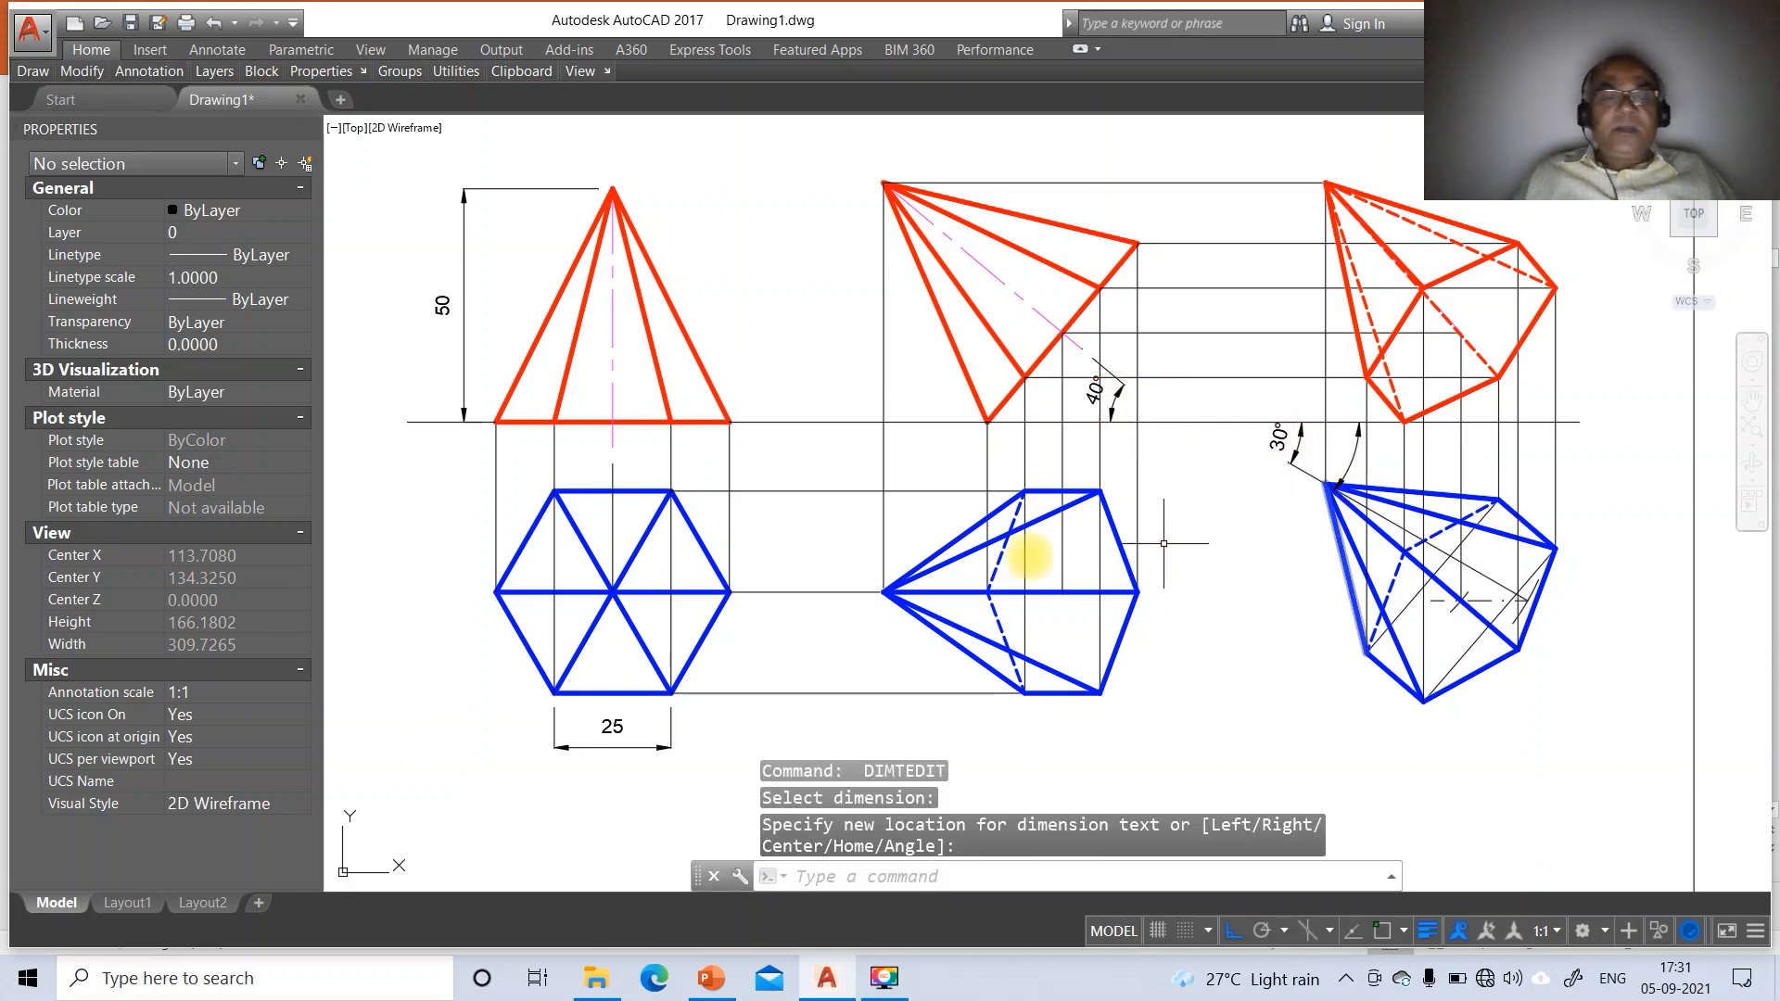
Add single-line text of height 3 labelling the left end of the ground line X and the right end Y
text(DT)
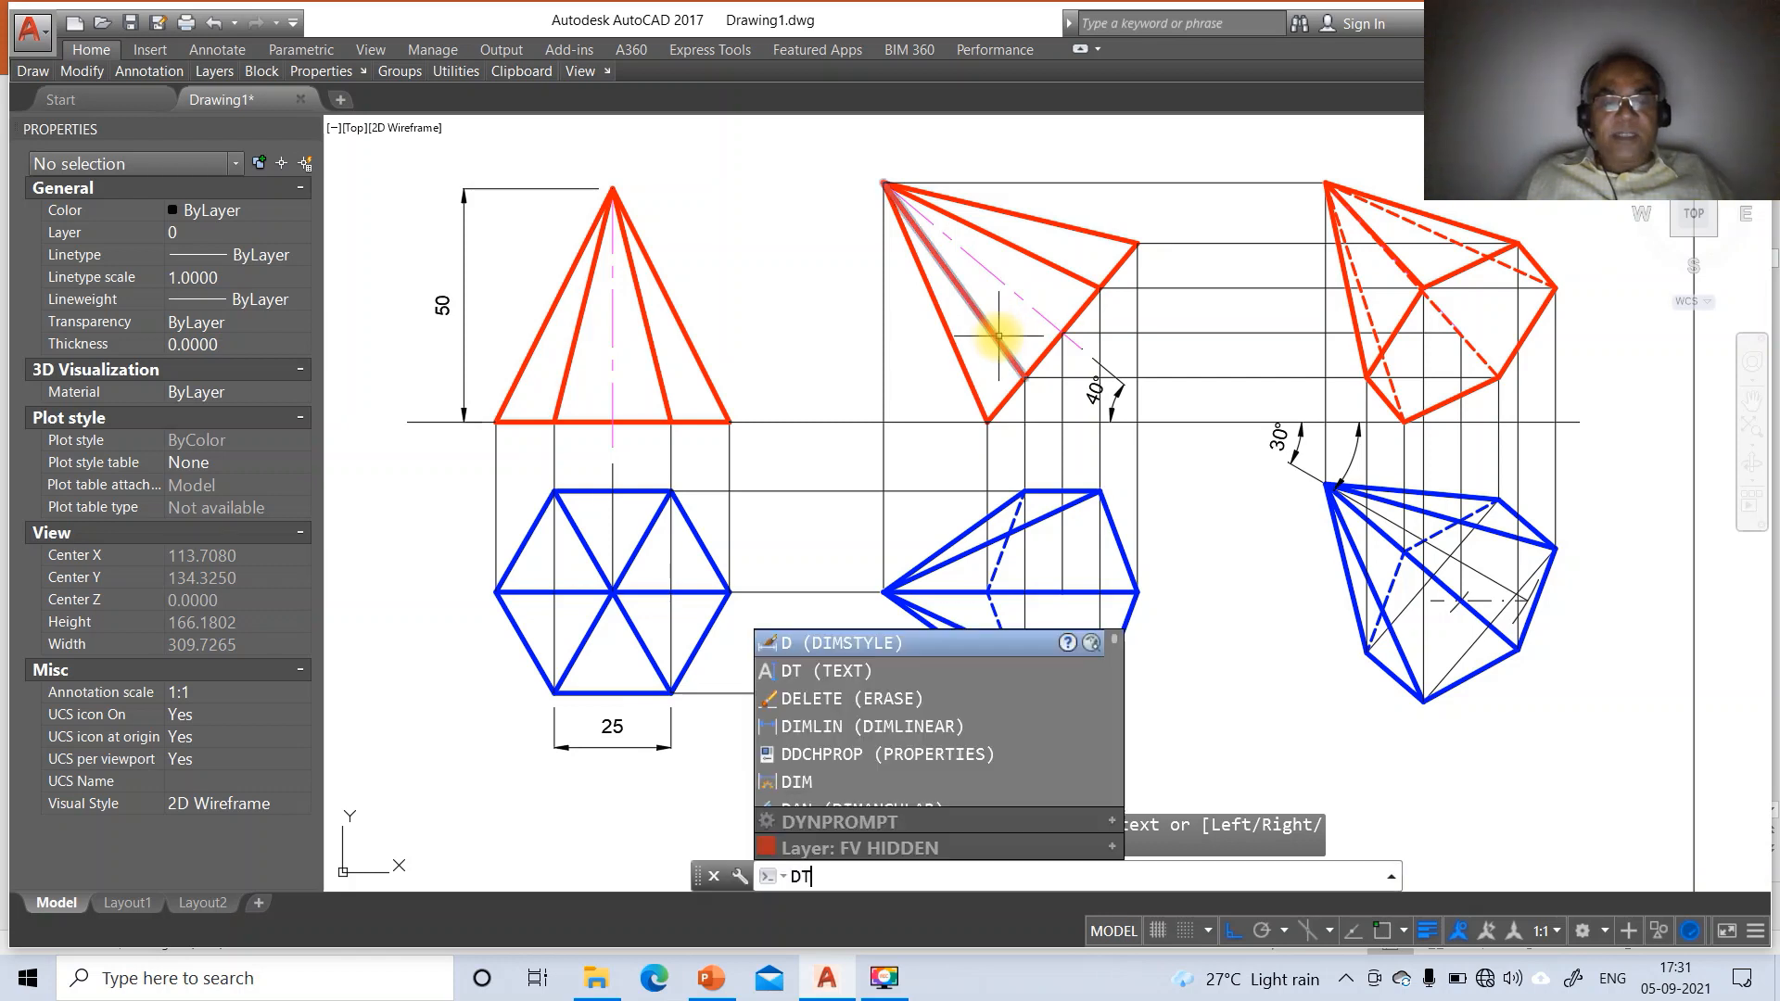
key(Return)
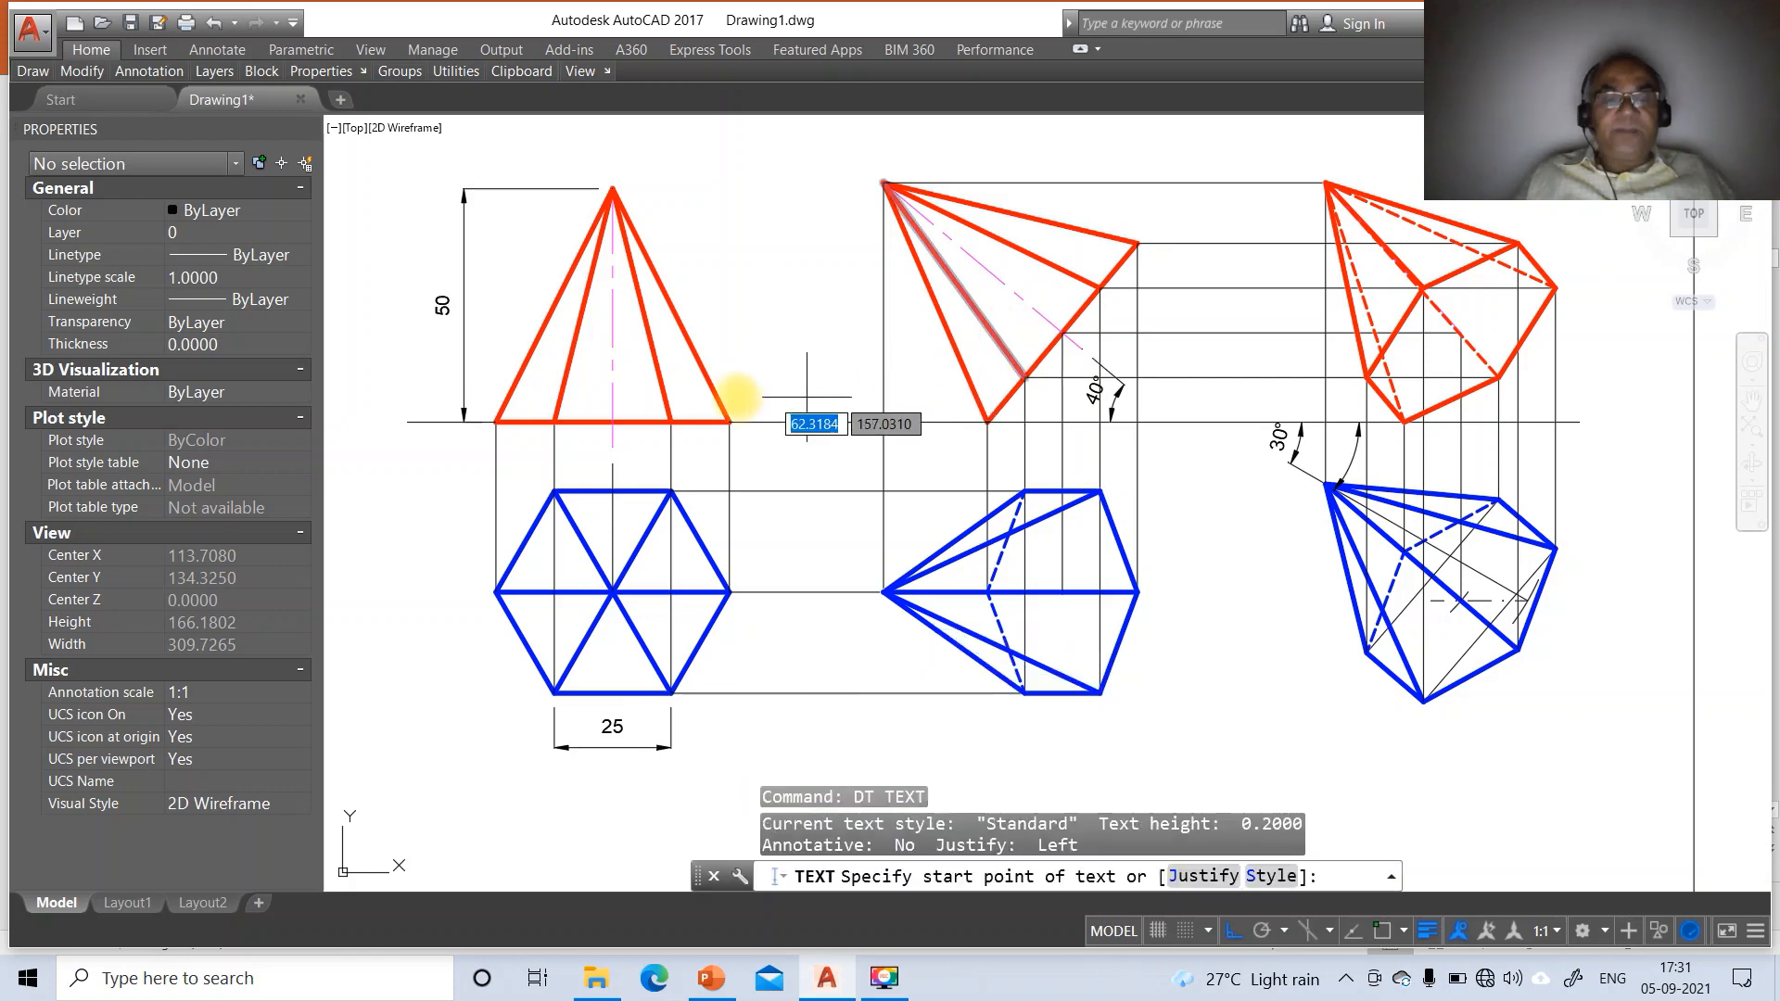
click(385, 426)
text(3)
key(Return)
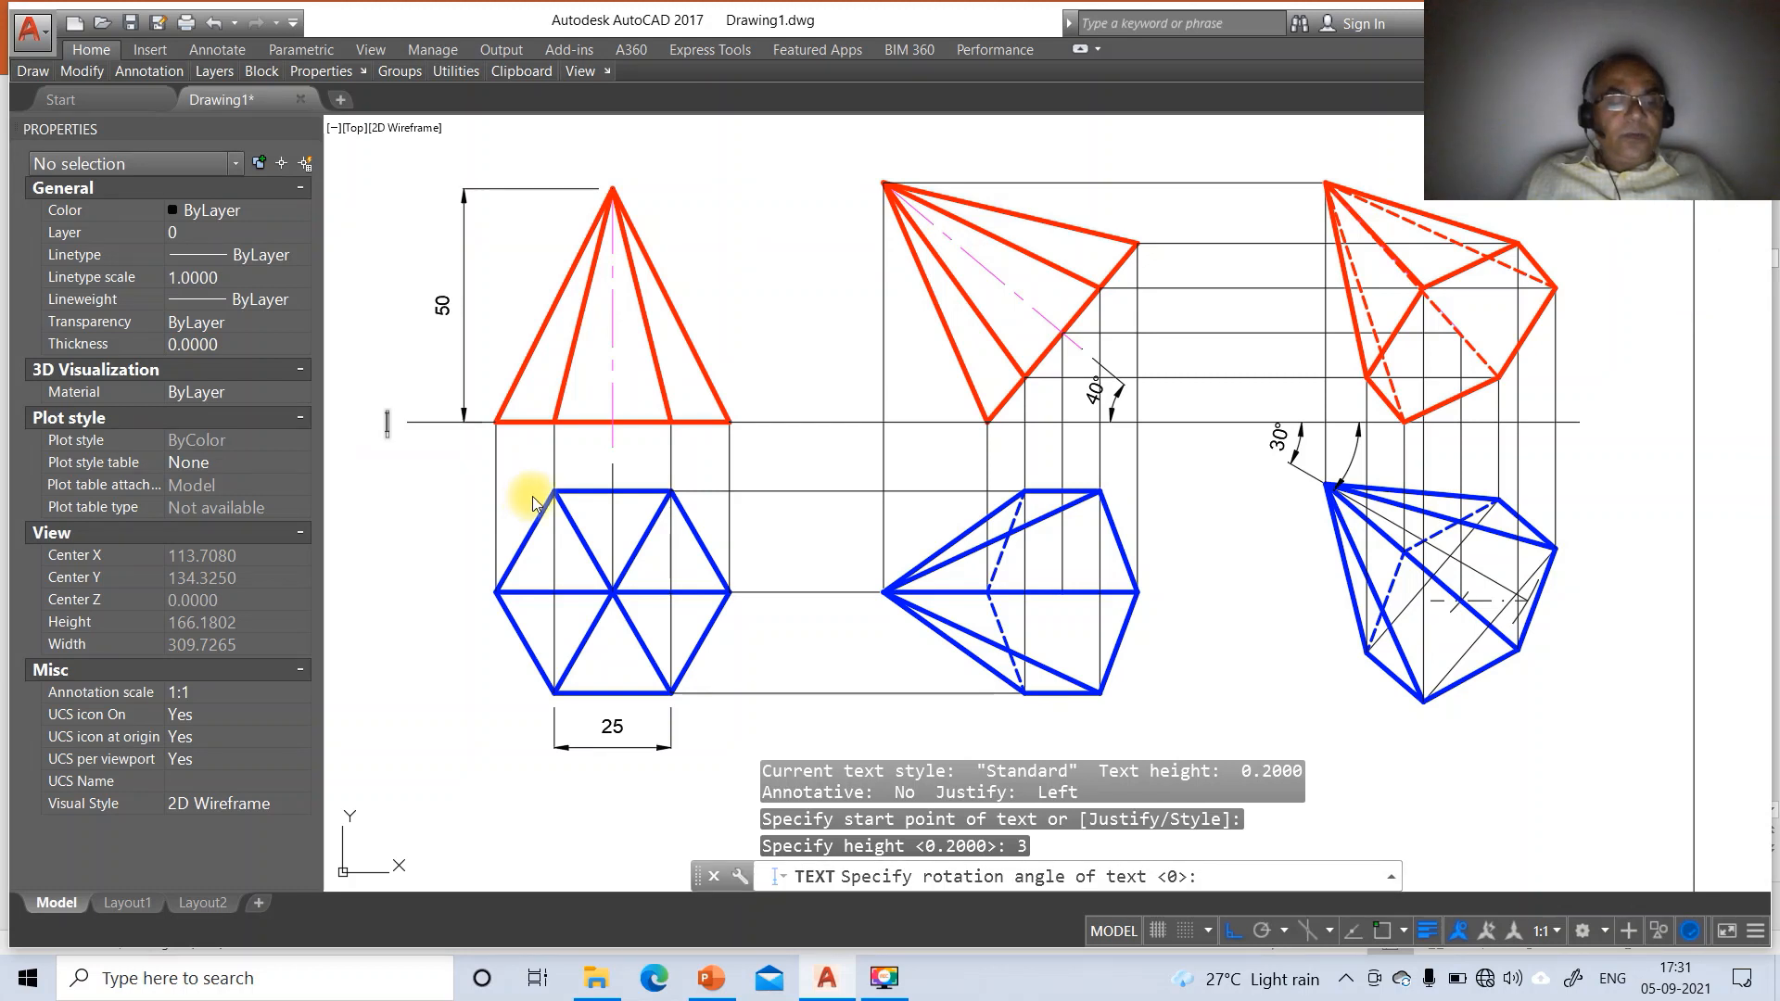
text(X)
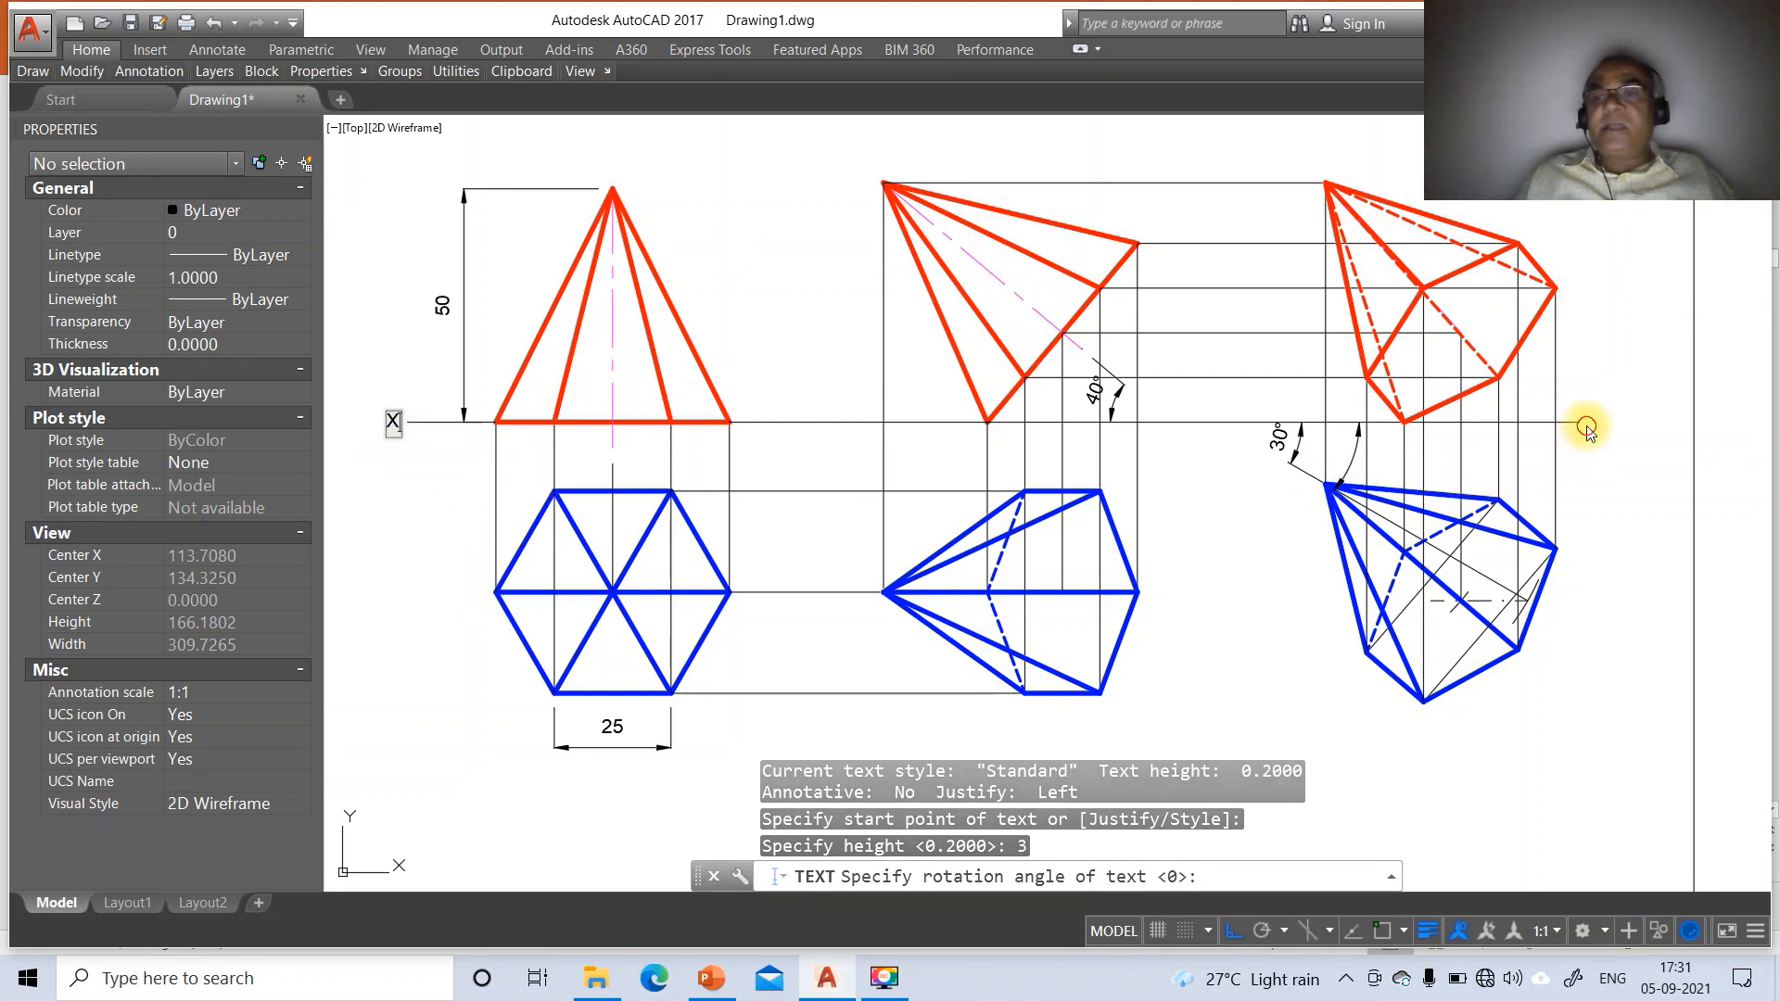
click(1583, 431)
text(Y)
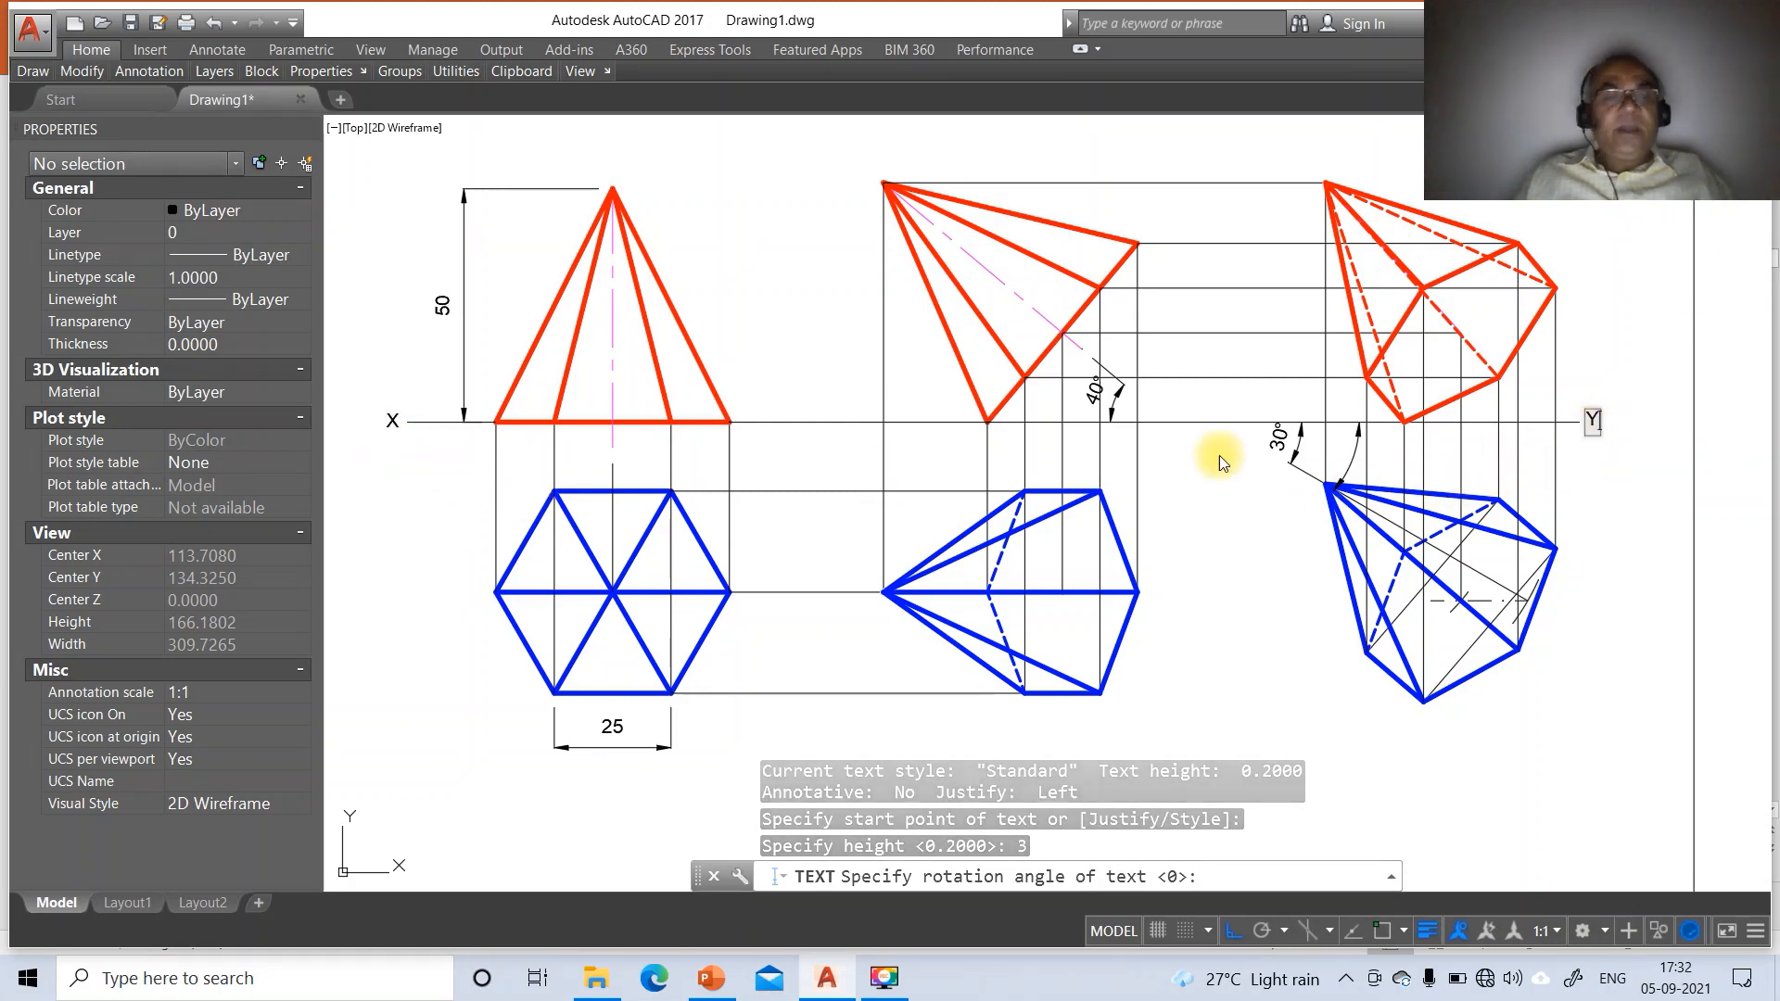
Label the planes near the ground line's X end, with VP above the line and HP below it
click(418, 411)
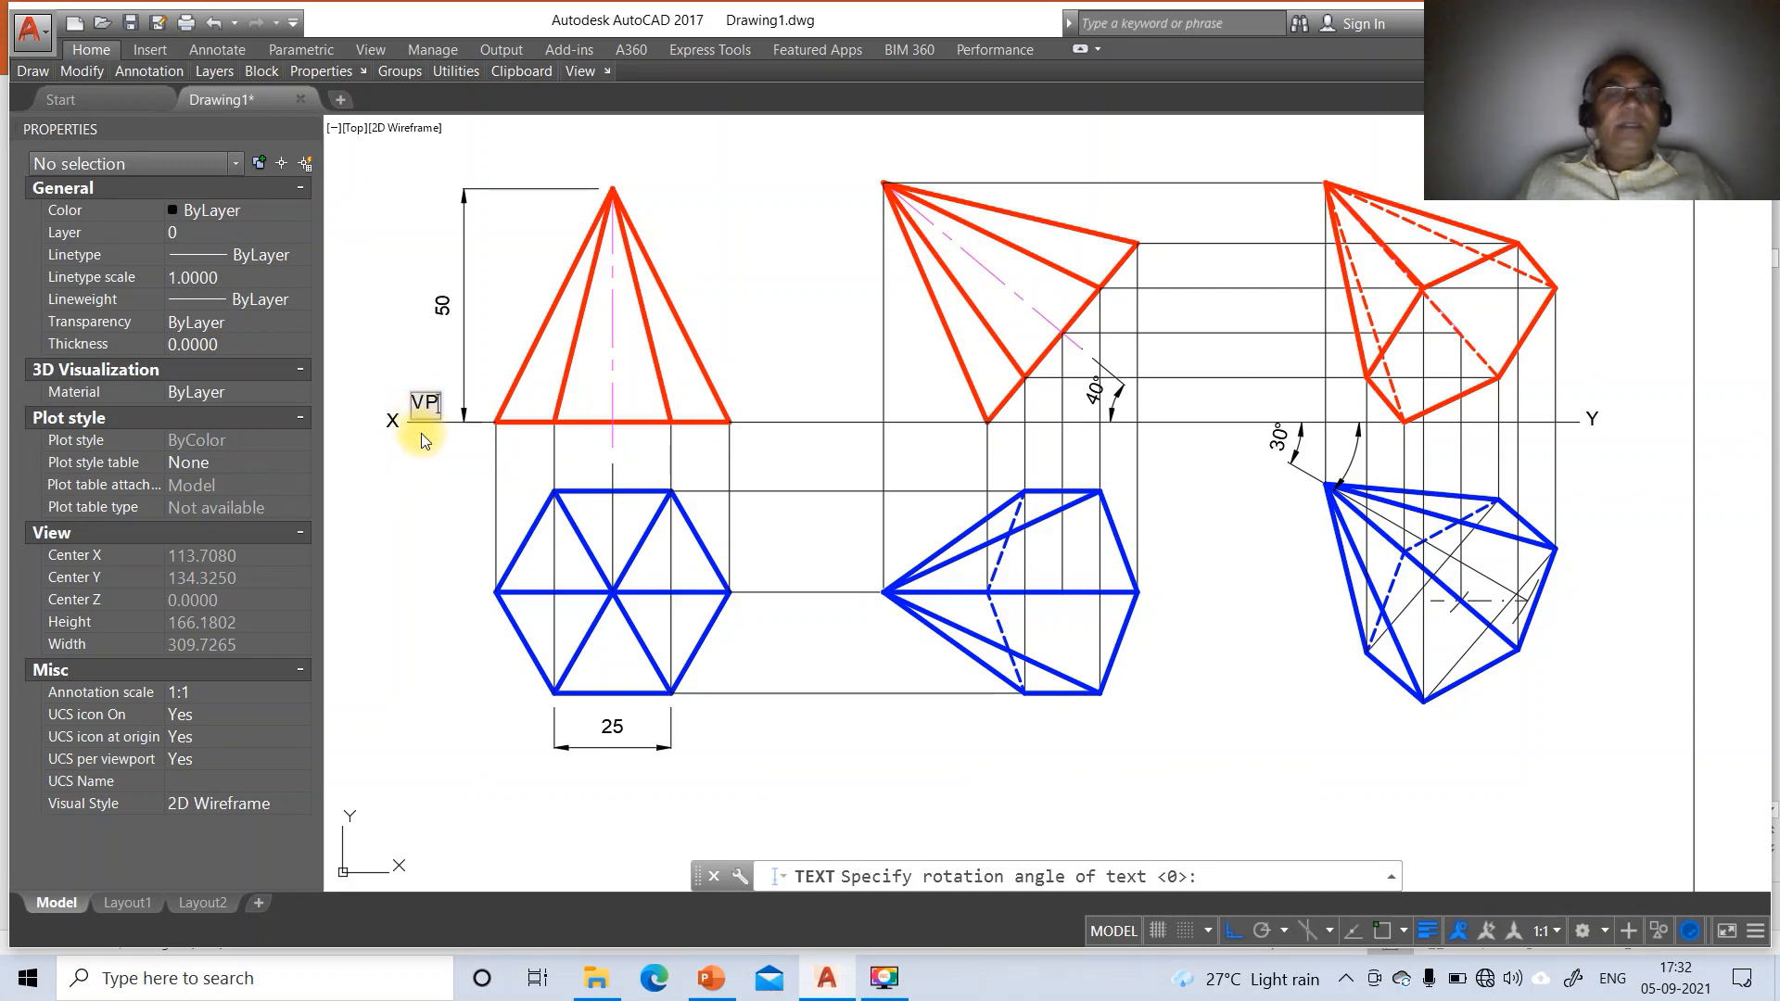
click(407, 458)
text(H)
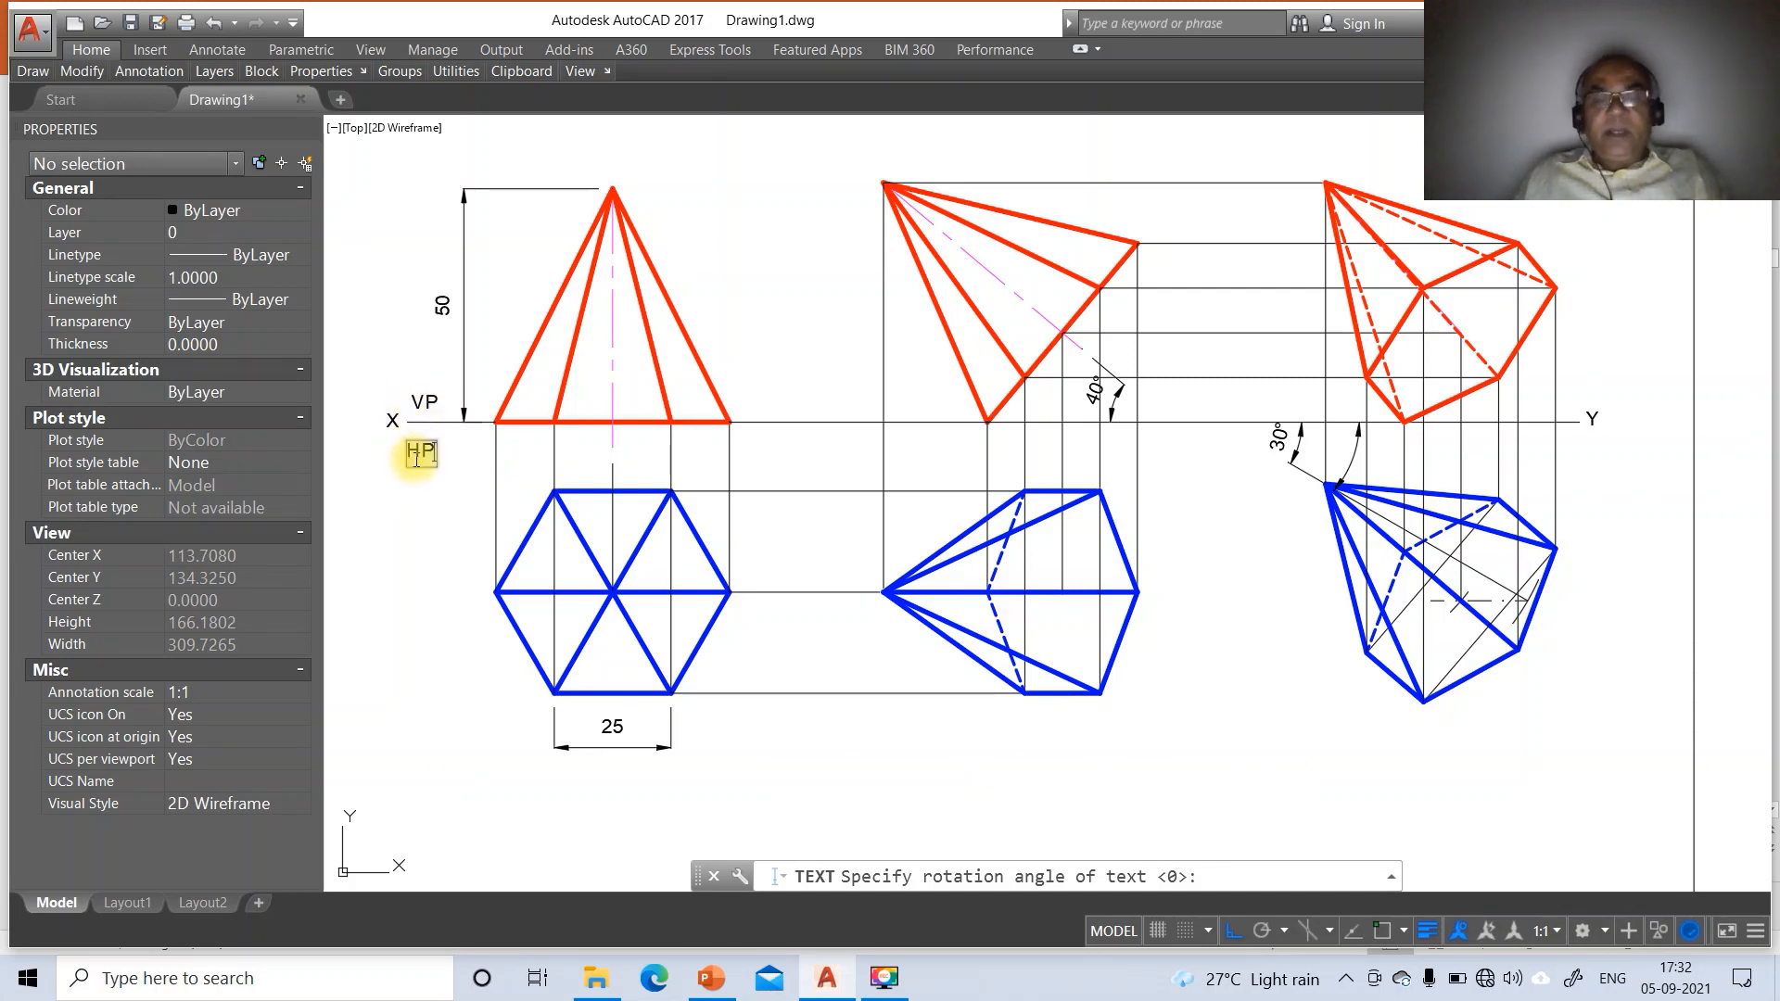
text(P)
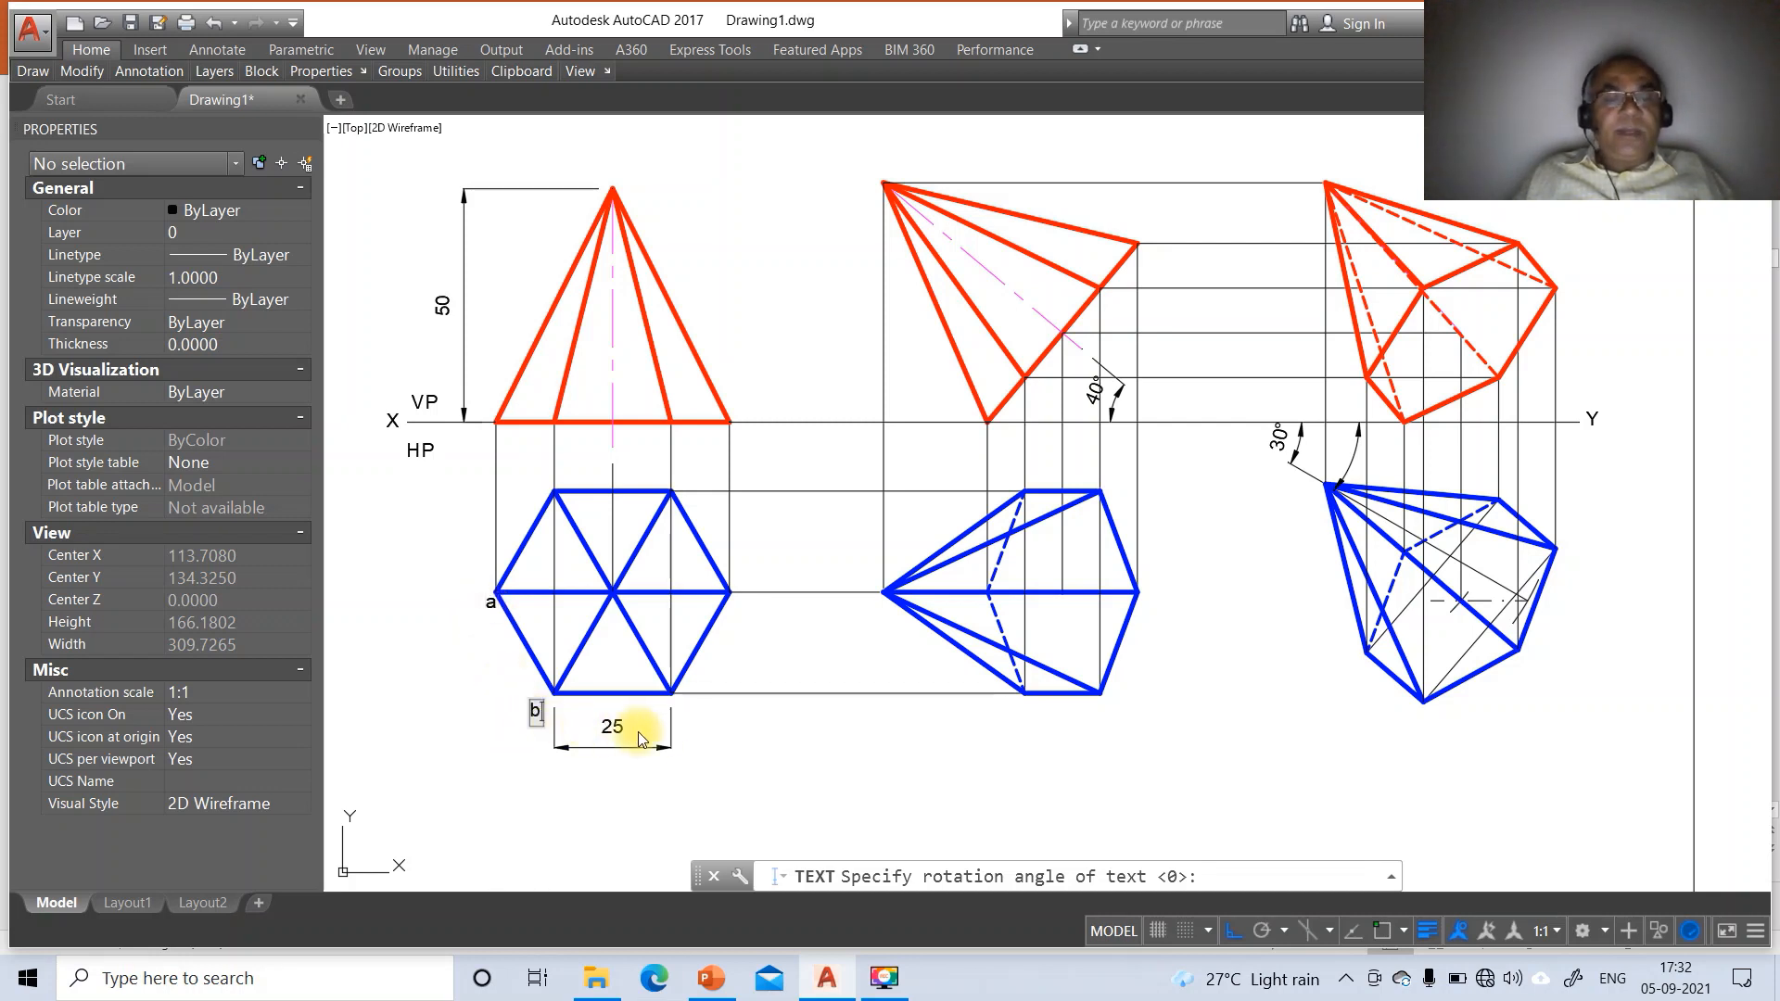
Label the hexagon corners of the first top view a, b, c, d, e and f, counter-clockwise from the leftmost corner
text(b)
click(682, 718)
text(c)
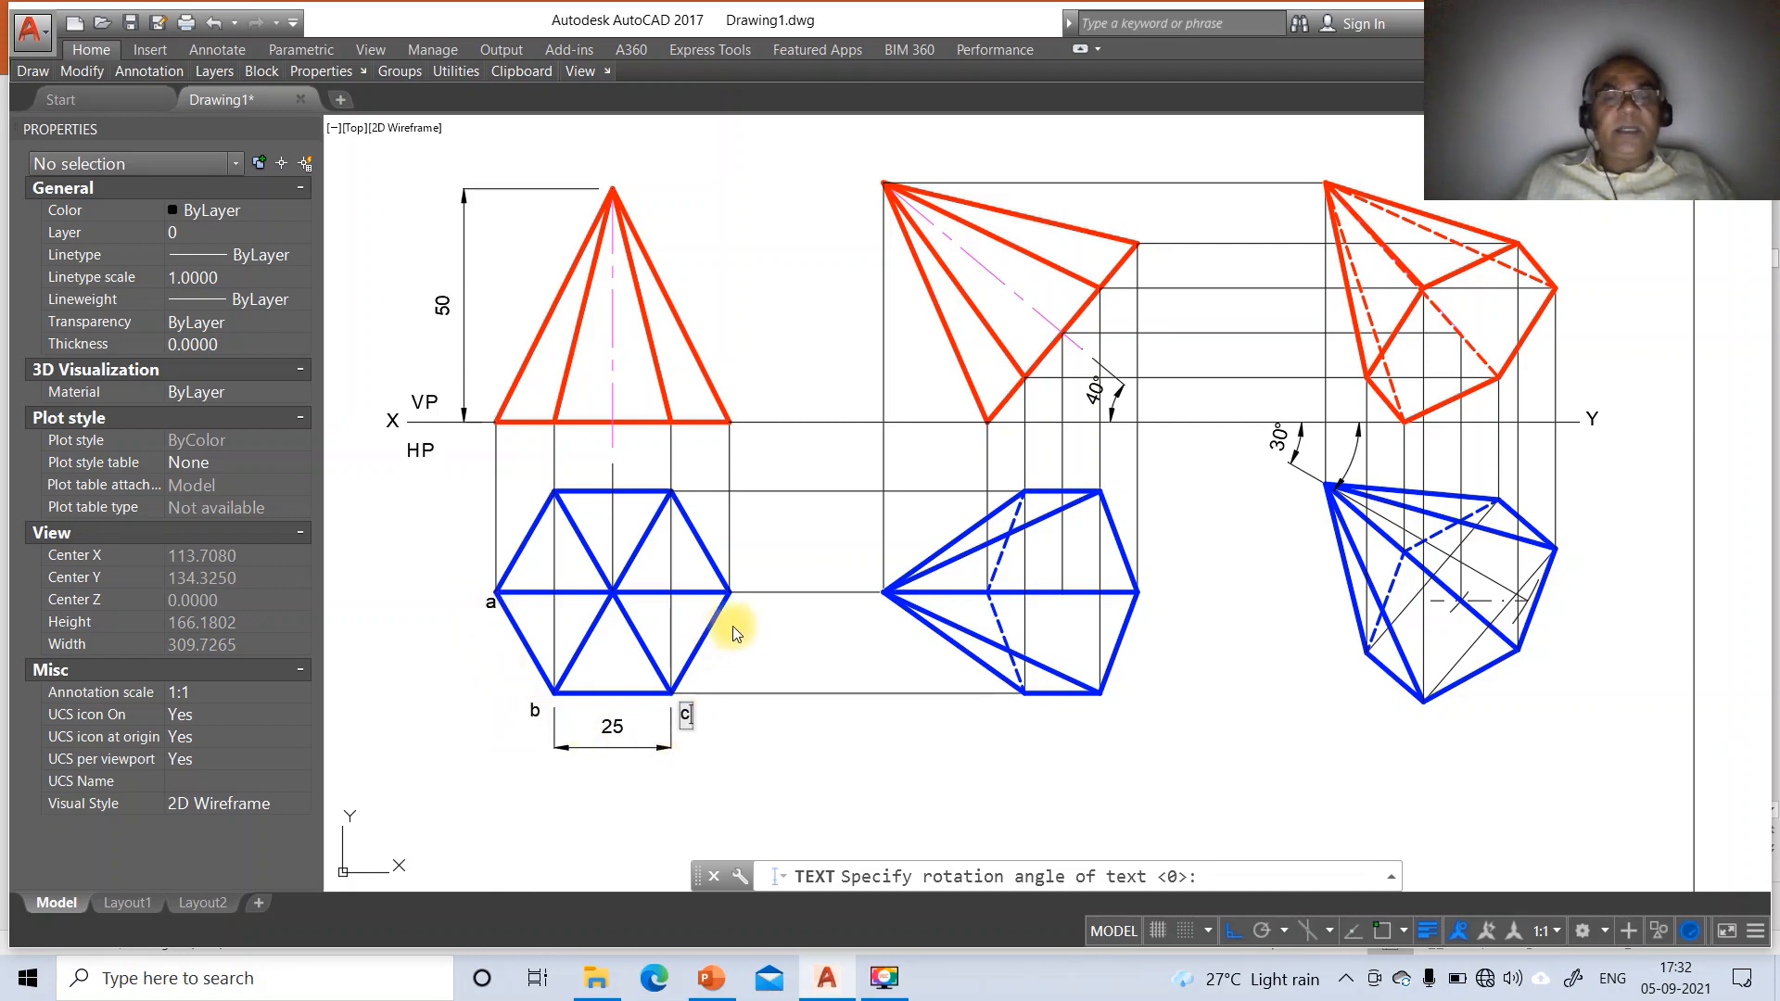
click(732, 619)
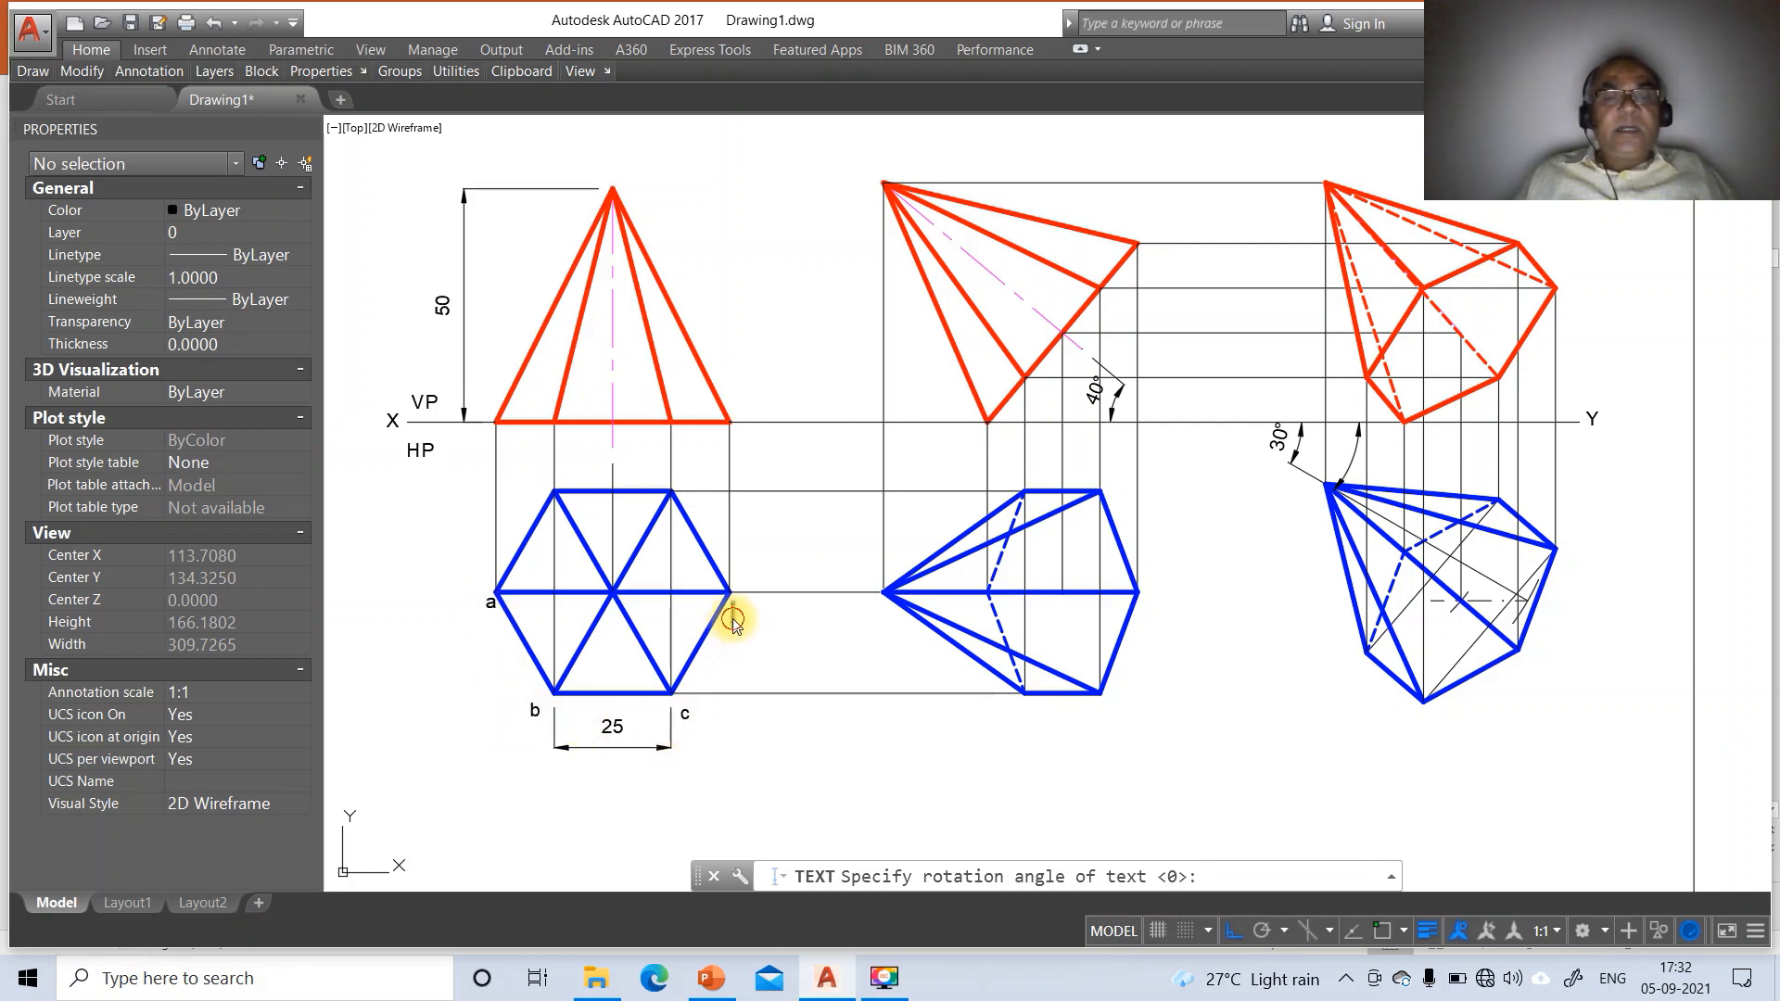
click(683, 477)
text(e)
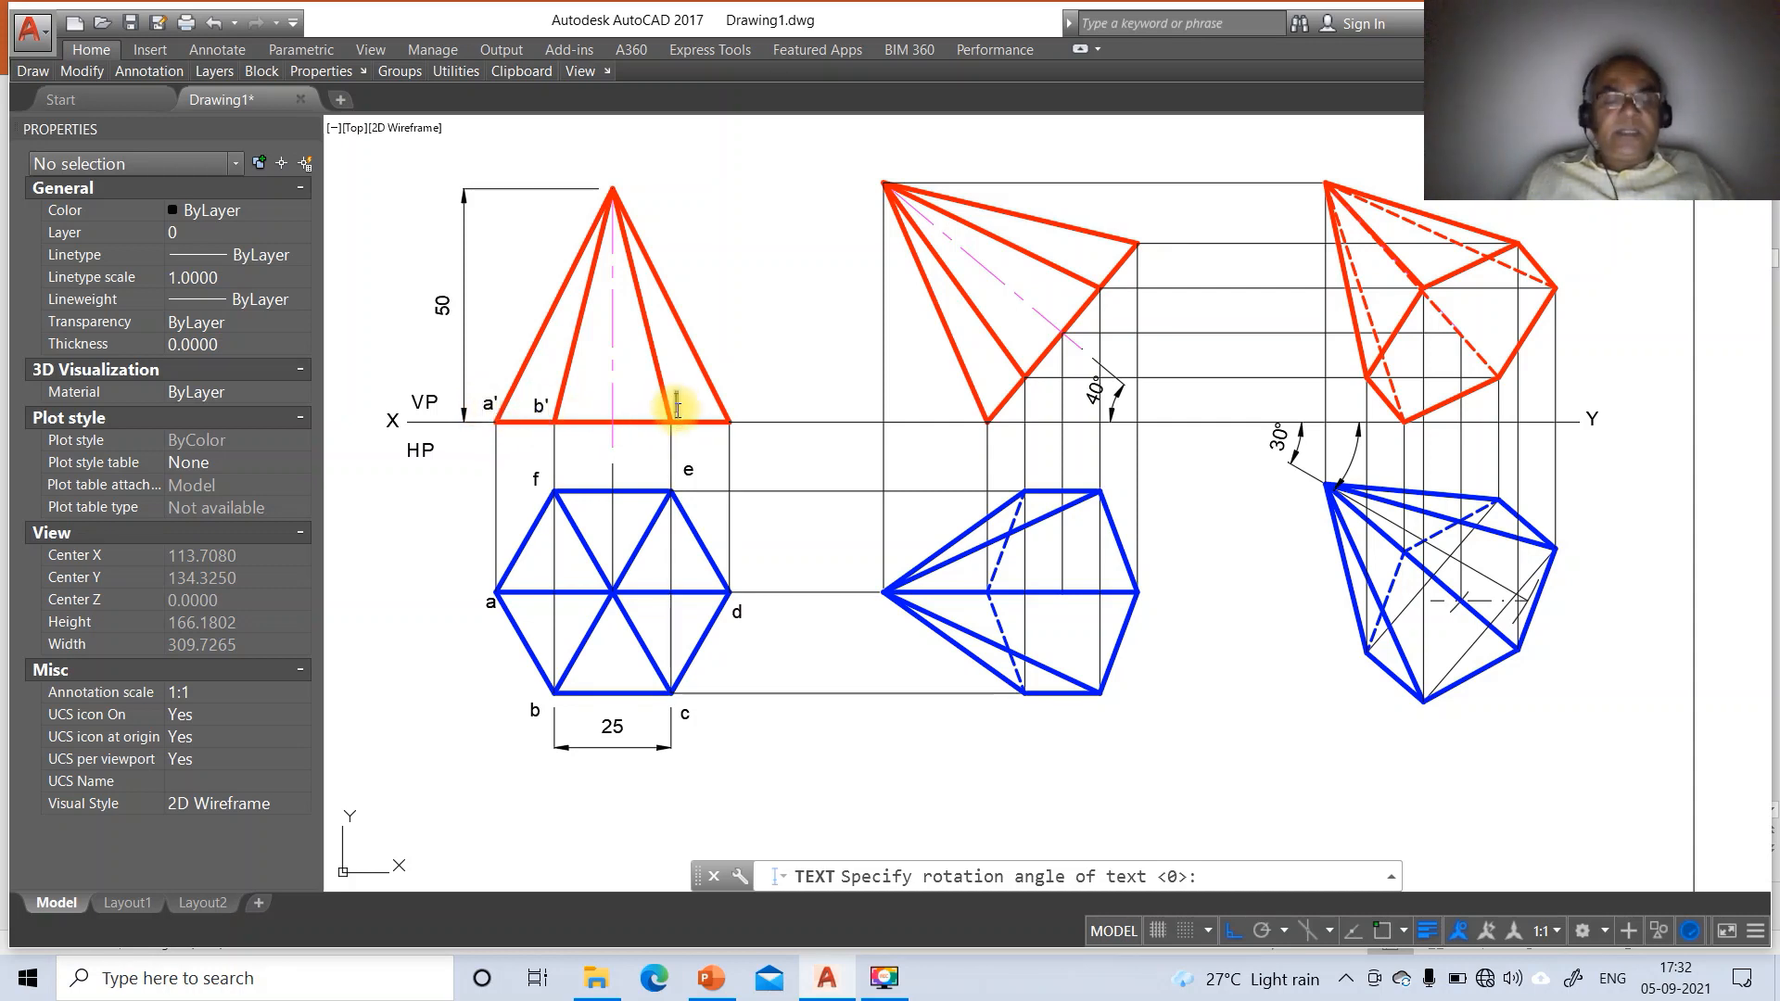
Label the first front view's base points a', b', c', d', (e'), (f') and (o1'), and its apex o'
text(')
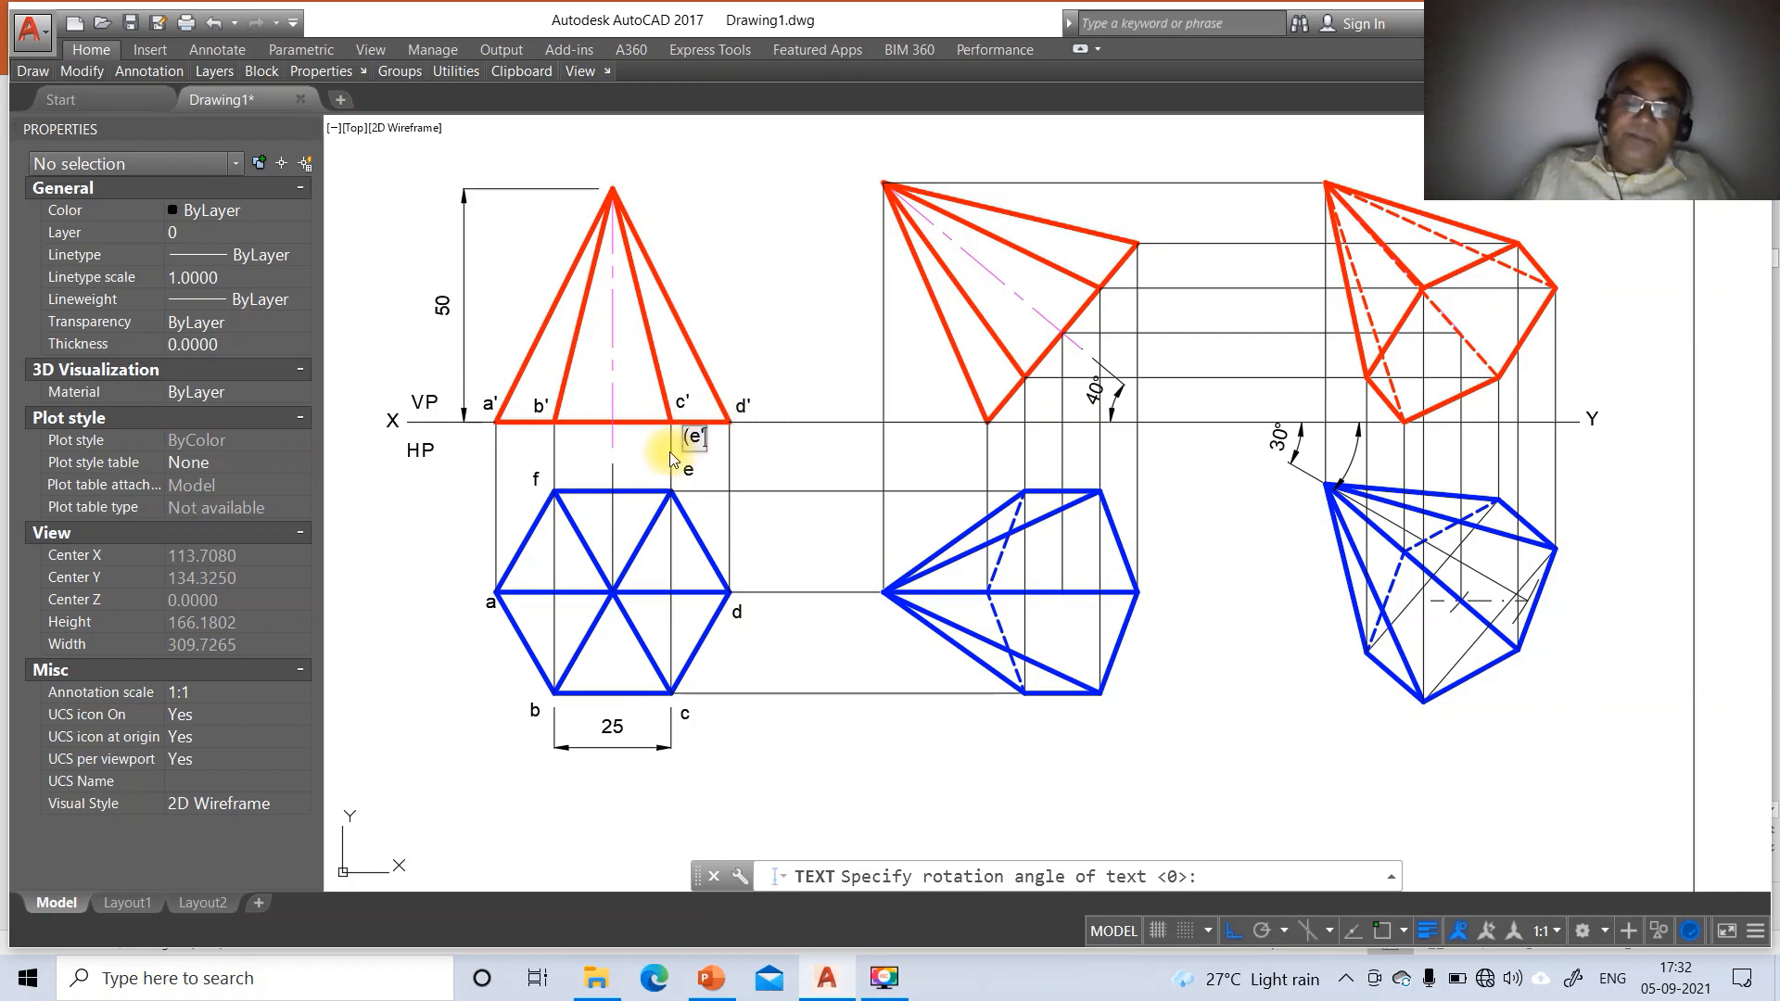
text())
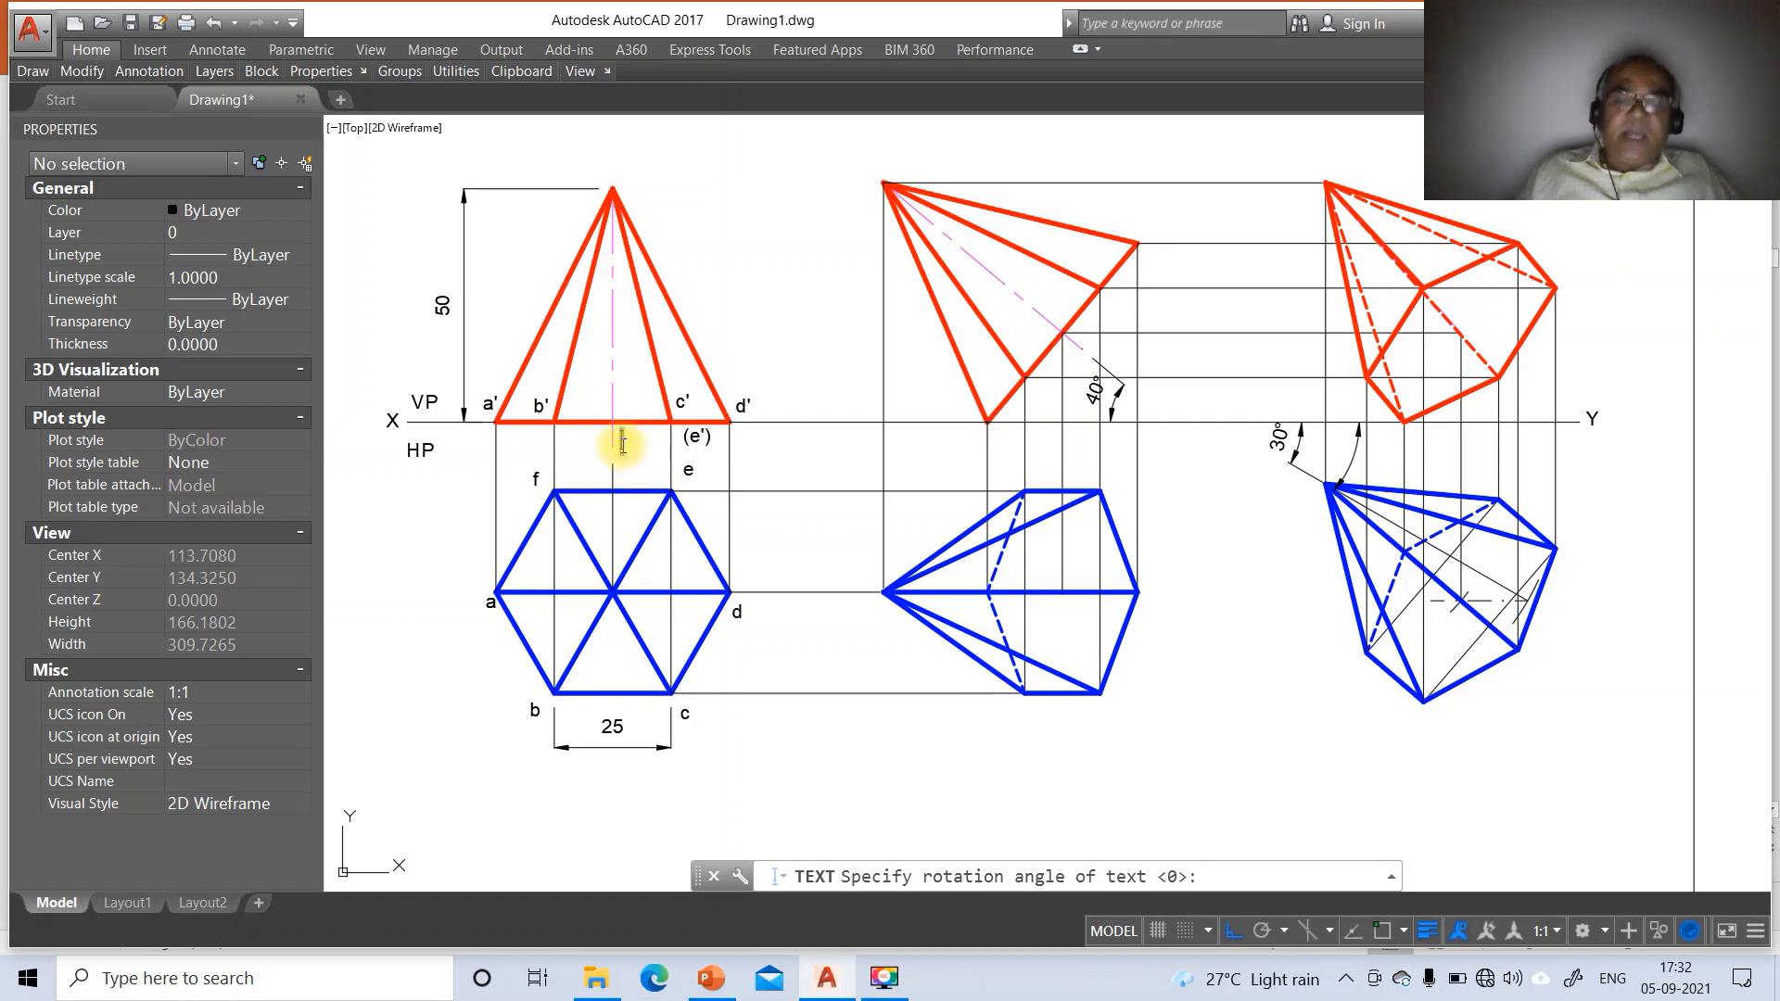
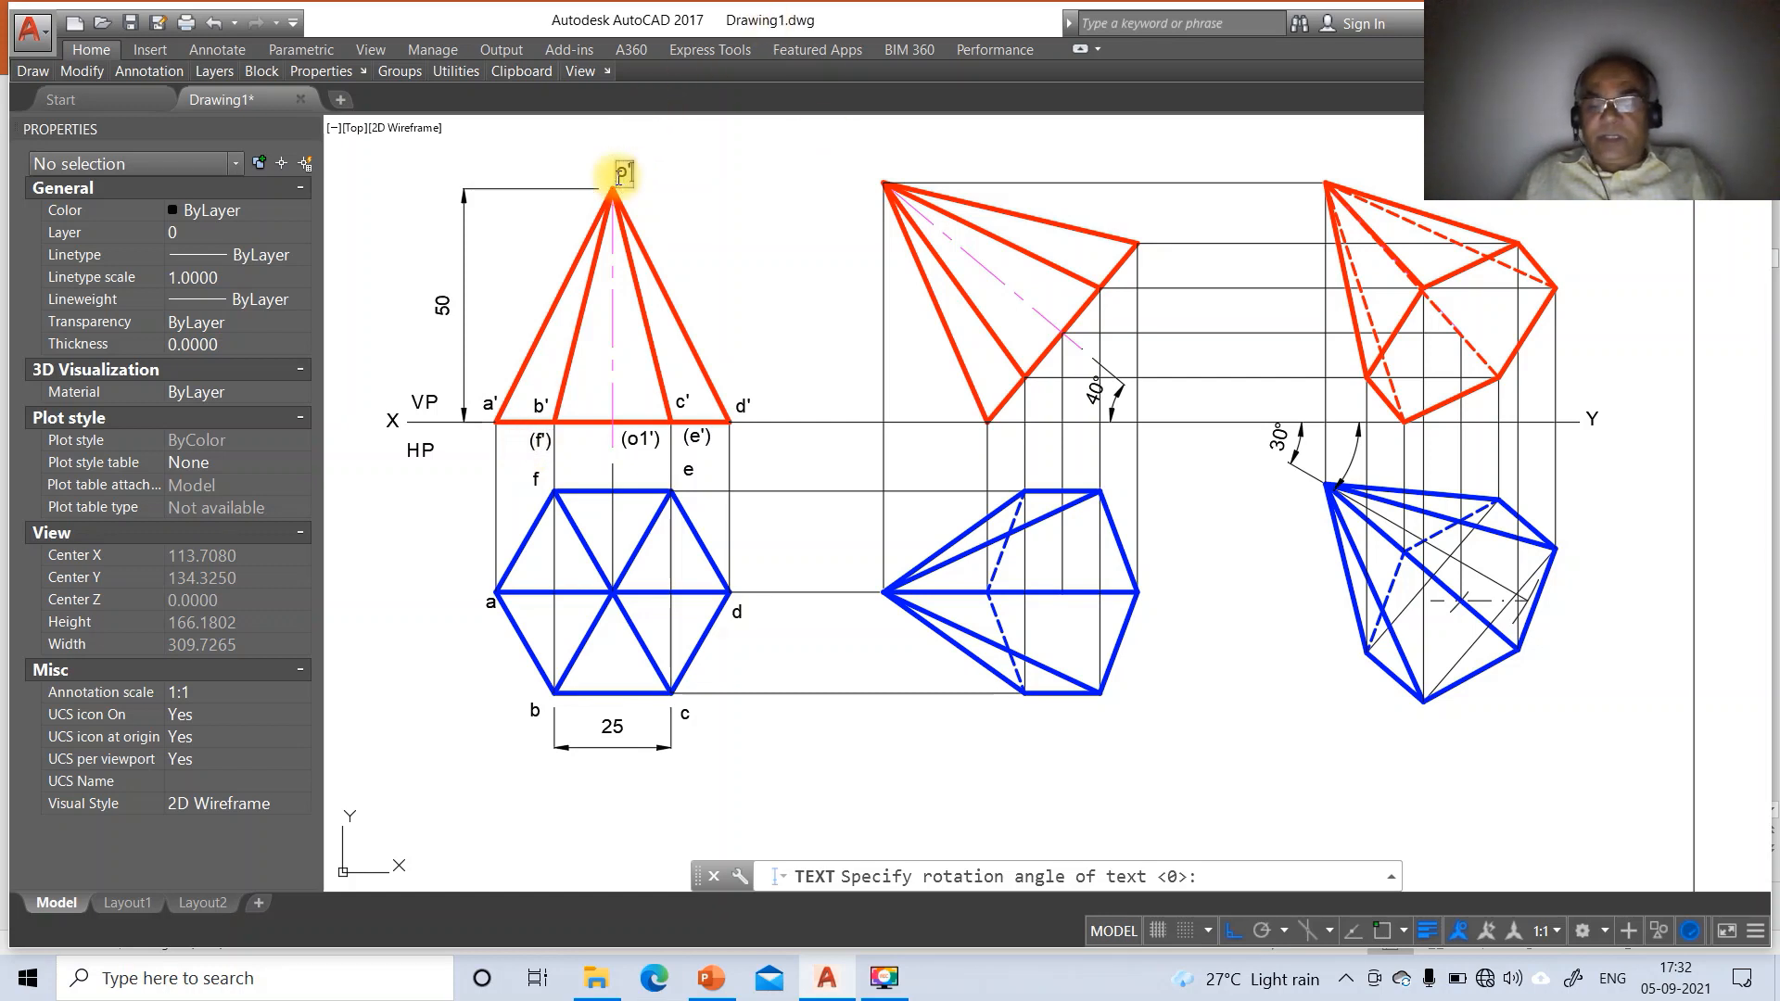
Finish the apex label and move the X label snugly against the end of the ground line, with Ortho off
key(Return)
key(Return)
text(m)
key(Return)
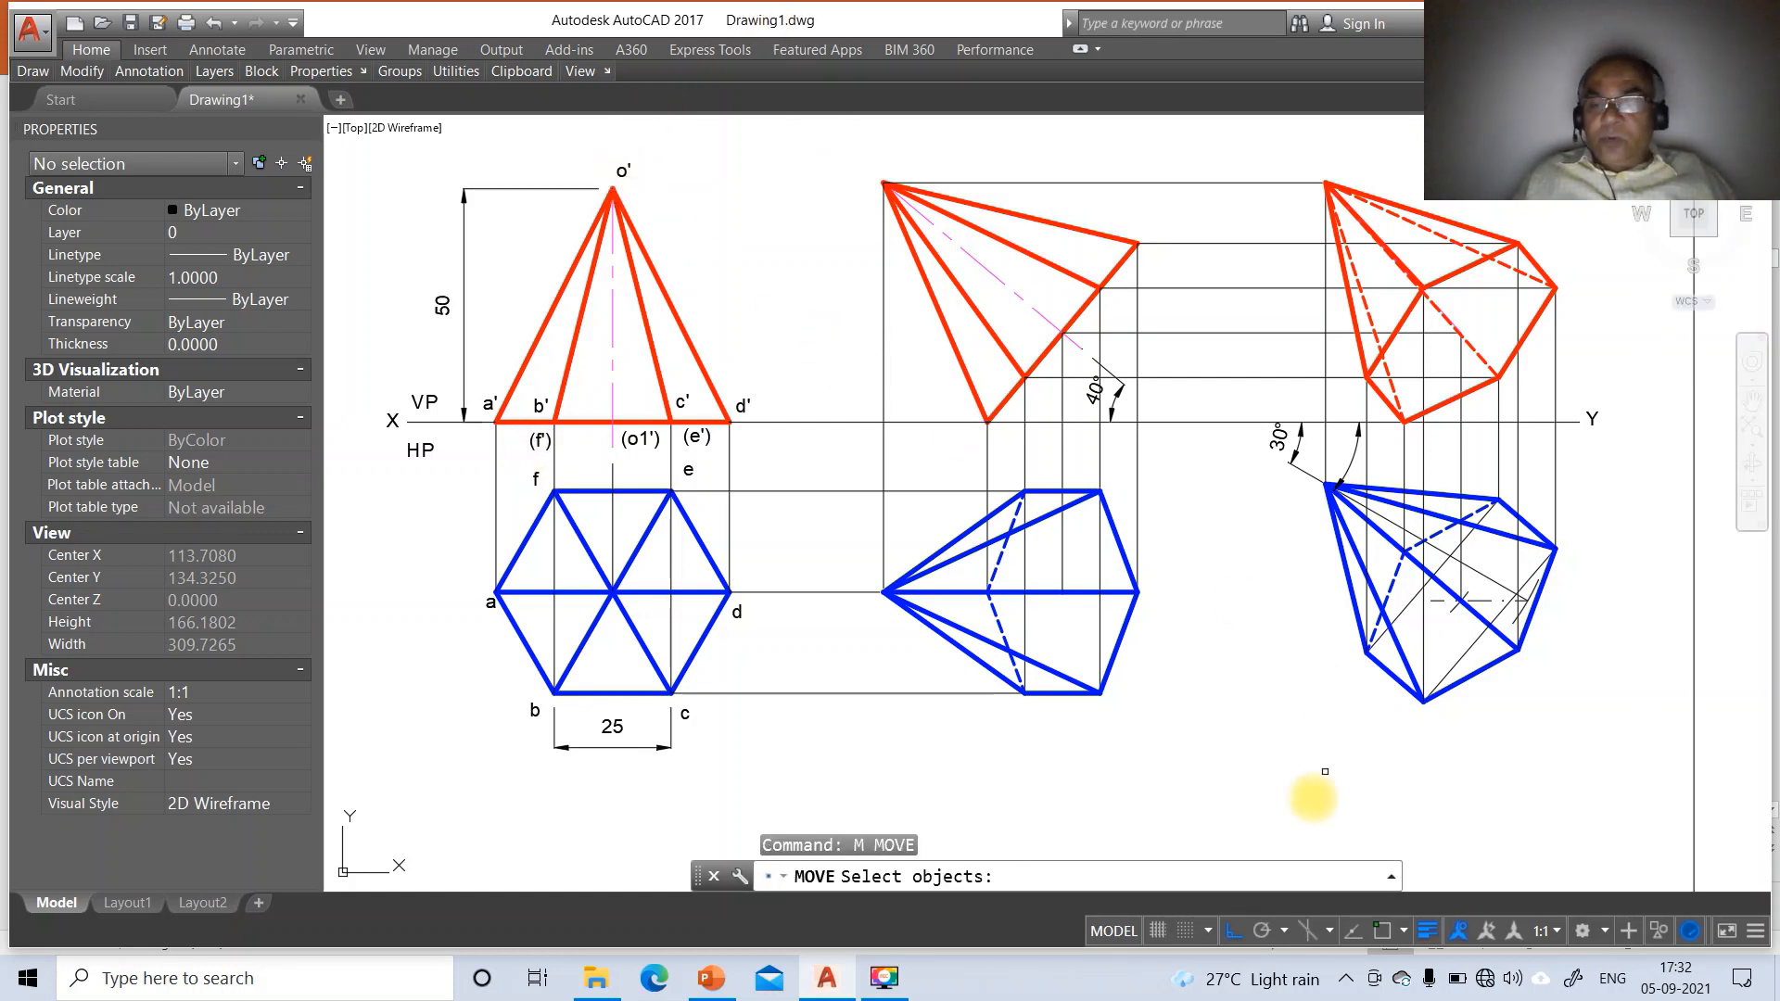
click(1240, 932)
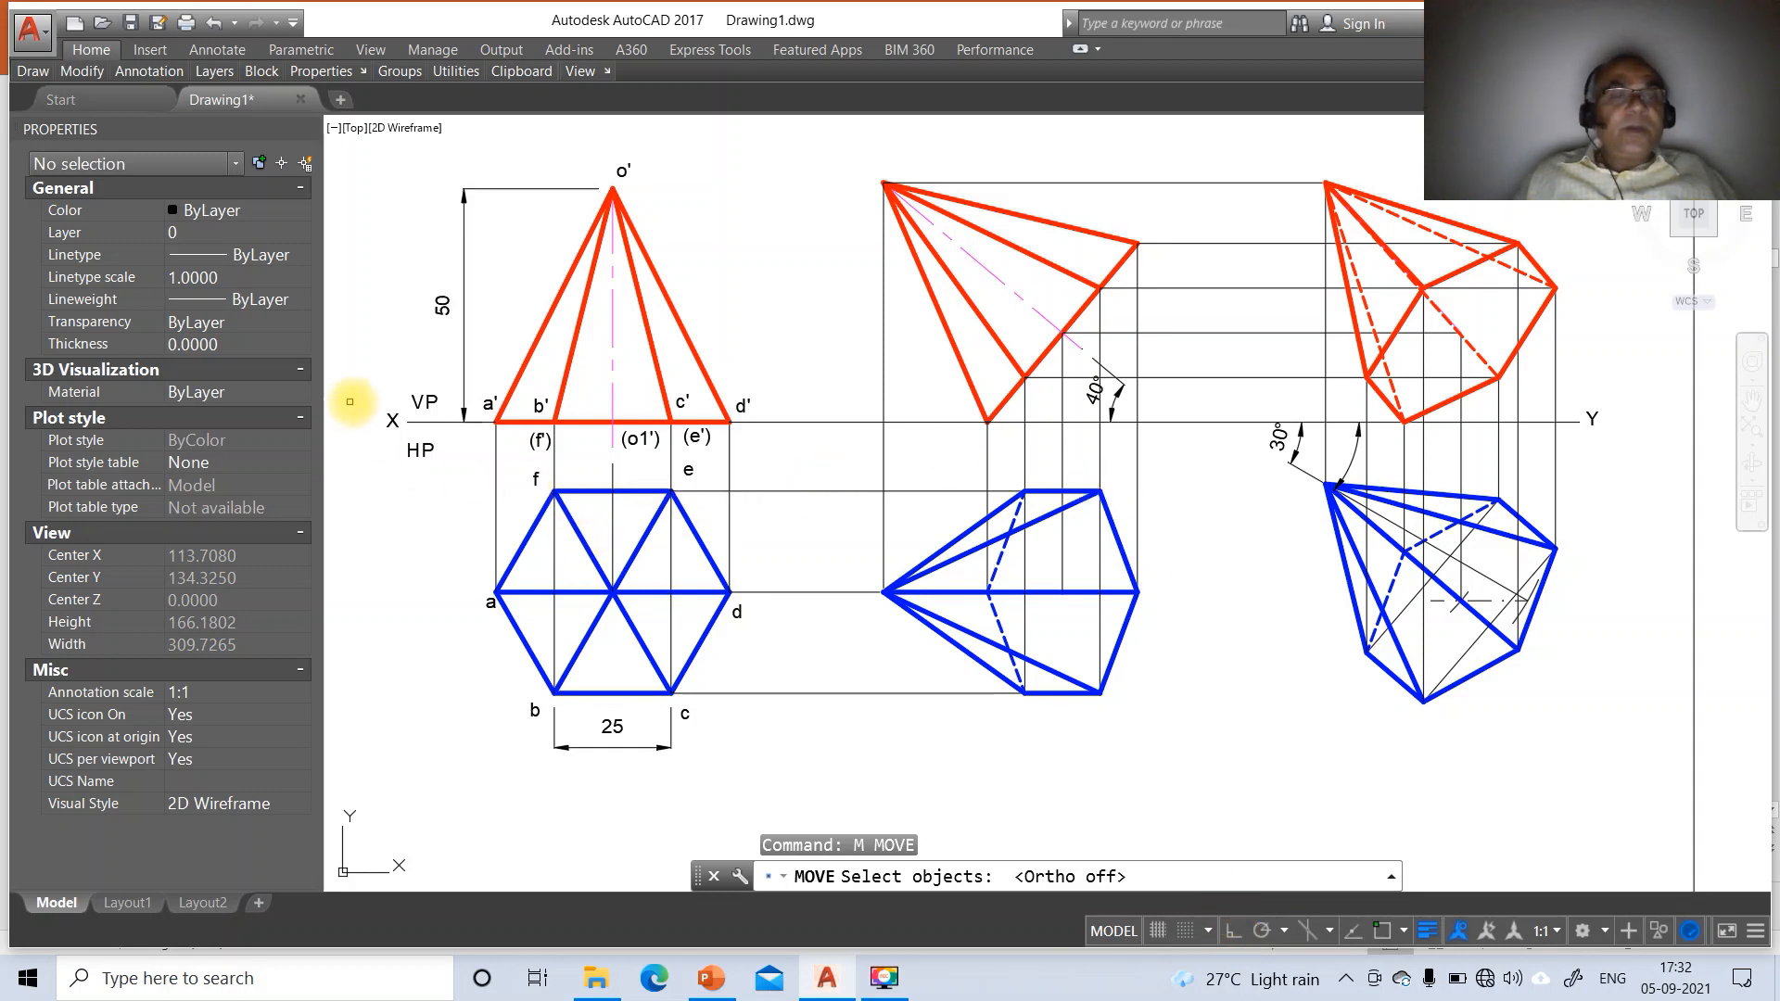
click(393, 422)
key(Return)
click(393, 417)
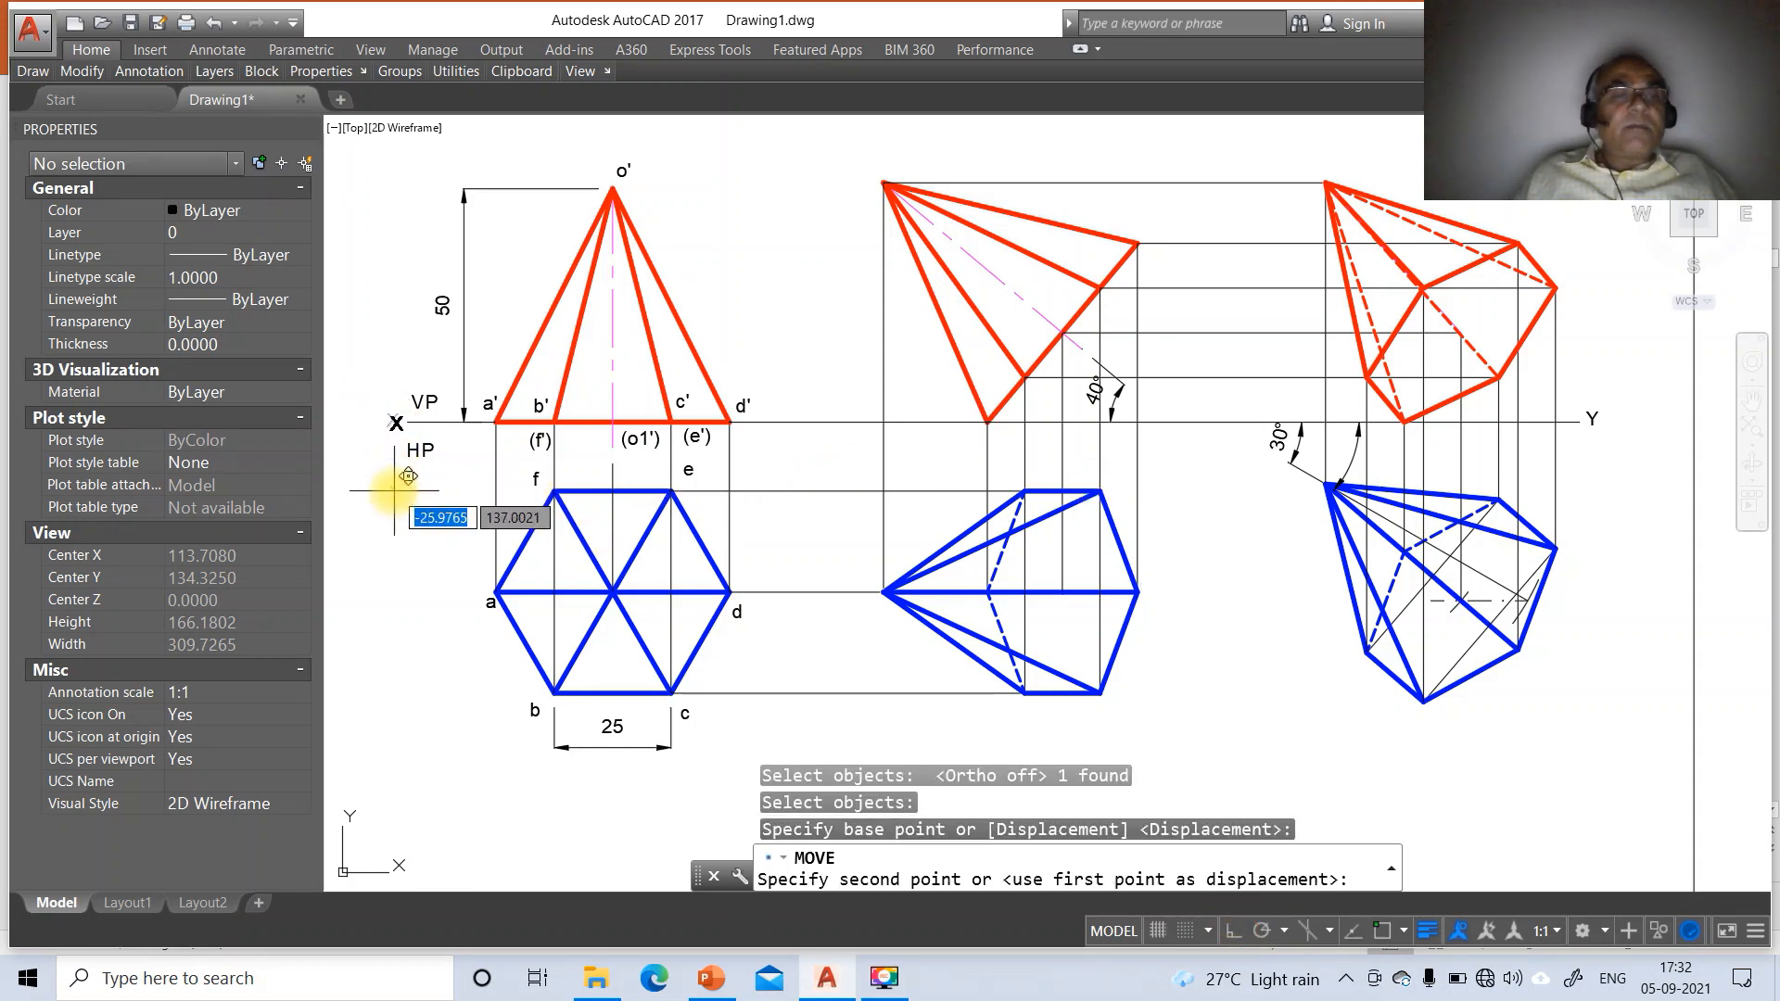
click(408, 447)
Move the VP and HP labels closer to the ground line, just beside its X end
key(Return)
click(424, 402)
key(Return)
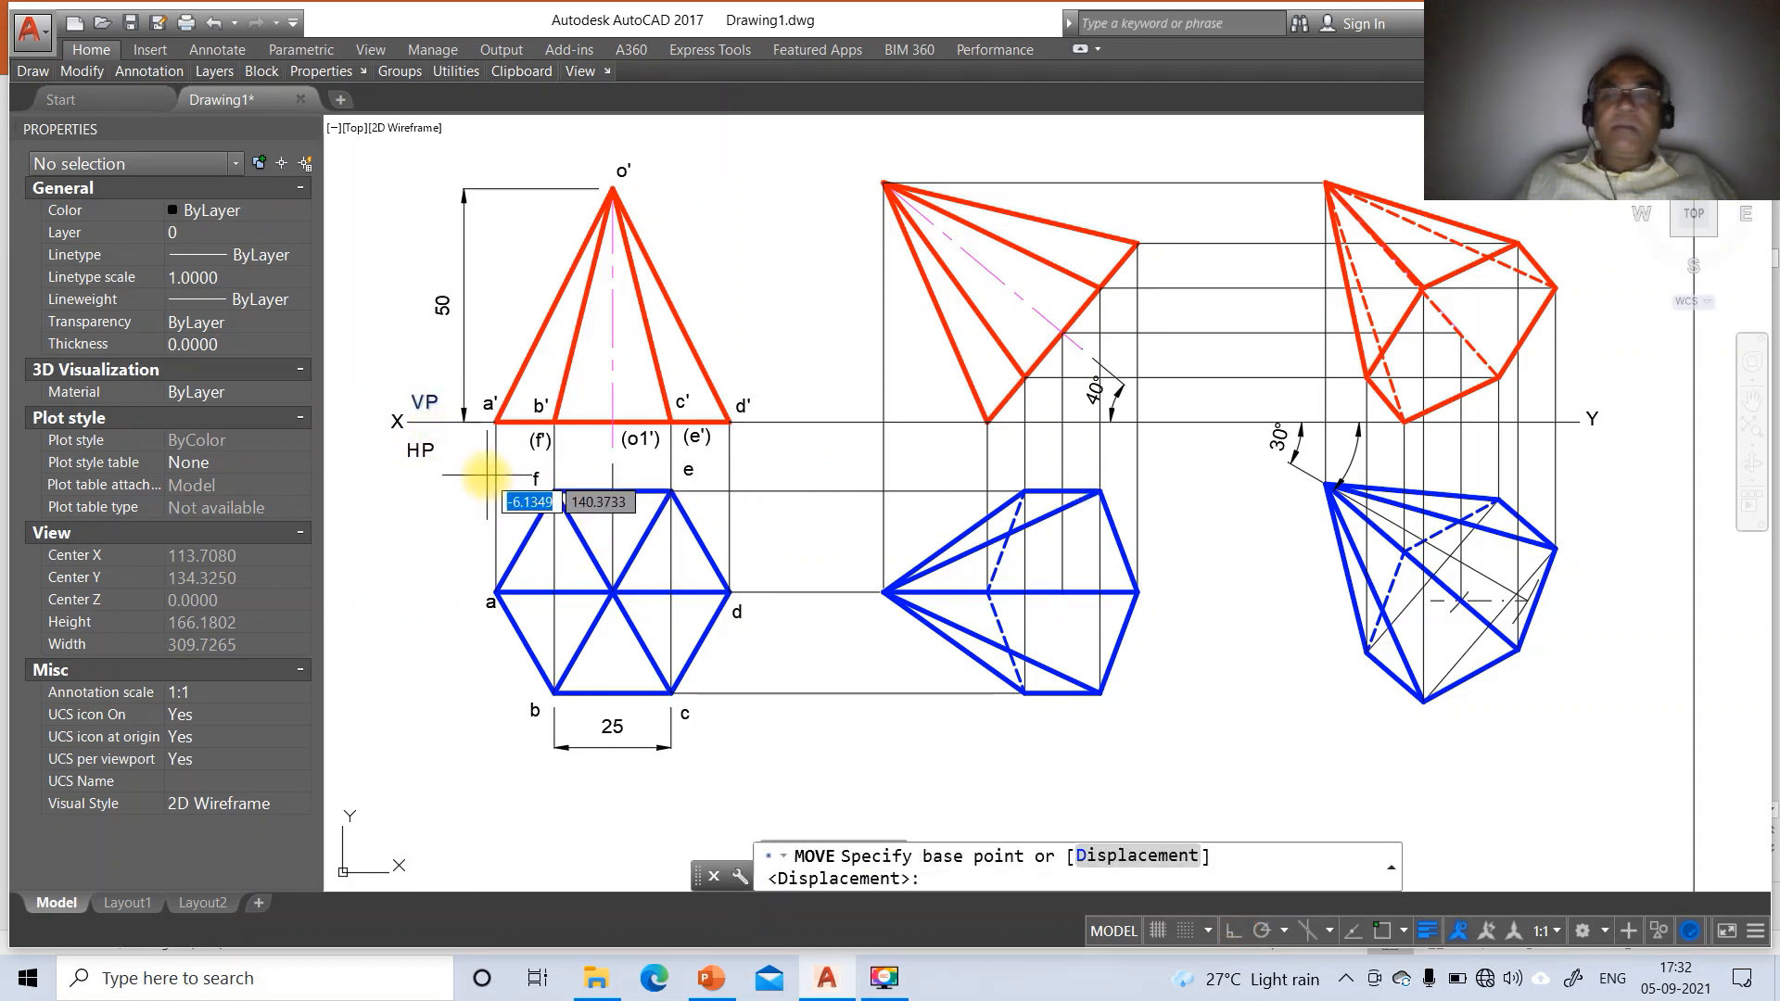
click(480, 475)
click(476, 481)
key(Return)
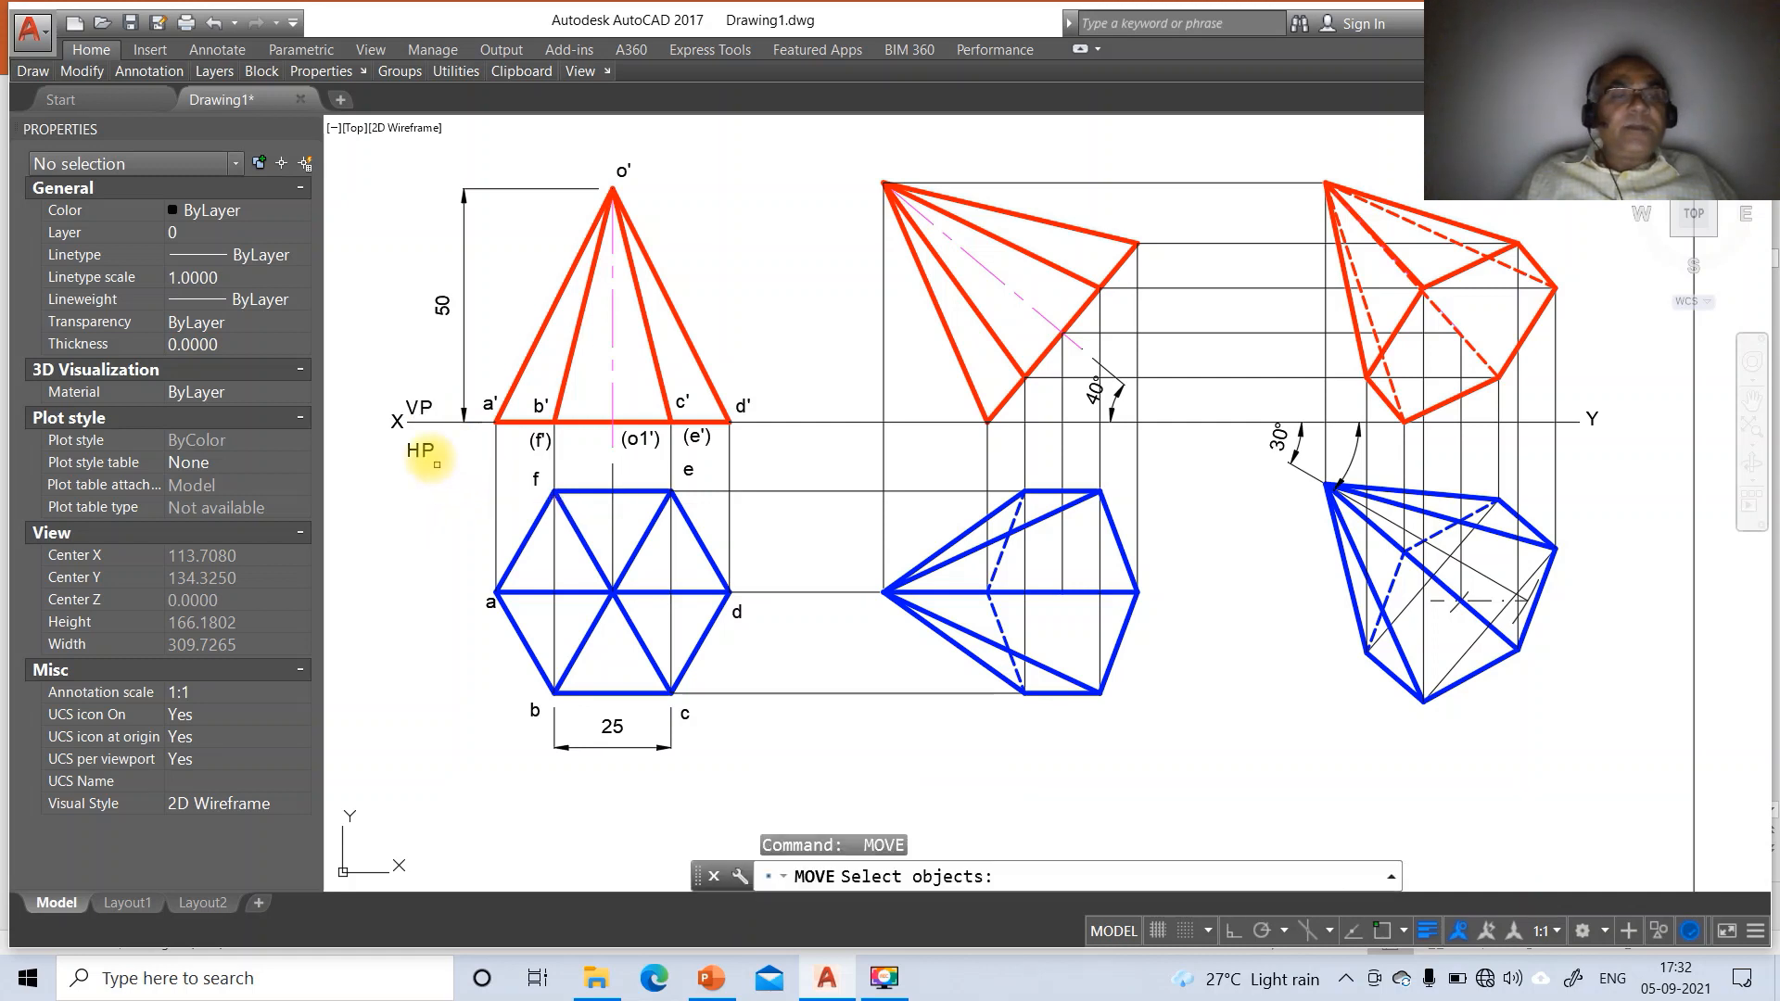
click(425, 451)
key(Return)
click(452, 490)
click(454, 475)
key(Return)
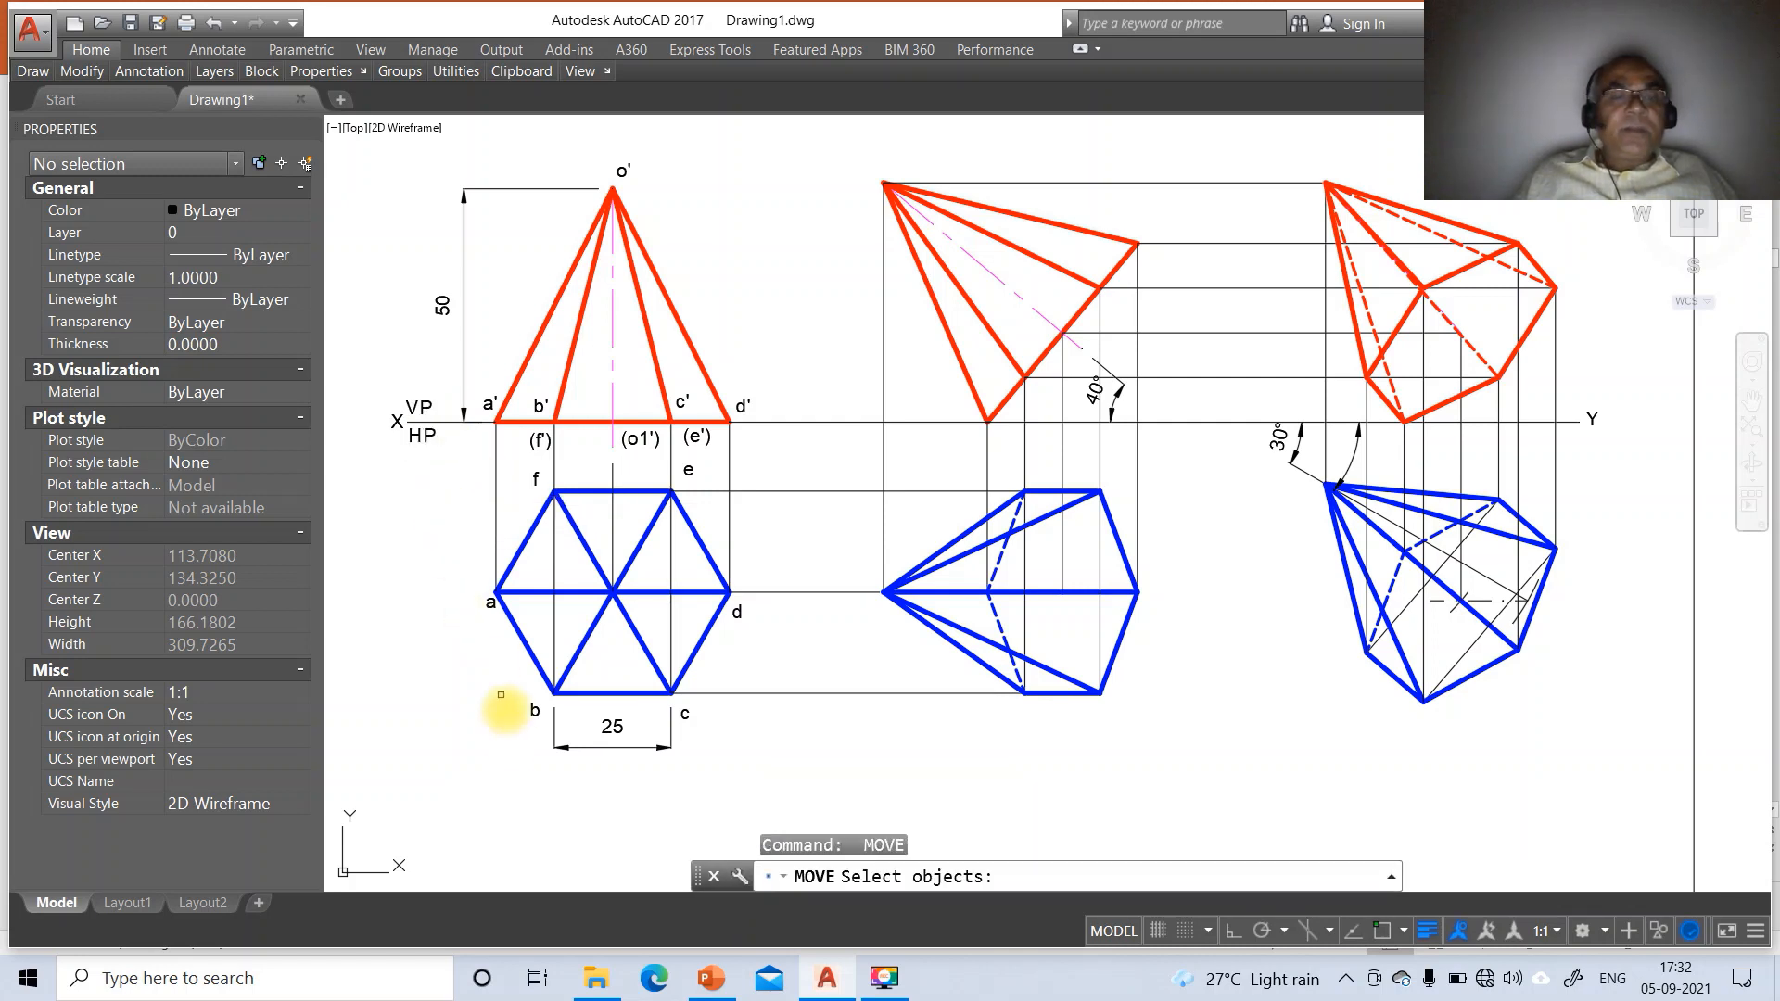
text(dt)
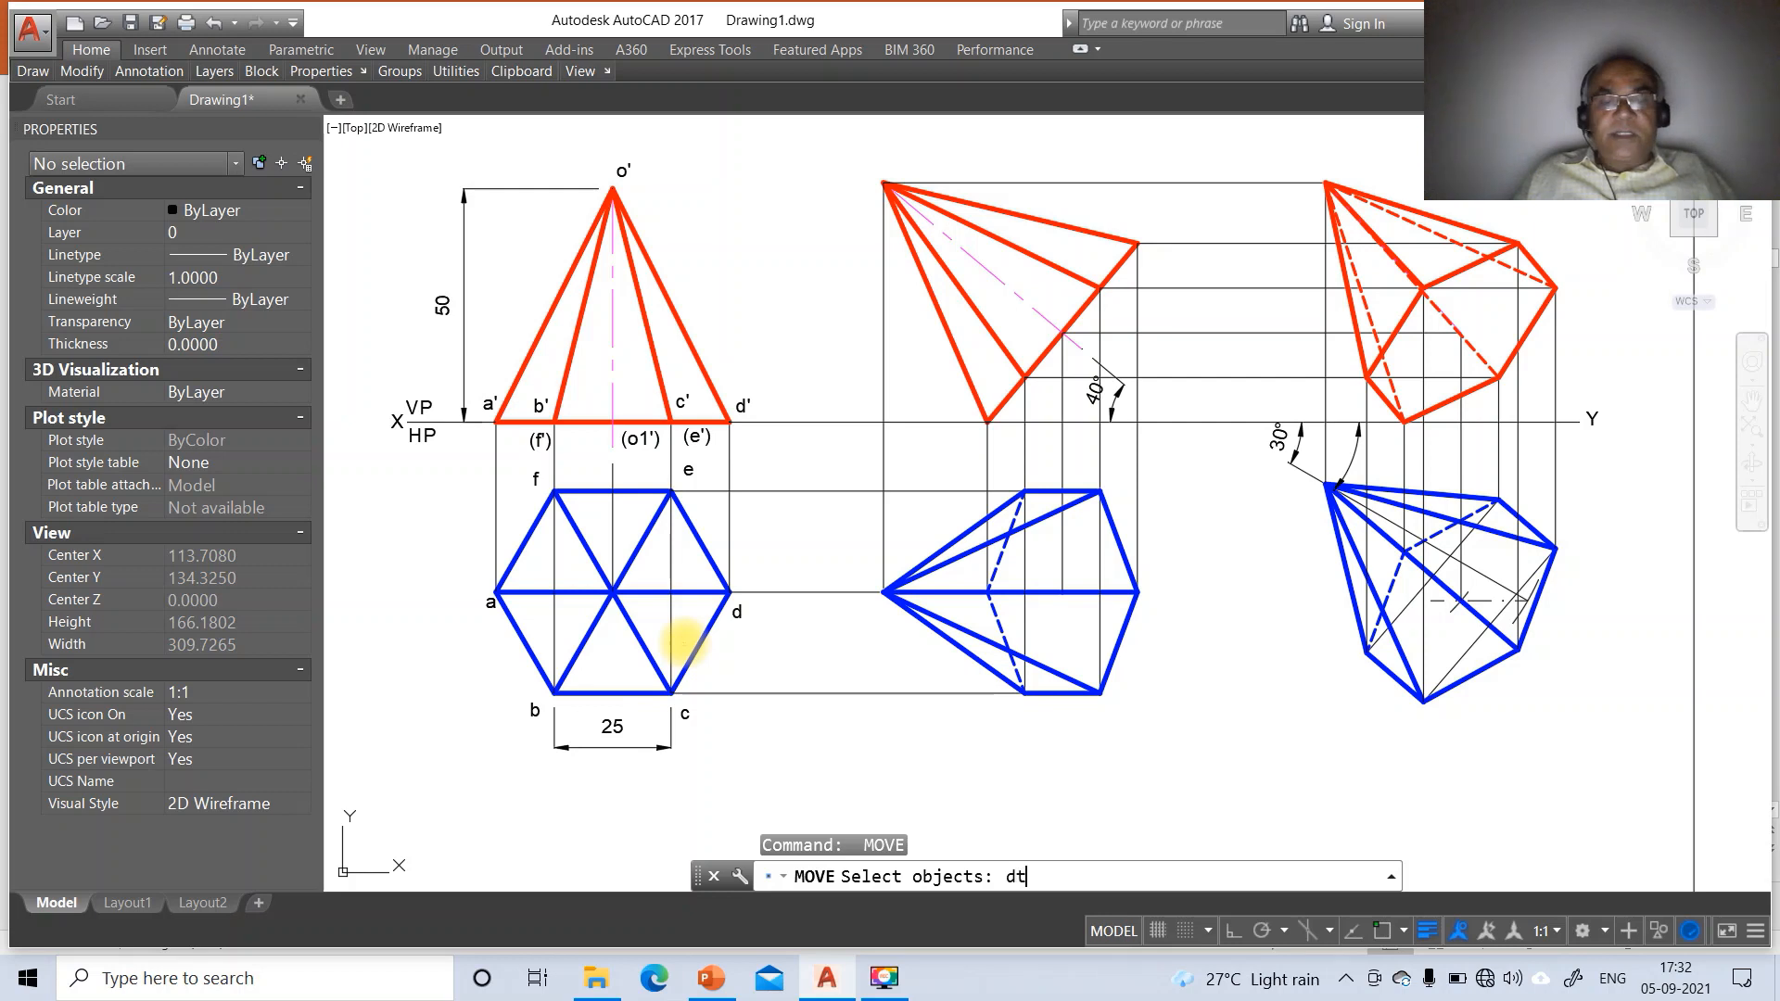
key(Return)
key(Escape)
key(Escape)
key(Escape)
Label the centre of the first top view o on its right and (o1) on its left, with text height 3
text(d)
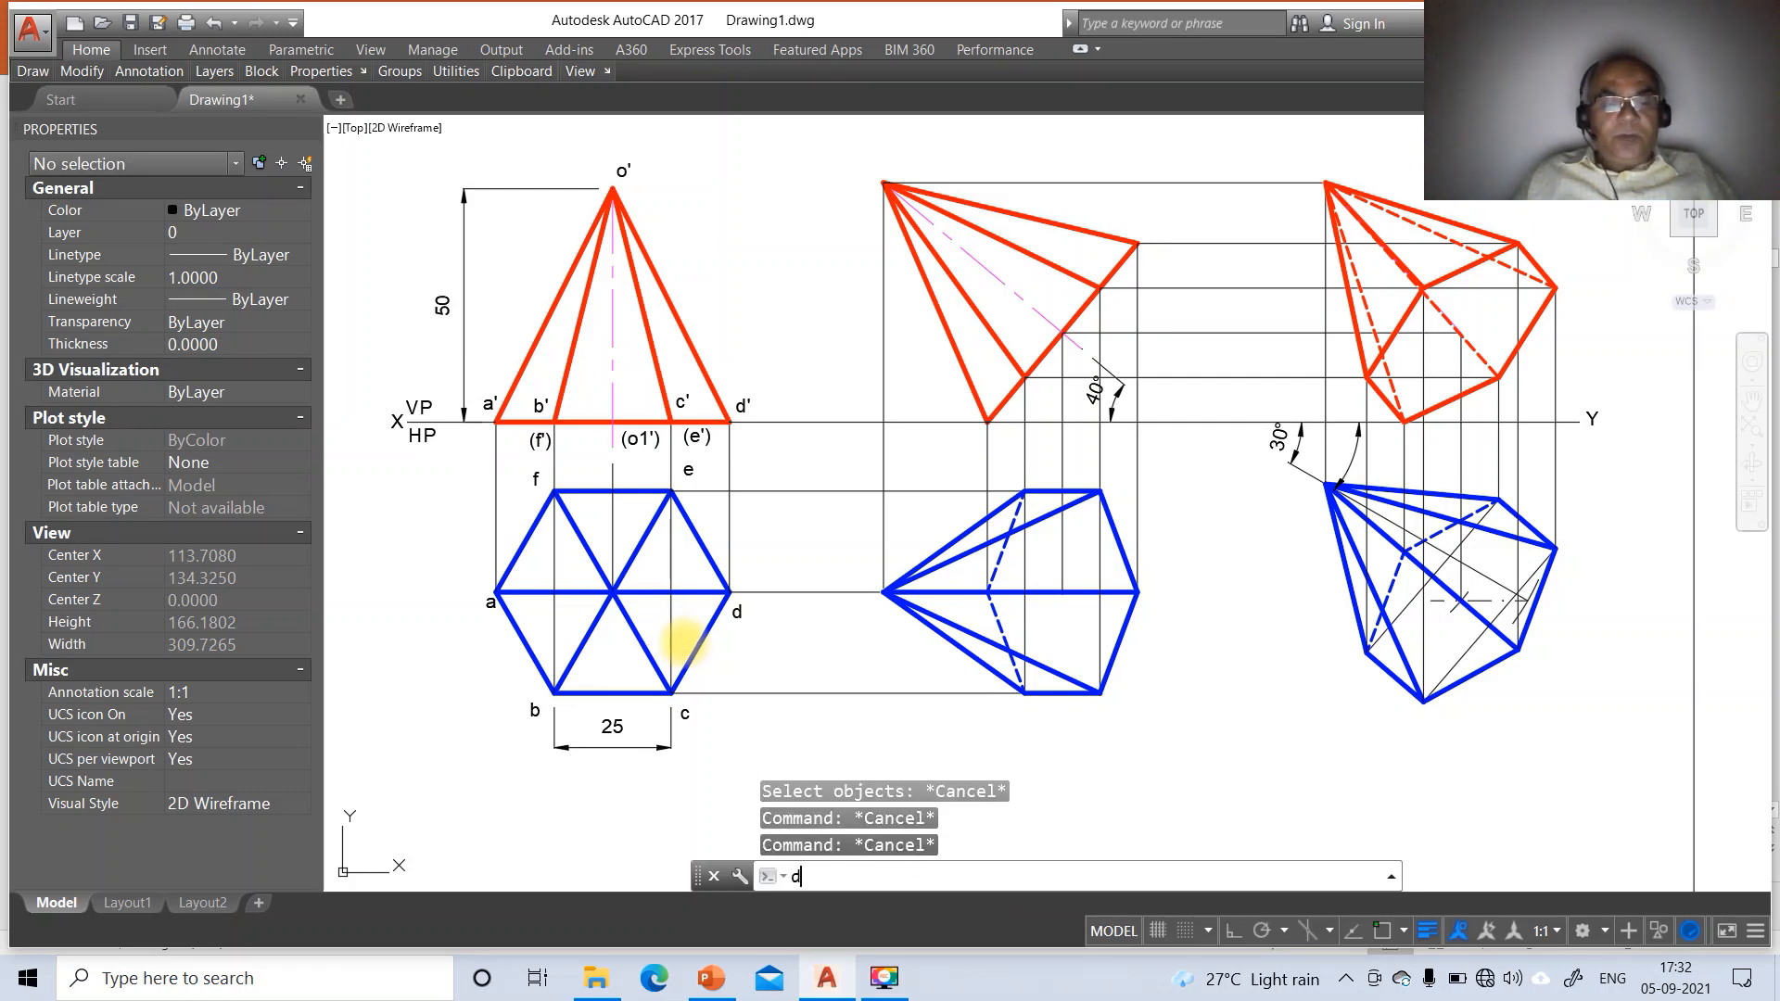
text(t)
key(Return)
click(620, 628)
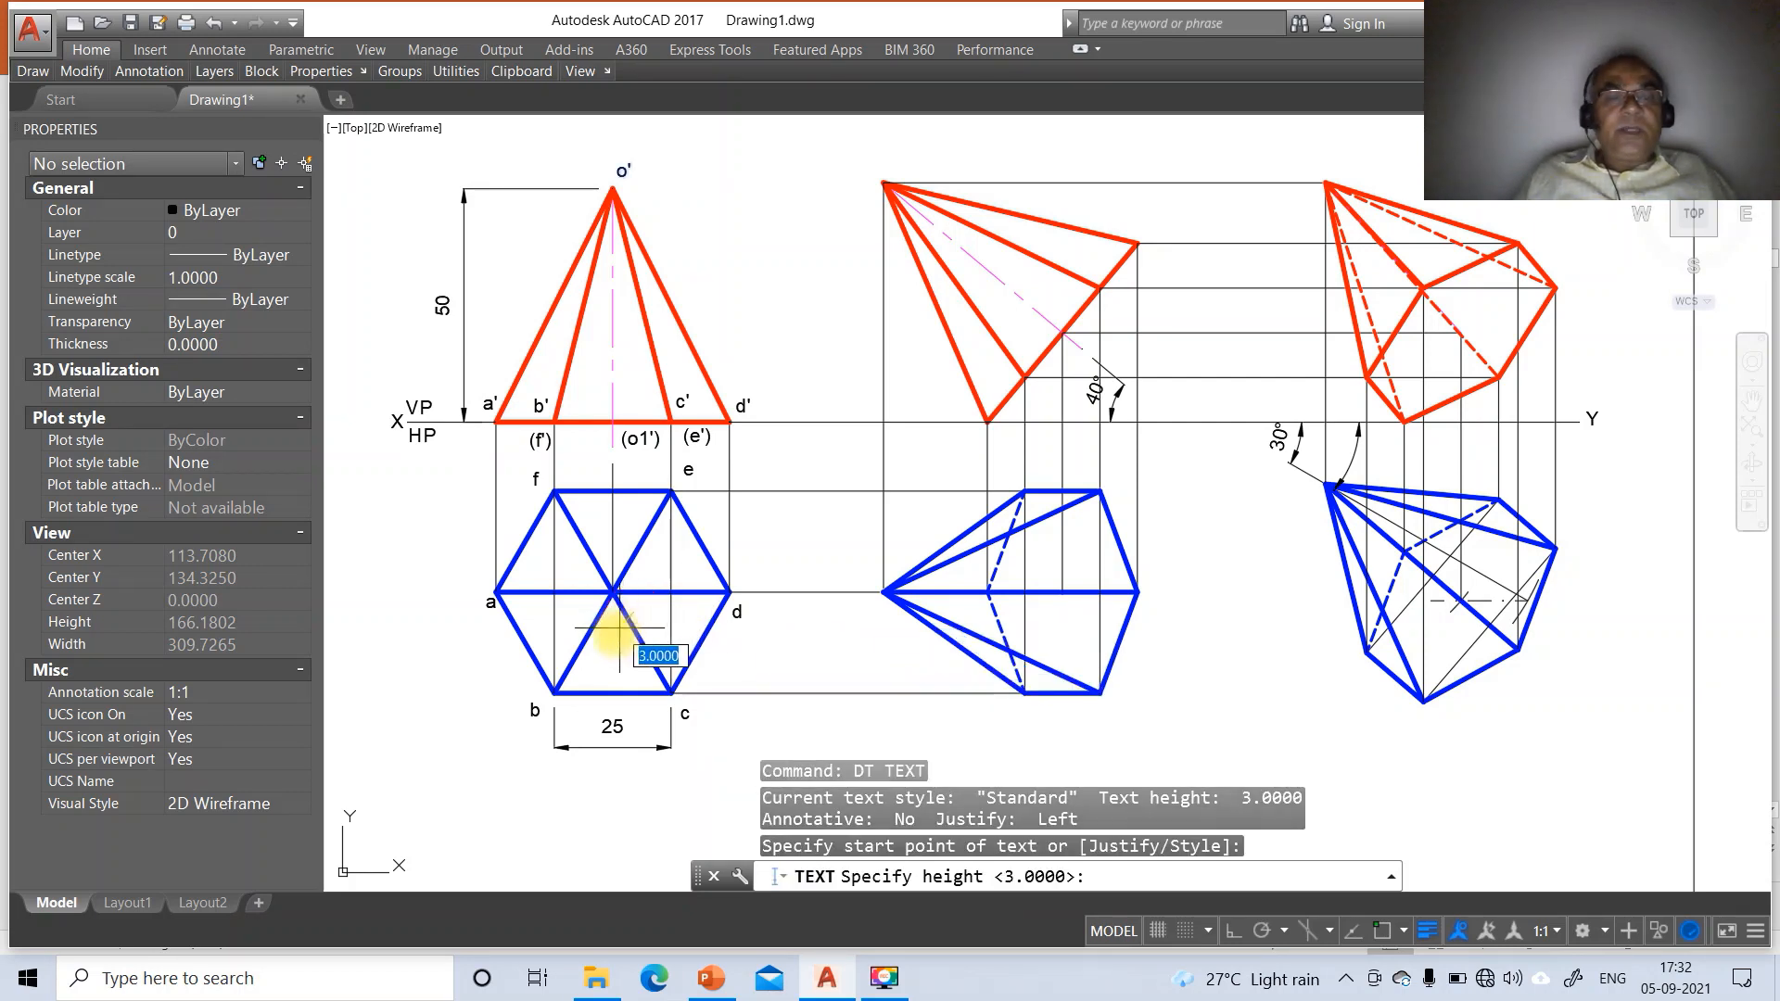
key(Return)
key(Return)
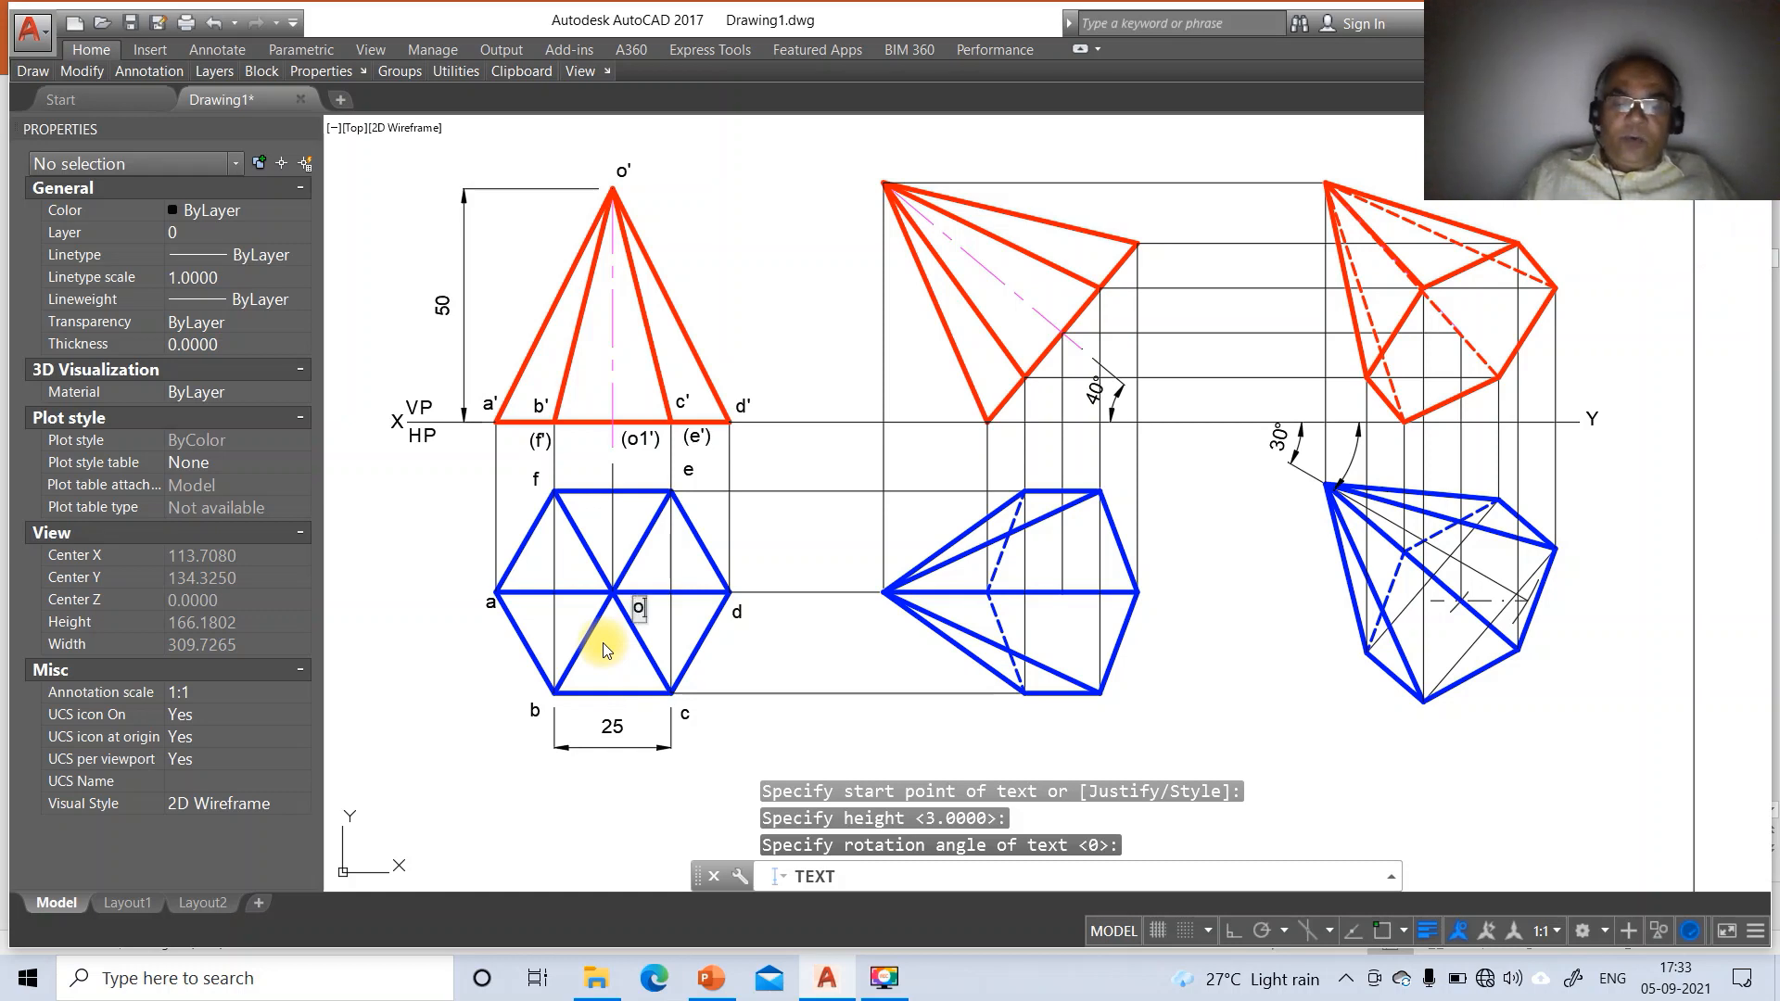
click(526, 575)
click(569, 626)
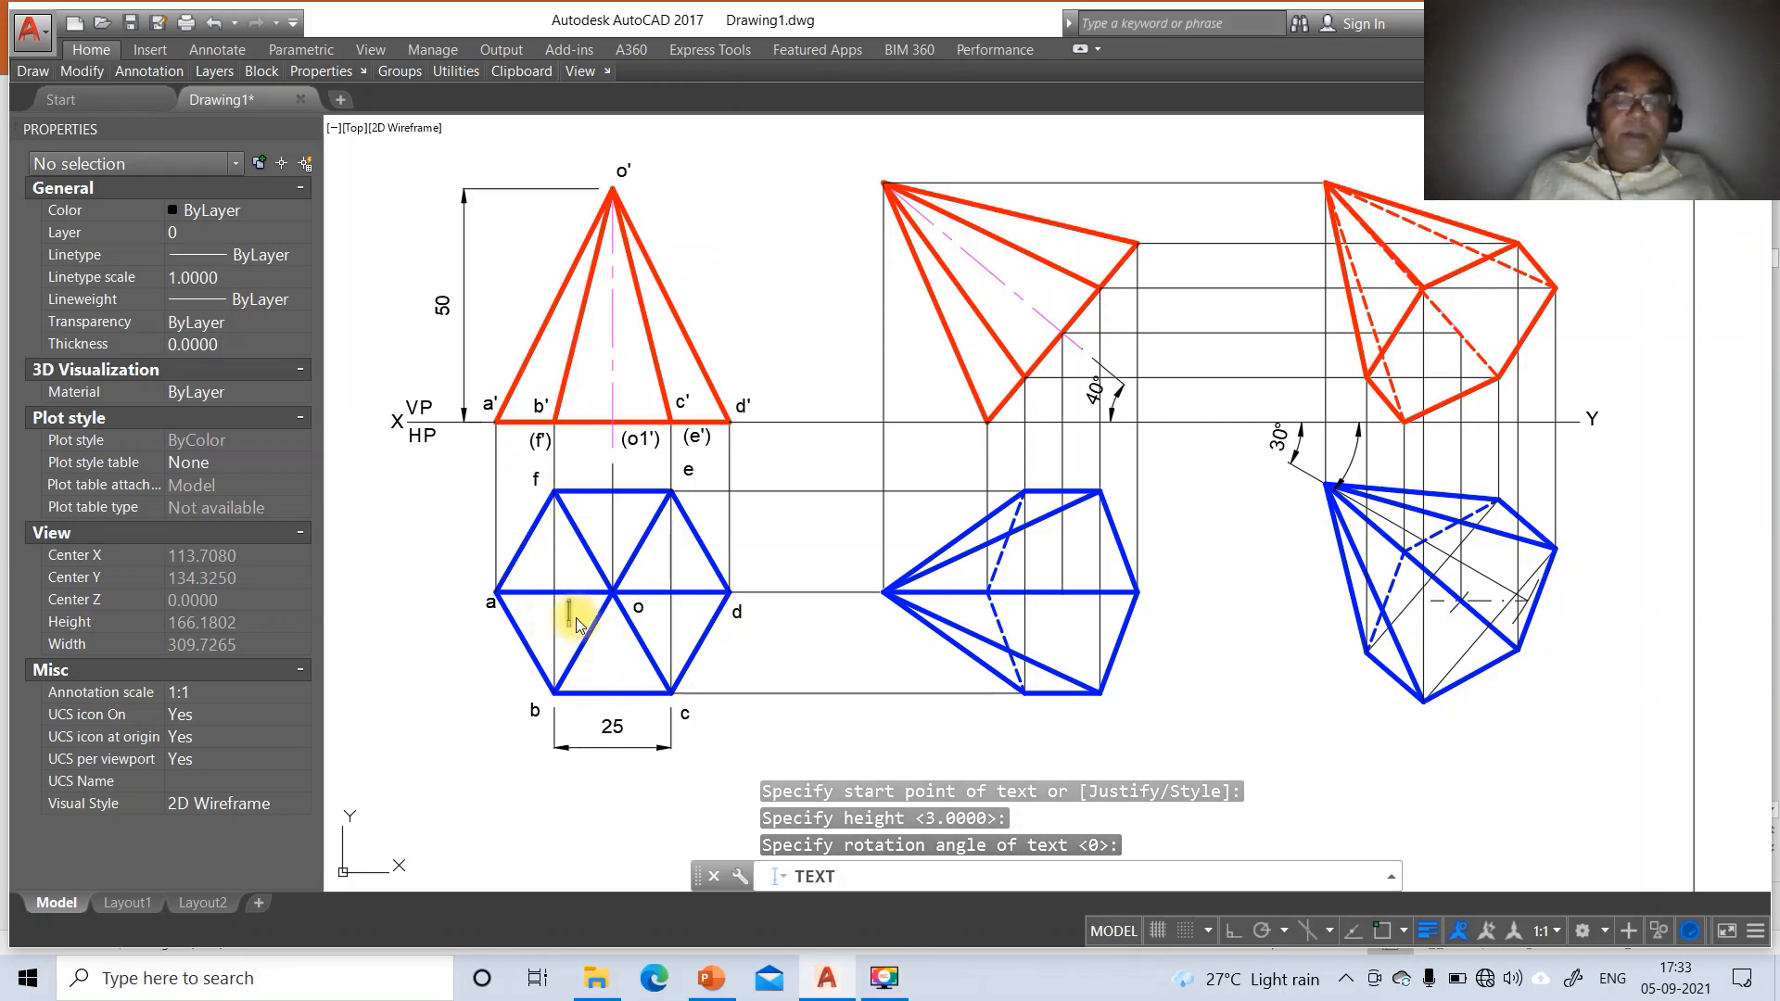
text((o1))
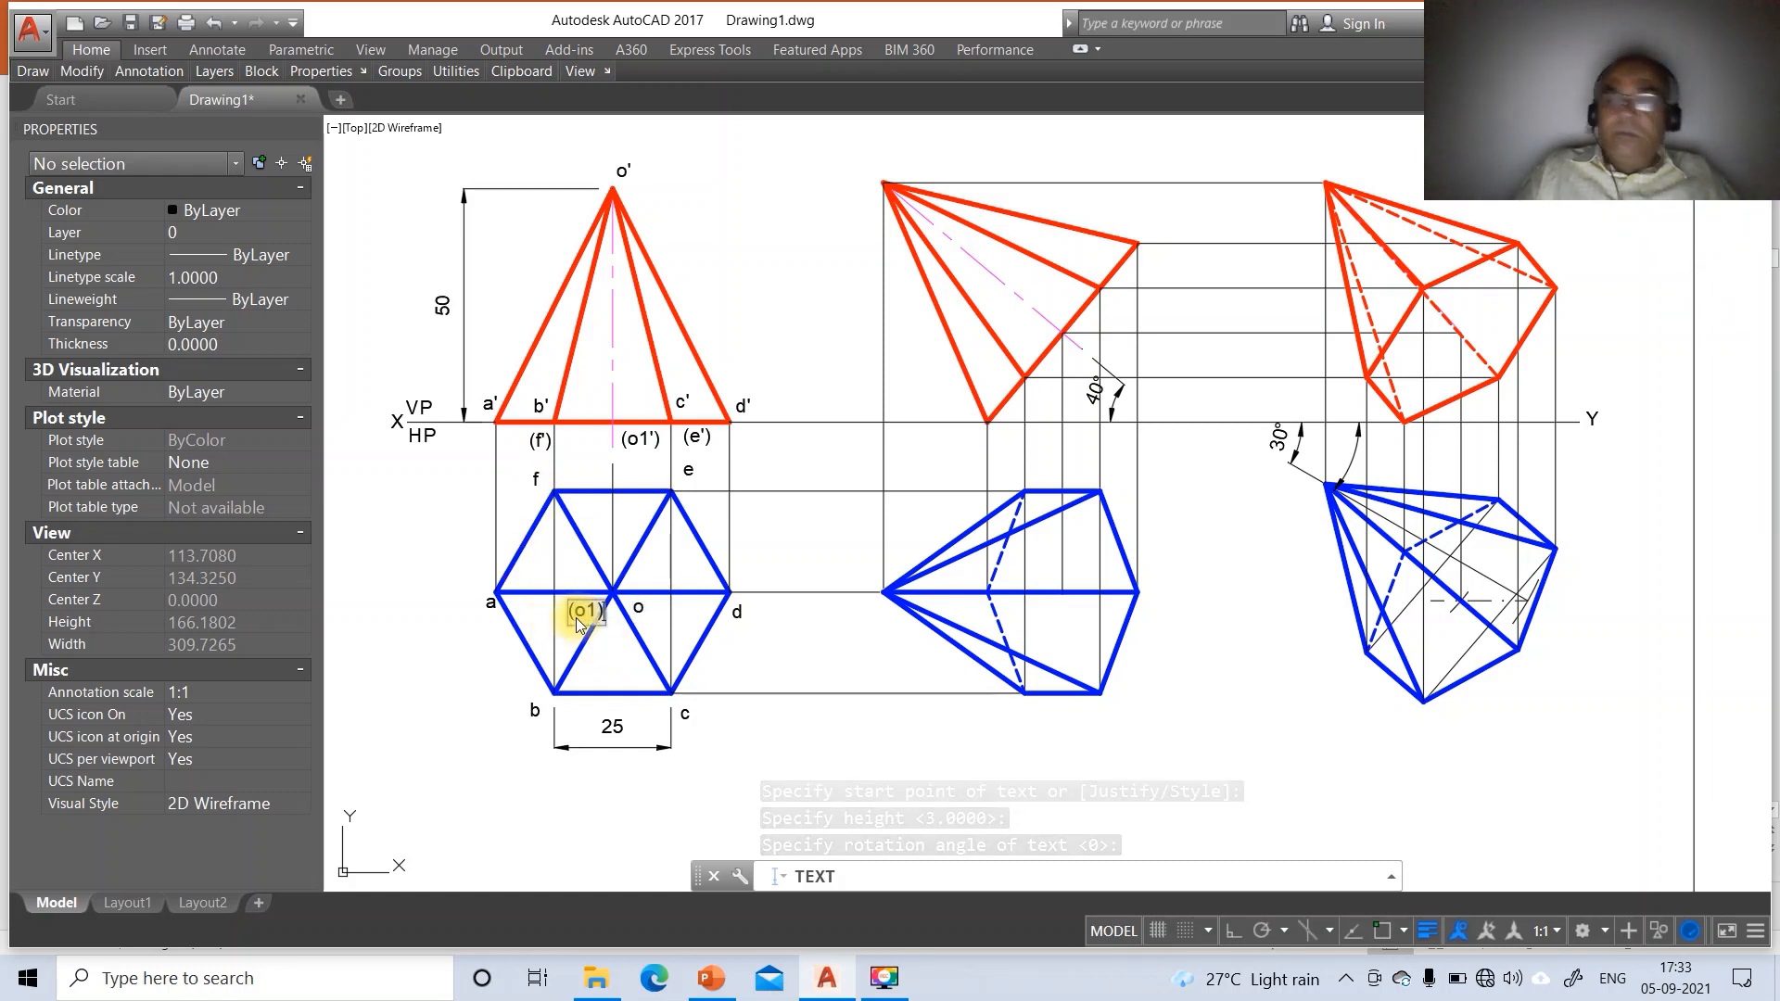
key(Return)
key(Return)
Move the labels a and b closer to their hexagon corners in the first top view
text(m)
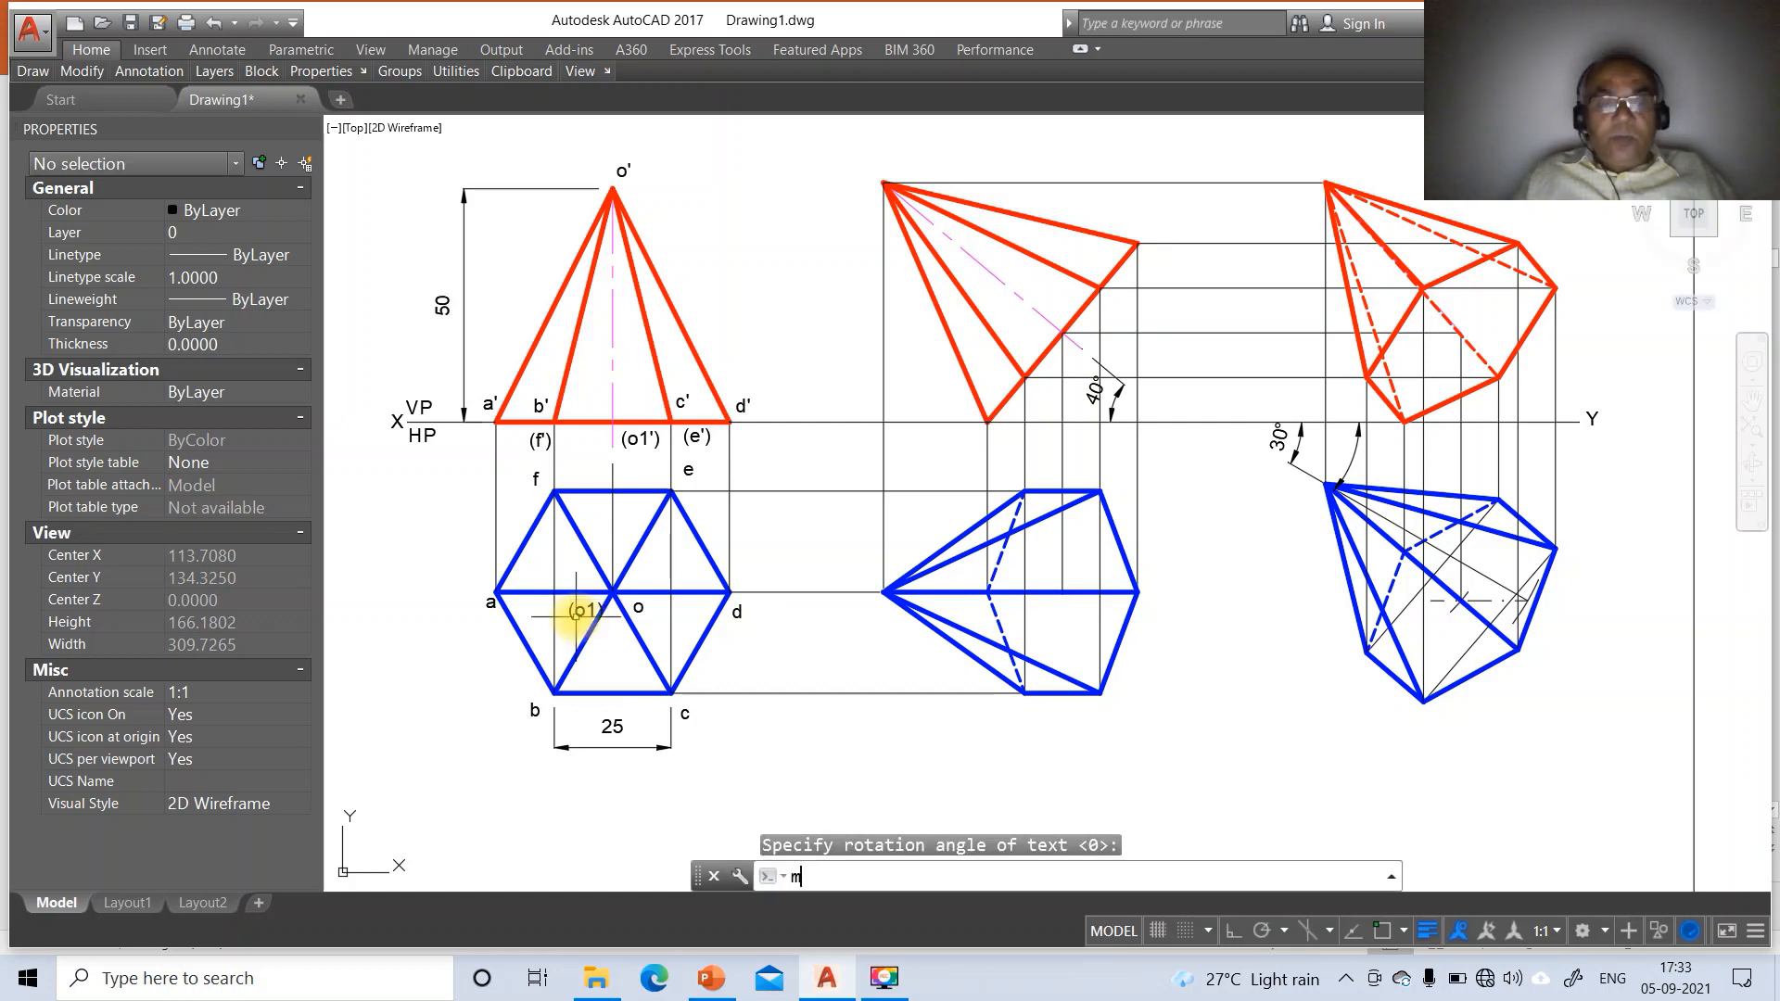
key(Return)
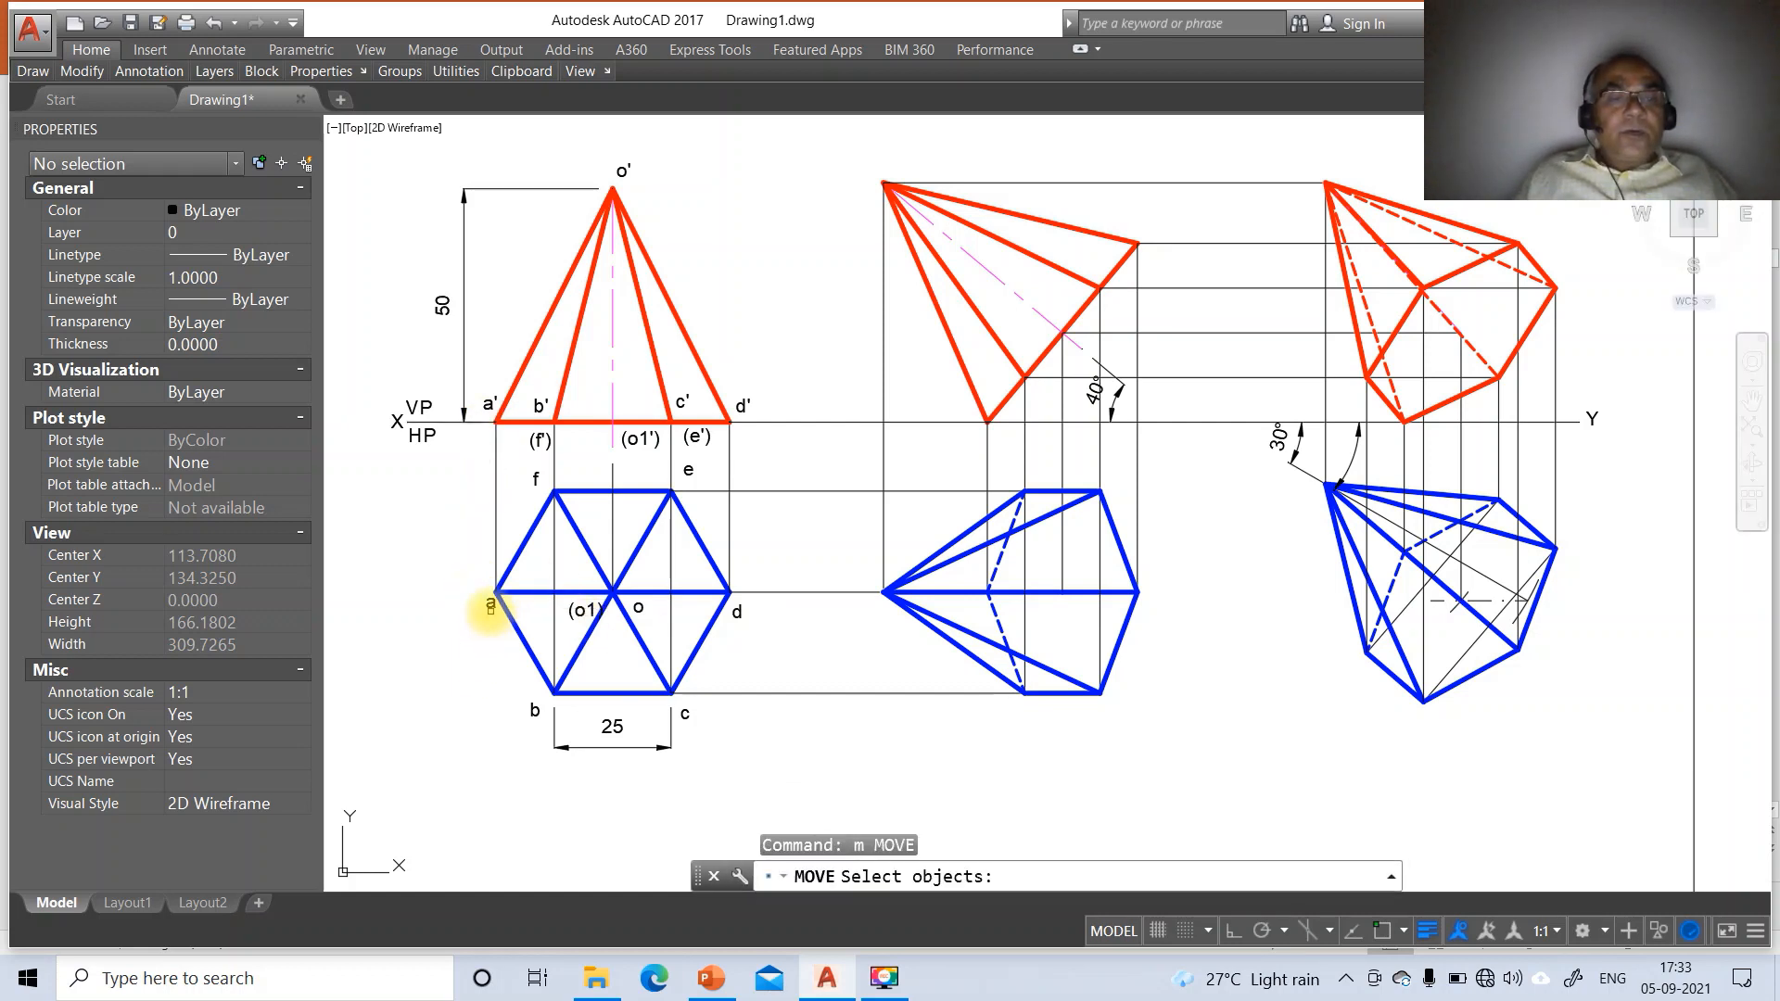
click(489, 607)
click(494, 652)
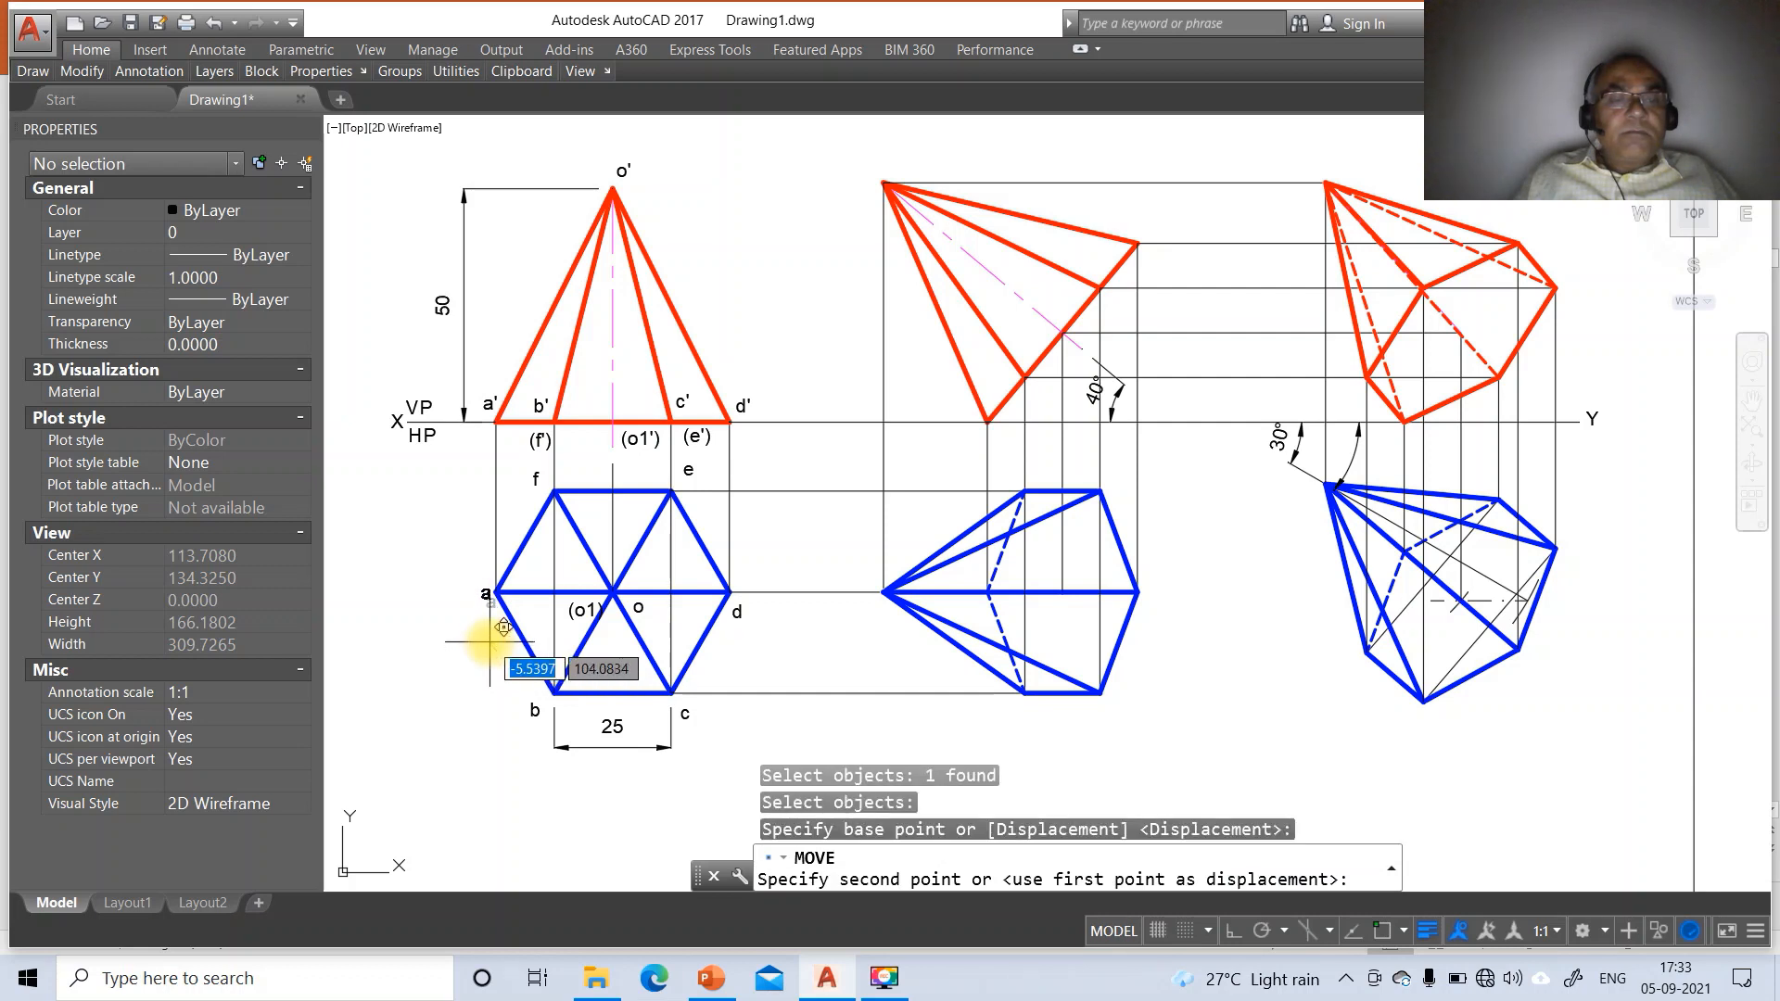
click(488, 641)
key(Return)
click(534, 712)
key(Return)
click(816, 699)
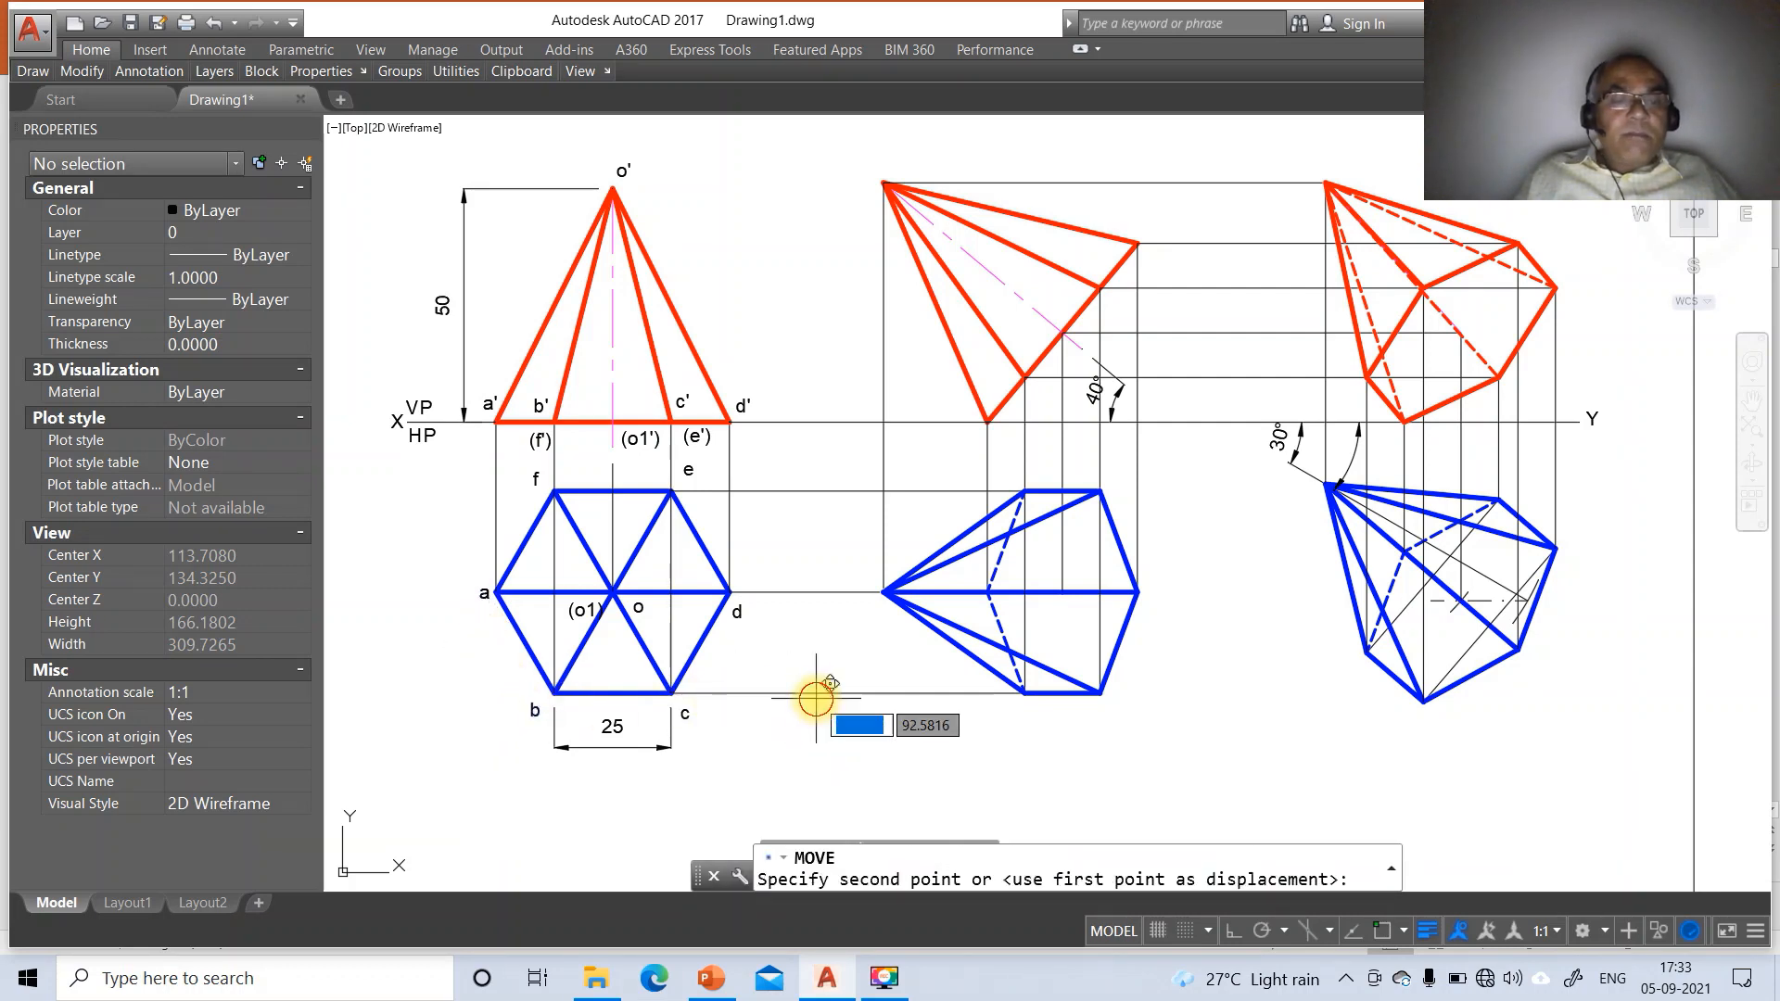
click(826, 694)
Move the labels c and d closer to their hexagon corners in the first top view
key(Return)
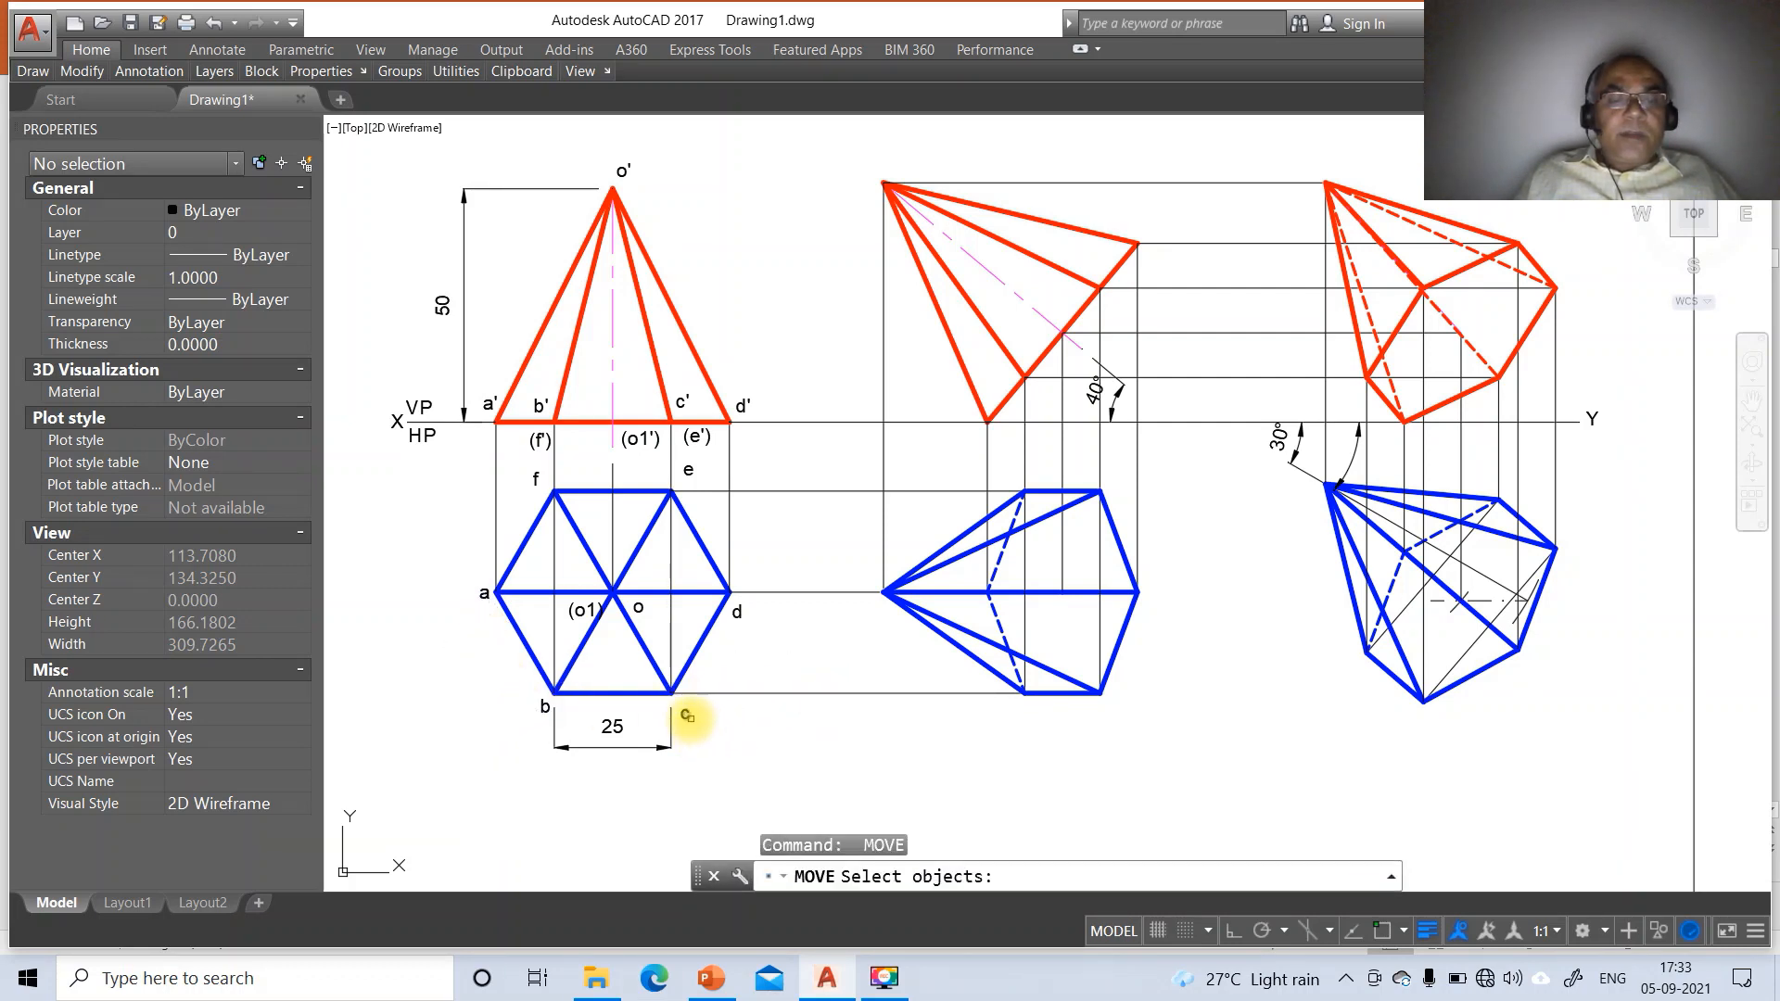
click(687, 715)
key(Return)
click(740, 706)
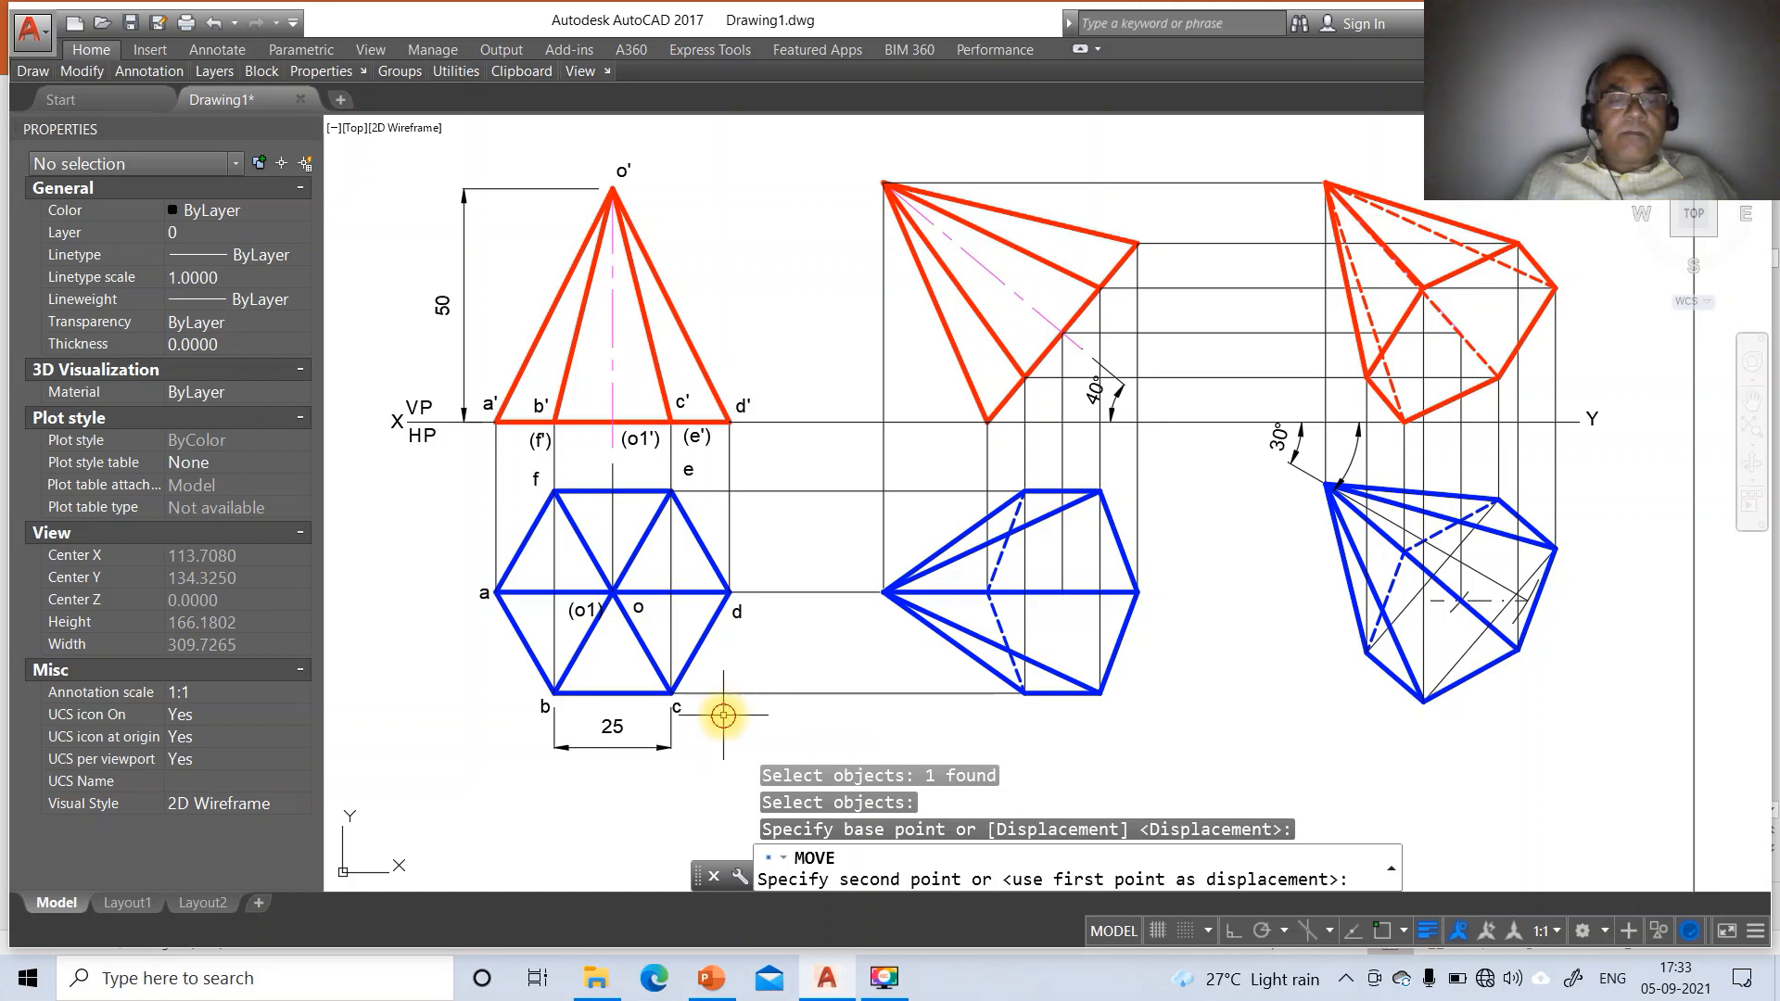
click(723, 715)
key(Return)
click(737, 613)
key(Return)
click(774, 658)
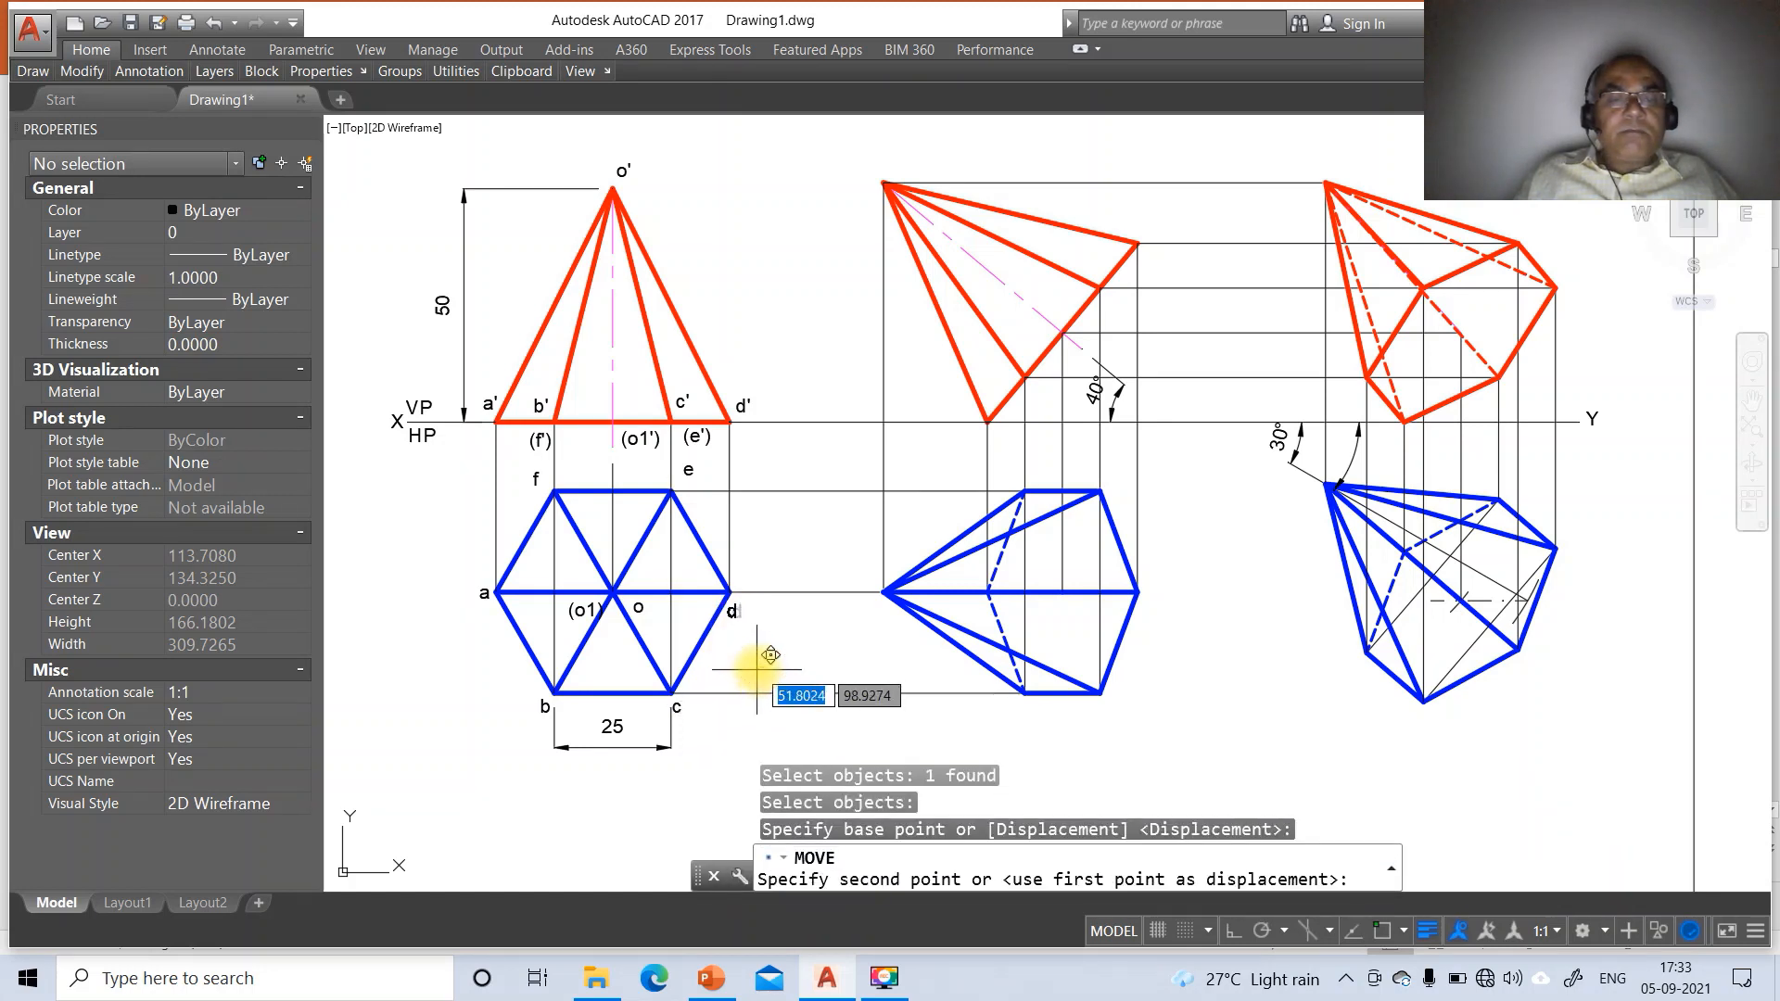
click(778, 649)
Move the labels e and f of the first top view to just above their hexagon corners
key(Return)
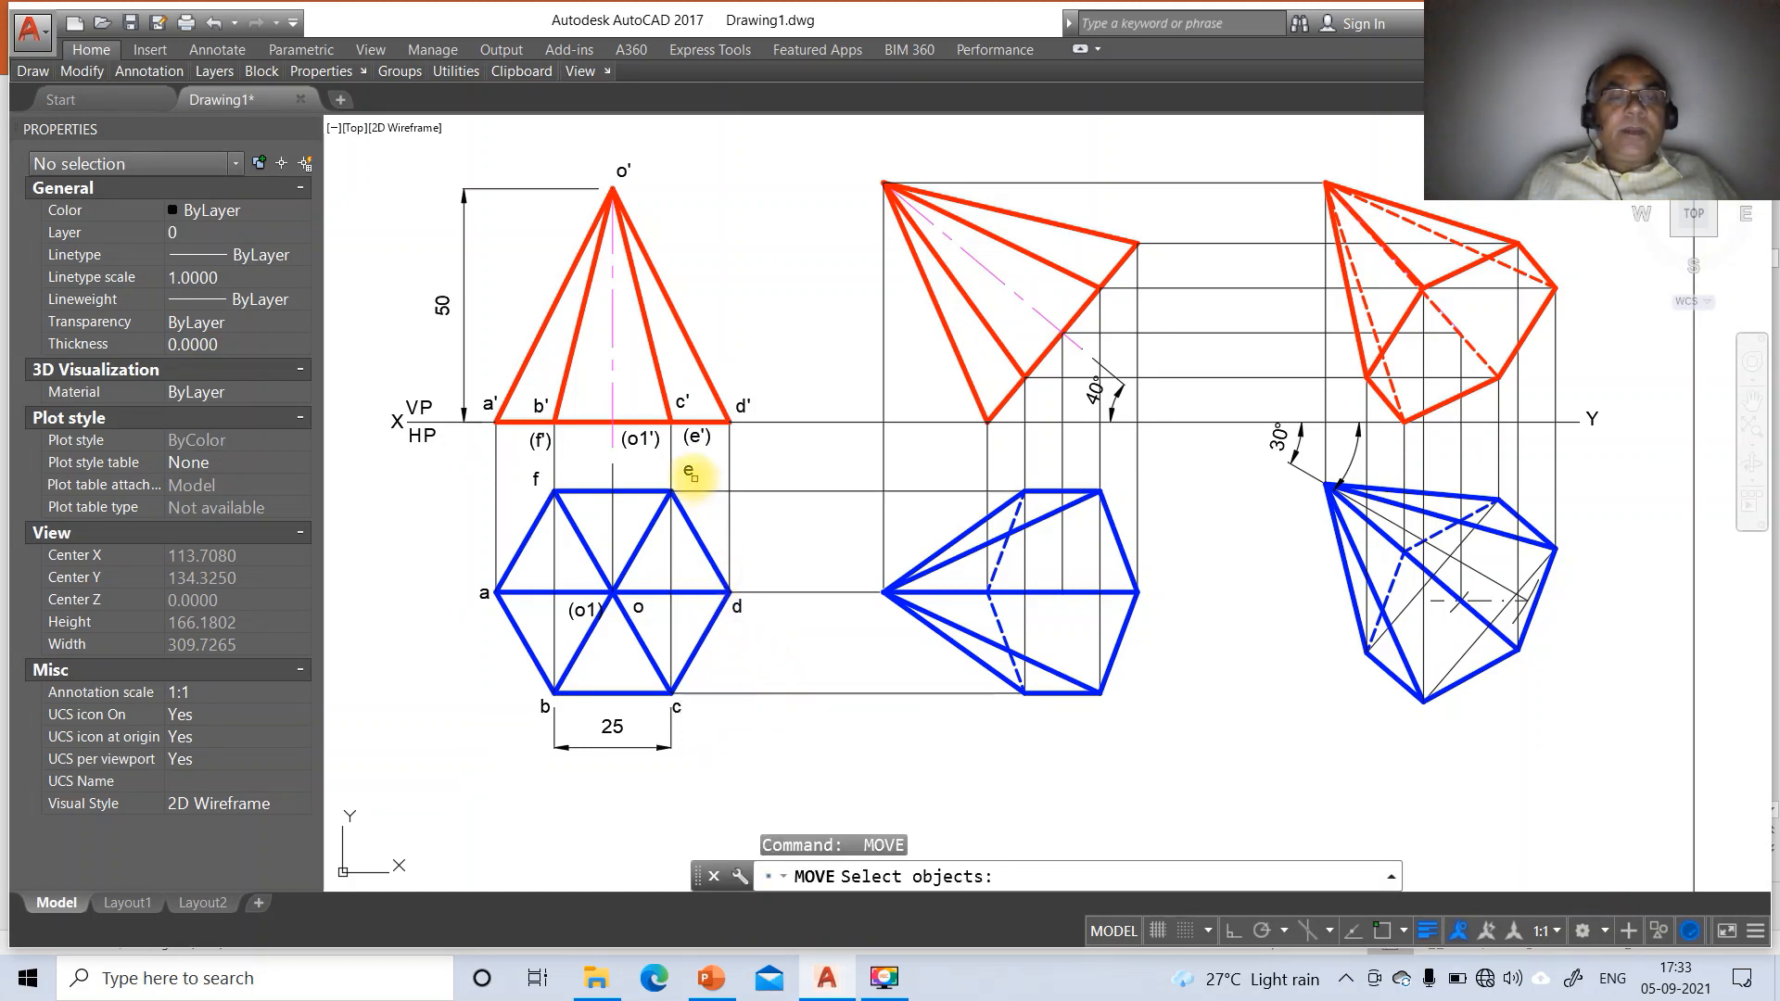
click(690, 475)
key(Return)
click(734, 496)
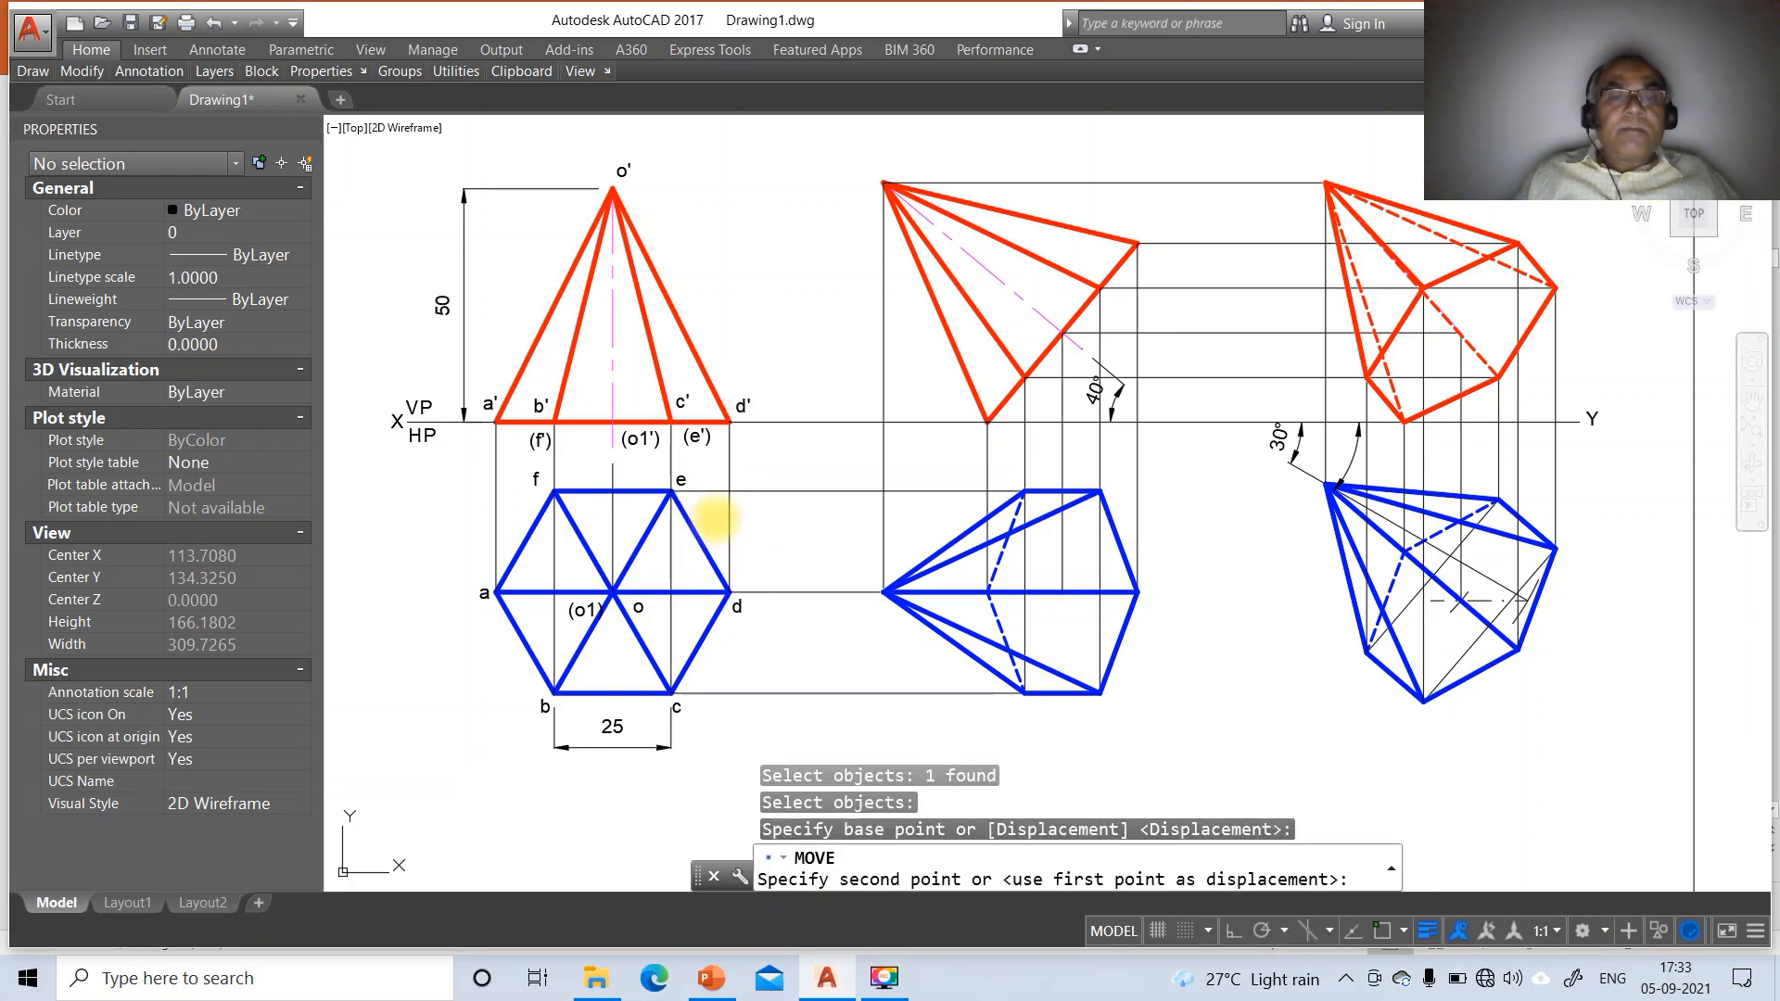
key(Return)
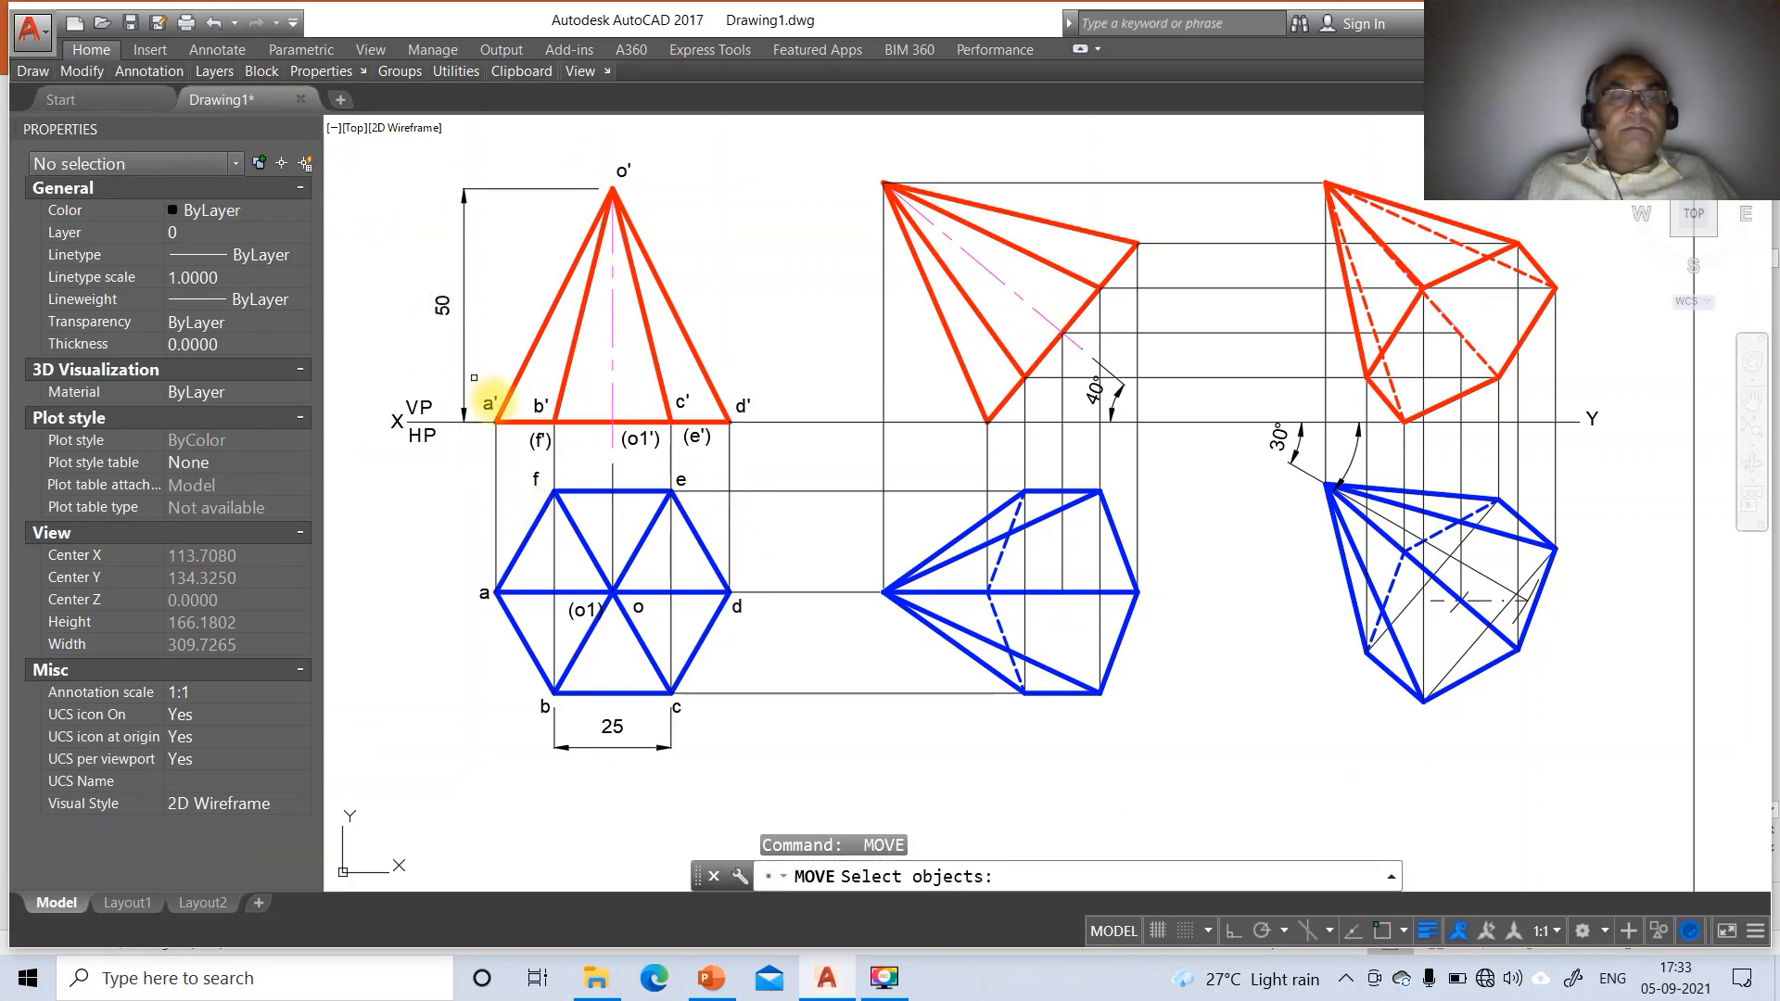
click(534, 480)
key(Return)
click(565, 554)
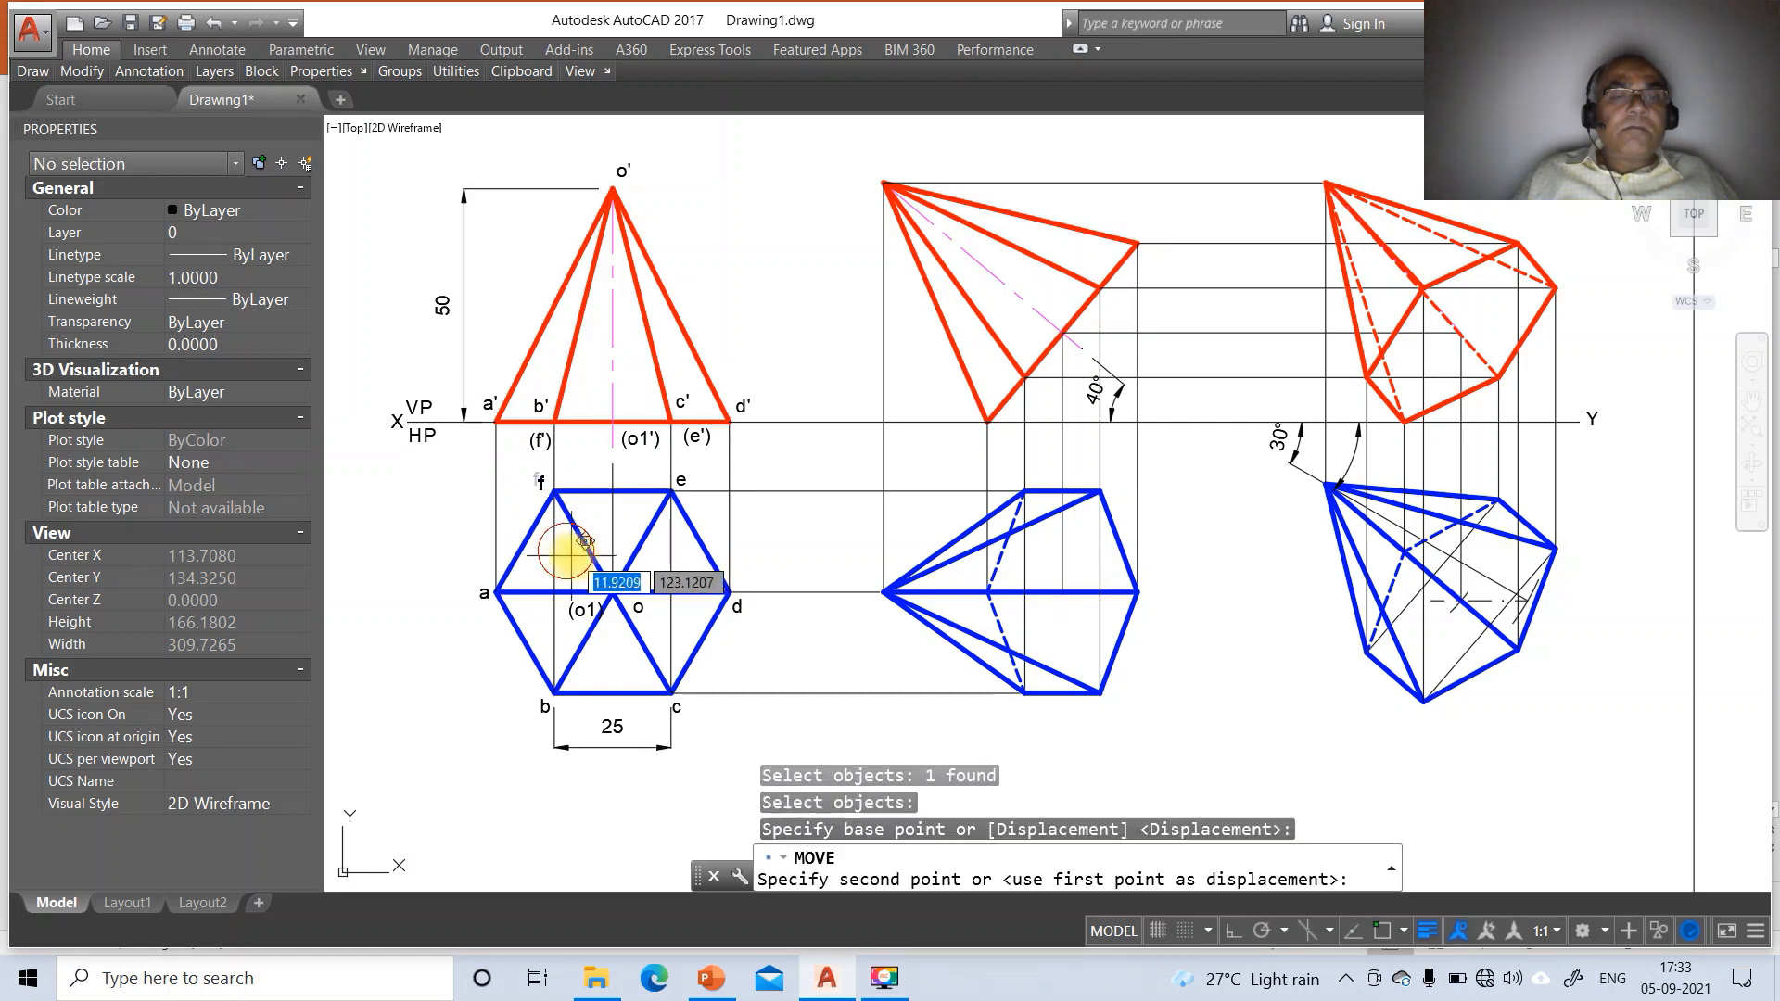
click(590, 551)
Move the label o to just beside the centre of the first top view
key(Return)
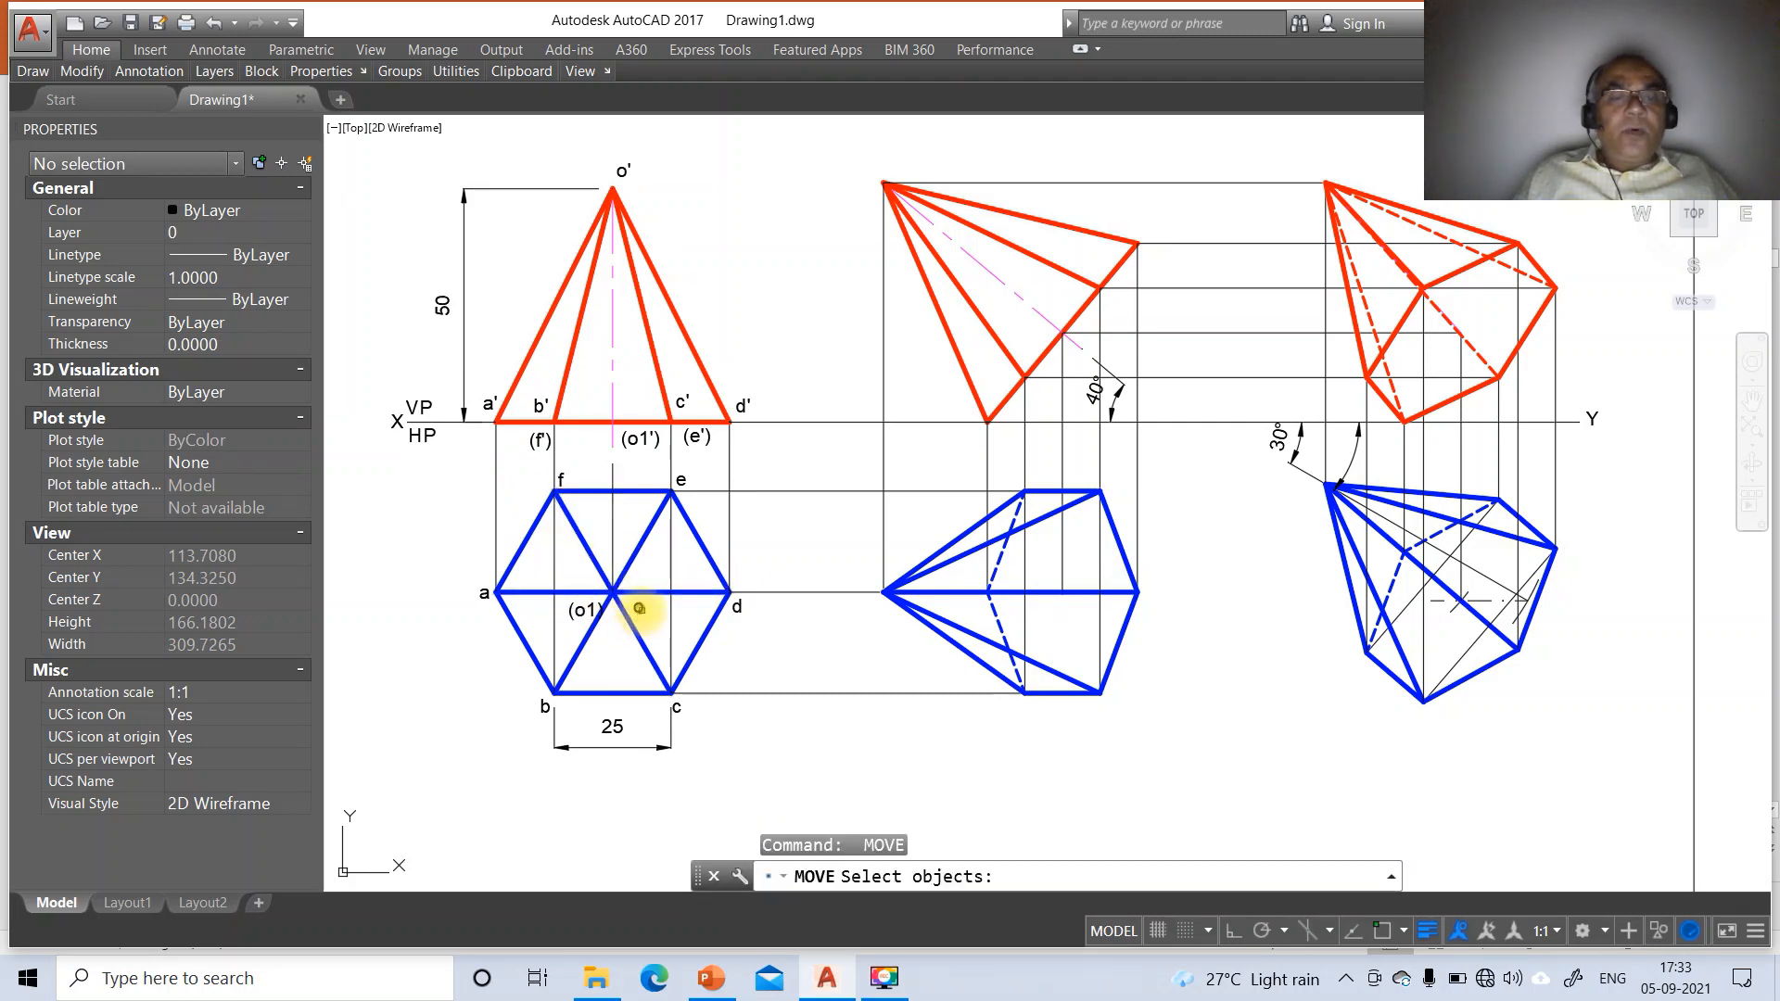
click(639, 608)
key(Return)
click(663, 610)
click(669, 607)
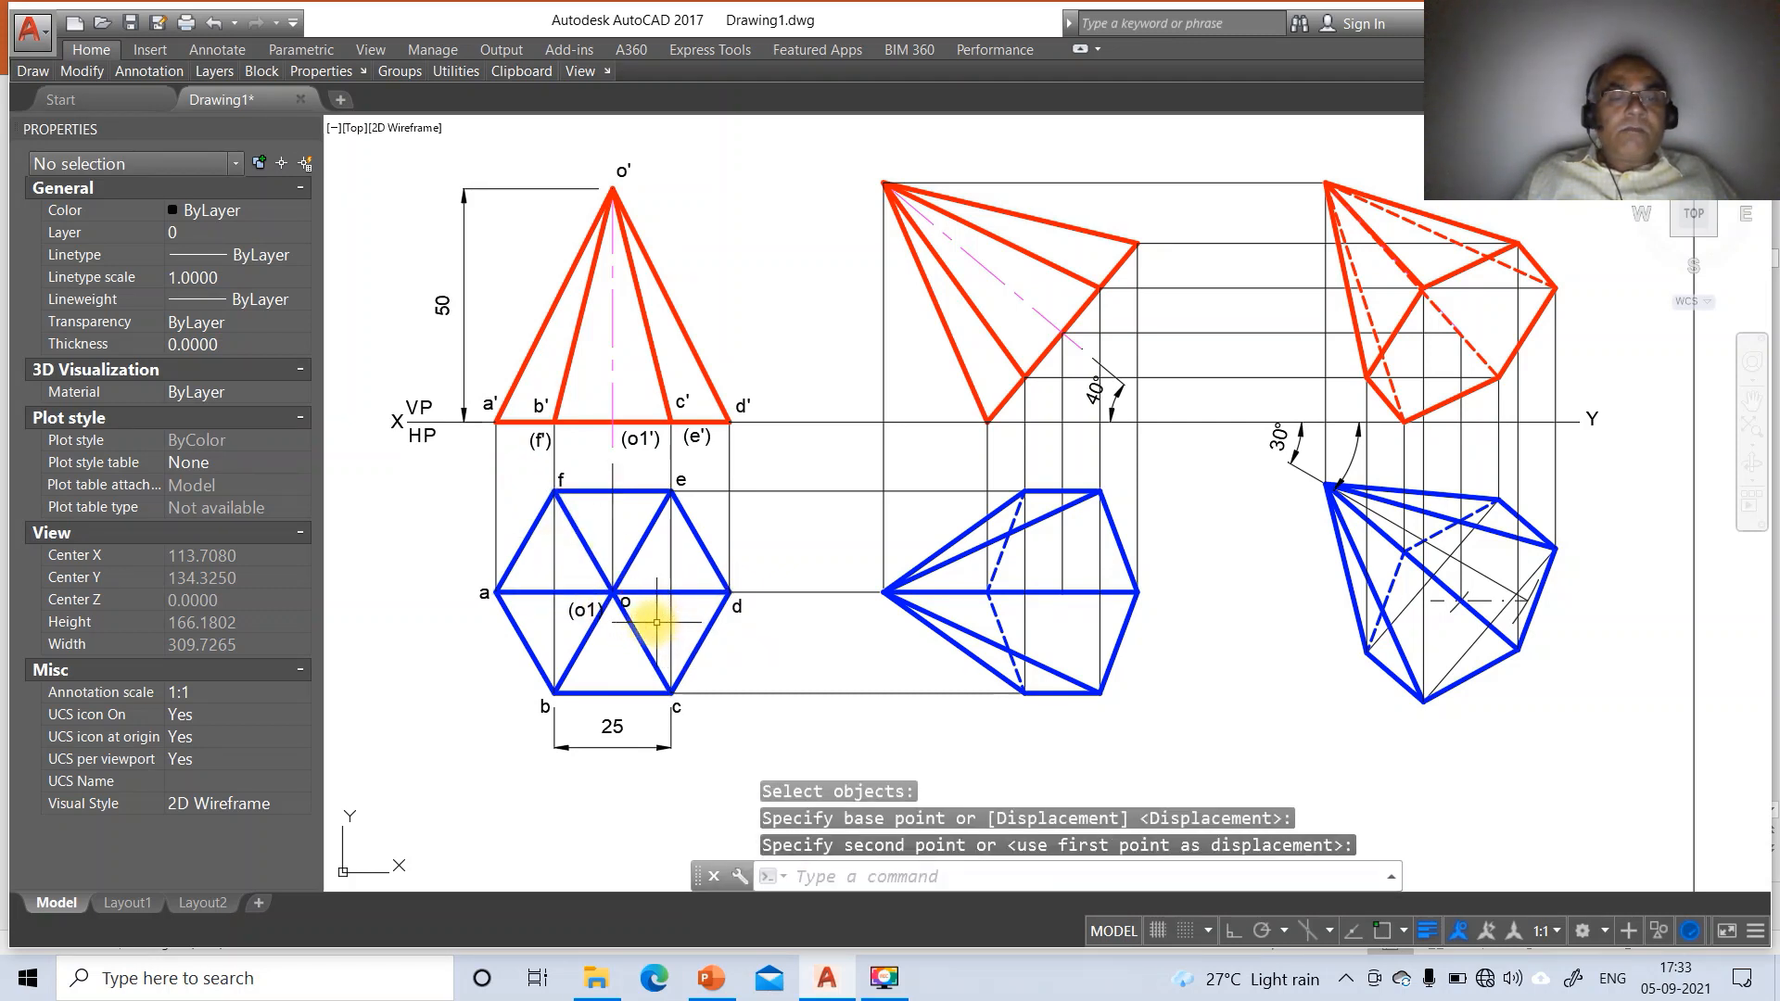
key(Return)
click(632, 604)
key(Return)
click(664, 604)
click(666, 603)
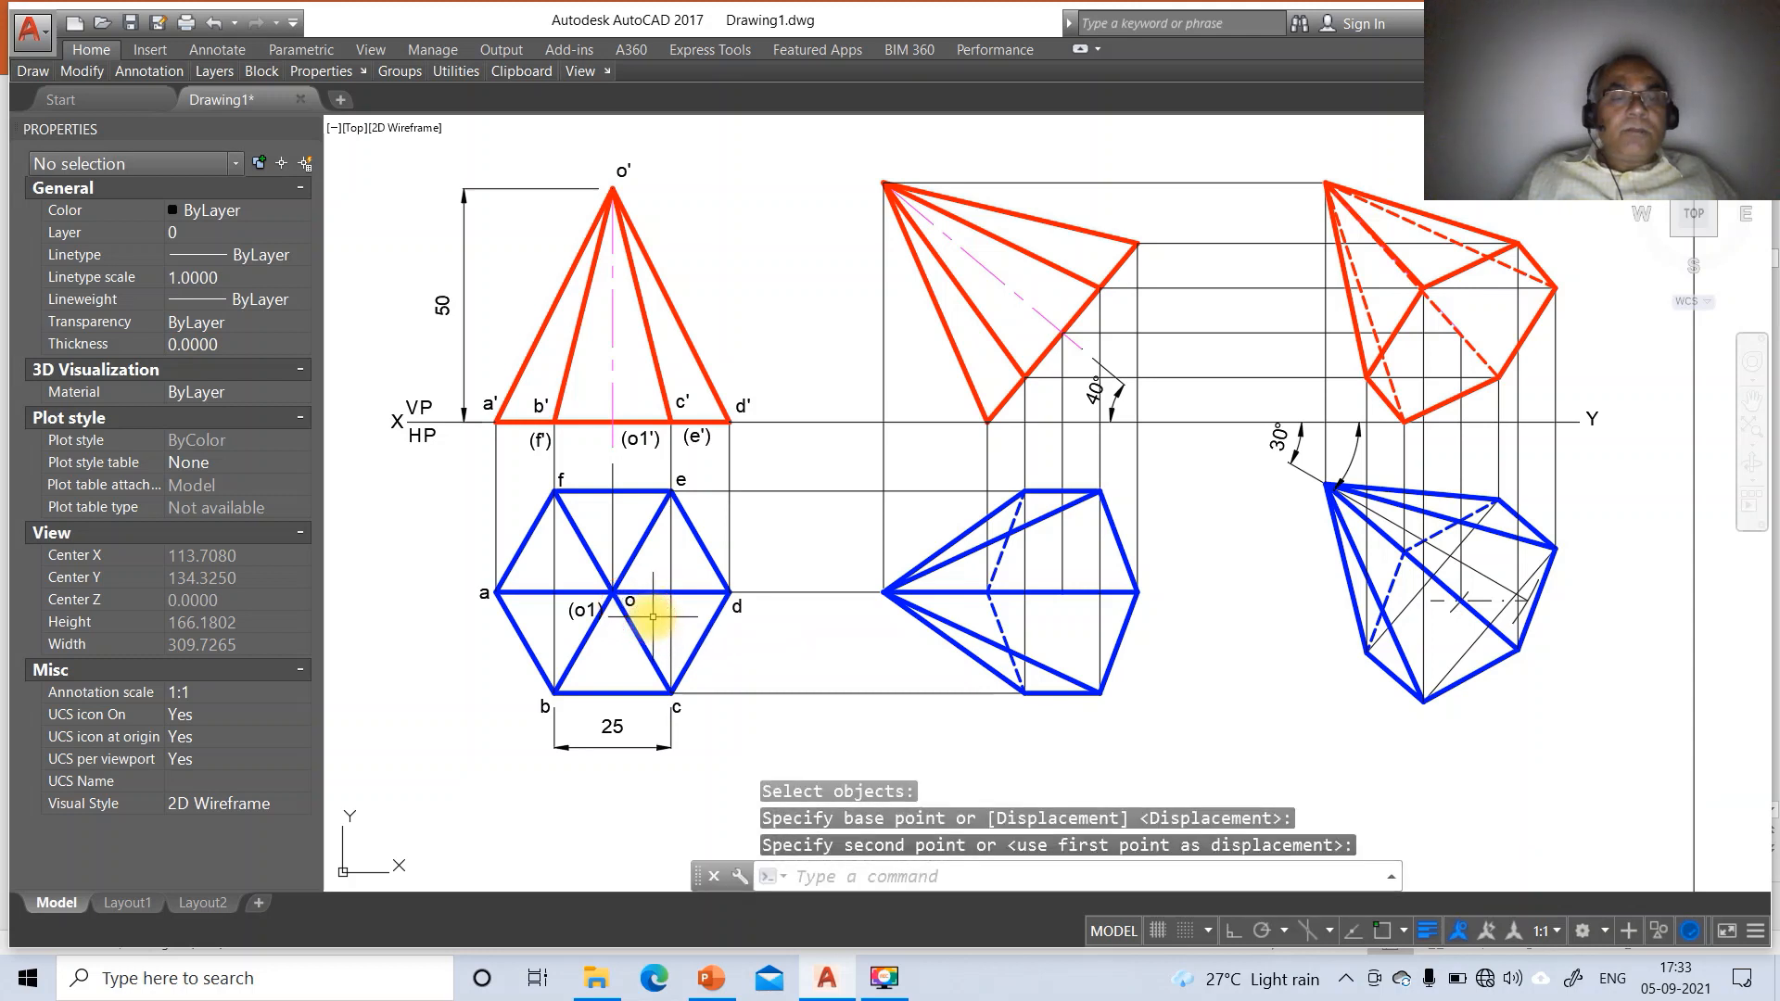
Shift the label (o1) slightly up and away from the edge line at the first top view's centre
key(Return)
click(630, 605)
key(Return)
click(635, 605)
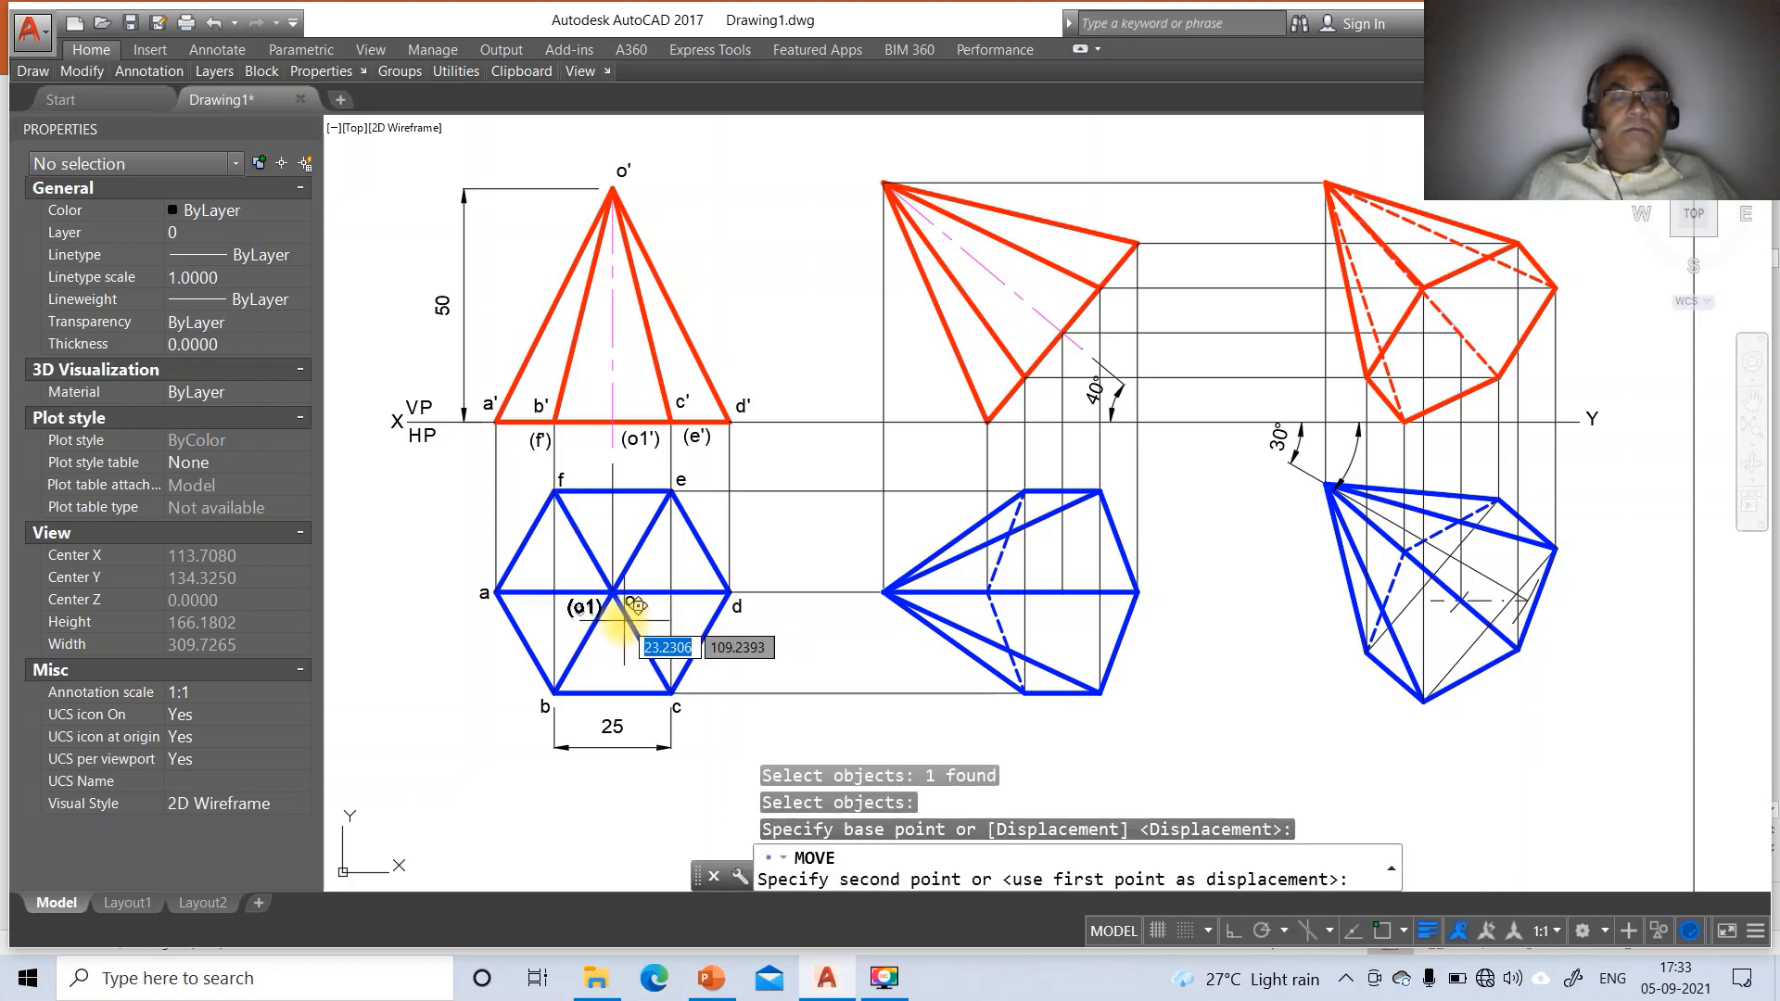
click(634, 603)
Adjust the positions of the labels a' and b' beside their base points in the first front view
key(Return)
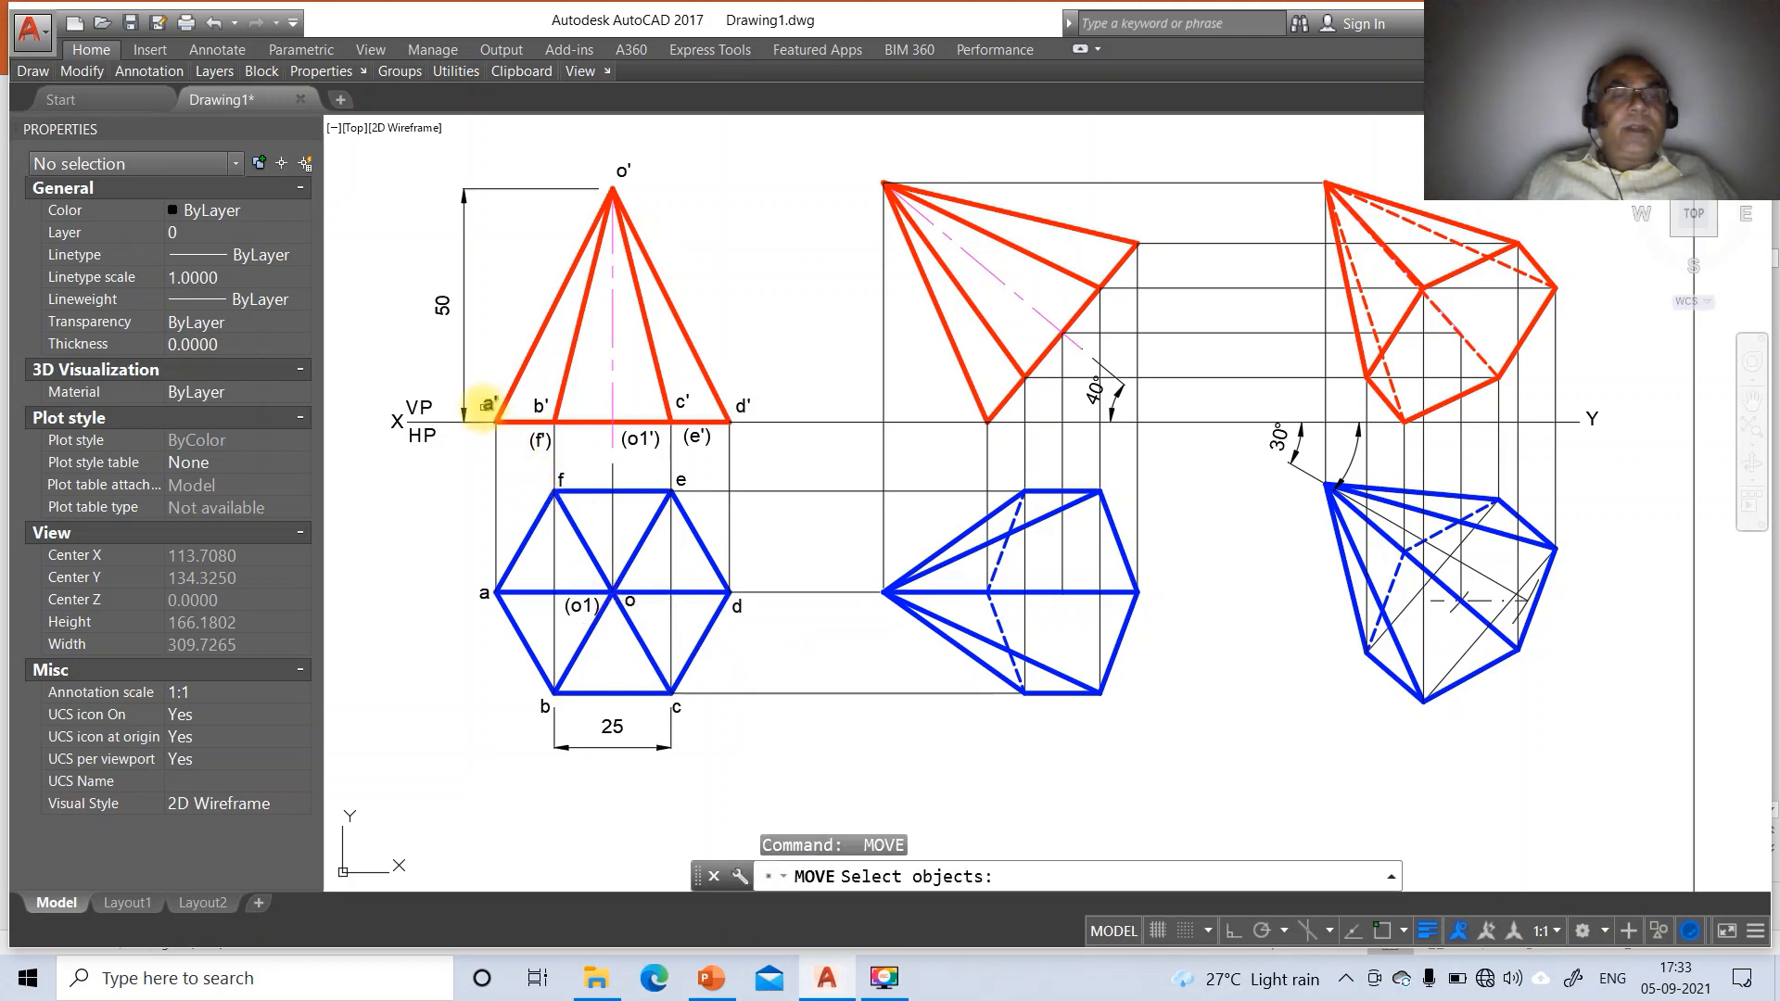
click(486, 406)
key(Return)
click(487, 406)
click(505, 477)
key(Return)
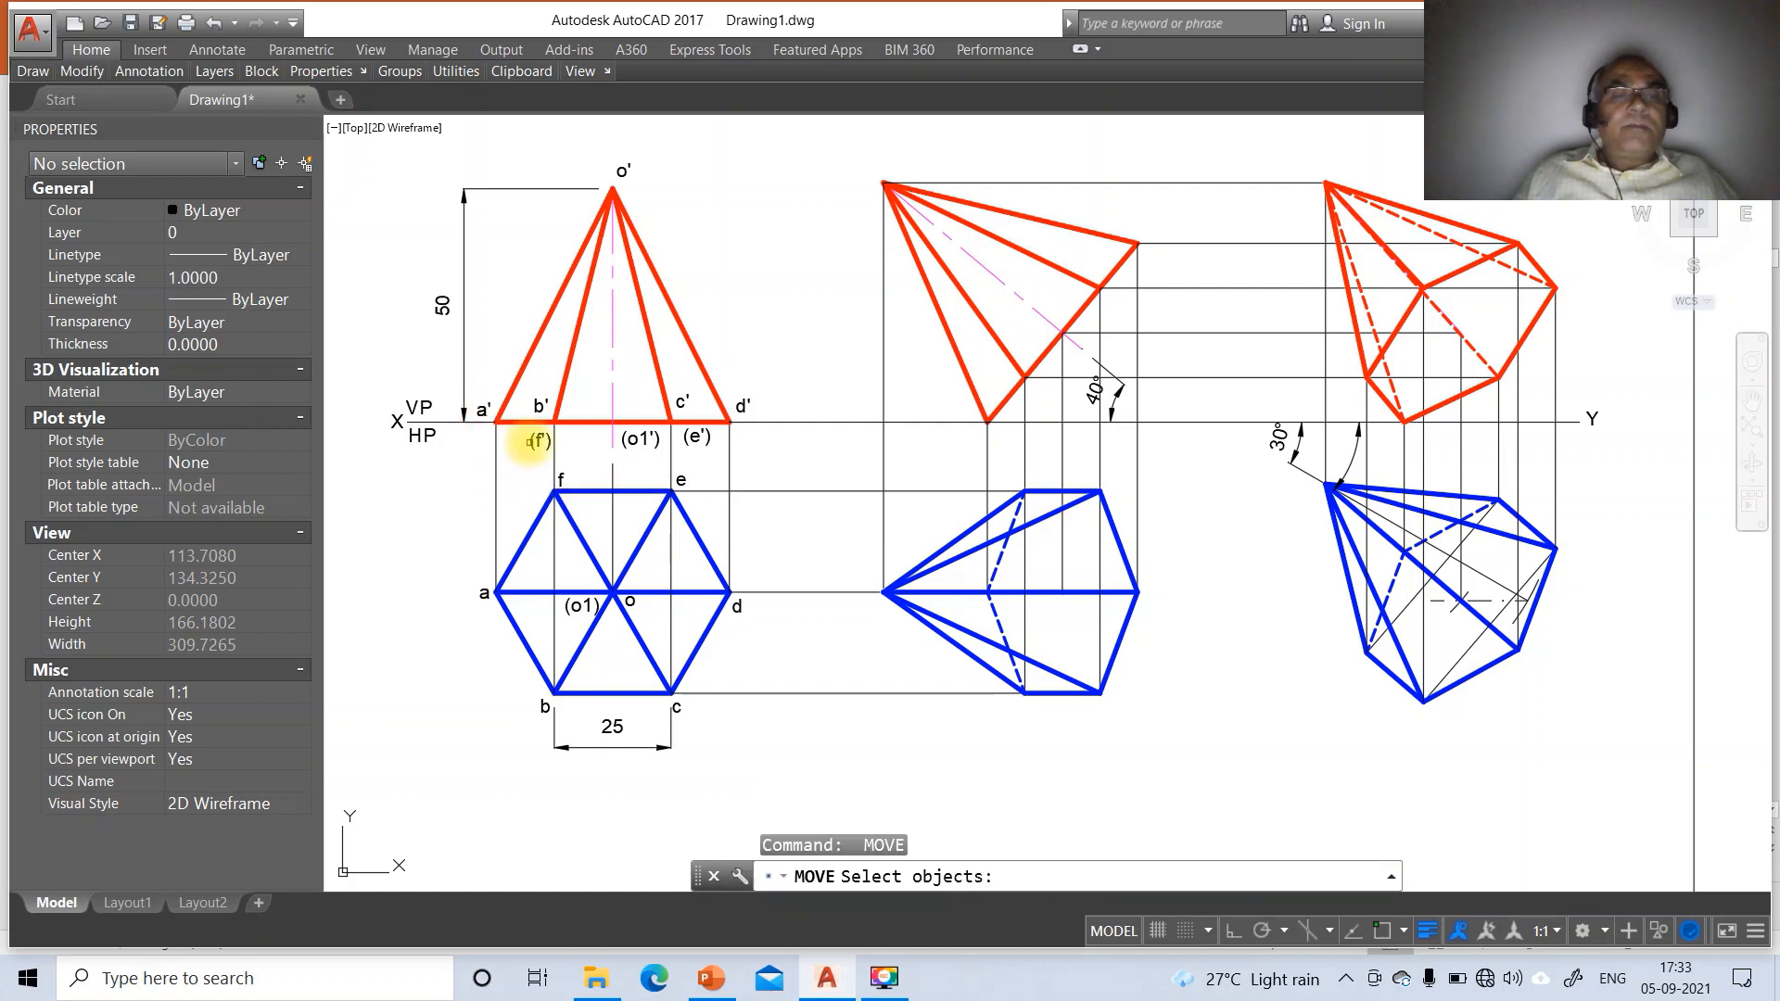
click(540, 405)
key(Return)
click(541, 406)
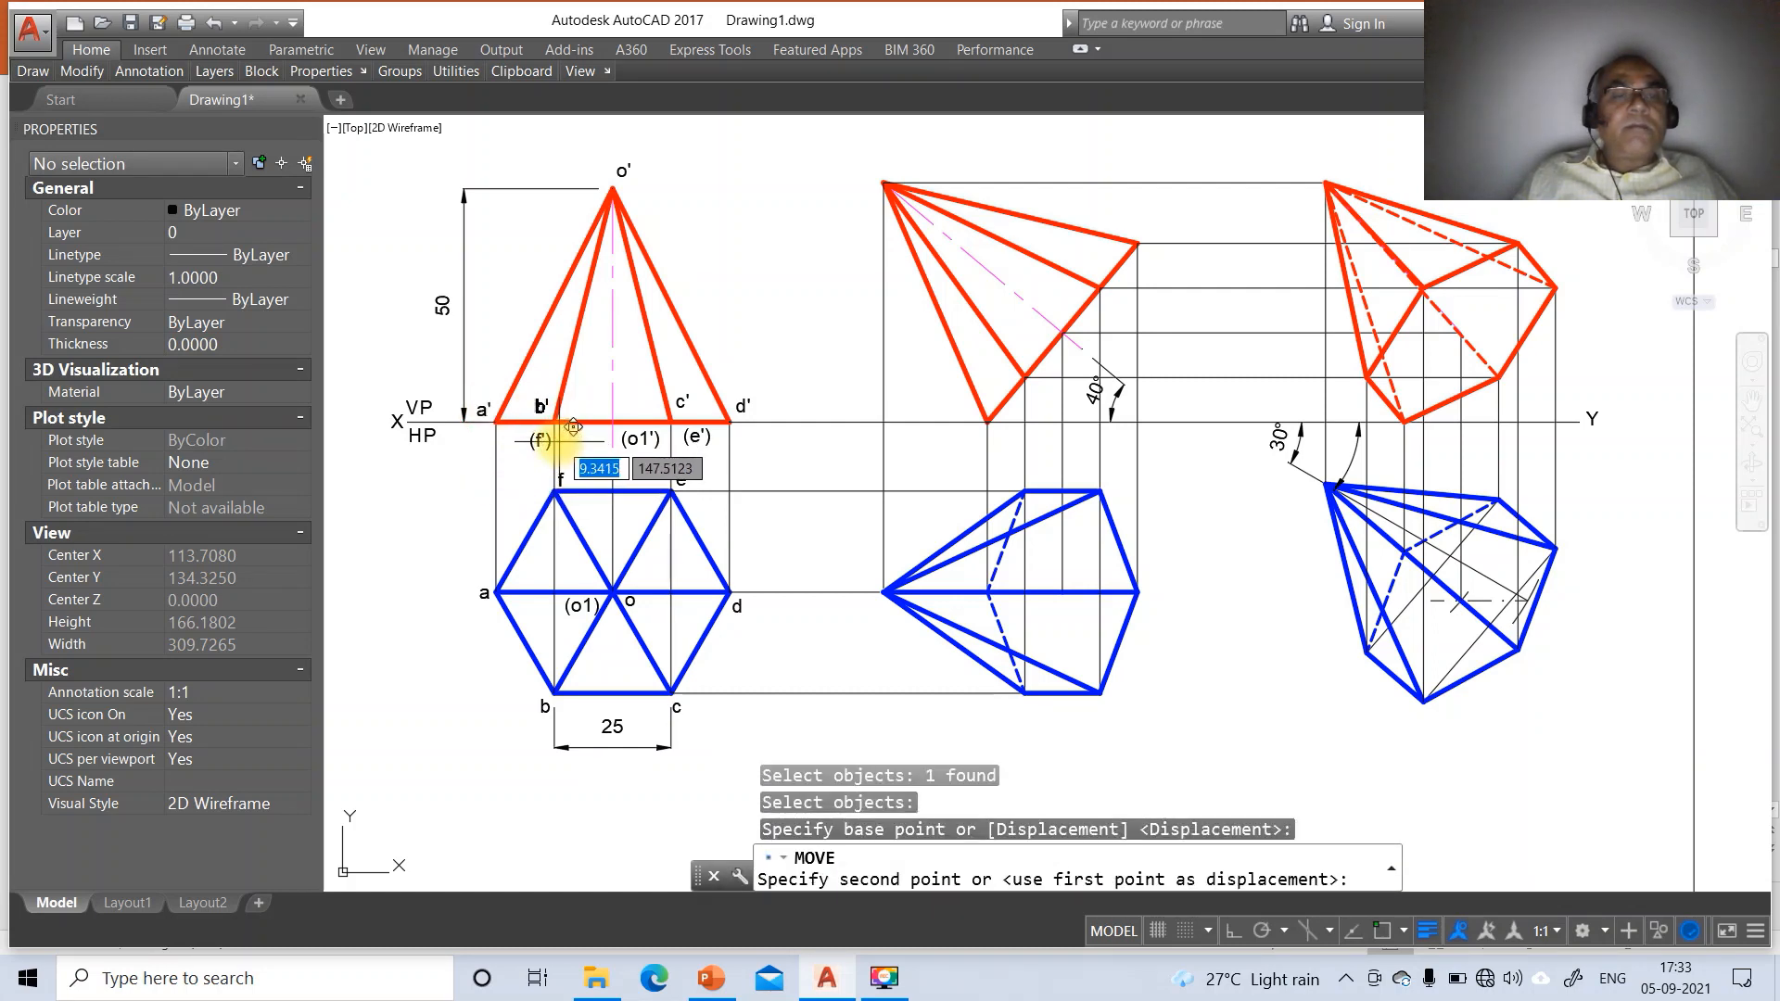
click(559, 441)
Move the label (f') above the ground line, next to b' in the first front view
key(Return)
click(543, 444)
key(Return)
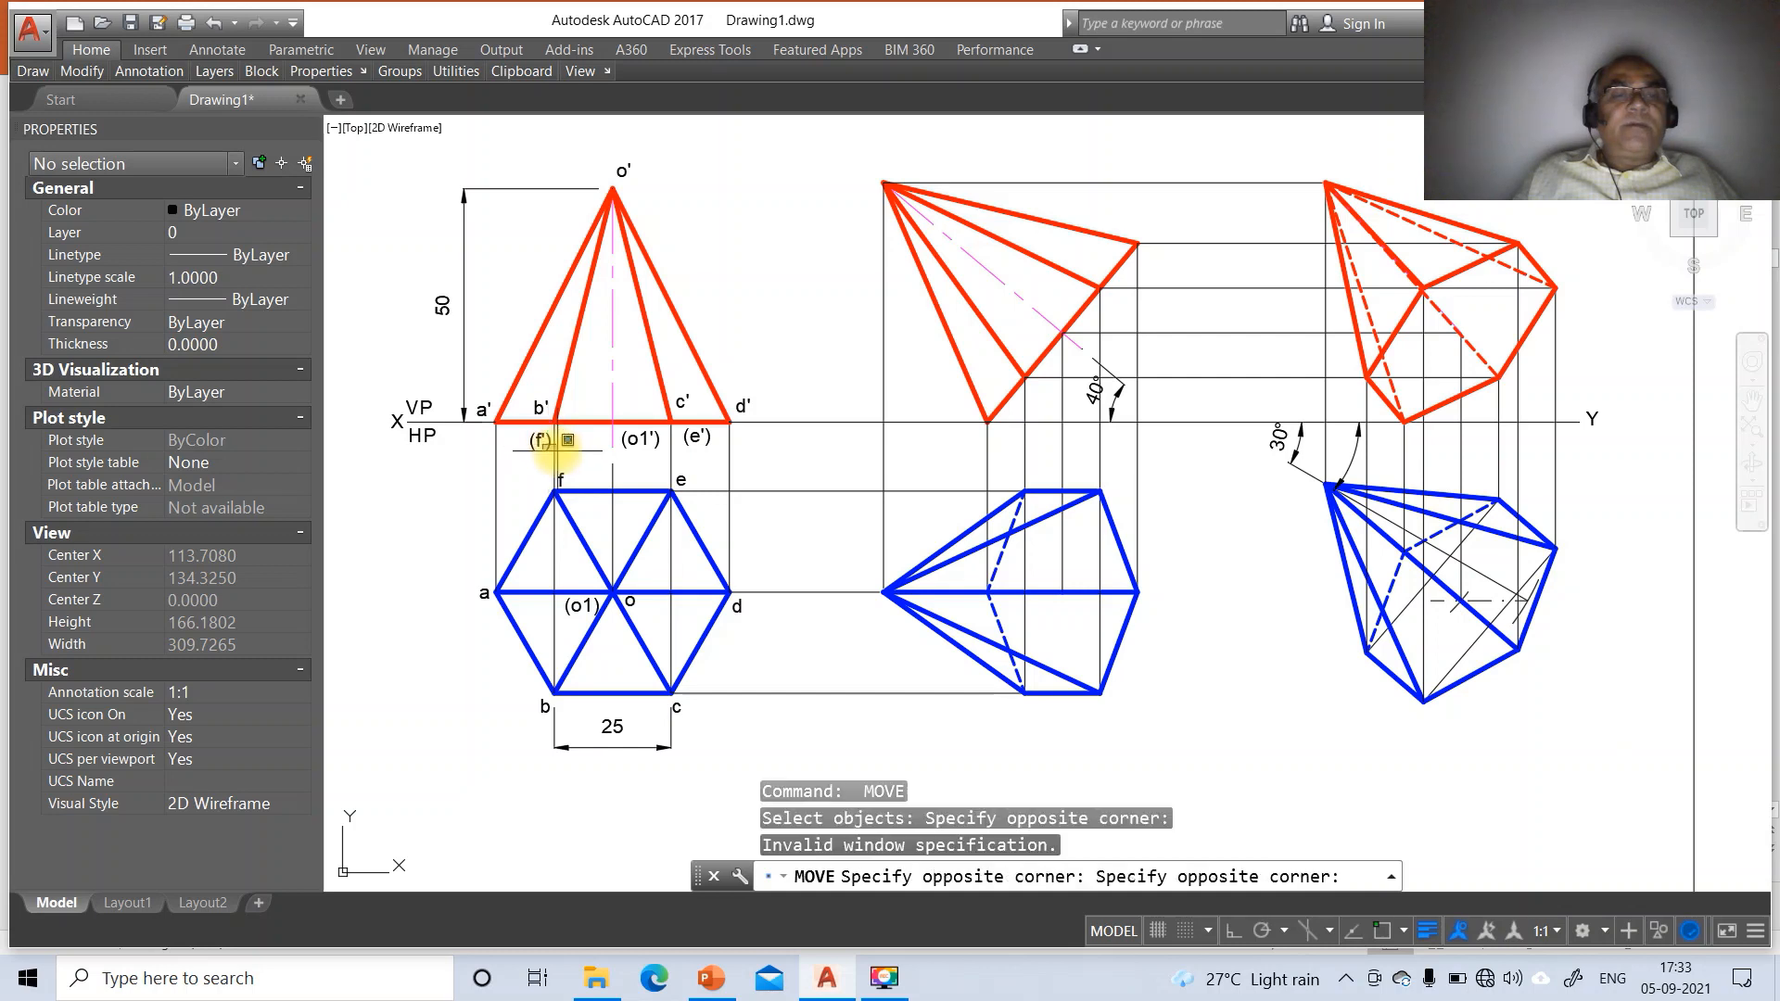
click(558, 452)
click(521, 444)
key(Return)
click(525, 486)
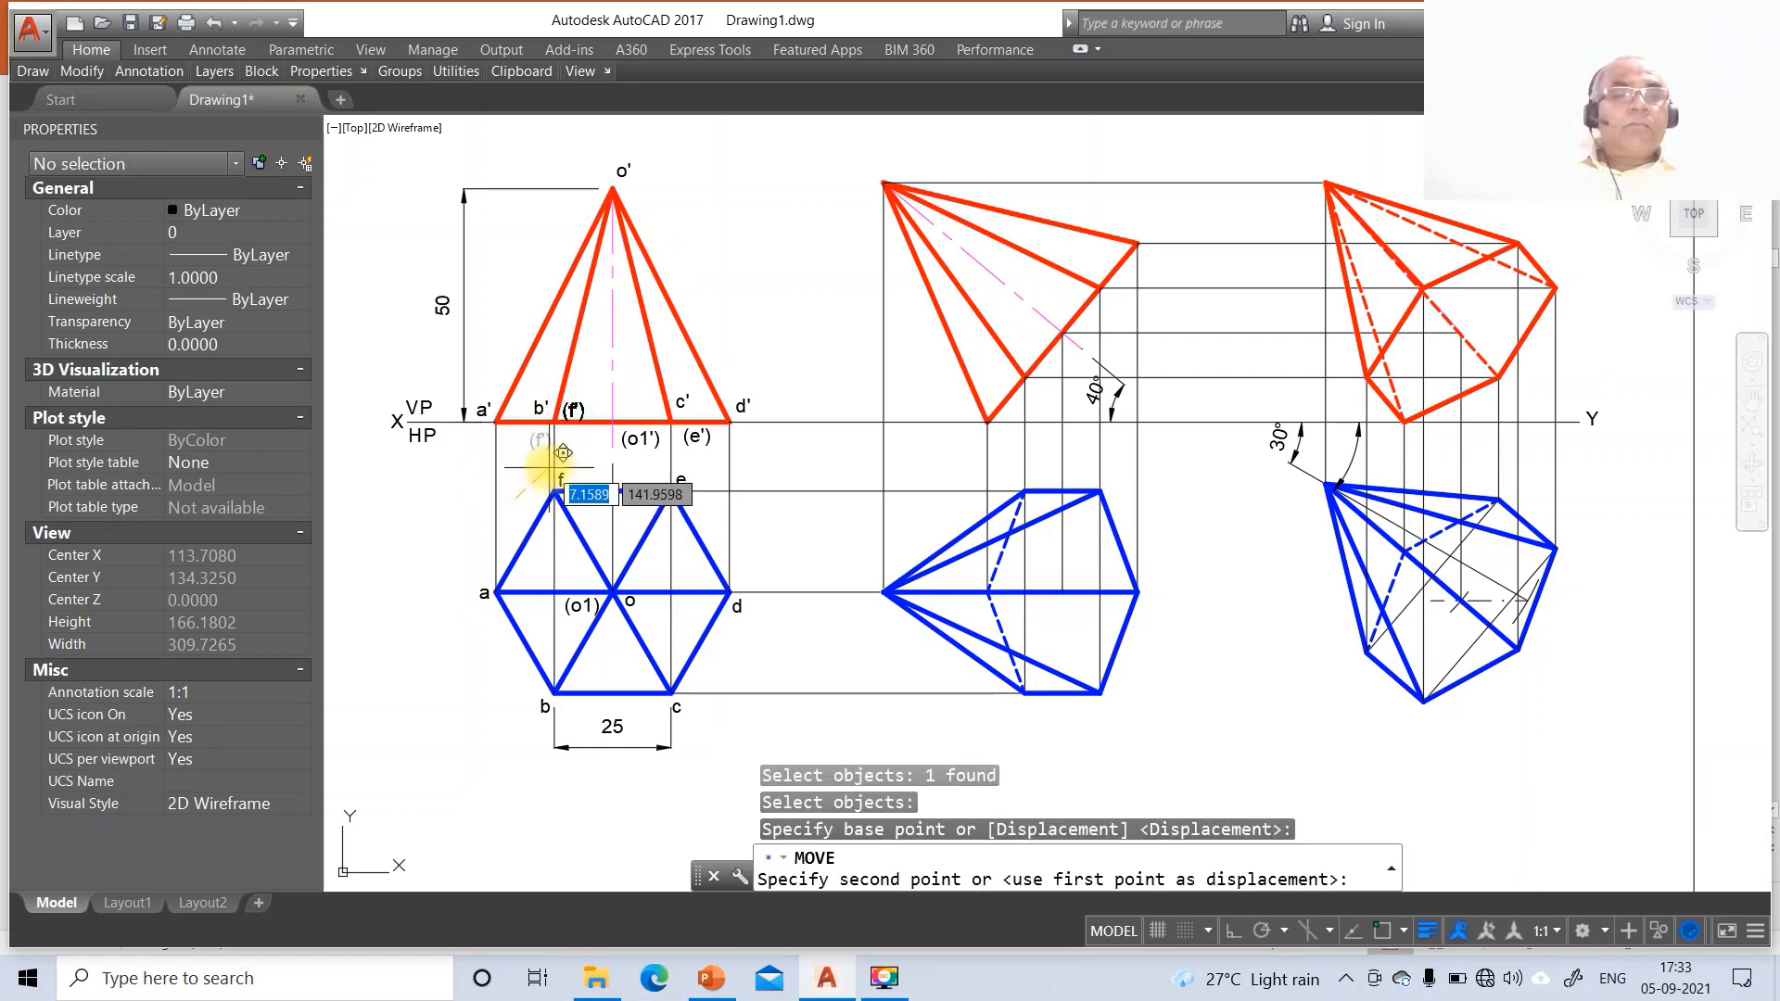
click(550, 462)
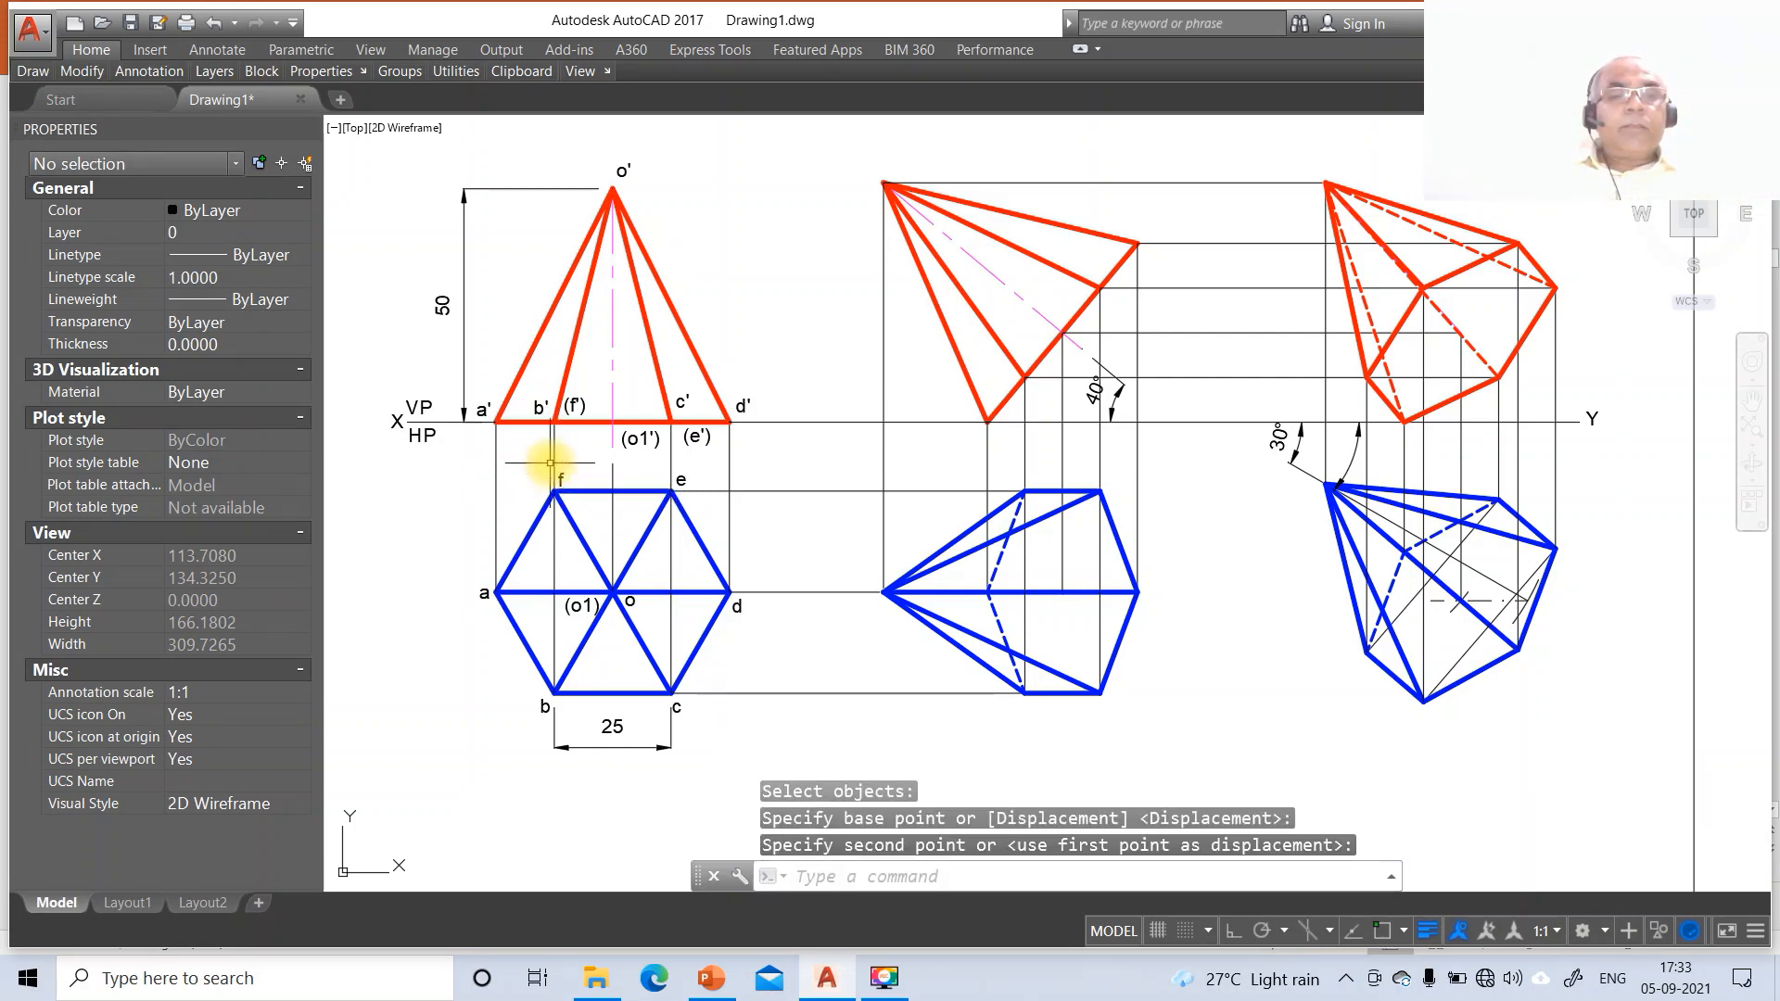
Move the label (o1') above the ground line, between (f') and c' in the first front view
key(Return)
click(638, 440)
key(Return)
click(648, 482)
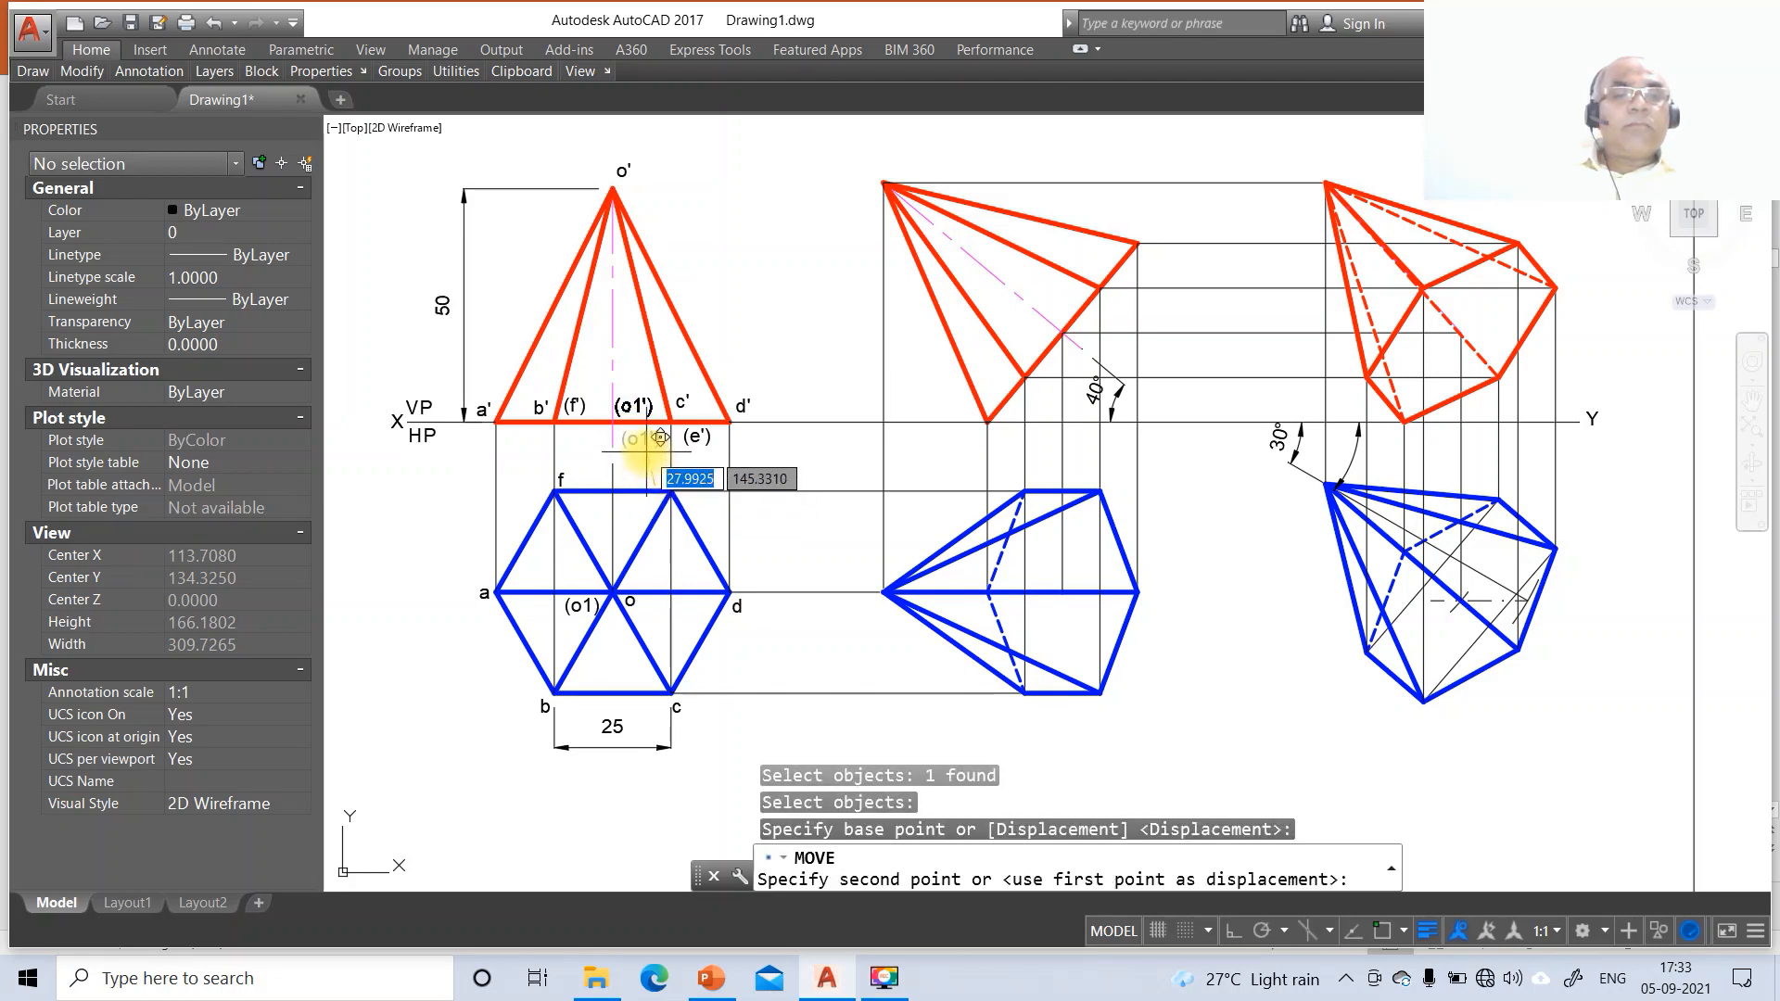
click(660, 438)
Shift the label c' slightly down, closer to its base point in the first front view
key(Return)
click(695, 434)
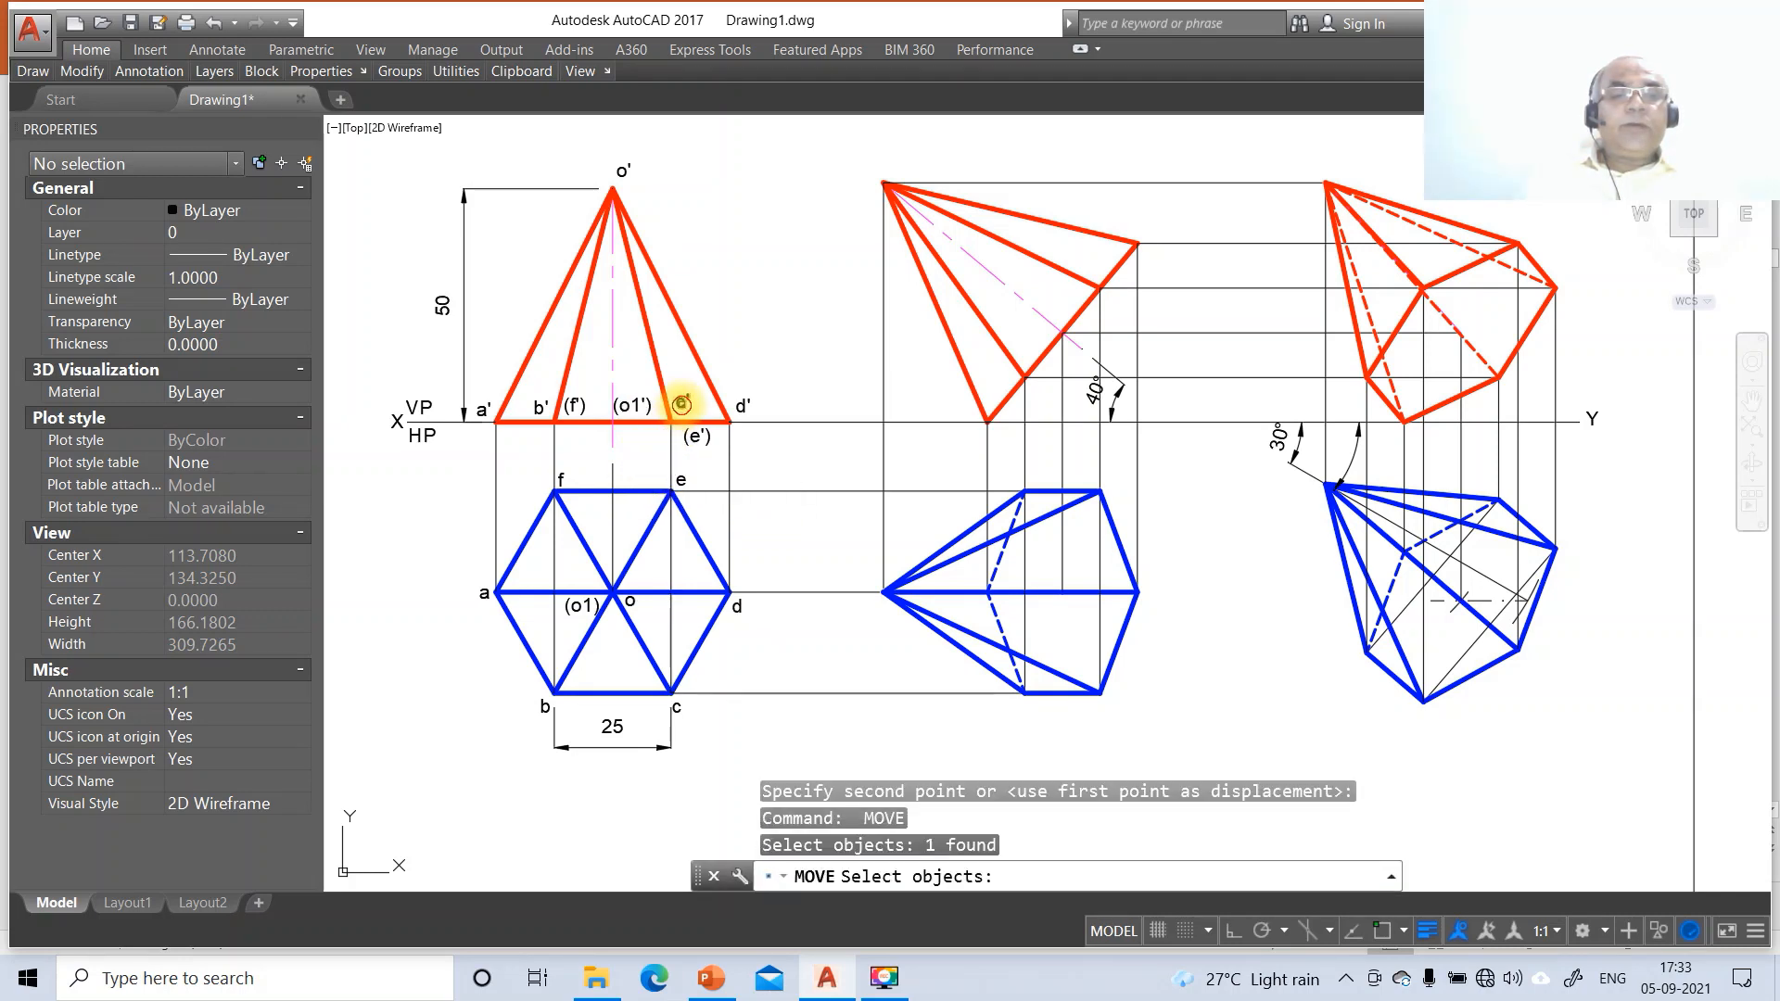
key(Return)
click(690, 422)
click(693, 432)
Move the label (e') below the ground line, just left of the c' base point in the first front view
key(Return)
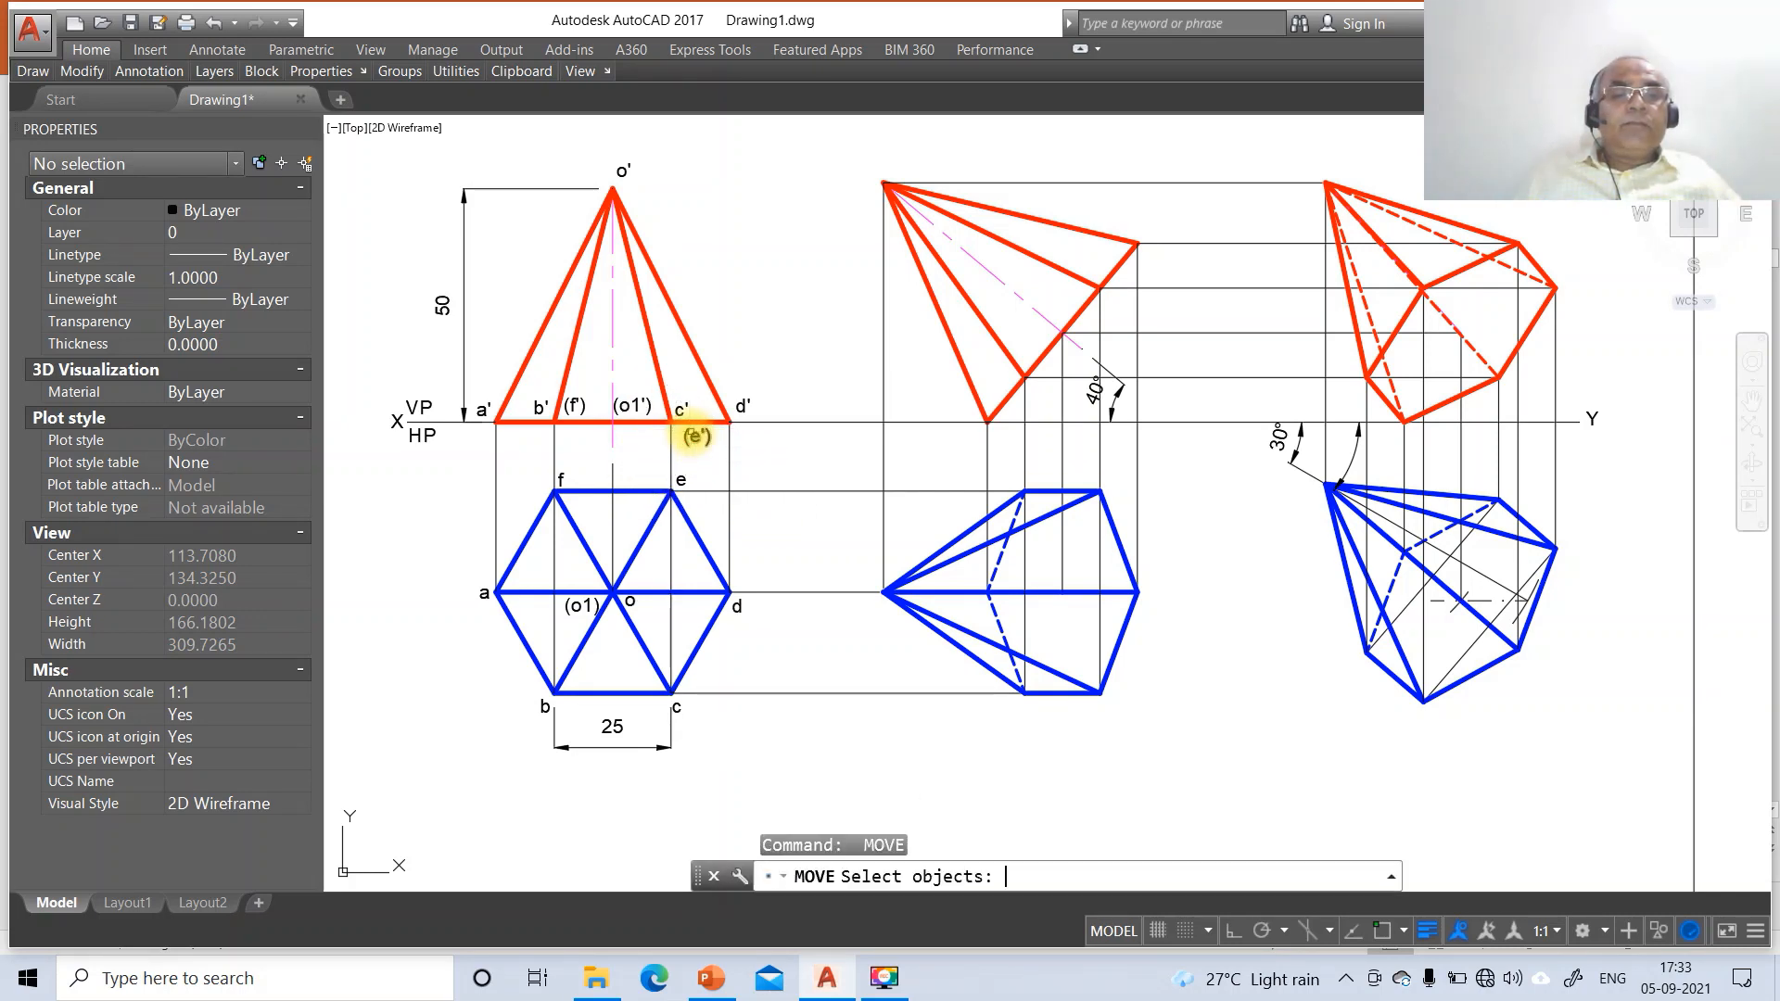
click(694, 436)
key(Return)
click(737, 468)
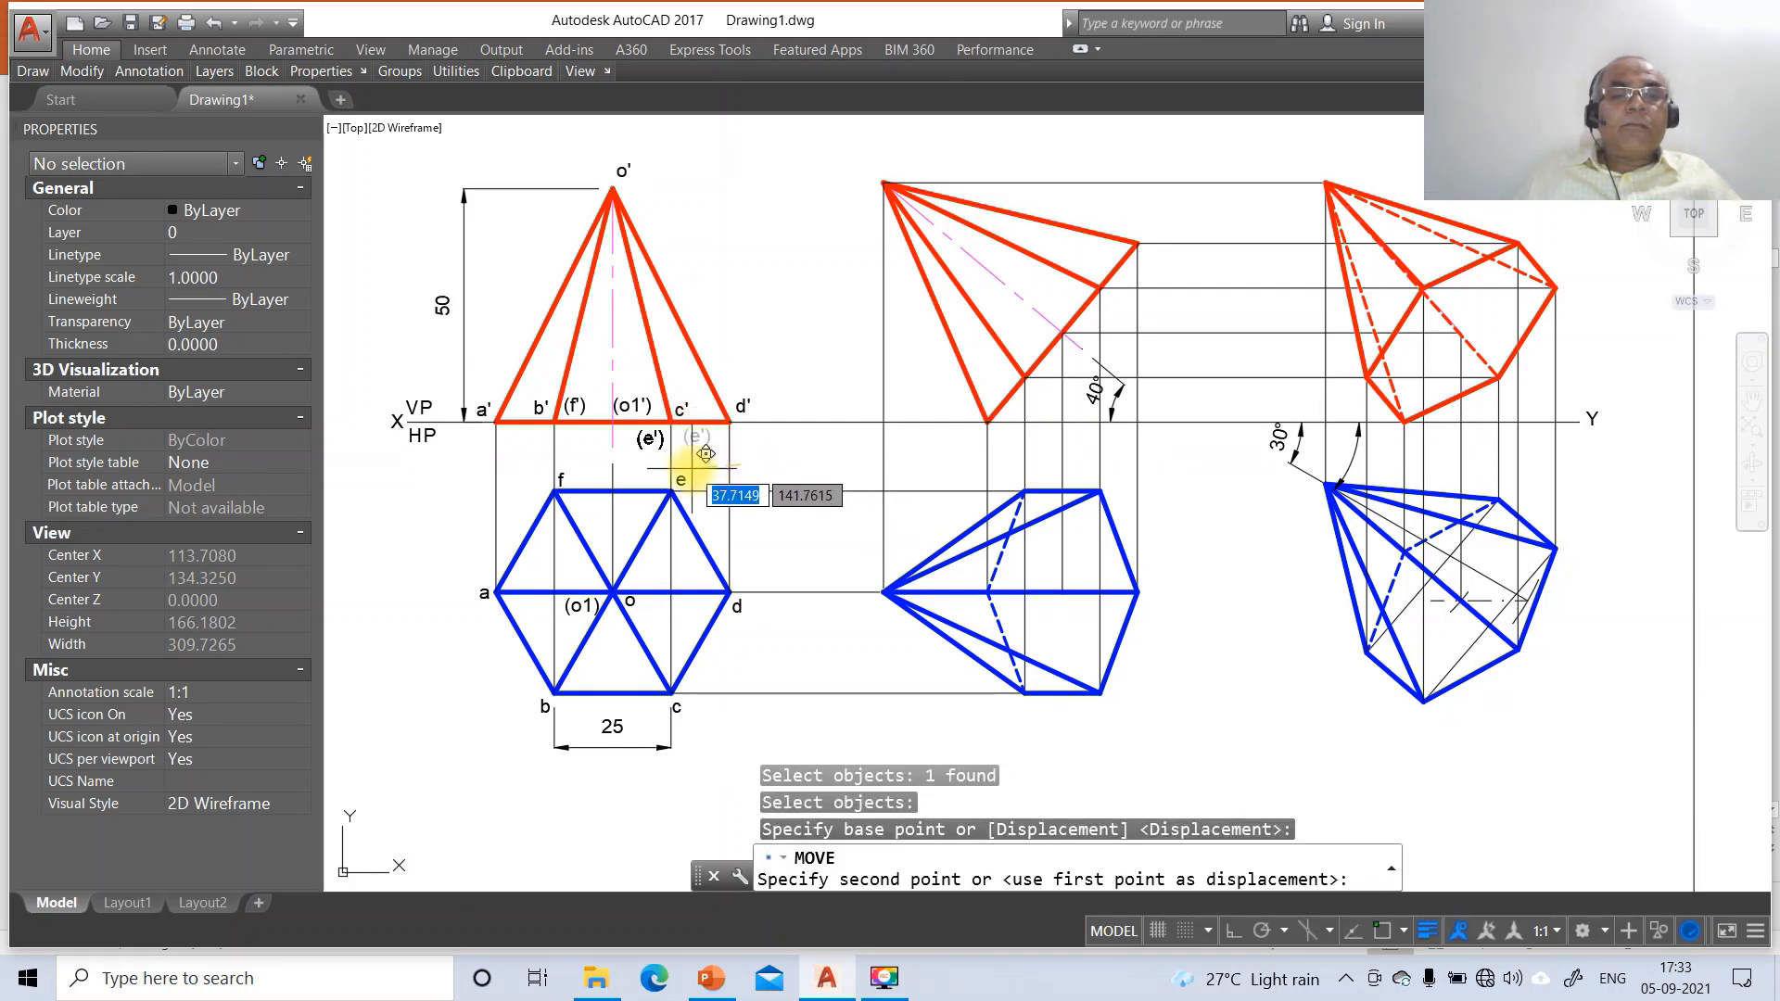
click(702, 468)
Shift the label d' slightly down and left, closer to the right base corner of the first front view
key(Return)
click(742, 408)
key(Return)
click(757, 451)
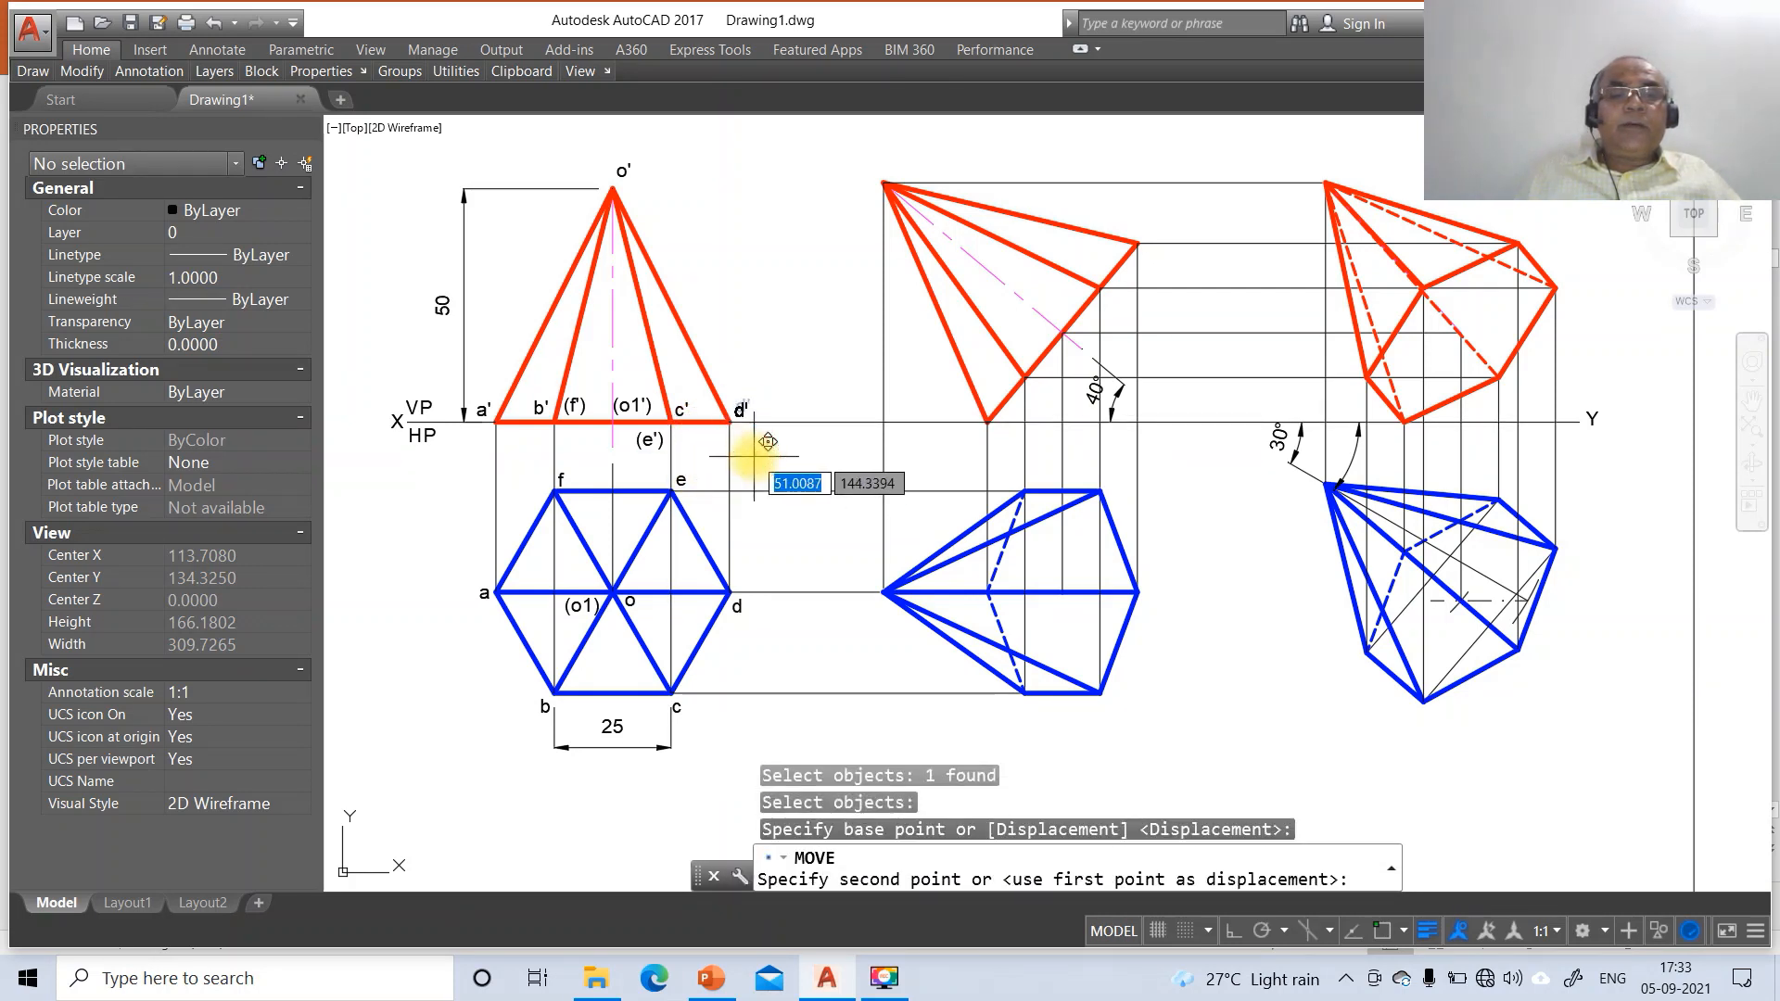
click(752, 456)
Move the label o' left so it sits directly above the apex of the first front view
key(Return)
click(623, 173)
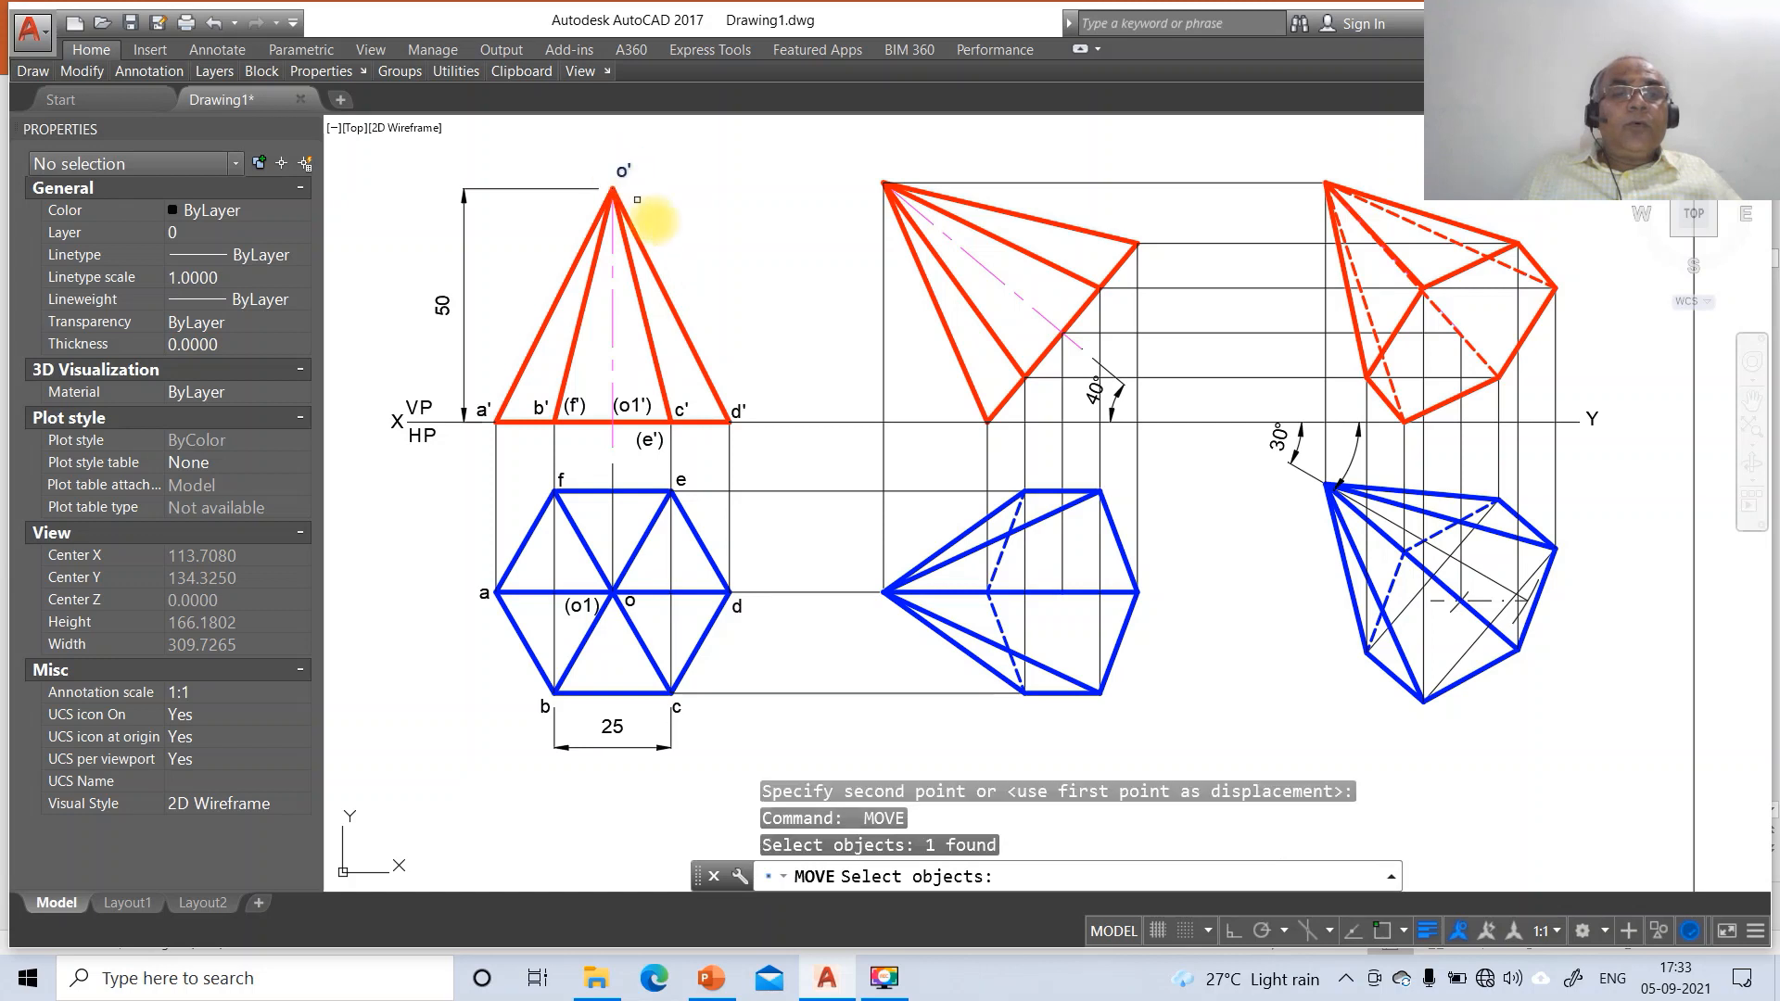
key(Return)
click(623, 176)
click(613, 176)
Nudge the label Y slightly at the right end of the reference line
key(Return)
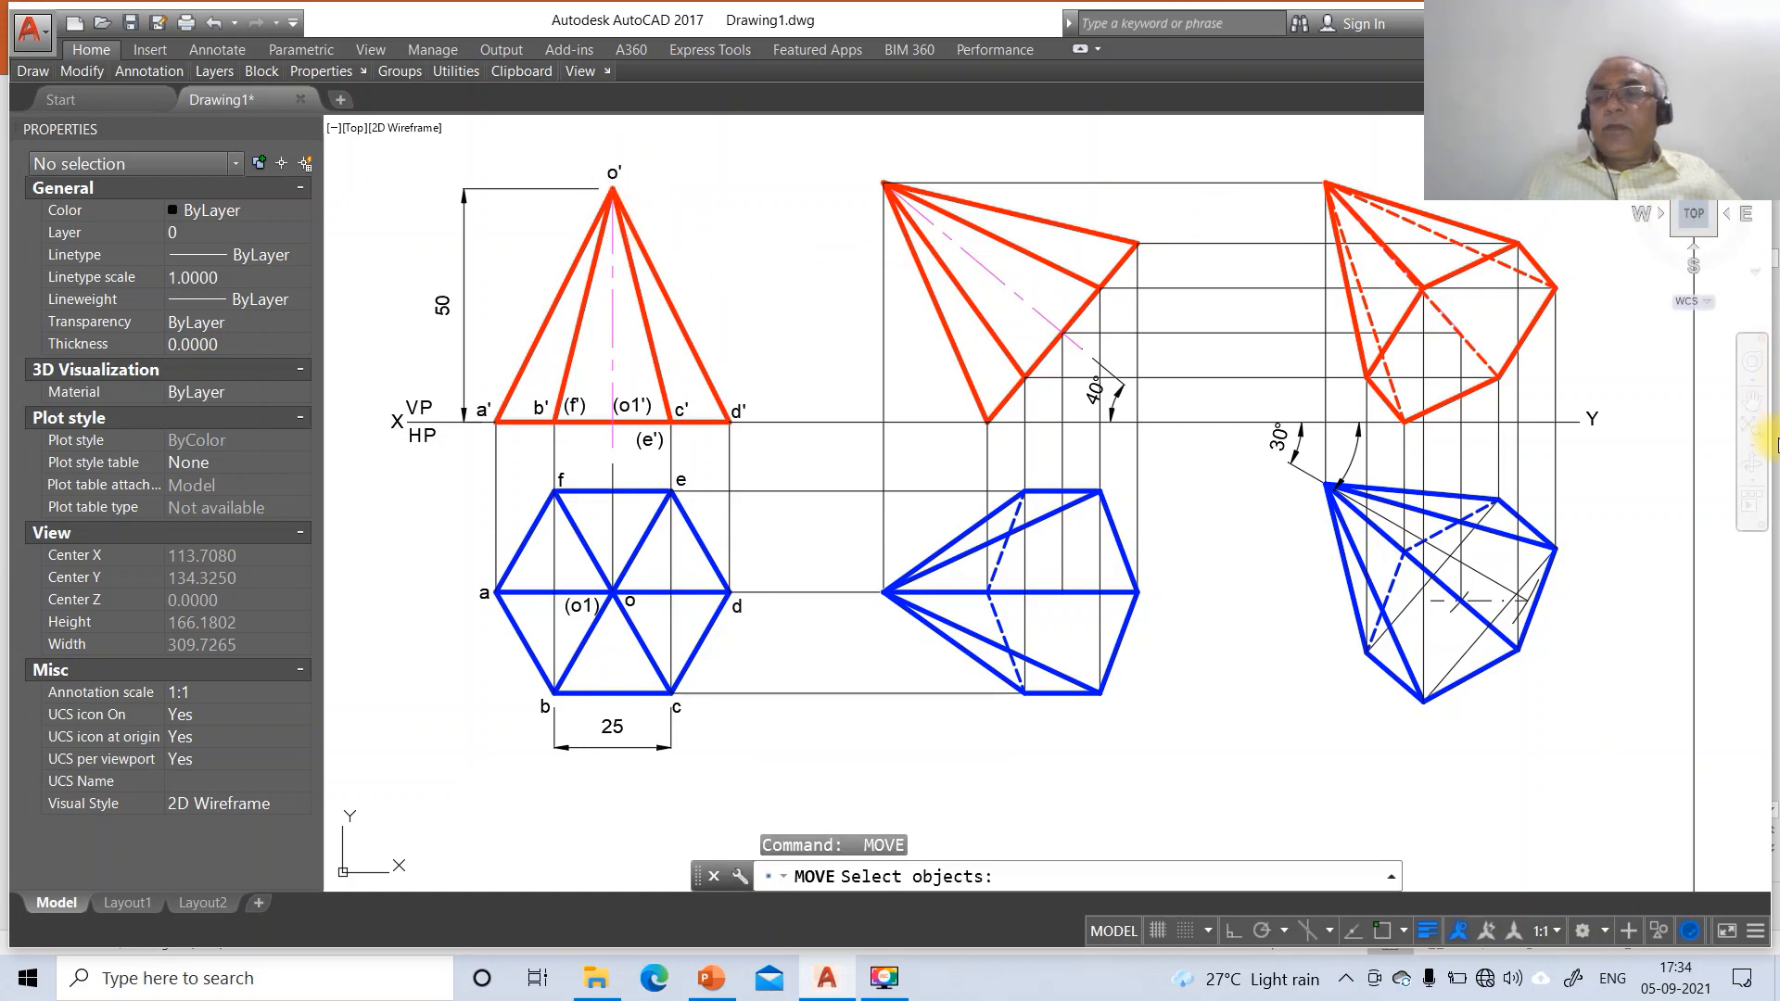
click(1596, 415)
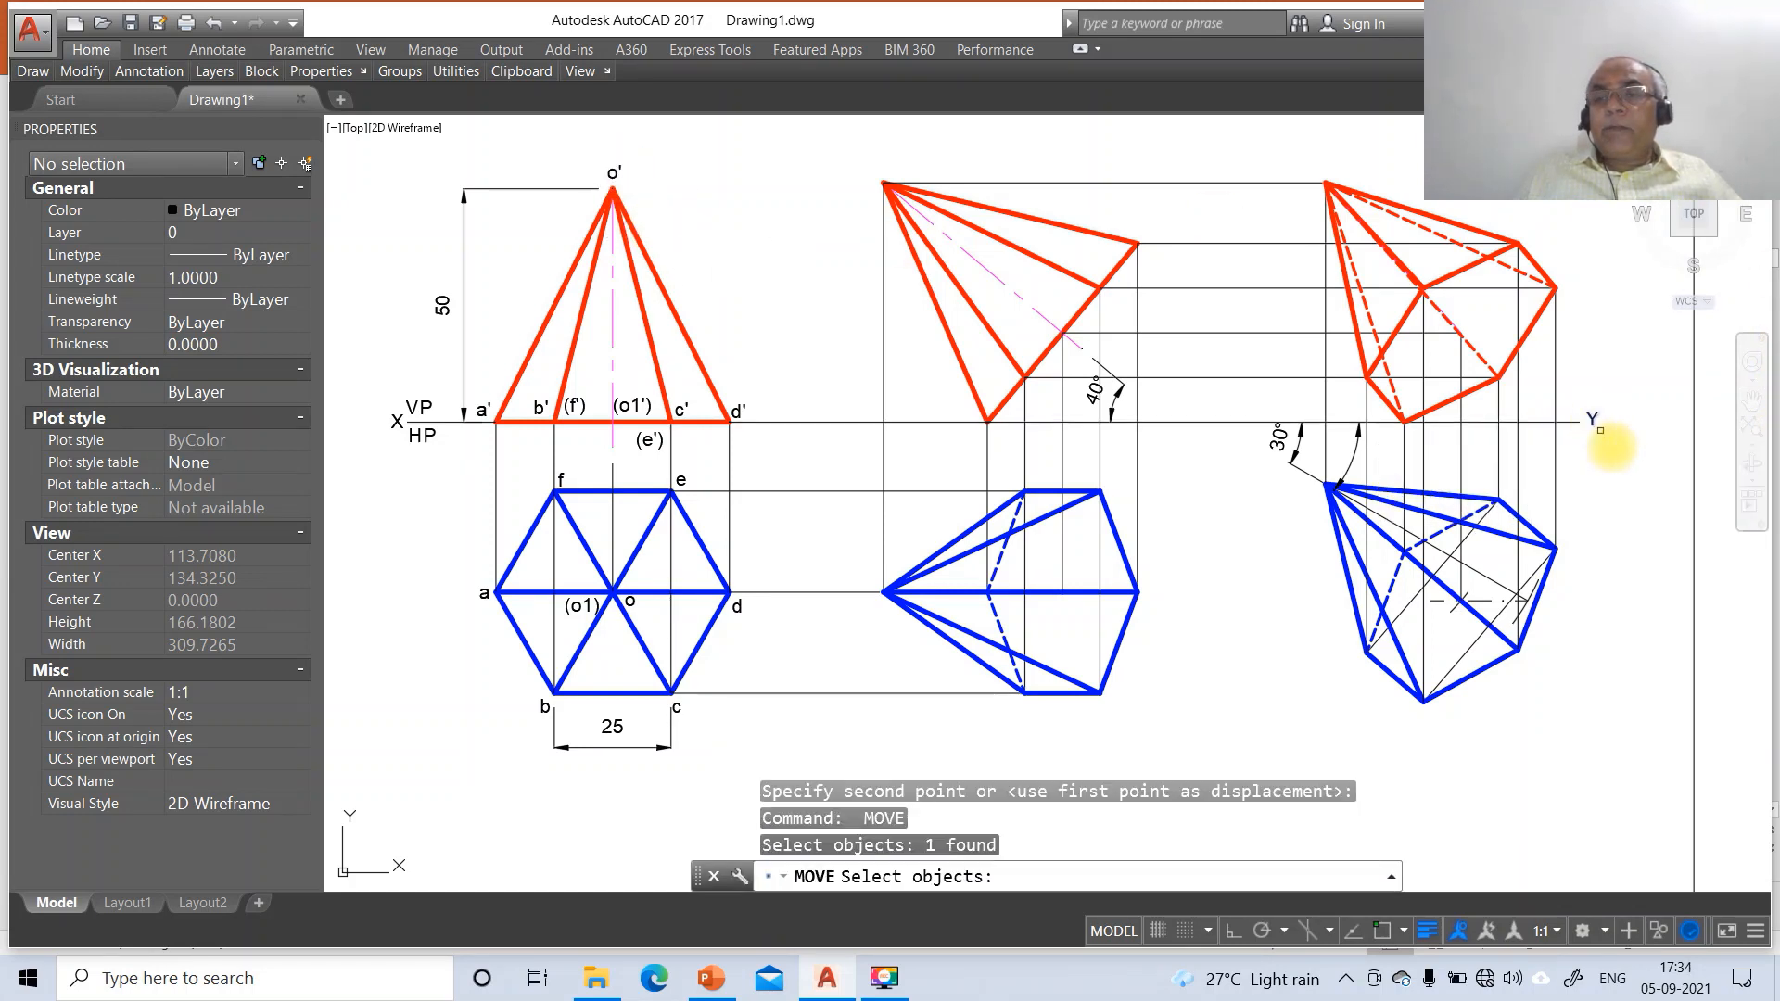
key(Return)
click(1615, 441)
click(1634, 448)
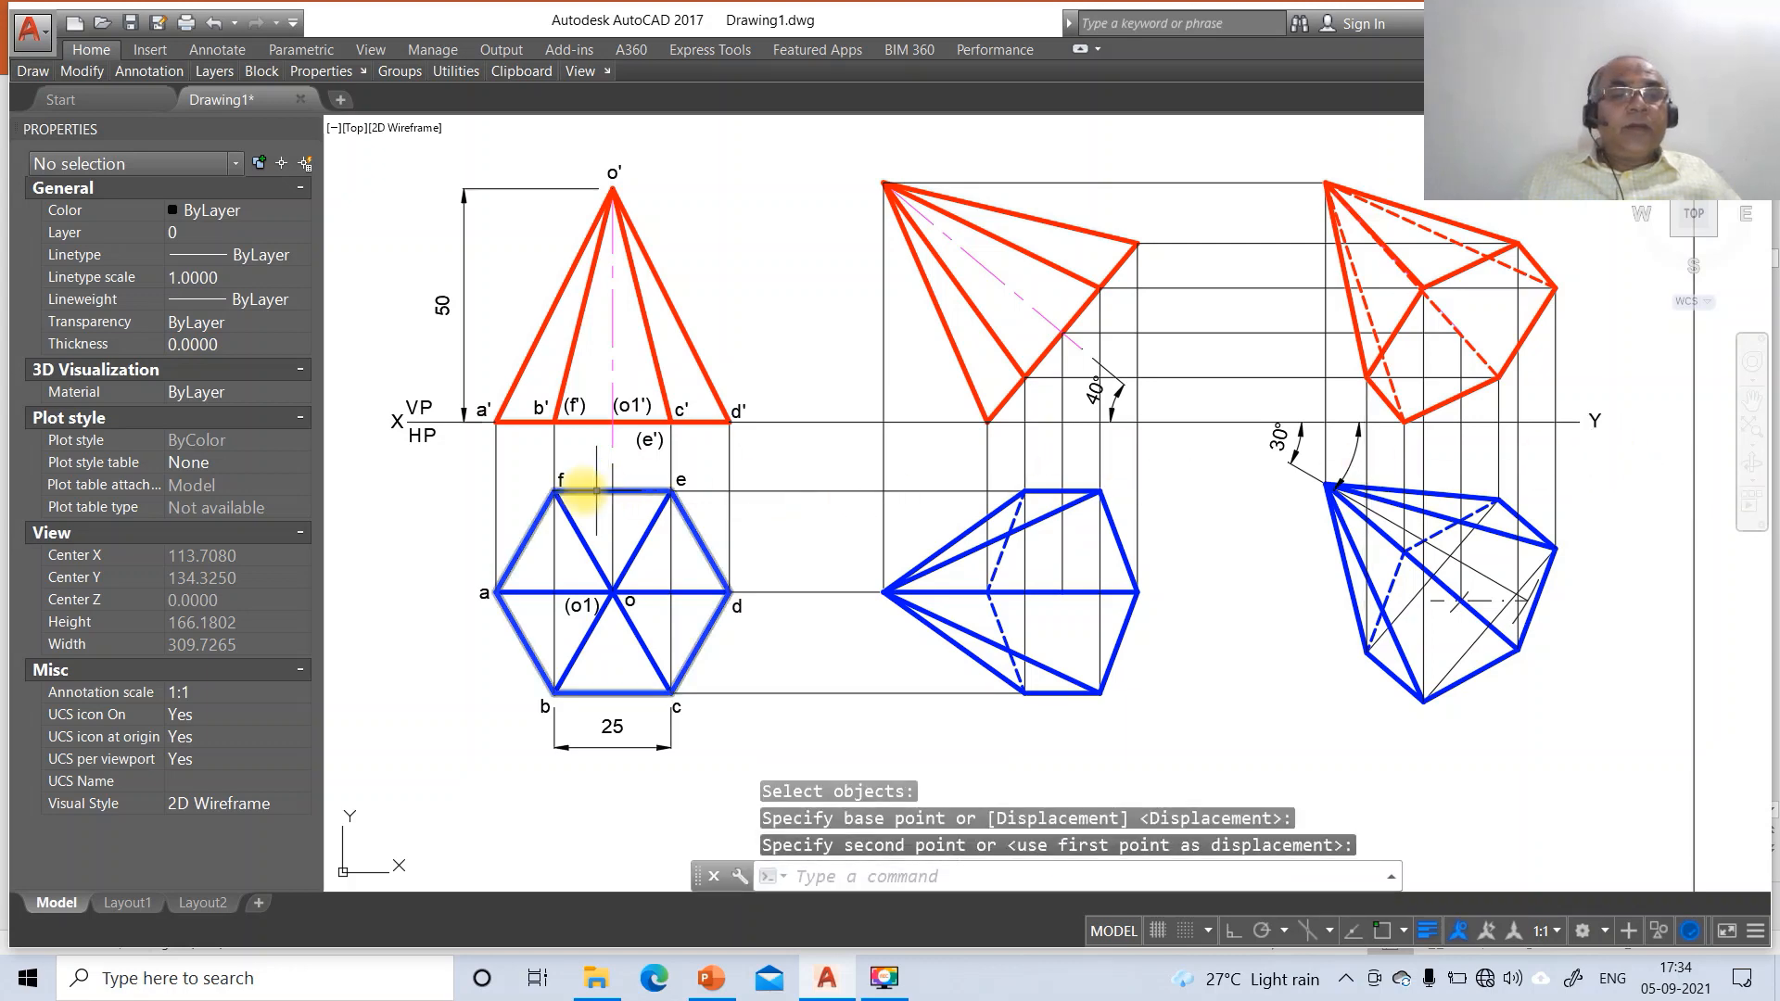
Assign the VP label and all point labels of the first front view to the layer FV
click(613, 169)
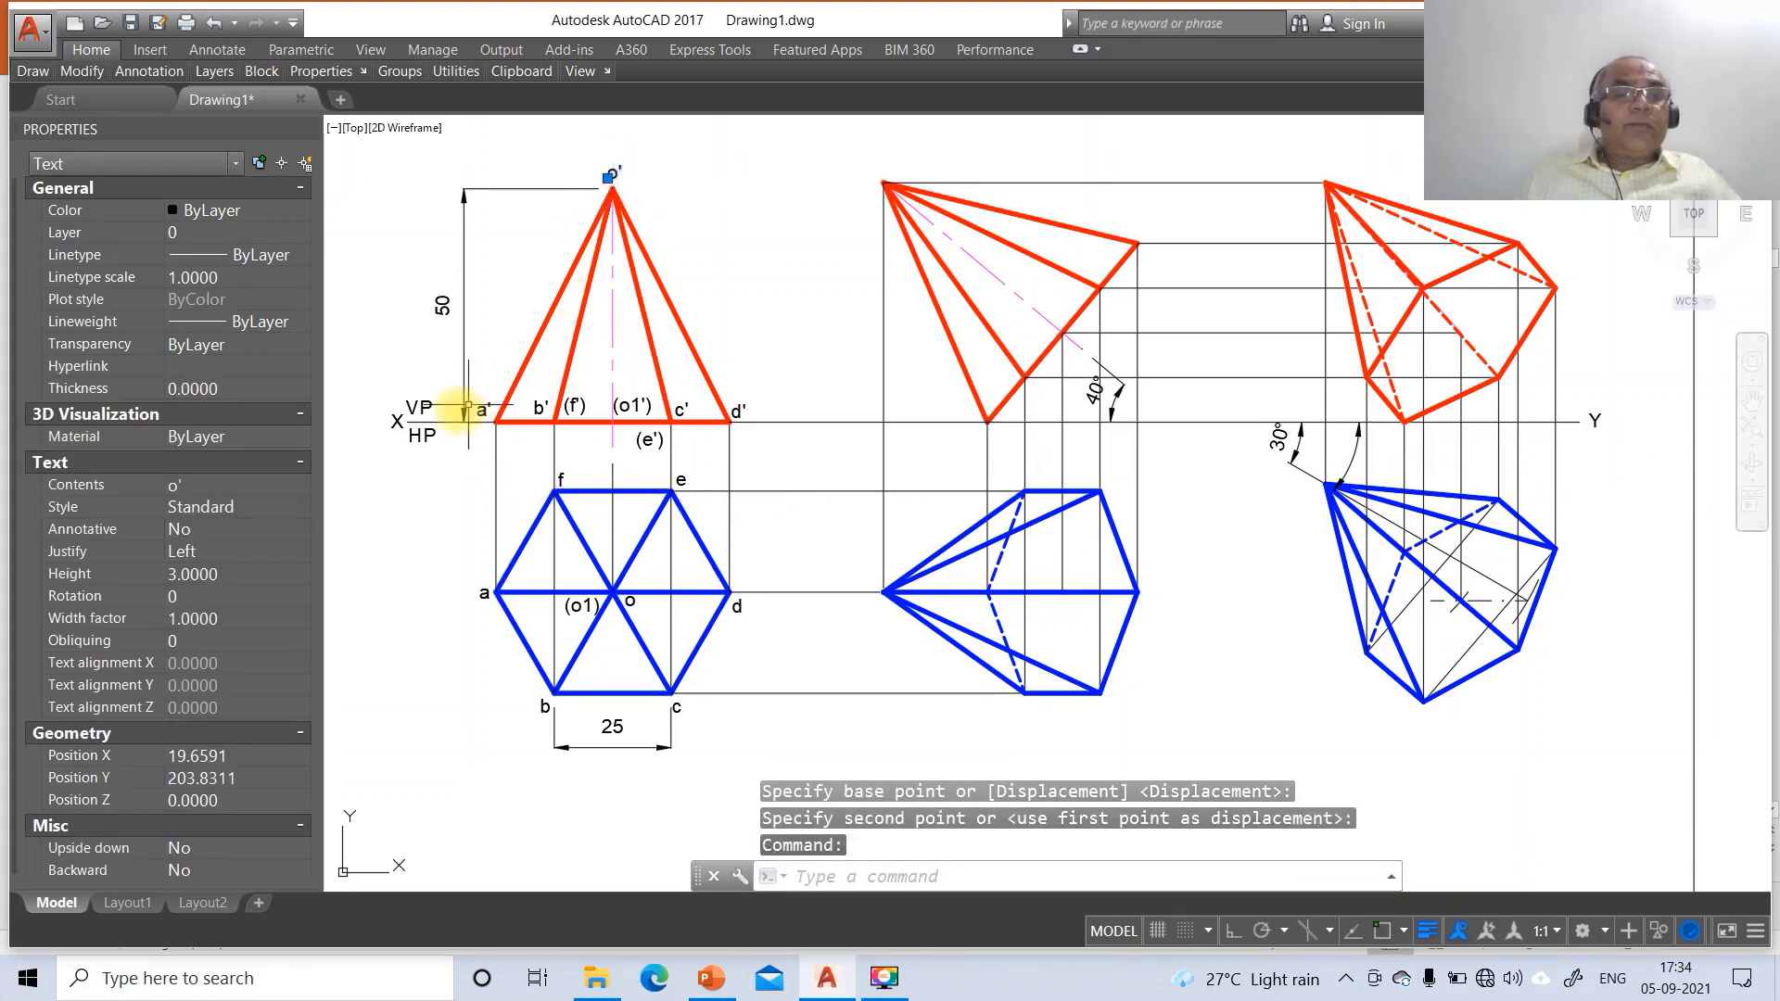
click(429, 405)
click(484, 408)
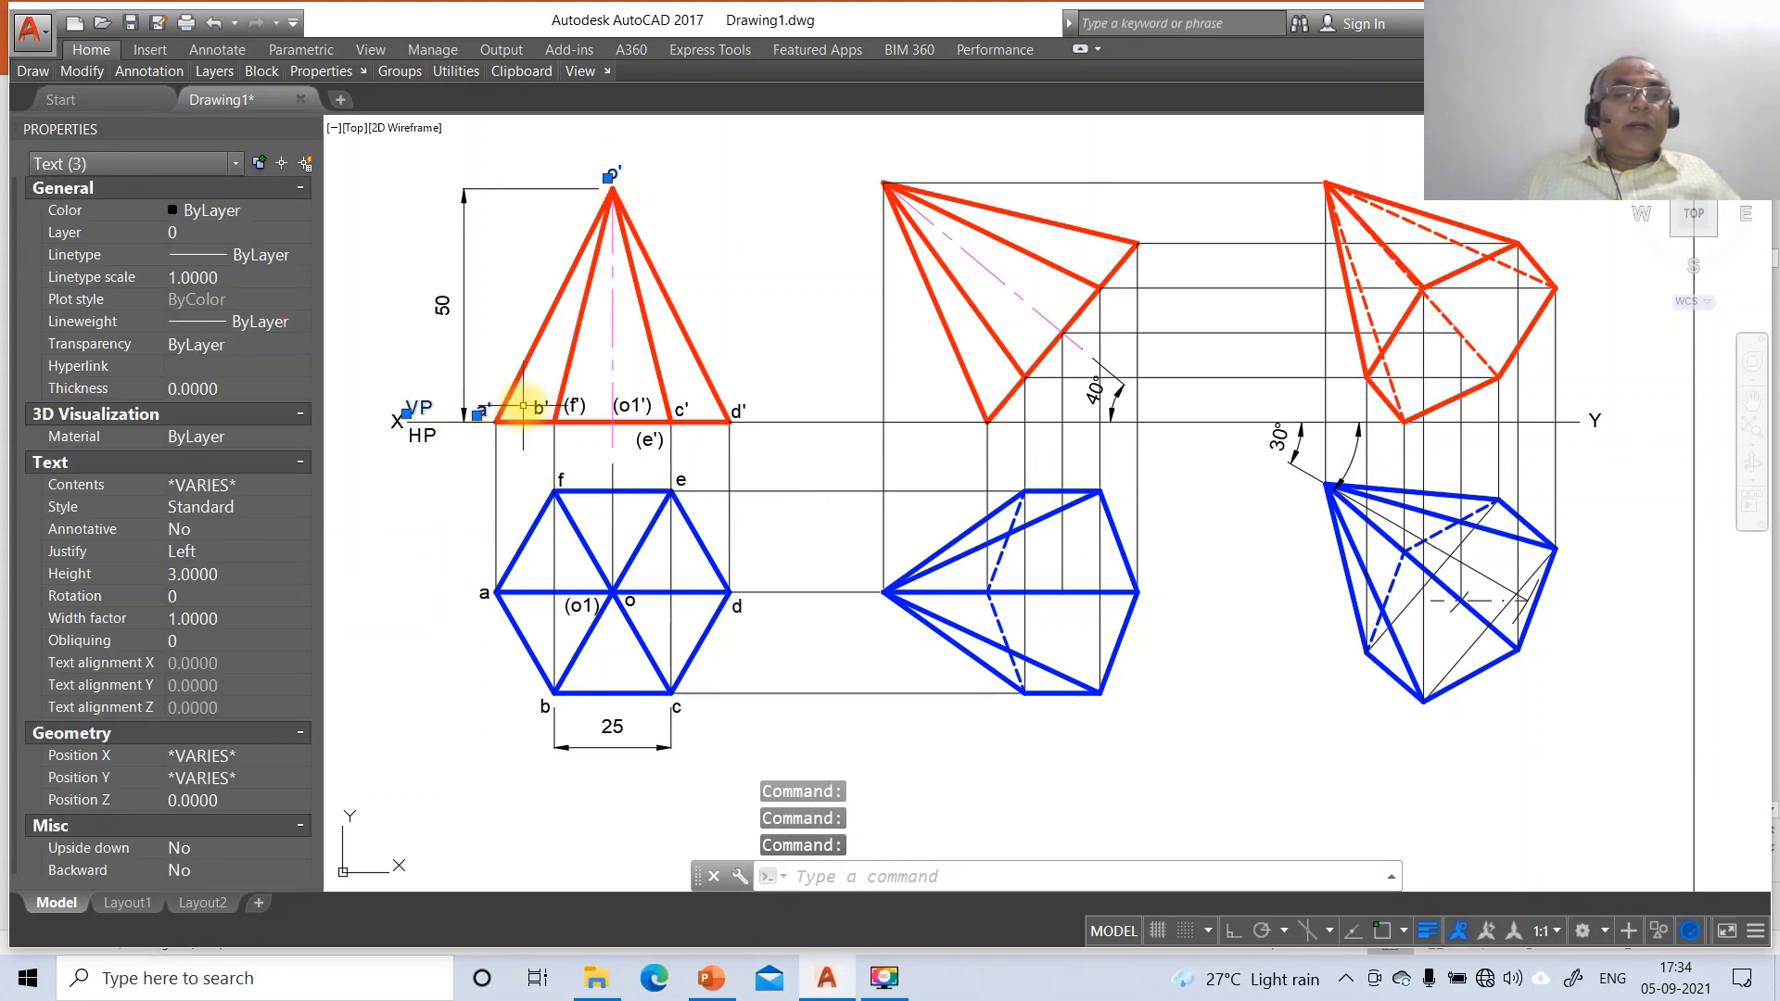
click(575, 404)
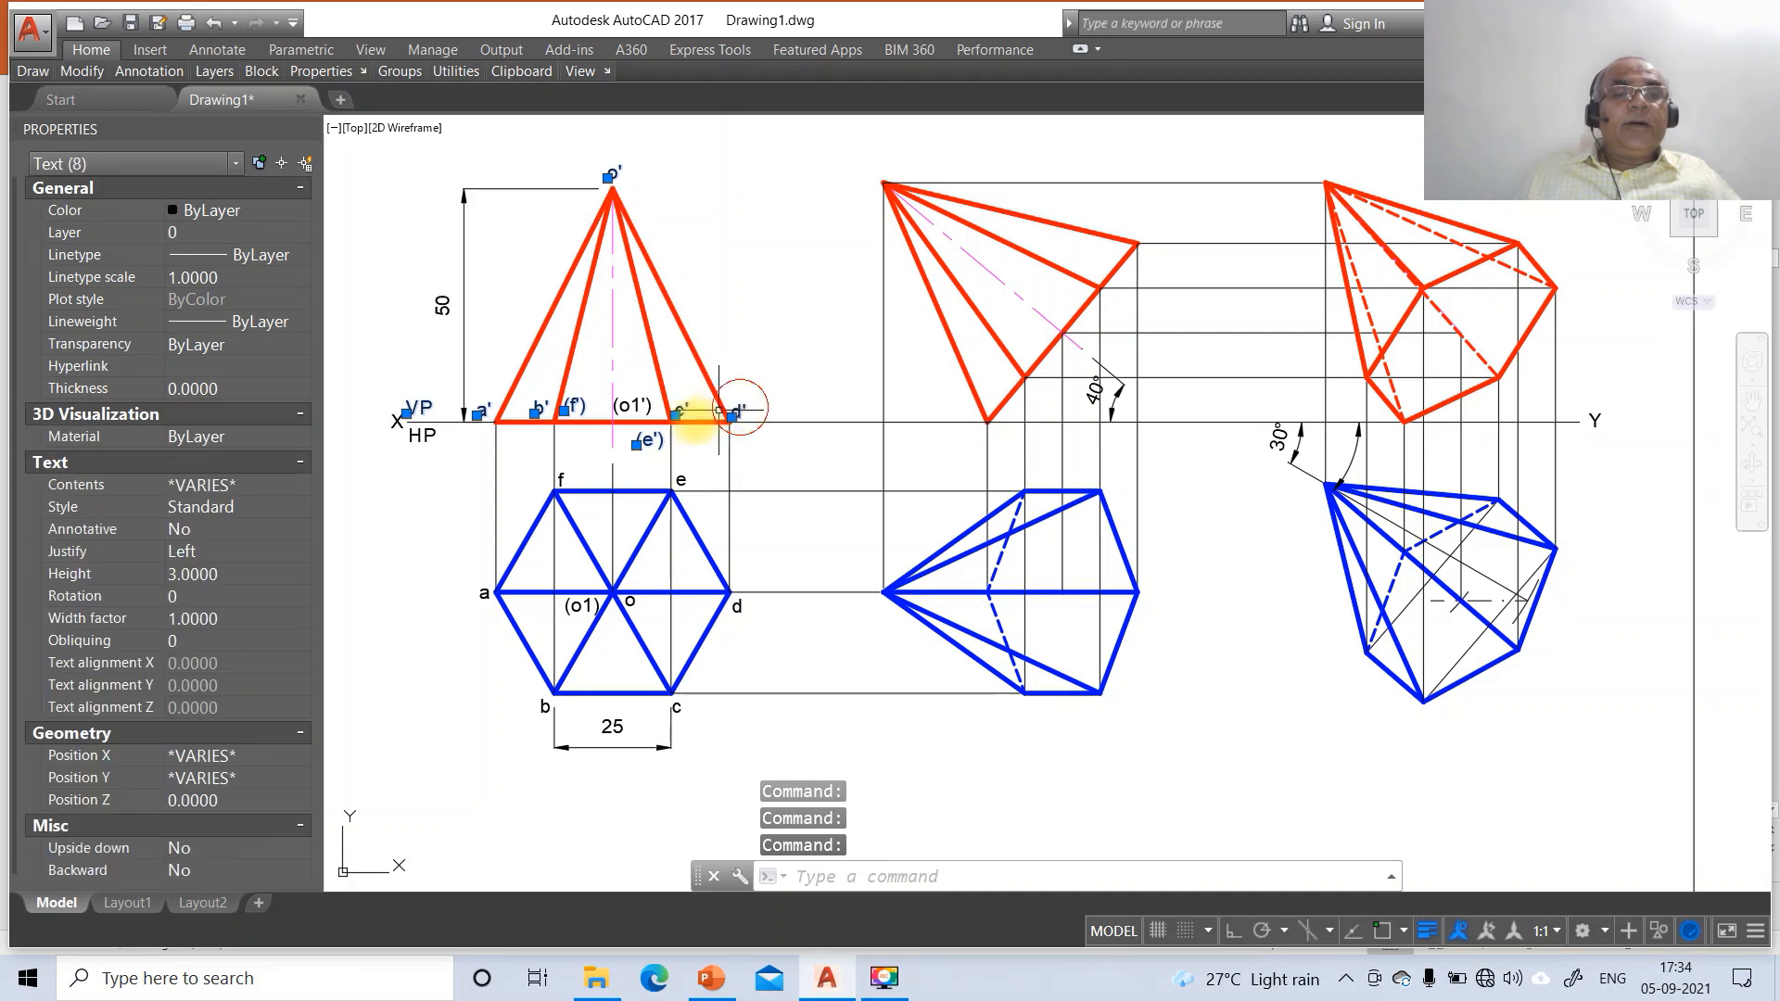
click(616, 408)
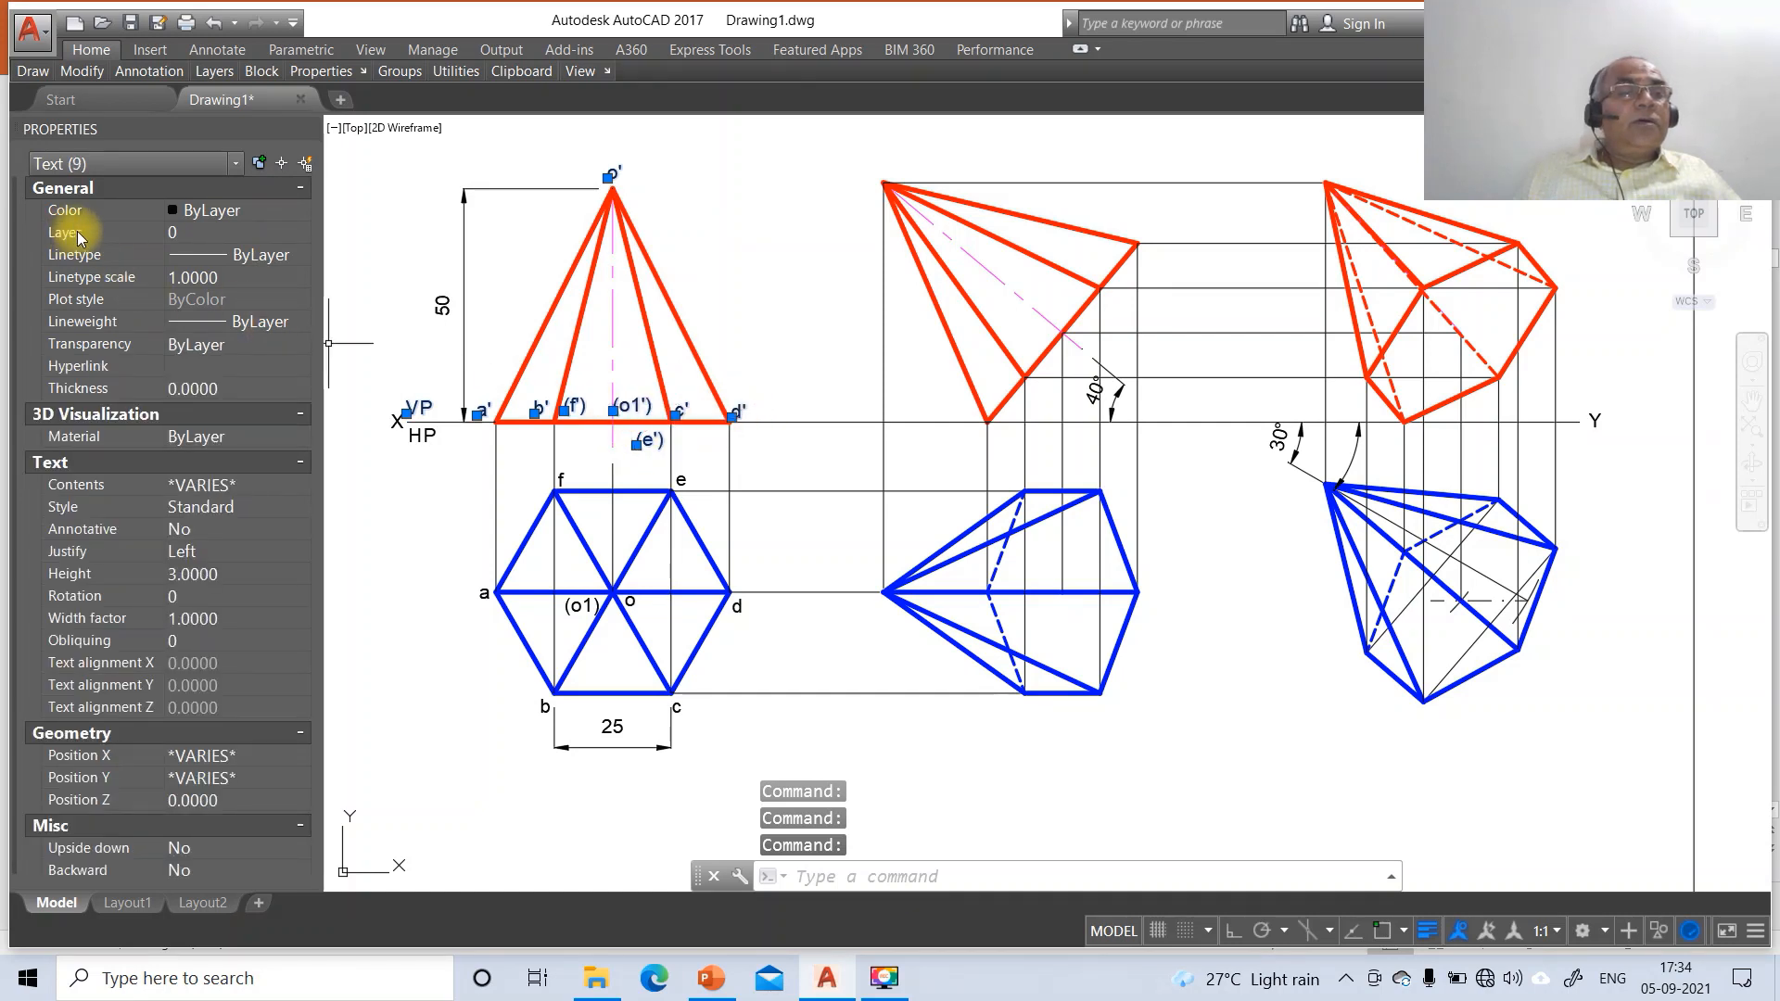
click(236, 233)
click(302, 236)
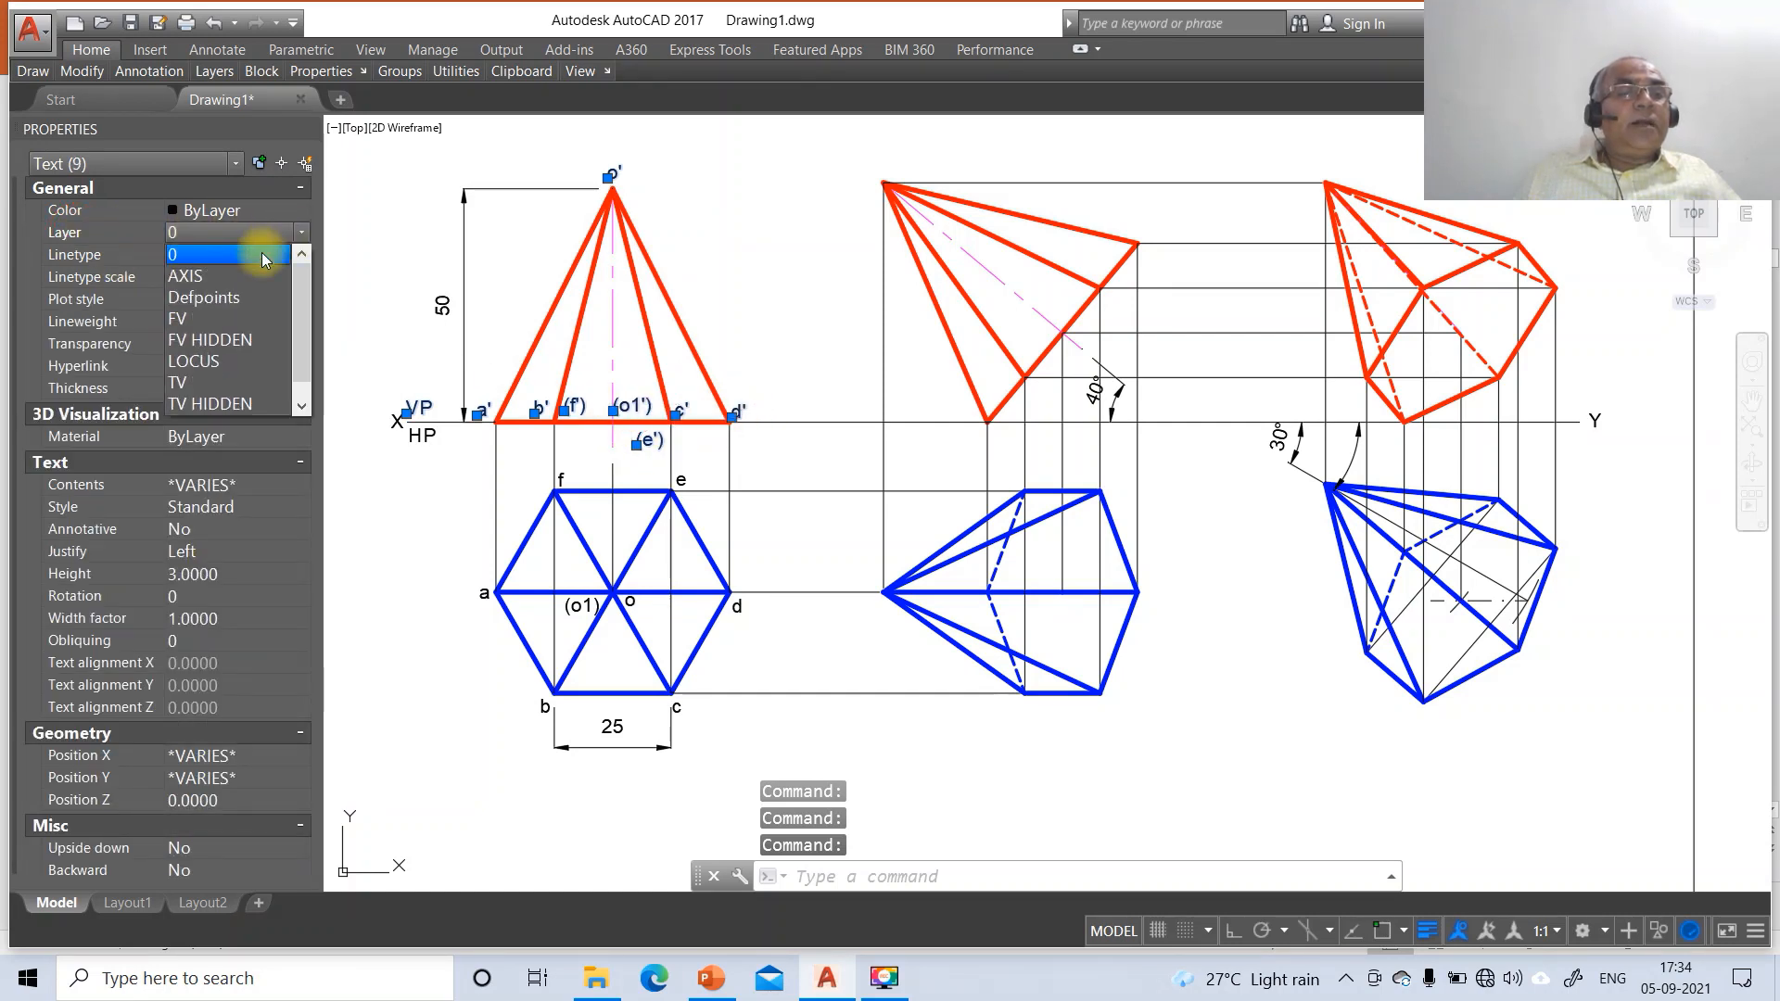
click(196, 318)
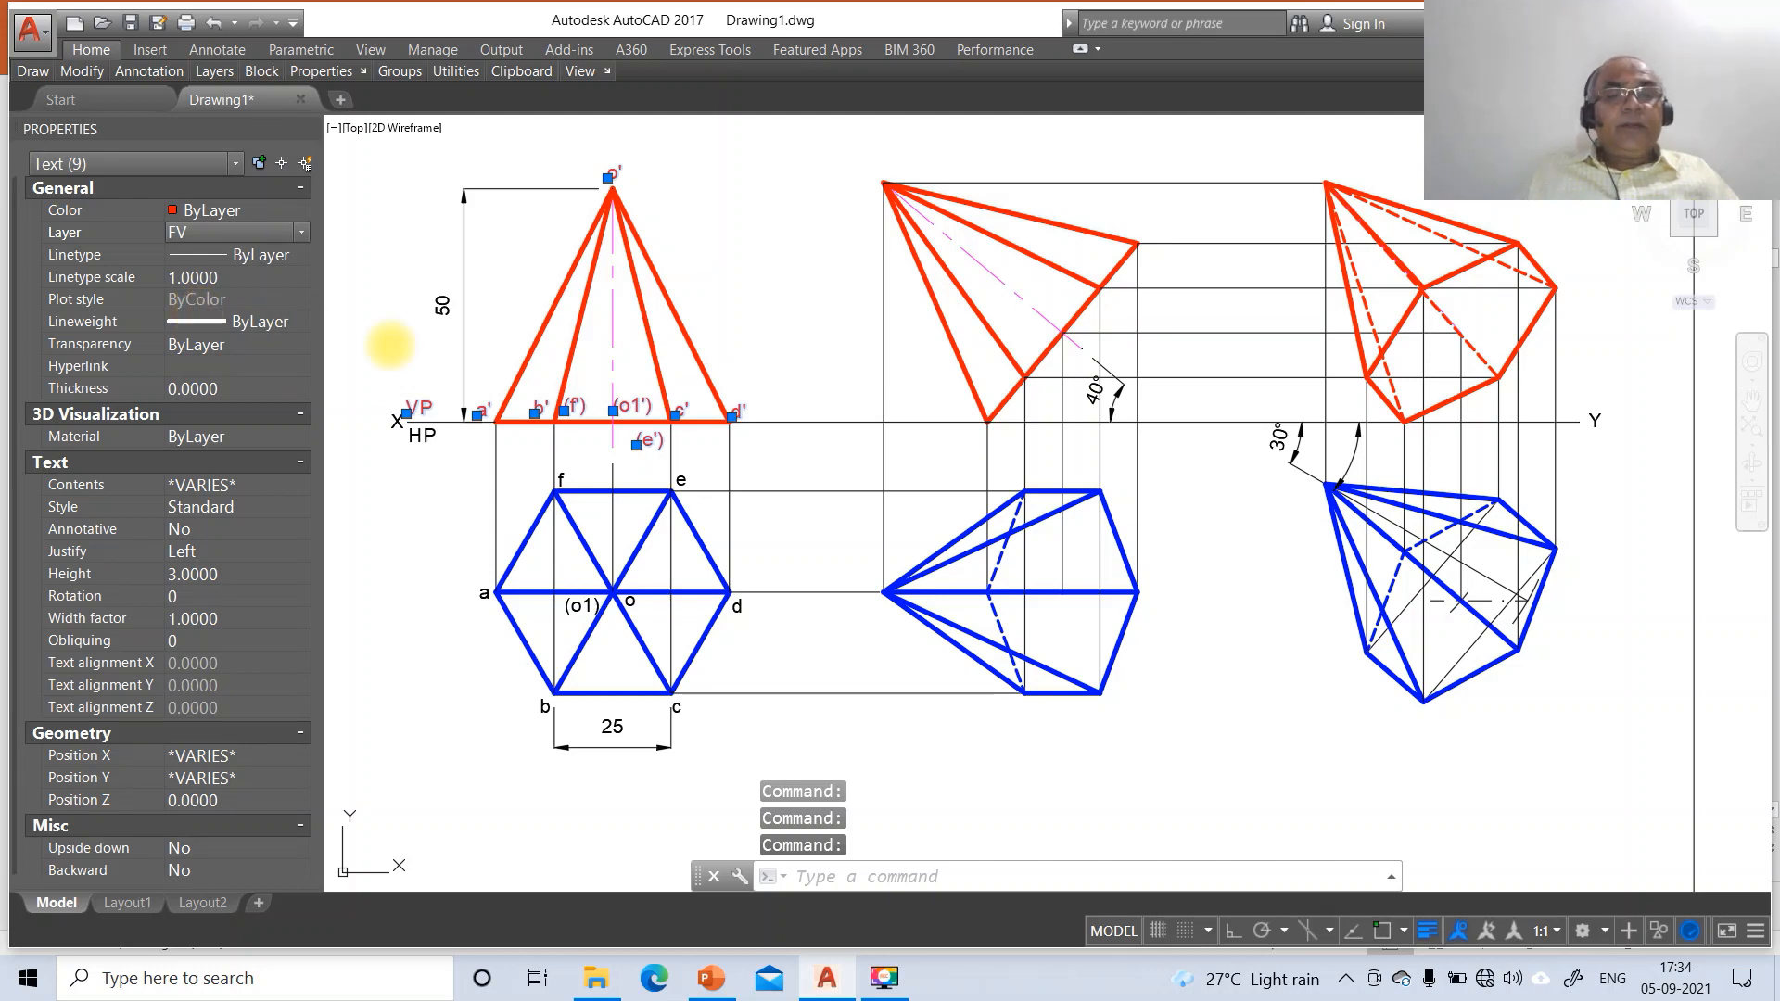
key(Escape)
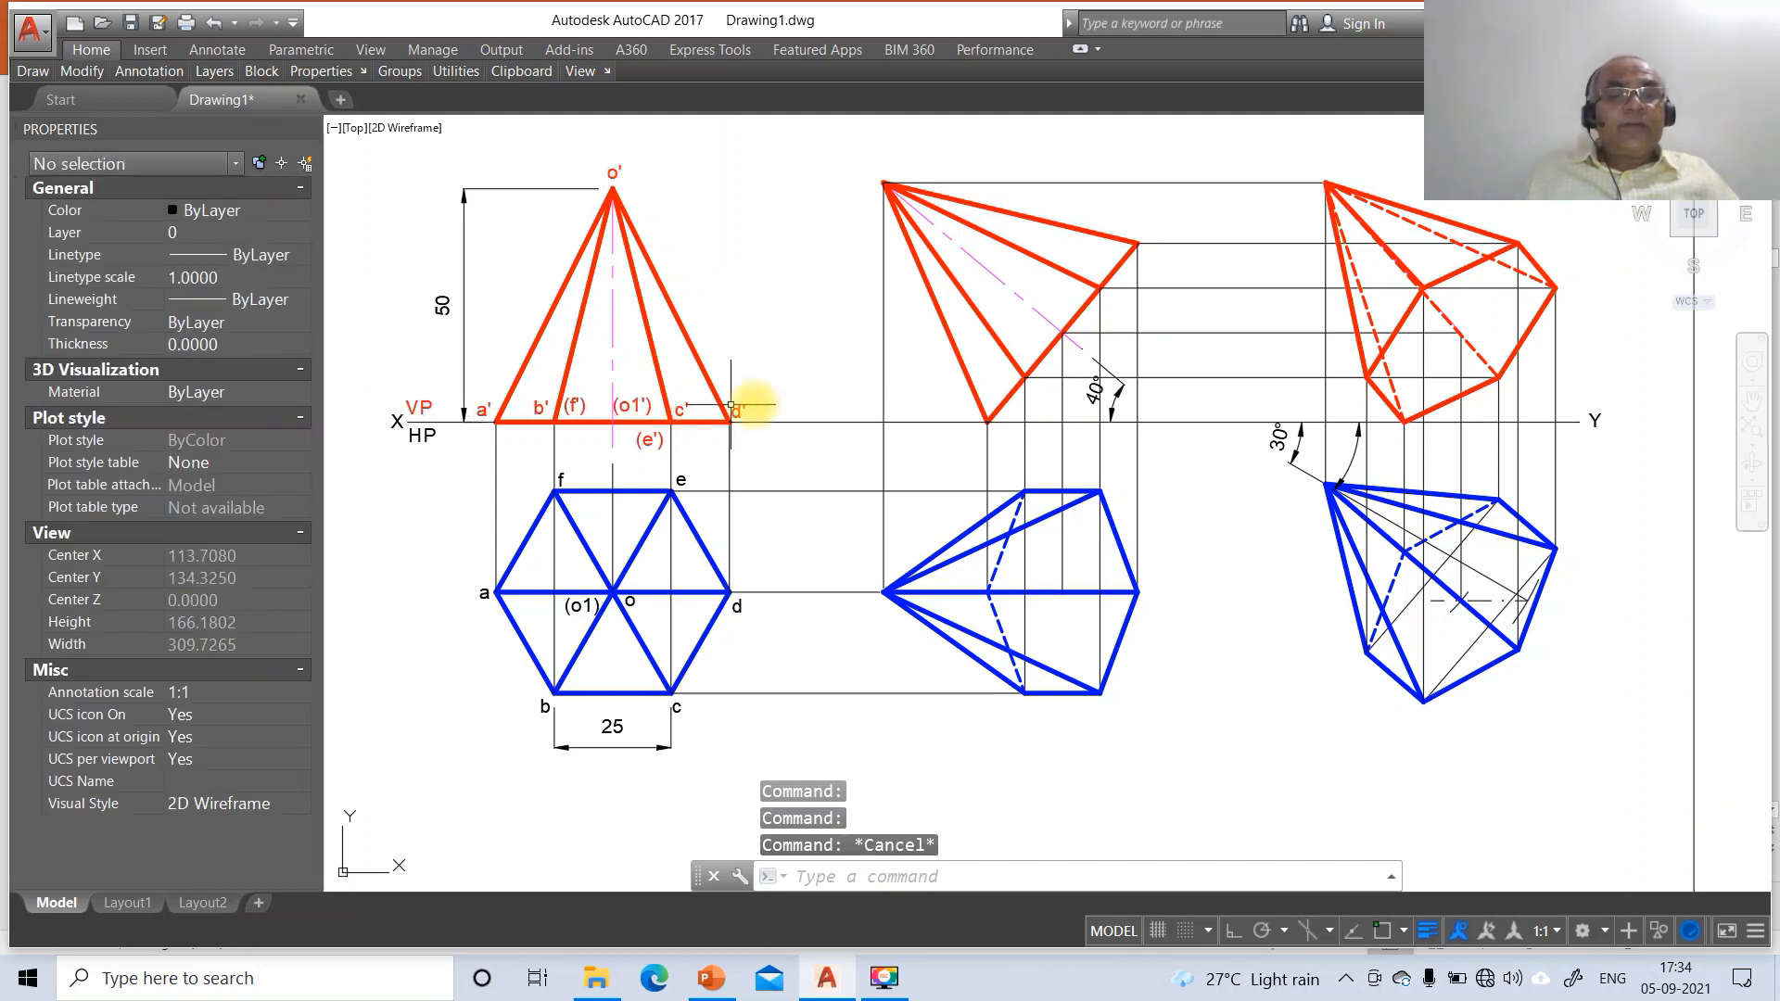
Assign the HP label and all point labels of the first top view to the layer TV
click(483, 596)
click(422, 436)
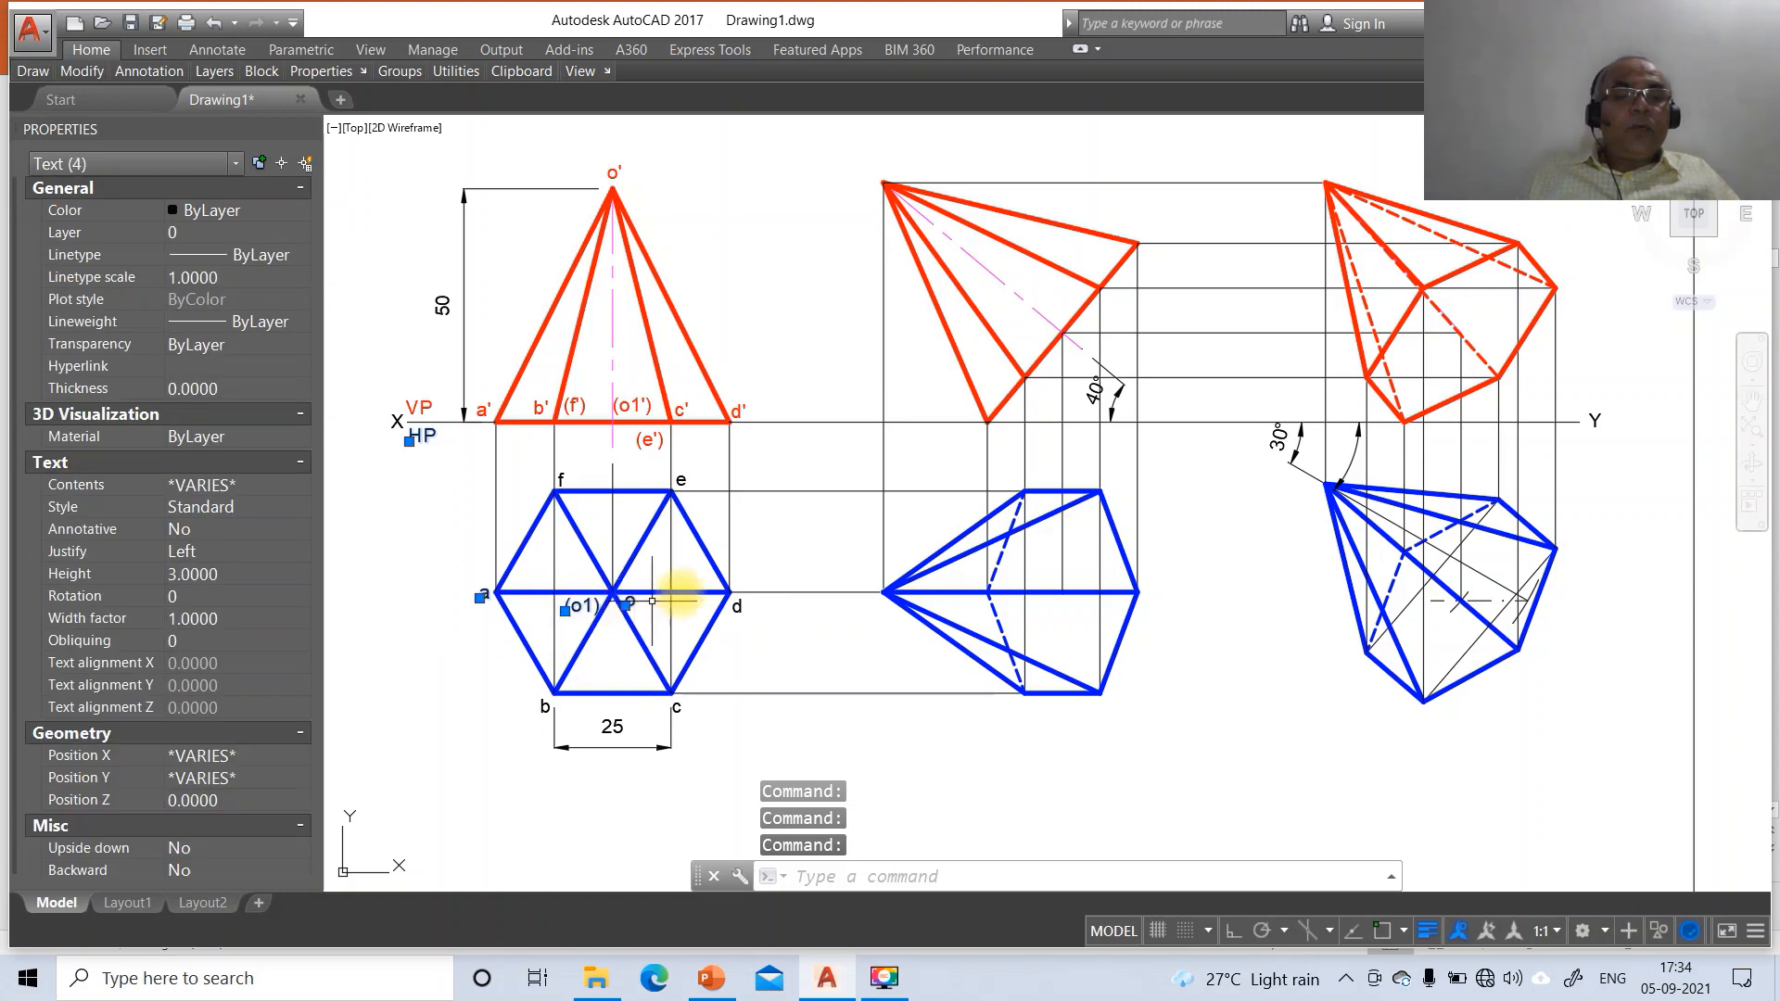
click(681, 481)
click(562, 481)
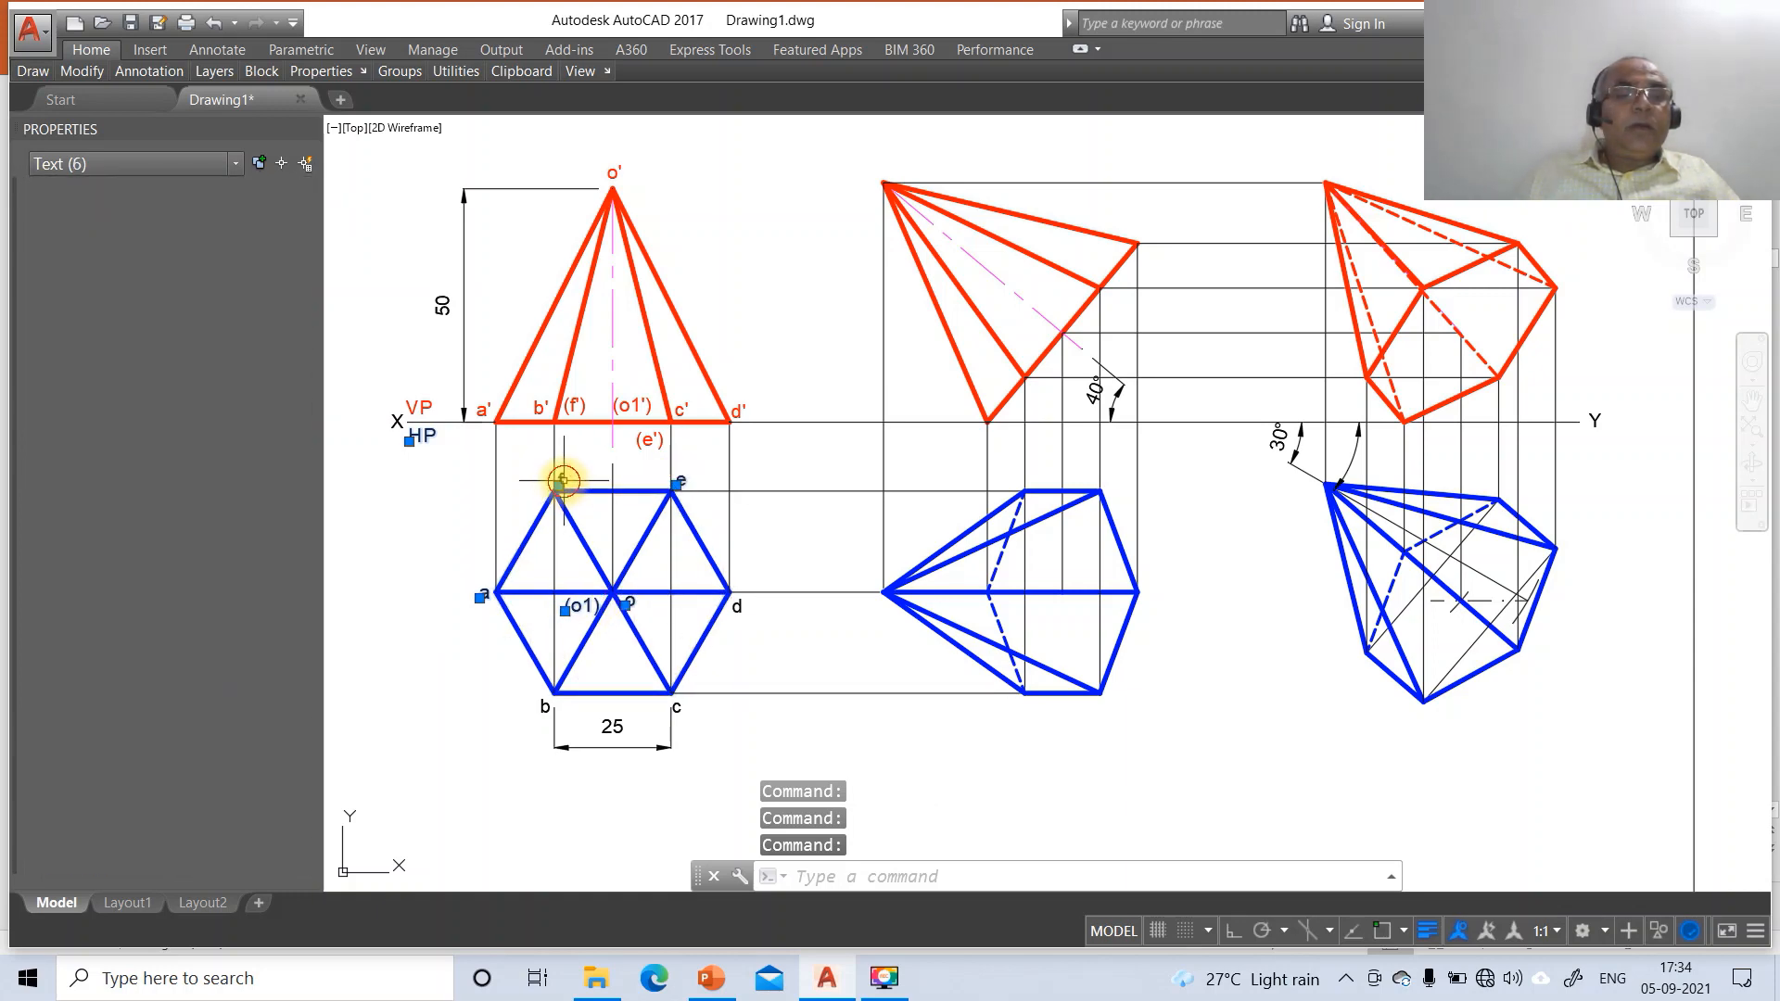
click(542, 706)
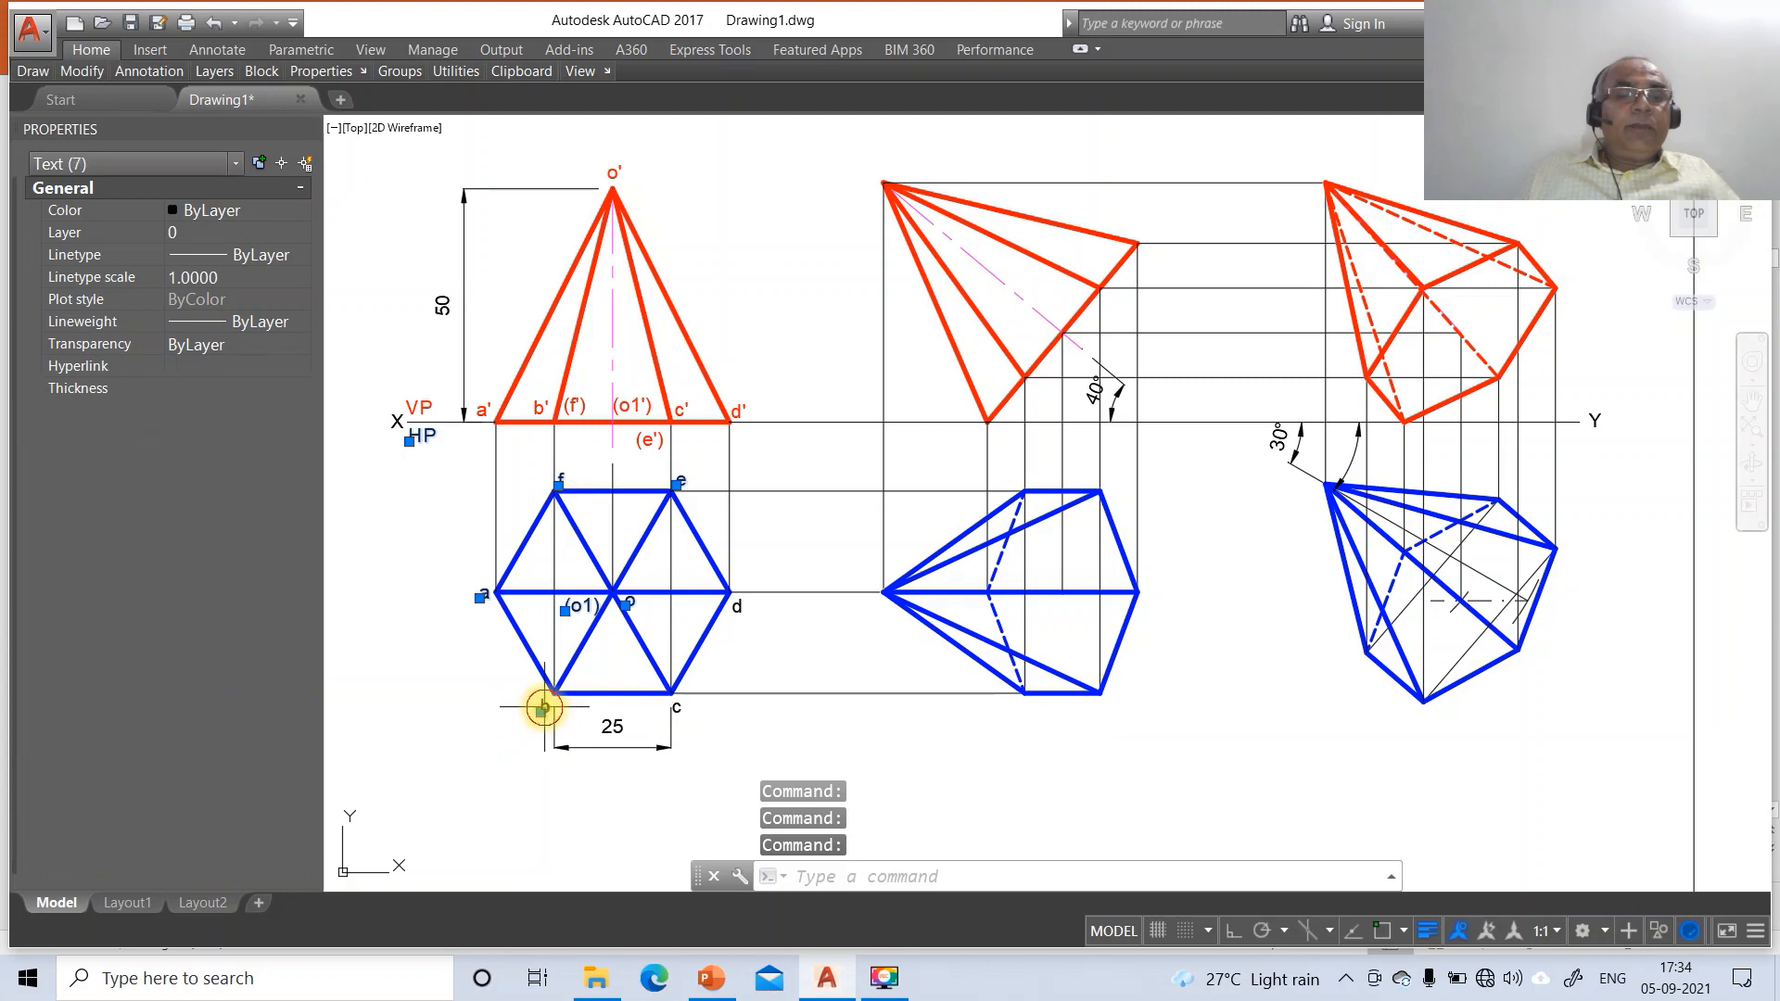
click(736, 610)
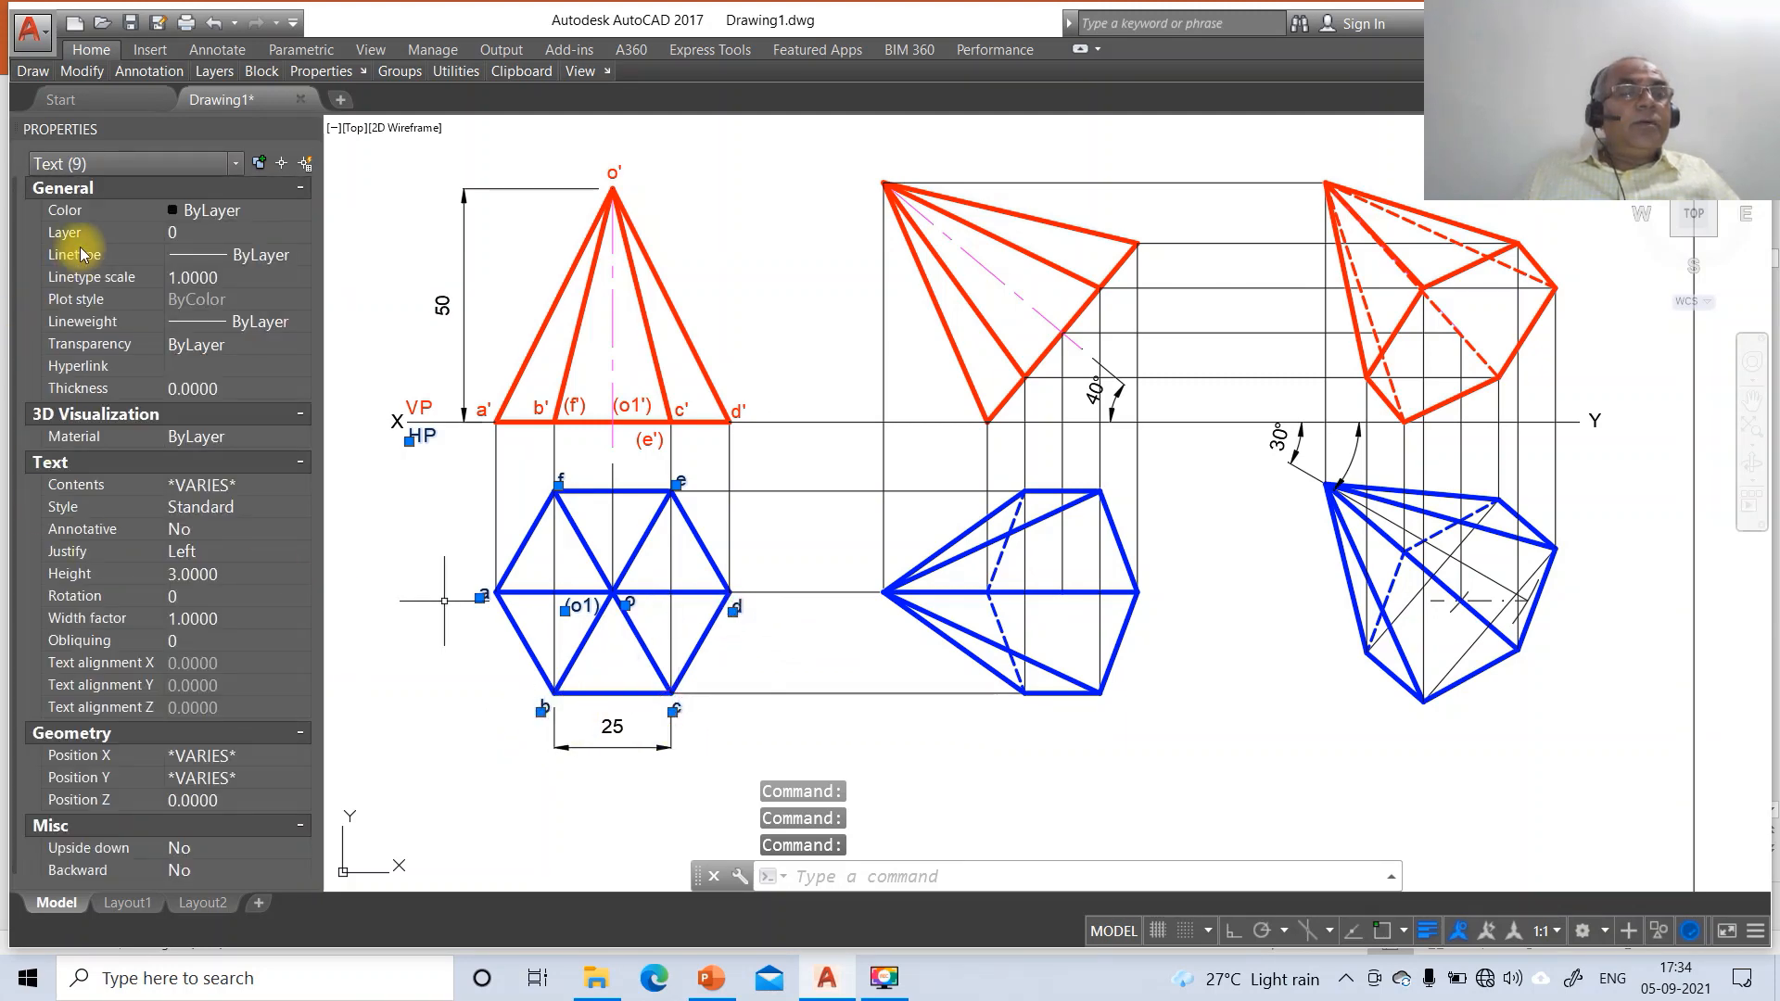
click(239, 234)
click(298, 237)
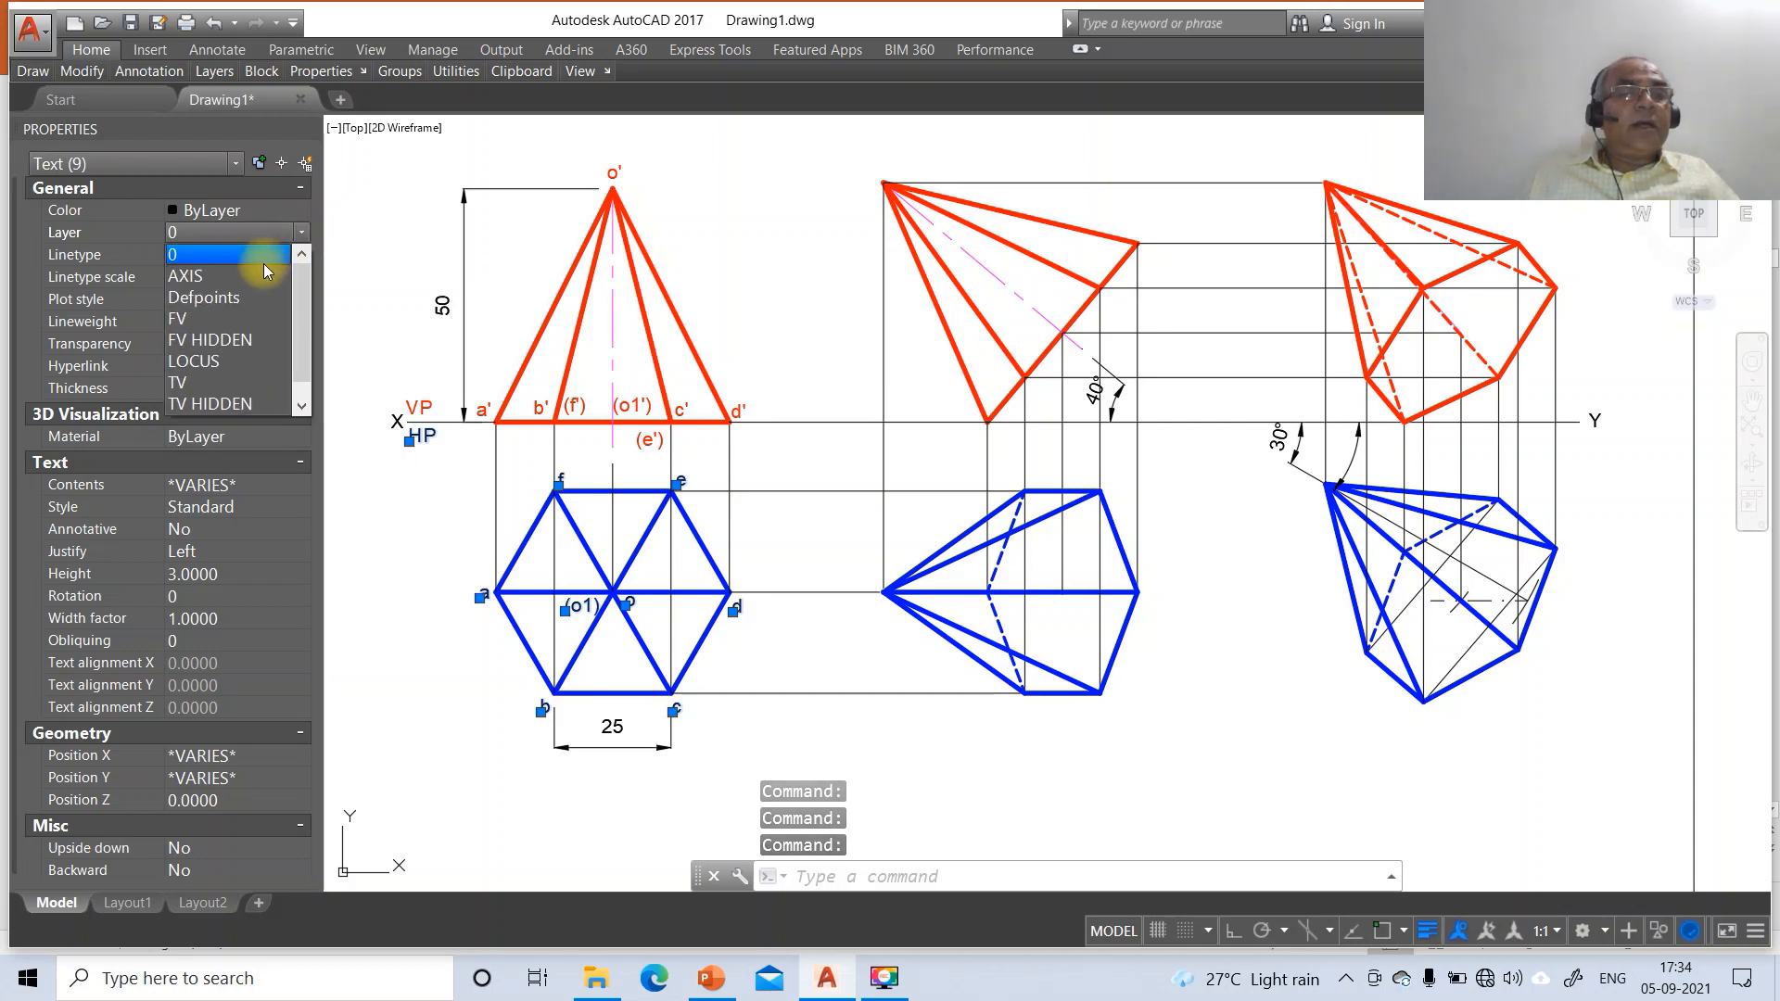
click(189, 382)
key(Escape)
key(Escape)
key(Escape)
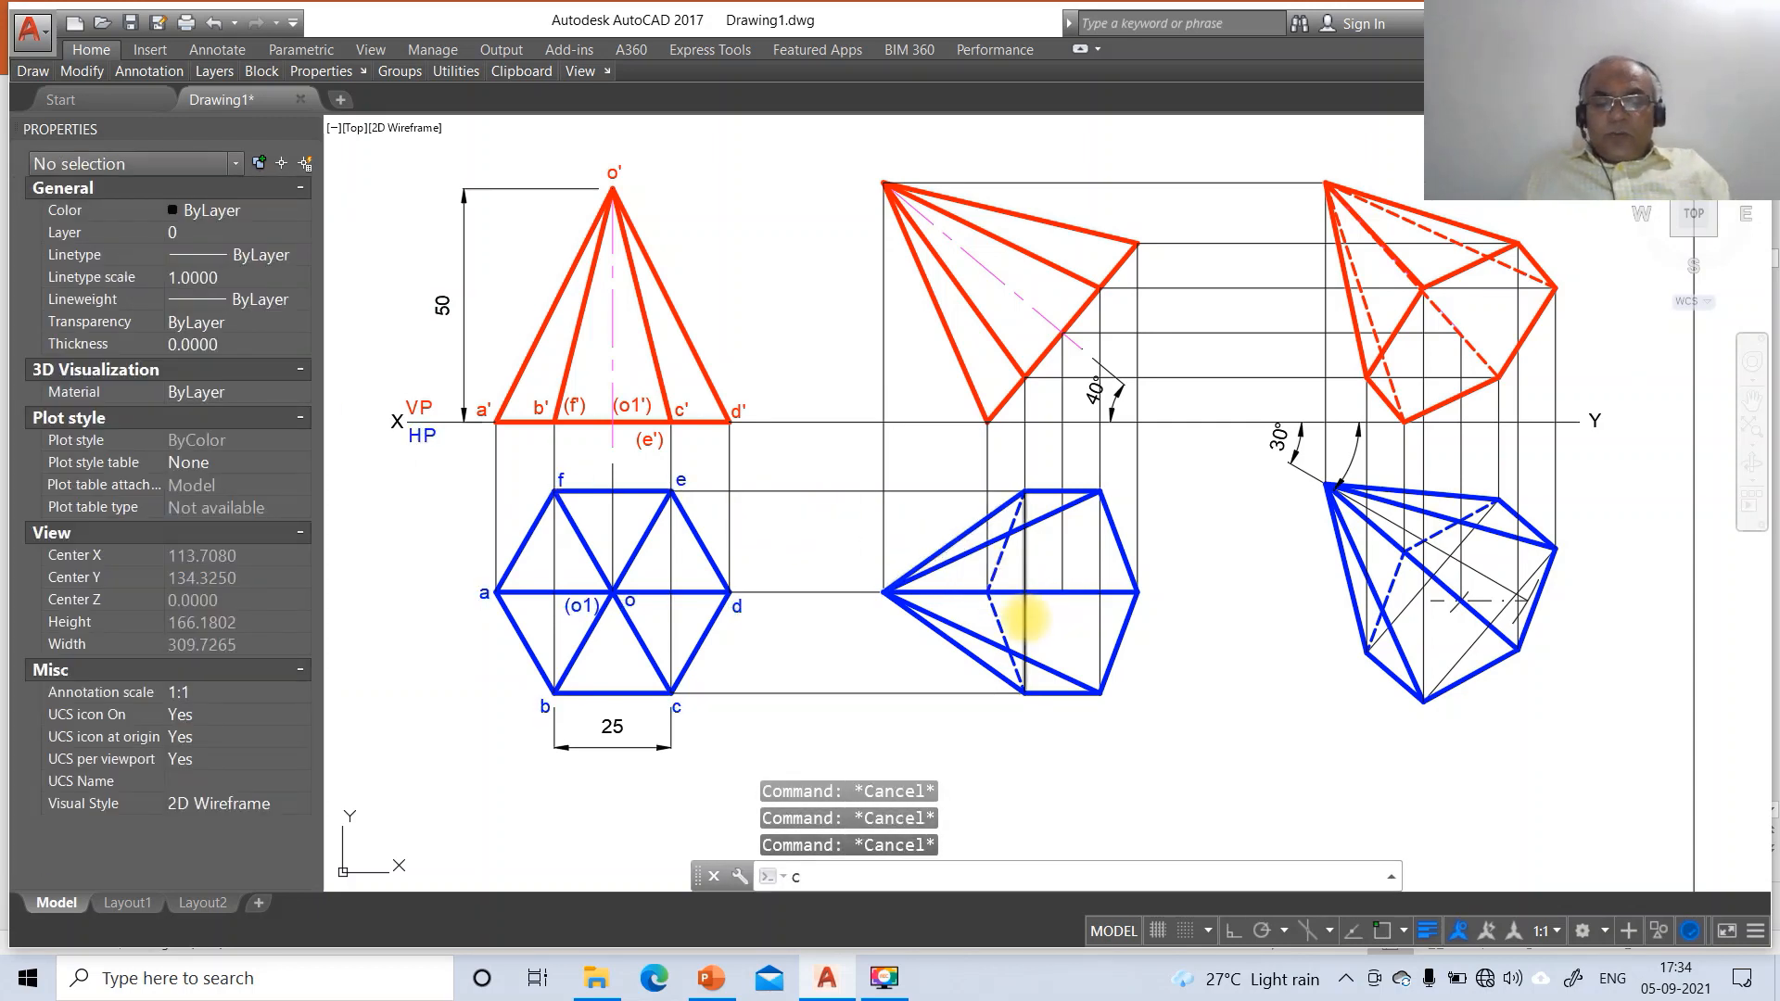
Copy the label o' from the first front view to the apex of the second, tilted front view
text(co)
key(Return)
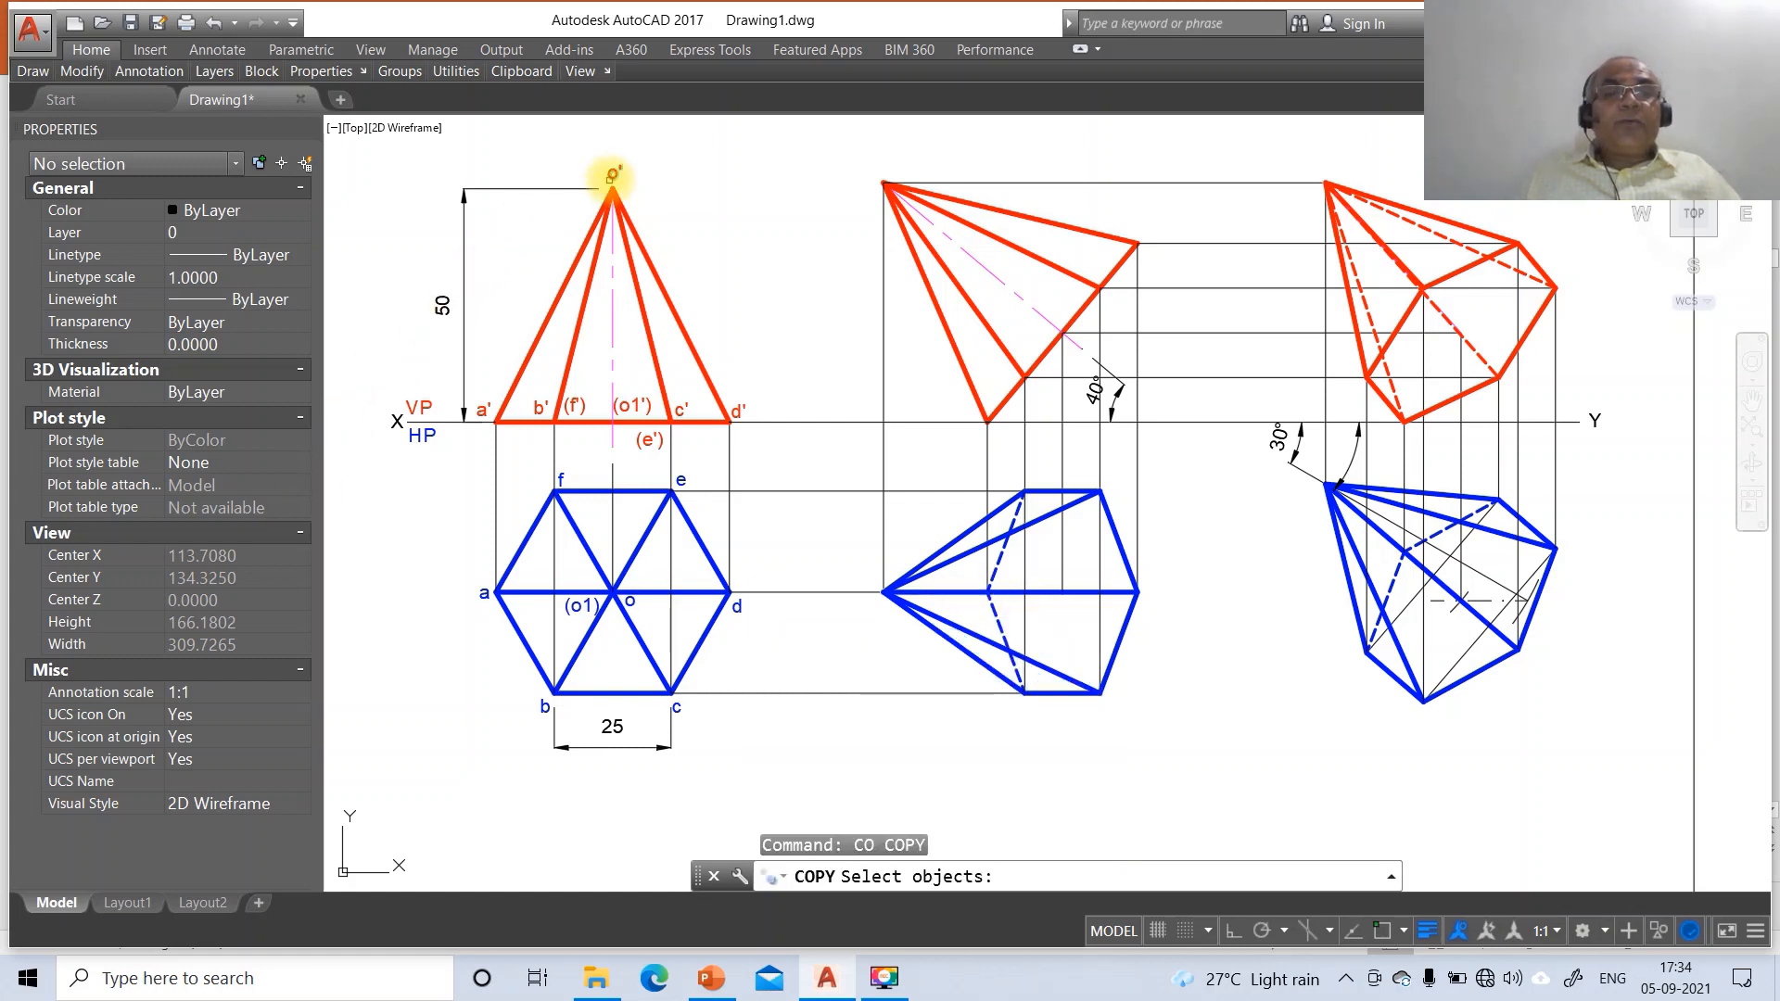
click(612, 176)
key(Return)
click(663, 245)
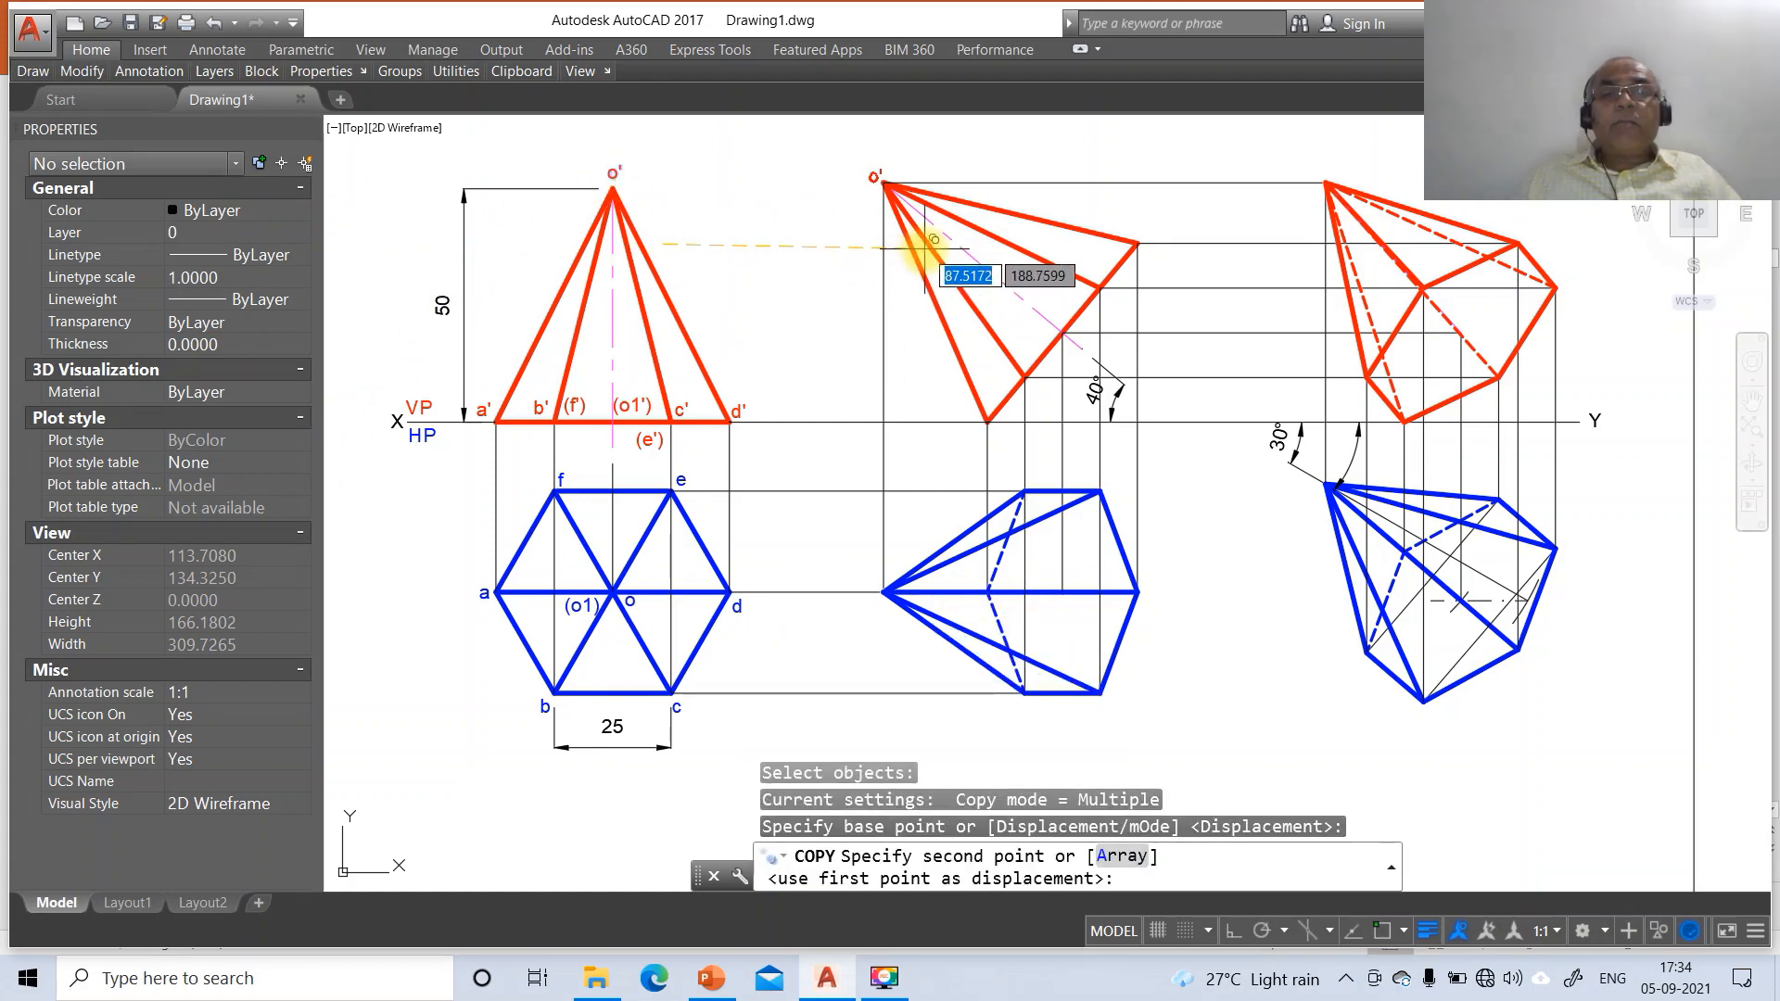
click(924, 245)
key(Return)
Copy the label a' below the ground line, just left of the lowest base corner of the second front view
key(Return)
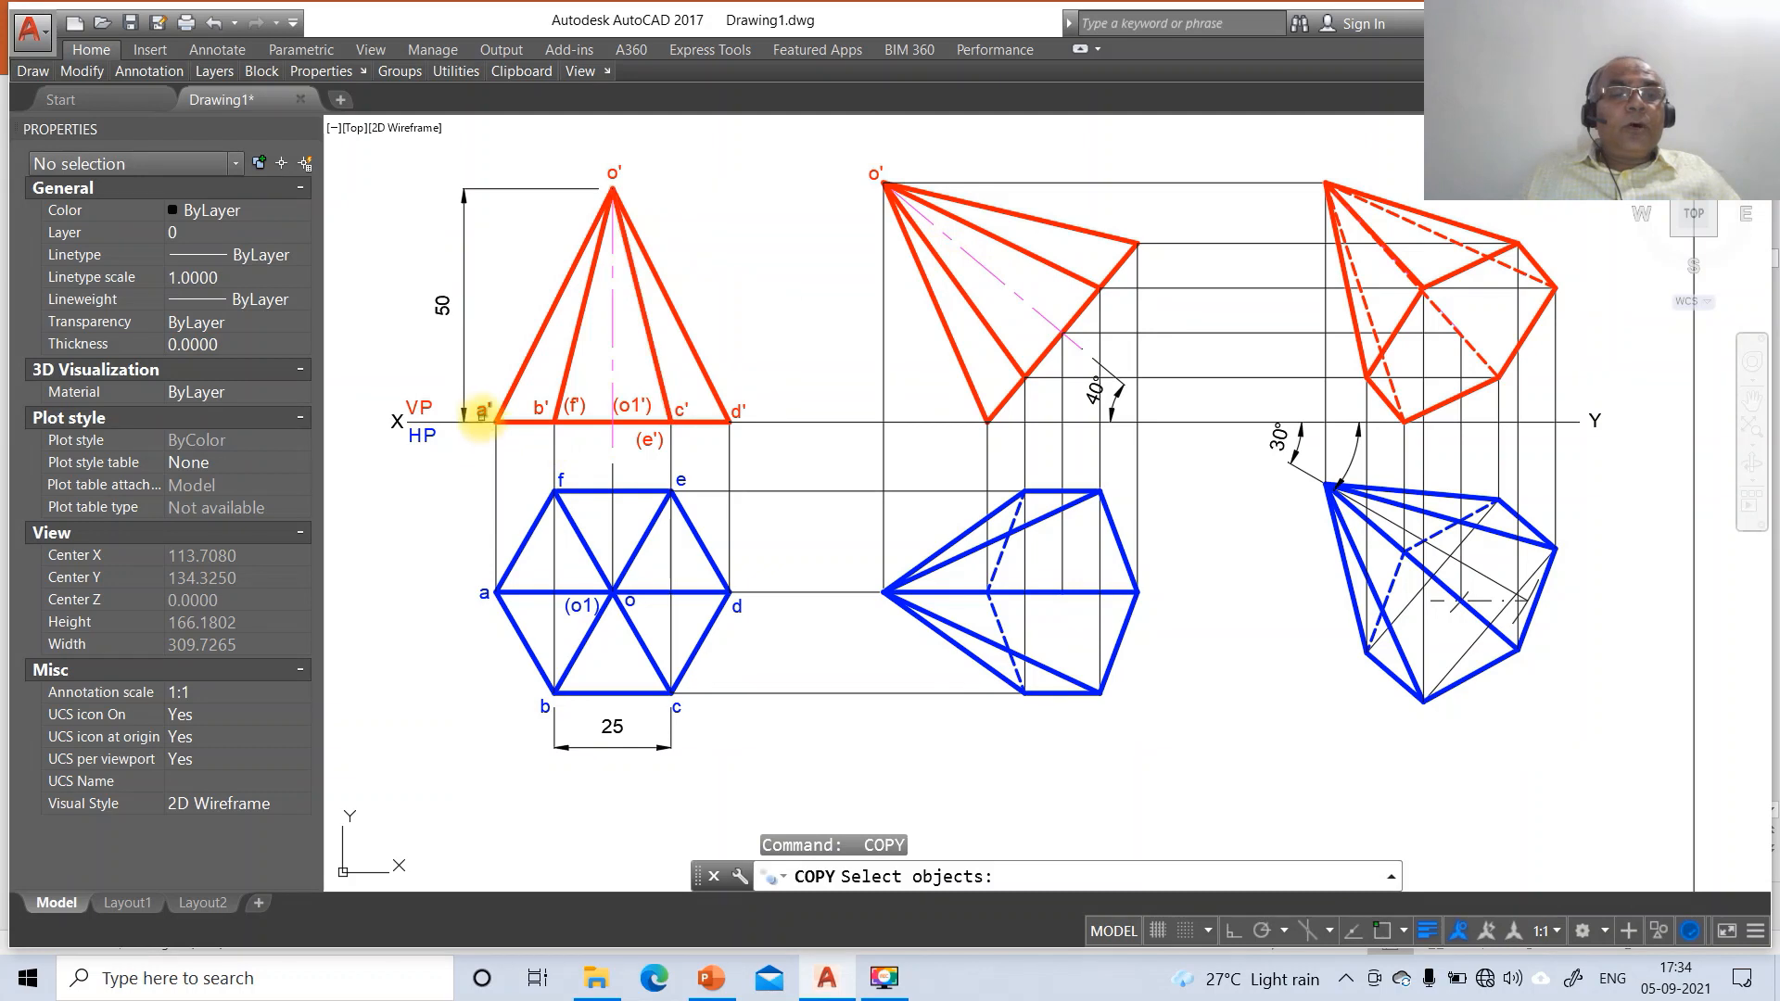
click(481, 414)
key(Return)
click(529, 494)
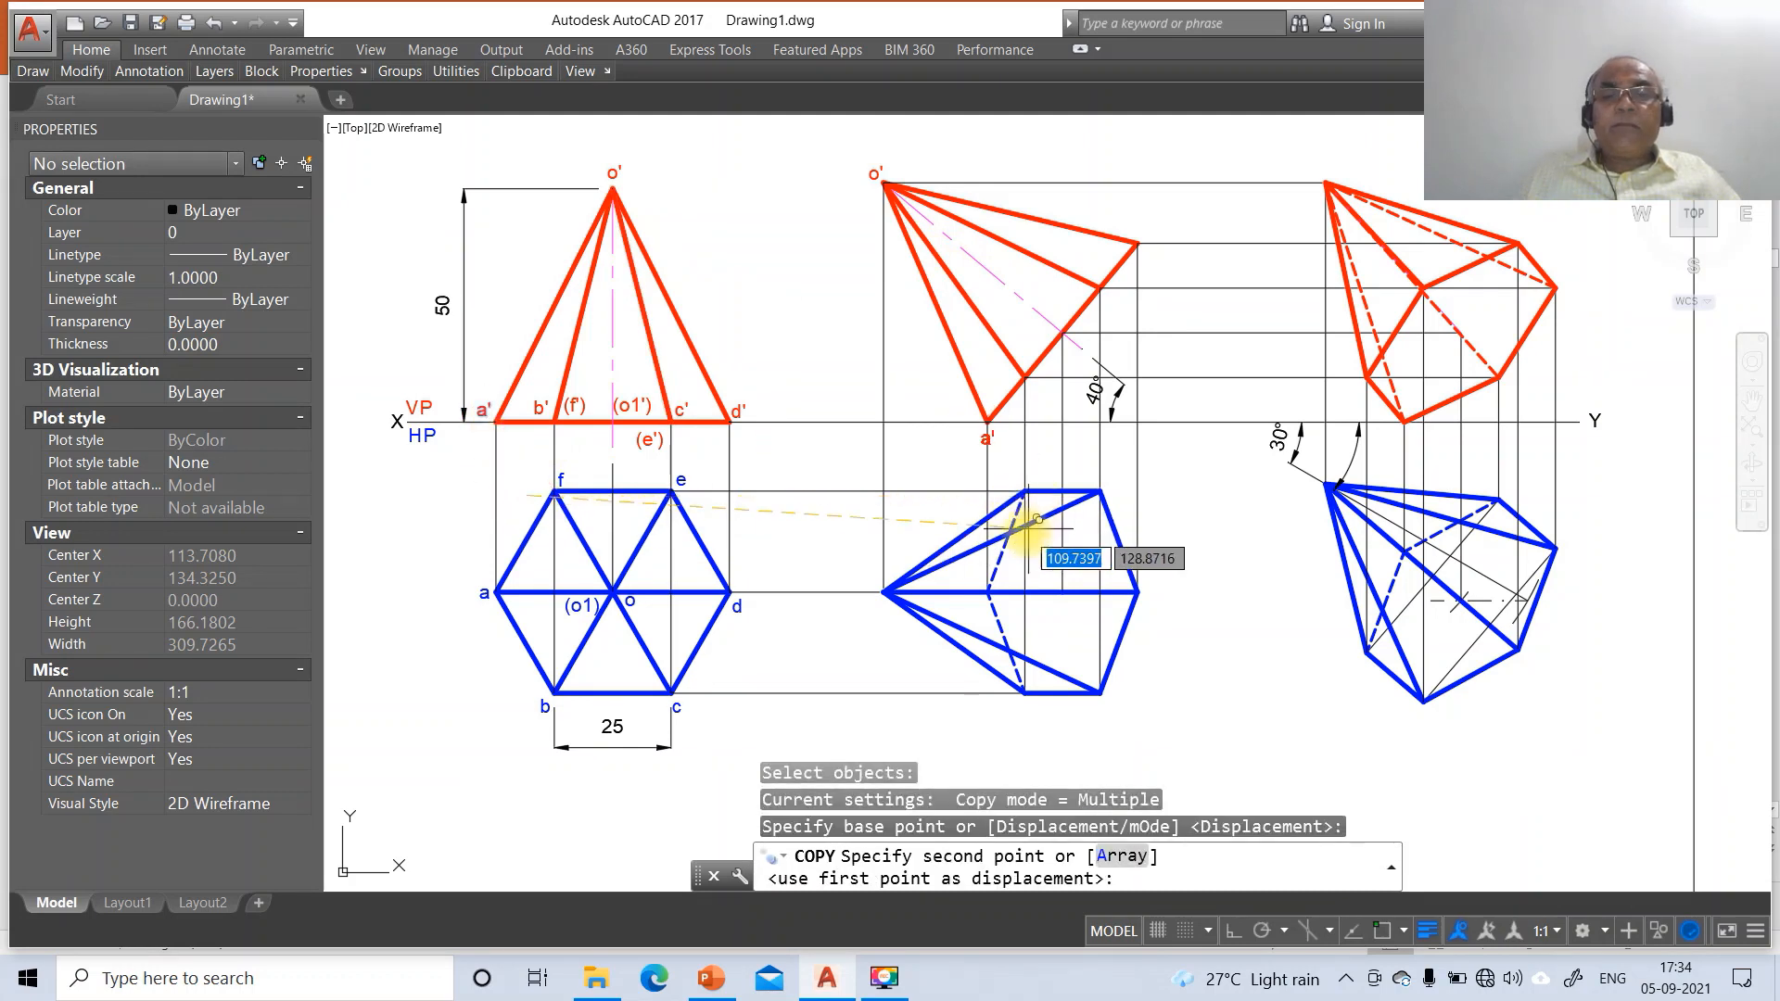
click(1024, 521)
key(Return)
Copy the label b' to the lower right of the second base point up from a' in the second front view
key(Return)
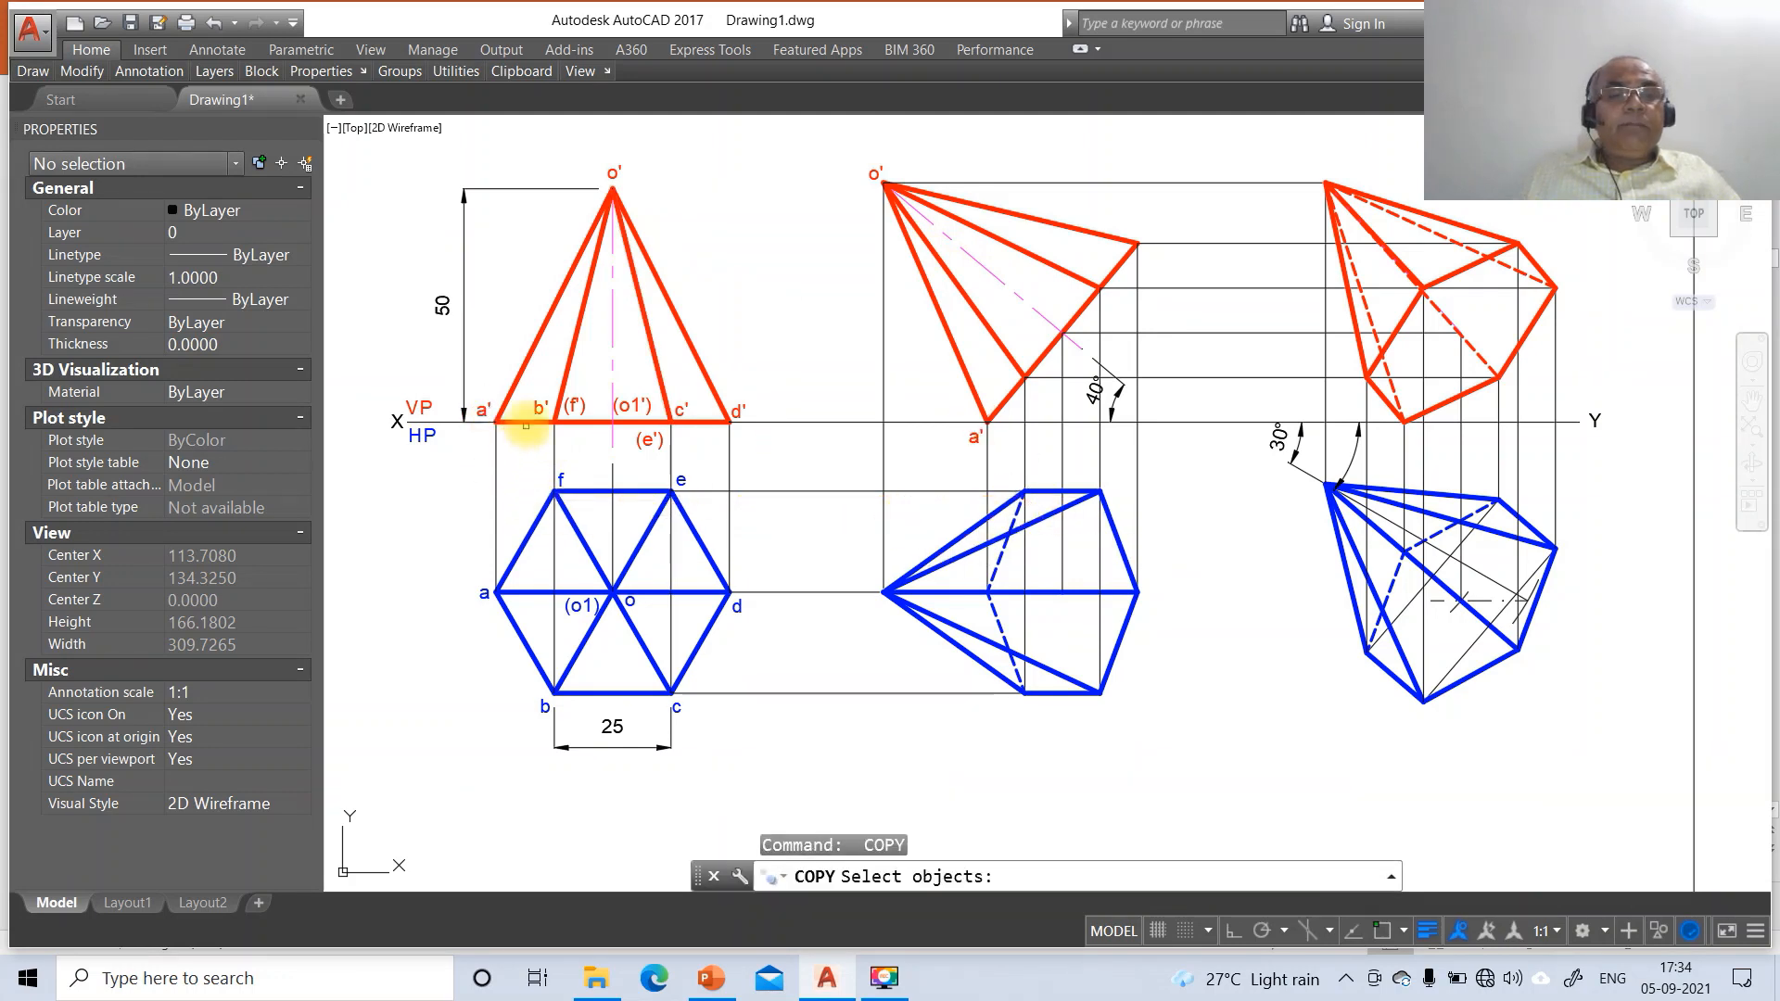
click(537, 408)
key(Return)
click(554, 493)
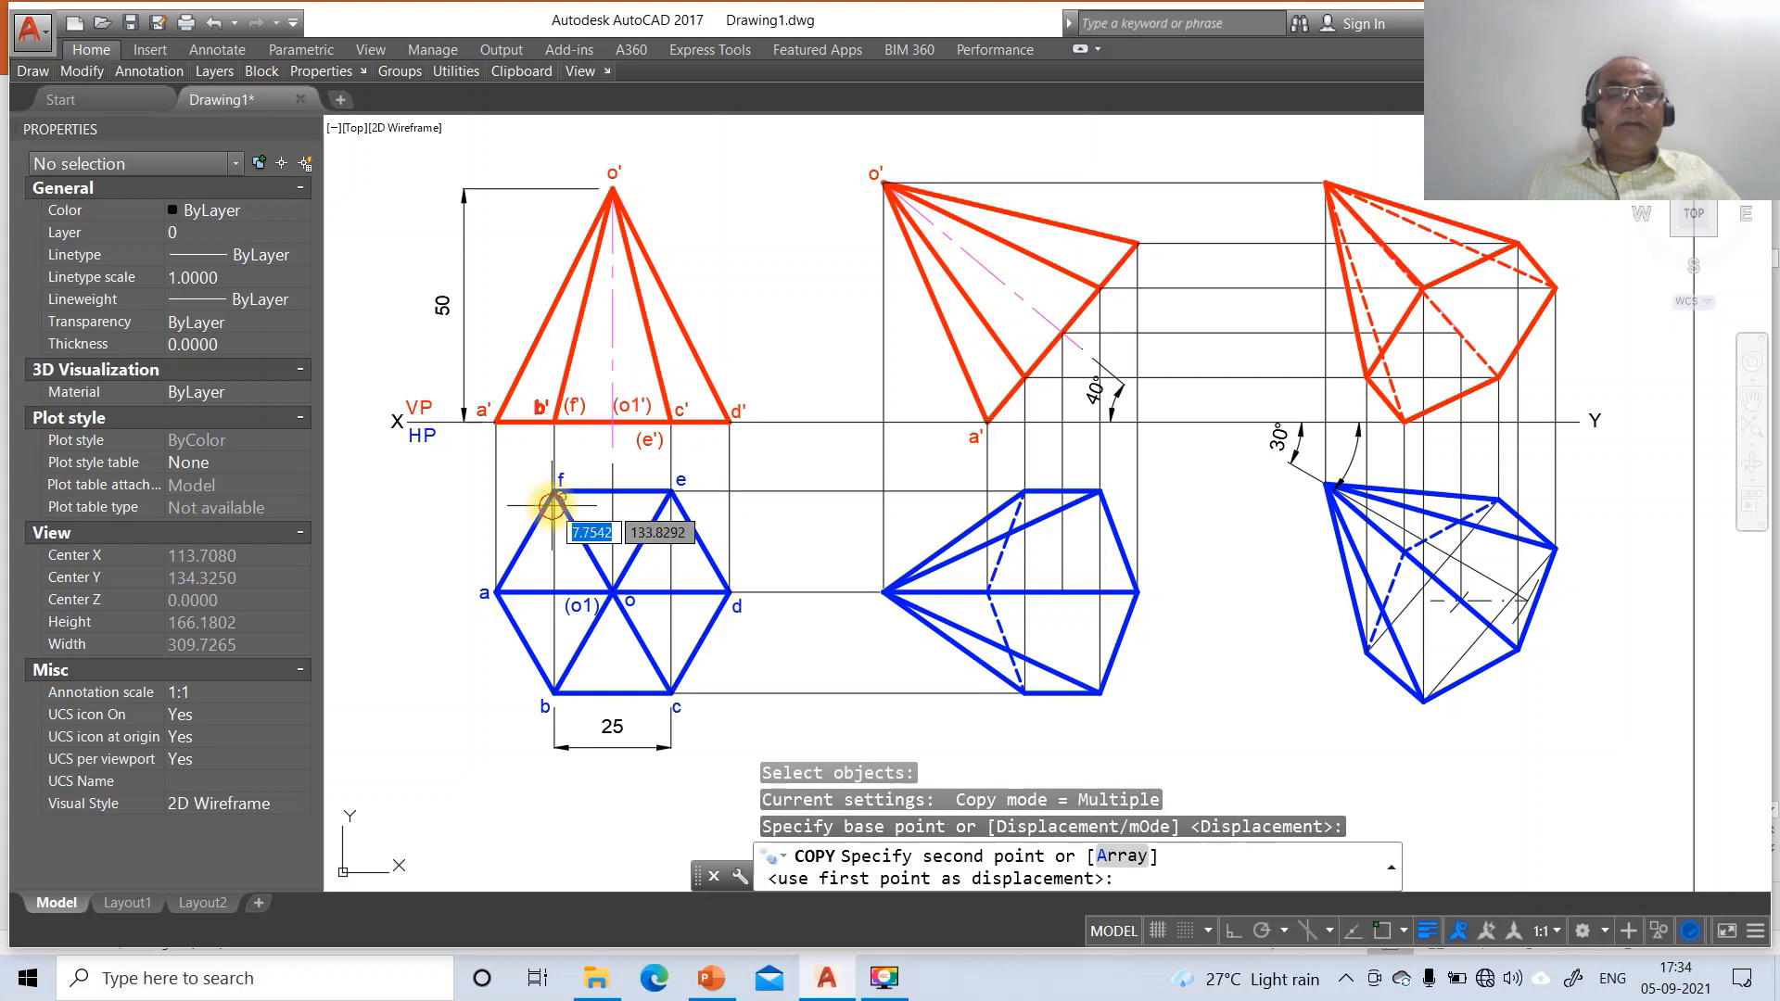
click(1051, 484)
key(Return)
Copy the label (f') to the left of the base point b' in the second front view
key(Return)
click(575, 407)
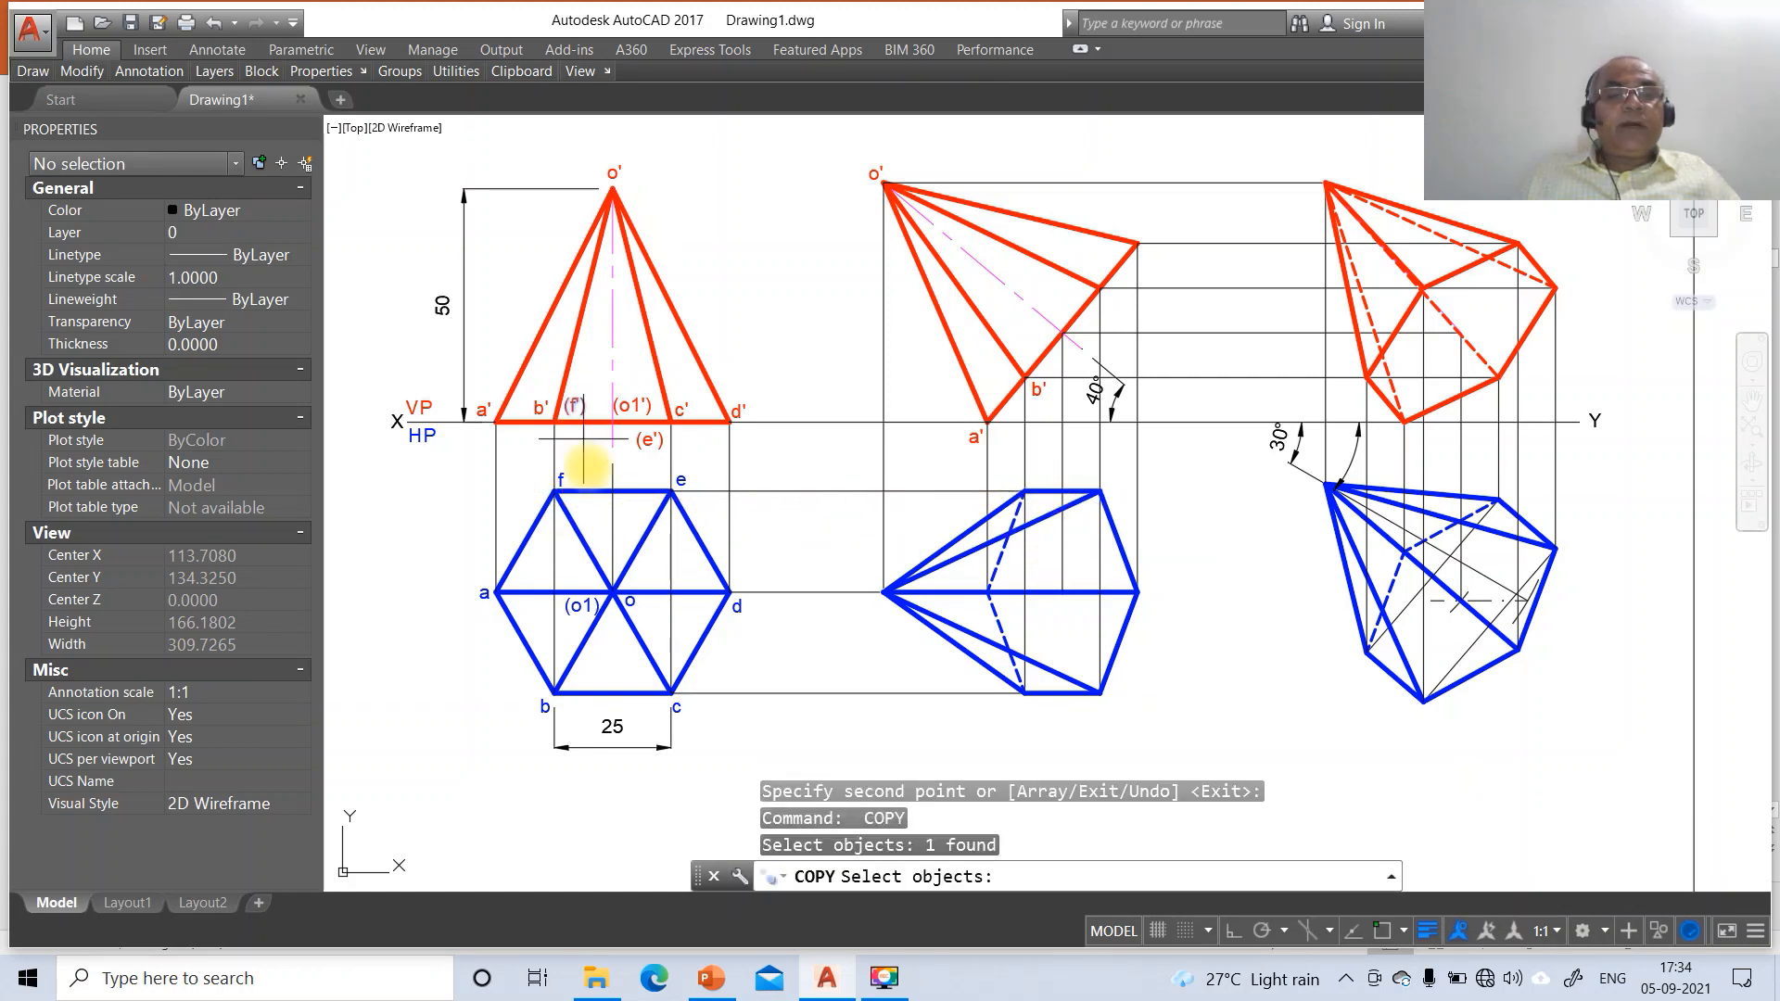
key(Return)
click(554, 492)
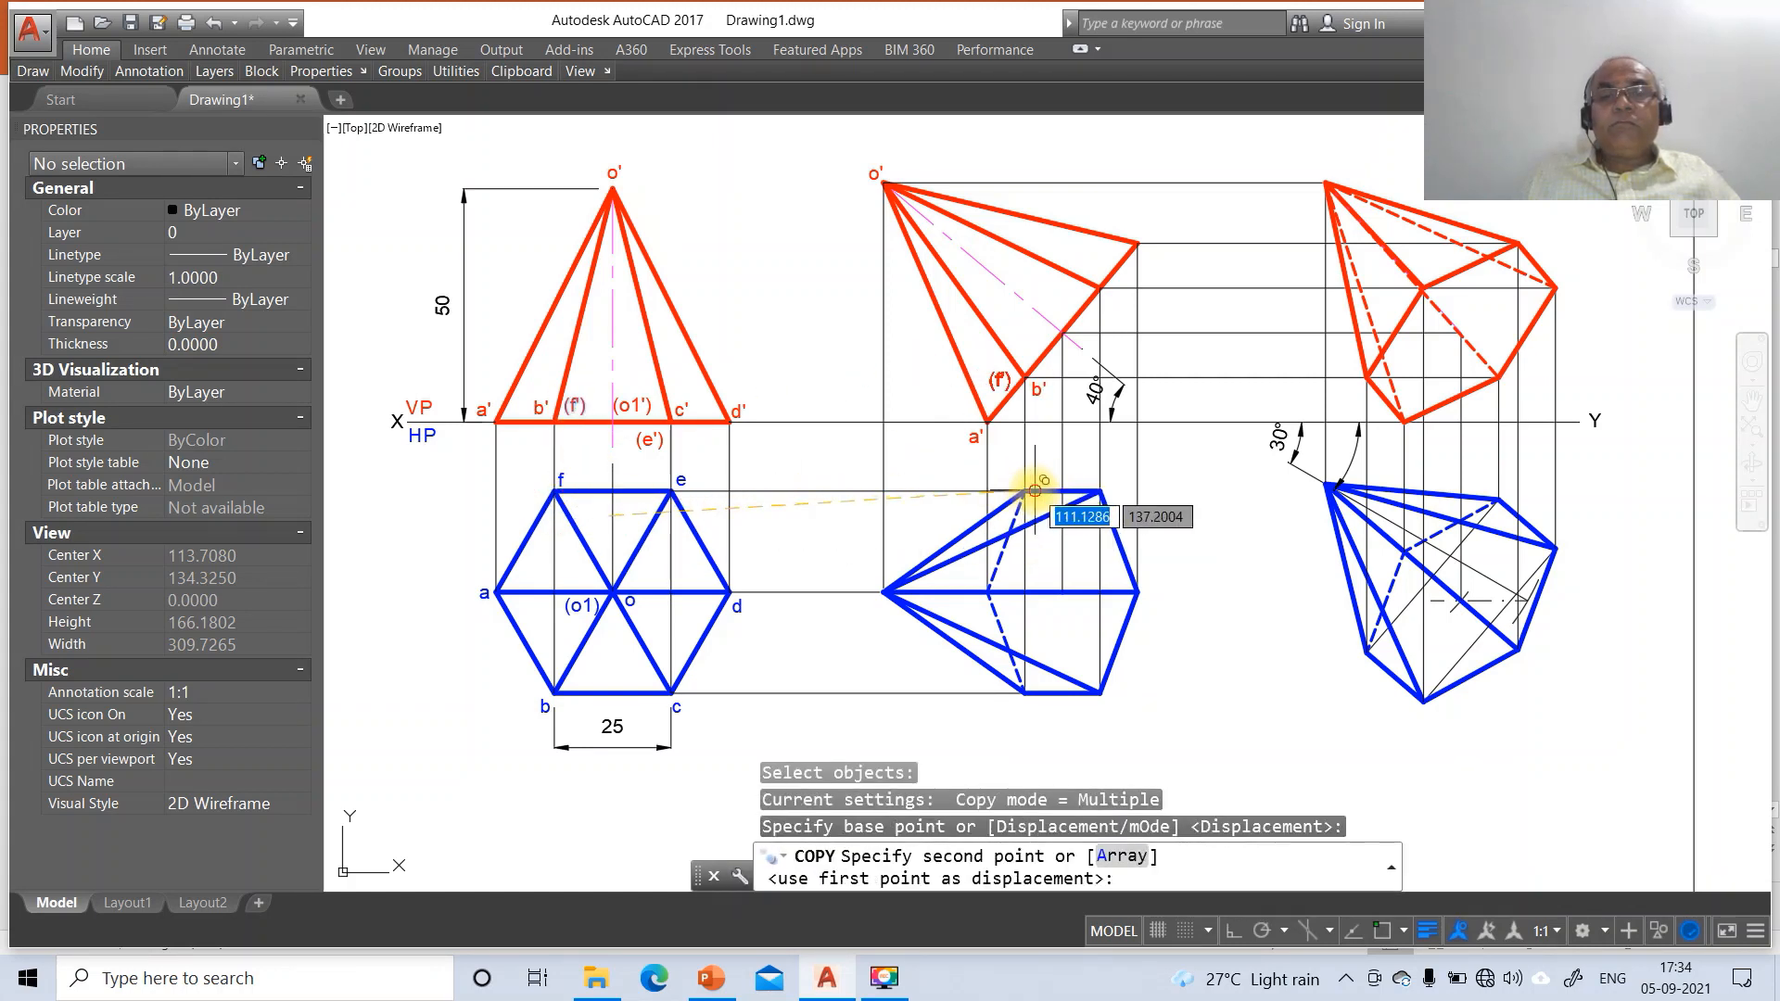
click(1034, 489)
key(Return)
Copy the label (o1') to the left of the point where the axis meets the base in the second front view
key(Return)
click(631, 405)
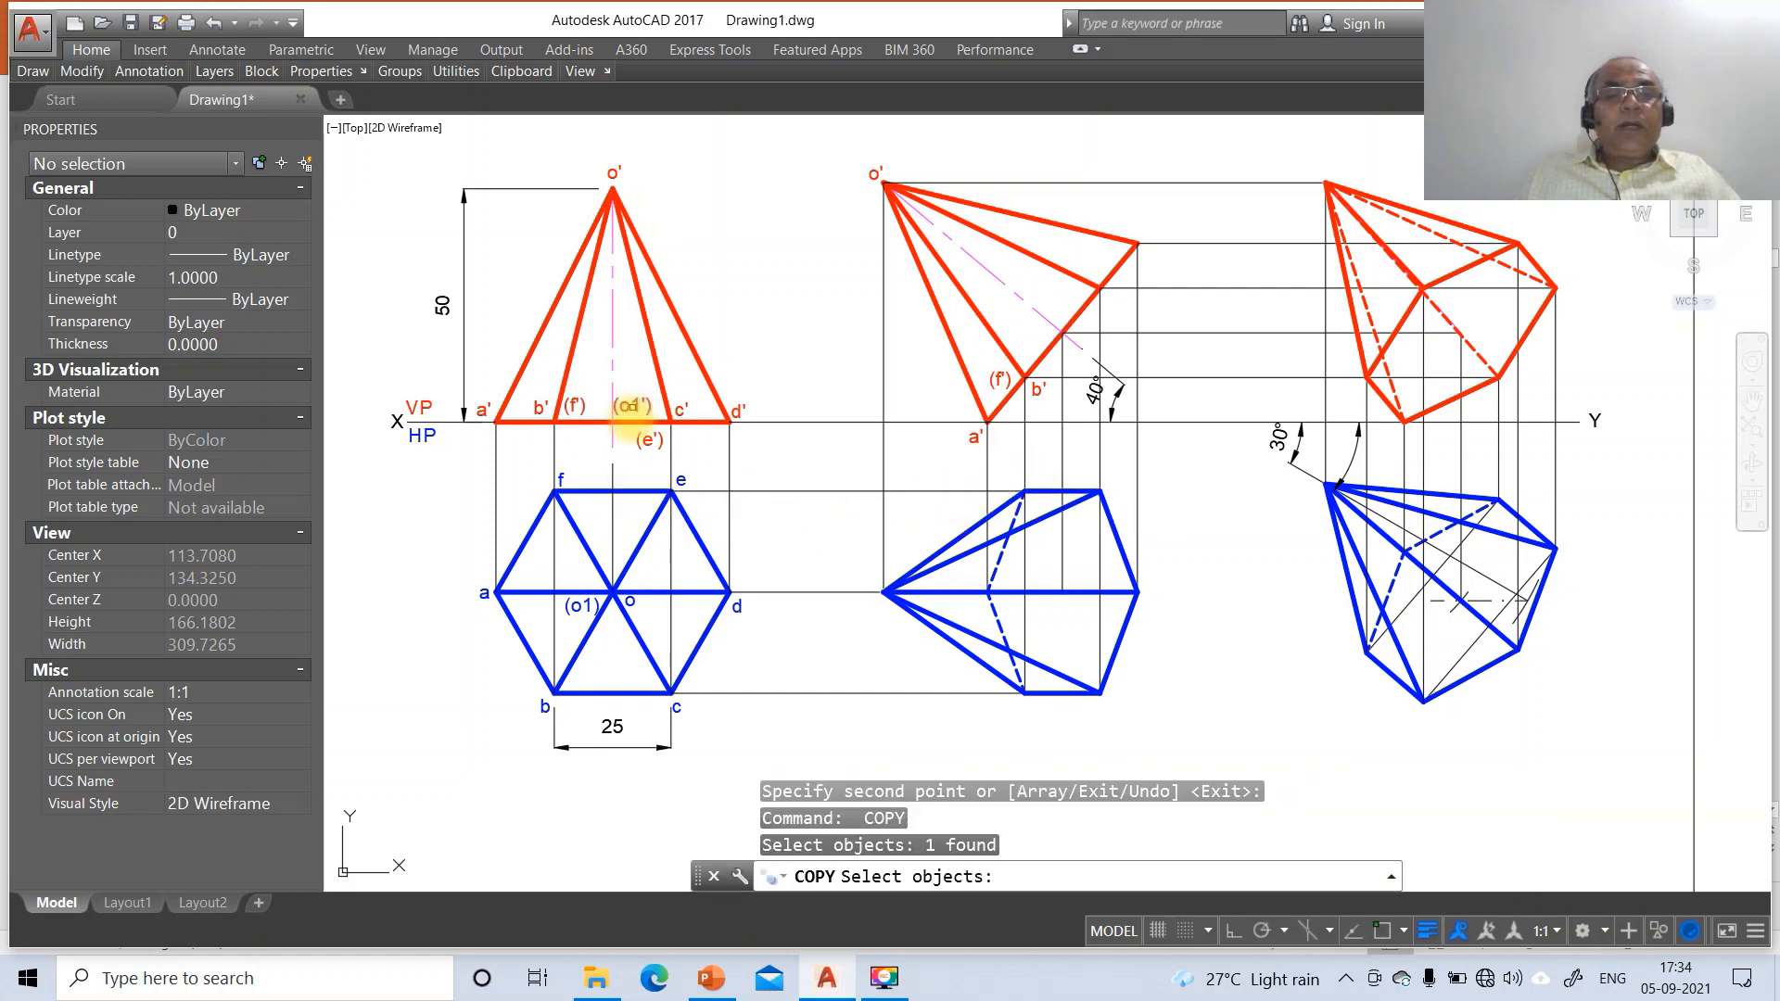
key(Return)
click(630, 510)
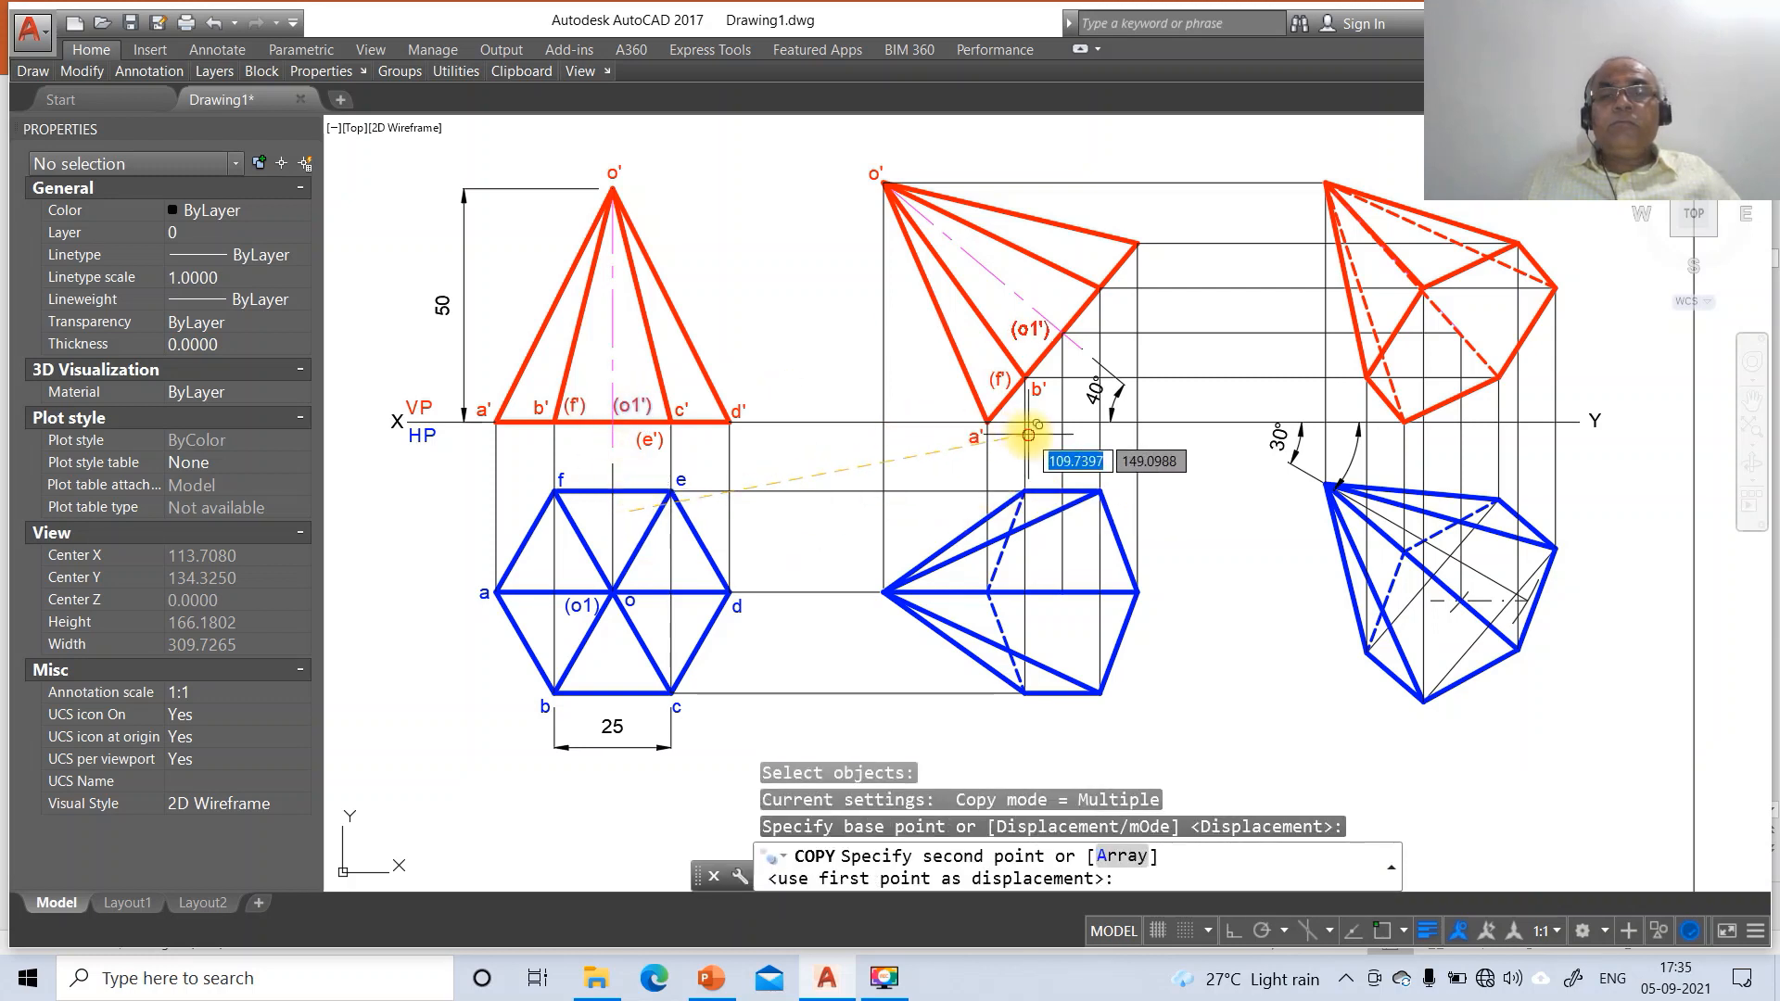
click(1029, 434)
key(Return)
Copy the label c' to the lower right of the base point above the axis in the second front view
key(Return)
click(680, 425)
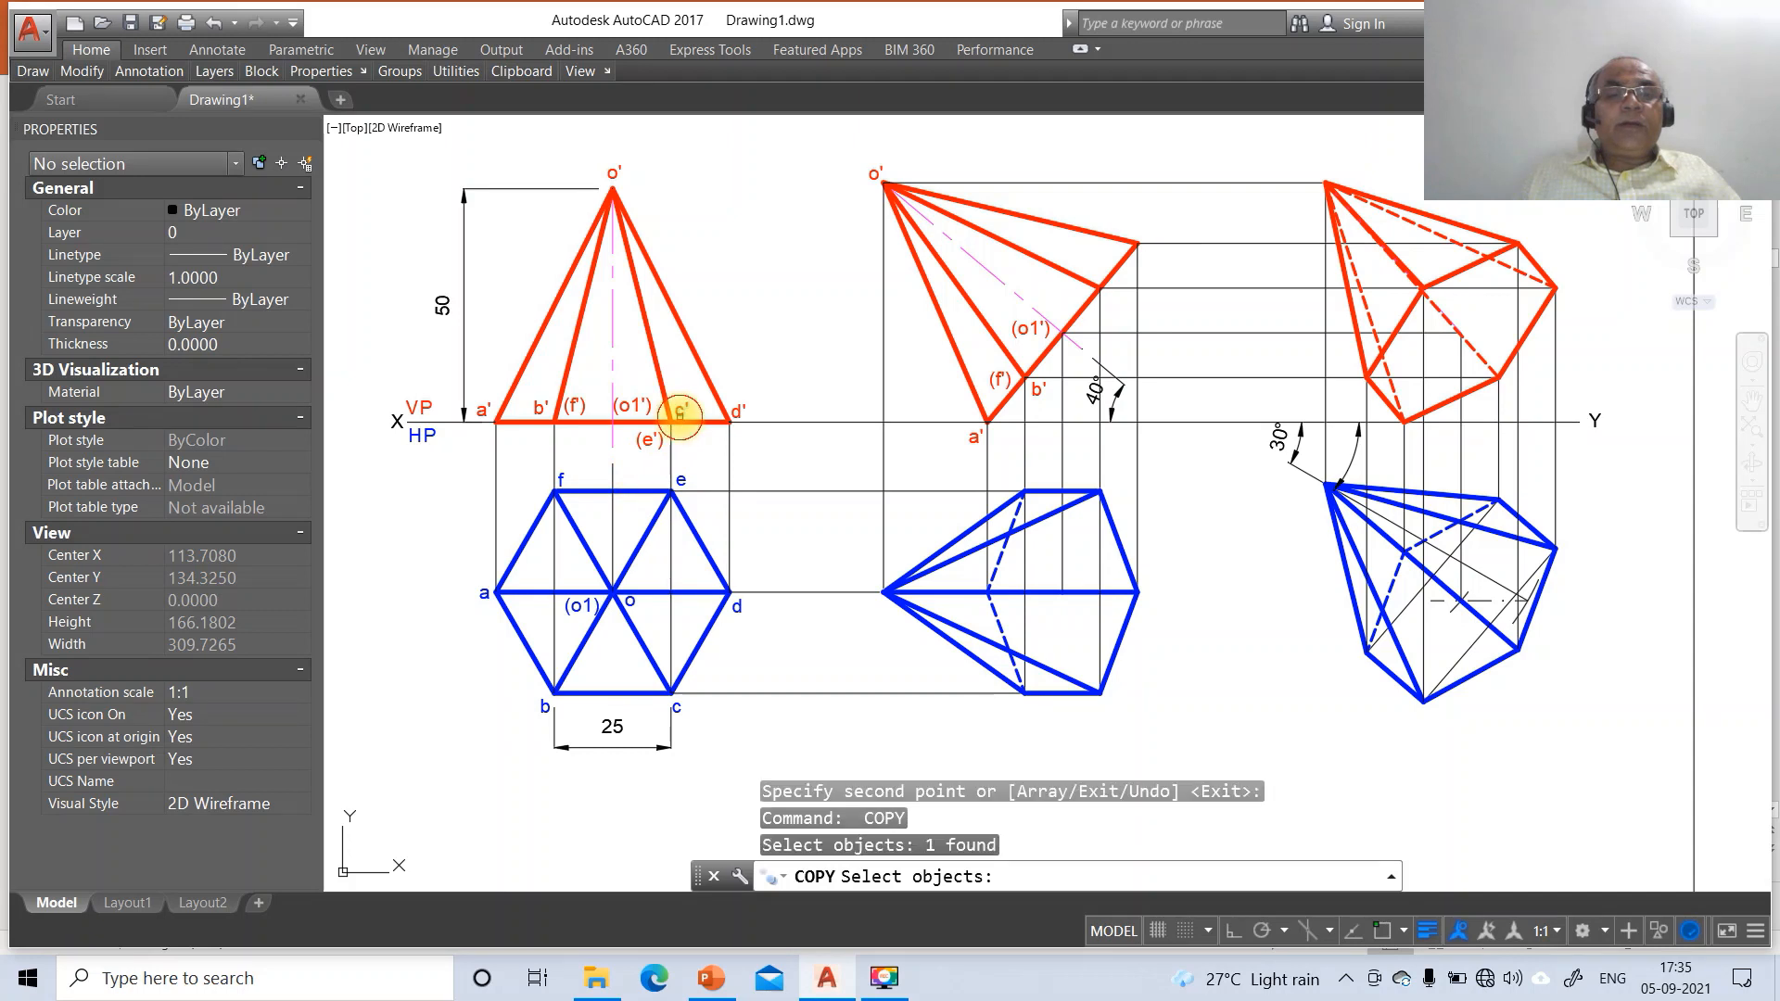
key(Return)
click(710, 525)
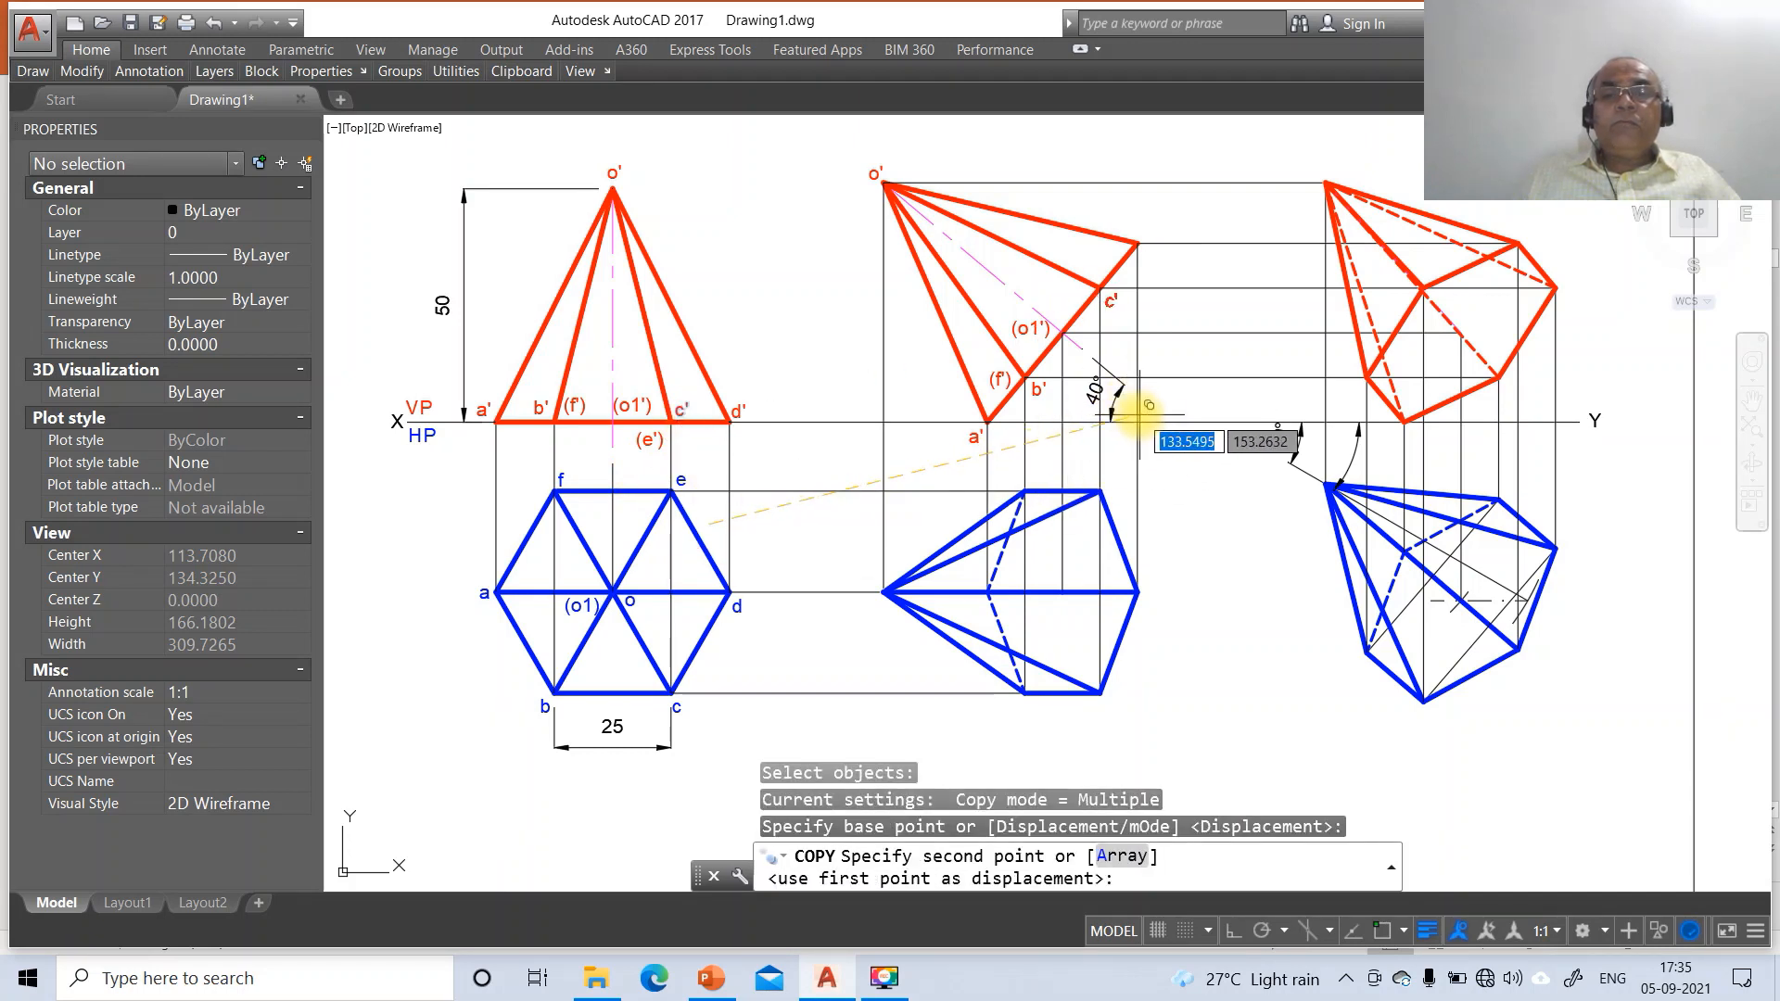
click(1147, 405)
key(Return)
Copy the label (e') to the left of the base point c' in the second front view
key(Return)
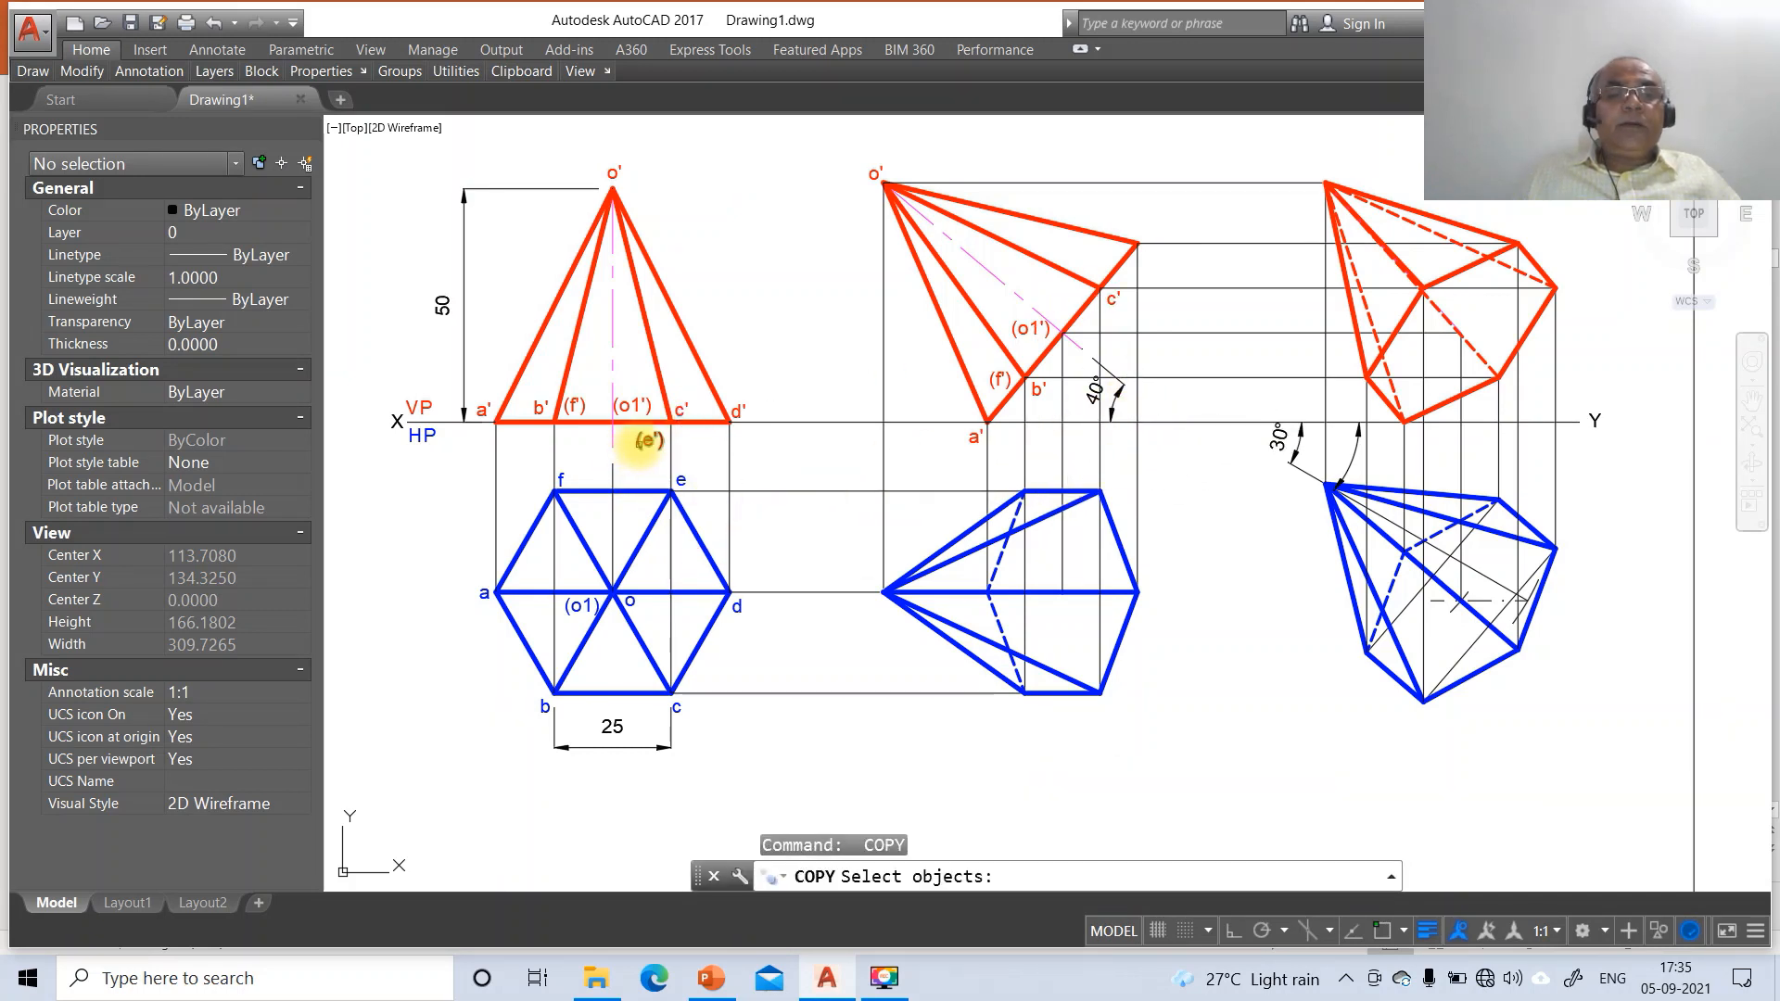
click(646, 442)
key(Return)
click(643, 517)
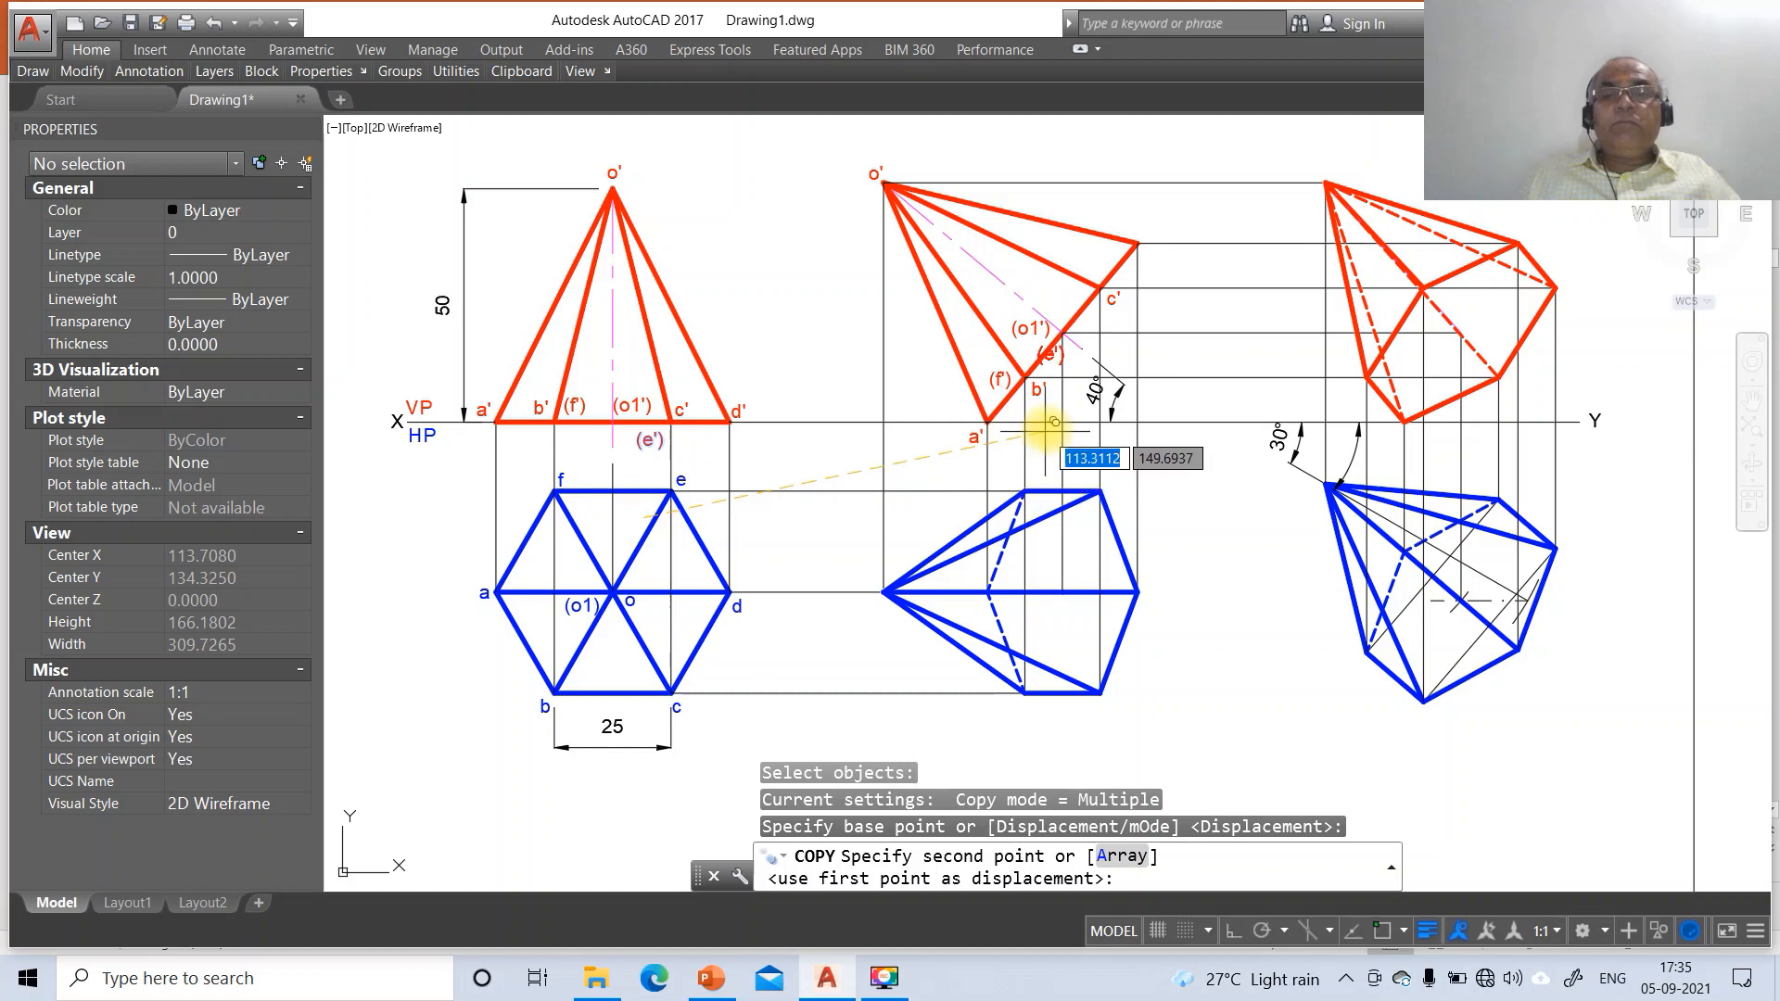
click(1066, 370)
key(Return)
Copy the label d' to the upper right of the highest base corner in the second front view
key(Return)
click(737, 411)
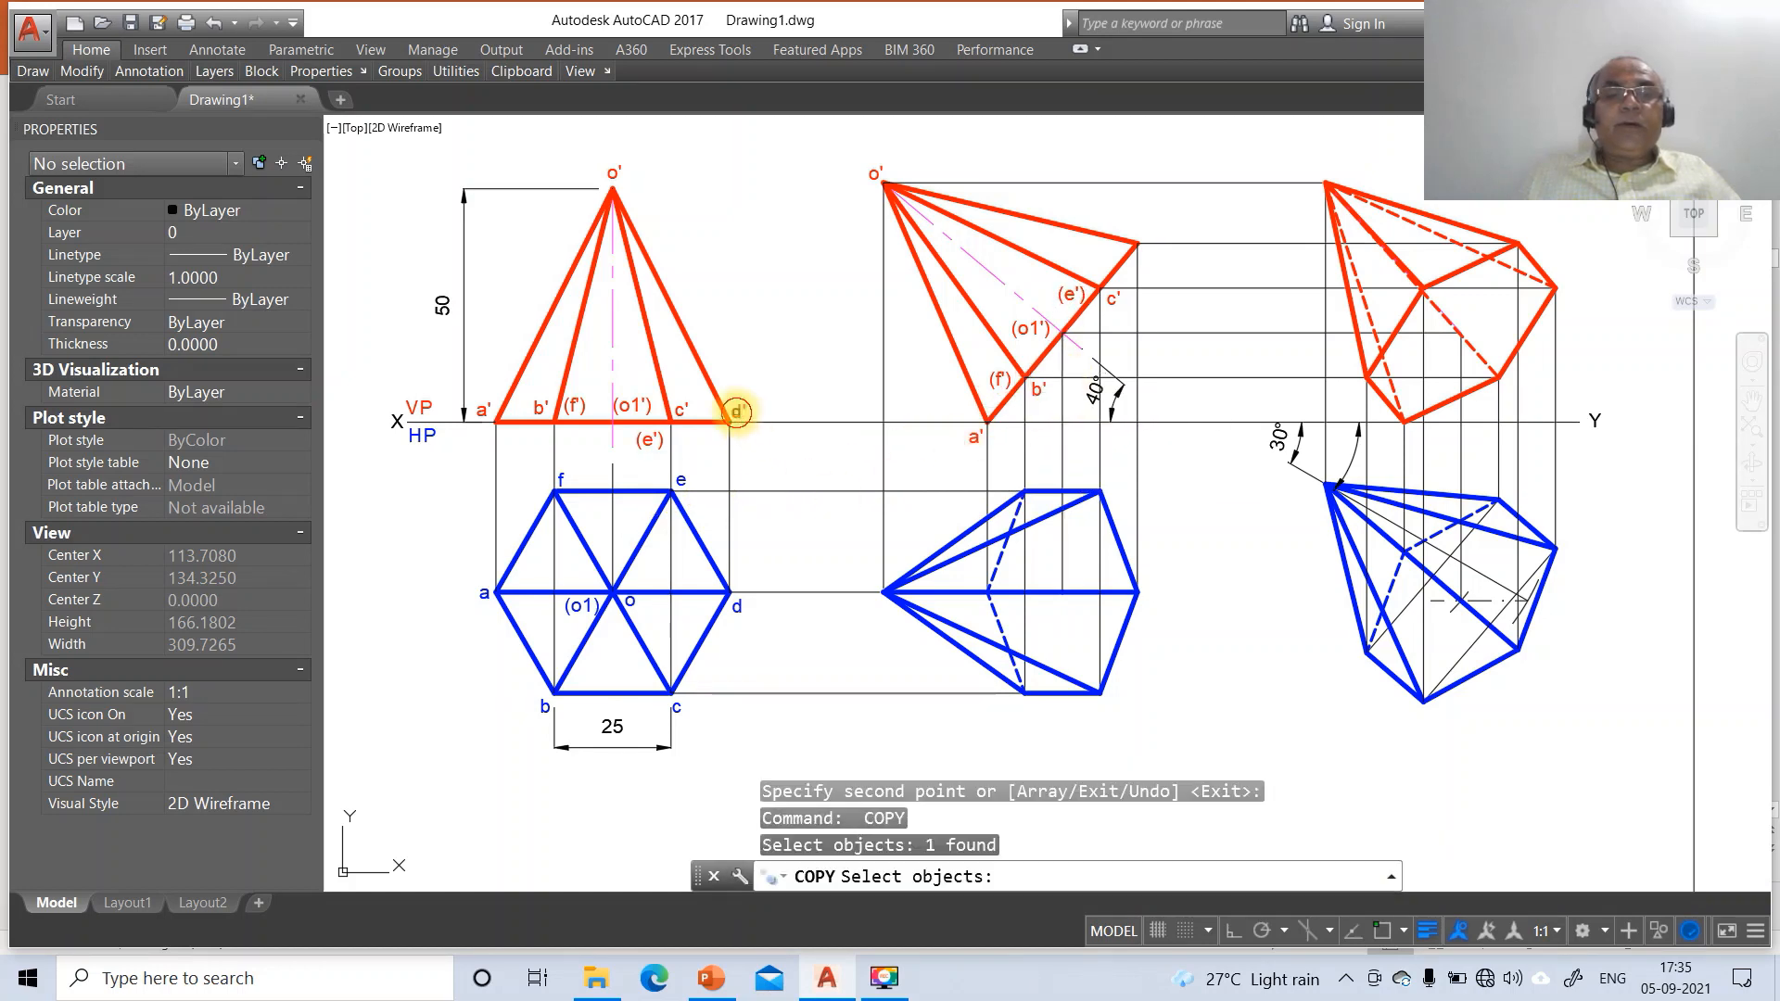
key(Return)
click(760, 502)
click(1168, 320)
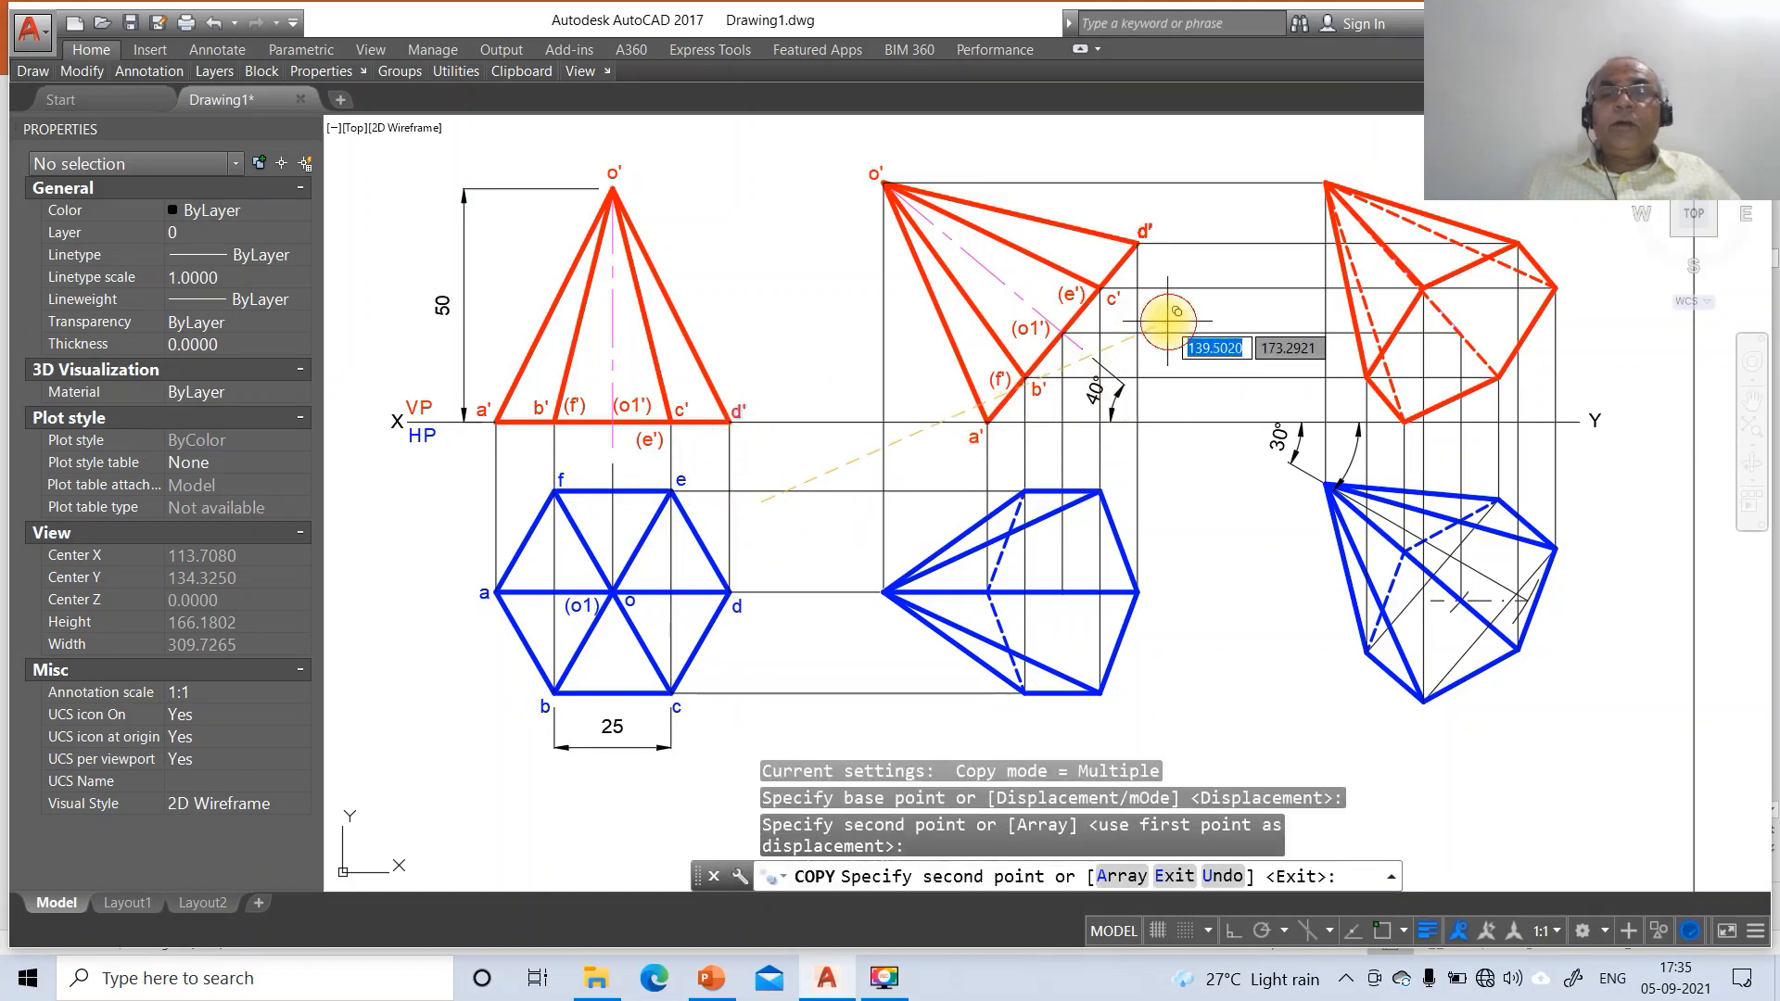
key(Return)
Copy the label o from the first top view to the left of the apex in the second and third top views
key(Return)
click(634, 607)
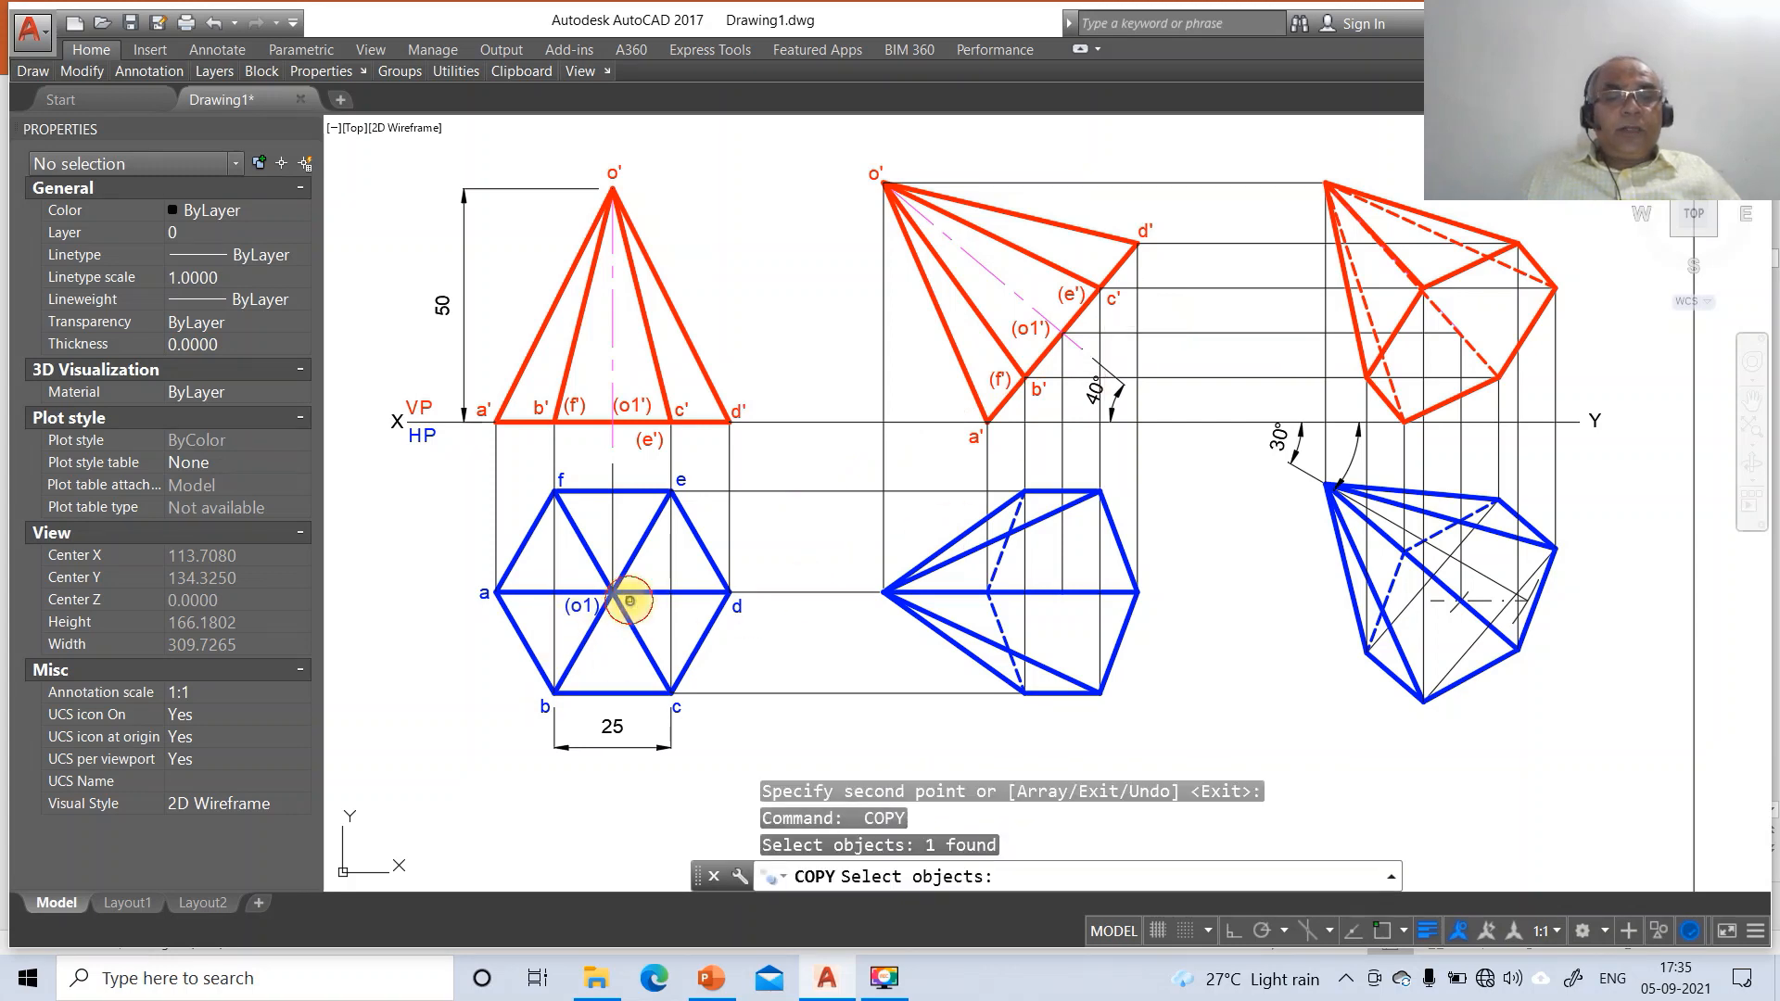
key(Return)
click(666, 652)
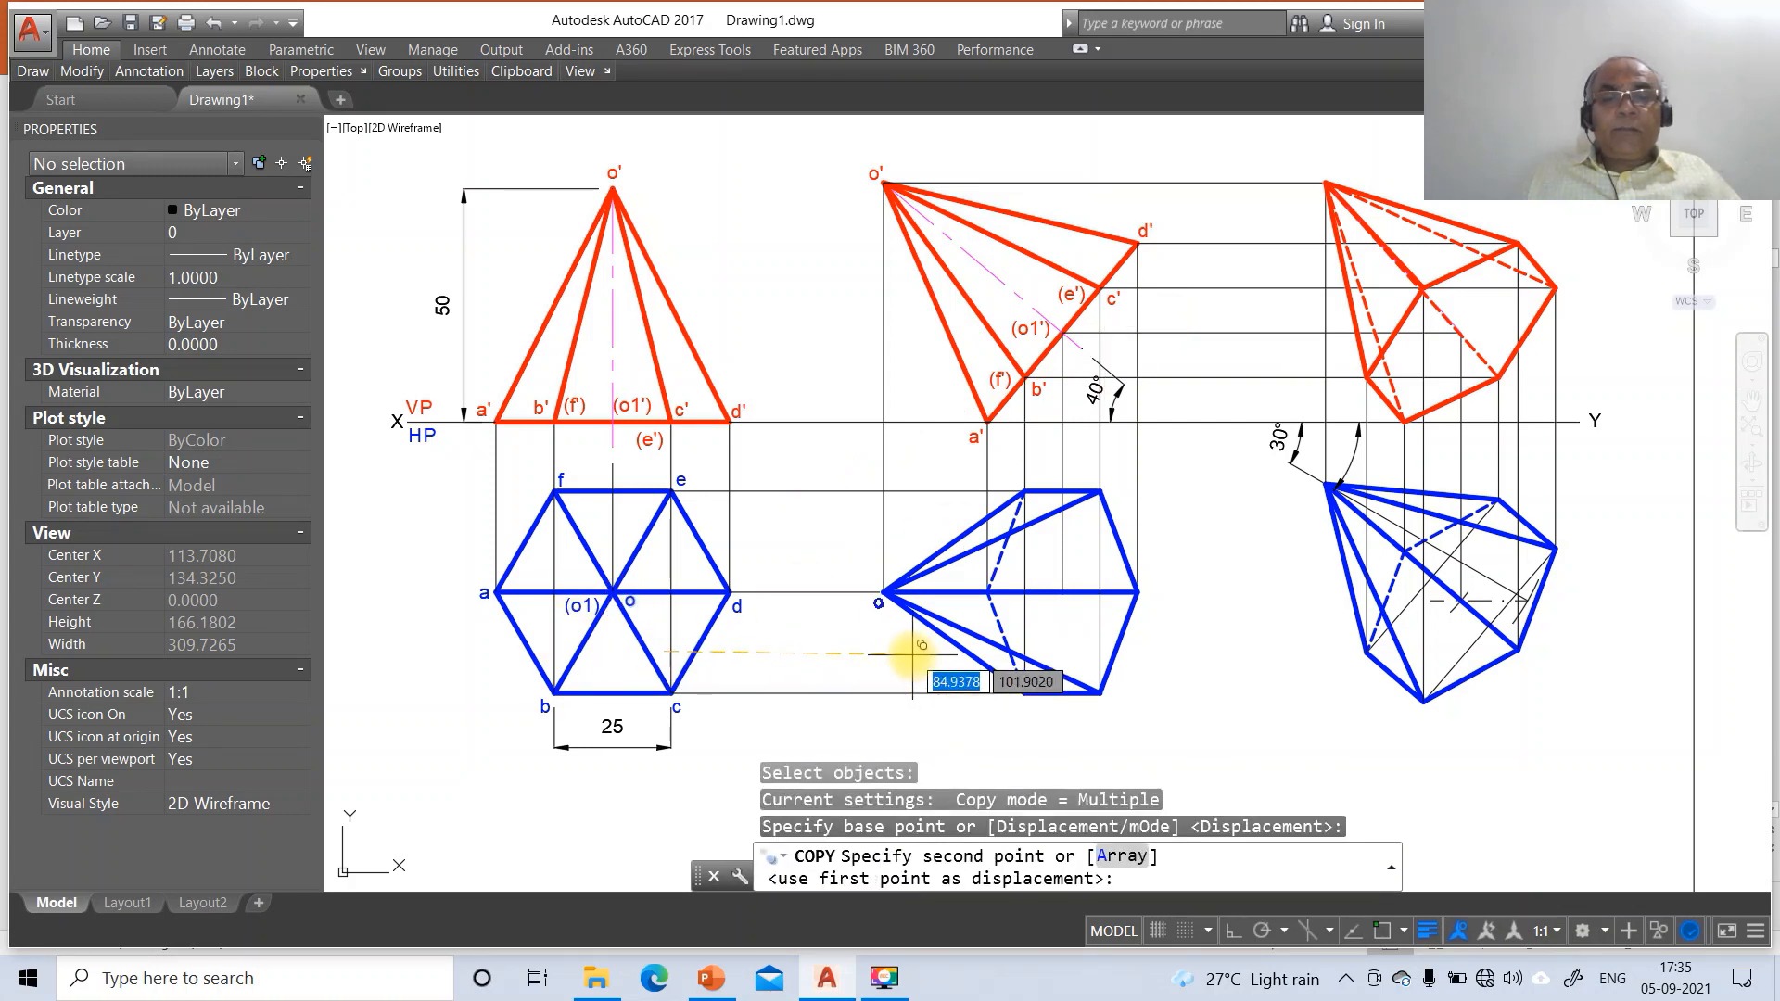
click(913, 654)
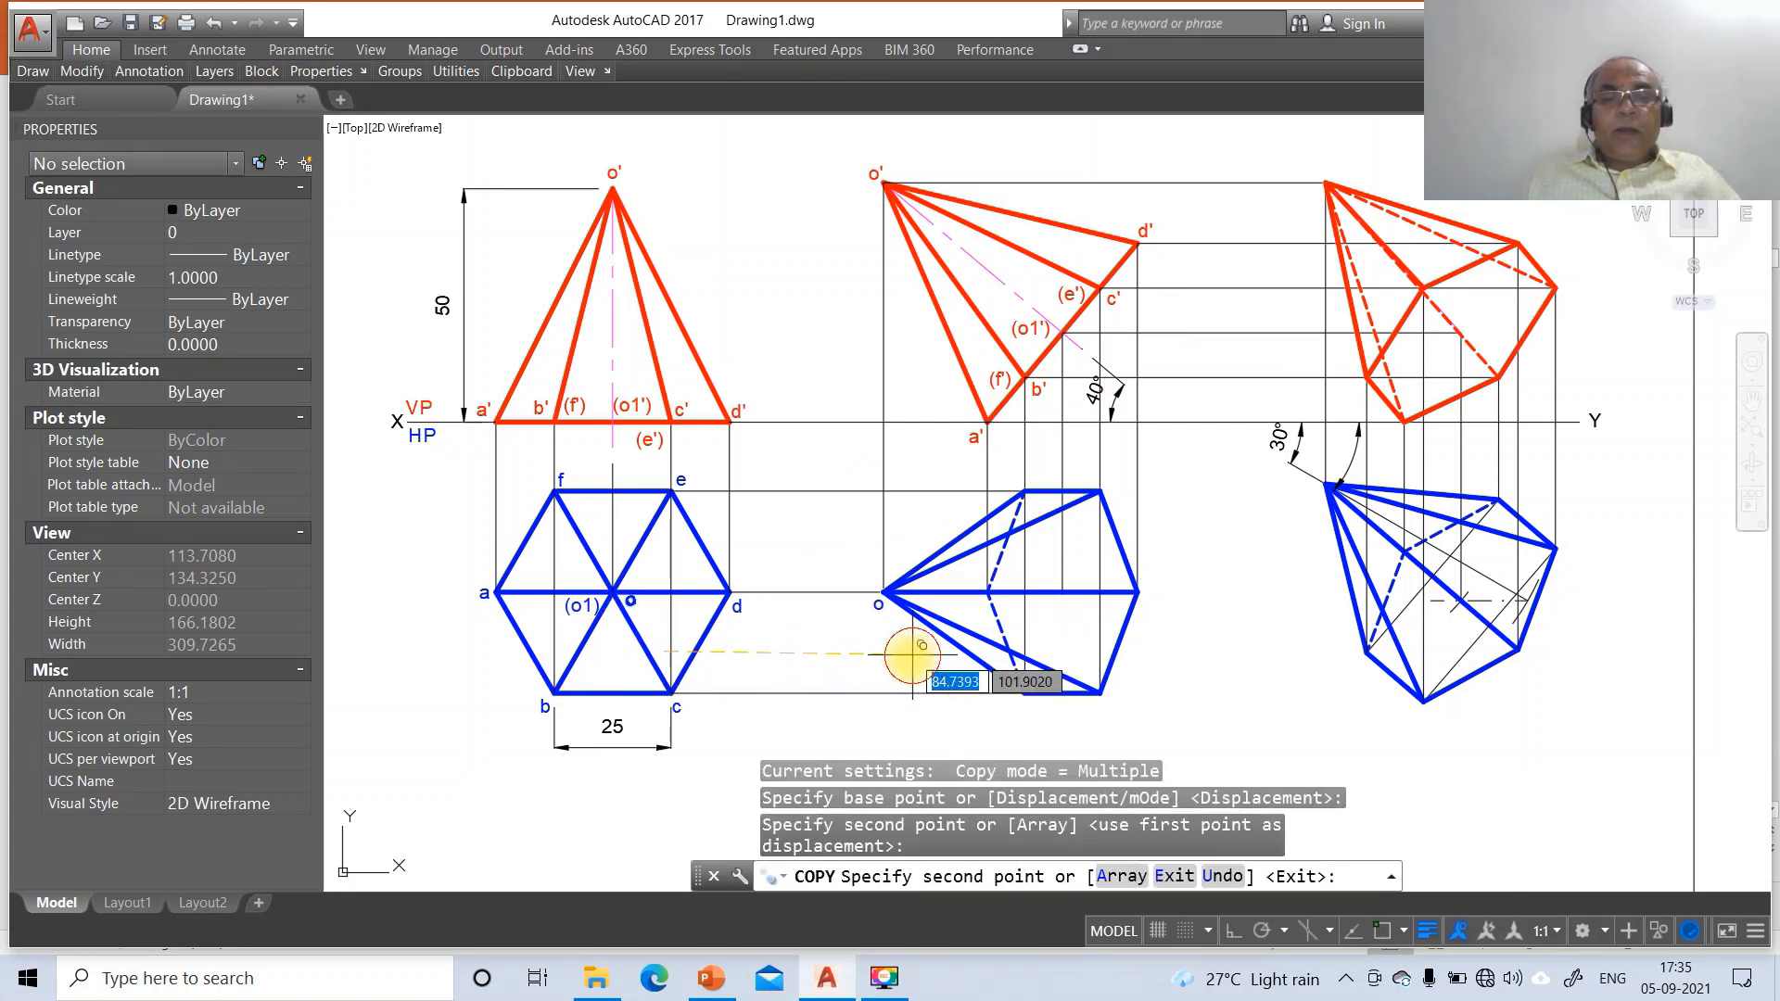
click(1349, 536)
key(Return)
Copy the label (o1) to just below the base centre in the second and third top views
key(Return)
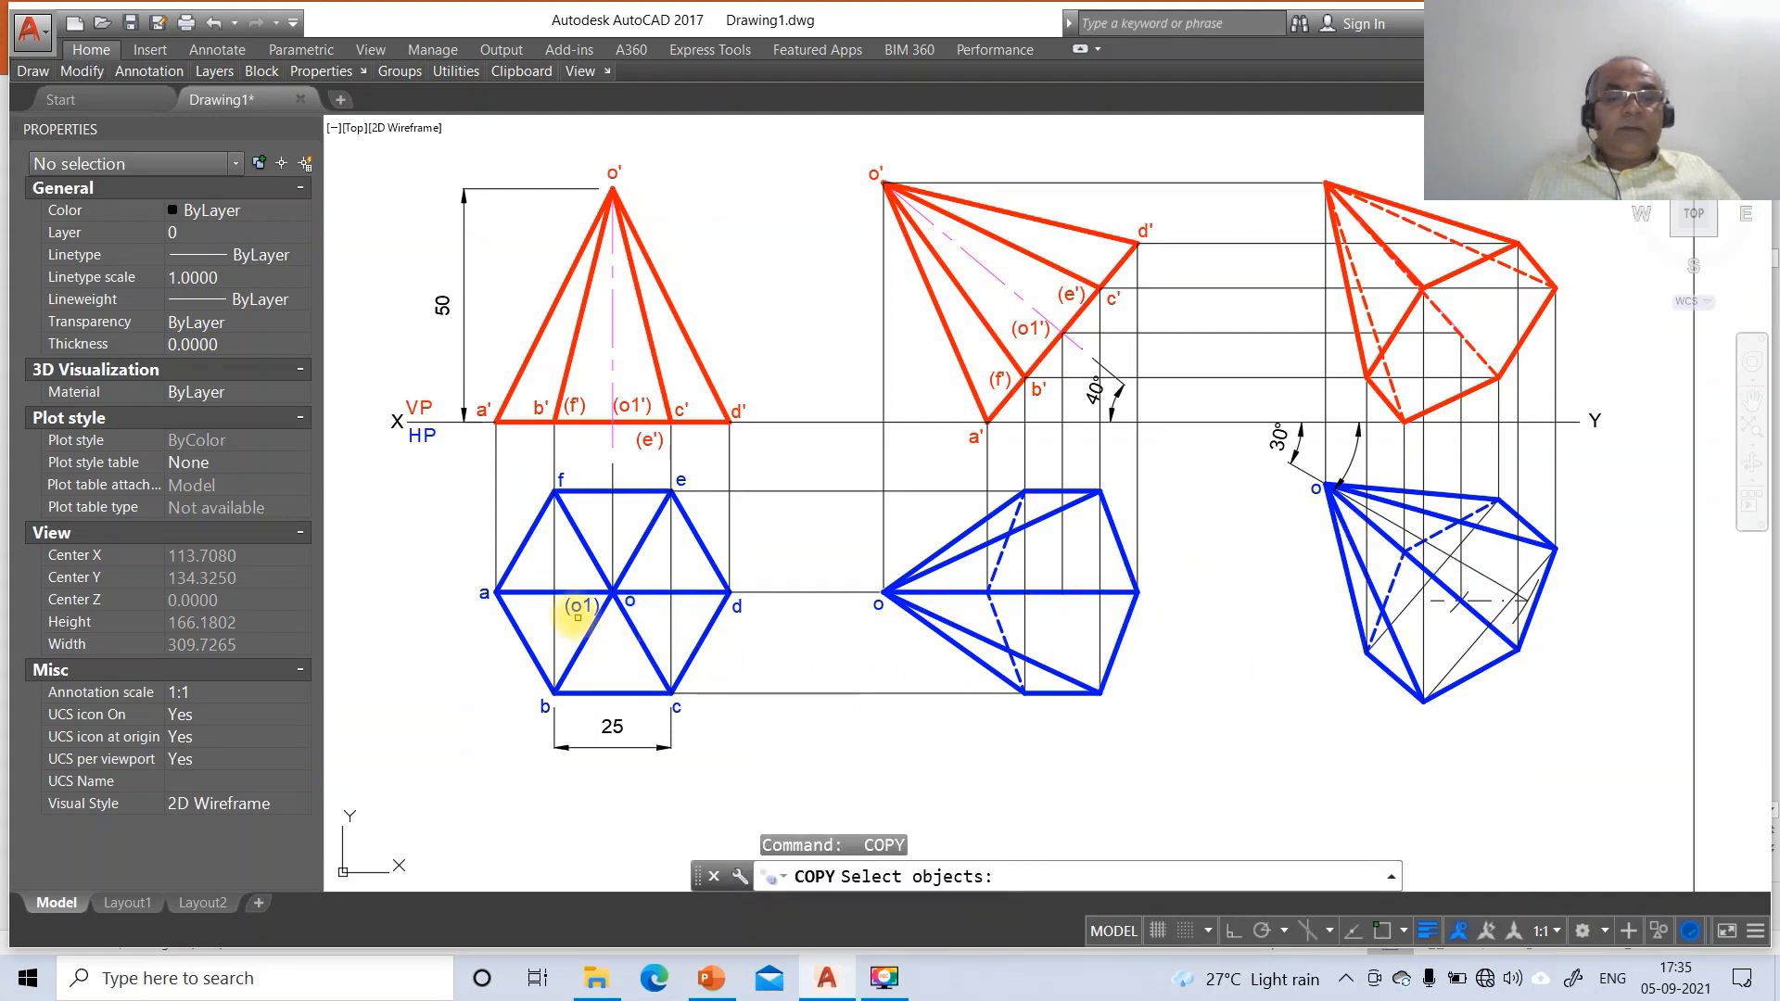
click(565, 604)
key(Return)
click(576, 656)
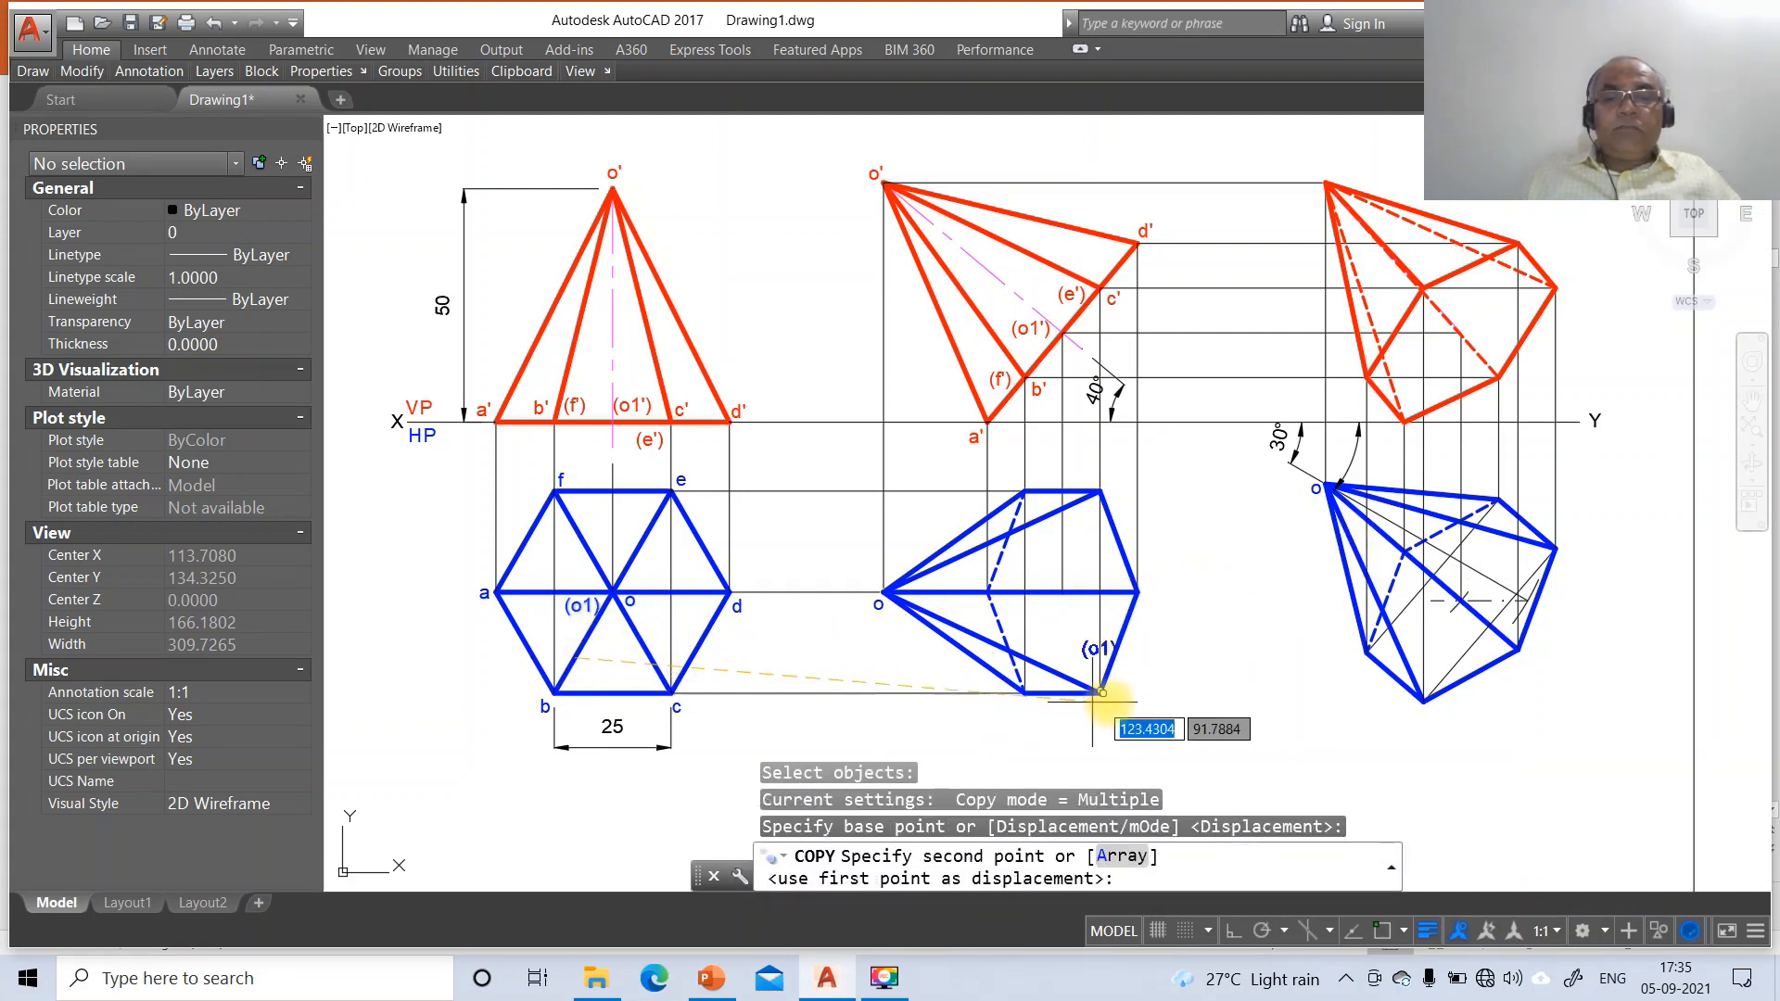
click(1075, 655)
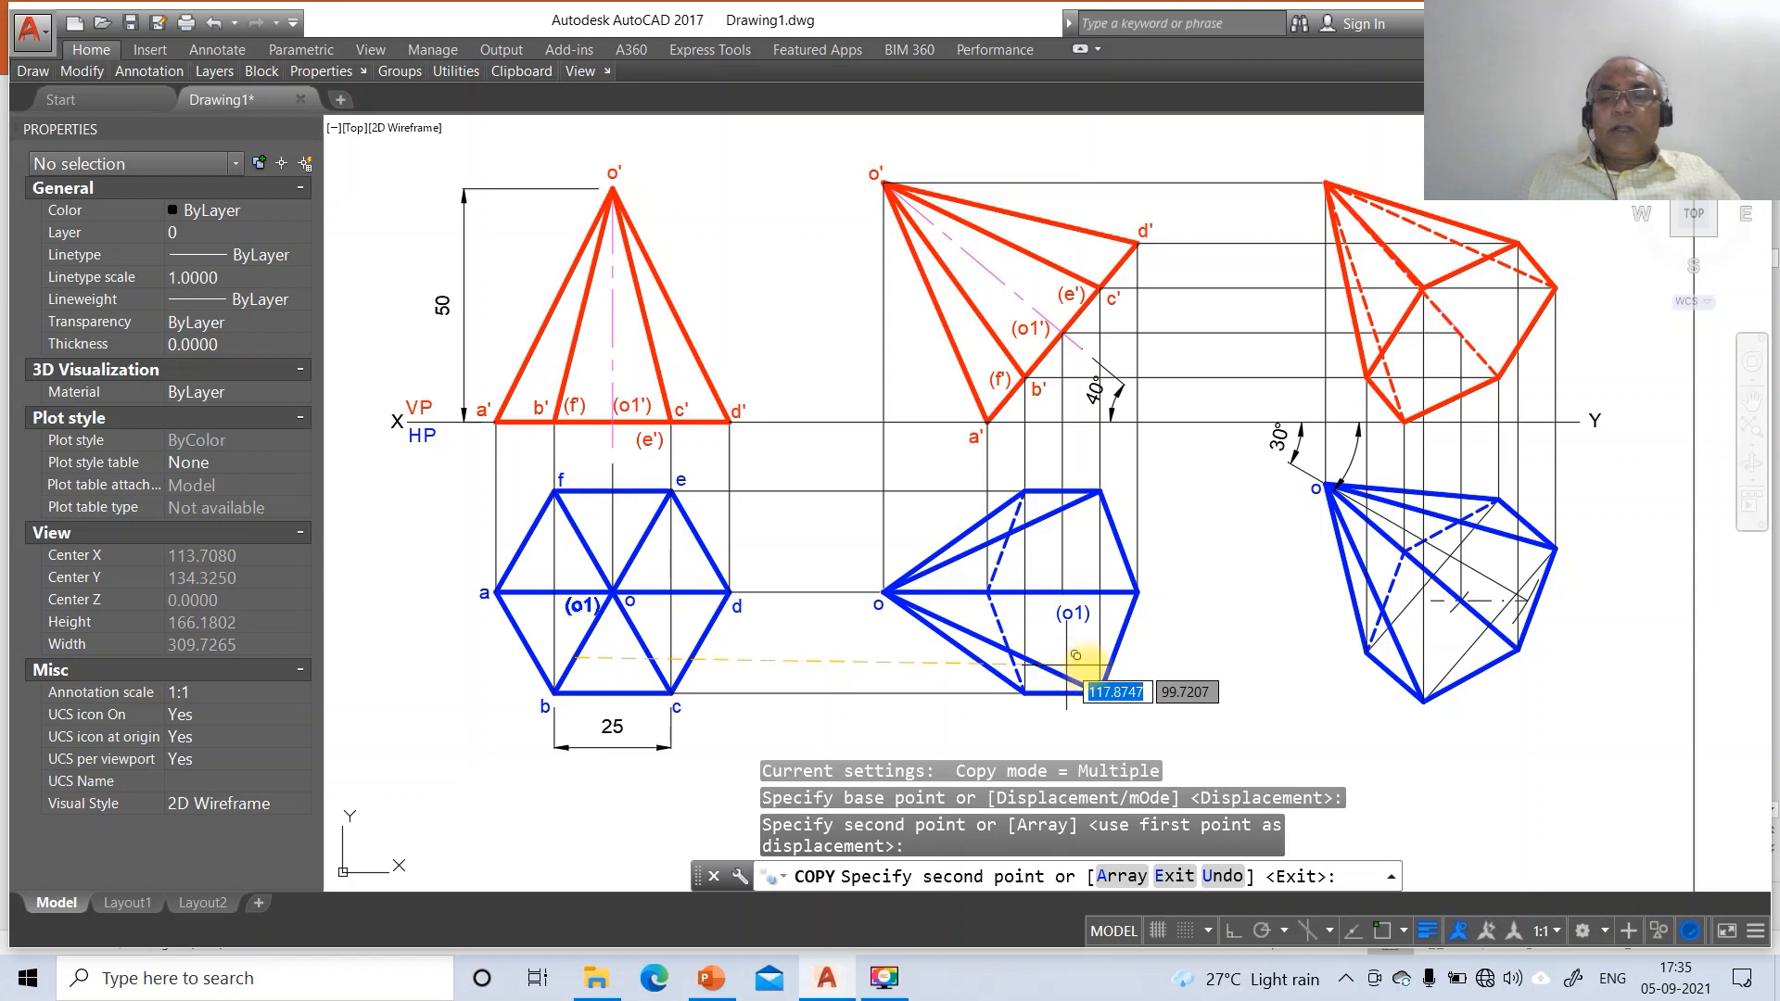
click(1448, 677)
key(Return)
Copy the label d beside the rightmost base corner of the second top view and the lower-right corner of the third
key(Return)
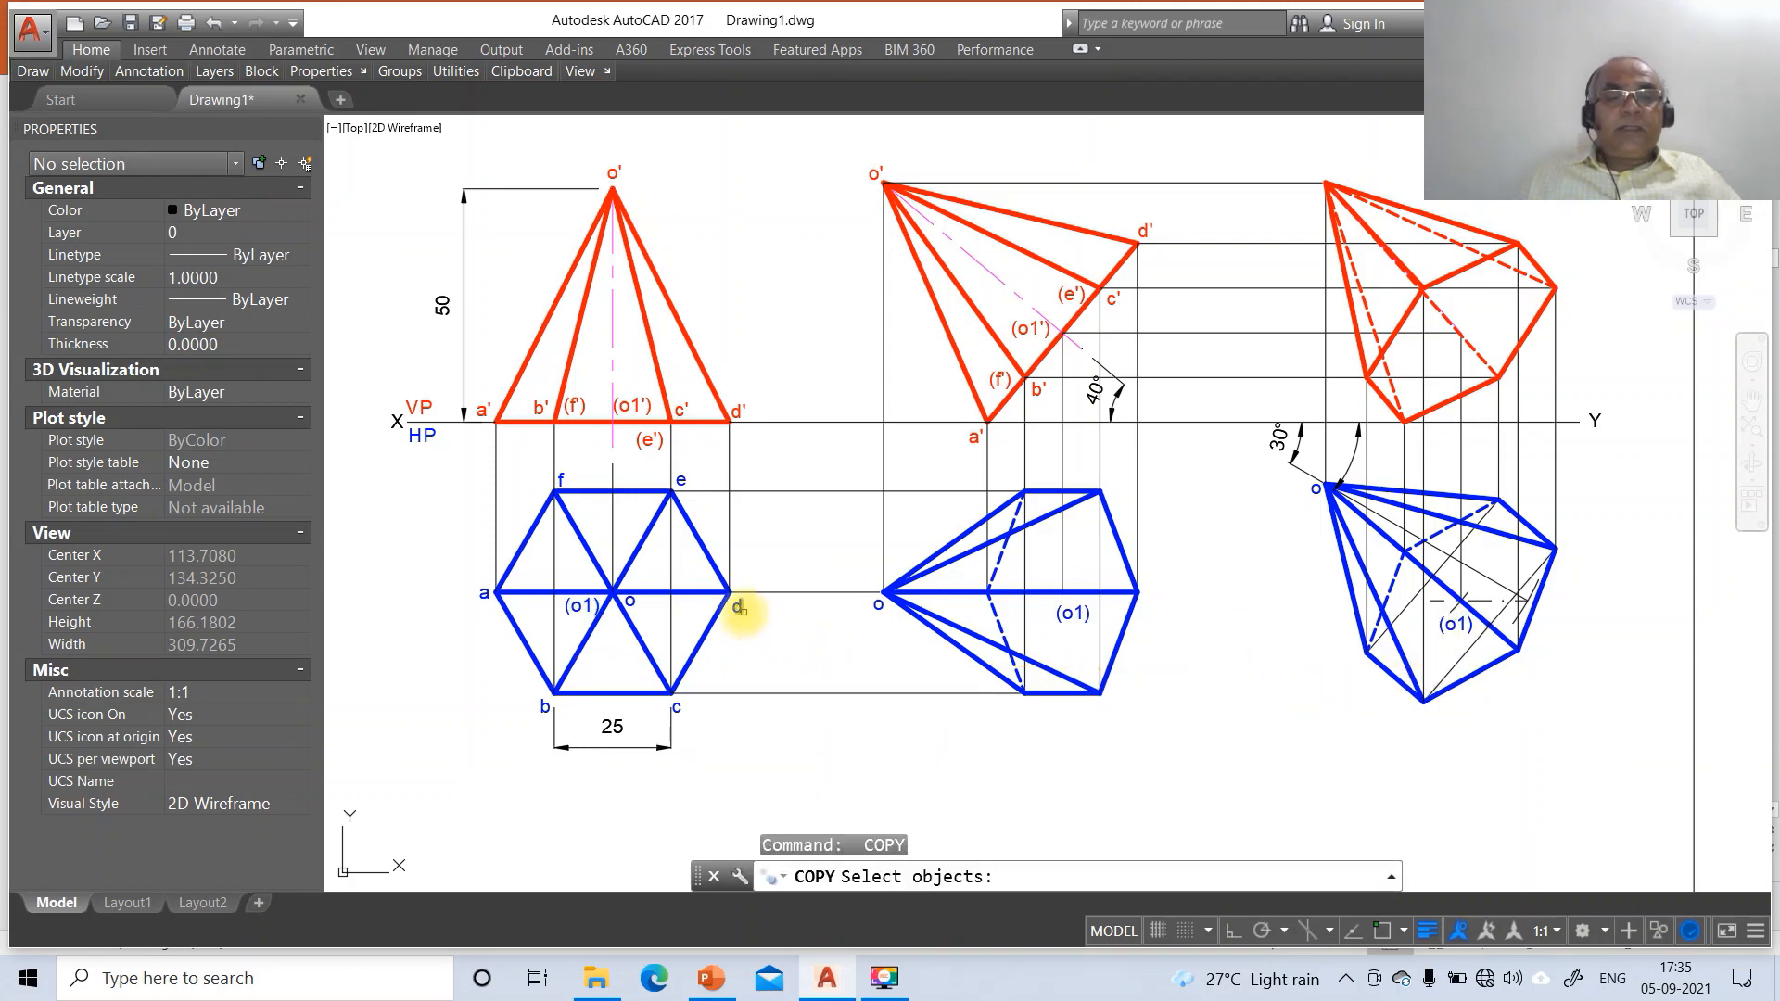
click(739, 607)
key(Return)
click(765, 665)
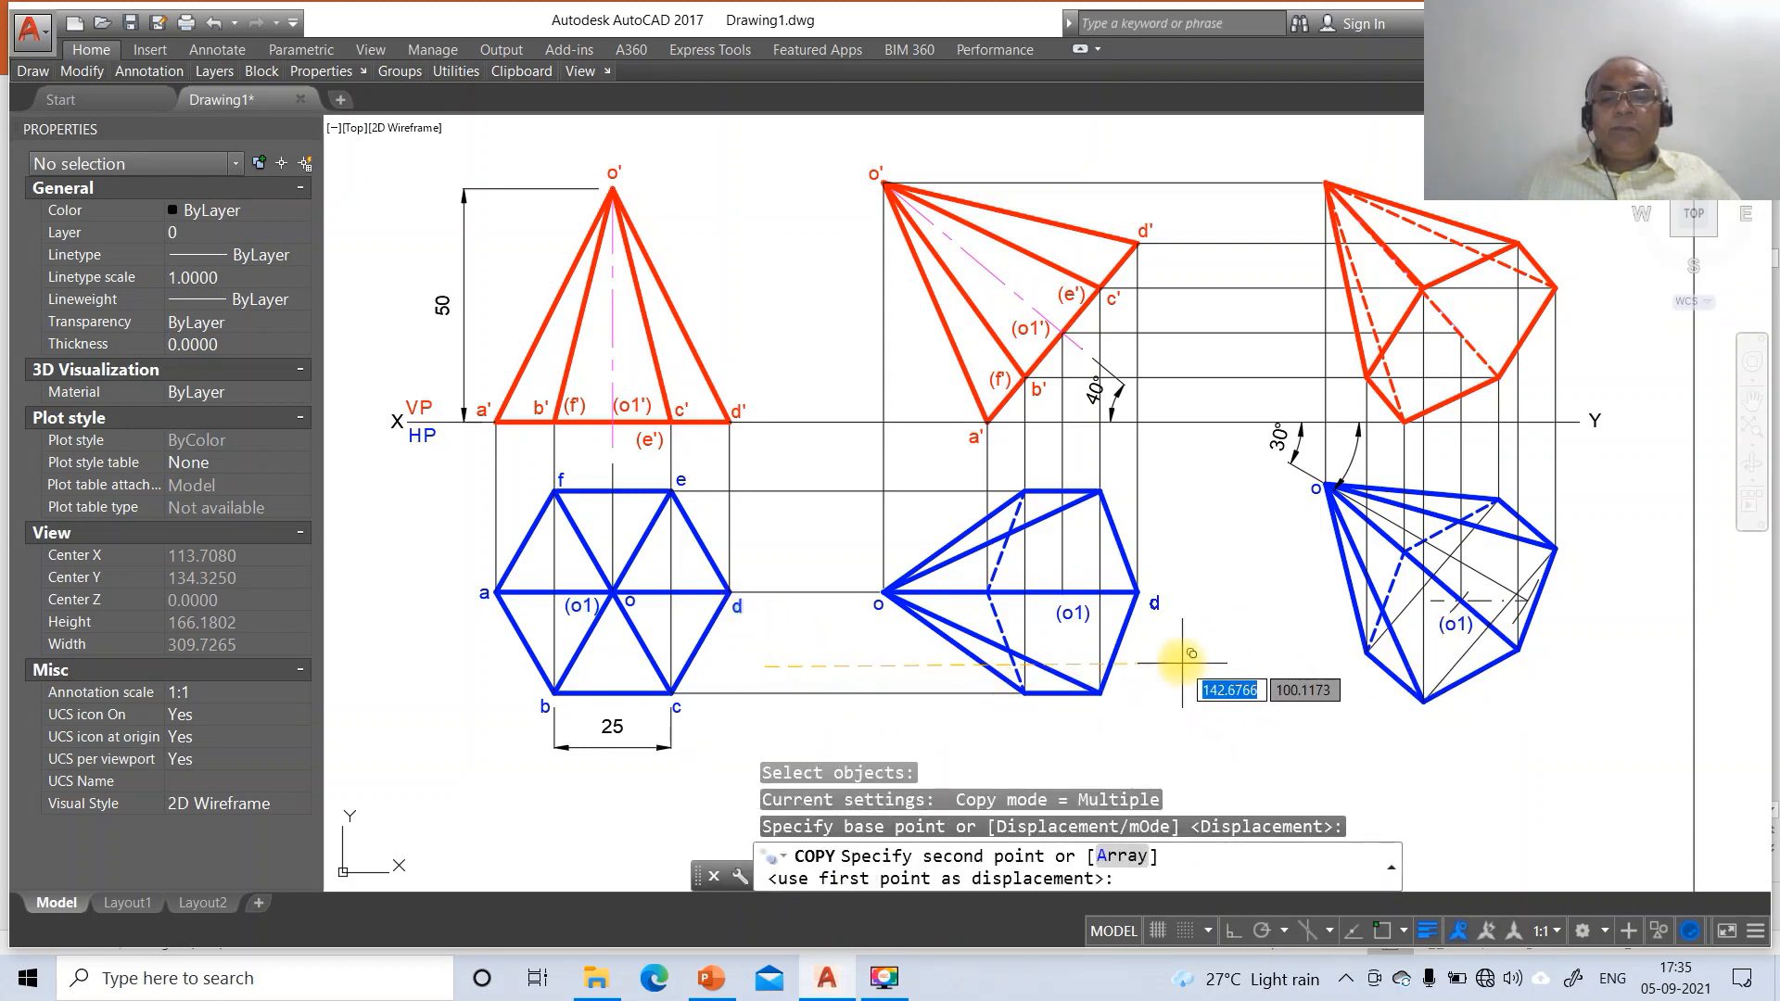
click(1177, 652)
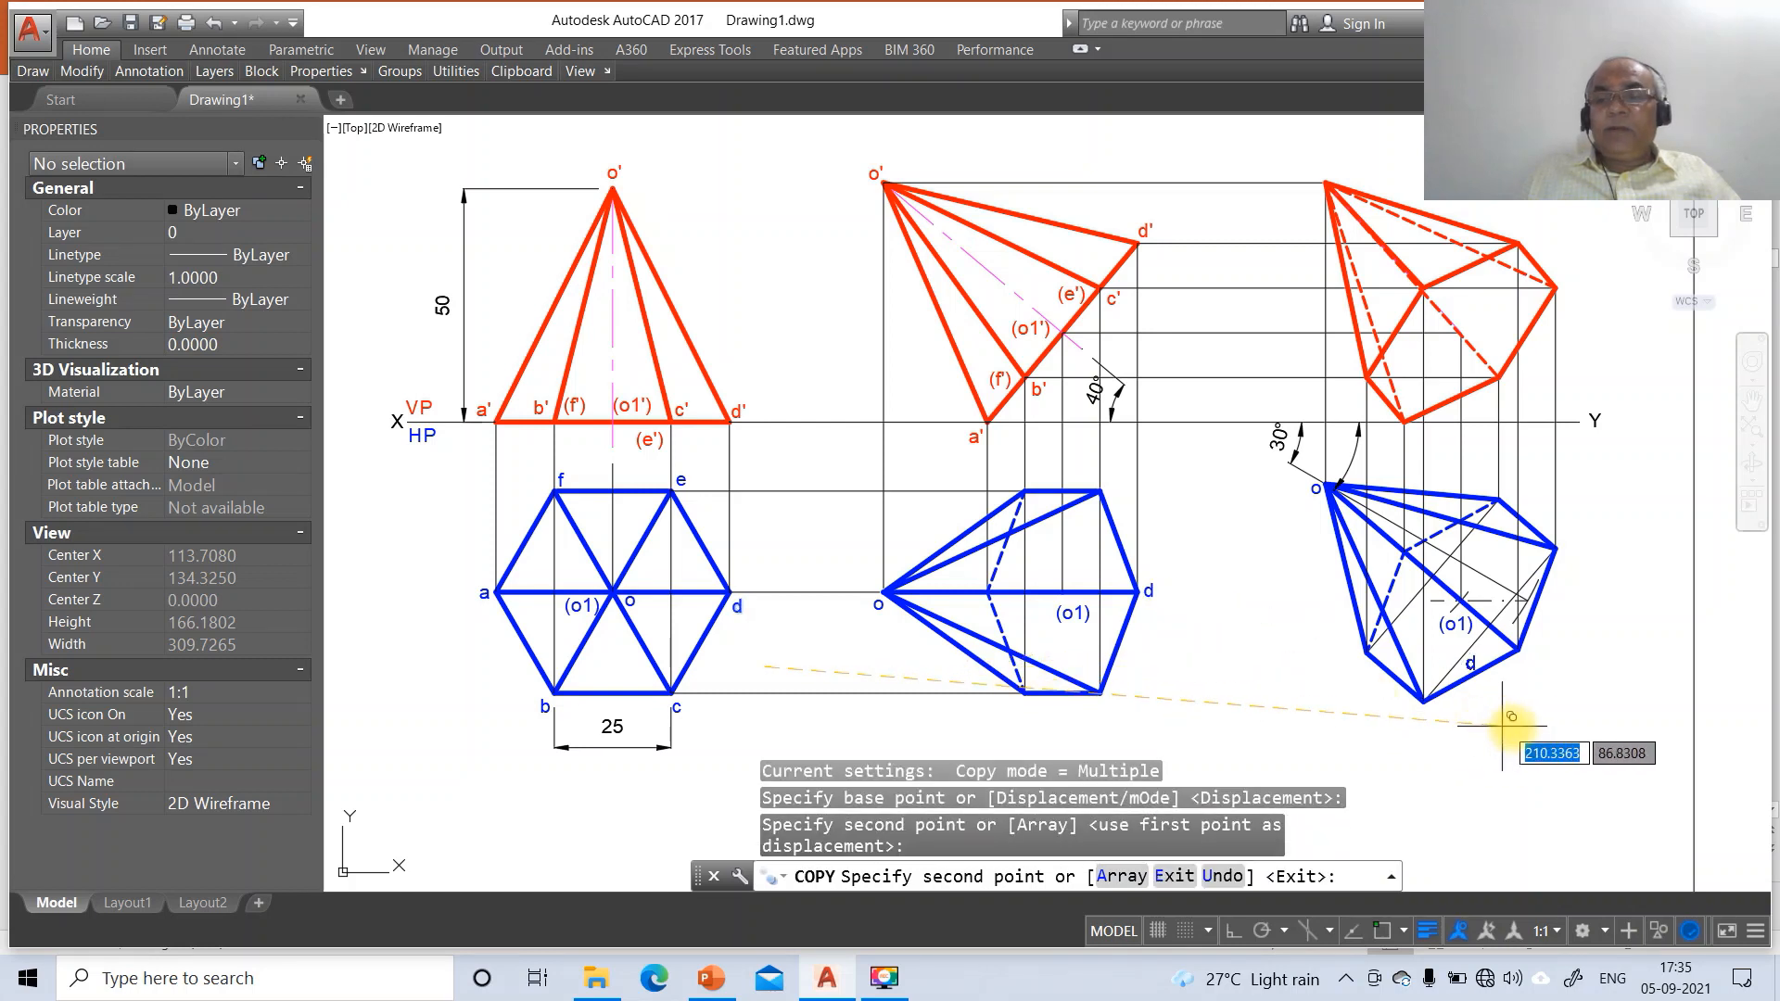
key(Return)
Copy the label a to the left of the base corner where the dashed edges meet in the second and third top views
key(Return)
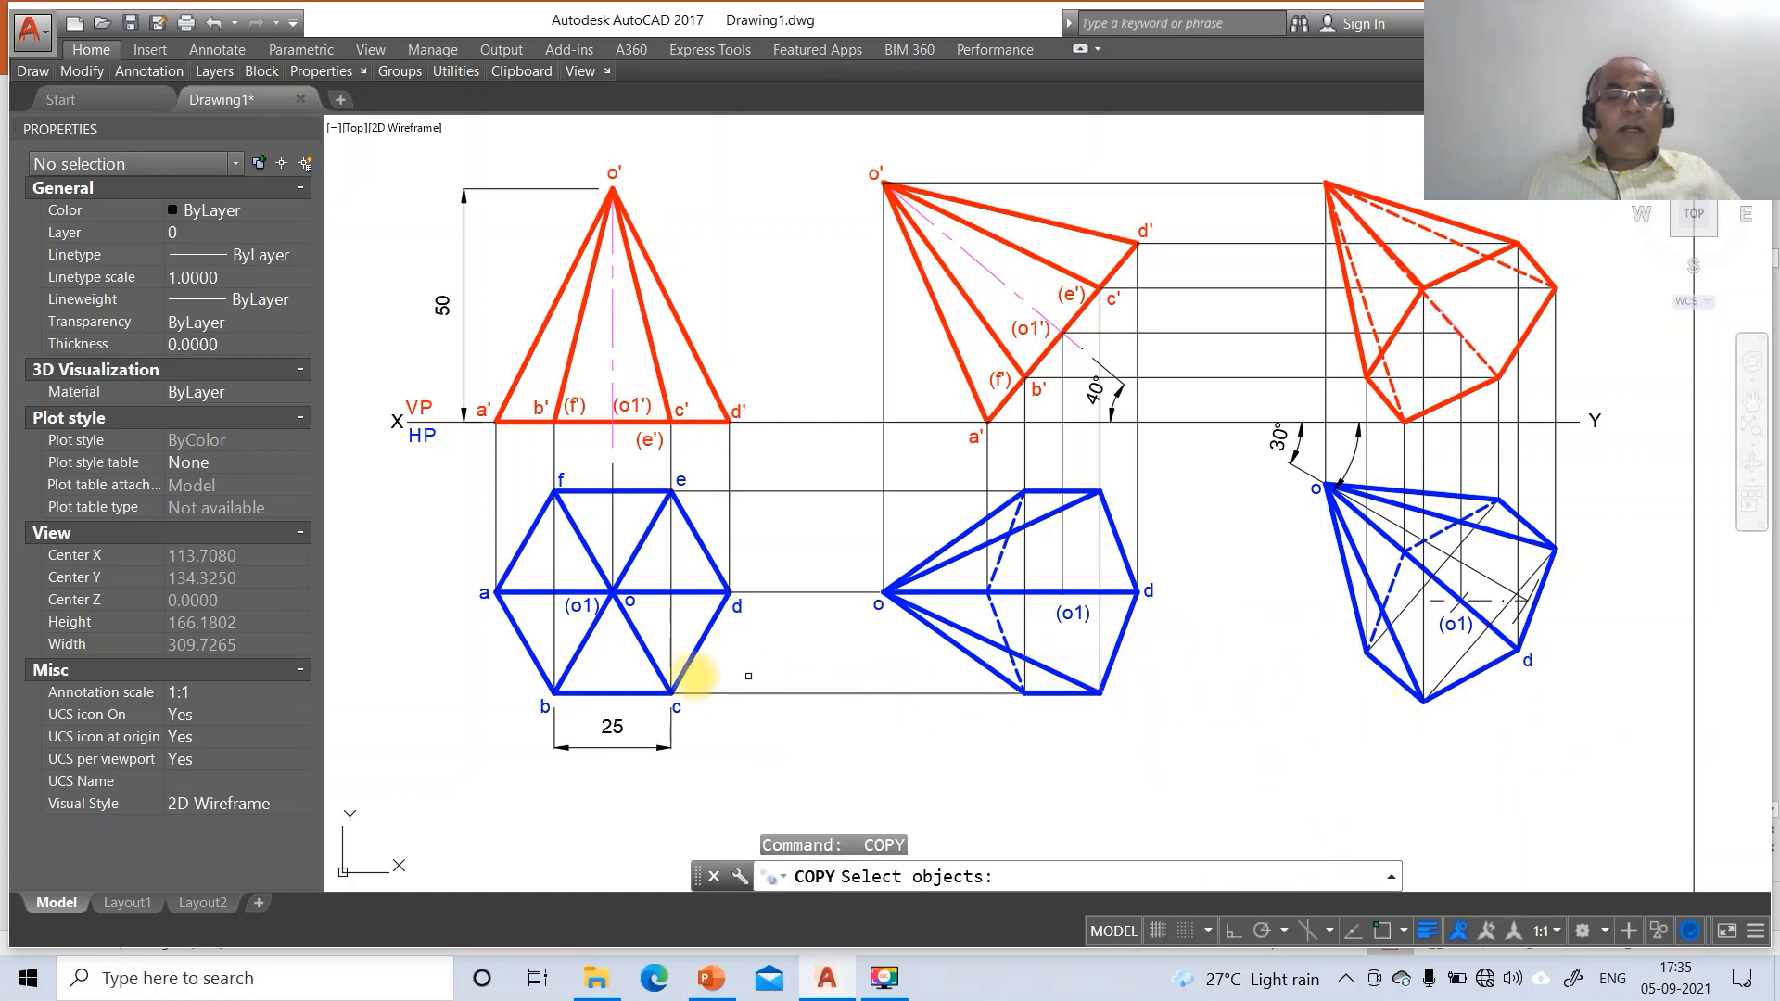
click(484, 593)
key(Return)
click(497, 661)
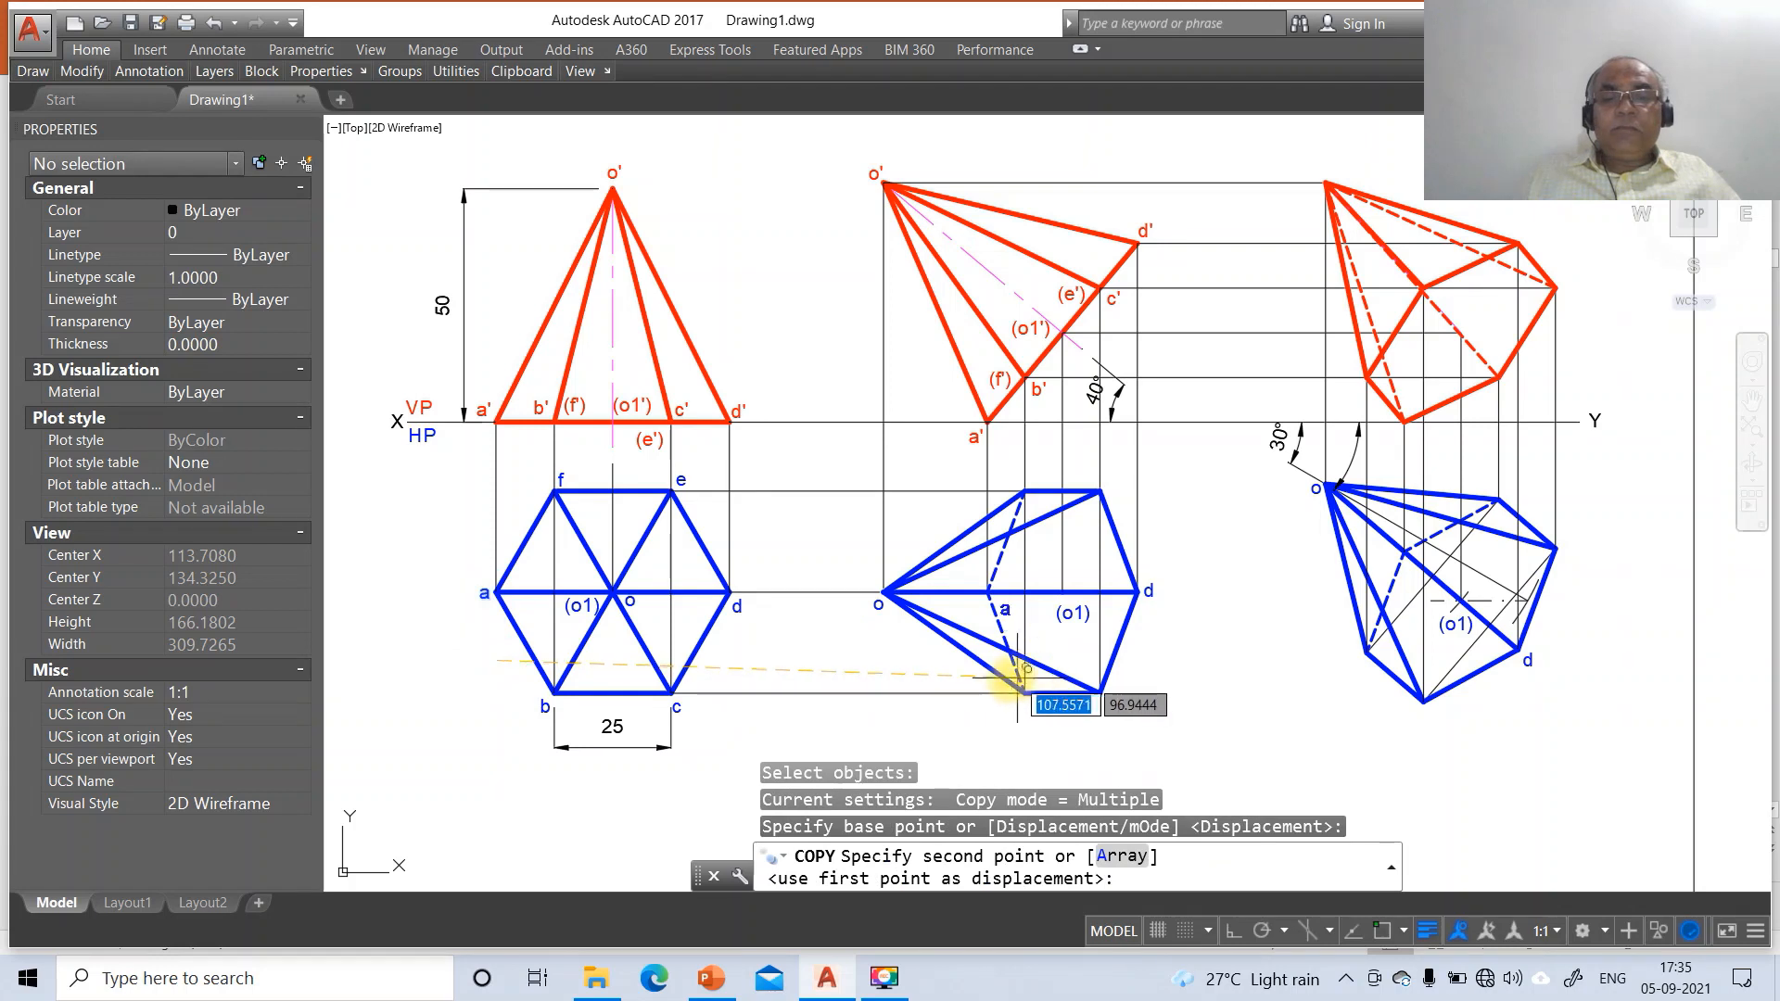
click(1006, 663)
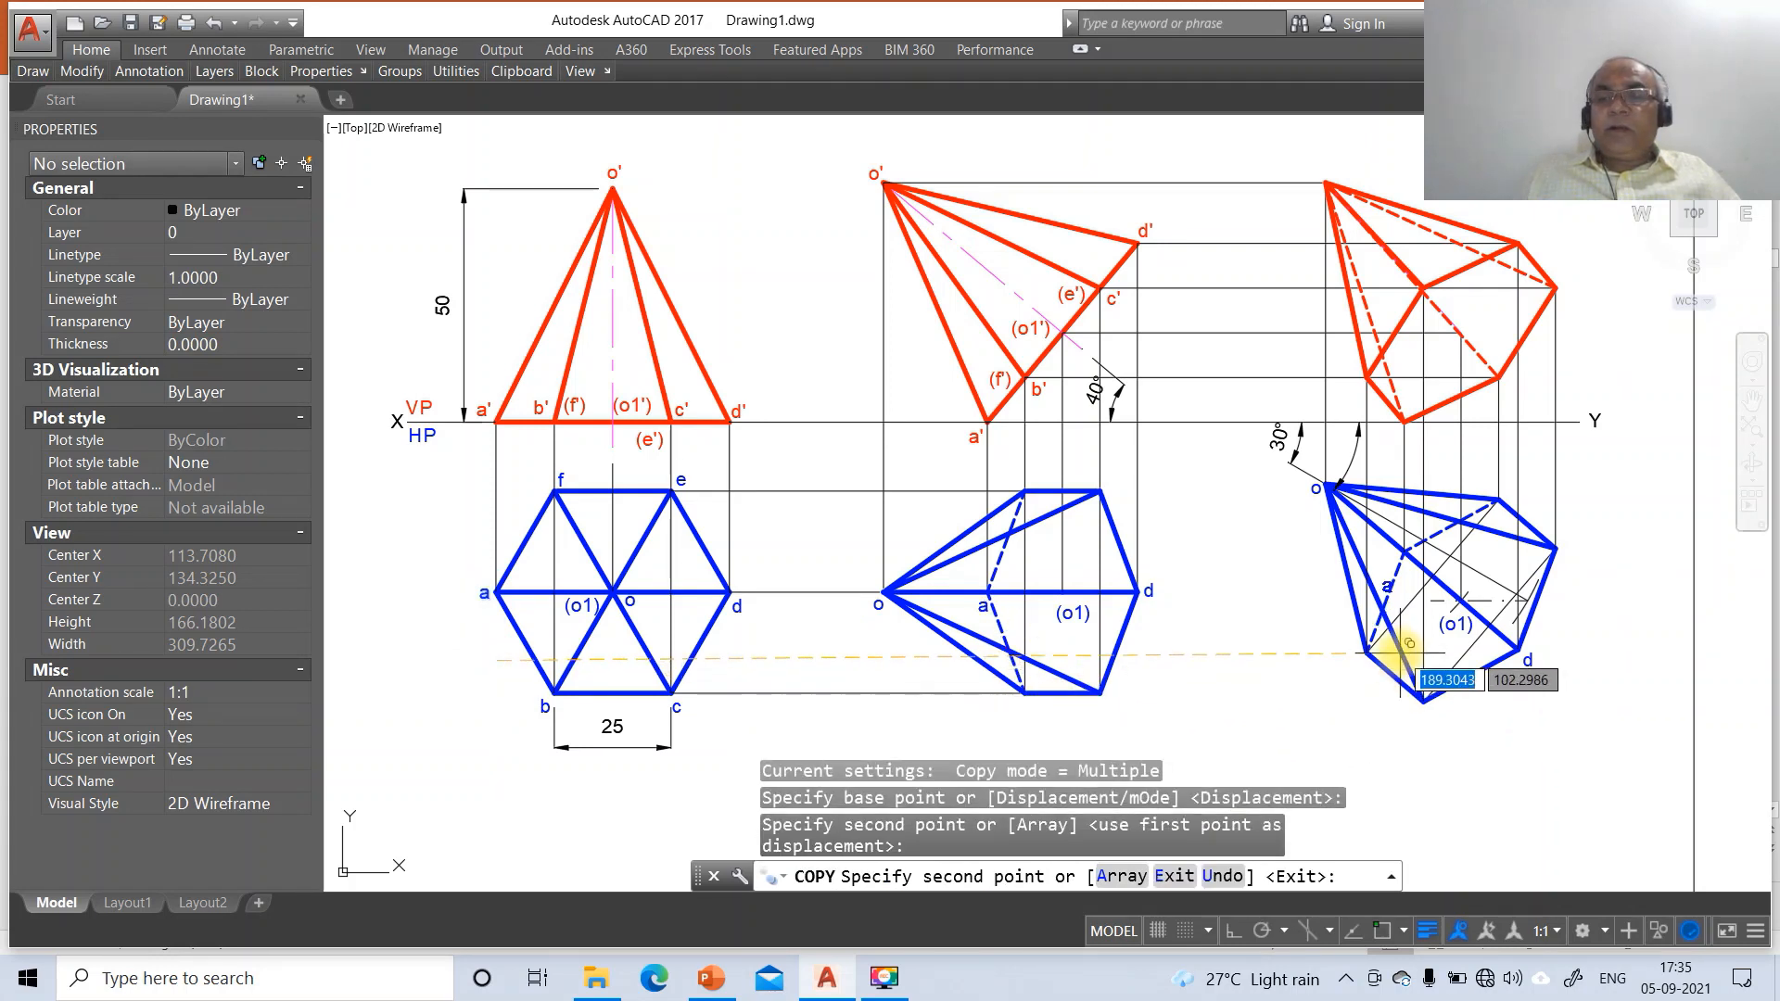
click(1404, 621)
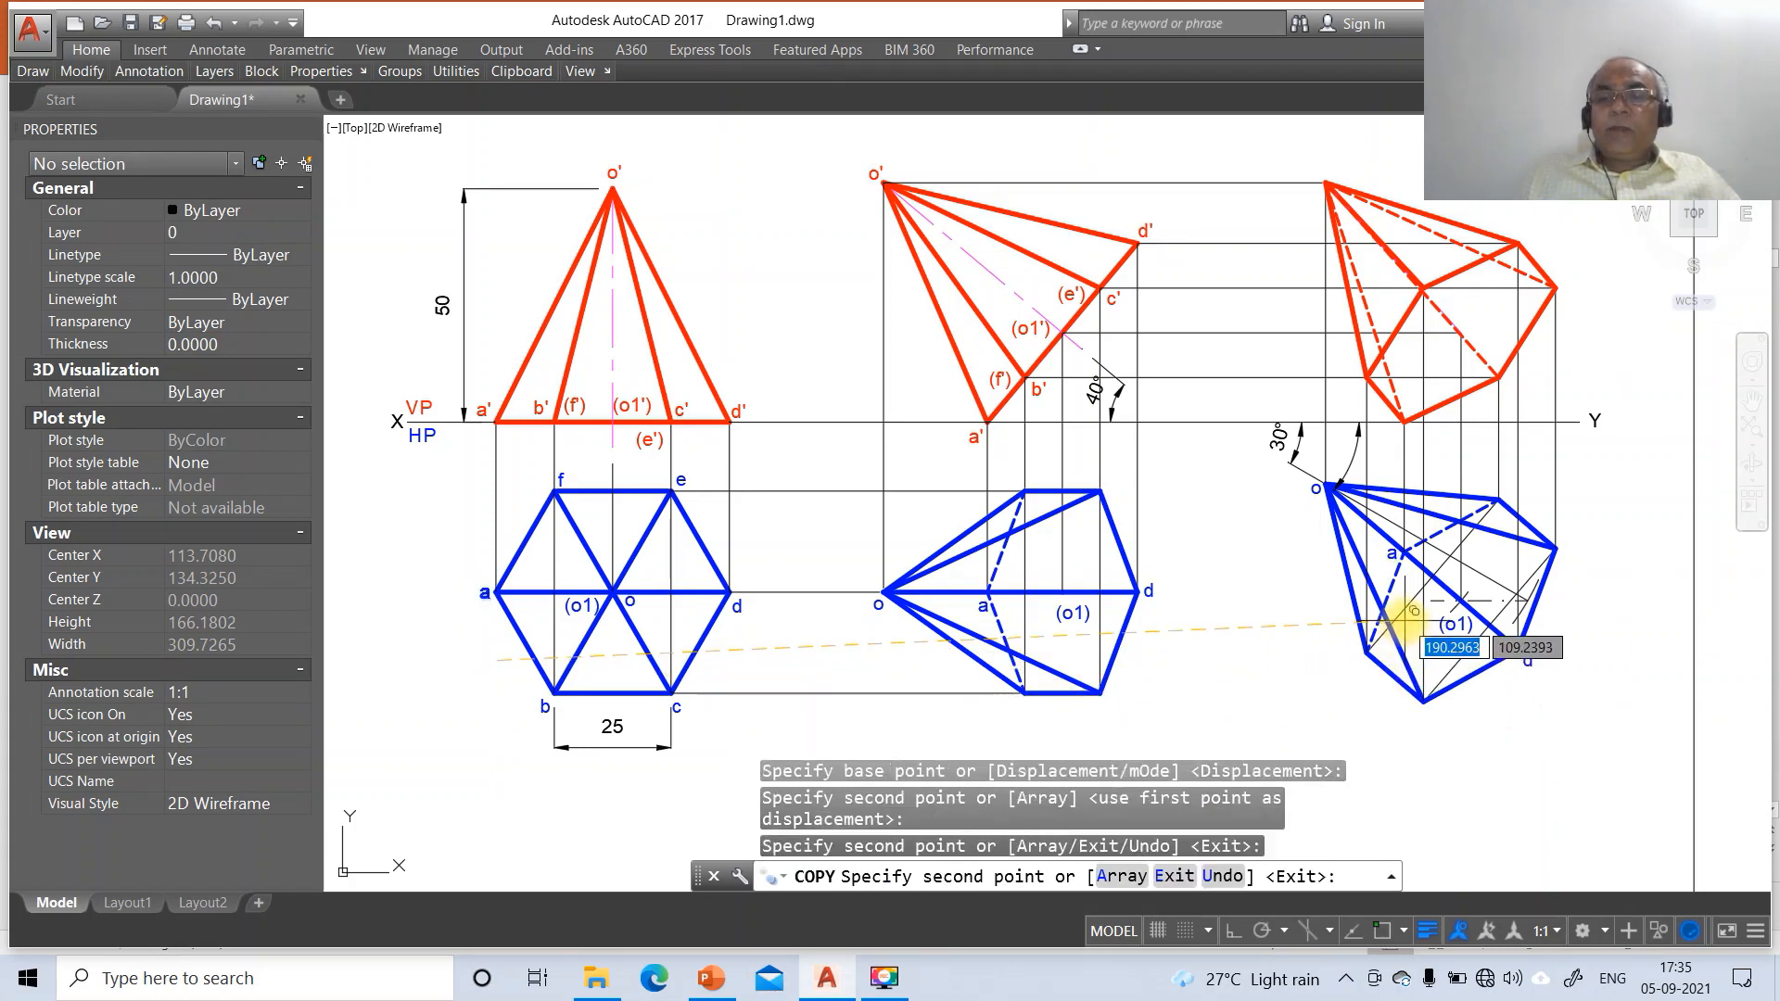
key(Return)
Copy the label b below the lower-left base corner of the second top view and beside the lower-left corner of the third
key(Return)
click(545, 707)
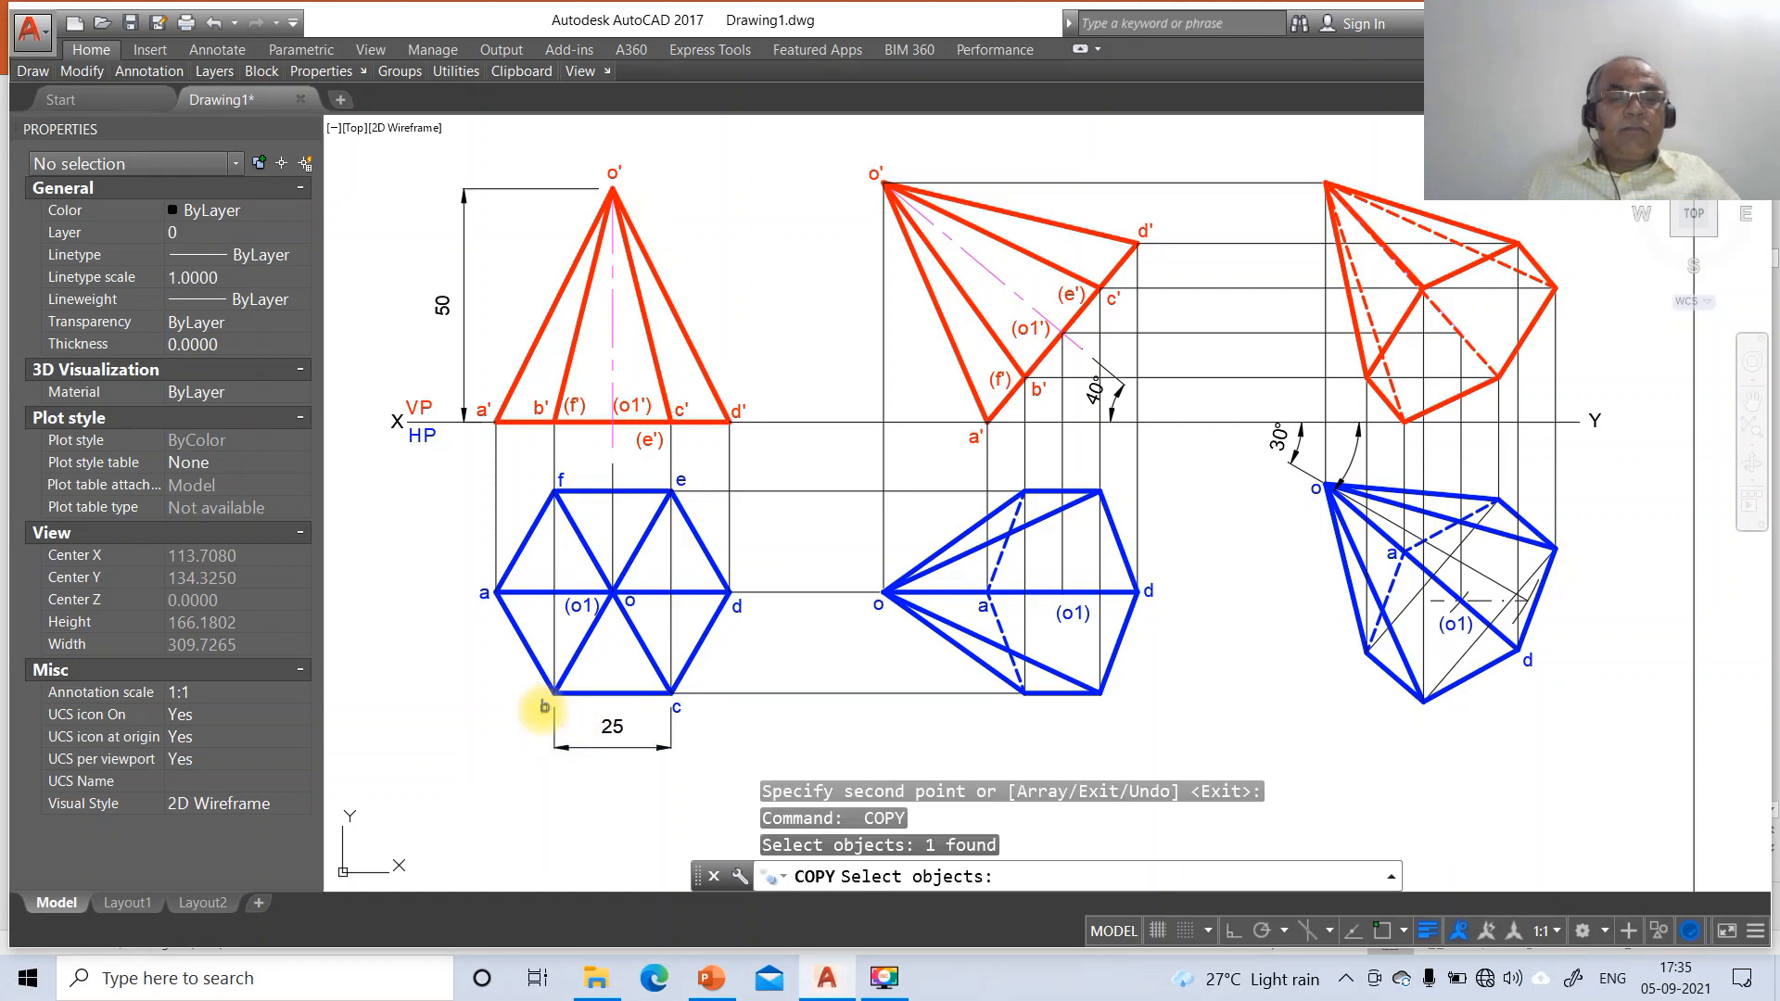
key(Return)
click(535, 751)
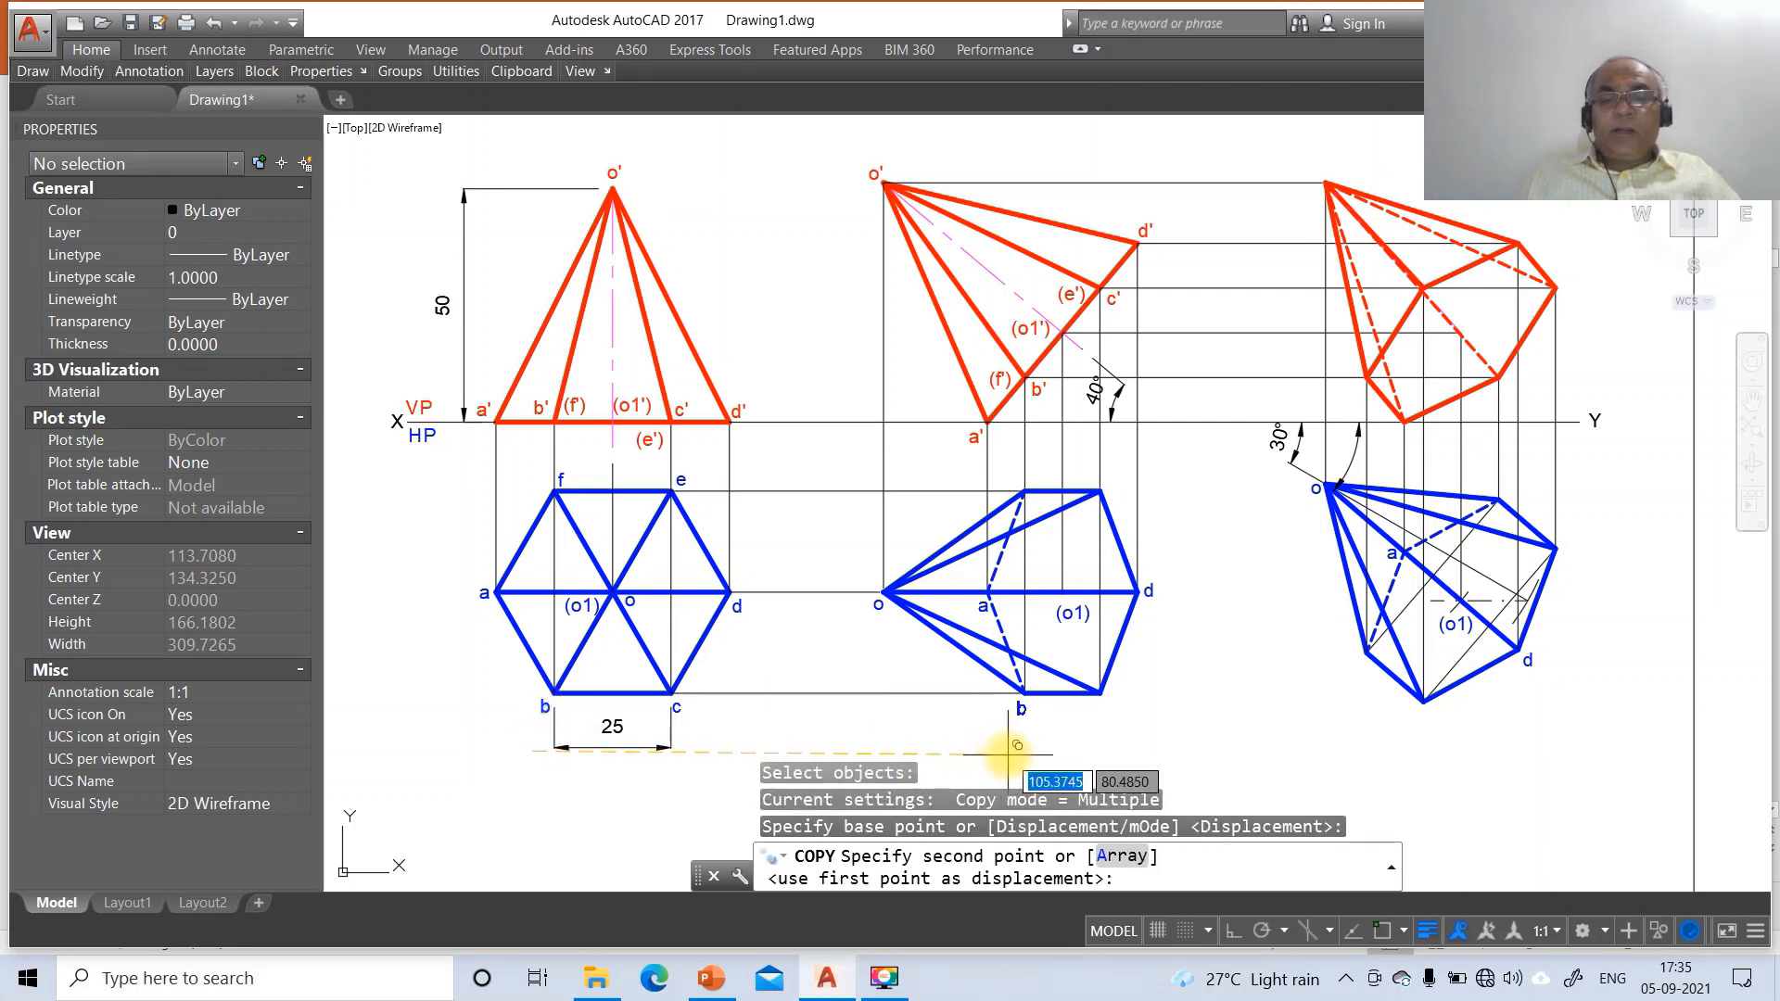
click(1010, 753)
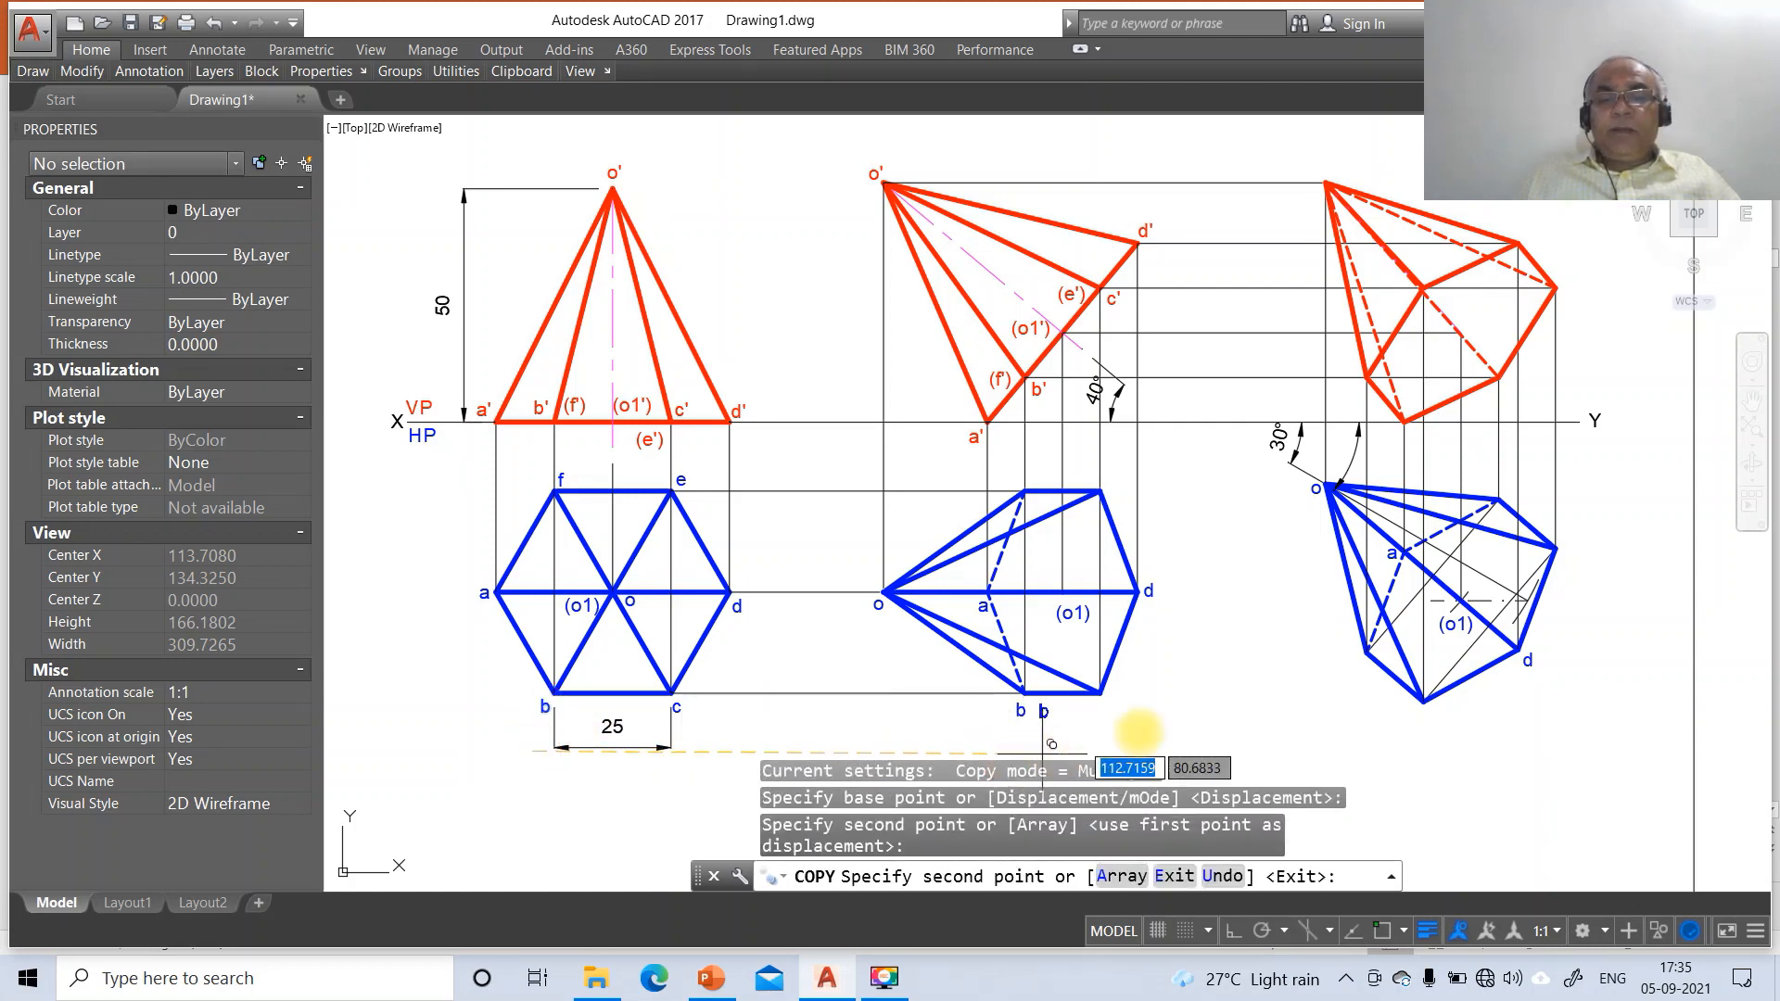
click(1343, 705)
key(Return)
Copy the label c below the lower-right base corner of the second top view and below the lowest corner of the third
key(Return)
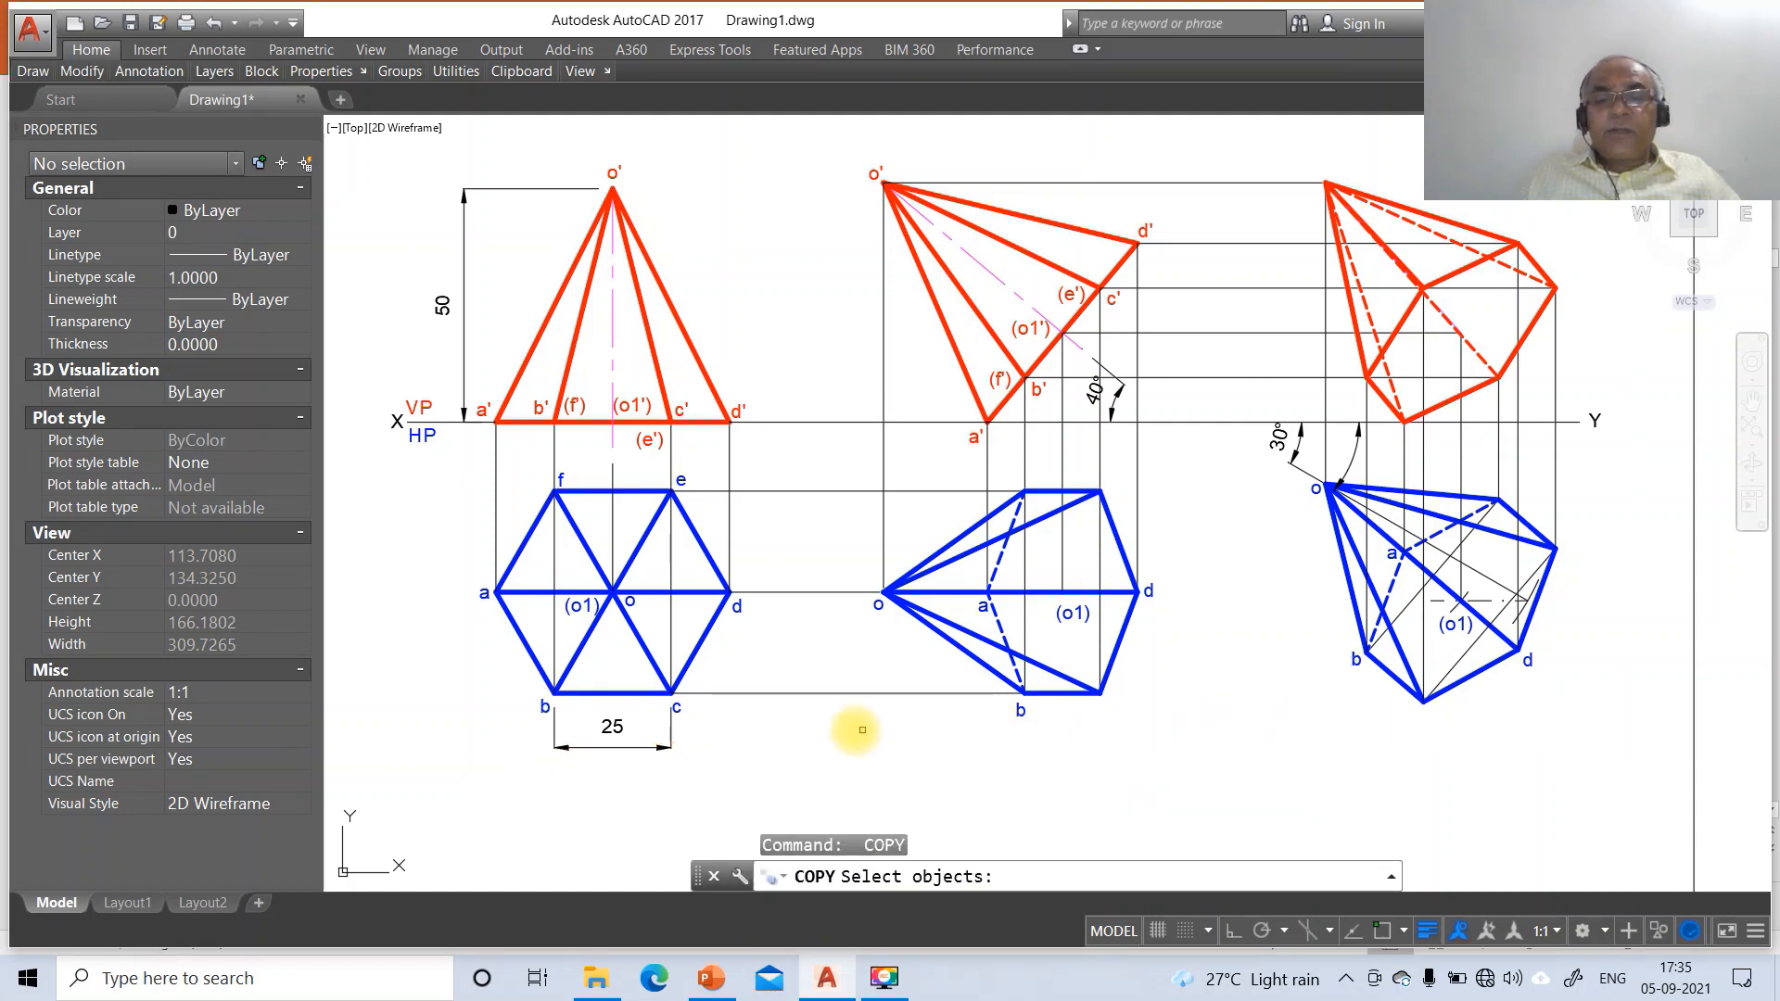
click(676, 706)
key(Return)
click(706, 724)
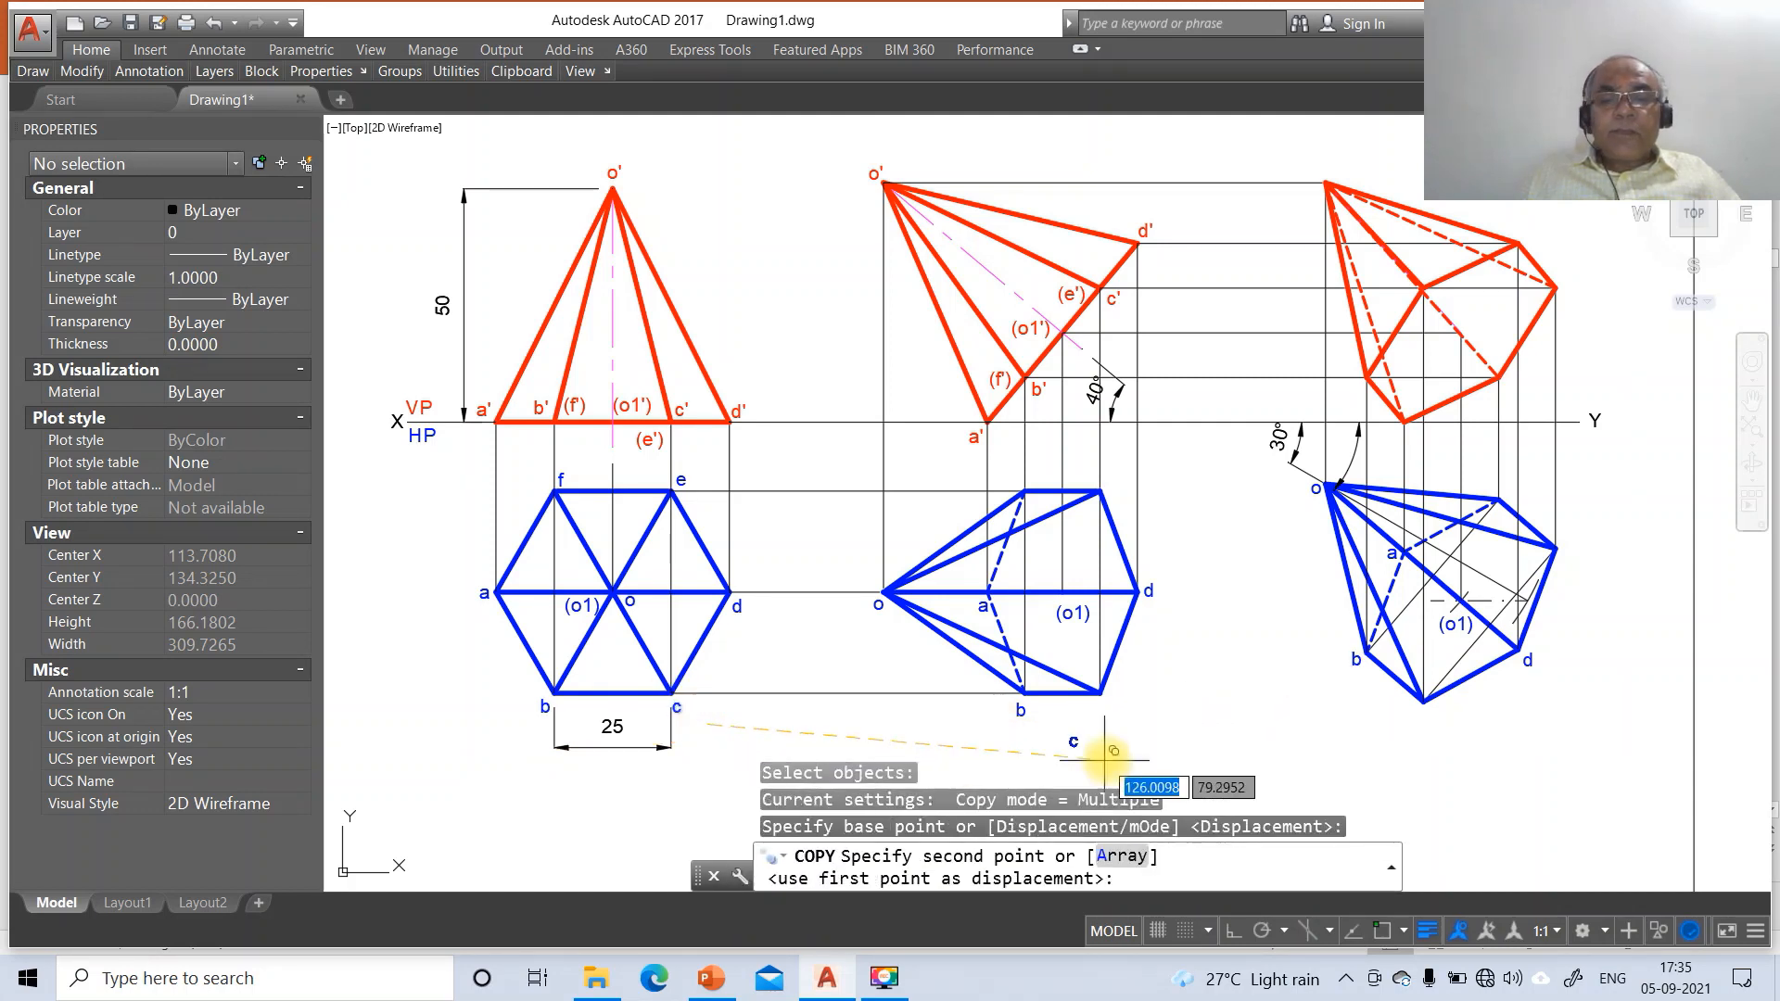
click(1134, 723)
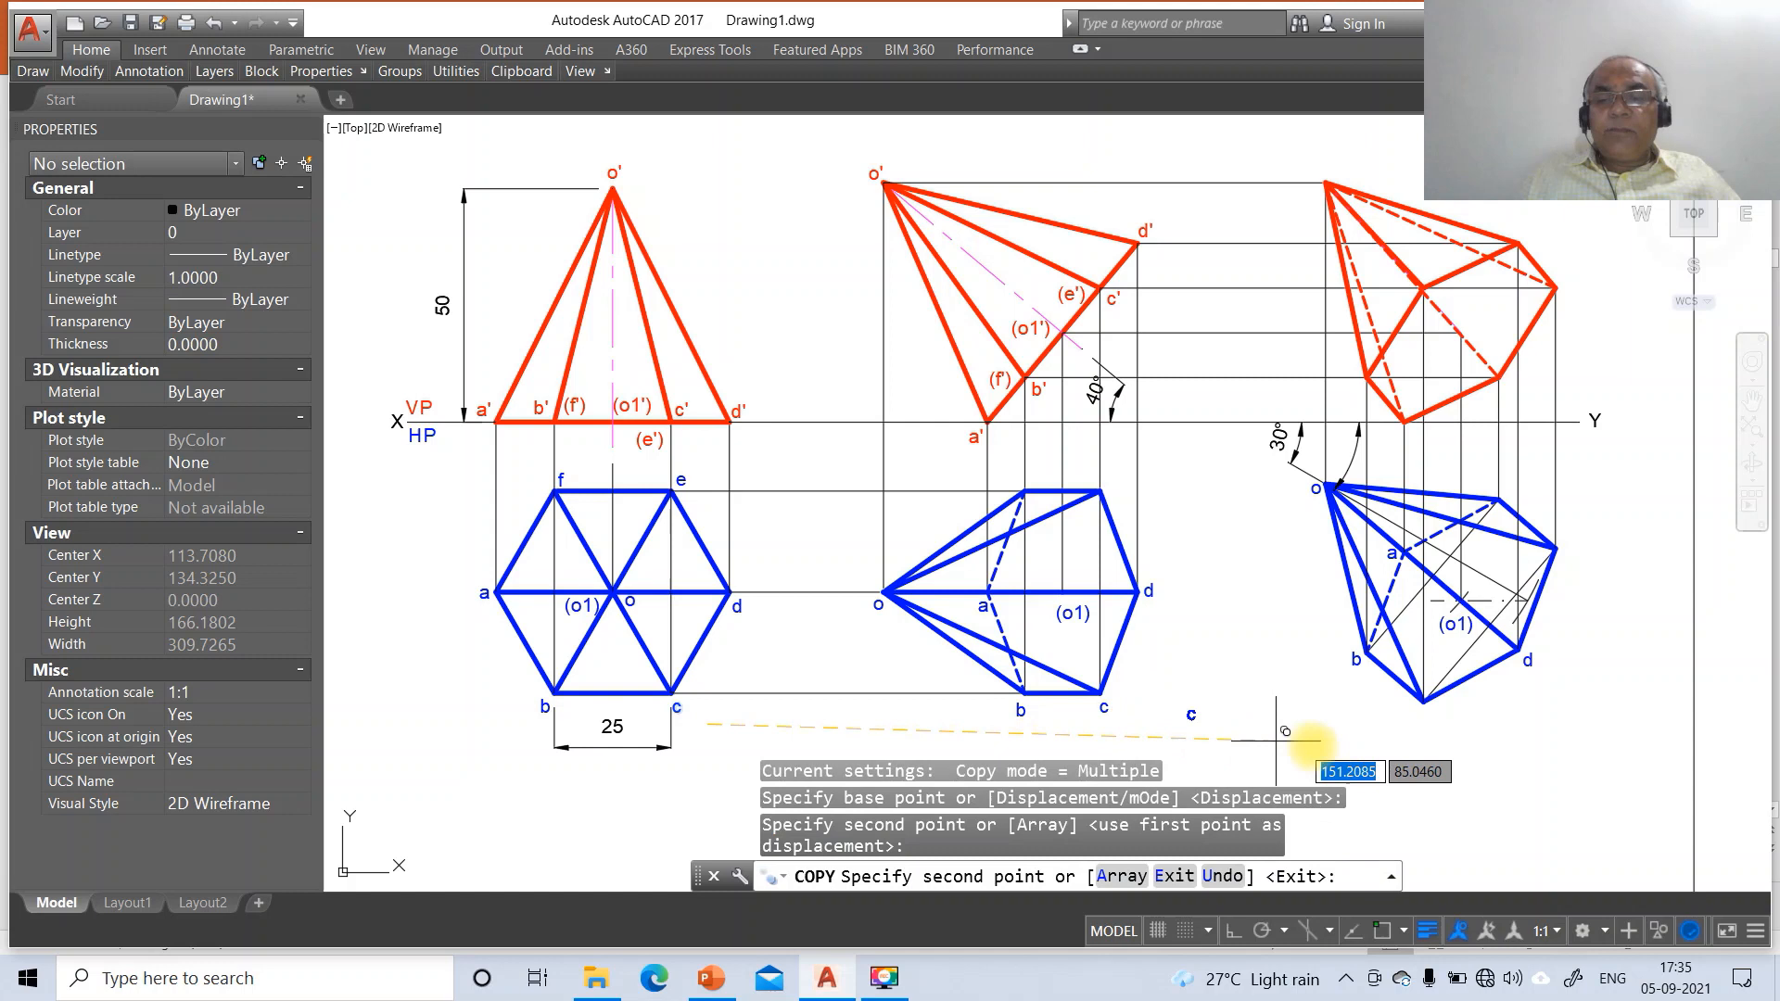
click(1456, 732)
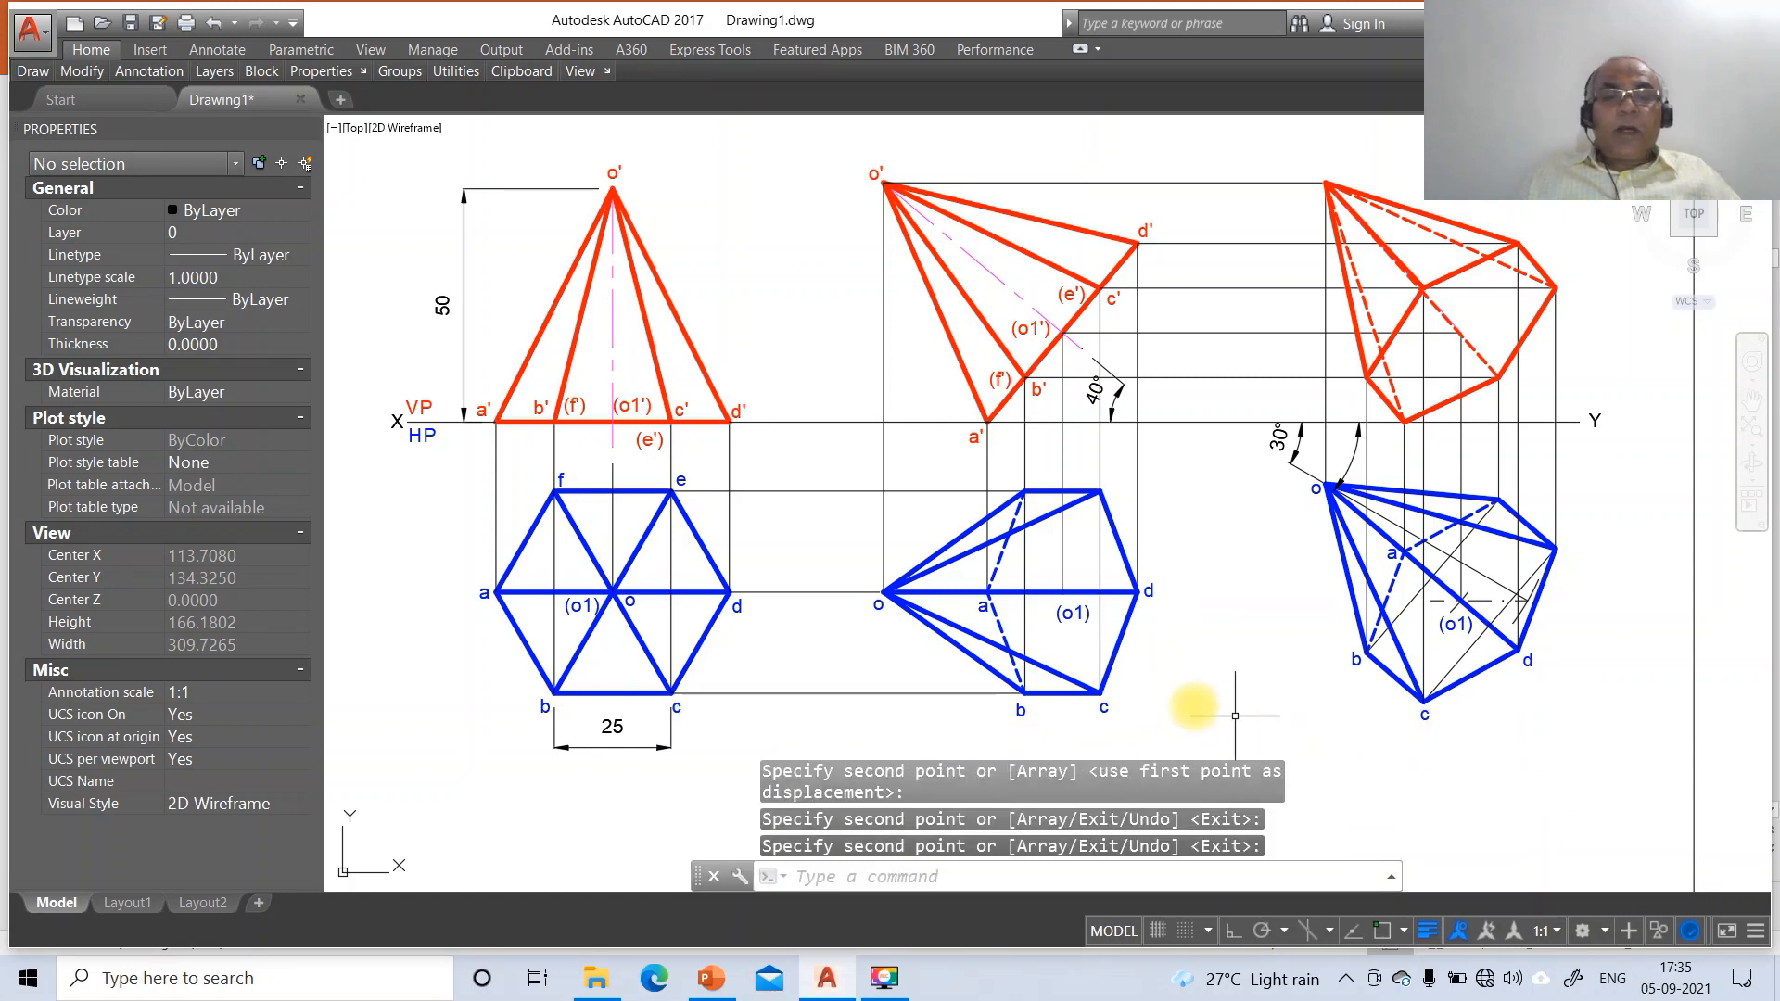
key(Return)
Copy the label e beside the upper-right base corner of the second top view and the rightmost corner of the third
key(Return)
click(679, 481)
key(Return)
click(682, 488)
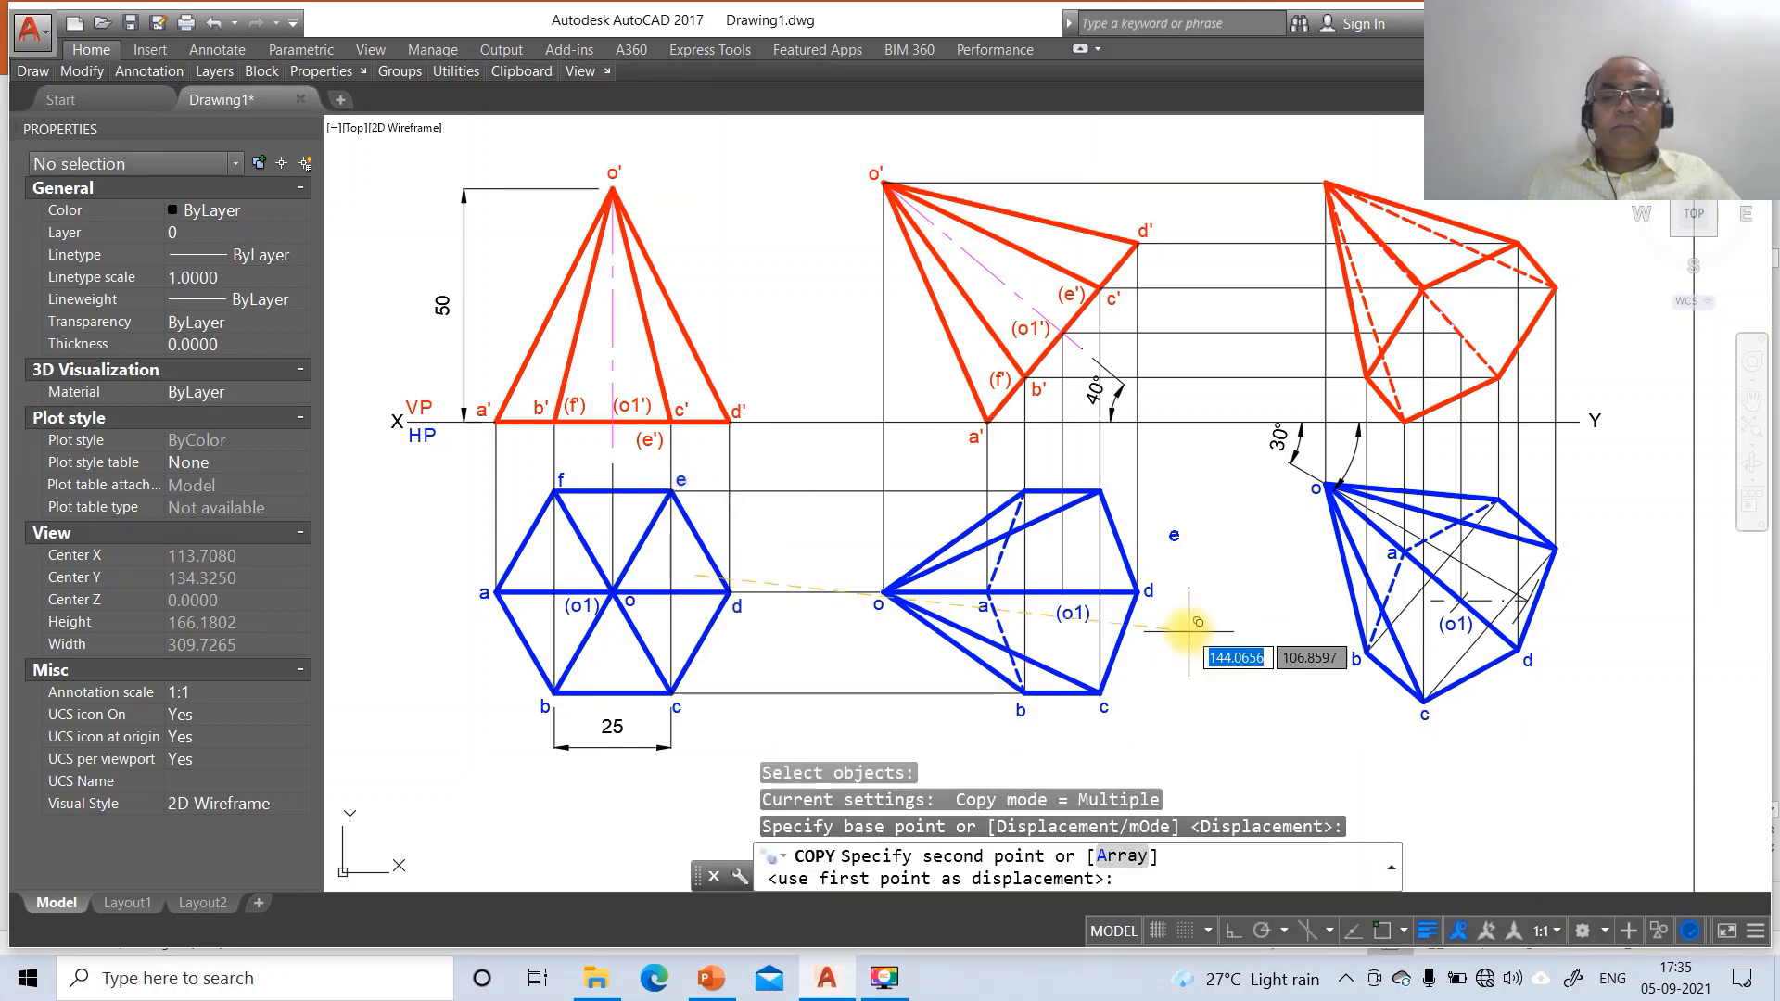
click(1559, 552)
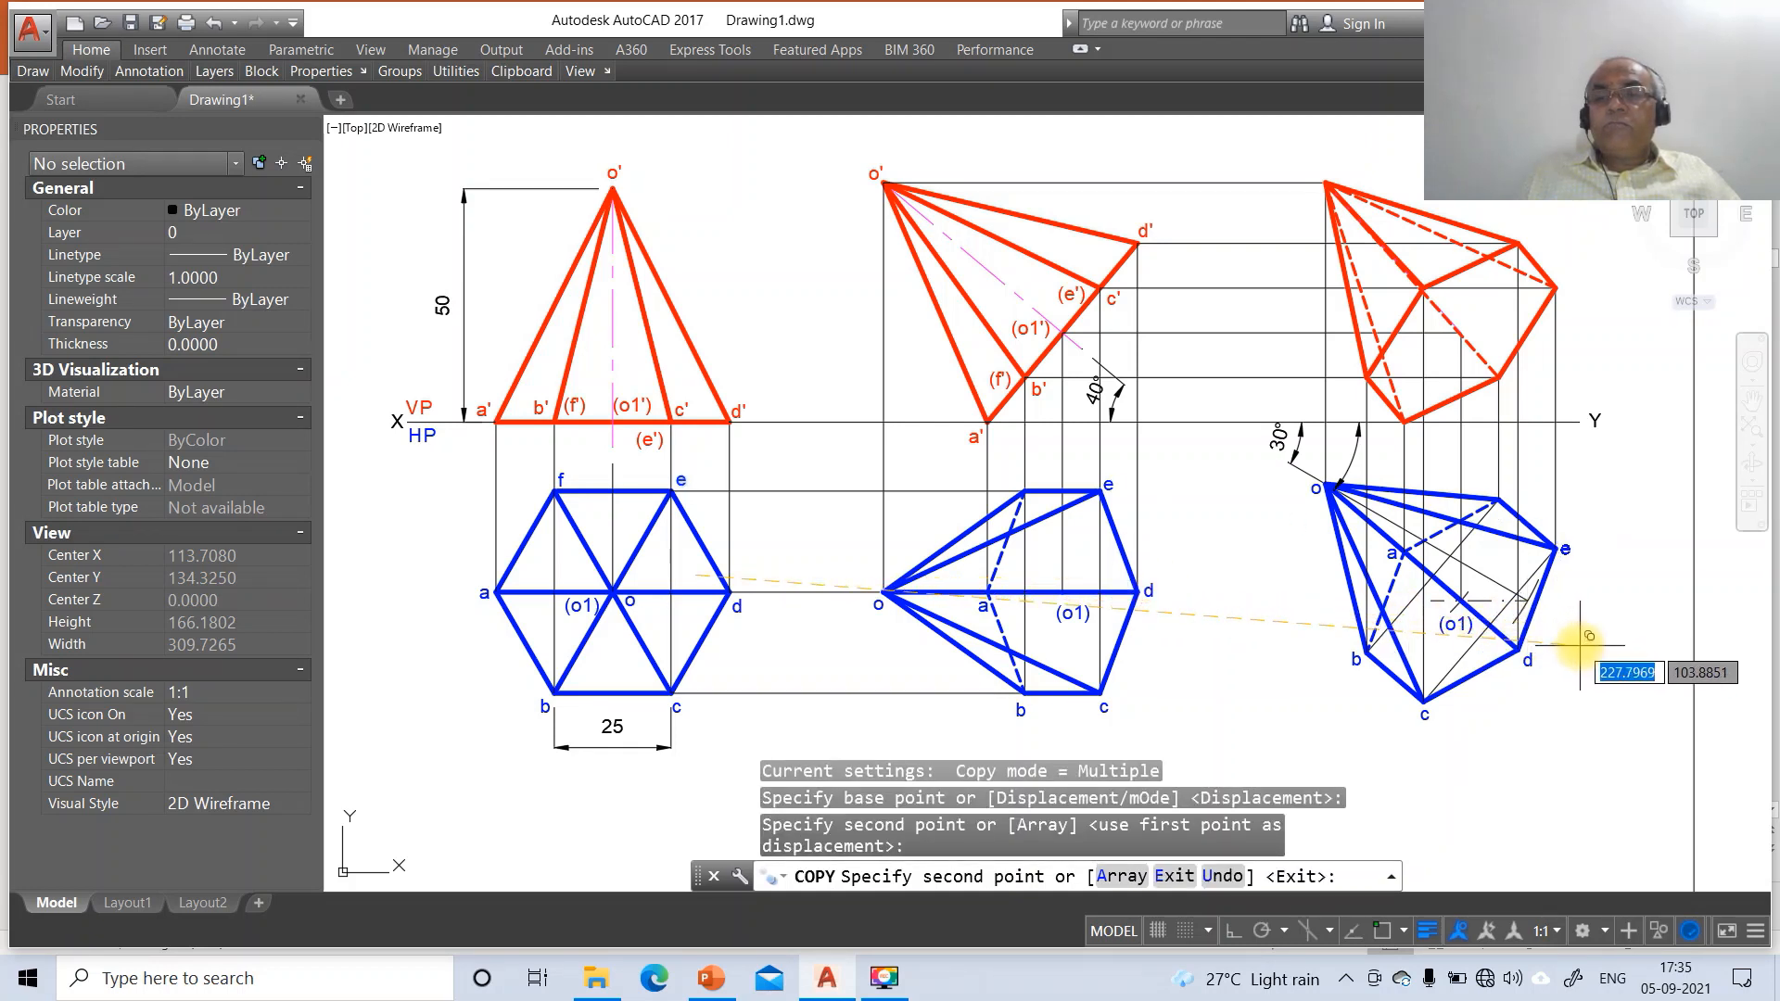
key(Return)
Copy the label f above the upper-left base corner of the second top view and beside the uppermost base corner of the third
key(Return)
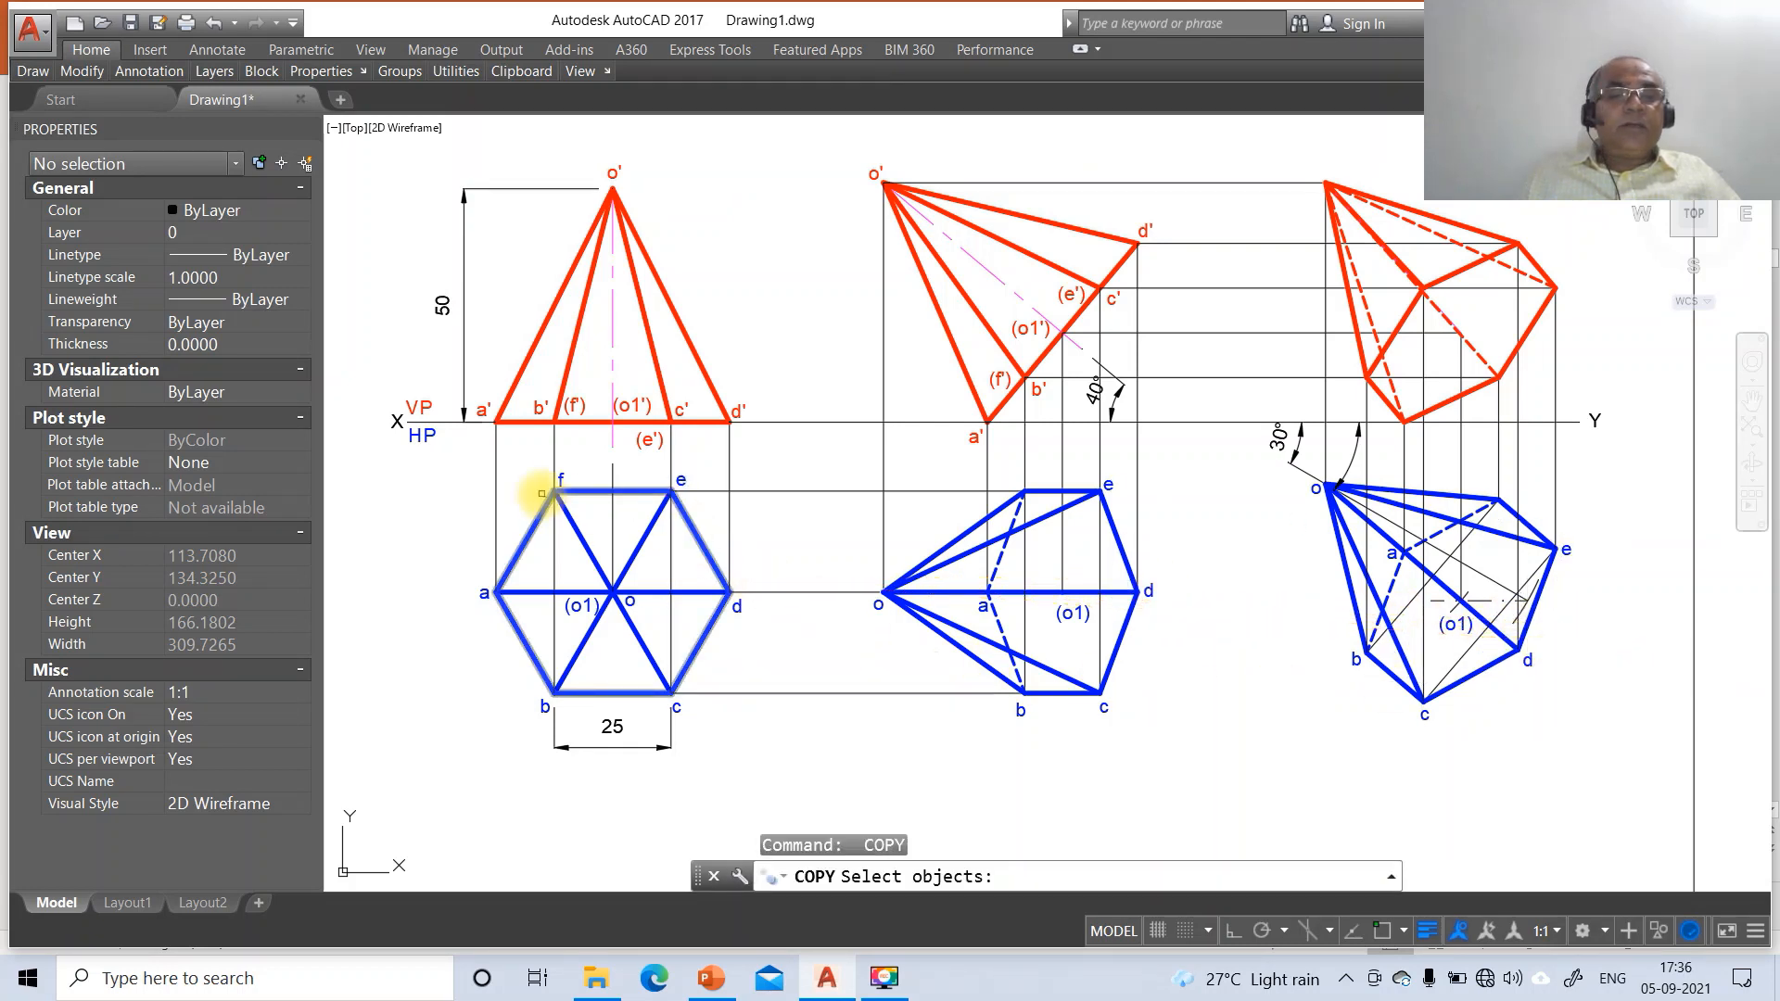
click(561, 482)
key(Return)
click(598, 582)
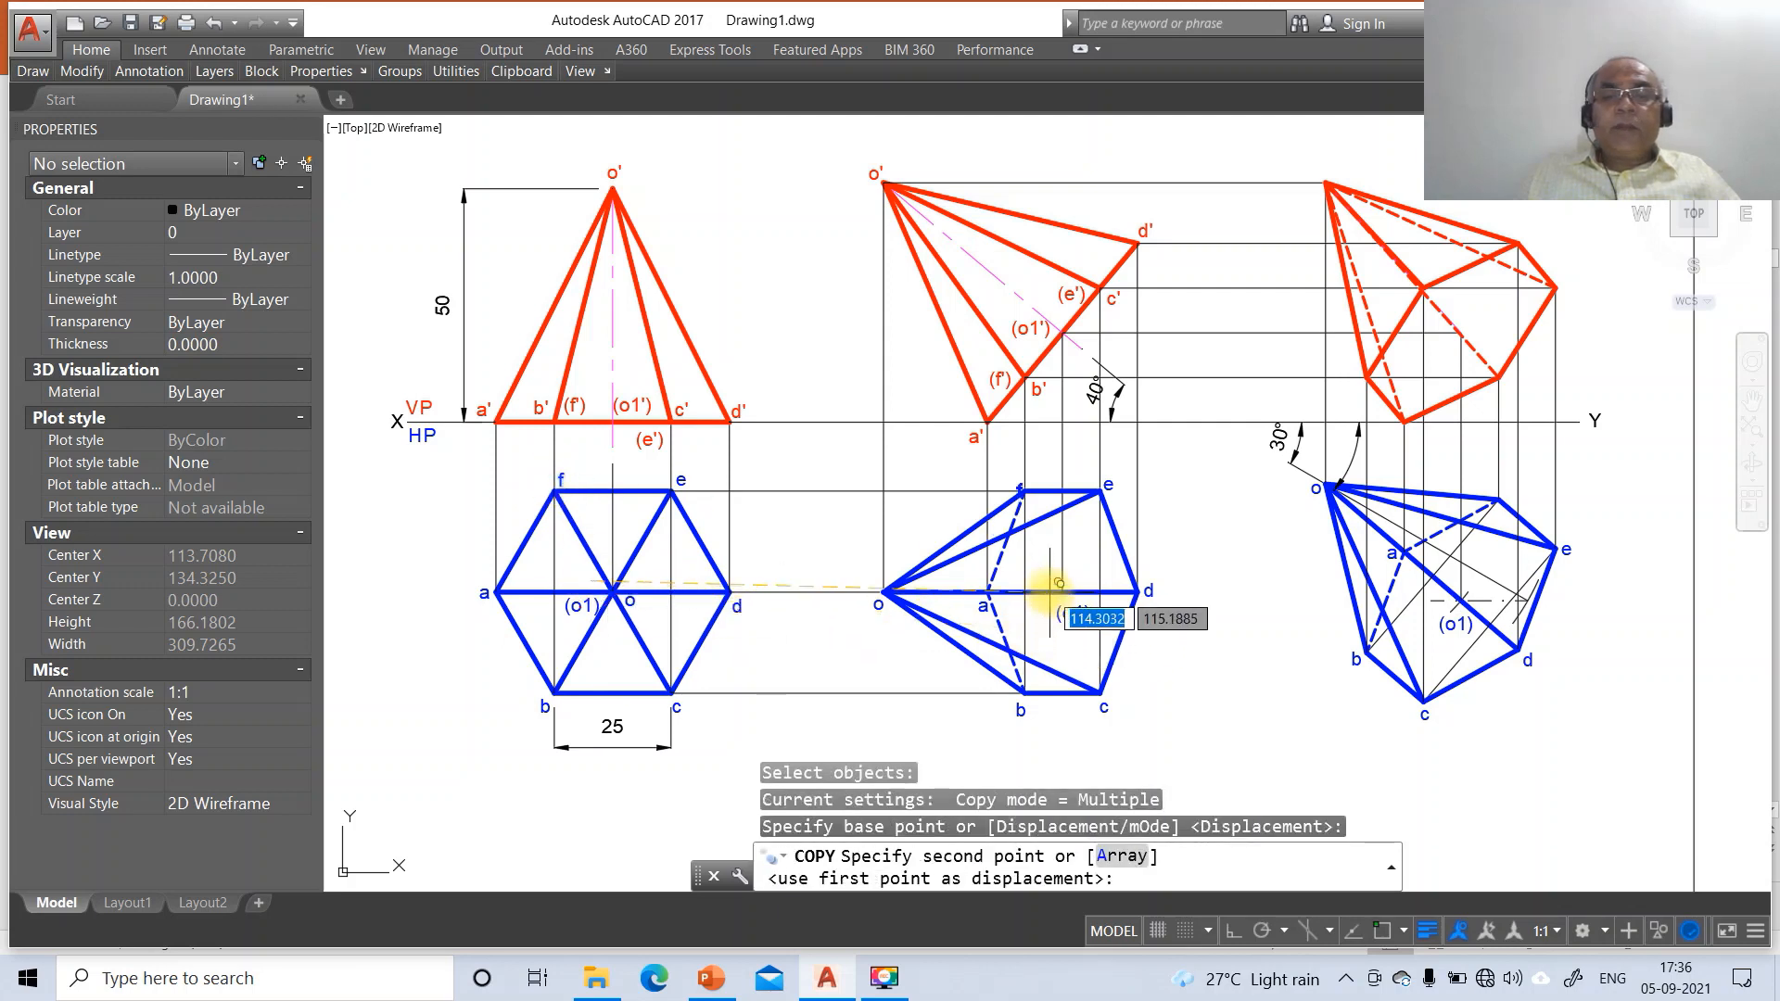
click(1054, 578)
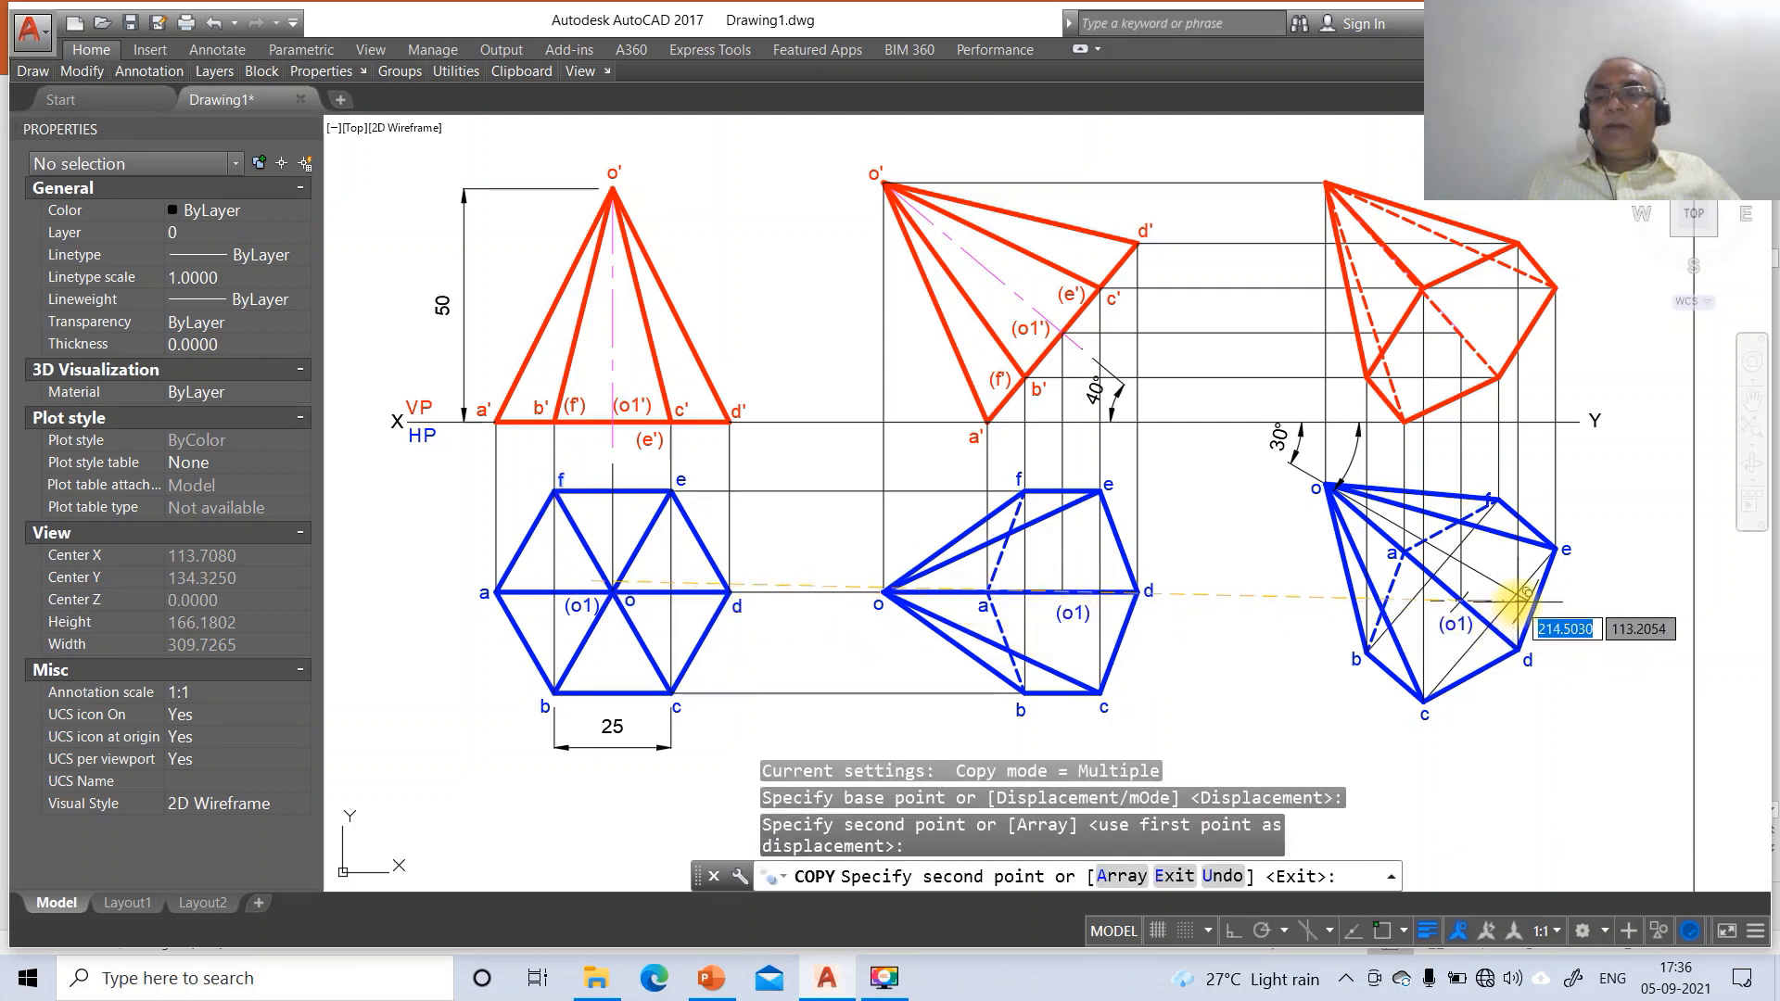
click(1520, 586)
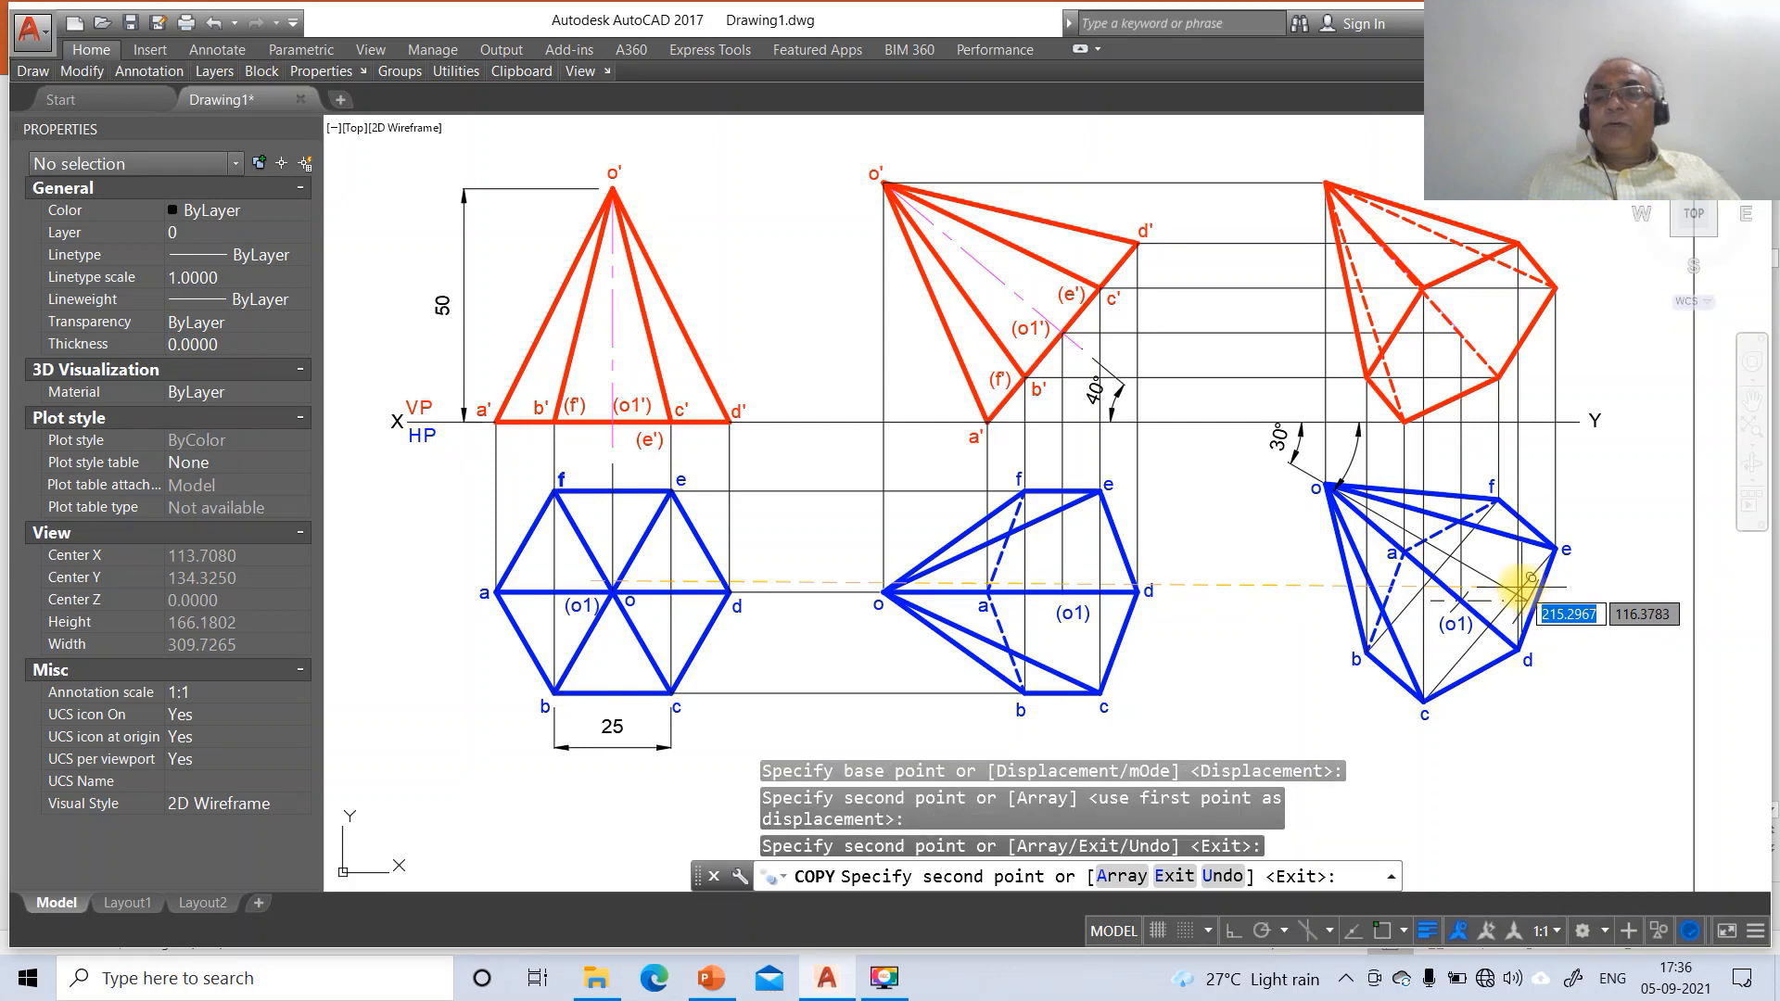
key(Return)
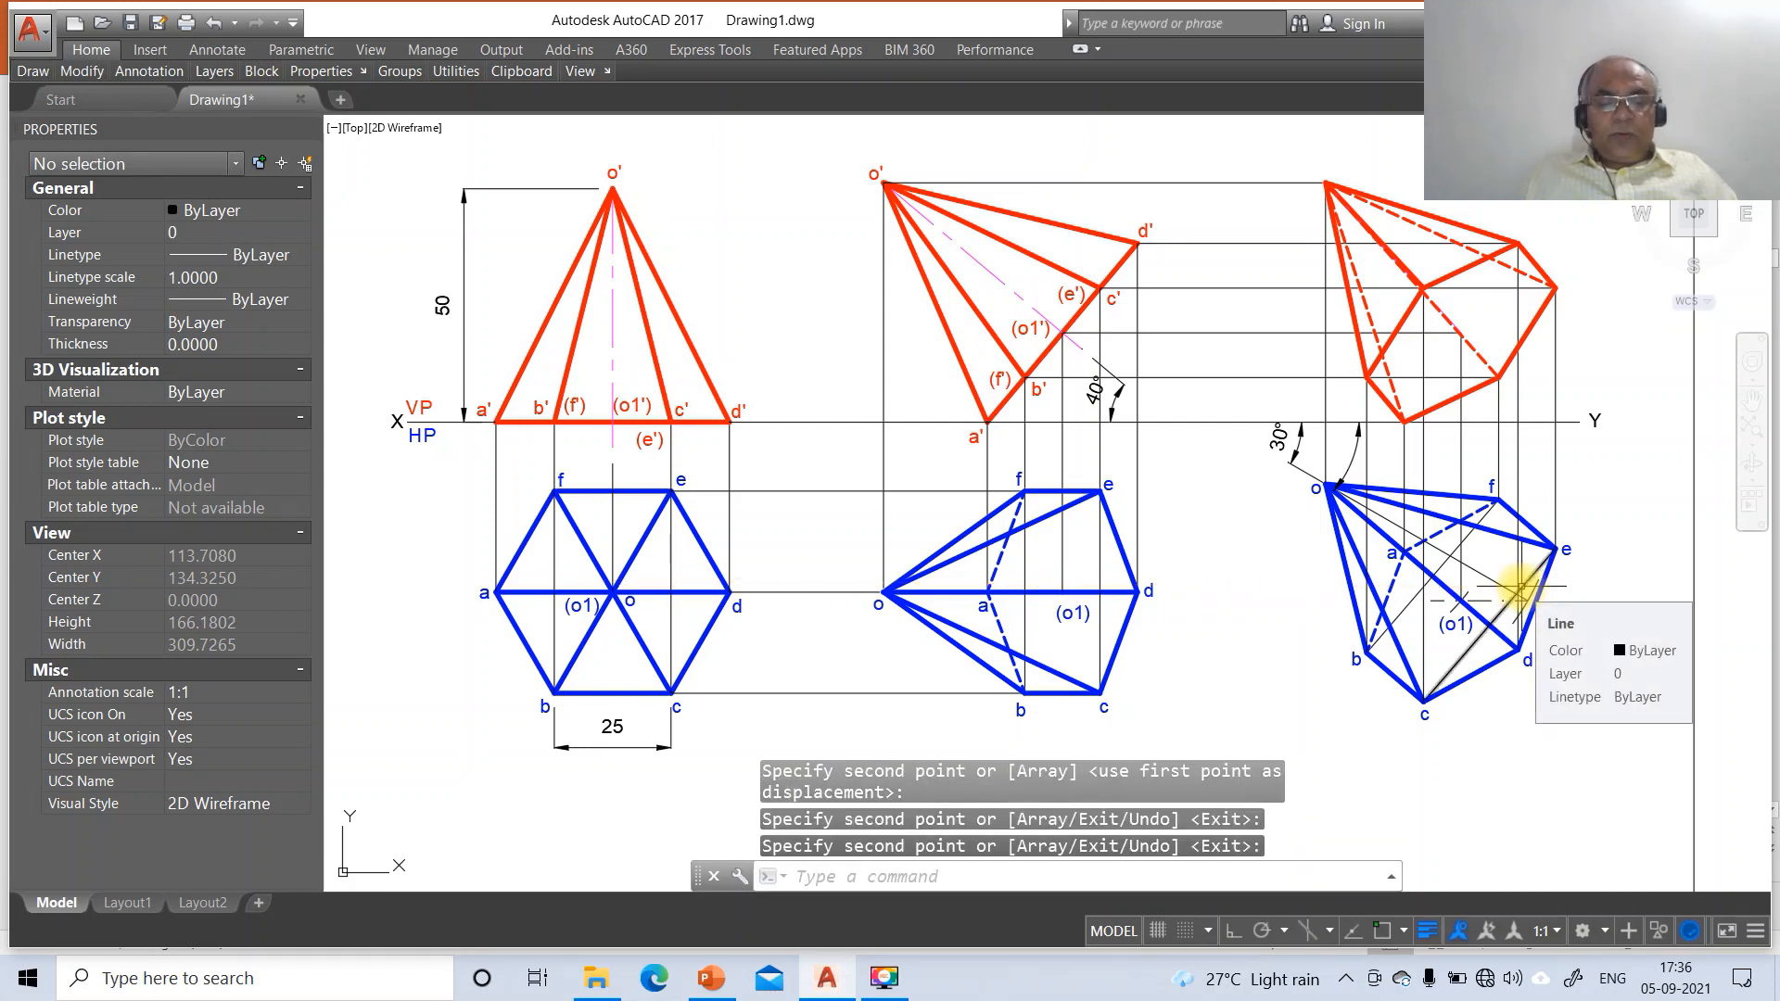
Copy the label o' from the second front view to above the apex in the third front view
key(Return)
click(875, 173)
key(Return)
click(876, 174)
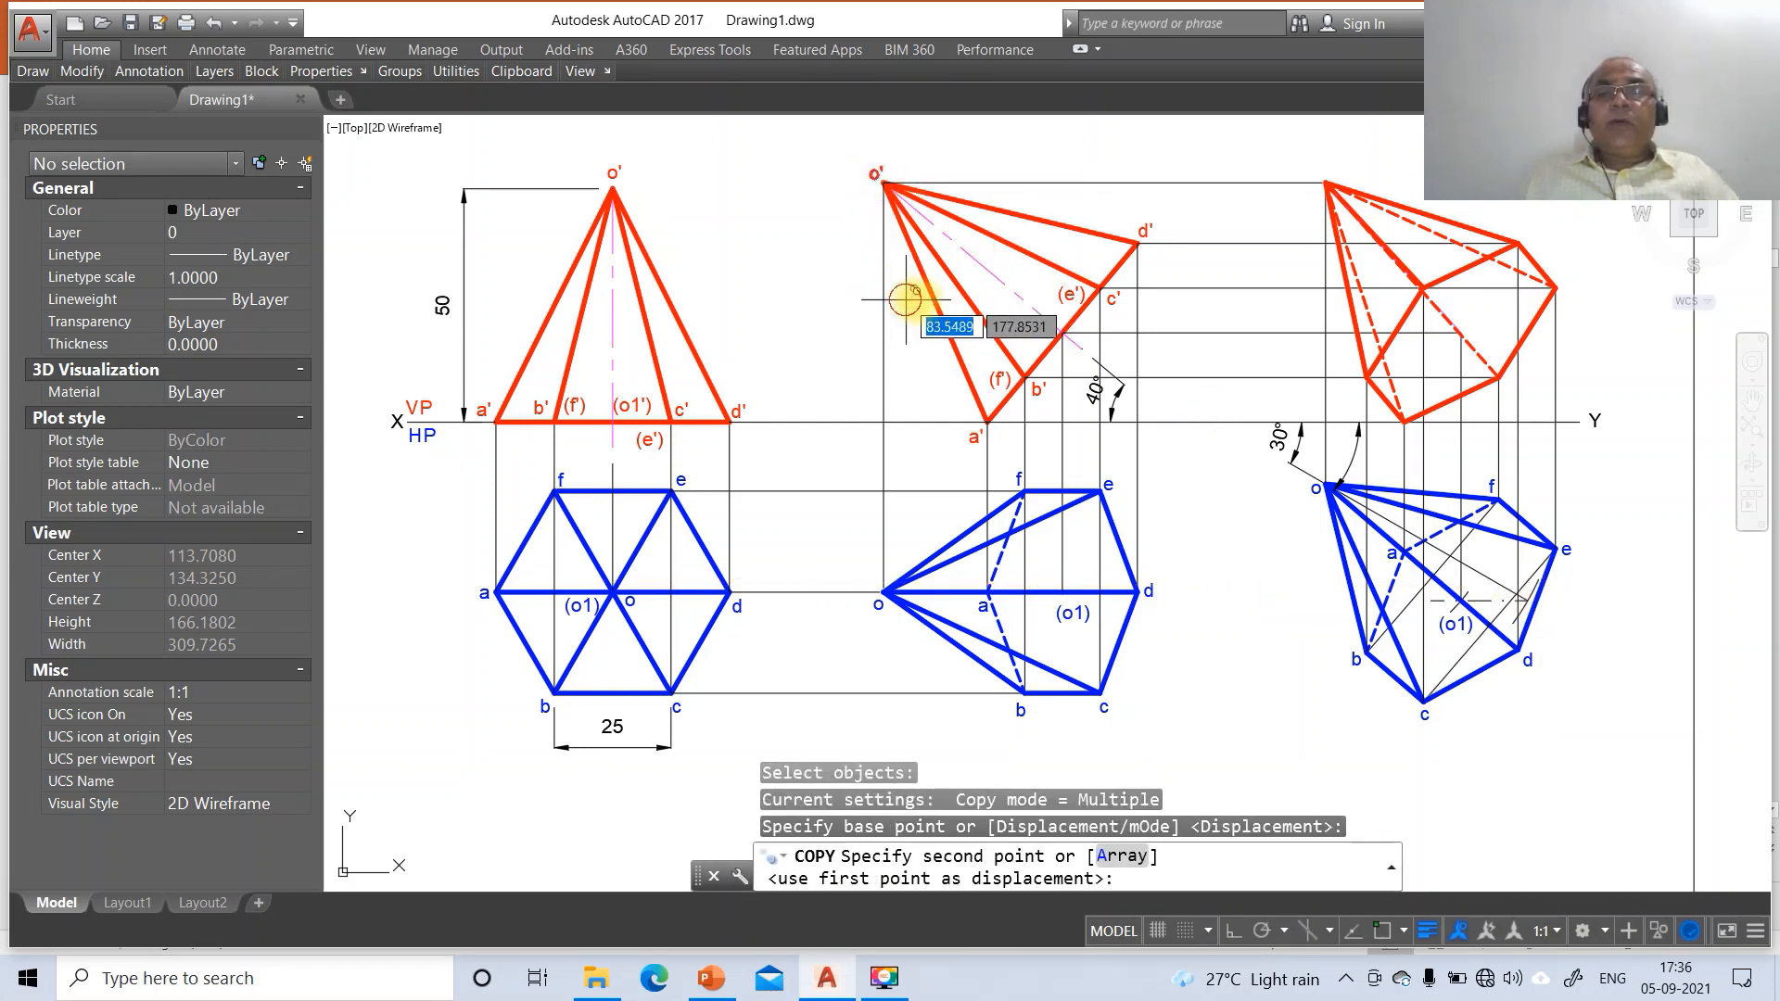
click(1328, 166)
key(Return)
Copy the label a' from the second front view to below the base corner on the XY line in the third front view
key(Return)
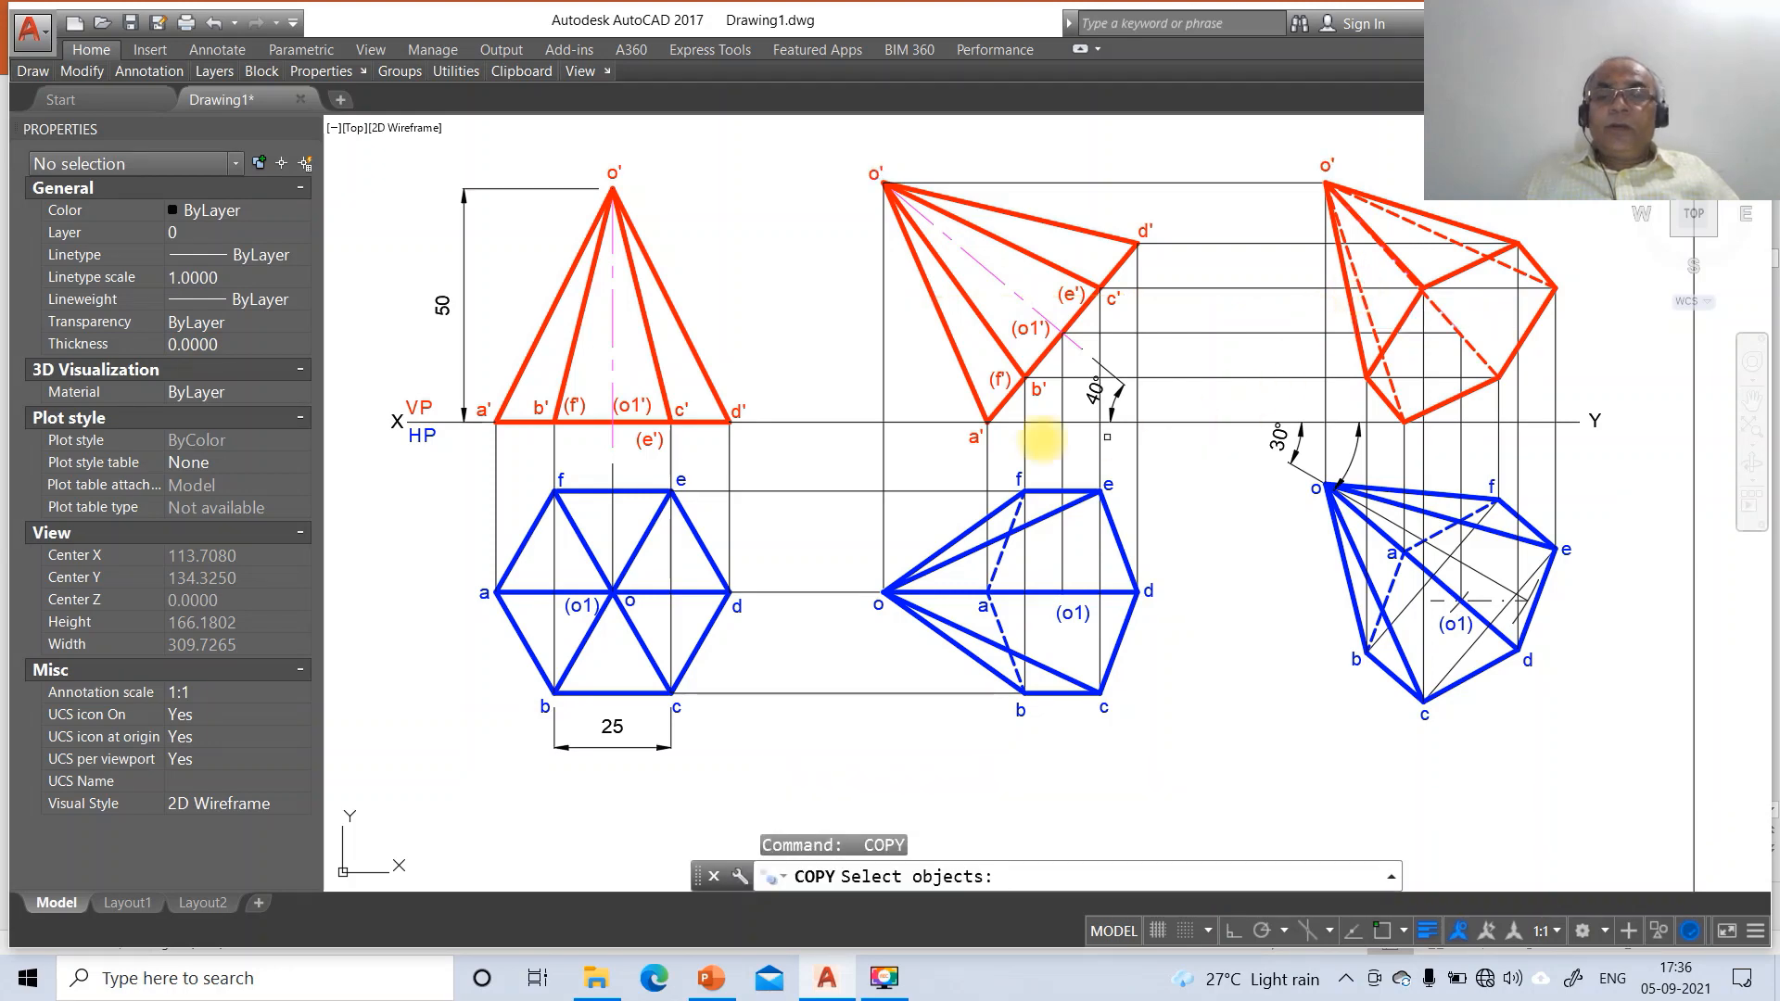
click(974, 441)
key(Return)
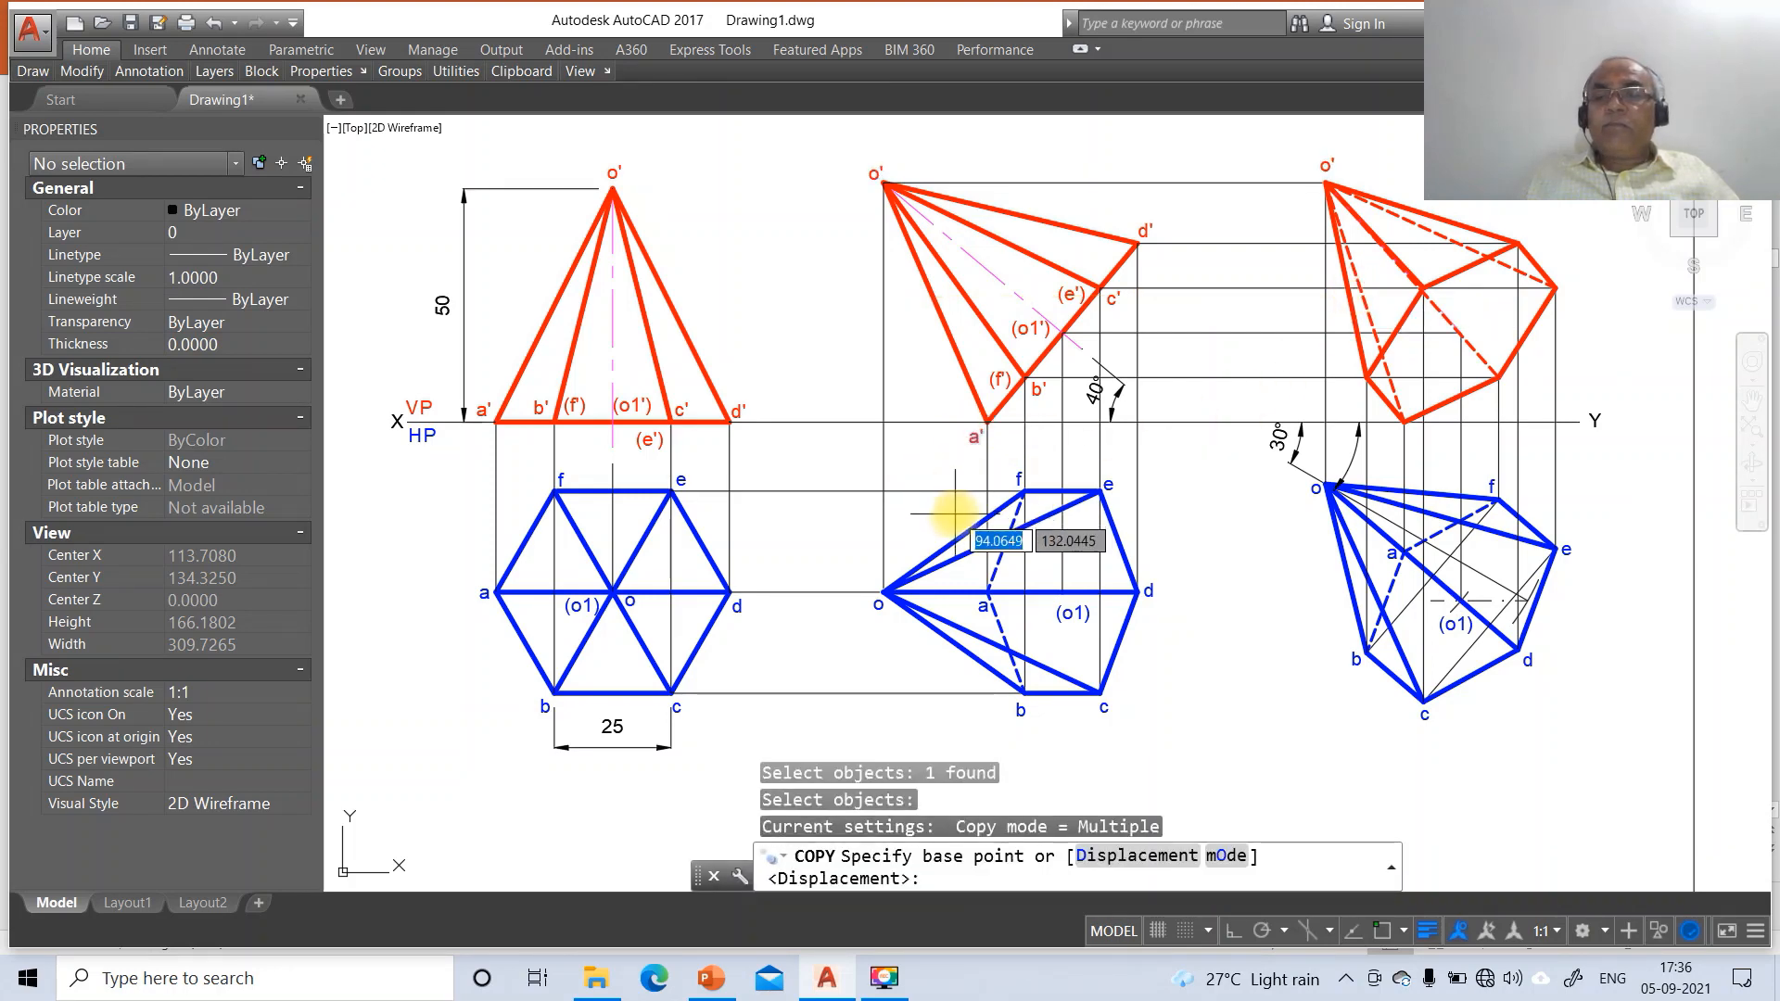
click(962, 513)
click(1382, 521)
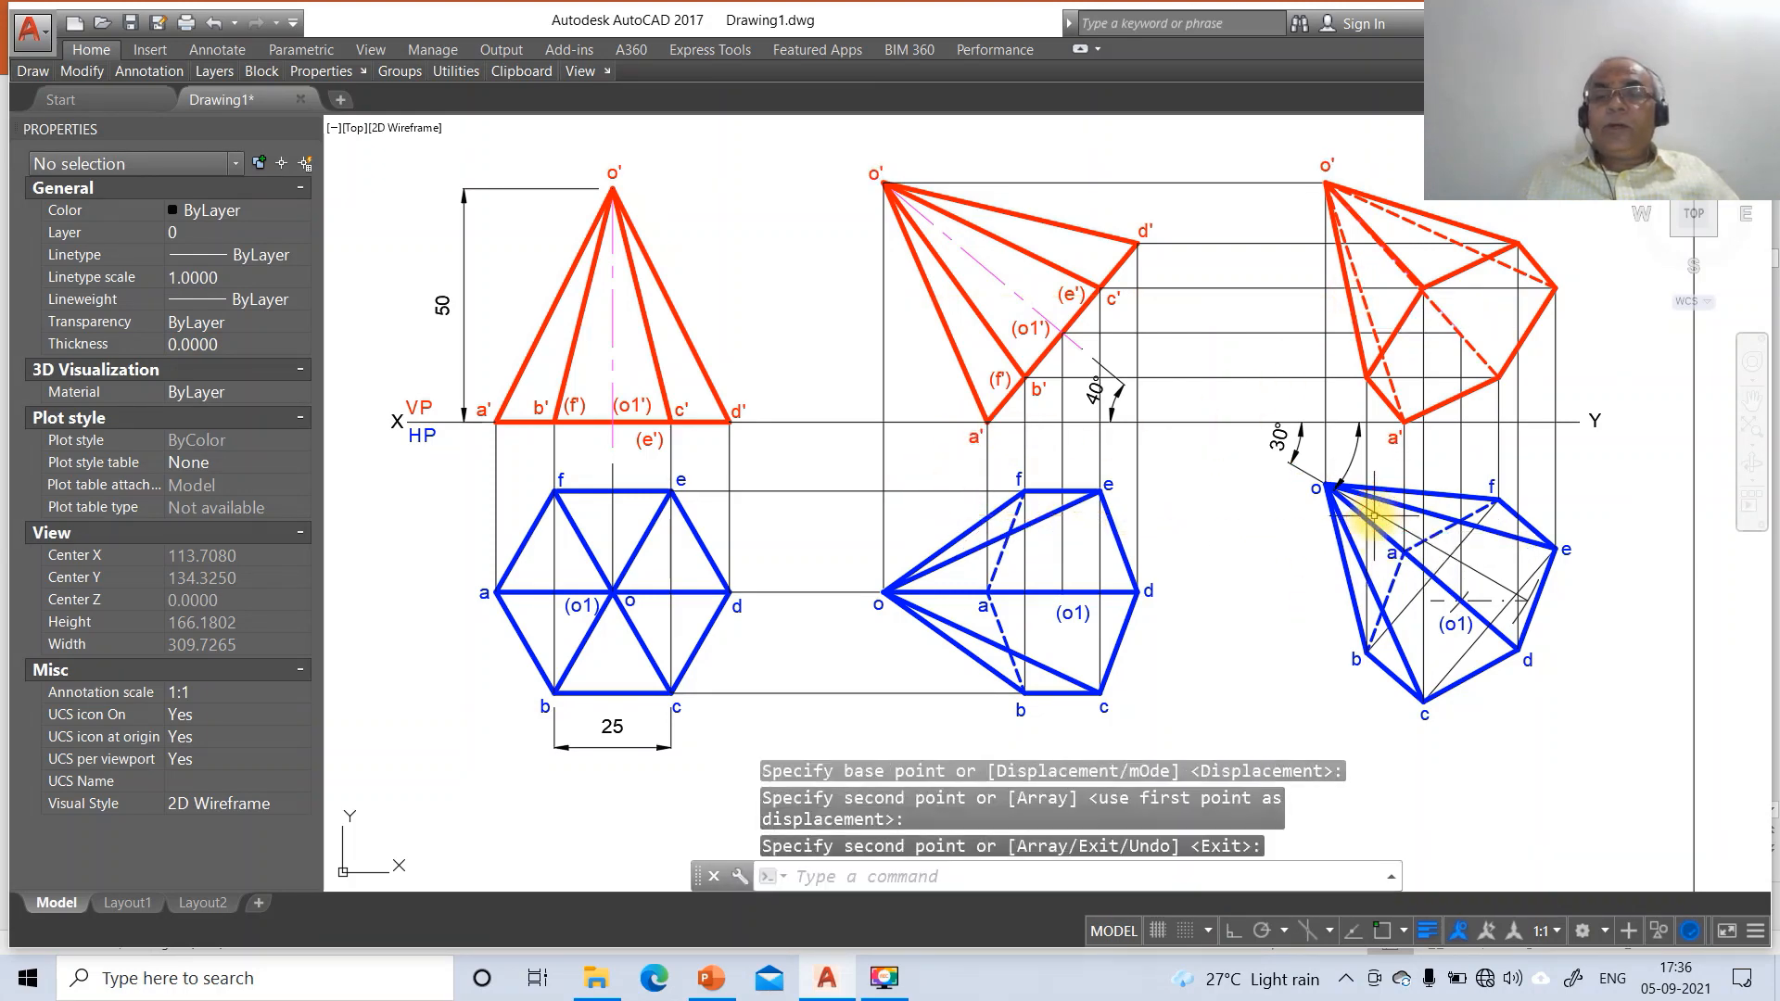
Copy the label b' from the second front view to beside the leftmost base corner of the third front view
key(Return)
key(Return)
click(1038, 389)
key(Return)
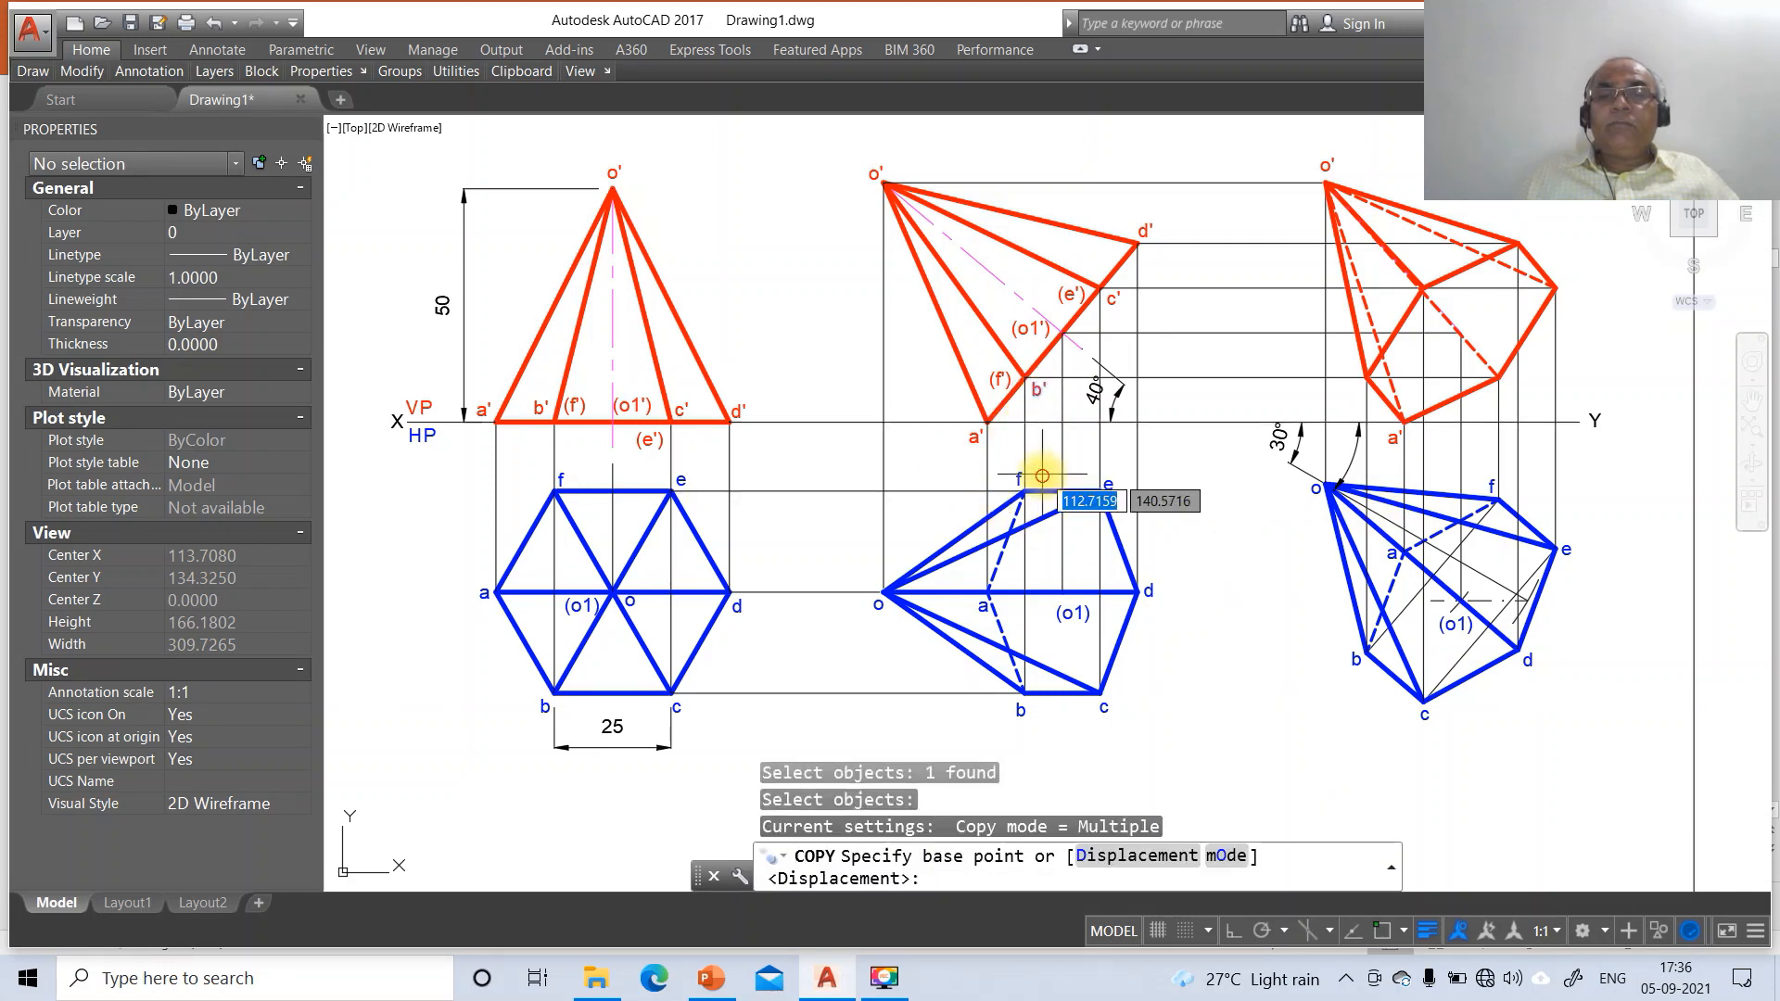
click(1029, 476)
click(1355, 475)
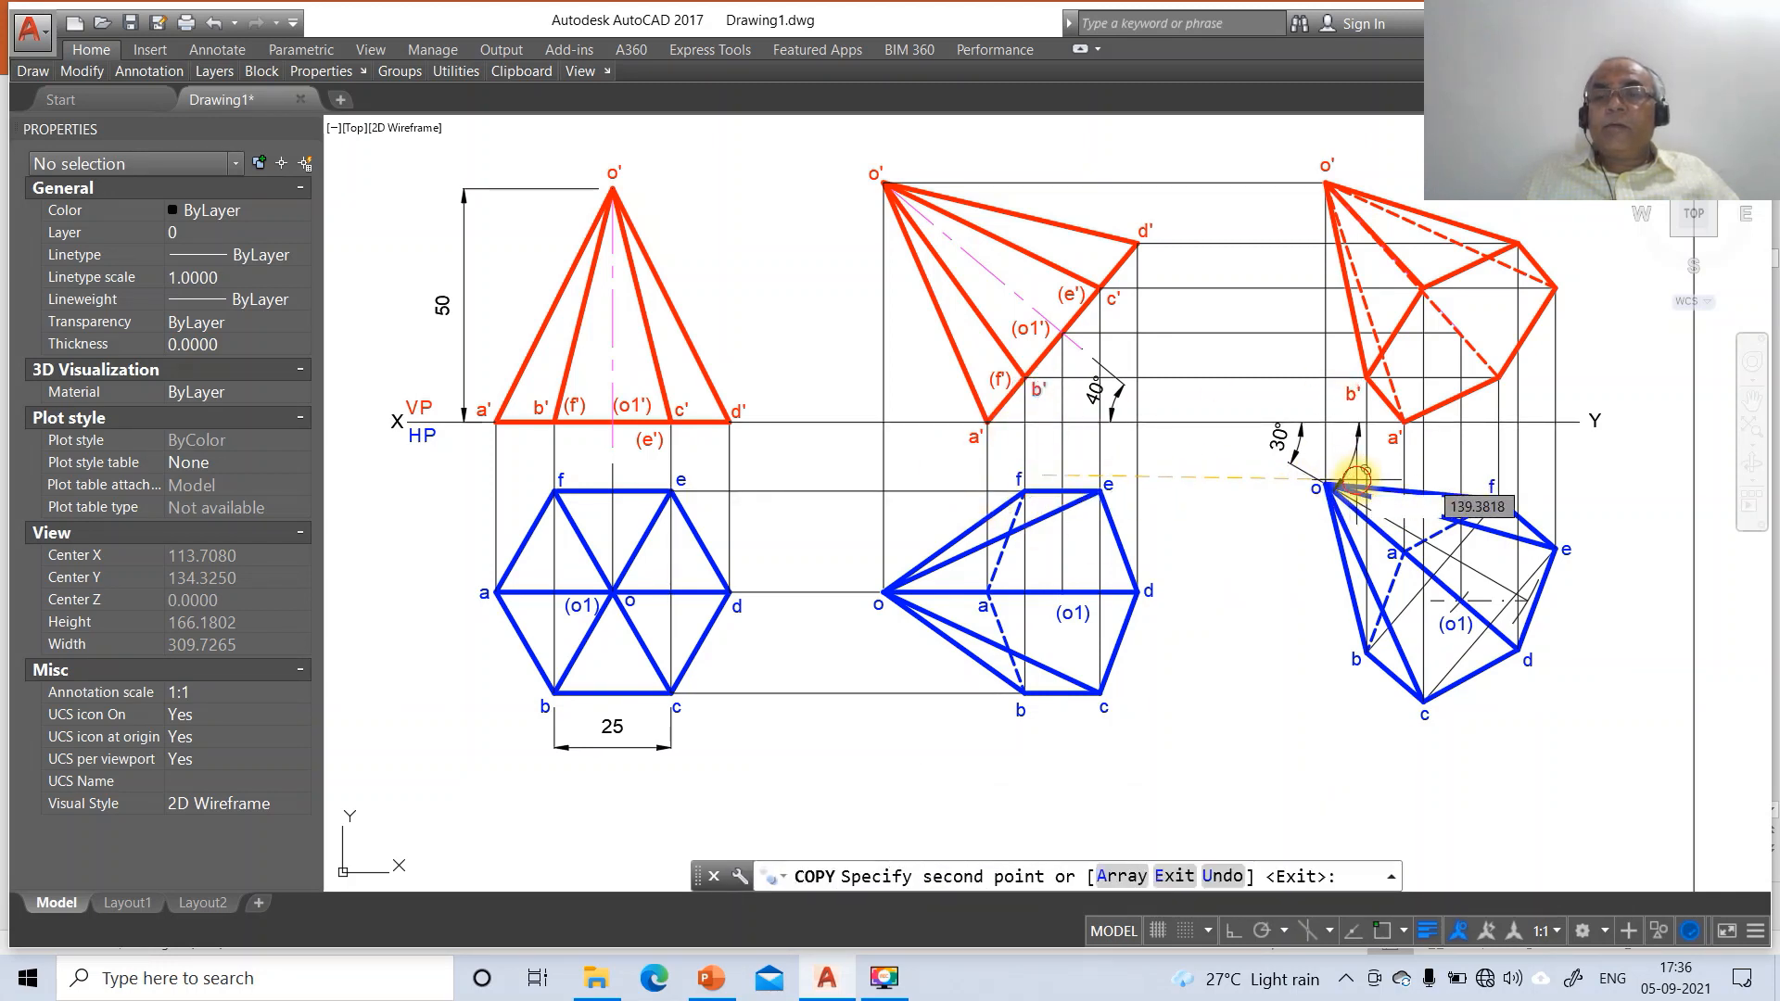
Copy the label c' from the second front view to just below the upper-left base corner of the third front view
key(Return)
key(Return)
click(1112, 301)
key(Return)
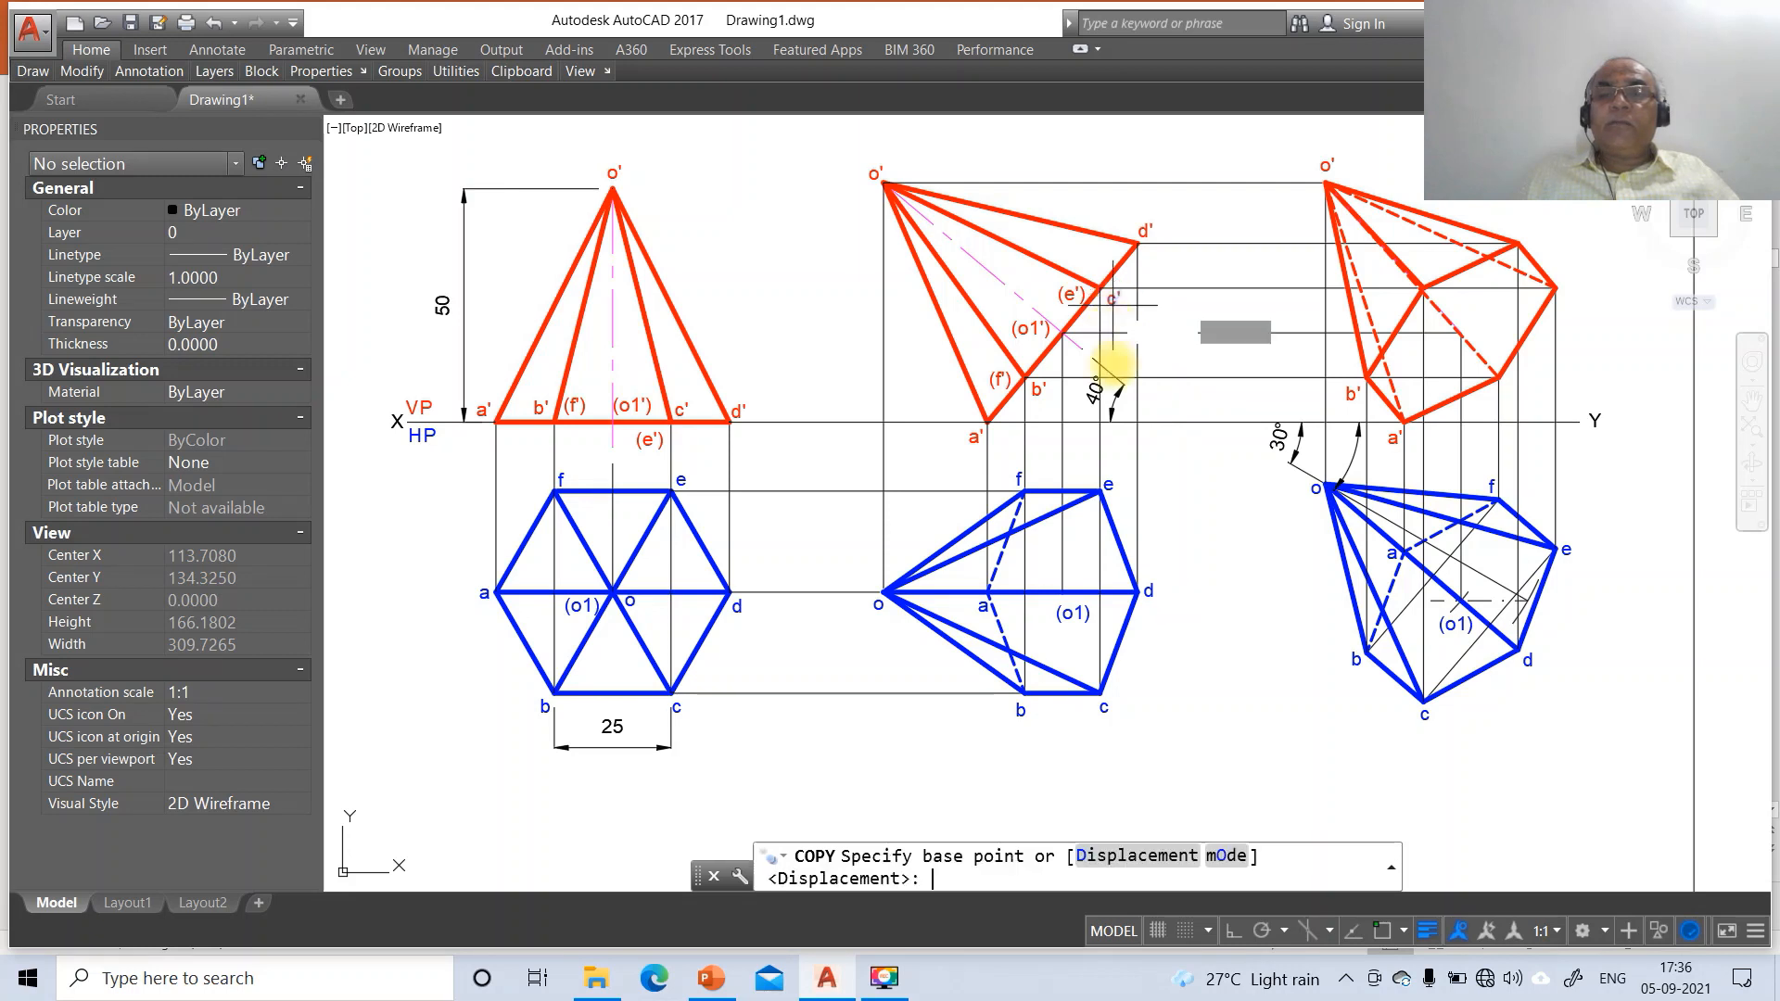
click(1118, 380)
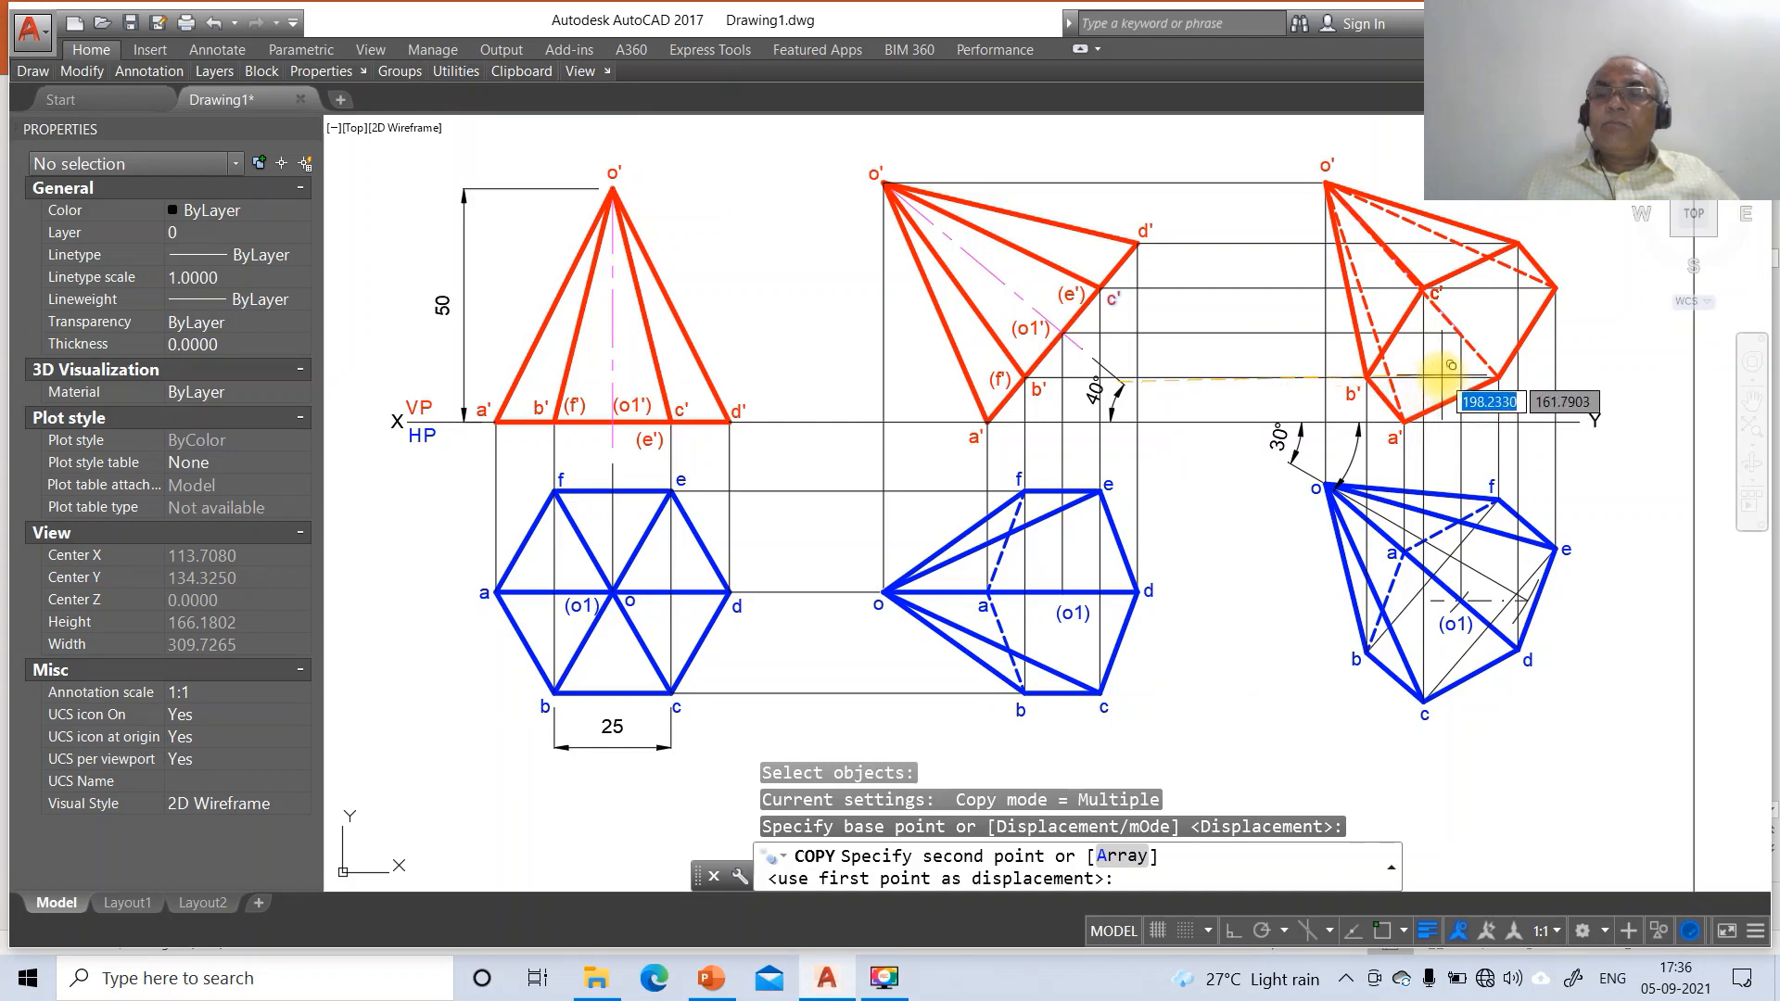
click(1451, 367)
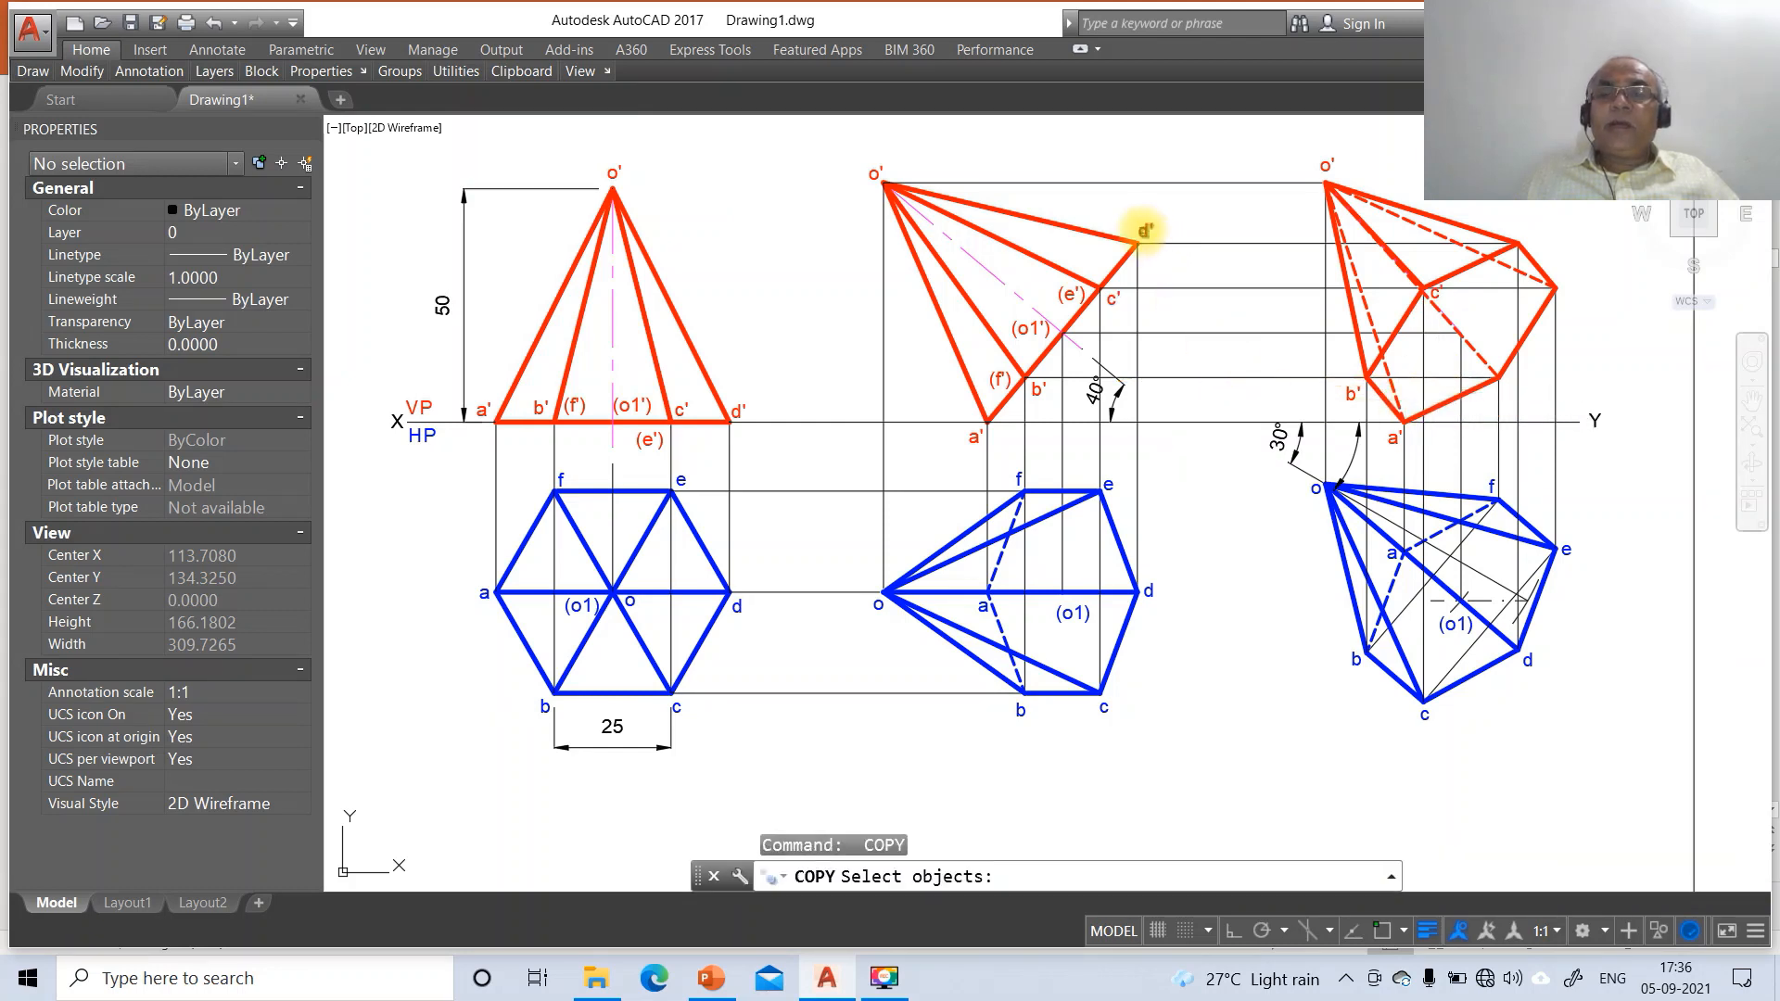
Copy the label d' from the second front view to above the uppermost base corner of the third front view
click(1146, 236)
key(Return)
click(1182, 364)
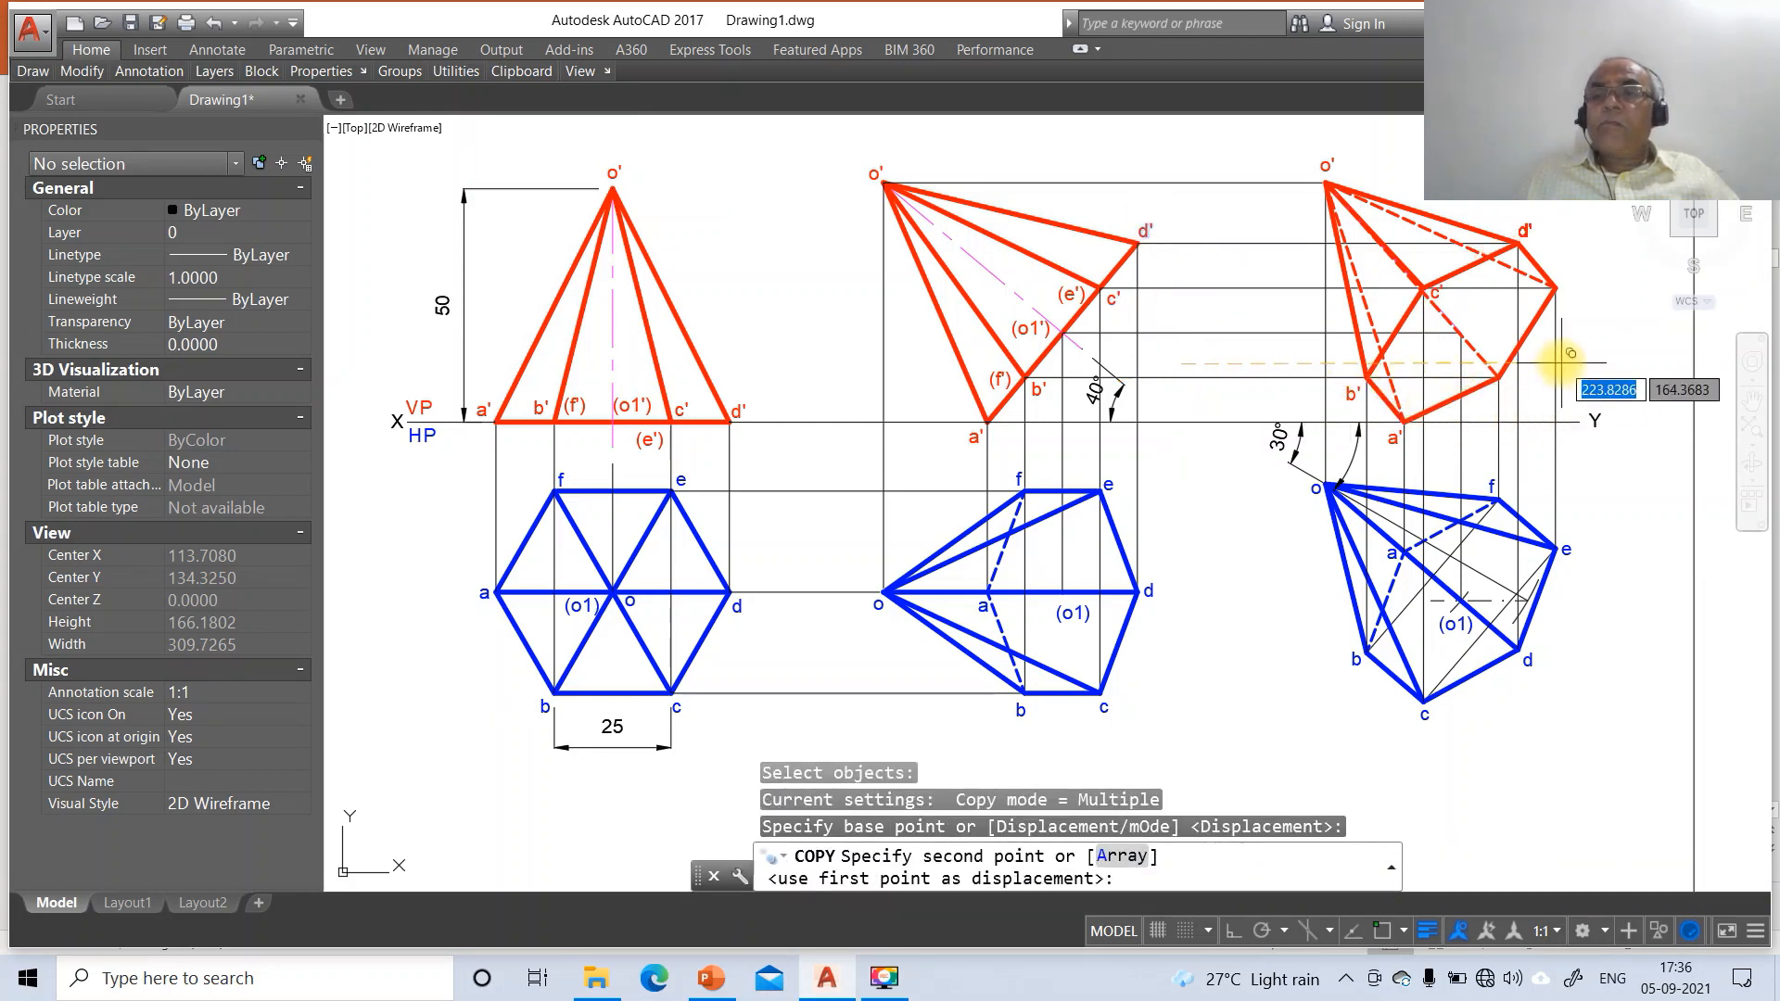
click(1562, 367)
key(Return)
key(Return)
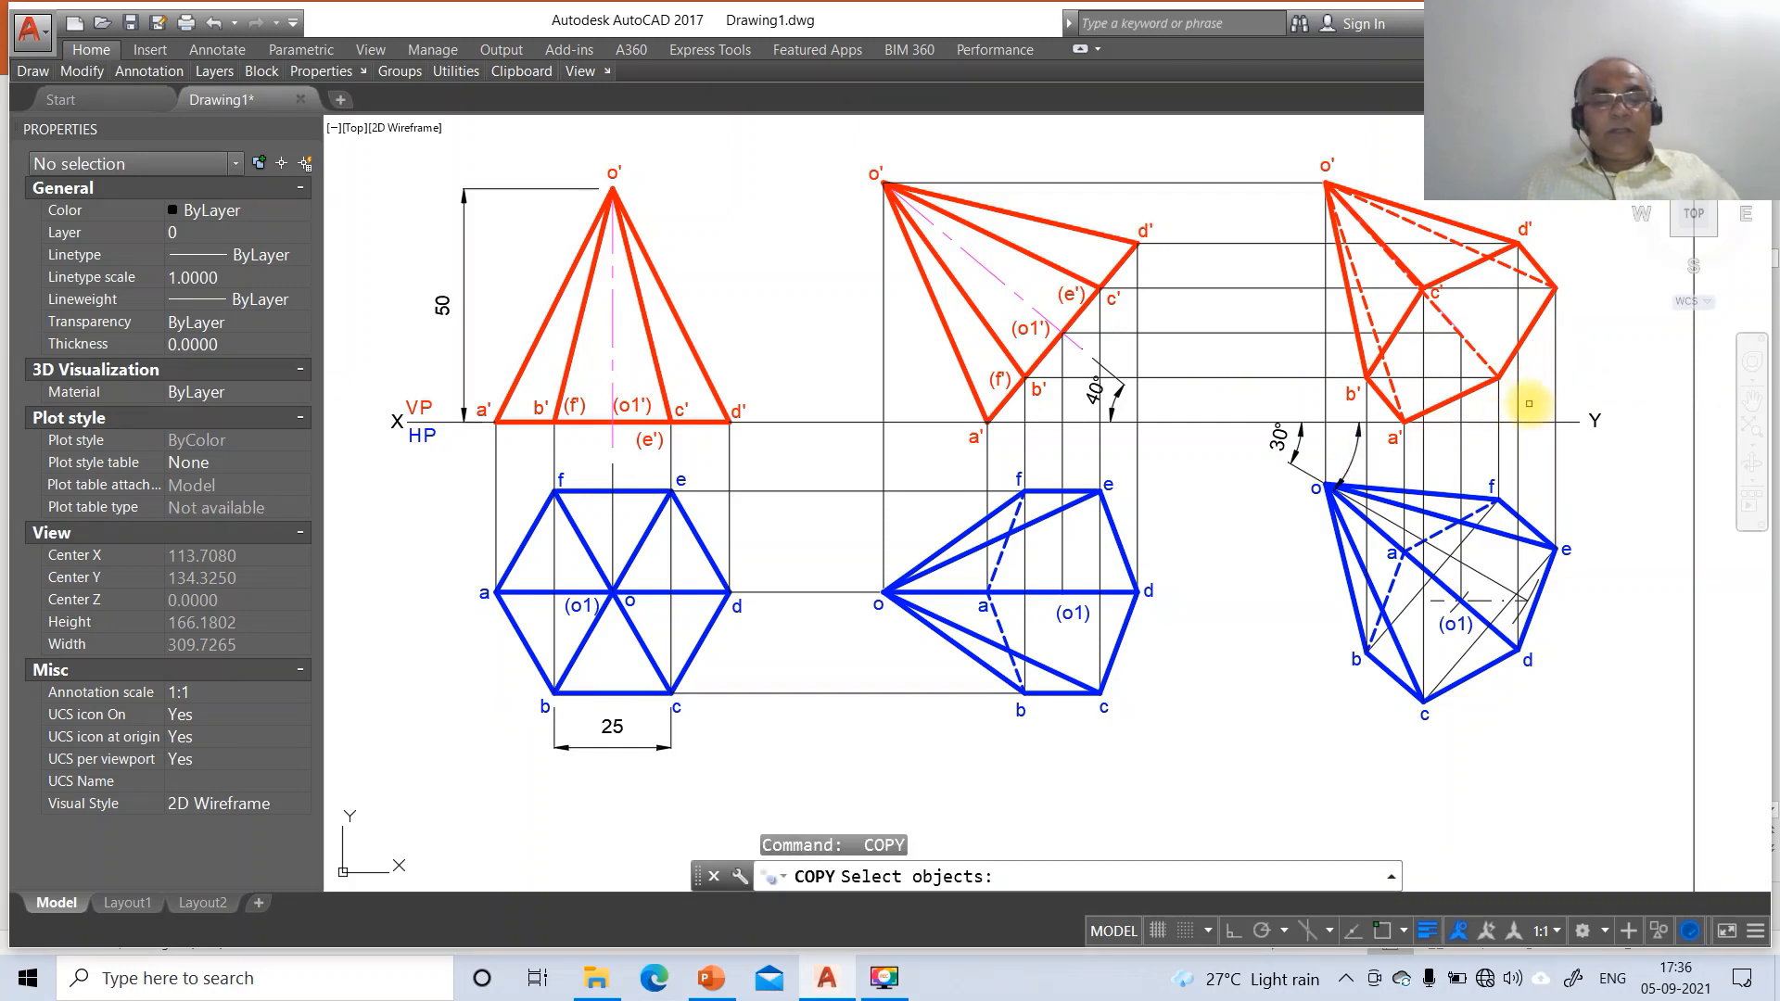
key(Escape)
key(Escape)
Add single-line text labels e', f' and o1' to the third front view at height 3 and rotation 0
text(dt)
key(Return)
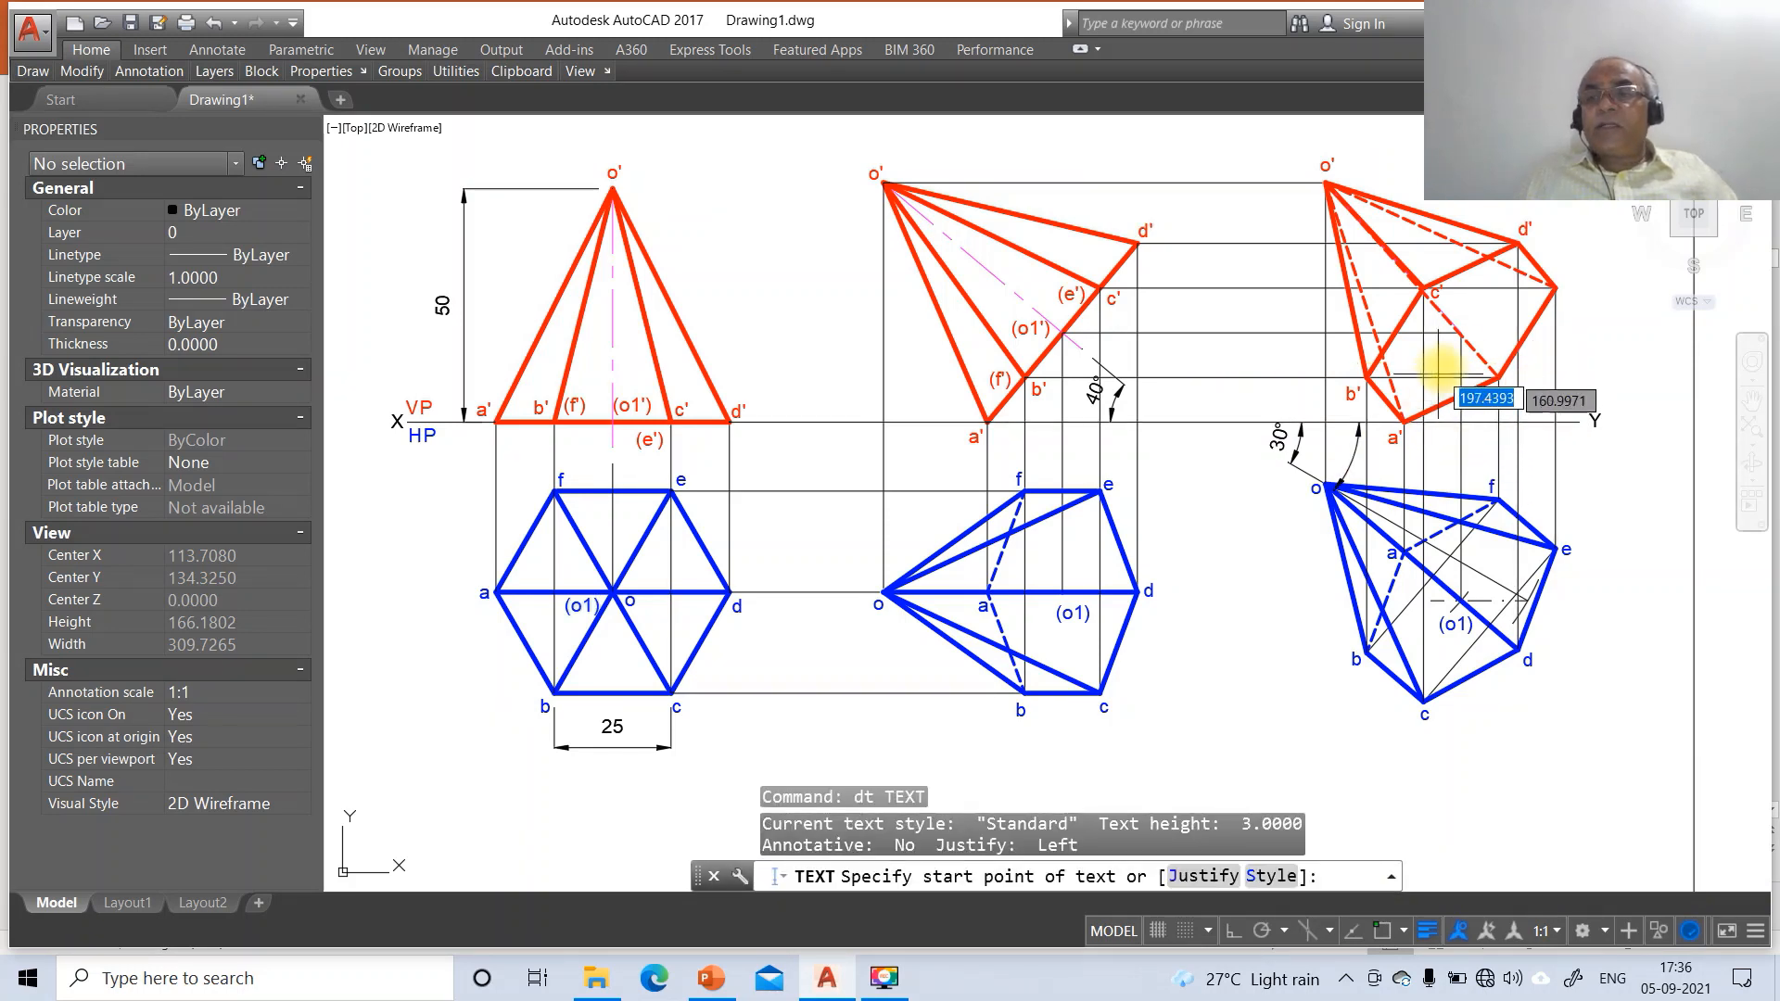
click(1566, 295)
key(Return)
key(Return)
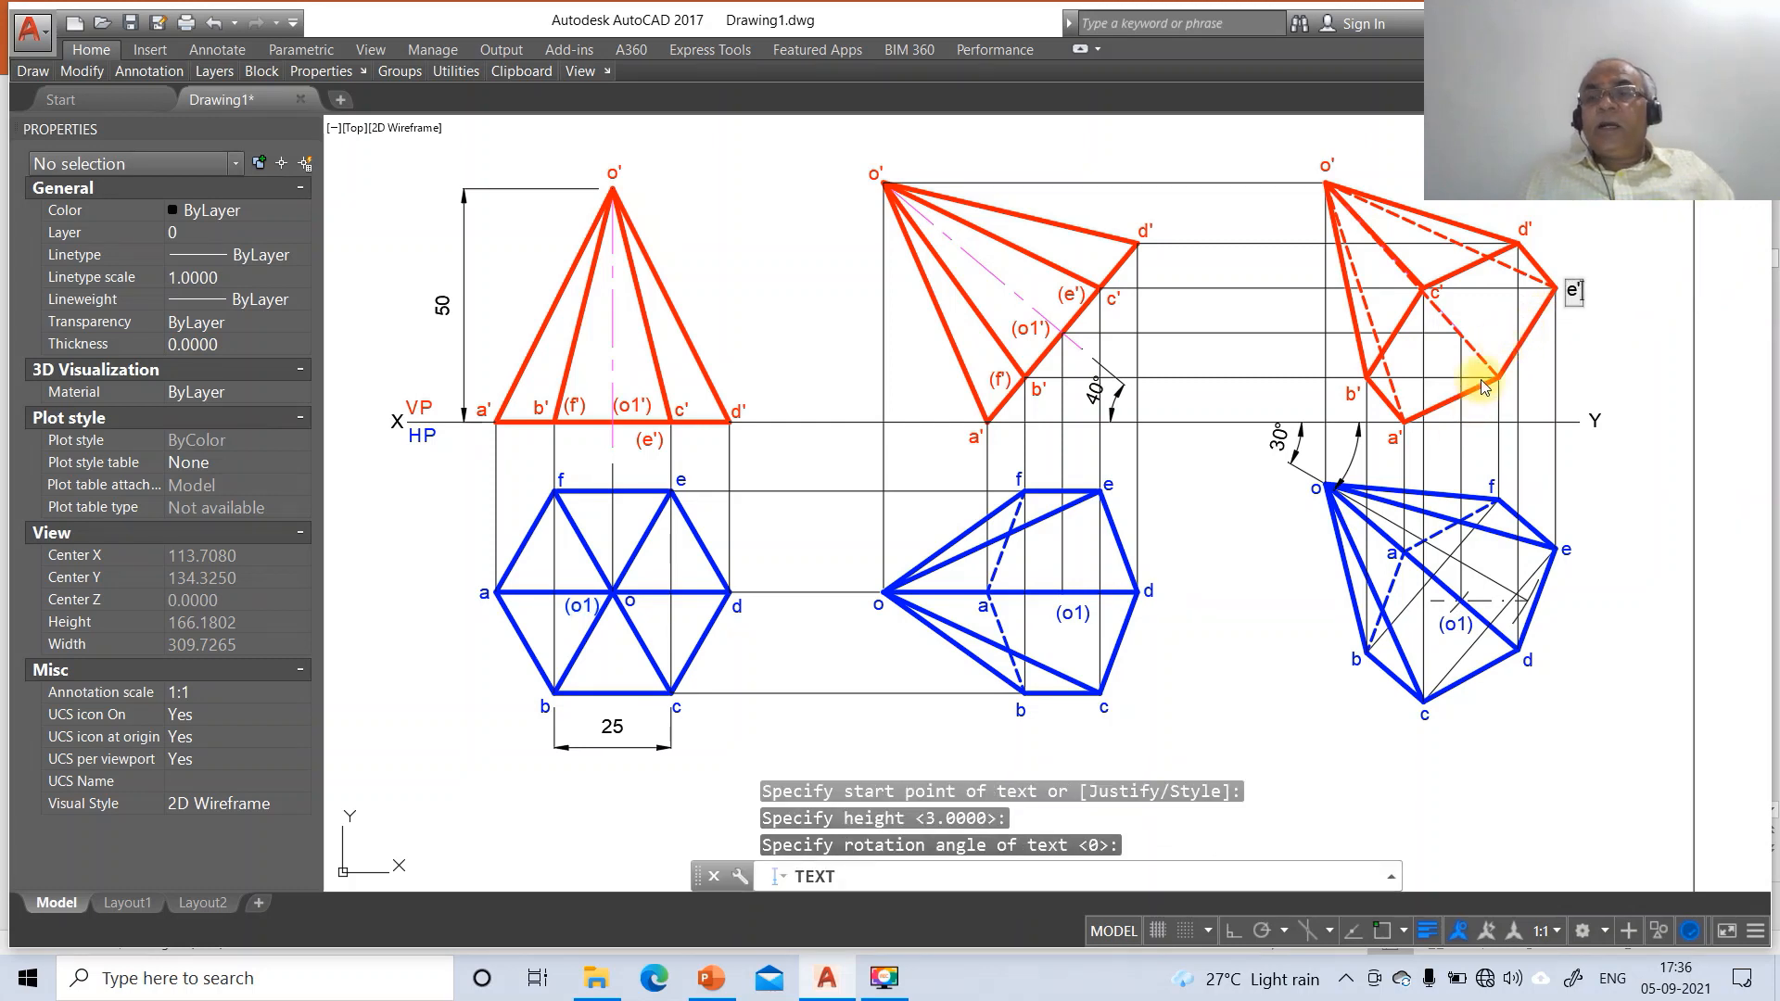
text(f')
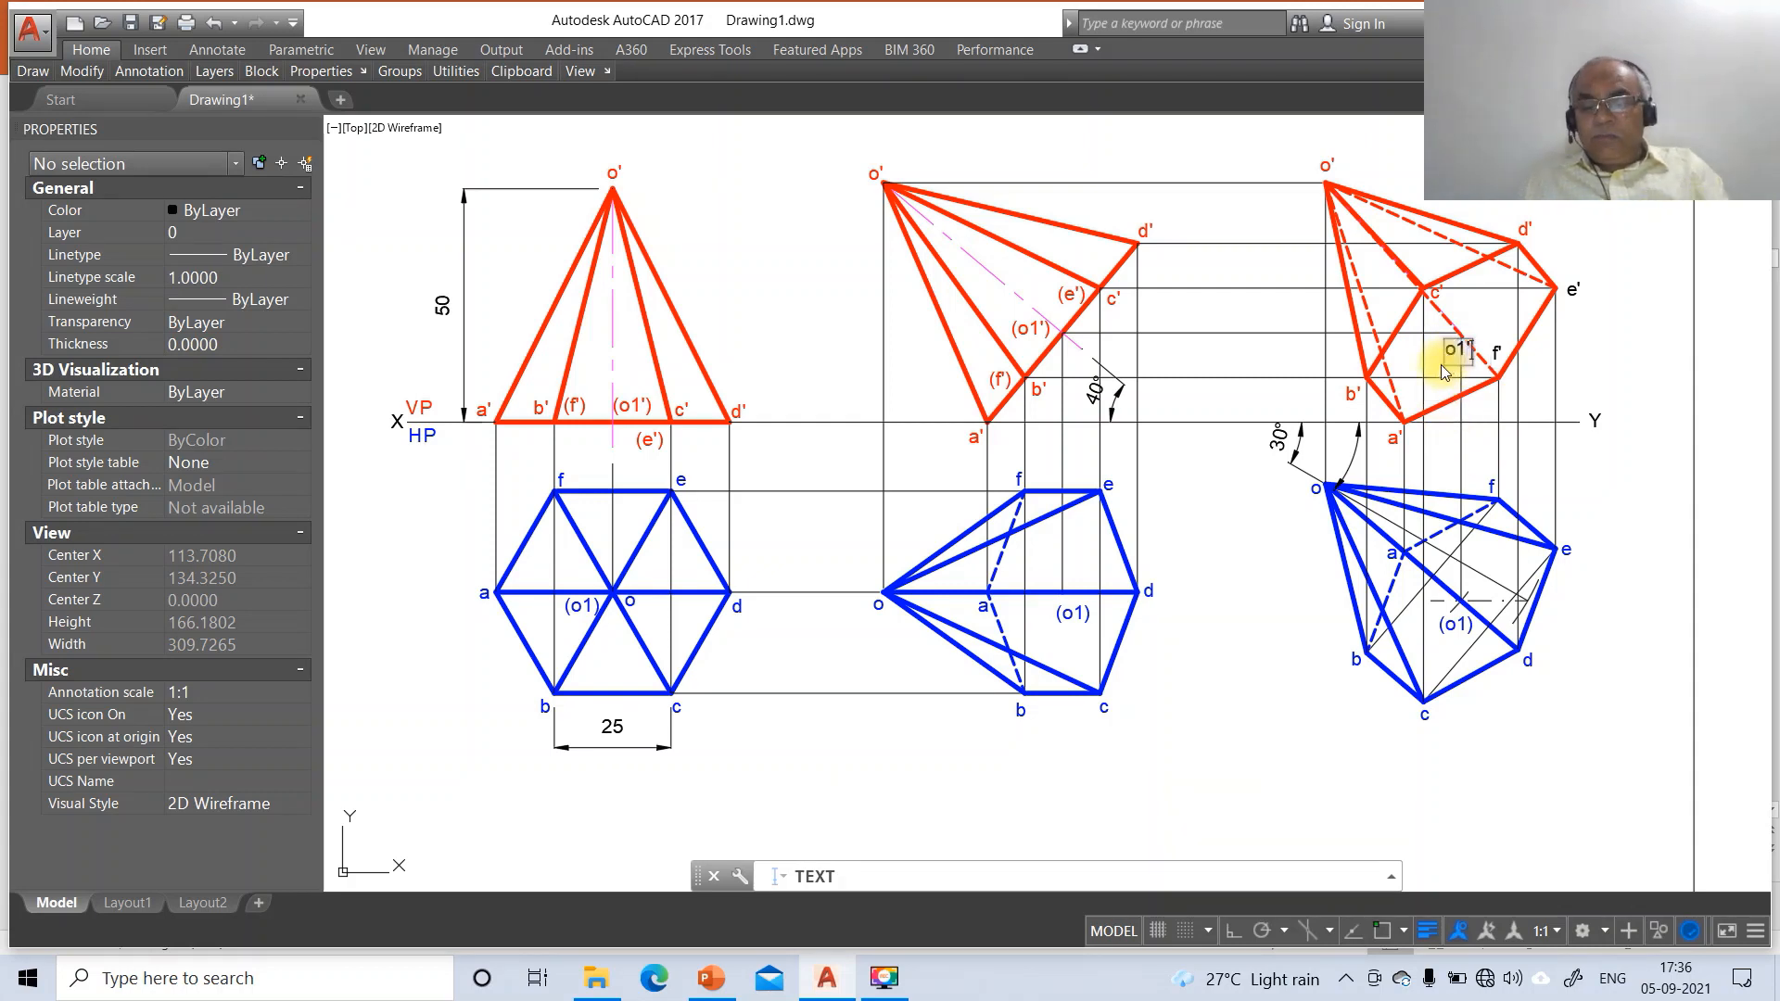
key(Return)
key(Return)
Move the label e' slightly closer to the rightmost base corner of the third front view
text(m)
key(Return)
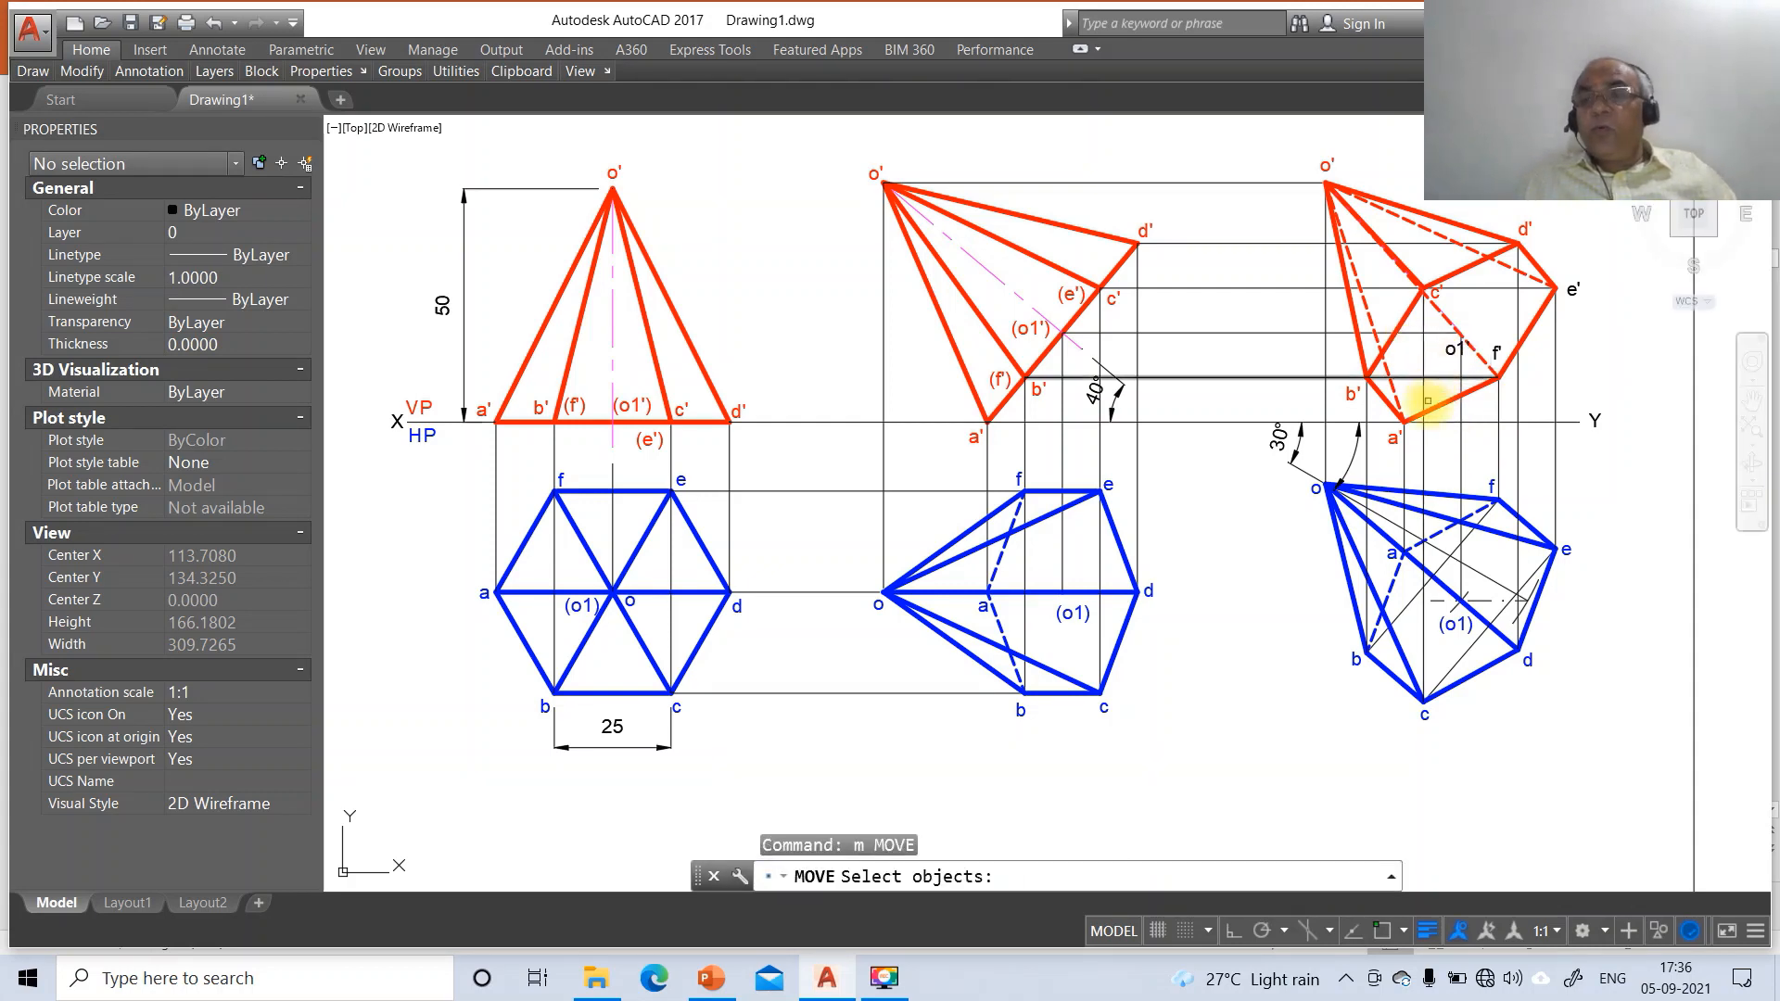
click(1574, 289)
key(Return)
click(1593, 342)
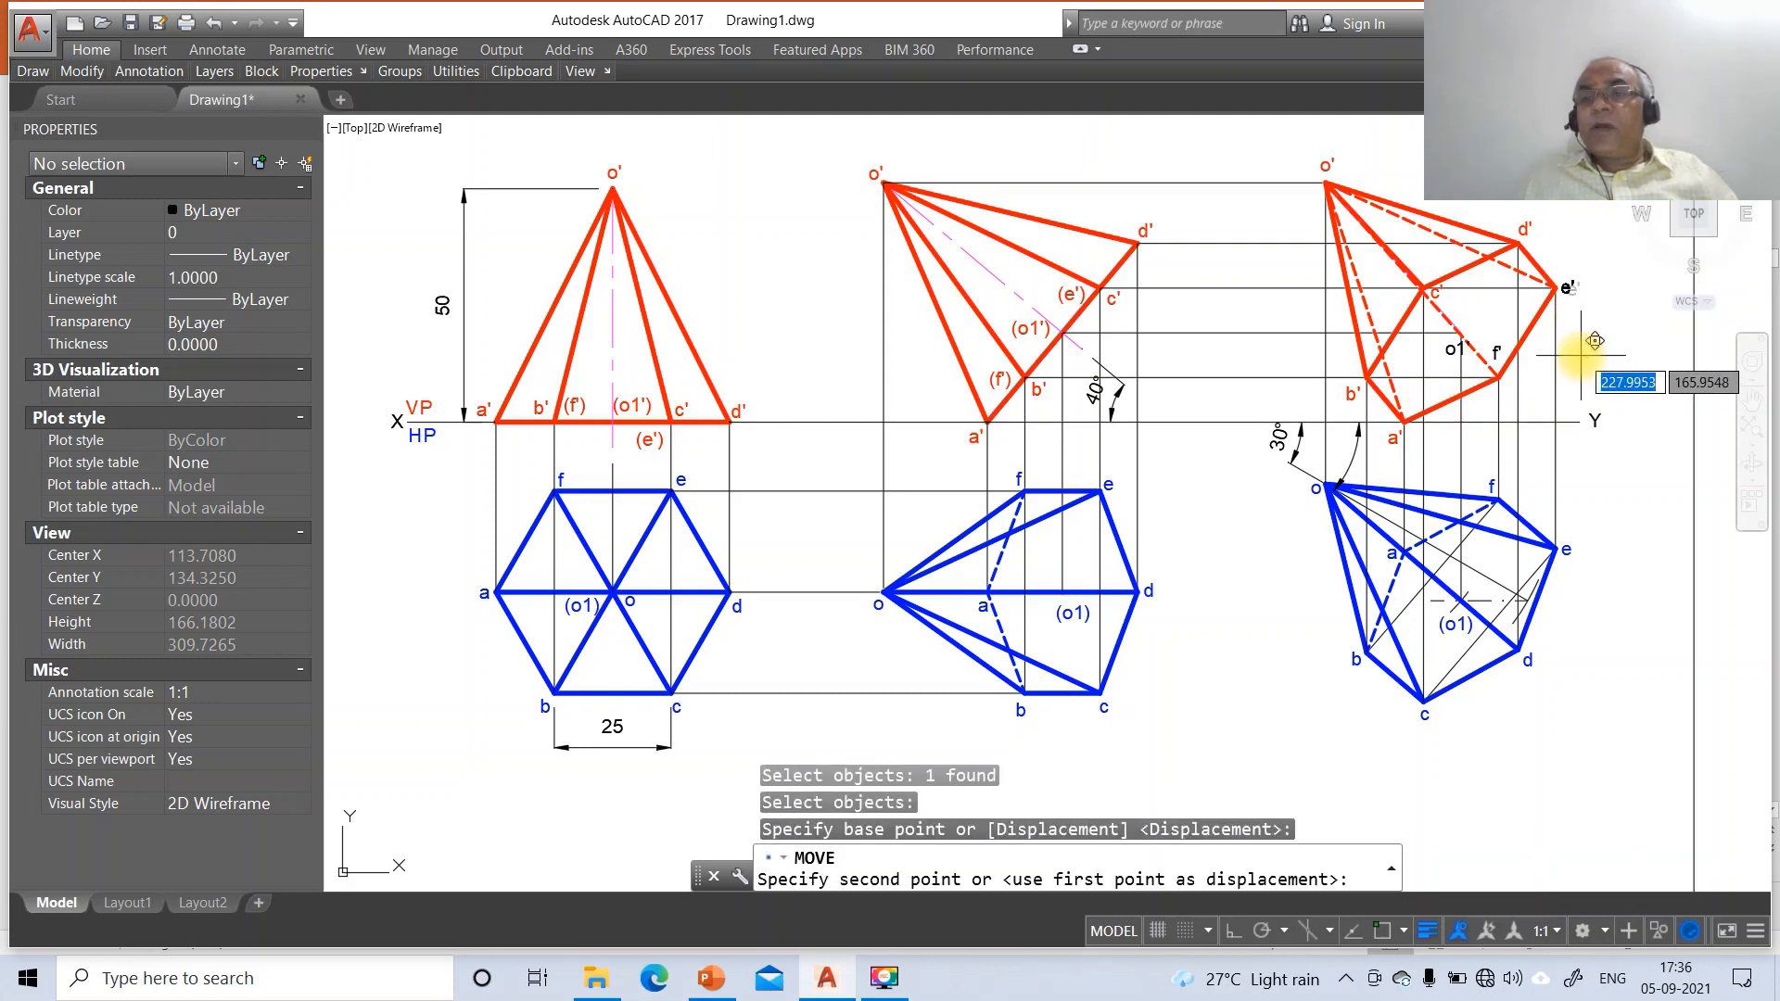
click(1583, 355)
Move the label f' to just below and right of its base corner in the third front view
key(Return)
click(1498, 353)
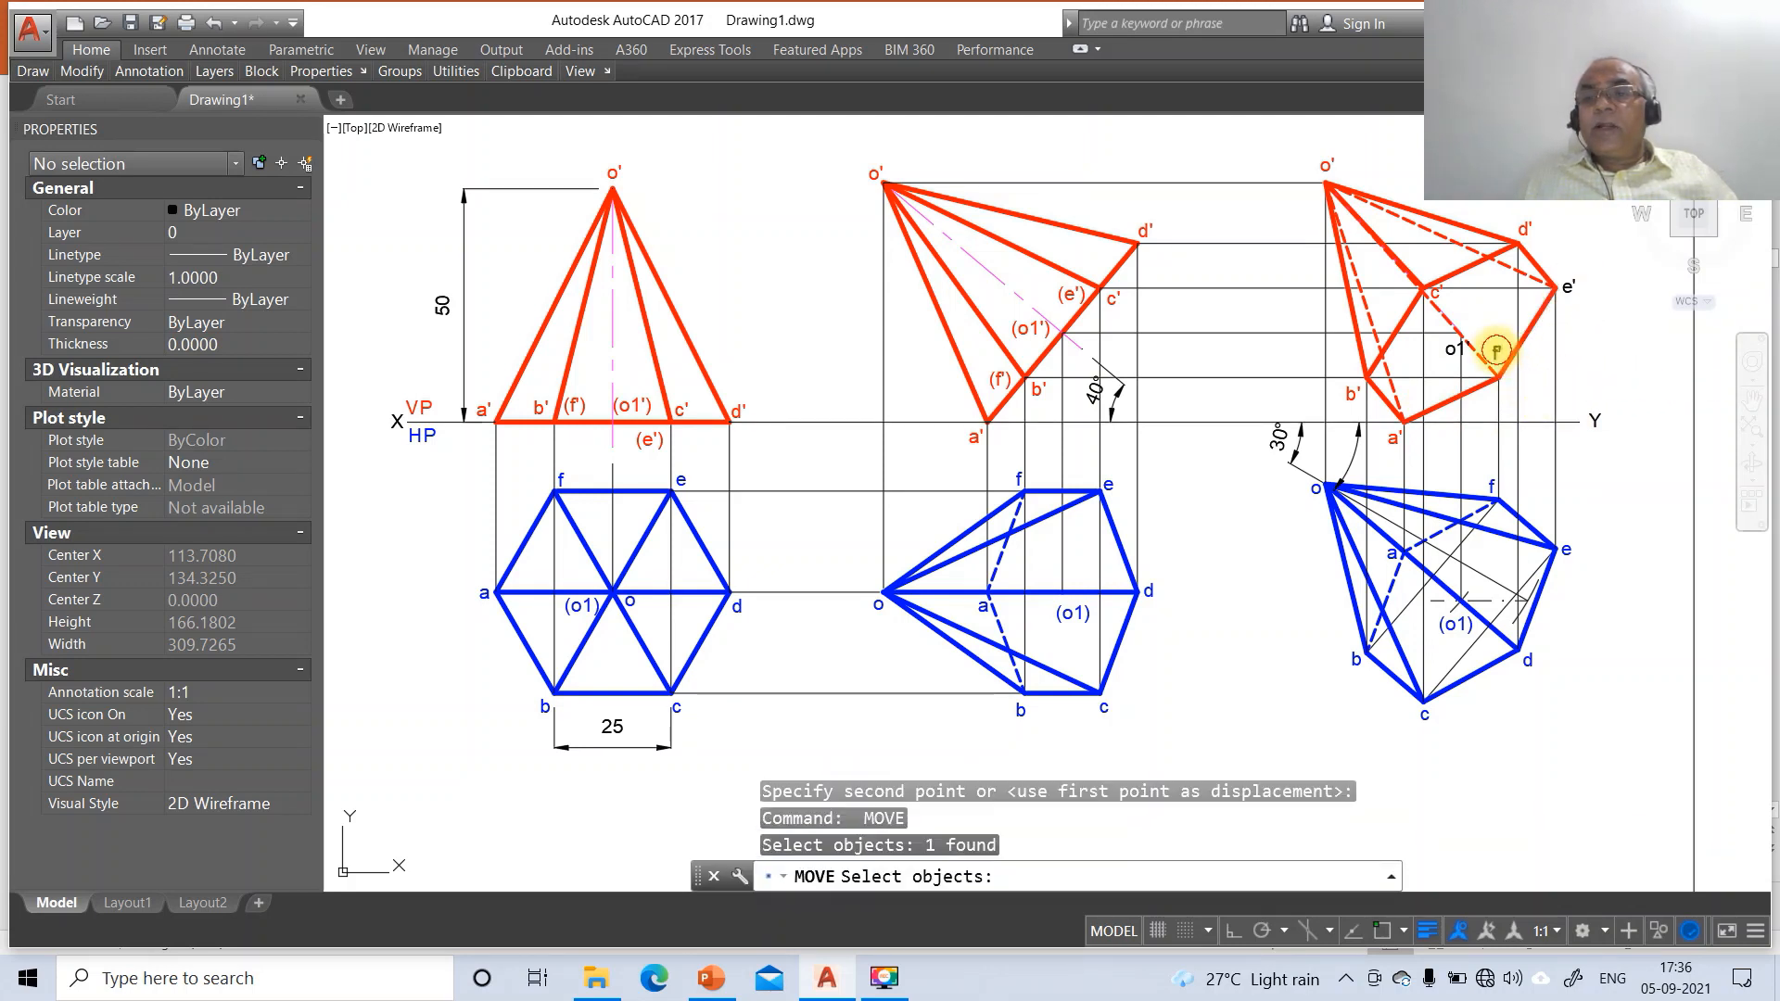
key(Return)
click(1551, 408)
click(1563, 432)
Shift the label o1' slightly to the left inside the base of the third front view
key(Return)
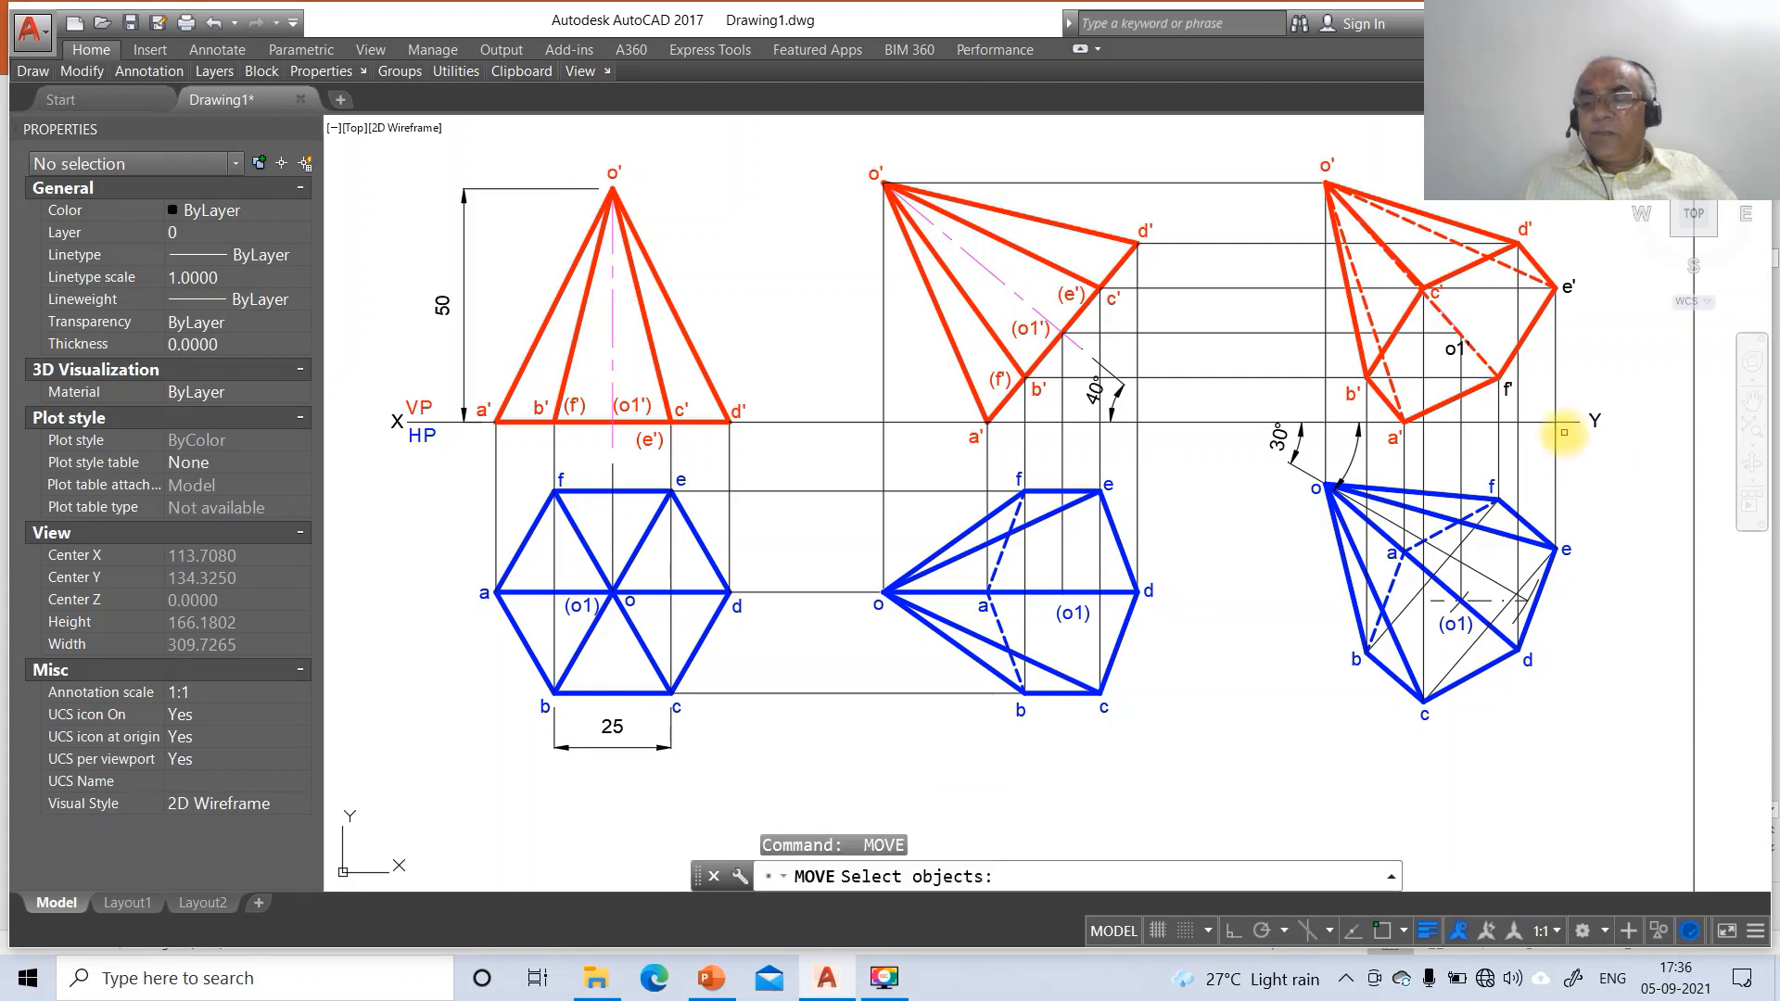
click(1444, 353)
key(Return)
click(1453, 391)
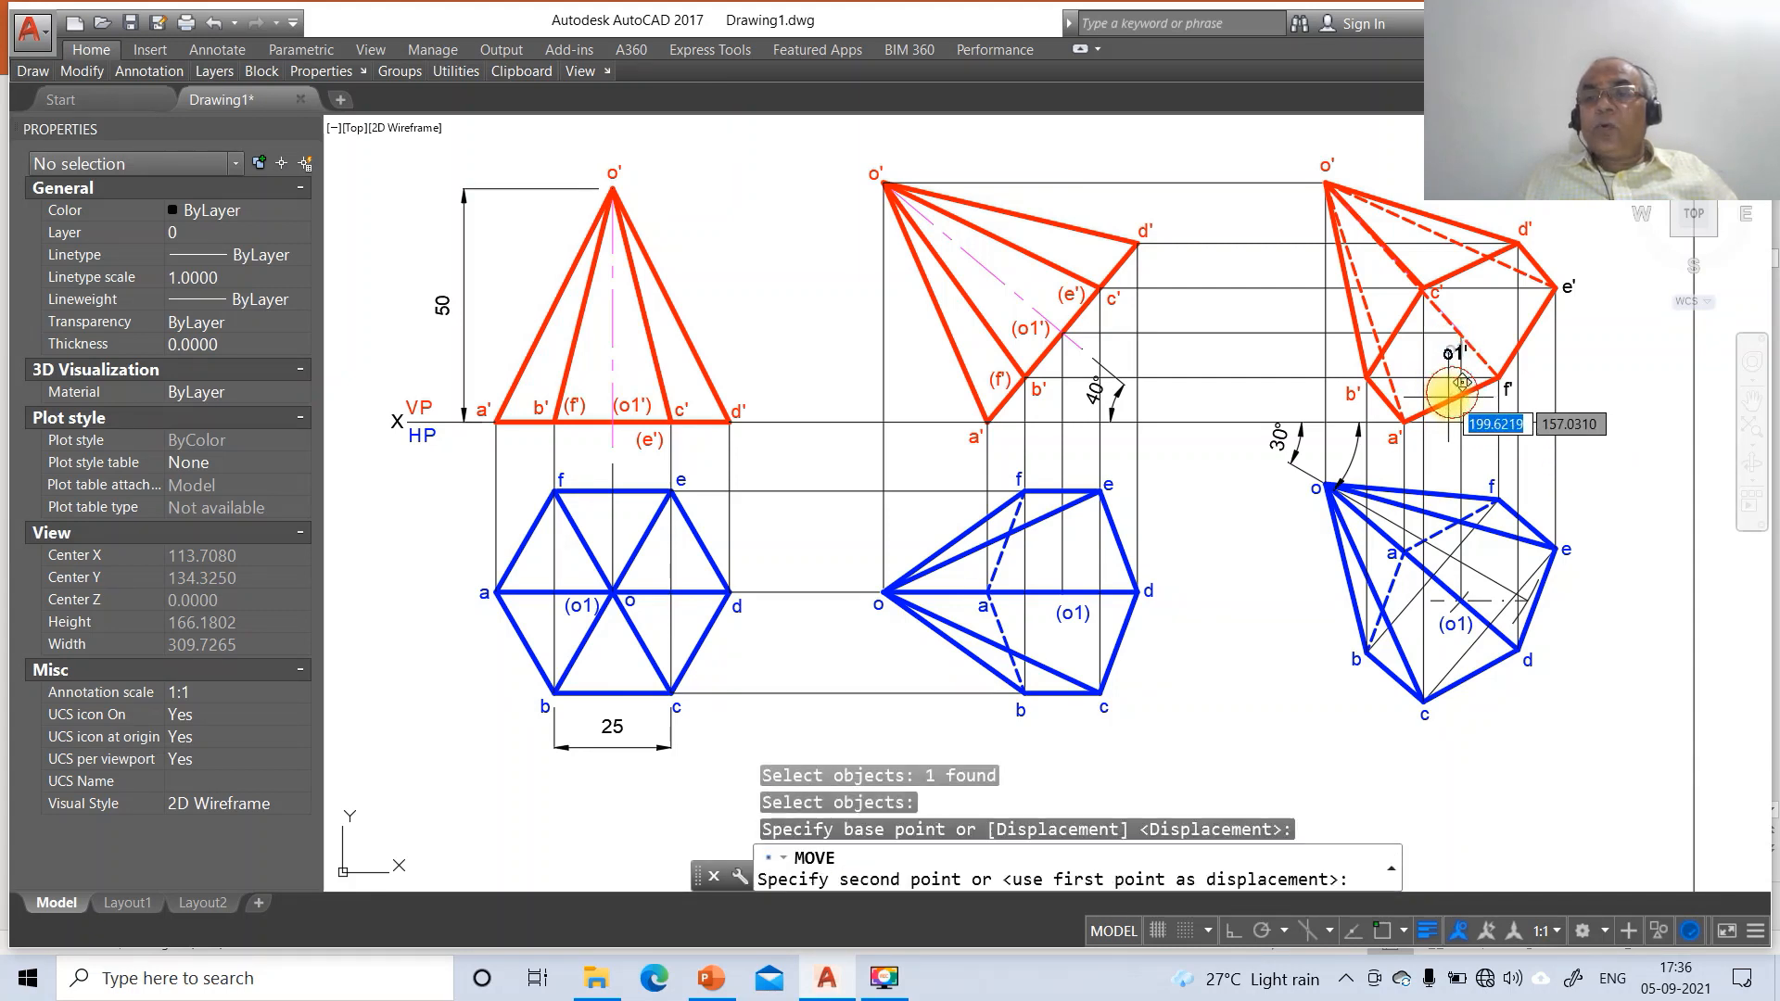
click(1443, 389)
Assign the labels o1', e' and f' of the third front view to layer FV and clear the selection
key(Return)
click(1443, 389)
click(1449, 349)
click(1446, 349)
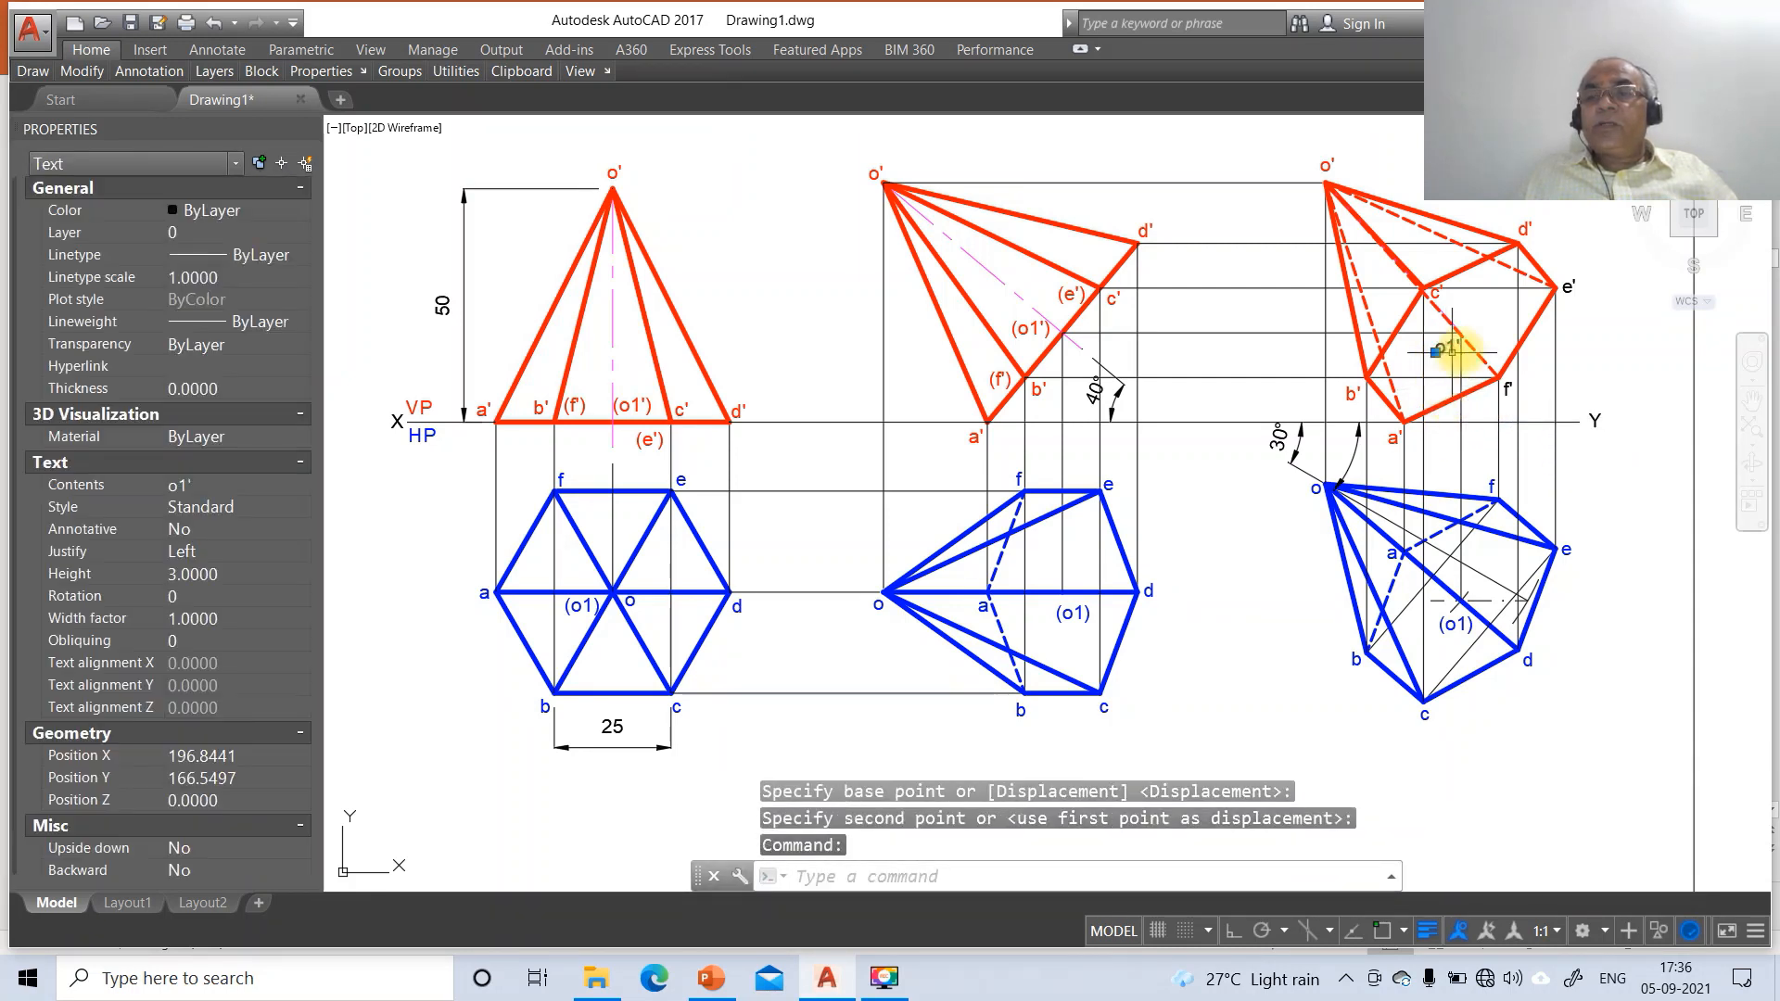
click(1566, 291)
click(1509, 384)
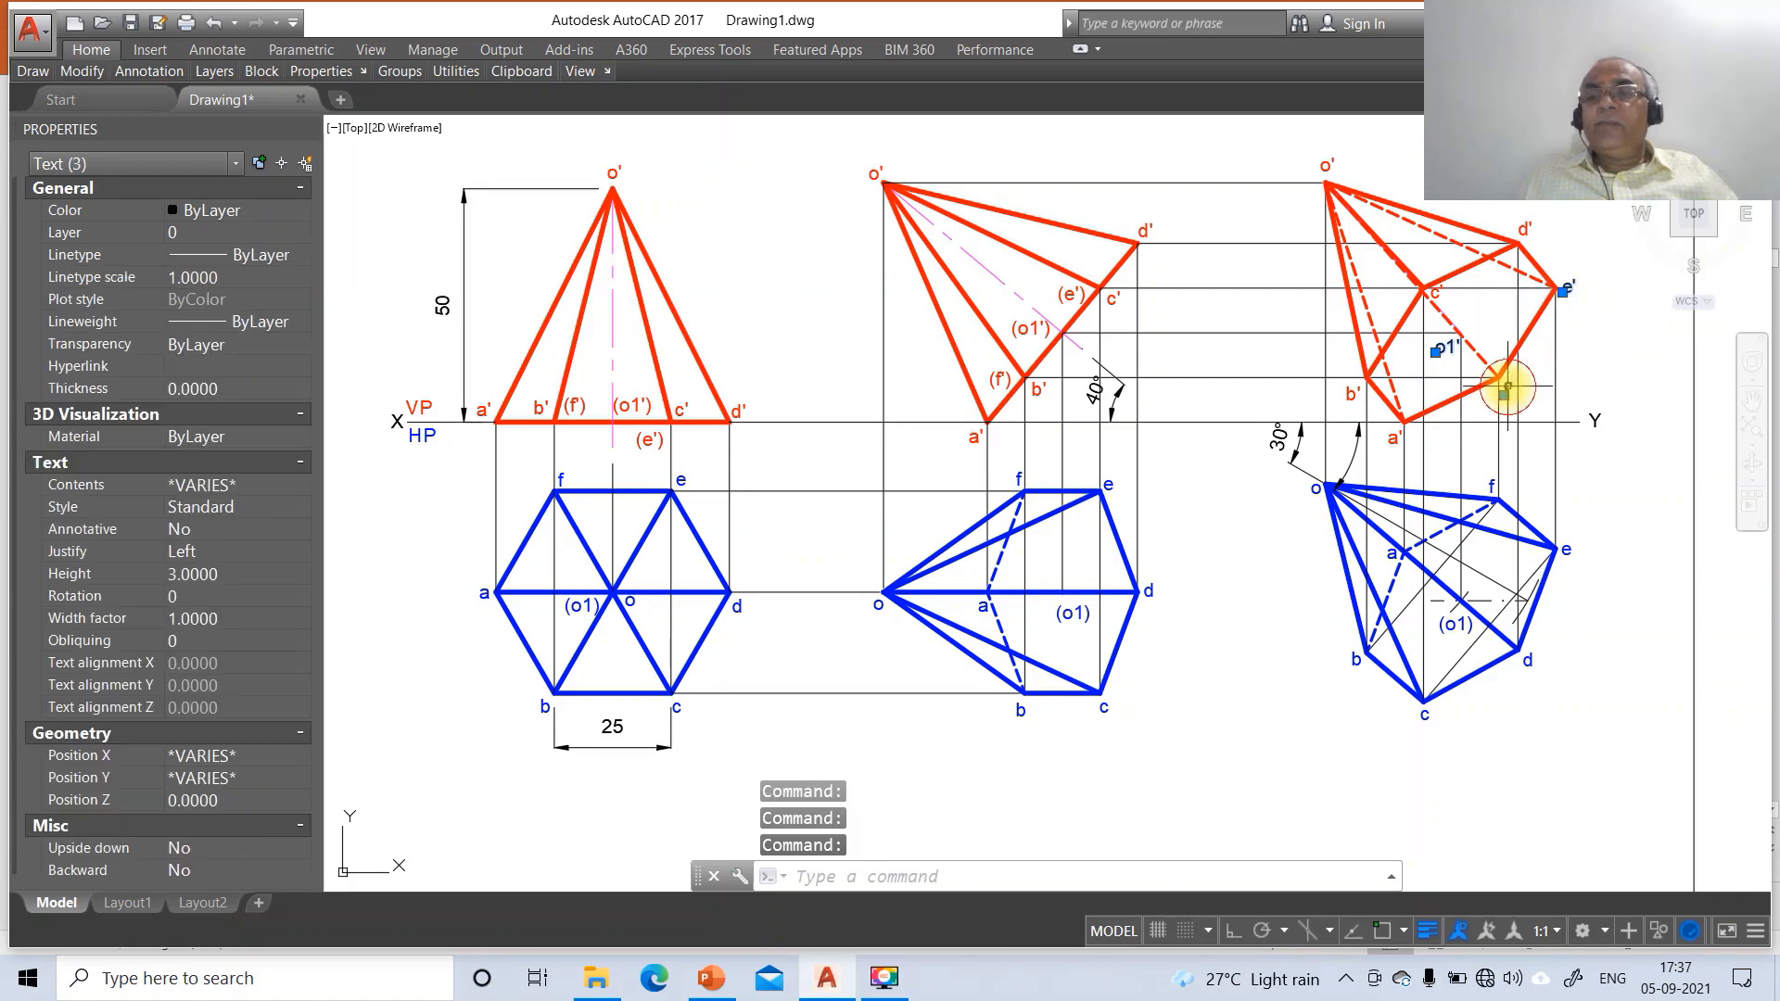
click(75, 237)
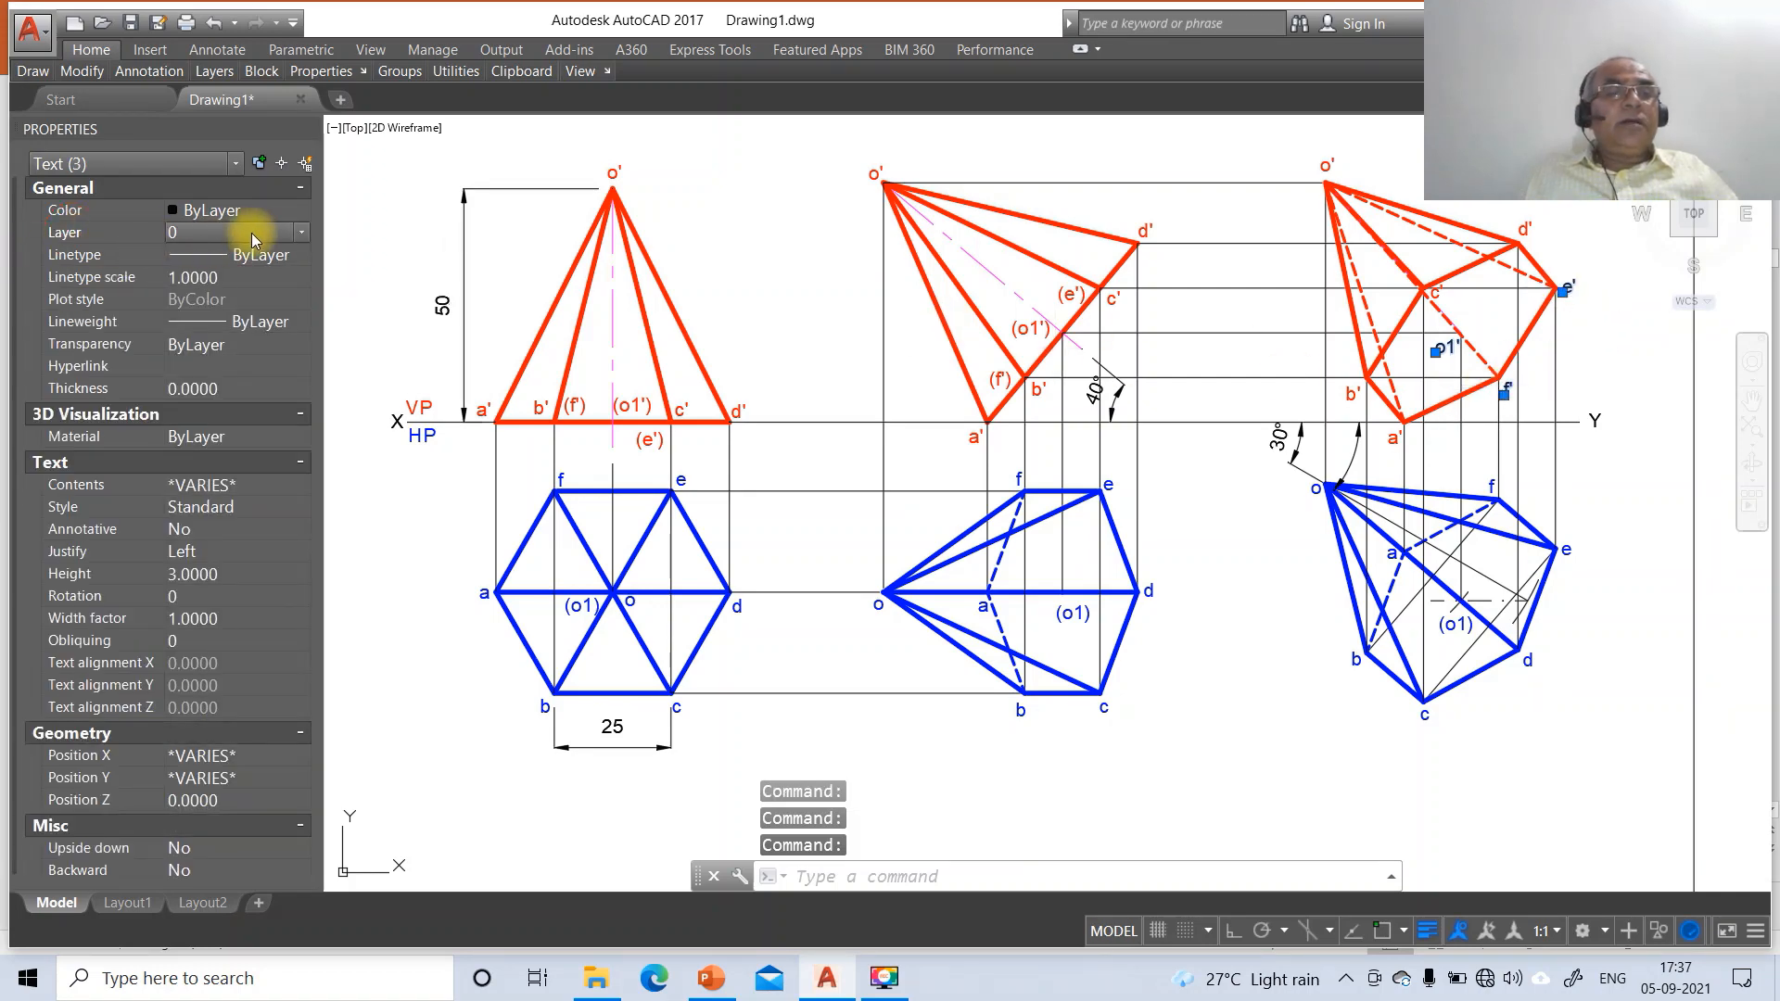
click(304, 235)
click(218, 299)
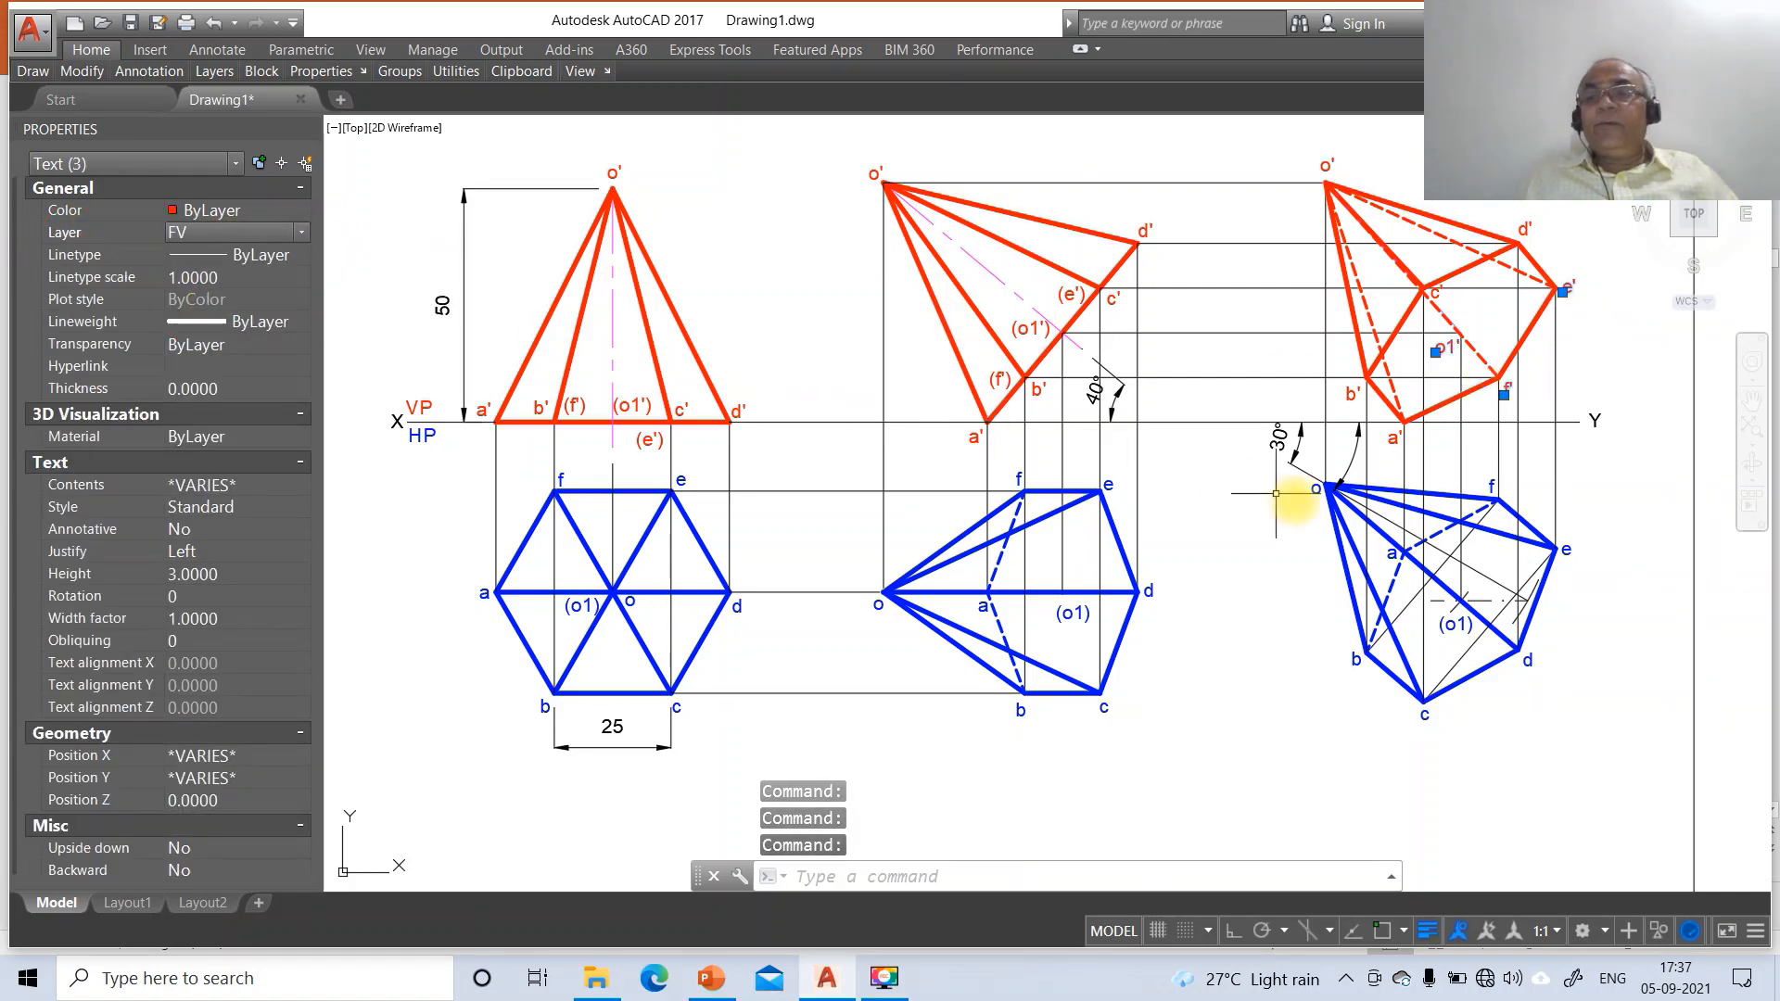
key(Escape)
key(Escape)
key(Escape)
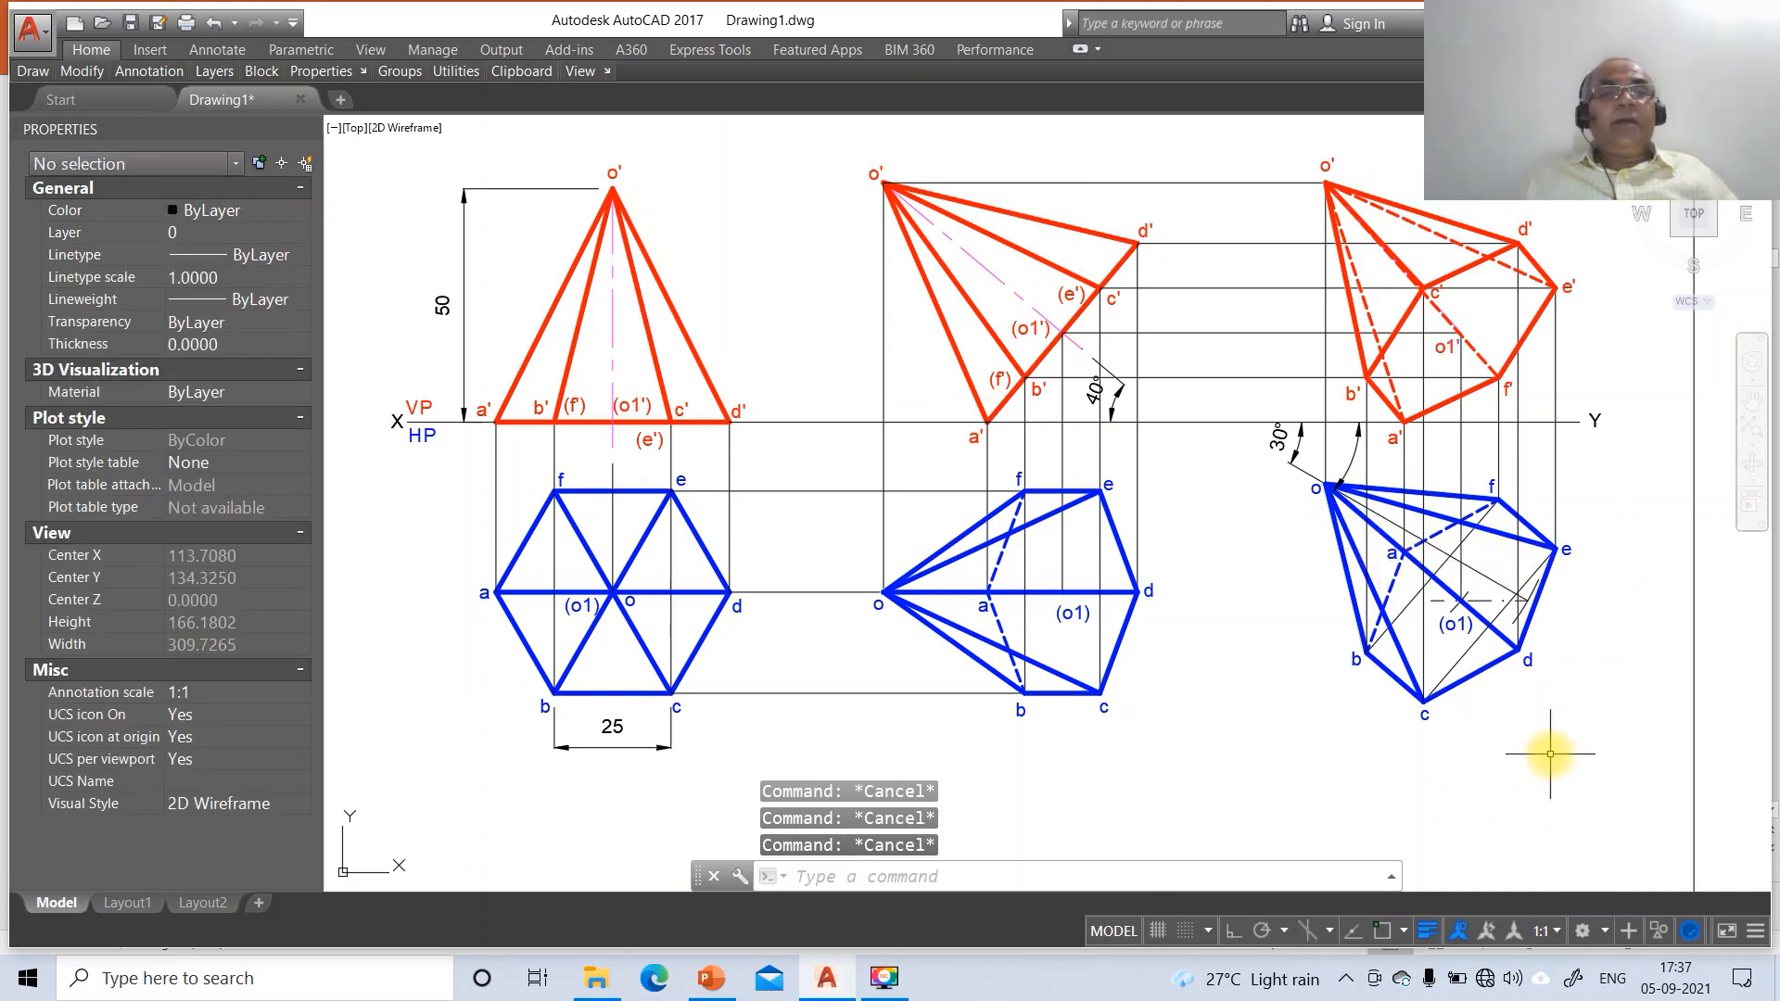
Zoom to a window framing all three sets of front and top views inside the sheet border
text(z)
key(Return)
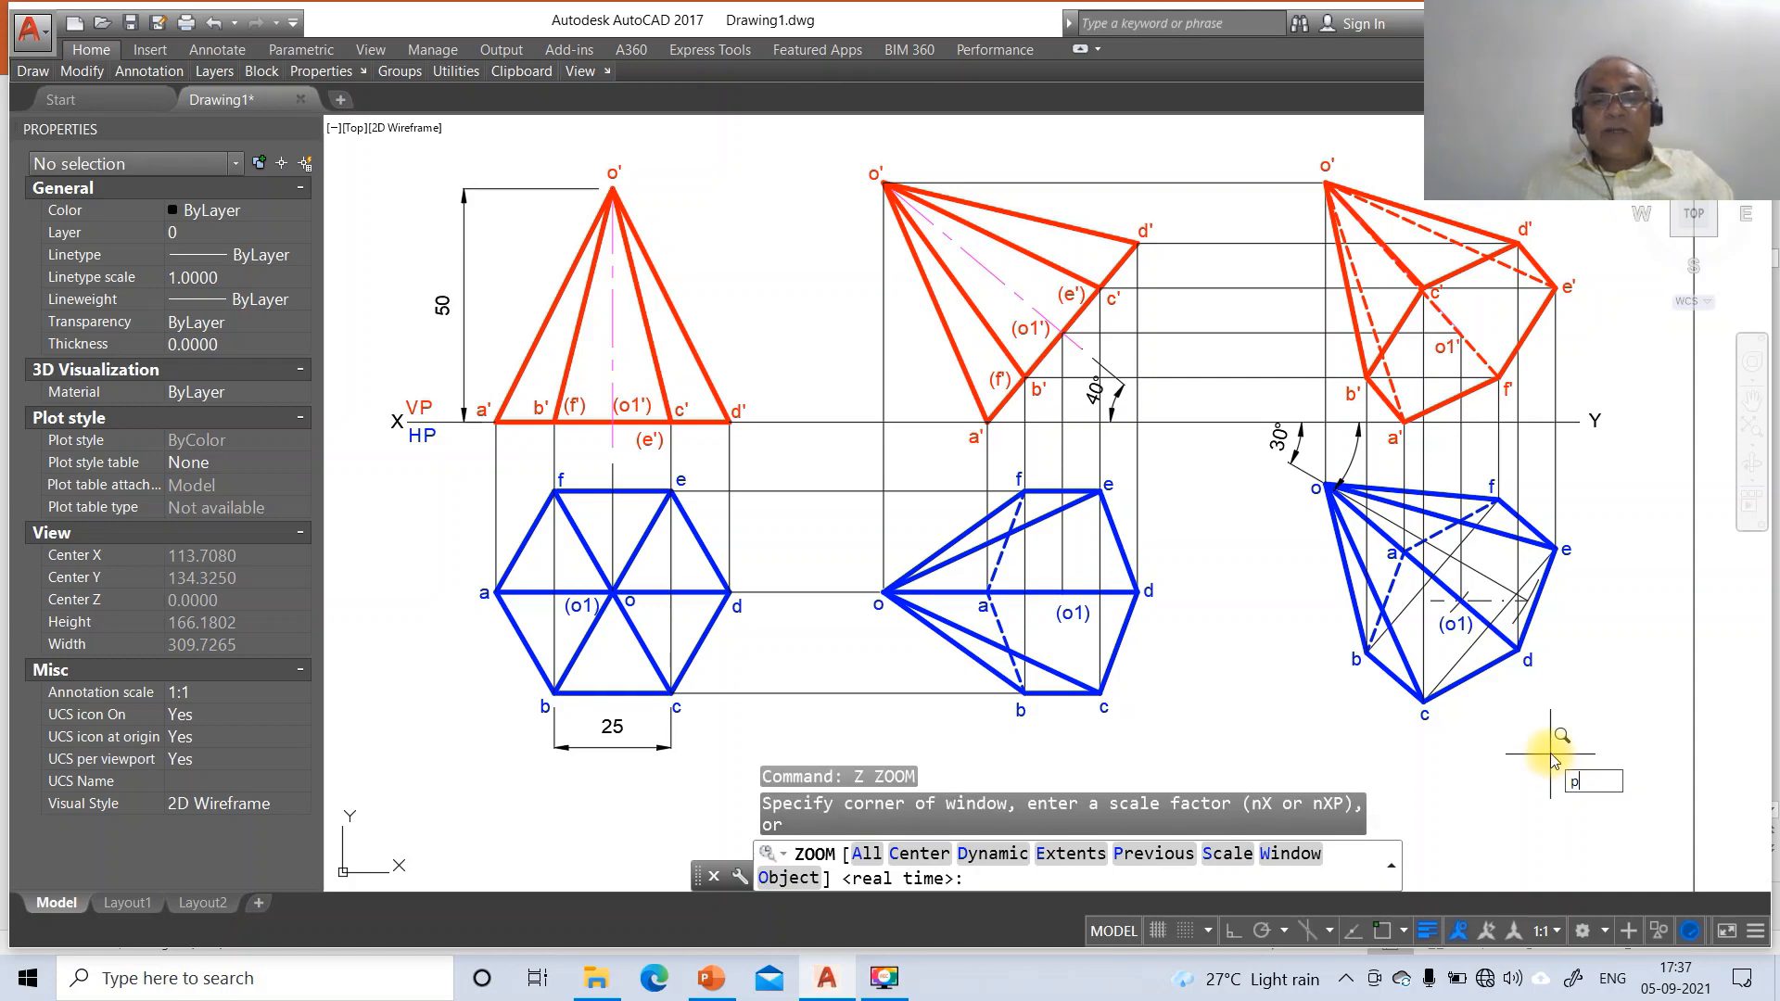
scroll(1549, 752, down, 1)
scroll(1549, 733, down, 3)
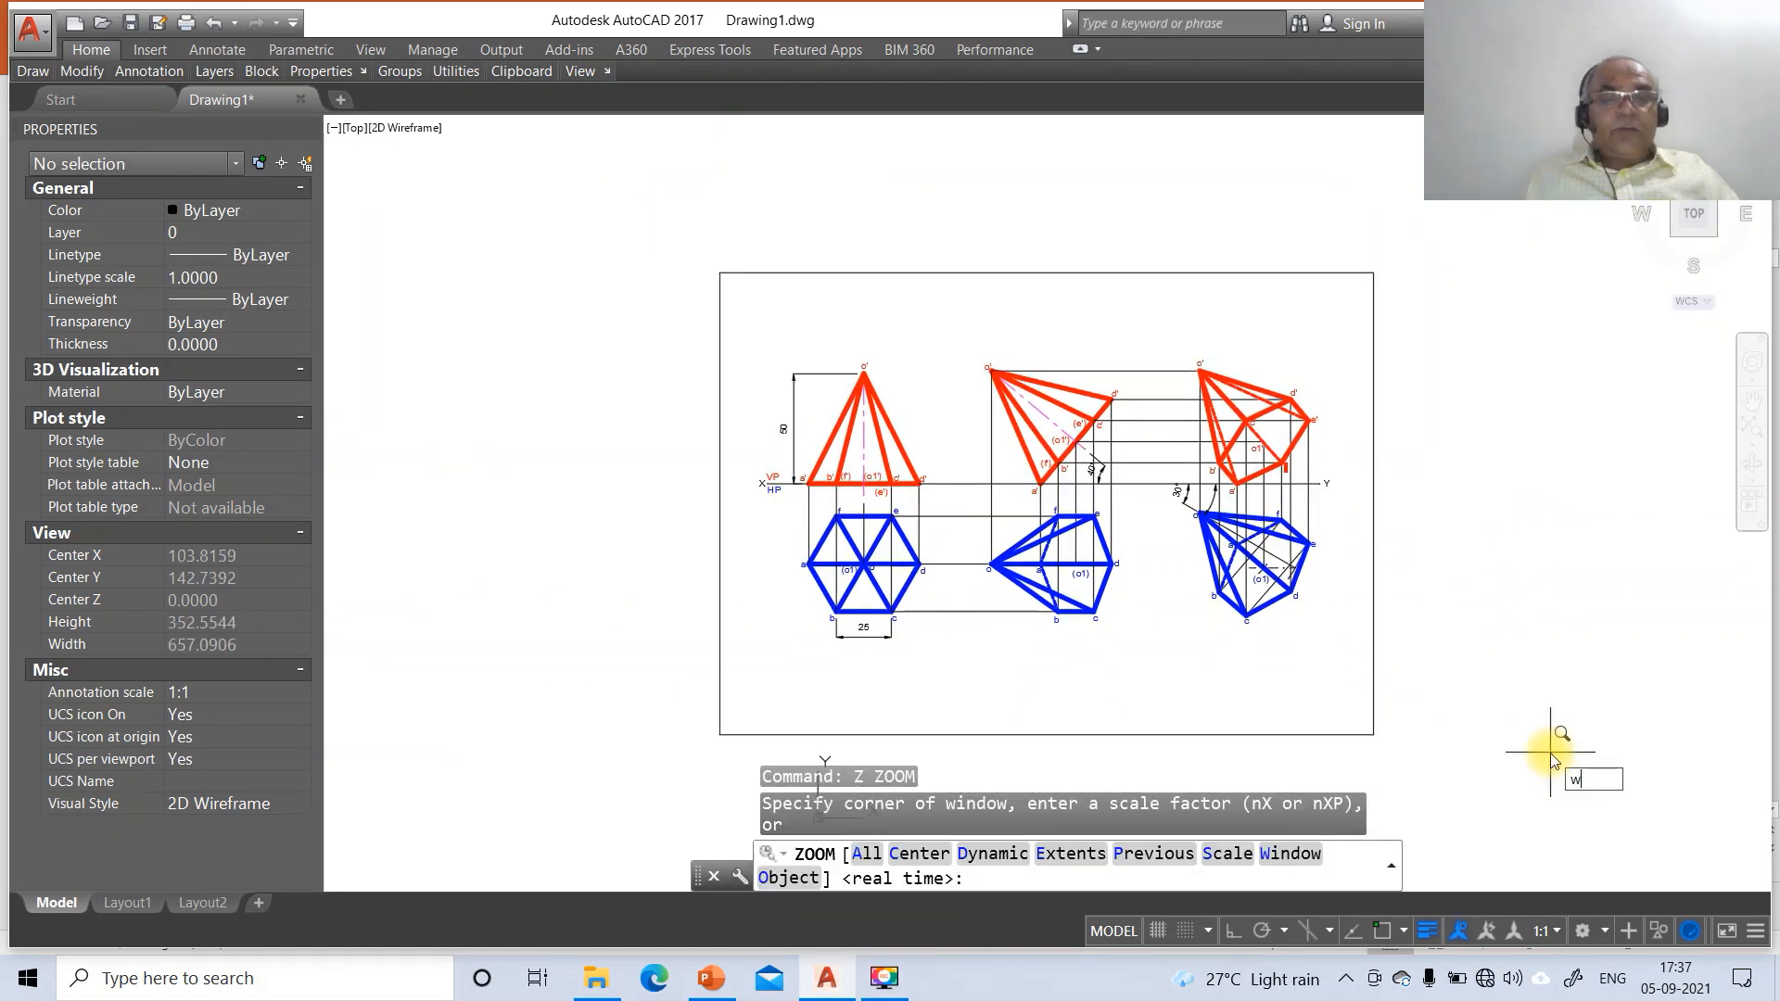
text(w)
key(Return)
click(743, 335)
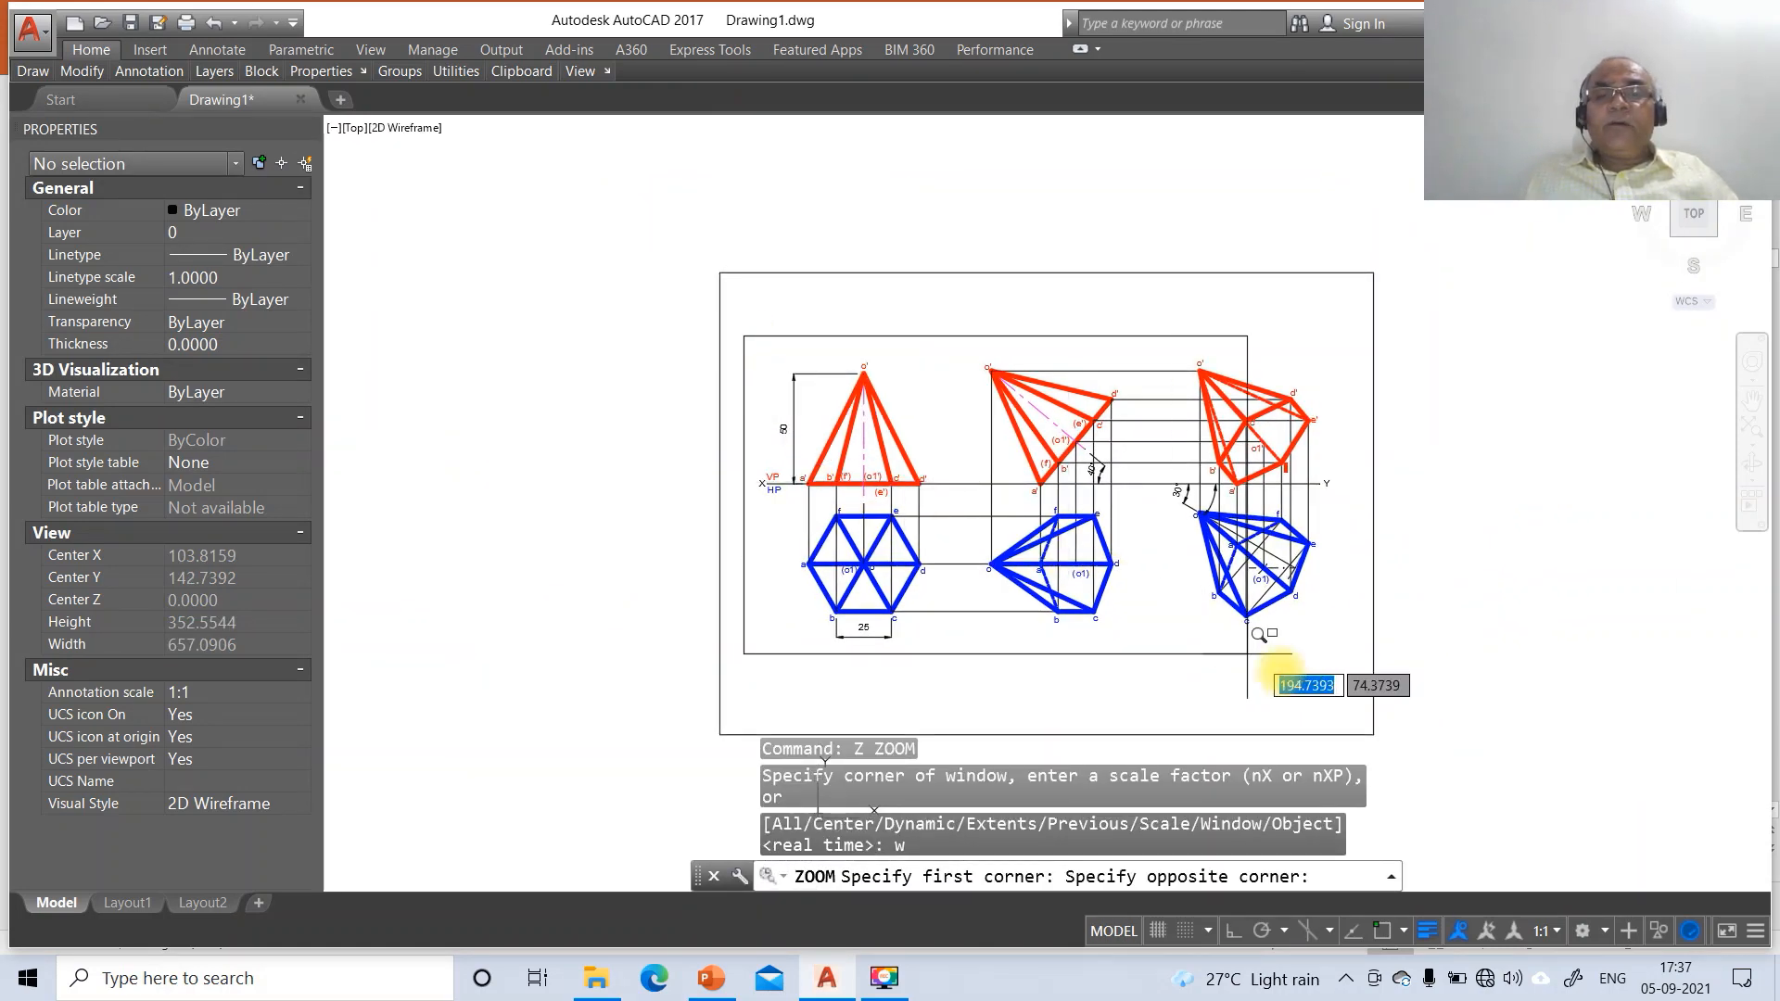
click(1370, 686)
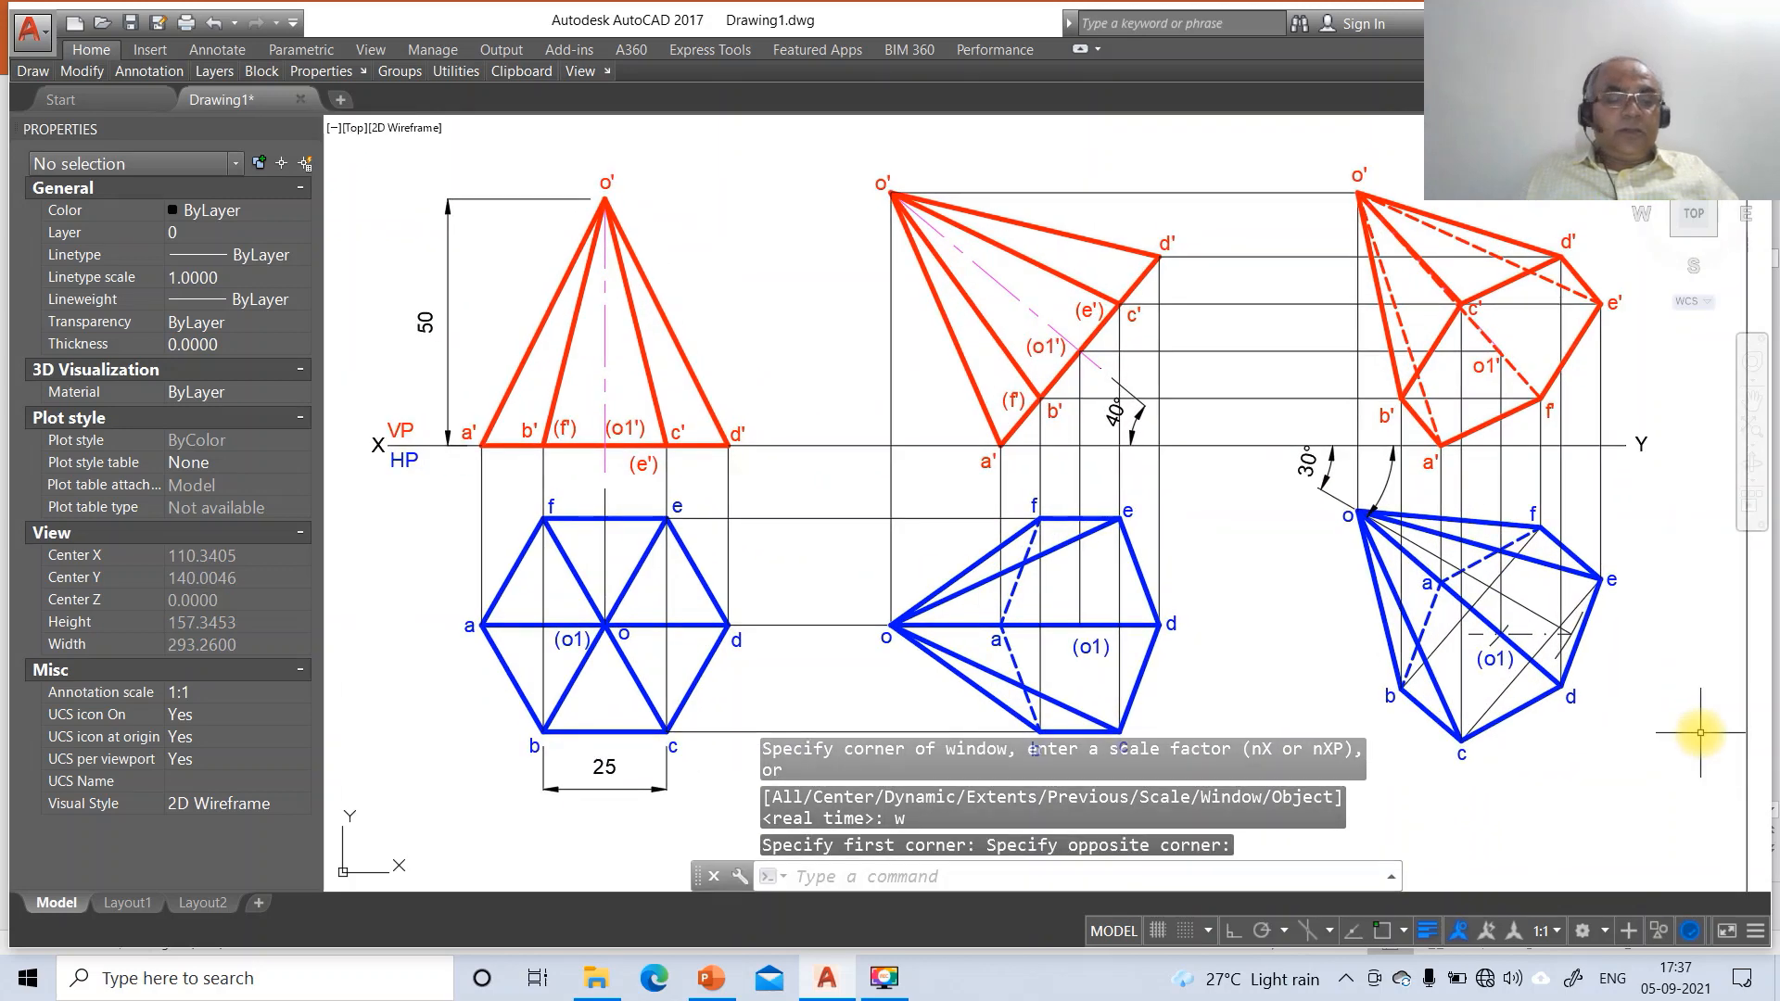
key(Escape)
key(Escape)
key(Escape)
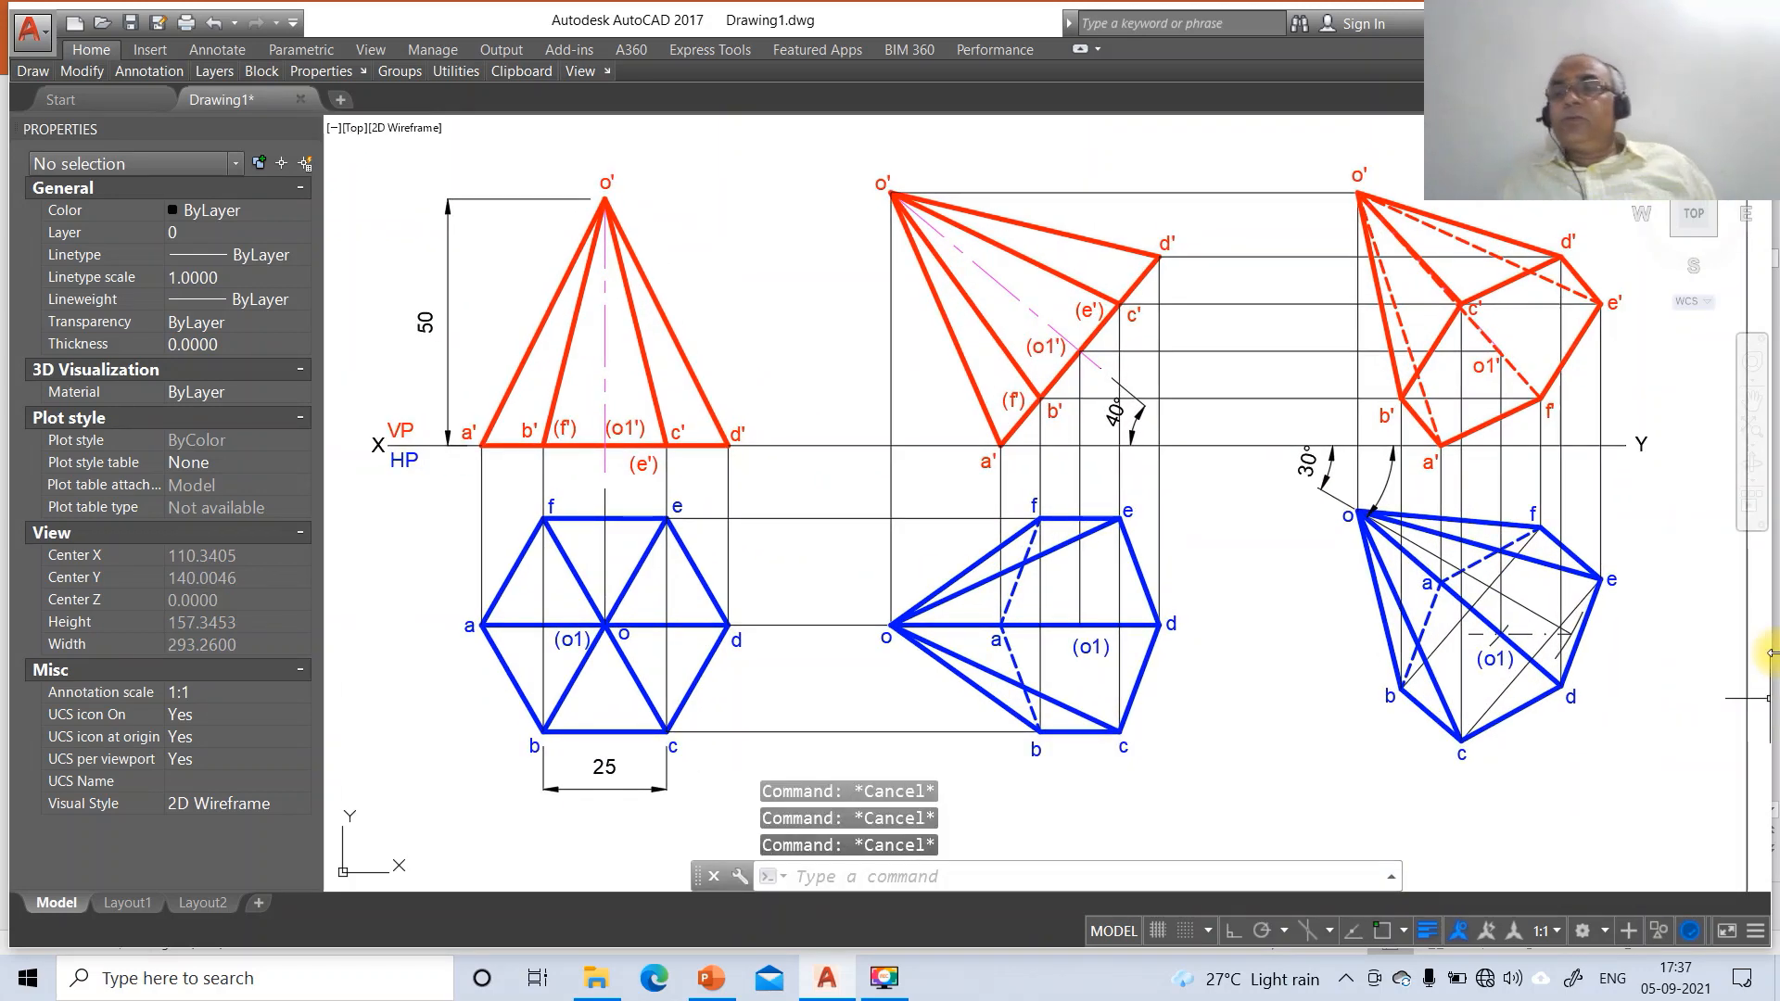